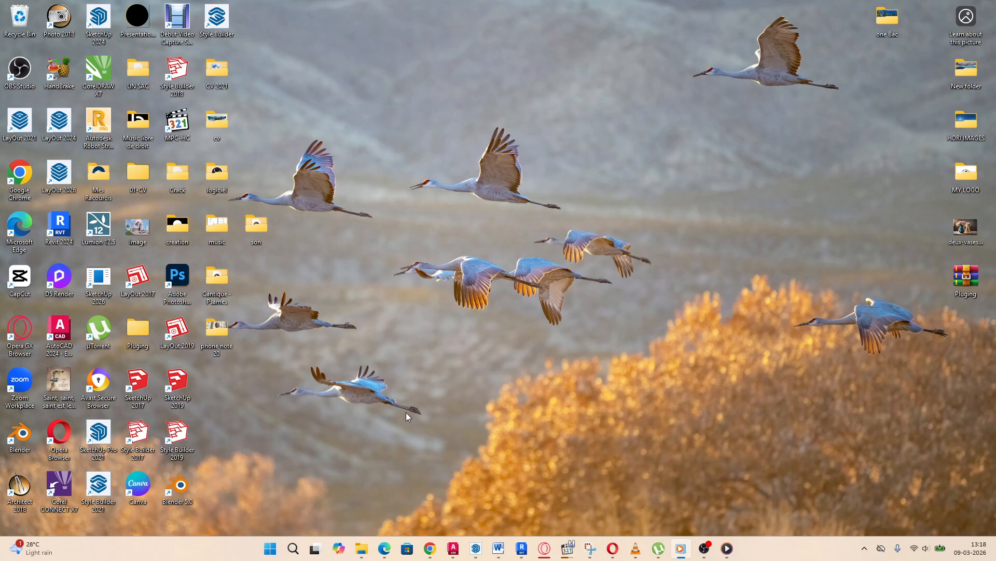
Step: Switch to Revit and create a new project from the Default-Multi-Discipline_Metric template
click(522, 549)
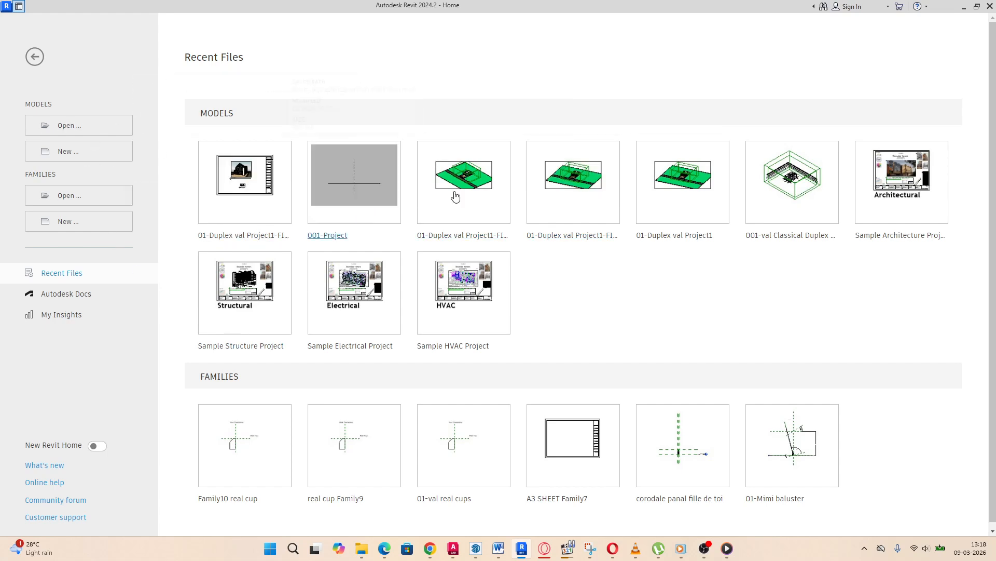
click(62, 153)
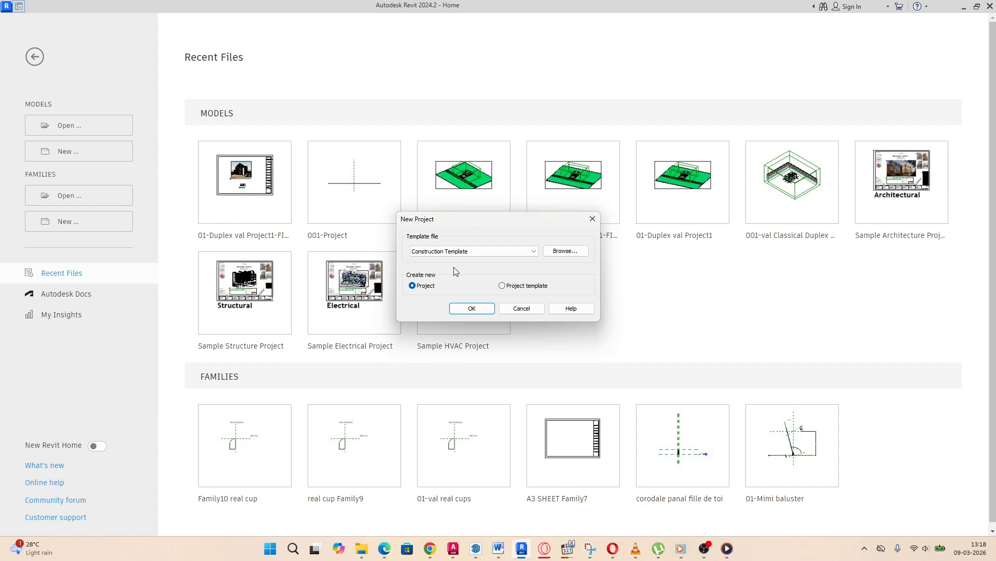
click(534, 252)
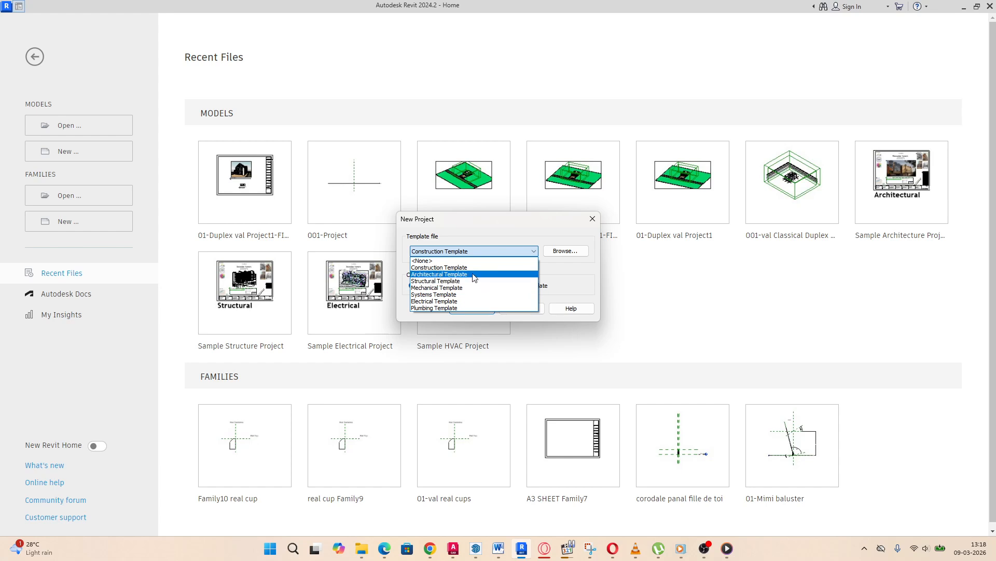
click(571, 253)
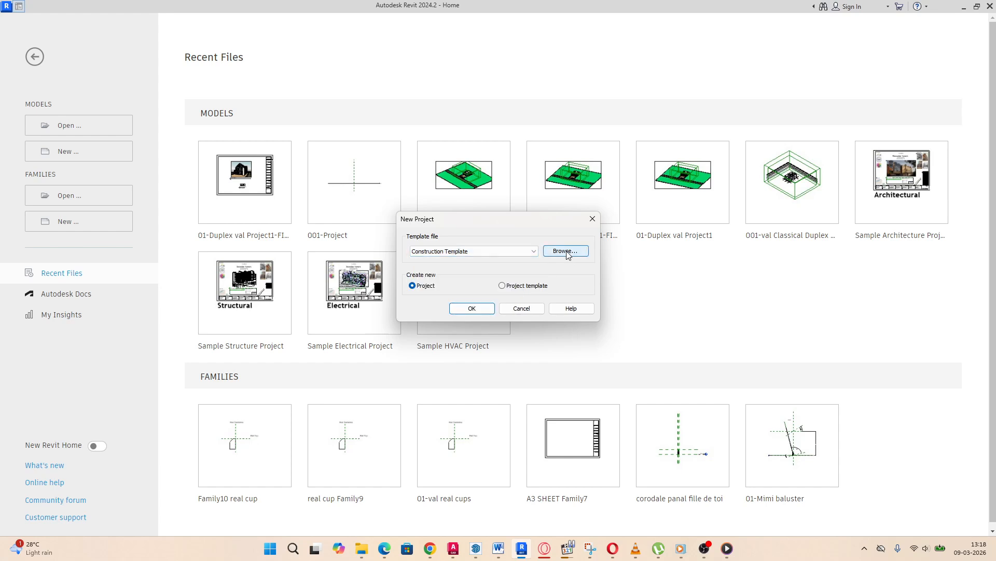
click(571, 254)
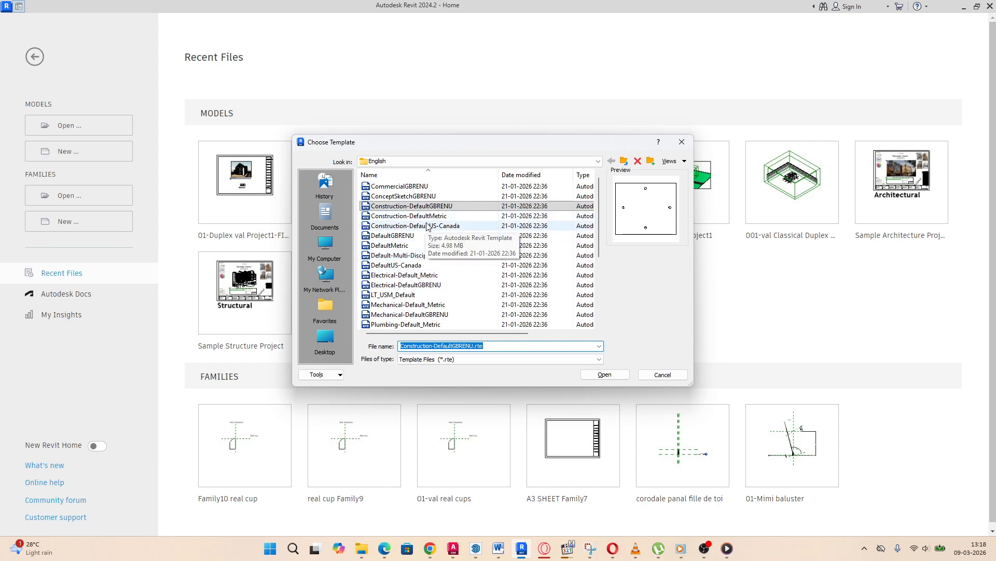
click(434, 216)
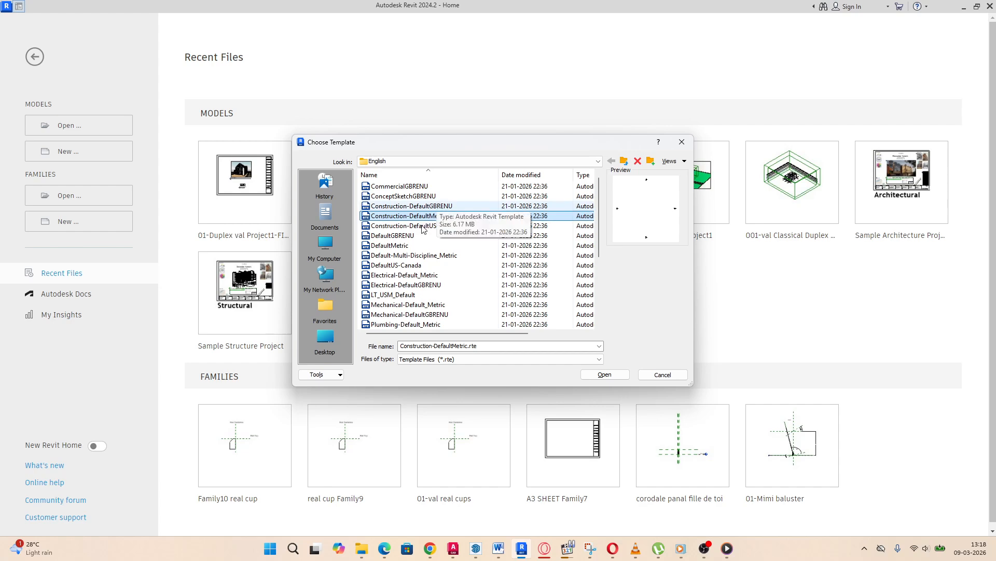
click(436, 256)
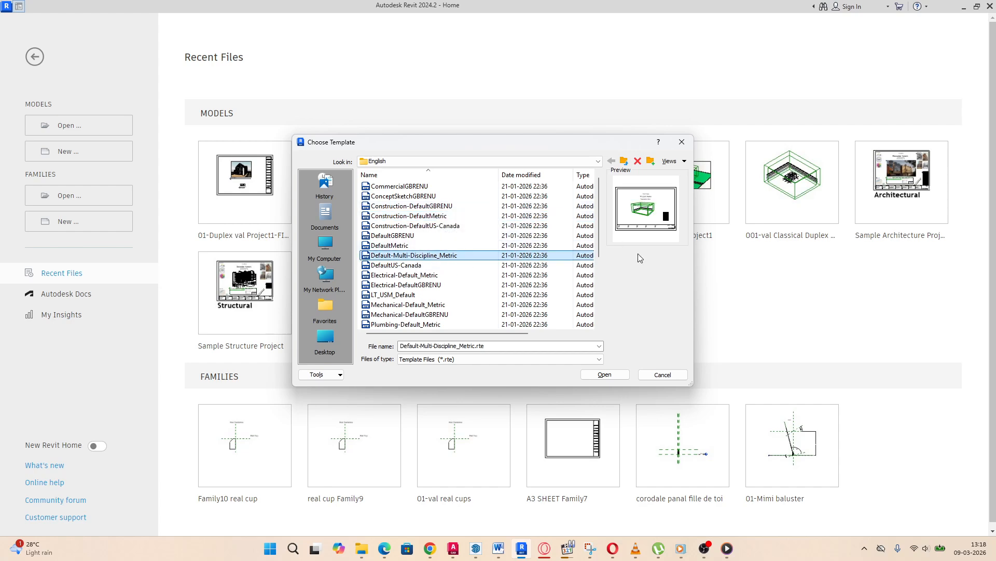
click(605, 375)
click(473, 308)
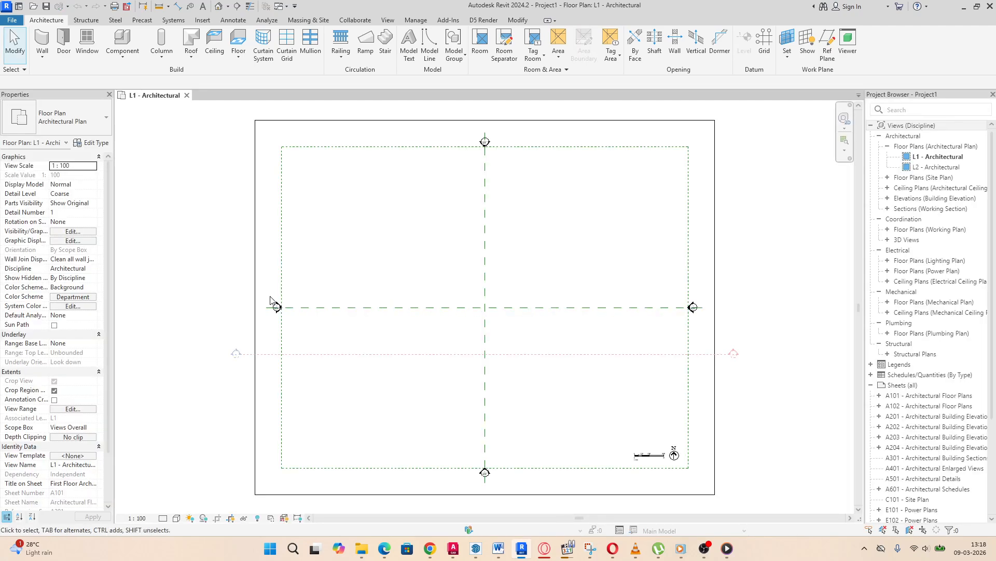
scroll(553, 304, down, 2)
scroll(496, 273, up, 4)
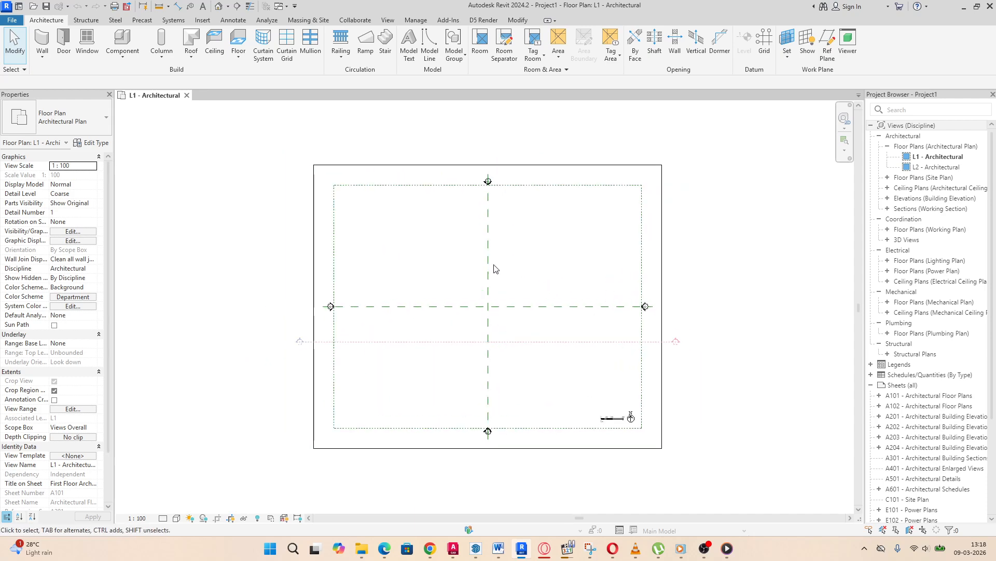
scroll(537, 292, down, 1)
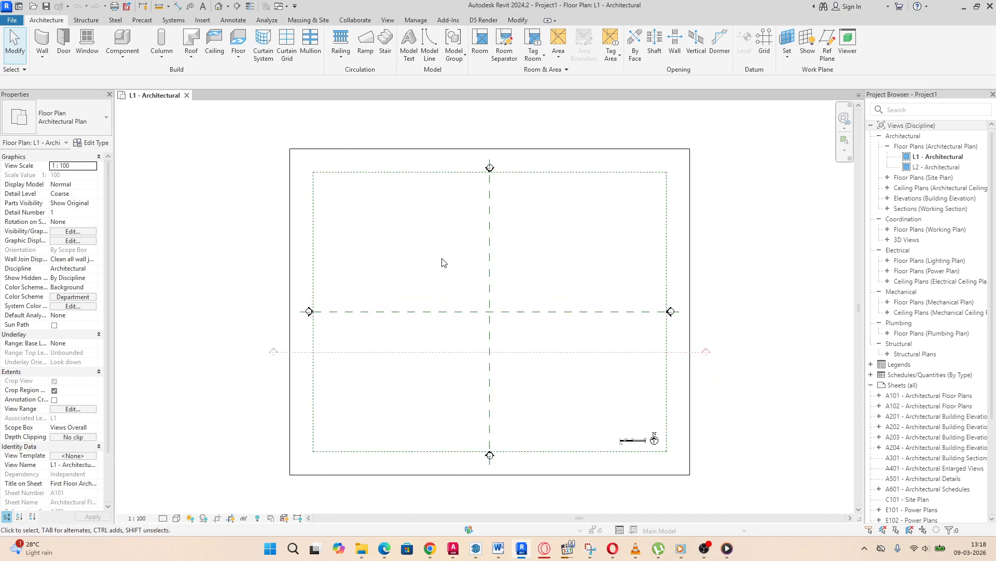
scroll(388, 272, down, 1)
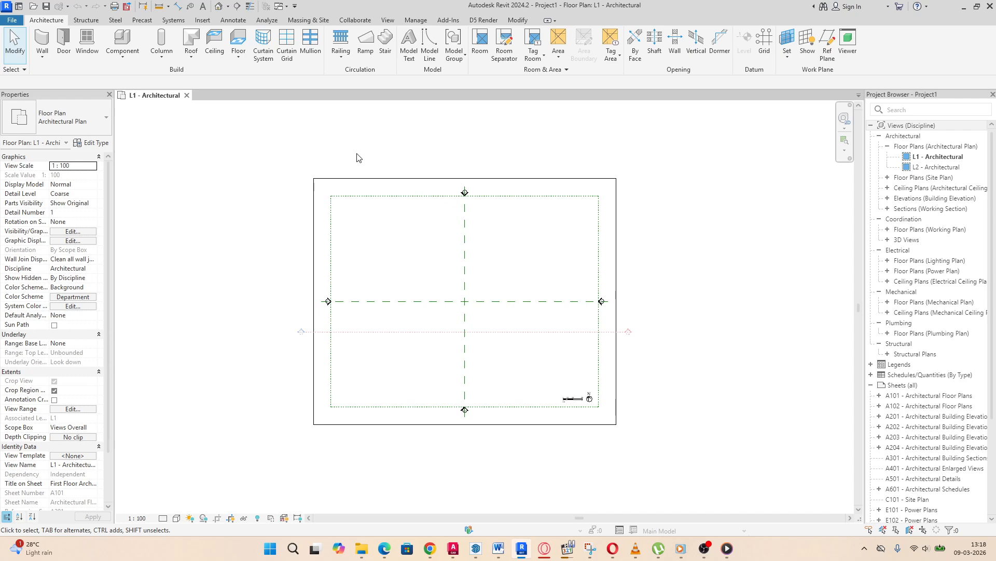
scroll(368, 184, down, 1)
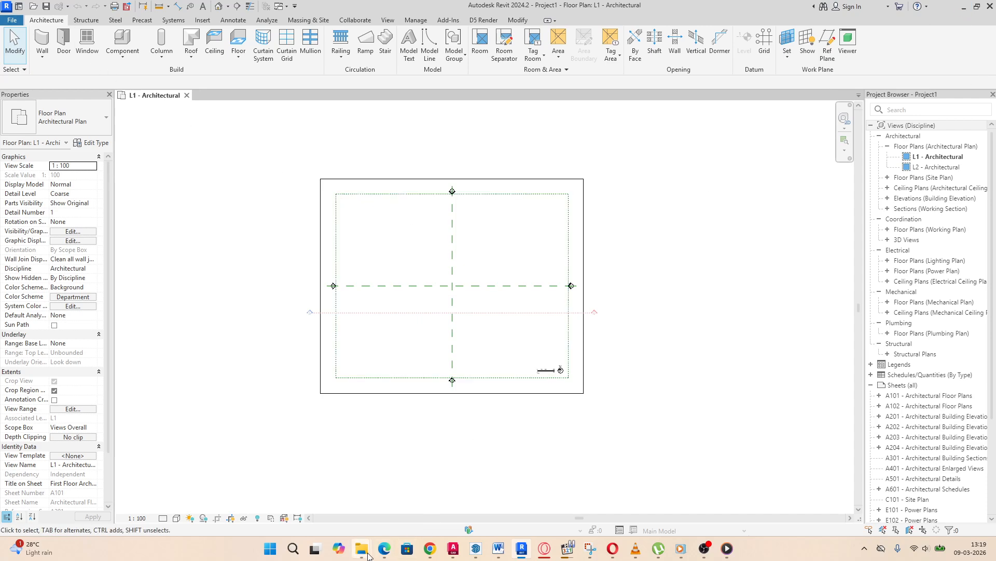
Step: Open the REVIT MINI project from the RESOURCE FILES folder in File Explorer
mouse_move(362, 549)
click(294, 497)
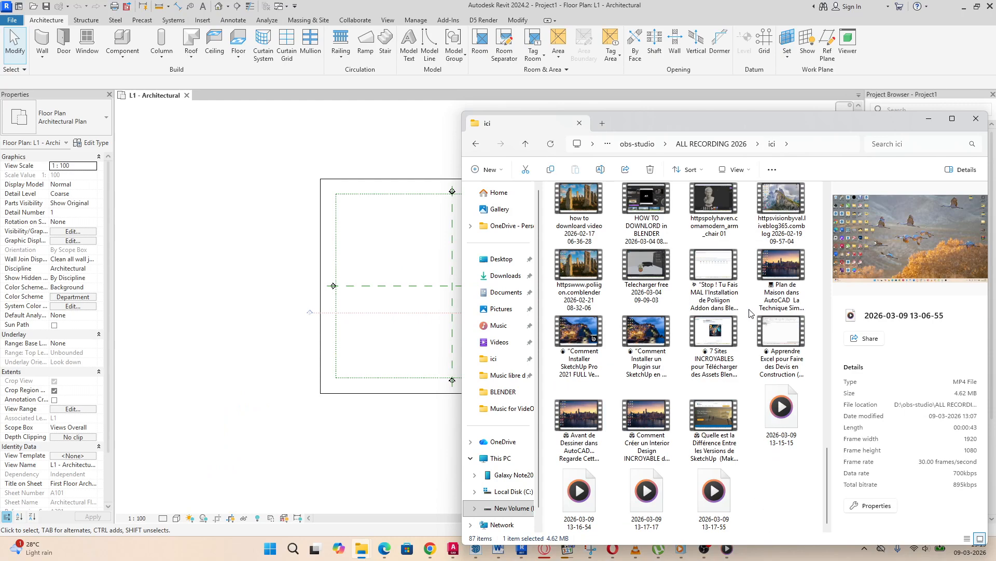
scroll(752, 314, up, 10)
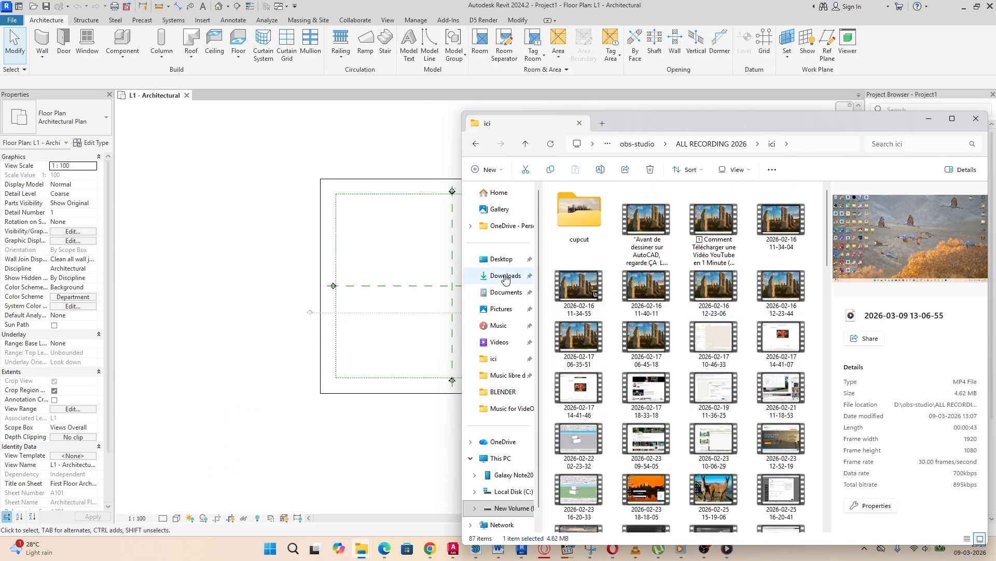
mouse_move(362, 554)
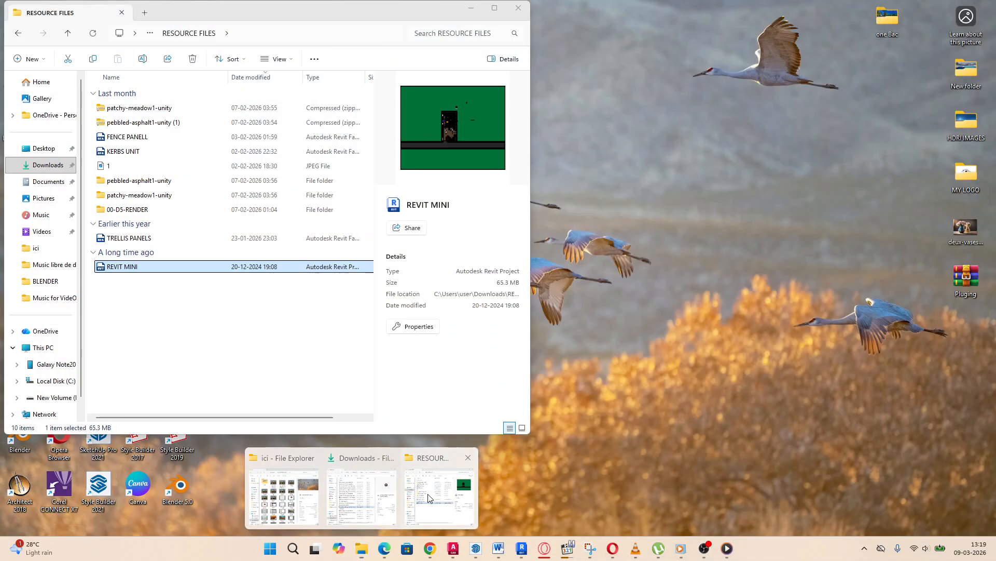
click(429, 497)
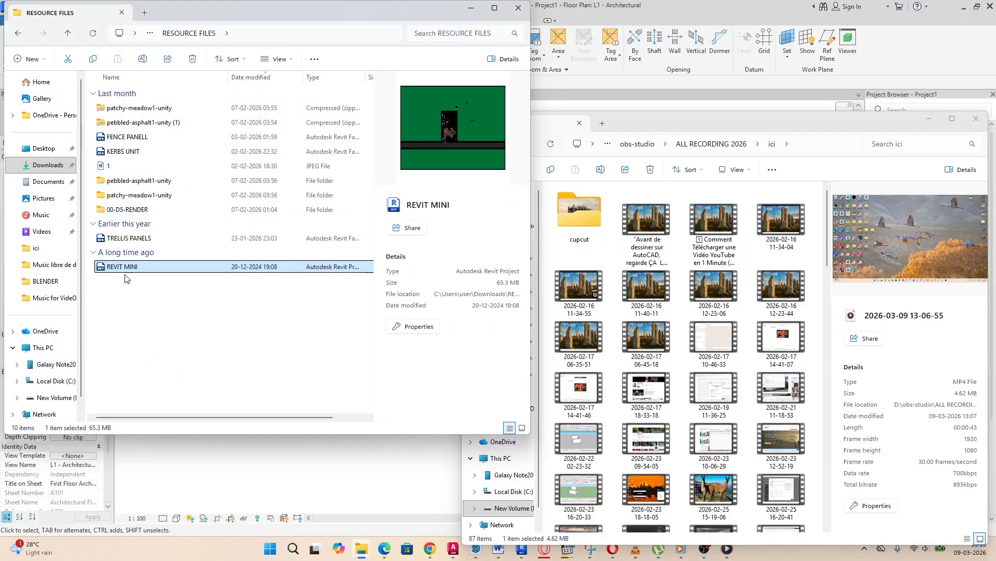
key(alt+Tab)
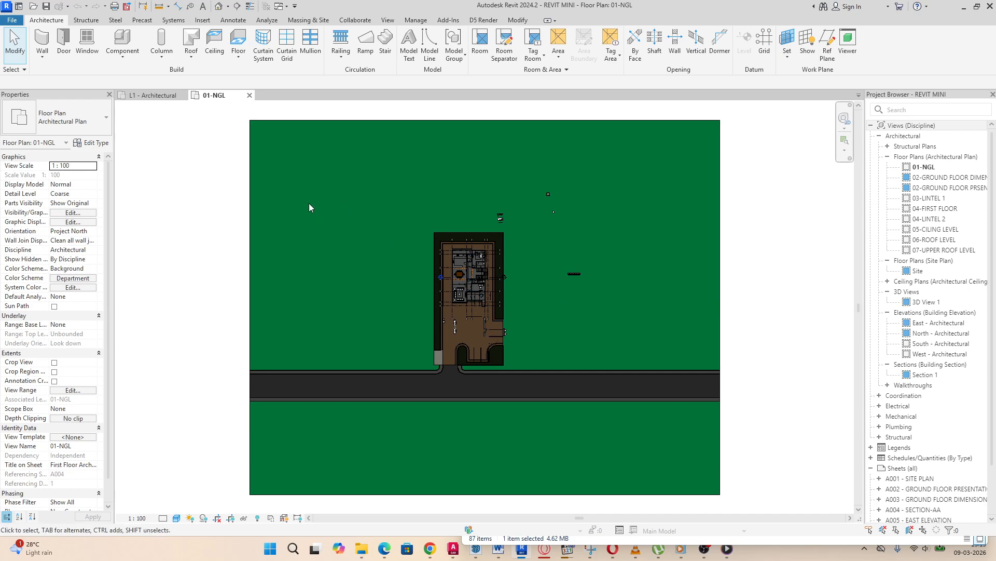
Step: Return to Project1's L1 - Architectural plan and delete the Center (North/South) and Center (East/West) reference planes
click(152, 97)
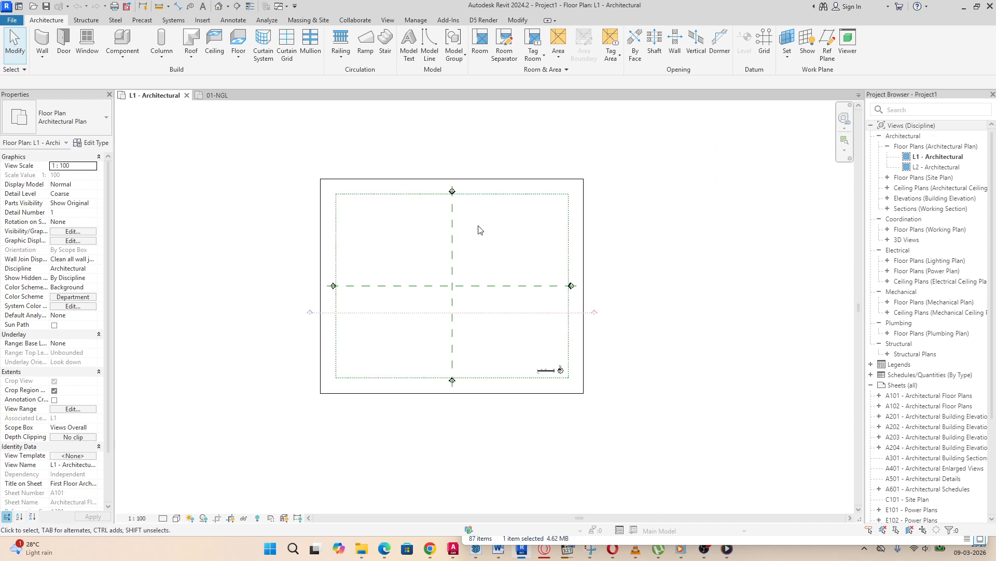
click(504, 286)
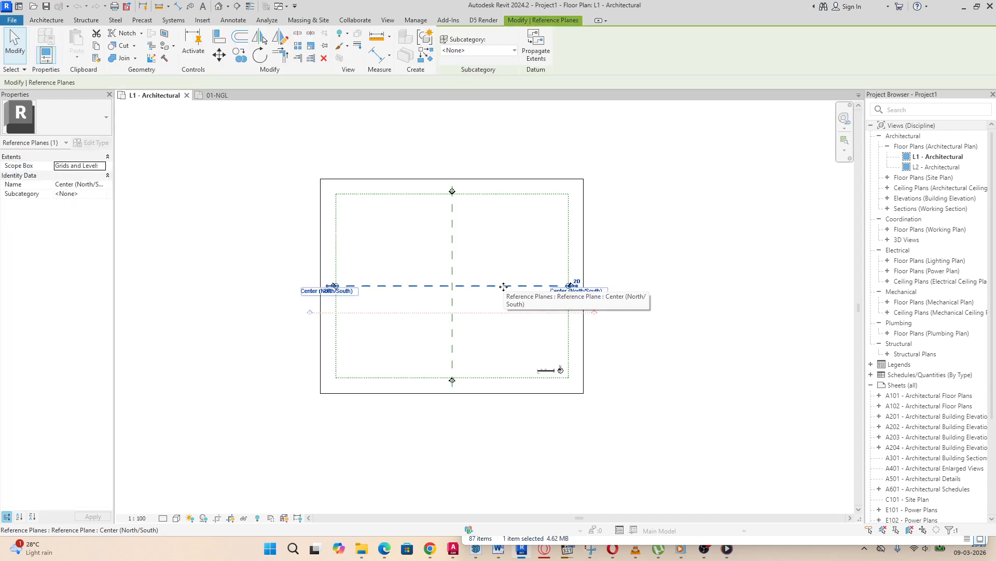
key(Delete)
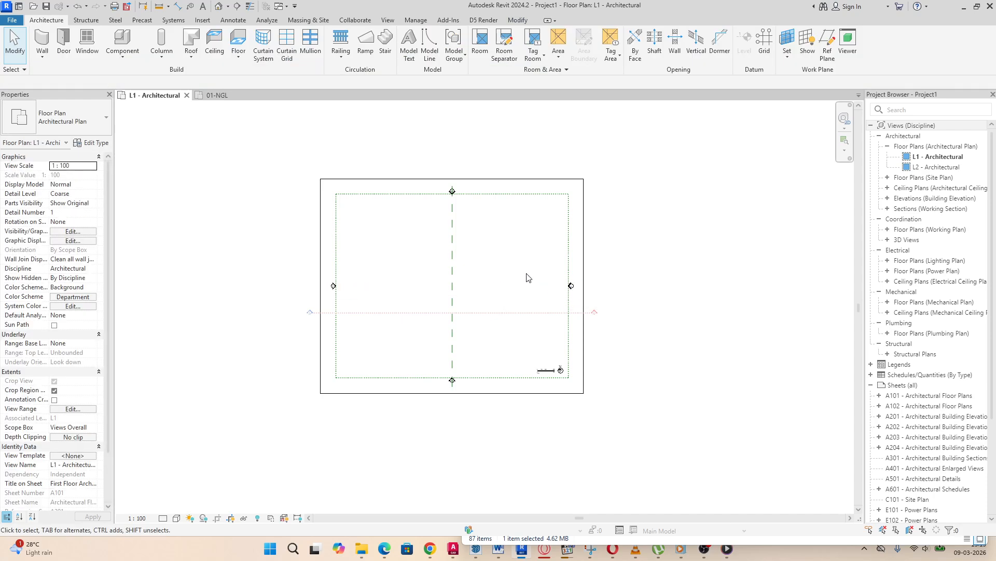
click(453, 290)
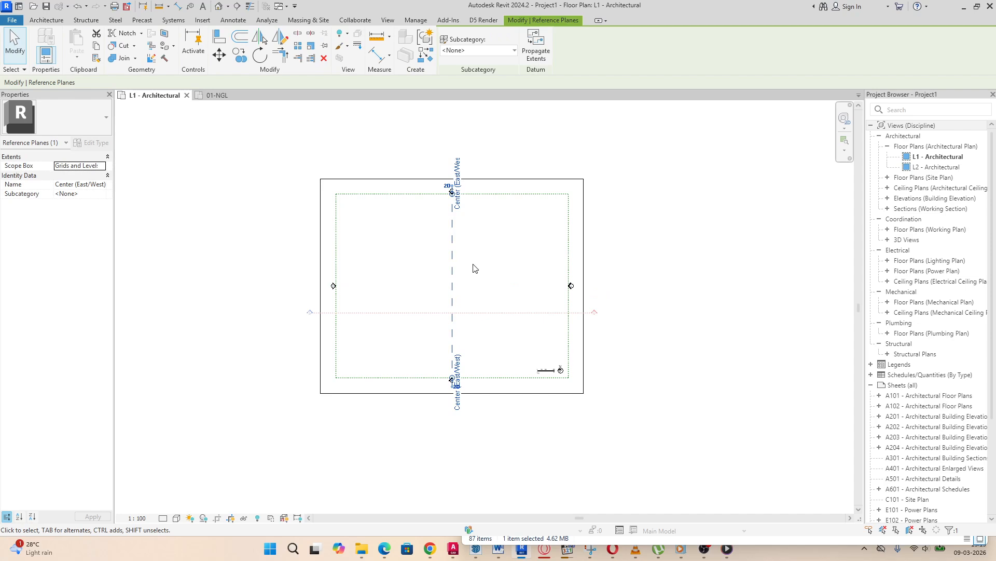
scroll(474, 269, up, 2)
key(Delete)
scroll(509, 267, down, 1)
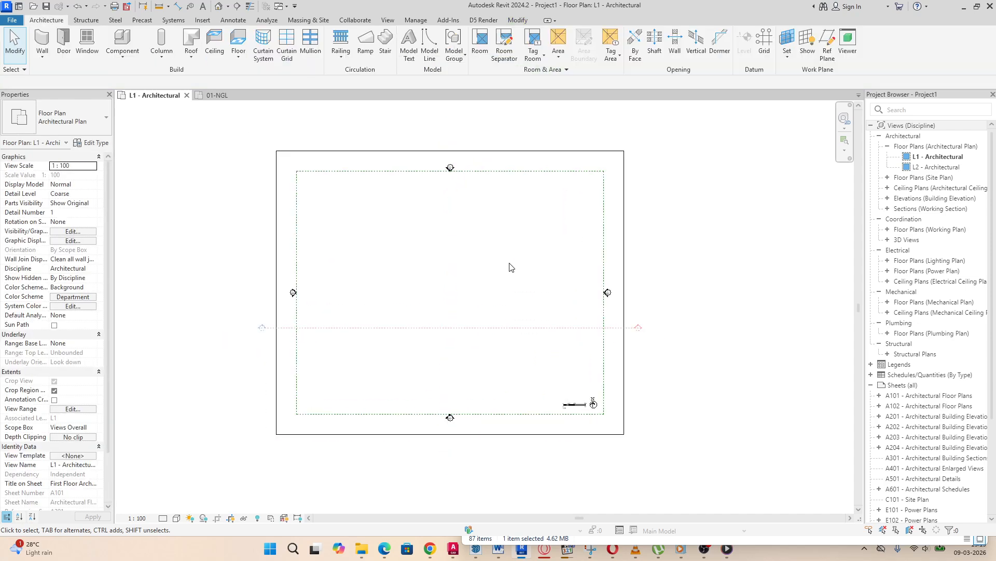
Step: Delete the Section 1 line that crosses the lower half of the floor plan
click(544, 328)
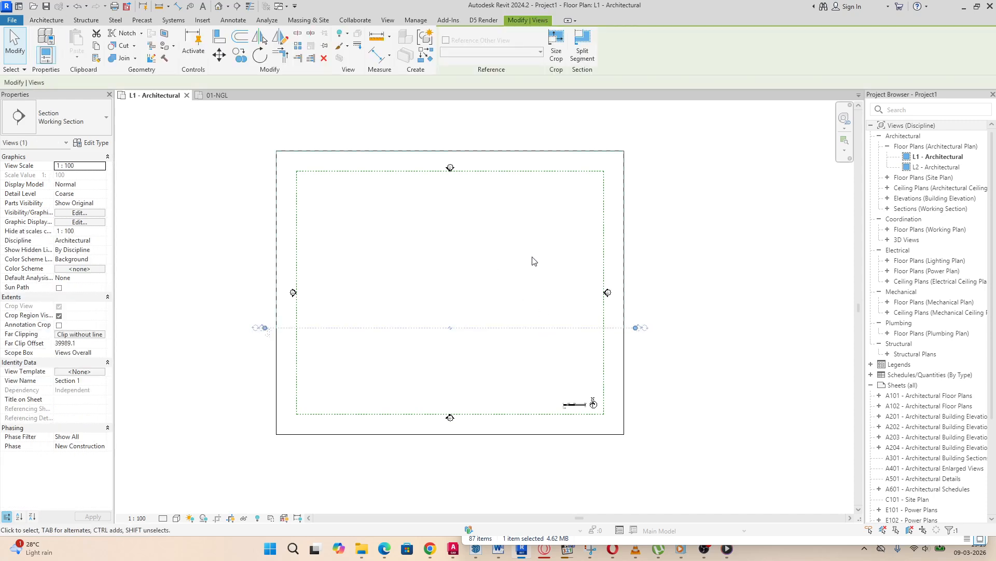
key(Delete)
click(537, 308)
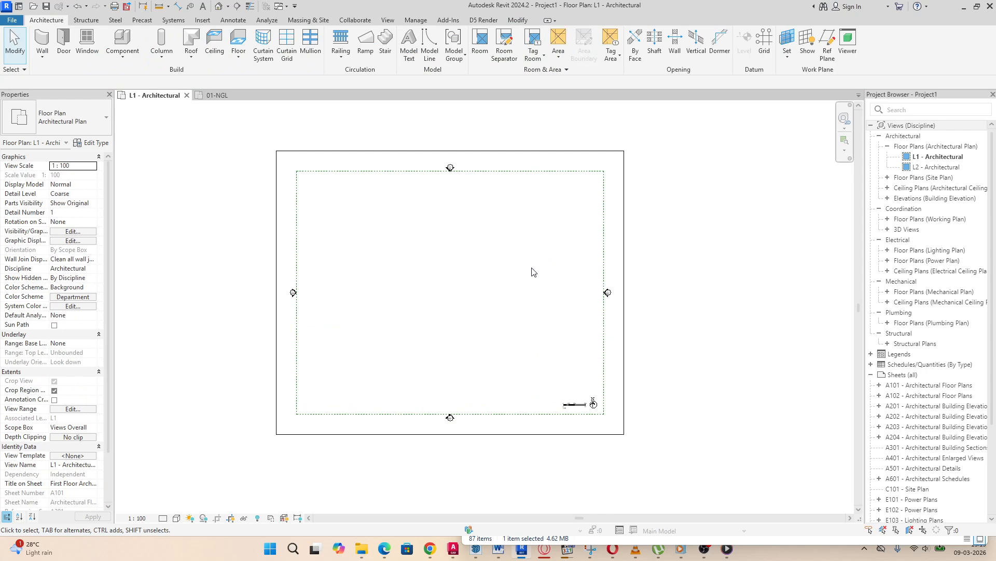
Step: Select the floor plan's crop boundary and set the view's scope box to None
scroll(340, 305, up, 3)
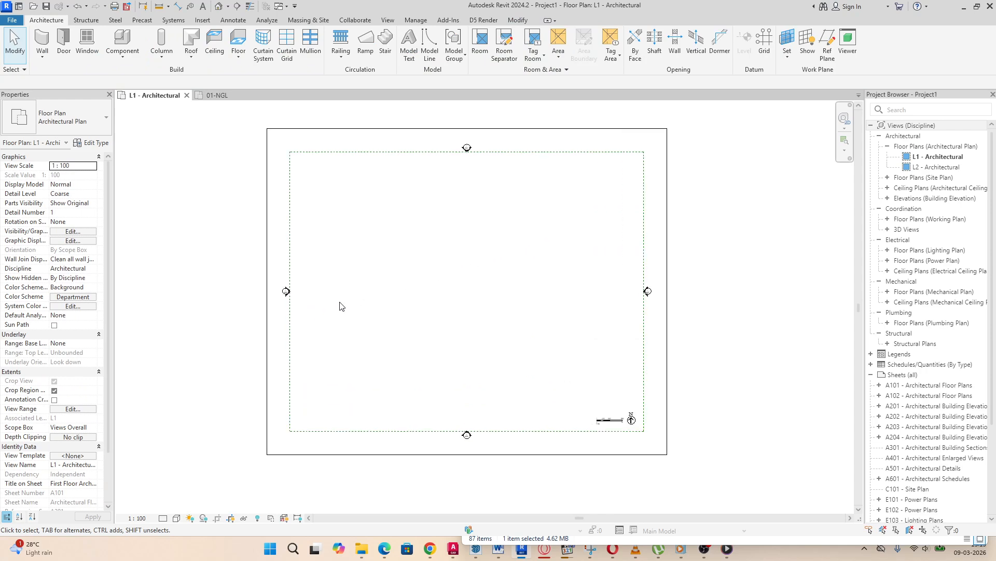
click(256, 255)
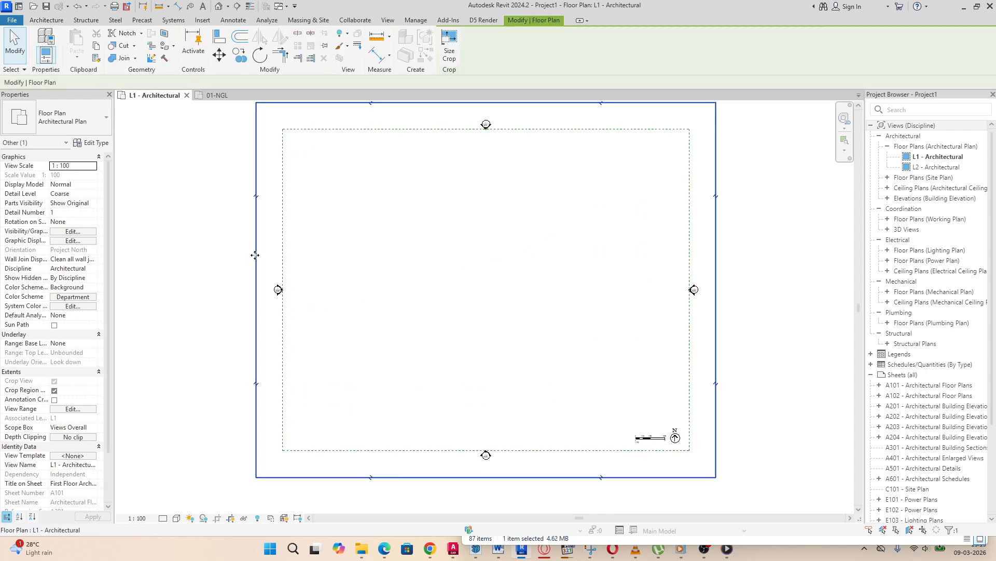
click(90, 457)
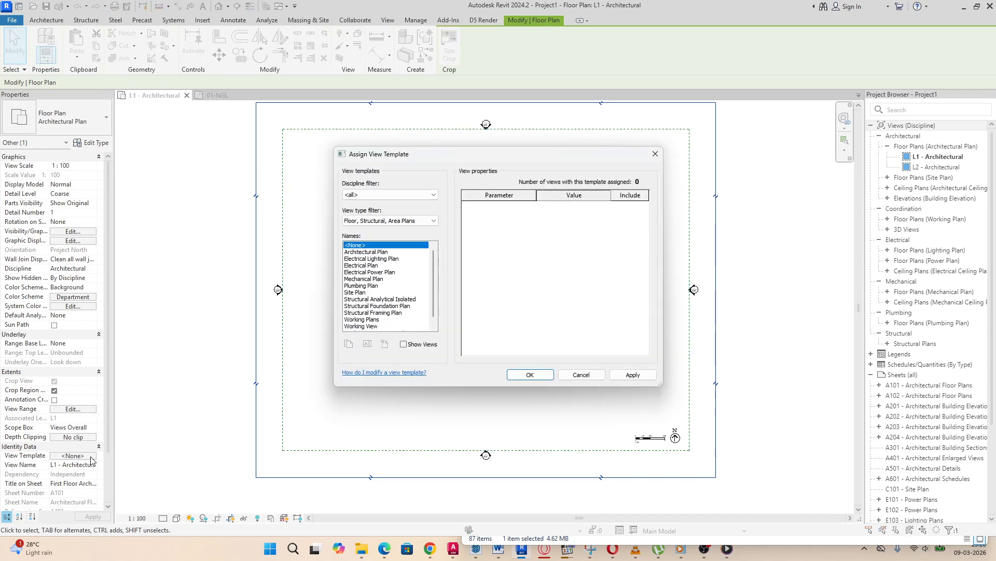
click(655, 155)
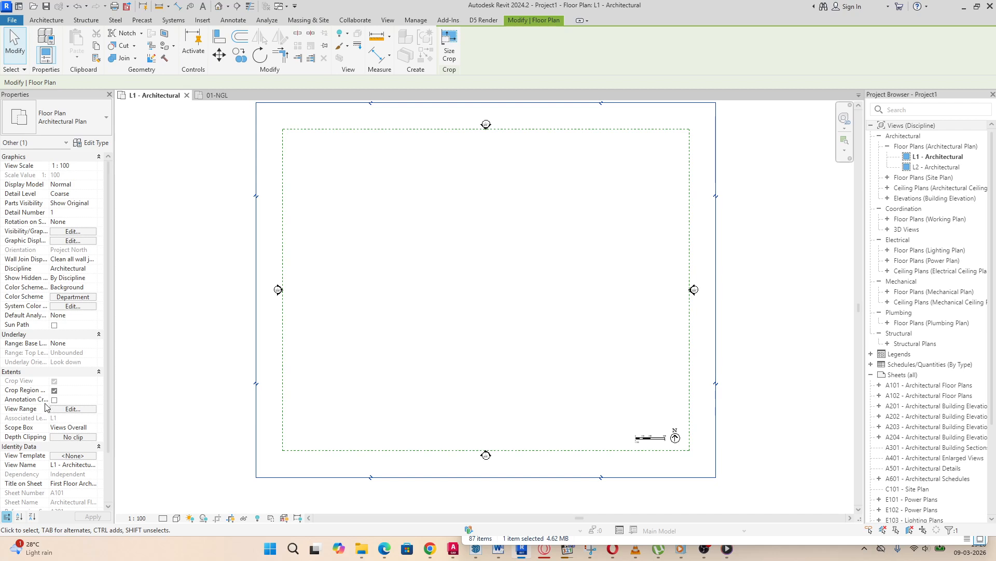
scroll(85, 410, down, 1)
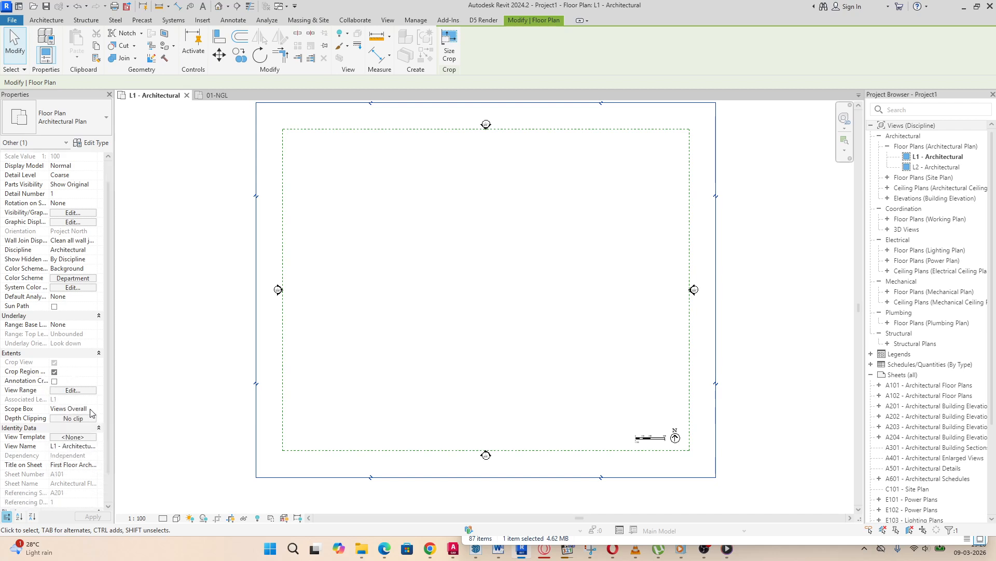
click(90, 410)
click(91, 410)
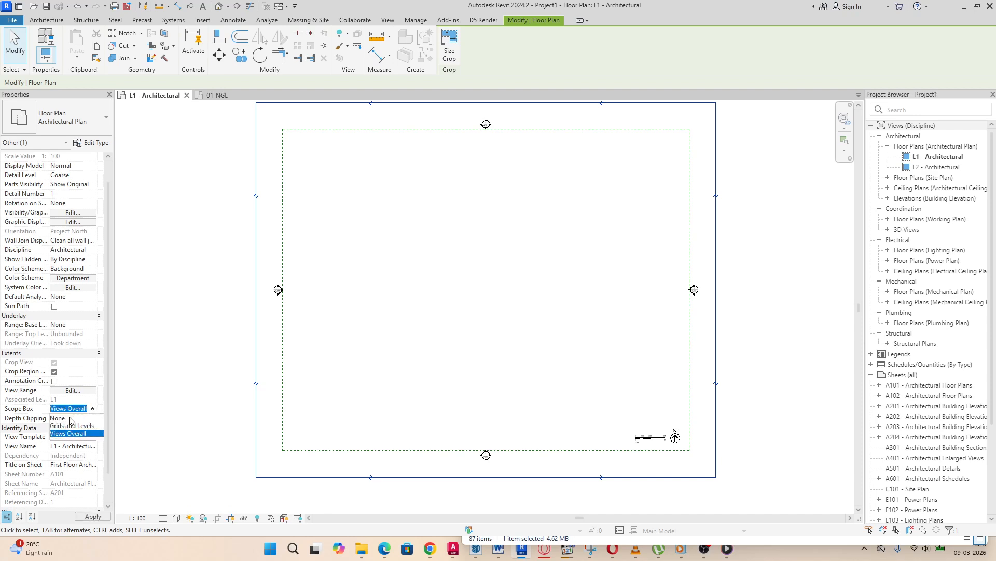
click(70, 417)
click(256, 290)
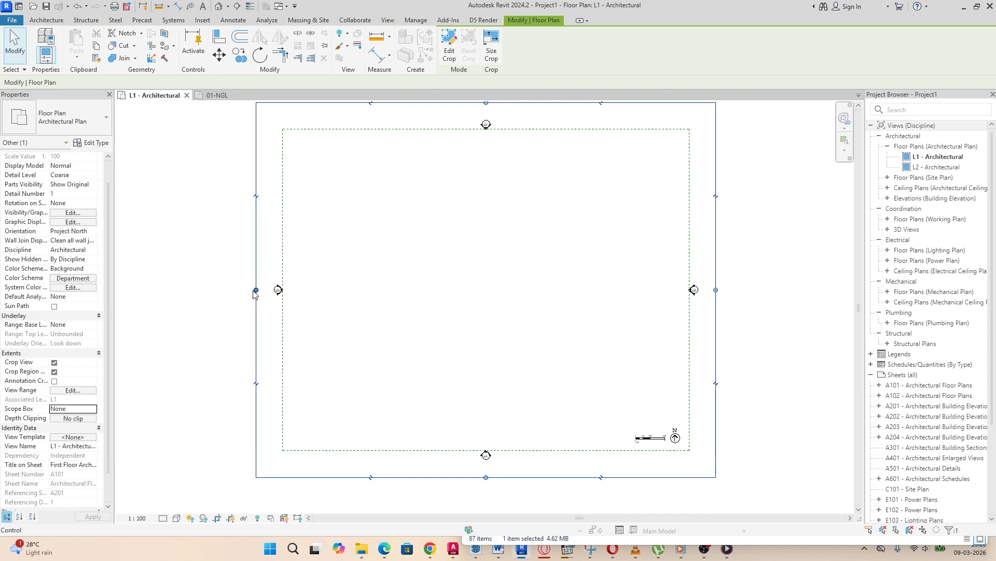
Step: Hide the crop region of the L1 - Architectural plan while keeping the view cropped
scroll(270, 306, down, 1)
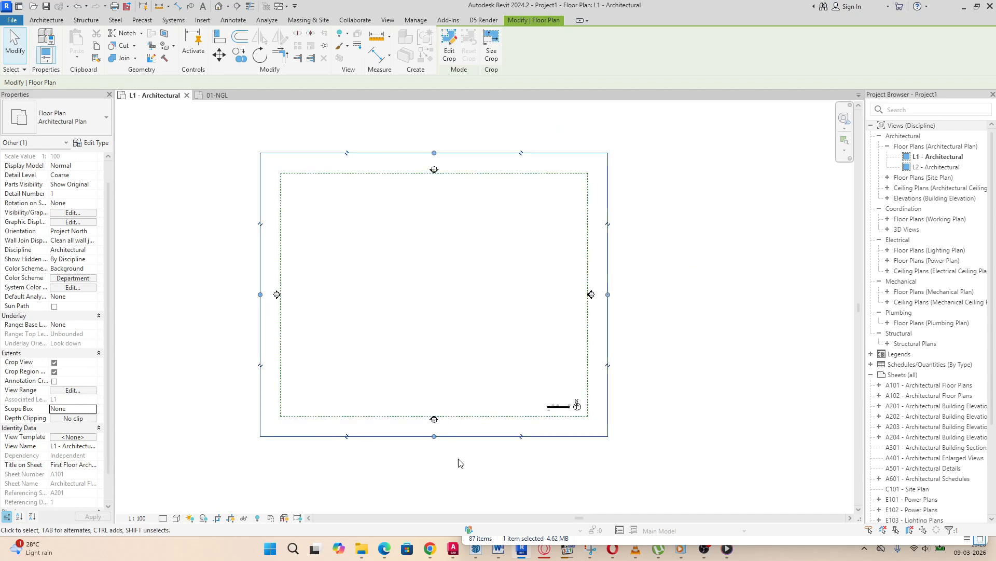
click(217, 518)
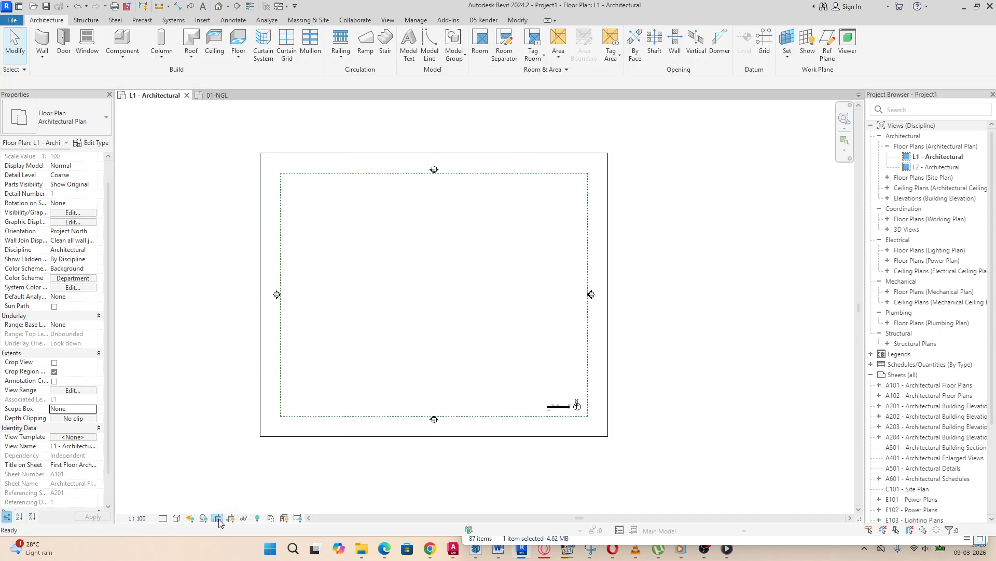
click(219, 519)
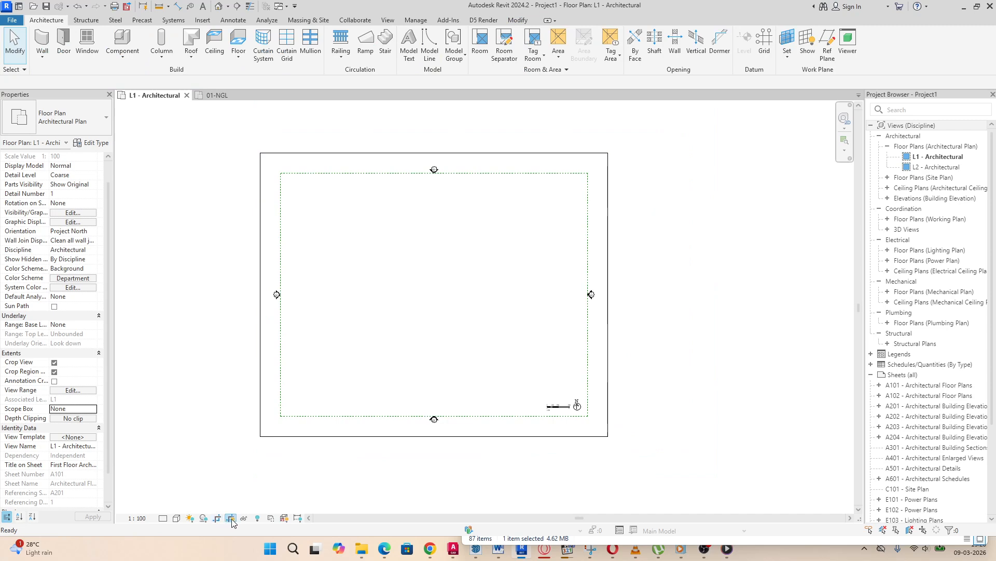
click(232, 519)
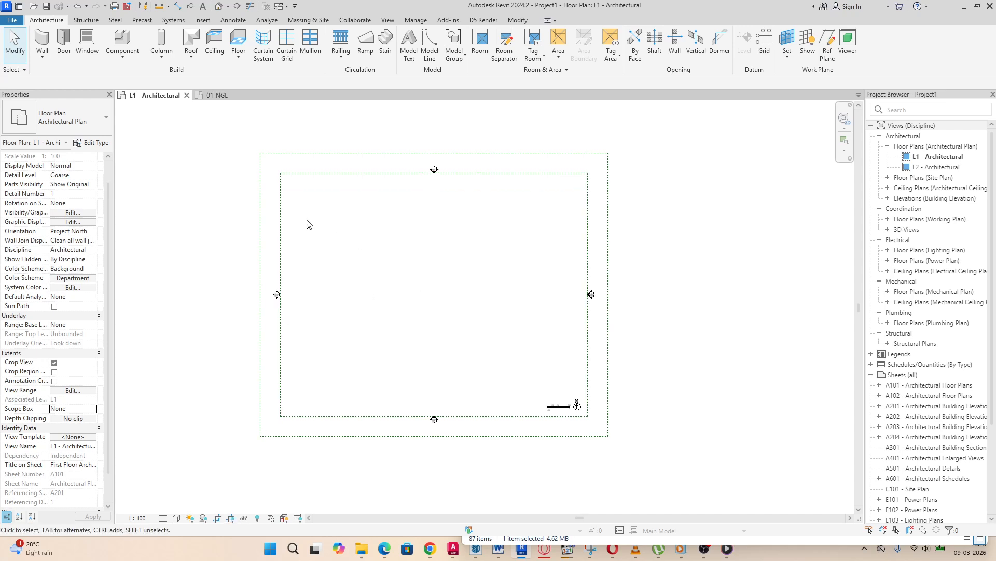
Step: Hide the scope box category in the L1 - Architectural floor plan
drag(302, 214, 244, 219)
right_click(283, 219)
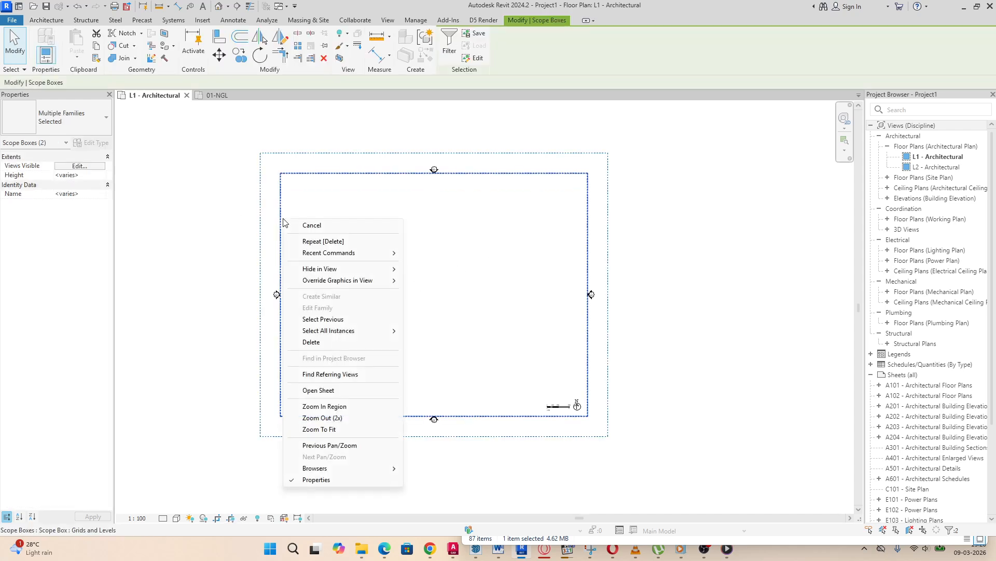
mouse_move(362, 278)
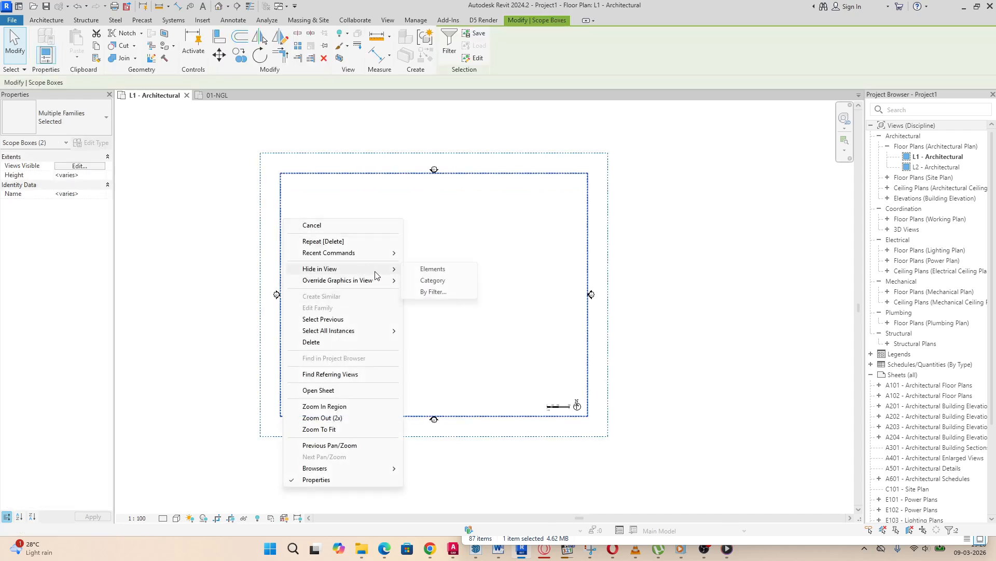
click(434, 279)
scroll(638, 307, down, 2)
scroll(572, 285, up, 4)
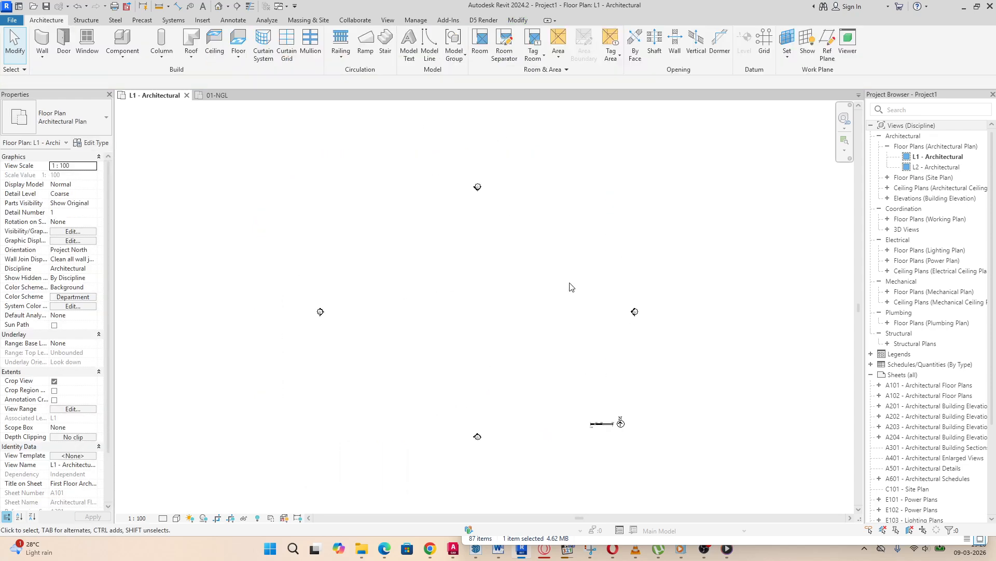
Step: Hide the generic annotation category of the scale bar and north arrow in the L1 - Architectural plan
scroll(544, 314, down, 1)
drag(676, 411, 566, 470)
right_click(622, 446)
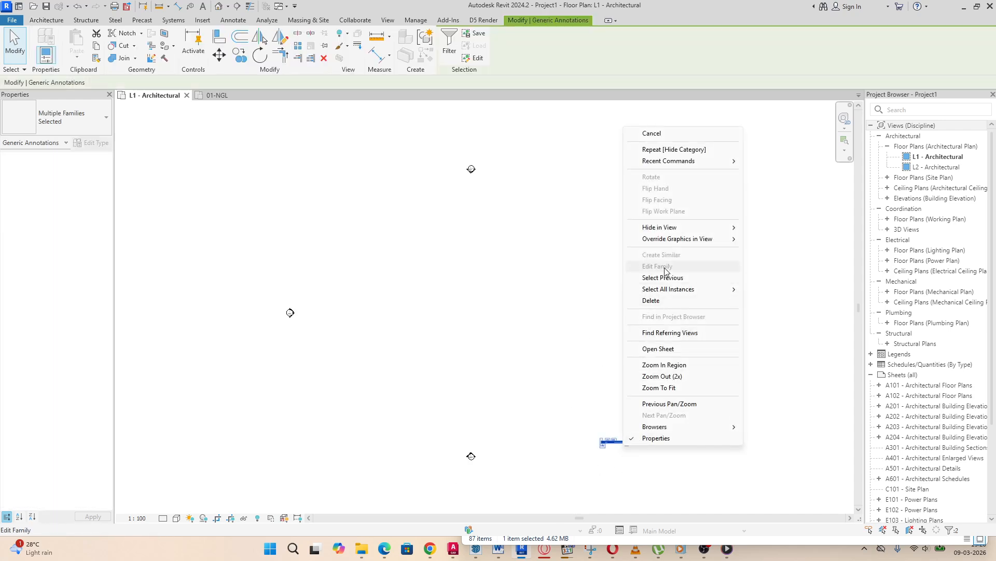
mouse_move(678, 229)
click(773, 239)
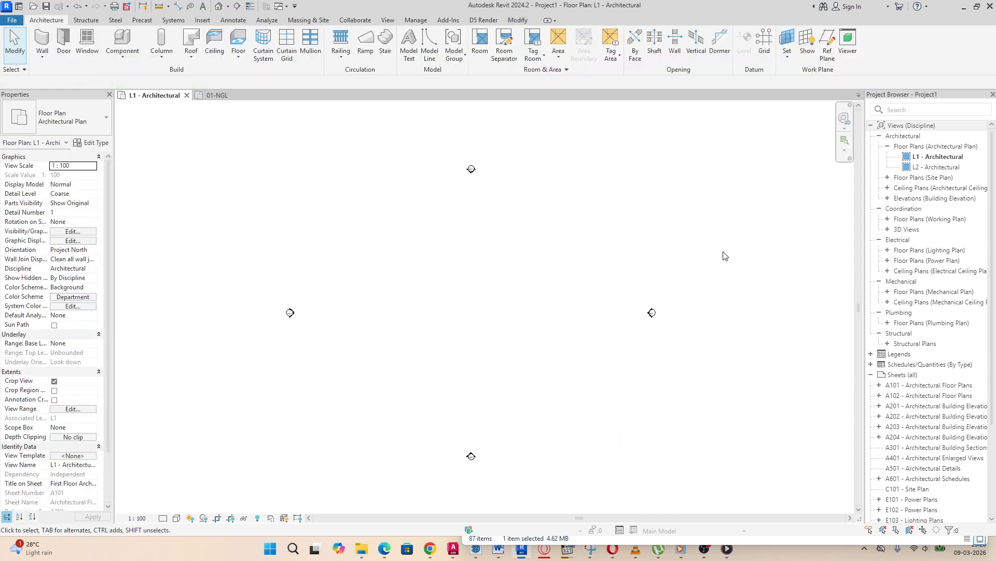
scroll(567, 378, down, 2)
scroll(590, 450, up, 2)
scroll(597, 441, down, 2)
scroll(571, 423, up, 2)
scroll(610, 418, down, 1)
scroll(623, 433, down, 2)
scroll(585, 363, up, 3)
scroll(444, 345, down, 2)
scroll(518, 366, up, 2)
scroll(436, 345, down, 1)
Step: Delete all the project's sheets, from A101 - Architectural Floor Plans through S102 - Structural Plans
scroll(893, 379, down, 2)
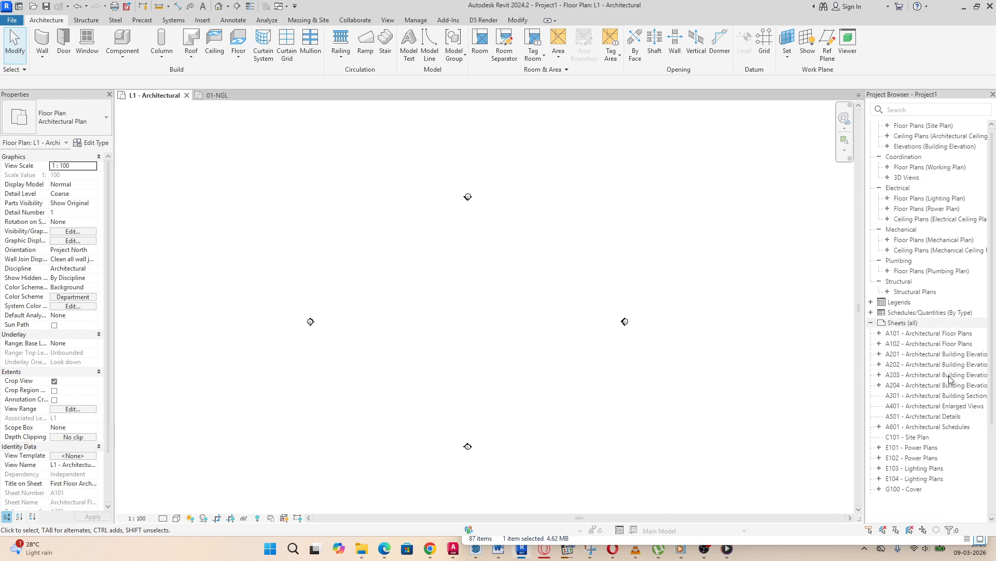
click(933, 335)
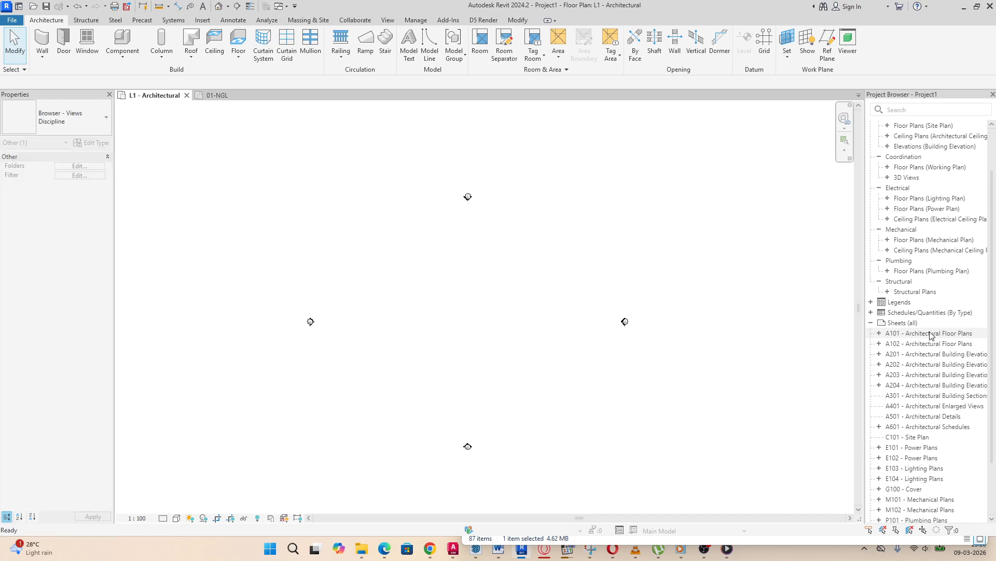
scroll(927, 335, down, 2)
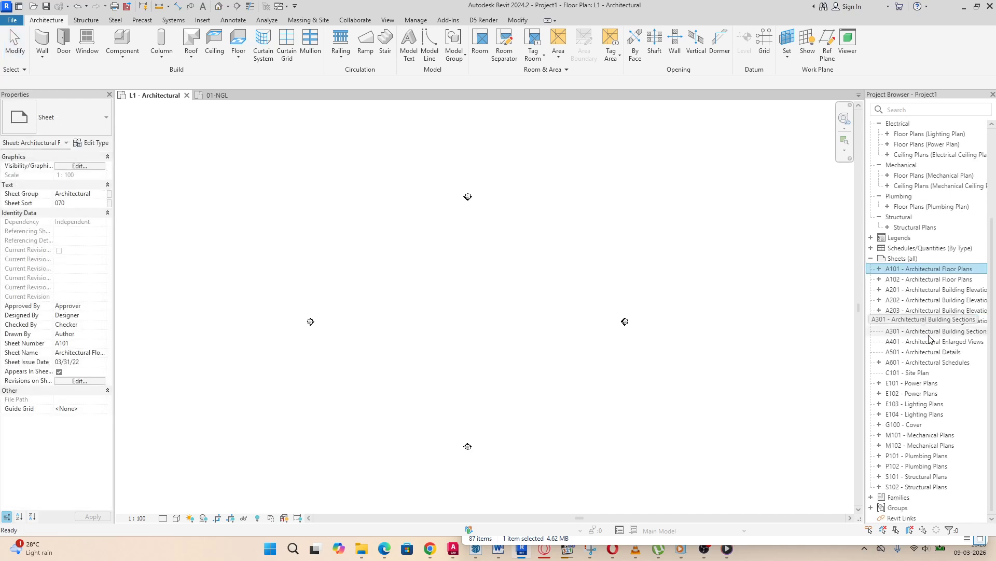
shift+click(916, 487)
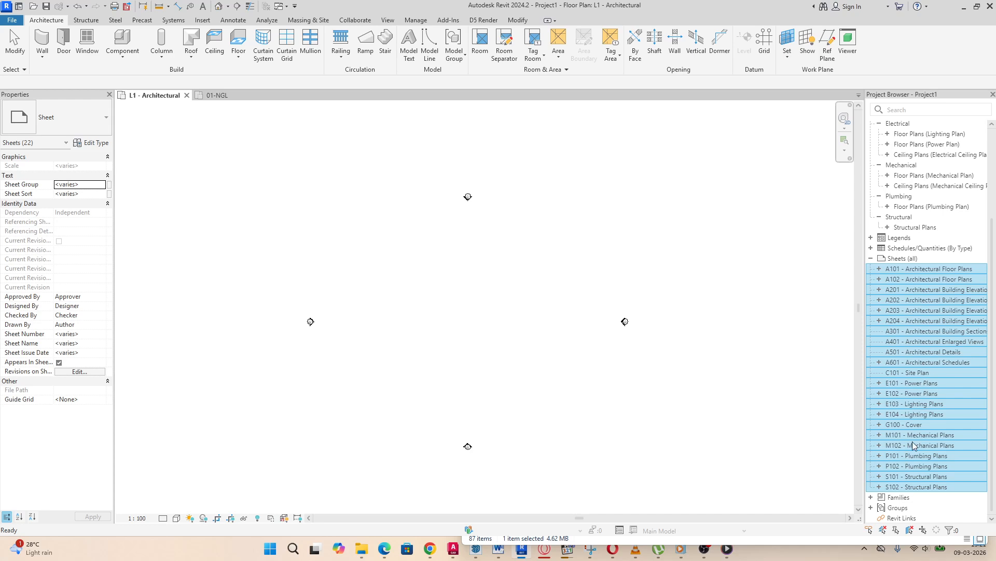
key(Delete)
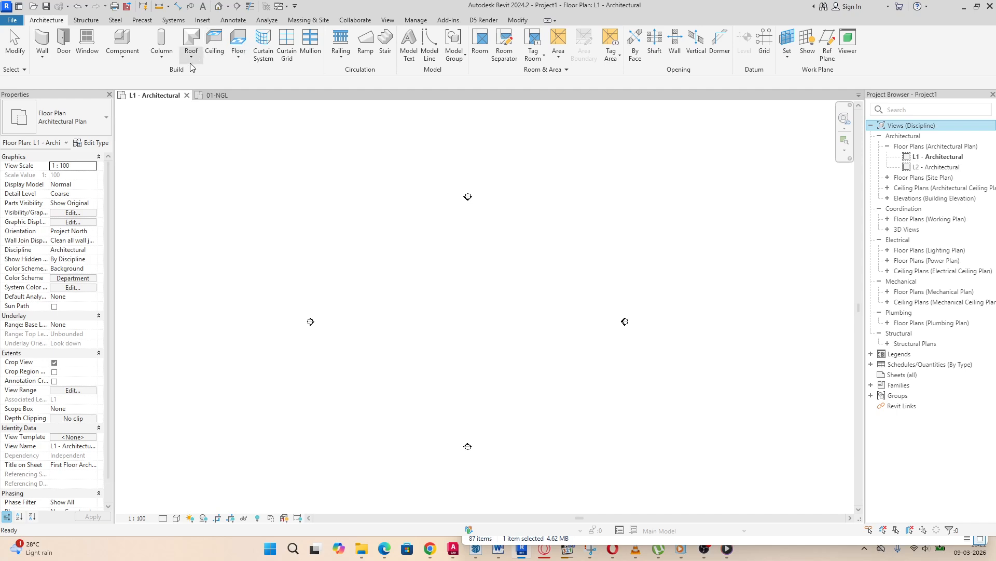
Step: View the 01-NGL floor plan of REVIT MINI and return to Project1's L1 - Architectural plan
click(221, 96)
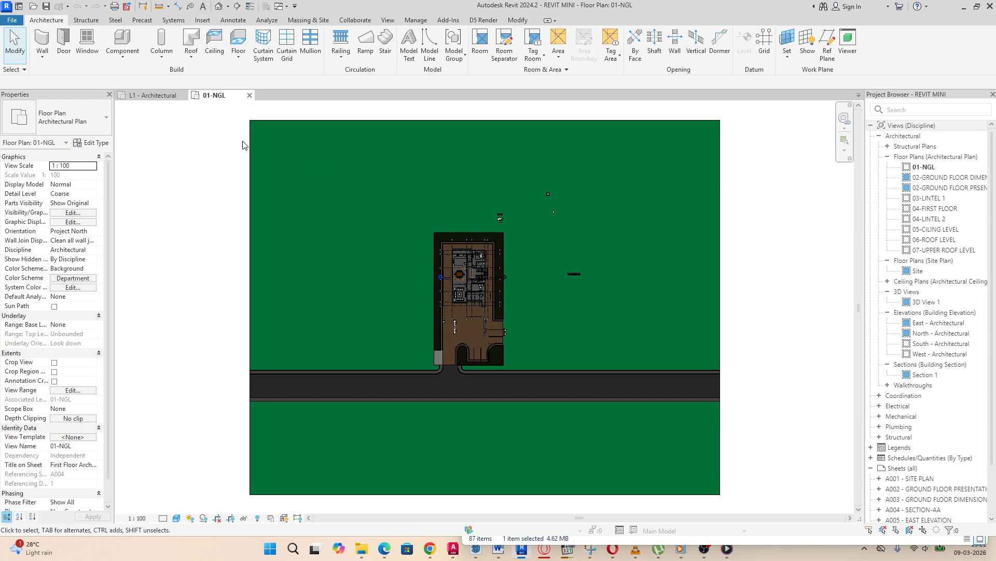
click(146, 96)
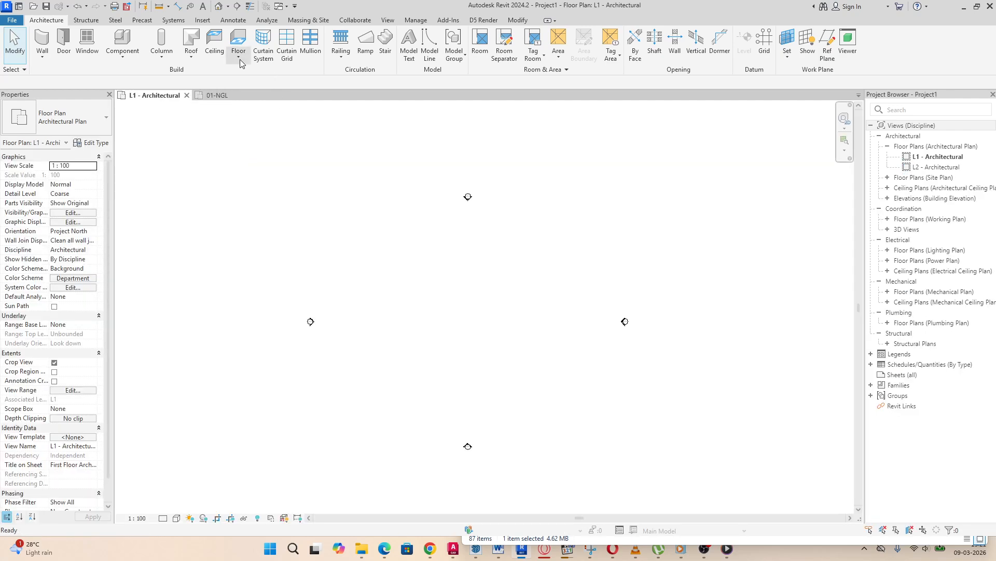
click(414, 23)
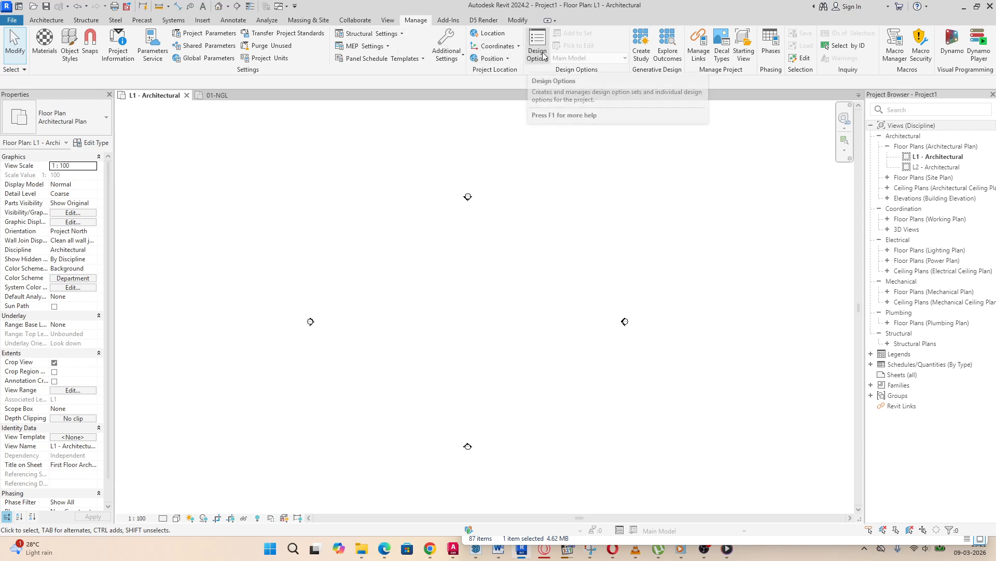
click(456, 61)
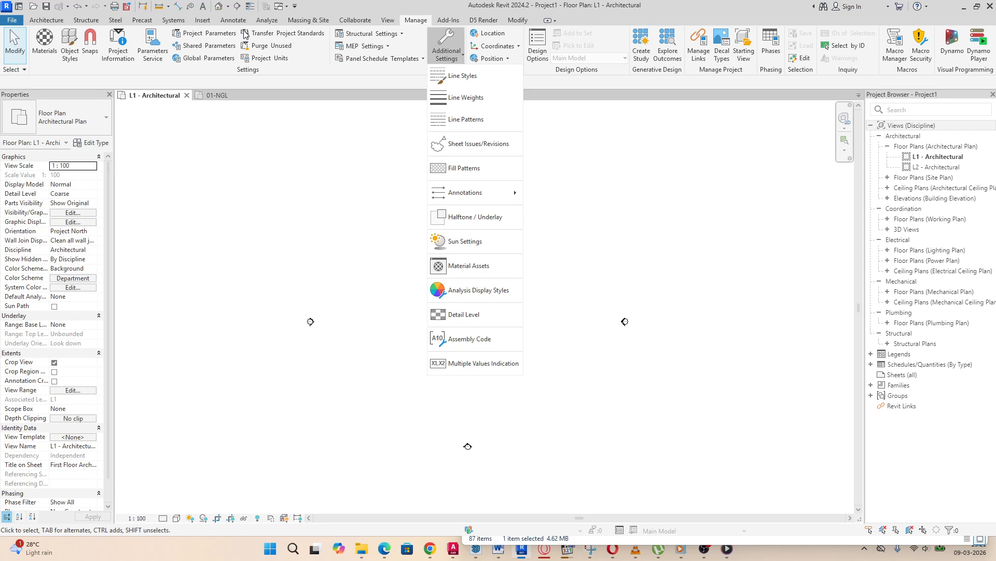
click(203, 33)
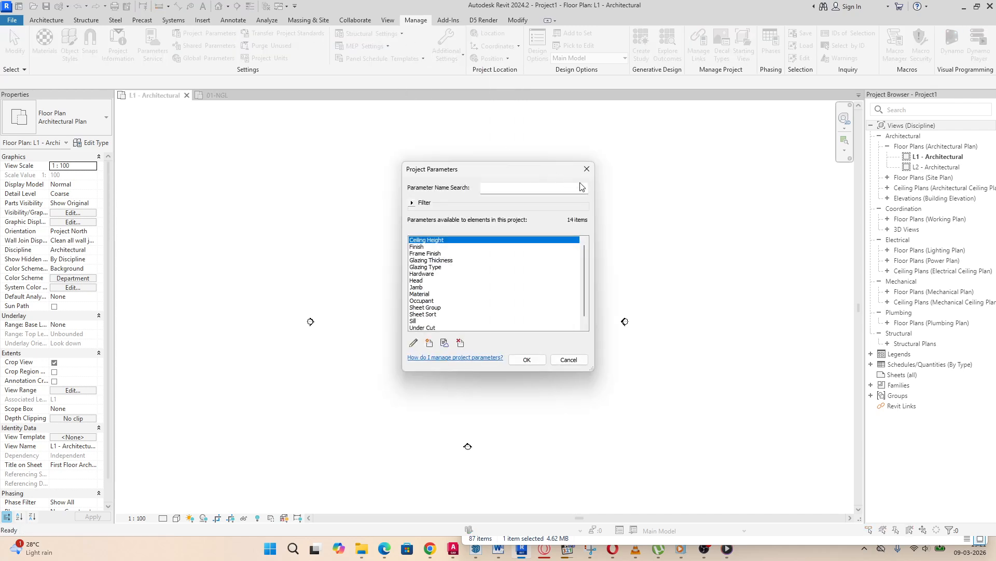
click(587, 169)
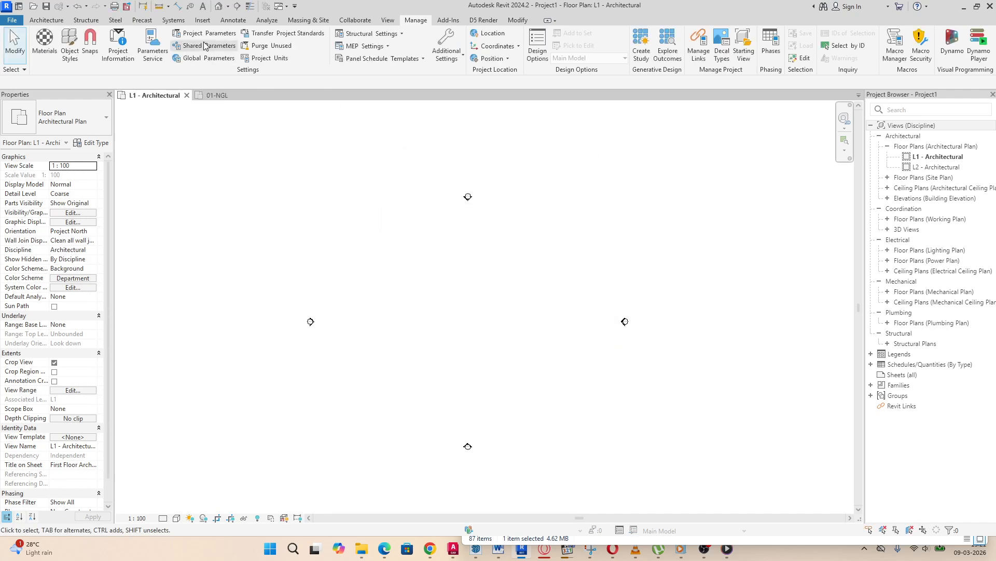
Step: Transfer all project standards from REVIT MINI into Project1, overwriting the duplicate types
click(313, 34)
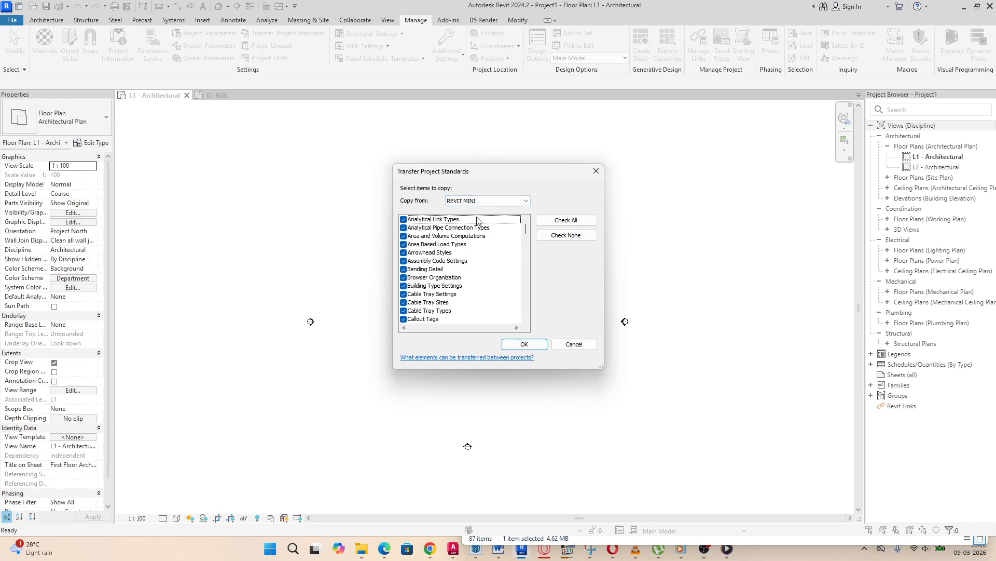
click(525, 345)
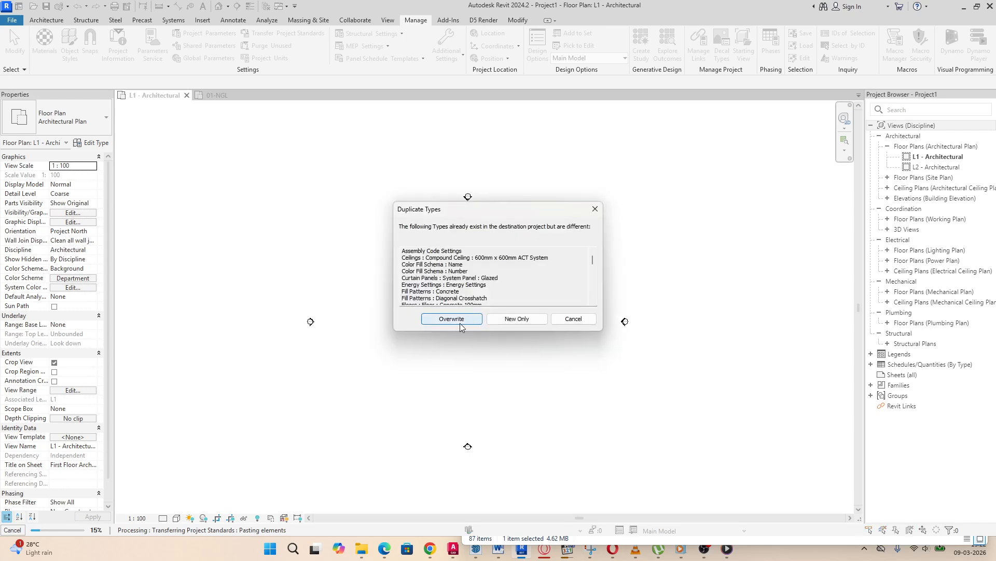
click(459, 323)
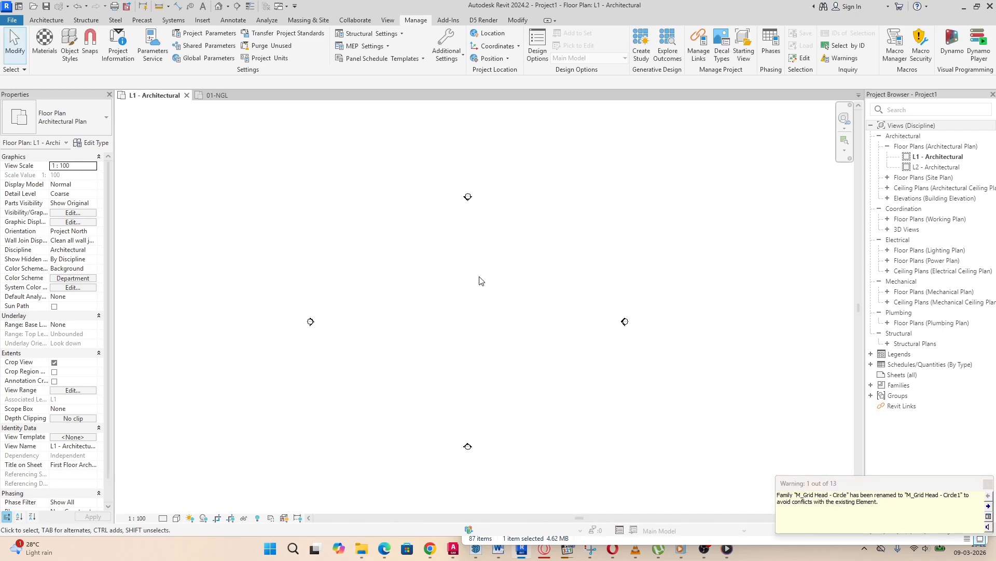
click(989, 485)
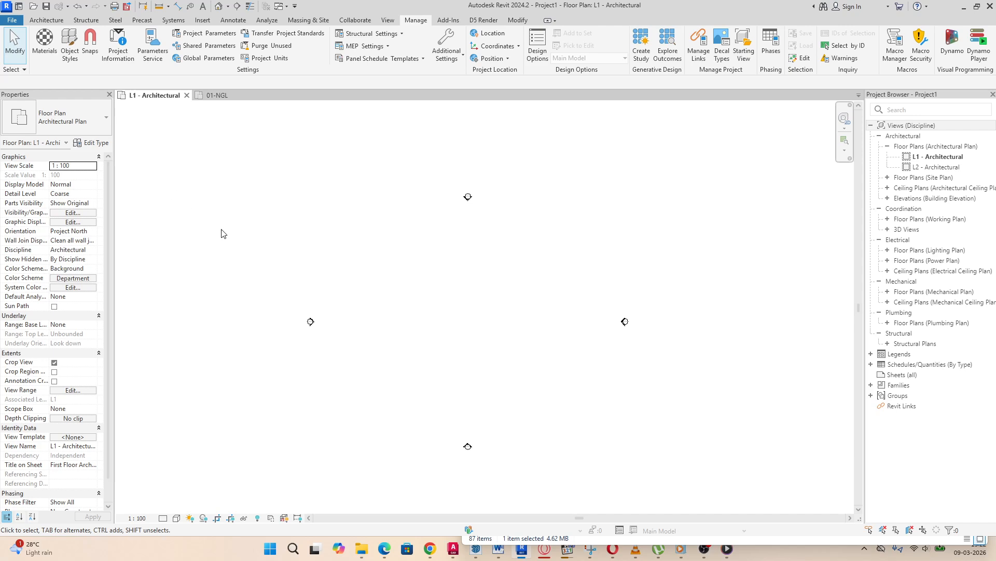
Step: Check REVIT MINI's 01-NGL plan again, return to Project1 and open its South - Architectural elevation
click(227, 96)
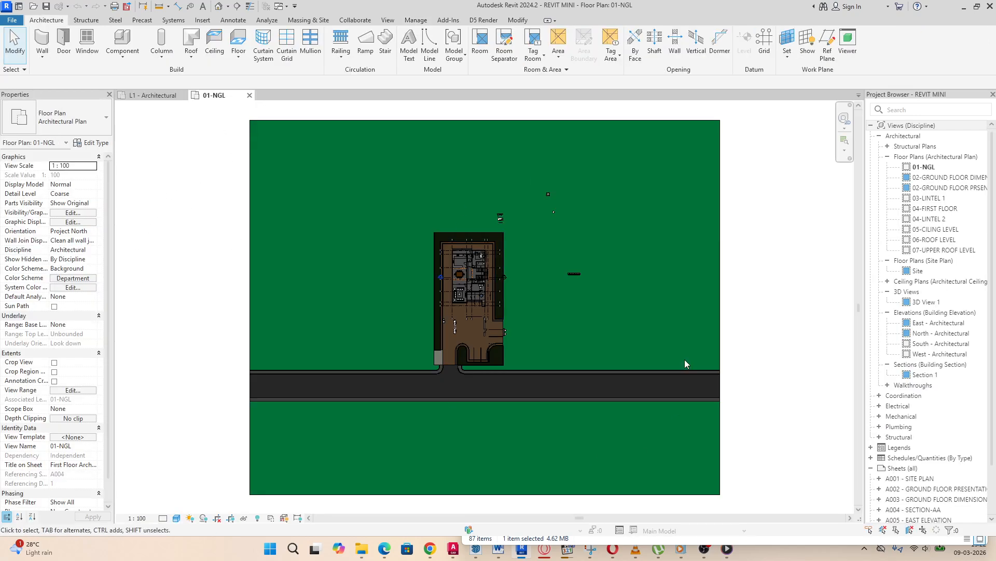
click(150, 99)
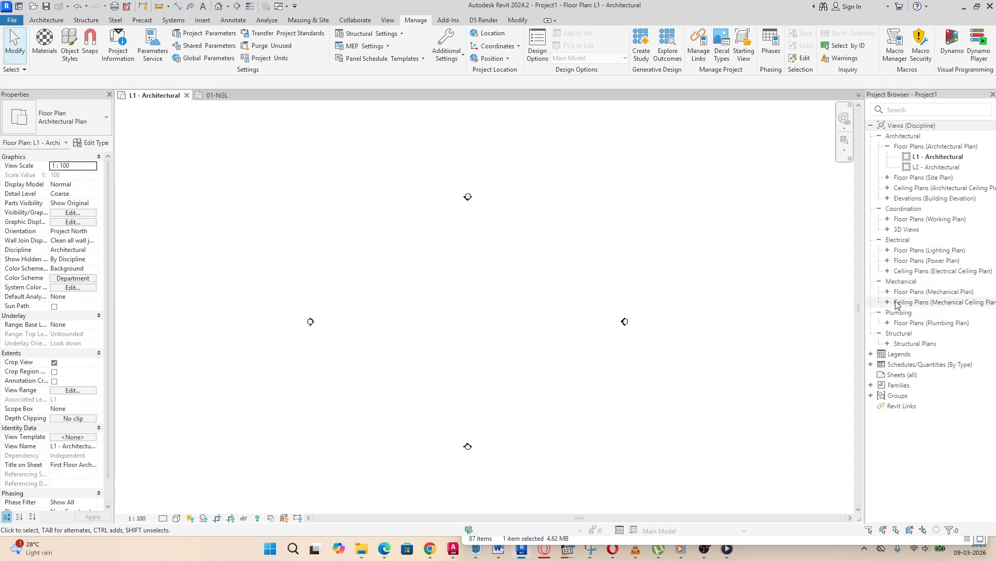
click(888, 199)
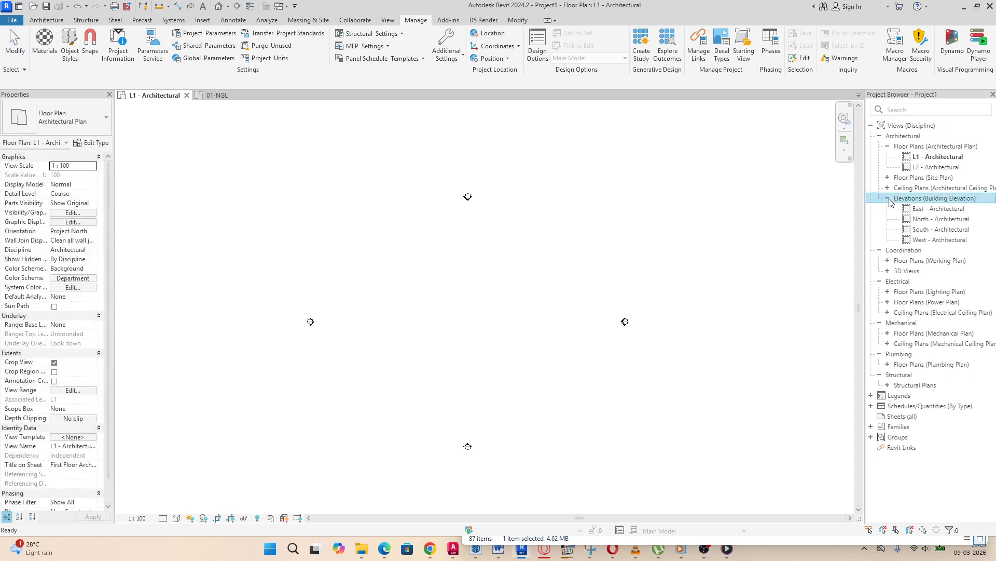
double_click(922, 231)
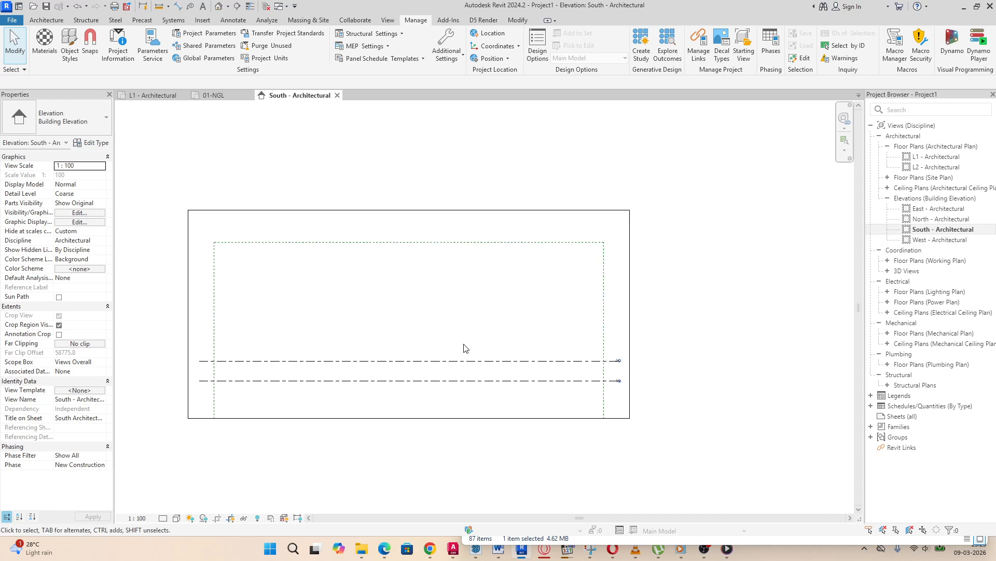
Step: Delete level L2 in the South - Architectural elevation together with its dependent elements and views
scroll(603, 342, down, 3)
scroll(549, 365, up, 8)
scroll(687, 340, down, 4)
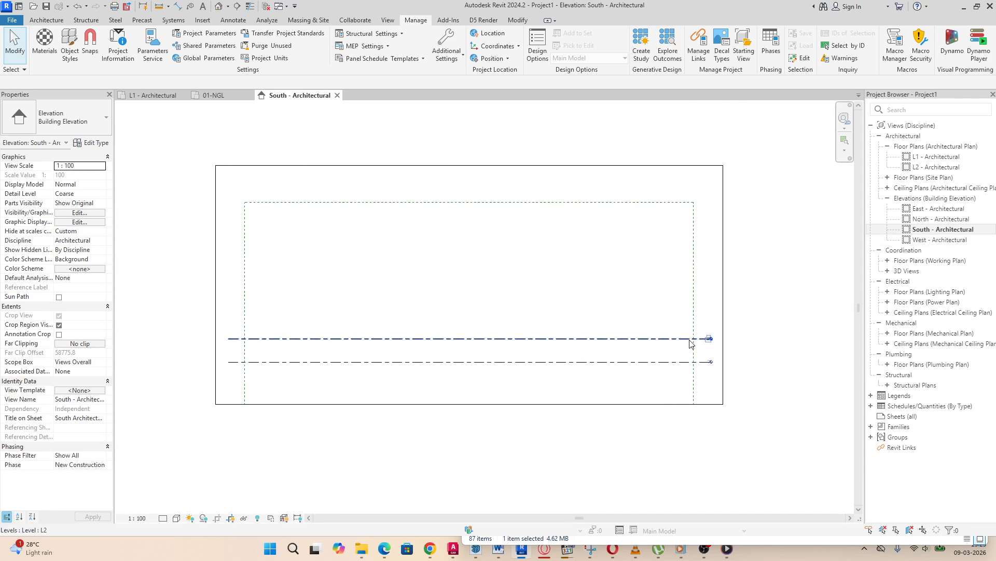
scroll(475, 340, up, 3)
scroll(472, 341, down, 1)
click(469, 339)
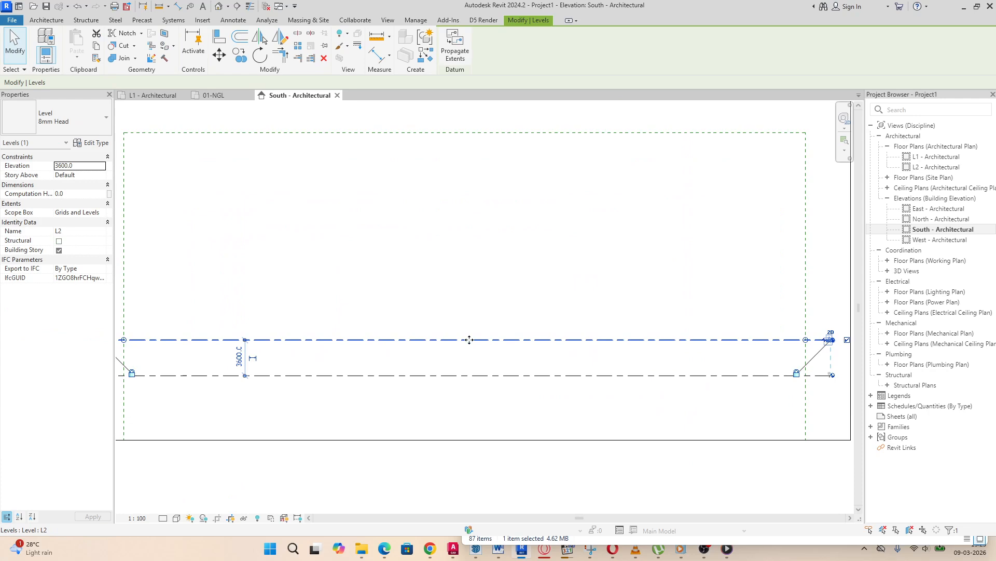
key(Delete)
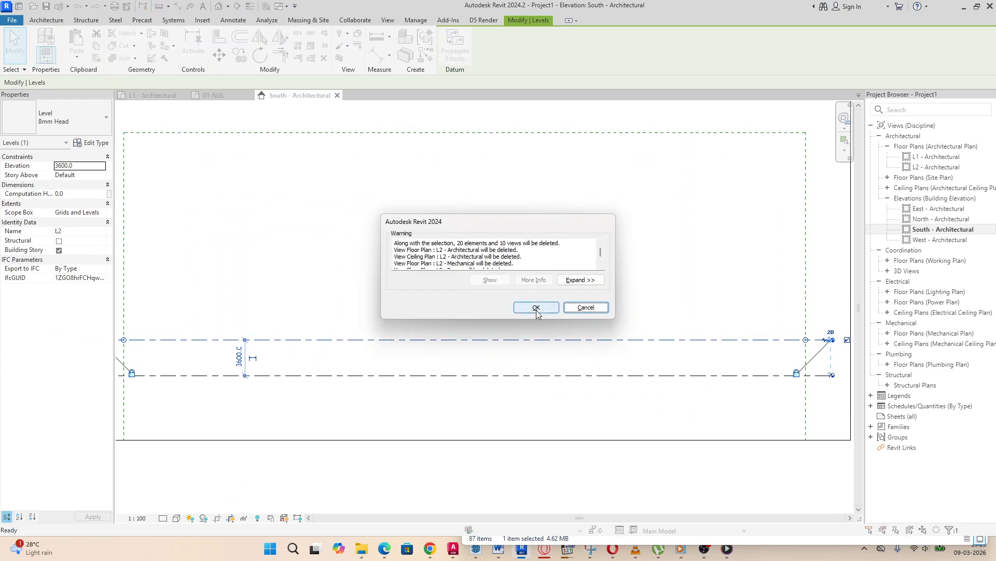
click(536, 308)
Step: Hide the crop region of the South - Architectural elevation
scroll(566, 331, down, 2)
scroll(293, 345, up, 3)
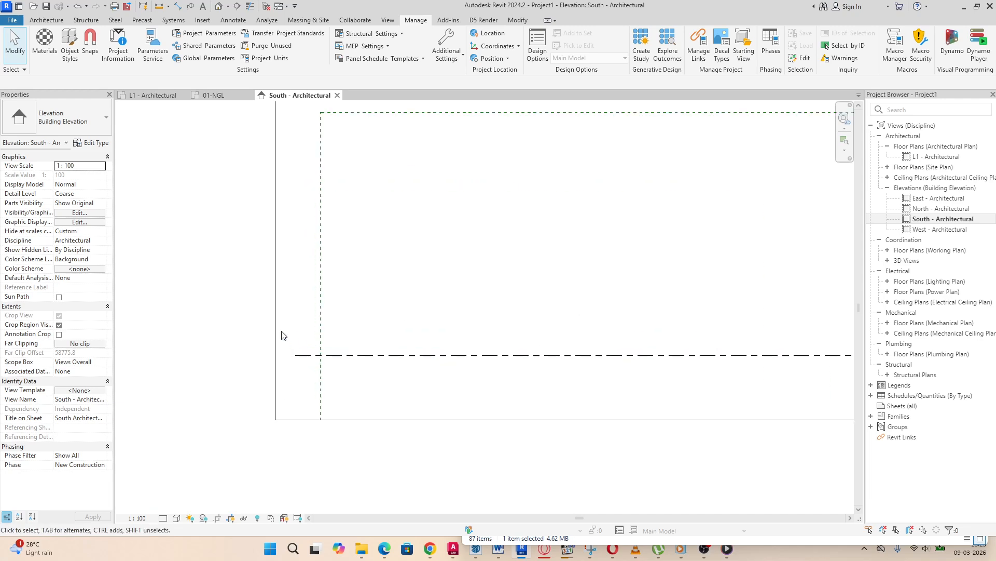
click(275, 334)
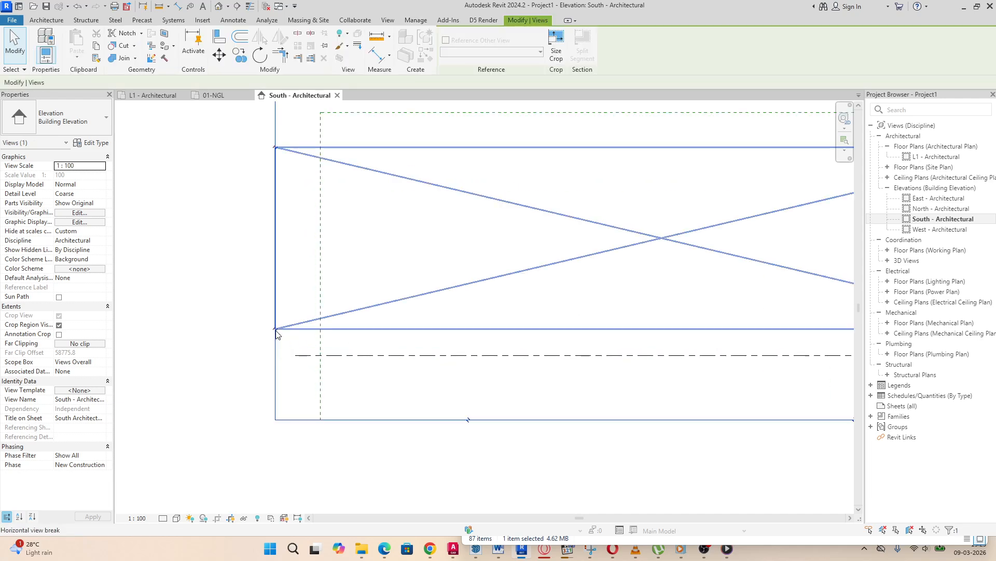
click(231, 518)
scroll(318, 407, down, 2)
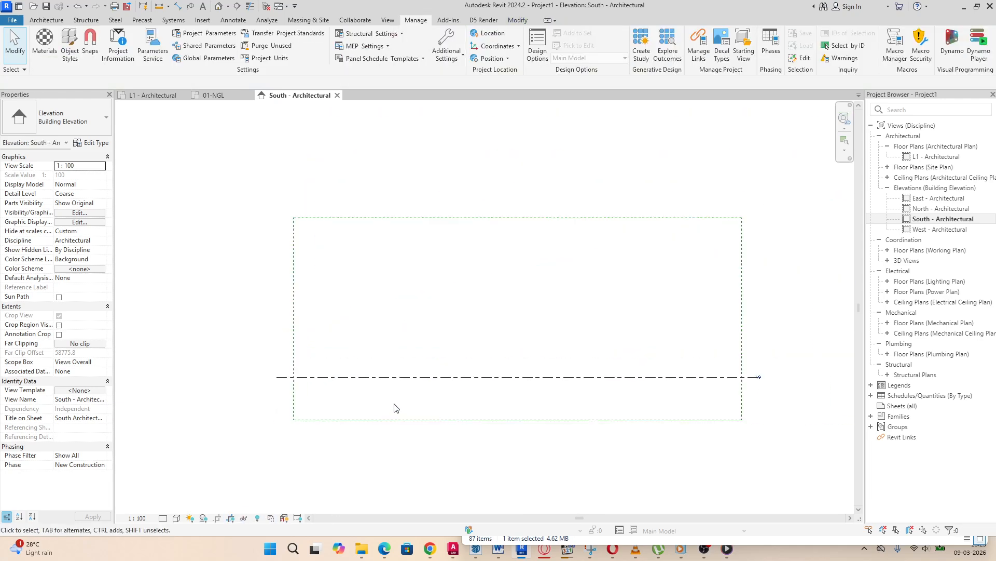
Step: Rename level L1 as 01-NGL in the South - Architectural elevation
scroll(554, 371, down, 2)
scroll(336, 382, up, 2)
scroll(266, 421, down, 2)
scroll(737, 398, up, 4)
scroll(736, 369, up, 3)
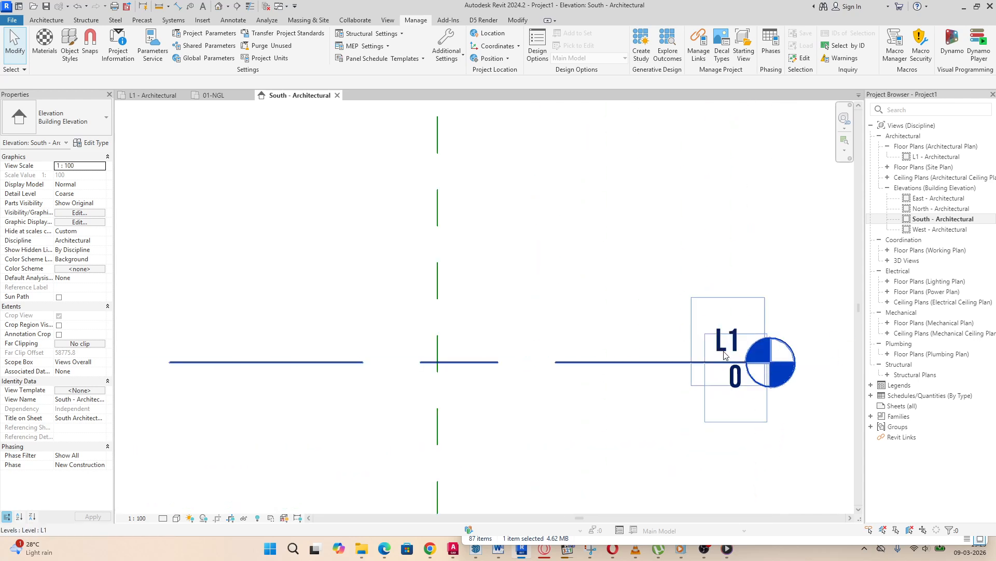
double_click(728, 353)
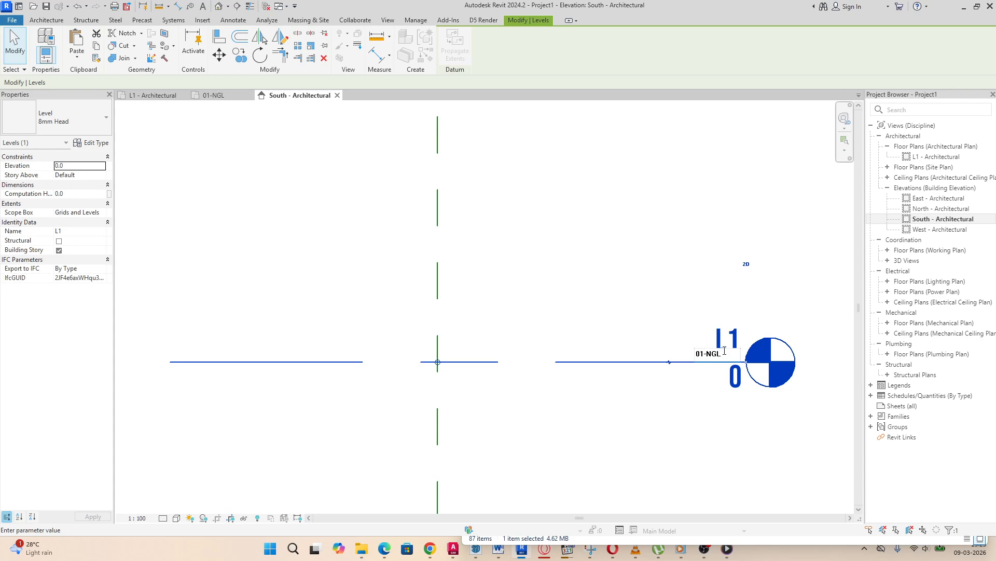
key(Return)
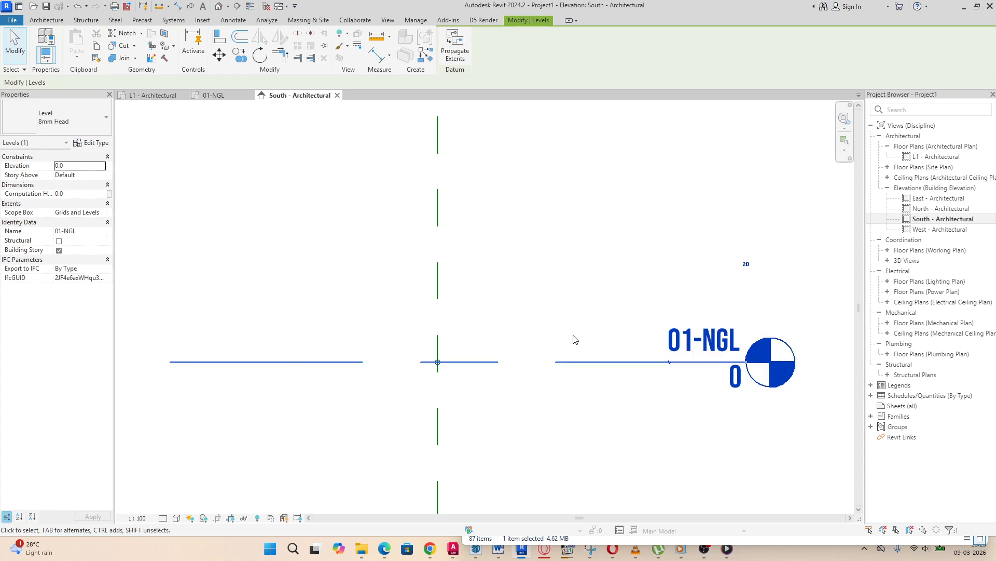
scroll(574, 339, down, 2)
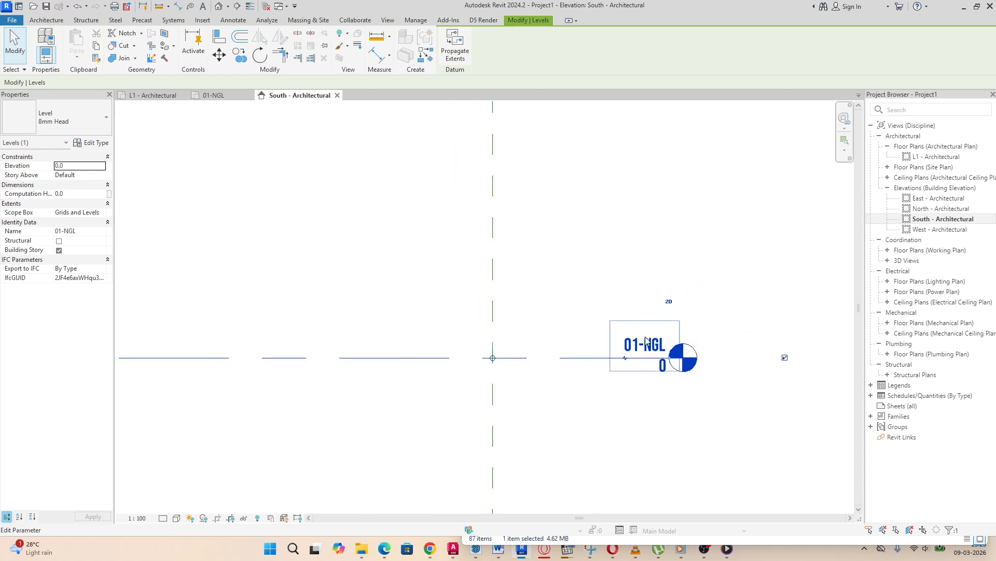
scroll(677, 357, down, 1)
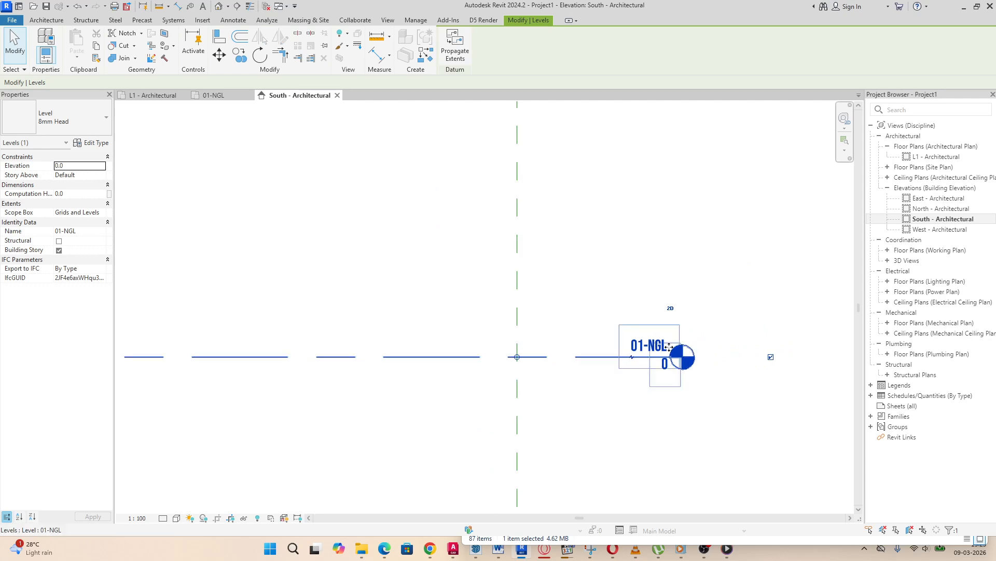
Step: Start placing new levels in the South - Architectural elevation using the 8mm Head level type
scroll(794, 363, down, 4)
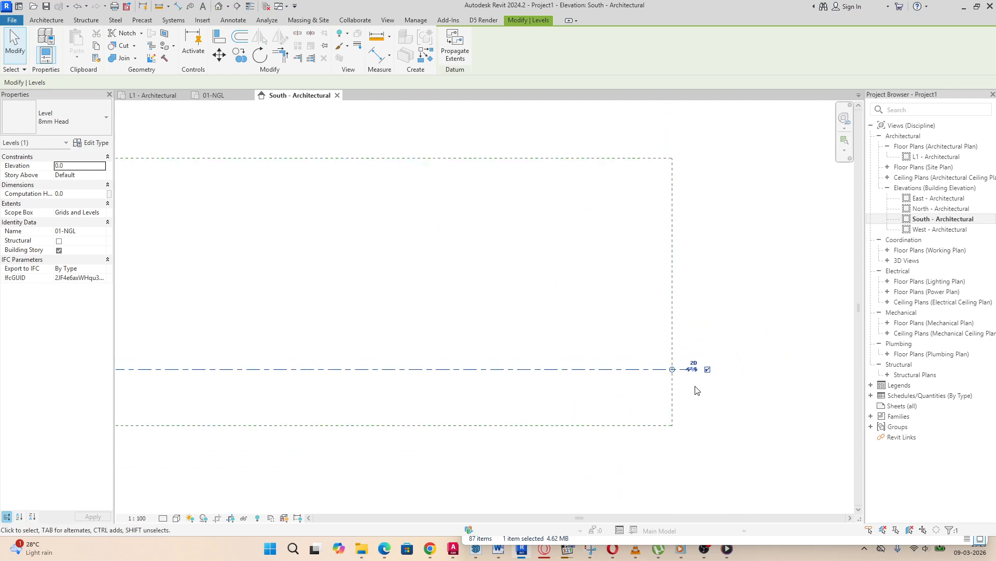
scroll(314, 392, up, 2)
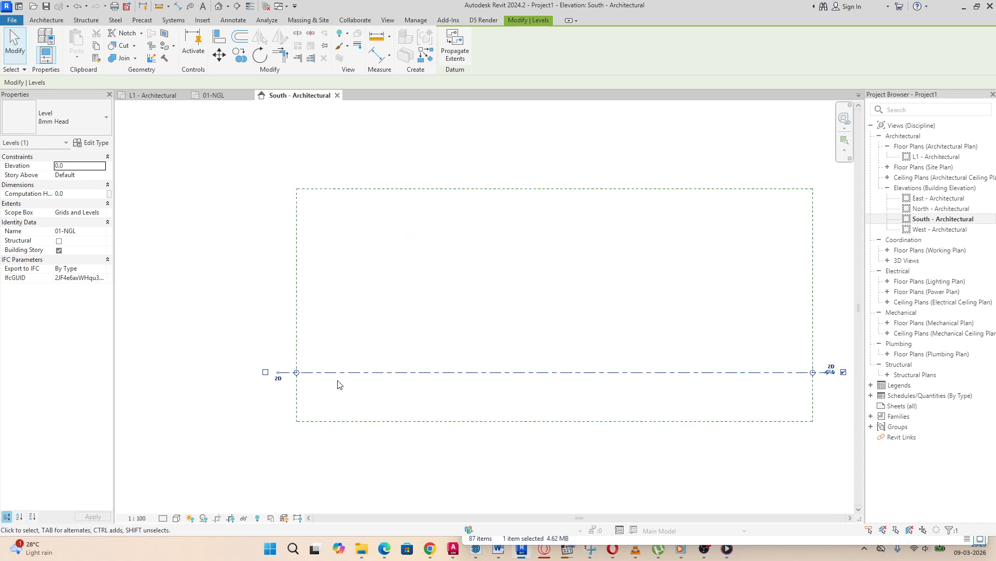
scroll(416, 372, down, 2)
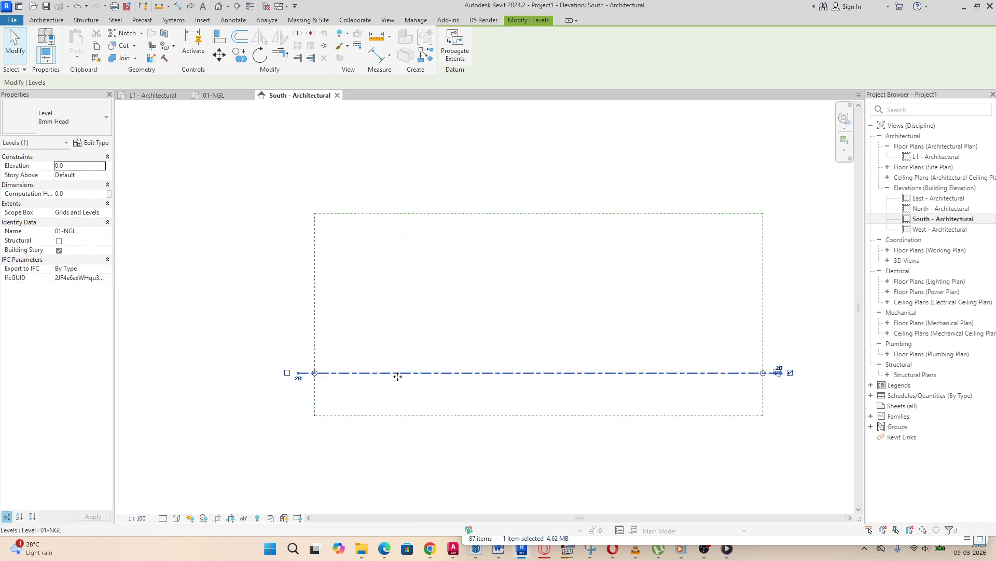
scroll(699, 368, up, 3)
scroll(643, 375, down, 1)
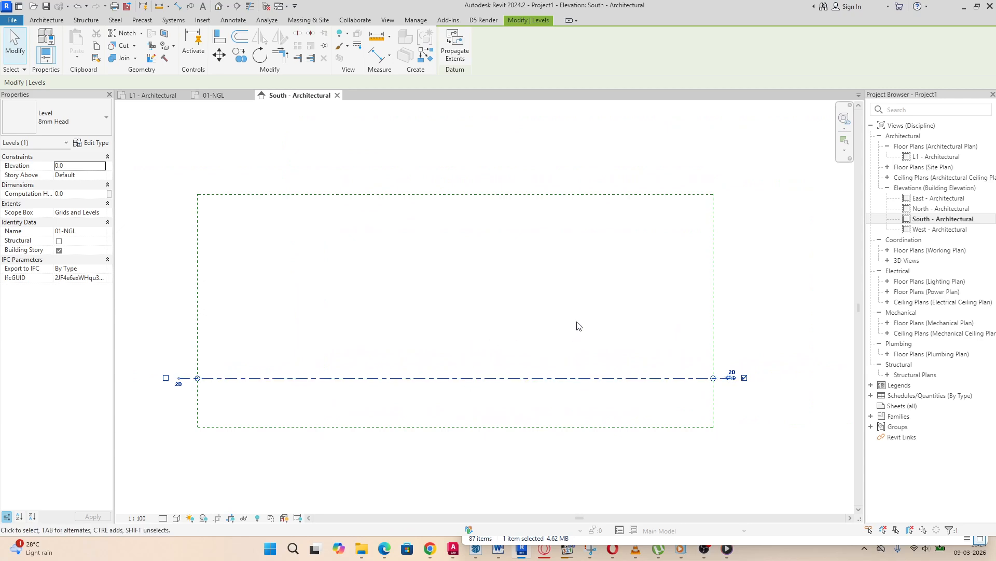
click(45, 21)
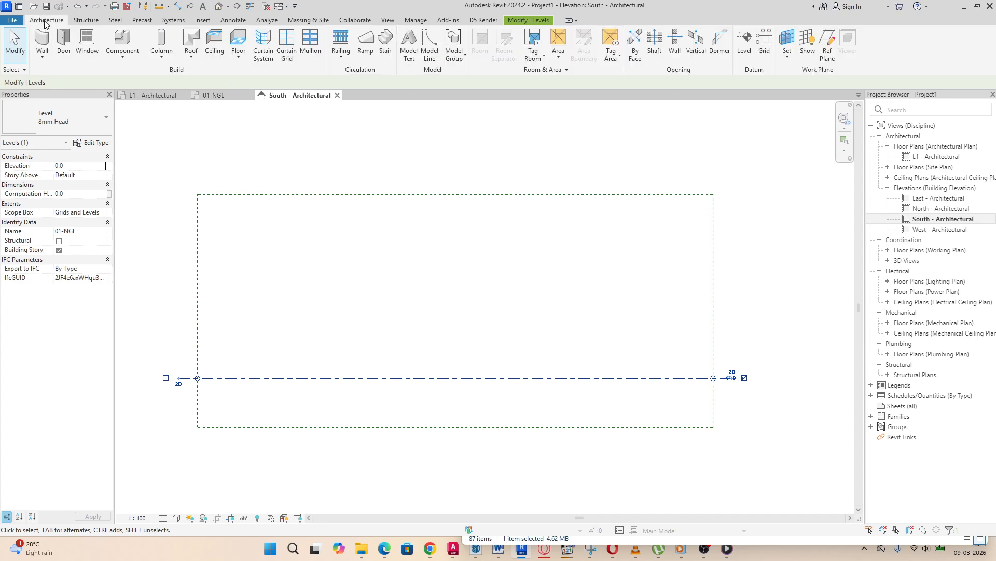
click(744, 41)
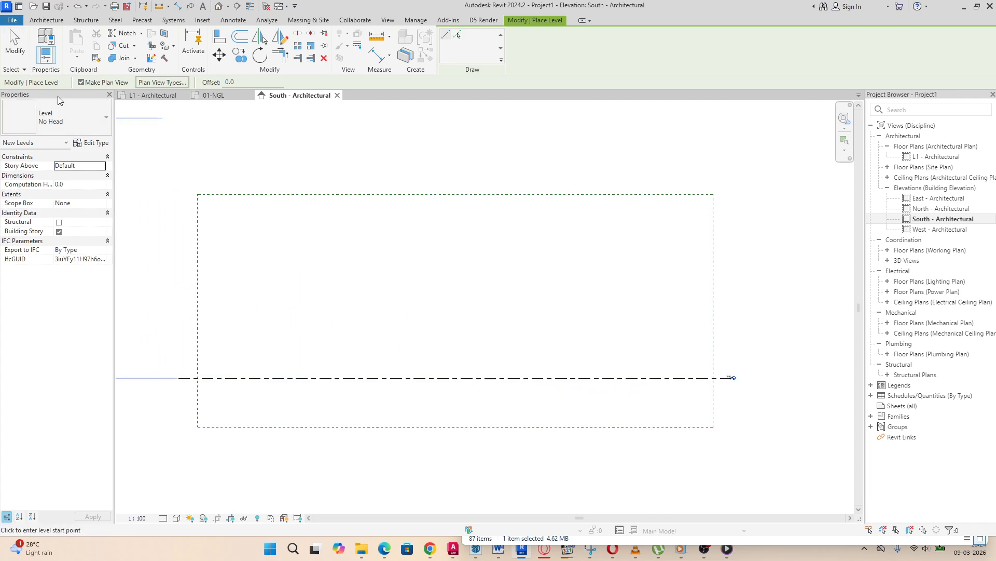
click(78, 122)
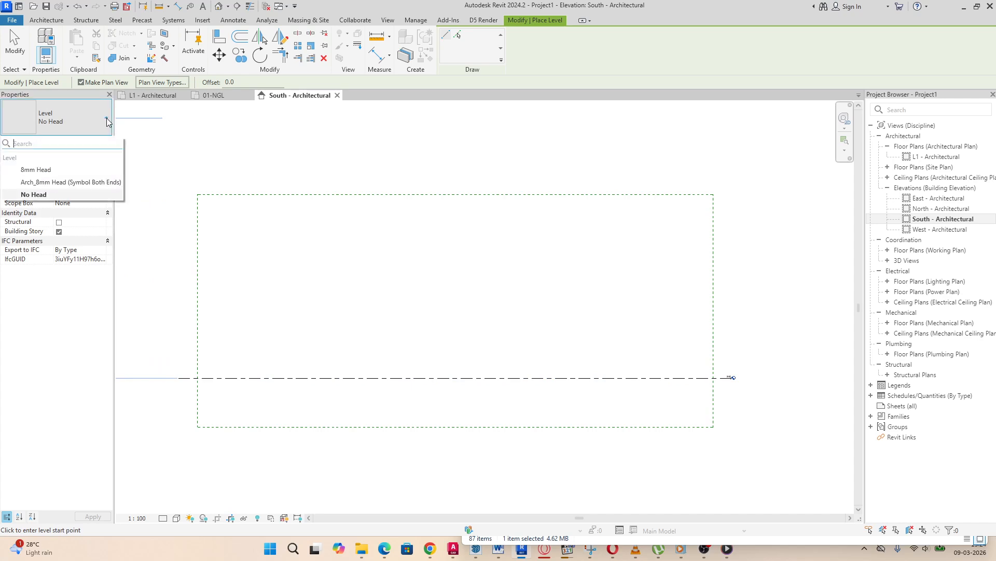
click(33, 171)
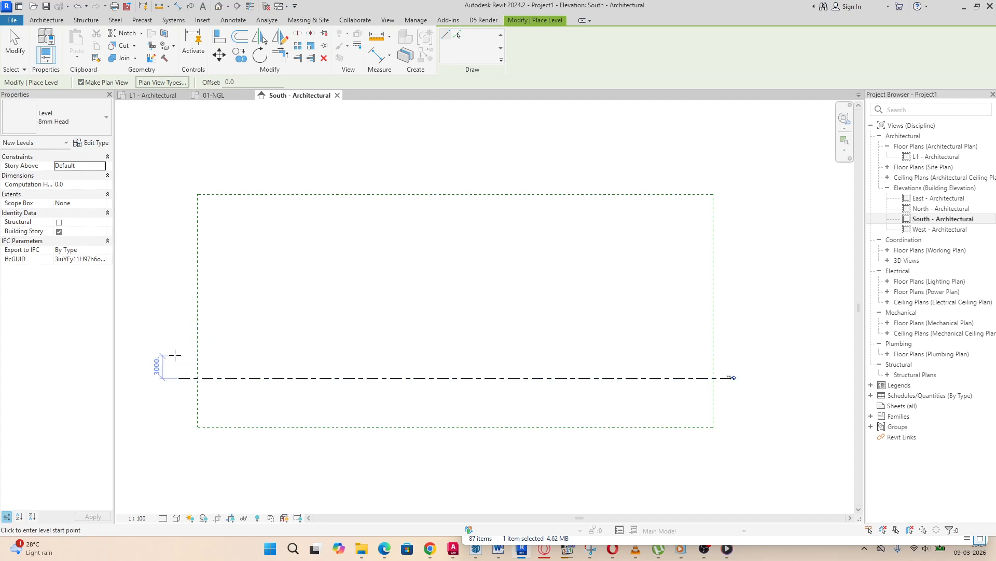
Step: Draw a level line about 1100 mm above 01-NGL, matching the length of the existing level
scroll(175, 369, up, 2)
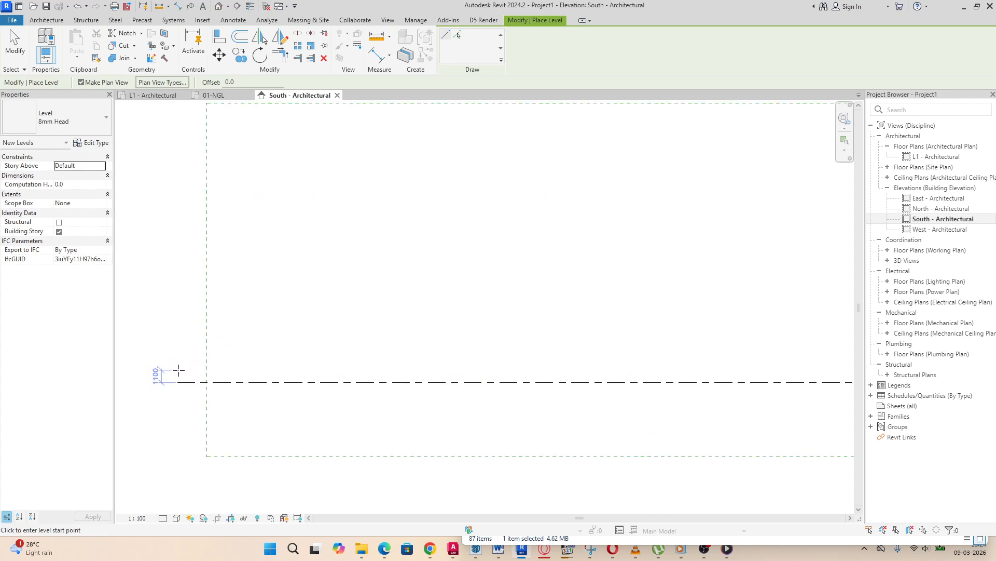
click(178, 370)
scroll(423, 372, down, 3)
scroll(727, 366, up, 4)
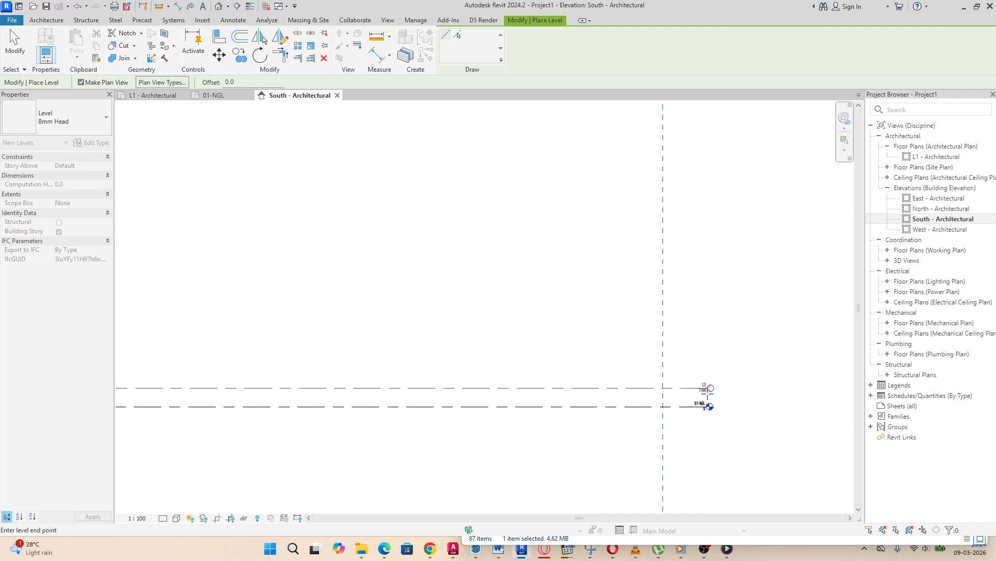
click(707, 389)
Step: Rename the level above 01-NGL as 02-PGC and rename its corresponding views too
scroll(707, 392, up, 5)
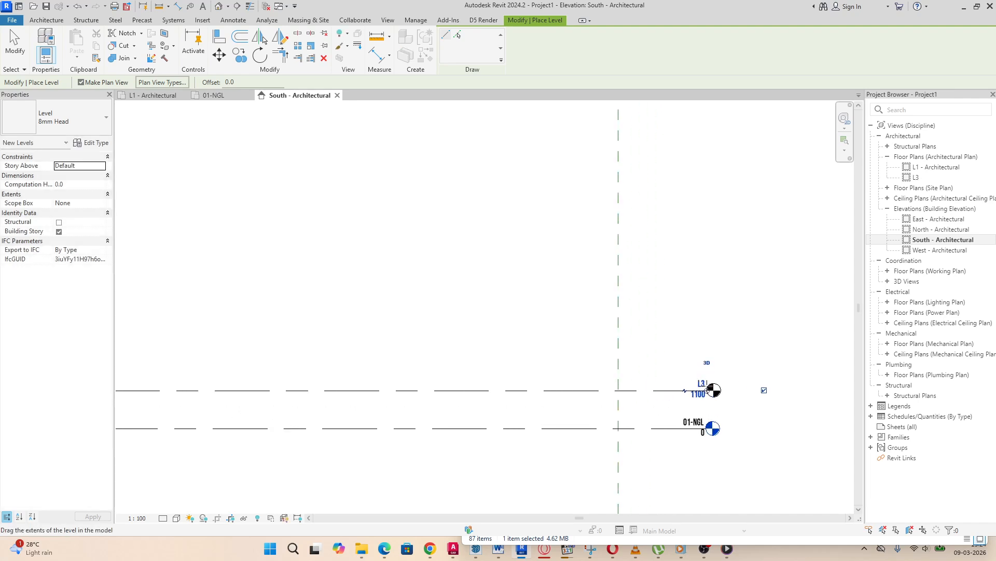
click(696, 382)
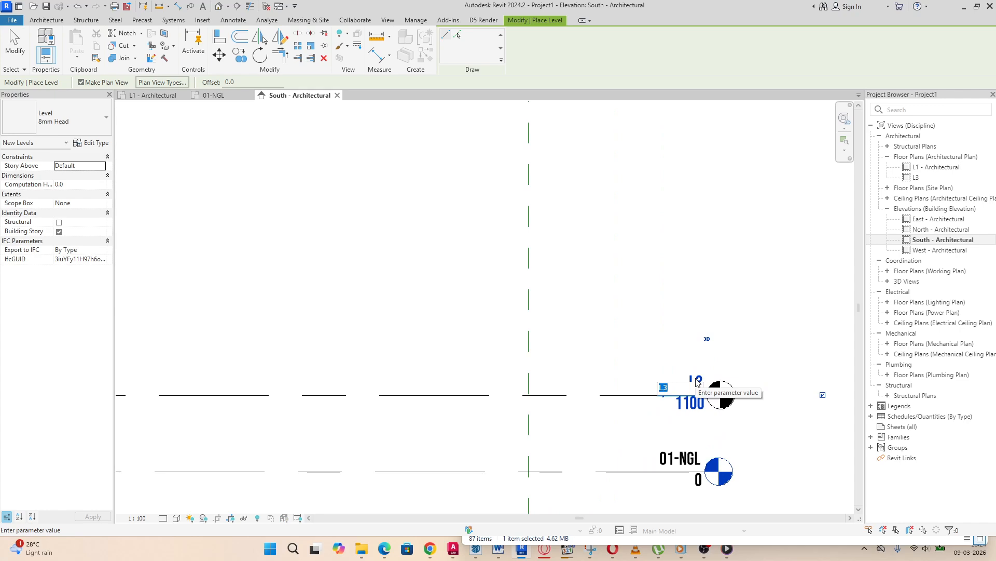
text(02-P)
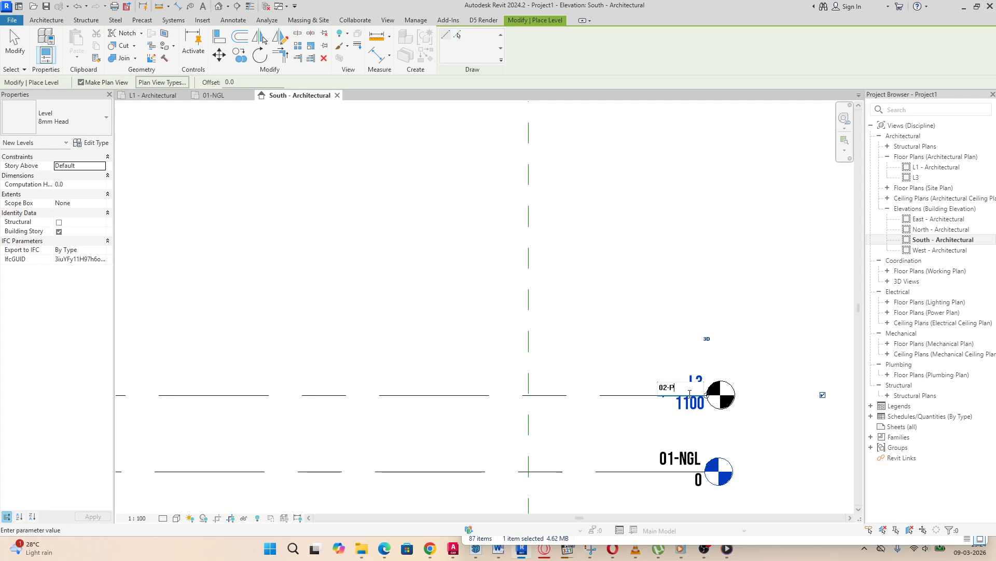
text(C)
click(605, 364)
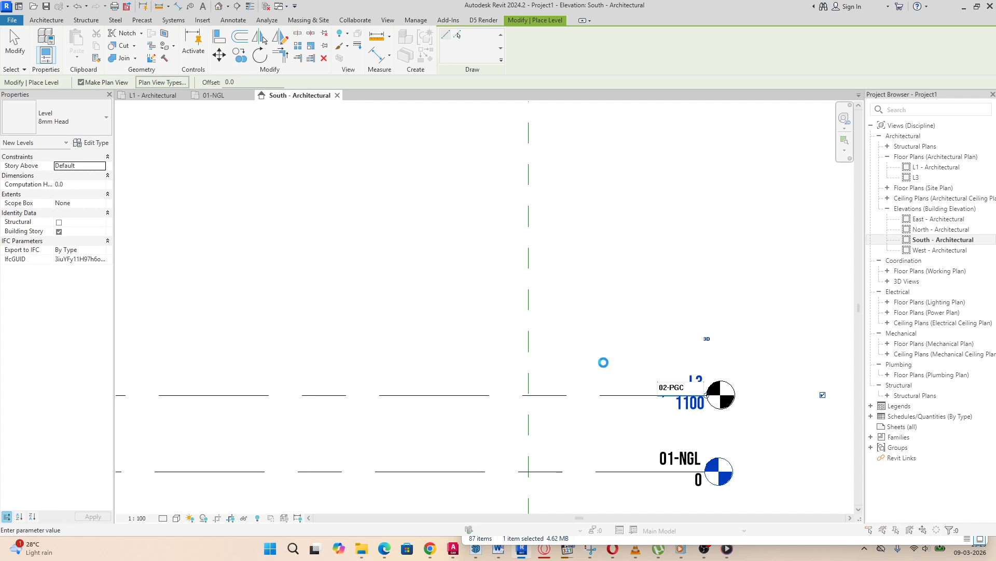
click(537, 273)
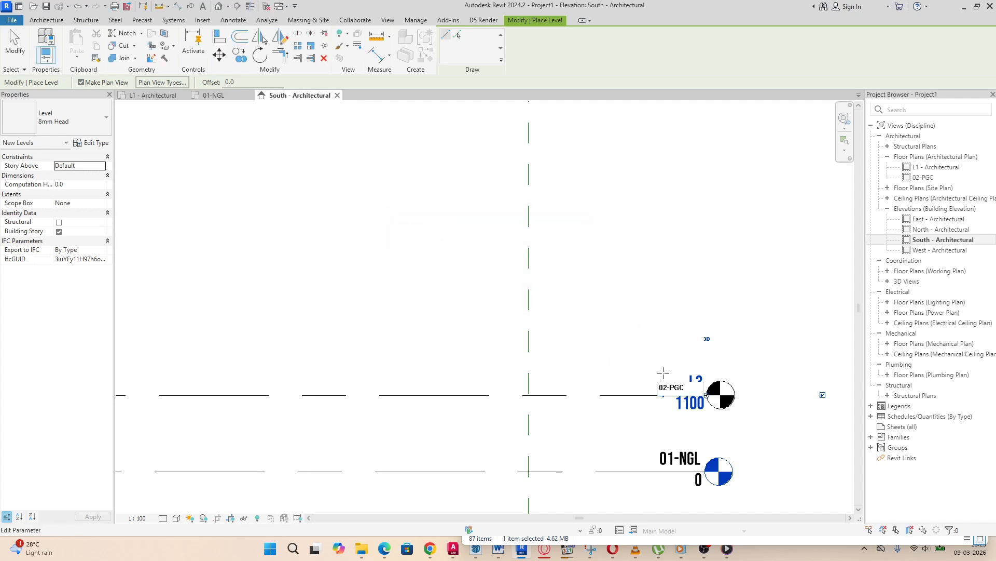
Step: Draw a level line about 3000 mm above 02-PGC, with its ends aligned to the levels below
scroll(669, 446, down, 4)
scroll(675, 443, down, 7)
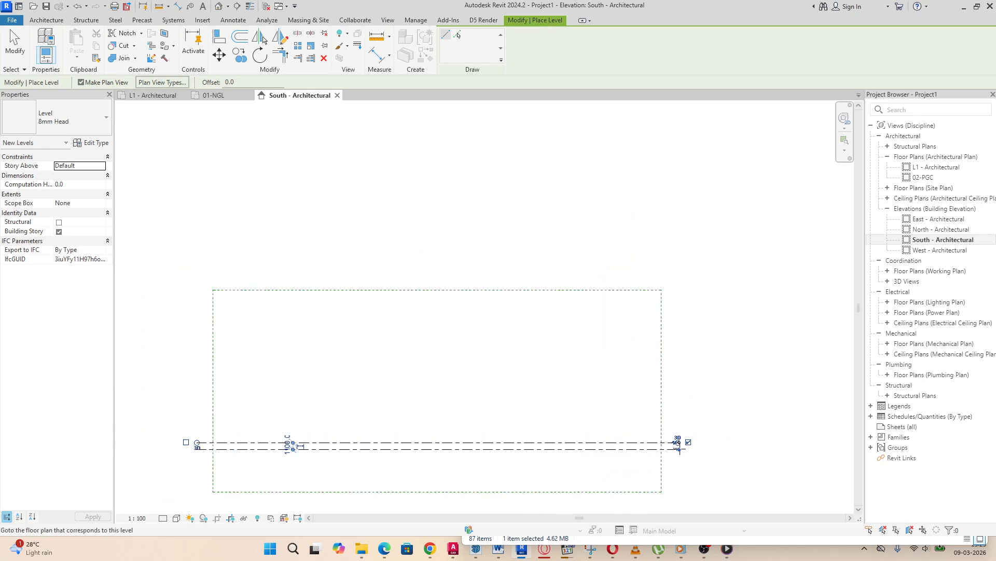
scroll(618, 428, up, 3)
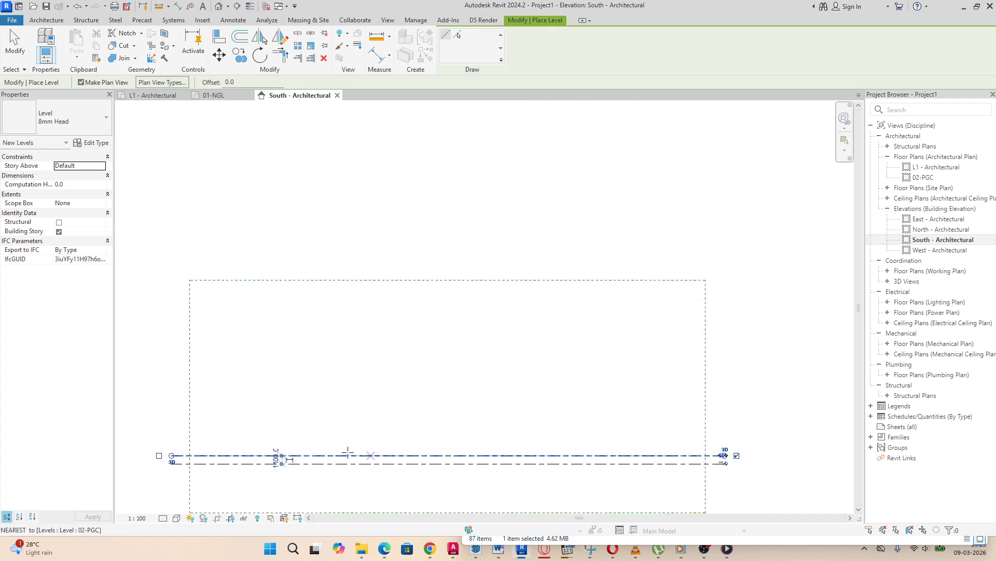
click(172, 432)
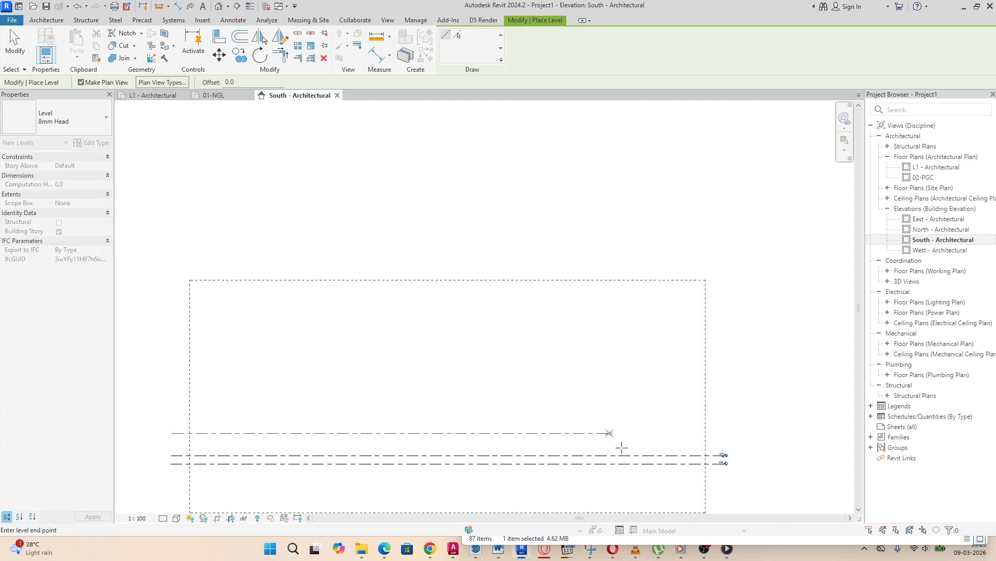
click(727, 433)
Step: Rename the level directly above 02-PGC as 03-Lintal 1, including its corresponding views
scroll(728, 432, up, 2)
scroll(729, 432, up, 4)
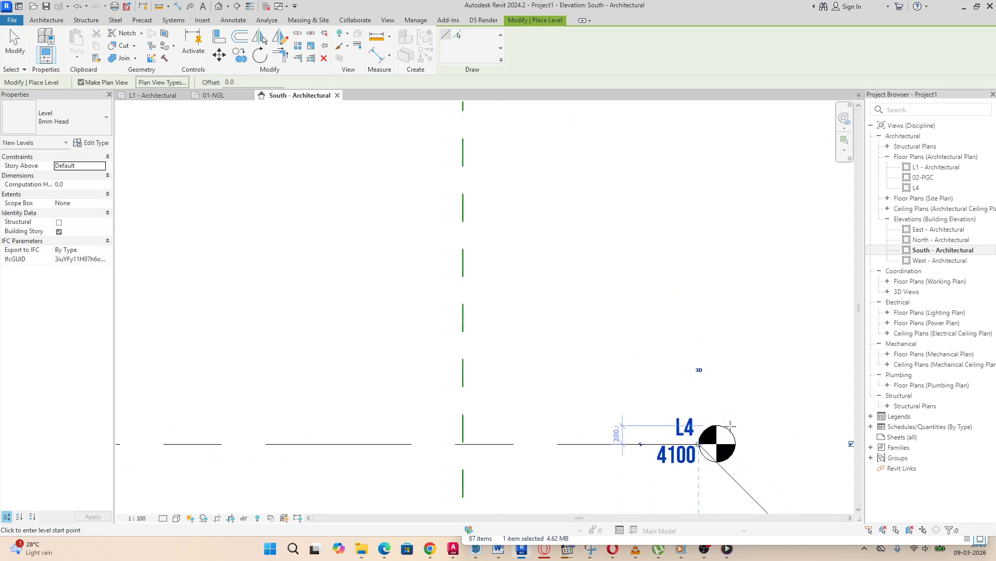
click(671, 425)
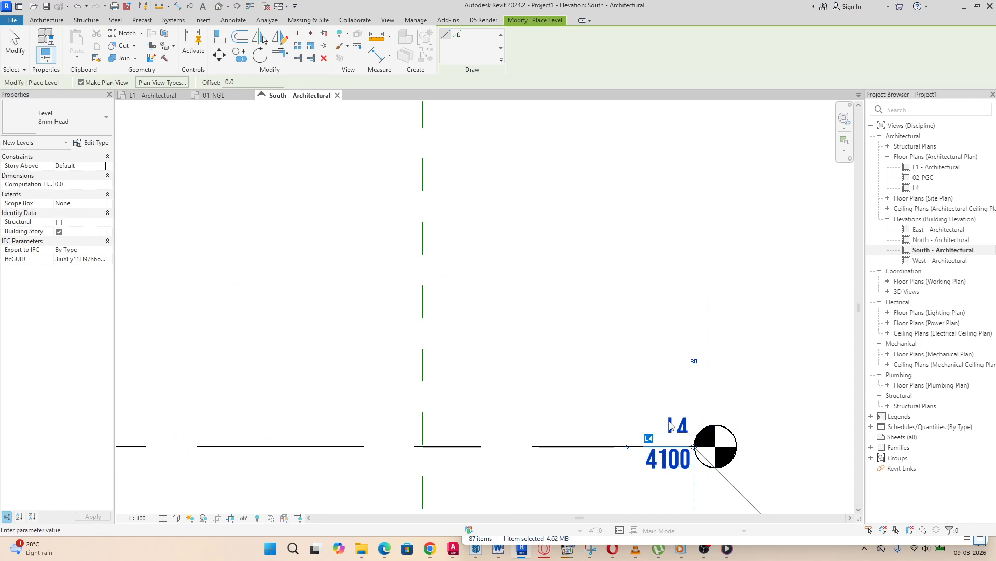
text(03-Lintal 1)
key(Return)
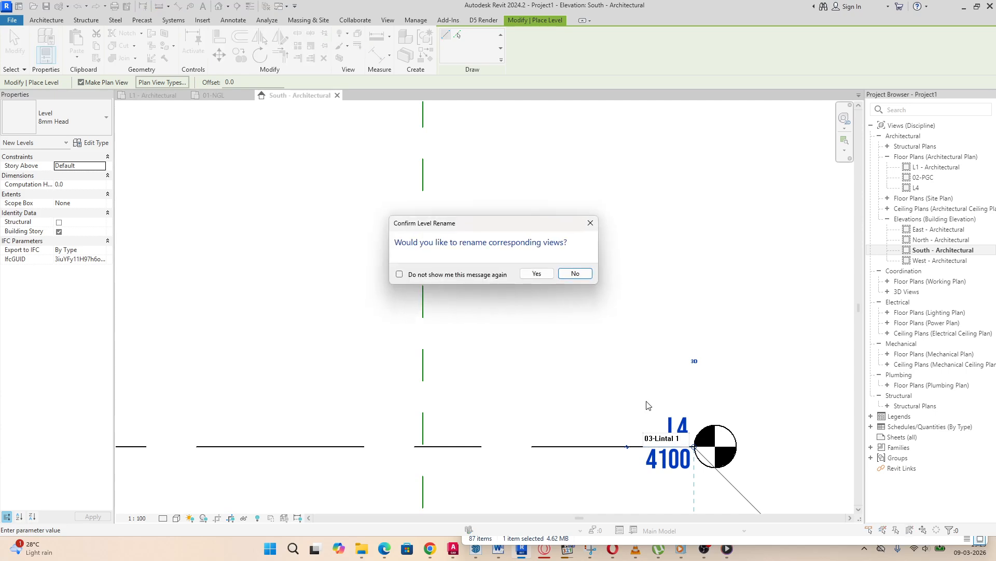
click(535, 273)
Step: Draw a level line about 3000 mm above 03-Lintal 1, with its ends aligned to the levels below
scroll(659, 440, down, 6)
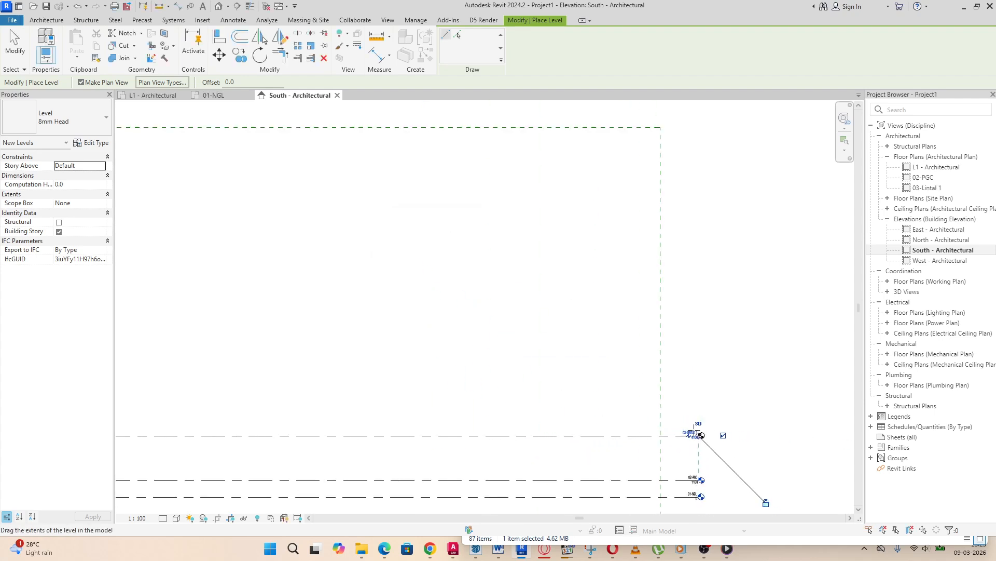
click(159, 401)
click(573, 402)
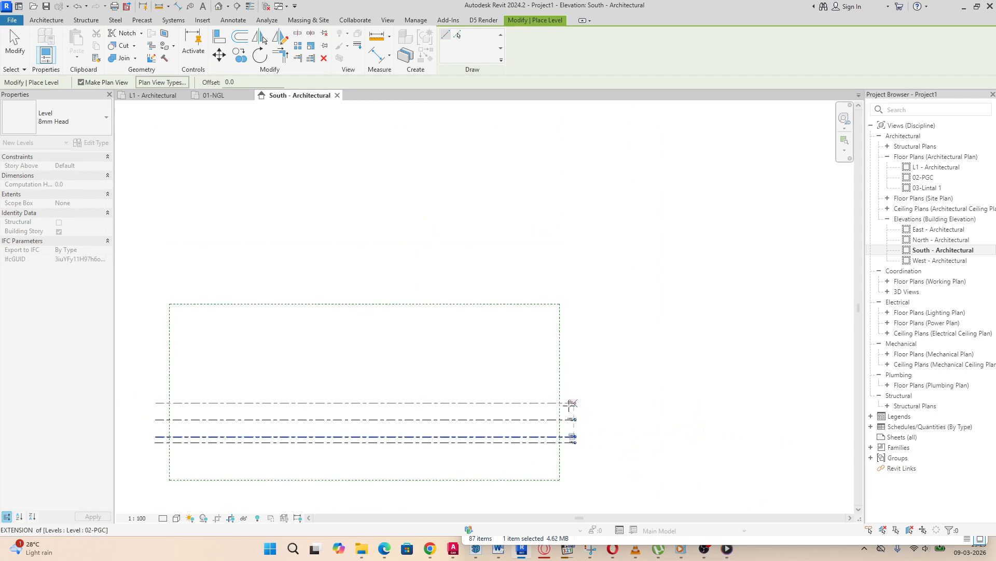
Step: Rename the level directly above 03-Lintal 1 as 04-First Floor, including its corresponding views
scroll(573, 403, up, 5)
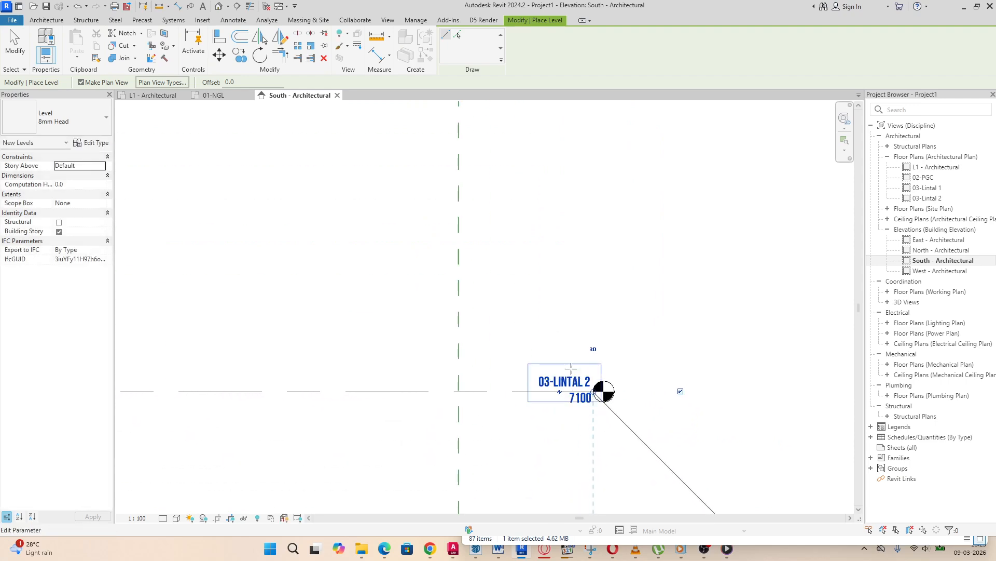
click(564, 383)
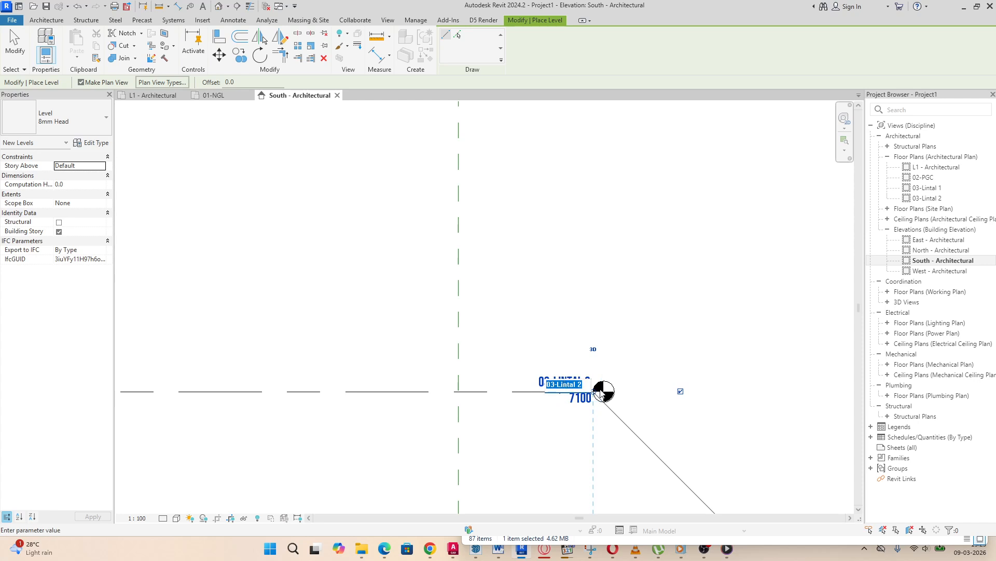
text(04)
text(-)
text(F)
text(ir)
text(st F)
text(lo)
text(or)
key(BackSpace)
key(Return)
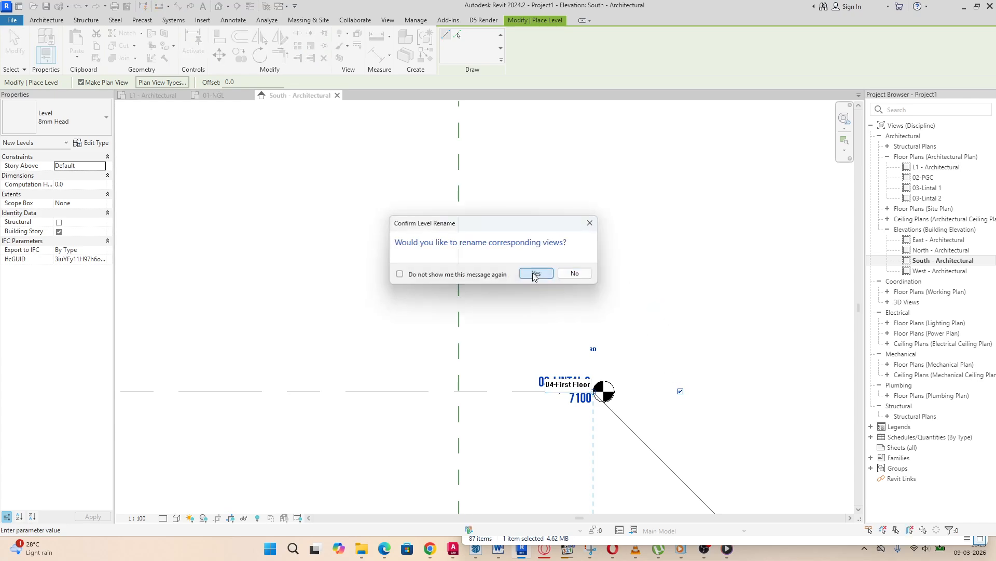
click(535, 273)
Step: Draw a level line about 2100 mm above 04-First Floor, with its ends aligned to the levels below
scroll(695, 353, down, 5)
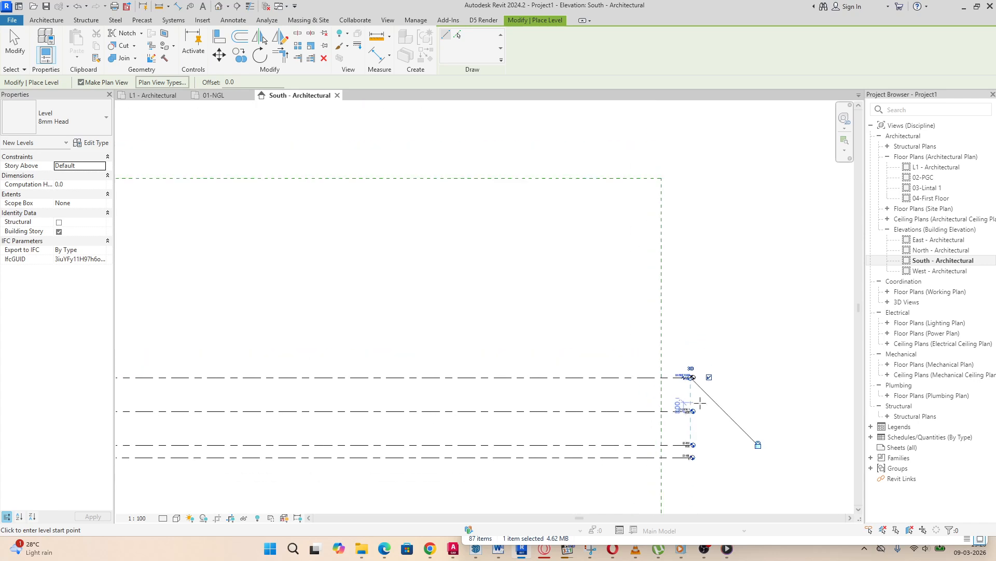
scroll(700, 403, down, 4)
scroll(214, 368, up, 5)
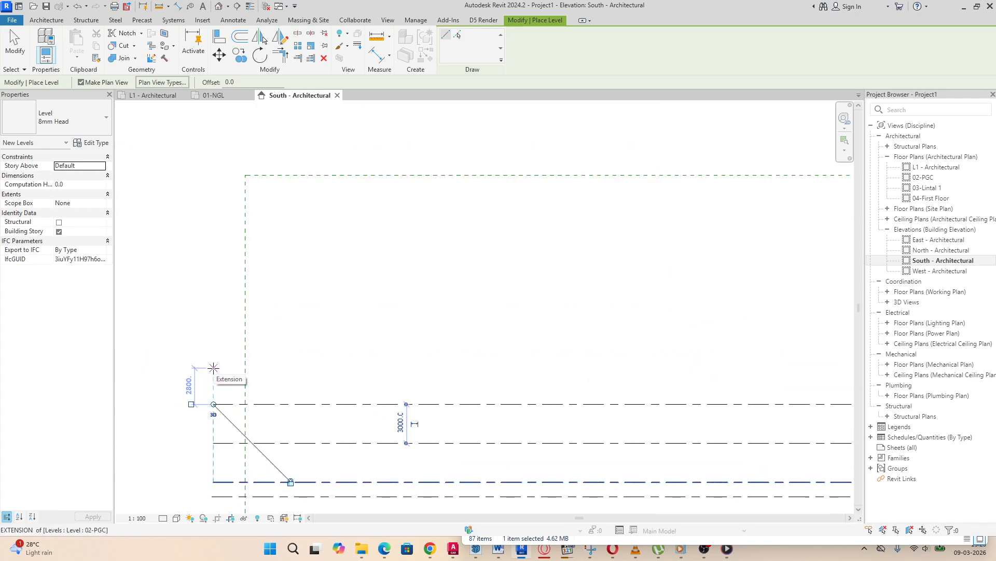
click(213, 370)
scroll(213, 374, down, 2)
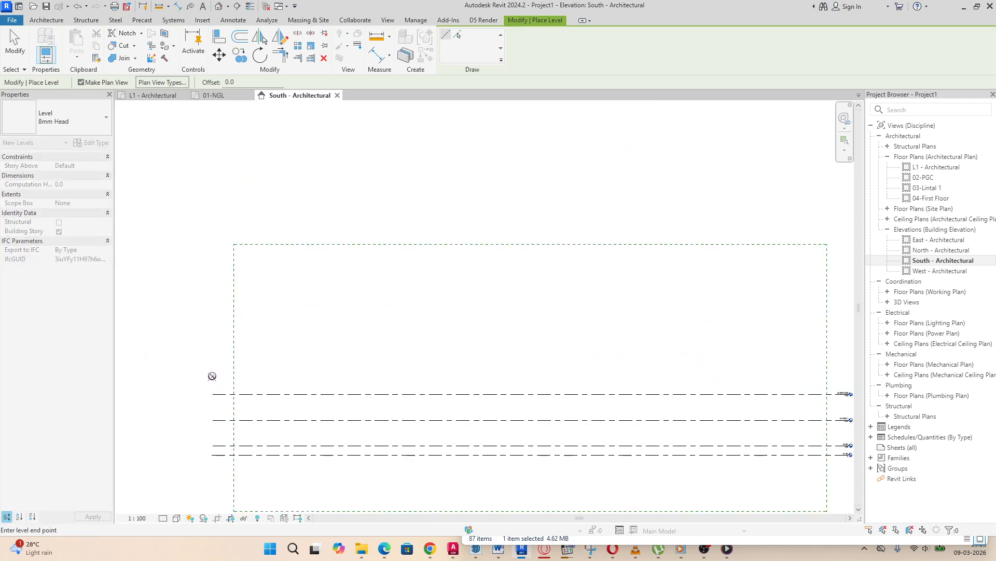
scroll(571, 376, down, 3)
scroll(675, 373, up, 4)
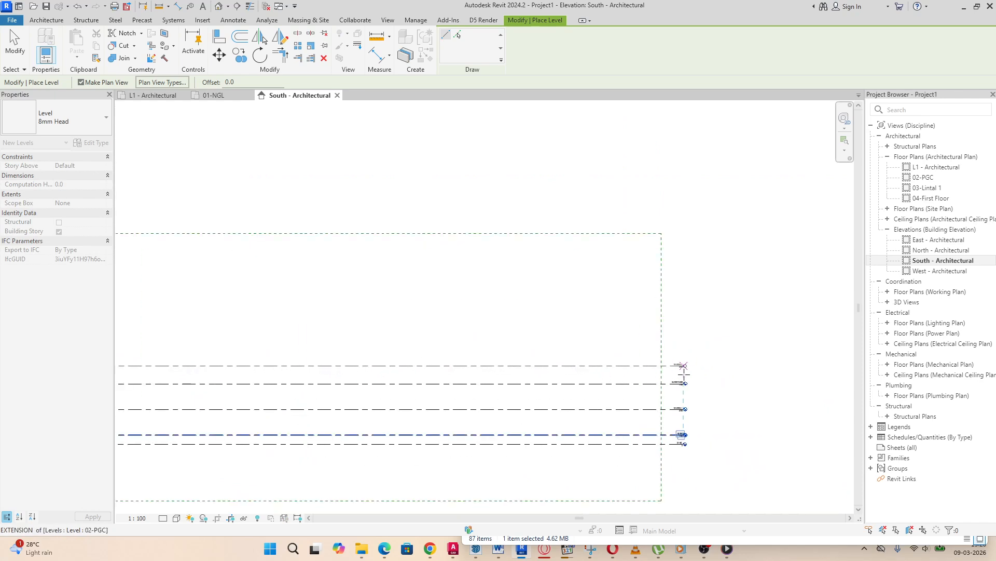
click(684, 370)
Step: Rename the level directly above 04-First Floor as 05-Lintal 2, including its corresponding views
scroll(684, 371, up, 5)
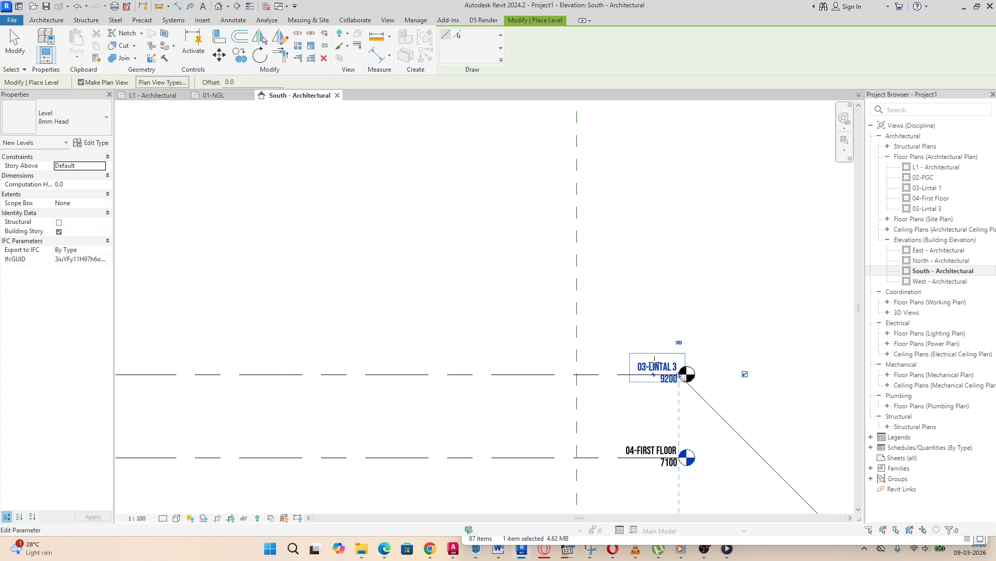
click(654, 363)
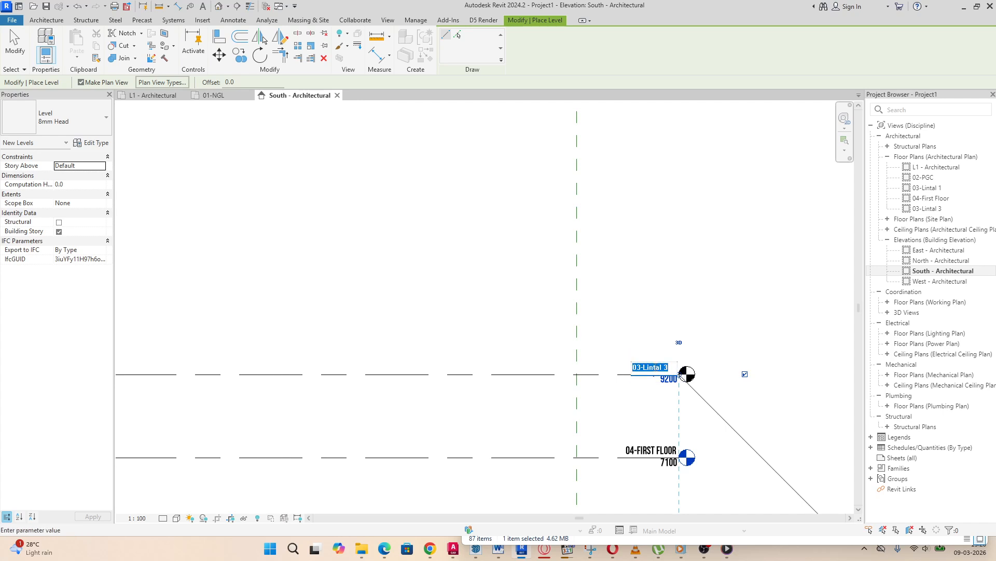
text(0)
click(694, 289)
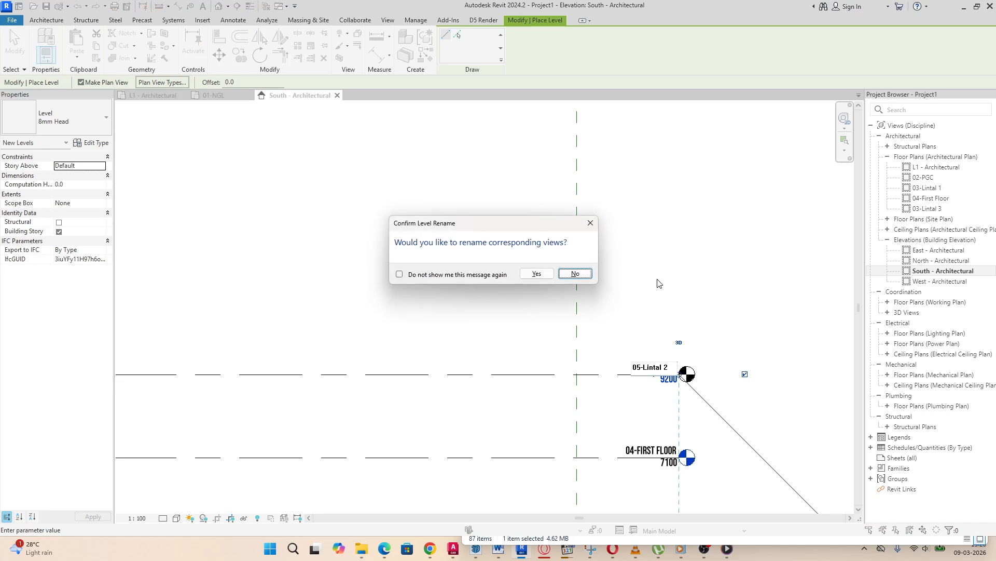
click(537, 273)
Step: Draw a level line about 2000 mm above 05-Lintal 2, with its ends aligned to the levels below
scroll(428, 408, down, 6)
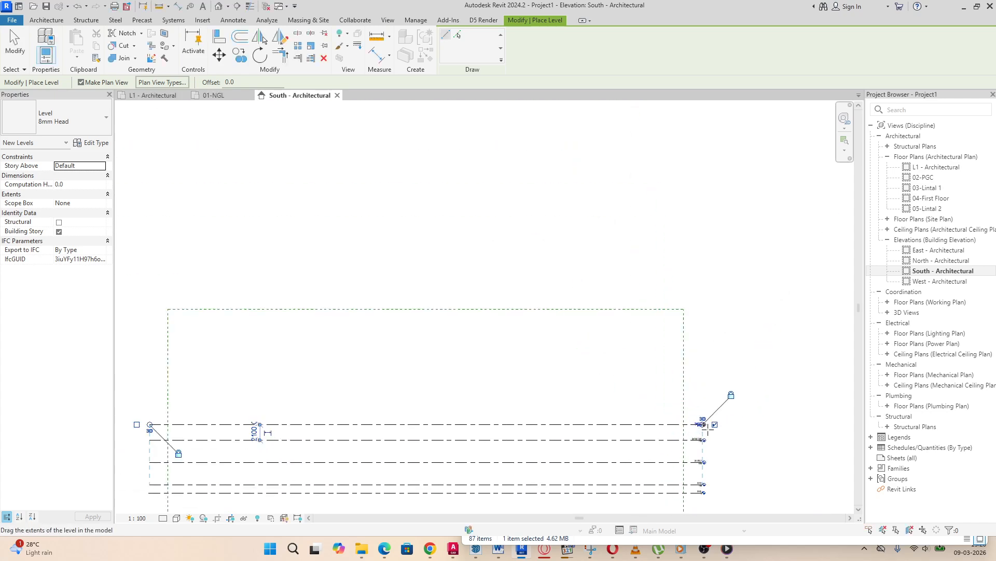
click(335, 425)
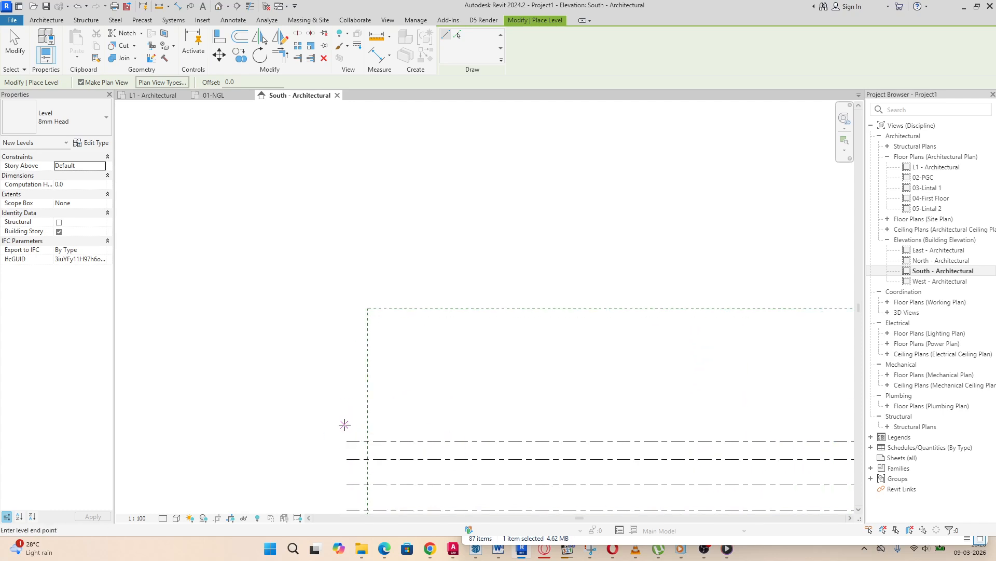
scroll(335, 424, down, 1)
scroll(703, 423, up, 3)
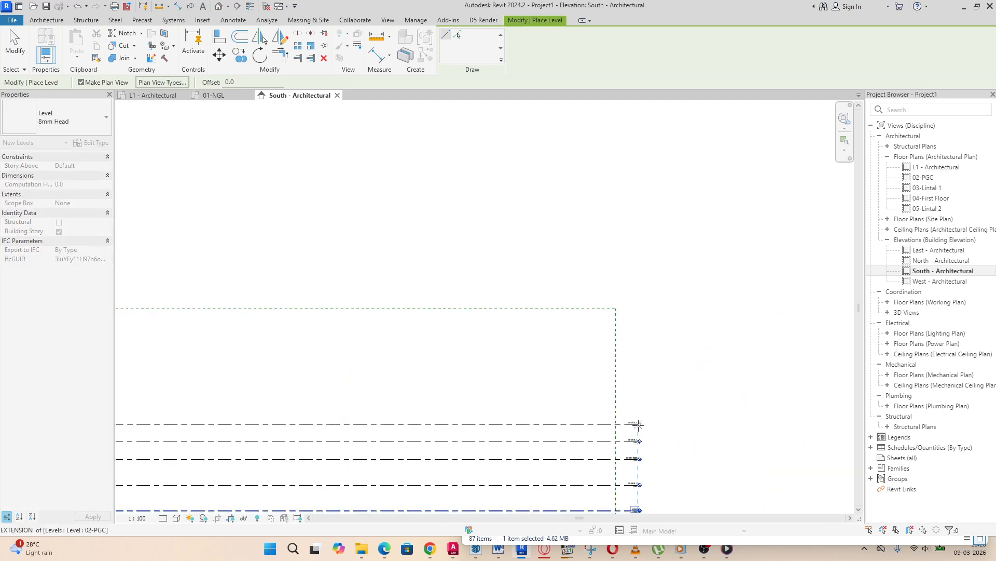
click(638, 424)
Step: Rename the level directly above 05-Lintal 2 as 06-Ceilling, including its corresponding views
scroll(633, 423, up, 4)
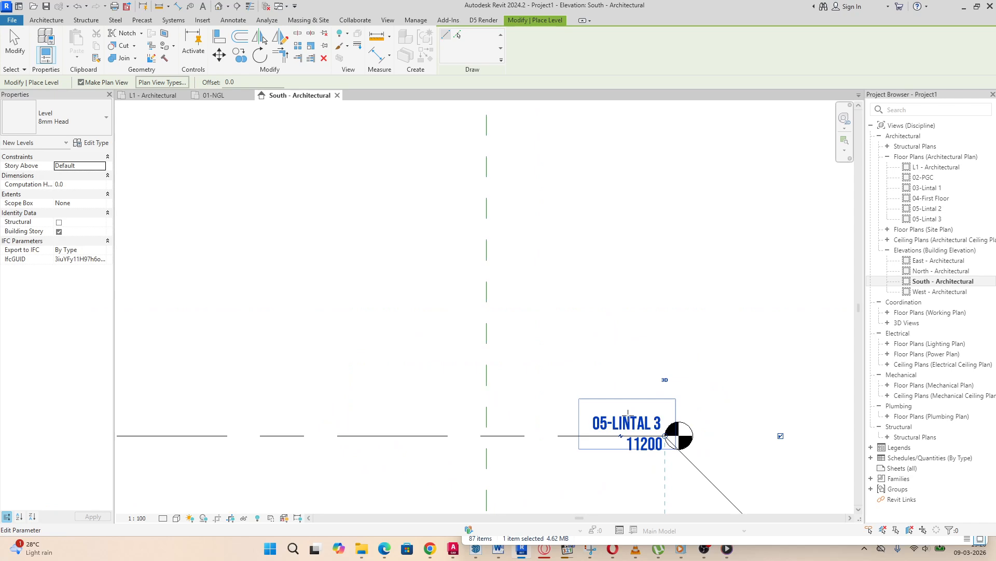
click(627, 418)
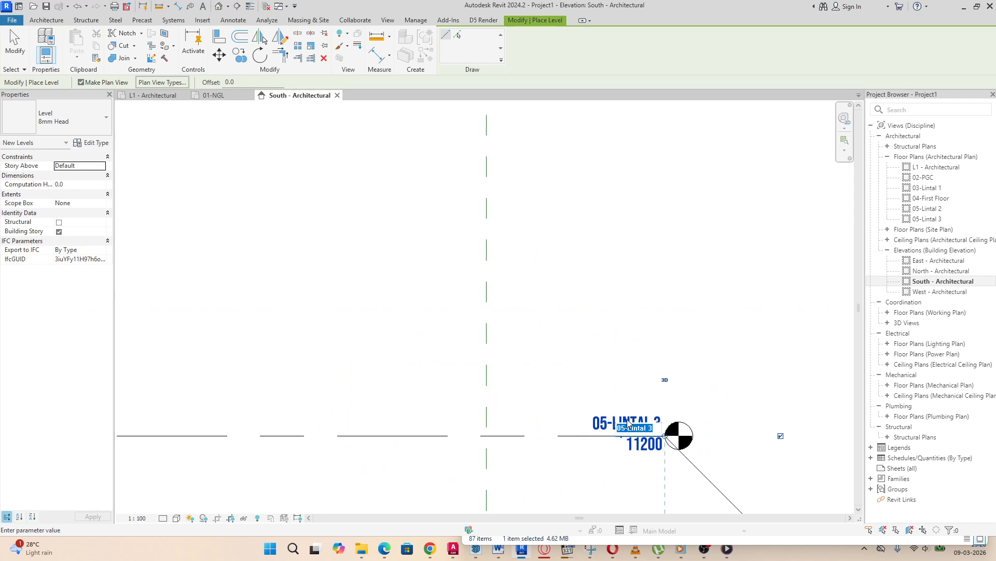
text(06-r)
key(BackSpace)
text(Ceilling)
click(725, 392)
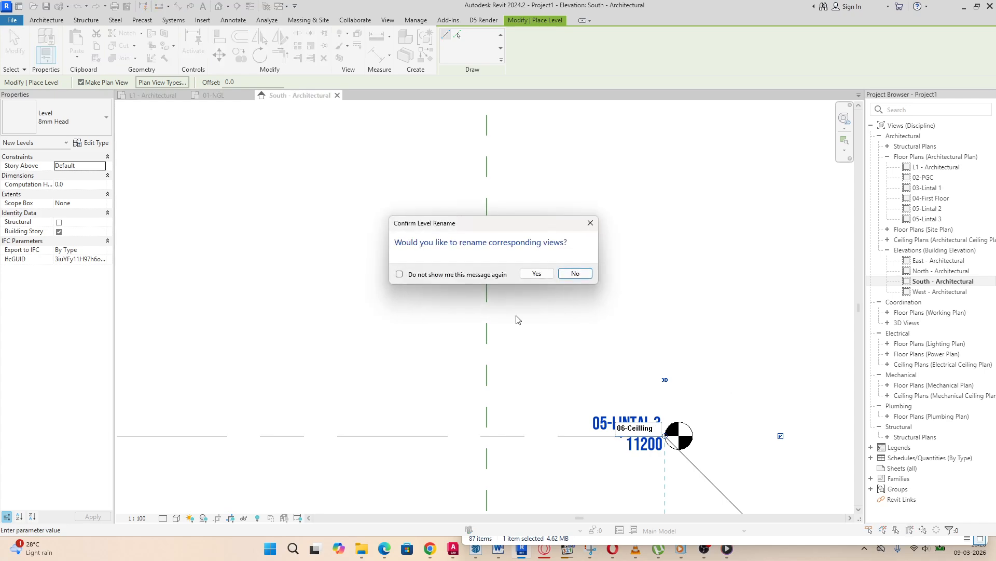
click(537, 274)
Step: Draw a level line about 2000 mm above 06-Ceilling, with its ends aligned to the levels below
scroll(534, 356, down, 3)
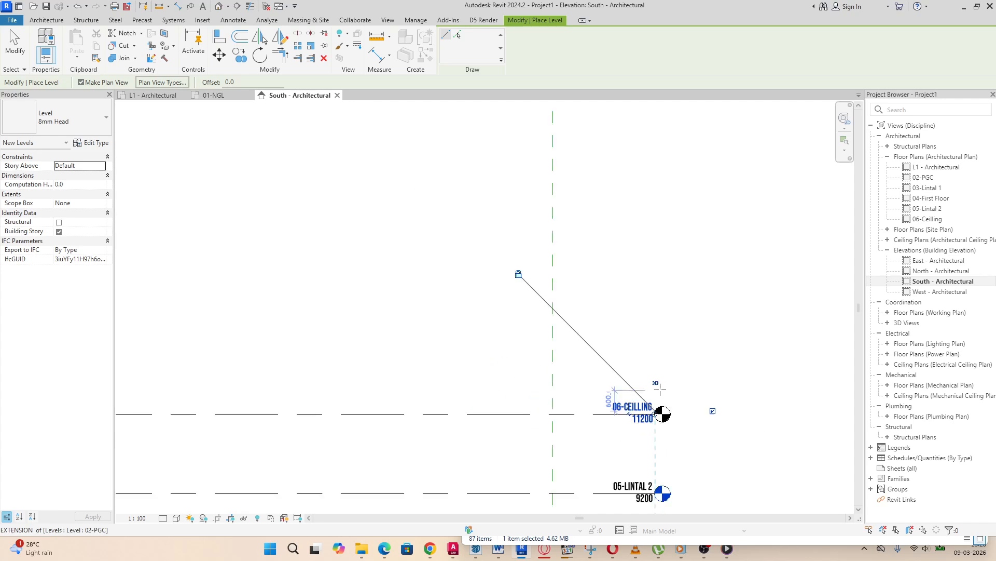
scroll(660, 388, down, 1)
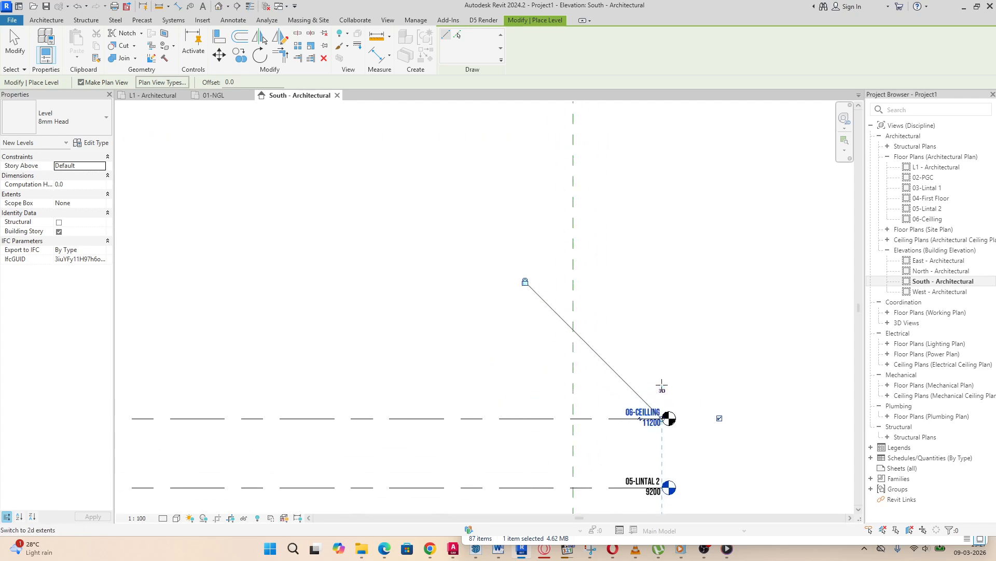
scroll(685, 385, down, 6)
scroll(410, 369, up, 2)
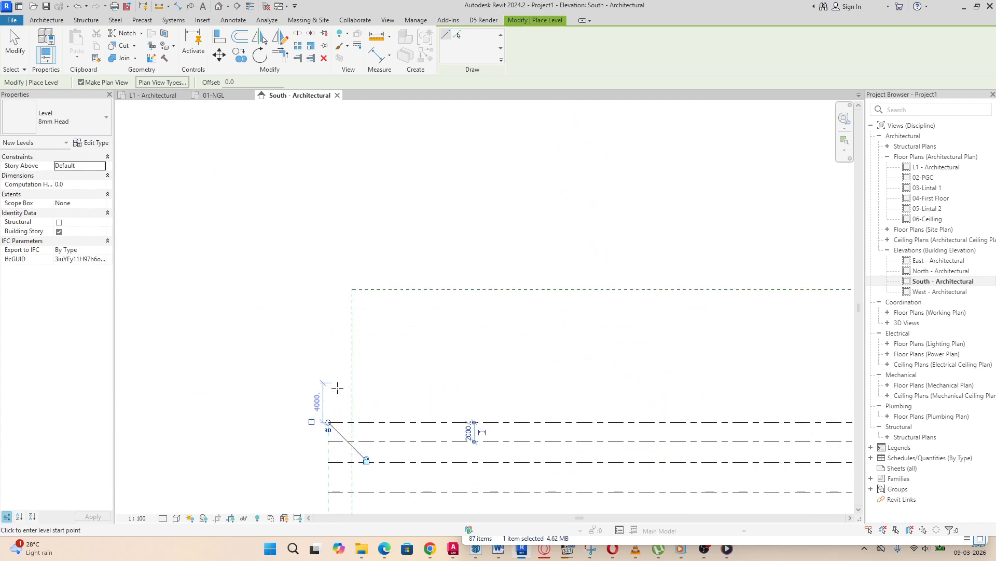
click(327, 405)
scroll(311, 404, down, 3)
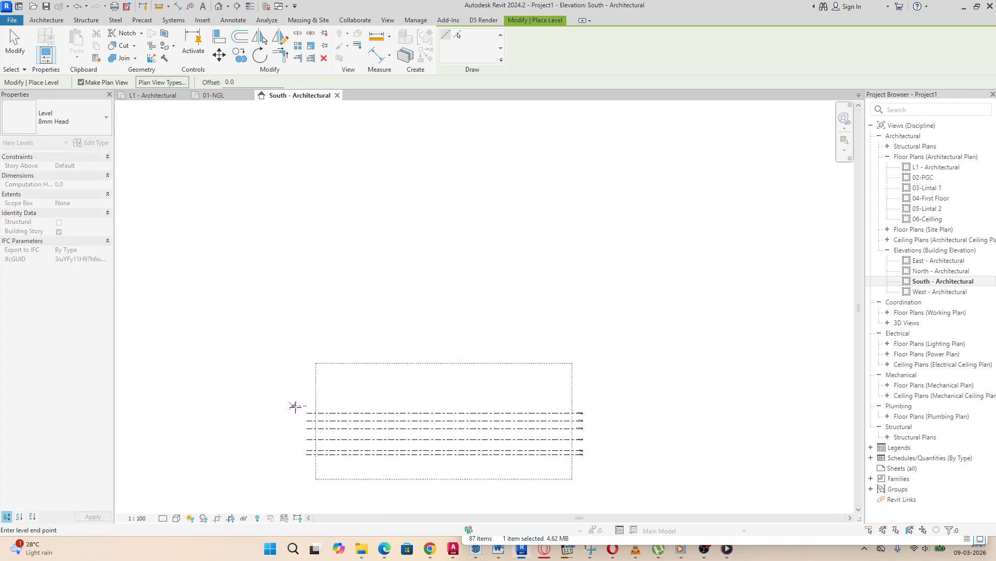
click(581, 405)
Step: Rename the level directly above 06-Ceilling as 07-Roof, including its corresponding views
scroll(584, 413, up, 2)
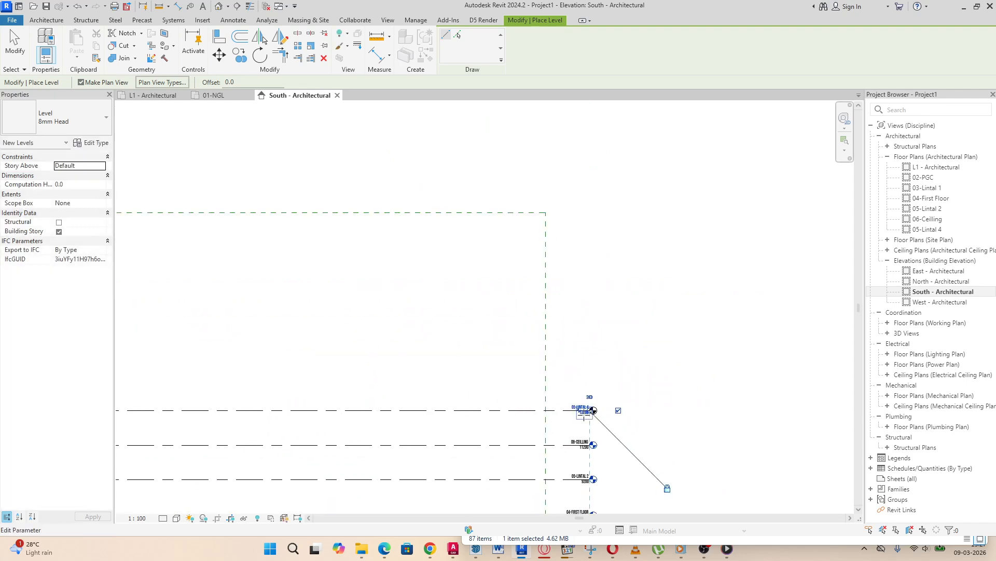
scroll(584, 414, up, 4)
click(565, 381)
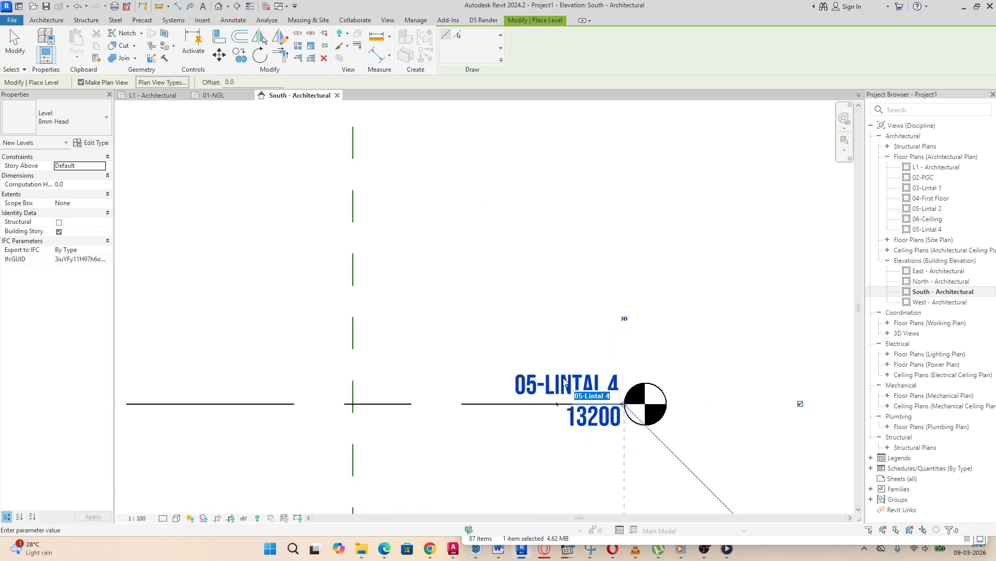
text(07-Roof)
click(749, 366)
click(537, 273)
Step: Draw a level line about 2000 mm above 07-Roof, with its ends aligned to the levels below
scroll(567, 399, down, 5)
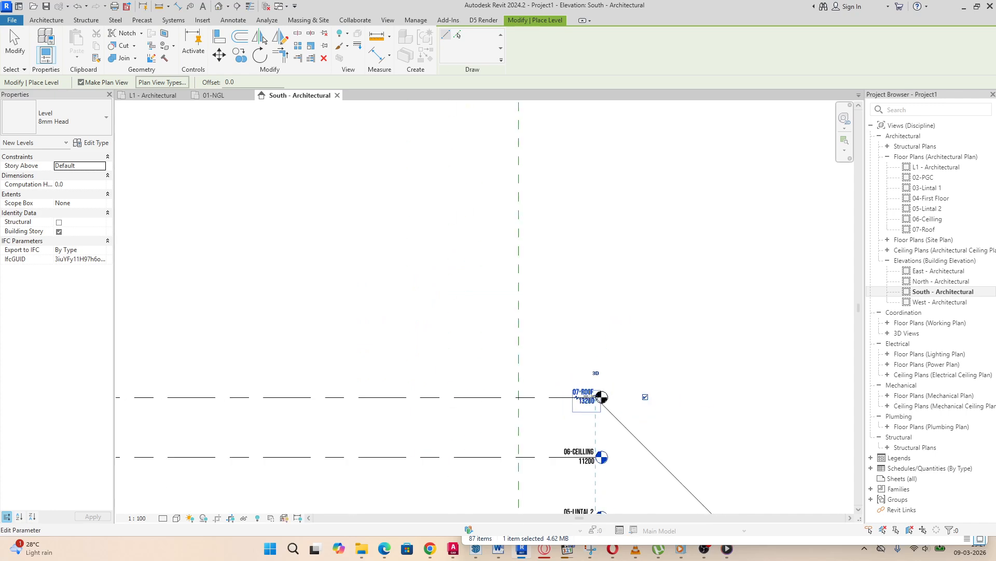
scroll(342, 380, up, 5)
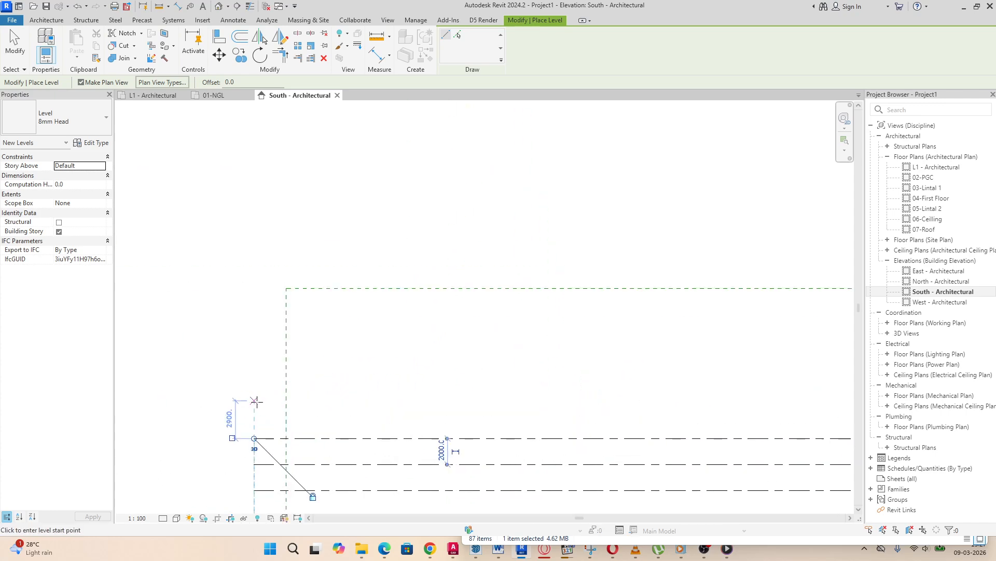
scroll(257, 412, down, 3)
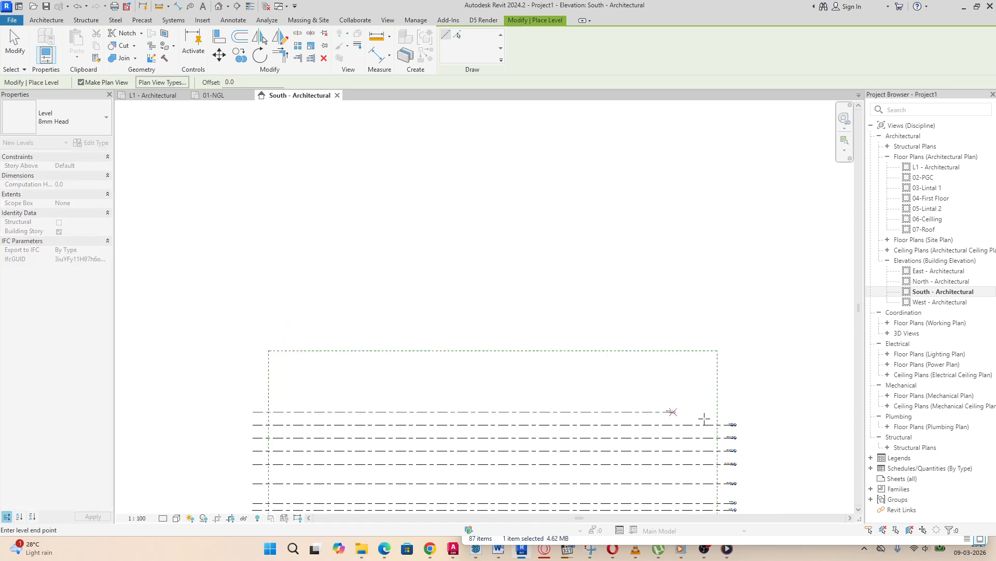
scroll(731, 417, up, 4)
click(749, 412)
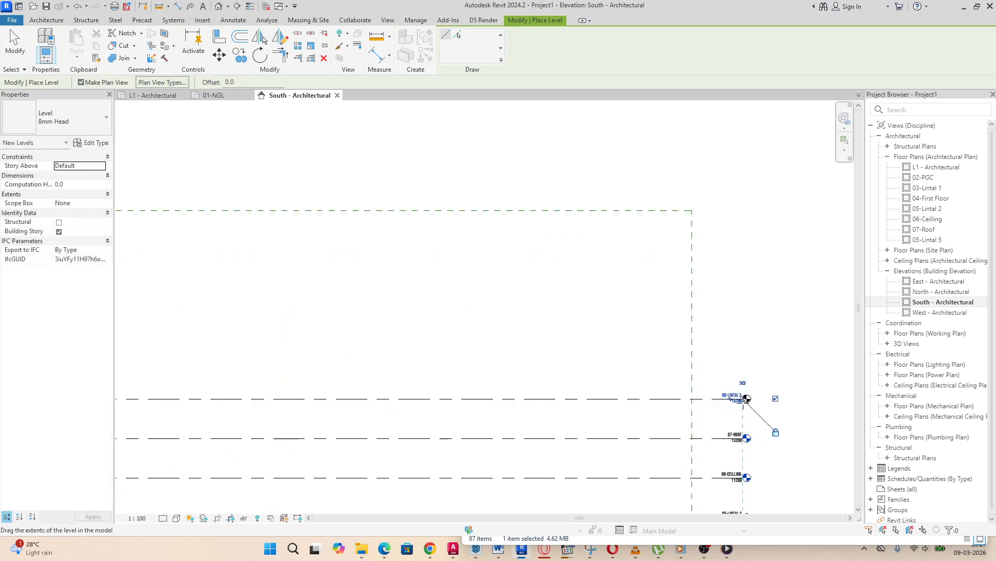
Step: Rename the level directly above 07-Roof as 08-Up Roof, including its corresponding views
scroll(747, 402, up, 6)
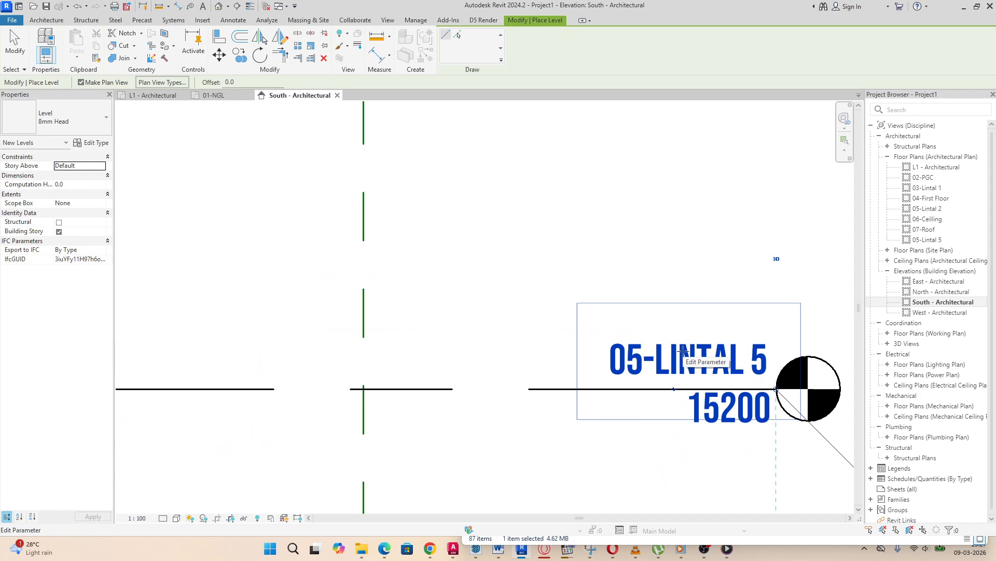
scroll(683, 351, up, 2)
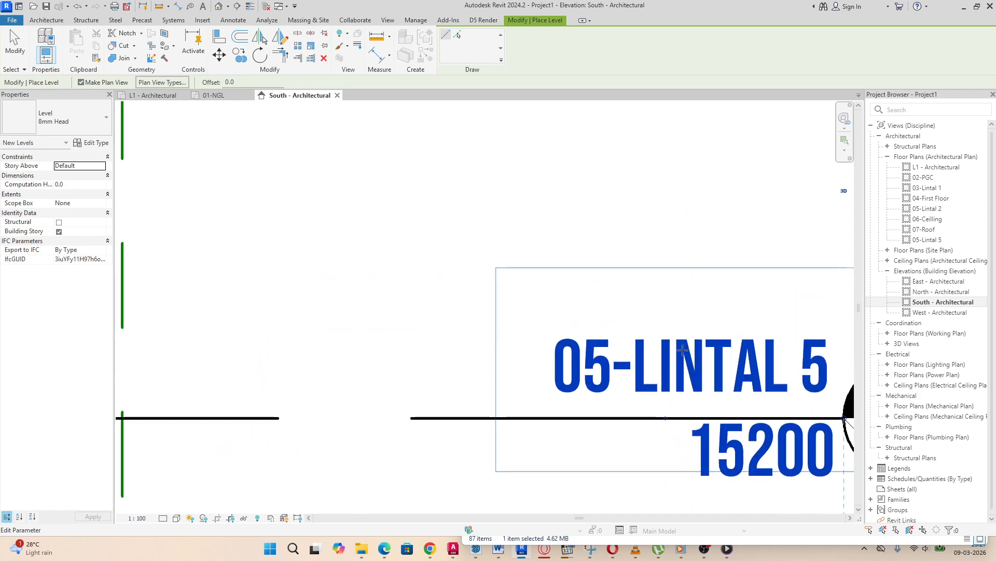
scroll(668, 355, down, 4)
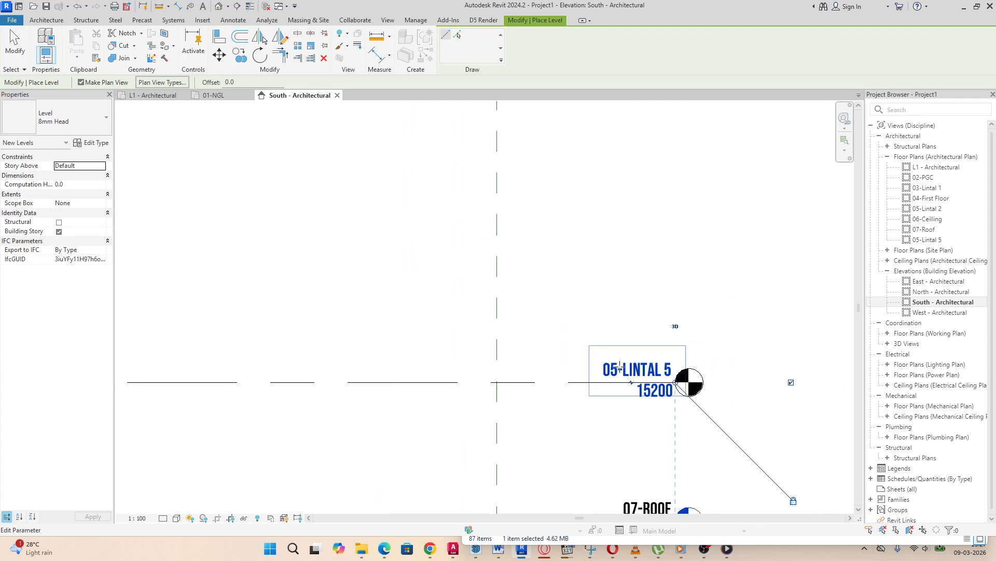
key(Escape)
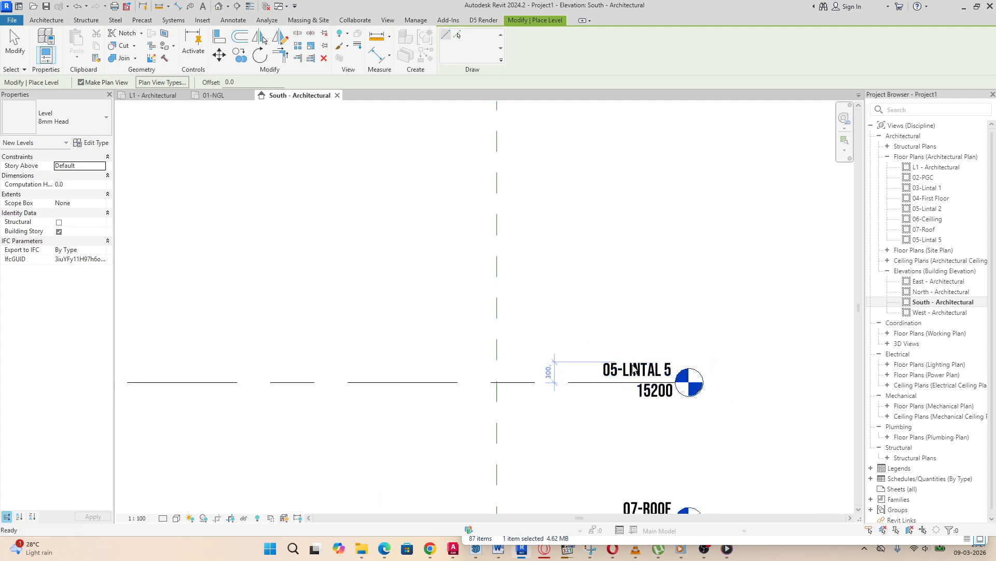
key(Escape)
click(633, 369)
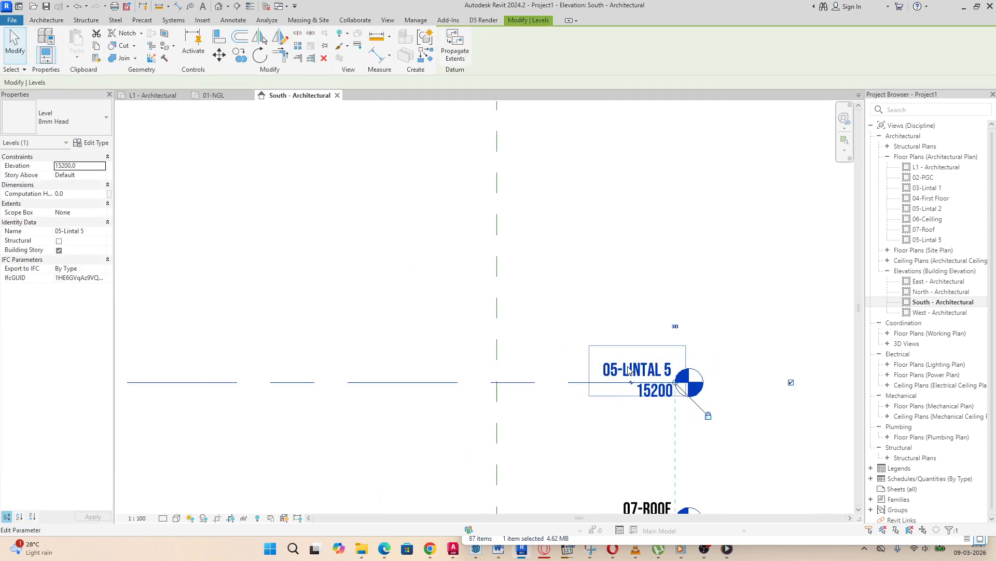
click(631, 371)
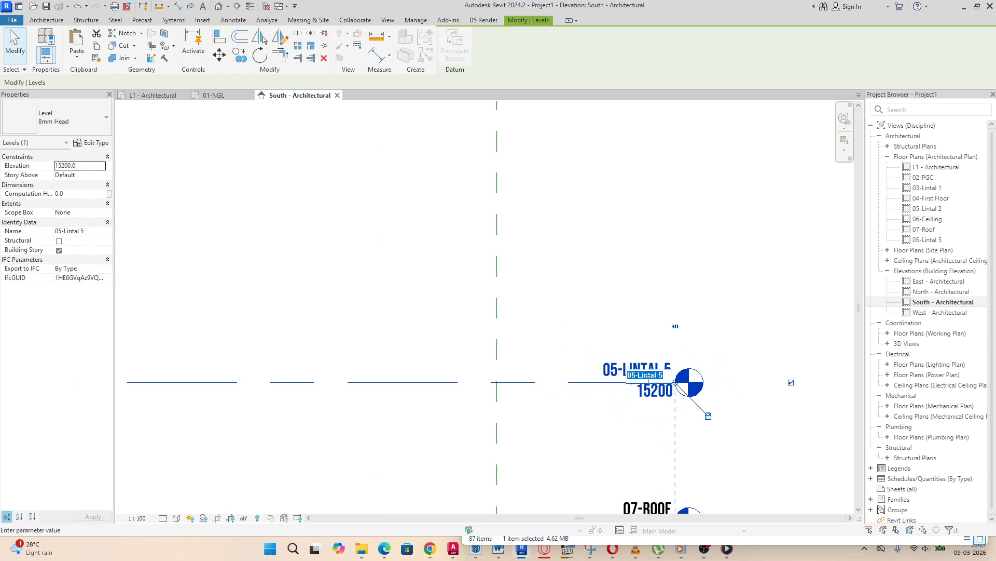
text(0)
text(8-Up)
text(Roof)
key(Return)
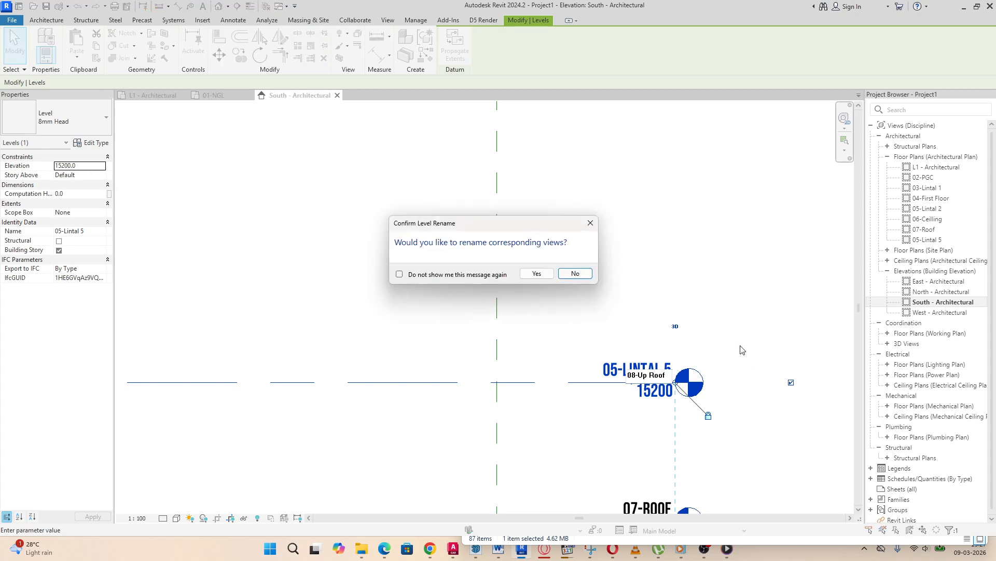
click(540, 277)
Step: Examine the names, elevations and line ends of all levels from 08-Up Roof down to 01-NGL
scroll(519, 332, down, 5)
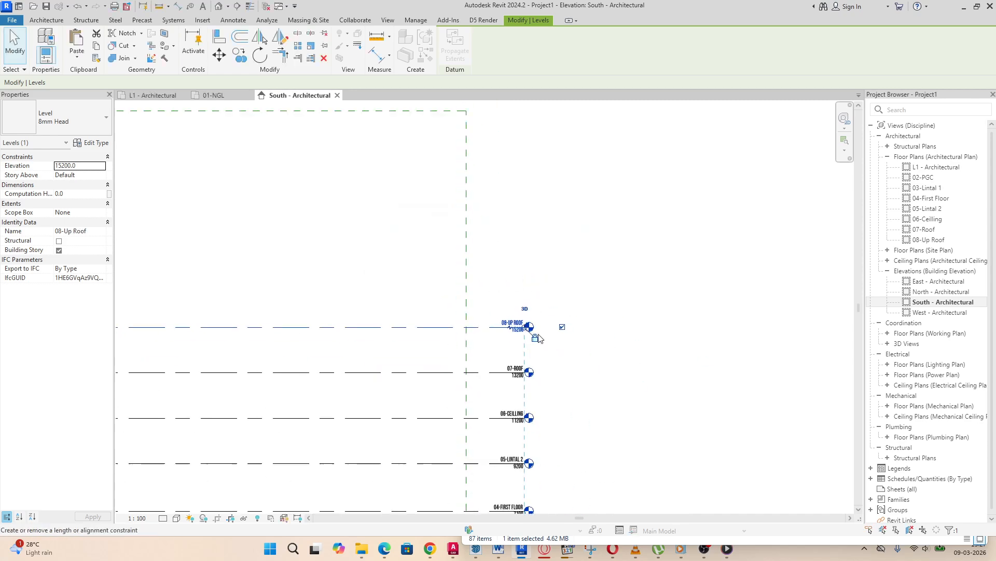
scroll(511, 377, up, 5)
scroll(511, 376, down, 8)
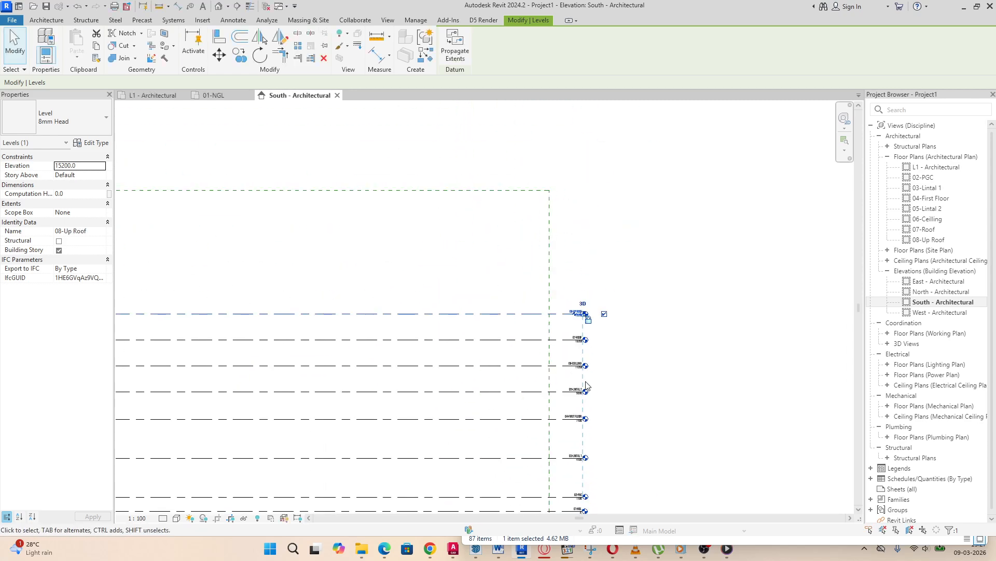
scroll(558, 413, up, 8)
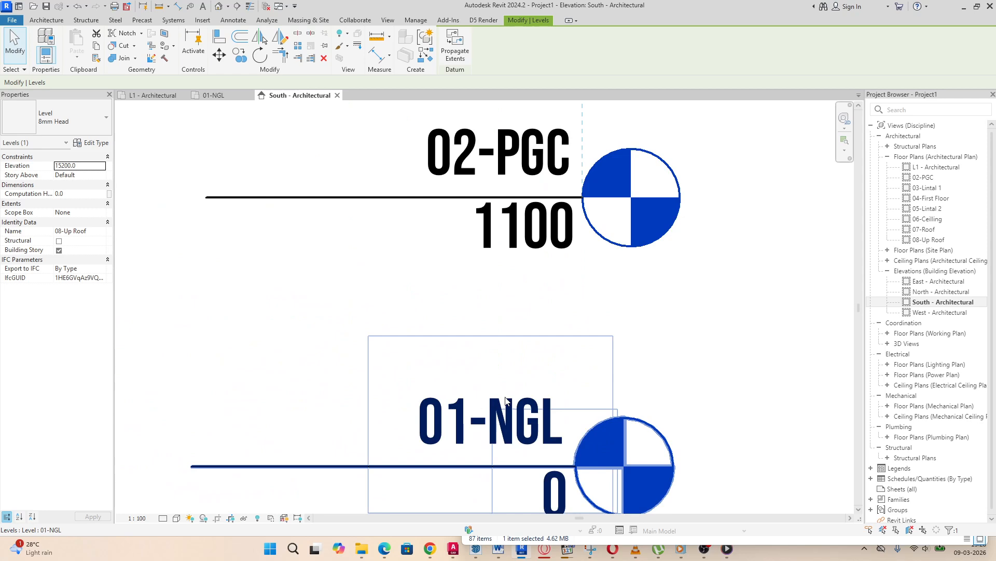
scroll(506, 397, down, 4)
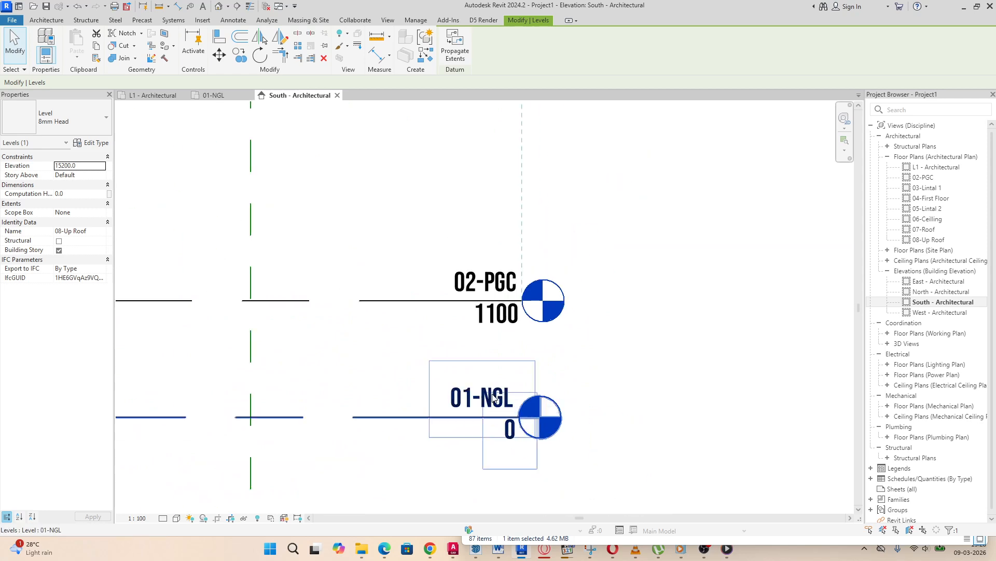
scroll(585, 400, down, 8)
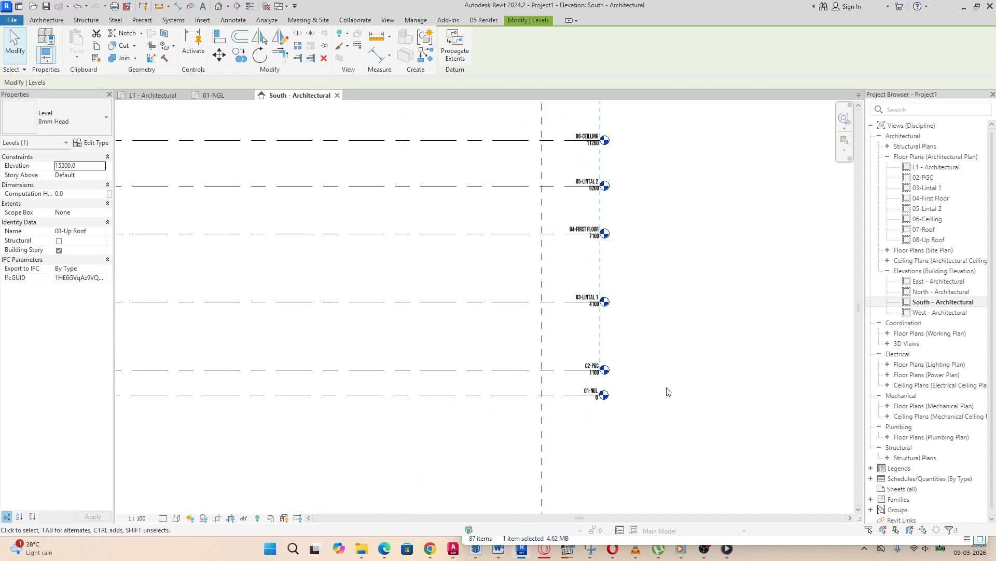
scroll(333, 316, up, 3)
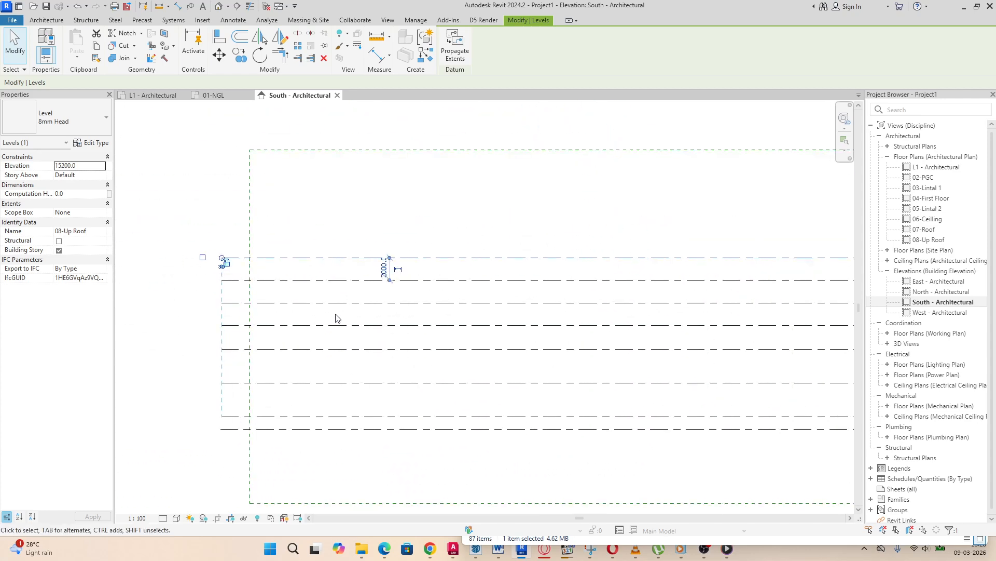
scroll(235, 393, up, 3)
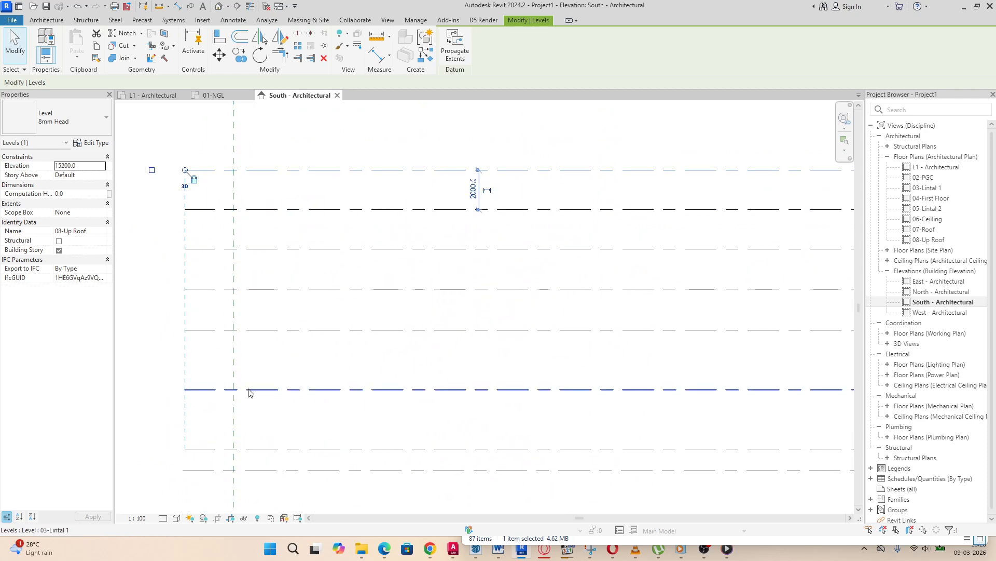
scroll(267, 391, down, 2)
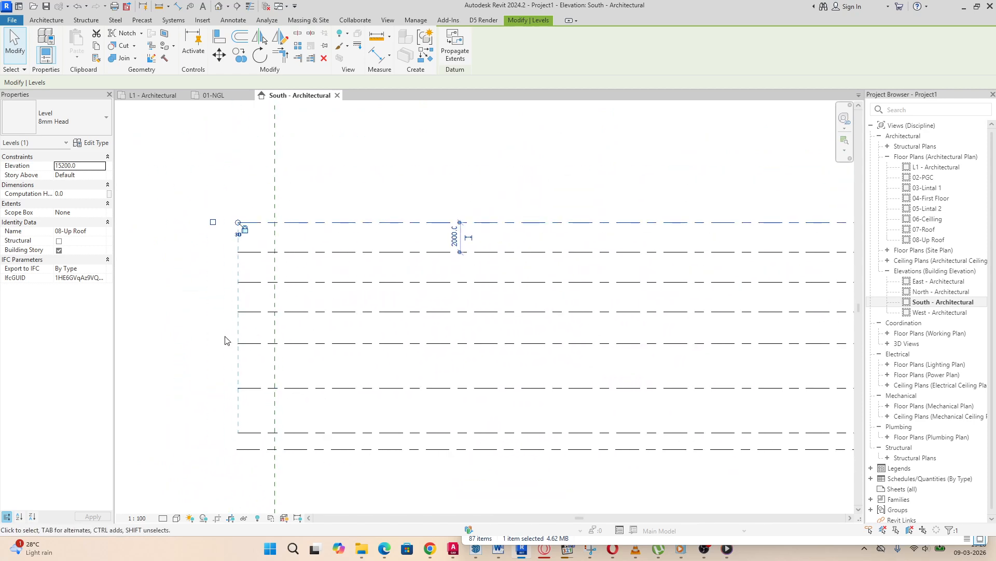
Step: Start the Aligned dimension command with the 01-DIMENSION 1 linear dimension style
click(234, 21)
click(43, 44)
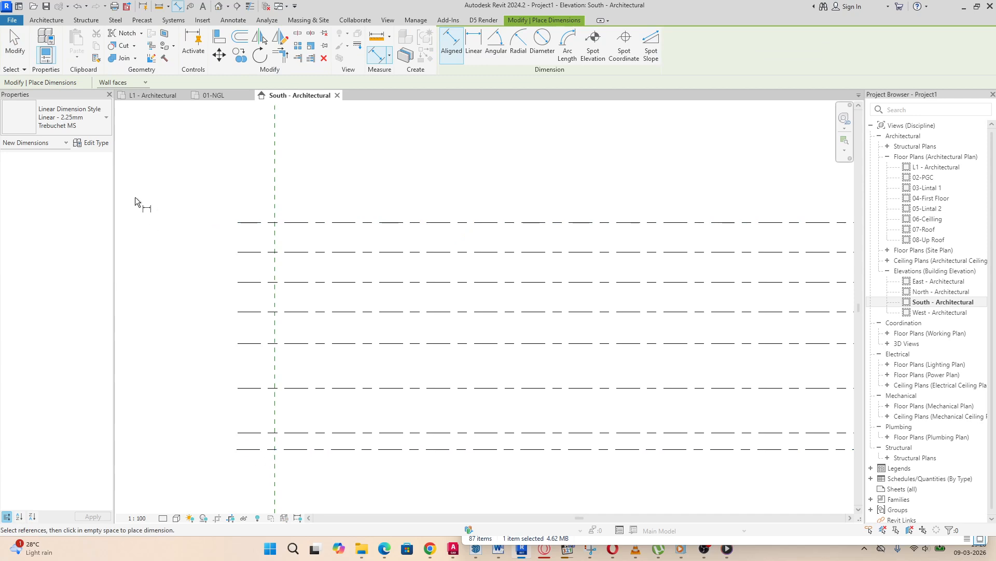
click(107, 122)
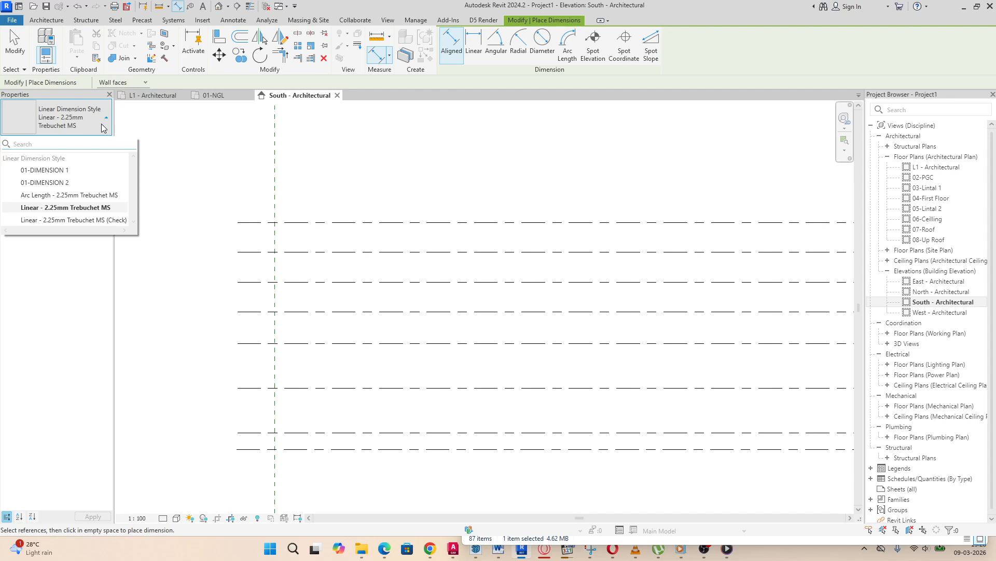
click(62, 171)
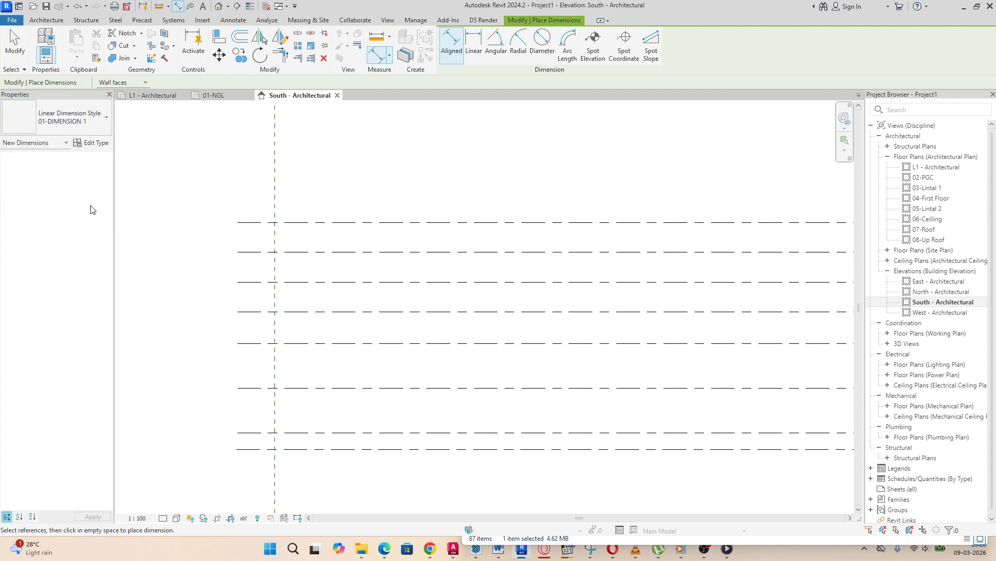
Step: Place one continuous aligned dimension string across every level line from 01-NGL up to 08-Up Roof, near their headless ends
click(248, 450)
click(253, 433)
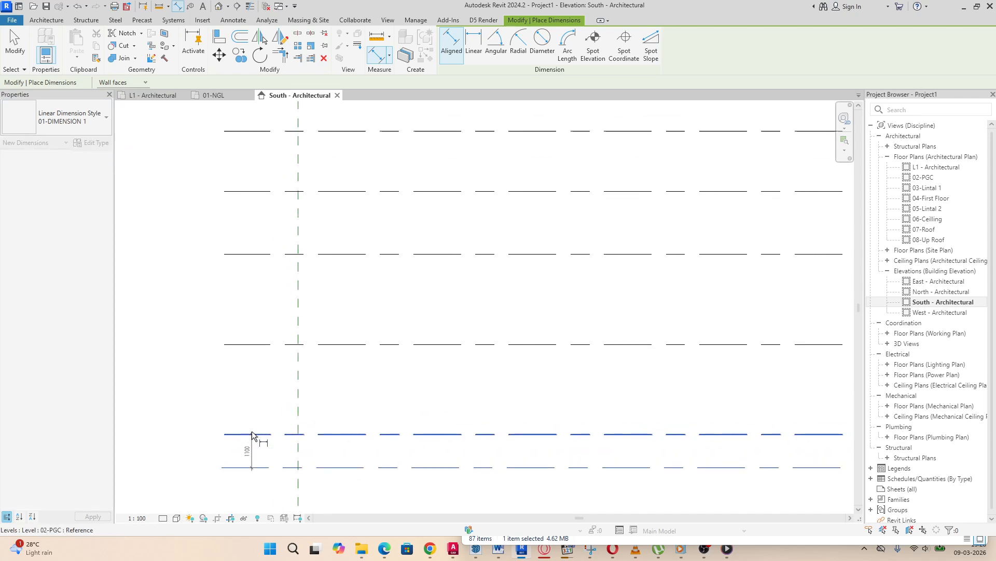
scroll(254, 433, up, 5)
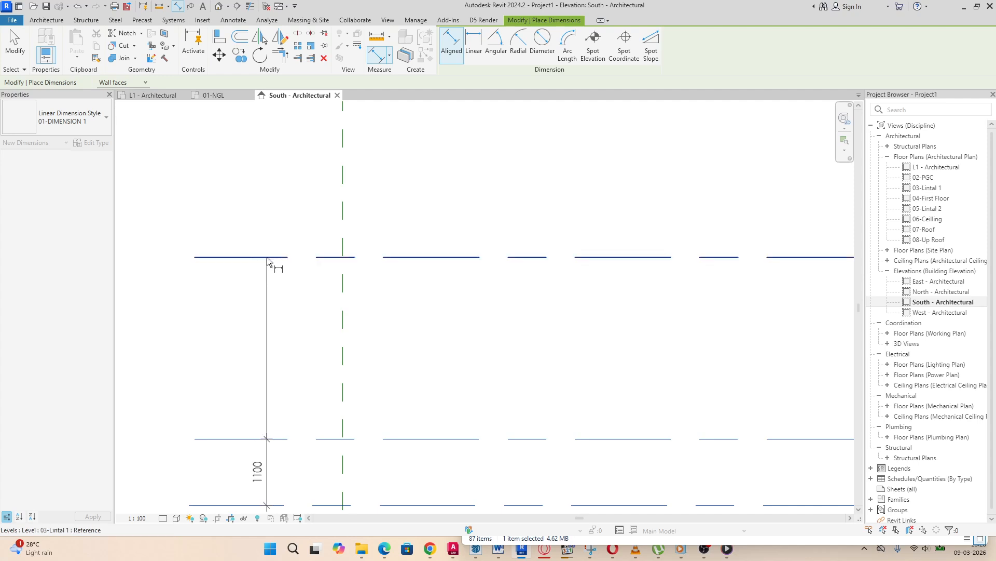
click(267, 258)
scroll(273, 332, down, 5)
click(269, 264)
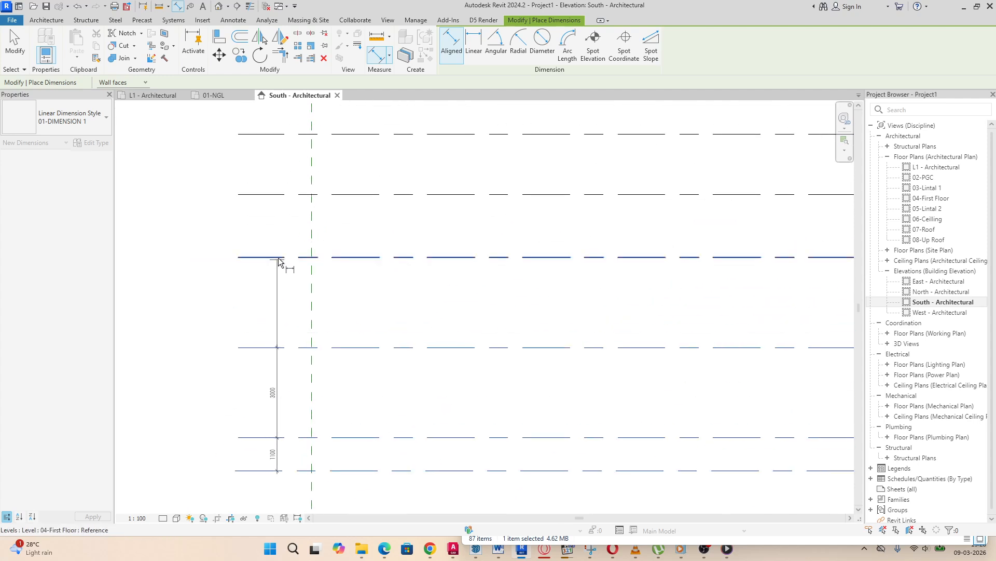
scroll(270, 283, up, 3)
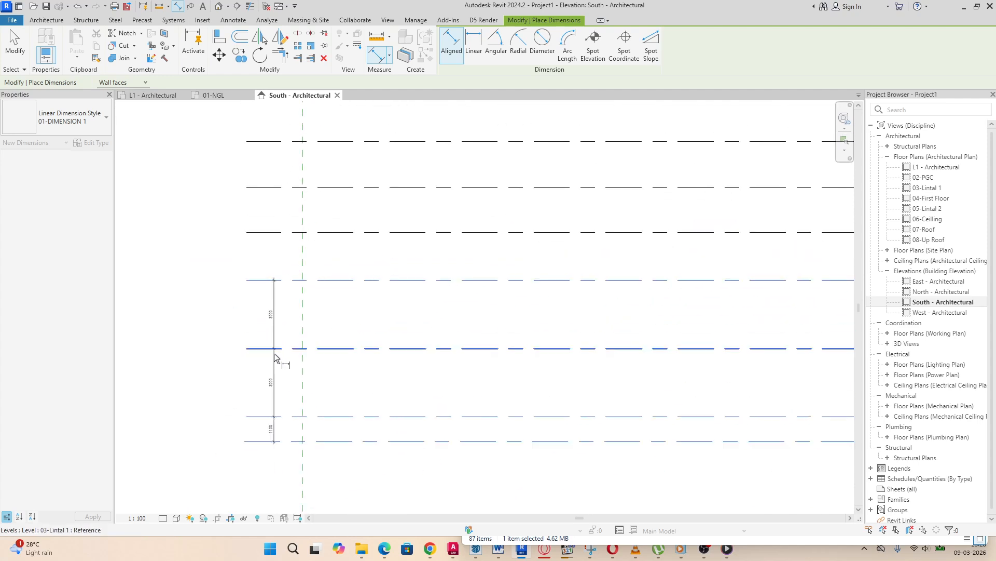
click(273, 271)
scroll(274, 275, down, 3)
scroll(288, 275, up, 3)
click(289, 272)
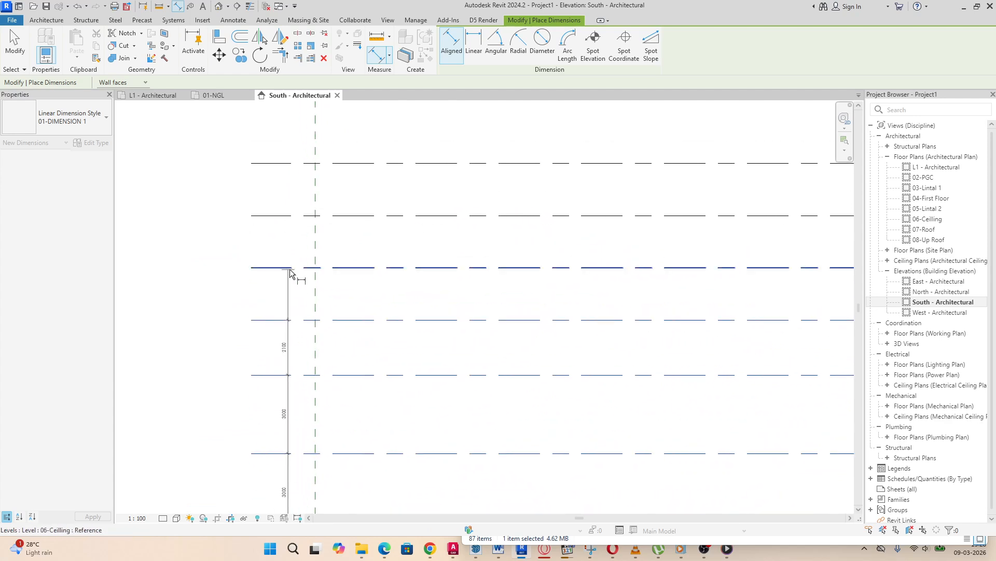
scroll(279, 285, down, 1)
click(283, 252)
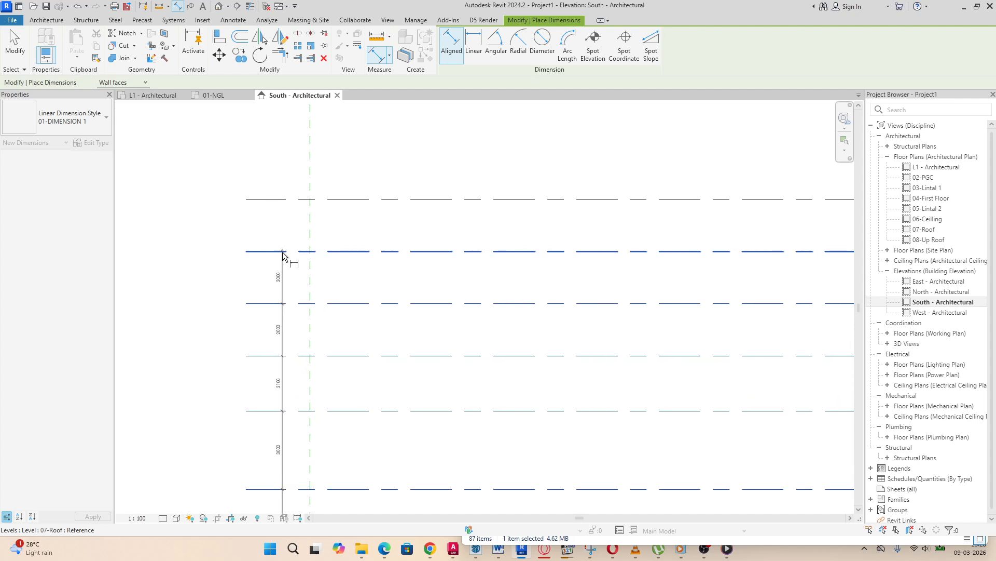
scroll(283, 257, up, 3)
scroll(307, 213, down, 4)
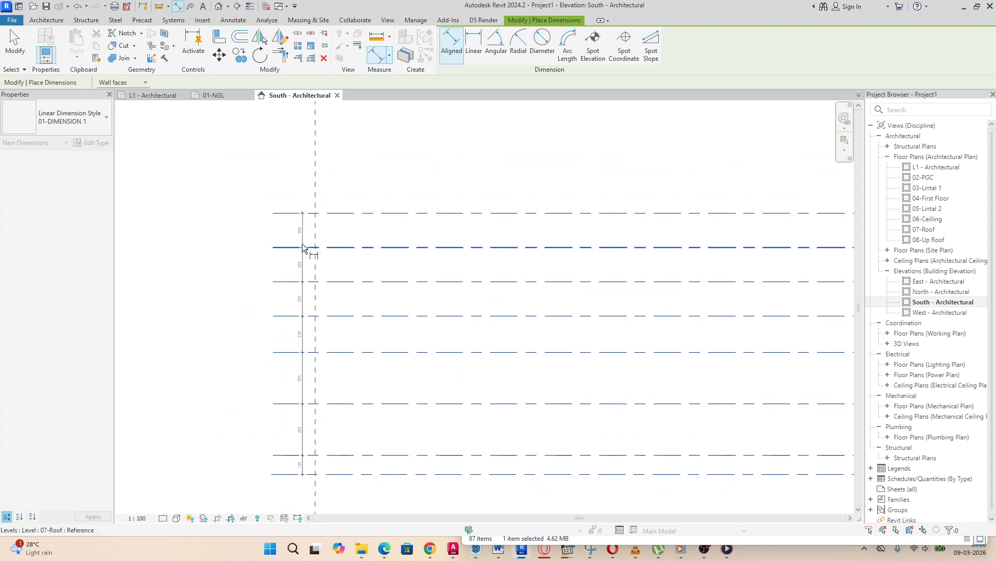
click(299, 172)
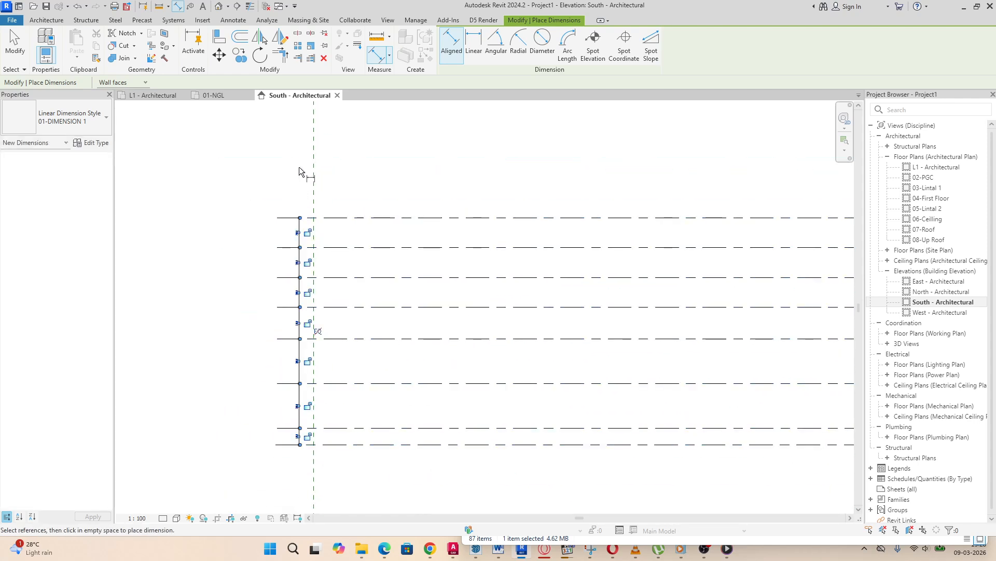
Step: Add a second aligned dimension string through 02-PGC, 04-First Floor and 06-Ceilling beside the first one, and end dimensioning
scroll(318, 423, up, 4)
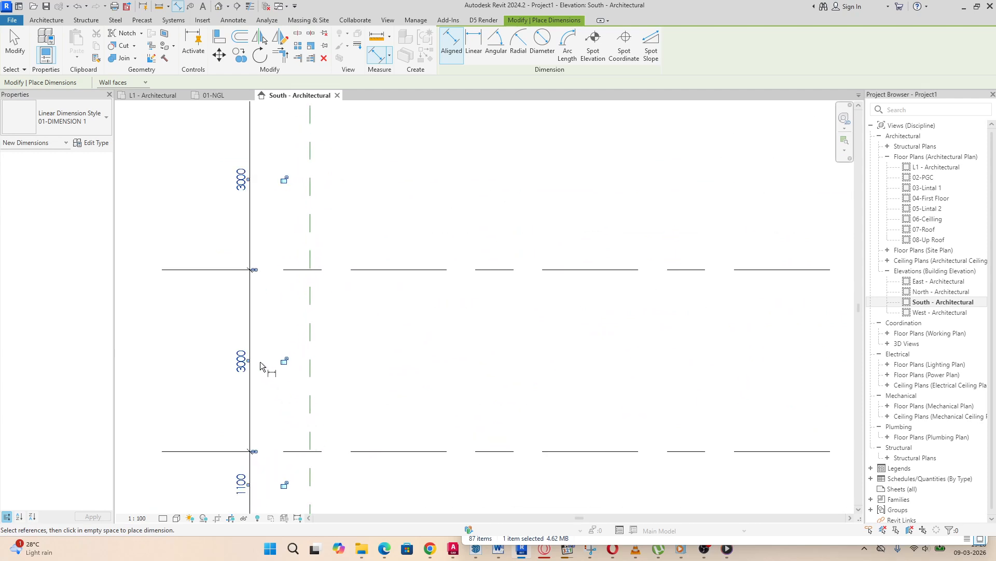
scroll(263, 367, down, 7)
scroll(281, 397, up, 4)
scroll(277, 392, up, 3)
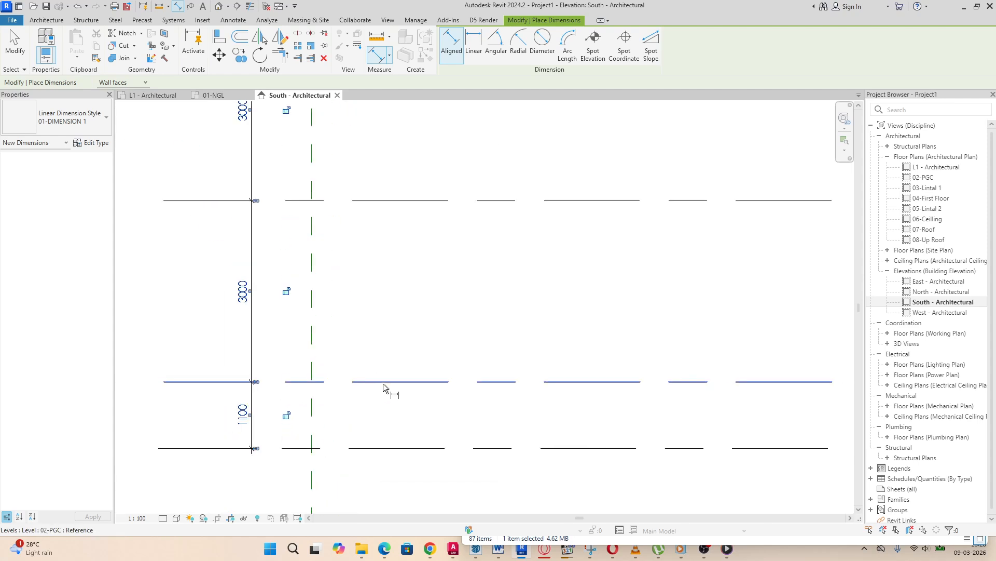
scroll(311, 393, down, 3)
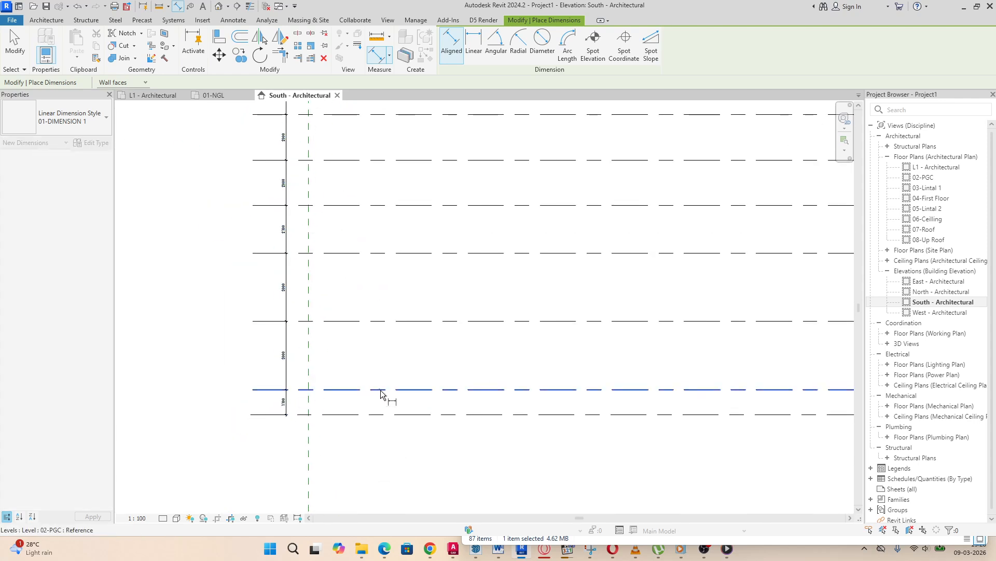
click(380, 390)
click(383, 254)
scroll(395, 410, down, 1)
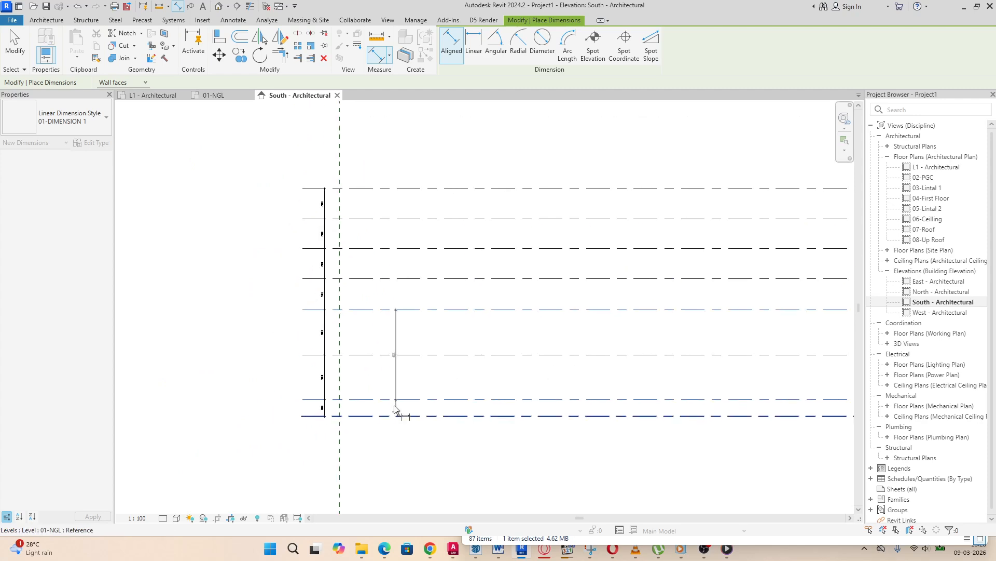
scroll(377, 270, up, 2)
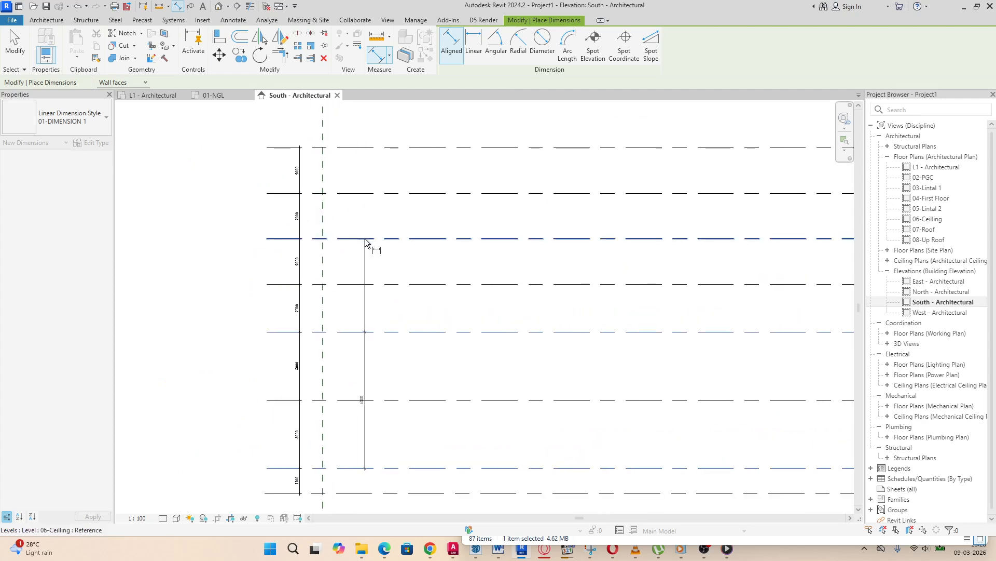
click(365, 239)
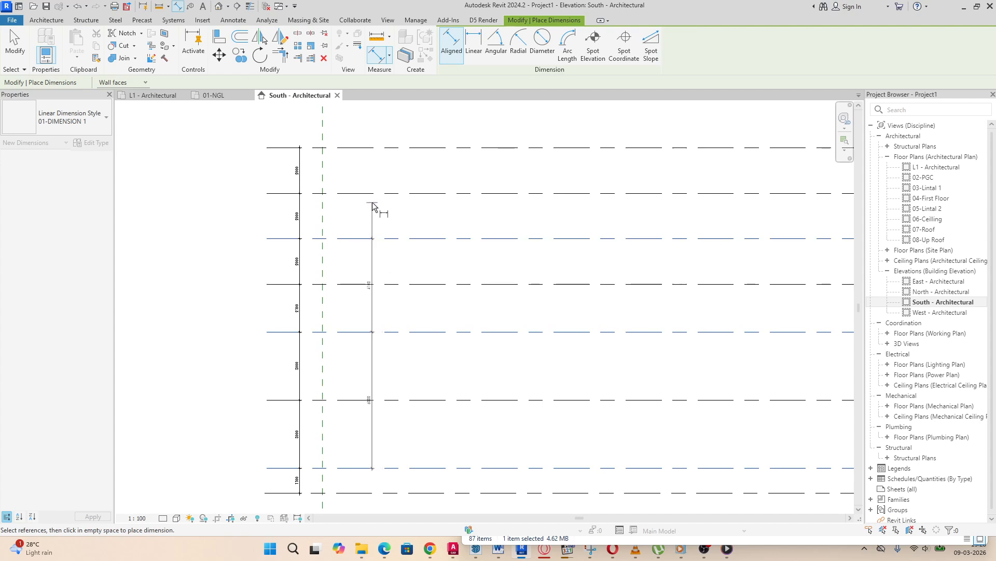
scroll(380, 241, down, 2)
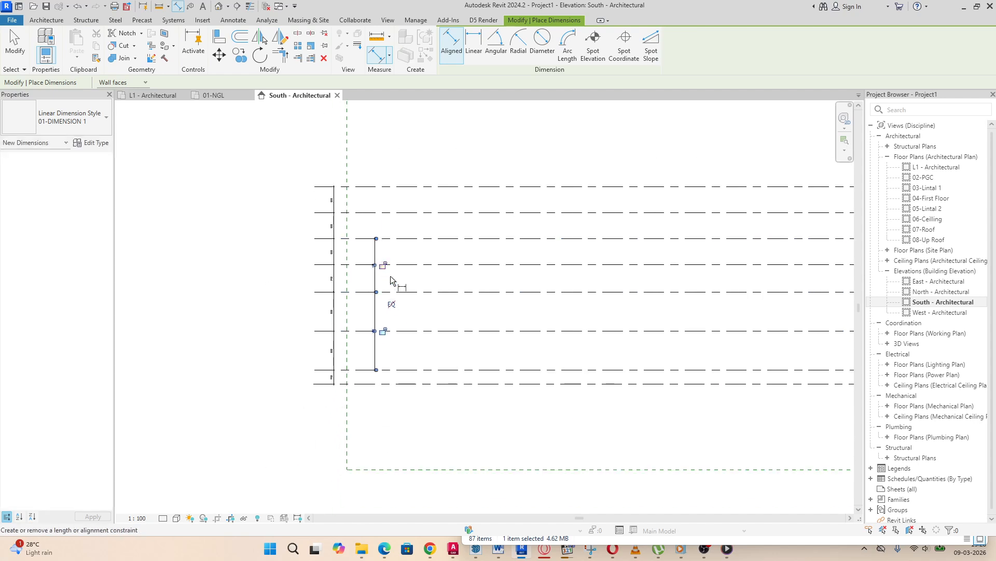
scroll(399, 358, up, 4)
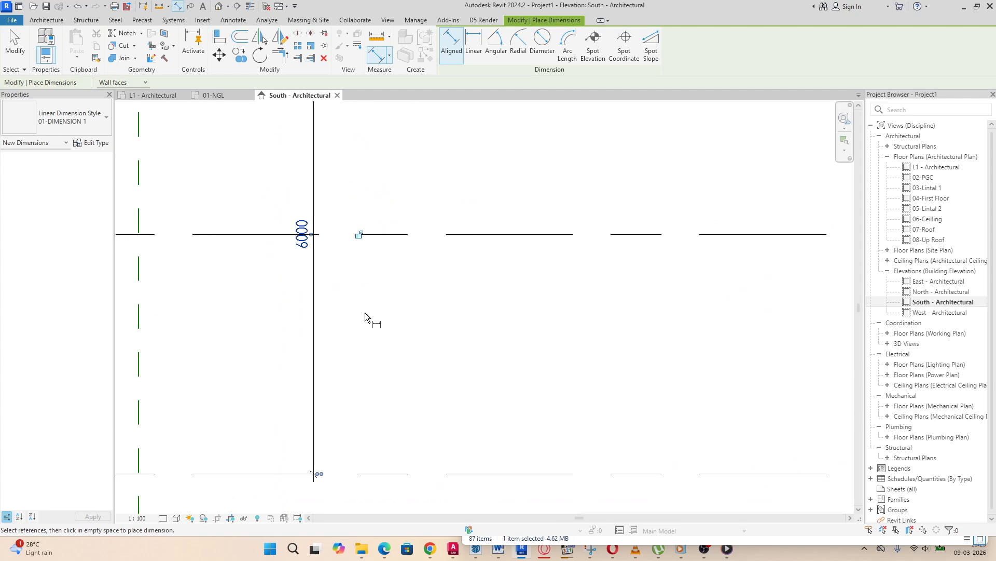
scroll(336, 311, up, 3)
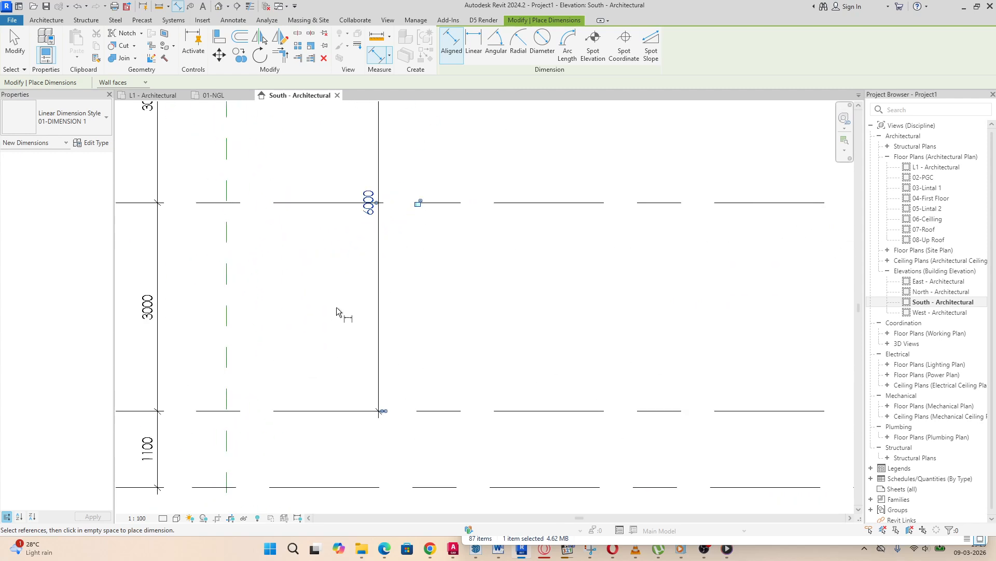
right_click(314, 278)
key(Escape)
scroll(348, 288, down, 3)
right_click(416, 316)
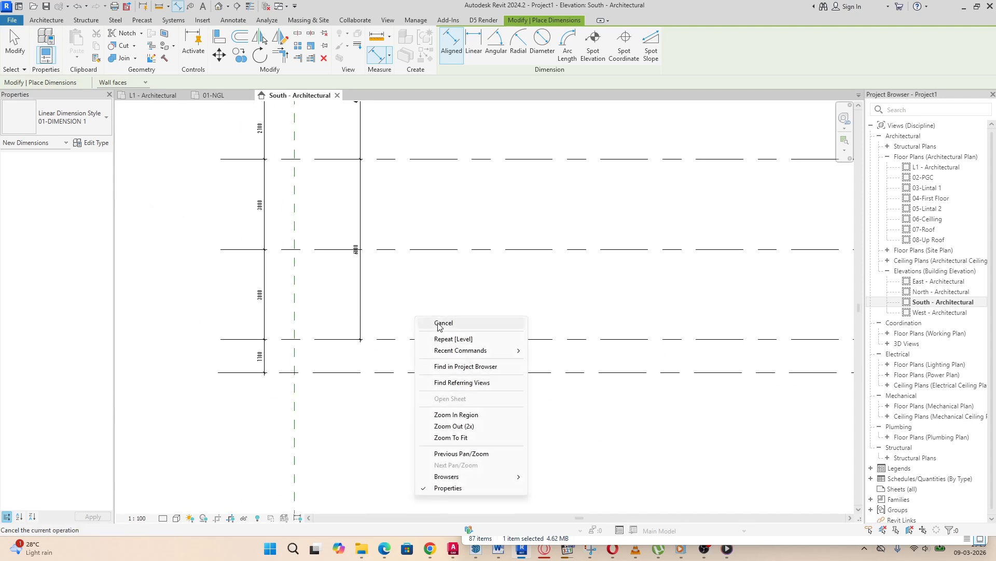
click(441, 323)
Step: Move level 02-PGC by setting its spacing above 01-NGL to 450 mm
click(430, 339)
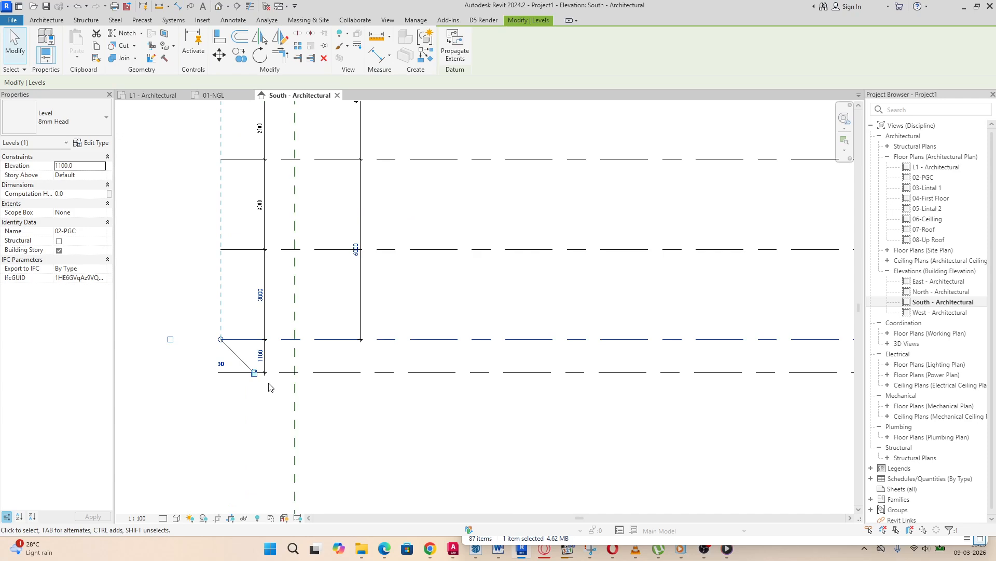
scroll(273, 377, up, 4)
click(280, 358)
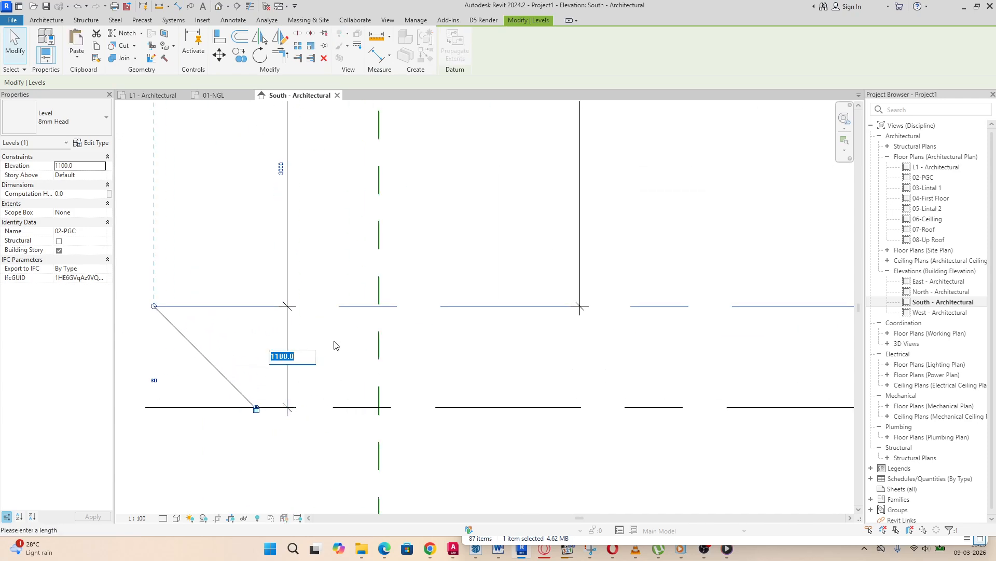
scroll(266, 364, up, 2)
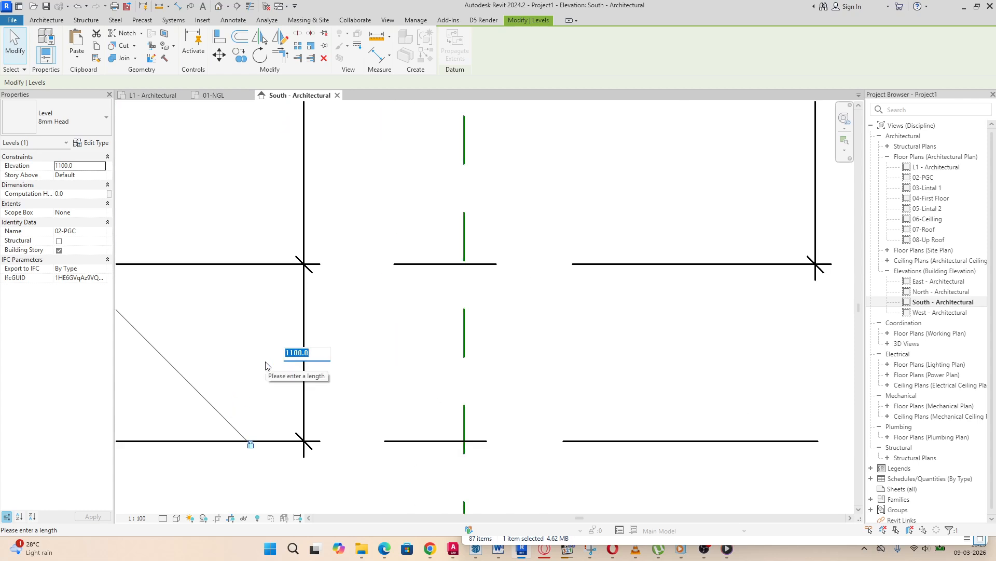
text(45)
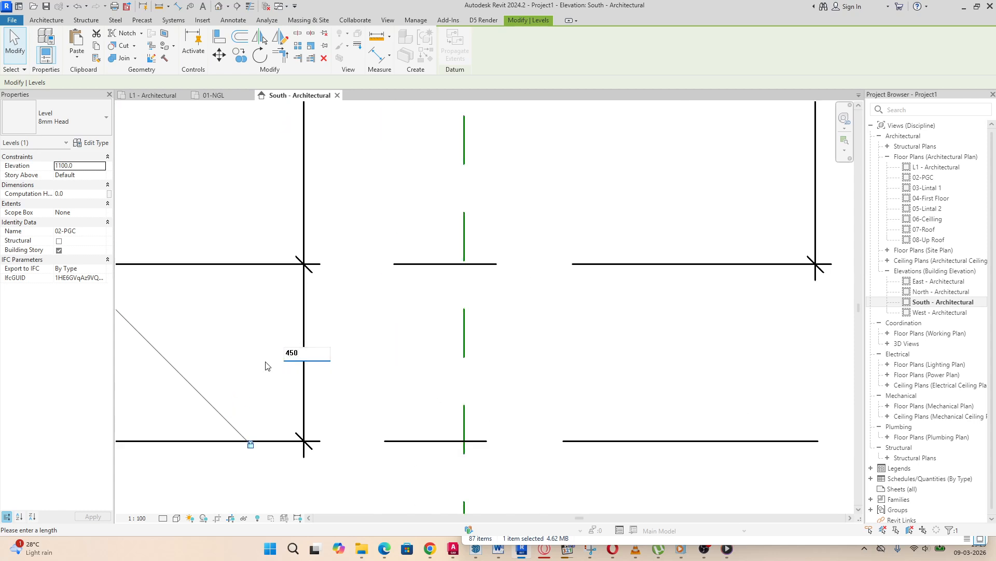
text(0)
key(Return)
scroll(240, 387, down, 6)
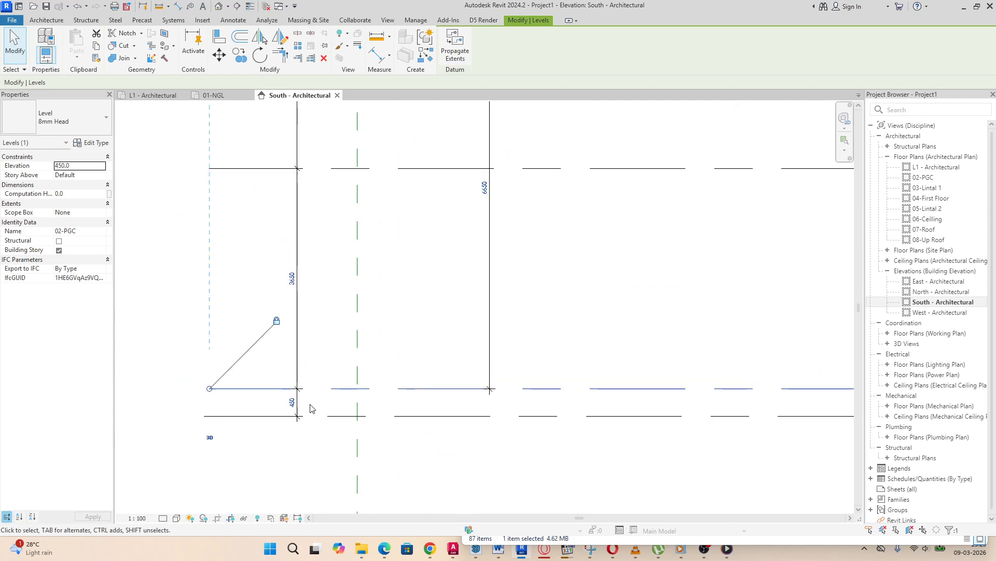
click(474, 438)
scroll(343, 434, down, 3)
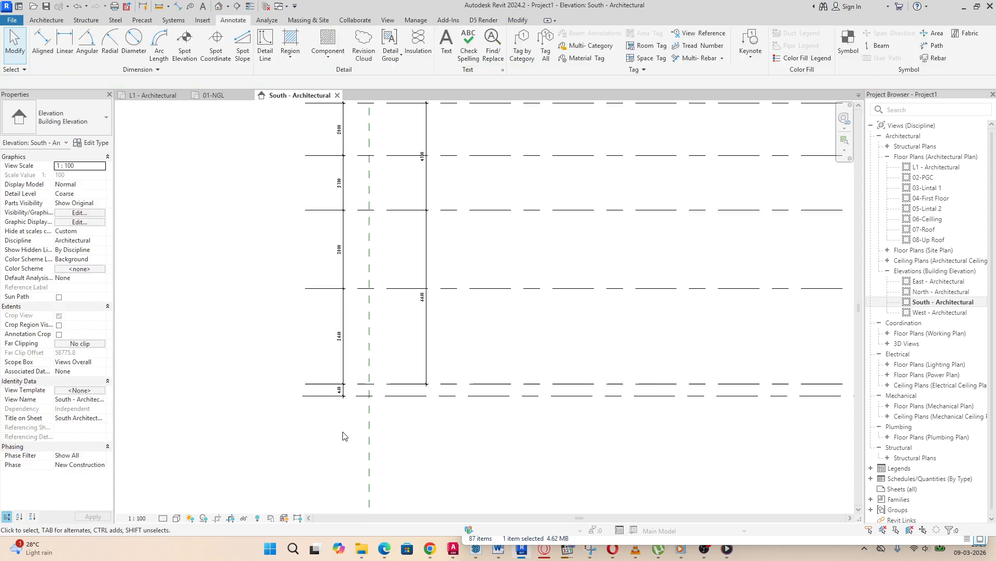
Step: Move level 03-Lintal 1 by setting its spacing above 02-PGC to 2400 mm
scroll(364, 407, up, 4)
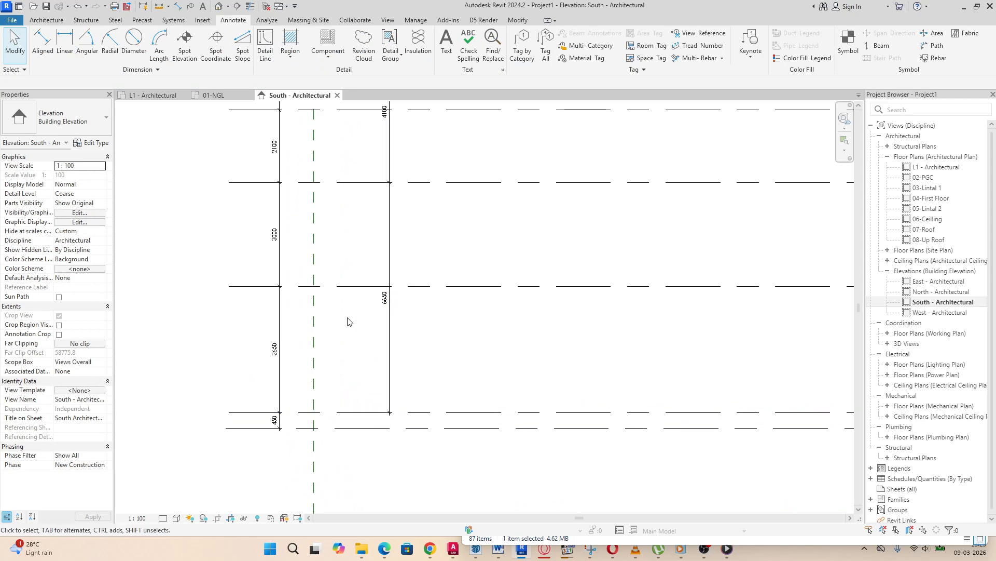
click(348, 286)
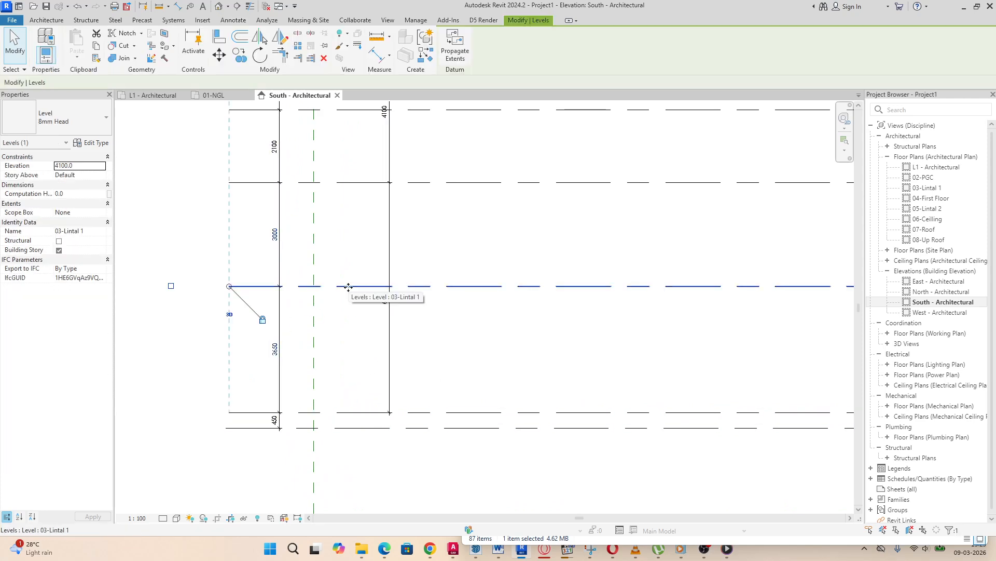
click(274, 349)
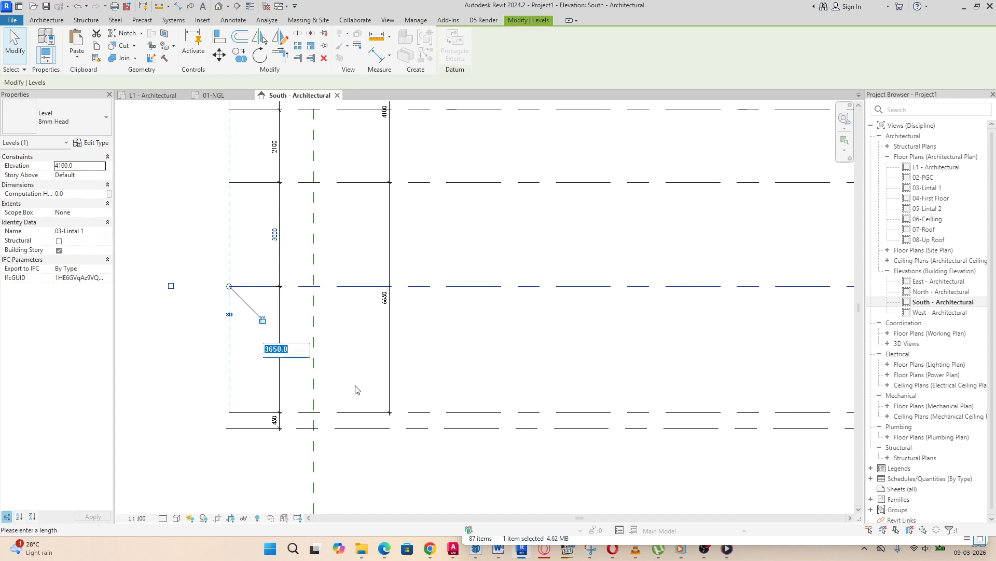
text(2400)
click(460, 309)
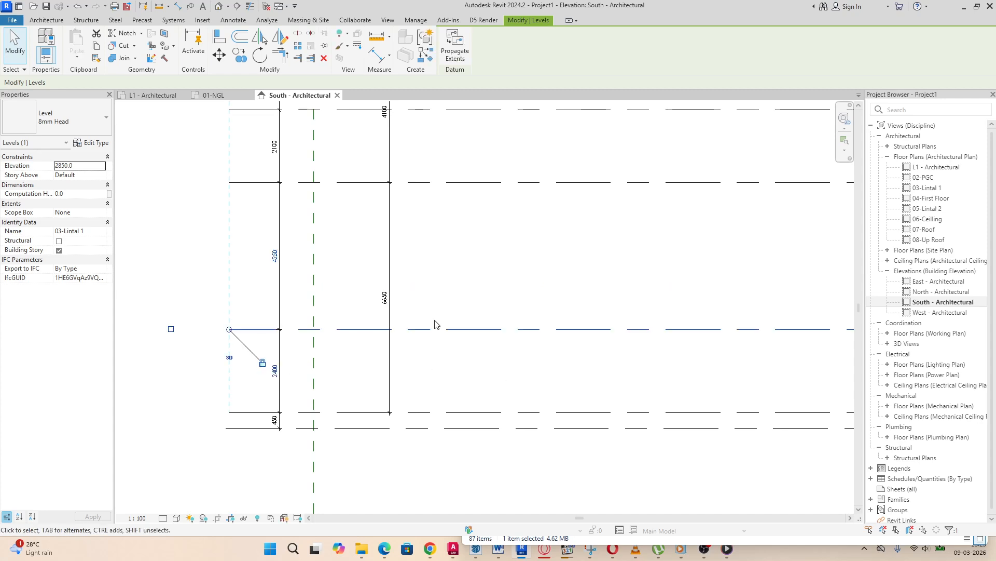
scroll(343, 375, down, 4)
click(465, 321)
Step: Move level 04-First Floor by setting its overall spacing above 02-PGC to 3750 mm
scroll(400, 342, up, 3)
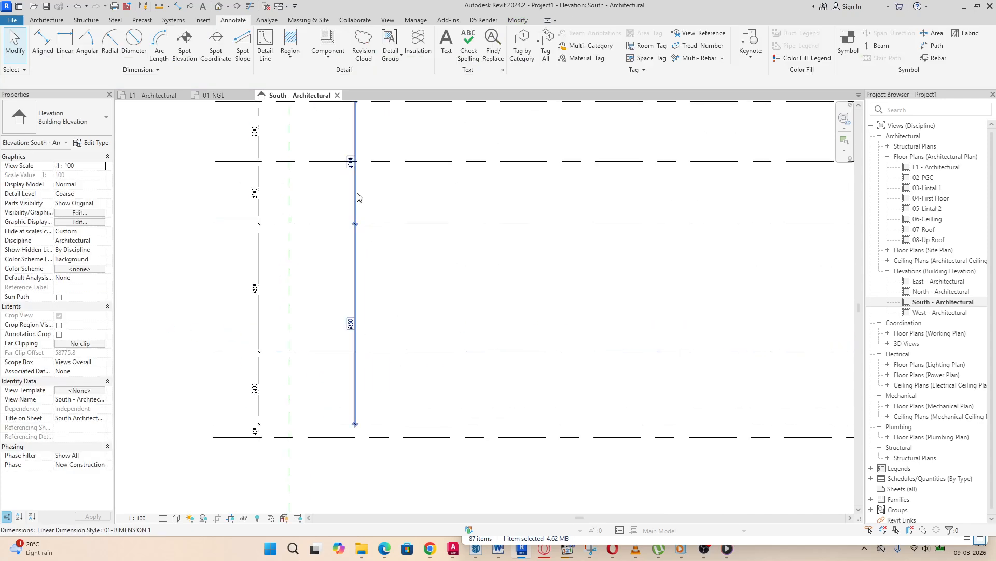
click(390, 224)
click(350, 327)
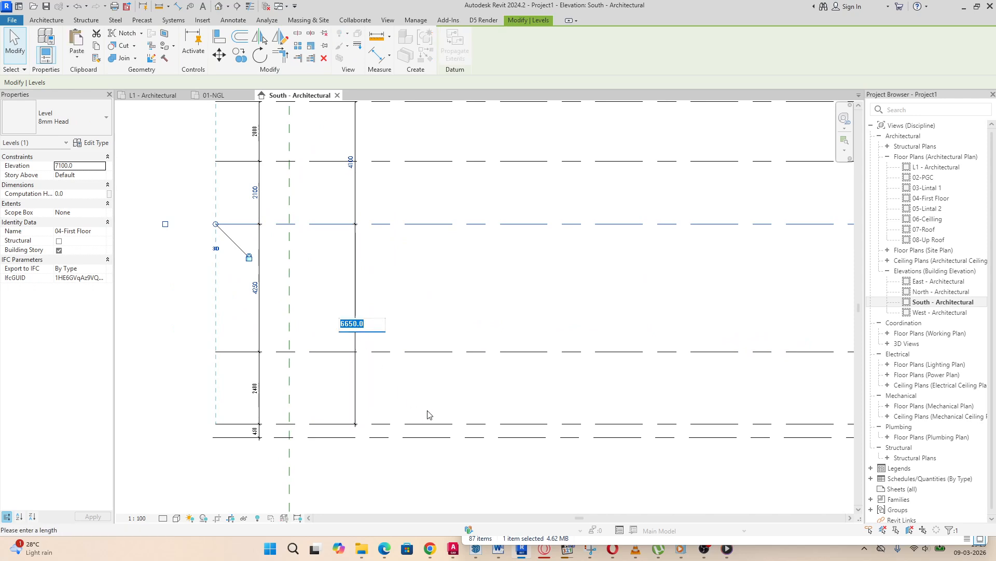
text(3750)
key(Return)
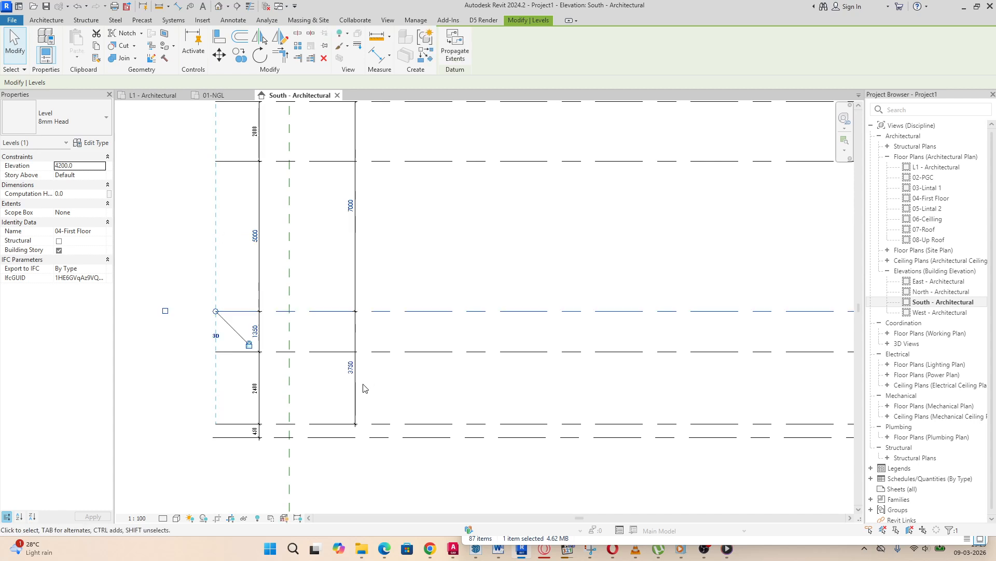
scroll(363, 389, up, 2)
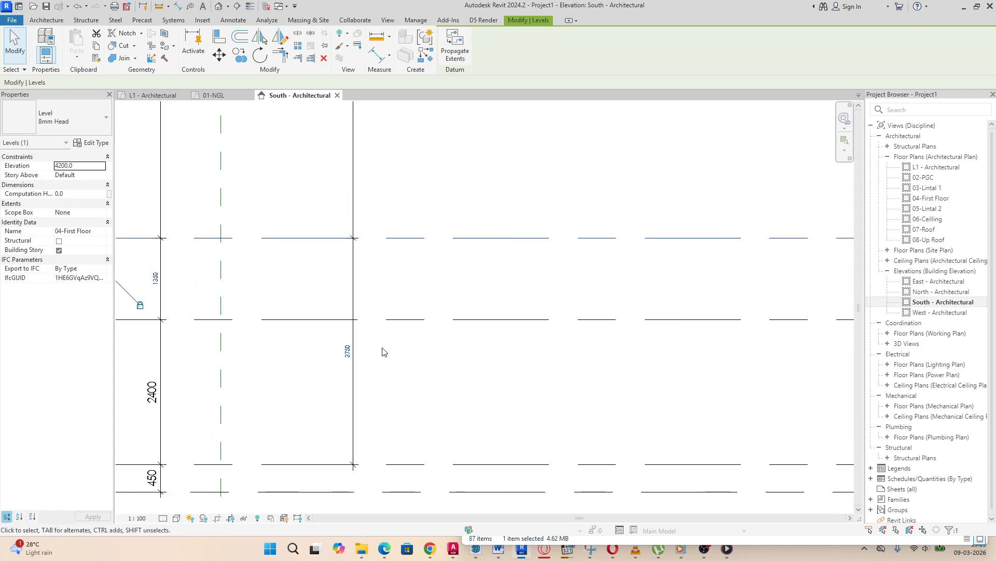
Step: Move level 05-Lintal 2 by setting its spacing above 04-First Floor to 2400 mm
scroll(398, 410, down, 1)
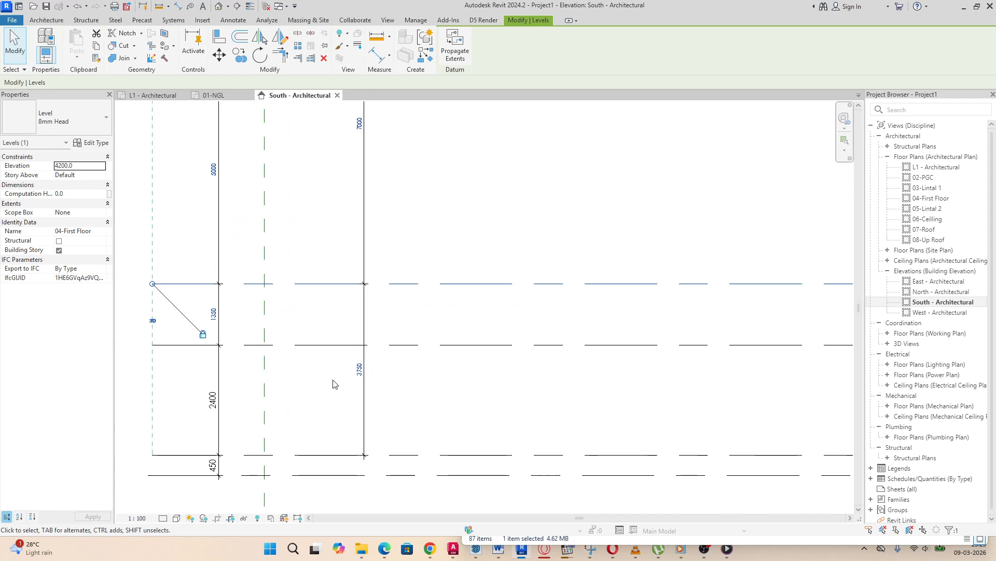
scroll(385, 367, down, 2)
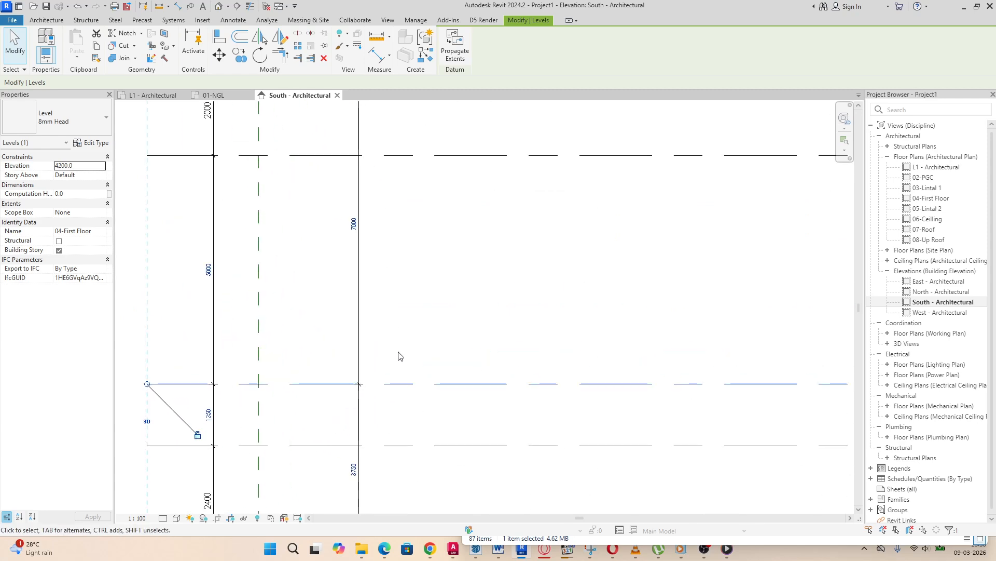
click(349, 241)
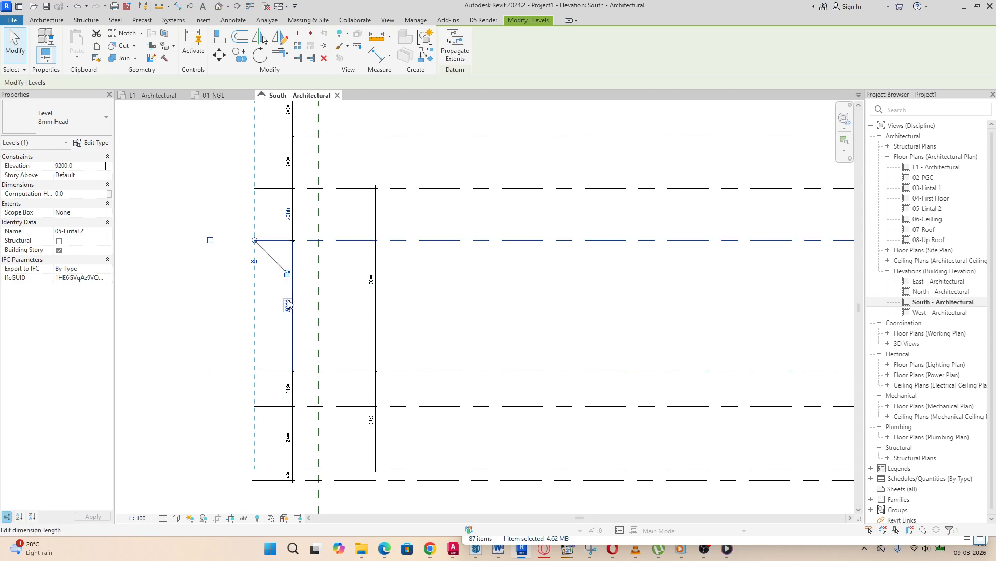
click(289, 305)
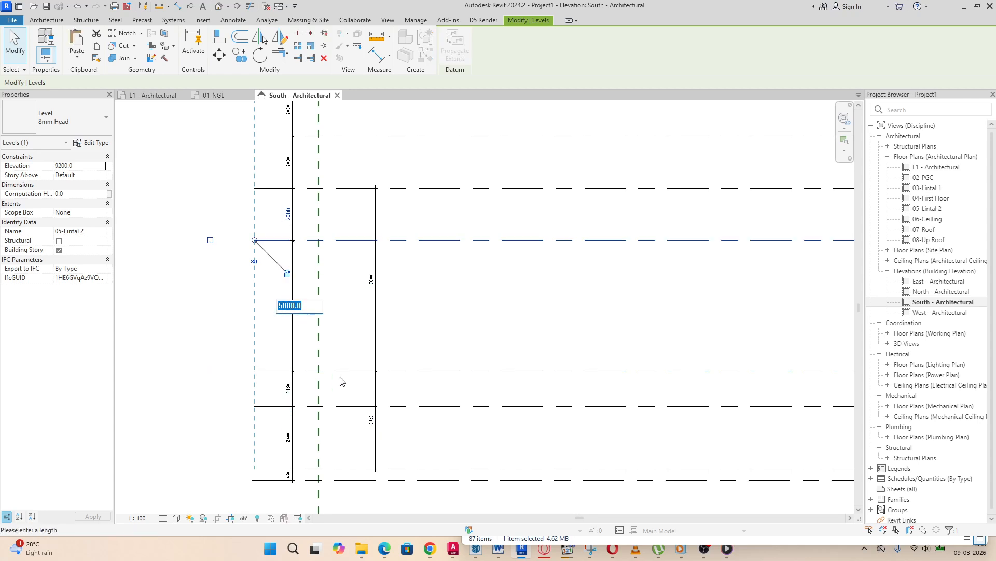
text(2400)
key(Return)
click(421, 318)
Step: Move level 06-Ceilling by setting its overall spacing above 04-First Floor to 3600 mm
scroll(424, 362, down, 3)
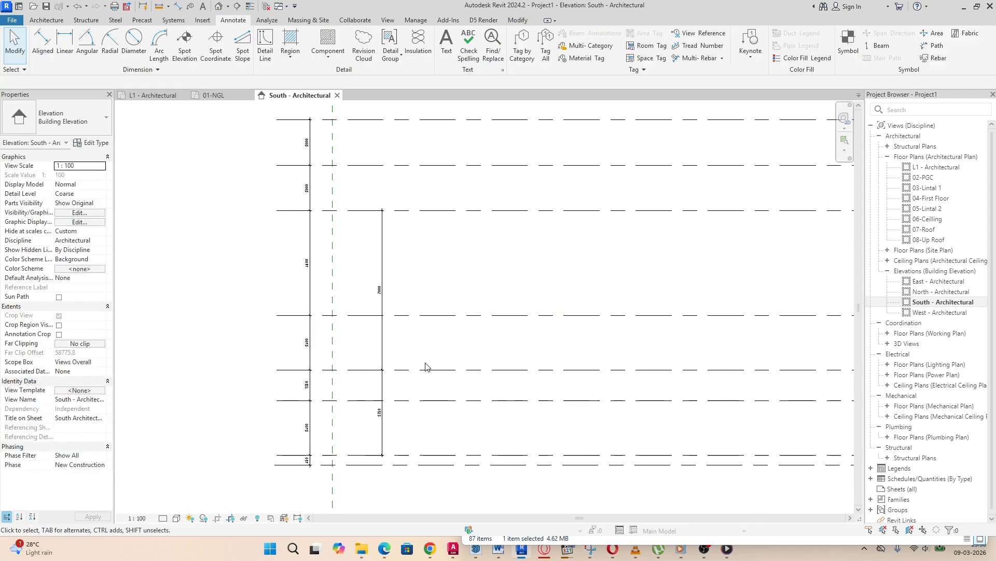
scroll(430, 281, up, 3)
click(431, 235)
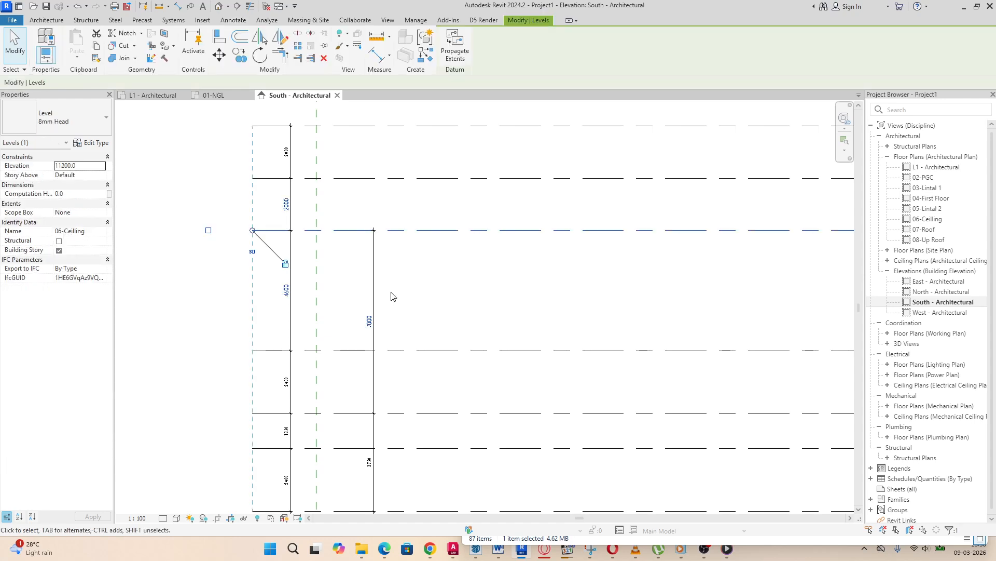
click(370, 322)
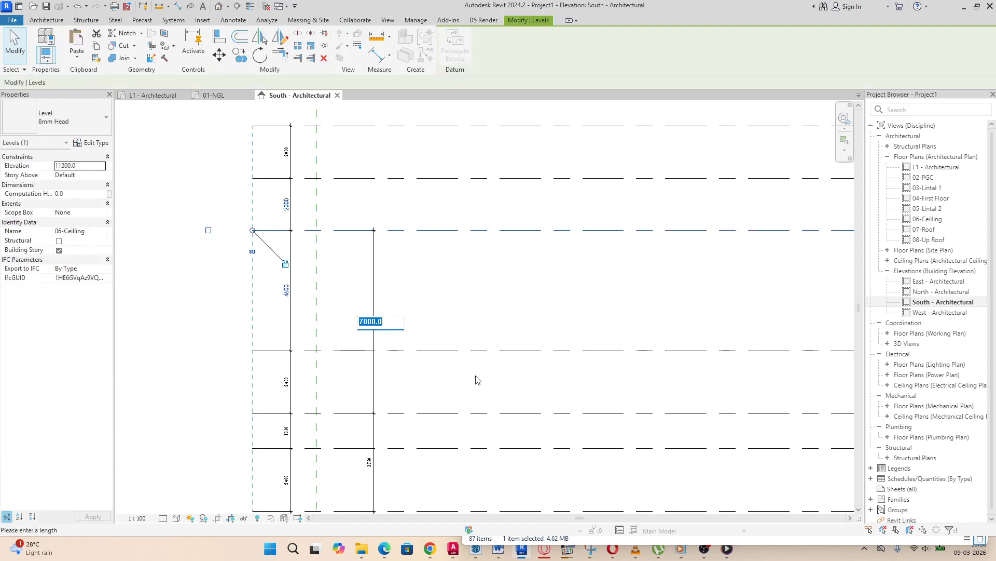
text(3600)
key(Return)
Step: Move level 07-Roof by setting its spacing above 06-Ceilling to 600 mm
scroll(482, 385, down, 1)
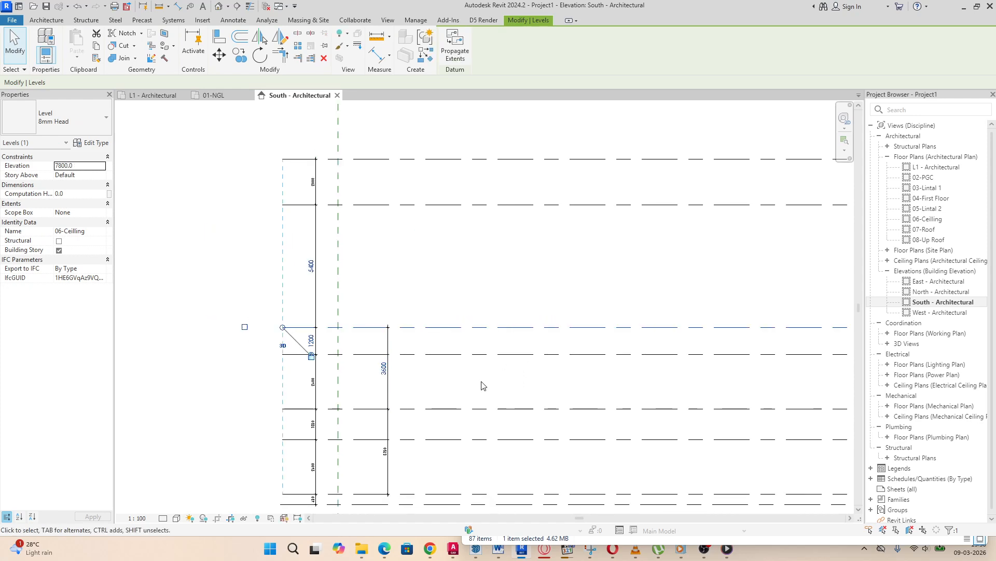
scroll(418, 272, down, 2)
click(438, 244)
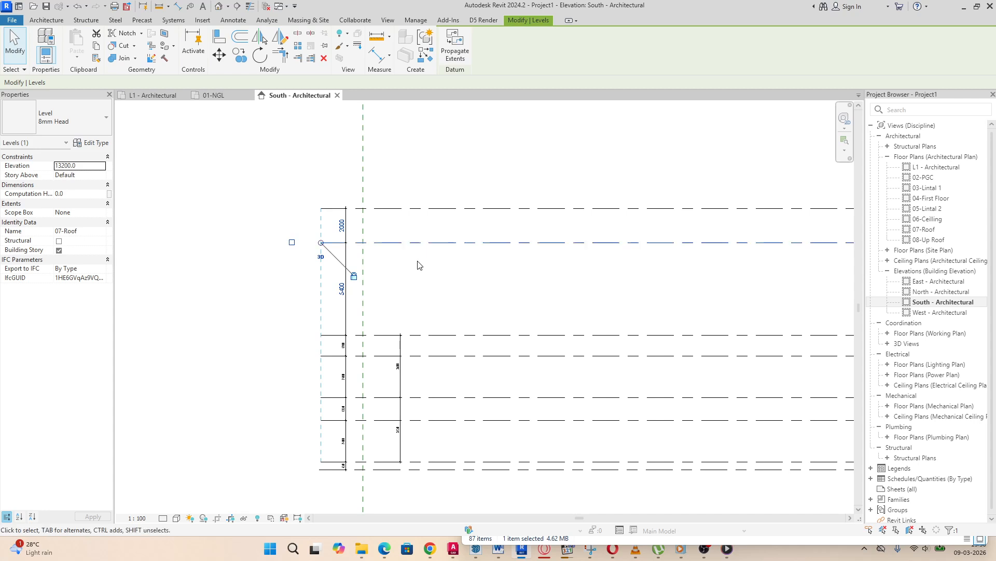
click(341, 289)
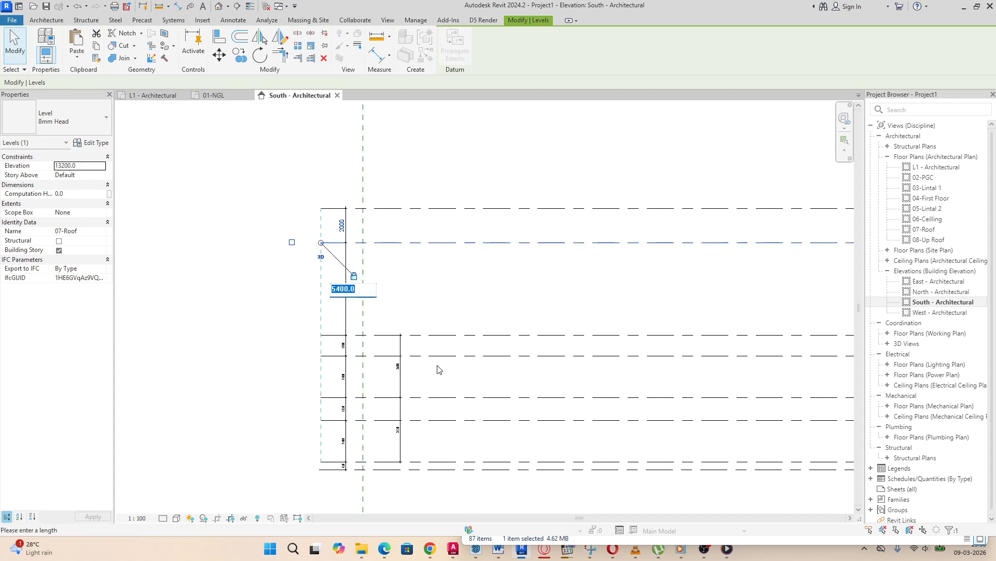
text(600)
key(Return)
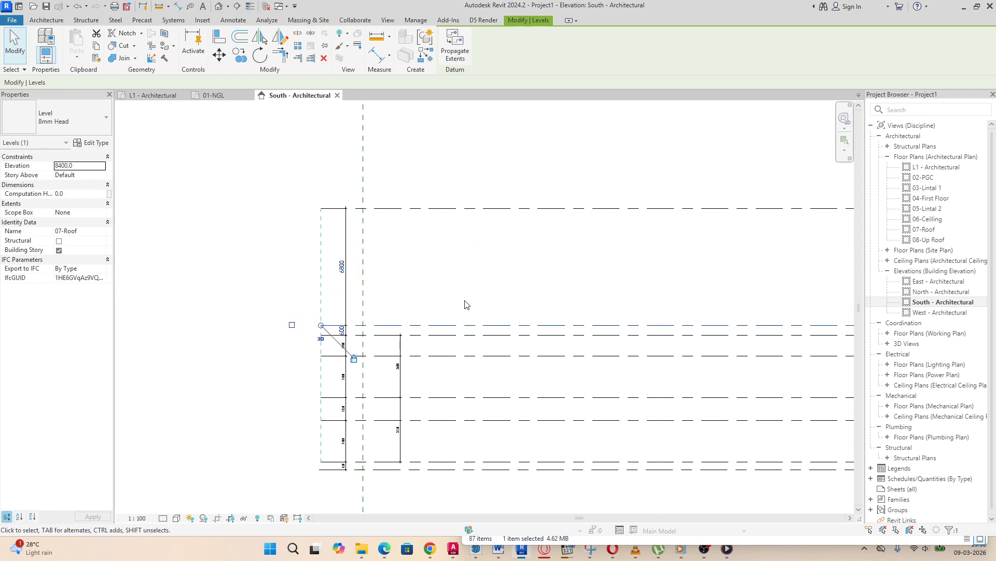
Step: Move level 08-Up Roof by setting its spacing above 07-Roof to 1200 mm
click(448, 208)
click(342, 267)
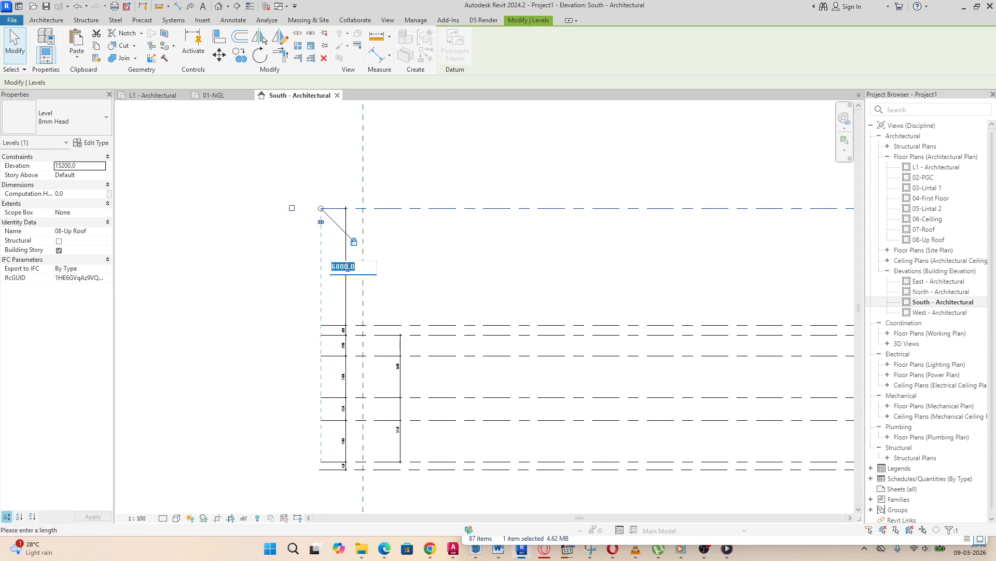
text(1200)
key(Return)
Step: Examine both dimension strings to check the spacing between all levels
scroll(285, 373, down, 3)
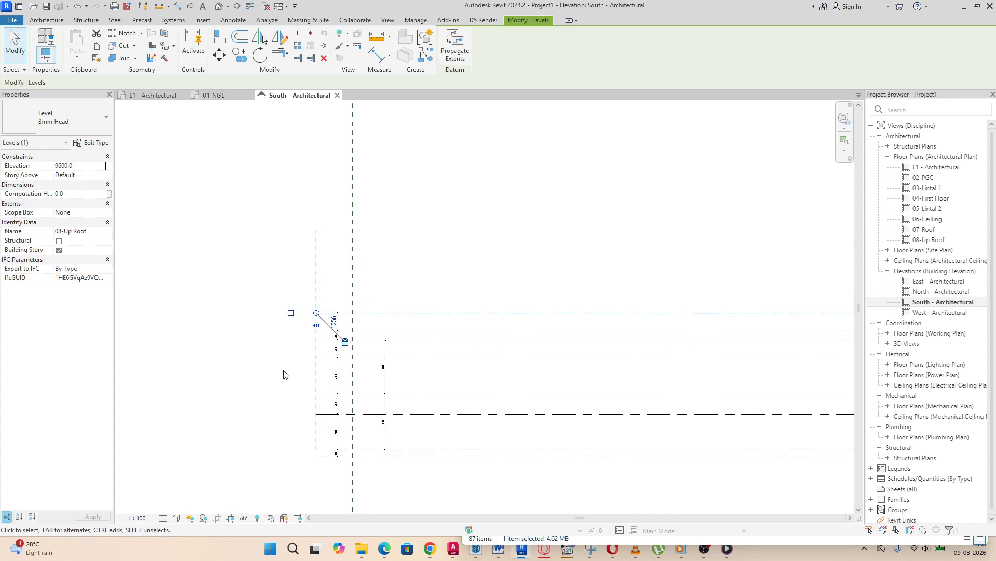
scroll(365, 372, up, 4)
scroll(353, 353, down, 2)
scroll(306, 397, up, 5)
scroll(316, 399, up, 2)
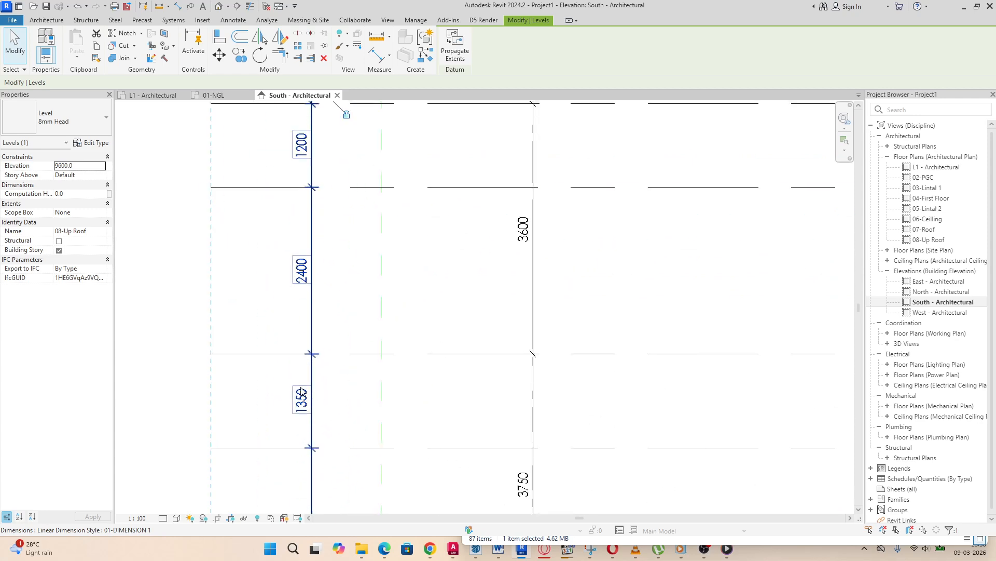
scroll(304, 389, up, 2)
scroll(309, 303, down, 2)
scroll(378, 298, down, 2)
scroll(378, 299, up, 5)
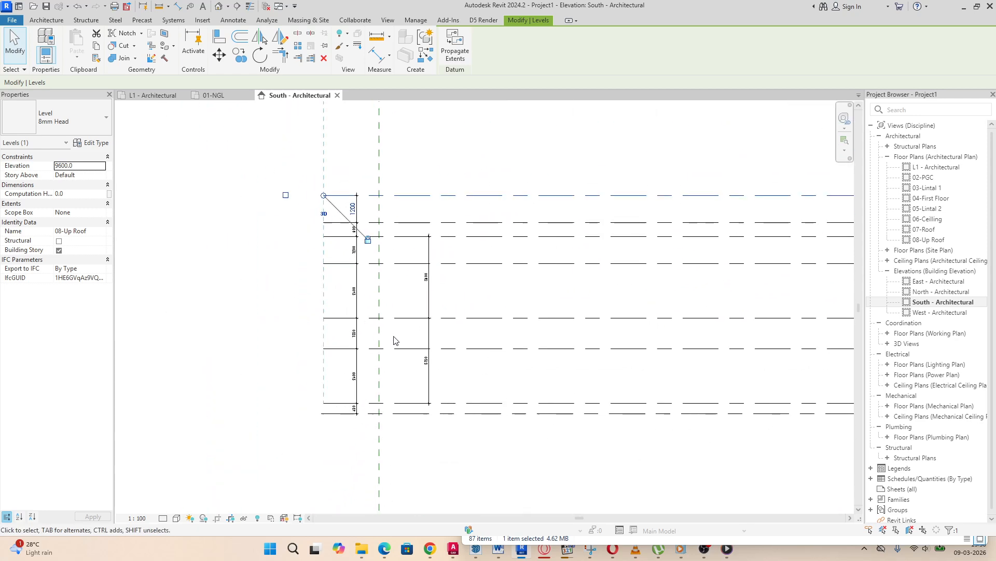
scroll(432, 349, down, 4)
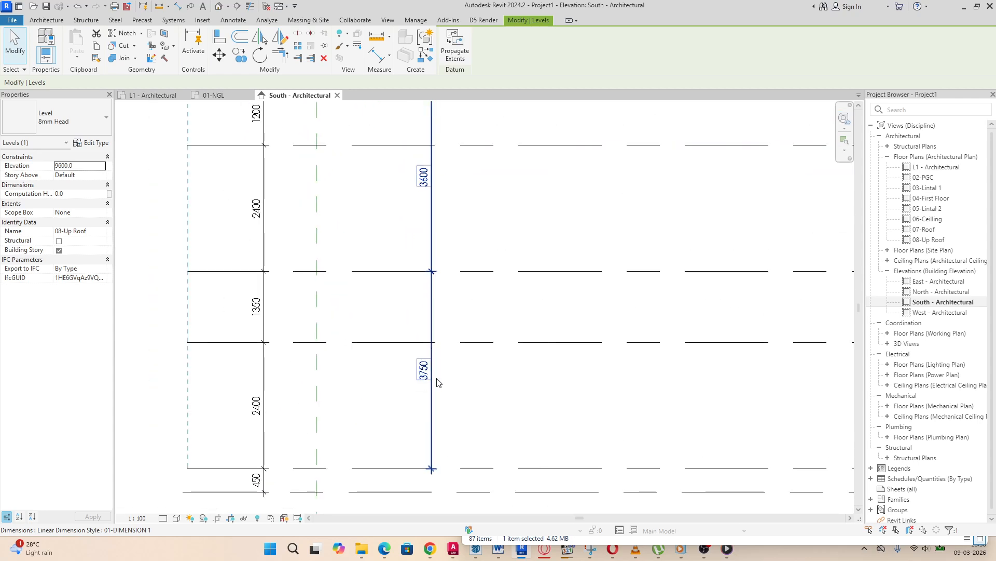
scroll(437, 400, down, 2)
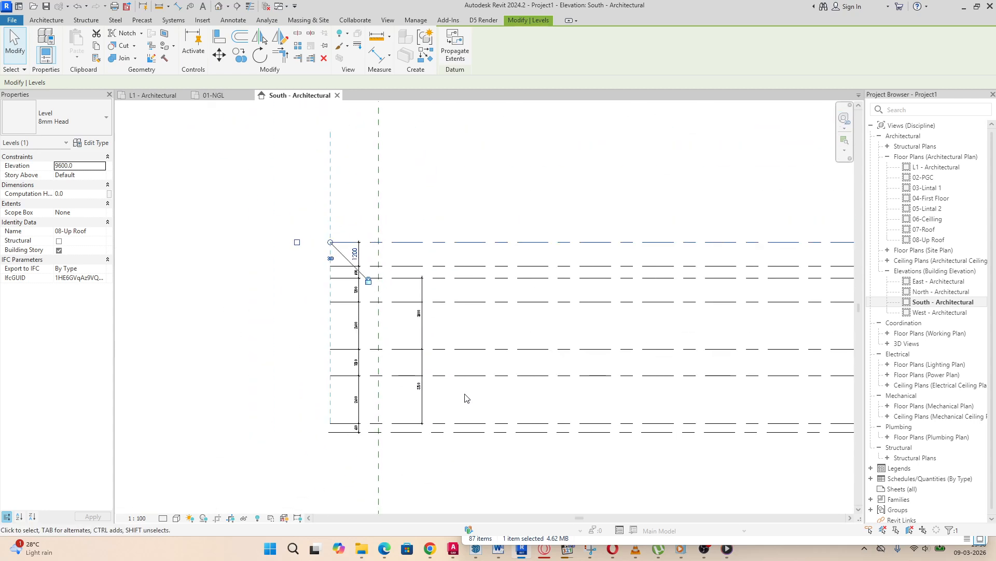
Step: Examine the names and elevations on the level heads and compare them with the dimension strings
middle_drag(470, 397, 334, 376)
scroll(334, 376, down, 2)
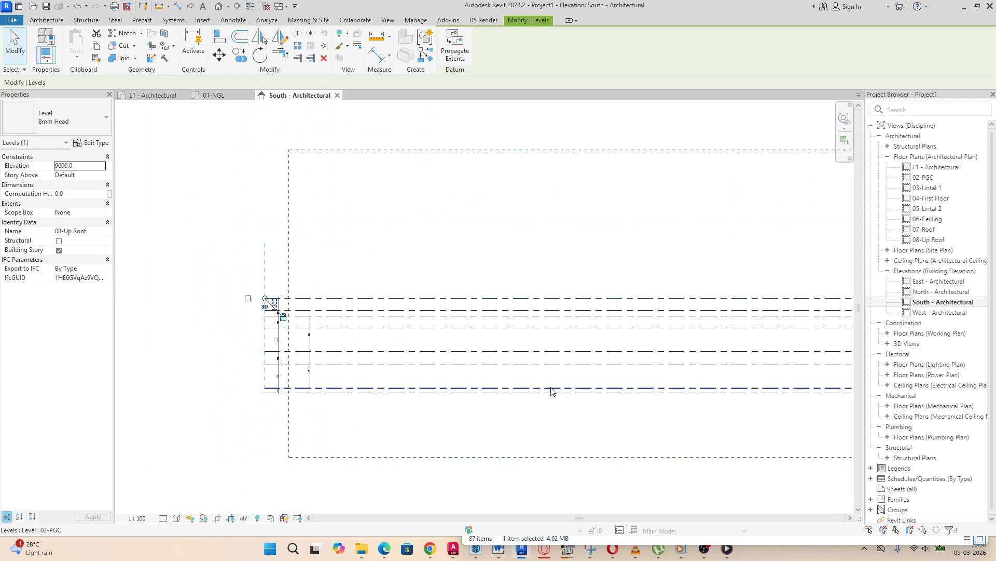
scroll(506, 385, down, 4)
scroll(741, 379, up, 5)
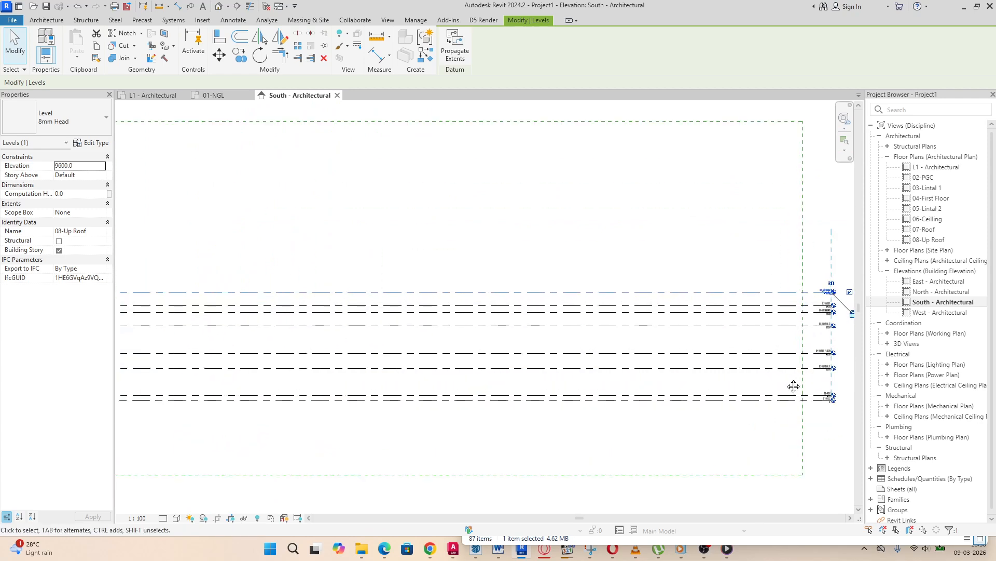
middle_drag(794, 387, 540, 380)
scroll(589, 322, up, 4)
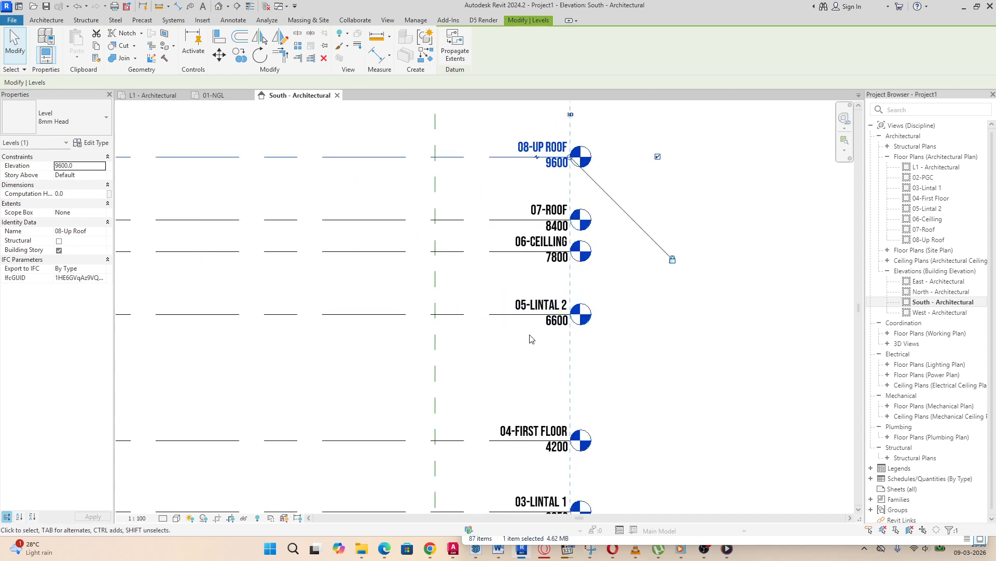
scroll(531, 347, down, 3)
scroll(526, 434, up, 3)
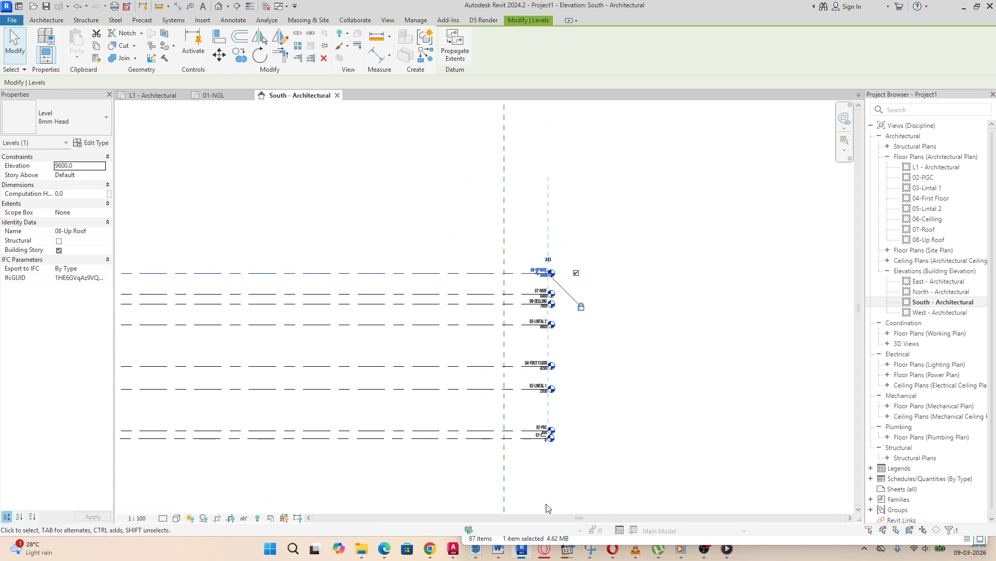
scroll(526, 433, up, 3)
scroll(510, 379, down, 5)
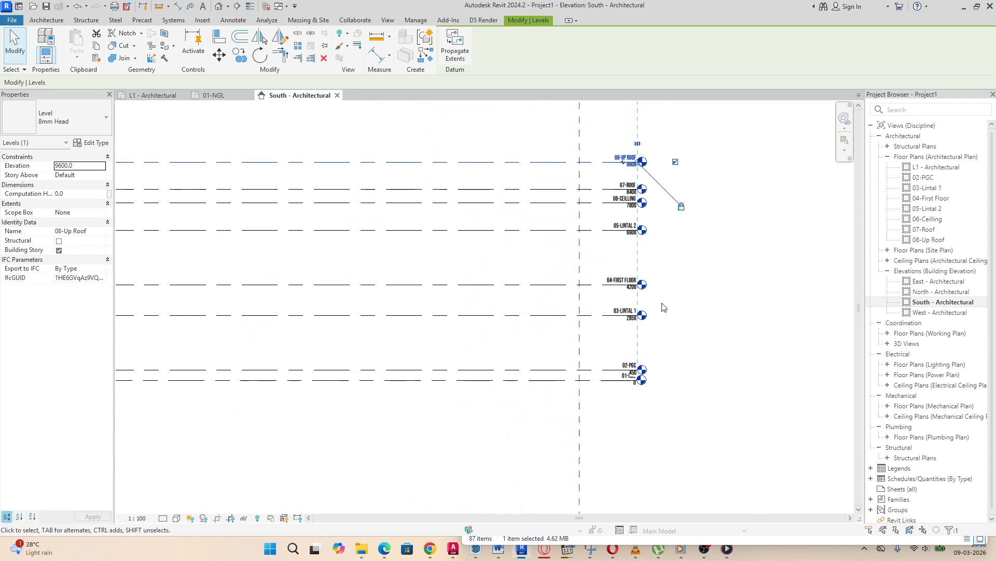
scroll(582, 358, down, 5)
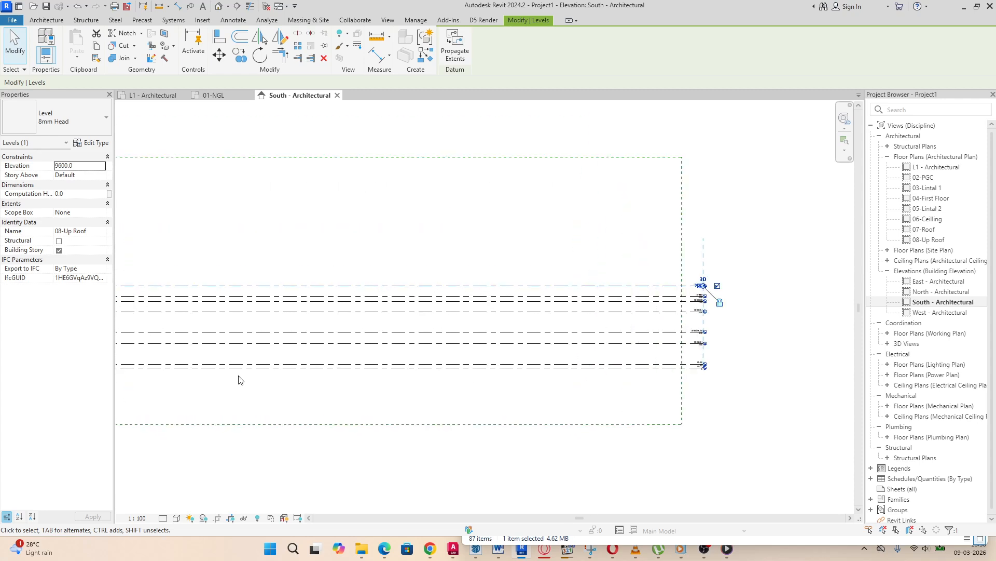
scroll(241, 368, up, 5)
scroll(242, 367, down, 5)
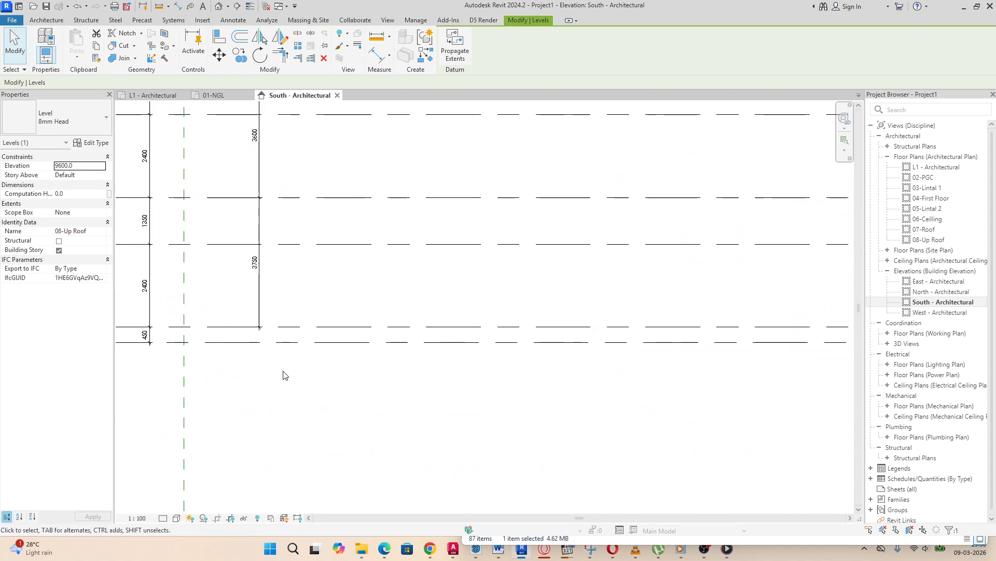
scroll(274, 396, down, 1)
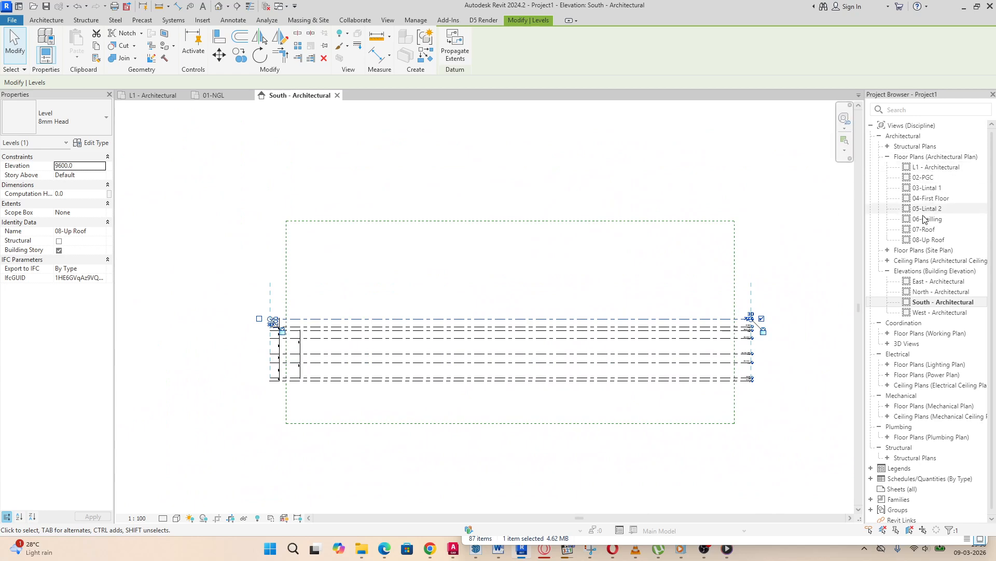
Step: Rename the architectural floor plan L1 - Architectural as 01-NGL
click(933, 168)
right_click(933, 171)
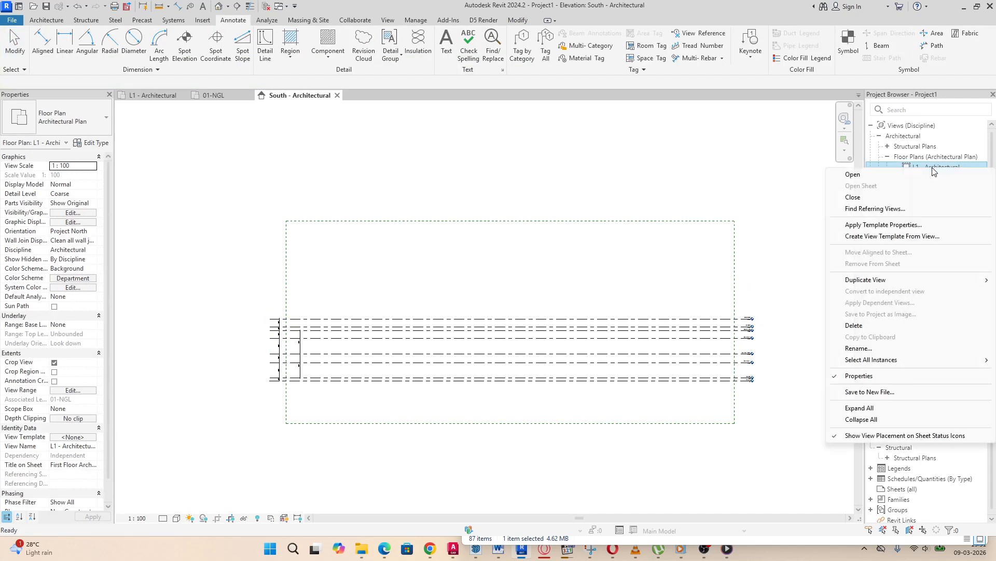
click(935, 166)
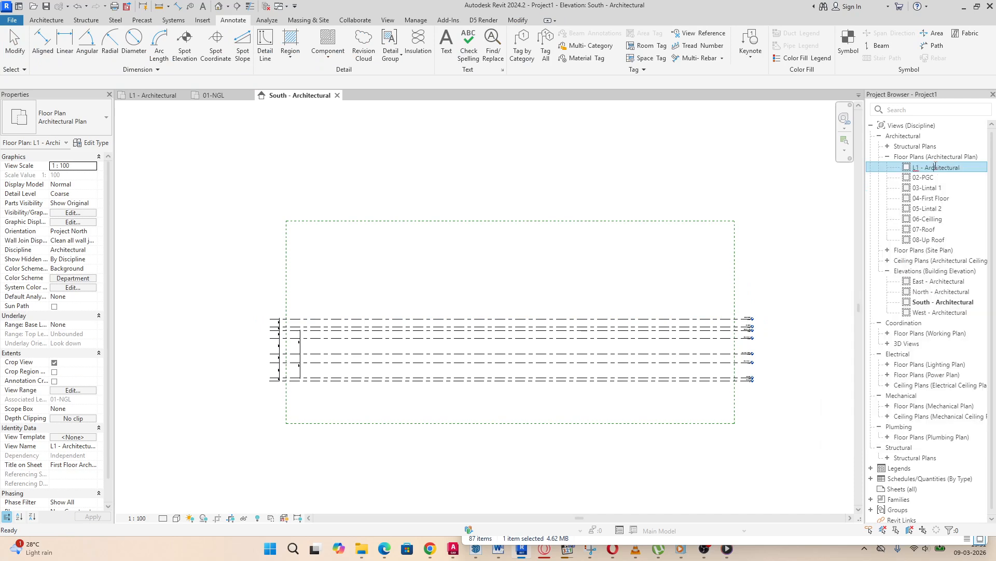
click(937, 167)
text(01-NGL)
key(Return)
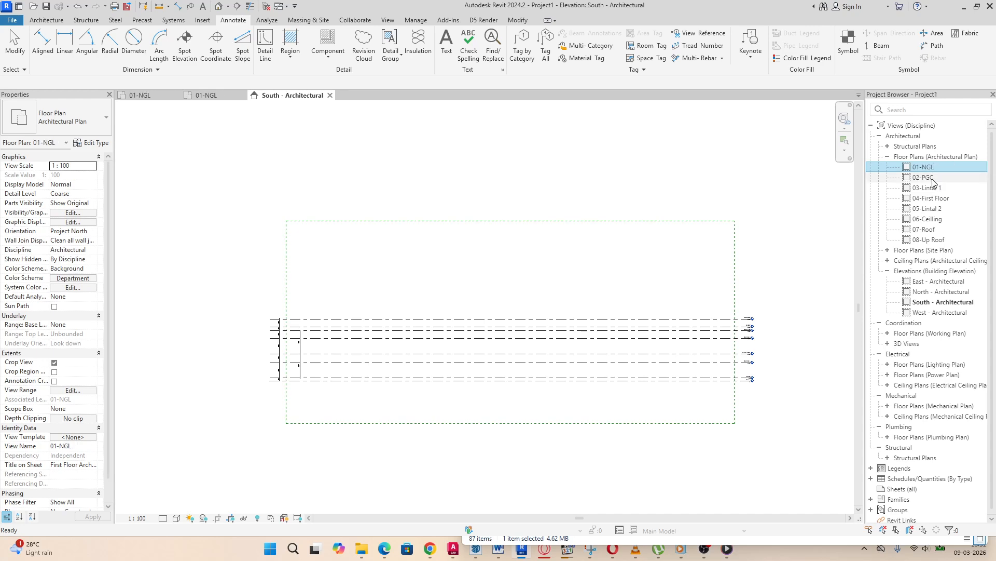
Step: Rename level 02-PGC and its corresponding views as 02-DGC
scroll(768, 381, up, 5)
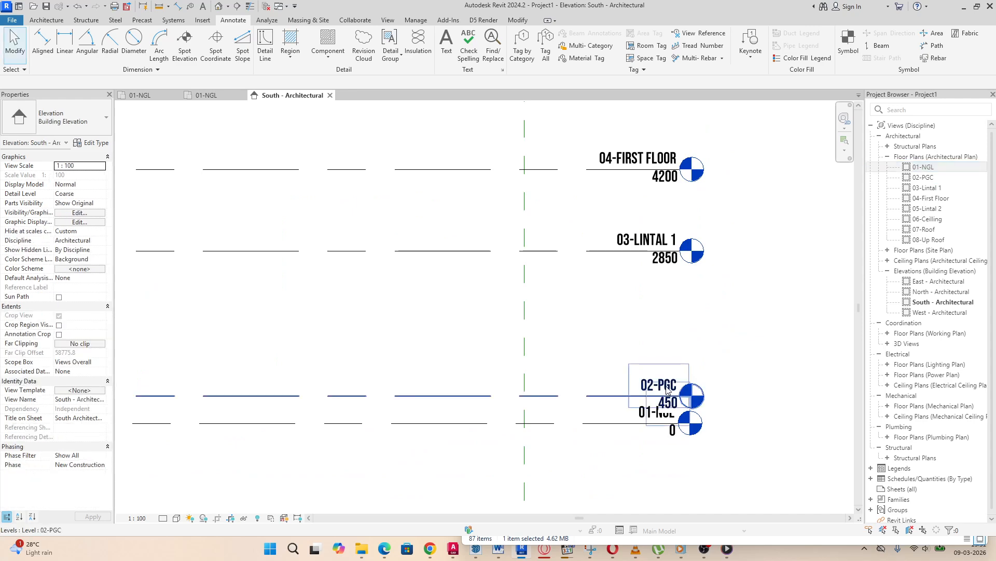
double_click(667, 386)
click(647, 390)
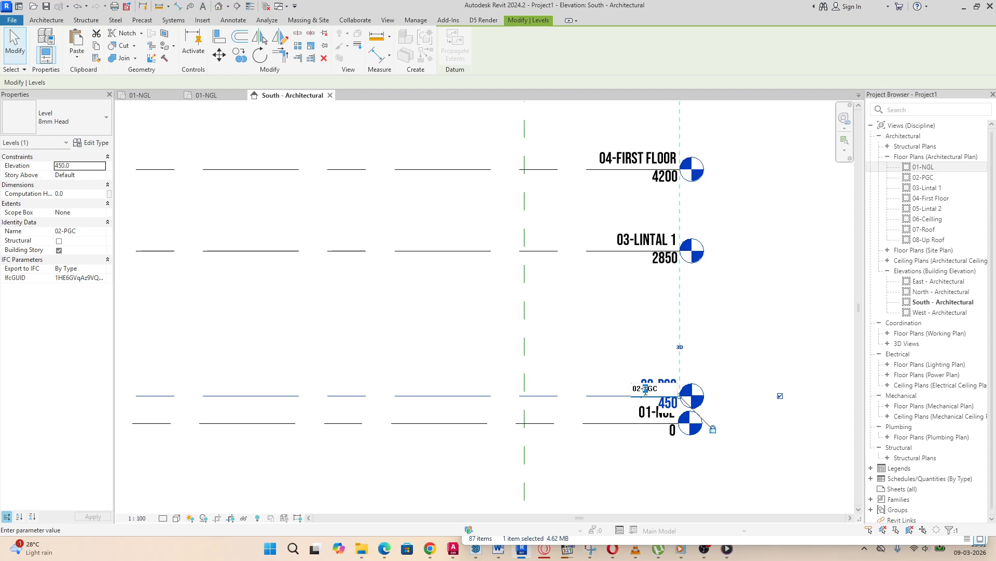
key(Return)
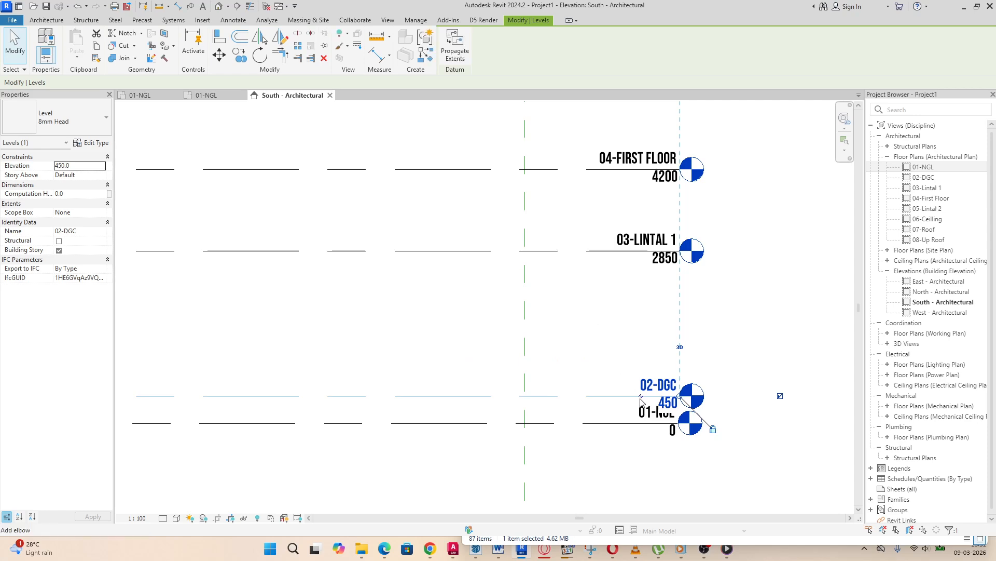
Step: Rename the level at elevation 450 as 02-GPL and rename its corresponding views to match
click(667, 387)
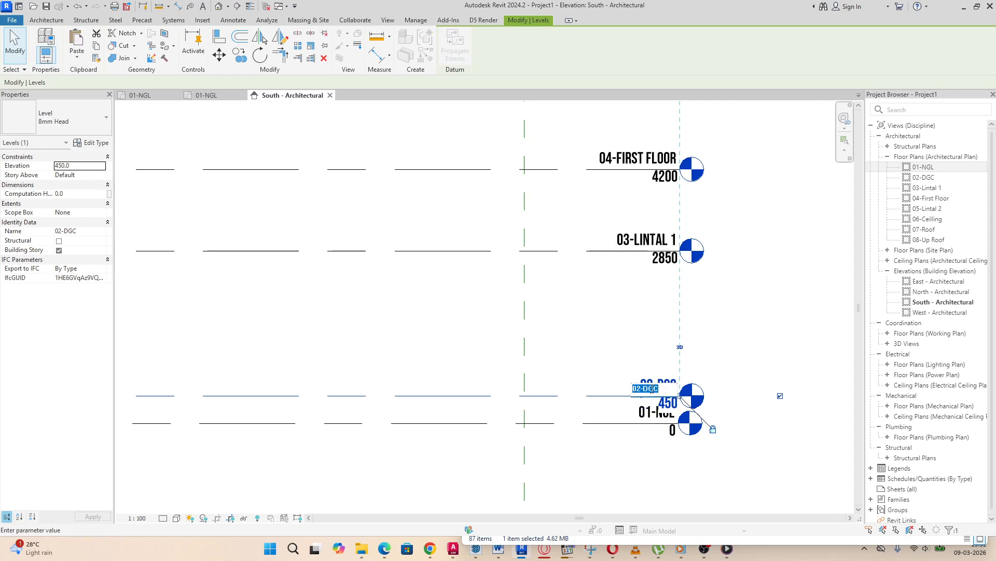
click(663, 388)
click(736, 382)
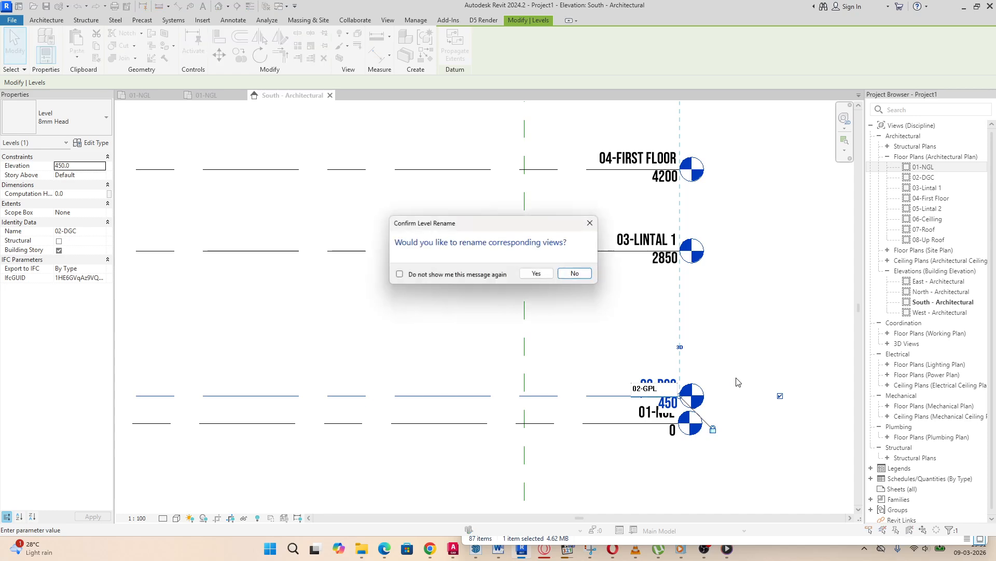
click(535, 272)
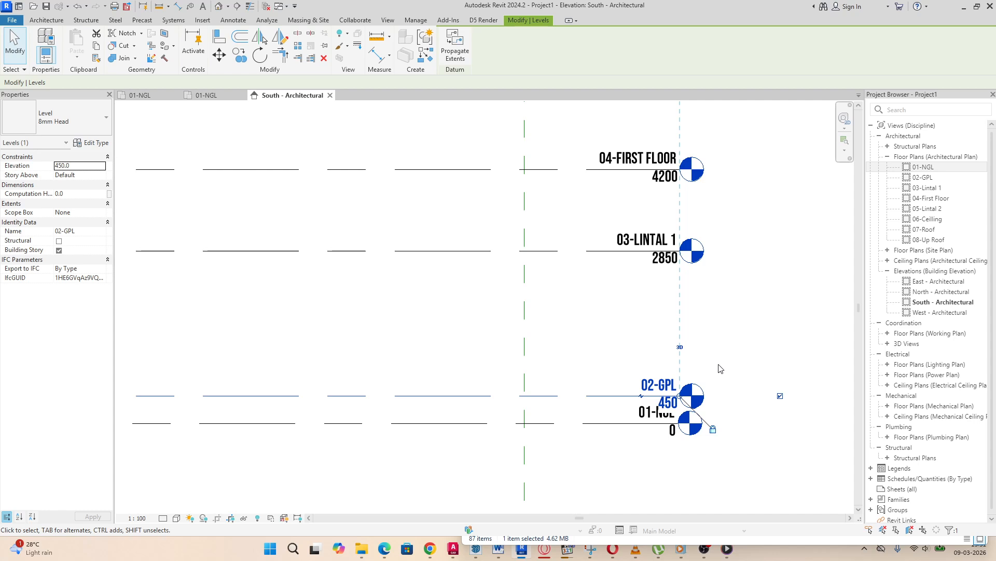
scroll(710, 387, down, 2)
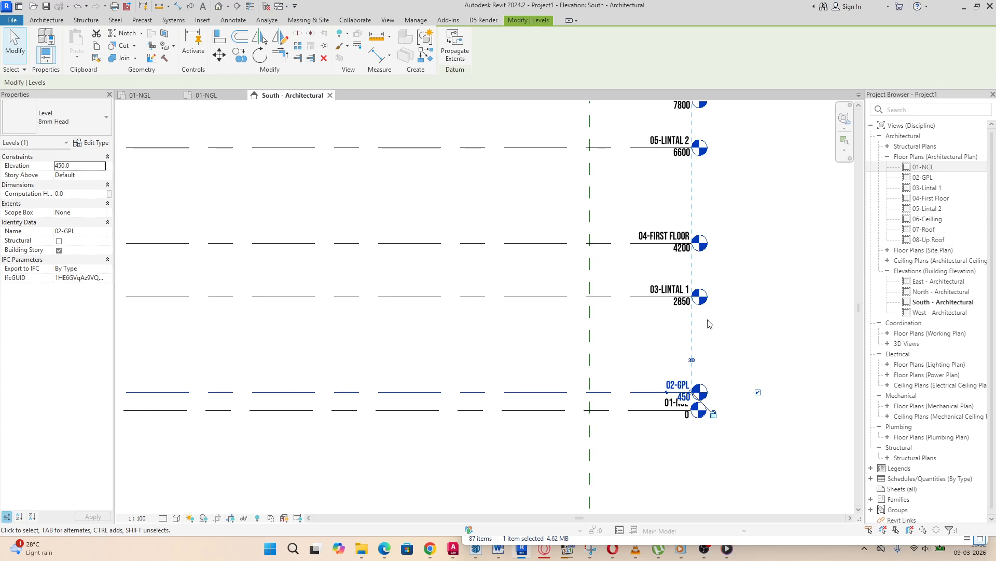
Step: Review the level names and elevations in the South elevation, from 01-NGL up to 08-Up Roof
scroll(680, 301, down, 3)
scroll(685, 194, up, 5)
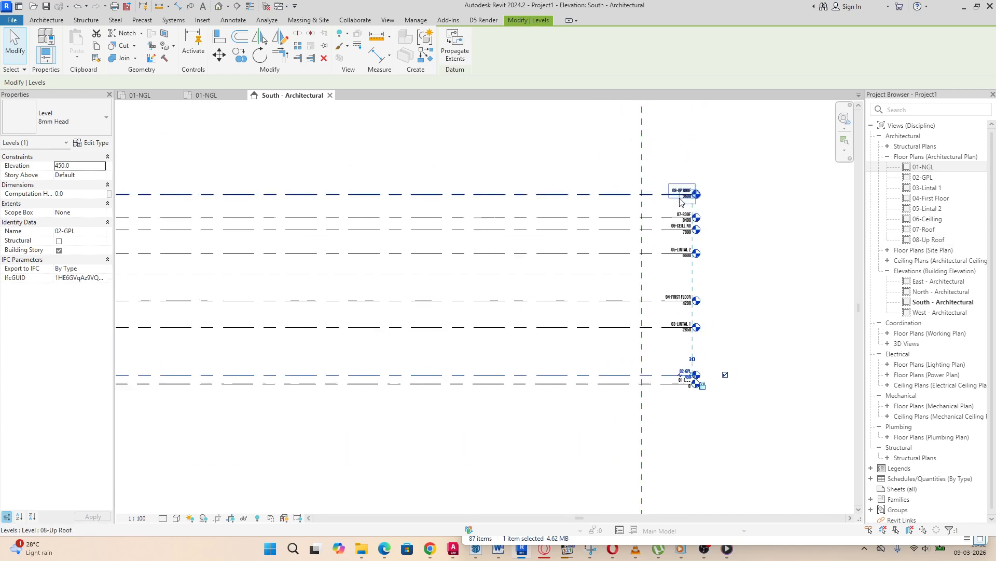
scroll(711, 190, up, 3)
scroll(669, 231, down, 2)
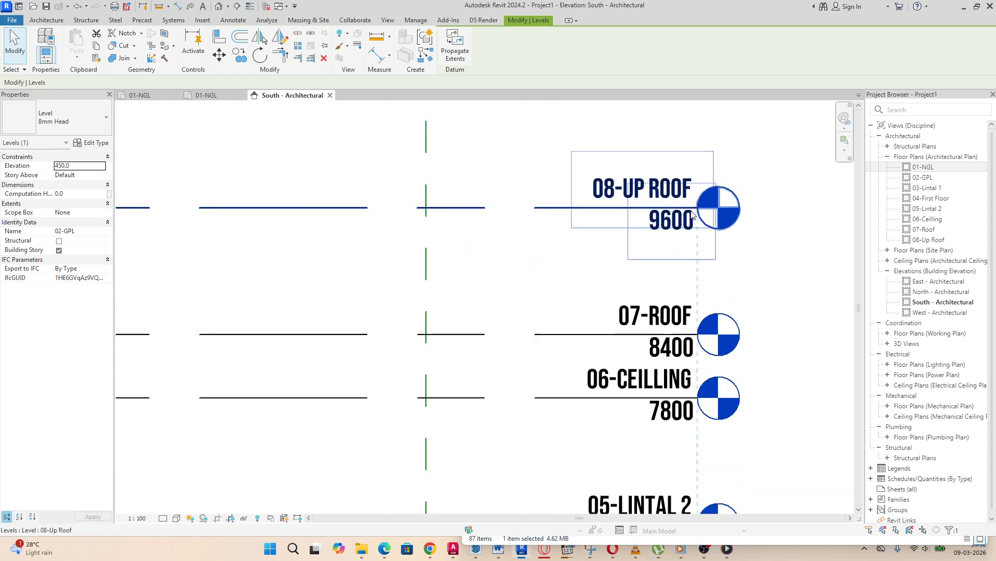
scroll(669, 230, up, 5)
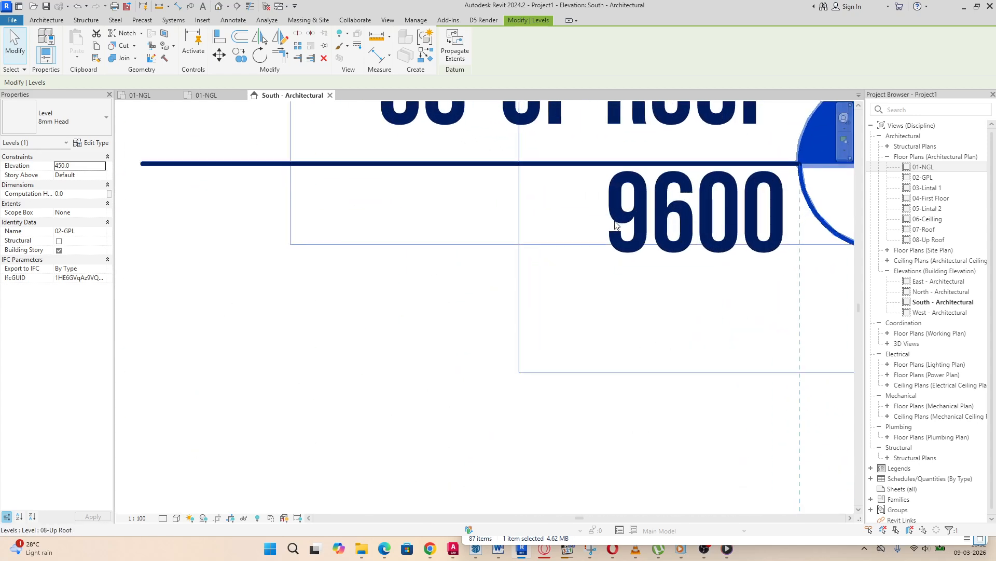
scroll(659, 225, down, 1)
scroll(658, 225, down, 8)
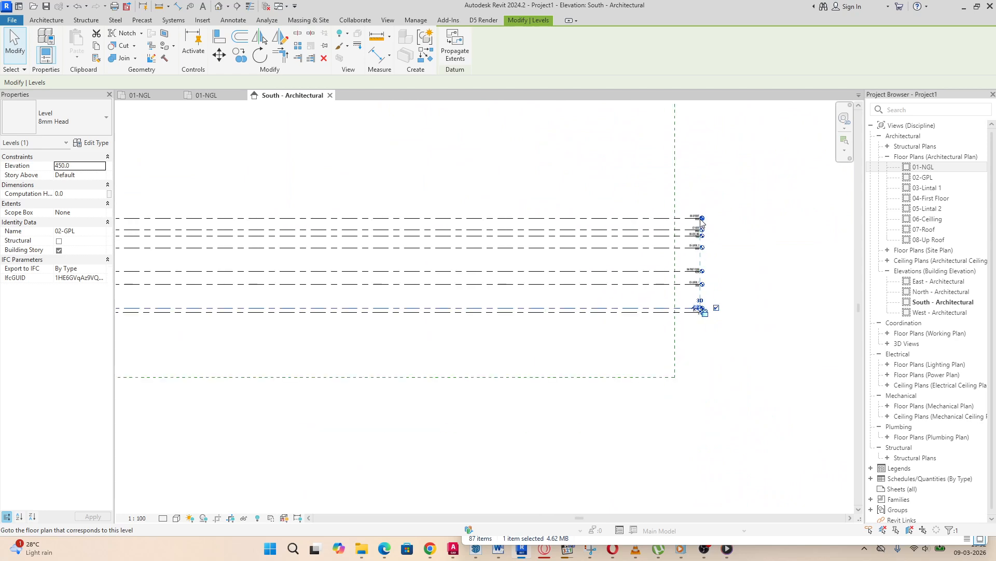
scroll(401, 289, up, 3)
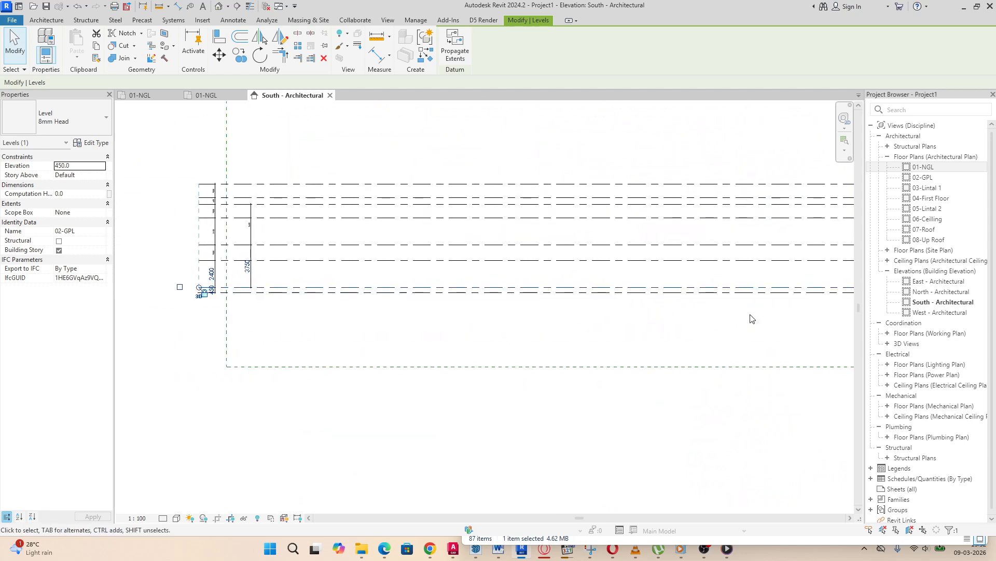
scroll(392, 314, down, 1)
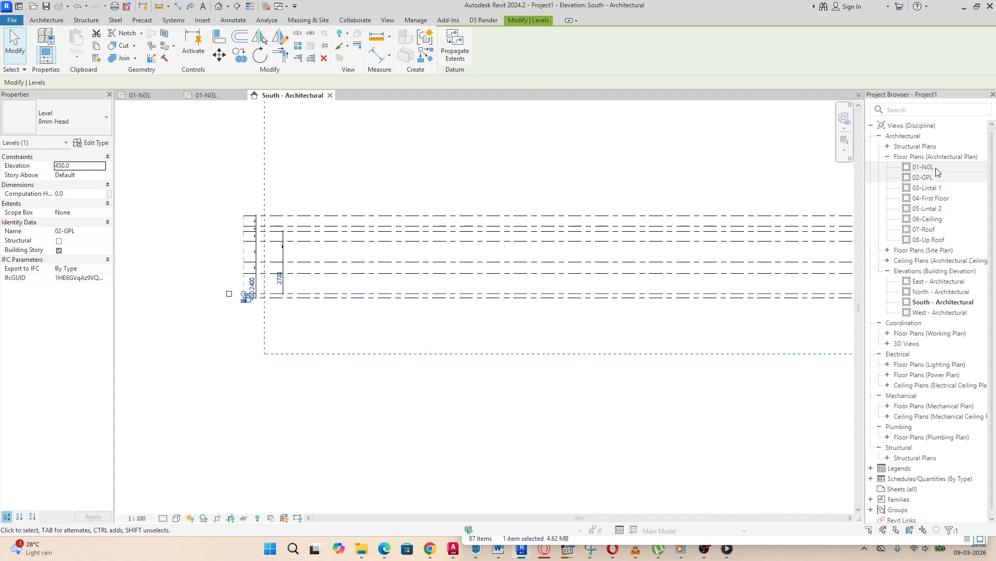
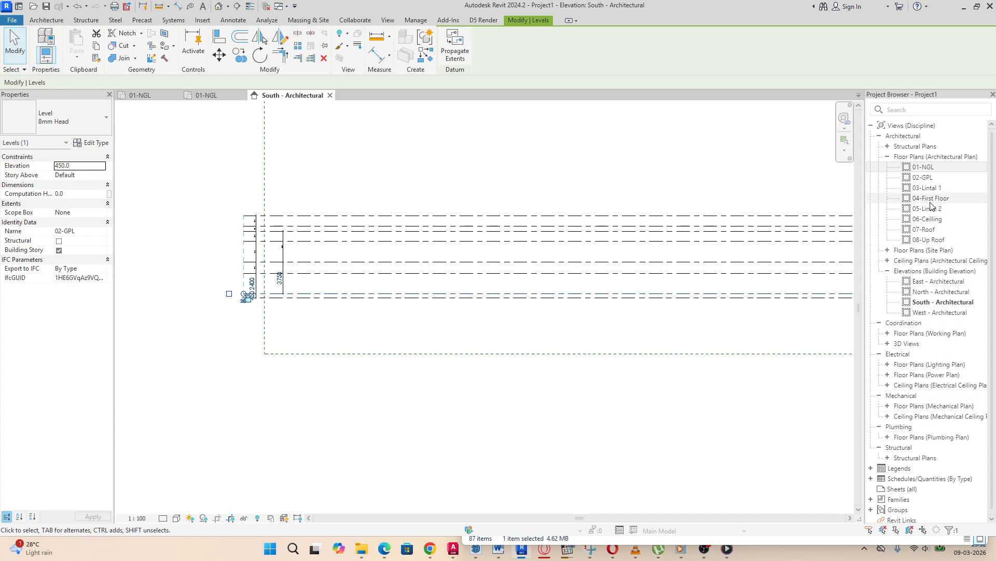
Step: Open the architectural floor plan view 01-NGL
double_click(924, 168)
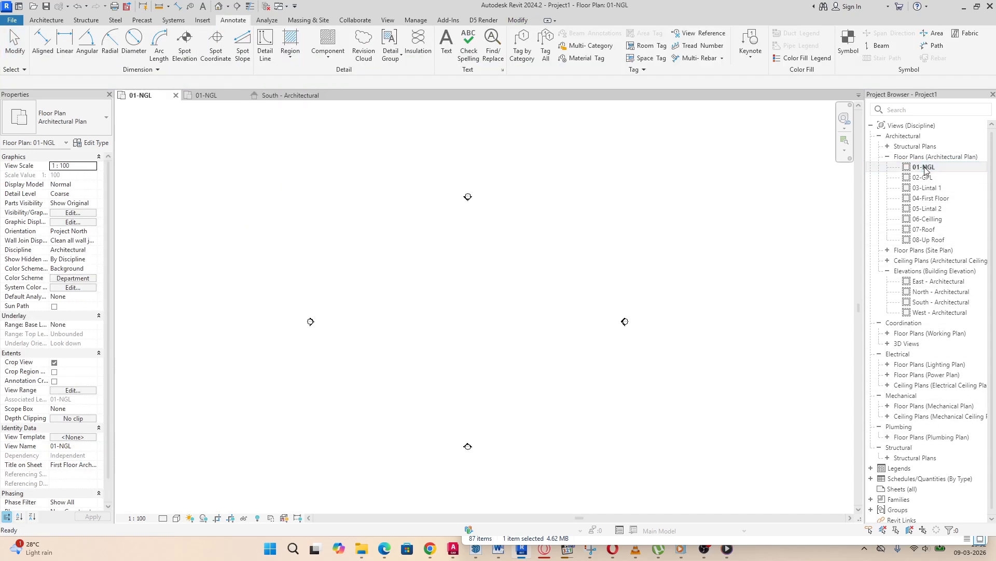
scroll(416, 317, up, 1)
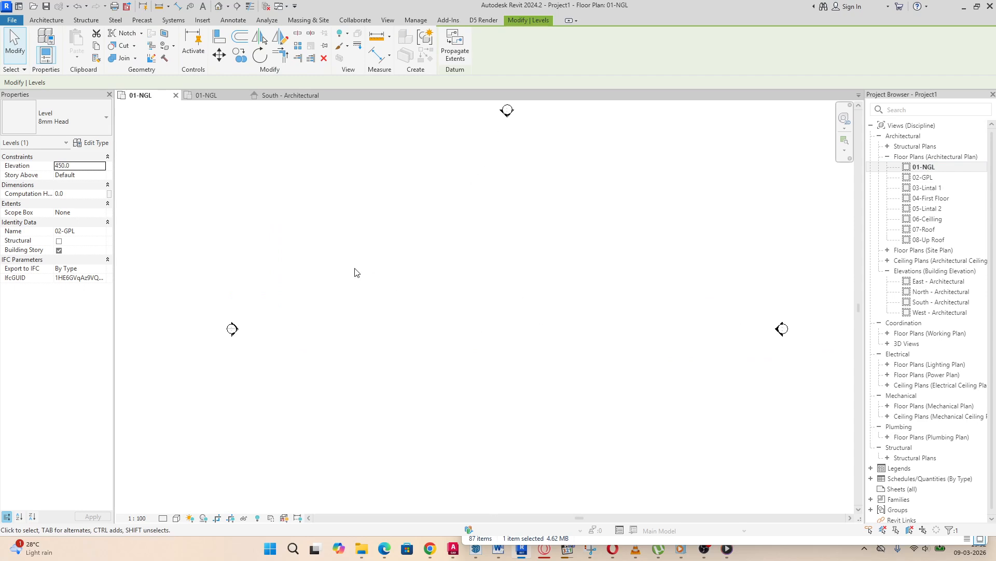
scroll(354, 271, down, 2)
scroll(454, 280, up, 1)
scroll(415, 285, down, 1)
scroll(491, 278, up, 1)
scroll(364, 356, down, 1)
scroll(431, 273, up, 1)
scroll(369, 301, down, 1)
key(ctrl+p)
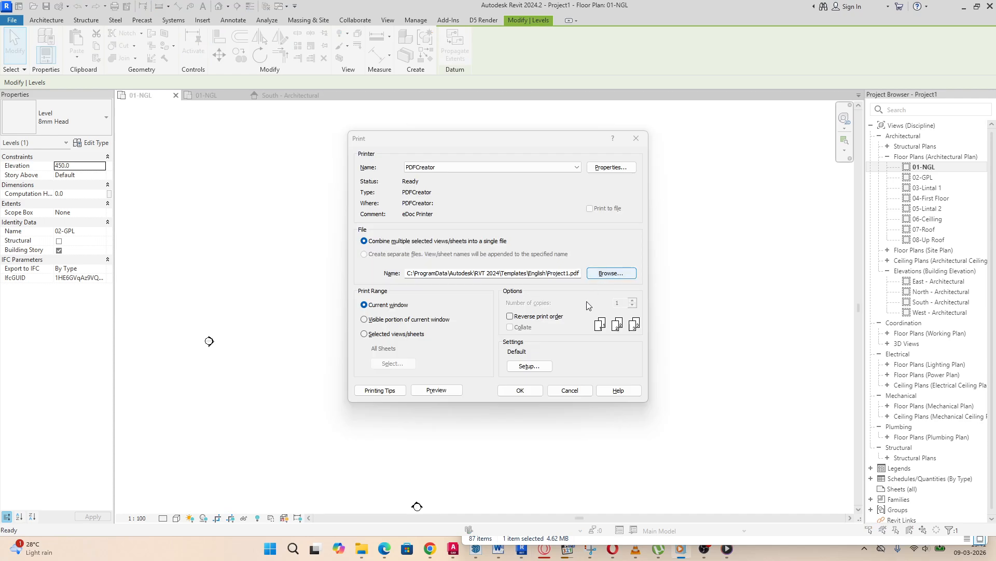
click(637, 139)
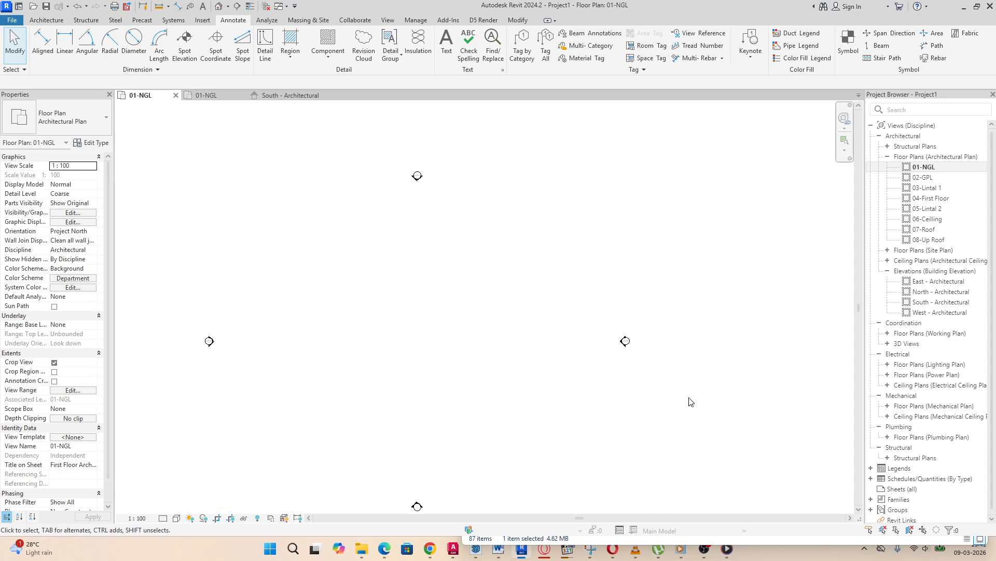
click(705, 556)
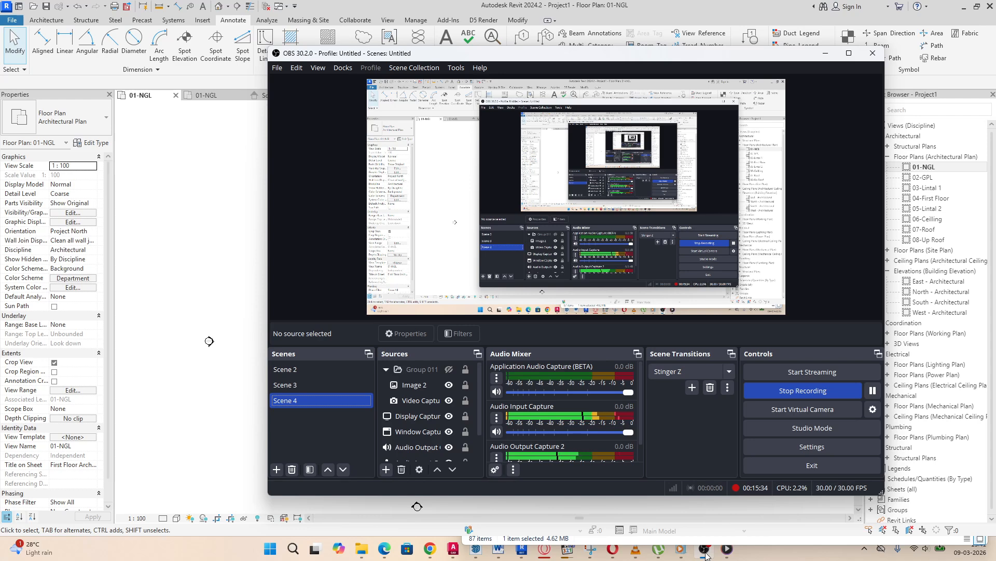
click(824, 54)
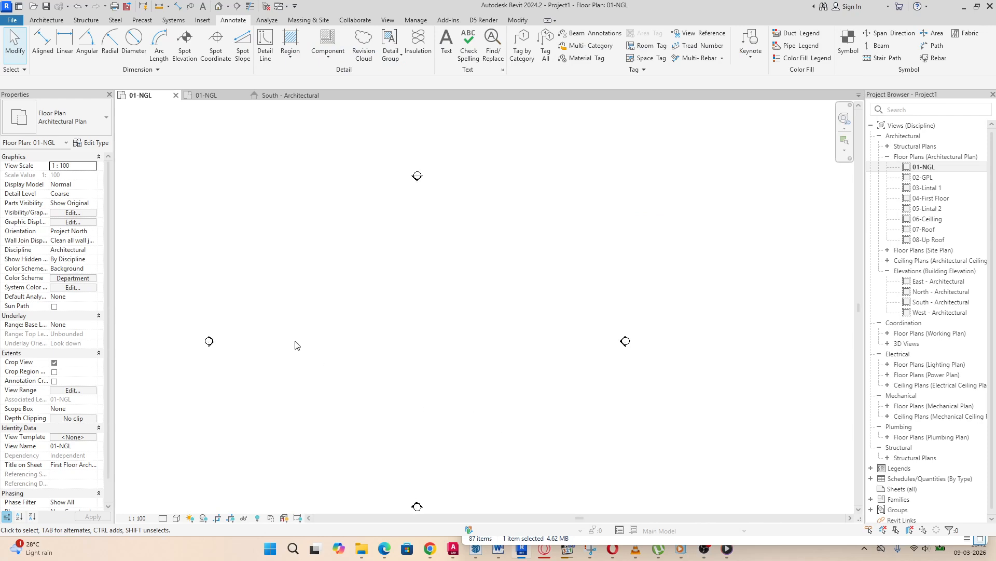
Step: Draw a closed rectangle of thin detail lines about 3400 mm high between the elevation markers of the 01-NGL plan
scroll(522, 307, down, 2)
scroll(386, 313, up, 2)
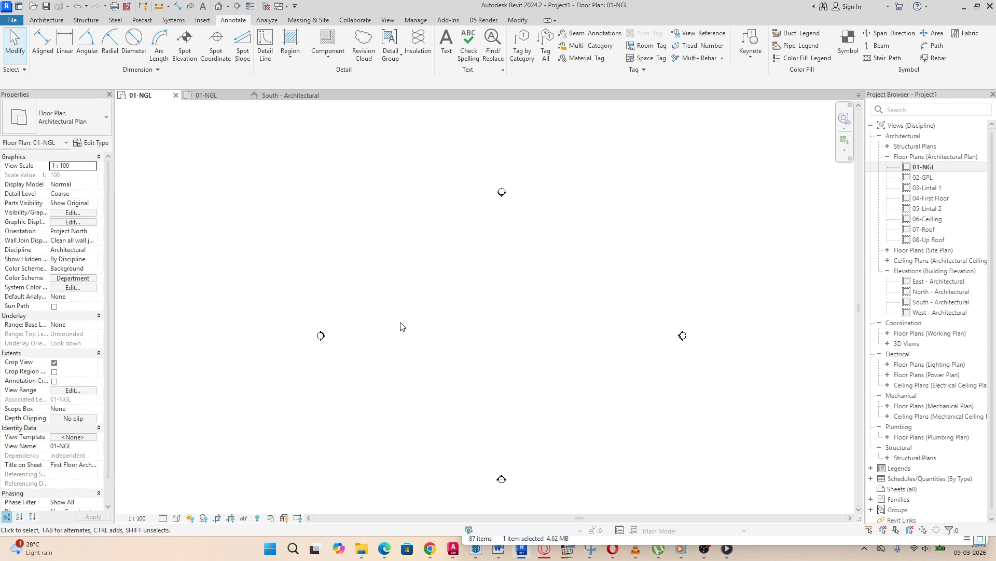
click(263, 42)
scroll(490, 364, up, 2)
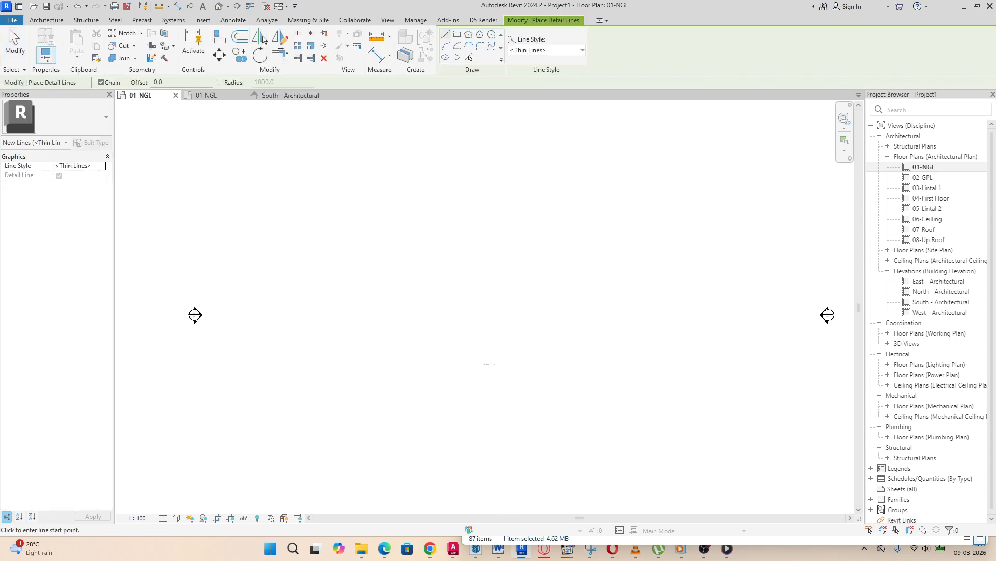
scroll(490, 363, down, 2)
scroll(465, 351, up, 3)
scroll(514, 287, down, 1)
scroll(499, 302, up, 2)
click(375, 327)
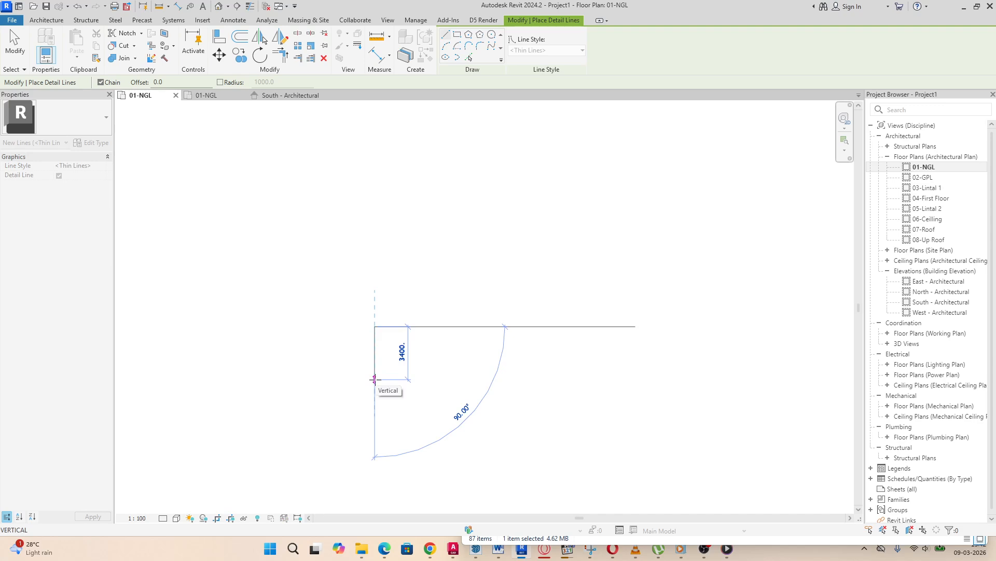
click(374, 380)
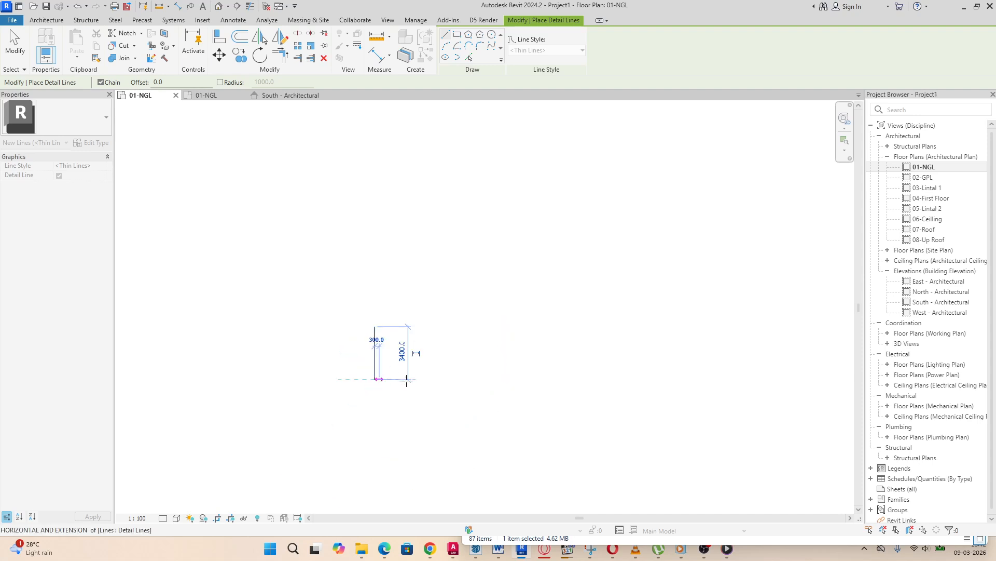
click(418, 380)
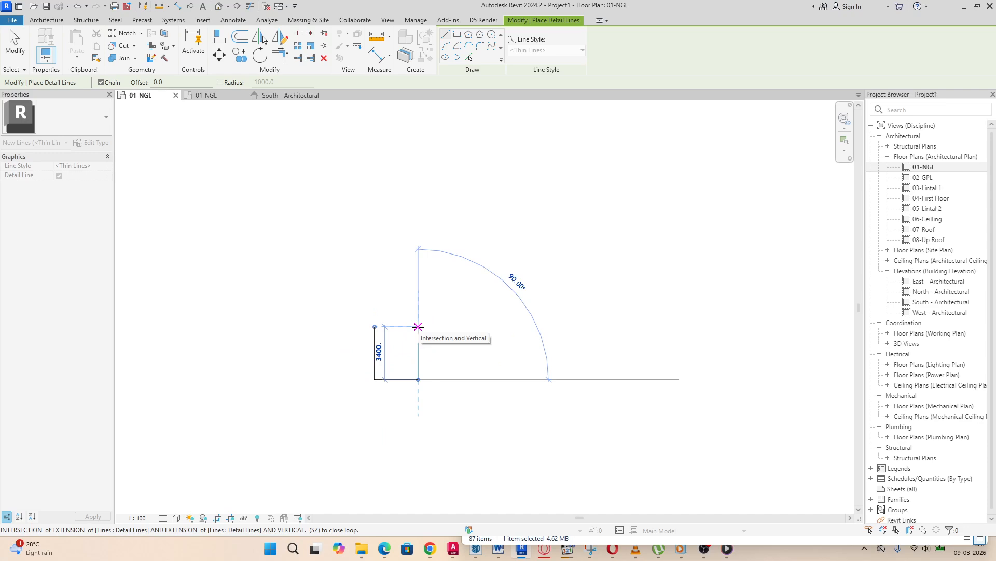
click(419, 327)
click(375, 326)
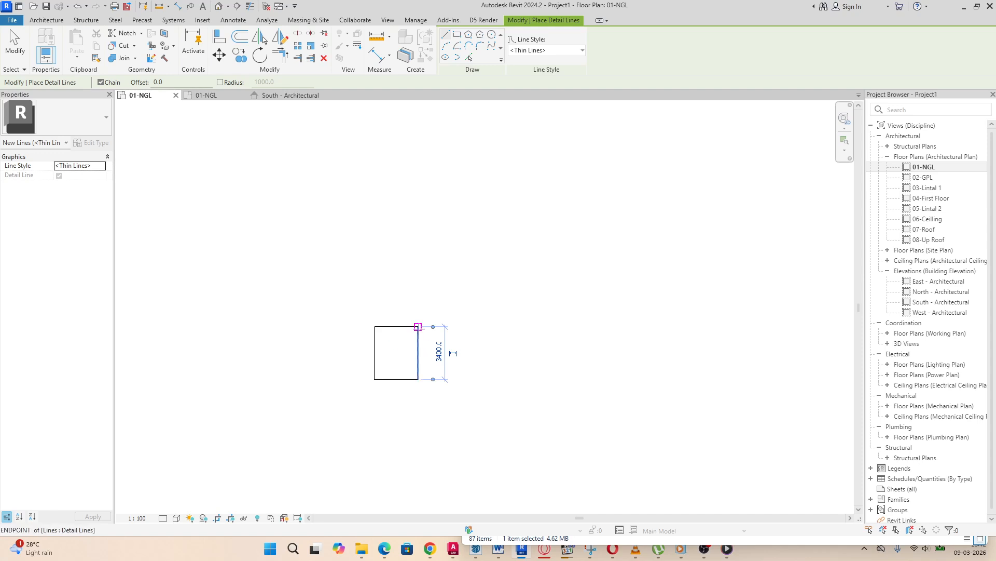
Step: Add a smaller detail-line rectangle about 1700 by 1800 mm against the first rectangle's upper right side, with their top edges aligned
click(418, 327)
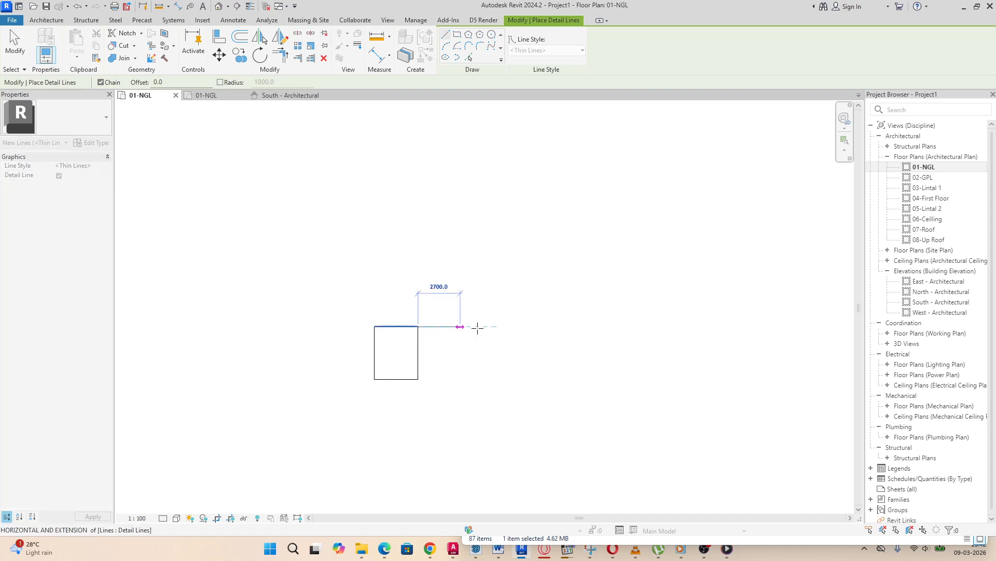
click(445, 327)
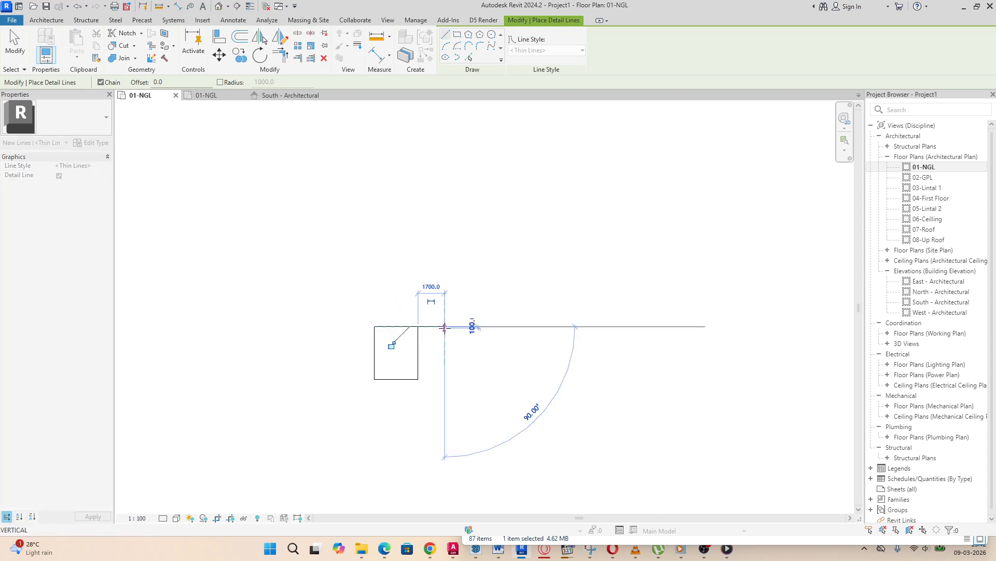
click(445, 354)
click(418, 354)
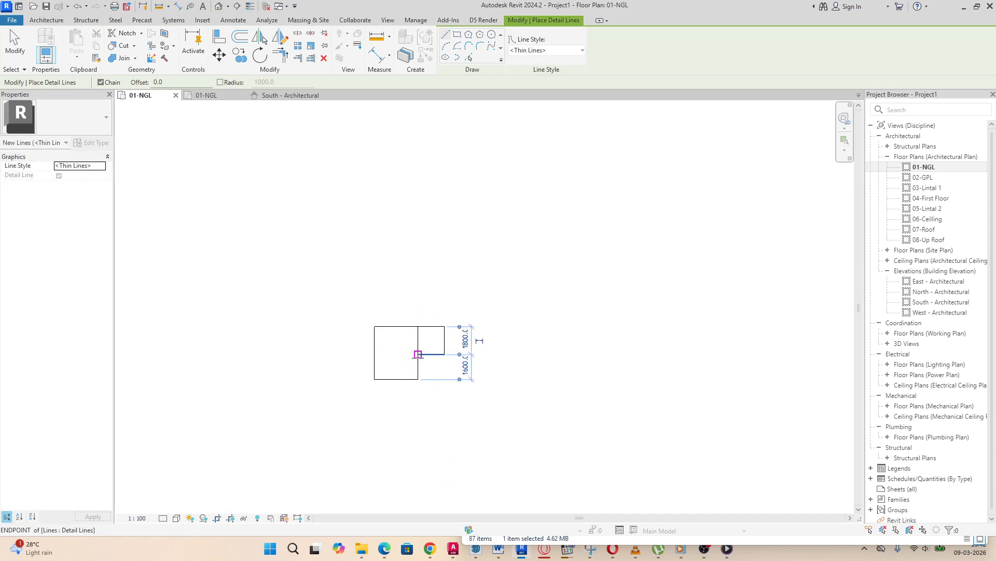
key(Escape)
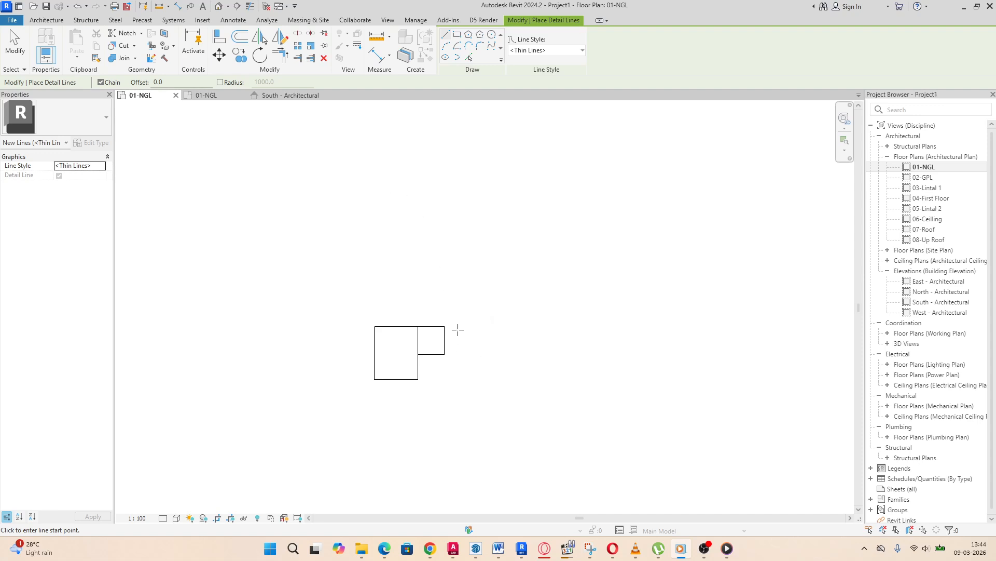
Step: Draw a detail-line rectangle about 2300 by 1600 mm diagonally below the small rectangle, its base aligned with the large rectangle's base
scroll(445, 356, up, 2)
scroll(525, 345, down, 2)
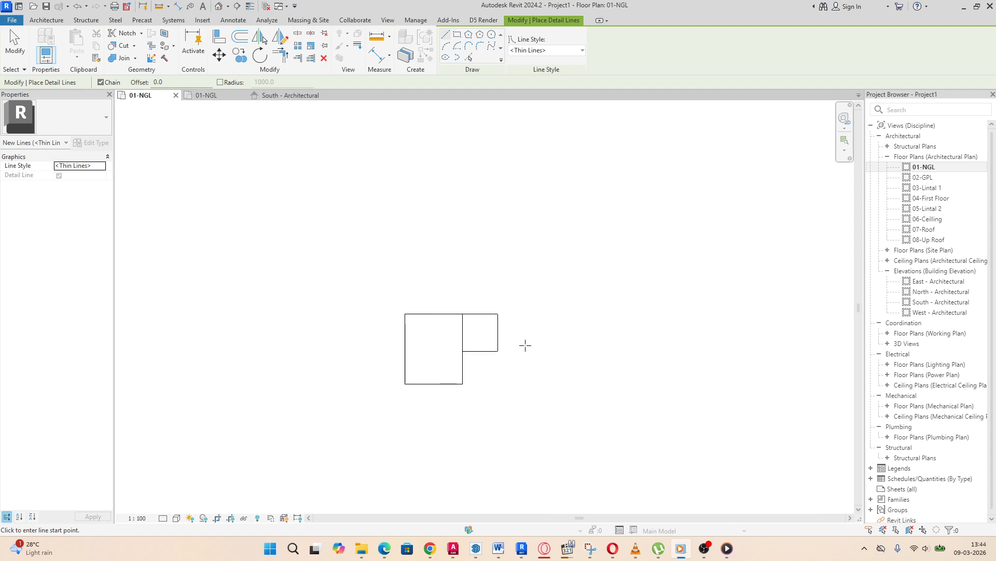
scroll(498, 349, up, 2)
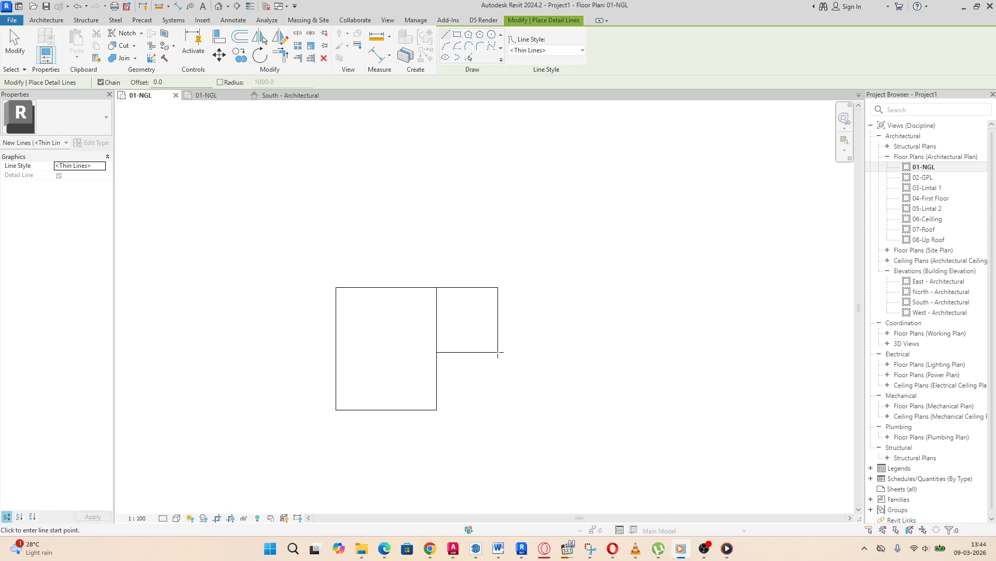
click(498, 410)
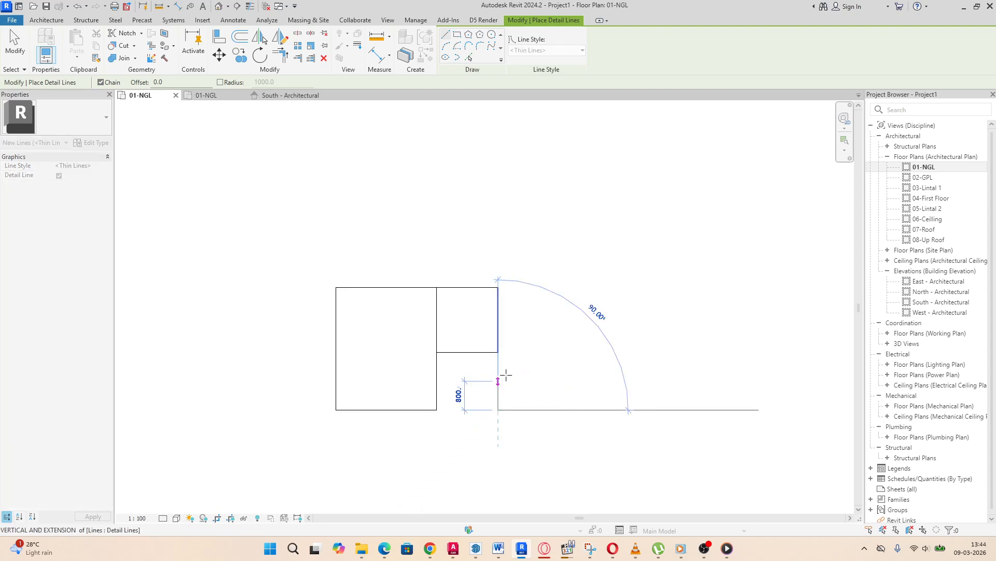
click(498, 353)
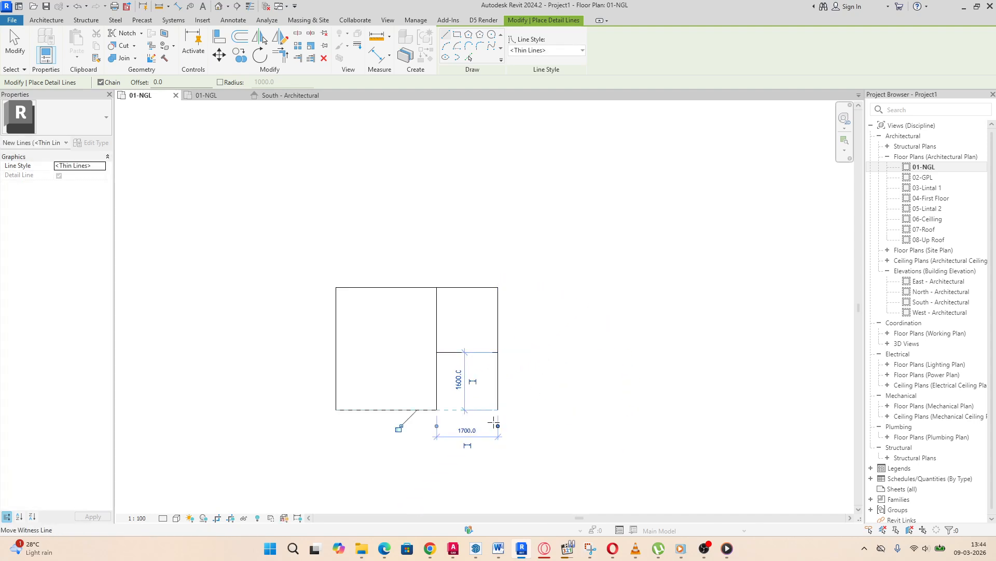
click(498, 410)
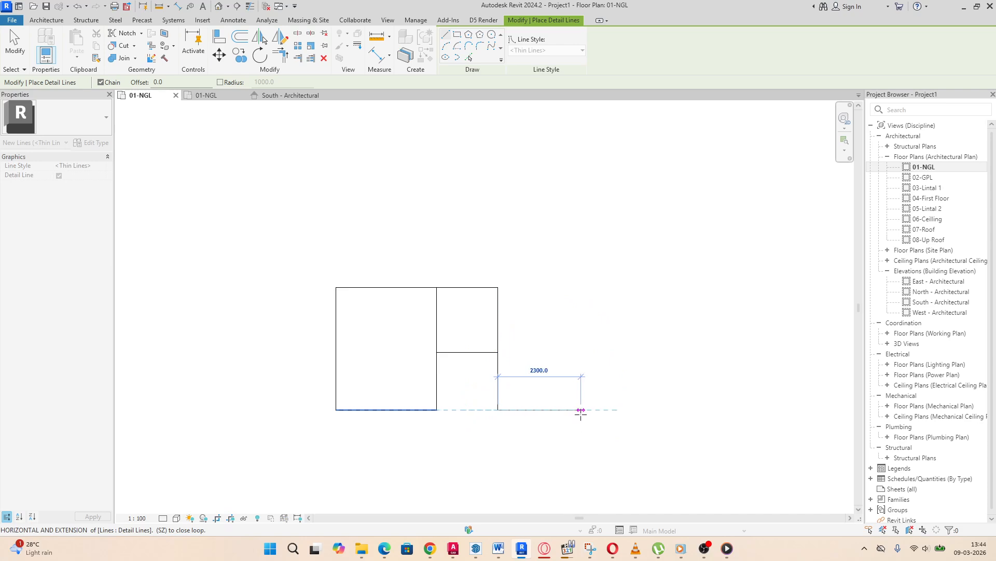
click(580, 411)
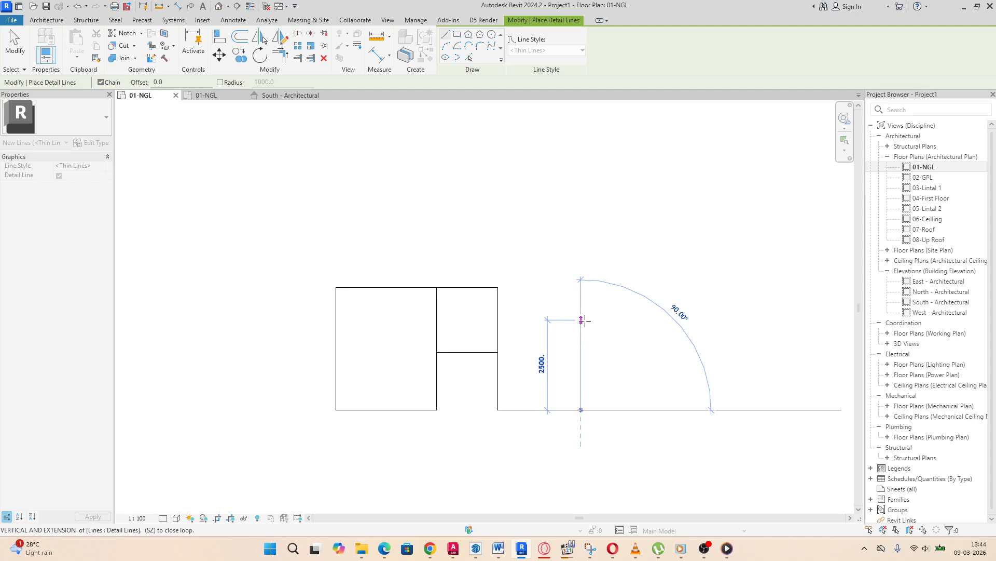
click(581, 352)
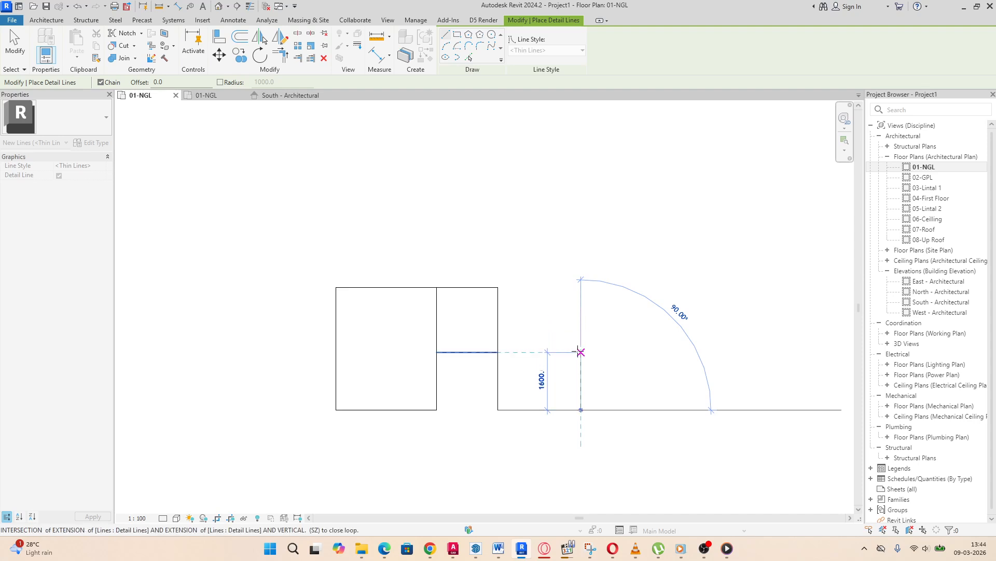
click(498, 352)
Step: Draw a 900 mm high detail-line strip above the lower-right rectangle, extending slightly past its right side and ending at the small rectangle
click(593, 355)
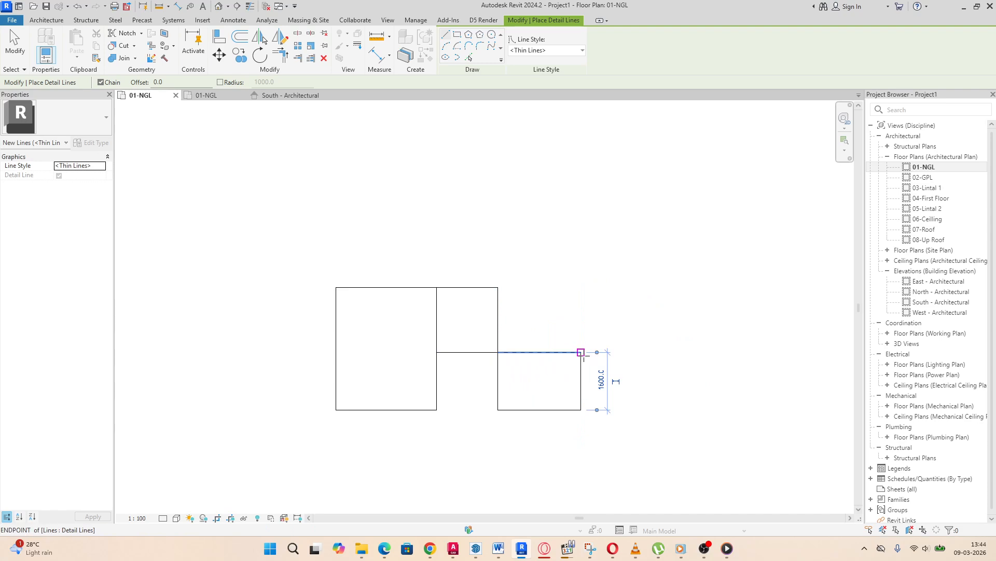
click(603, 353)
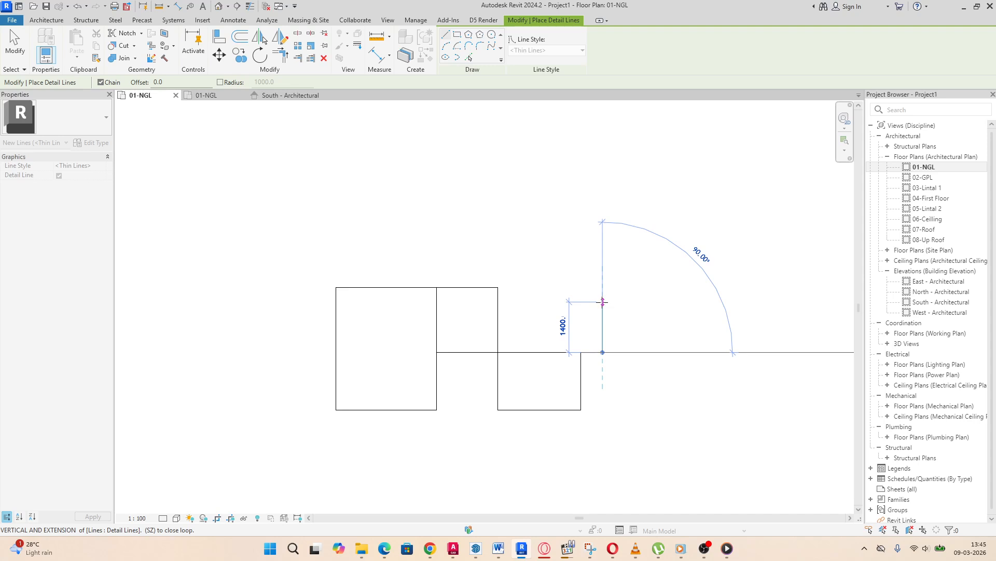
click(602, 320)
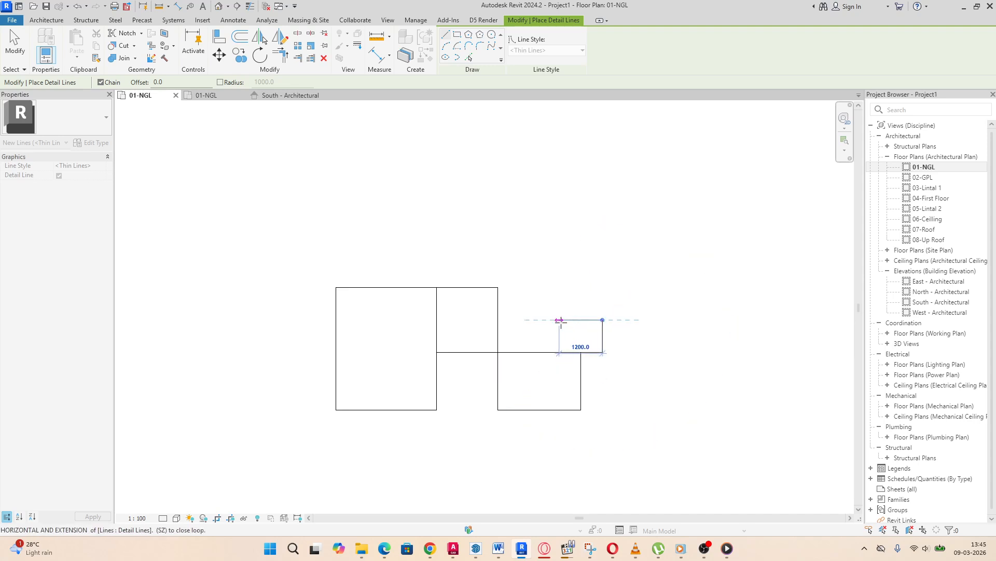
click(498, 320)
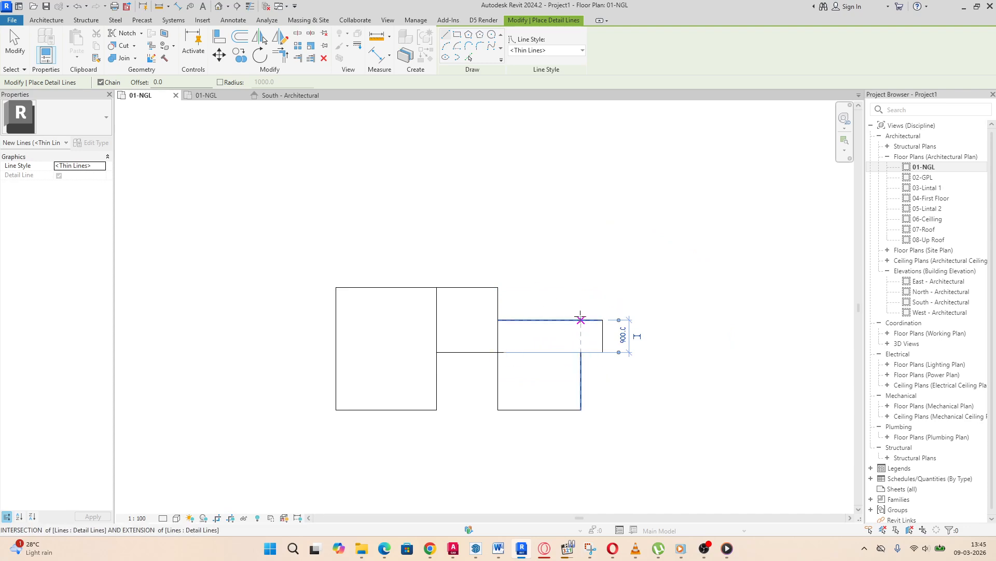
Step: Outline the upper rooms in detail lines from the right strip's top to the large rectangle's upper left corner, with a 1700 by 800 mm central recess
click(580, 320)
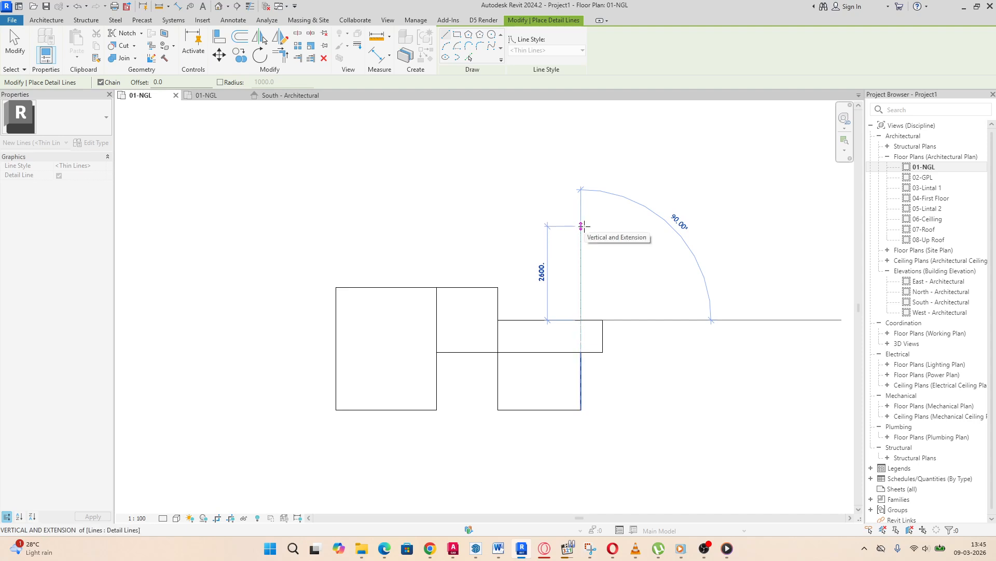
click(582, 186)
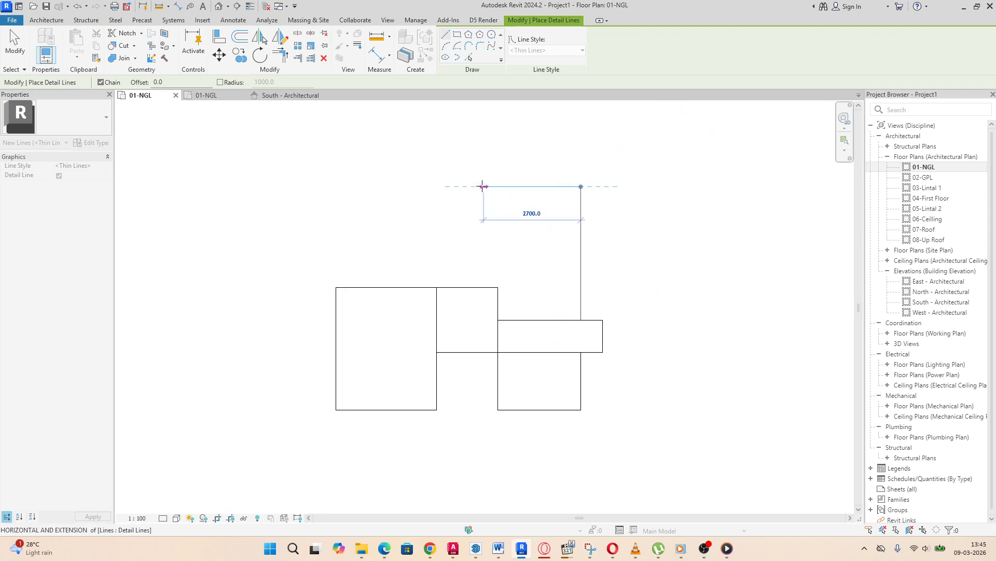
click(497, 186)
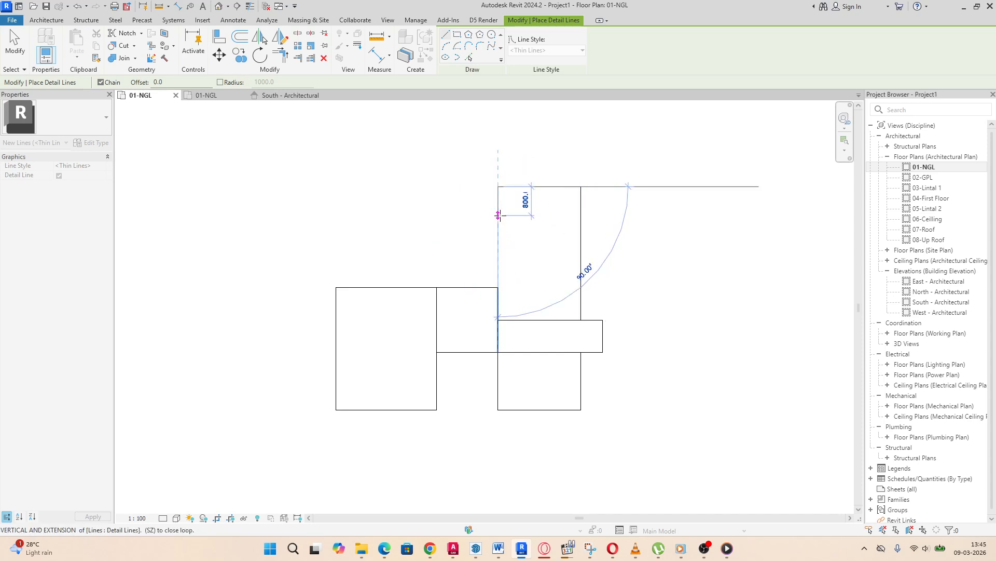
click(498, 215)
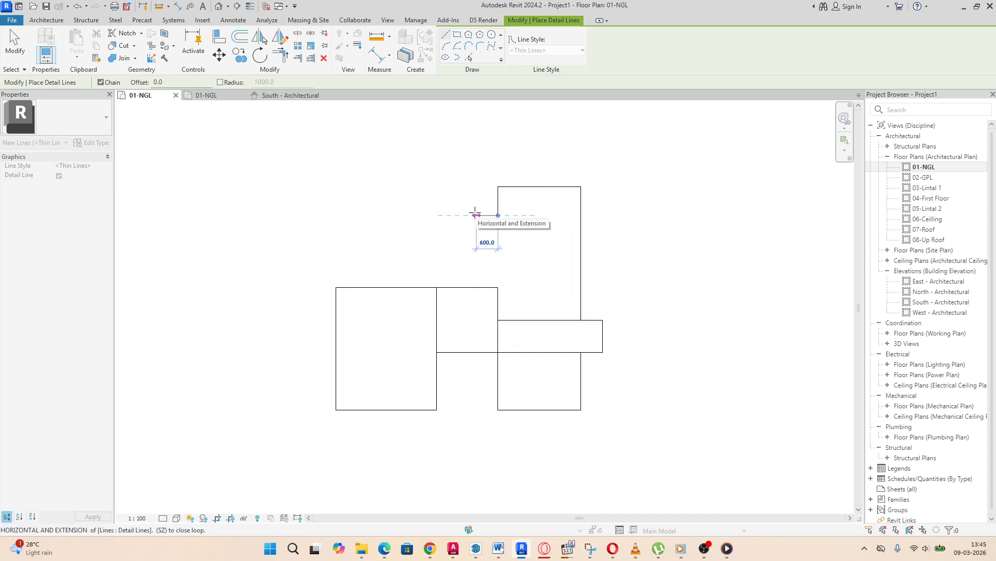
click(437, 215)
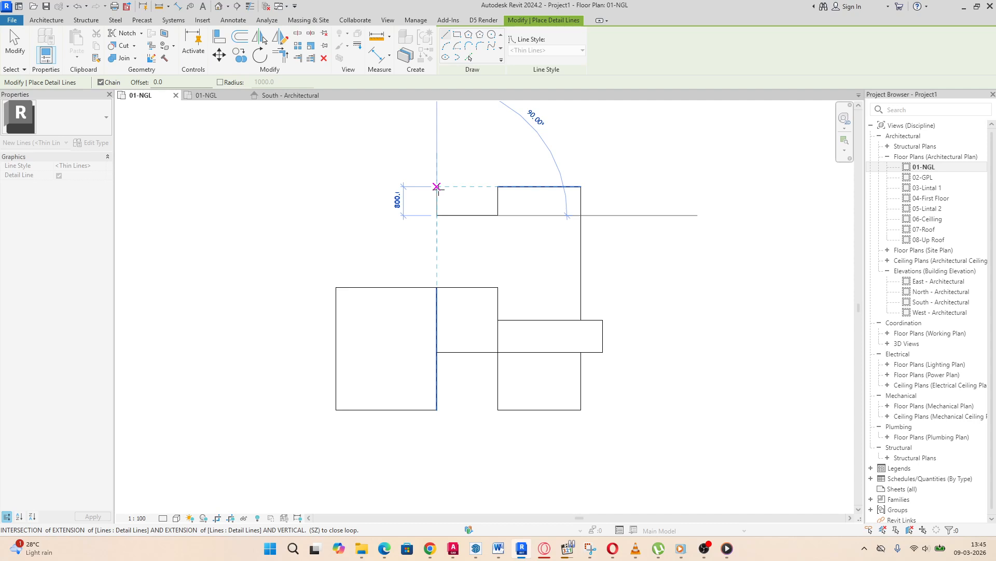
click(438, 188)
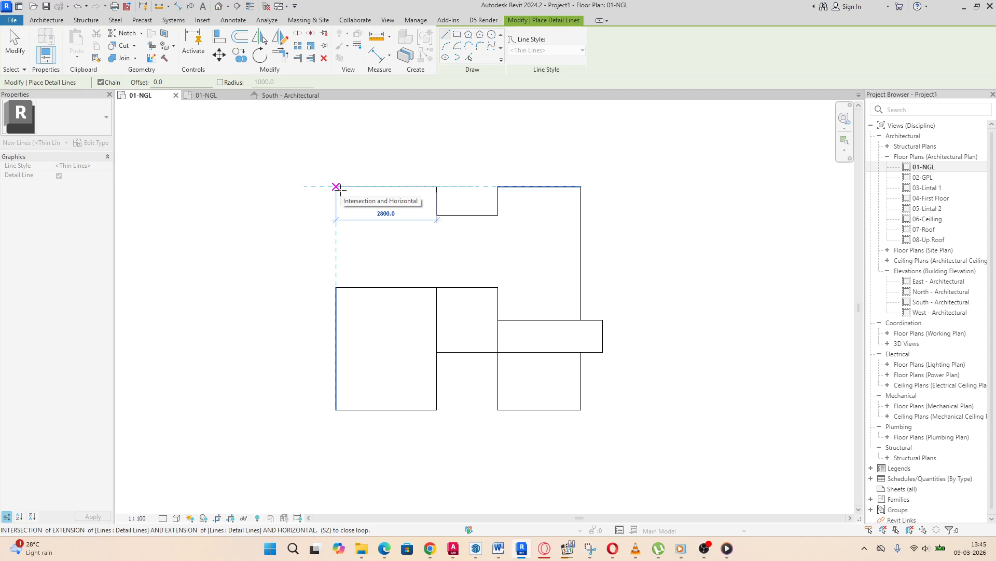
click(336, 187)
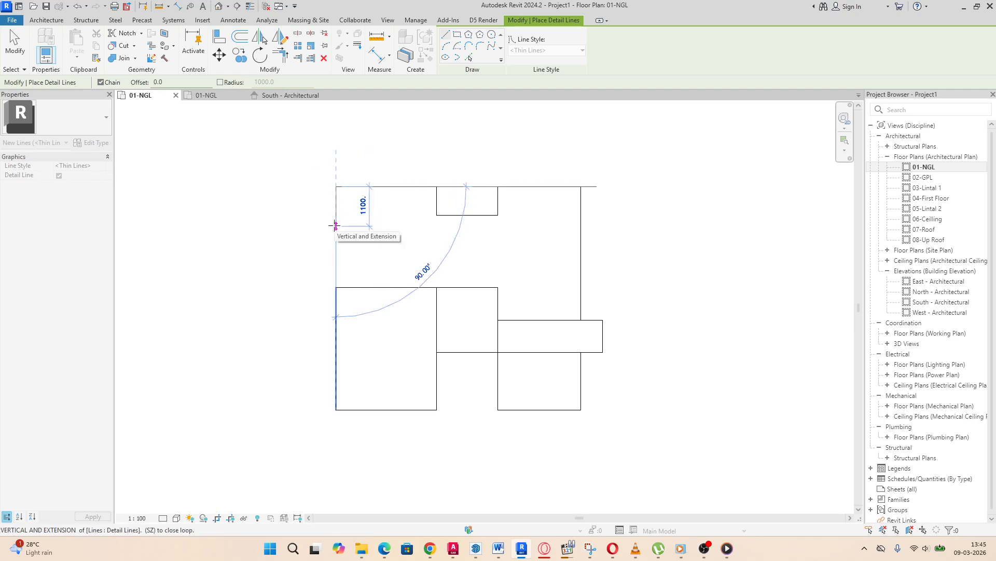
click(337, 288)
key(Escape)
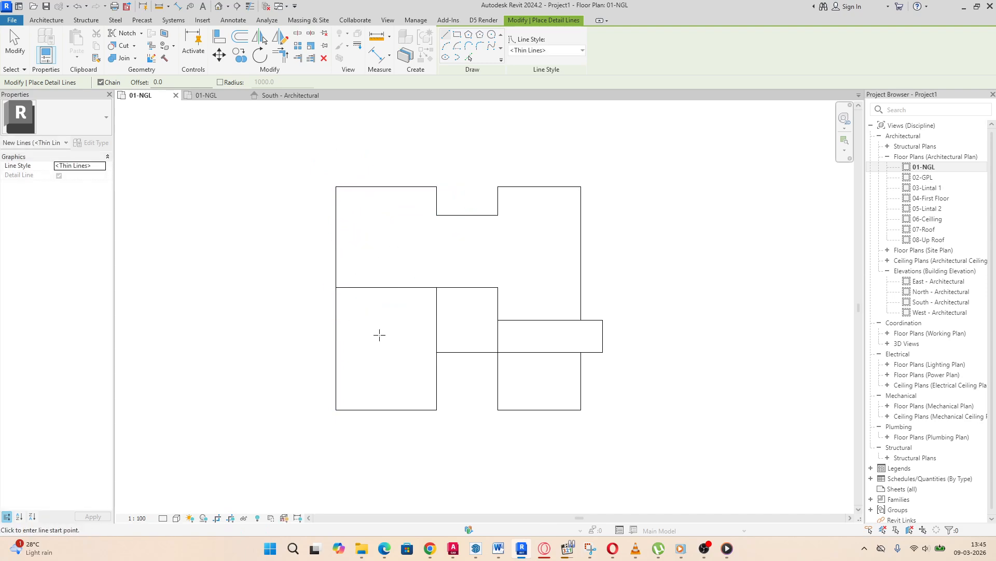
Step: Add a detail-line projection about 700 mm wide and 1800 mm high to the large rectangle's outer left side, with their top edges aligned
scroll(355, 340, up, 3)
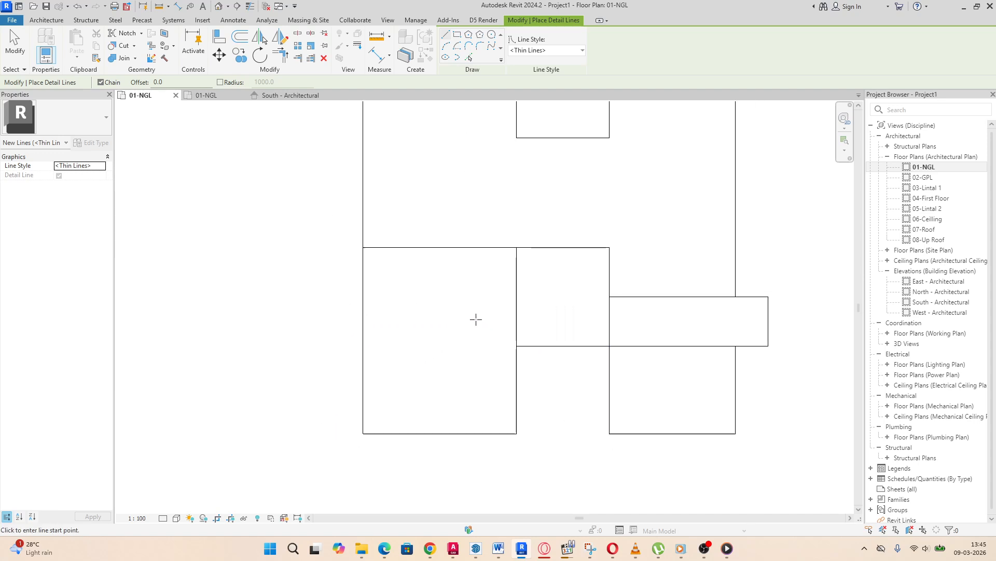
click(362, 345)
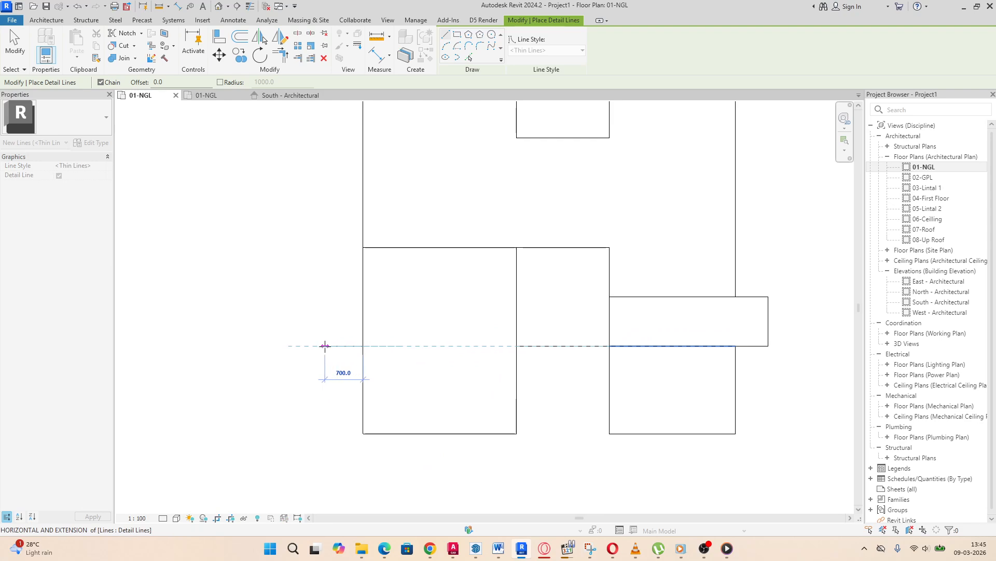
click(325, 346)
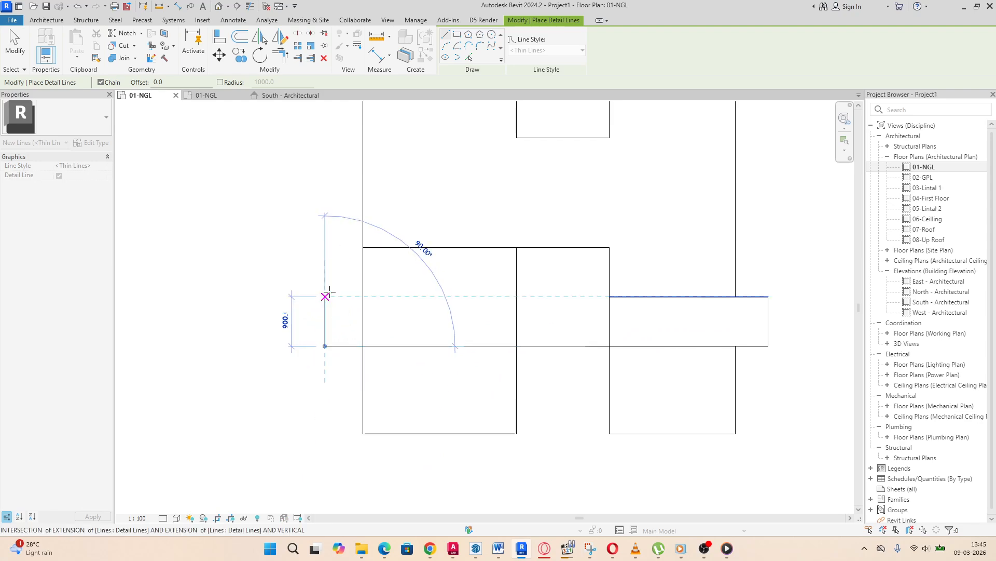
click(324, 248)
click(363, 247)
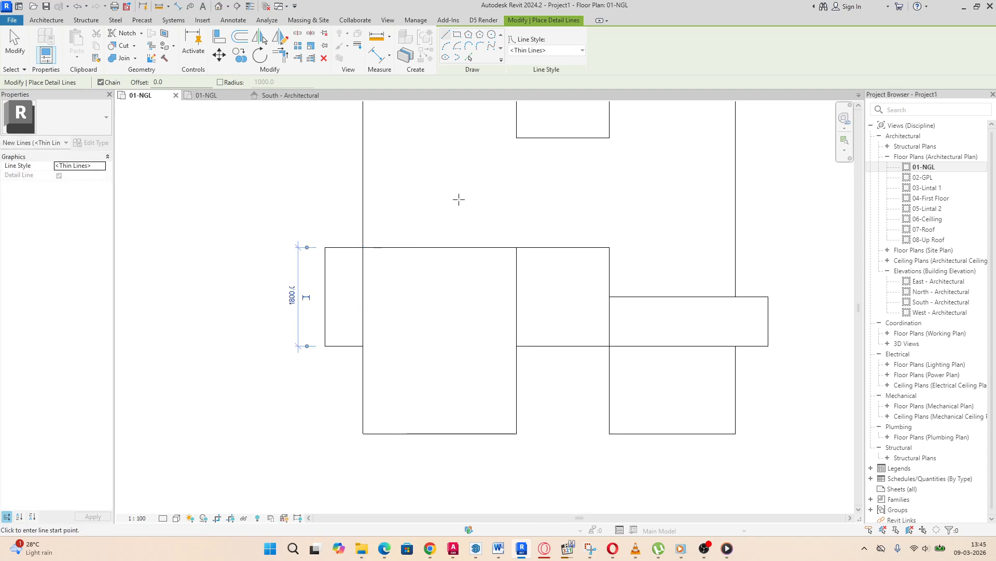
Step: Draw two 2000 mm vertical detail lines from the central recess's lower corners to the top edge of the small middle rectangle
scroll(372, 254, down, 2)
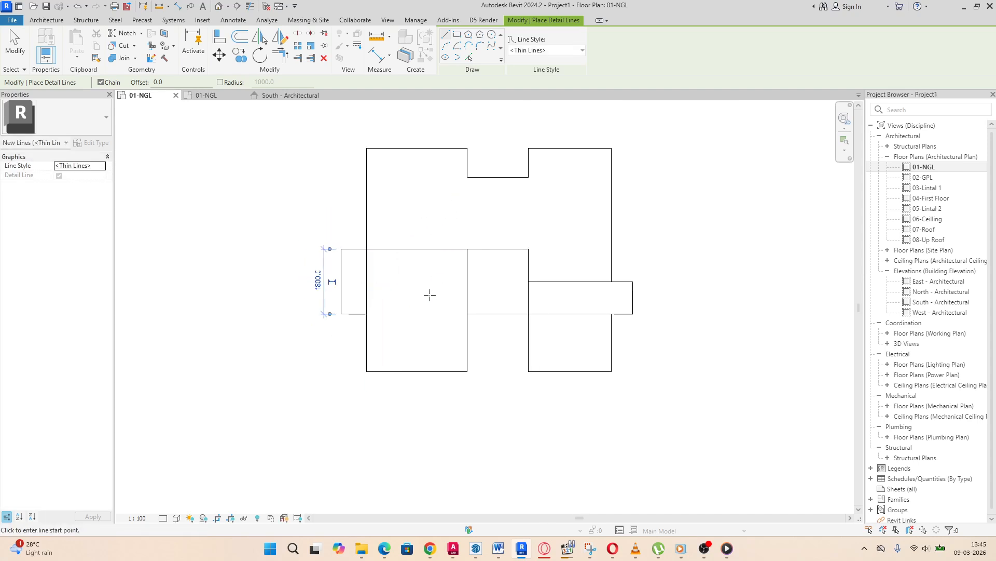
click(467, 177)
scroll(467, 179, up, 2)
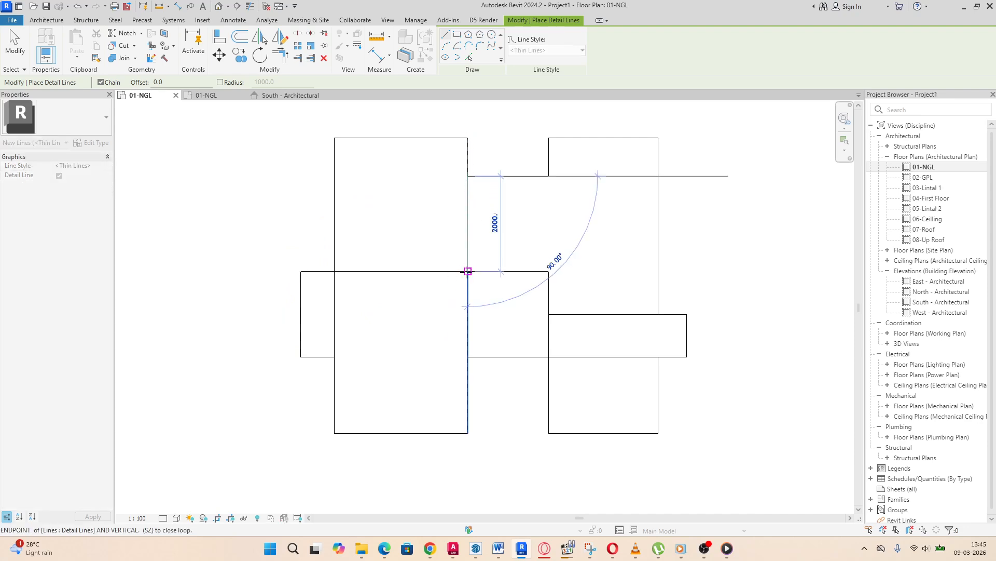
click(467, 271)
click(548, 177)
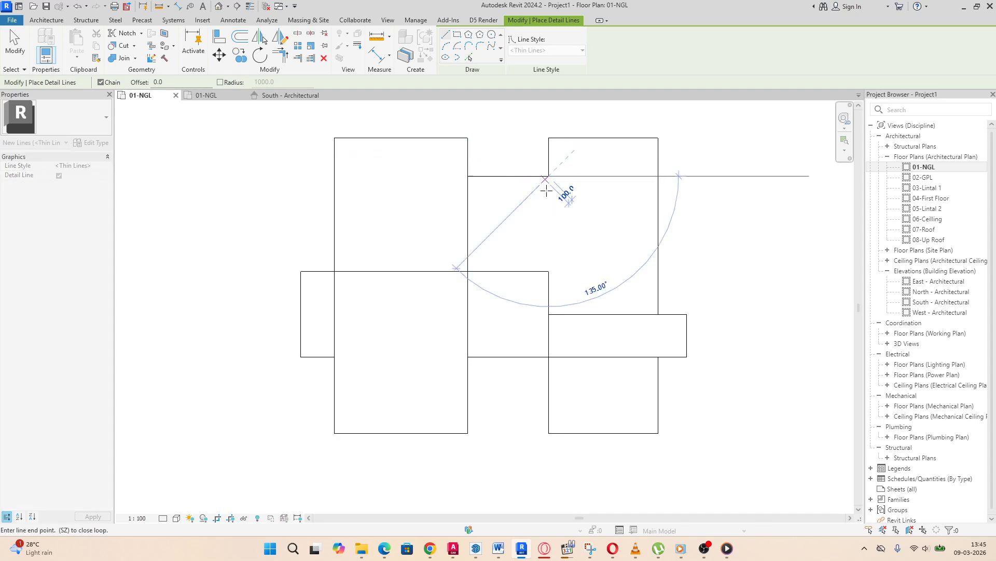
click(548, 271)
key(Escape)
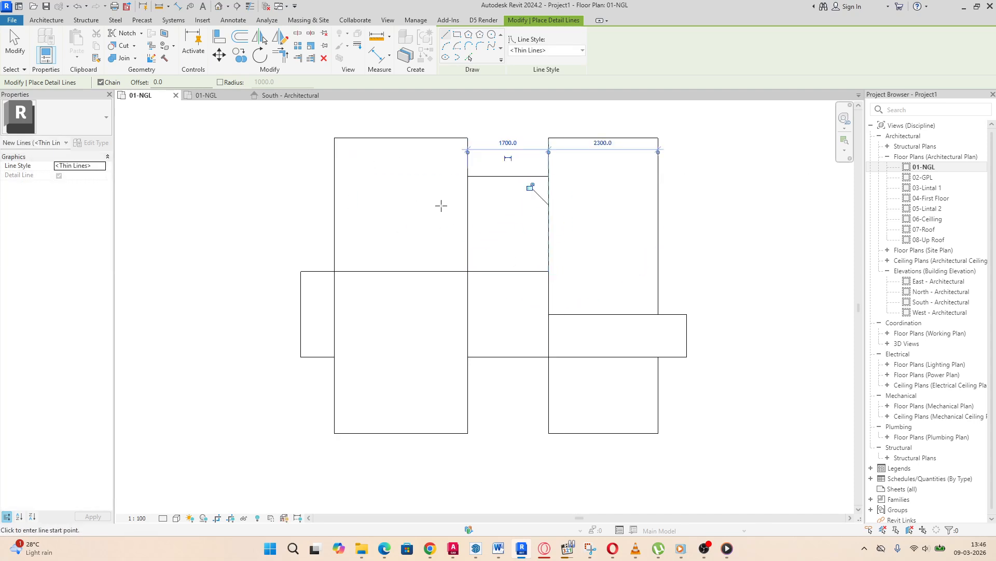
Step: Divide the large lower-left rectangle with a 2800 mm line along the projection's base, and bridge the lower rooms with a line 900 mm below it
click(334, 356)
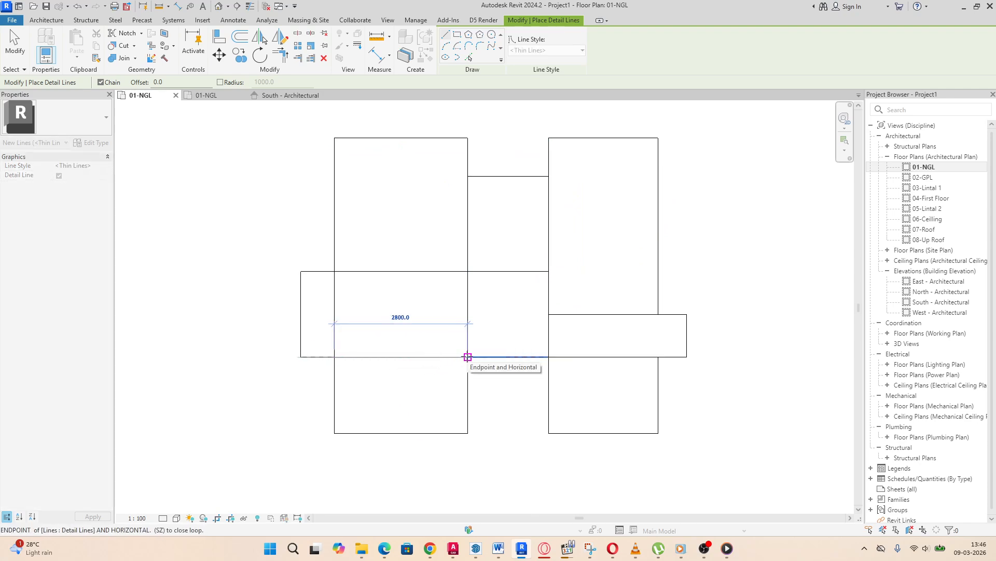
click(468, 357)
key(Escape)
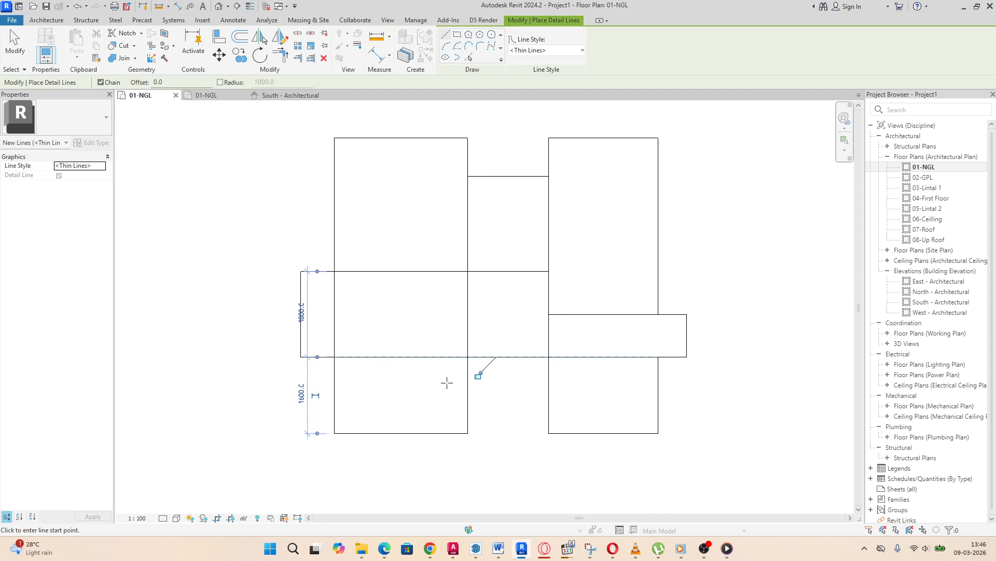
scroll(422, 381, up, 1)
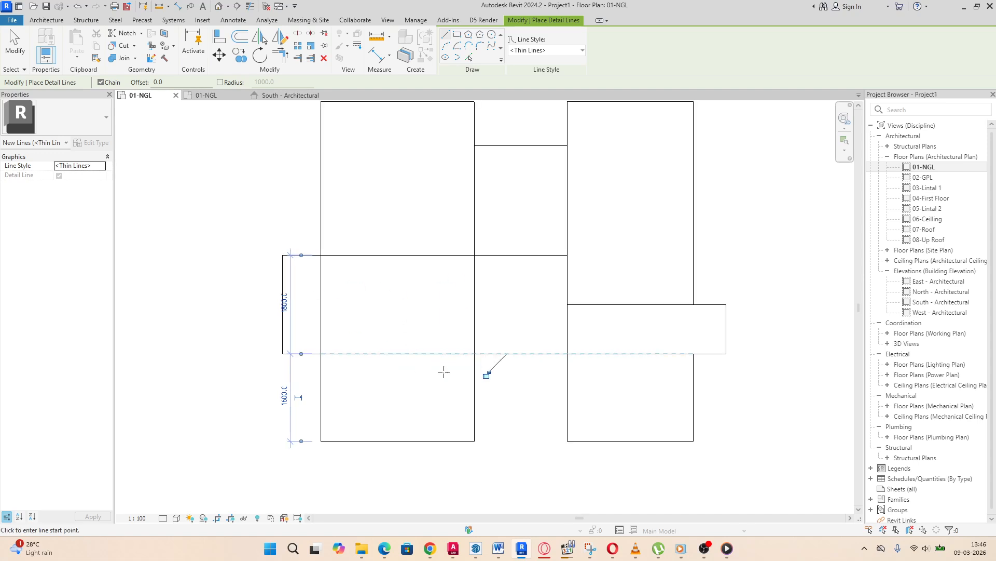
click(473, 403)
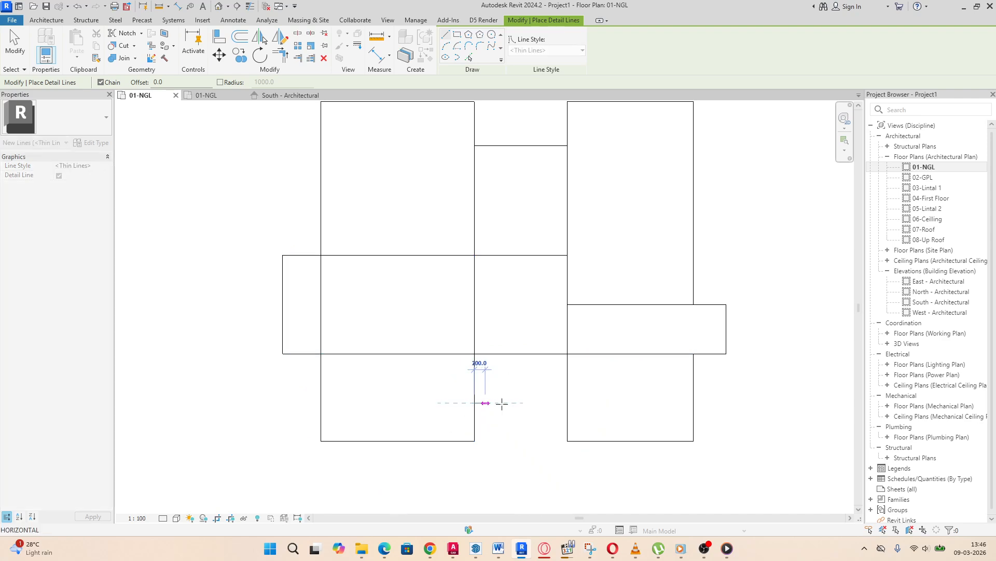
click(568, 403)
key(Escape)
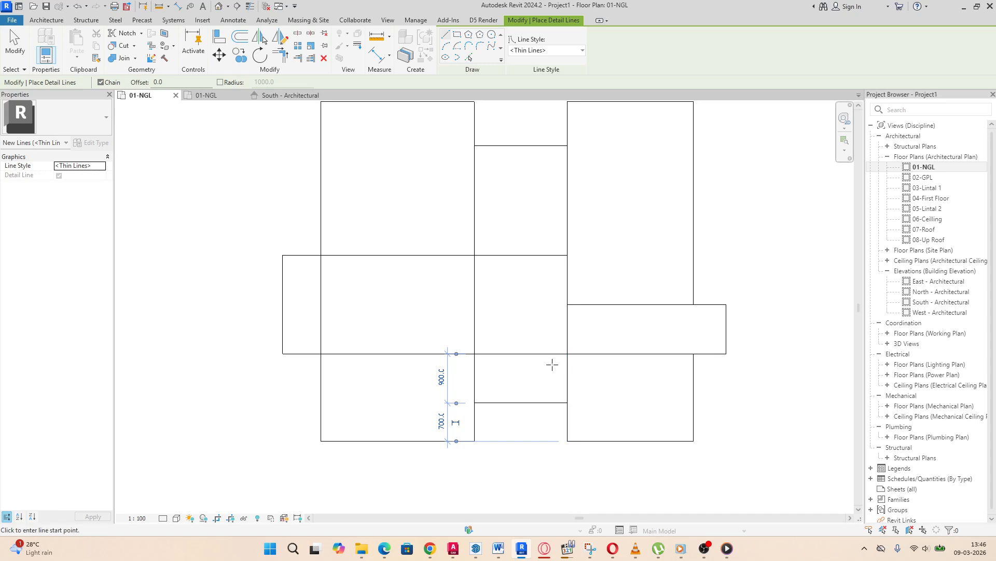
Step: Draw a 2900 mm detail line from the middle rectangle's upper right corner, and join it down to the right strip's outer top corner
scroll(521, 338, up, 3)
scroll(485, 341, down, 2)
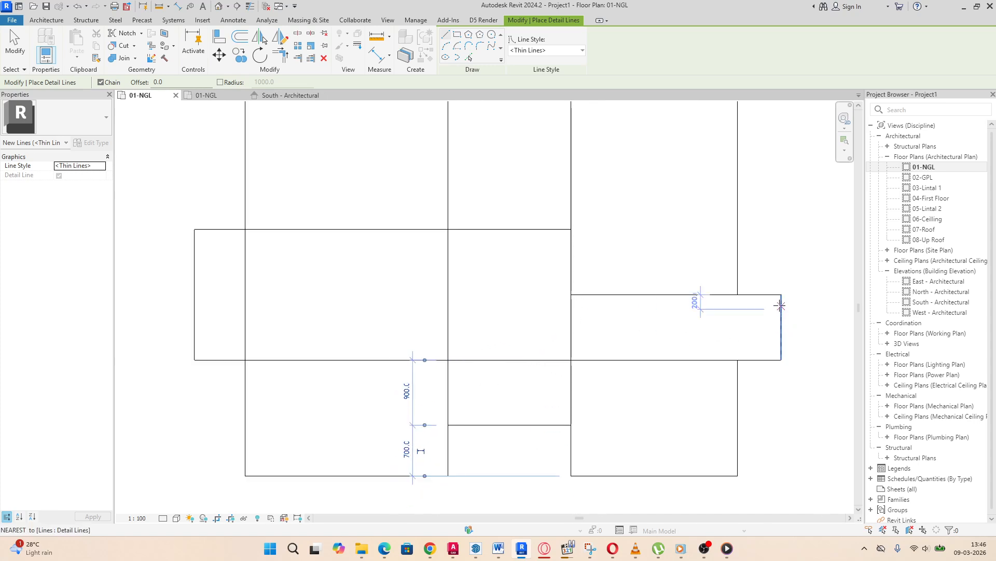
scroll(651, 327, down, 1)
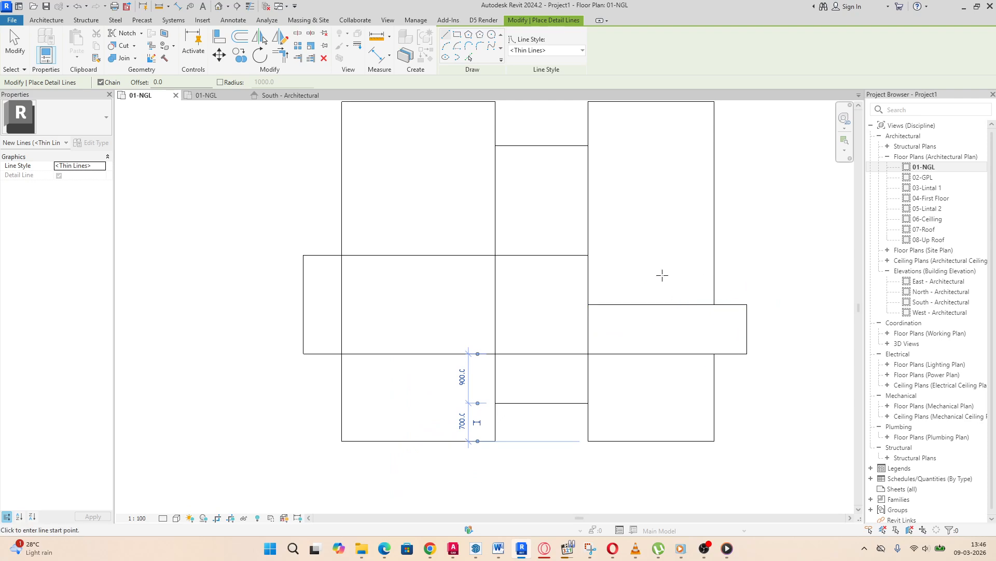
click(587, 255)
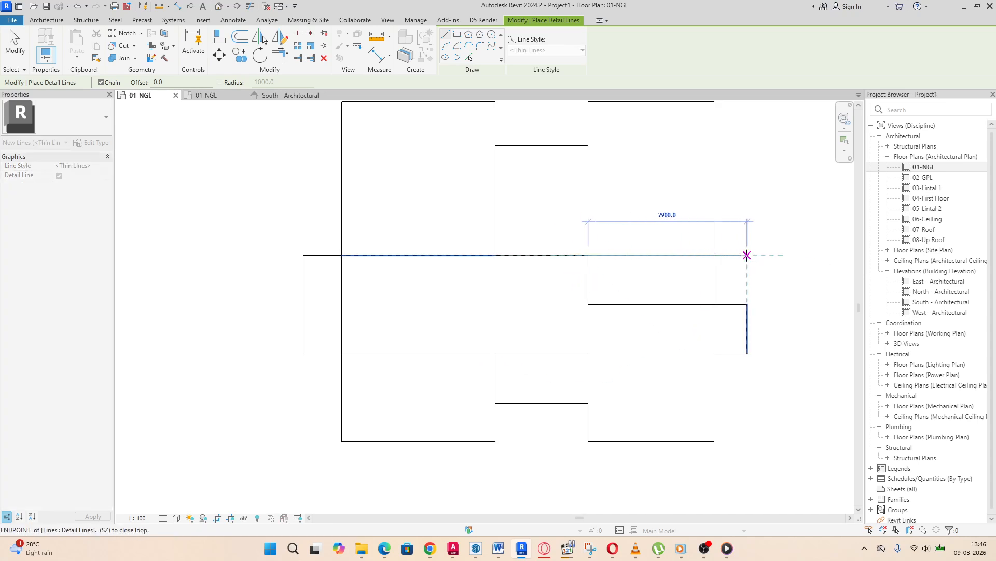
click(747, 255)
click(746, 304)
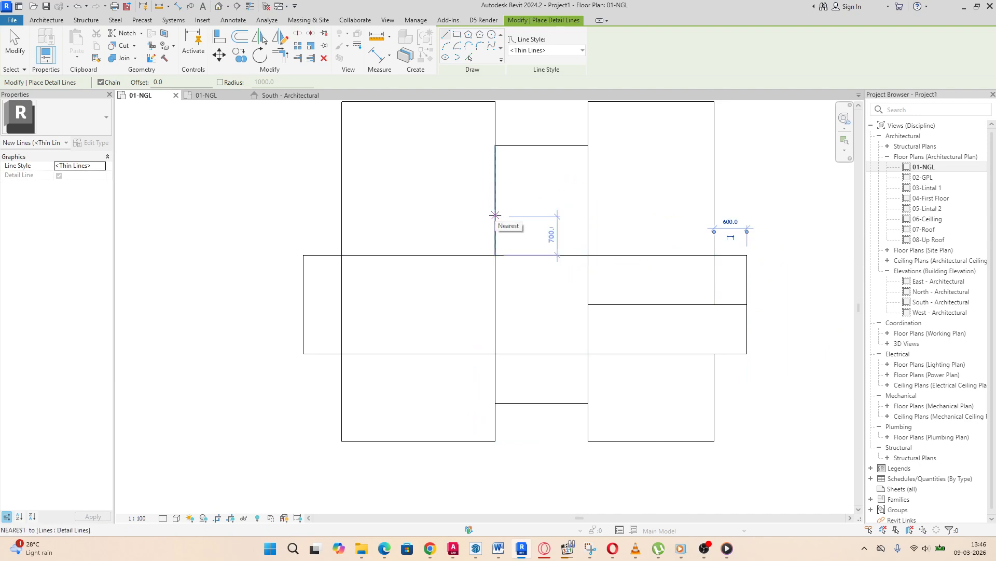
Step: Draw a horizontal detail line across the upper central bay, about 700 mm above the middle rectangle, and end the line command
click(495, 216)
click(588, 217)
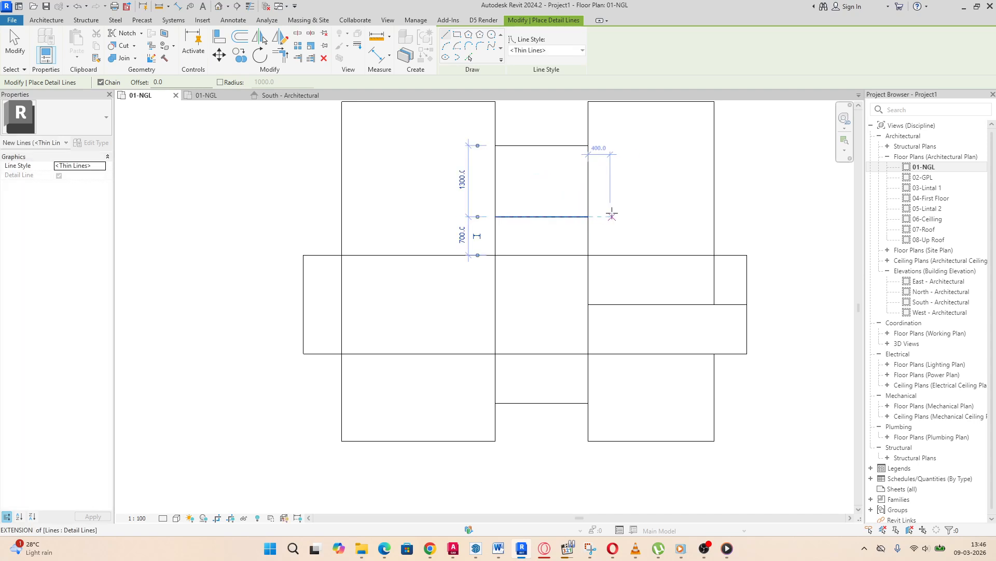
right_click(630, 206)
click(658, 213)
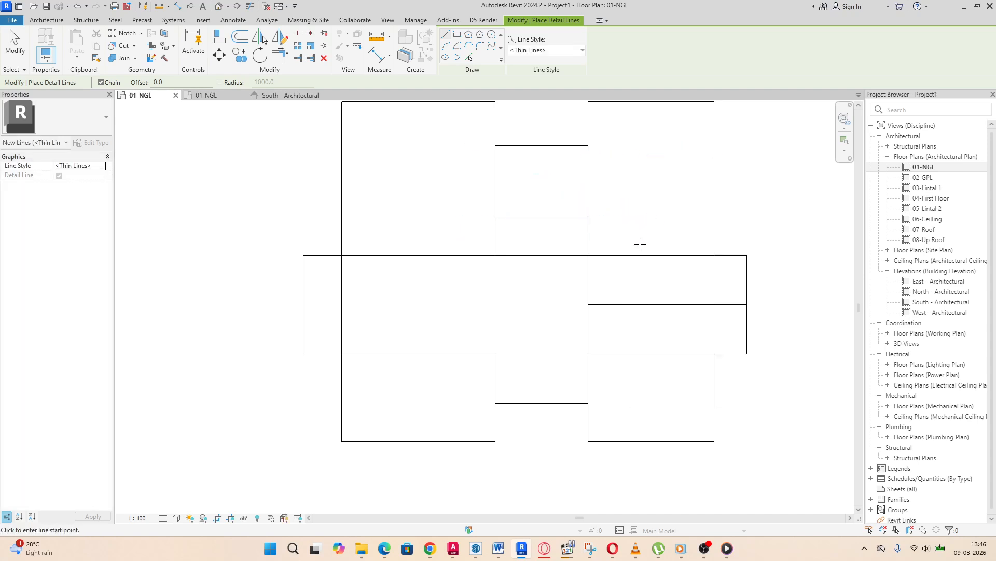
right_click(641, 245)
click(660, 252)
Step: Shorten the upper-right room's outer side line to end at the central band's top edge, and delete the line dividing the band's right end
click(643, 255)
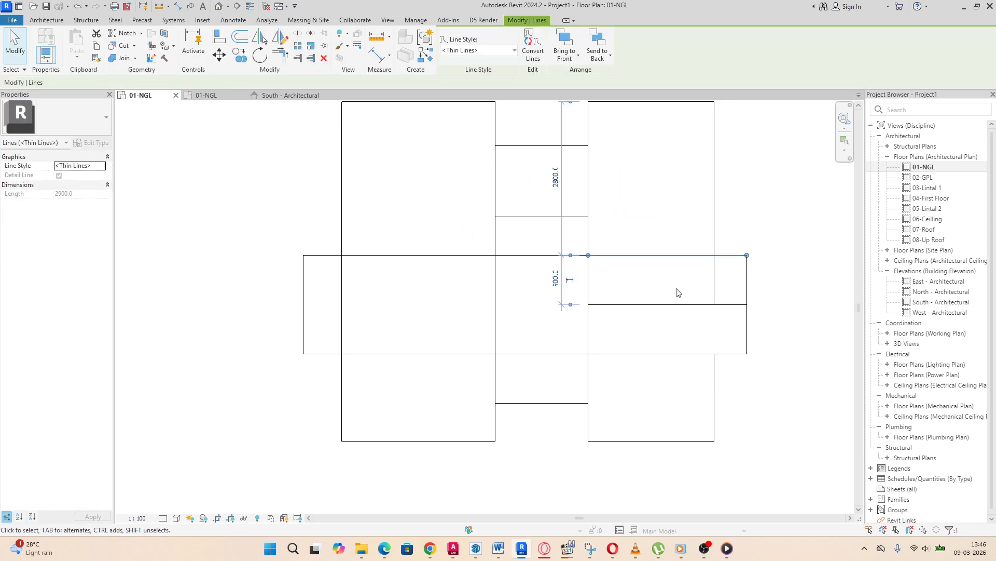
click(715, 288)
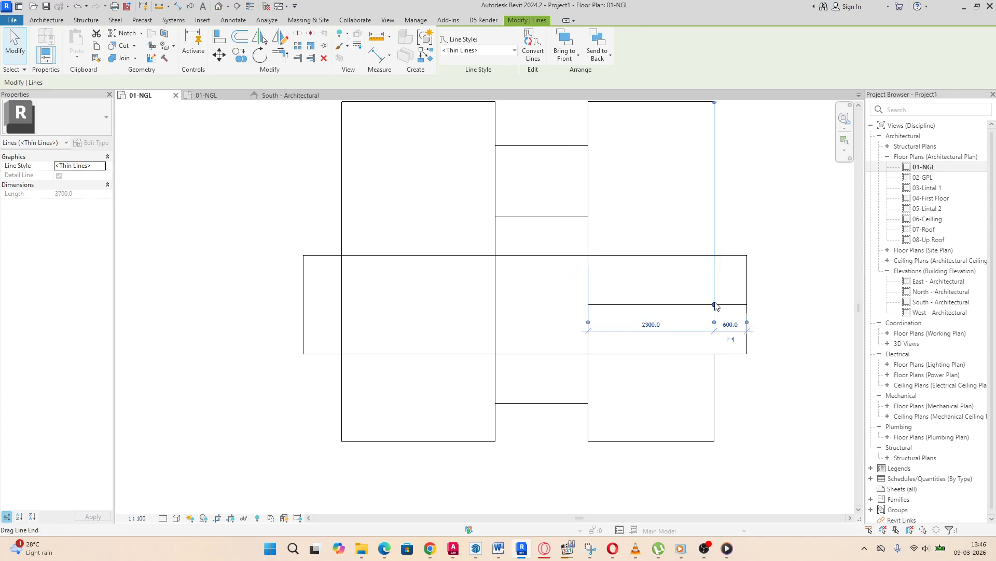
drag(716, 304, 716, 255)
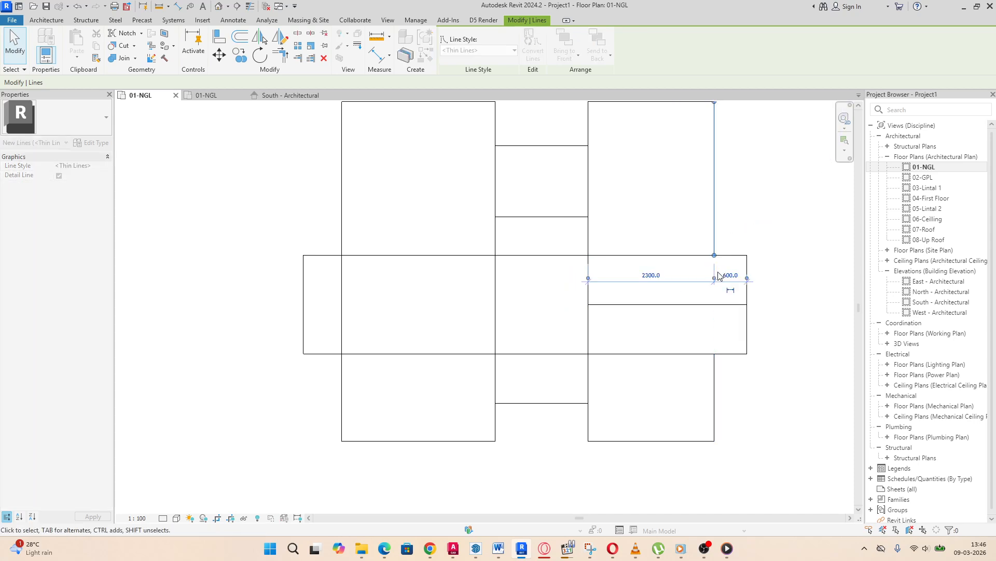
click(675, 305)
key(Delete)
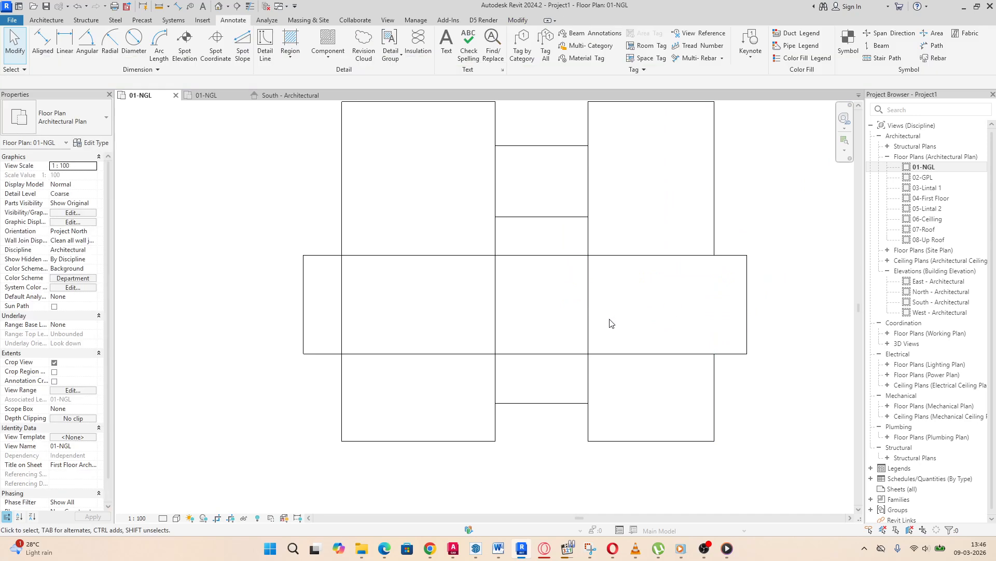
Step: Shorten the lower-left room's outer side line so it starts at the central band's bottom edge
scroll(541, 314, down, 2)
click(411, 306)
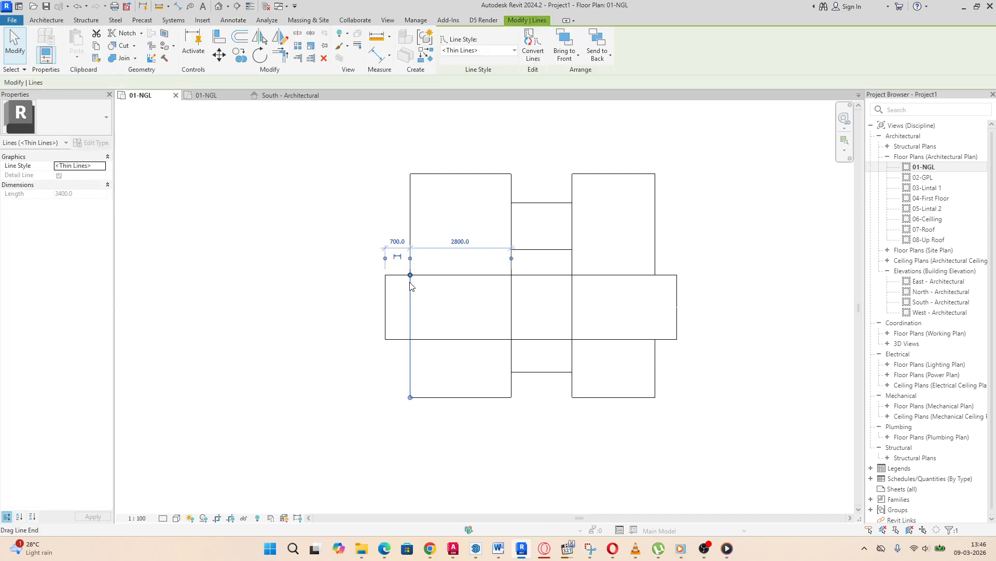
drag(411, 276, 437, 342)
key(Escape)
scroll(431, 361, down, 2)
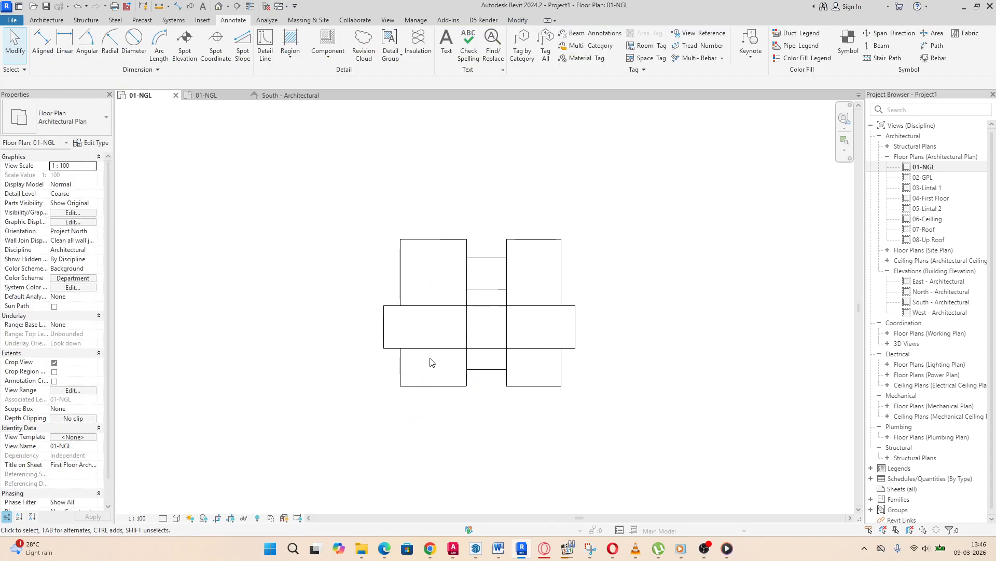
scroll(534, 339, up, 2)
scroll(561, 337, down, 2)
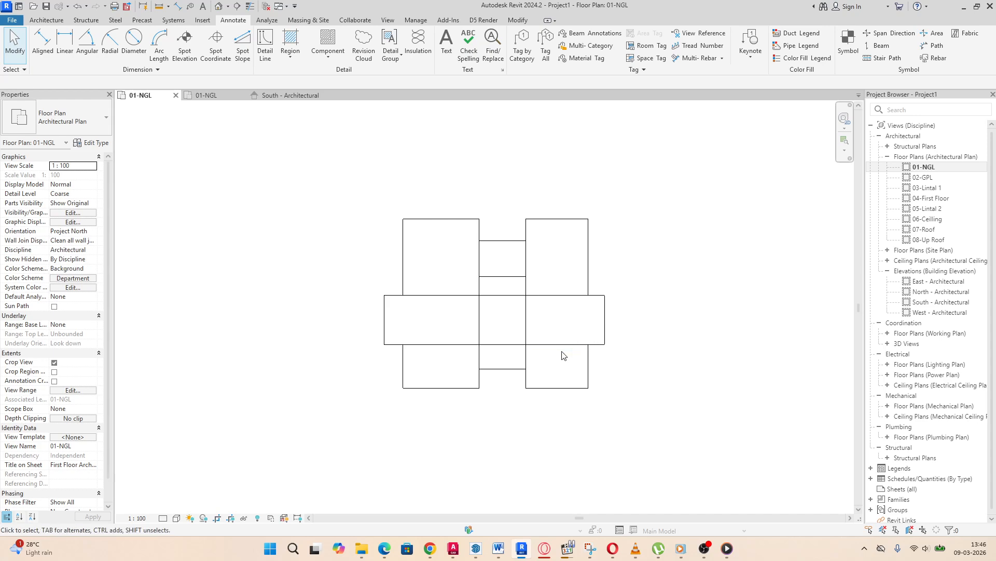
scroll(462, 292, up, 2)
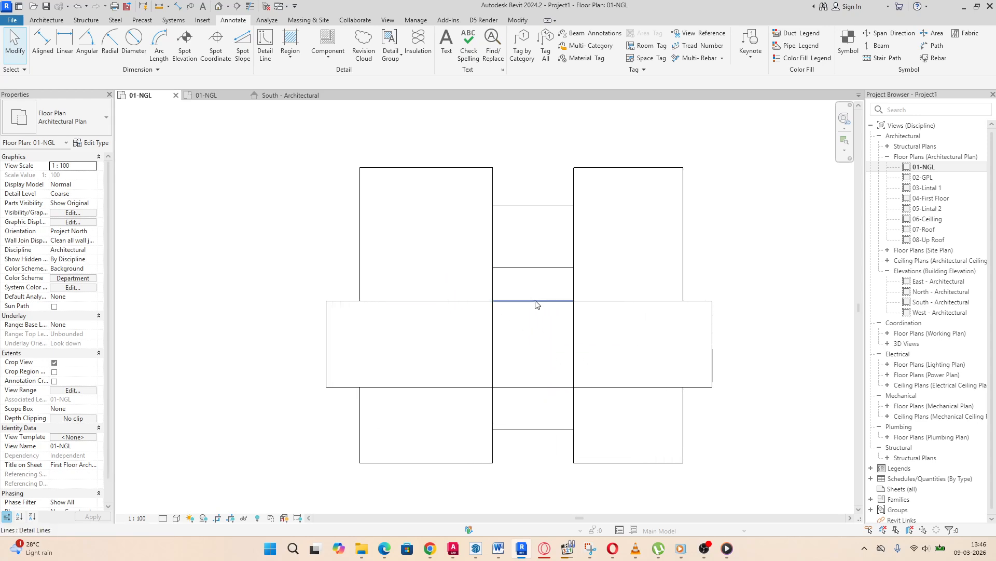
Step: Delete the horizontal detail line crossing the central bay at the middle band's upper edge
click(536, 301)
key(Delete)
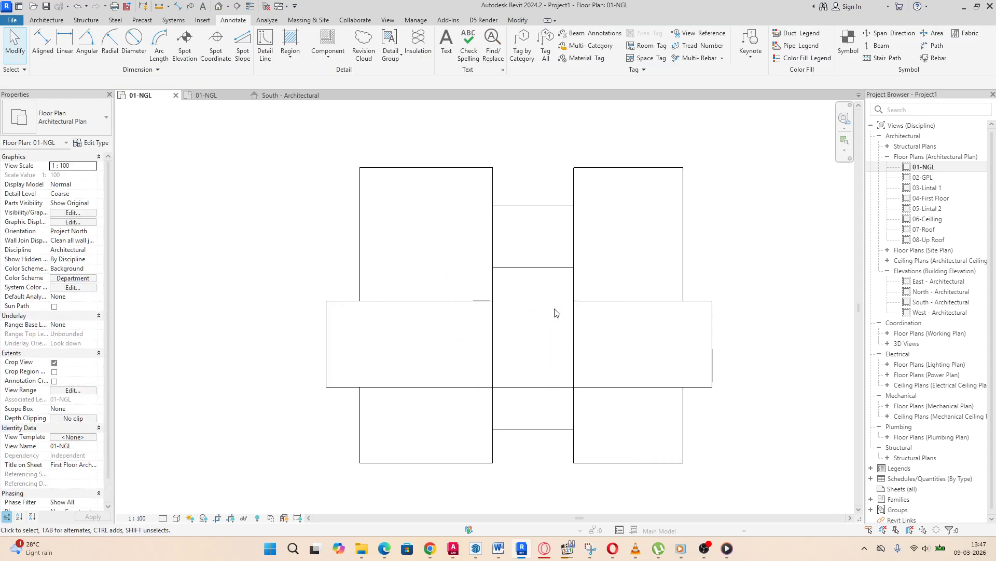
scroll(509, 353, down, 2)
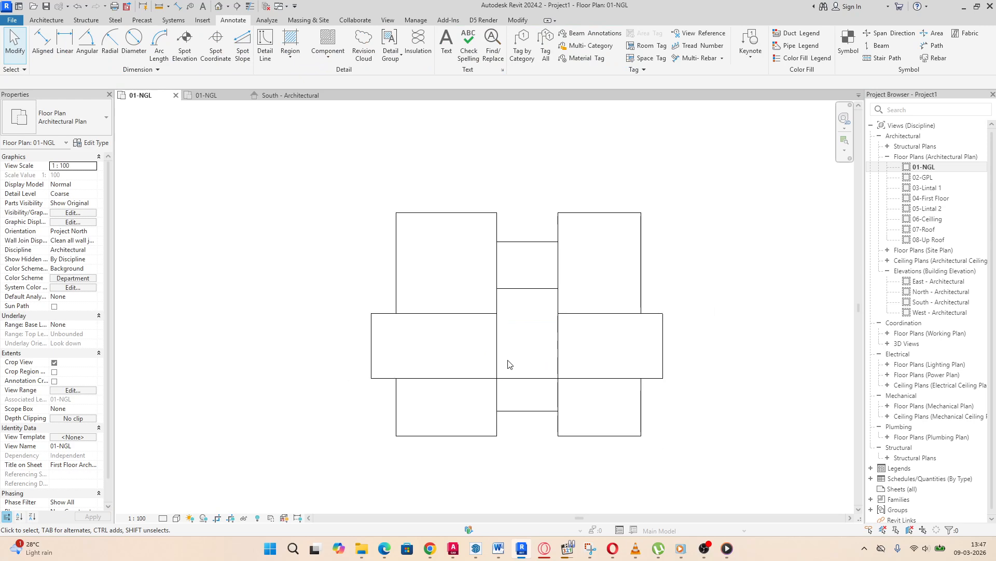
scroll(467, 306, up, 2)
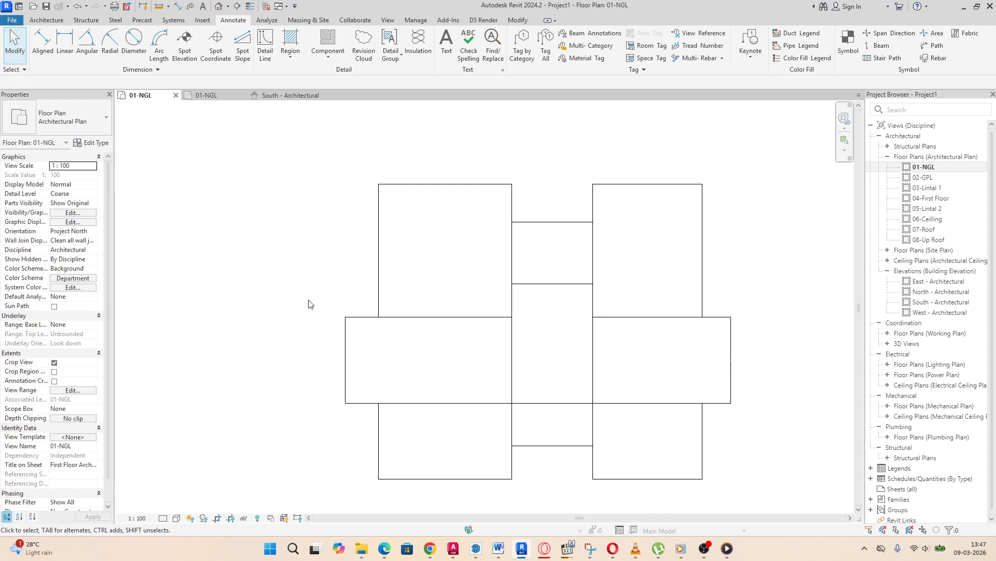
scroll(310, 304, down, 3)
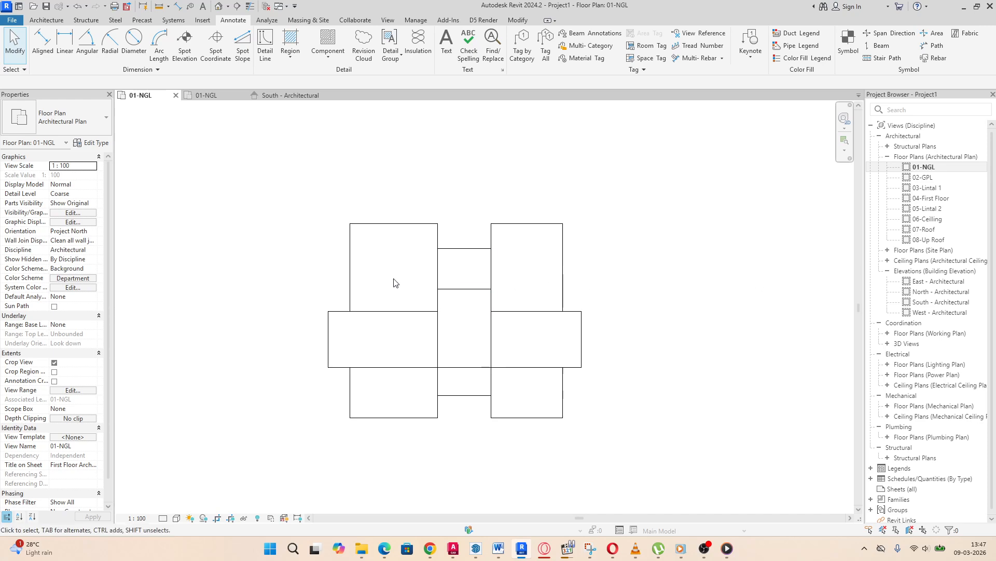
Step: Start a new wall and duplicate its Generic - 200mm type as 01-wall val 225
click(50, 20)
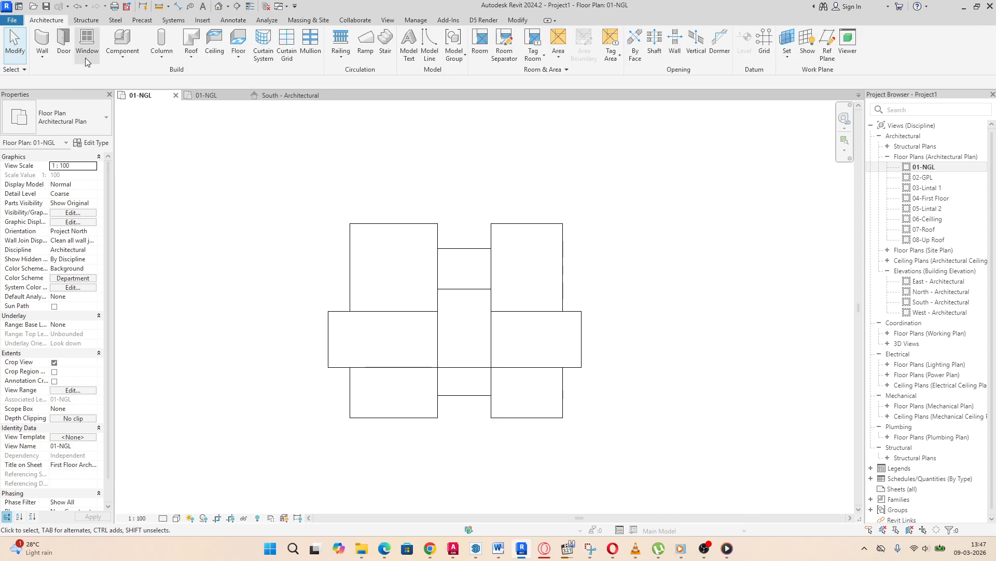
click(42, 39)
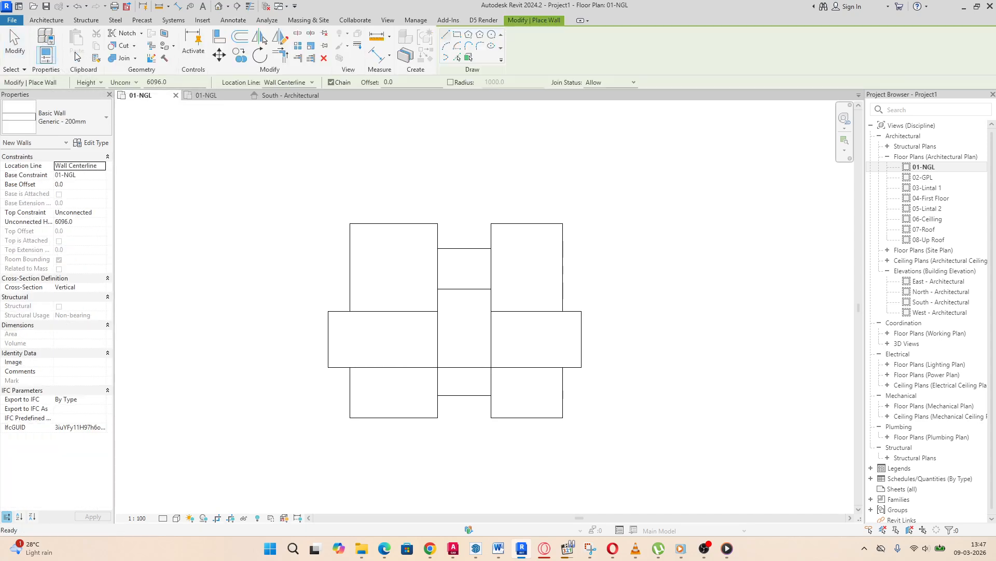
scroll(597, 270, down, 2)
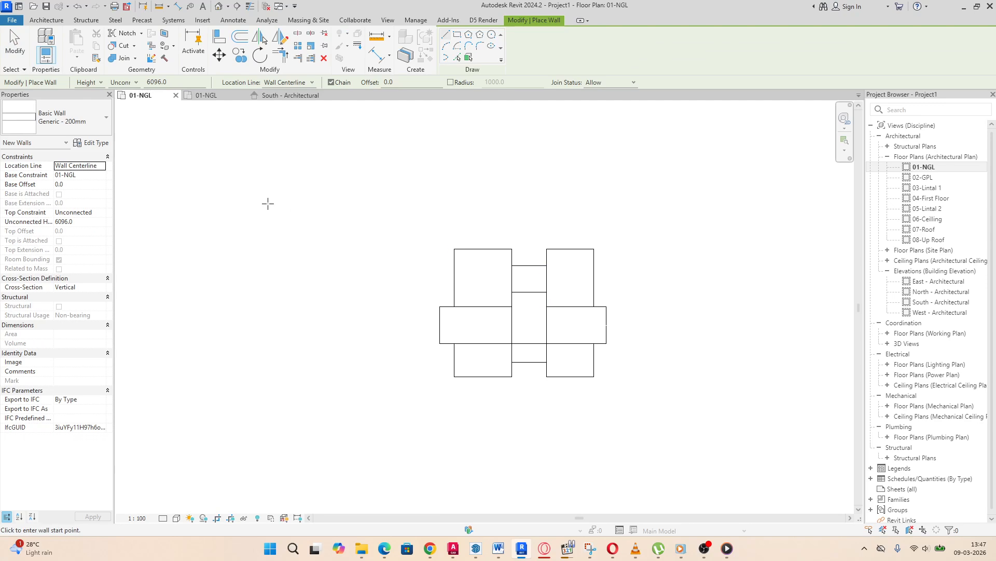
click(86, 144)
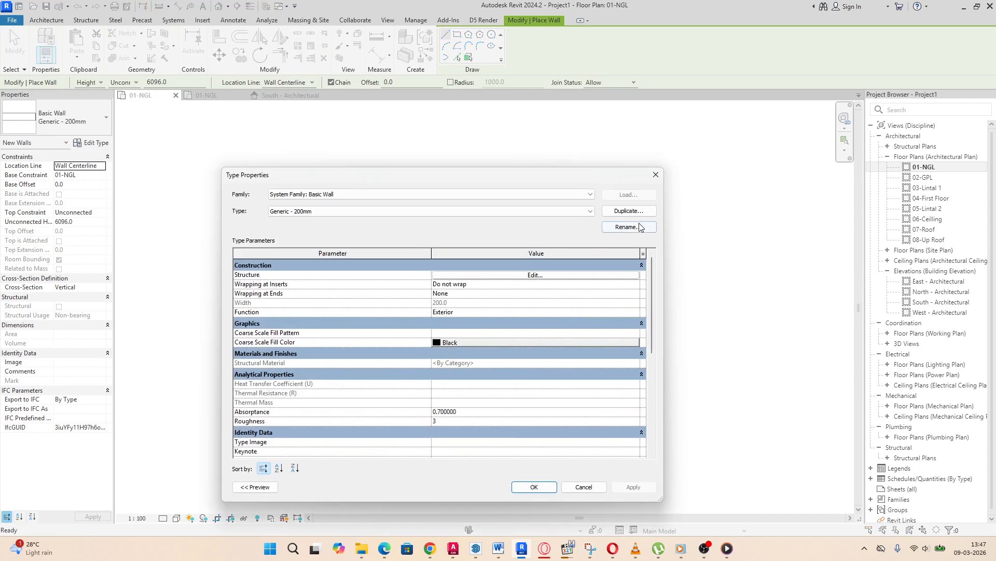
click(623, 212)
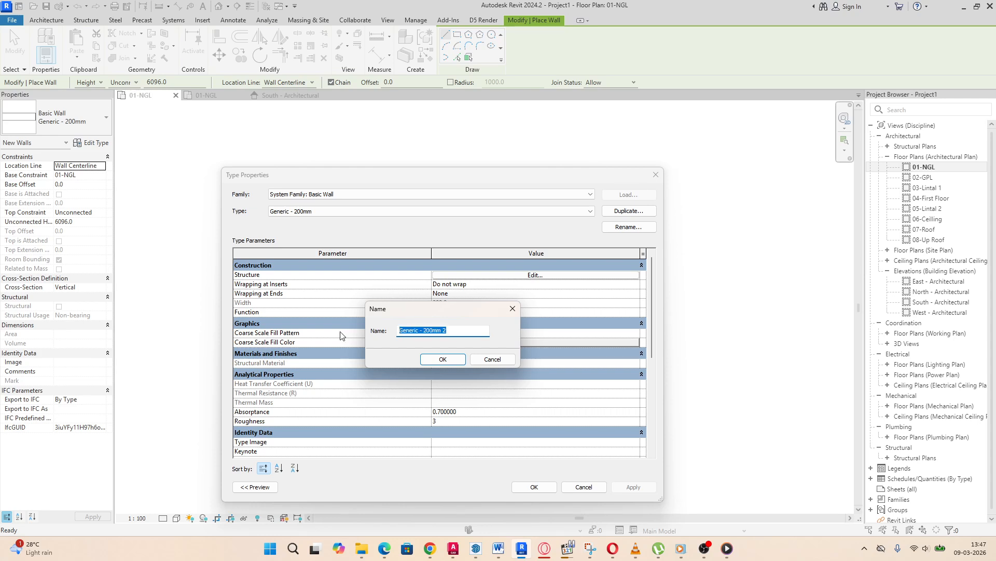
text(01-wall val 225)
click(440, 359)
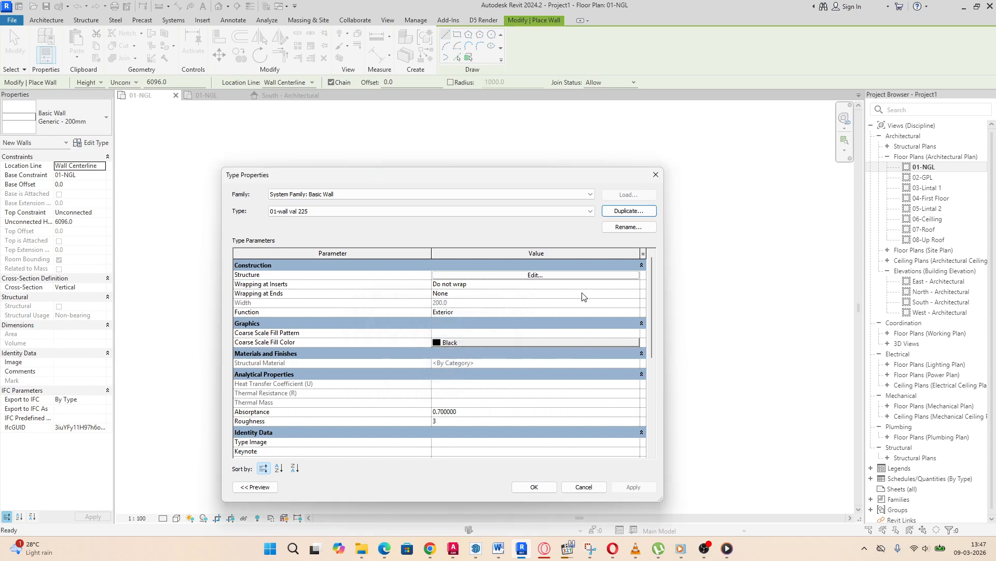
Step: Set the structure layer thickness of the 01-wall val 225 type to 225 mm
click(535, 275)
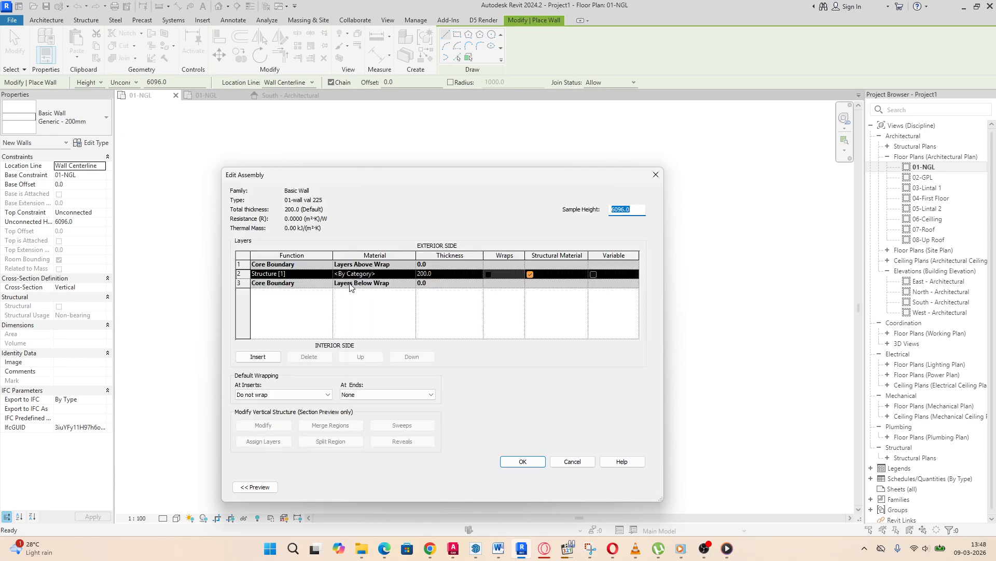
click(428, 275)
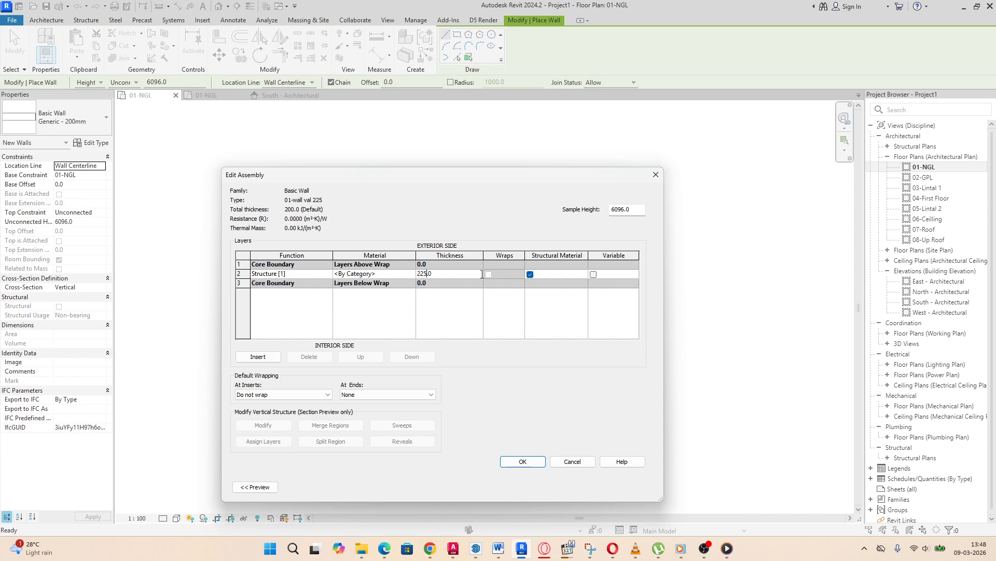
text(225)
Step: Assign the material 01-WHITE WALL PAINT to the wall's structure layer, and apply the type changes
click(414, 275)
click(413, 274)
click(412, 275)
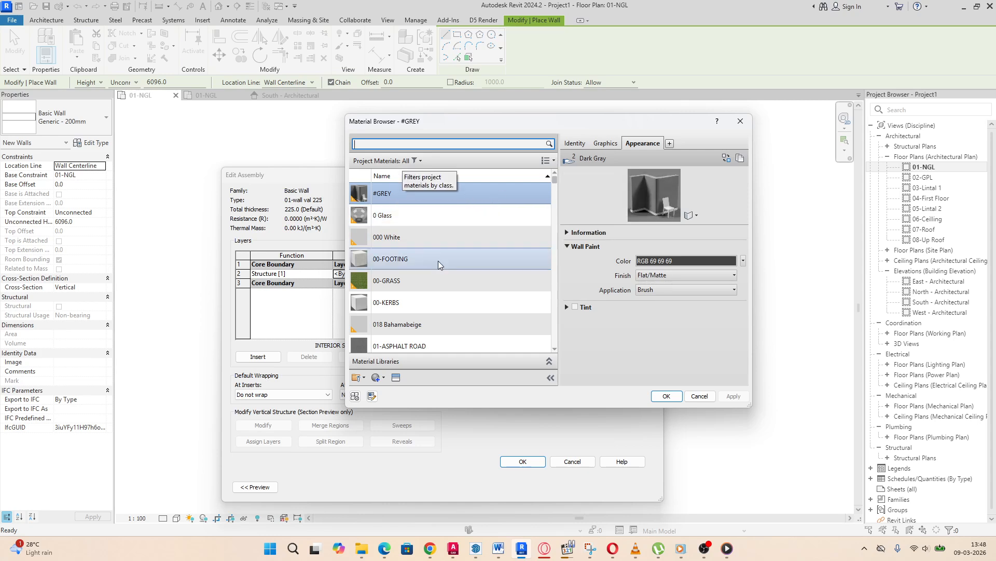
scroll(439, 262, down, 4)
scroll(440, 265, down, 3)
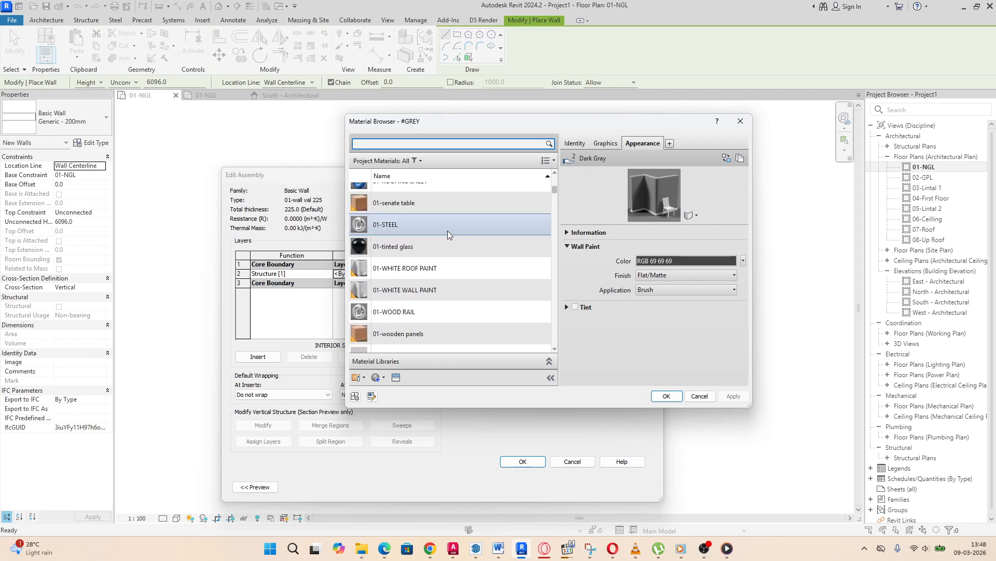
click(431, 270)
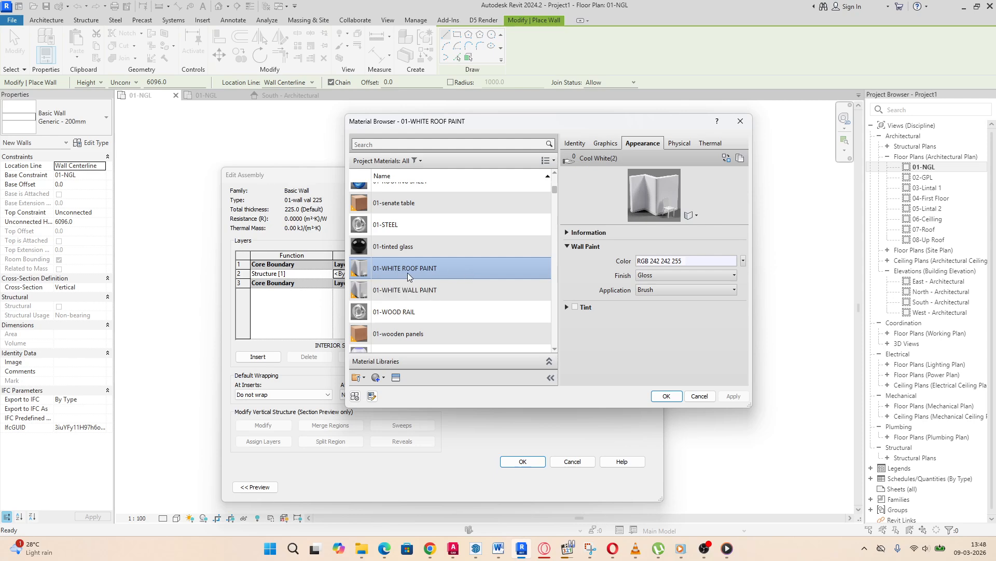
scroll(400, 265, down, 1)
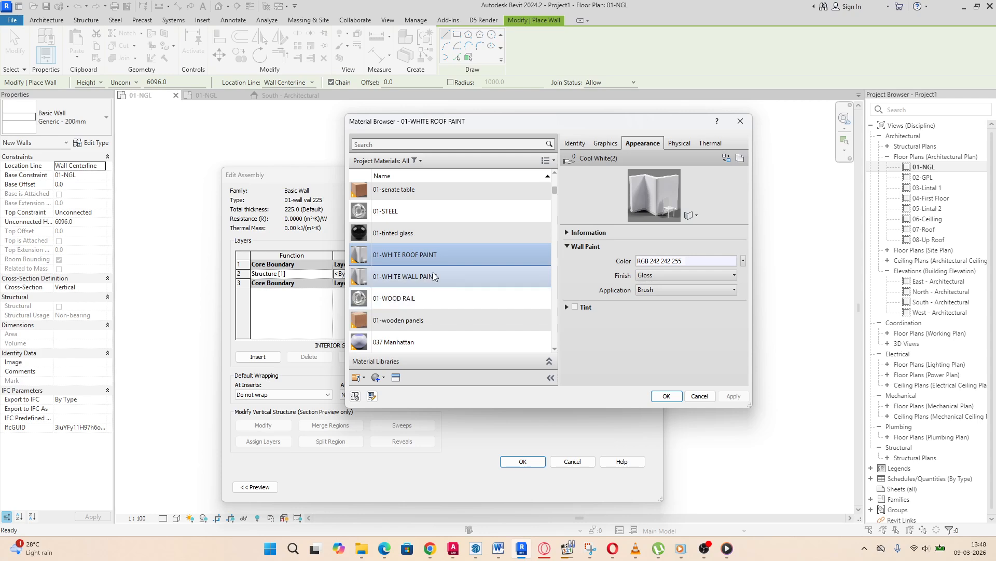
click(386, 279)
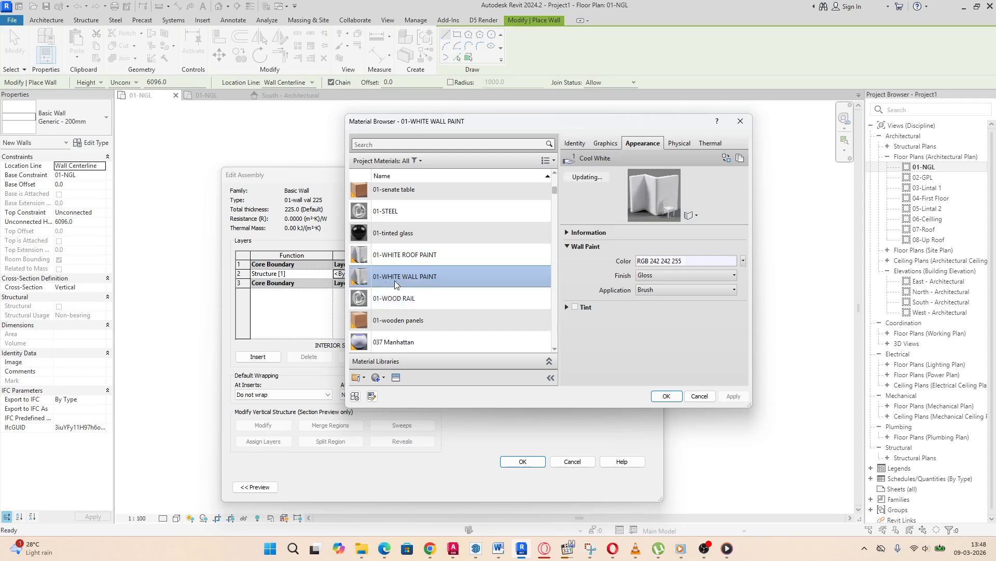
click(672, 397)
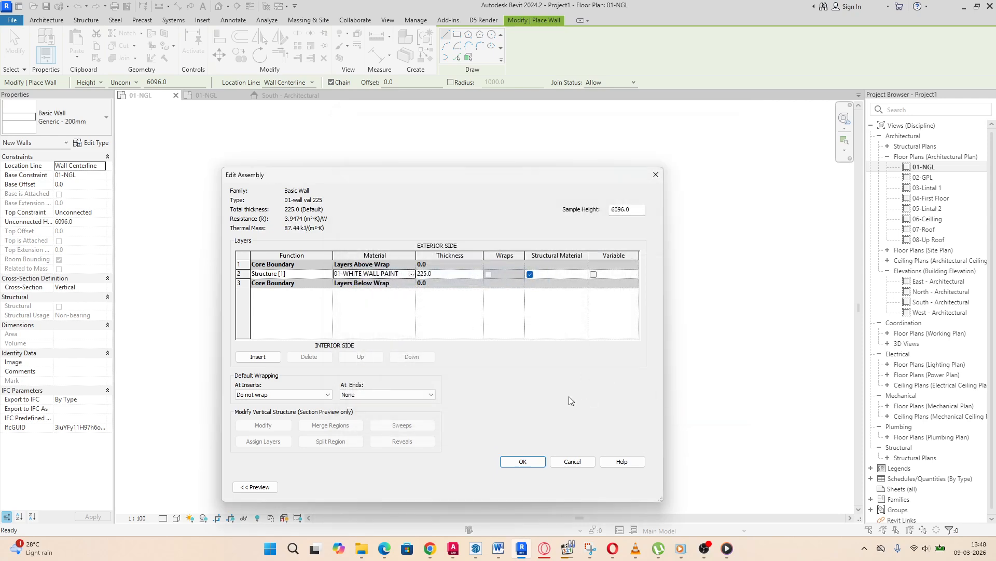
click(527, 461)
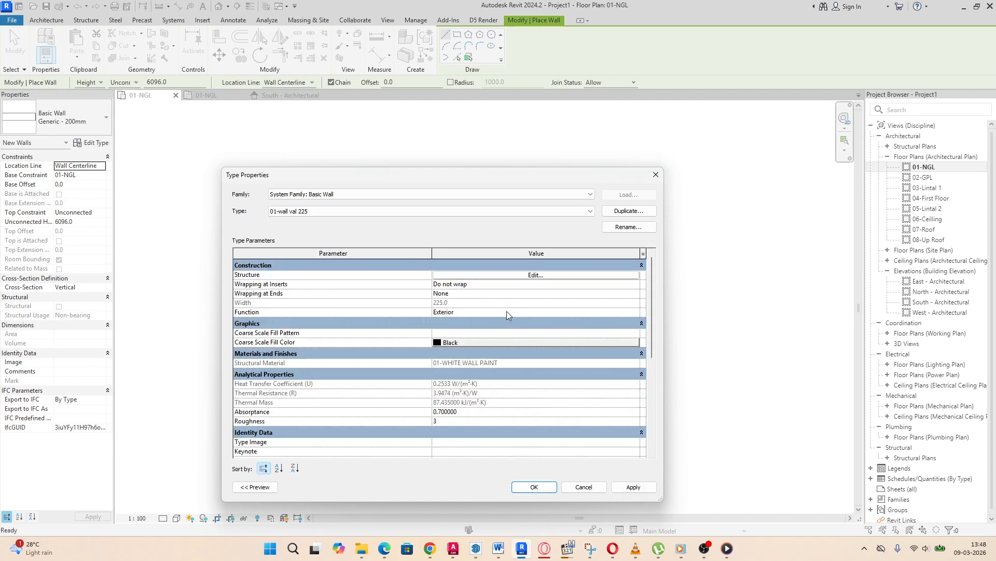
click(633, 488)
click(533, 487)
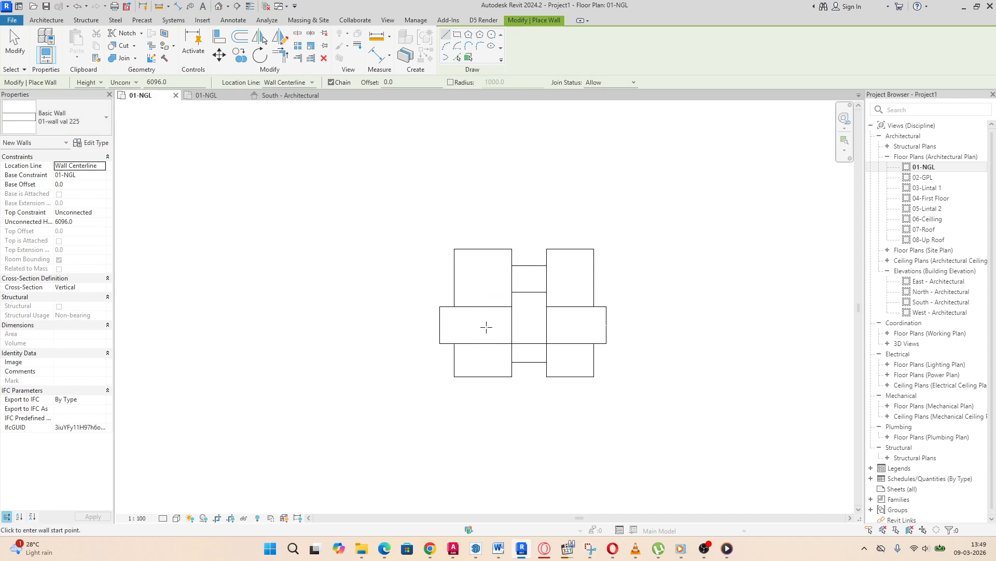
Step: Set the new walls' location line to Finish Face: Interior and back to Wall Centerline
scroll(543, 311, up, 2)
scroll(478, 318, down, 2)
scroll(478, 308, up, 4)
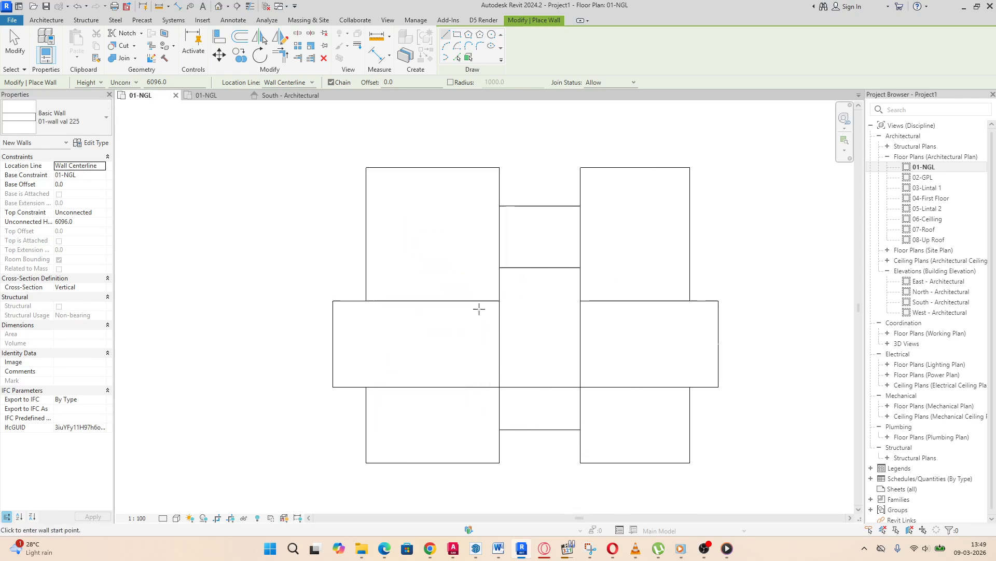
scroll(478, 311, down, 3)
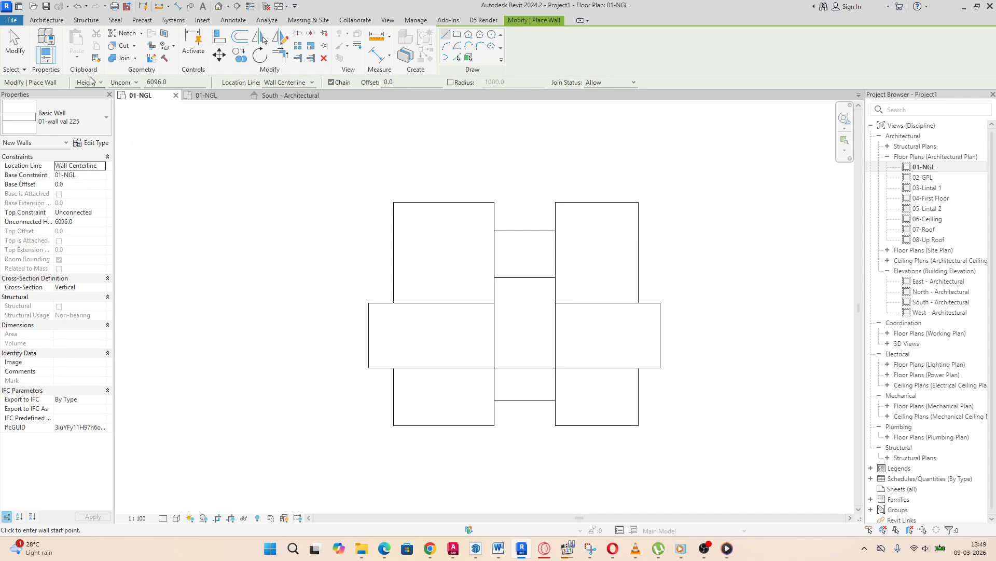
click(134, 83)
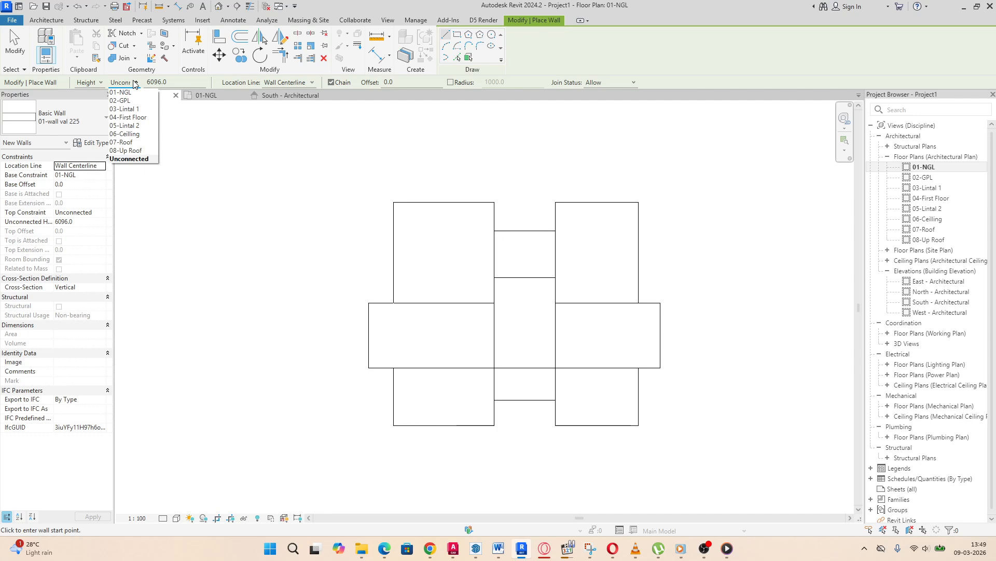
click(134, 83)
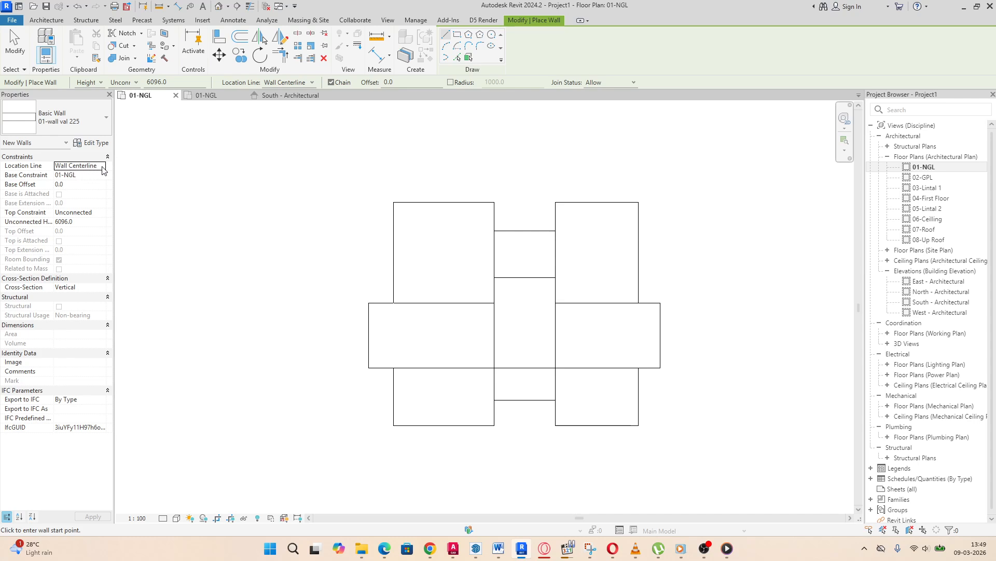
click(313, 82)
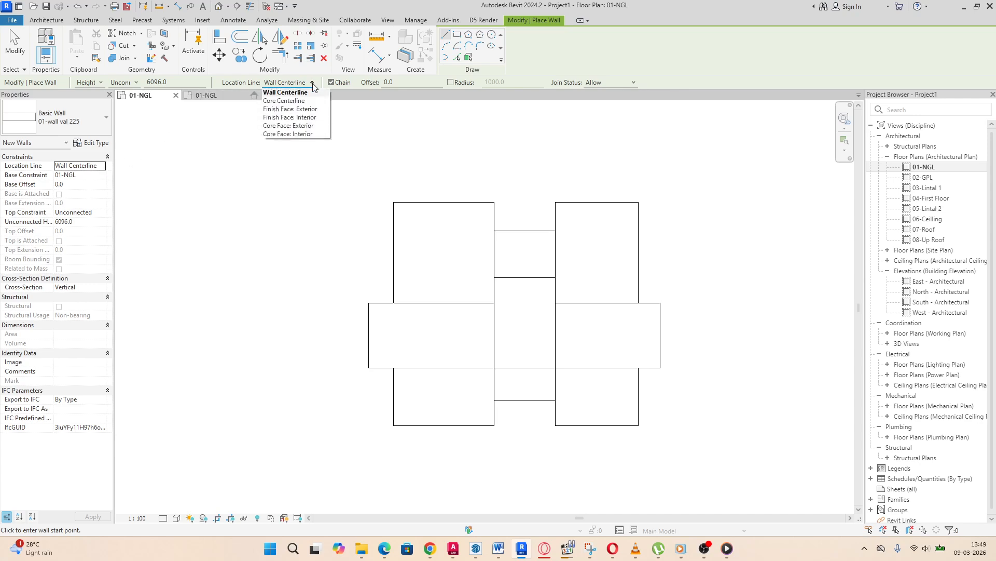
click(307, 119)
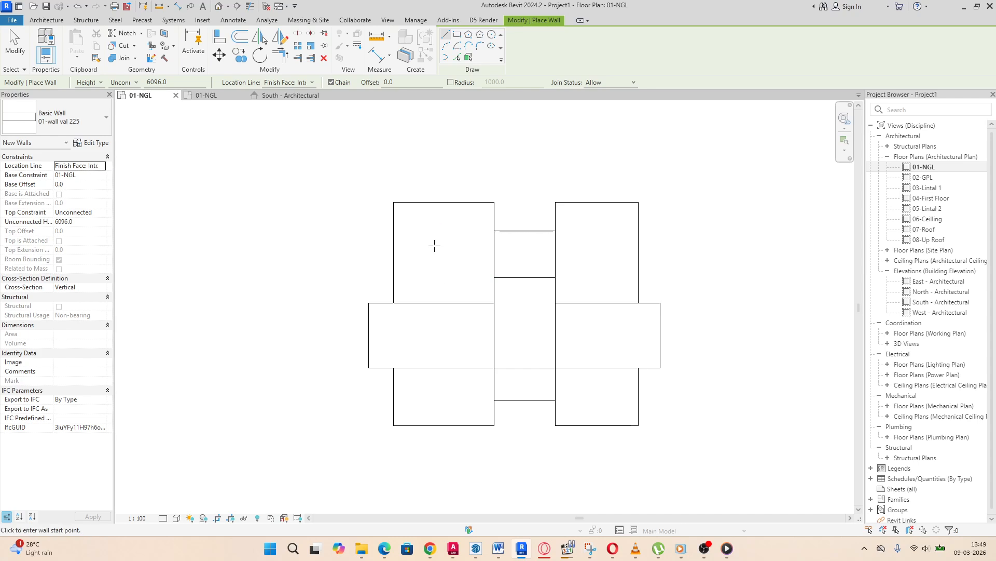
click(314, 82)
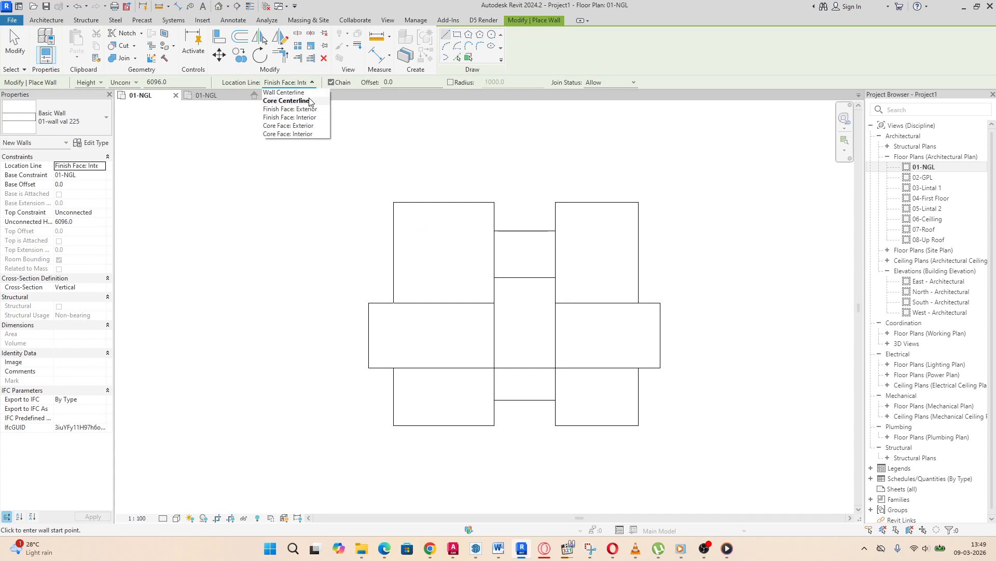
click(309, 94)
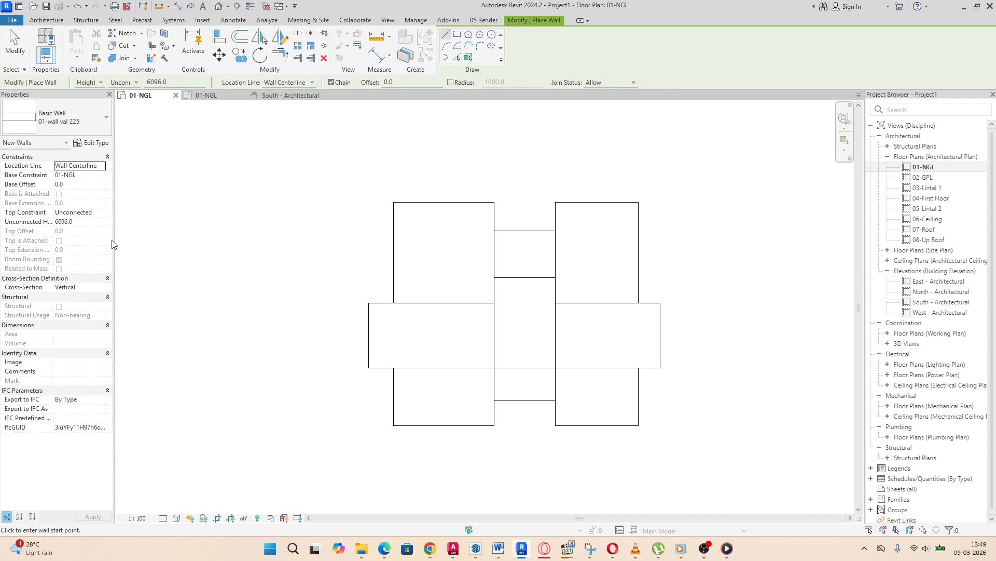
Step: Set the top constraint of the new walls to level 04-First Floor
click(101, 212)
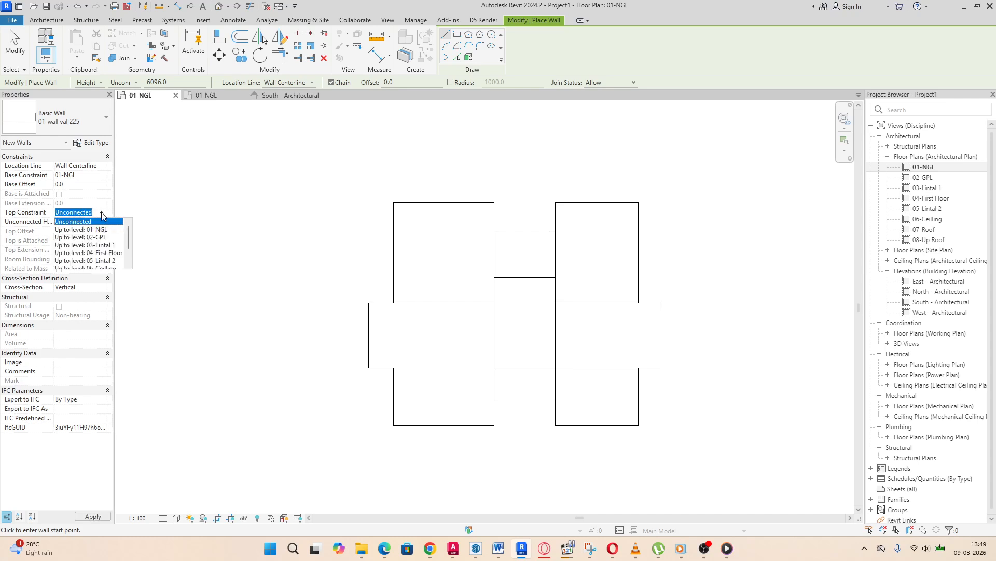
click(110, 253)
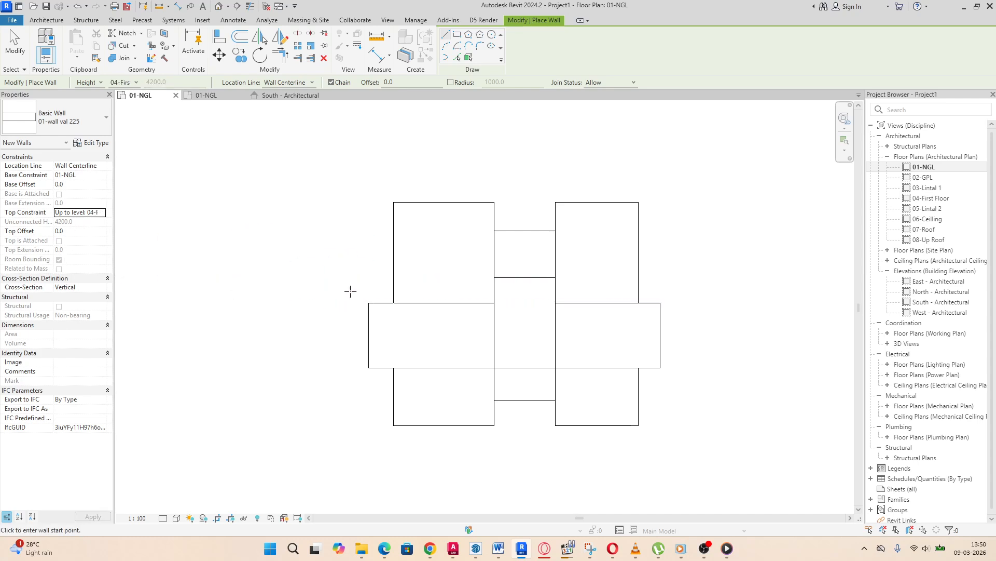
scroll(289, 338, down, 3)
scroll(352, 359, up, 5)
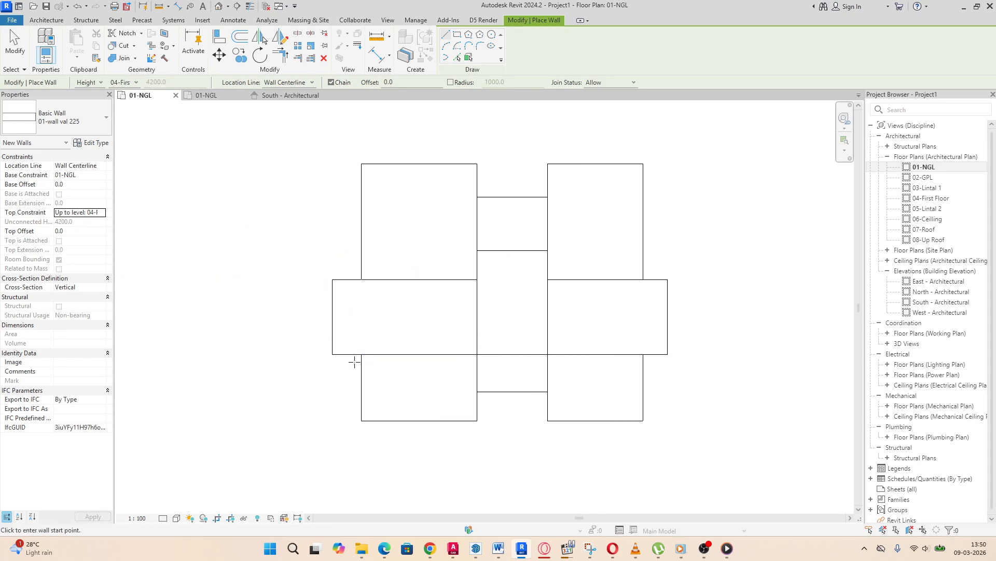
scroll(339, 325, down, 1)
scroll(338, 319, down, 1)
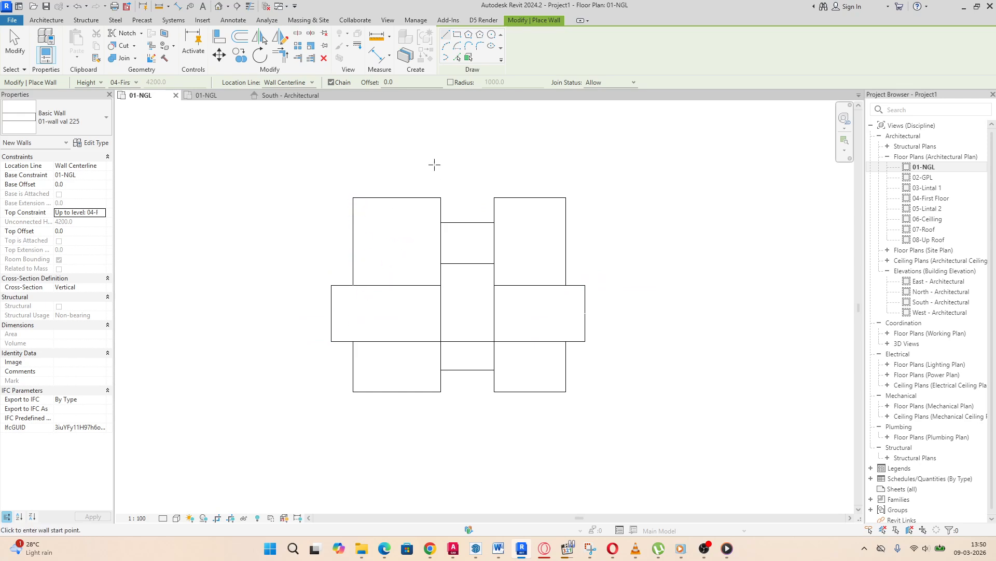
Step: Using Pick Lines, place walls along the upper-left room's top and left edges and down the layout's stepped left outline to the lower-left room
key(p)
key(l)
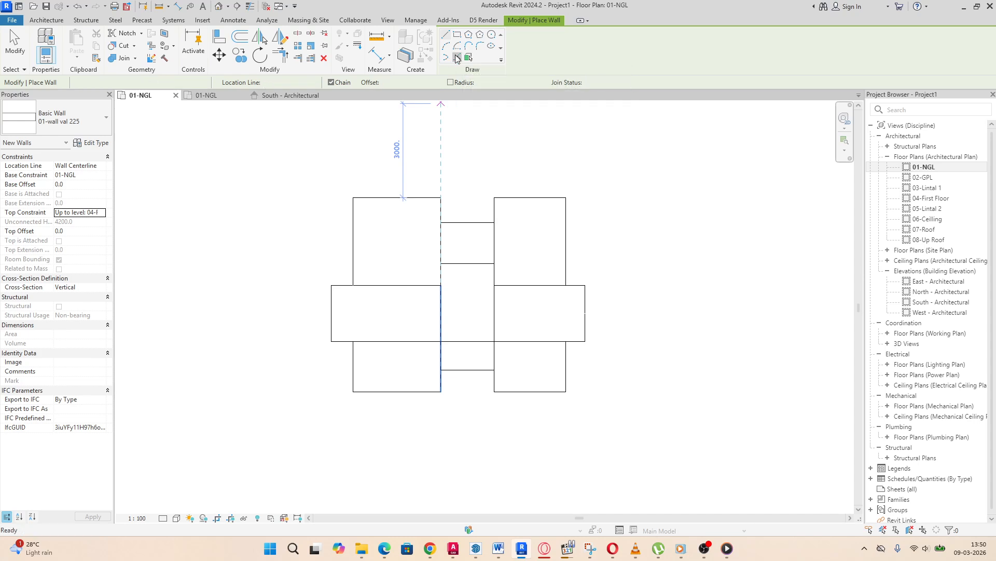
click(391, 198)
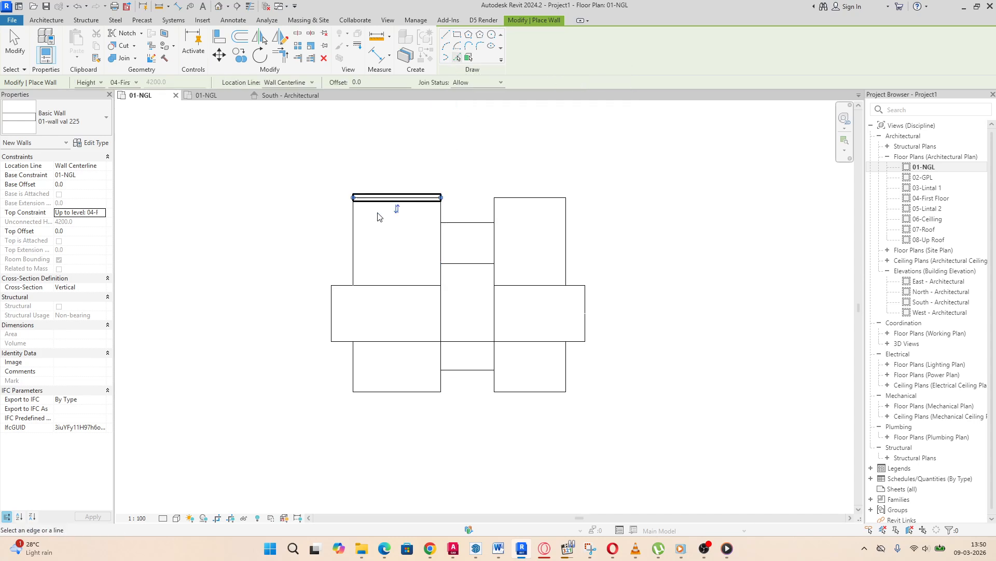
click(356, 240)
click(333, 310)
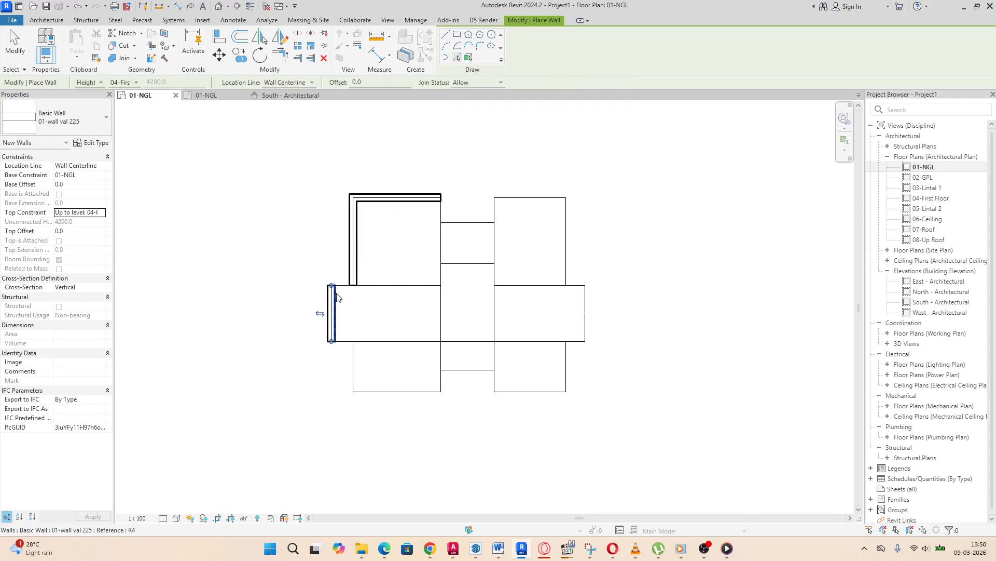
click(345, 286)
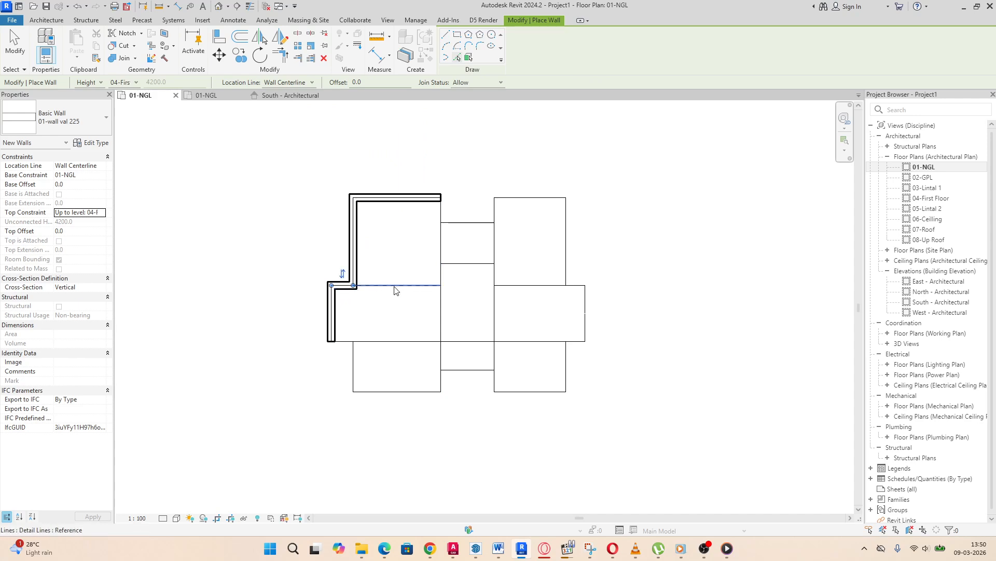
click(345, 342)
click(354, 364)
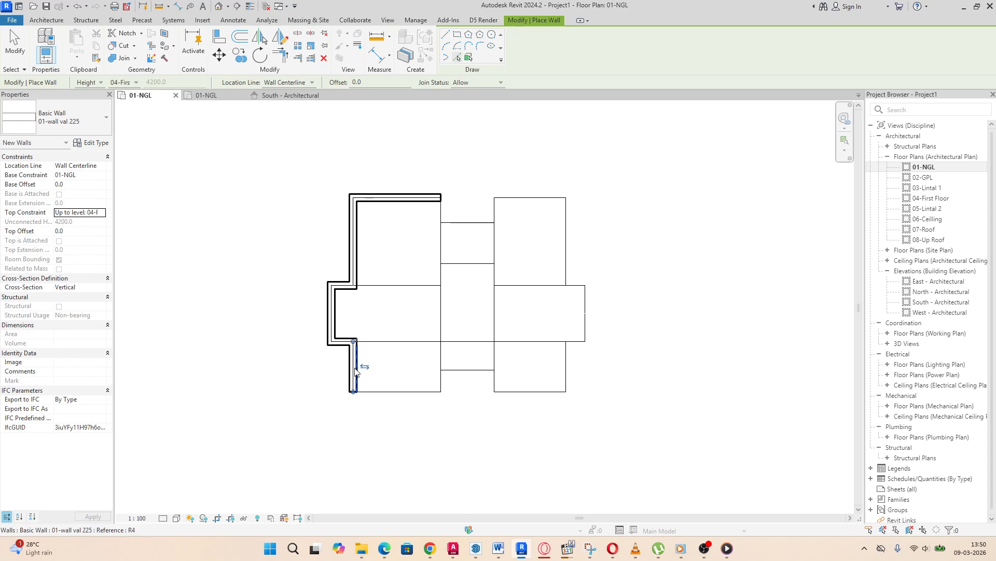
Step: Place walls on the lower-left room's bottom and right lines, the lower central connecting line, and the lower-right room's left, bottom and right lines
click(405, 392)
click(442, 363)
click(473, 370)
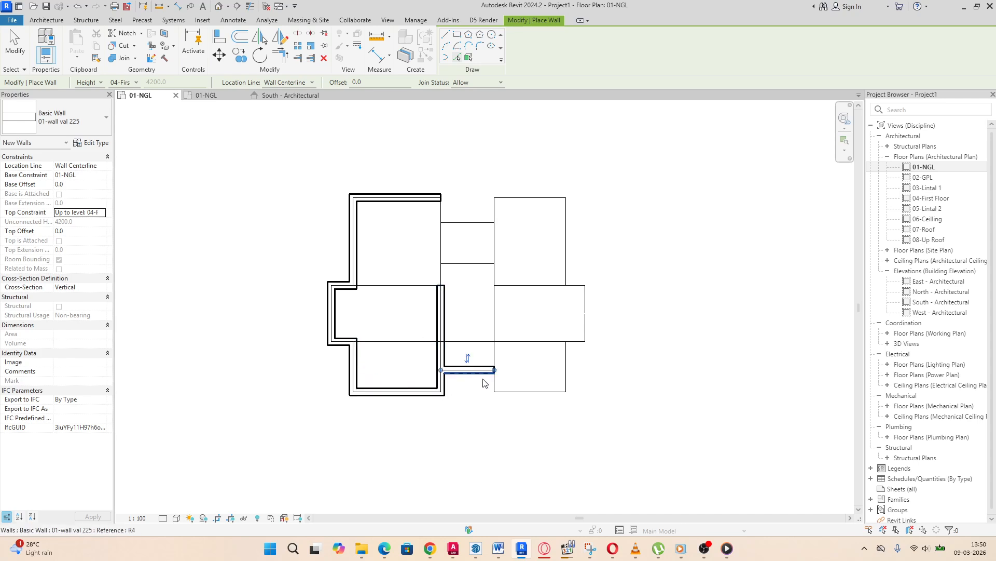
click(494, 382)
click(530, 392)
click(567, 367)
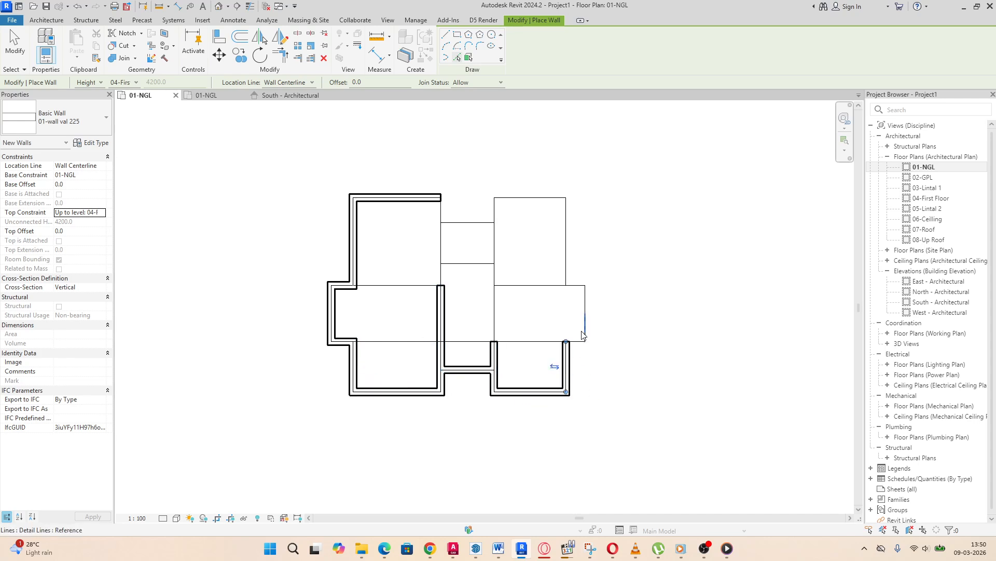
Step: Enclose the middle-right room with walls on its sketch lines and add the wall across the central bay level with its bottom edge
click(584, 336)
click(537, 343)
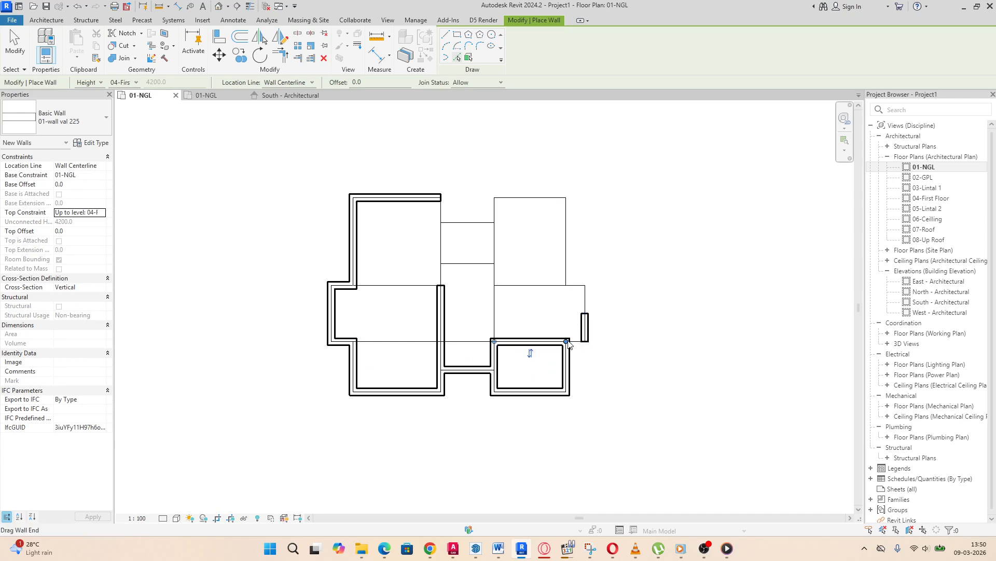
click(575, 344)
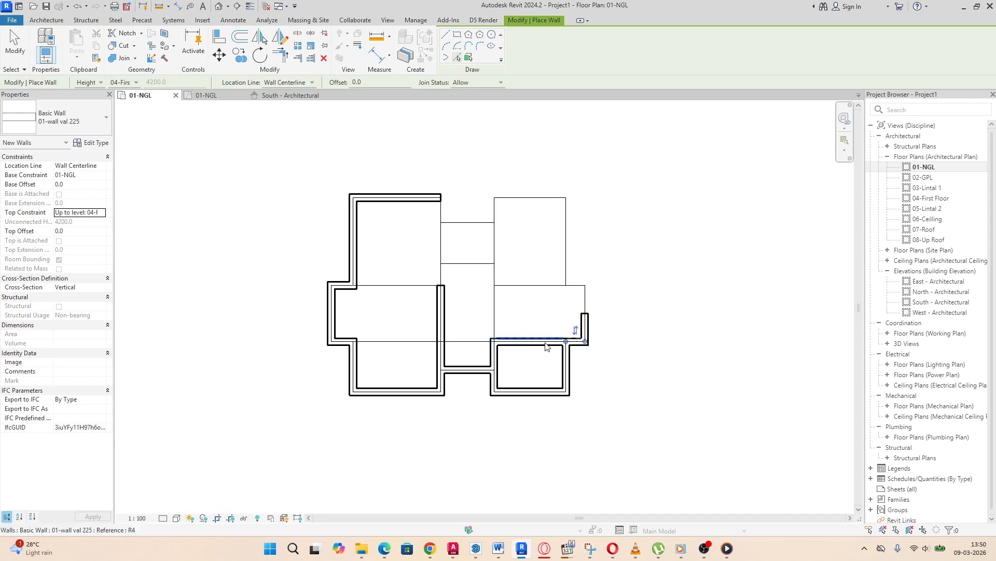
click(478, 343)
click(493, 315)
click(535, 286)
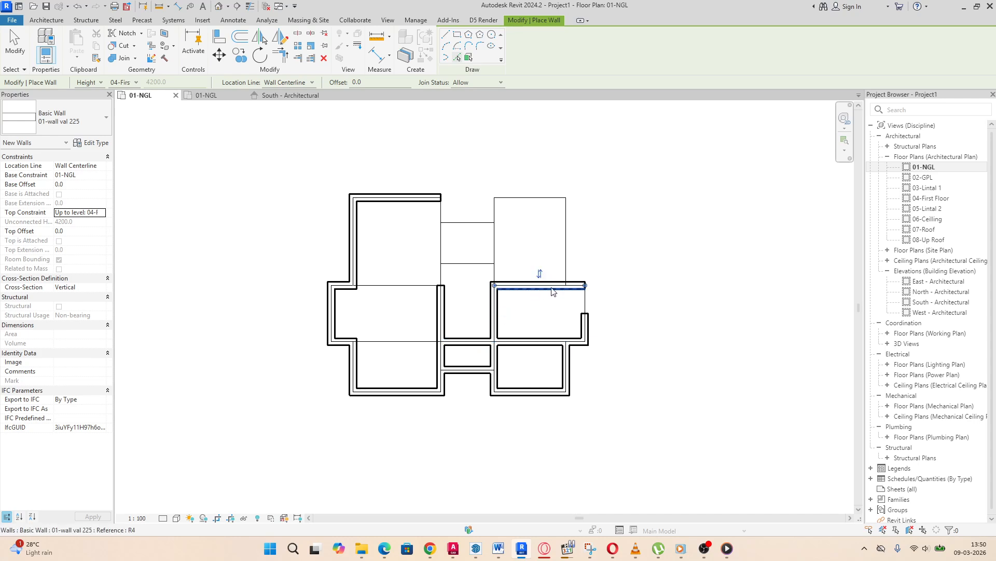
click(586, 300)
Step: Place walls on the upper-right room's right edge, both sides of the upper central bay, and the cross line inside that bay
click(566, 244)
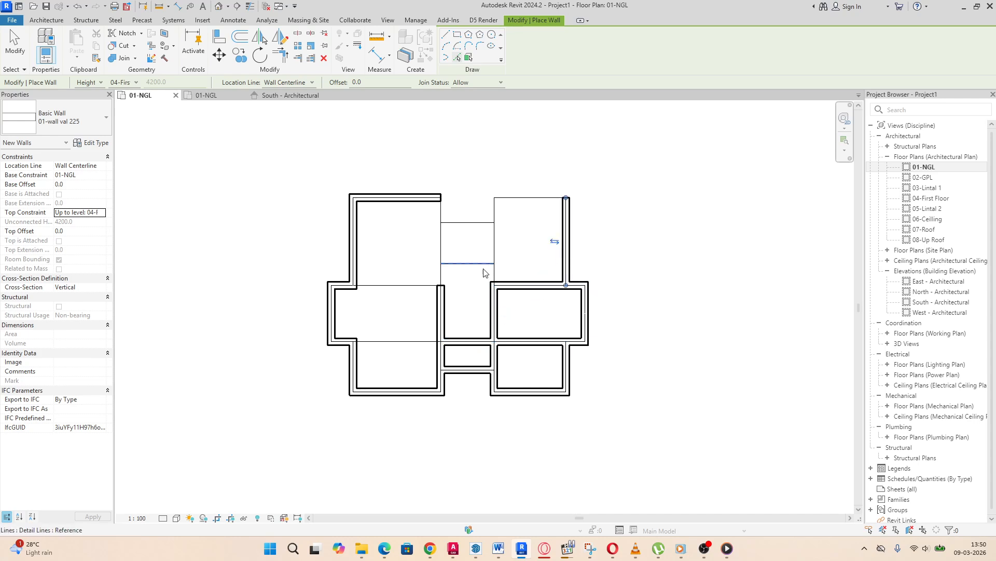
click(494, 272)
click(467, 263)
click(441, 275)
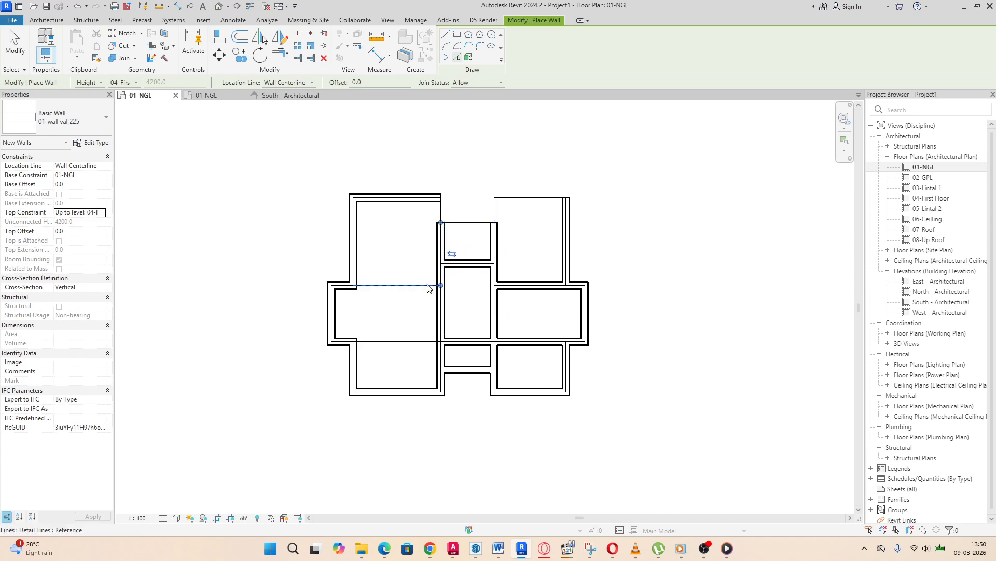
Step: Complete the upper rooms with walls on the upper-left room's remaining lines, the central bay's top line, and the upper-right room's remaining lines
click(423, 285)
click(441, 210)
click(467, 222)
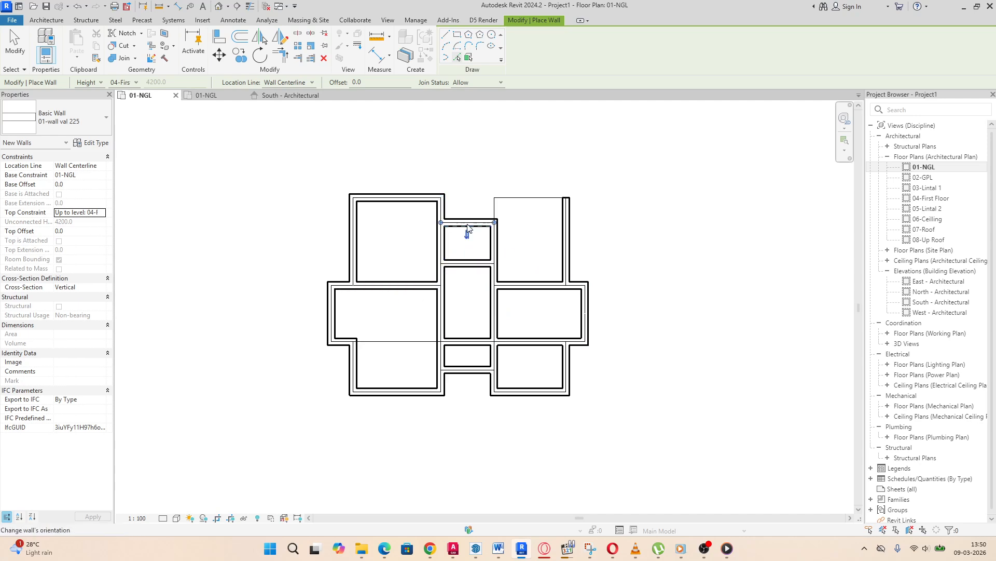
click(494, 206)
click(532, 198)
Step: Place the last wall on the line dividing the middle-left room from the lower-left room
scroll(664, 212, down, 3)
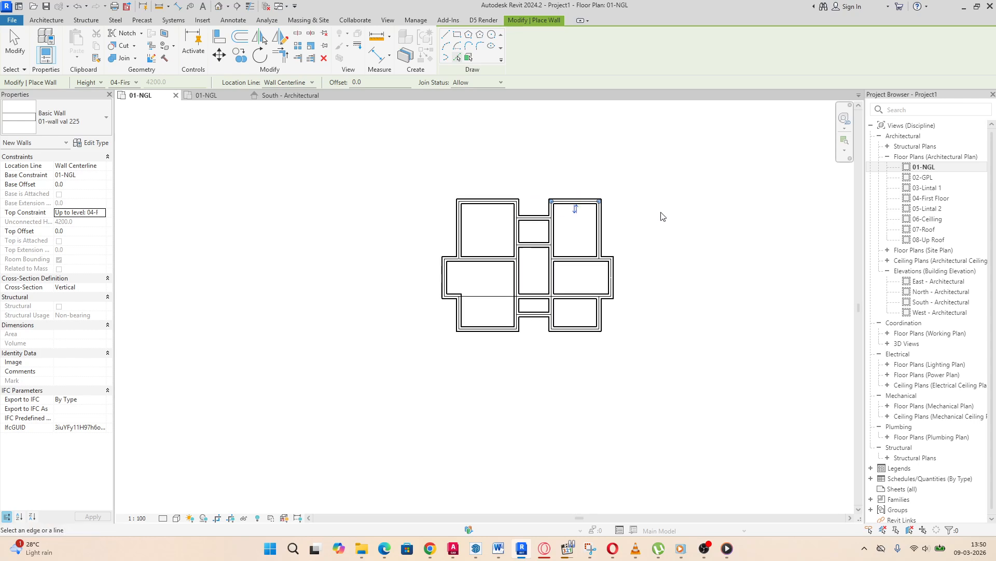
scroll(486, 244, up, 2)
click(480, 313)
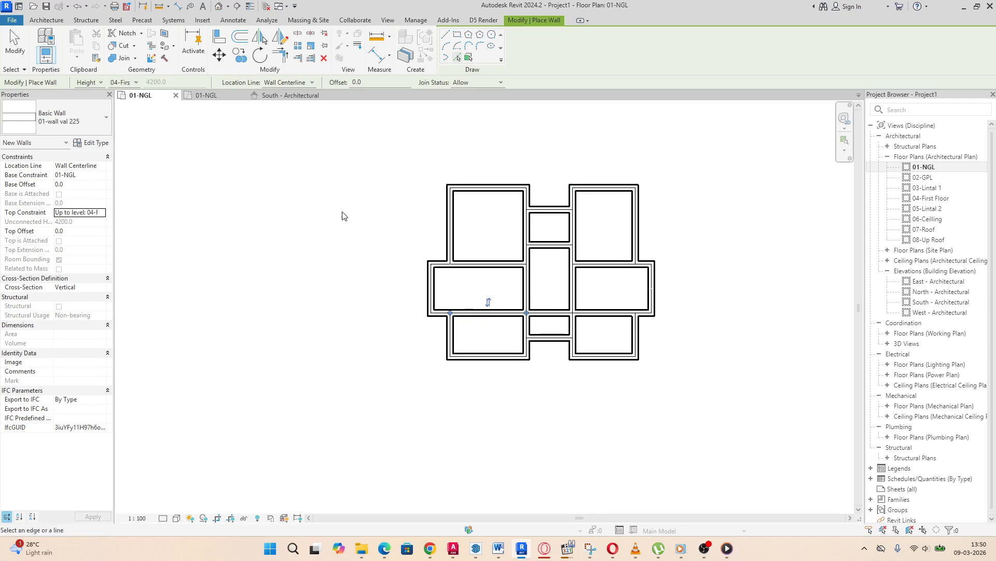
Step: Check the completed wall layout in plan and open the default 3D view
scroll(342, 216, down, 2)
scroll(400, 261, up, 3)
scroll(317, 268, down, 3)
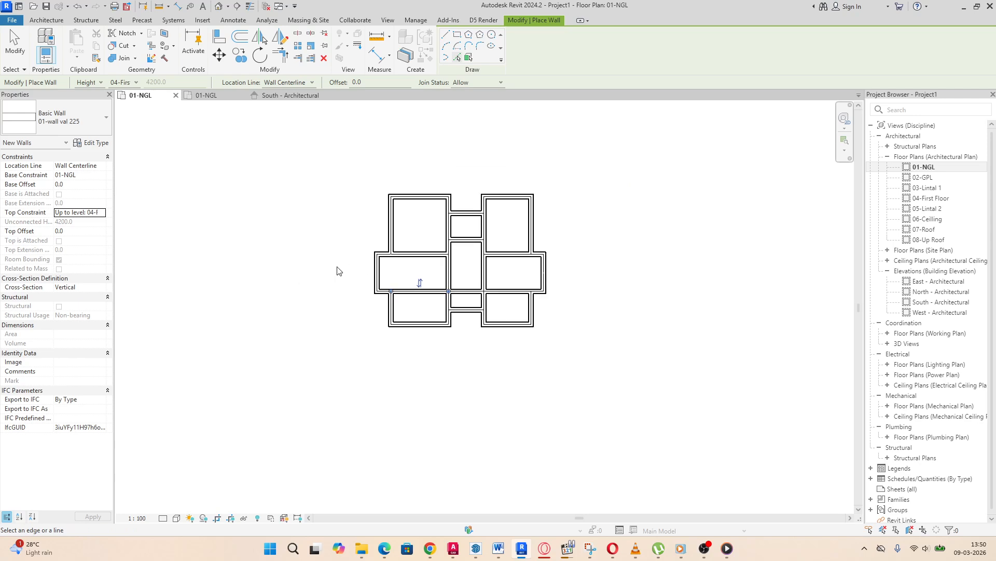
scroll(430, 266, up, 4)
middle_drag(431, 268, 402, 300)
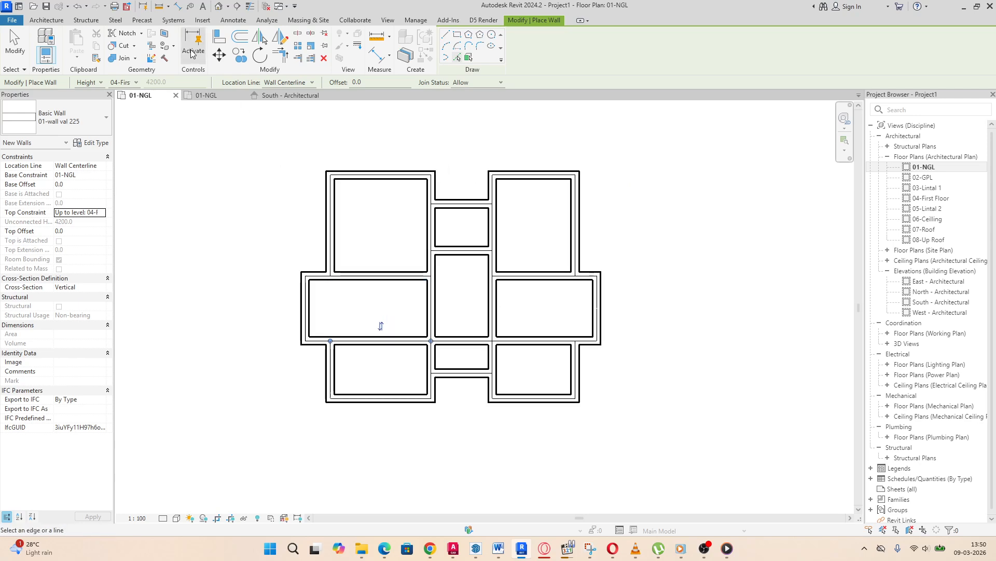
click(227, 6)
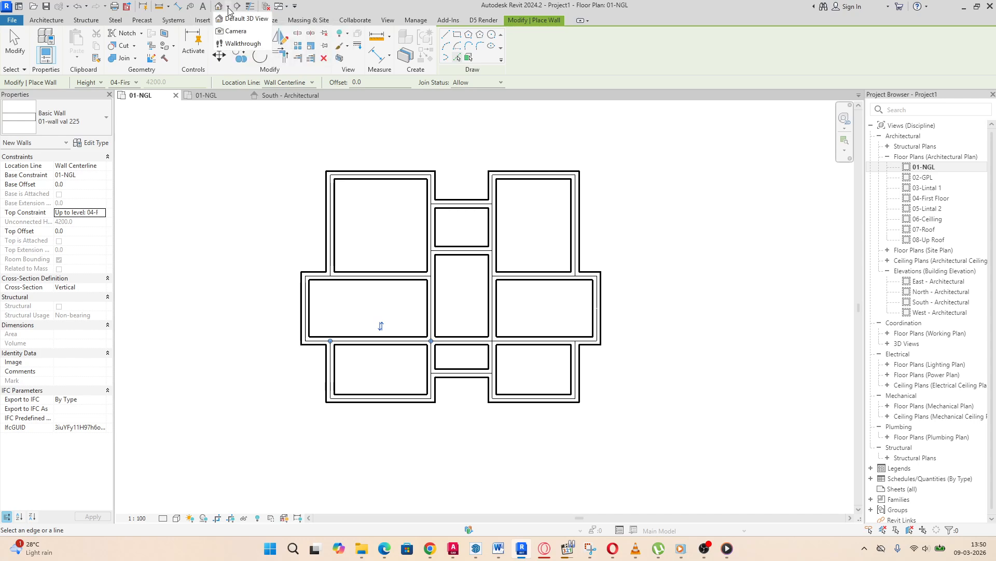
click(224, 21)
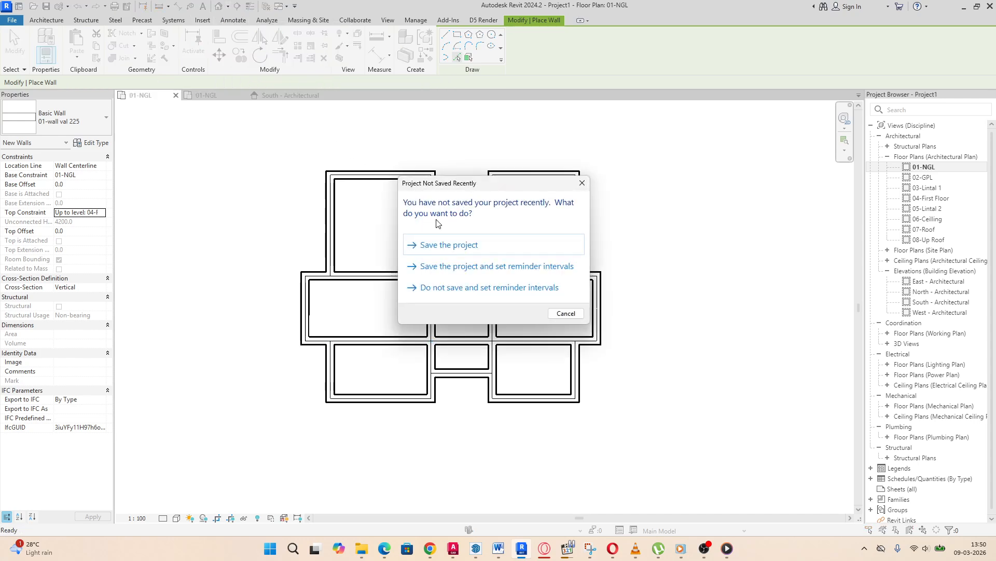
Step: Choose to save the project and browse to the folder Mes Propres Projet inside UN SAC on drive D:
click(449, 247)
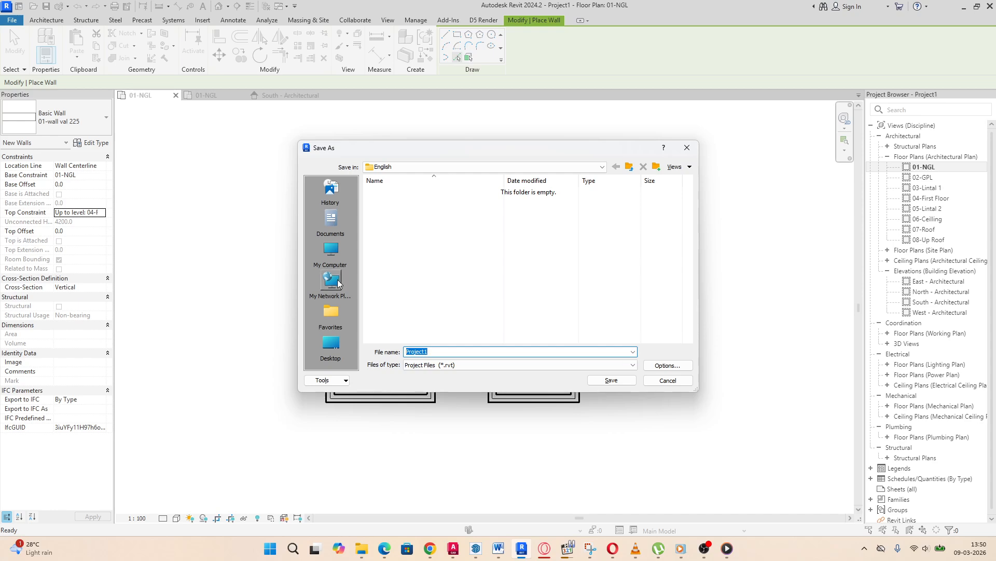
click(332, 352)
scroll(400, 232, down, 2)
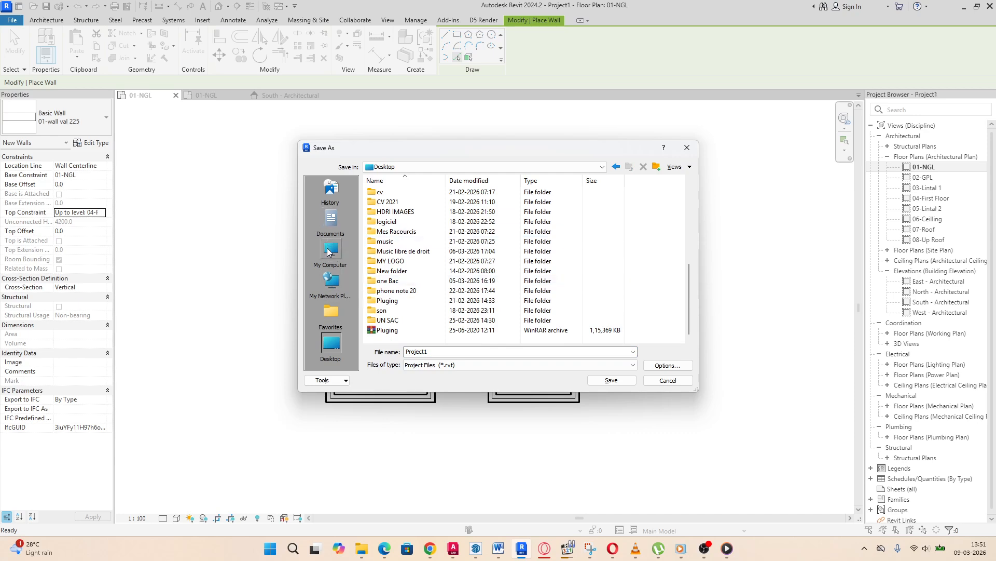
click(328, 252)
double_click(407, 212)
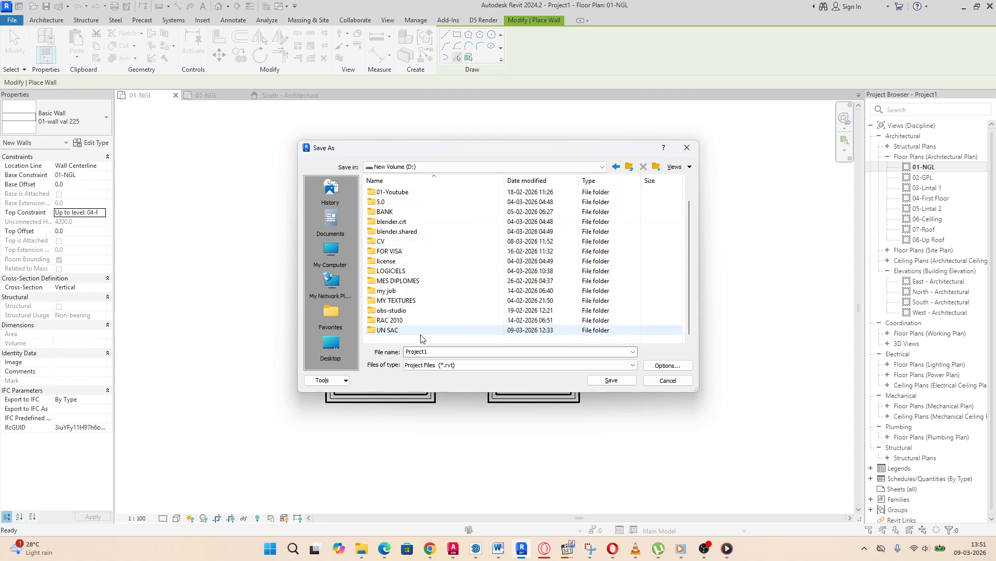
click(418, 331)
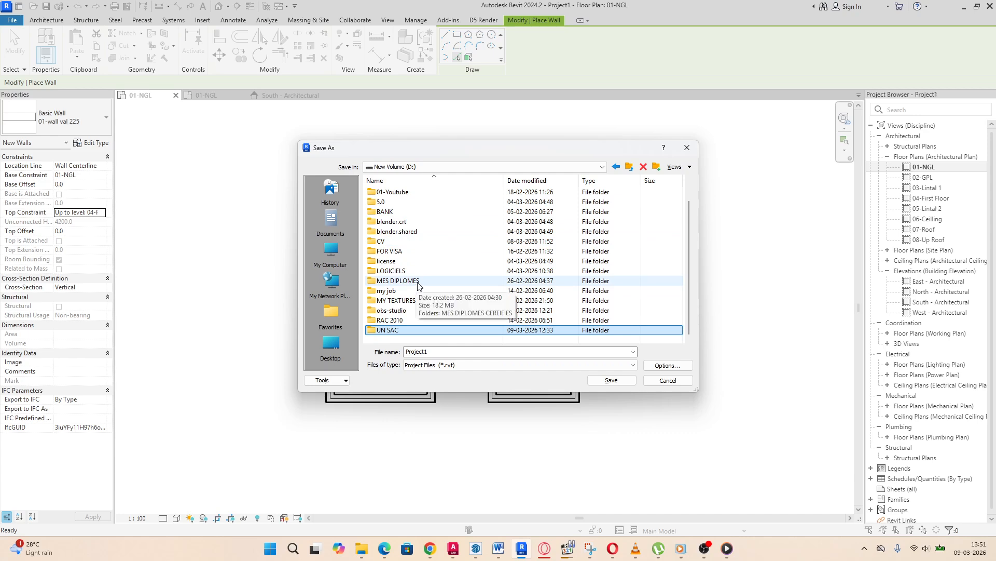
double_click(398, 332)
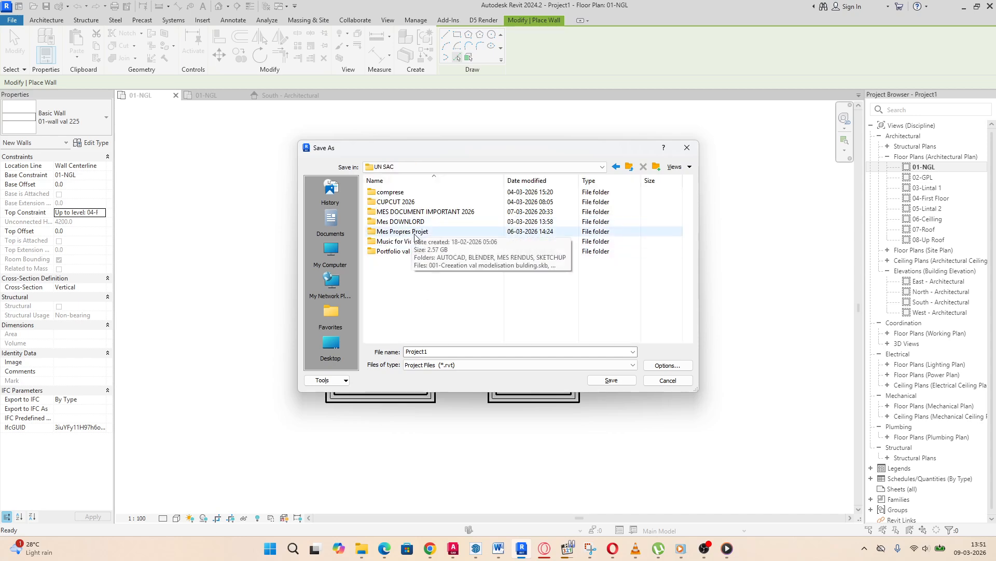
click(414, 233)
double_click(414, 238)
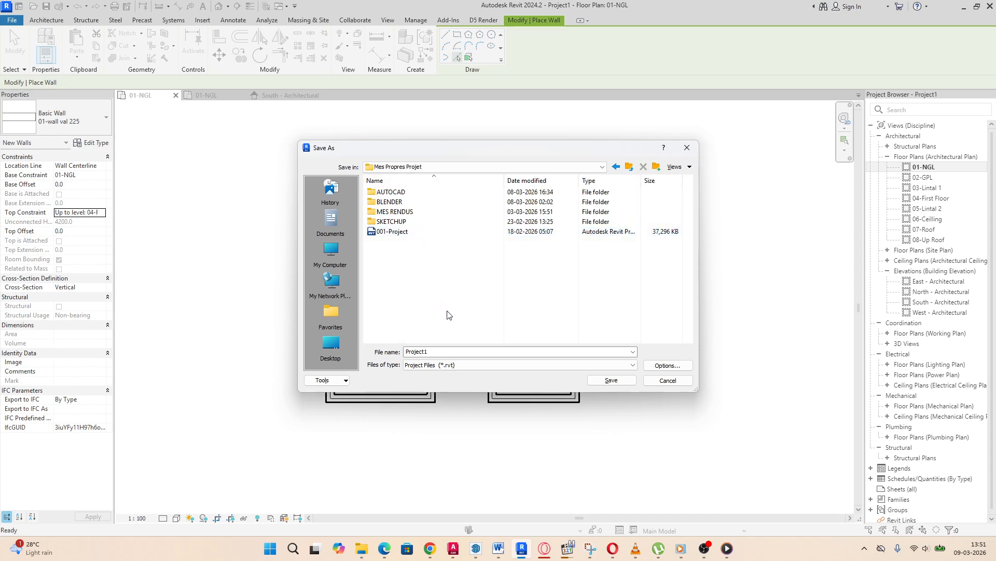
Step: Create a REVIT 2026 folder inside Mes Propres Projet and save the project there as 01-Duplex val Project1
right_click(390, 276)
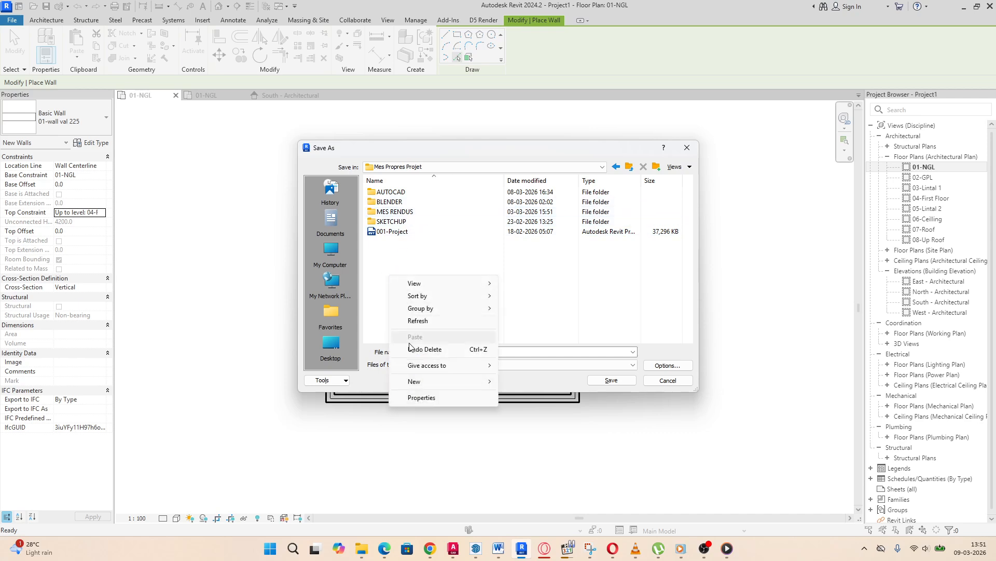
mouse_move(456, 387)
click(519, 383)
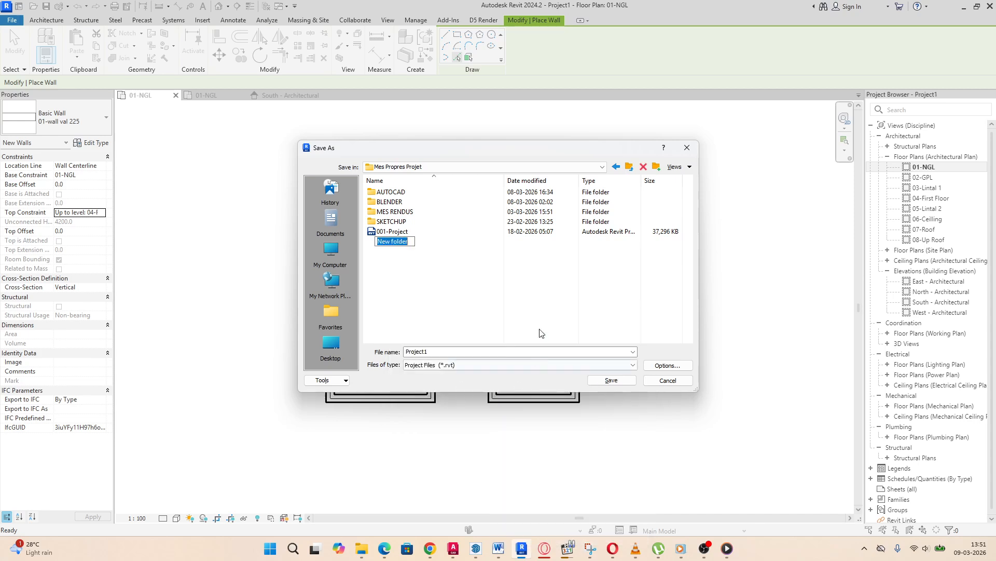
text(R)
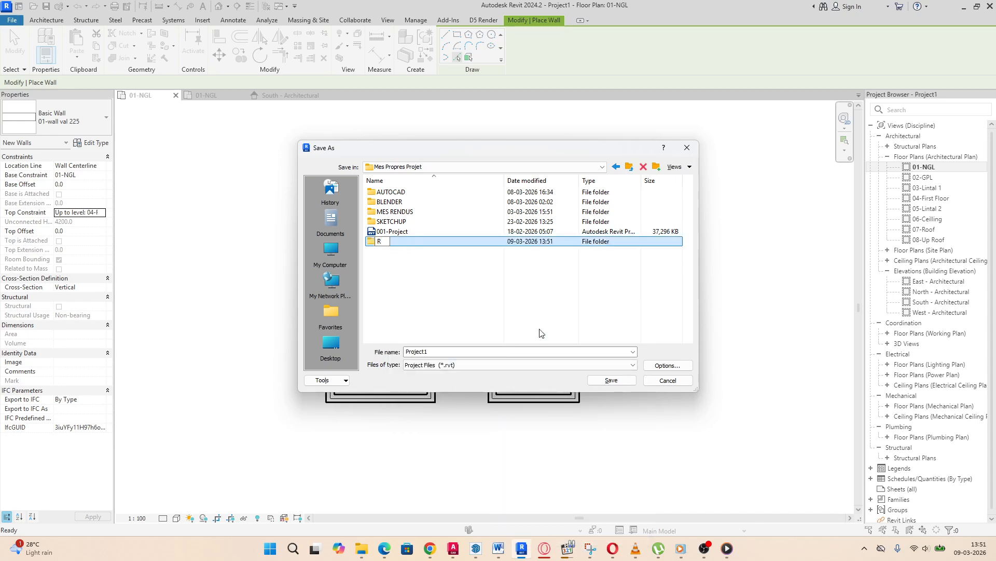
text(EVIT 2)
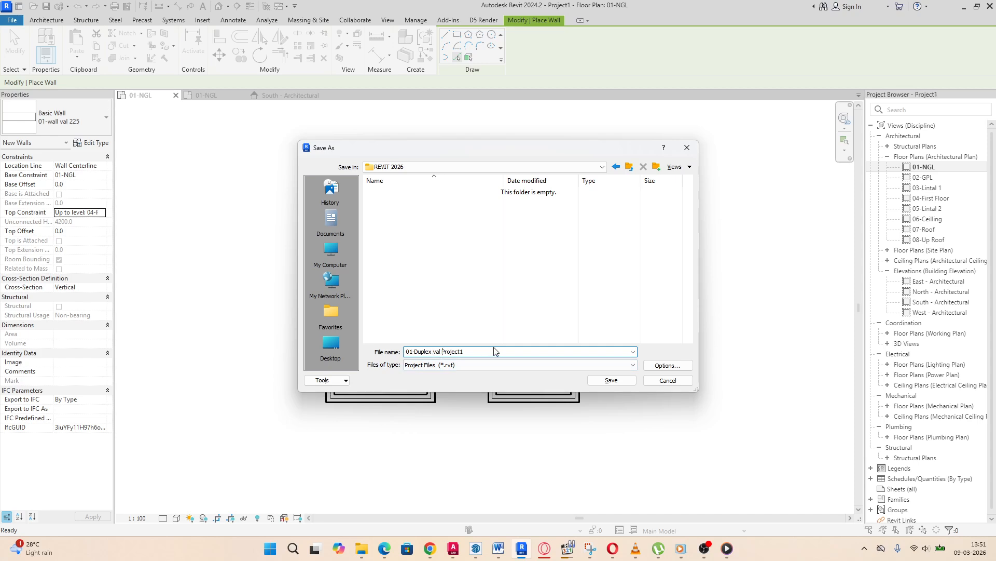
click(619, 383)
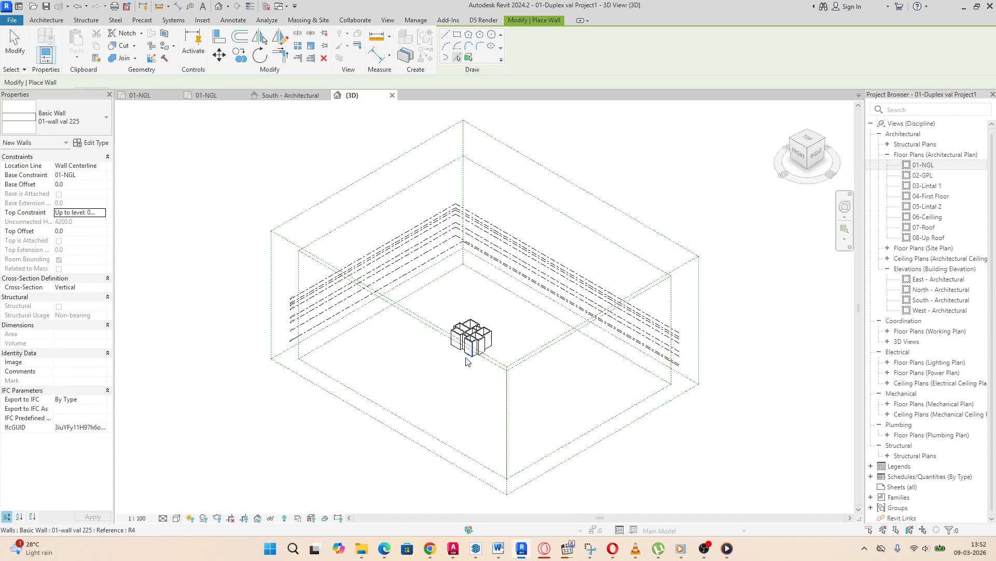
Step: Try the Consistent Colors, Wireframe and Hidden Line visual styles on the 3D view, and set it to Shaded
scroll(467, 350, up, 4)
scroll(497, 312, up, 6)
scroll(553, 299, down, 3)
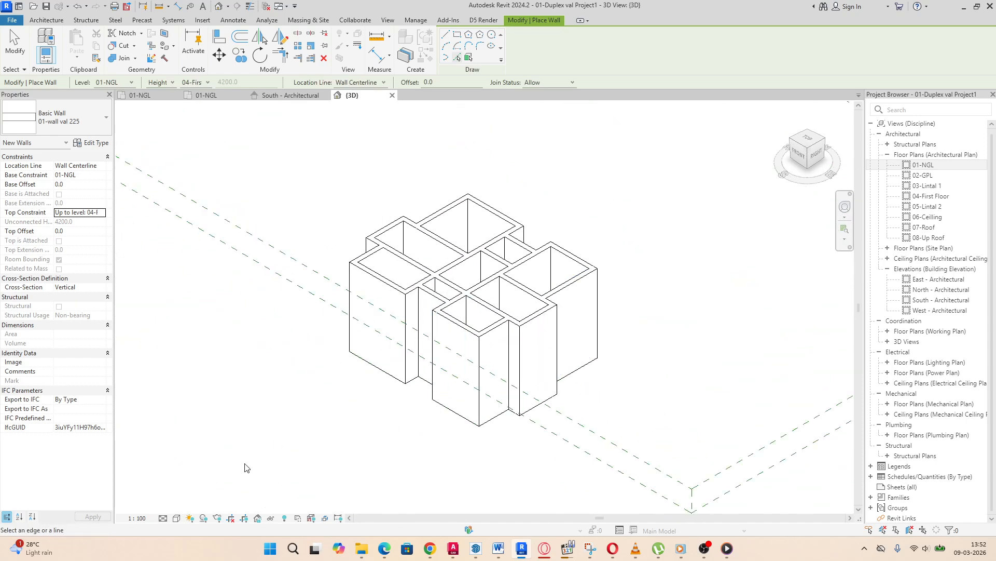
click(177, 518)
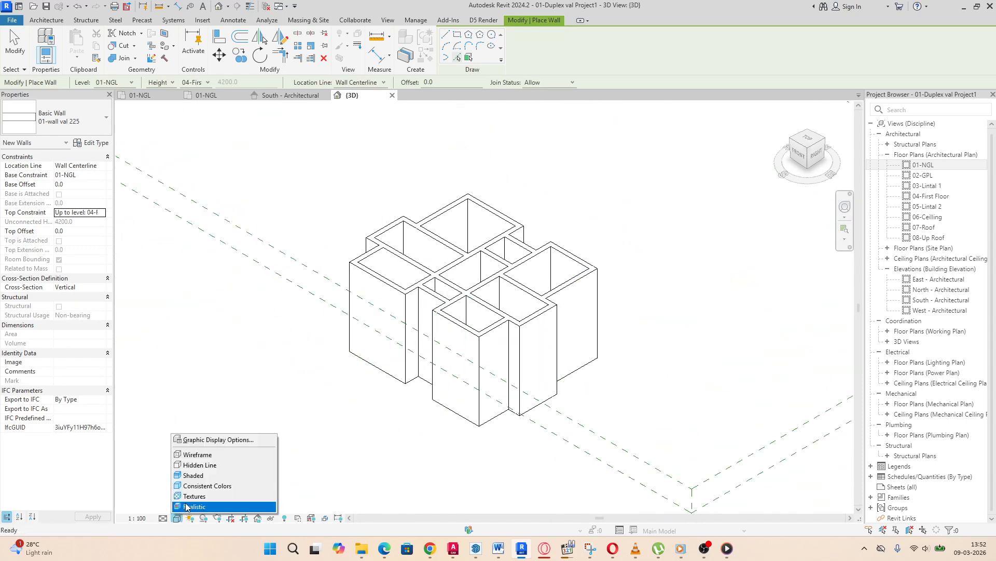
click(197, 486)
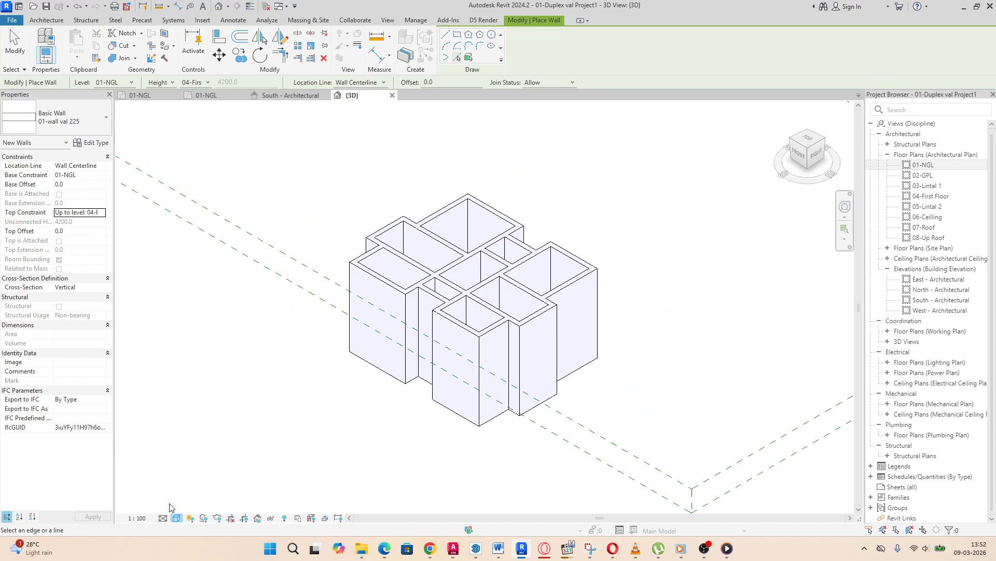
click(177, 518)
click(206, 460)
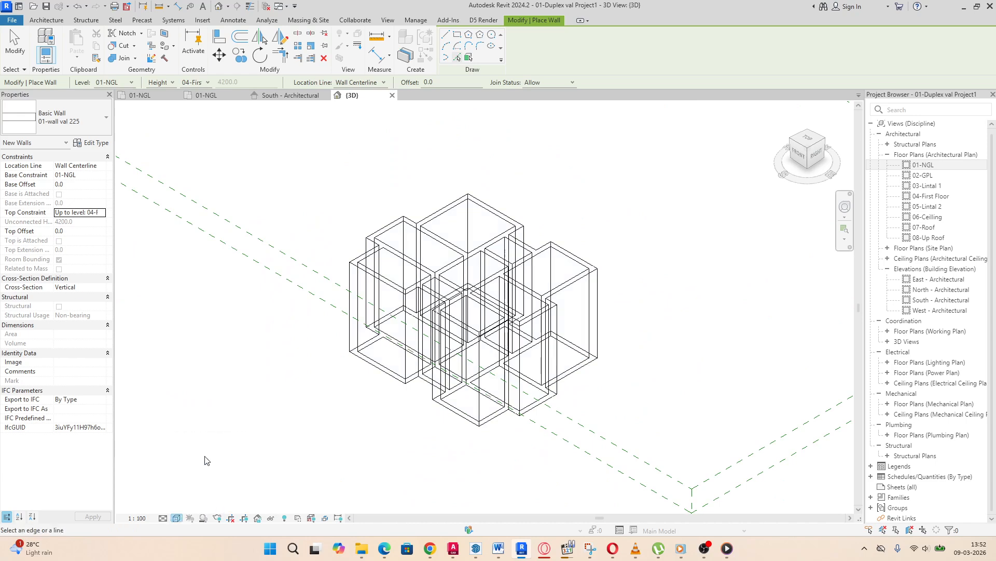
click(180, 519)
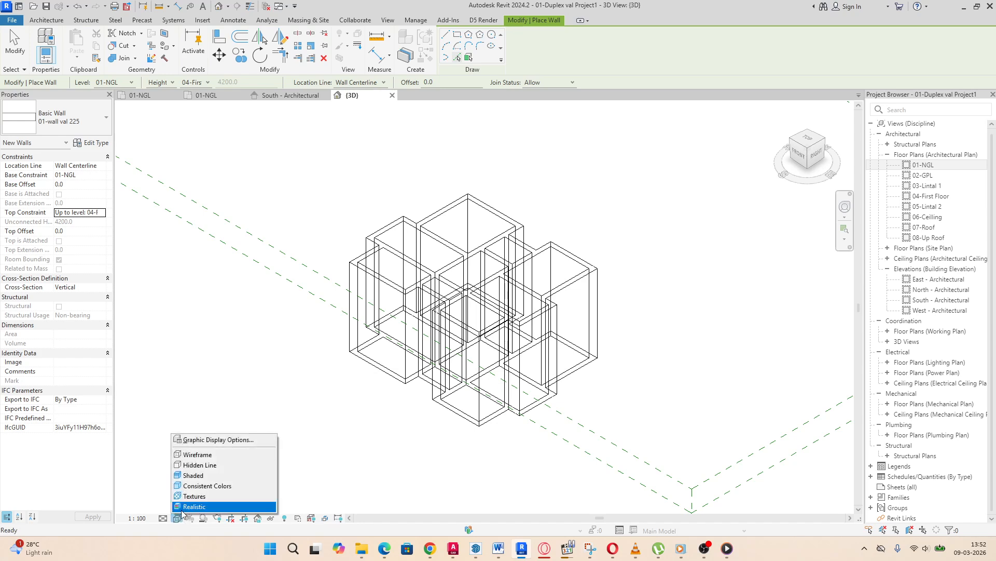
click(199, 467)
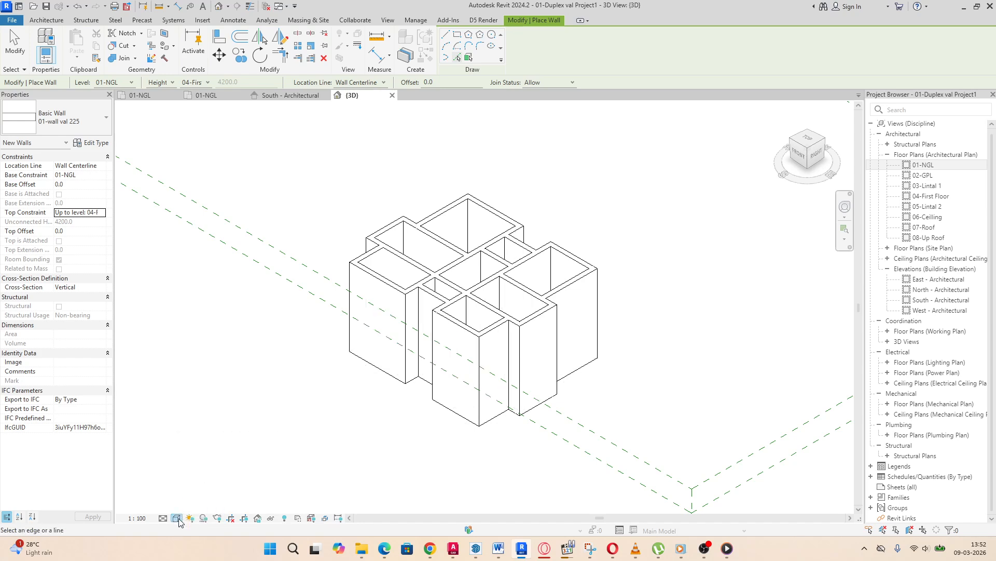
click(177, 518)
click(194, 477)
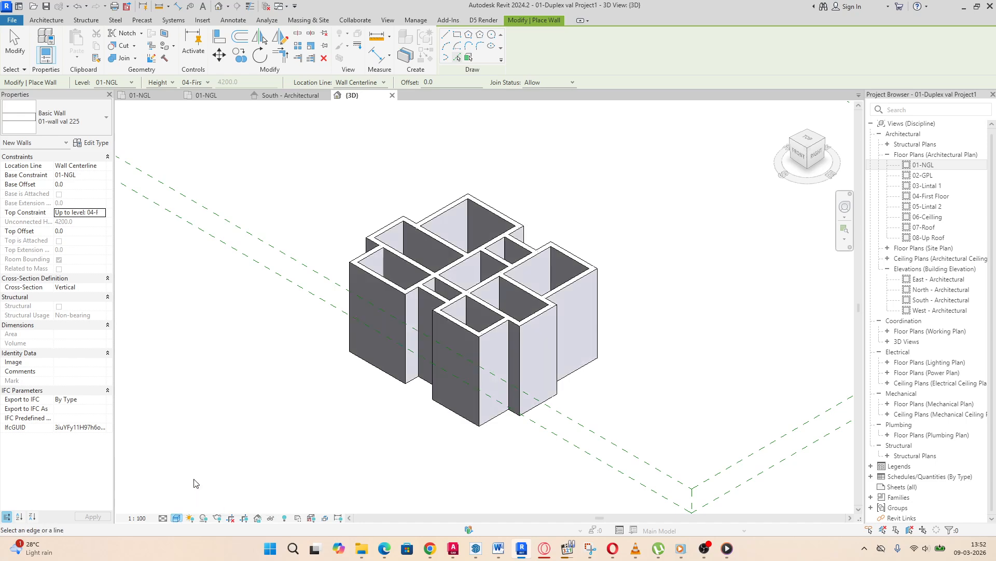
Step: Go back to the 01-NGL floor plan and examine the wall layout
click(148, 96)
scroll(423, 300, up, 5)
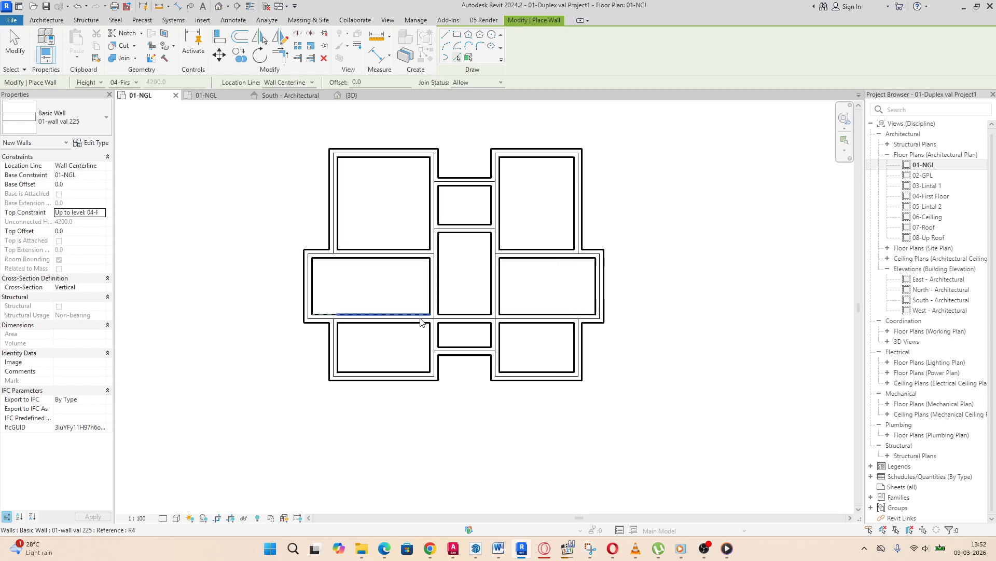
scroll(411, 286, down, 3)
scroll(410, 301, up, 2)
scroll(411, 300, down, 1)
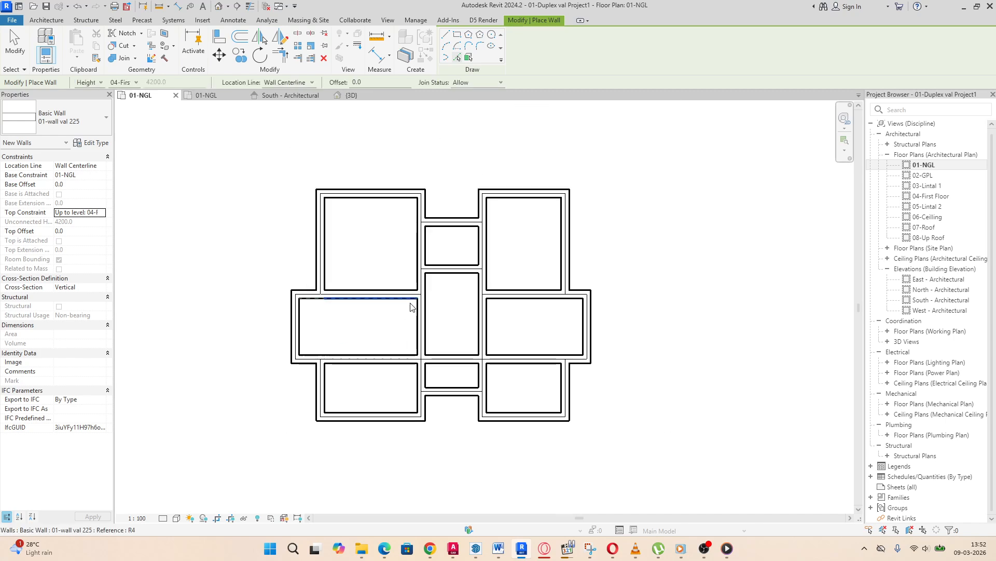
scroll(412, 300, up, 1)
scroll(411, 300, down, 1)
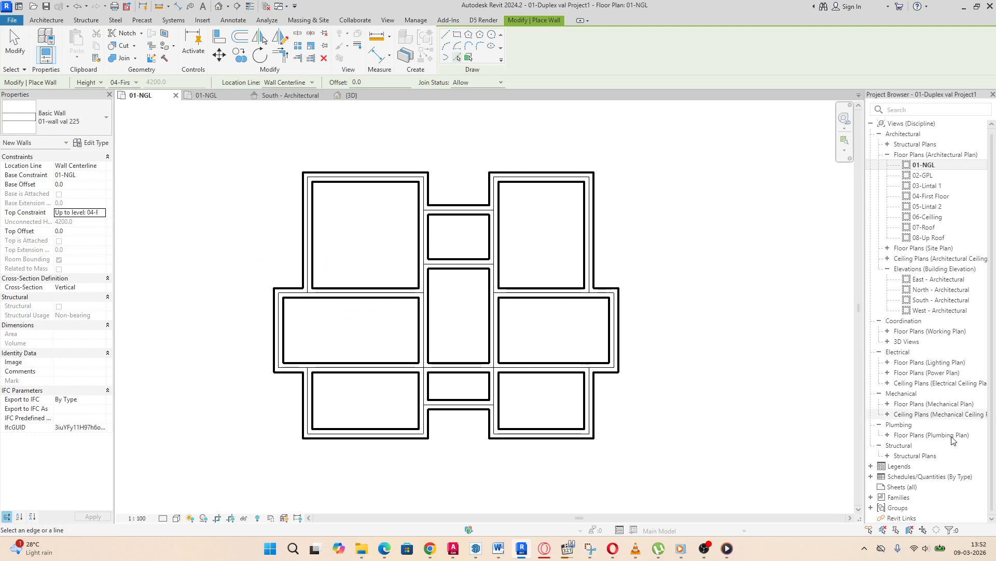
Step: Open the South - Architectural elevation and set its visual style to Shaded
double_click(929, 307)
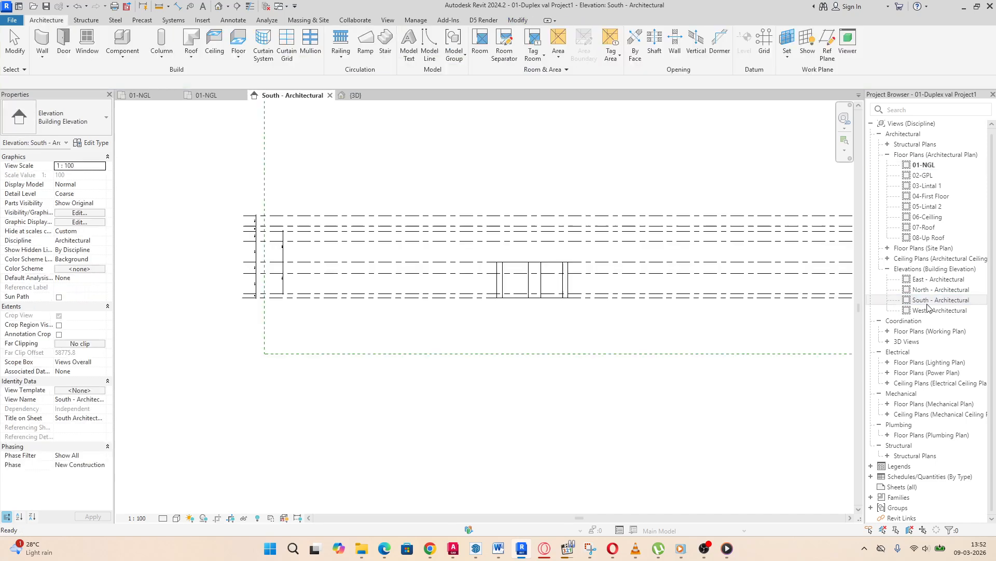
scroll(245, 320, down, 2)
scroll(243, 319, up, 1)
scroll(243, 317, up, 2)
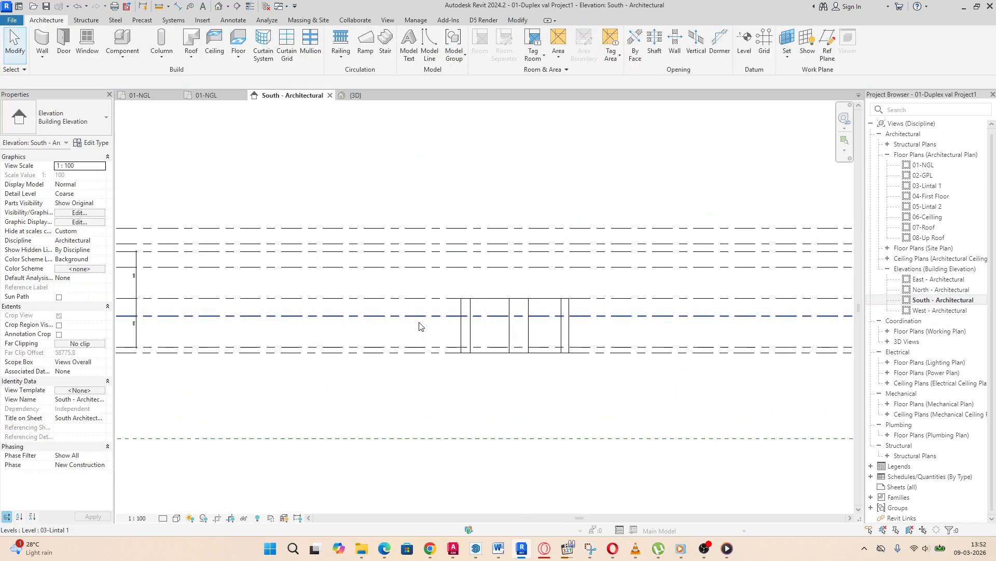
scroll(467, 327, up, 2)
scroll(374, 359, down, 2)
scroll(521, 374, up, 3)
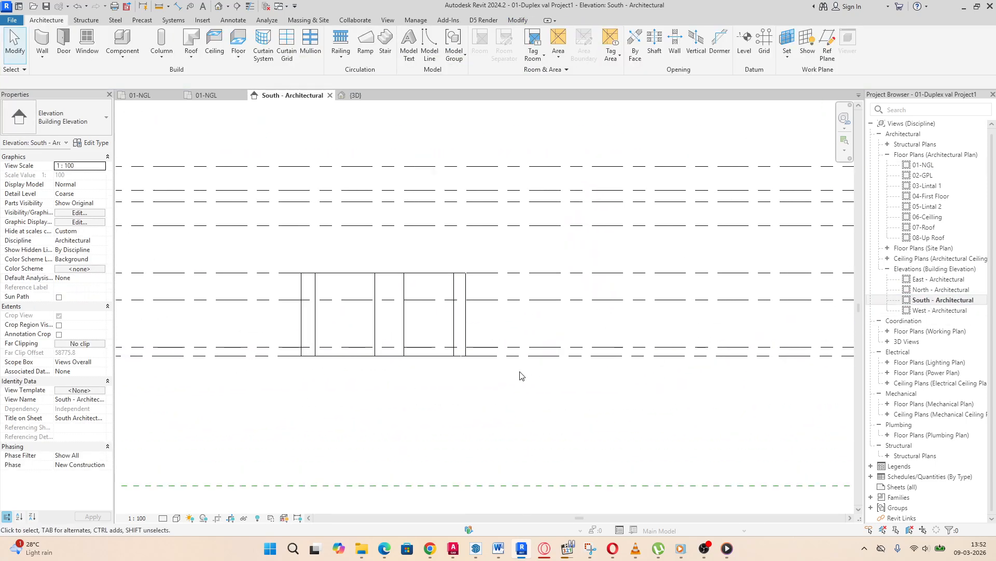
scroll(506, 444, down, 2)
click(176, 518)
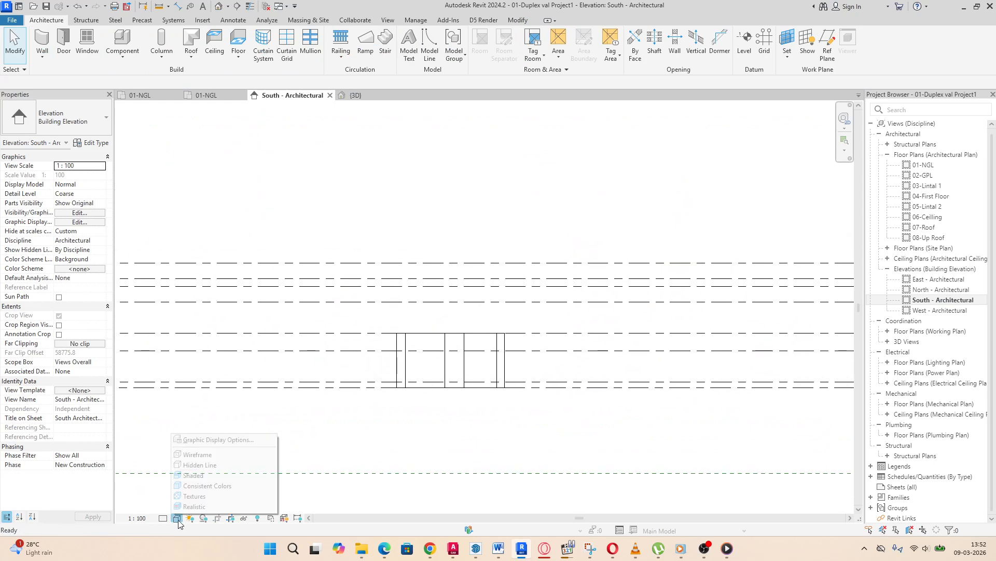
click(196, 475)
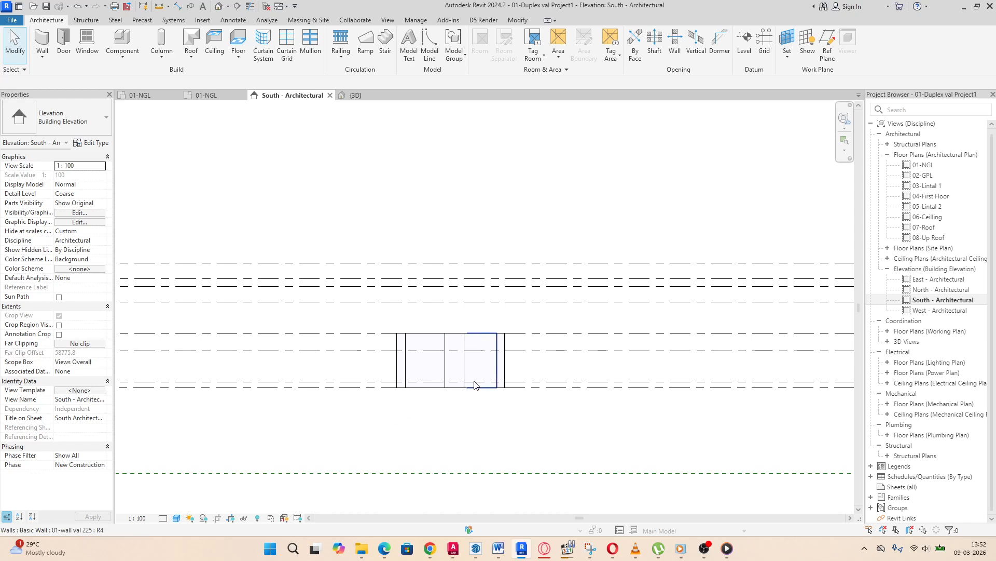
Step: Try the Realistic visual style on the South elevation
scroll(416, 364, up, 3)
click(177, 519)
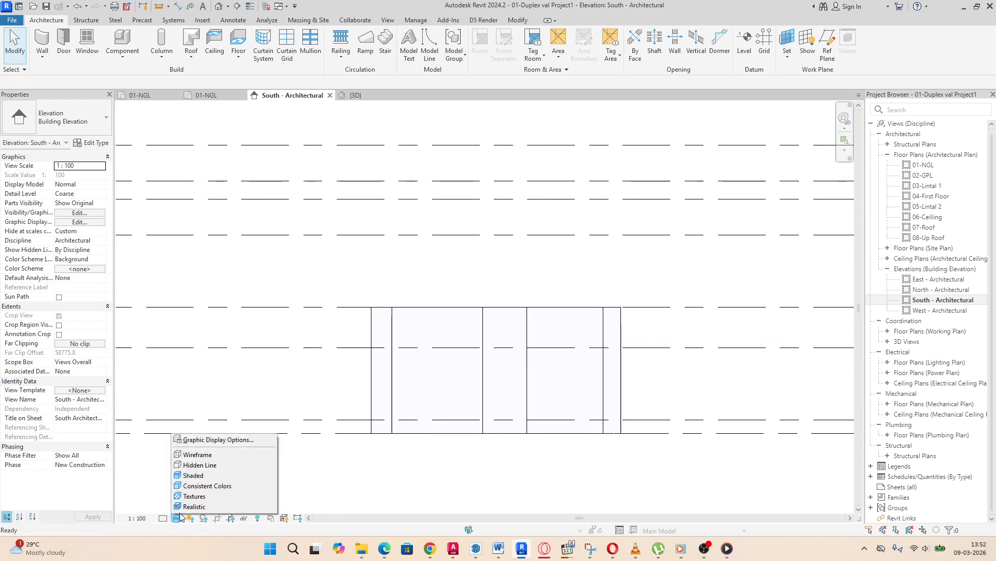
click(183, 507)
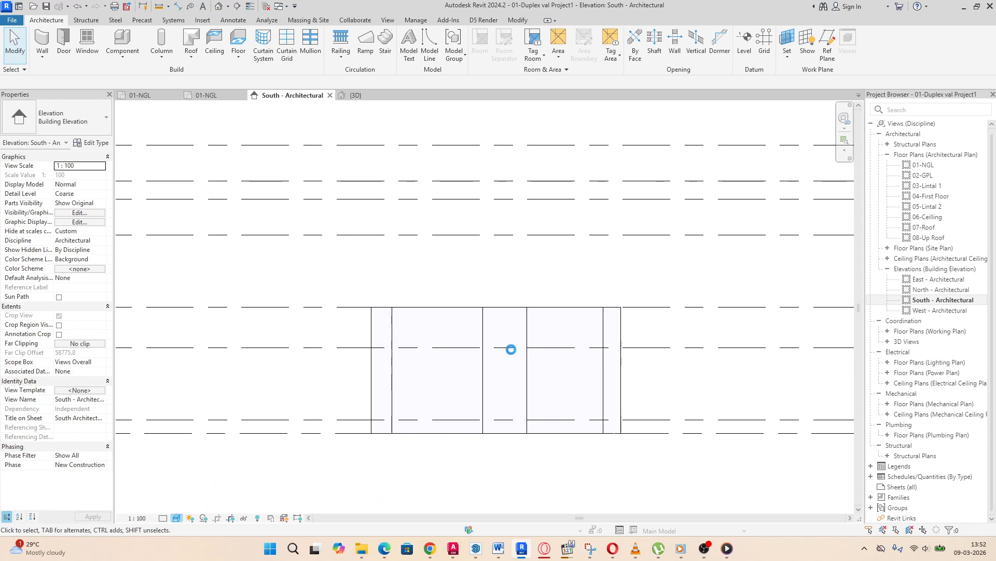
scroll(542, 366, down, 4)
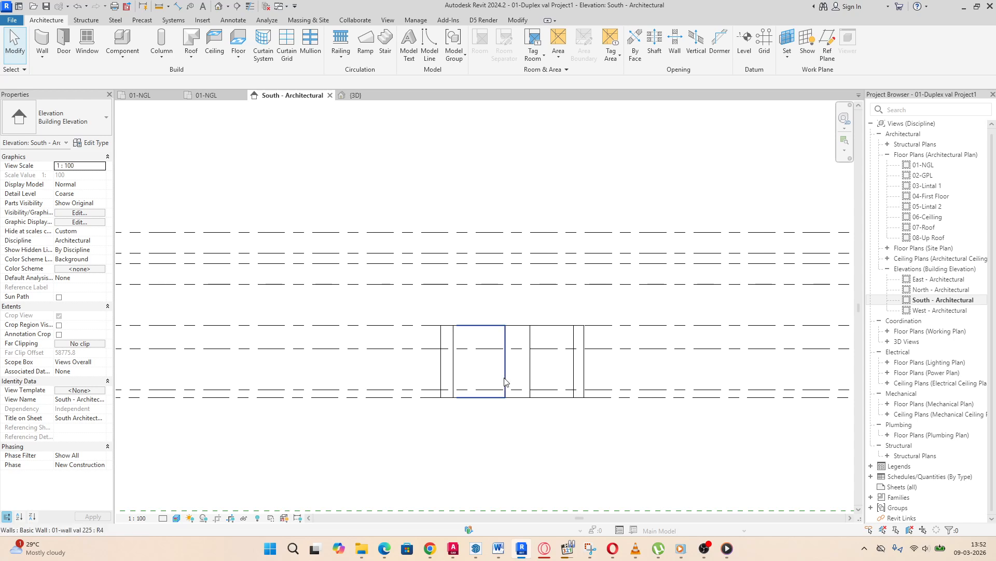
Step: Switch the South elevation back to the Shaded visual style and inspect the walls
scroll(507, 382, up, 5)
click(177, 518)
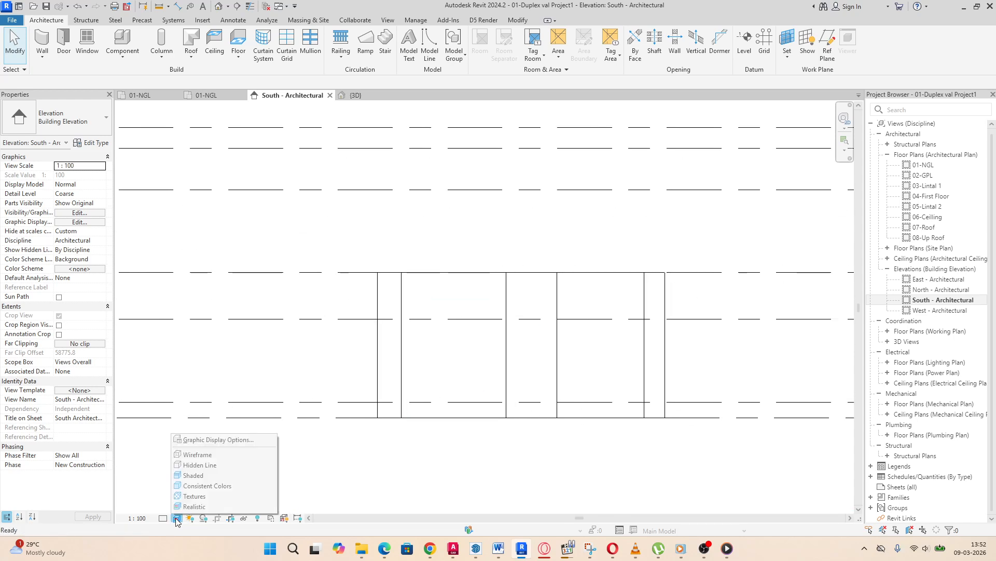
click(193, 476)
scroll(317, 436, down, 3)
scroll(337, 425, up, 3)
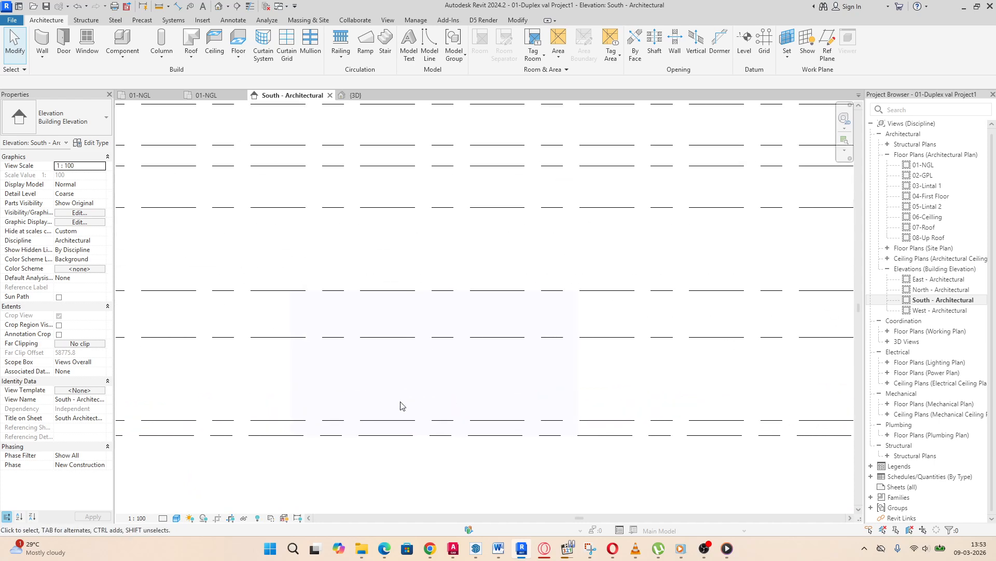
scroll(400, 405, up, 1)
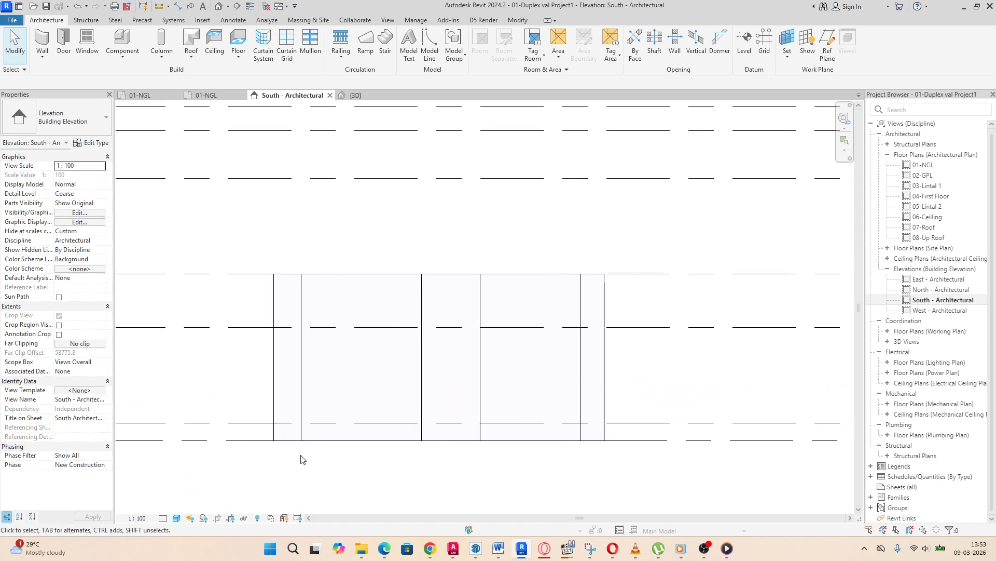
Step: Check the walls' base and top against the level labels in the South elevation
scroll(367, 450, down, 5)
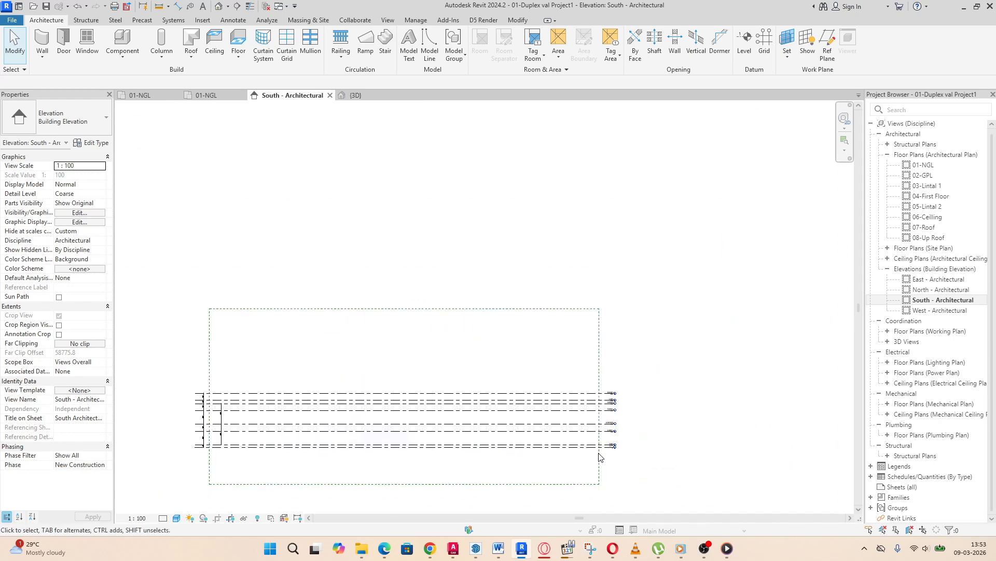
scroll(611, 455, up, 5)
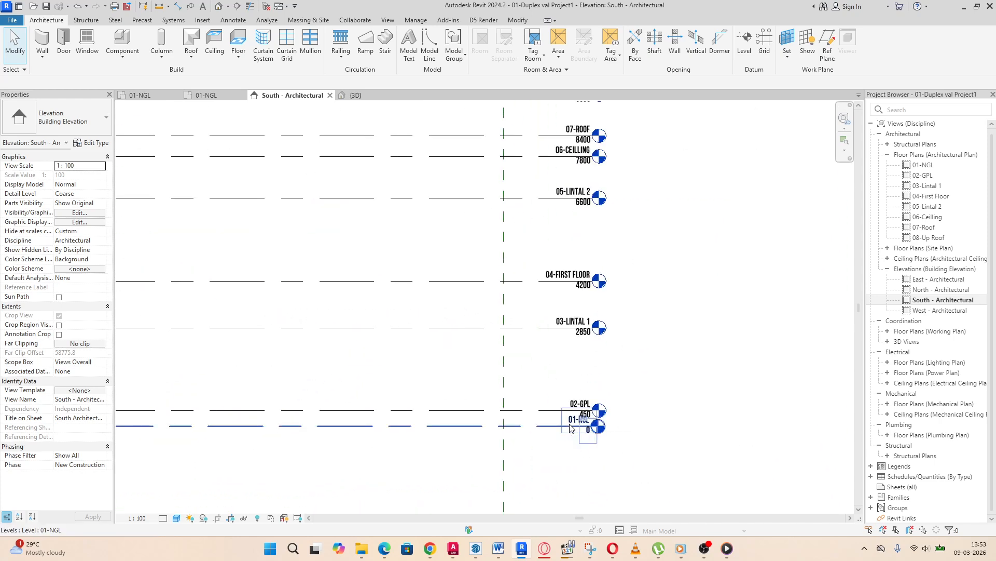
scroll(670, 280, down, 4)
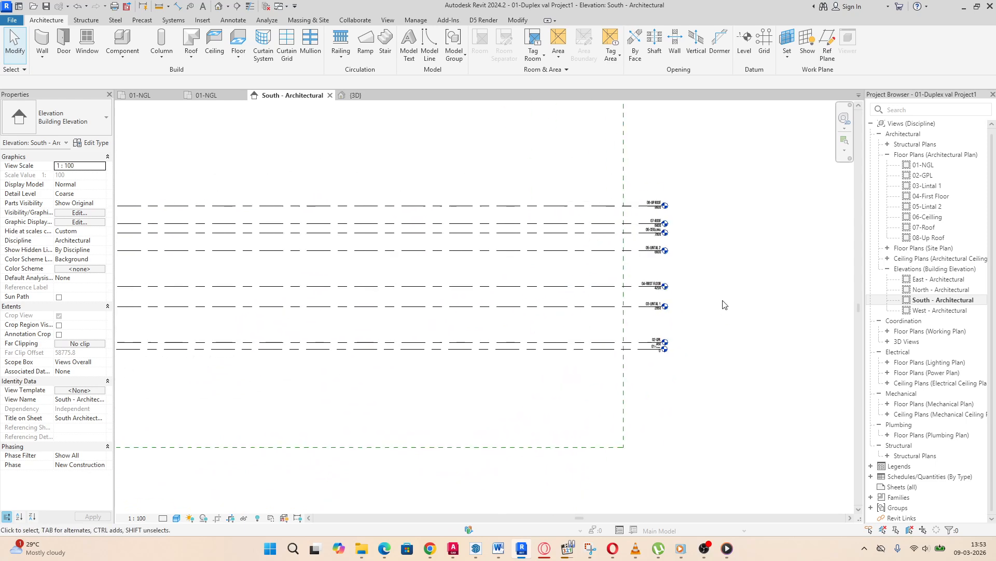
scroll(357, 309, up, 6)
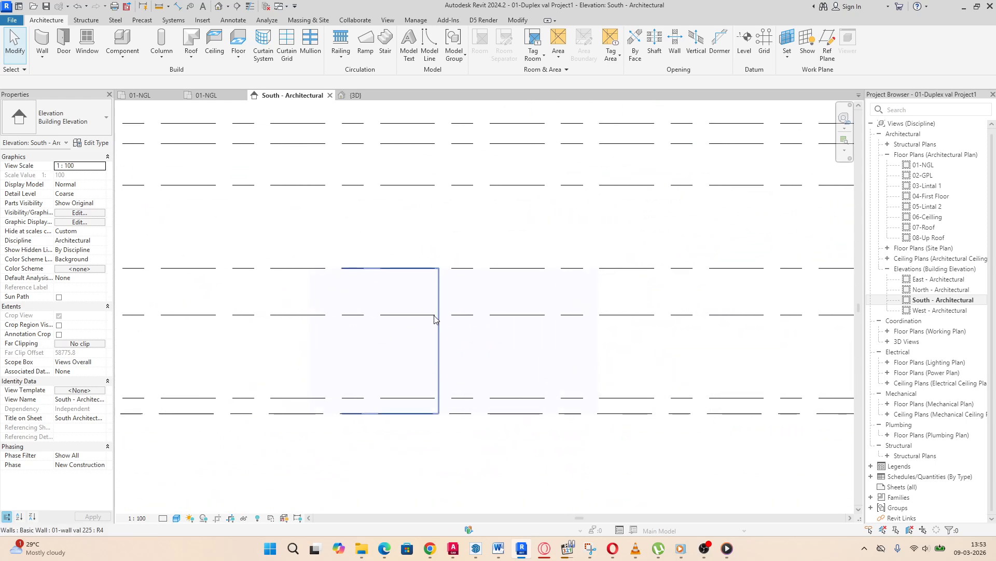
scroll(458, 371, down, 2)
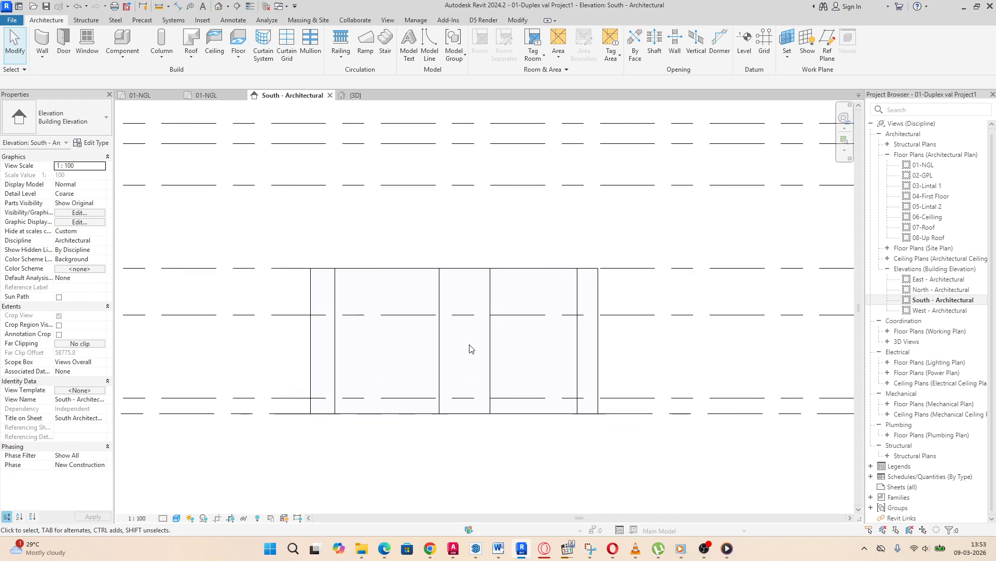
Step: Return to the 01-NGL floor plan and bring the whole wall layout into view
click(145, 97)
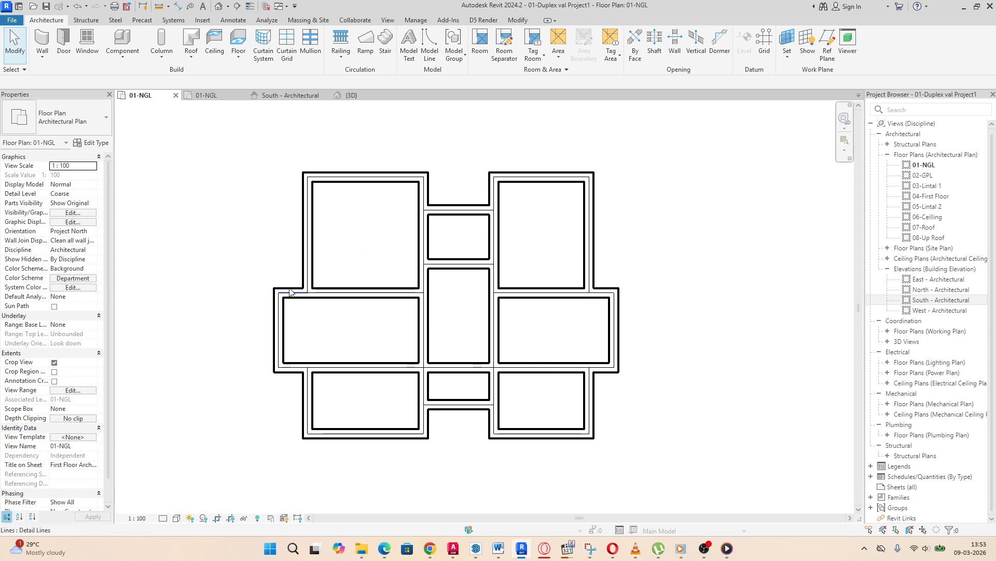
scroll(322, 291, up, 2)
scroll(480, 291, down, 3)
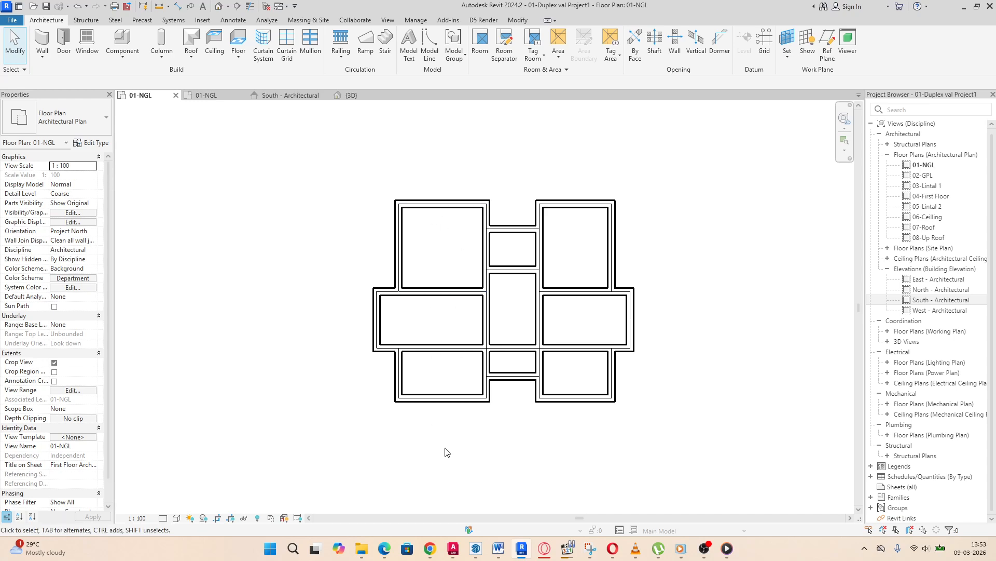
Step: Place a vertical aligned dimension chain through the three left-hand rooms, picking each inner wall face from the upper room to the lower room
click(232, 21)
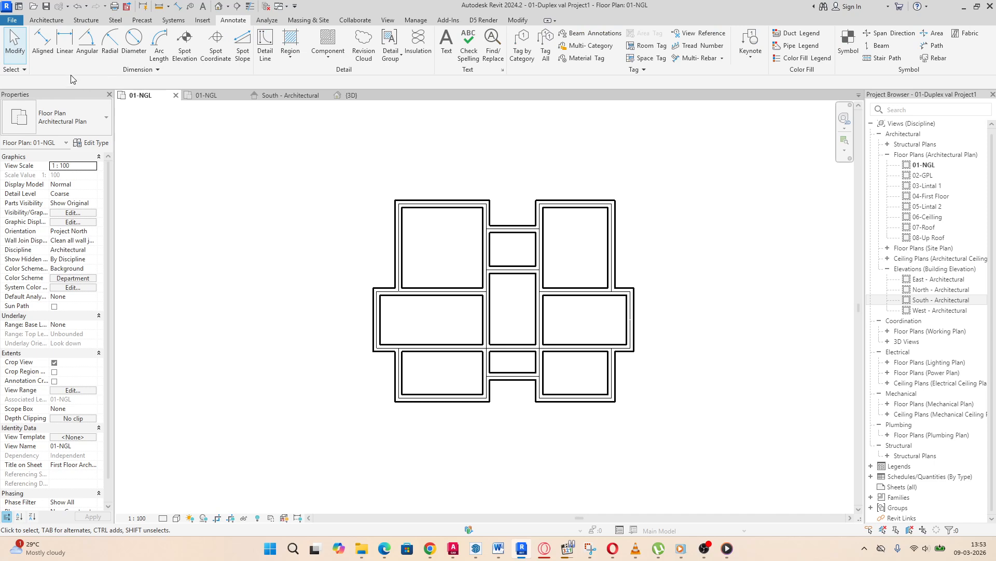
click(44, 42)
scroll(436, 219, up, 3)
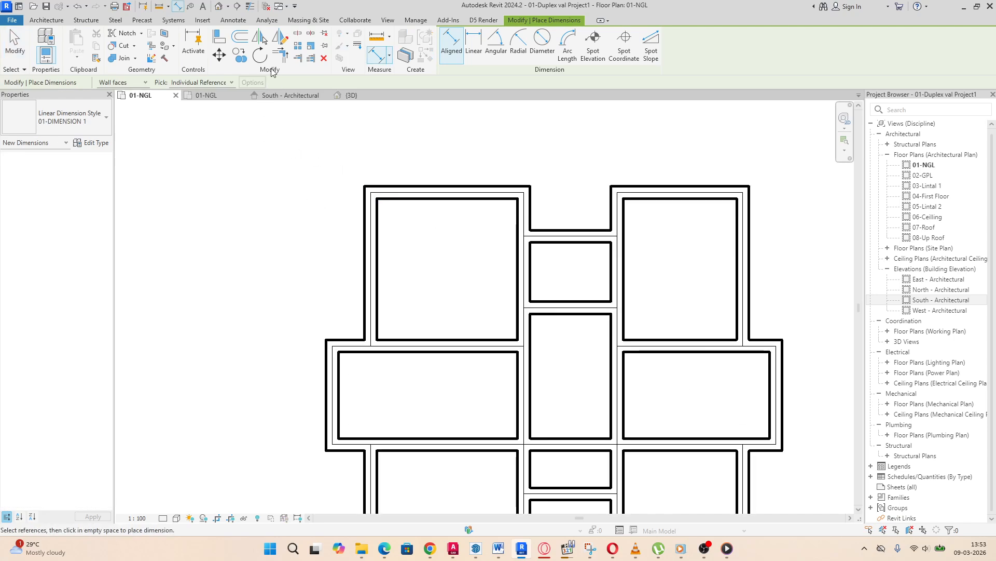
click(437, 200)
click(437, 341)
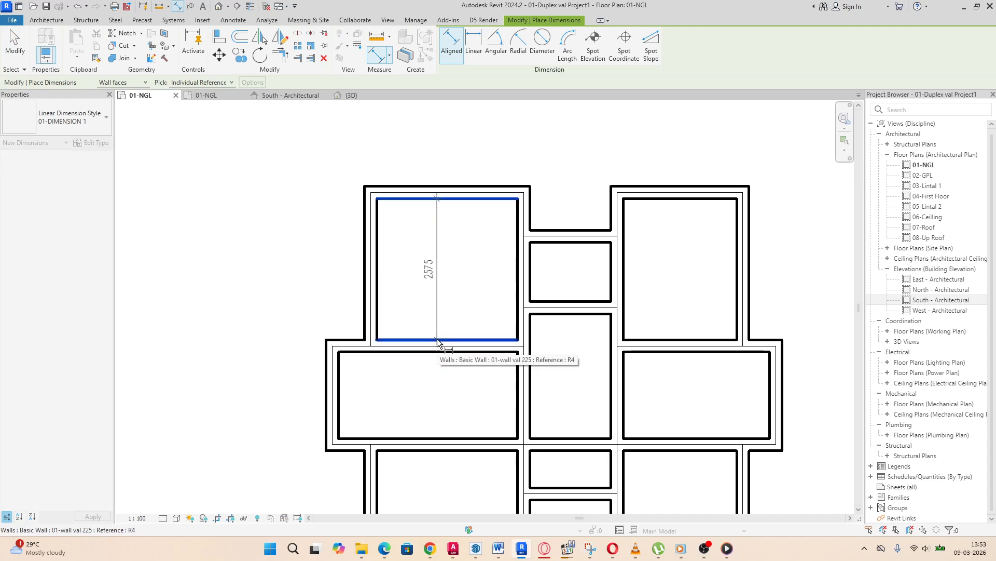
scroll(457, 250, down, 2)
scroll(453, 302, up, 5)
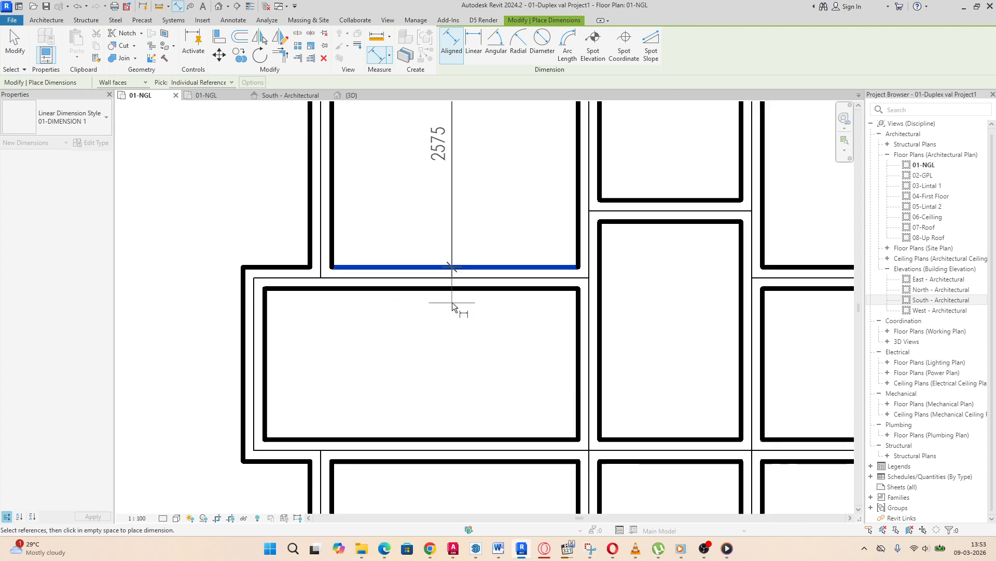
click(453, 285)
scroll(453, 285, down, 3)
scroll(451, 293, up, 3)
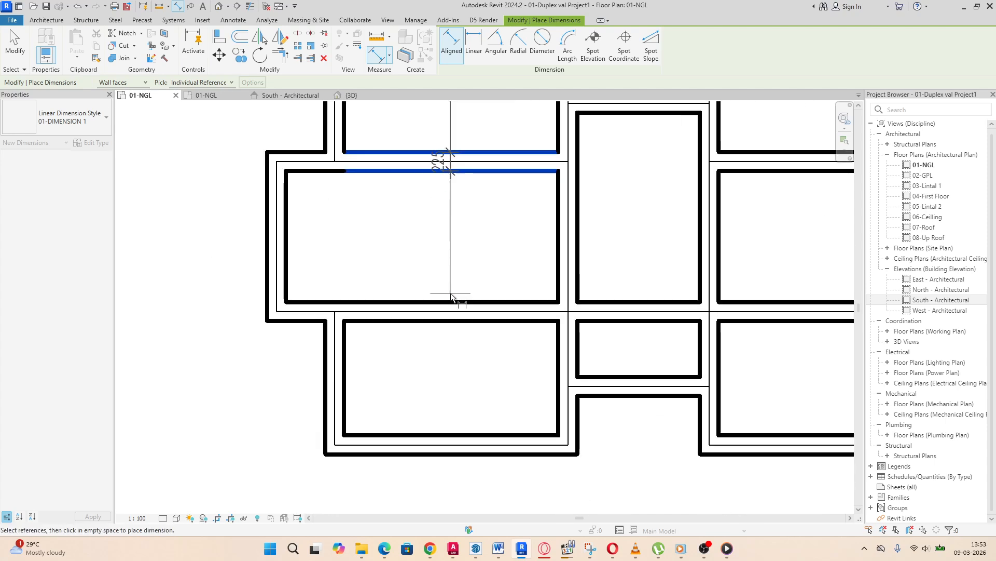
click(450, 301)
scroll(474, 218, down, 3)
scroll(458, 288, up, 3)
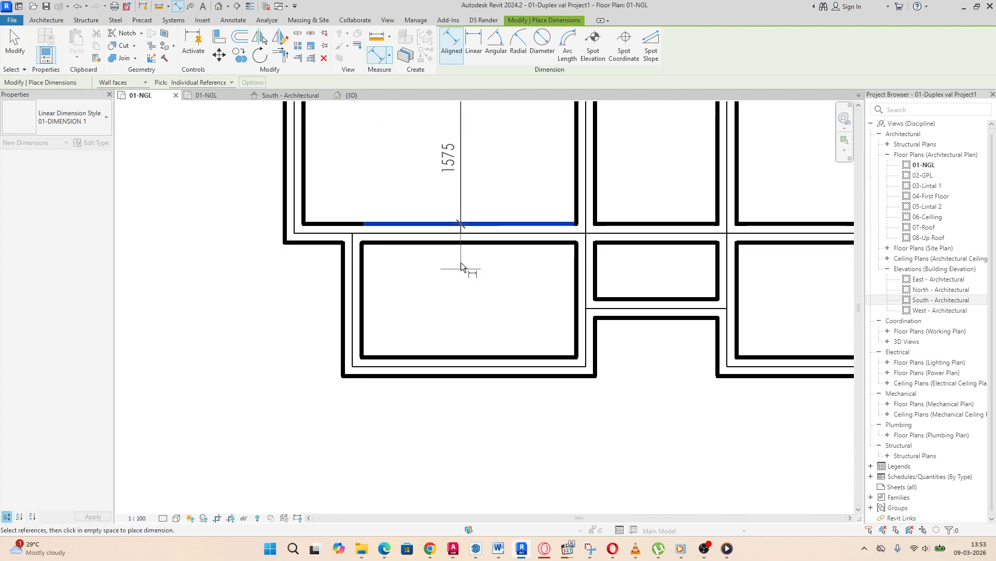
click(462, 243)
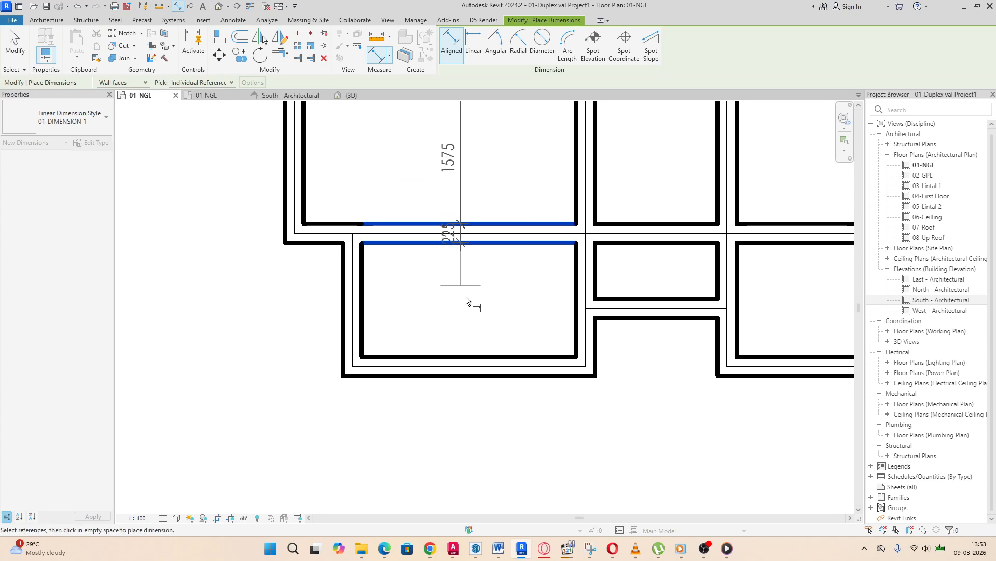
click(465, 355)
scroll(469, 347, down, 3)
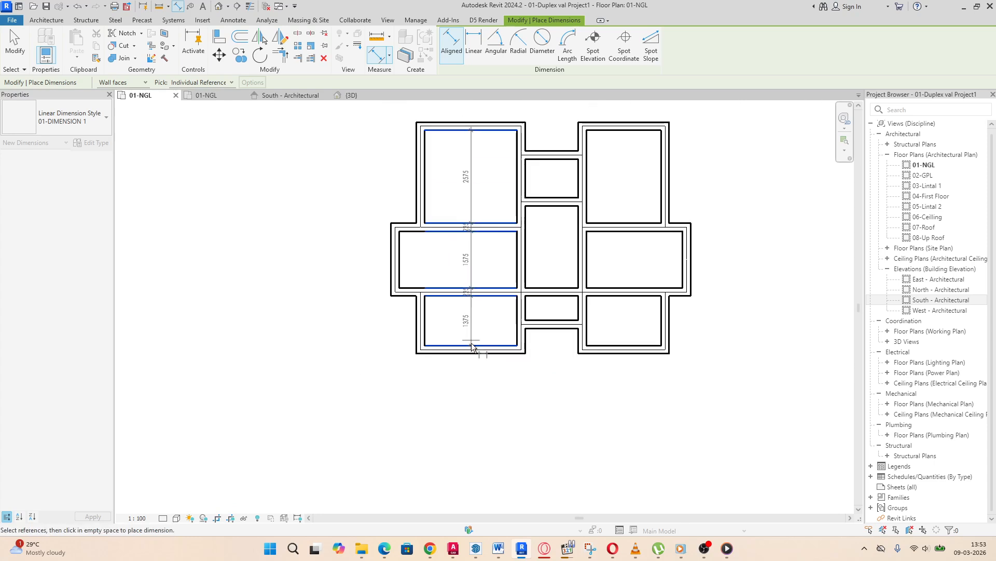
click(459, 413)
Step: Place a horizontal aligned dimension chain across the upper rooms, from the left room's inner face to the right wall's outer face
scroll(455, 148, up, 2)
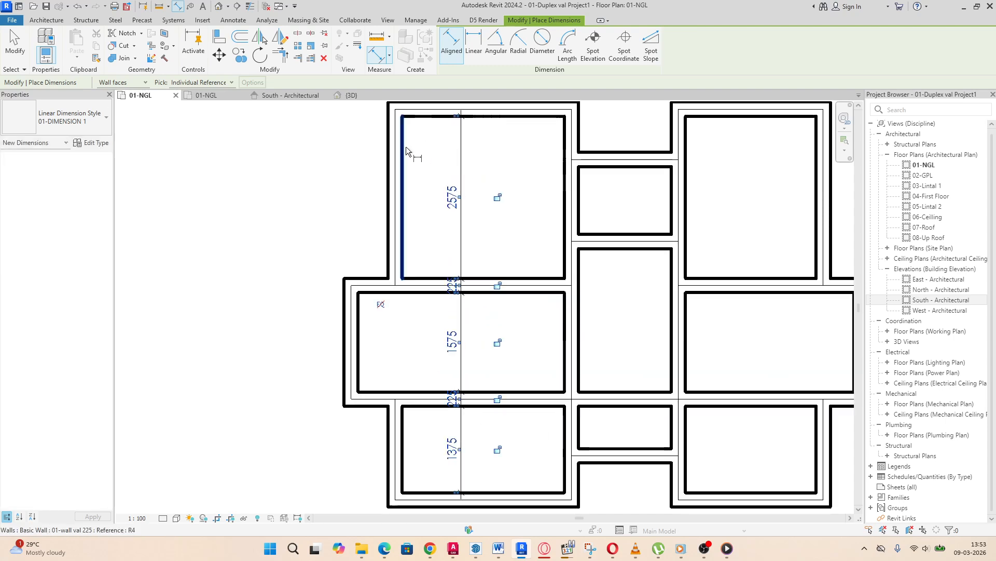
click(405, 147)
click(565, 156)
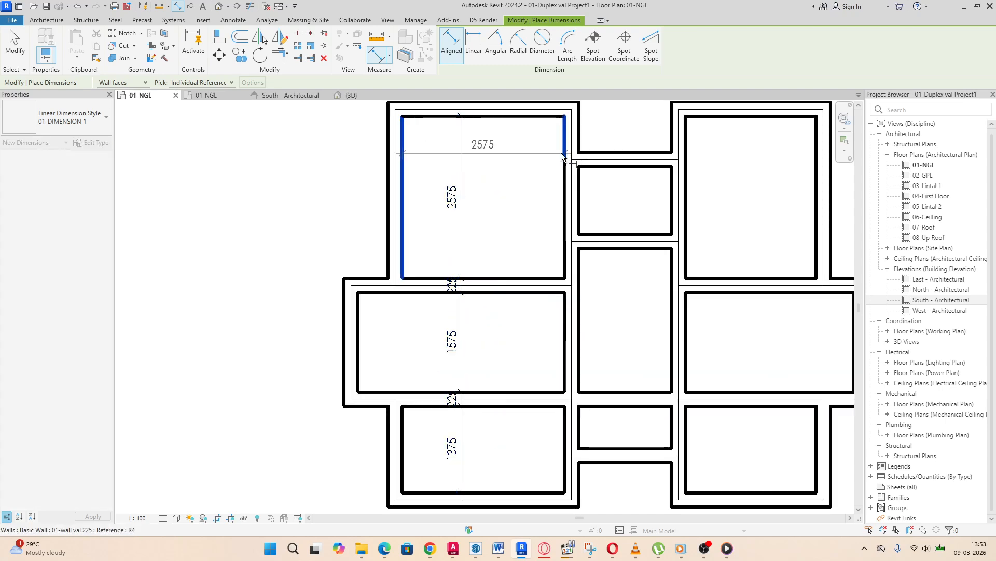
scroll(558, 166, down, 1)
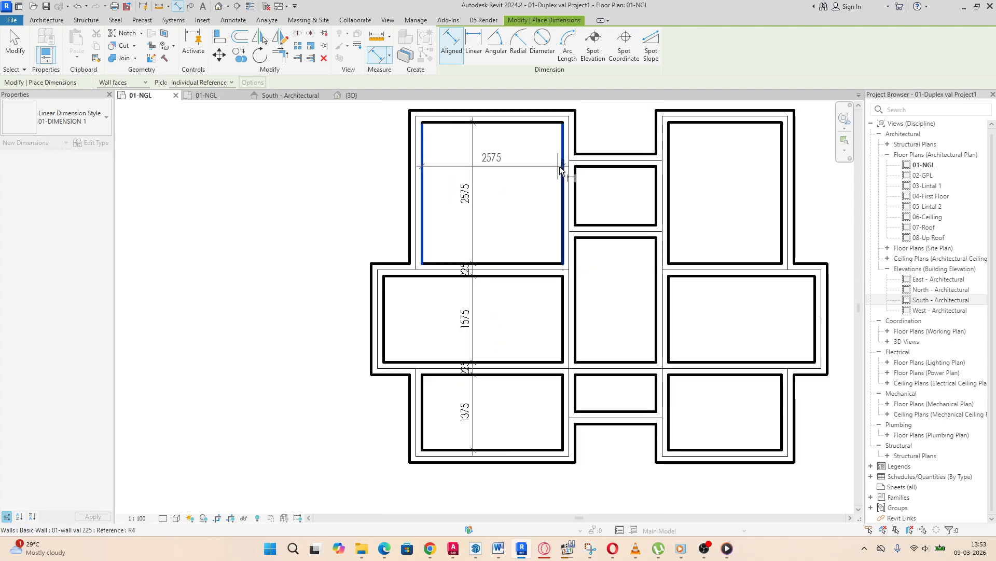
click(573, 139)
click(657, 143)
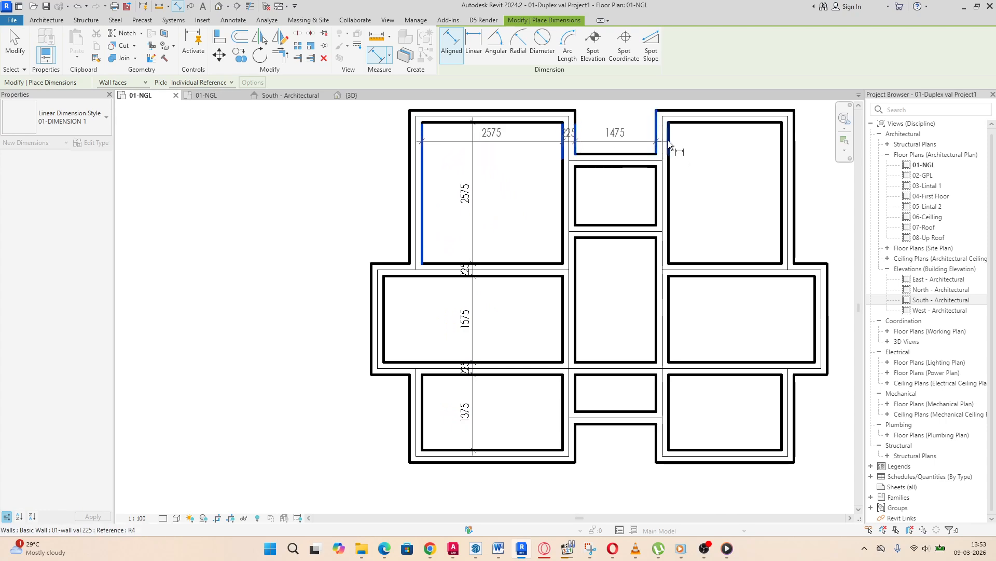
click(668, 140)
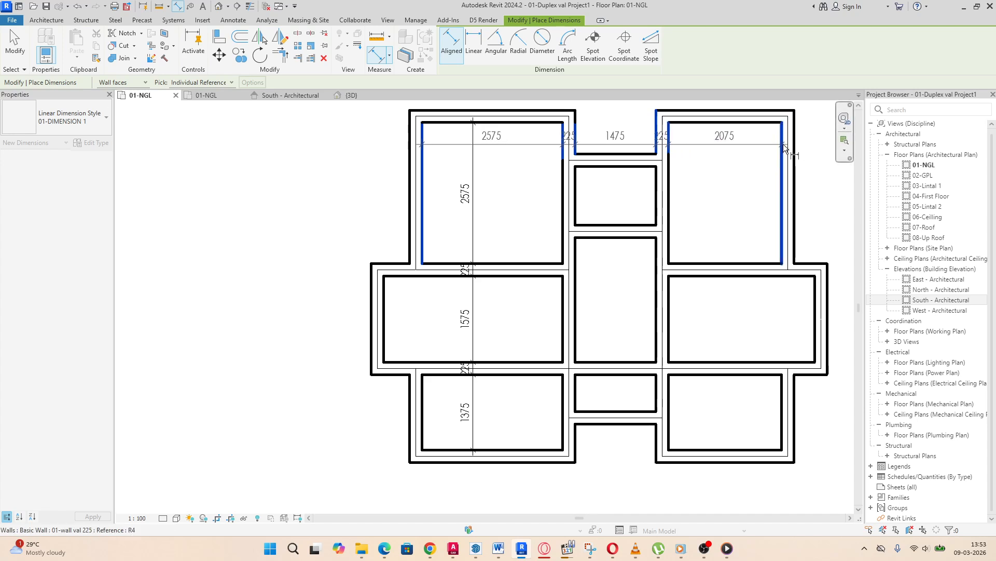
click(783, 145)
scroll(760, 147, down, 2)
scroll(743, 145, up, 1)
click(743, 145)
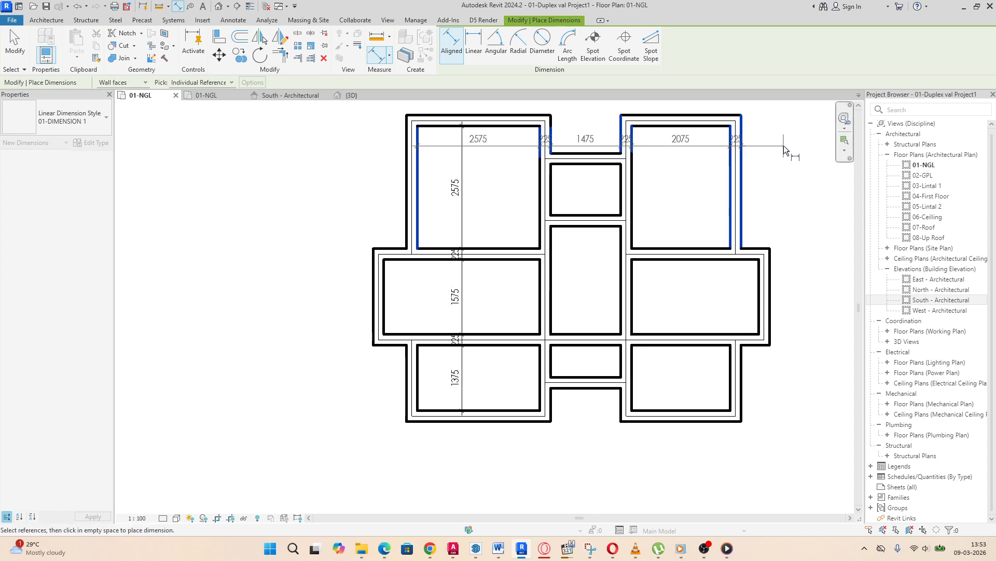
click(793, 142)
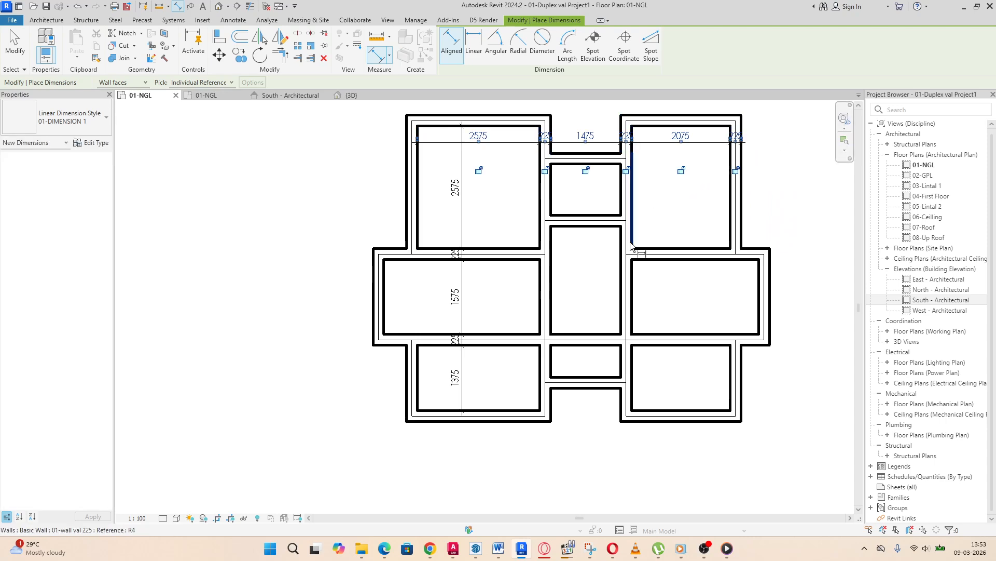
Step: Place a horizontal aligned dimension chain across the middle row of rooms, ending on the outer face of the right wall
scroll(579, 232, up, 2)
scroll(579, 232, down, 2)
scroll(553, 247, up, 2)
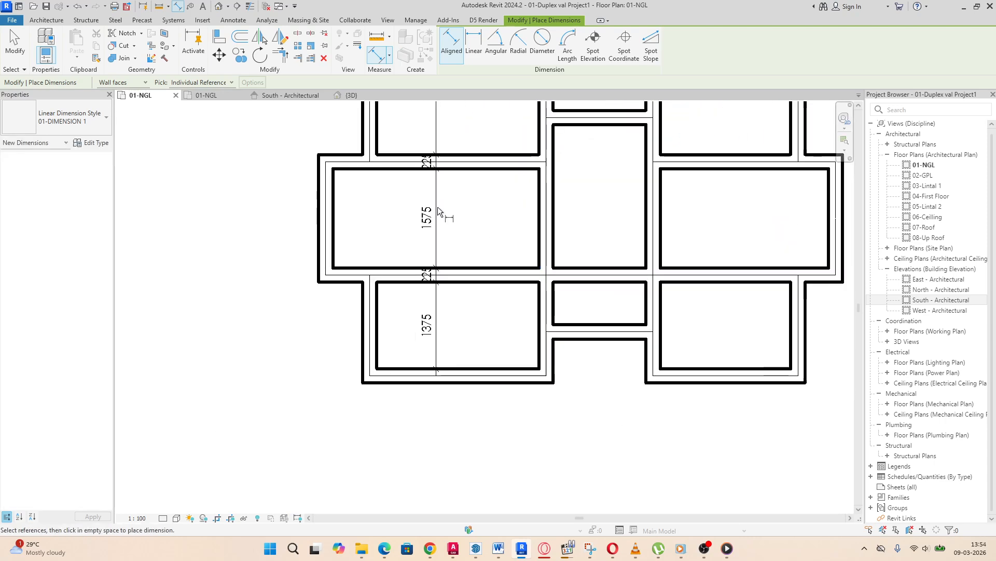
click(334, 201)
click(539, 200)
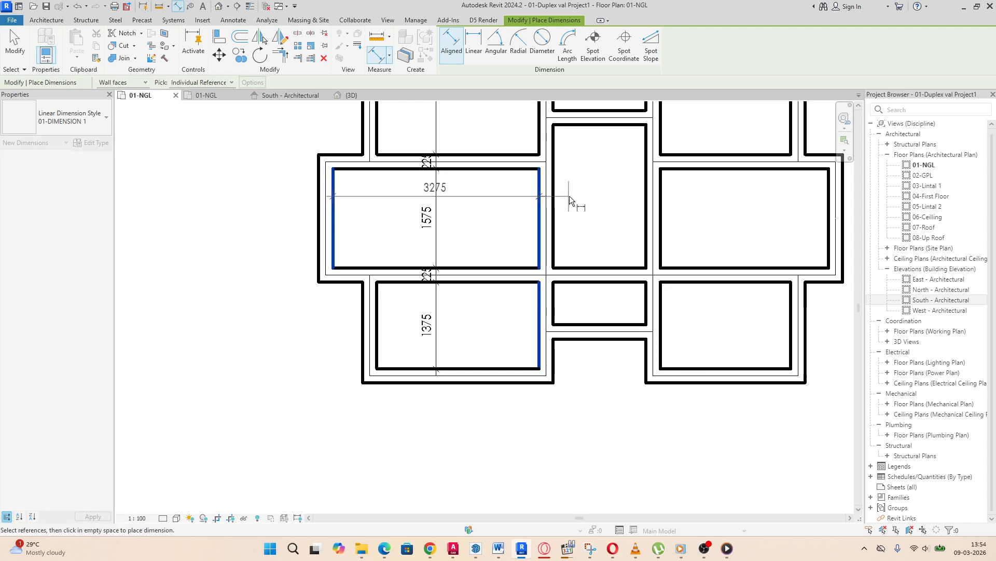
click(554, 197)
click(645, 199)
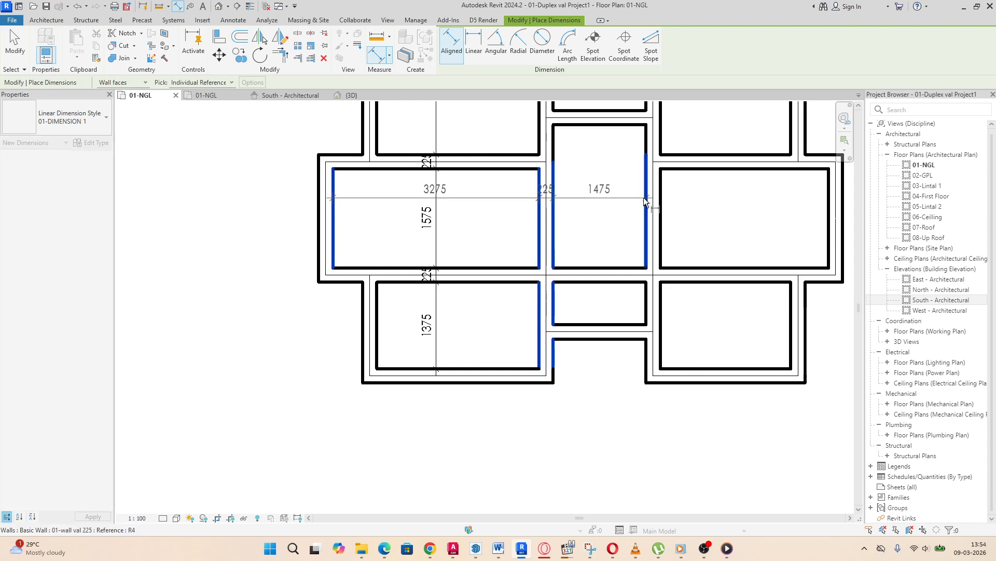
click(662, 200)
click(827, 203)
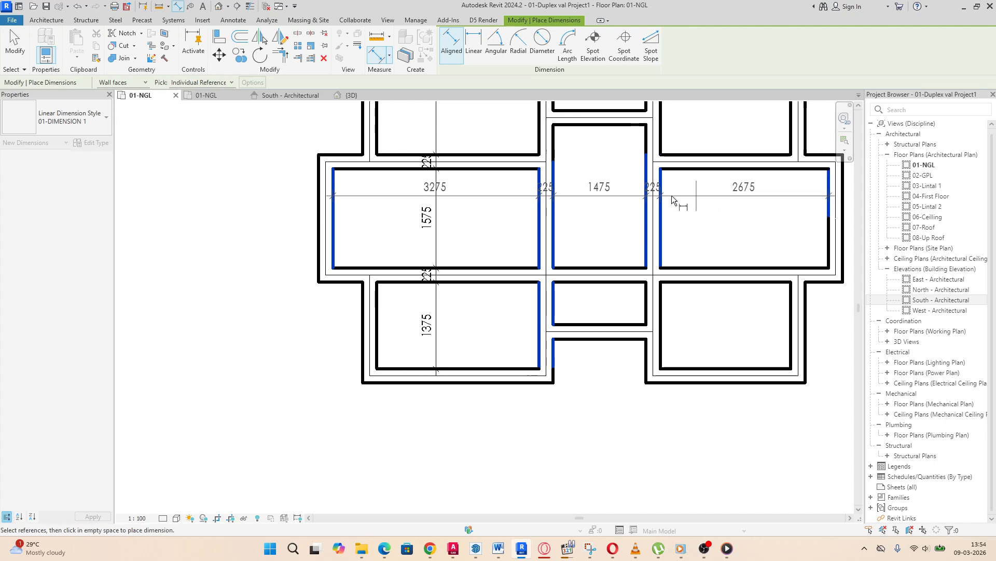
scroll(747, 202, down, 2)
click(744, 200)
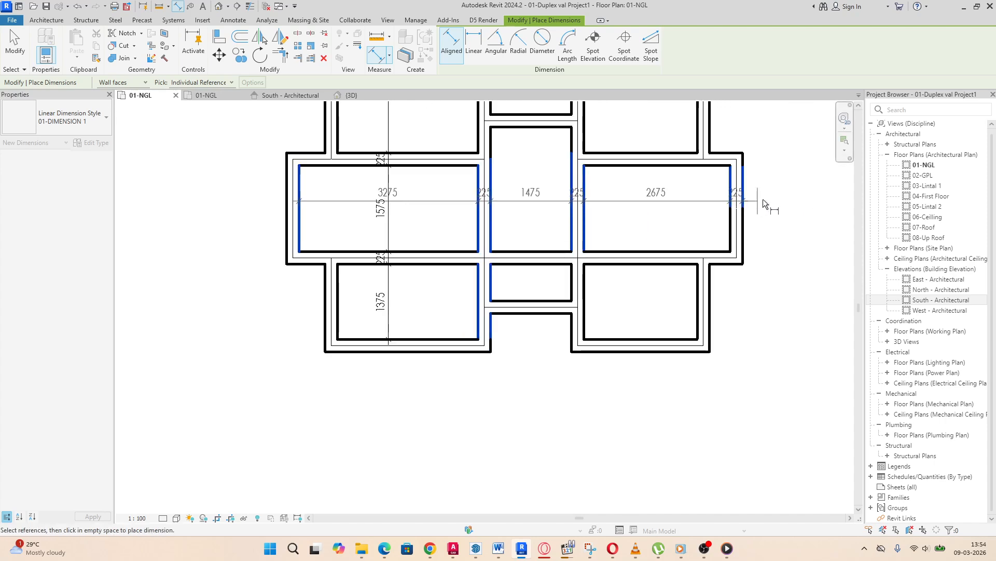
click(795, 189)
Step: Dimension the offset between the outer left wall faces of the middle-left and lower-left rooms
scroll(428, 247, down, 1)
scroll(495, 321, up, 2)
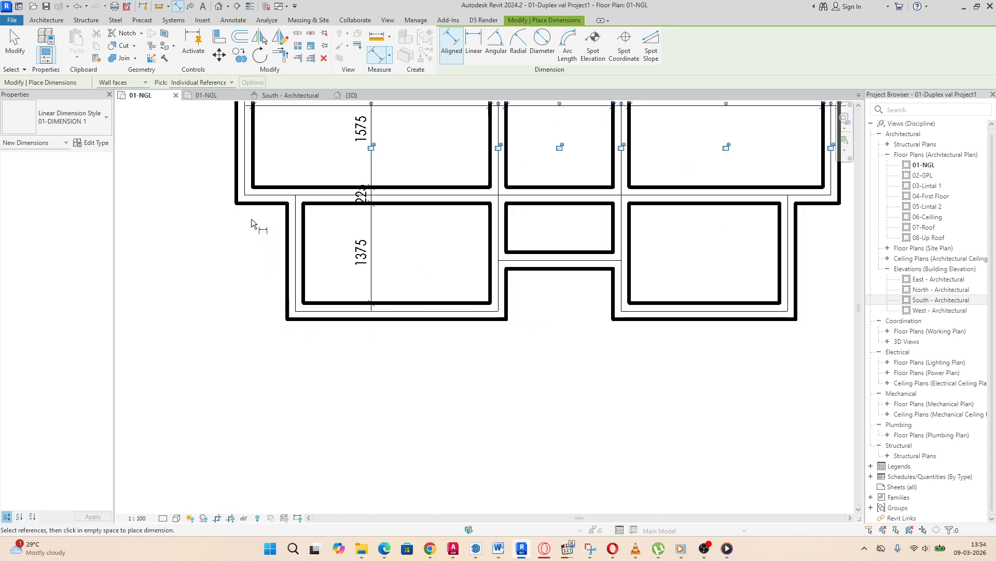
click(235, 183)
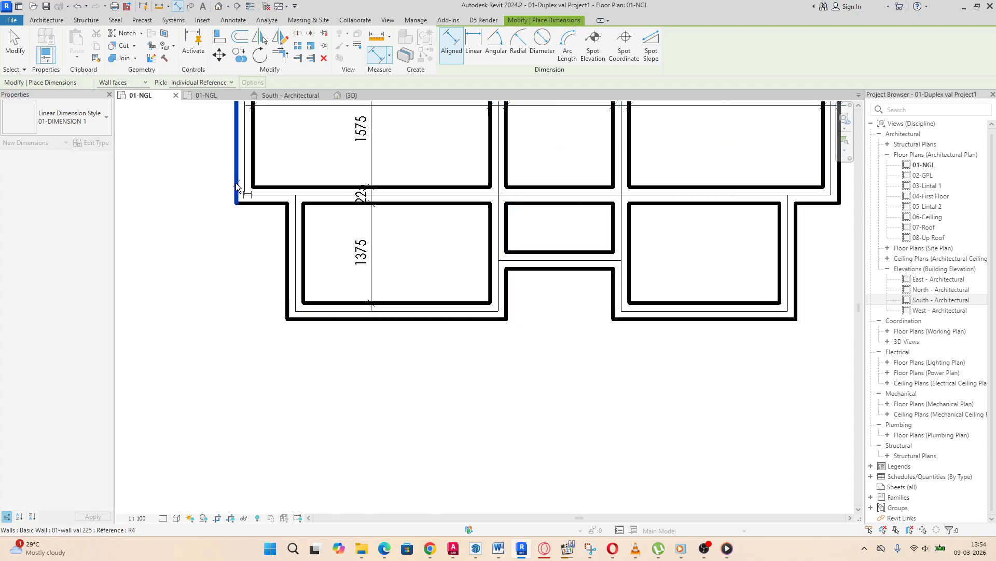
click(289, 220)
click(329, 235)
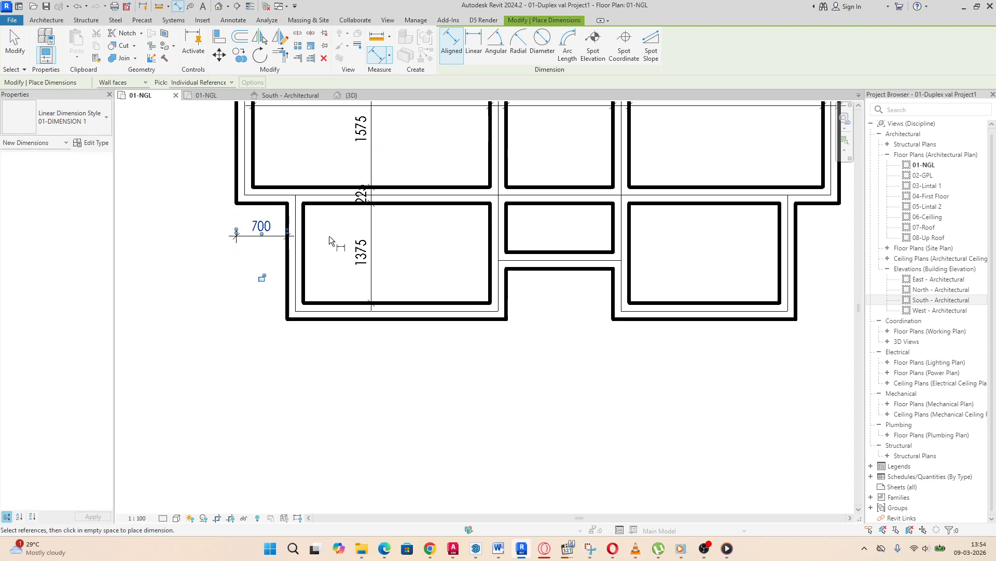
Step: Place a horizontal aligned dimension chain across the lower rooms, extending to the outer right wall face of the middle row
click(303, 232)
click(490, 237)
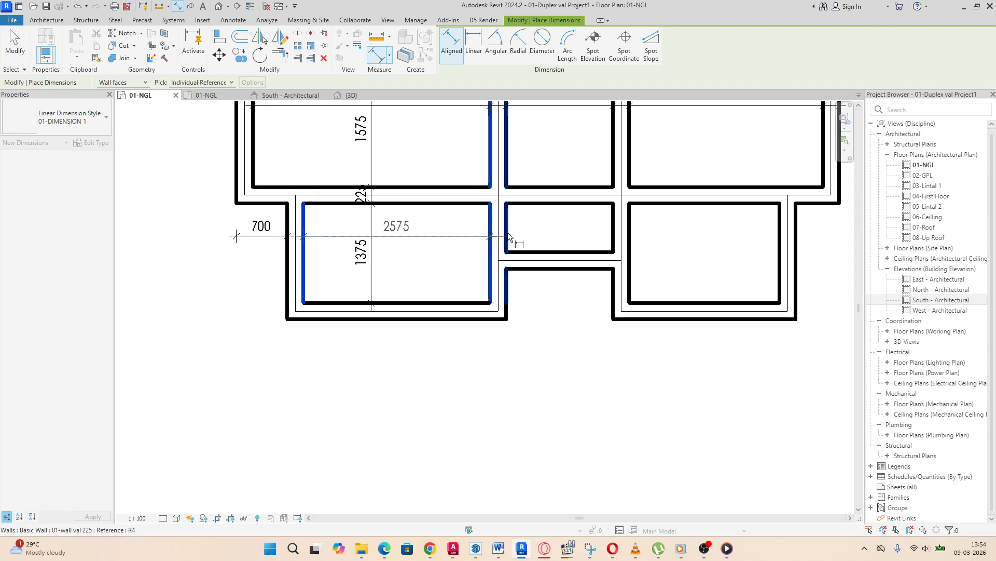
click(507, 232)
click(614, 234)
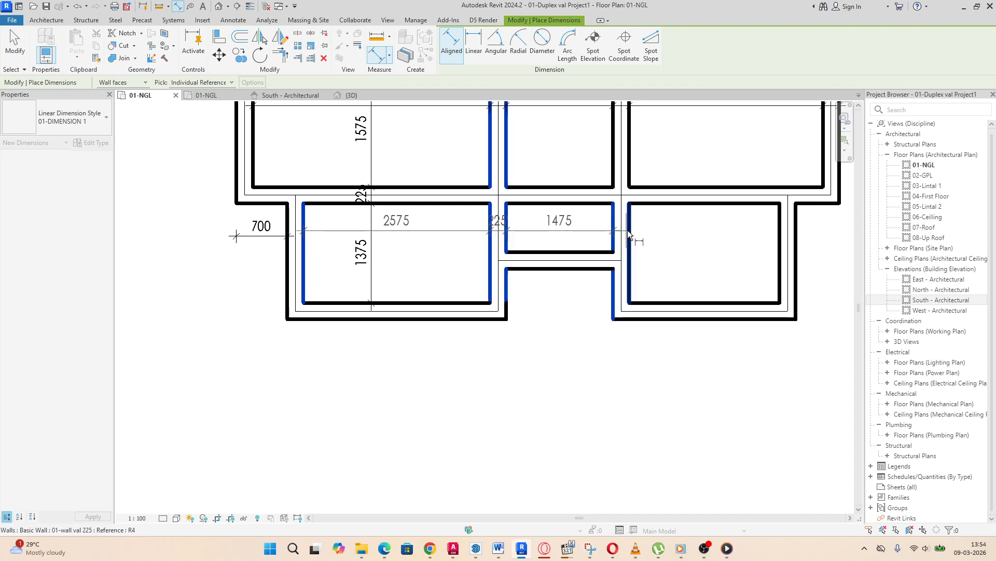
click(627, 231)
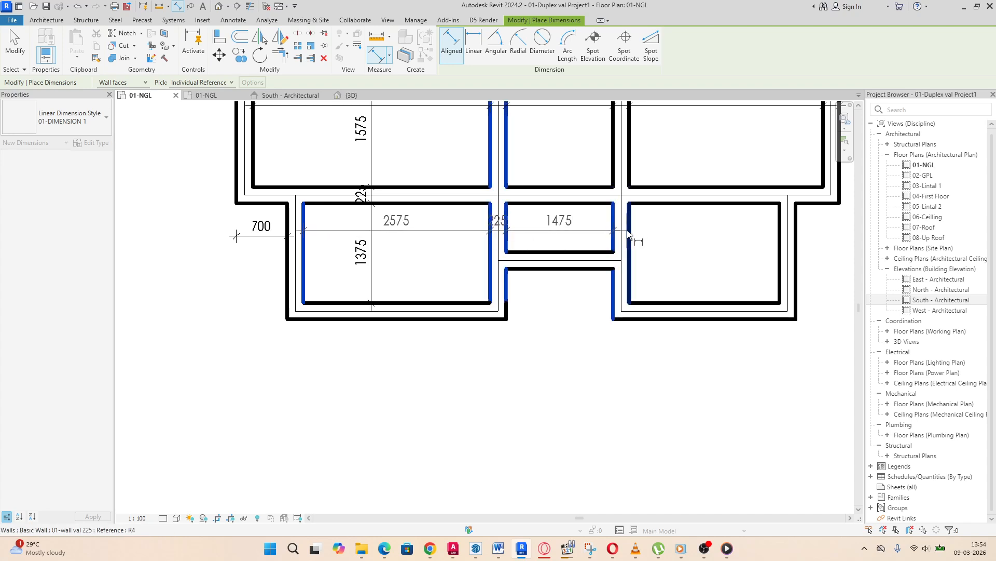
click(780, 233)
click(796, 232)
scroll(798, 235, down, 2)
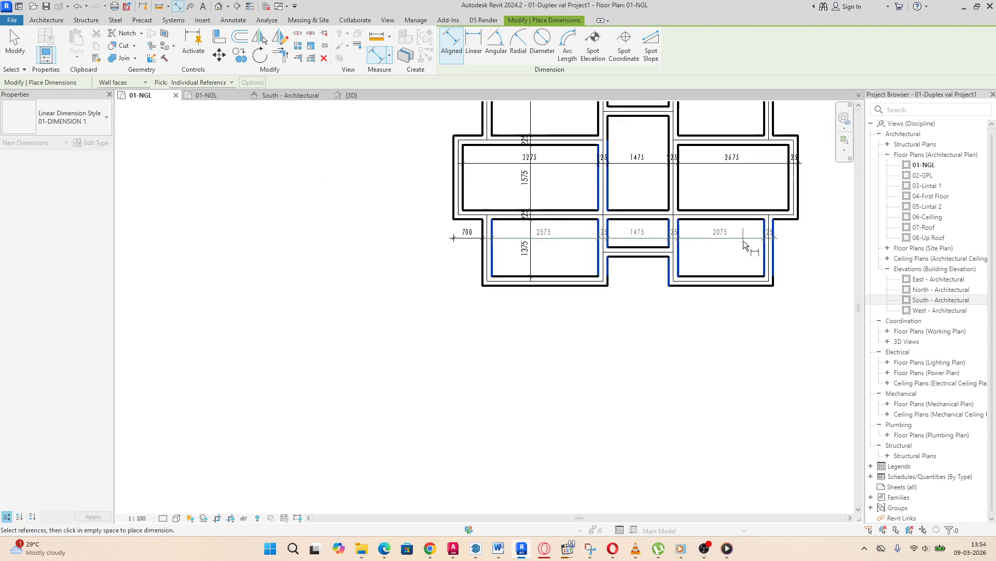
scroll(743, 241, up, 1)
click(808, 207)
scroll(747, 240, down, 2)
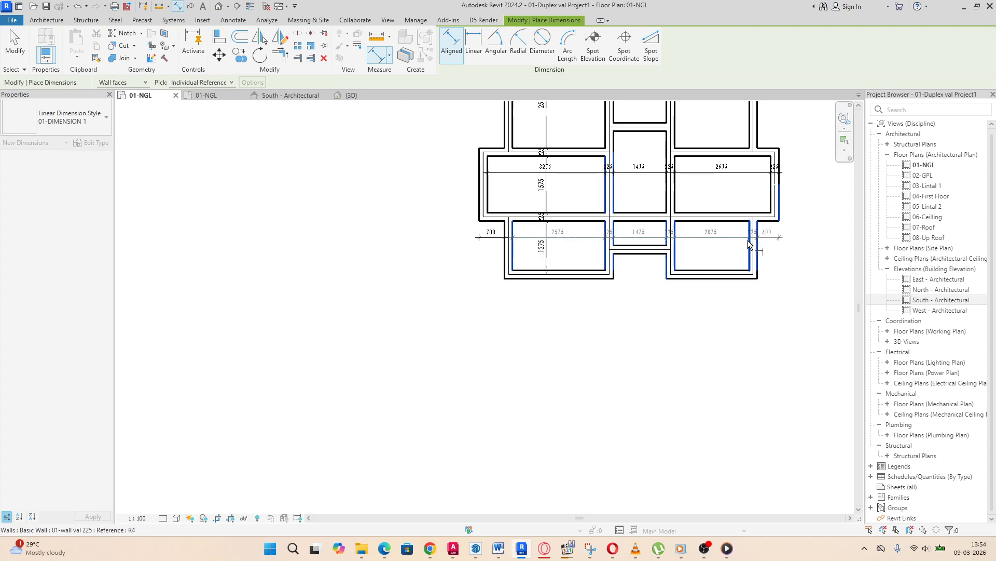
click(800, 234)
Step: Place a vertical aligned dimension chain through the central rooms, between the outermost upper and lower wall faces, including both recesses and wall thicknesses
scroll(694, 269, up, 3)
scroll(639, 252, down, 4)
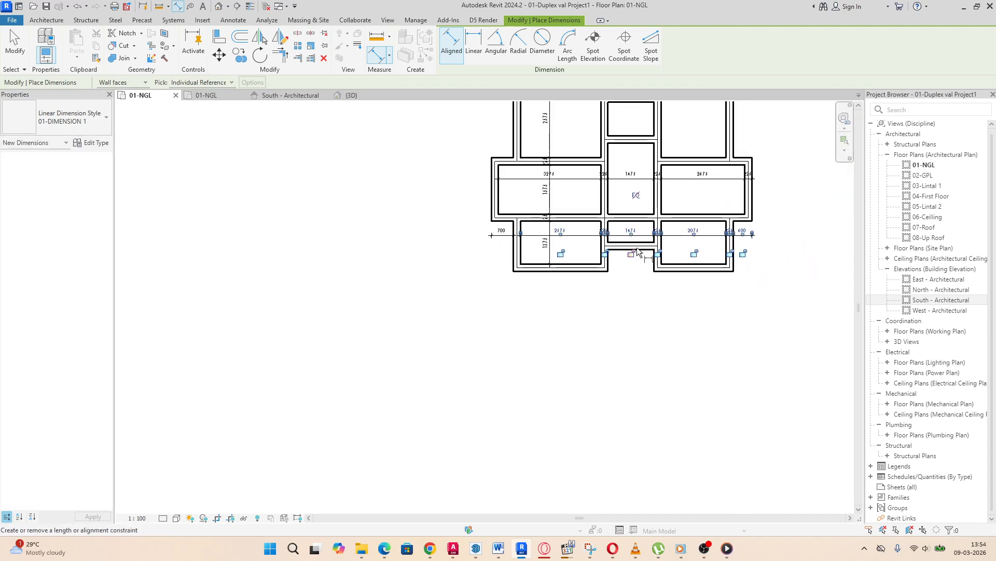
scroll(618, 217, up, 3)
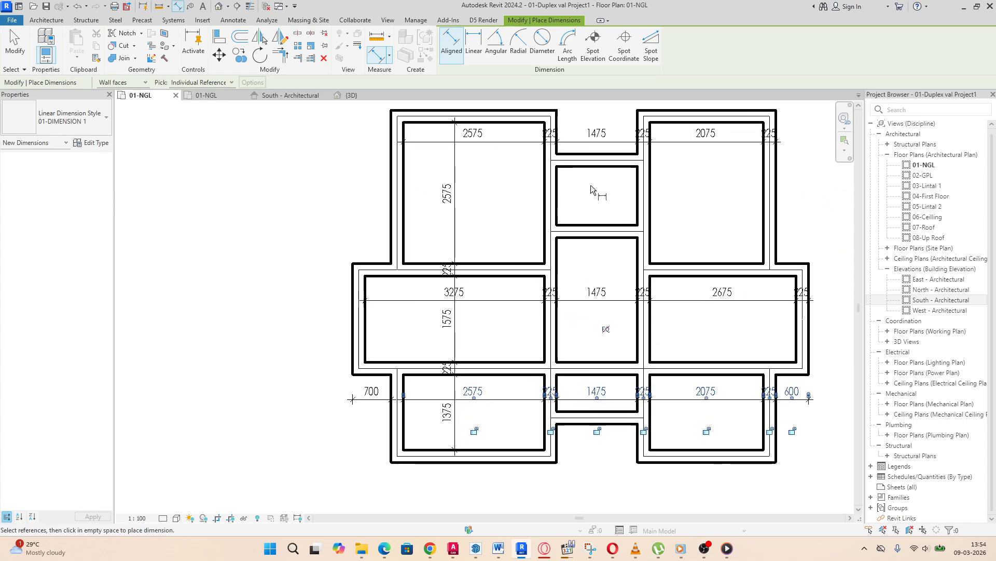
click(644, 110)
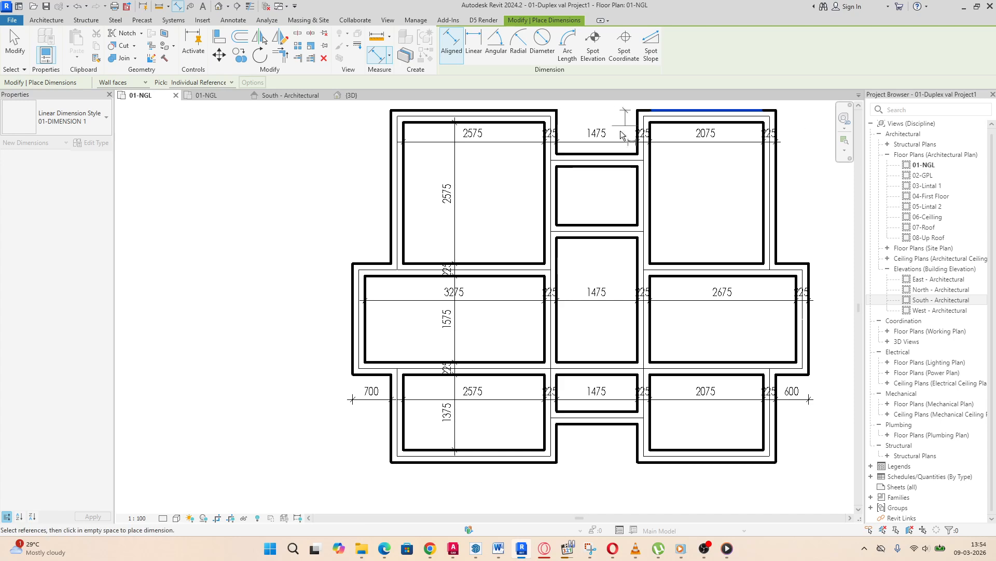
click(618, 167)
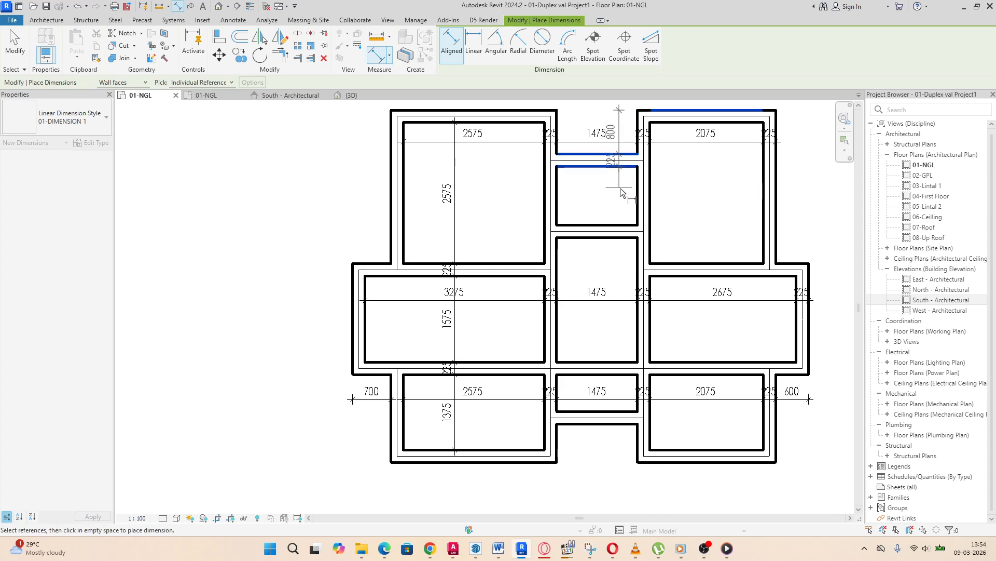
click(615, 225)
click(616, 237)
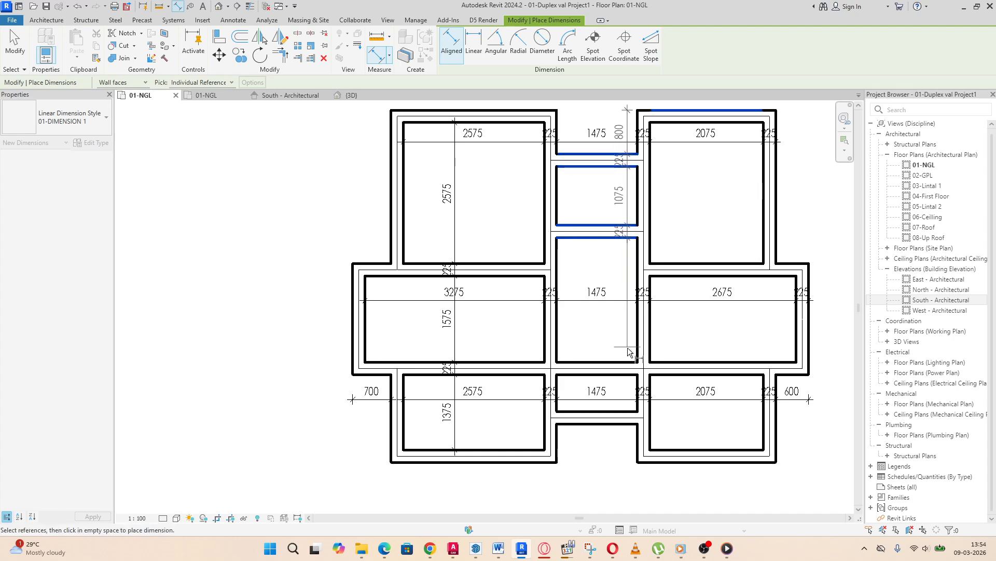
click(619, 362)
click(620, 375)
scroll(628, 179, down, 5)
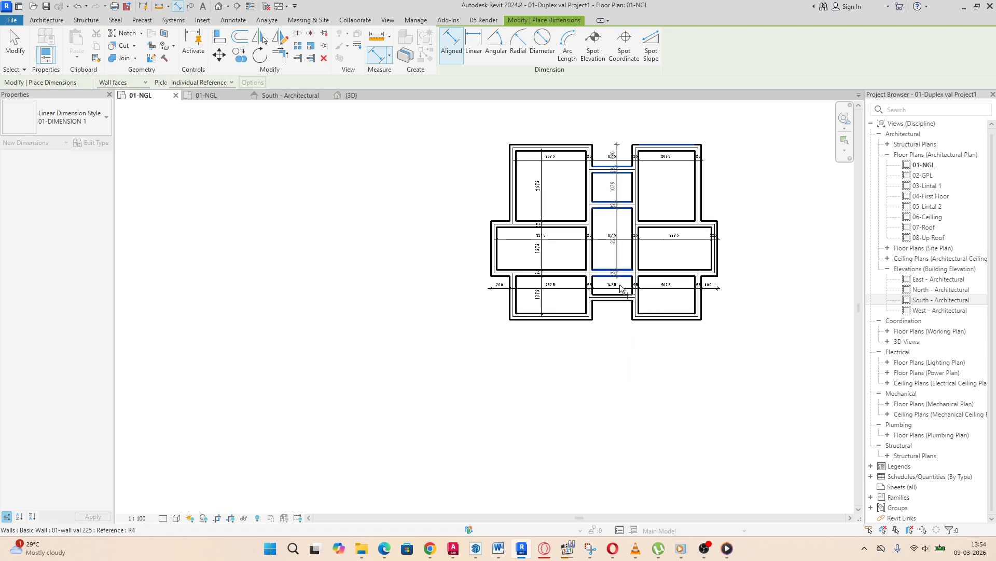
scroll(625, 297, up, 5)
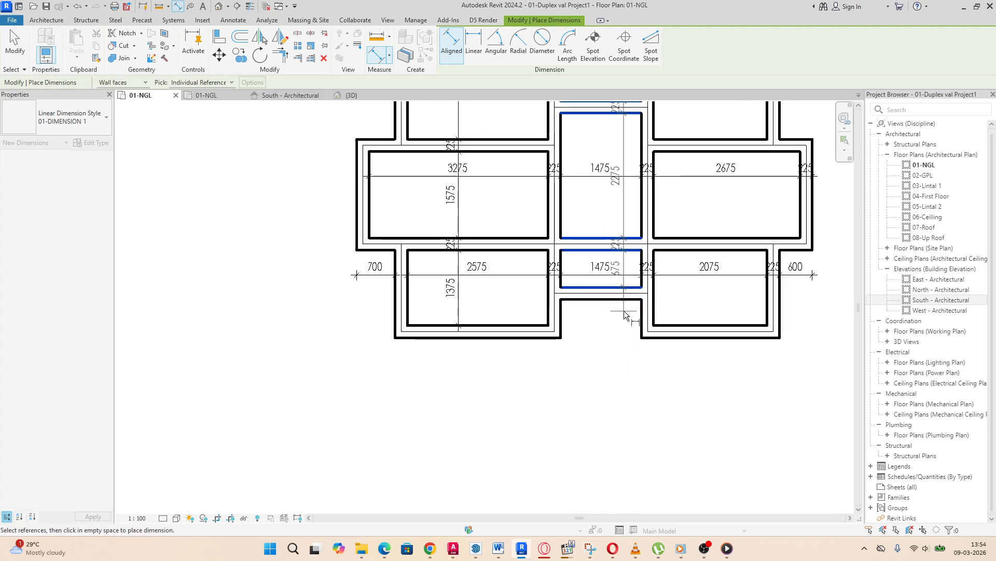
click(625, 300)
click(642, 337)
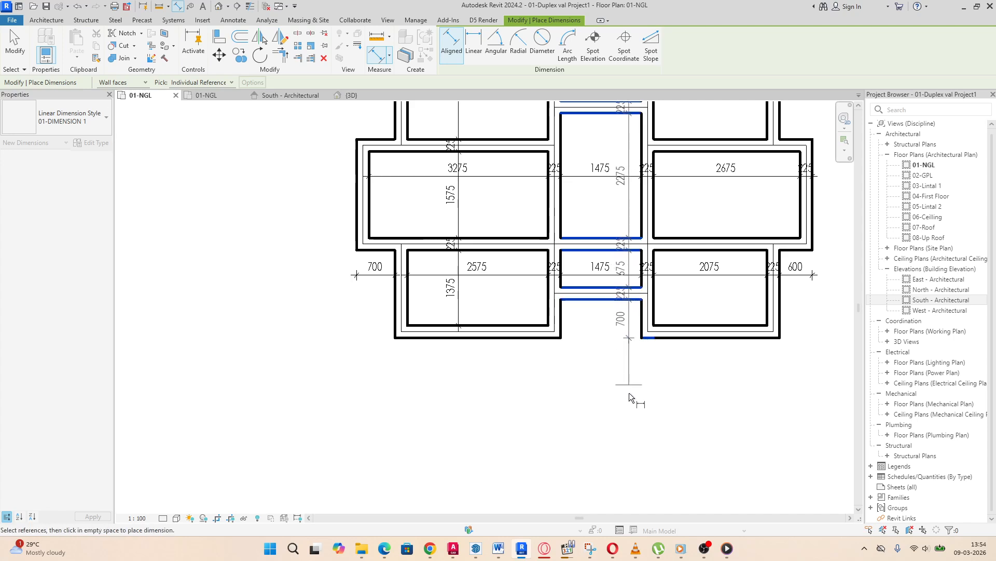
click(626, 415)
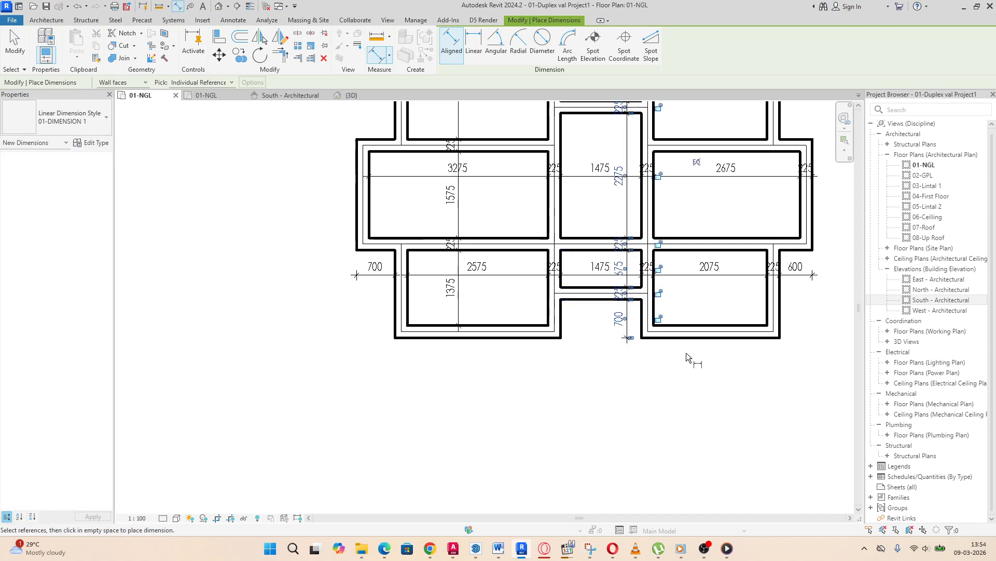
Step: Place a vertical aligned dimension chain through the right-hand rooms, from the lower outer wall face to the upper room's top inner face
click(730, 337)
click(736, 325)
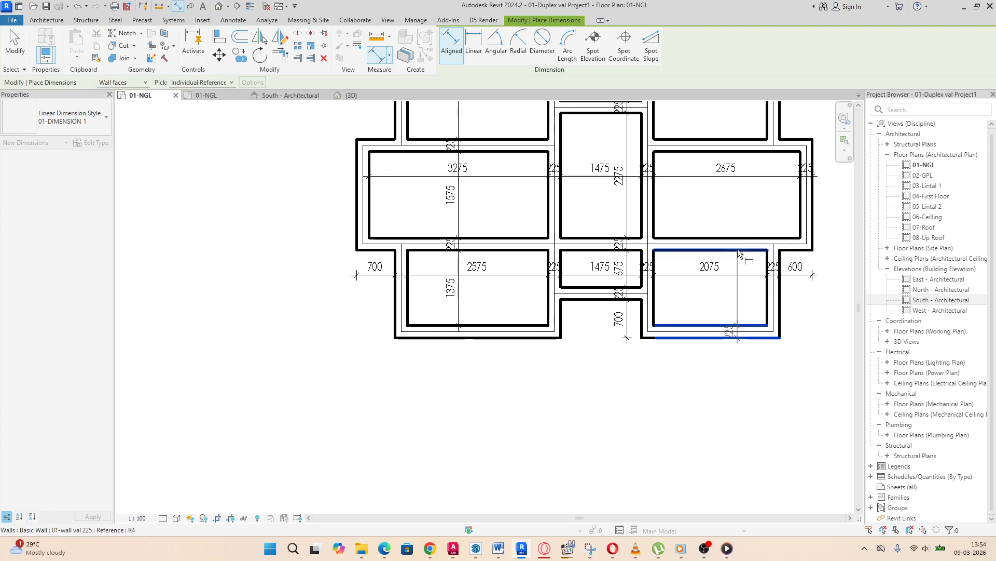
click(737, 250)
scroll(710, 245, down, 2)
scroll(710, 245, up, 2)
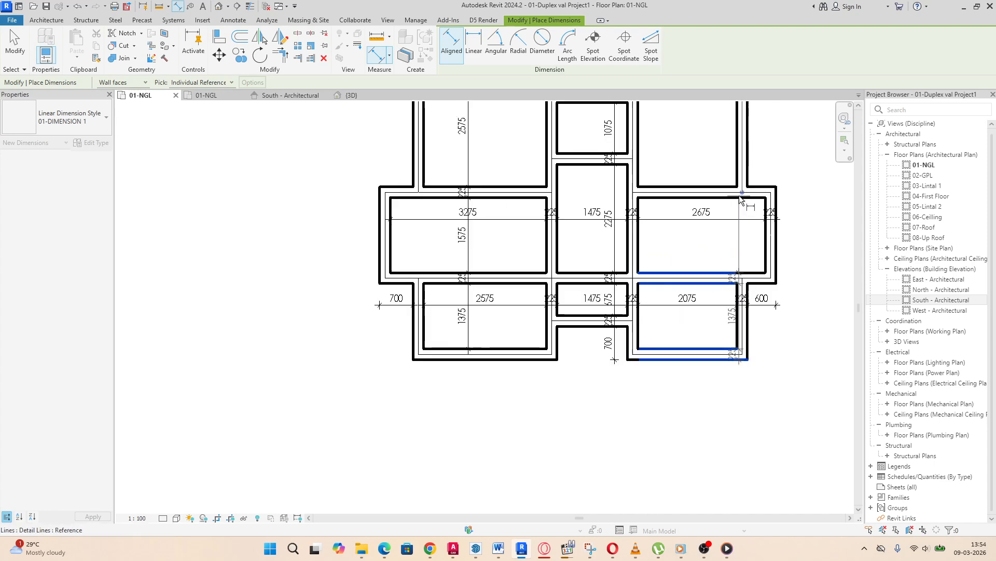
click(717, 200)
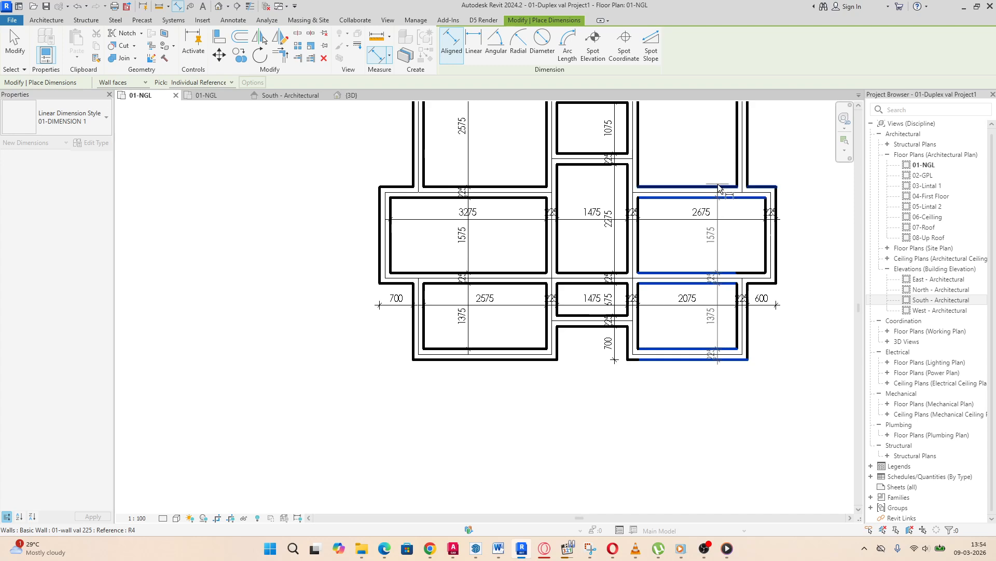
scroll(732, 358, down, 2)
scroll(726, 301, up, 2)
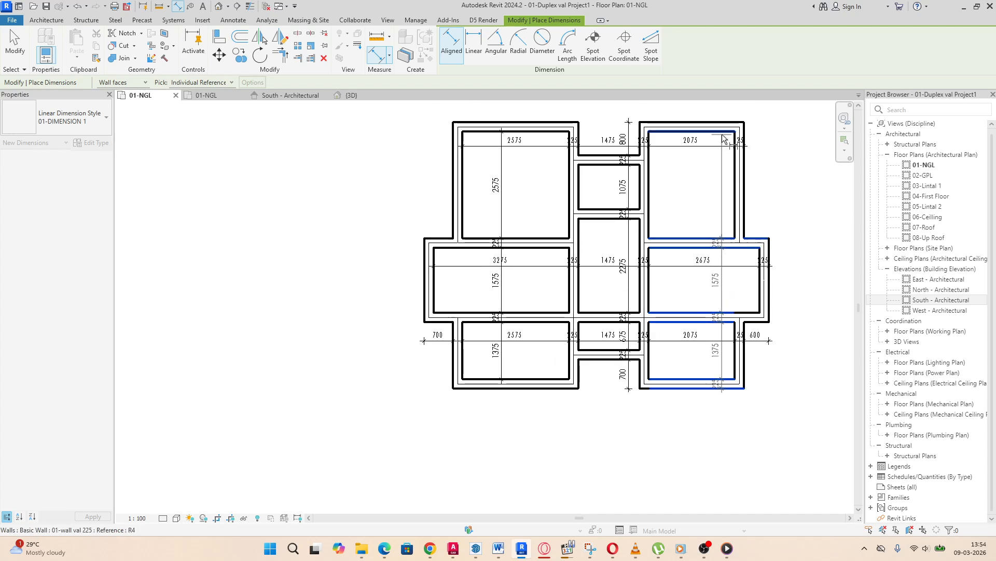
click(722, 133)
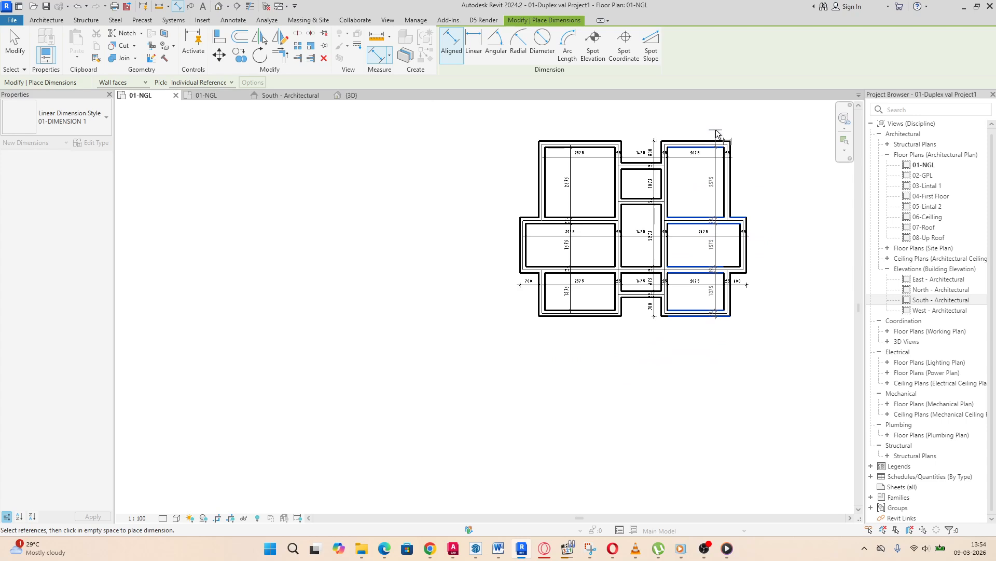
click(716, 134)
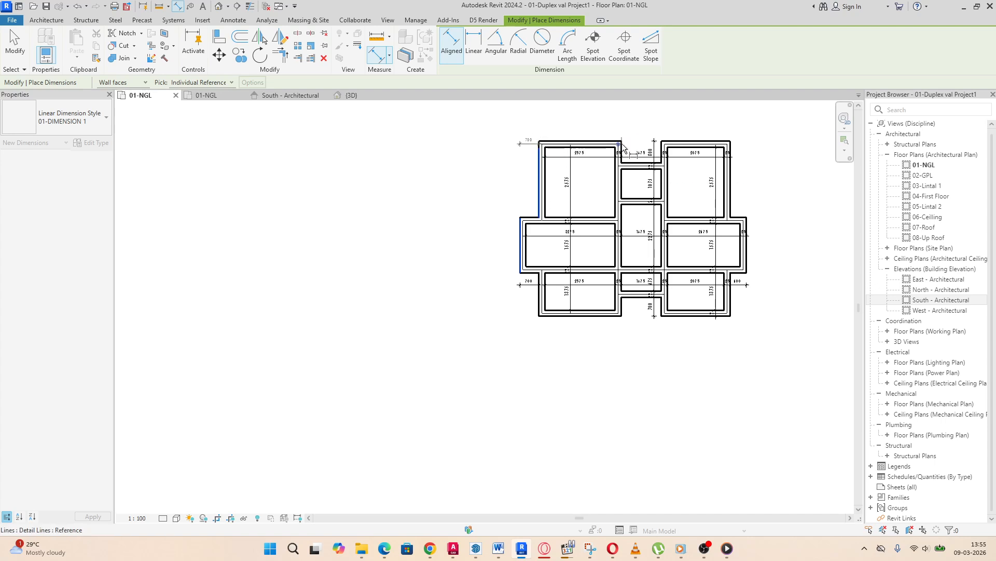
Step: Place a horizontal aligned dimension chain above the plan across the outer wall faces, including both side offsets and the central recess
scroll(613, 139, up, 2)
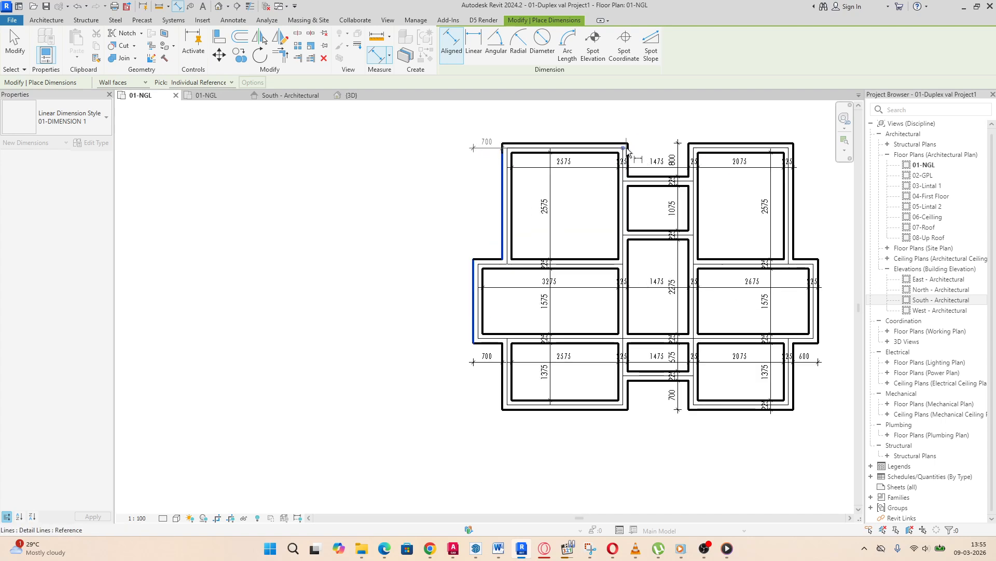
click(629, 150)
click(690, 150)
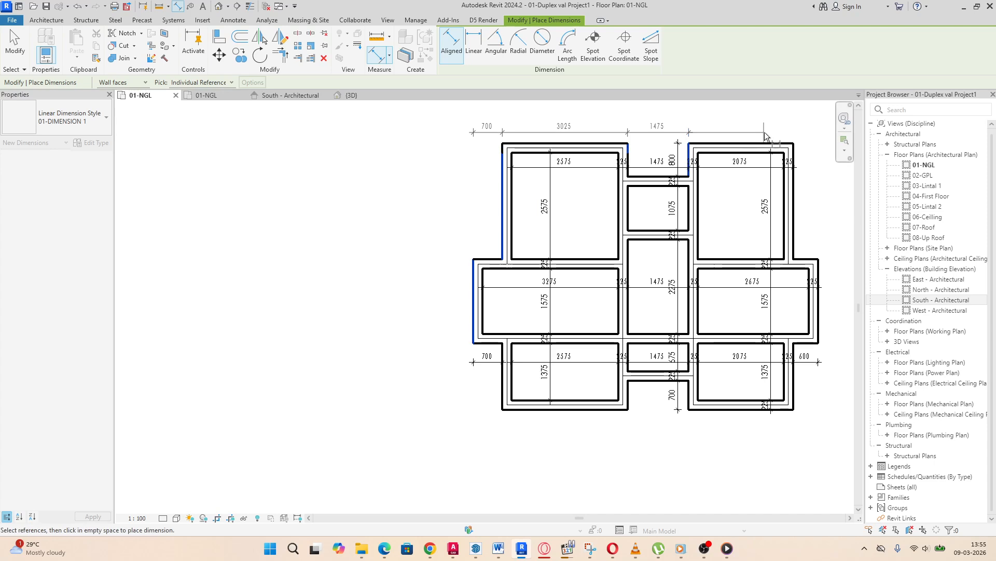
scroll(771, 159, down, 2)
scroll(717, 161, up, 2)
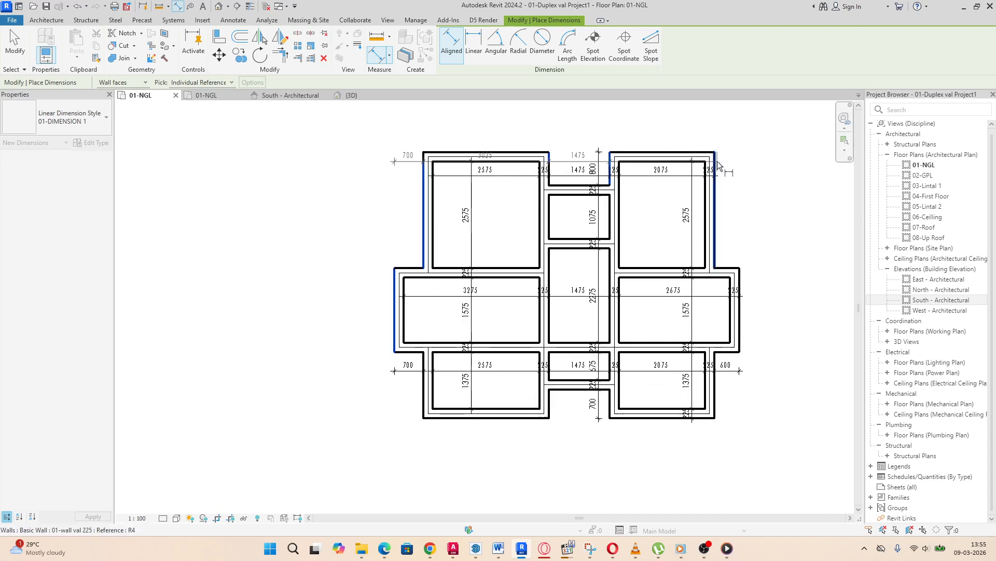
click(716, 165)
click(740, 282)
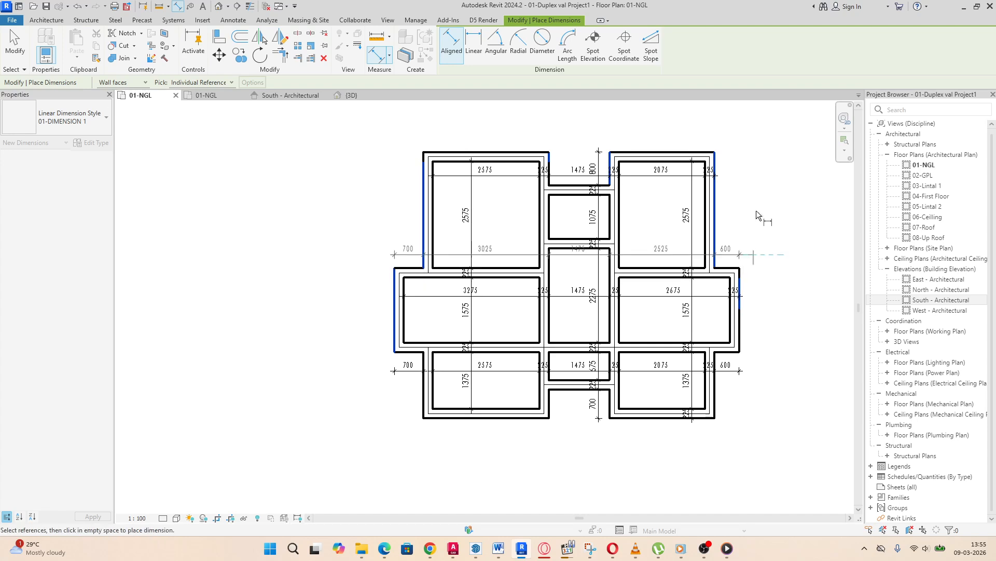
scroll(758, 184, down, 1)
click(788, 136)
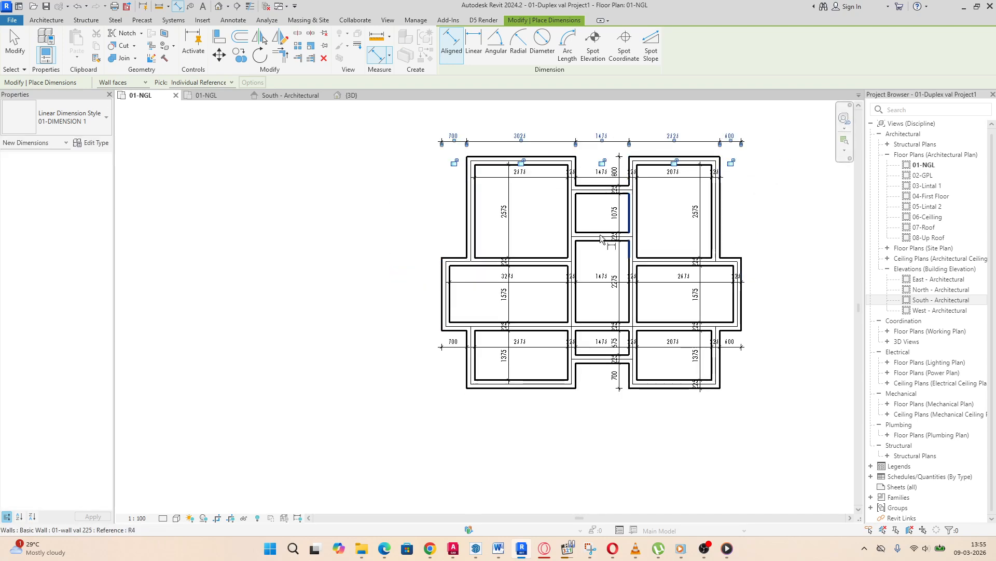
Step: Dimension the building's overall width between the middle row's outer side walls, placing it above the upper exterior chain
scroll(442, 301, down, 2)
scroll(442, 301, up, 2)
click(437, 314)
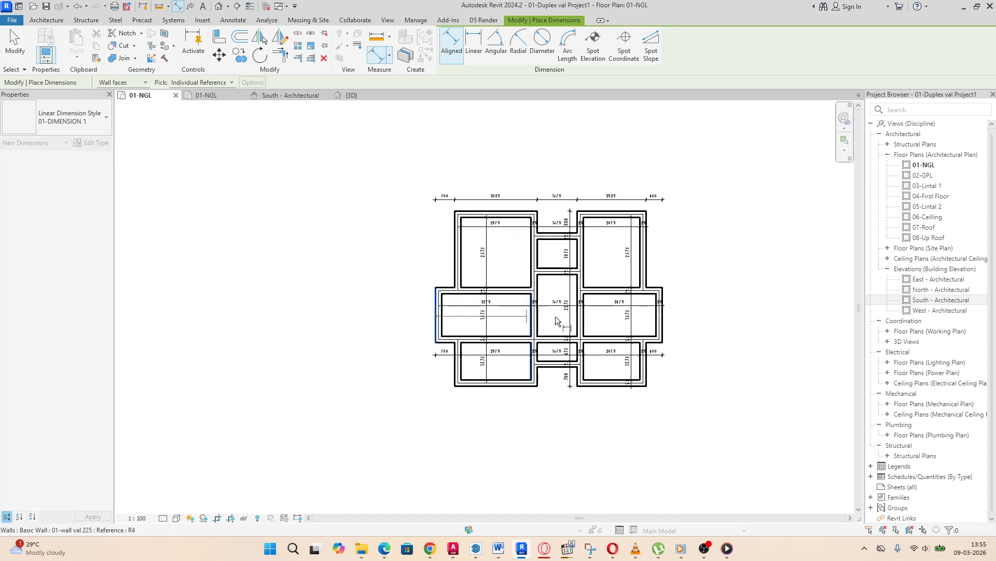
click(663, 317)
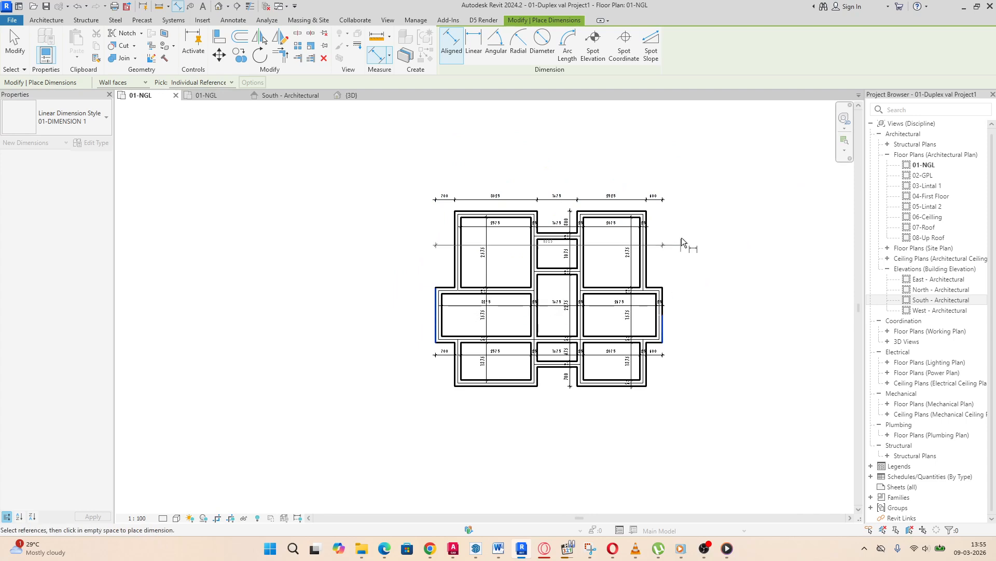
click(697, 185)
Step: Place a vertical aligned dimension chain beside the plan's left side, through the outer horizontal wall faces of the three left rooms
scroll(491, 389, up, 2)
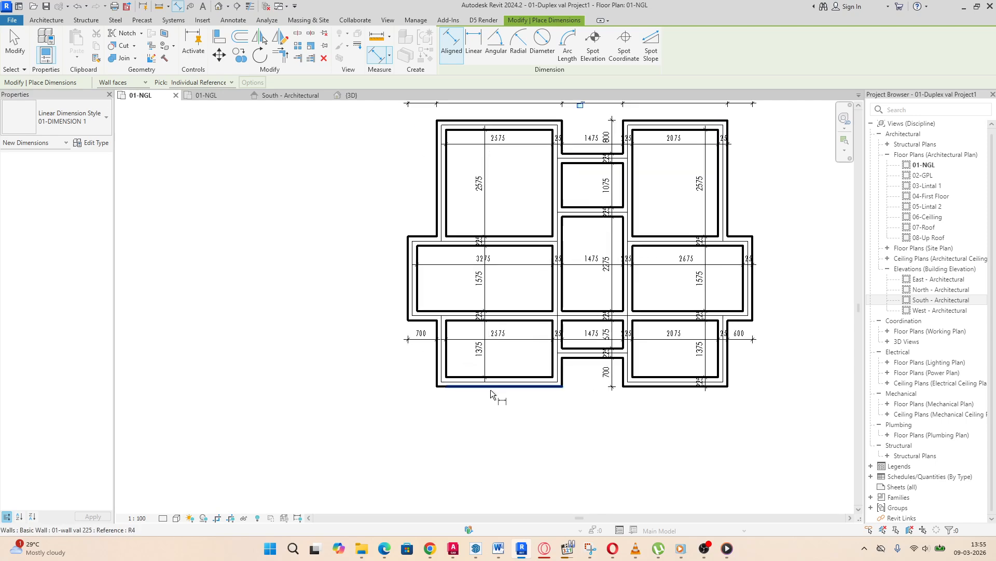
click(463, 393)
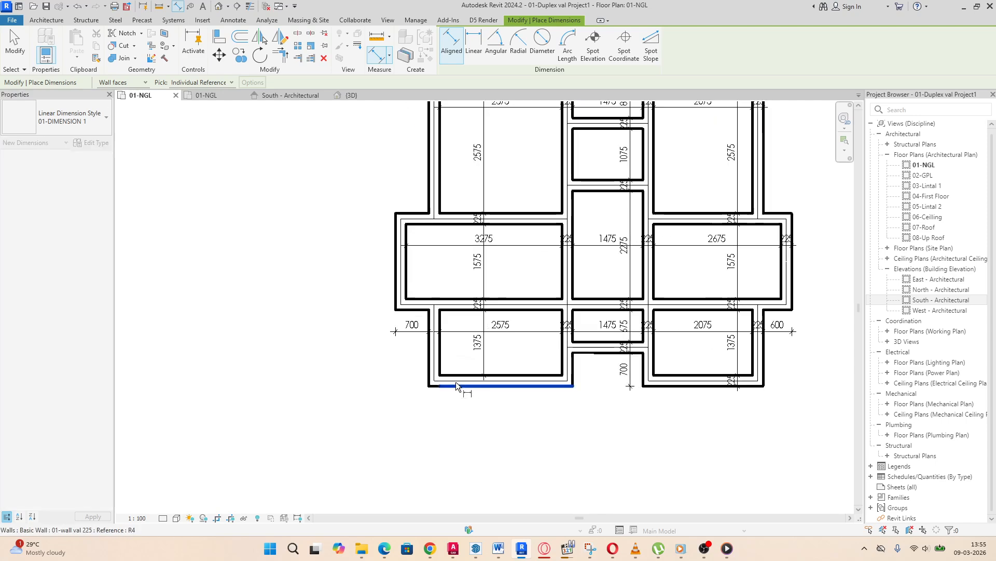
scroll(424, 384, down, 2)
scroll(429, 269, up, 2)
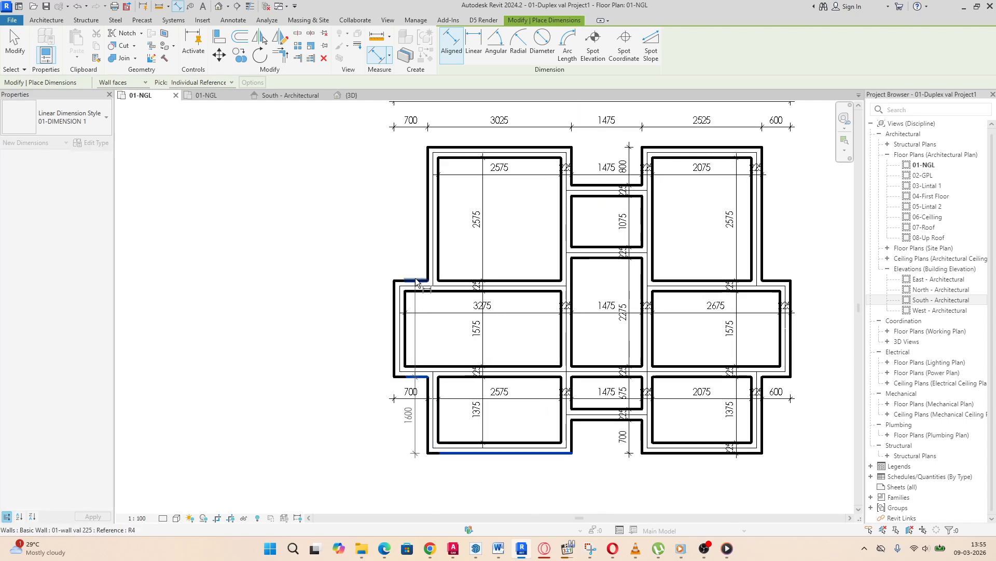
click(445, 152)
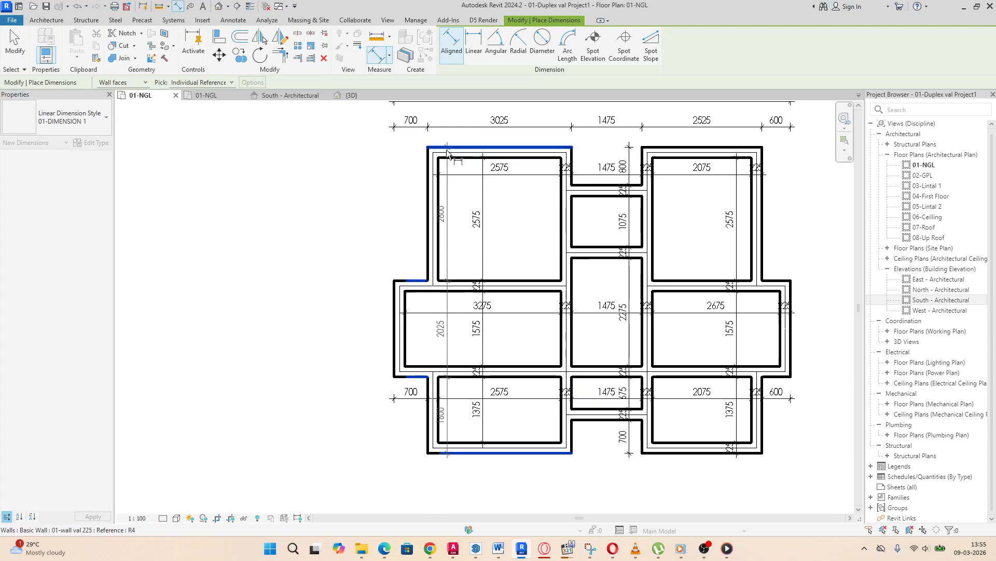
click(358, 134)
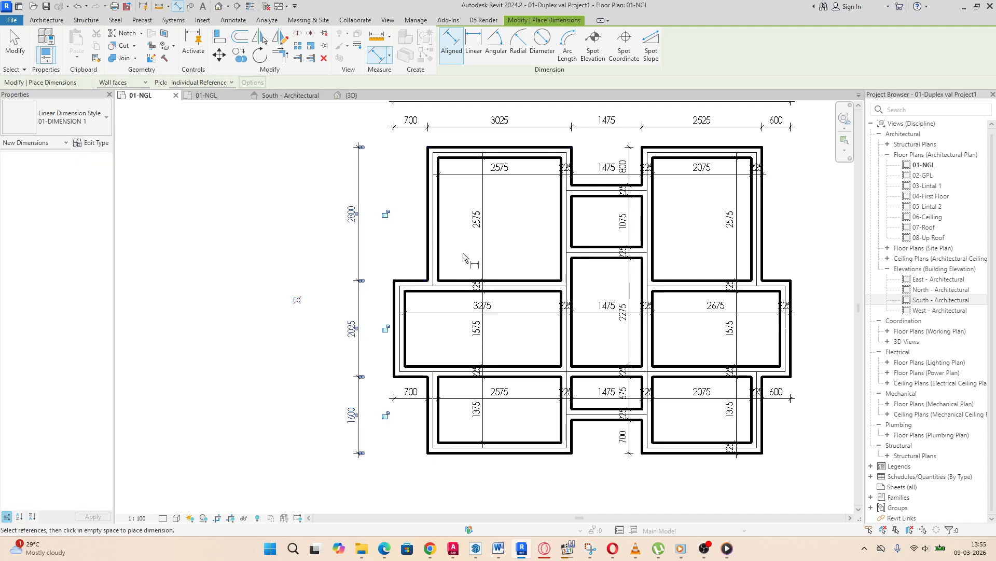
Step: Dimension the building's overall depth between the upper and lower outer wall faces, placing it outside the left exterior chain
click(461, 150)
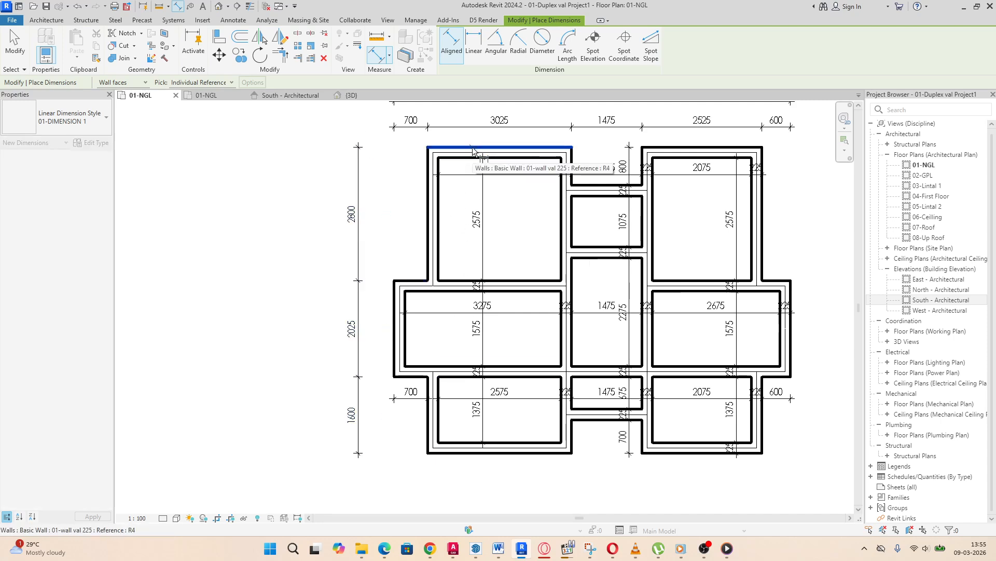
click(469, 453)
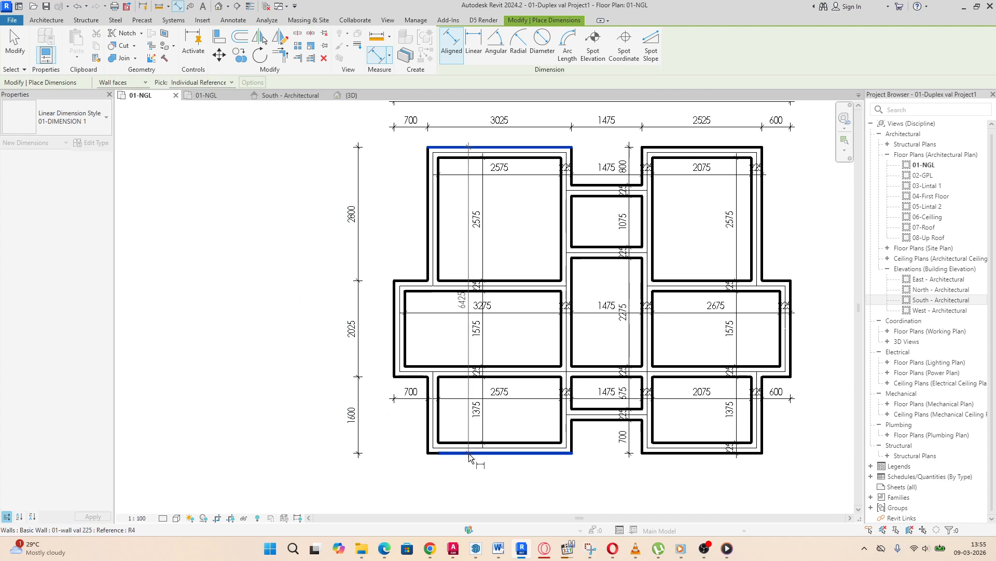
click(326, 503)
Step: Examine the overall and chained exterior dimensions along the left and upper sides, and the room dimensions across the plan
scroll(325, 366, up, 4)
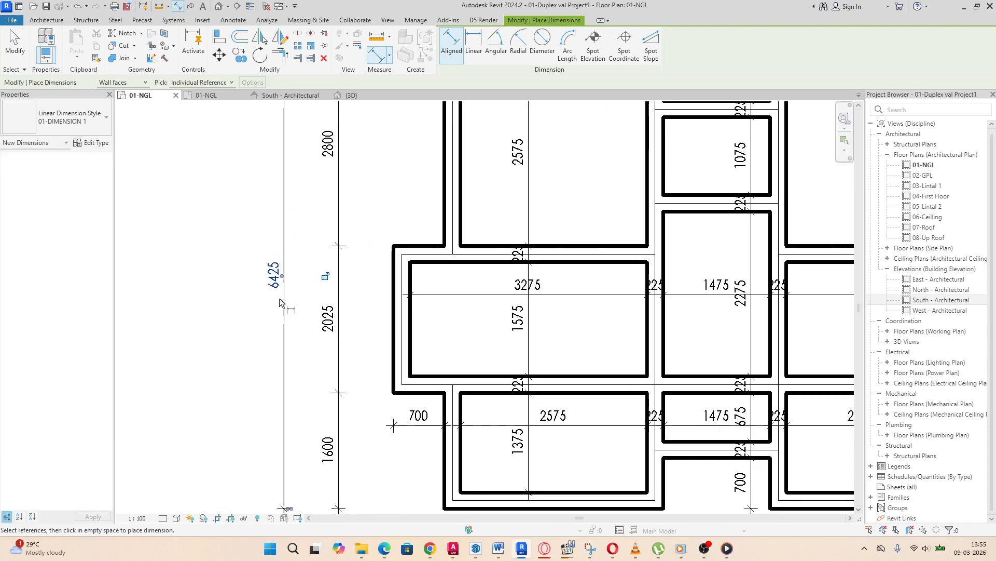
scroll(279, 298, up, 3)
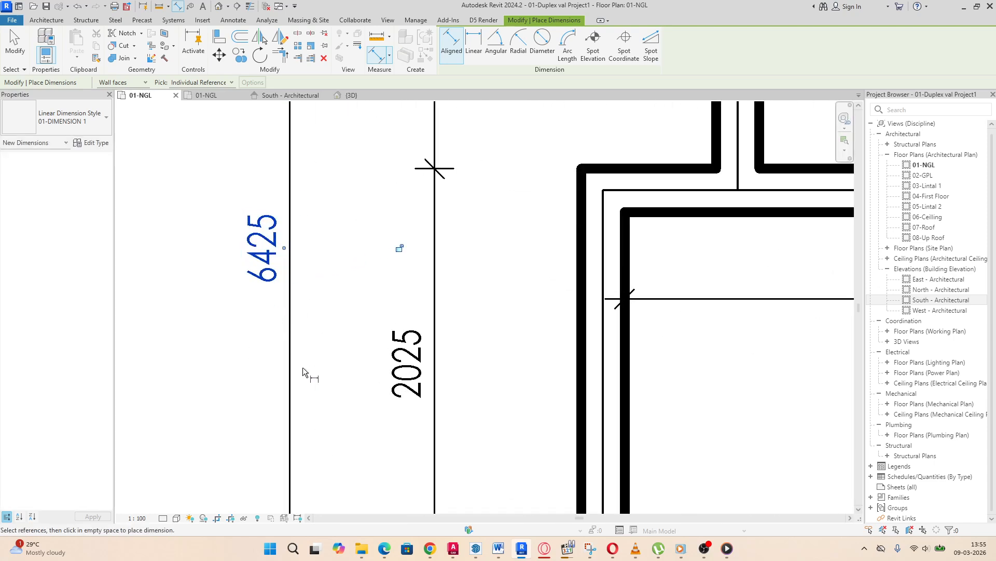
scroll(303, 366, down, 6)
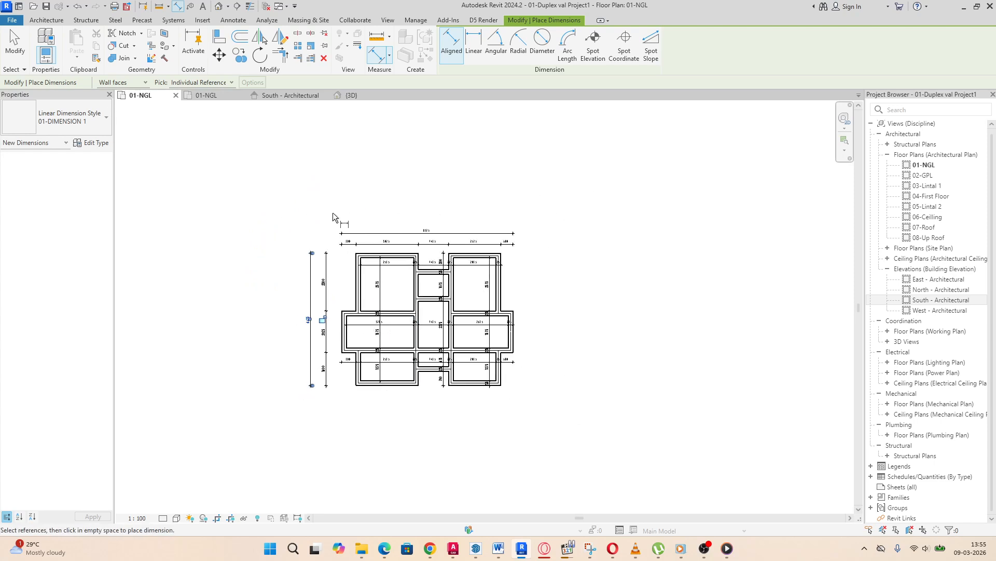
scroll(510, 187, up, 5)
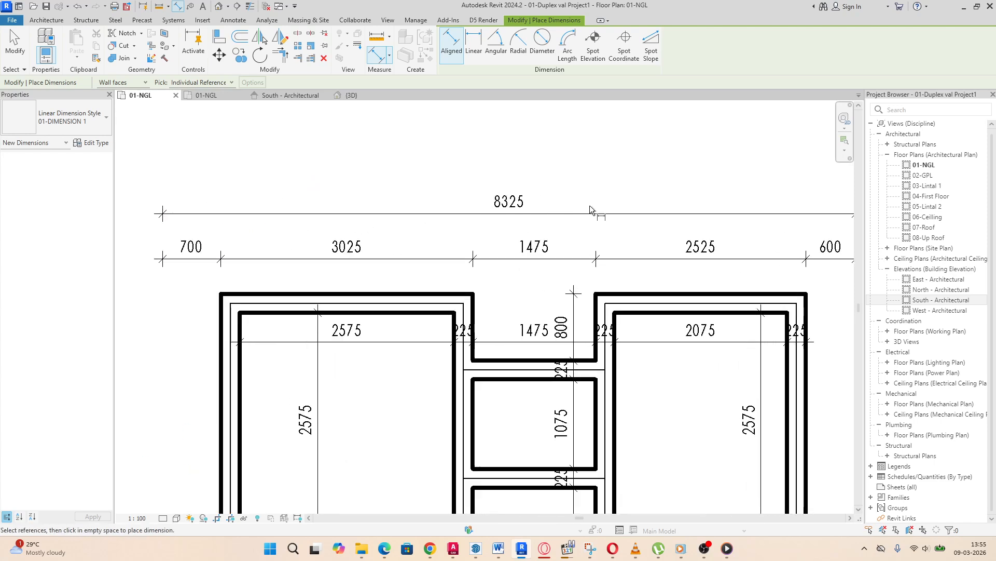
scroll(566, 221, down, 2)
scroll(451, 244, down, 2)
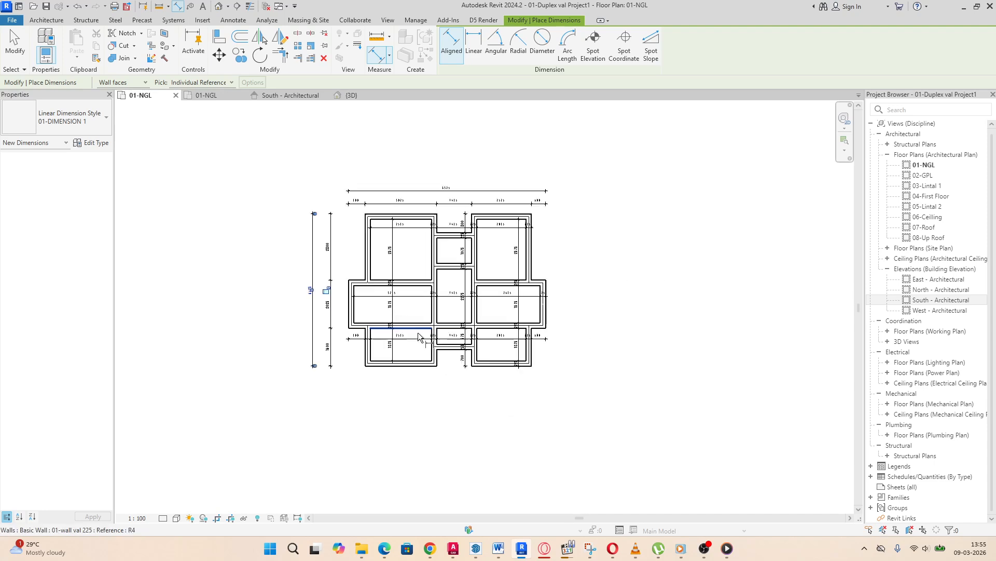
scroll(422, 336, up, 3)
scroll(528, 311, down, 2)
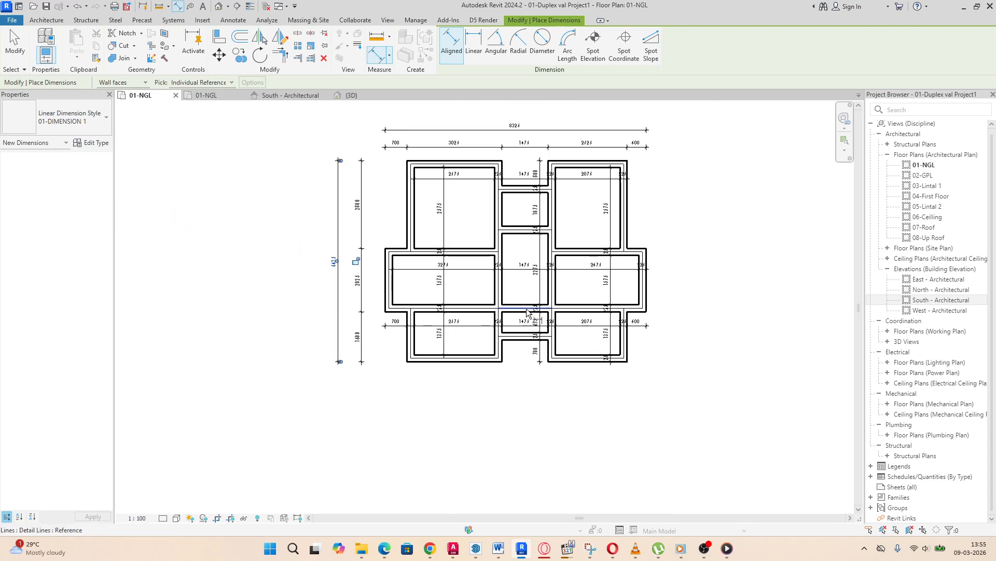
Step: Check the lower, middle and upper rooms and the outer dimension chains for any width or depth not yet dimensioned
scroll(527, 312, up, 2)
scroll(467, 353, down, 2)
scroll(452, 382, up, 2)
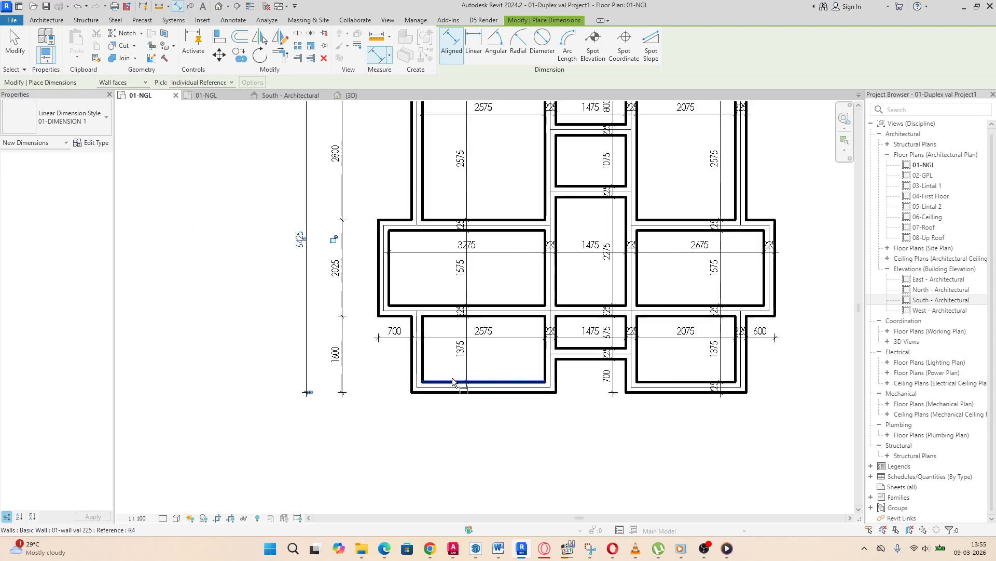
scroll(455, 336, up, 2)
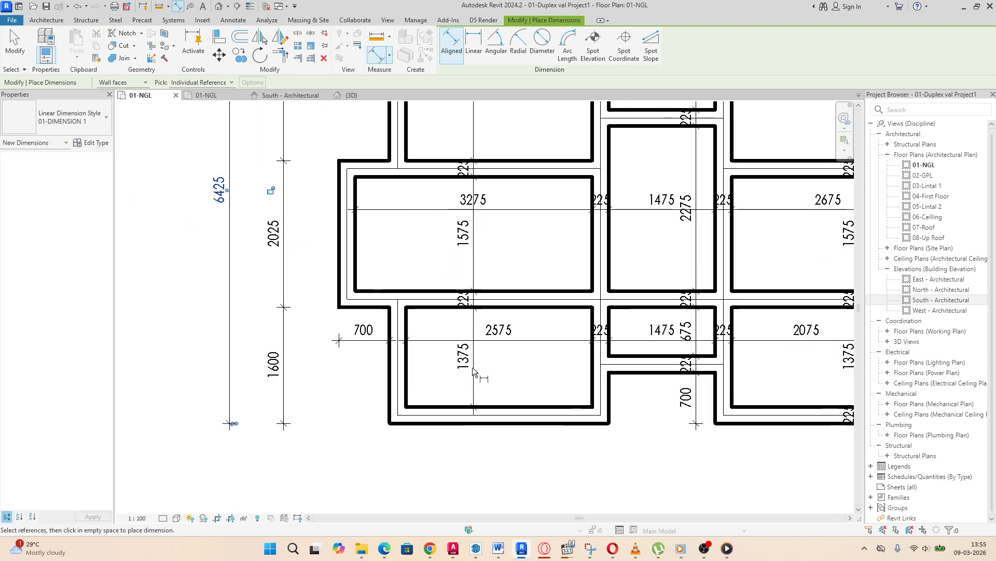
scroll(437, 411, down, 2)
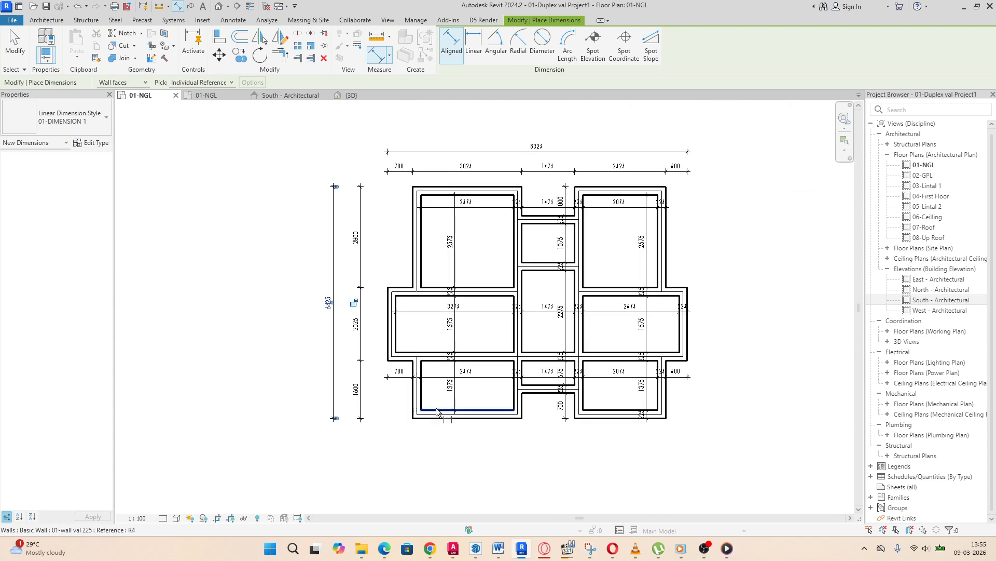
scroll(437, 411, down, 1)
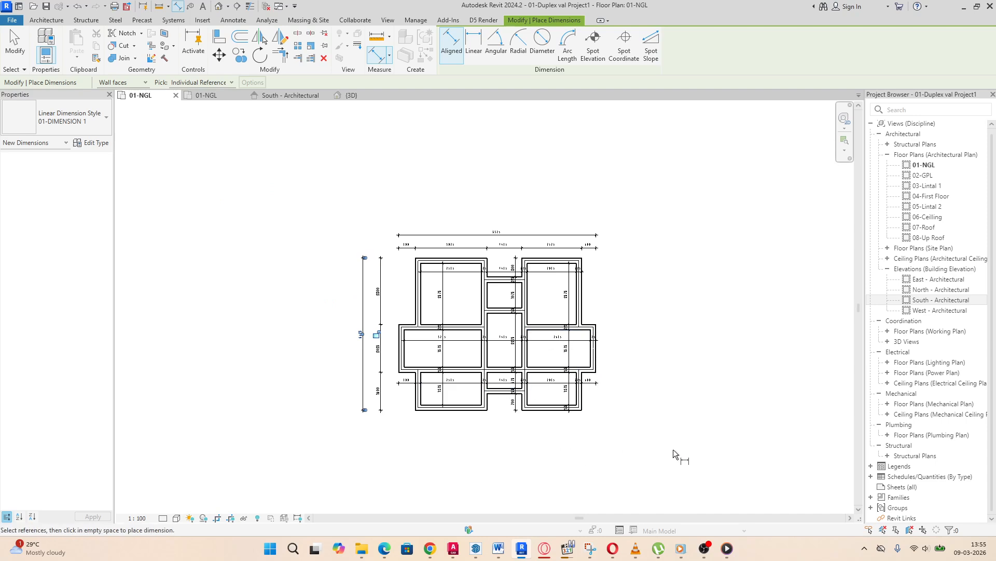
scroll(390, 279, up, 2)
scroll(383, 247, down, 2)
scroll(378, 299, up, 2)
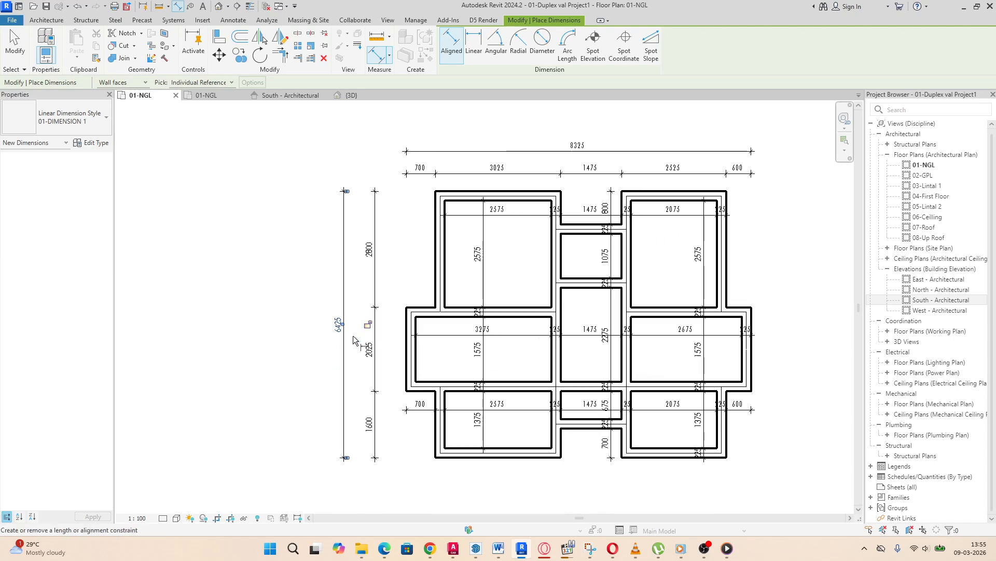
scroll(340, 287, down, 1)
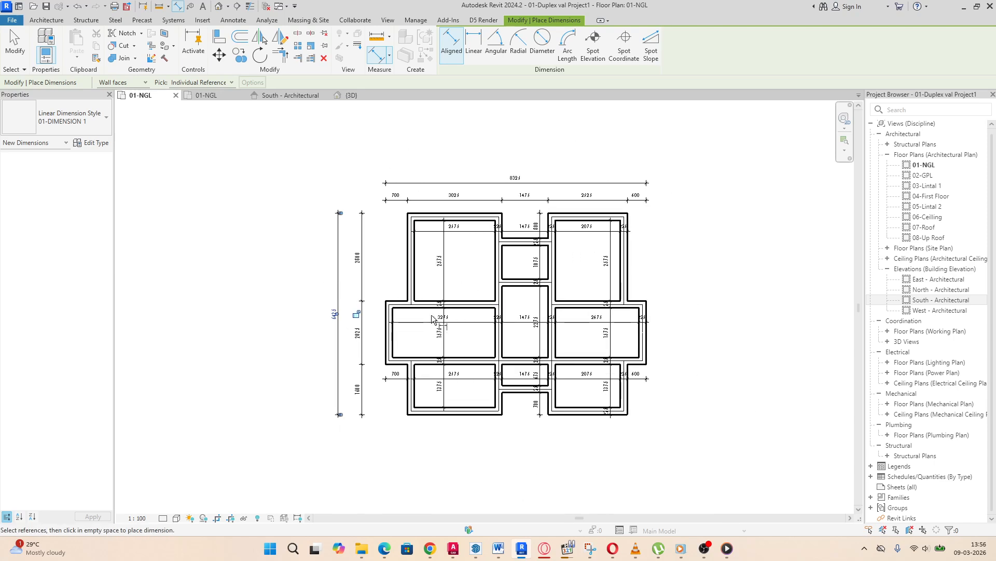
Step: Dimension the inner width of the small upper central room between its two side wall faces, placing it inside the room
scroll(469, 303, up, 3)
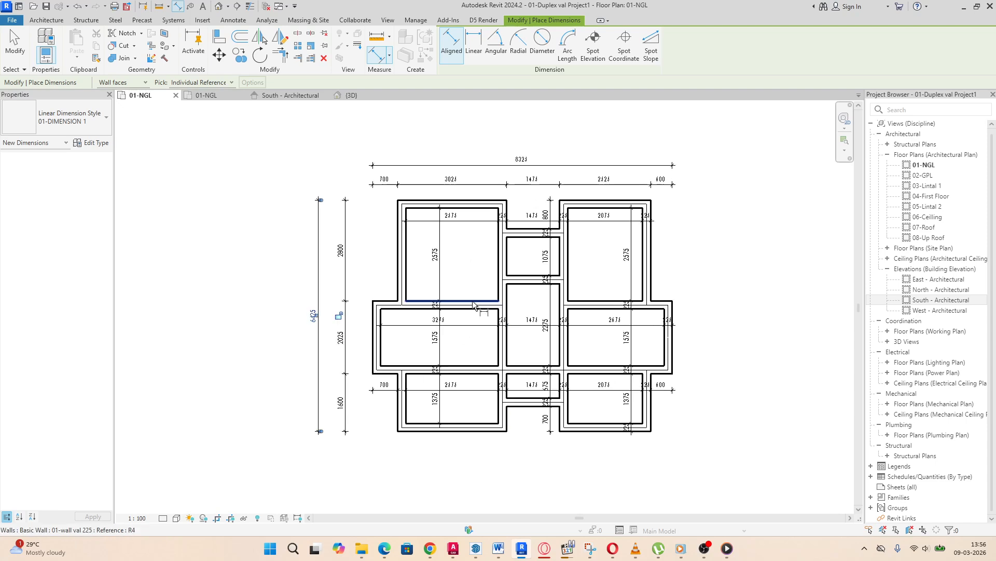
click(535, 209)
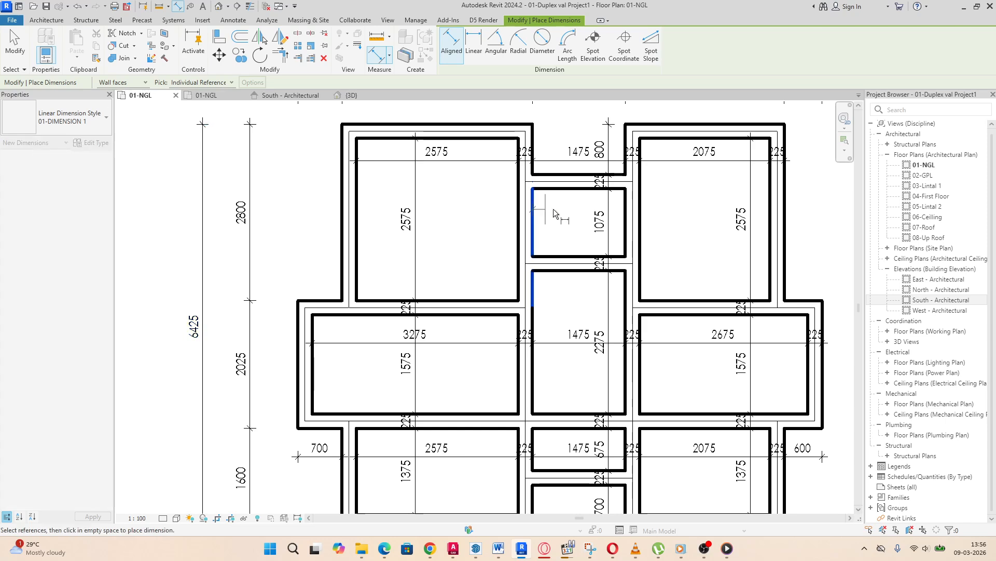
click(626, 208)
click(683, 209)
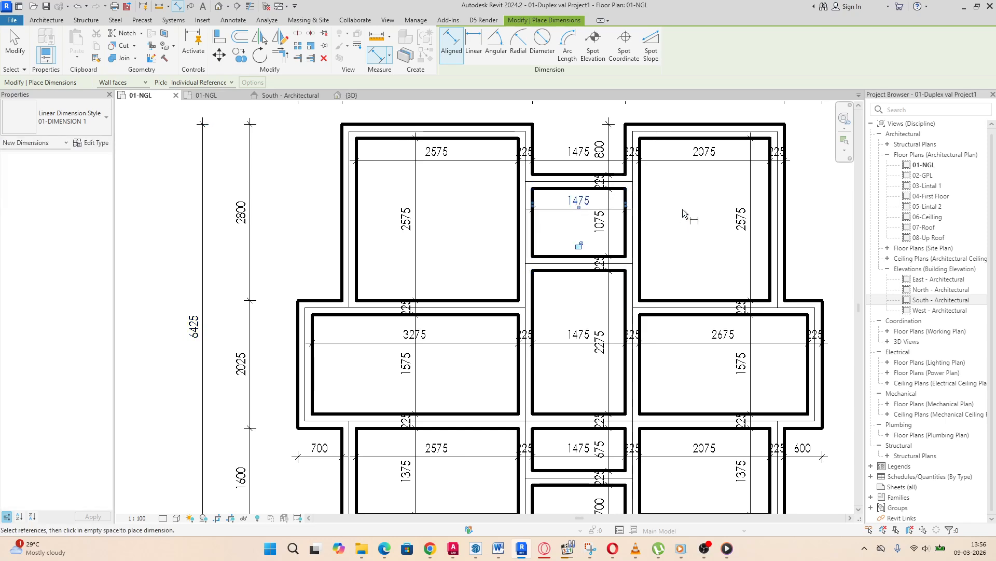
Step: Dimension the building's overall width between the middle row's outer side walls, placing it below the plan
scroll(553, 310, down, 3)
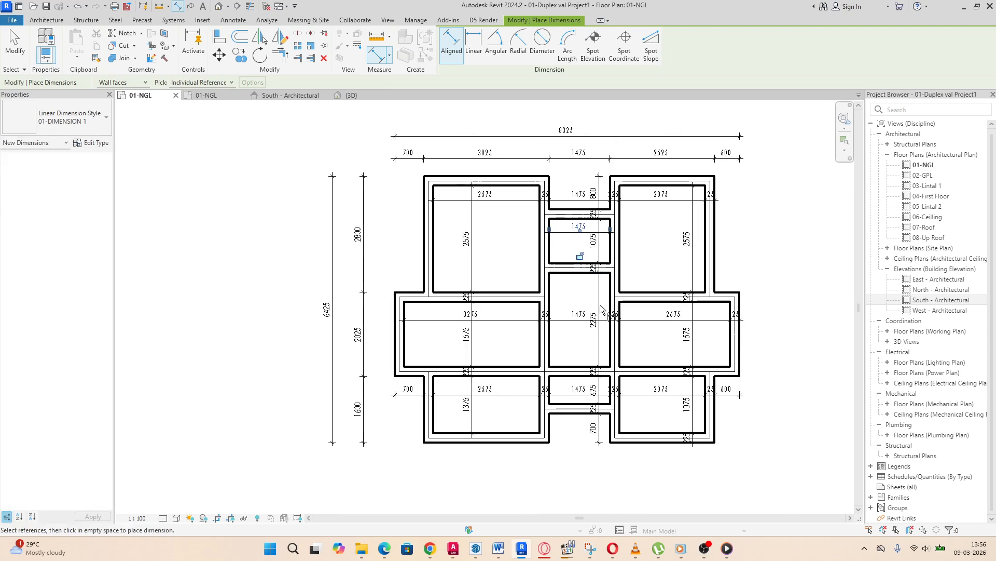
scroll(558, 290, up, 5)
scroll(571, 314, down, 4)
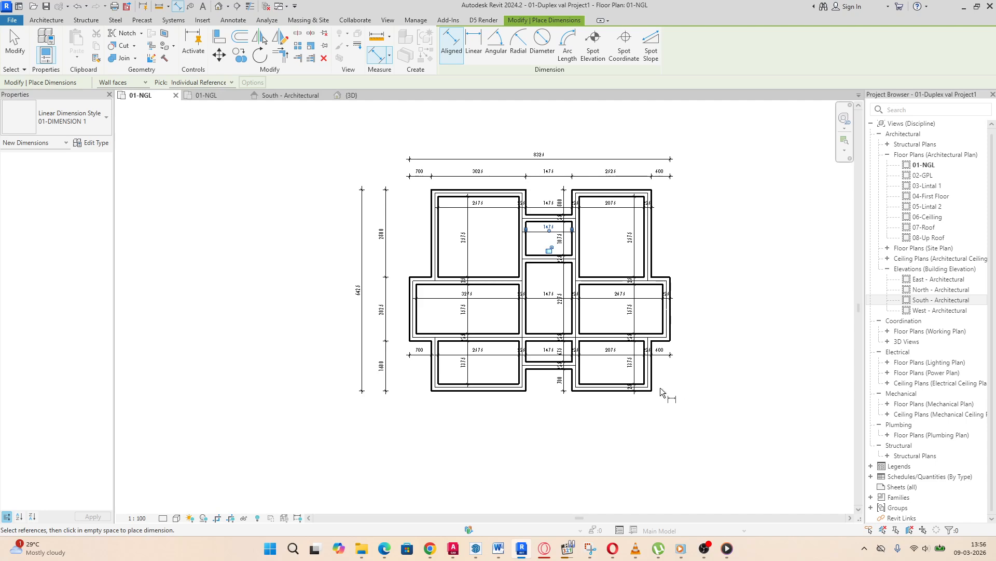
scroll(511, 405, up, 3)
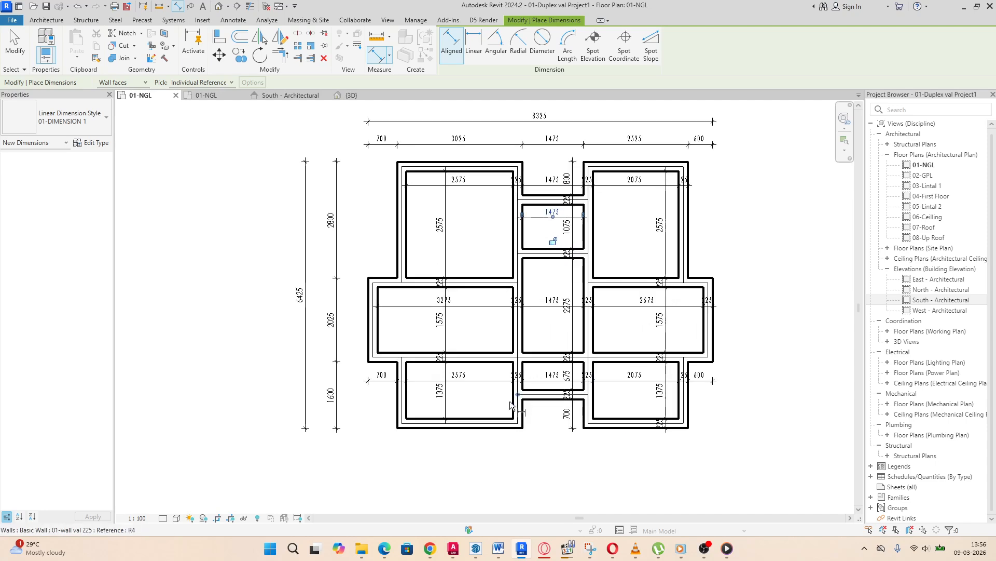
scroll(511, 405, down, 2)
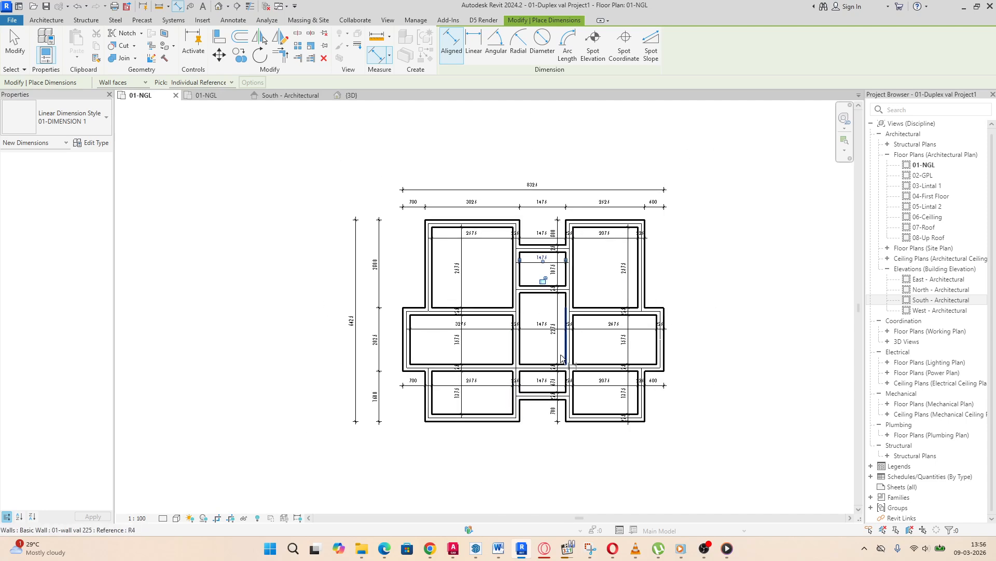
click(403, 363)
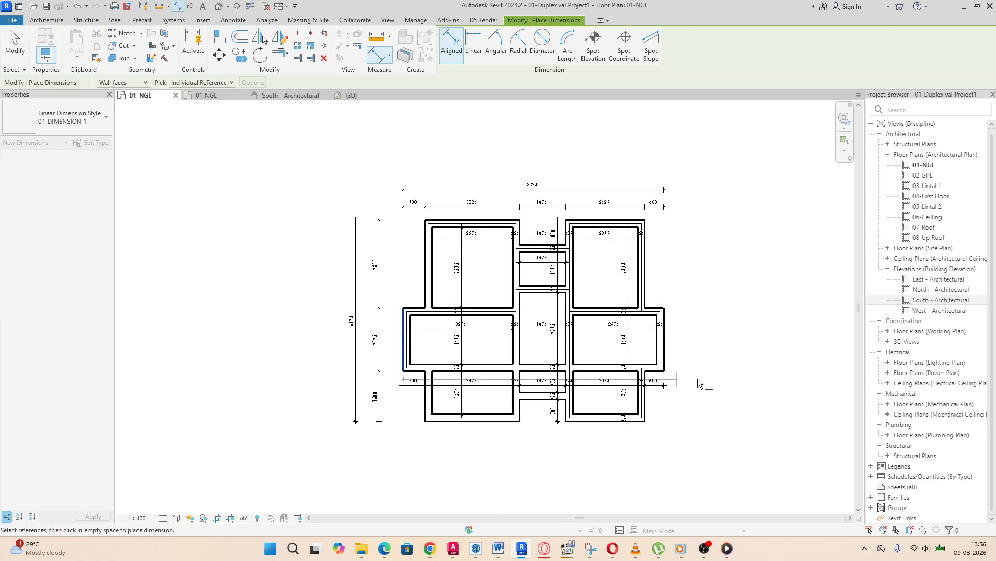
click(665, 358)
click(682, 460)
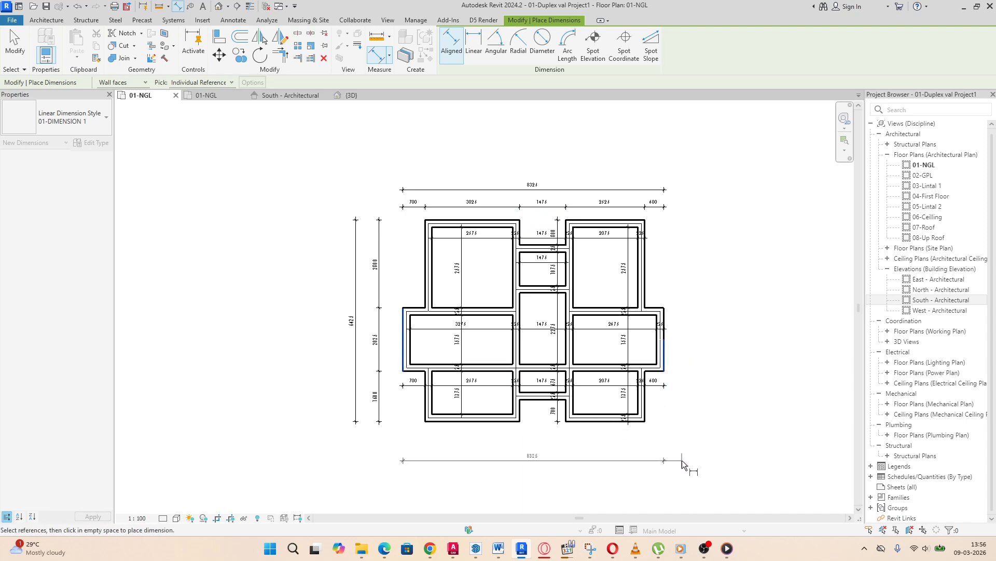
Step: Dimension the building's overall depth between the right rooms' lower and upper outer wall faces, placing it beside the plan's right side, and finish dimensioning
click(628, 422)
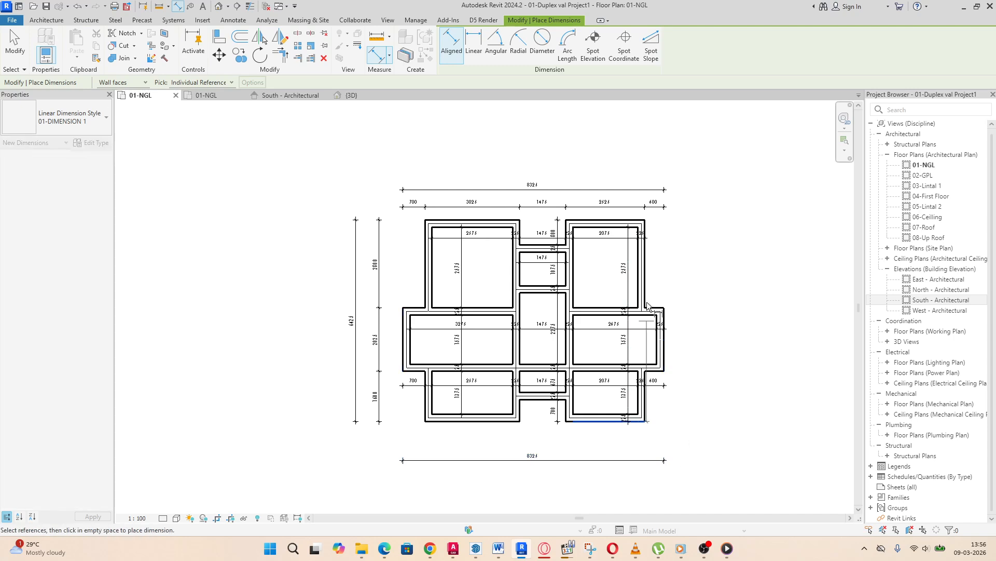
click(636, 220)
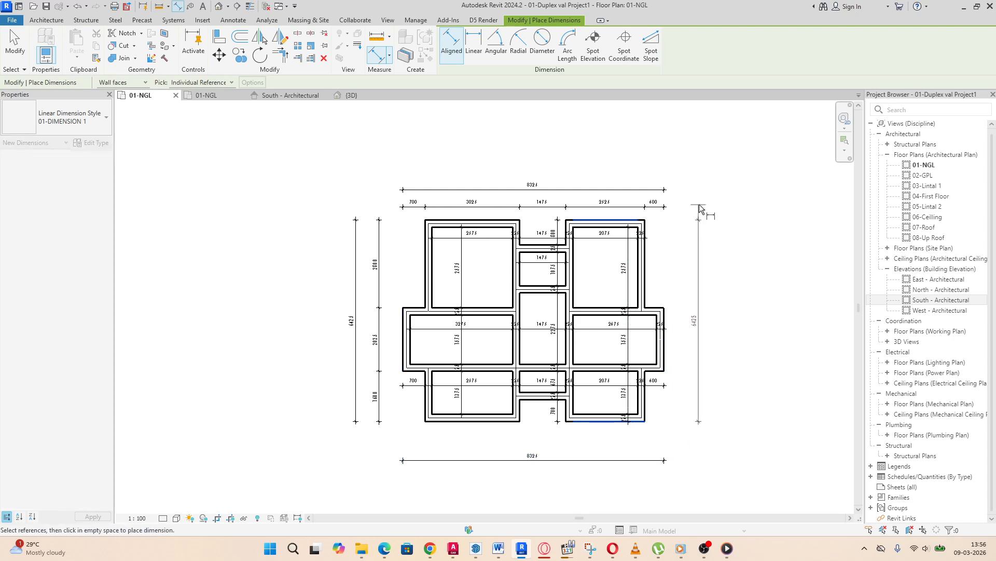
click(700, 209)
scroll(473, 243, up, 3)
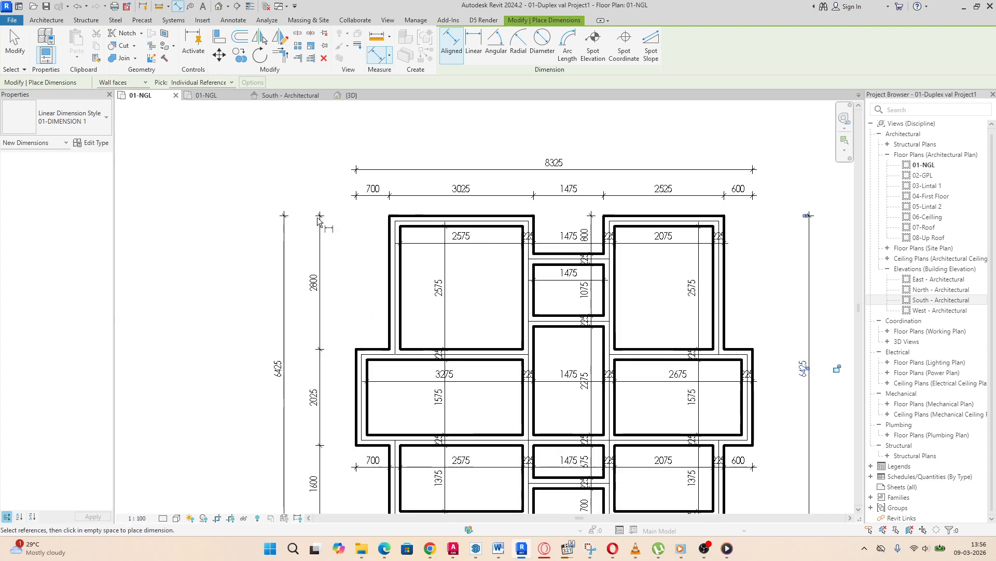
scroll(317, 225, down, 4)
scroll(369, 248, up, 4)
scroll(447, 220, down, 3)
scroll(410, 298, up, 2)
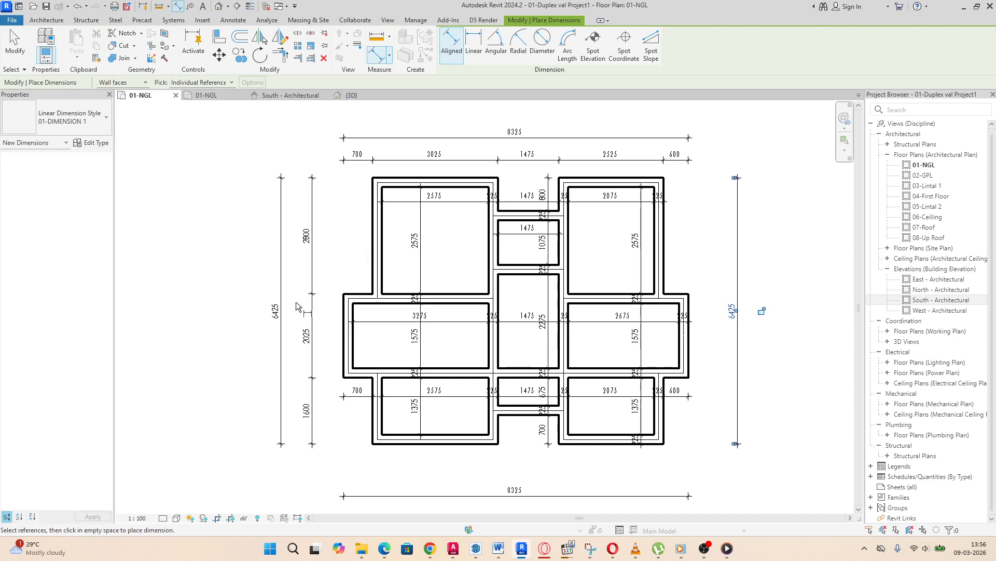
key(Escape)
key(Escape)
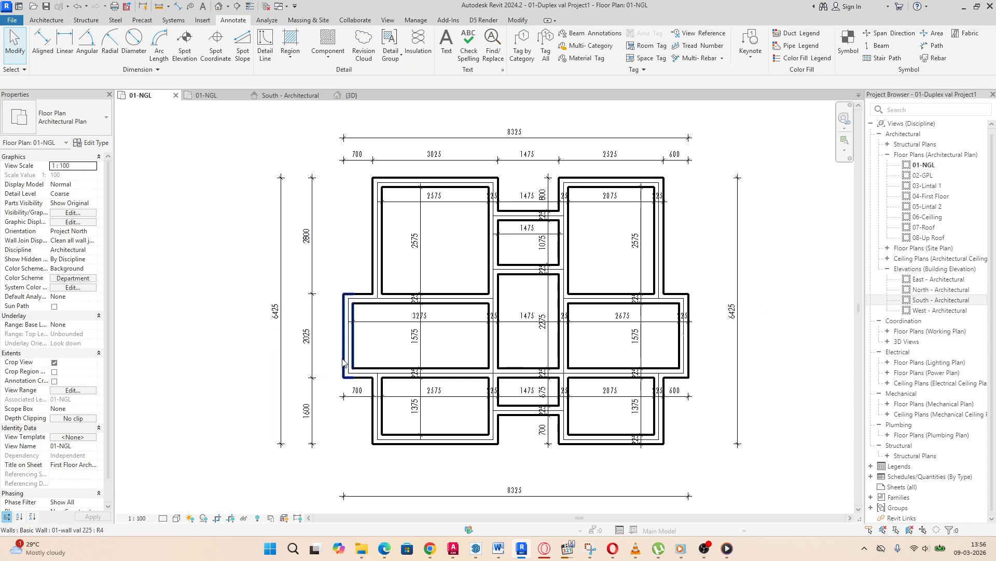
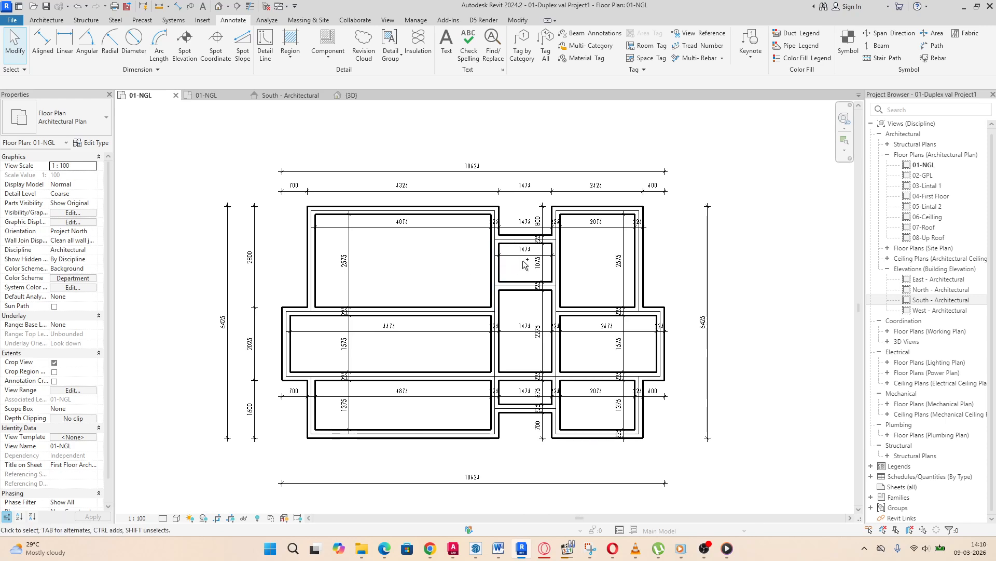
Step: Move the central and right-hand walls, lines and dimensions horizontally to widen the left rooms, making the overall width 10325
scroll(524, 265, down, 4)
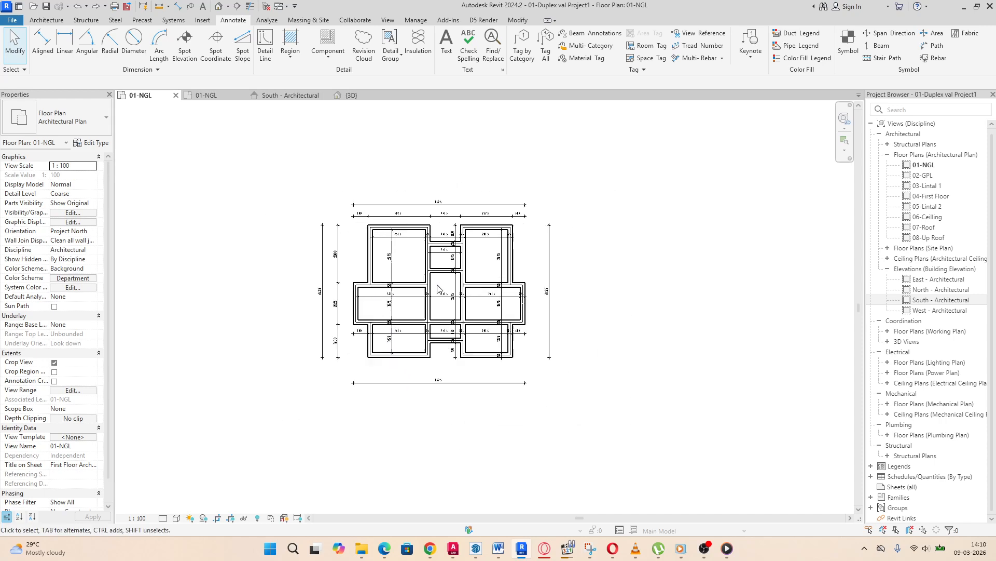
scroll(405, 256, up, 1)
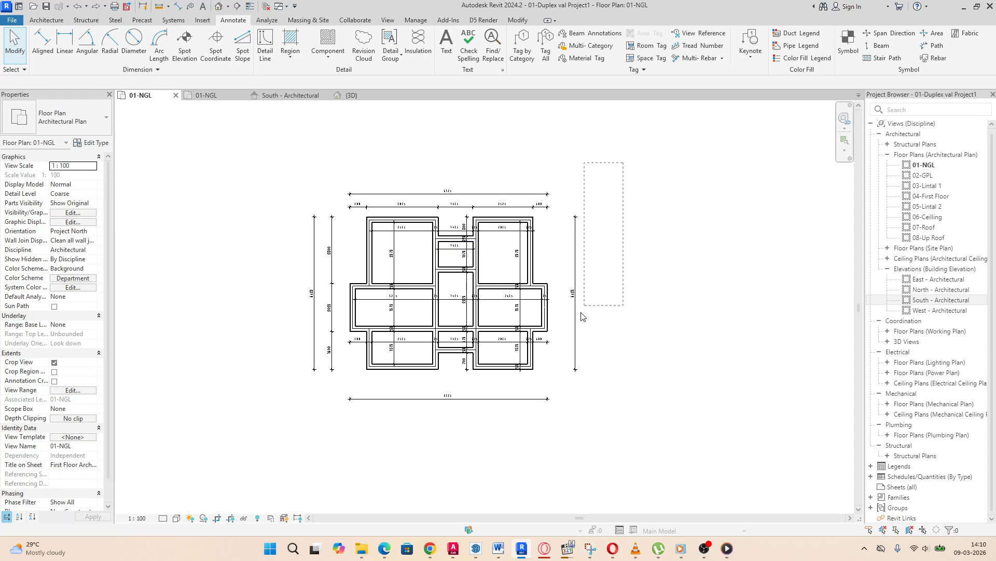
drag(623, 163, 434, 422)
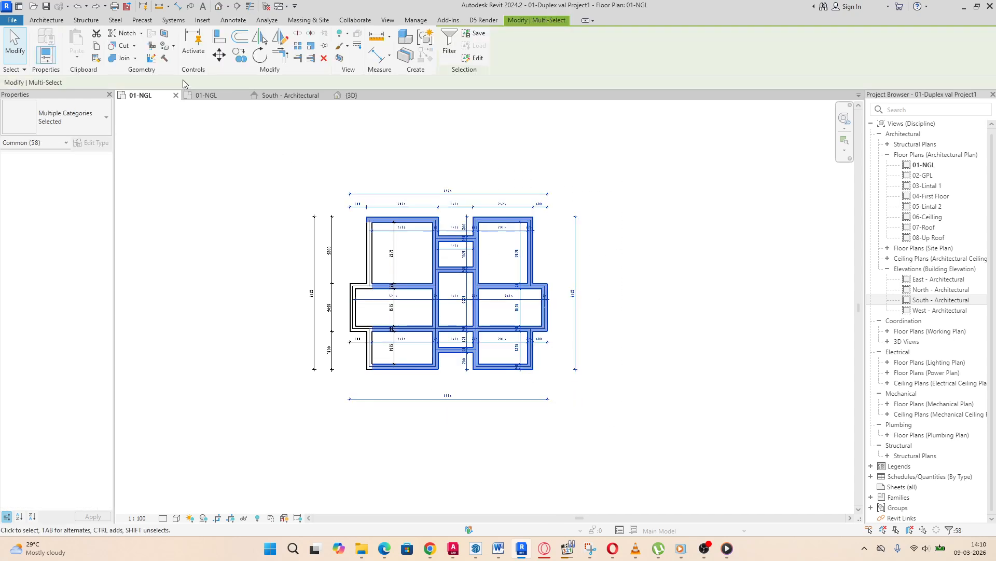
click(220, 54)
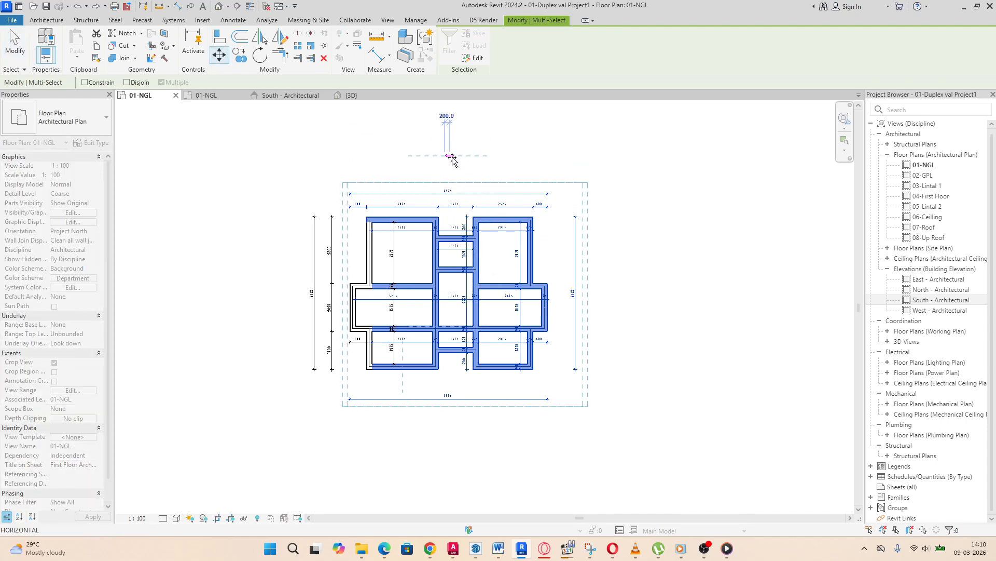
key(Escape)
scroll(428, 269, up, 4)
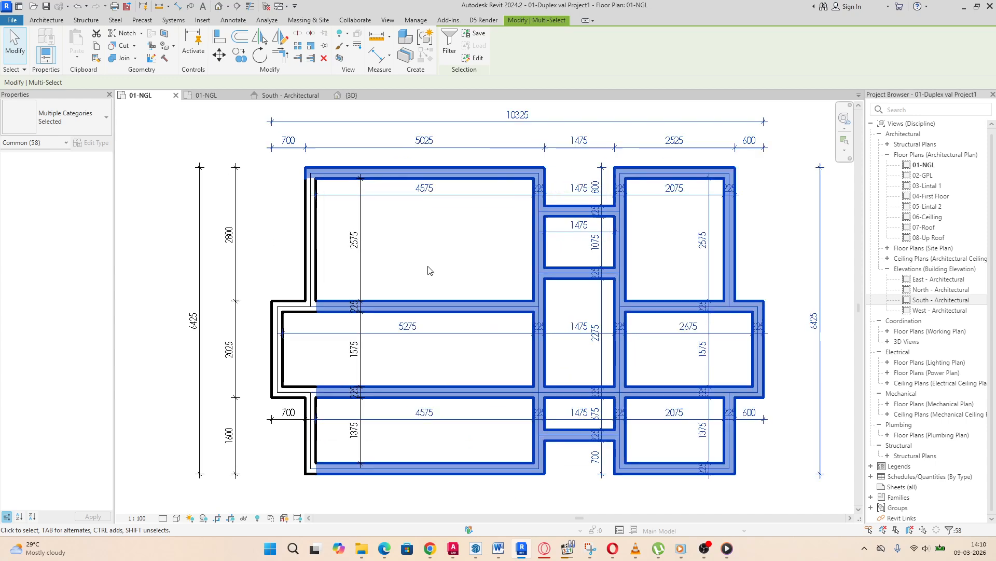
scroll(428, 270, up, 2)
key(Escape)
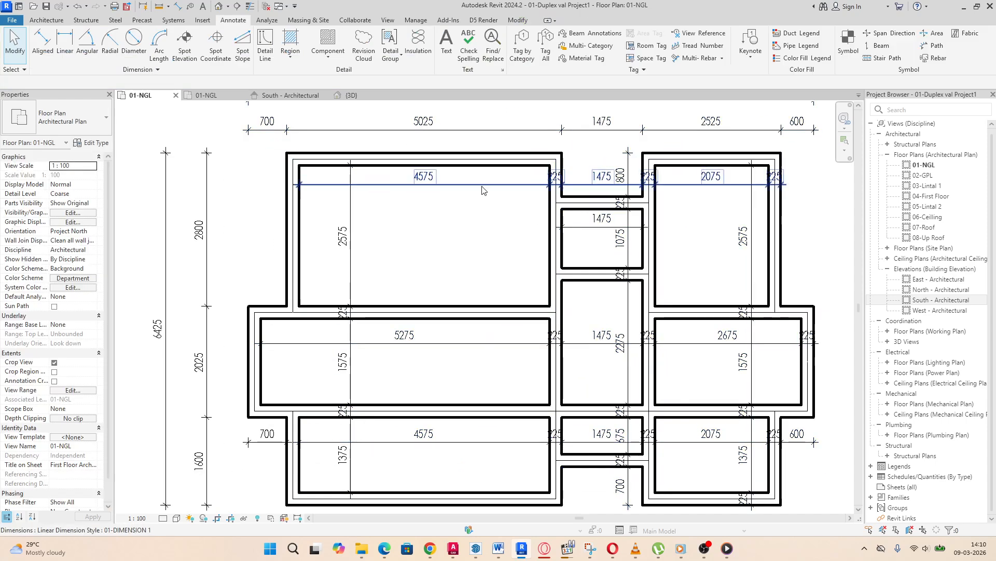
Step: Delete all thin detail lines from the plan, filtering walls and dimensions out of a selection of everything
scroll(476, 185, down, 2)
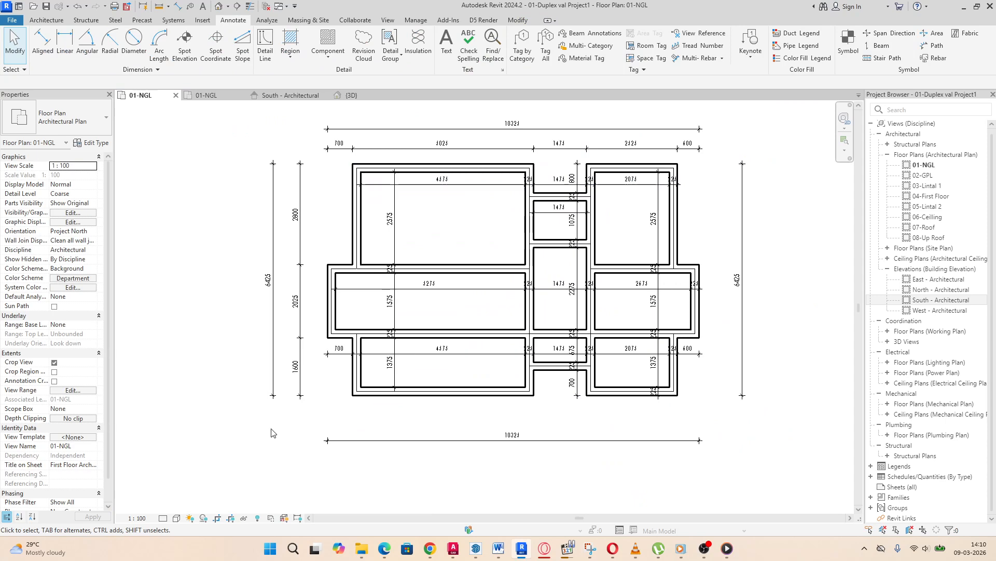
scroll(271, 432, down, 2)
drag(218, 447, 675, 202)
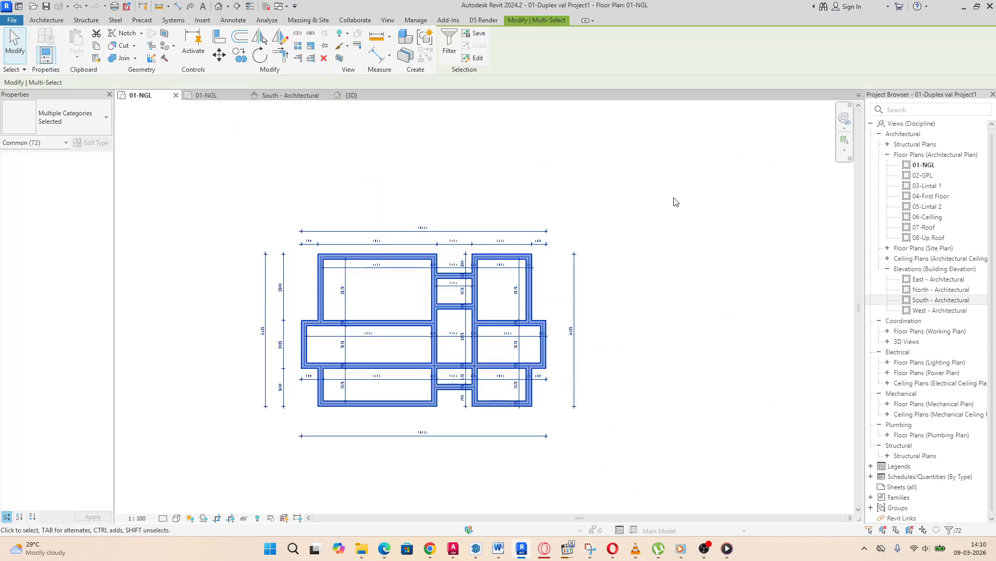
click(448, 46)
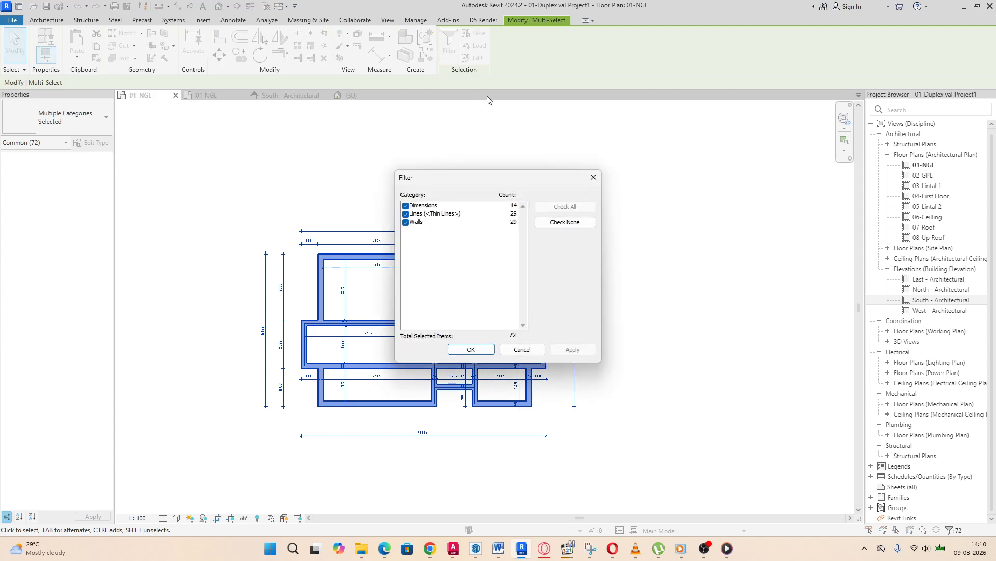
click(406, 222)
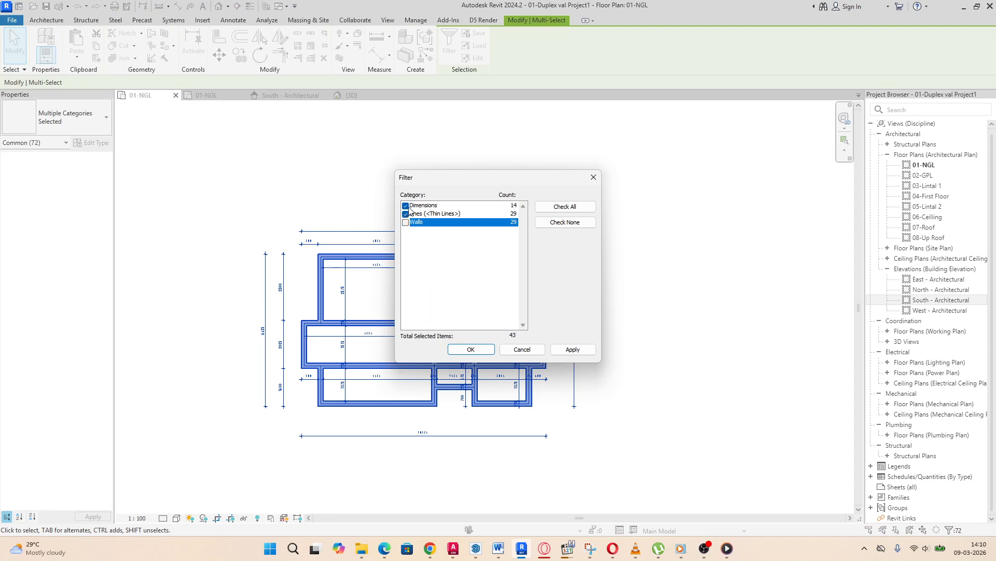
click(406, 206)
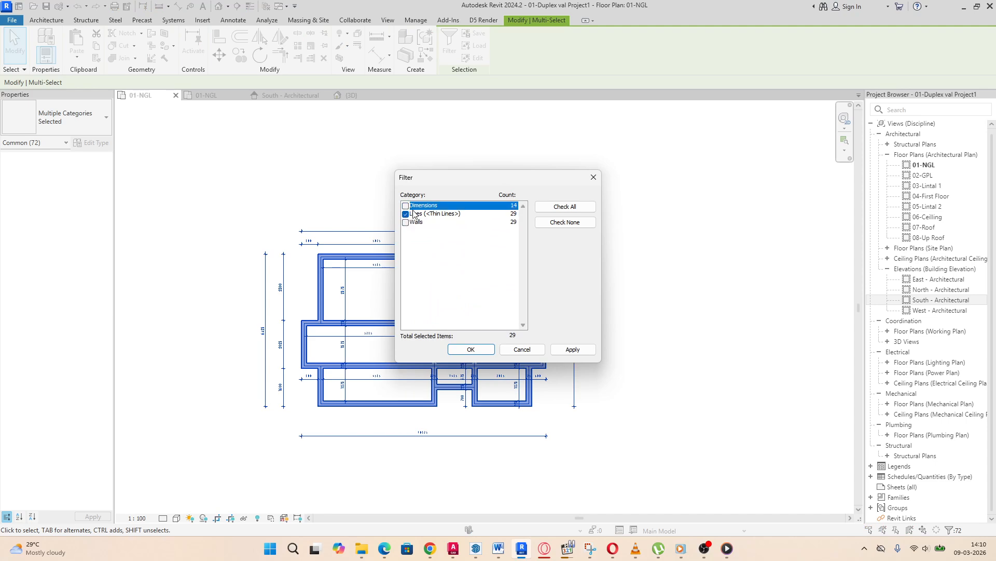
click(573, 350)
click(574, 351)
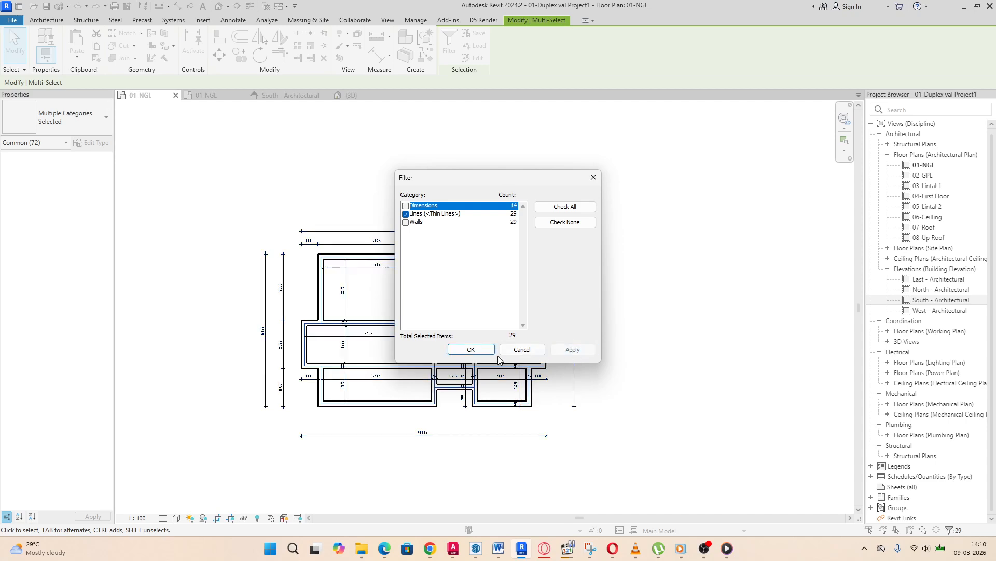
click(472, 349)
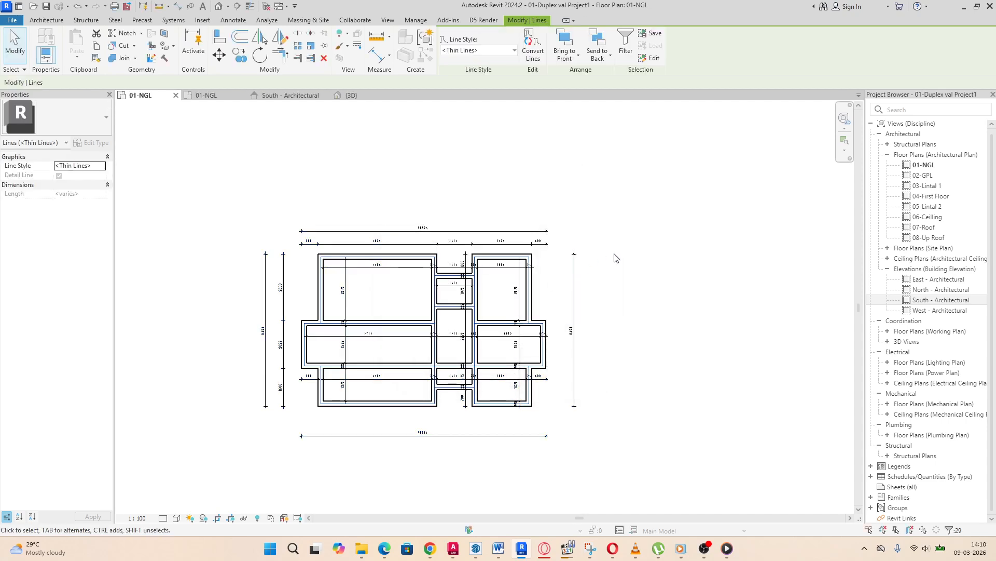
key(Escape)
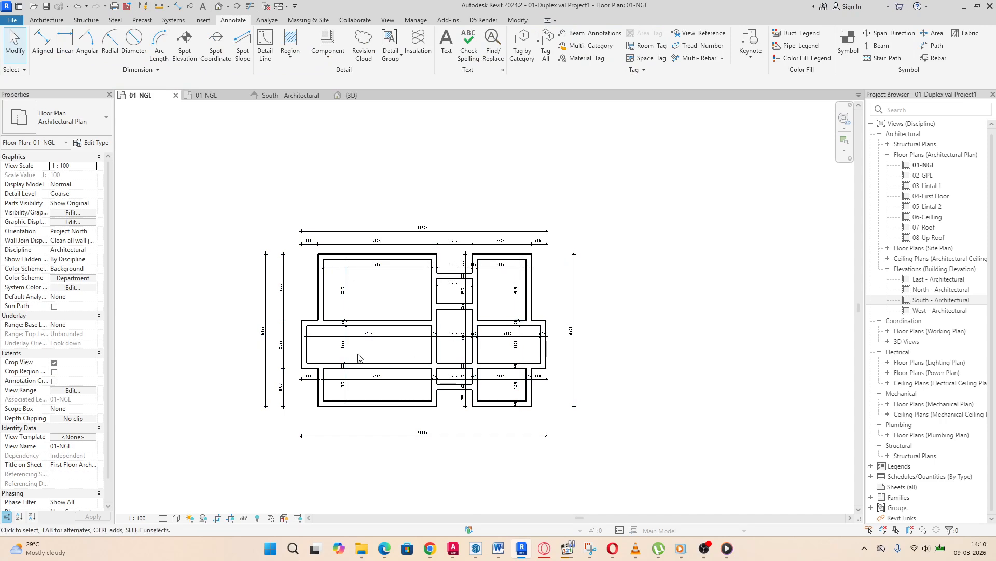
Step: Delete the short upper wall segment on the left side of the plan's central top recess
scroll(298, 337, up, 5)
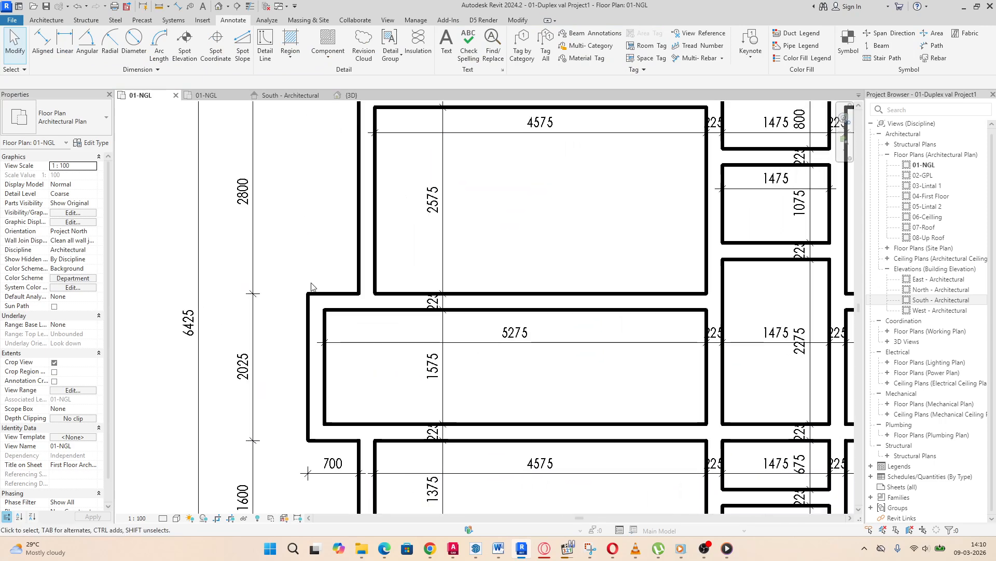
scroll(327, 287, down, 2)
scroll(590, 235, down, 2)
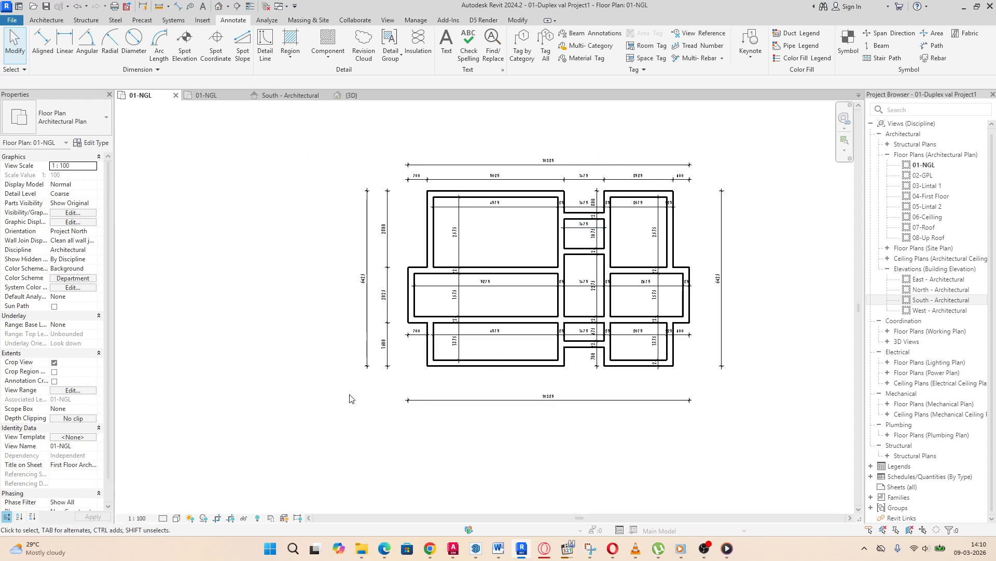
scroll(349, 398, down, 1)
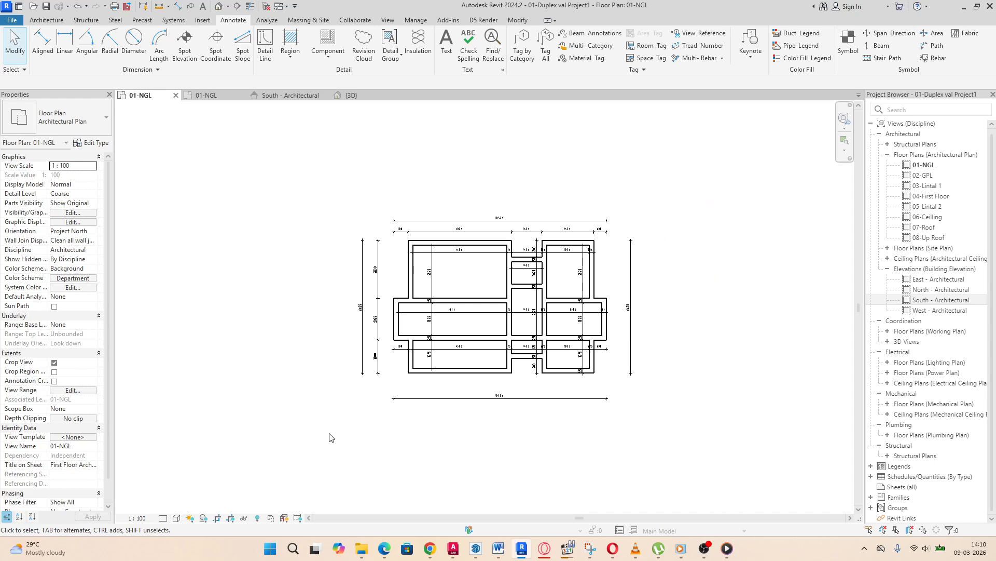
scroll(469, 406, up, 2)
click(534, 192)
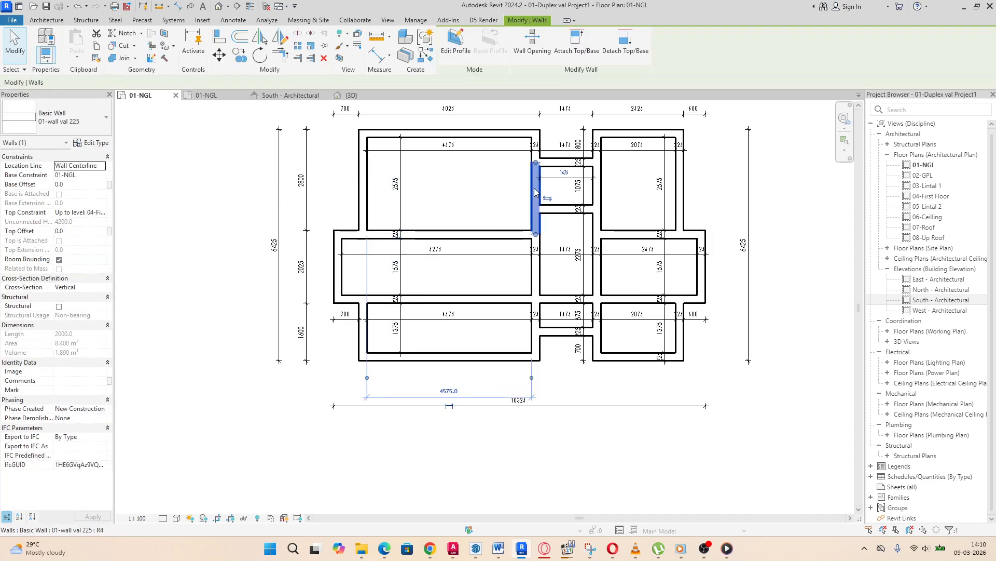
scroll(542, 147, up, 2)
scroll(527, 166, up, 2)
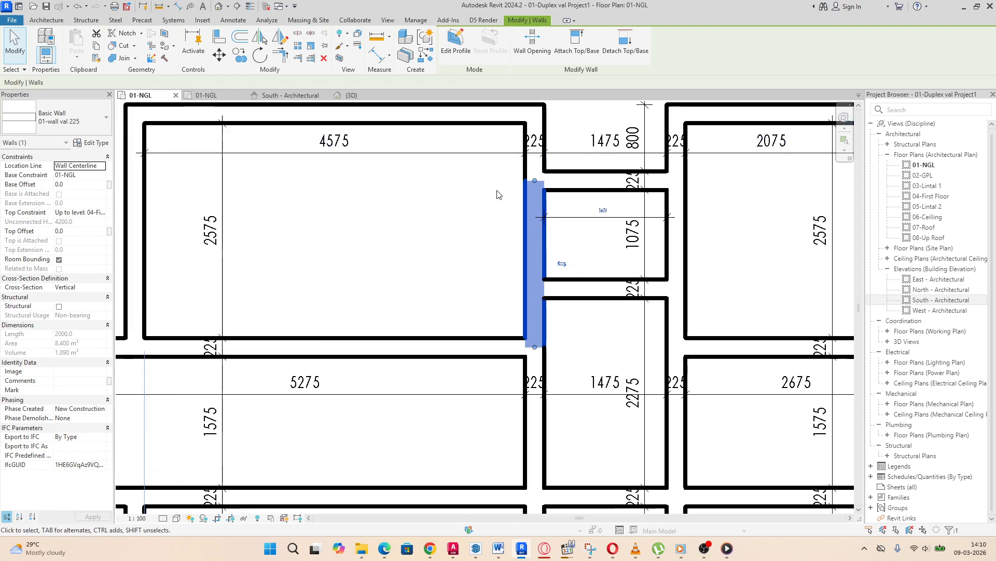
scroll(526, 166, down, 2)
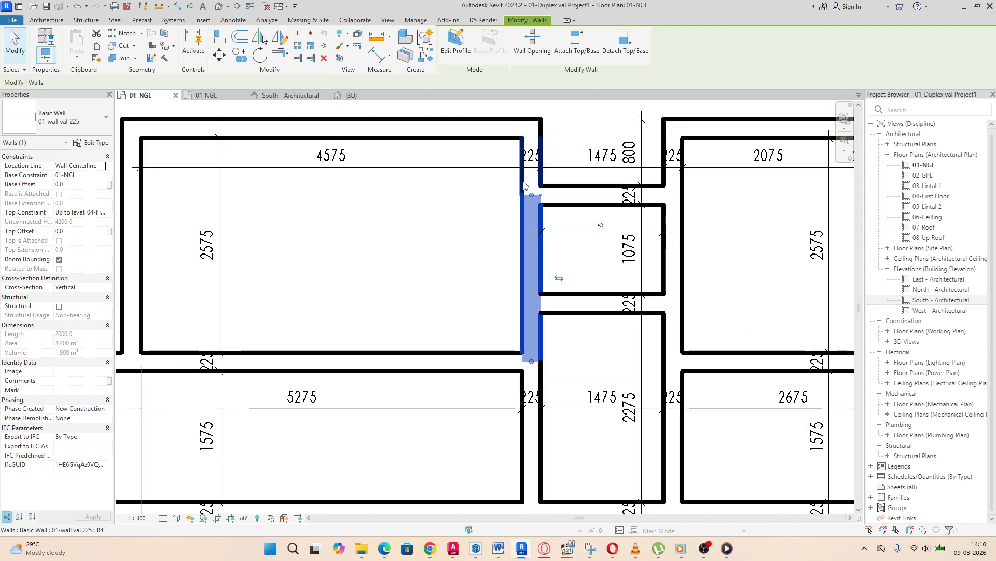
click(522, 174)
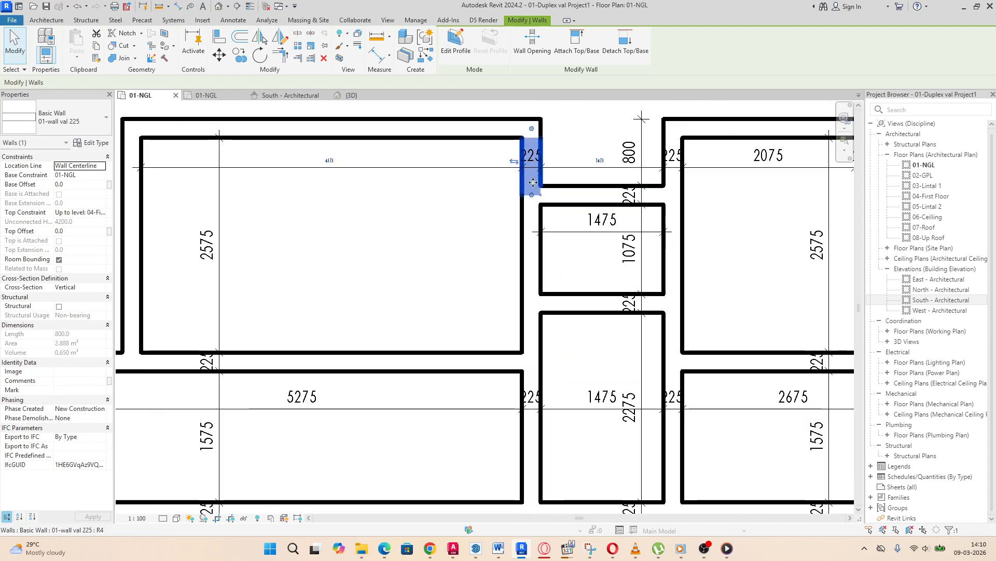
key(Delete)
scroll(488, 275, down, 2)
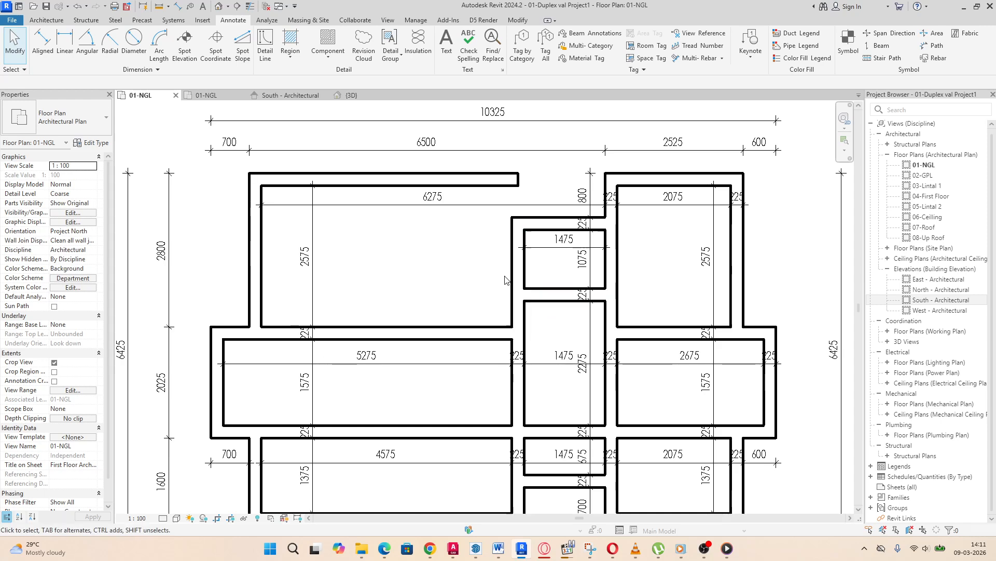
Step: Trim/extend the upper-left room's top wall and its right-hand wall into a corner, closing the gap at the recess
click(517, 271)
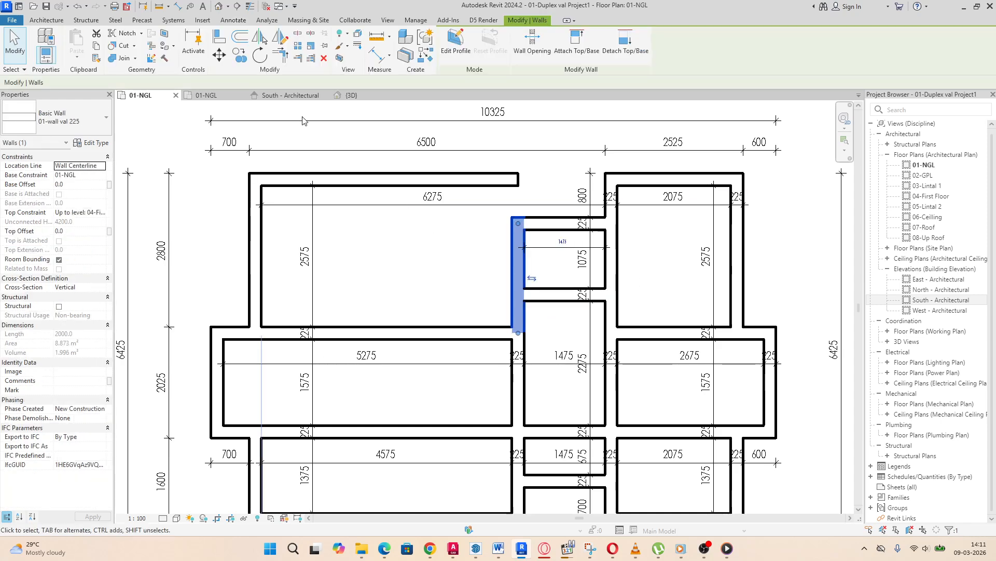
key(Delete)
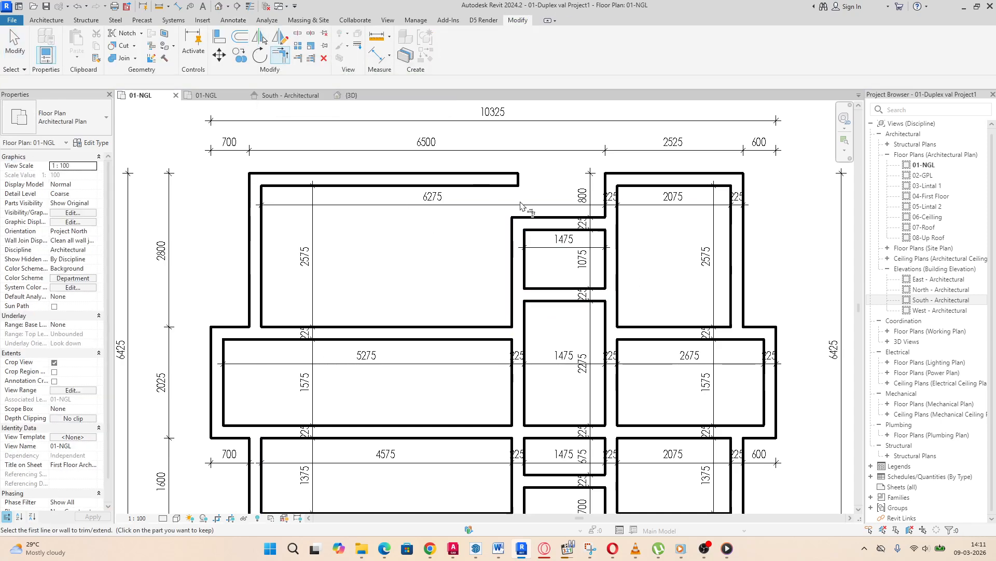
click(488, 185)
click(518, 268)
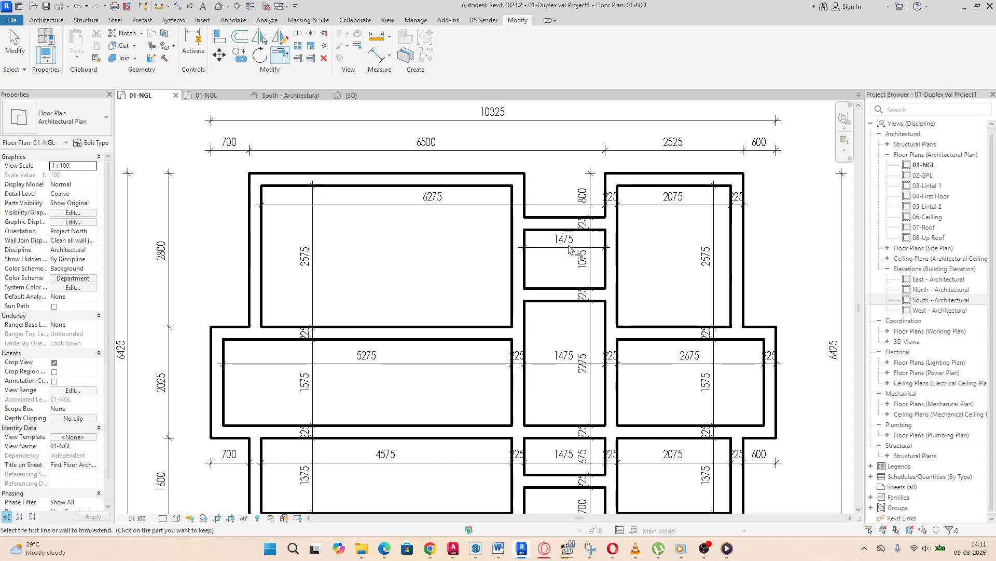
key(Escape)
right_click(455, 236)
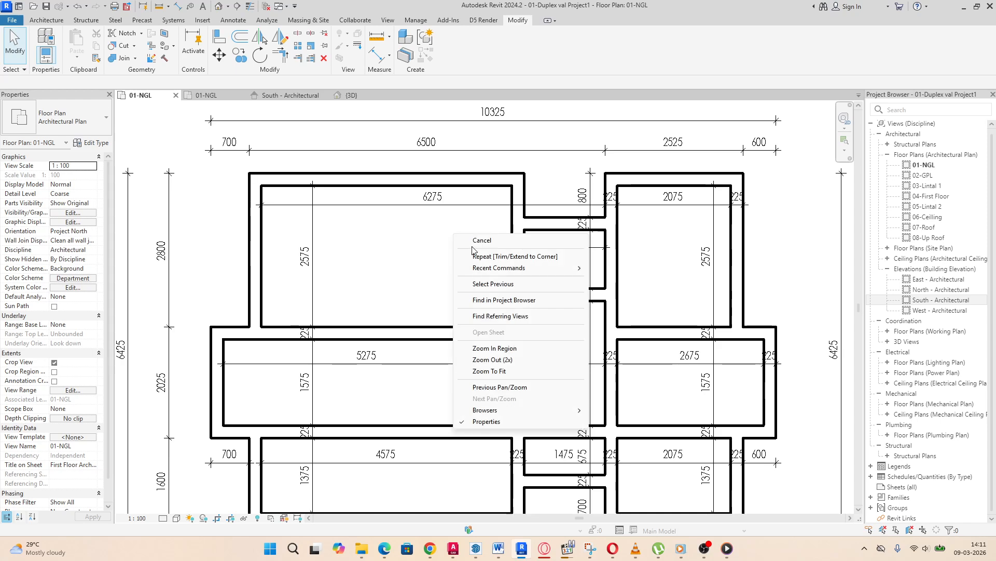
click(457, 237)
Step: Delete the horizontal dimension string running across the upper-left and upper-right rooms
click(505, 246)
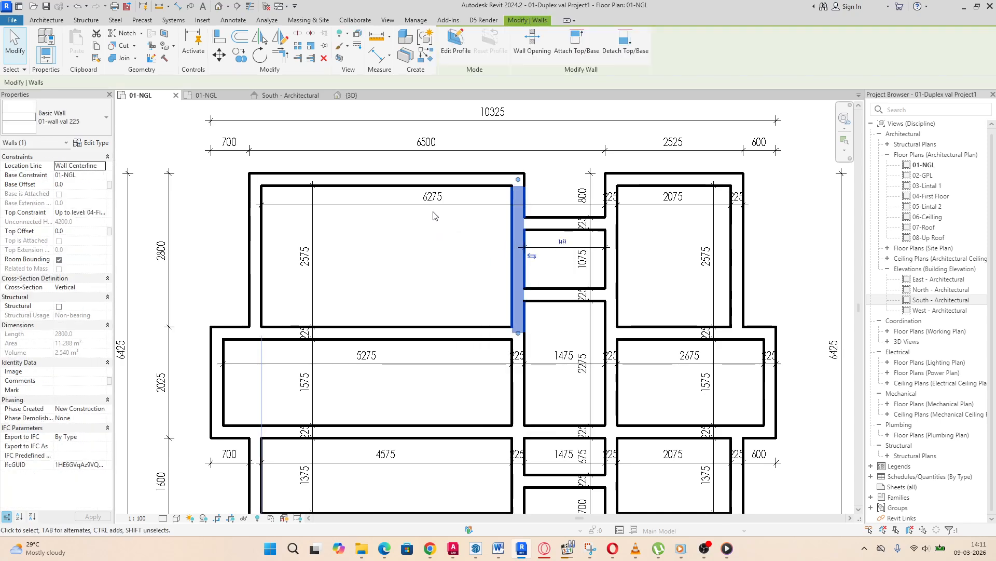
scroll(404, 269, down, 1)
scroll(403, 269, down, 1)
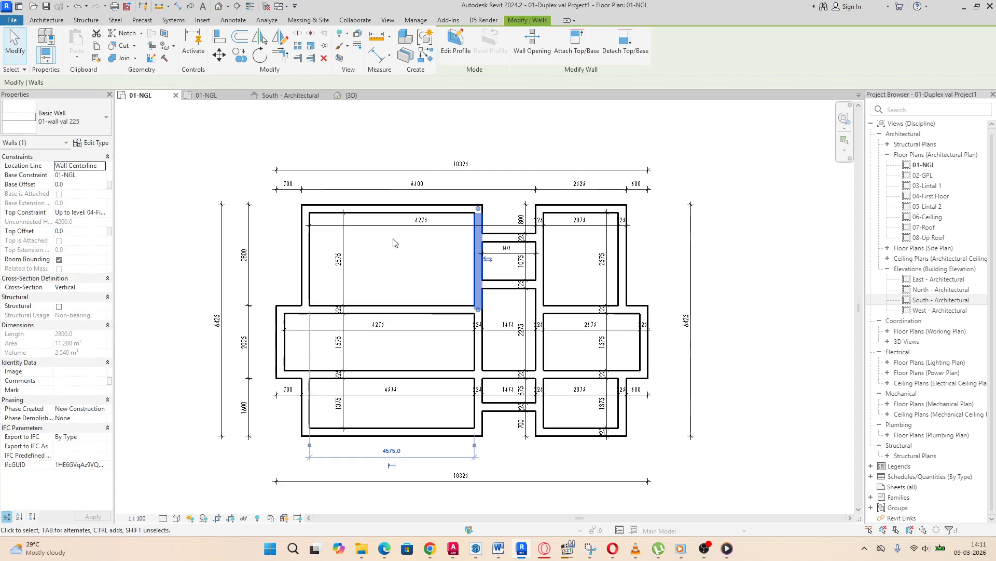
click(420, 225)
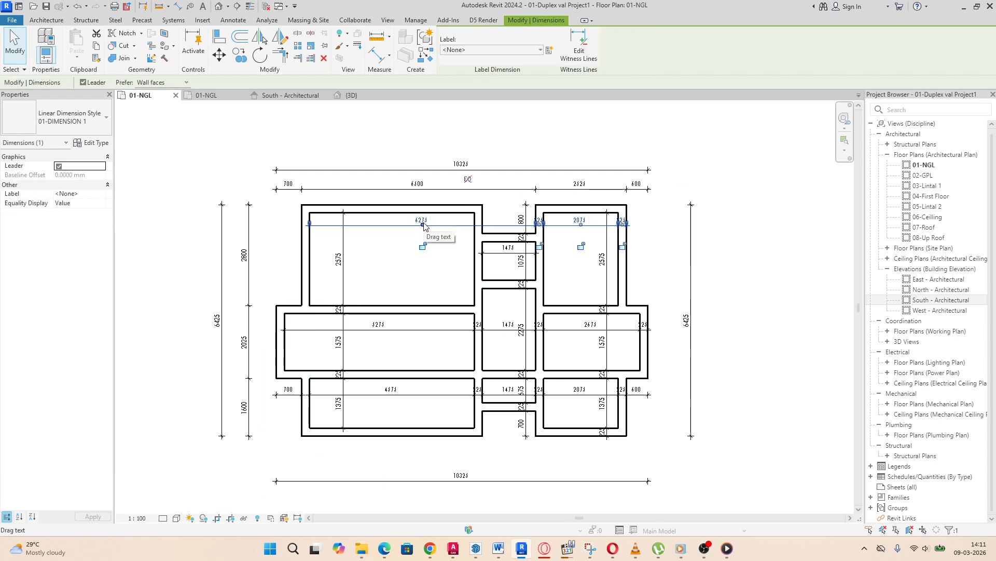
scroll(424, 226, up, 3)
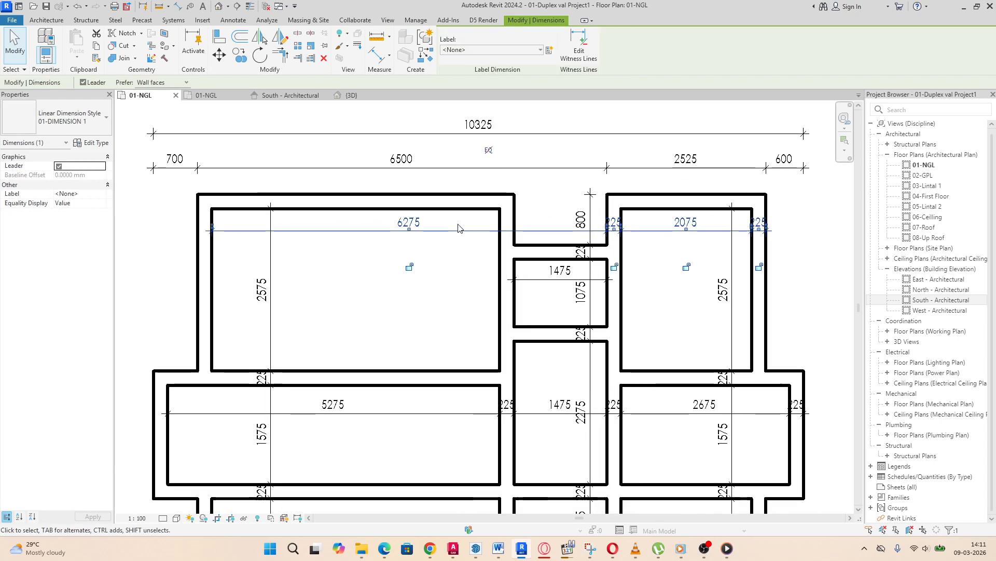
click(500, 244)
scroll(501, 242, up, 3)
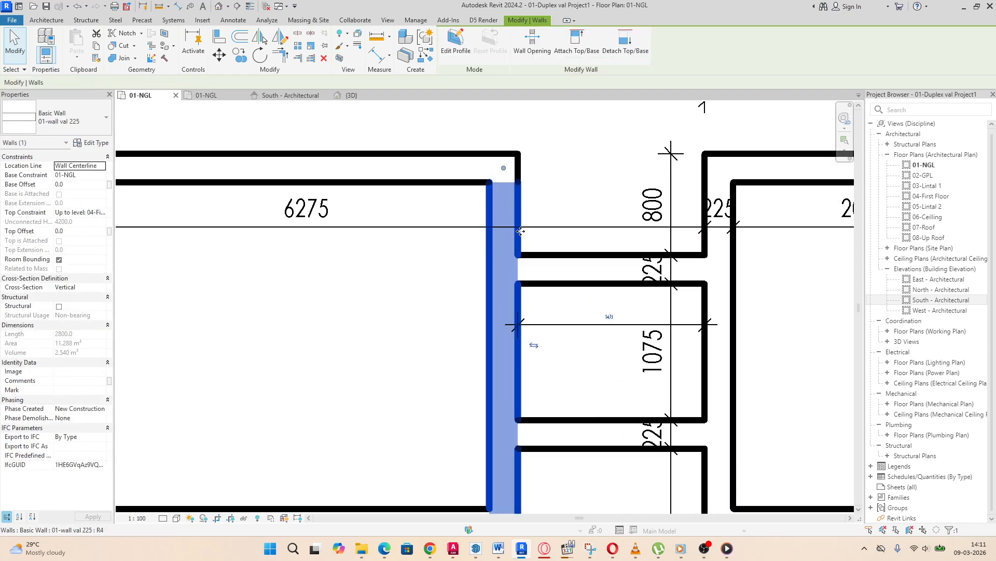
scroll(521, 231, down, 5)
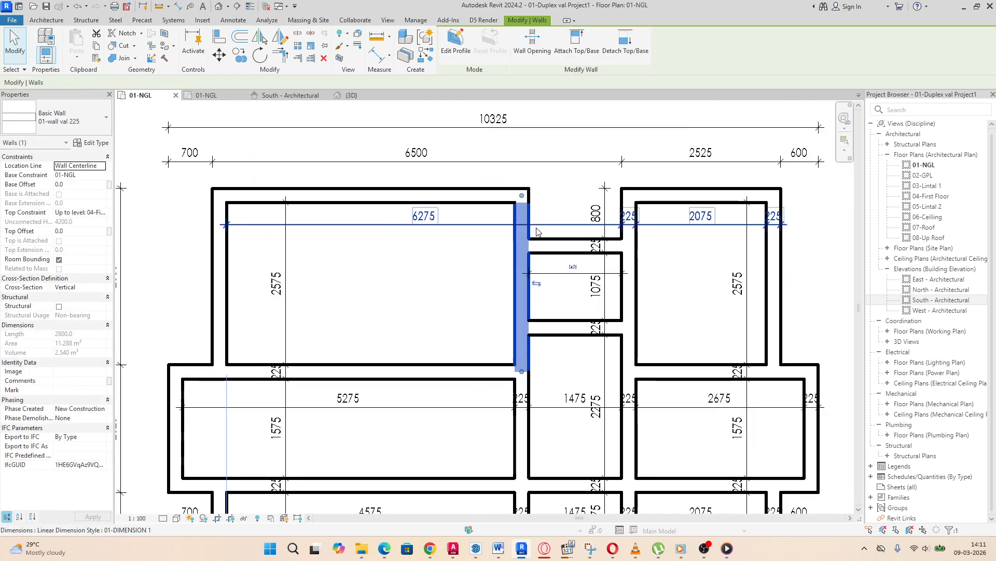
click(449, 225)
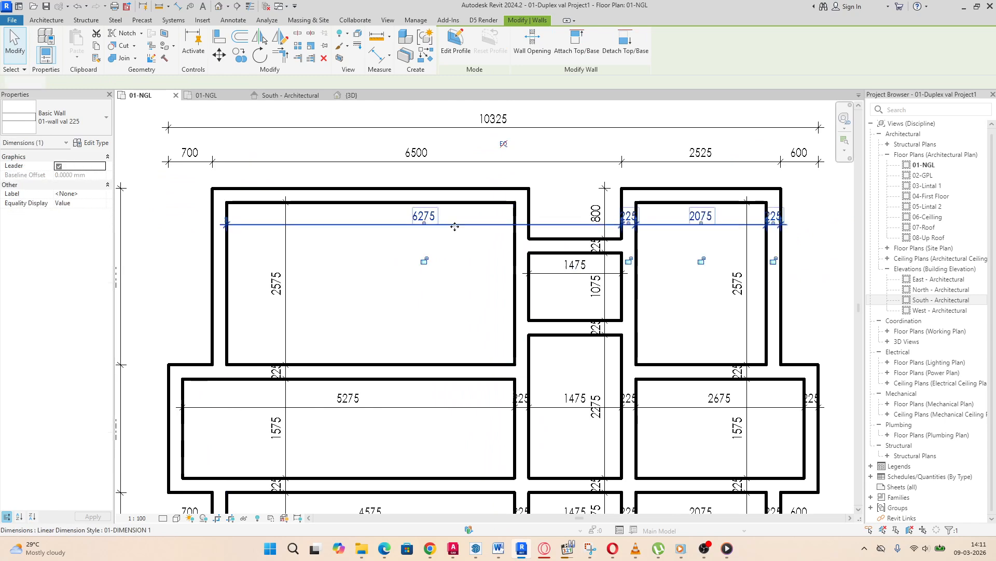
key(Delete)
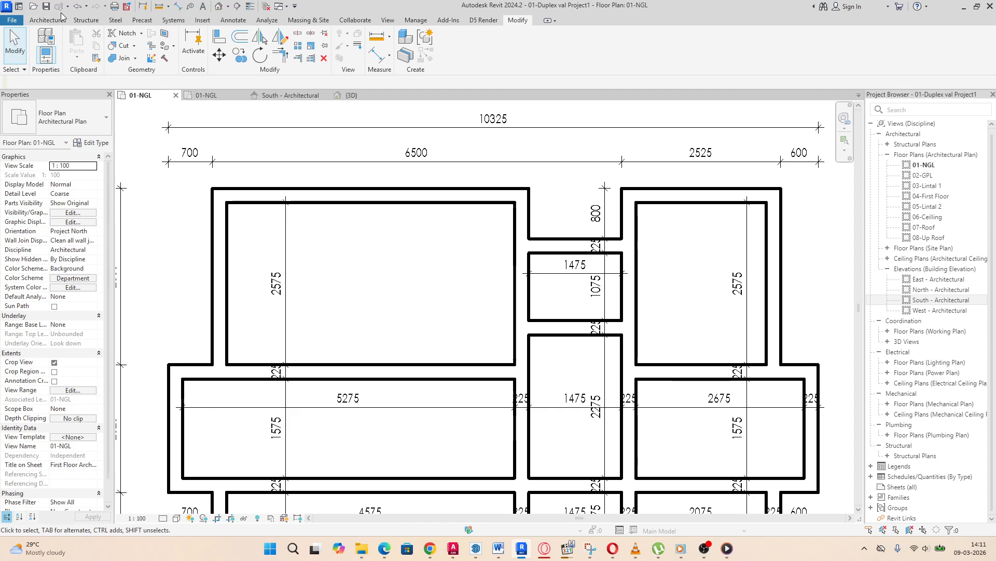
Step: Add an aligned dimension across the upper-left room's inside width, placed near its top wall, and finish dimensioning
click(223, 21)
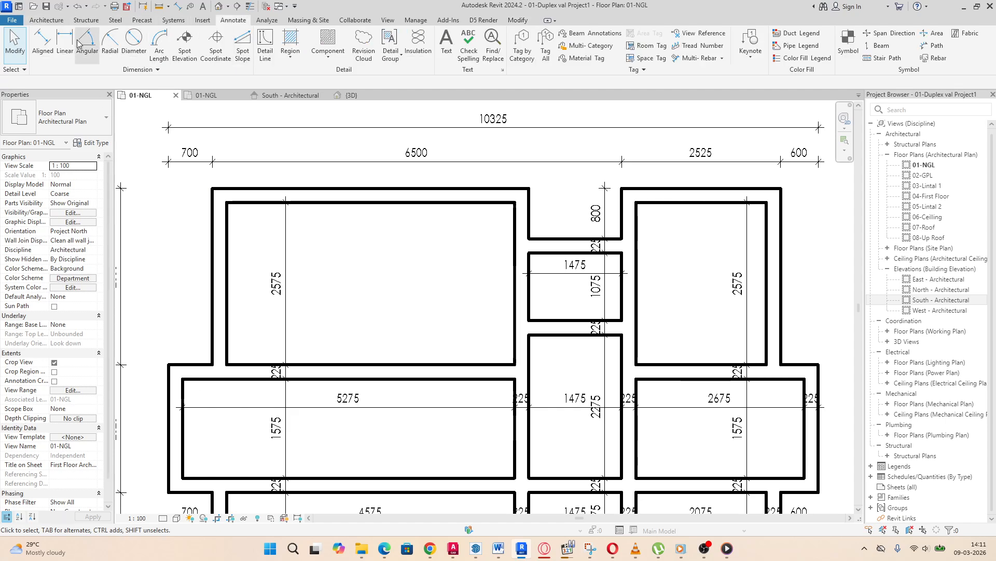
click(228, 241)
click(514, 239)
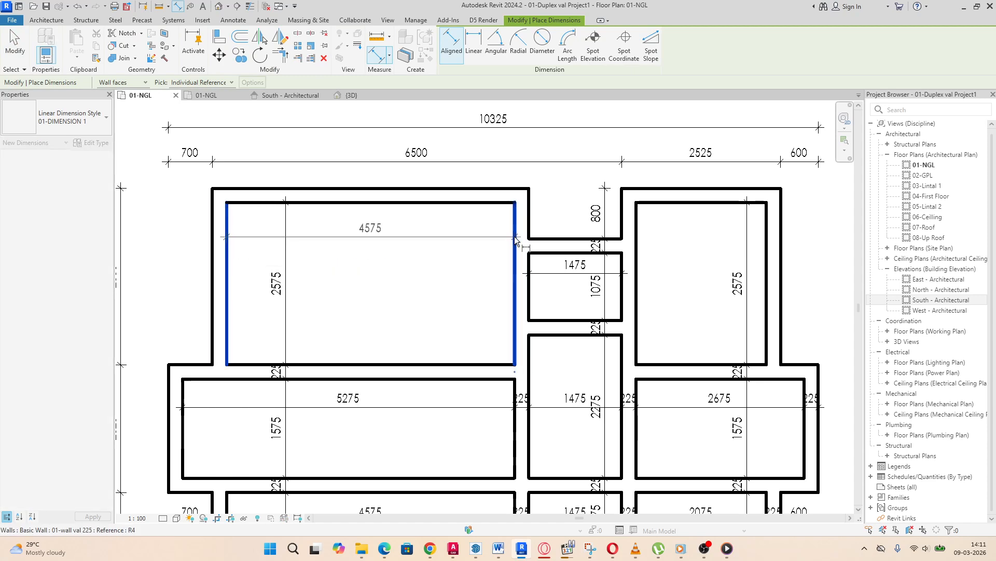
click(550, 224)
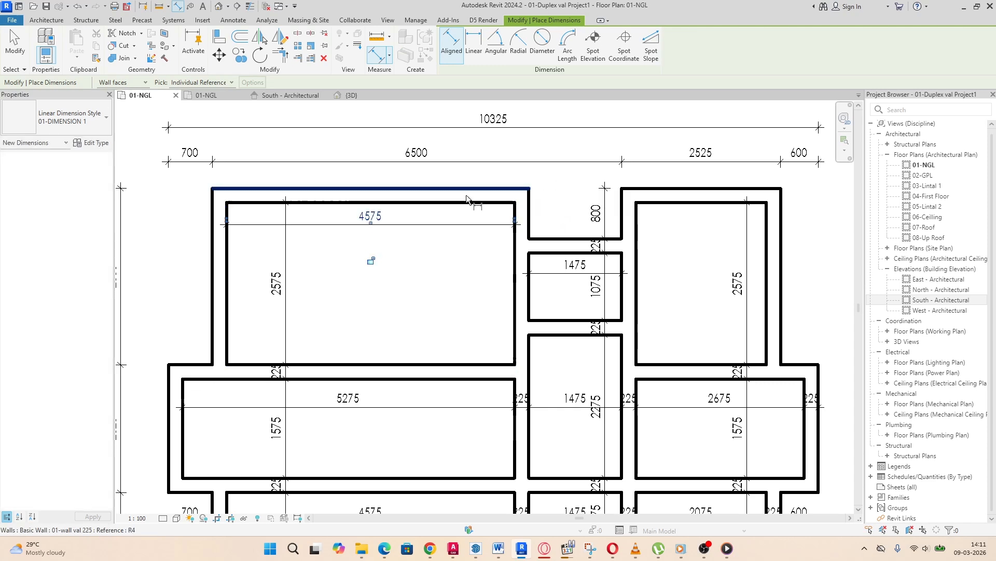
scroll(466, 194, up, 2)
scroll(456, 174, down, 2)
right_click(368, 258)
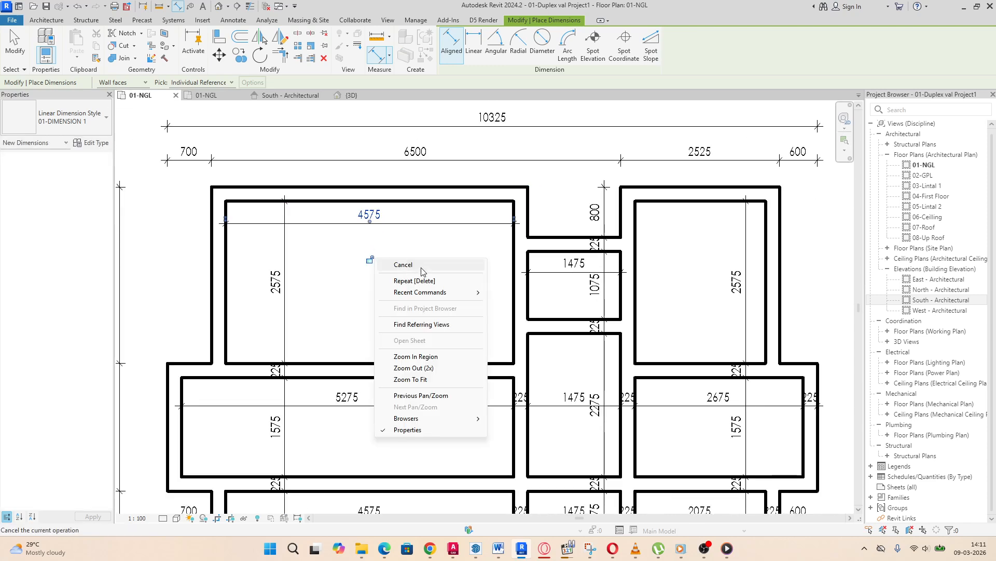
click(431, 264)
right_click(463, 258)
click(483, 263)
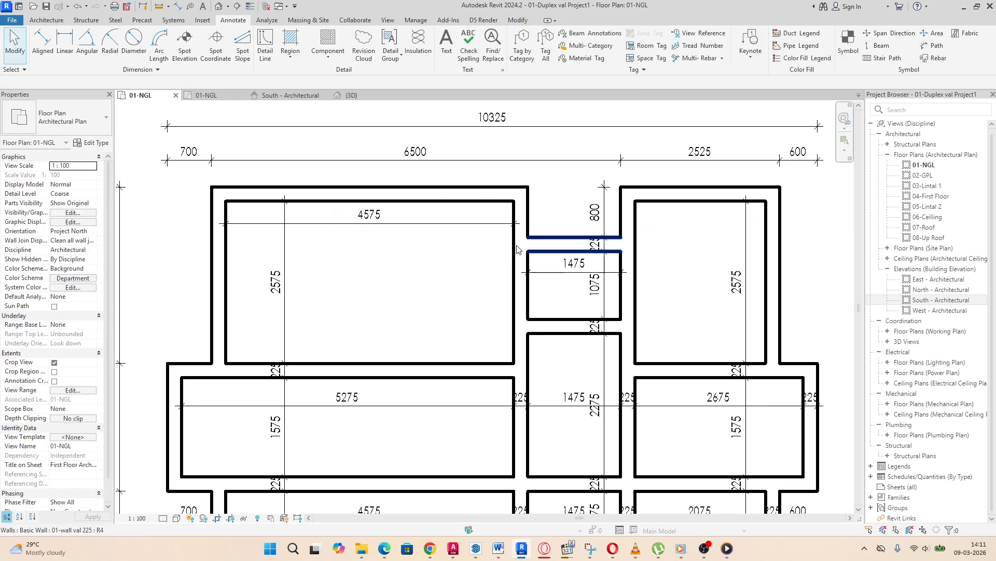
Step: Set the upper-left room's inside width to 4200 by moving its right-hand wall
click(520, 257)
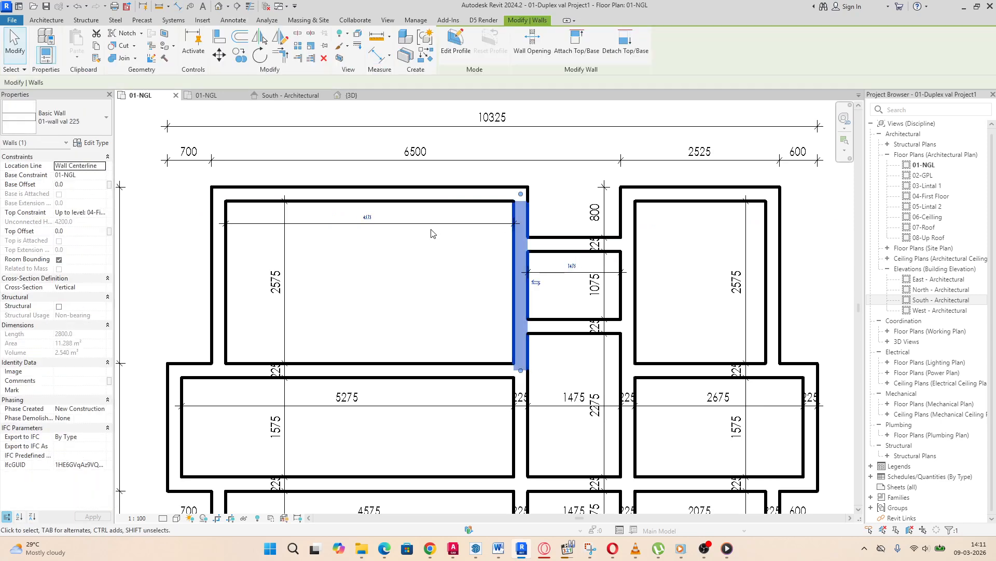
click(368, 217)
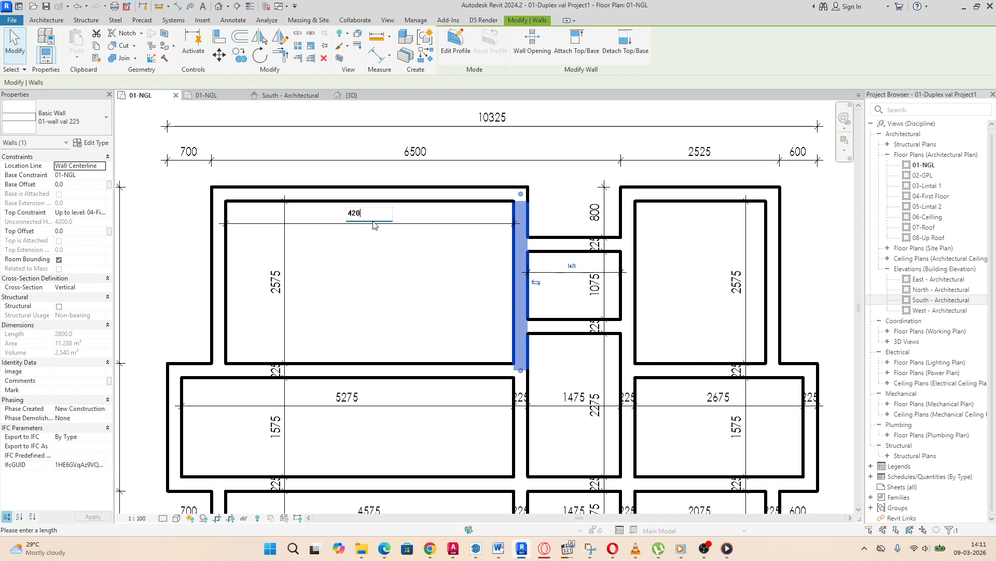
key(Return)
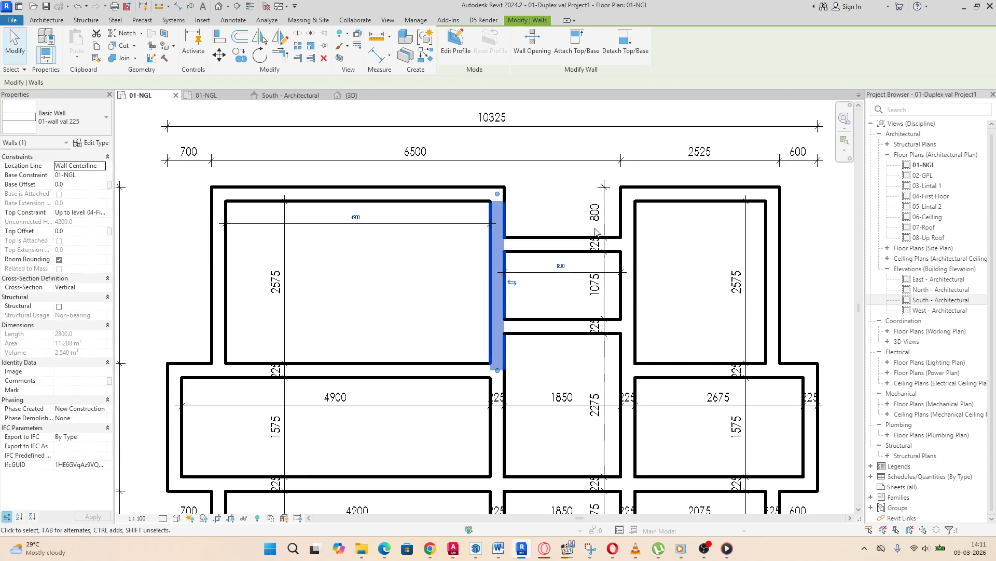
click(636, 250)
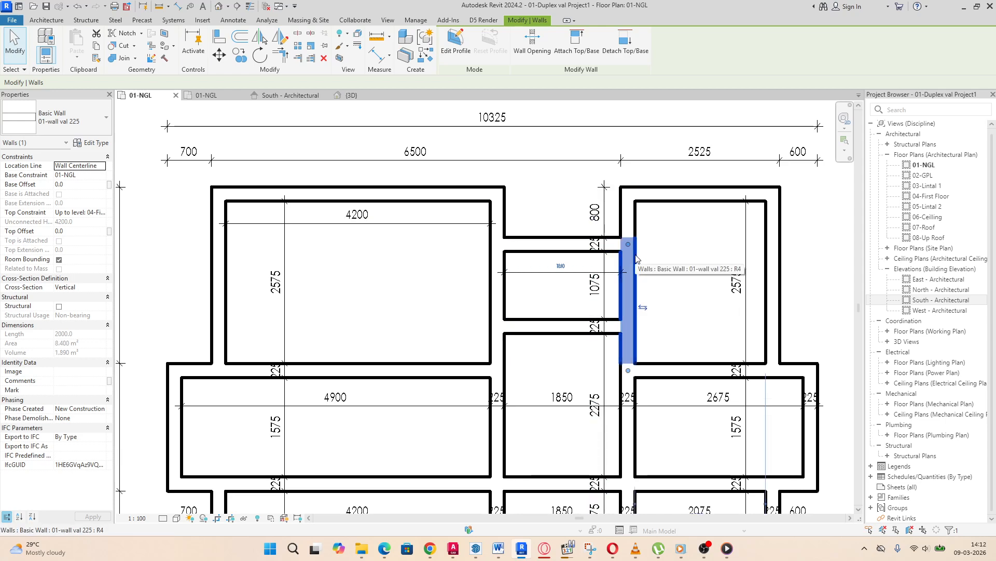
click(561, 266)
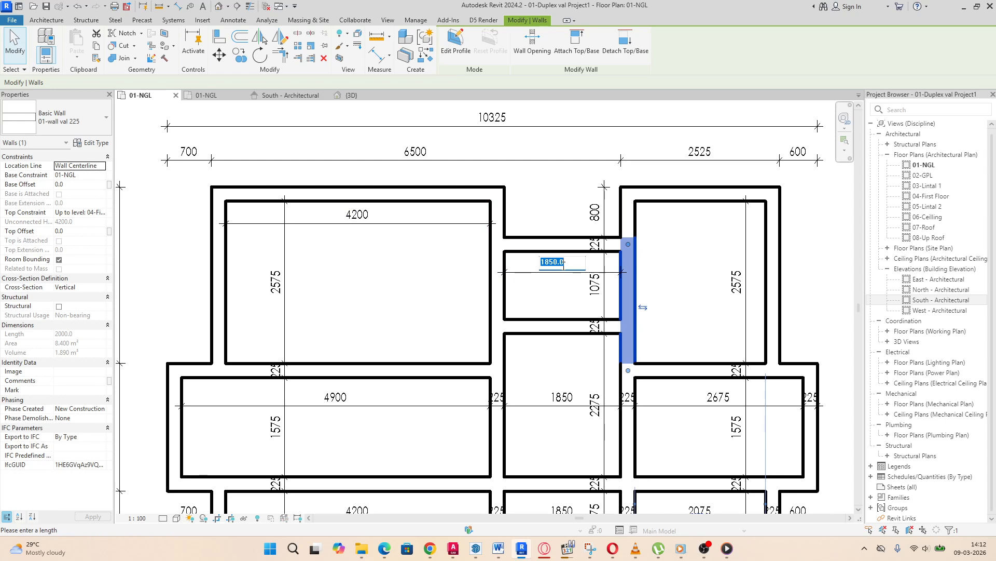
scroll(498, 255, down, 4)
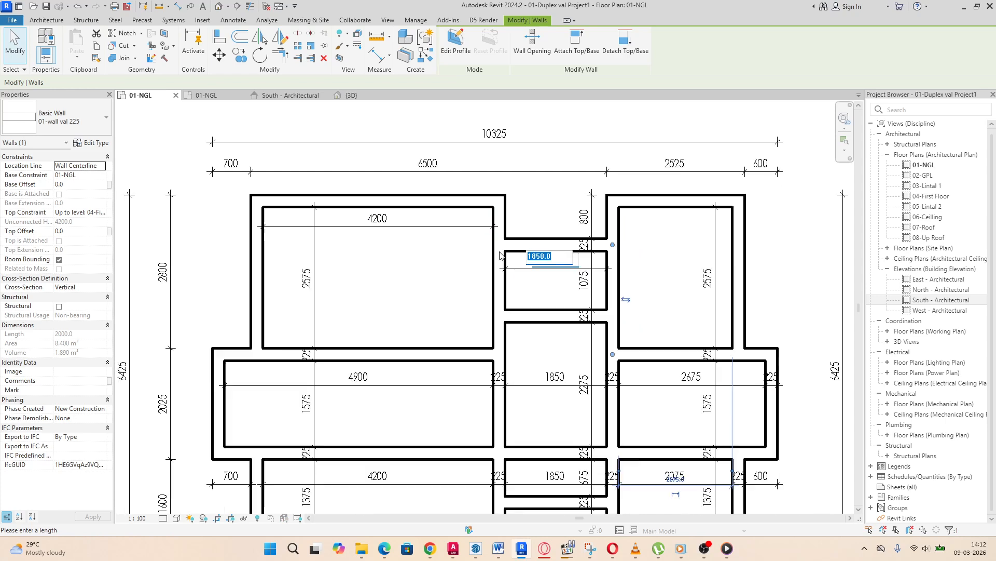
Step: Move the right-hand rooms, central cross walls and their dimensions about 2385 mm to the right, widening the central rooms
drag(748, 259, 722, 152)
drag(700, 320, 547, 525)
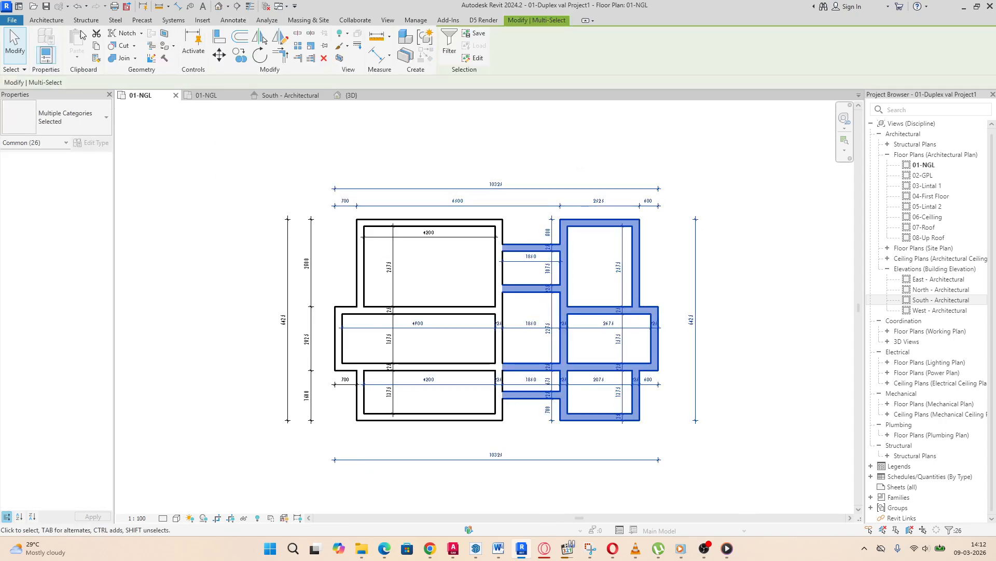
click(219, 54)
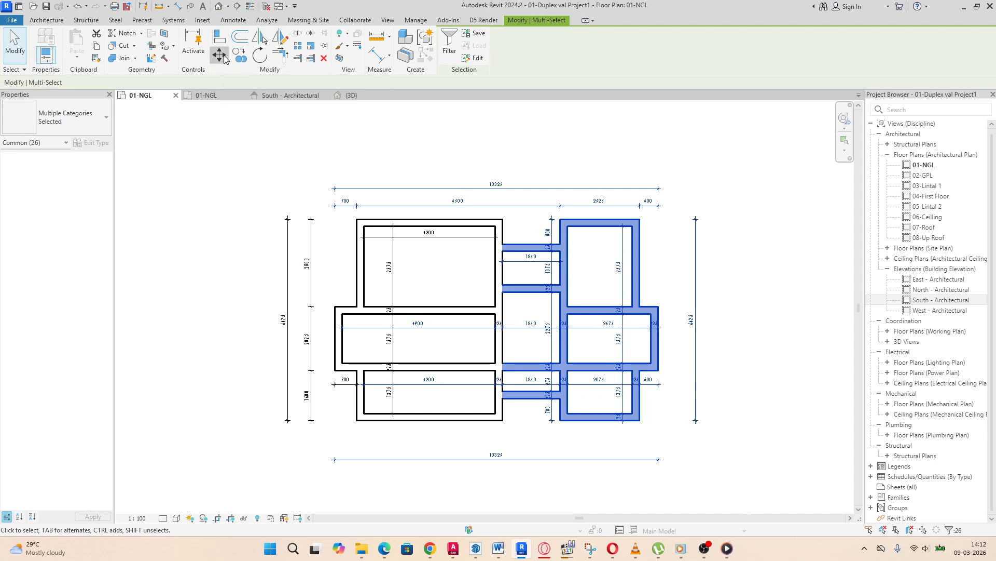
click(578, 156)
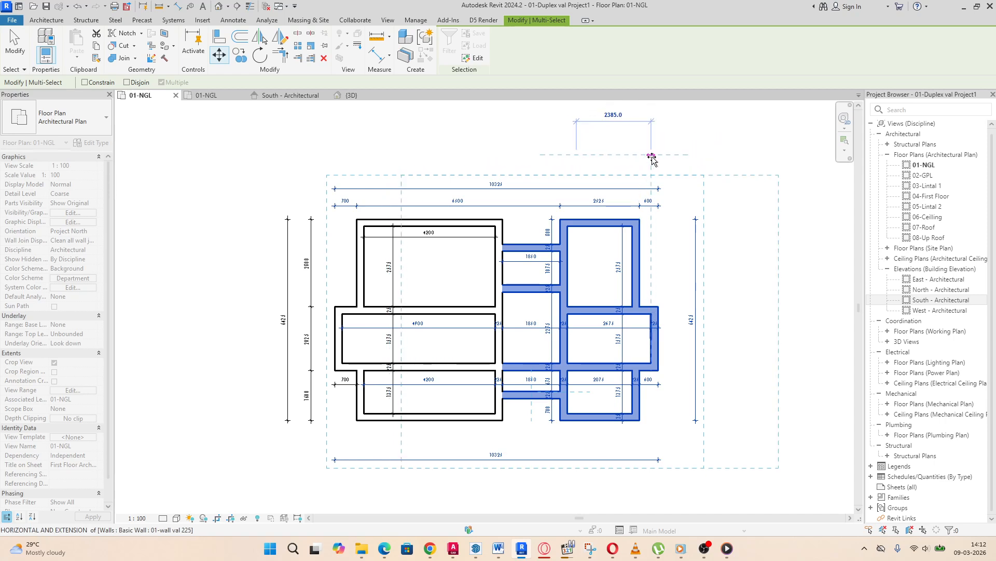
click(651, 156)
scroll(441, 220, down, 3)
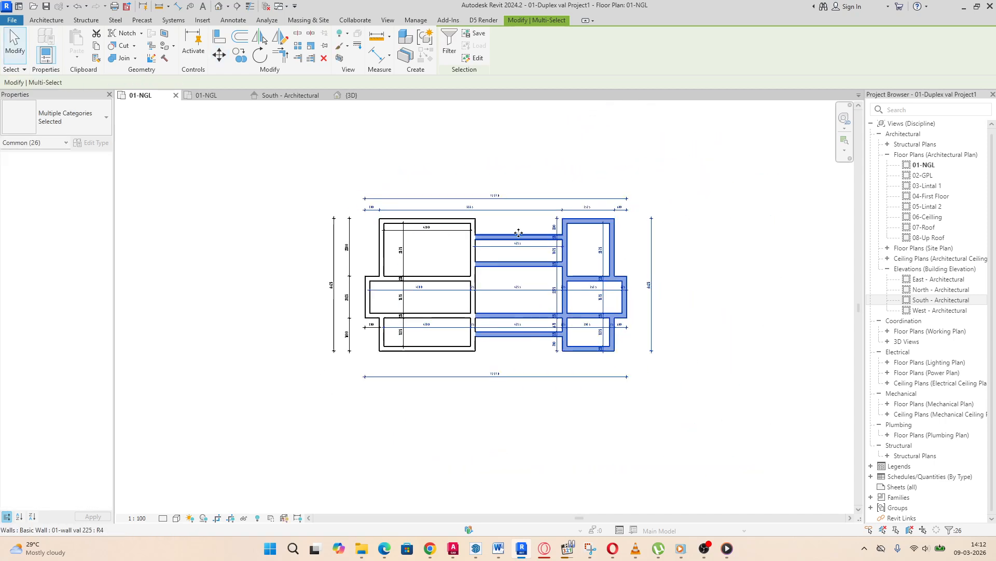
Step: Deselect the moved rooms and delete the wall piece at the upper end of the upper-right room's left-hand side
scroll(587, 229, up, 2)
click(723, 232)
scroll(545, 266, up, 3)
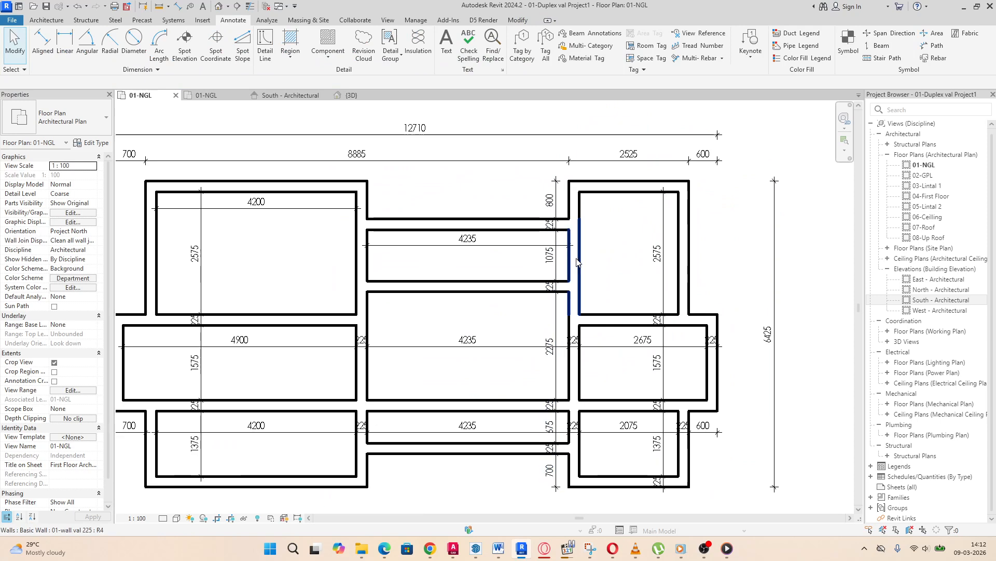
click(577, 262)
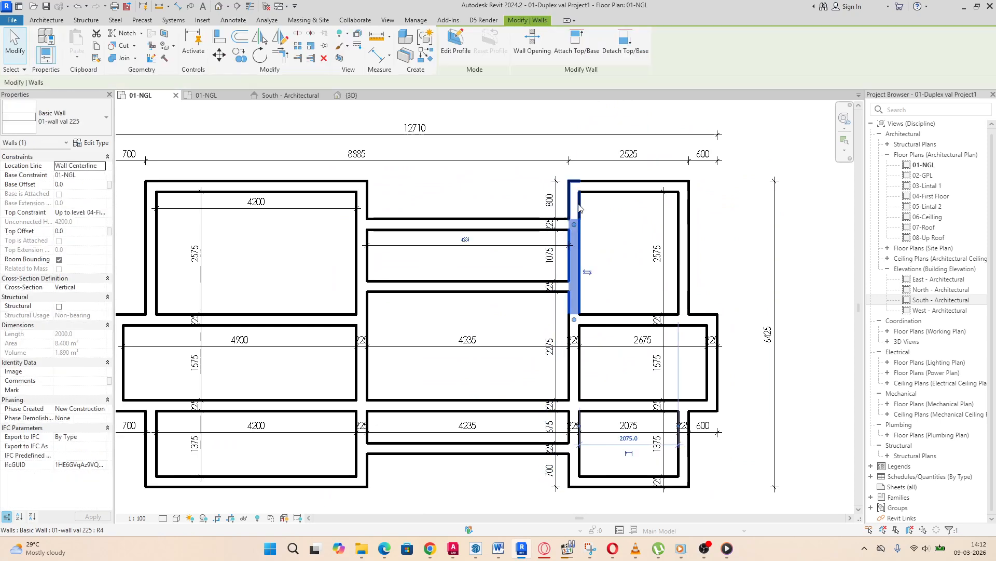
key(Delete)
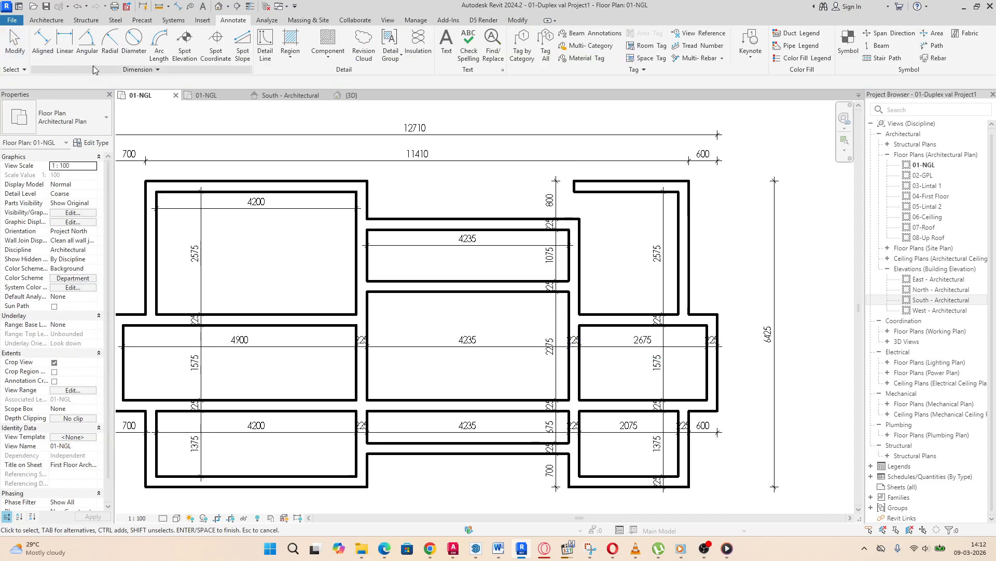
Step: Trim/extend the remaining left-hand wall of the upper-right room to form a corner with its top wall
click(584, 280)
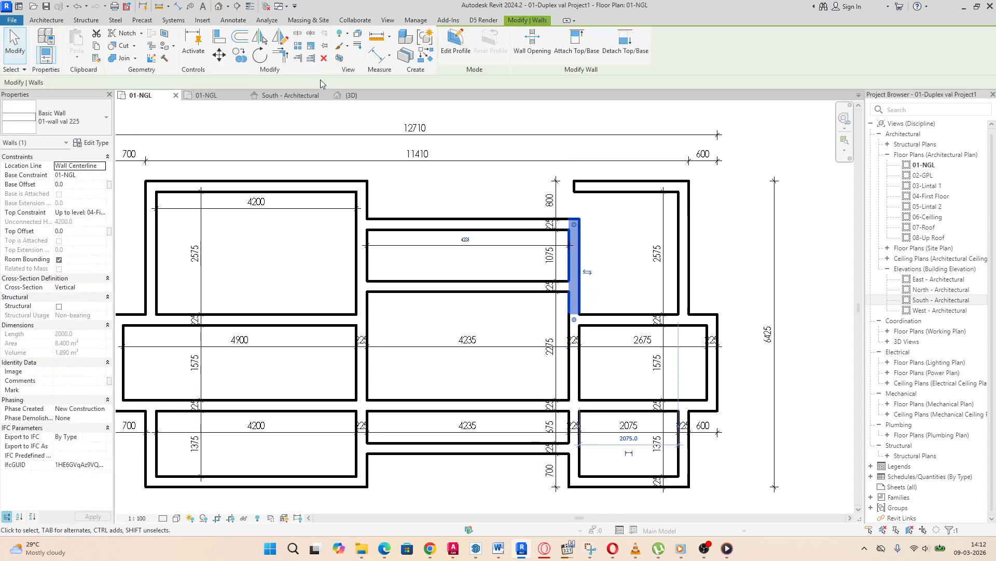
click(280, 53)
click(574, 262)
click(608, 185)
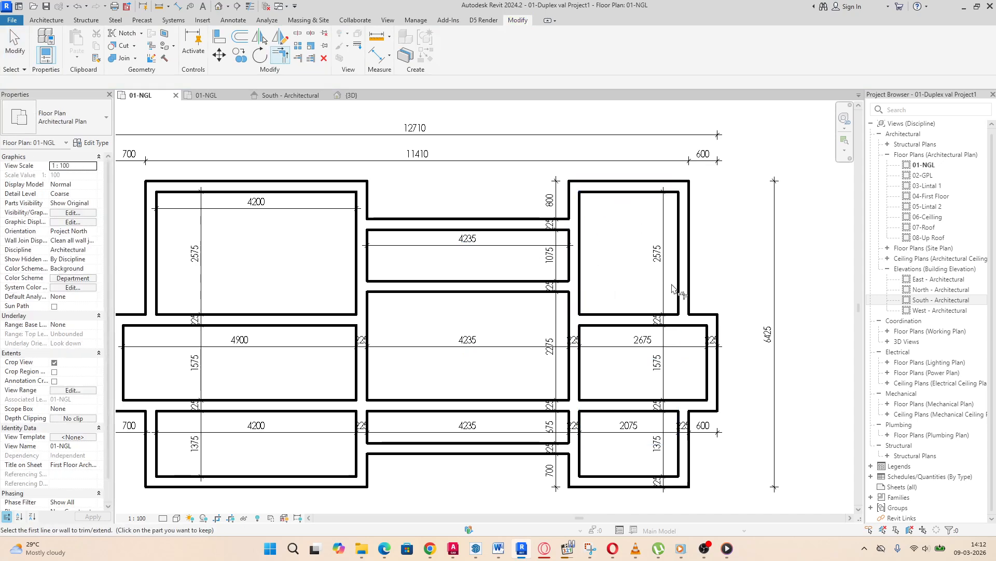
Step: Add an aligned dimension across the upper-right room's inside width, placed near its top wall
click(47, 20)
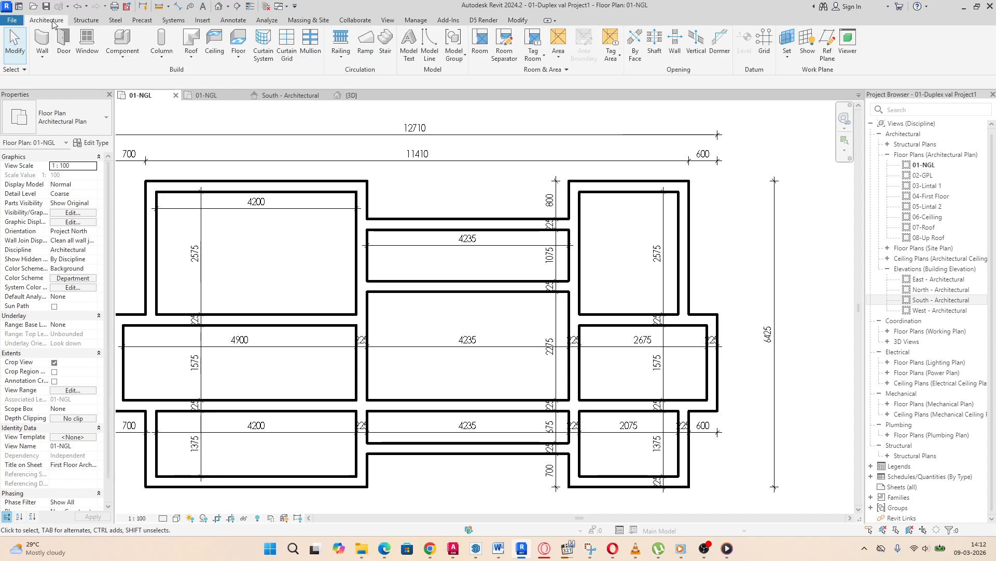
click(234, 22)
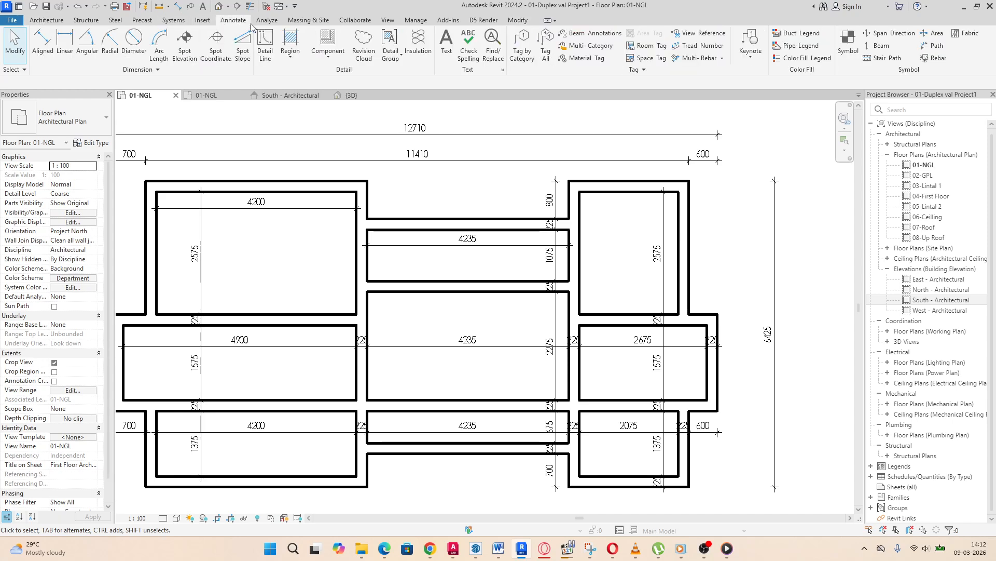
click(46, 44)
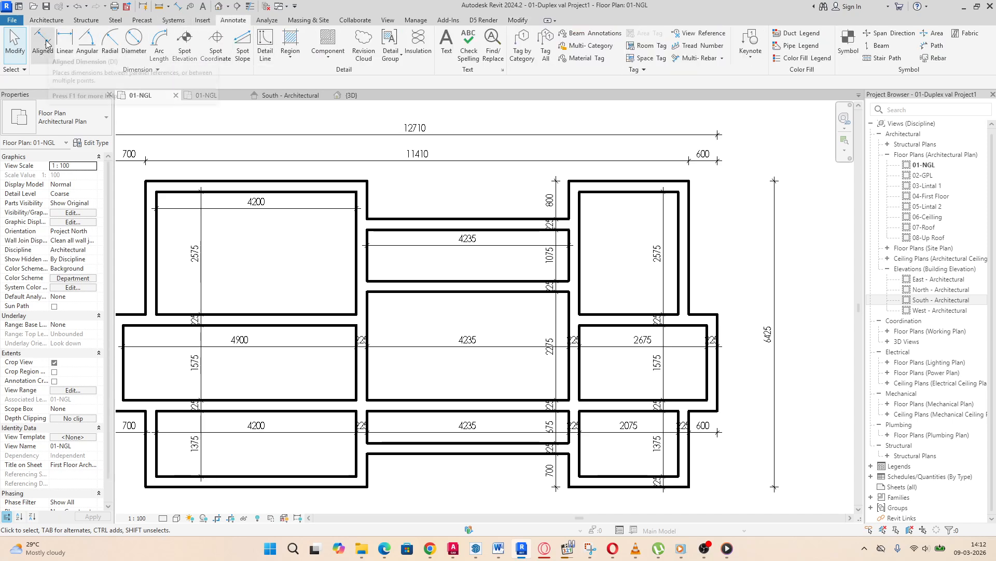
click(583, 213)
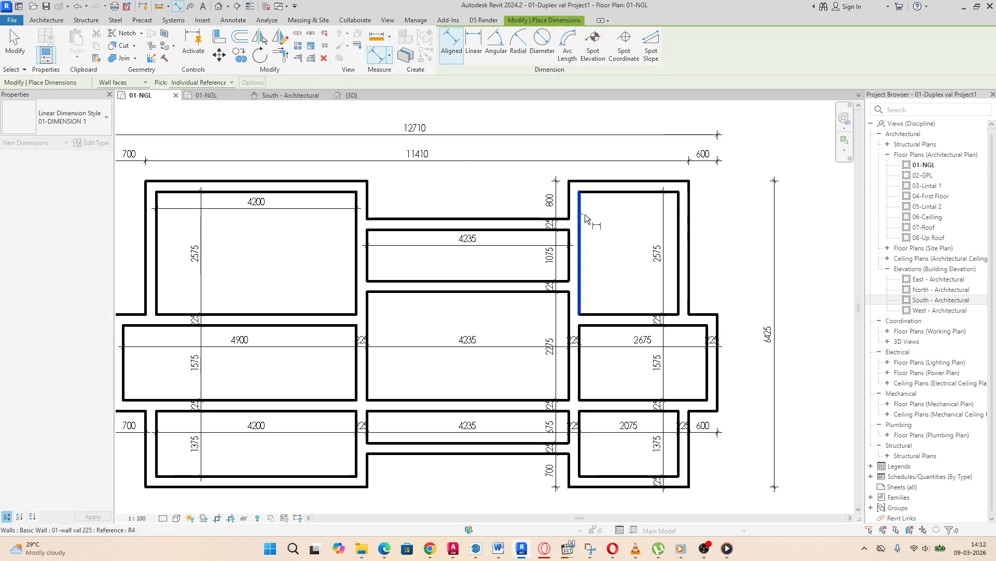
click(678, 218)
click(743, 207)
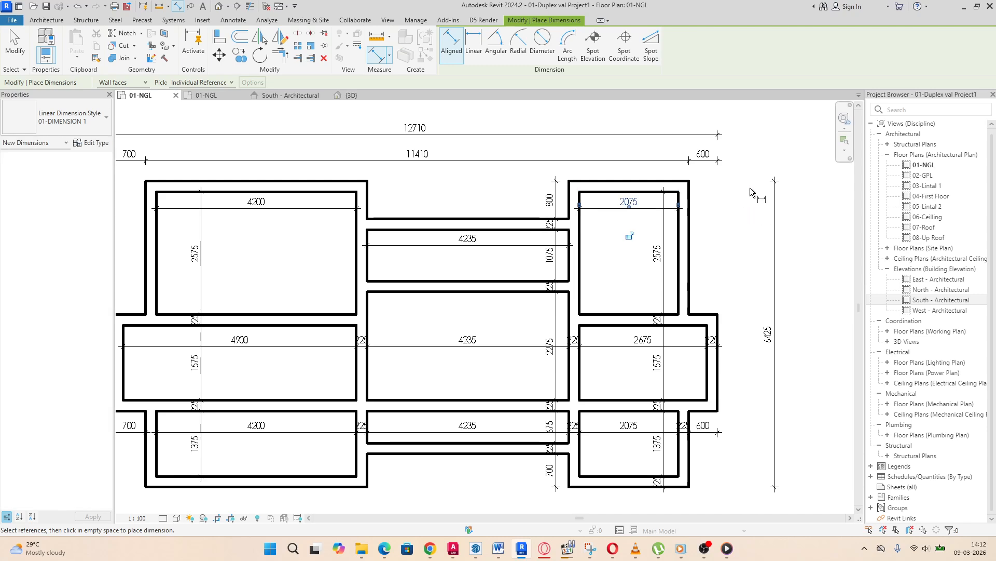
scroll(497, 271, up, 2)
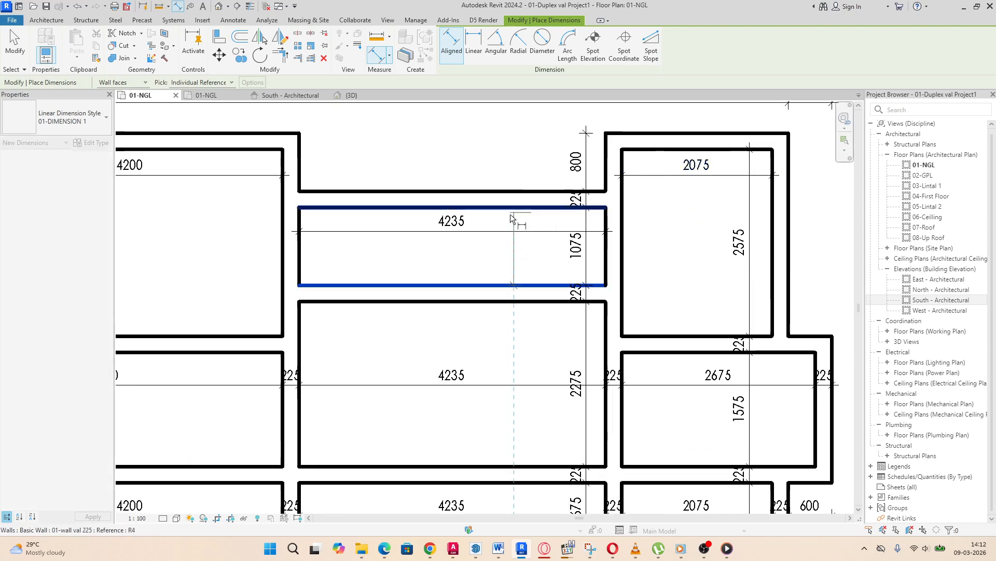
key(Escape)
key(d)
key(i)
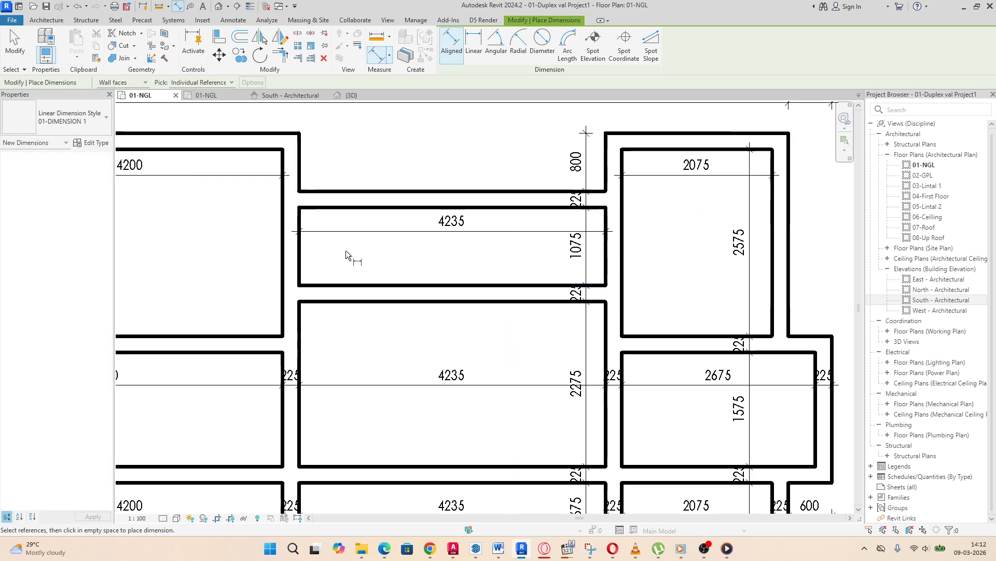
right_click(407, 250)
click(437, 256)
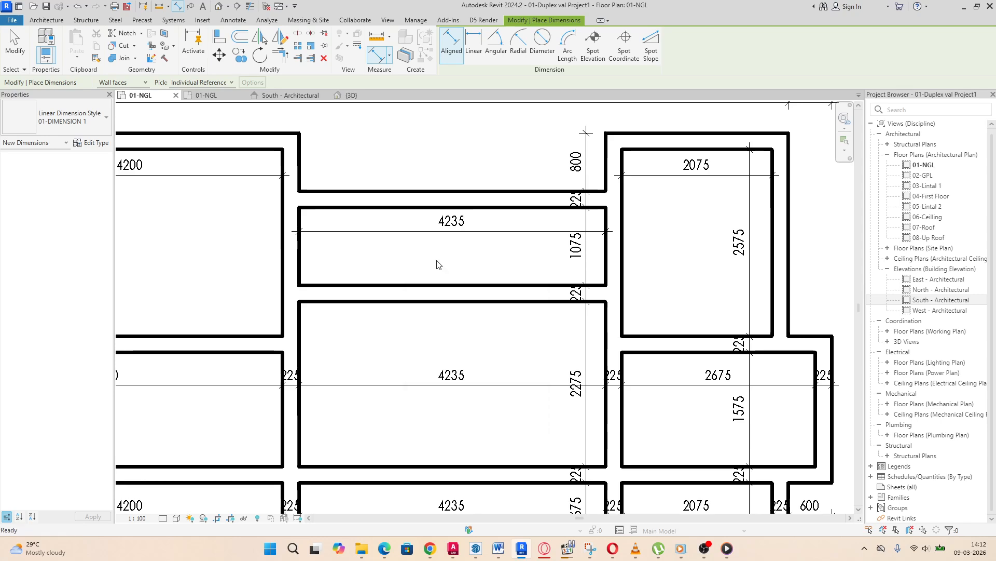
Step: Set the upper central room's inside width to 3000 by moving its right-hand wall
click(623, 229)
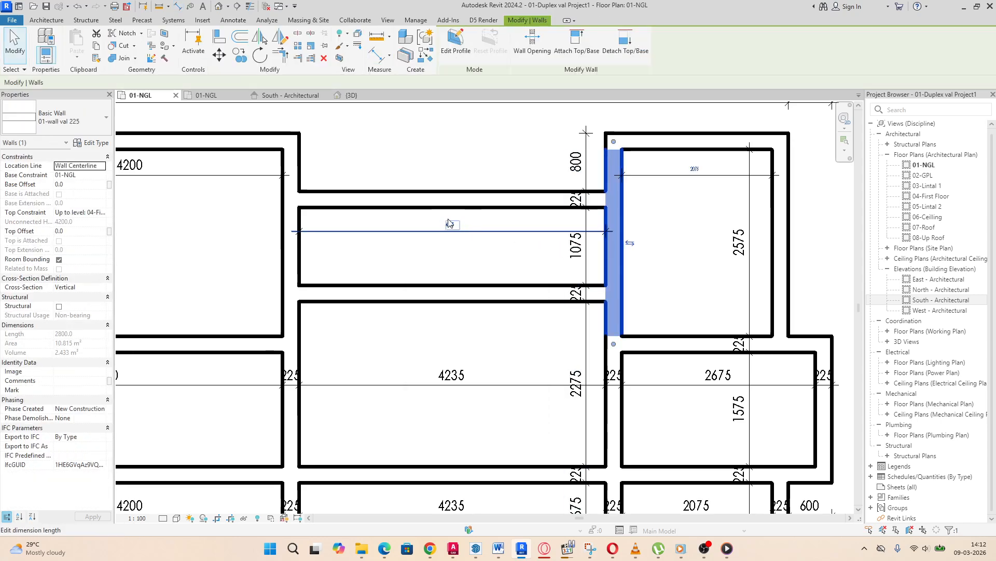
click(450, 225)
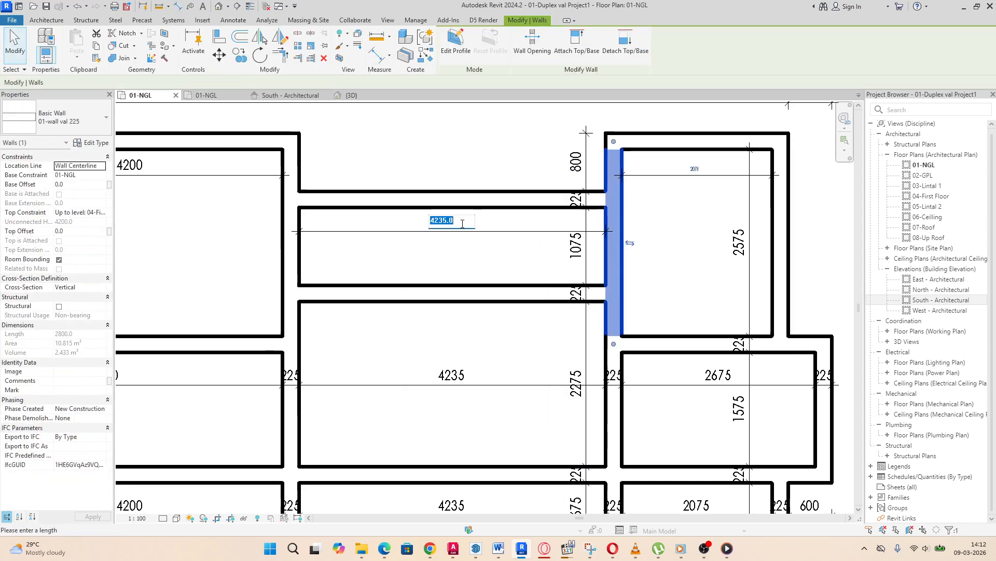
text(3000)
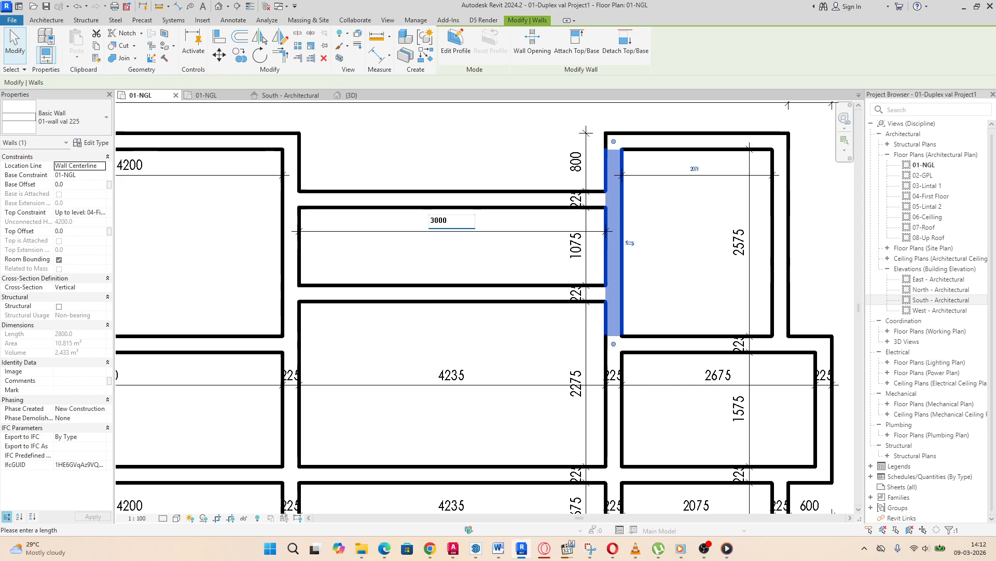
key(Return)
Step: Set the upper-right room's inside width to 4200 by moving its outer right-hand wall, unjoining the conflicting walls
scroll(573, 243, down, 2)
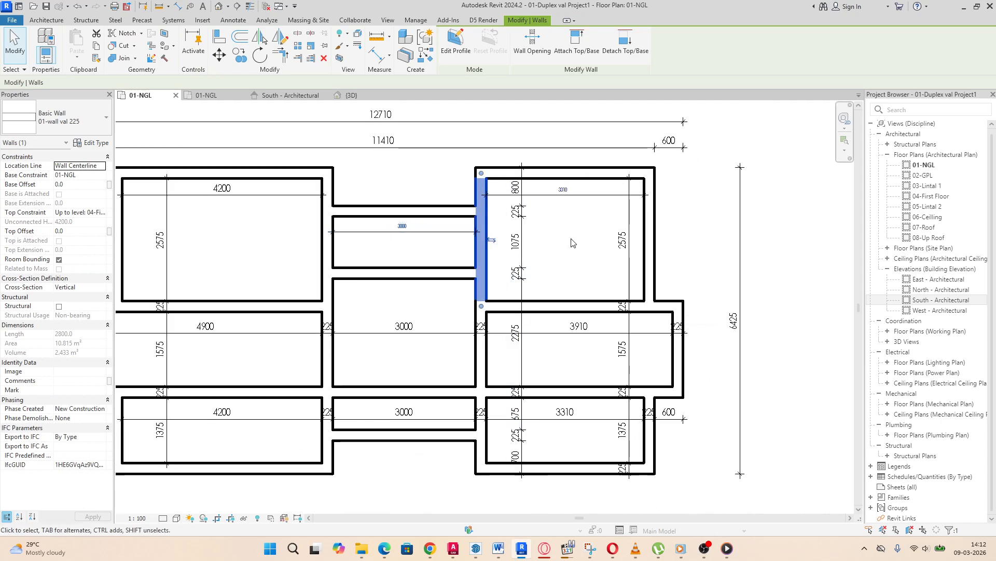
click(648, 217)
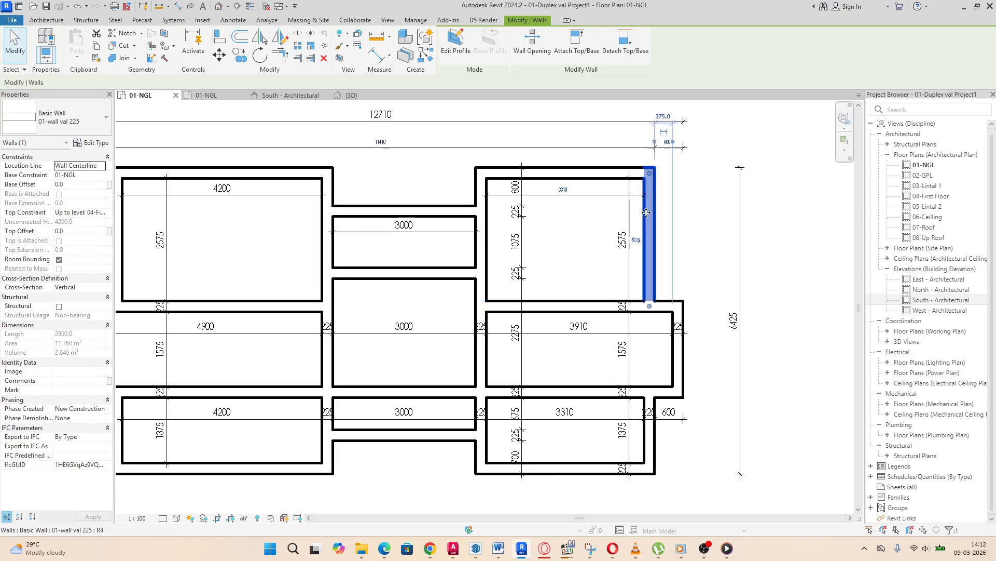
click(565, 190)
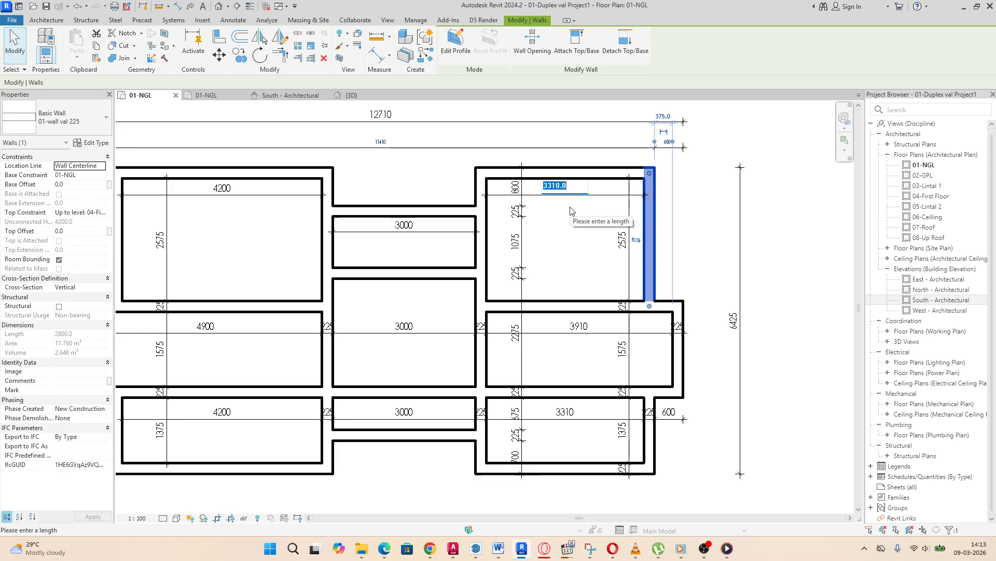
text(4200)
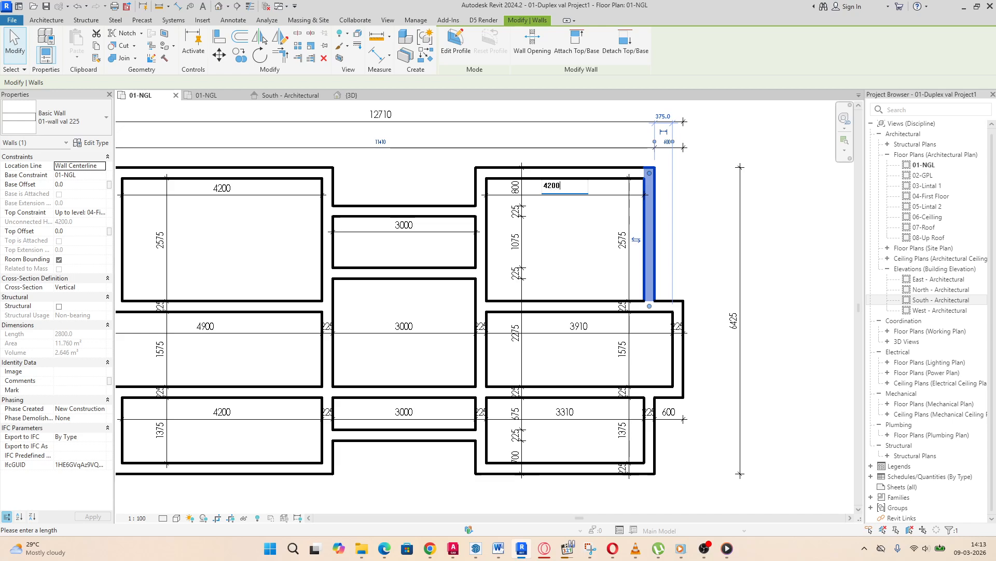
key(Return)
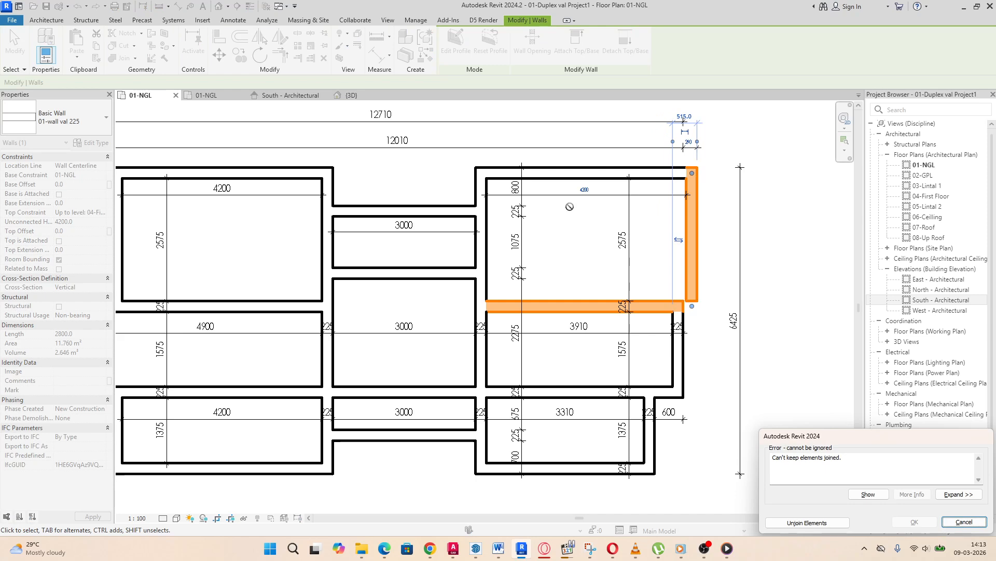
click(804, 521)
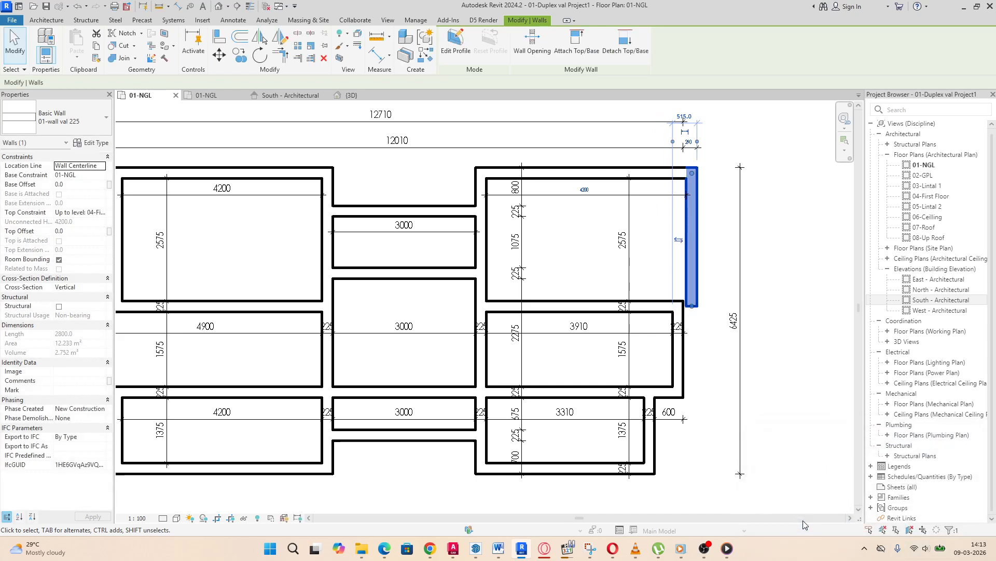
Step: Delete the outer right-hand wall of the middle-right room
scroll(537, 177, down, 4)
scroll(603, 266, up, 3)
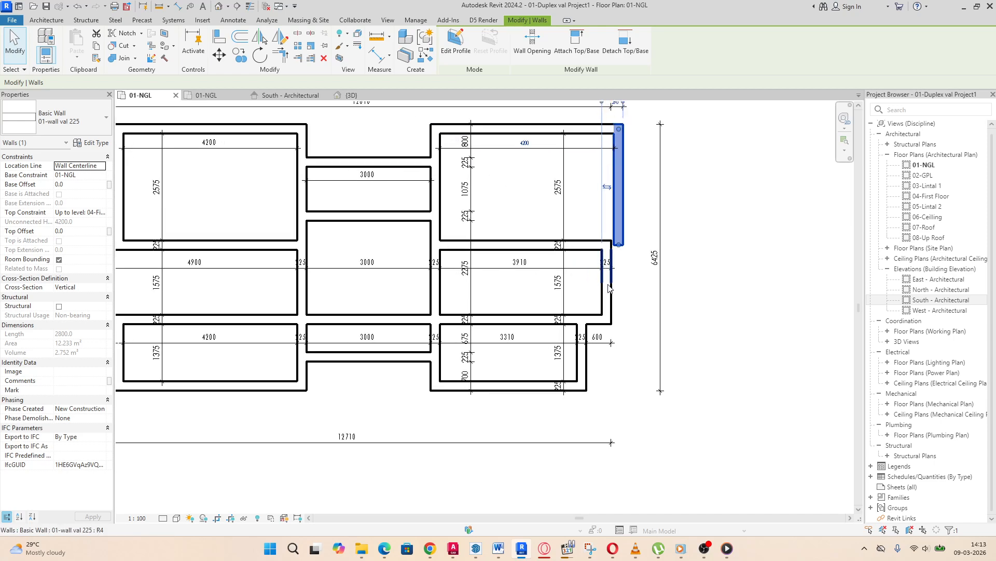
click(611, 278)
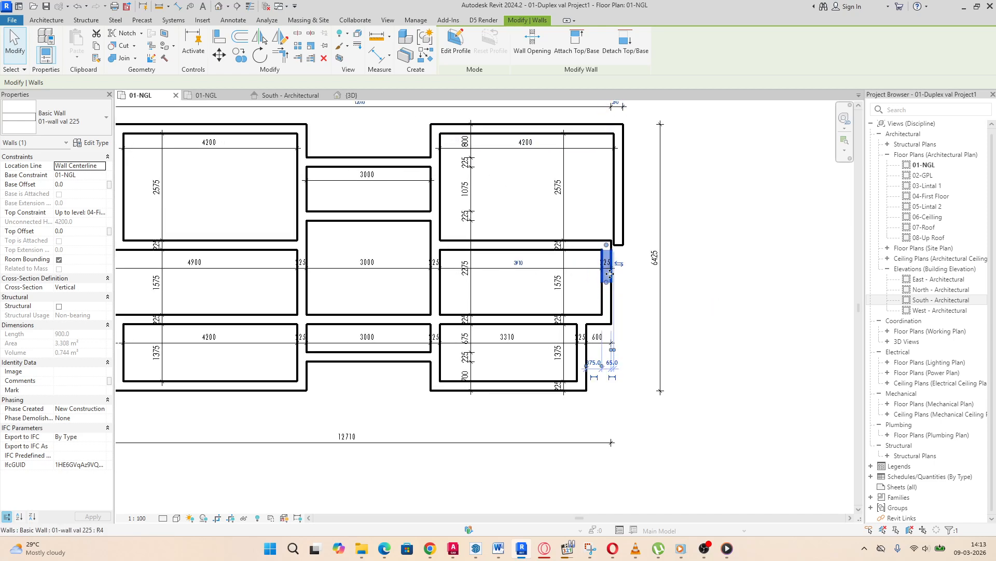
click(714, 282)
click(612, 308)
key(Delete)
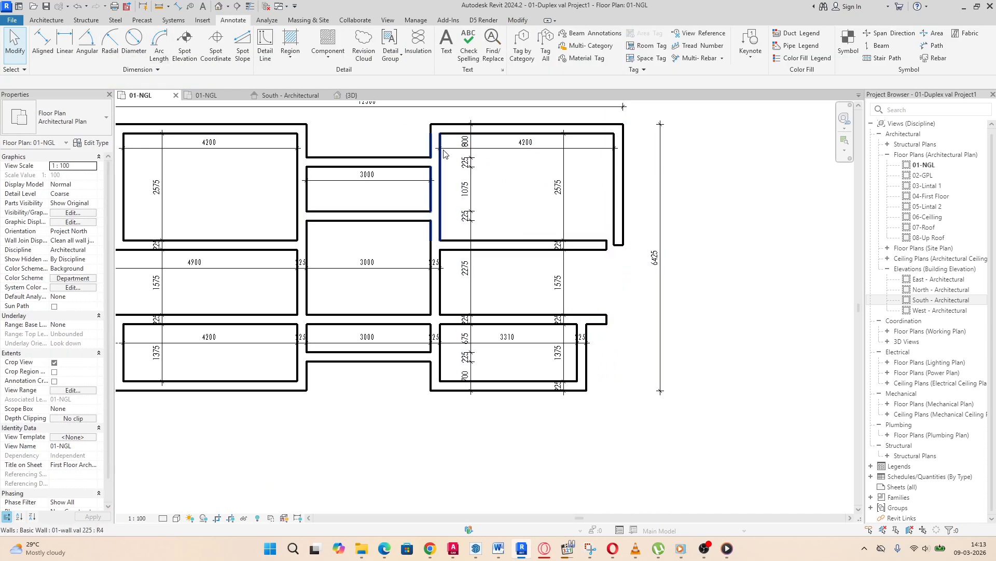
Step: Trim/extend the upper-right room's outer wall down to a corner with the middle-right room's bottom wall
click(613, 164)
key(t)
key(r)
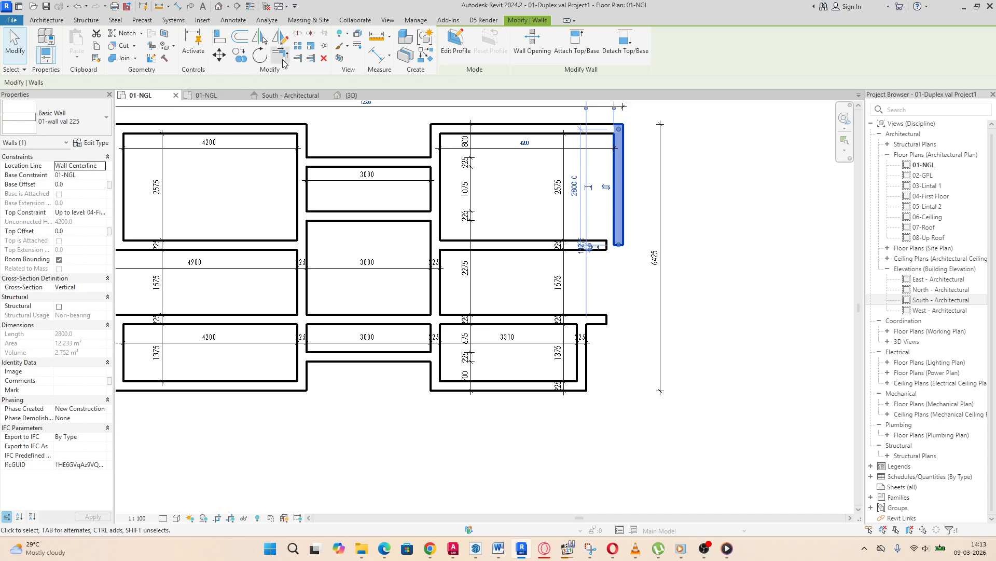
click(597, 320)
click(619, 231)
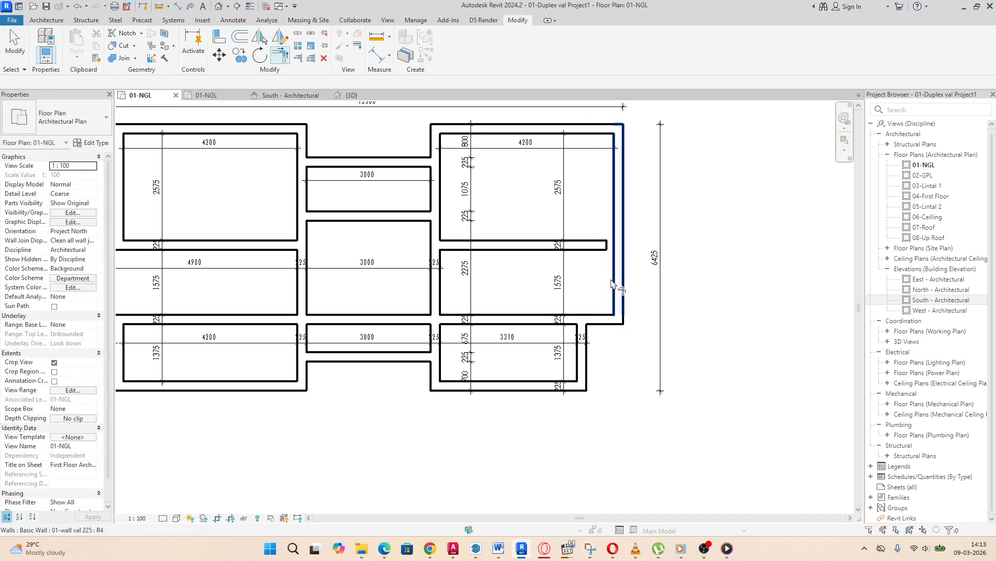
key(Escape)
Step: Extend the partition between the upper-right and middle-right rooms to meet the outer right-hand wall
click(602, 245)
scroll(606, 246, up, 2)
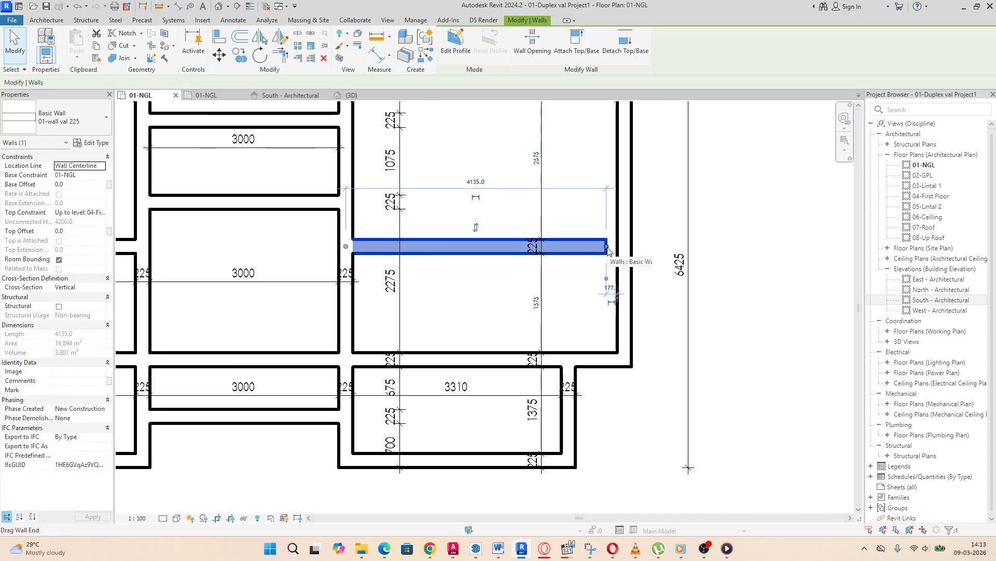
drag(608, 250, 621, 246)
scroll(516, 294, down, 2)
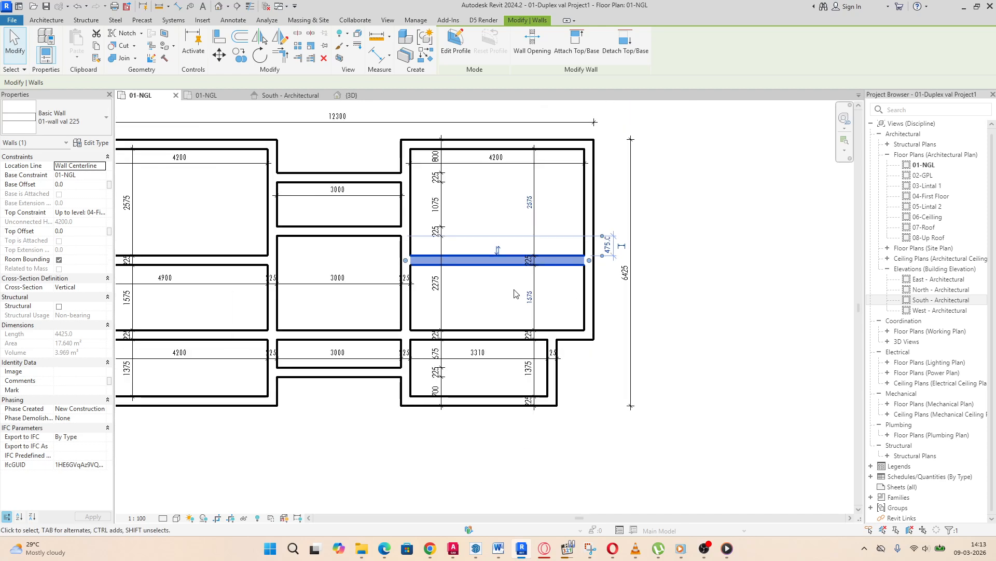
click(705, 253)
scroll(522, 361, down, 3)
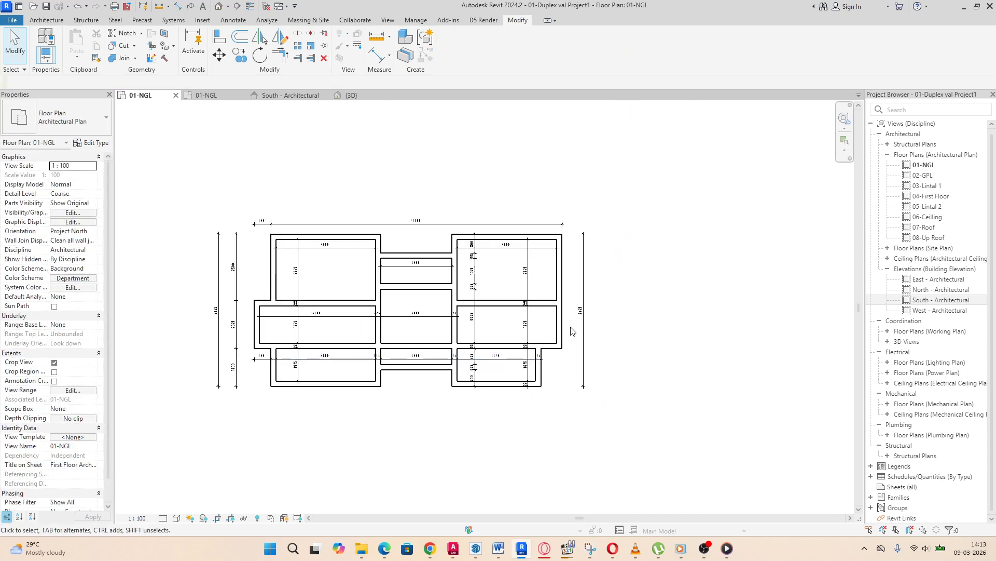
scroll(571, 331, up, 2)
scroll(605, 285, down, 2)
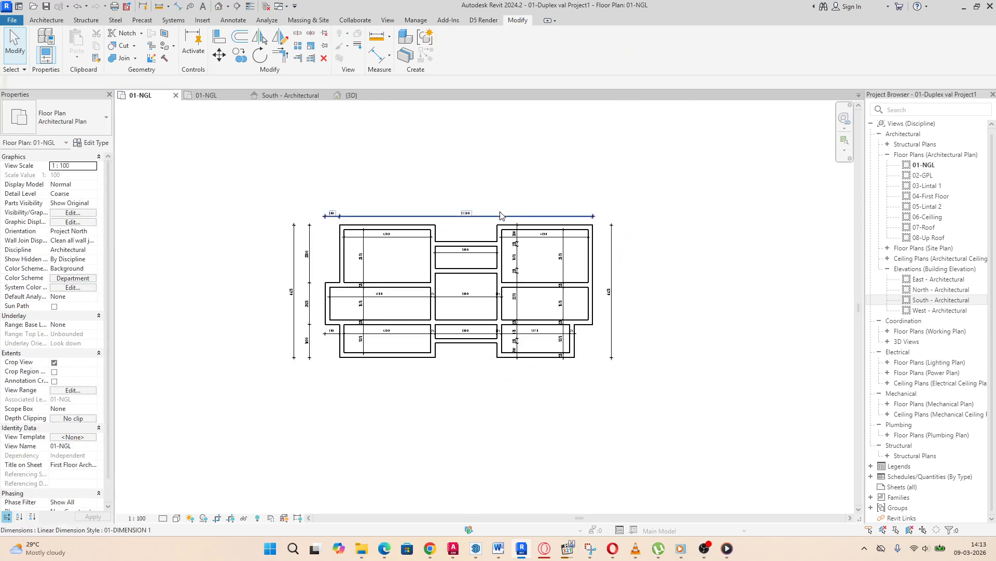
scroll(444, 228, up, 2)
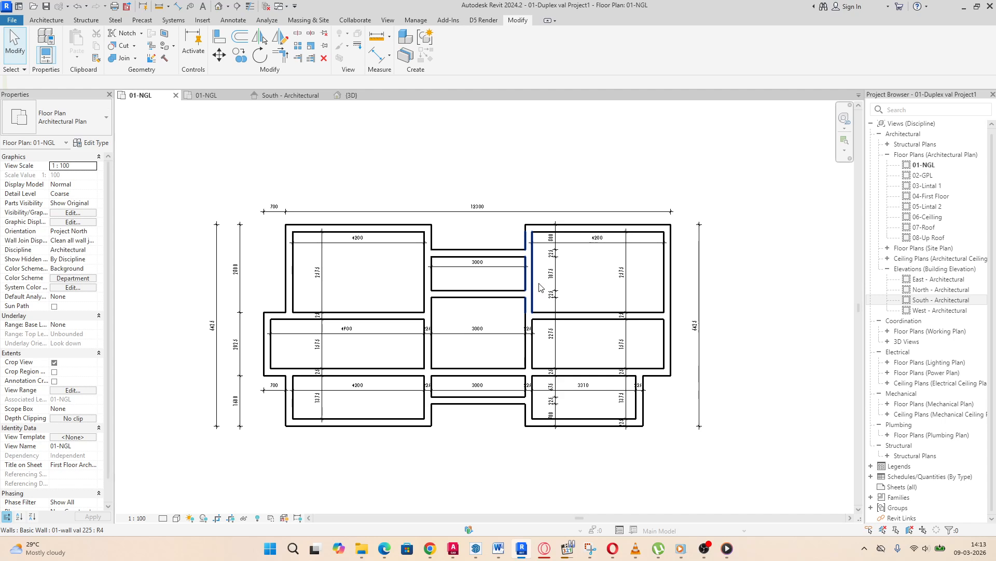
scroll(533, 291, down, 3)
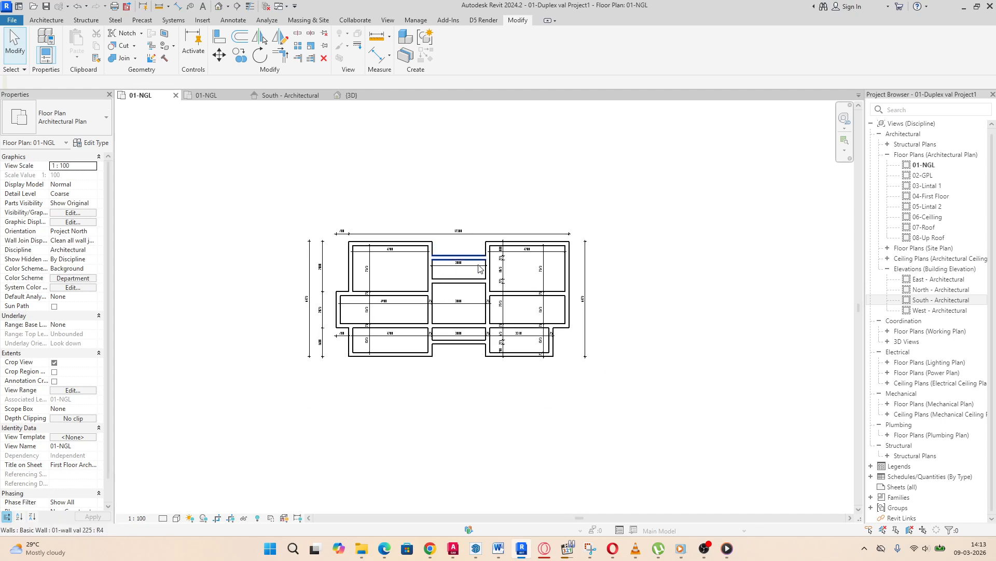
Step: Reveal the hidden elements in the 01-NGL plan so that the project's origin markers show
scroll(477, 289, down, 1)
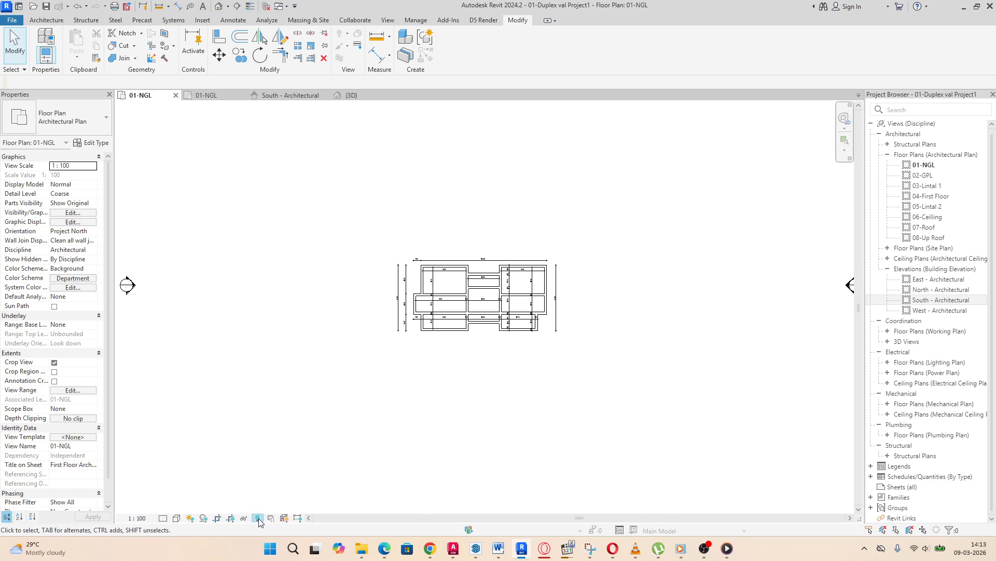
click(232, 521)
click(244, 518)
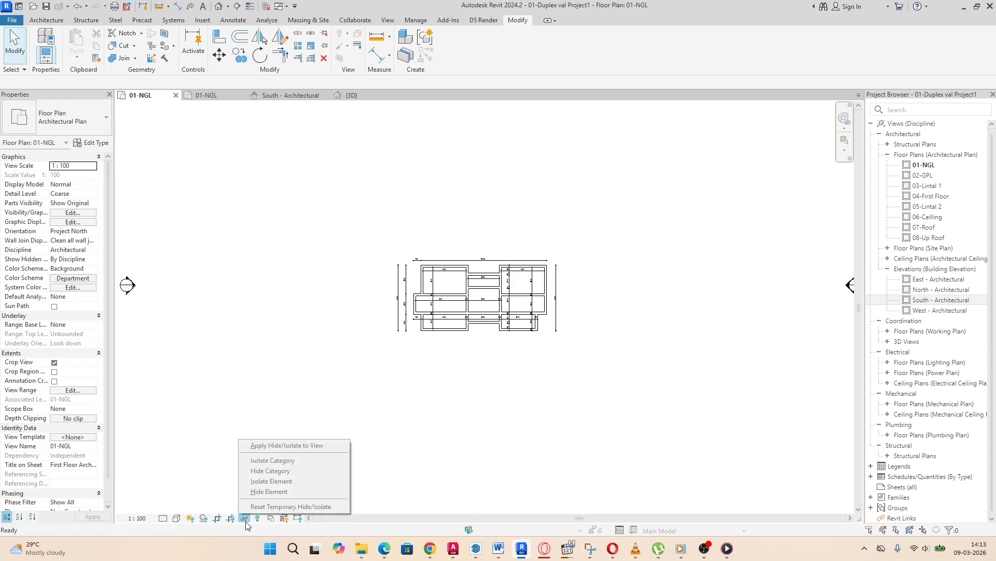
click(228, 496)
click(257, 518)
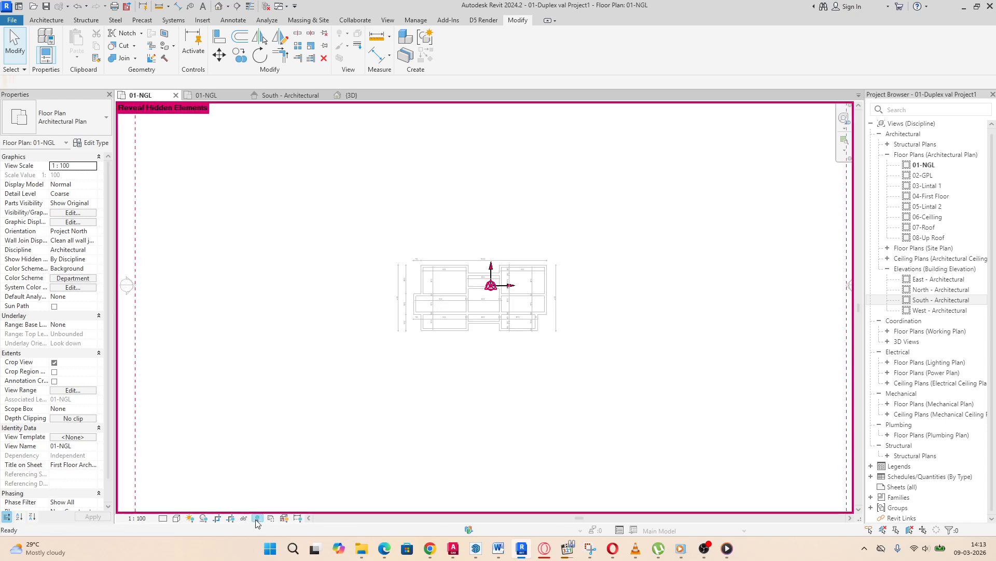
Step: Try to move all the walls and dimensions together with the origin markers about 800 horizontally
scroll(500, 282, up, 1)
scroll(500, 283, up, 1)
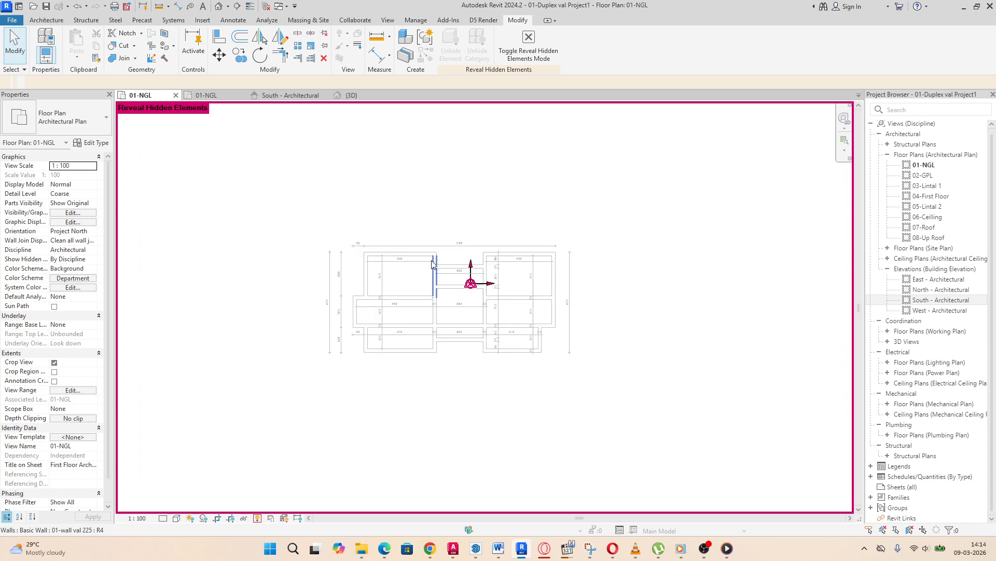
drag(302, 406, 617, 193)
scroll(488, 266, up, 1)
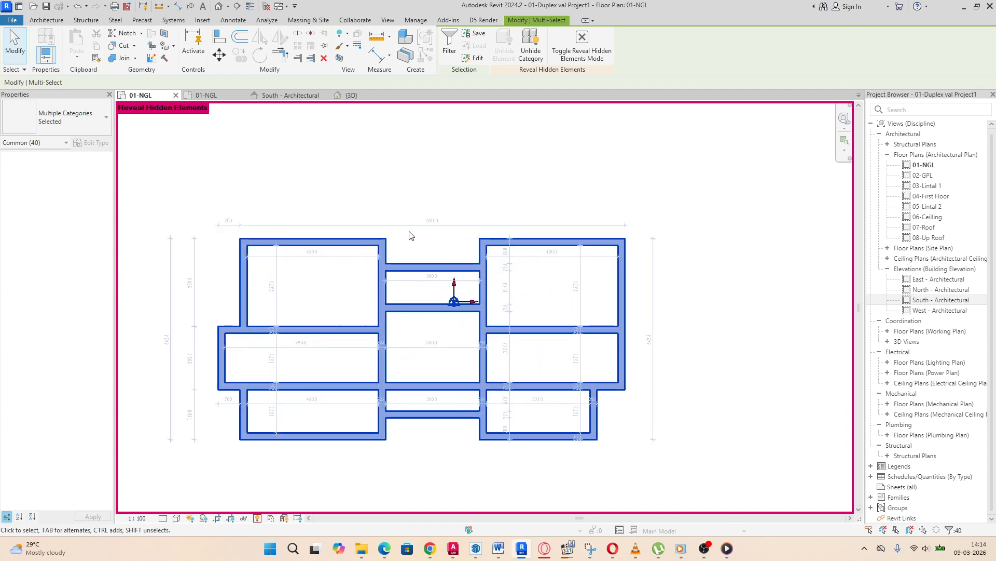
scroll(429, 249, down, 1)
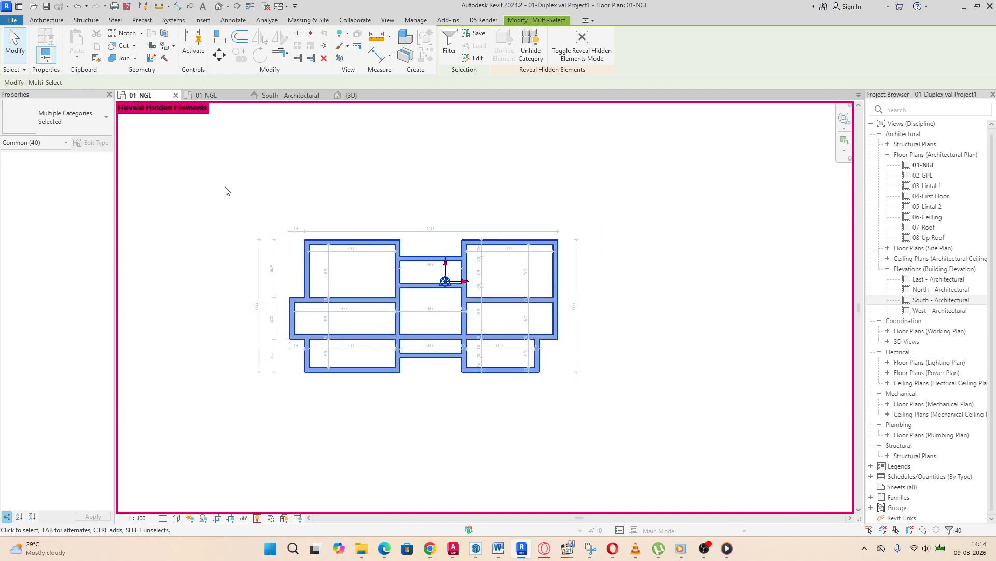
click(219, 54)
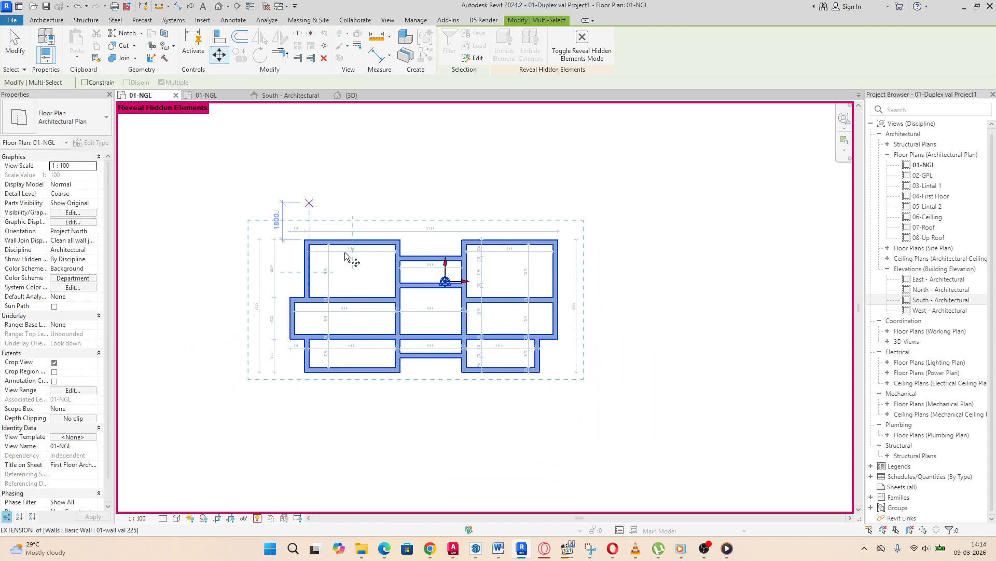
click(434, 259)
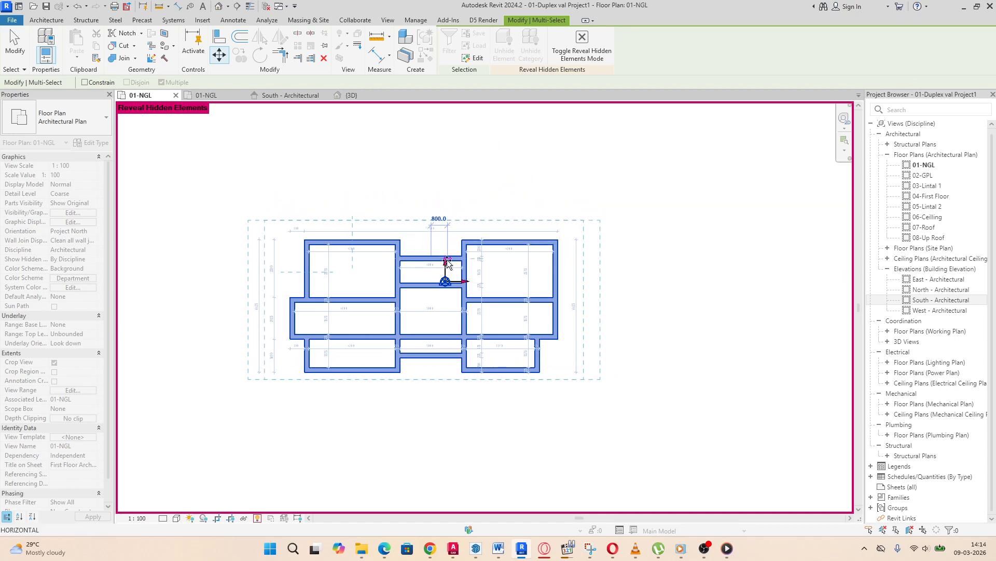
click(448, 264)
scroll(428, 232, up, 3)
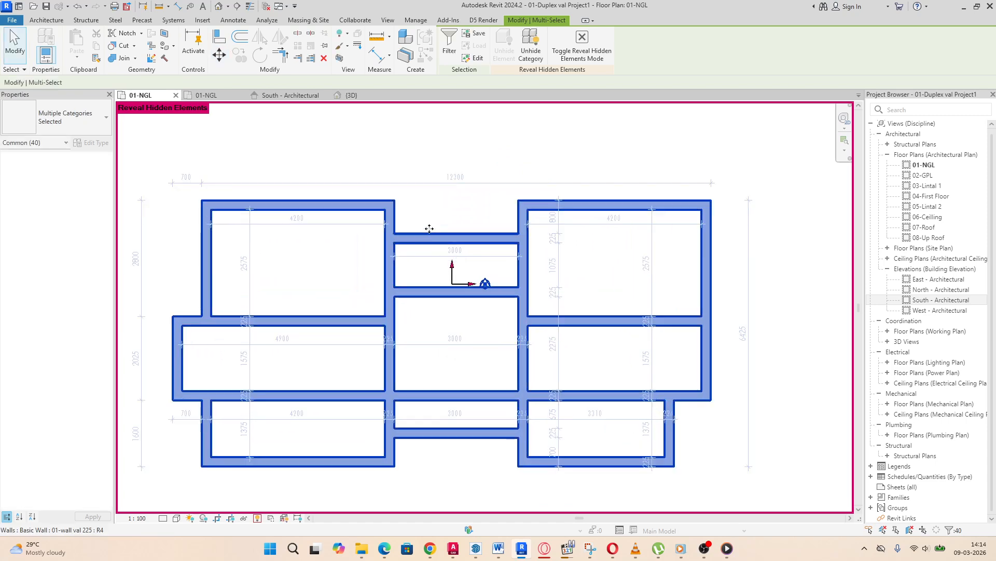
scroll(430, 229, down, 3)
key(Escape)
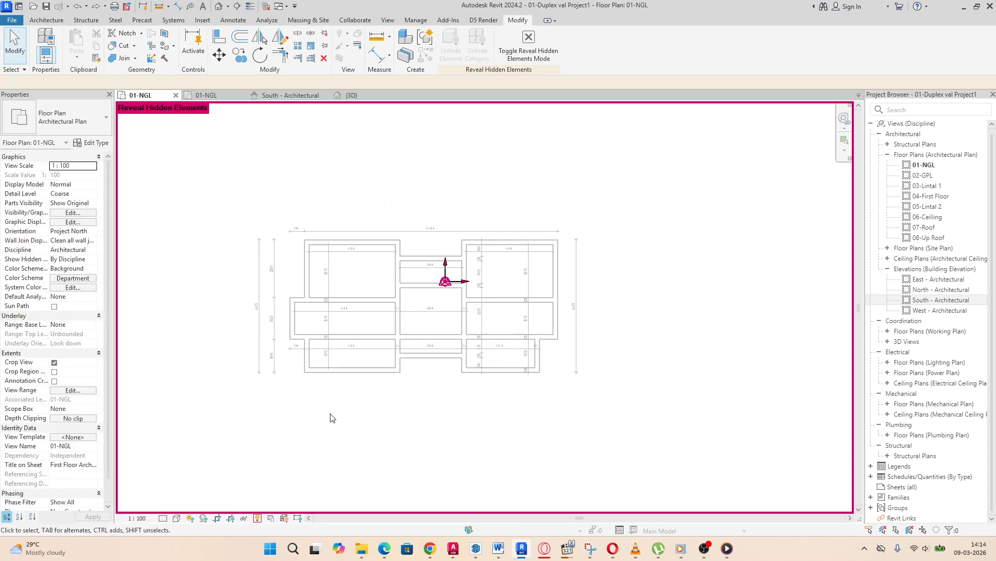
click(257, 518)
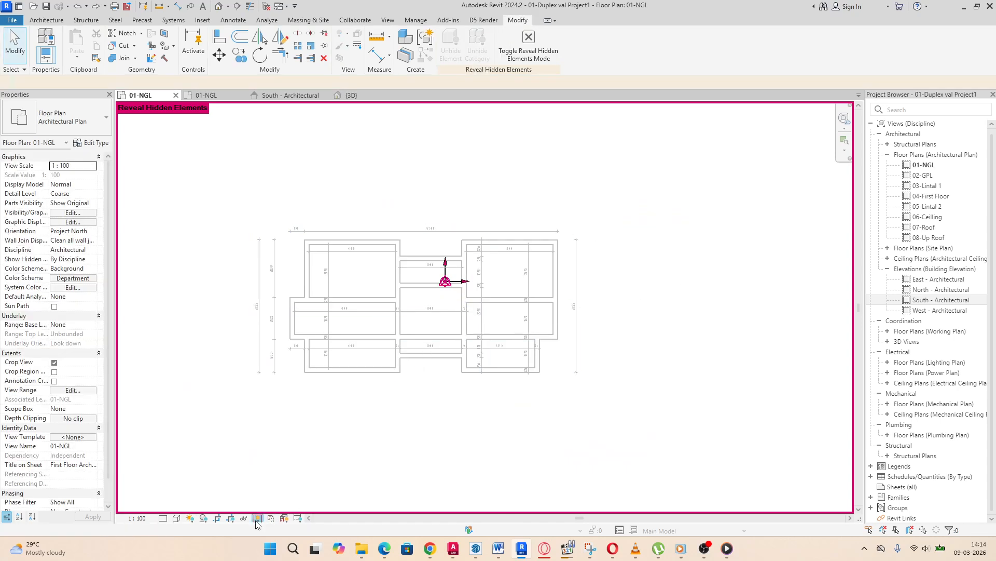
drag(217, 444, 664, 150)
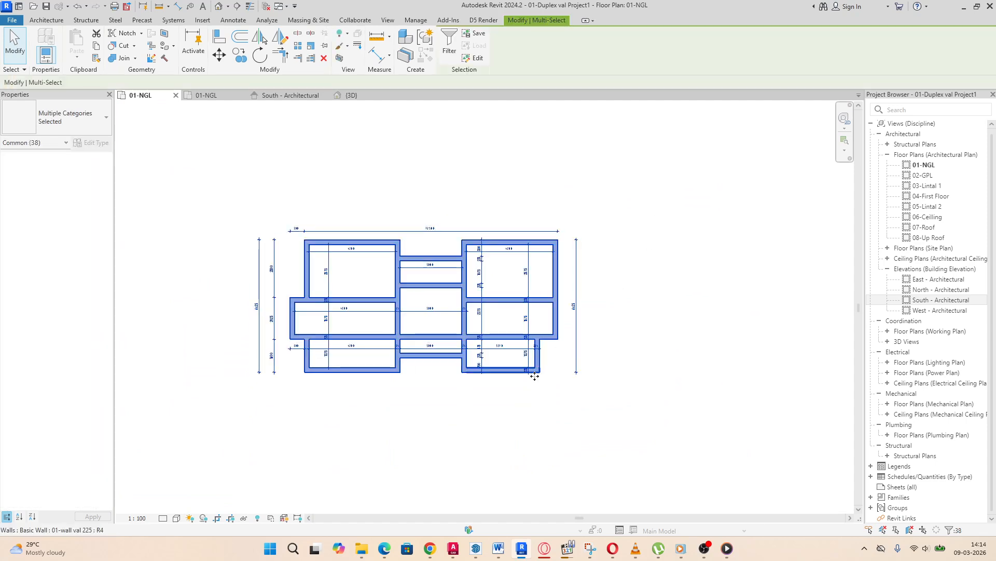
click(258, 518)
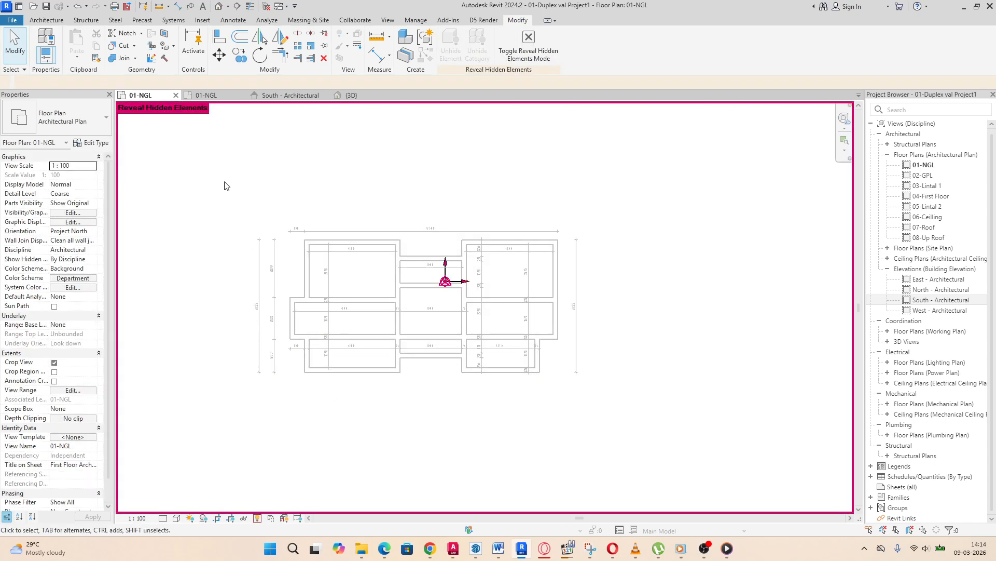
Step: Move all walls and dimensions, without the origin markers, to centre the top-middle wall horizontally on the project origin, and stop revealing hidden elements
click(219, 54)
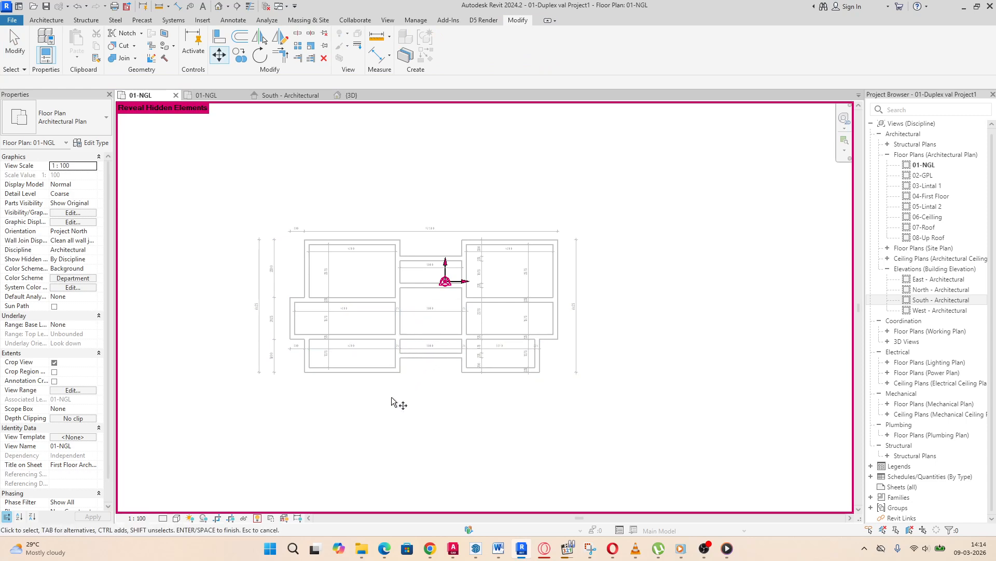
drag(238, 425, 638, 179)
scroll(452, 276, up, 8)
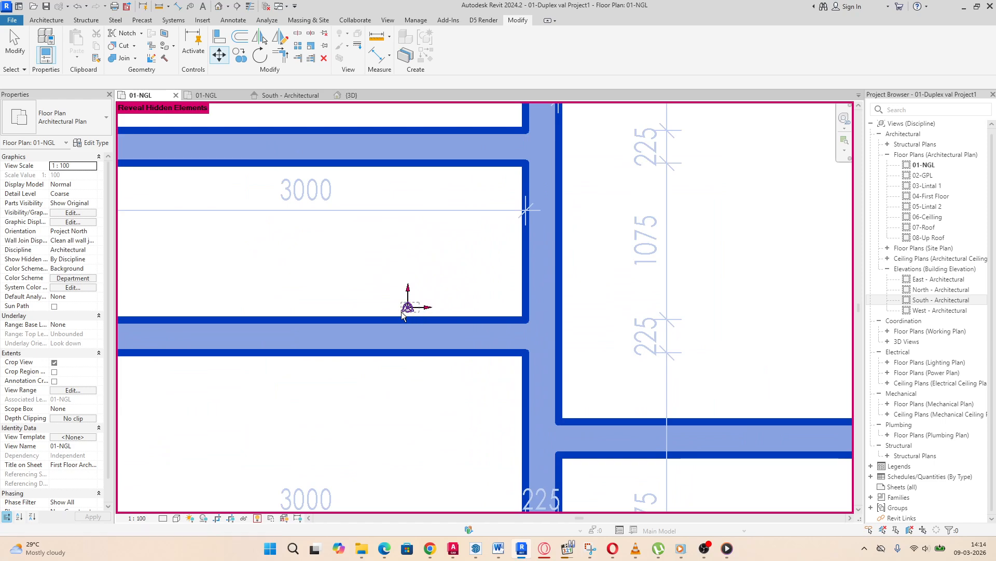
scroll(454, 252, down, 6)
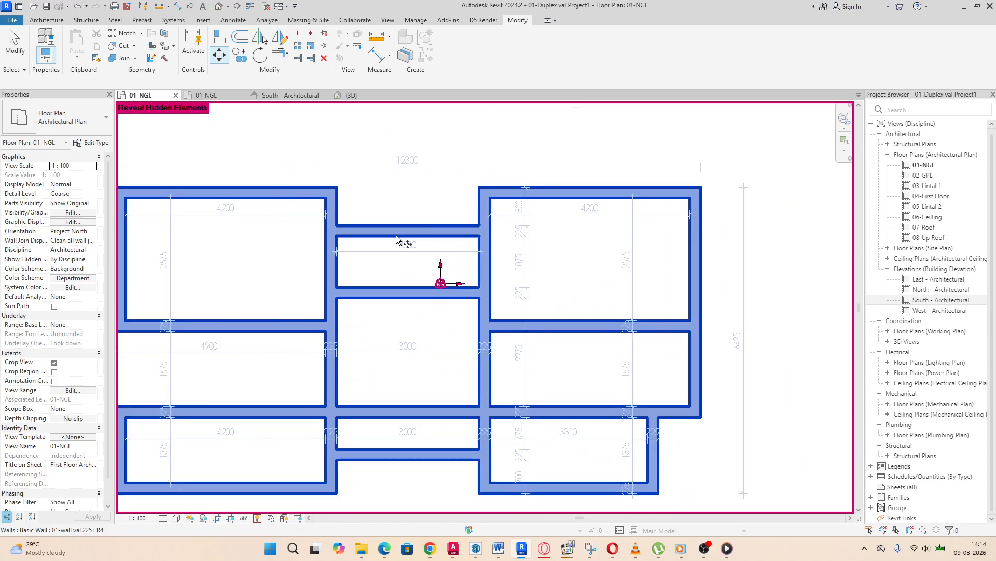
click(221, 56)
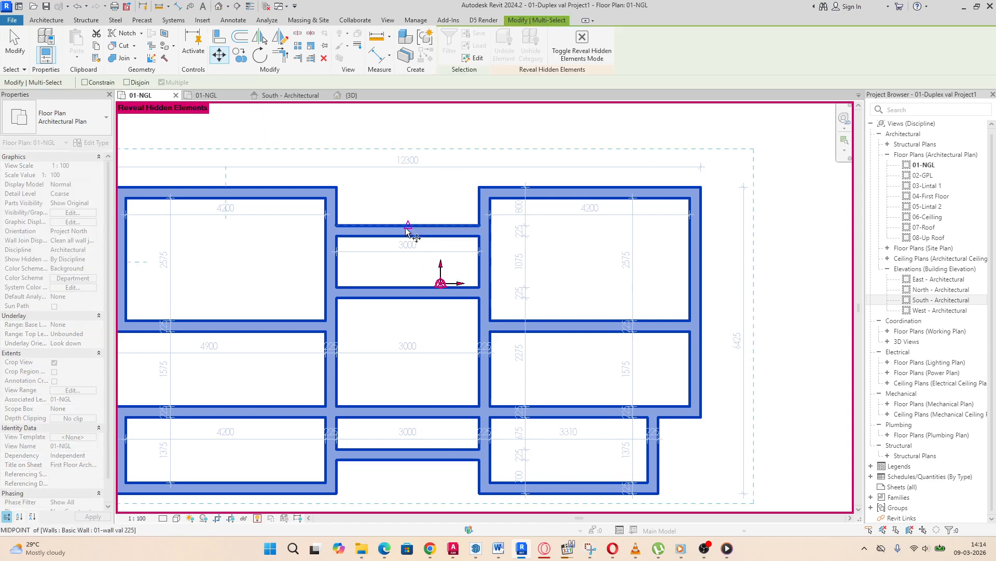
click(441, 228)
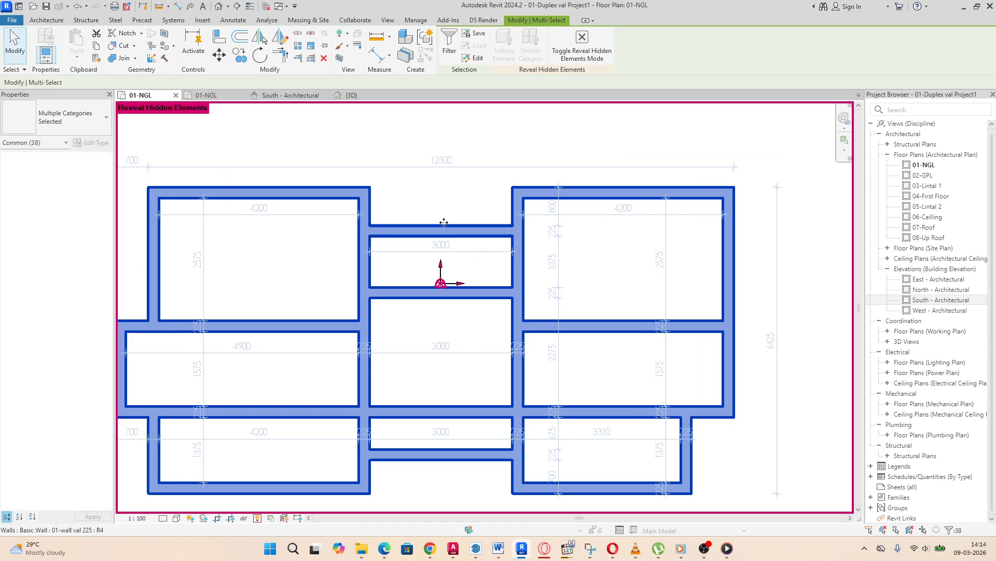
scroll(438, 203, down, 3)
click(702, 365)
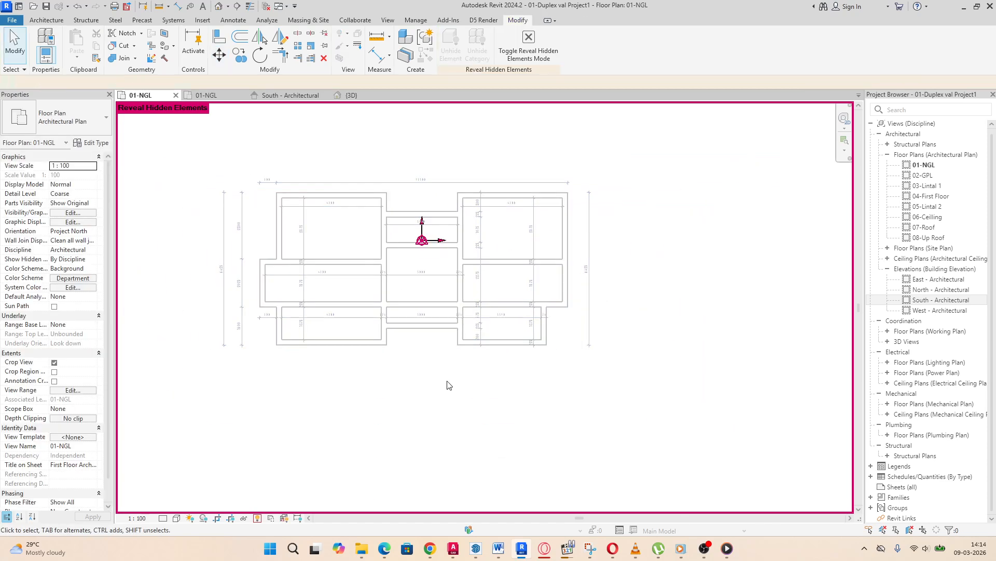
click(259, 518)
Step: Move the walls of the middle and lower room rows downward together, deepening the upper corner rooms to about 4131 inside
scroll(591, 331, down, 3)
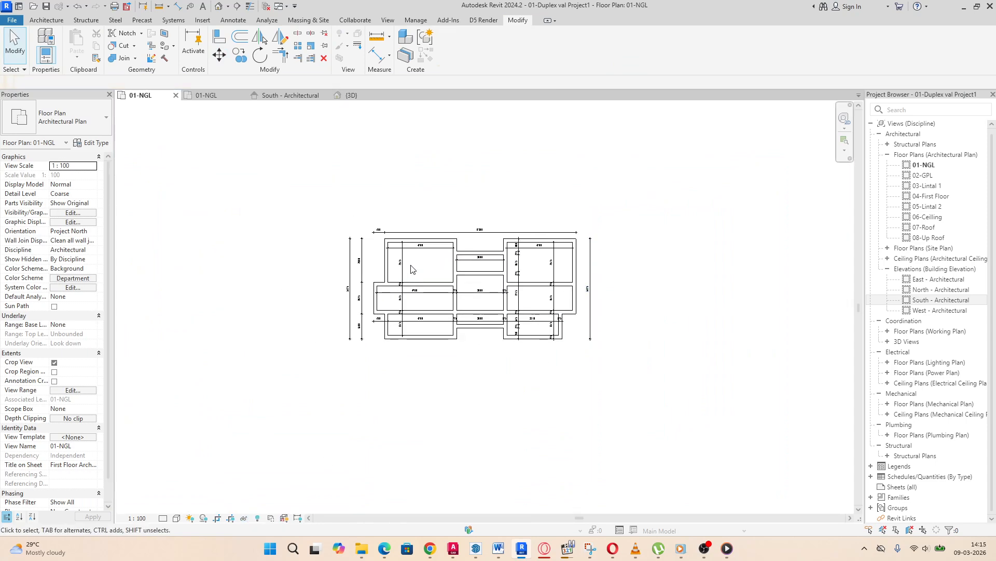
scroll(411, 266, up, 5)
scroll(424, 280, down, 3)
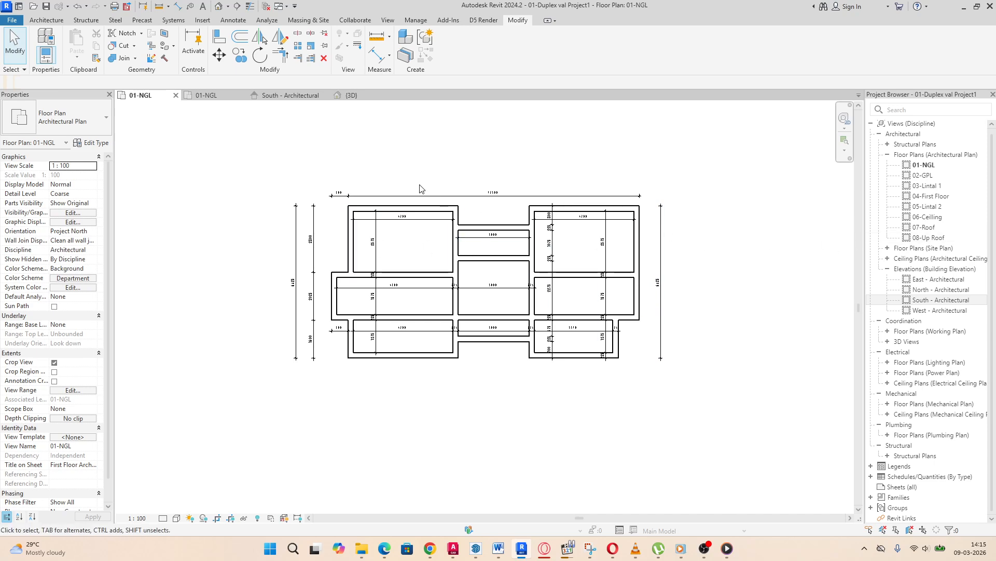
scroll(423, 301, up, 2)
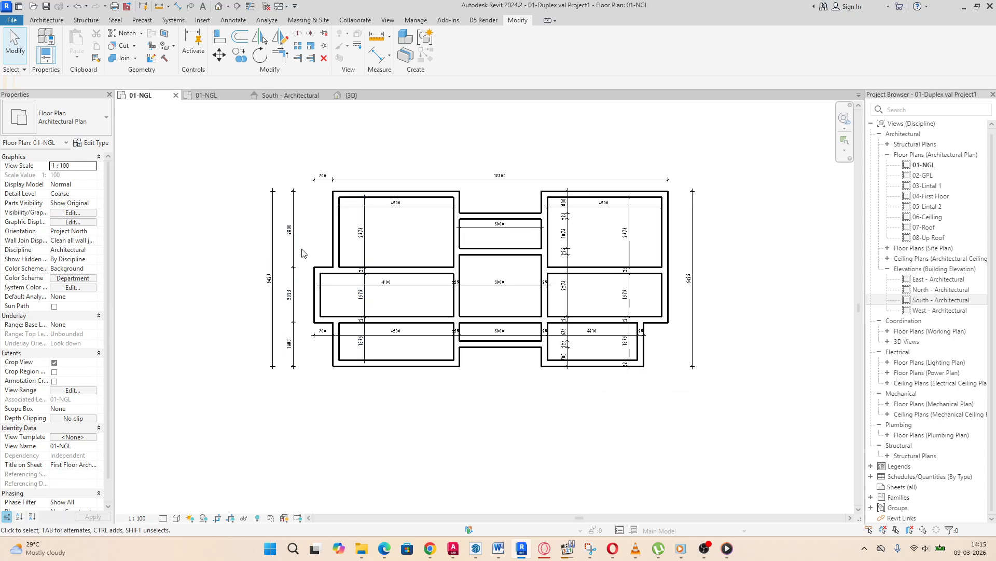
drag(223, 238, 717, 408)
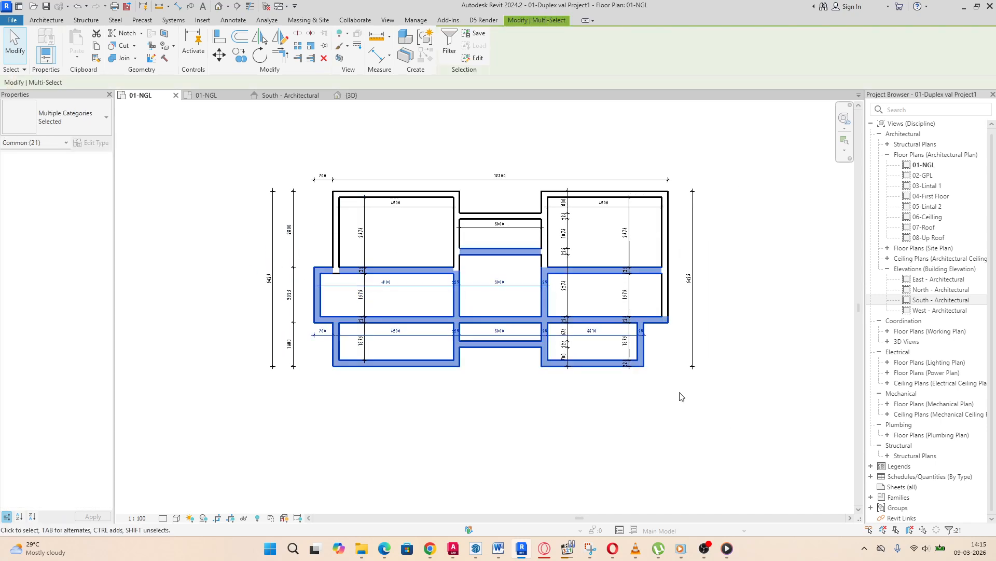
click(219, 55)
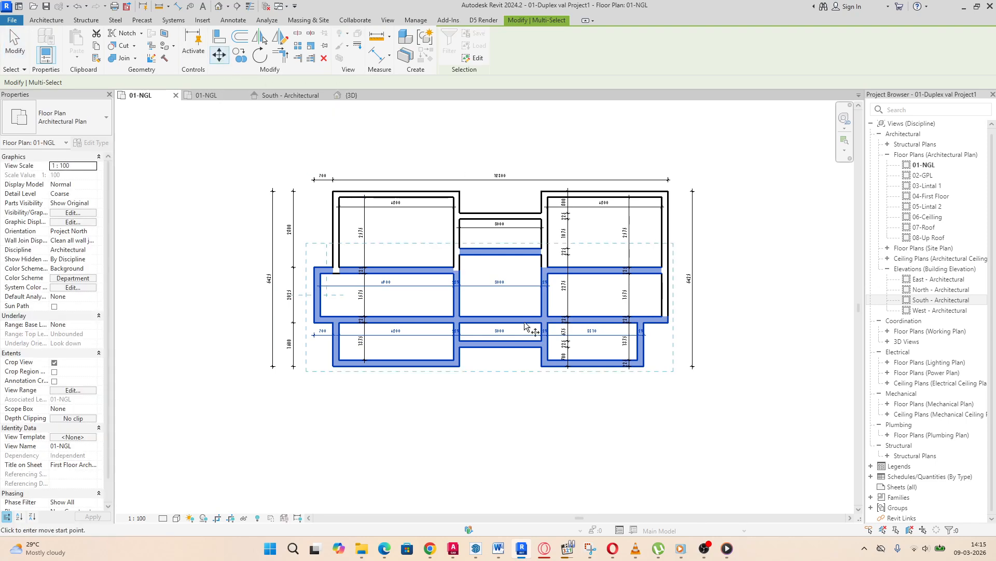
click(719, 301)
click(720, 343)
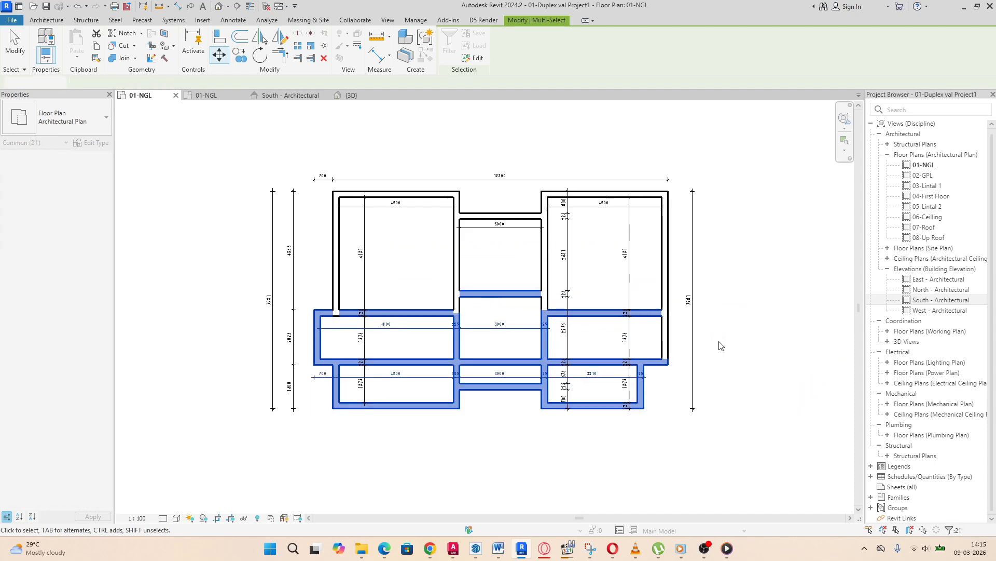
key(Escape)
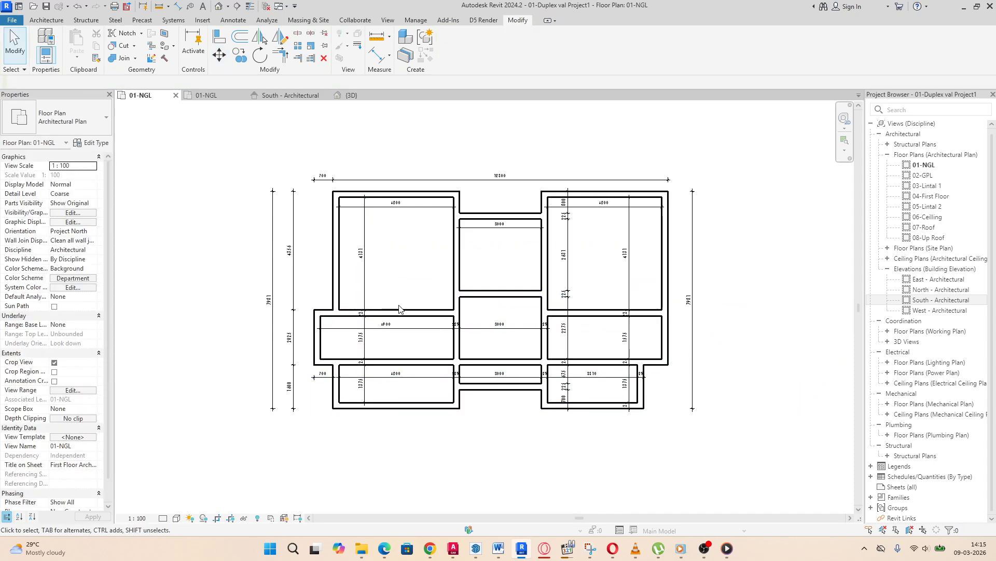
Step: Set the upper-left room's inside depth to 4500 by moving its bottom wall
click(398, 315)
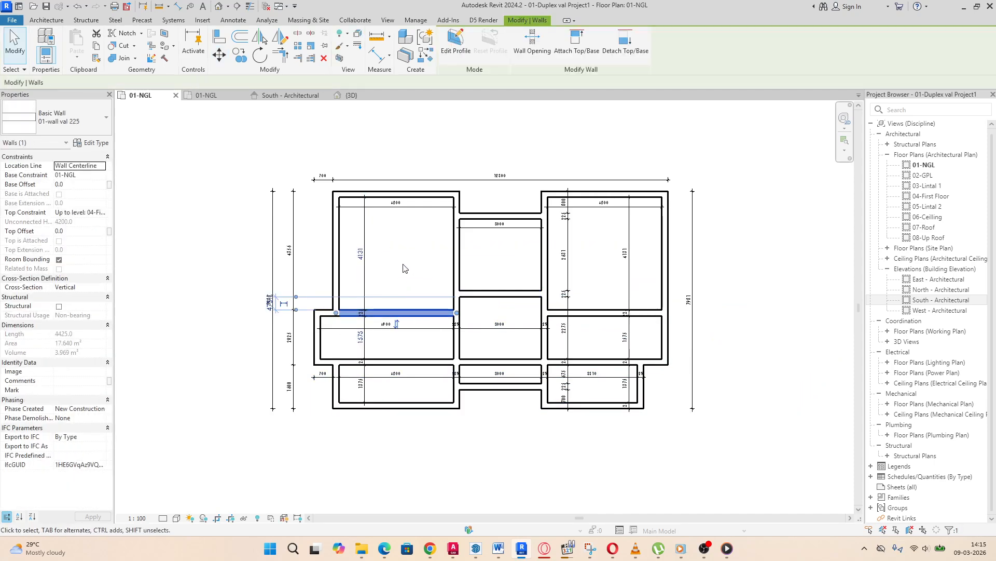
click(360, 254)
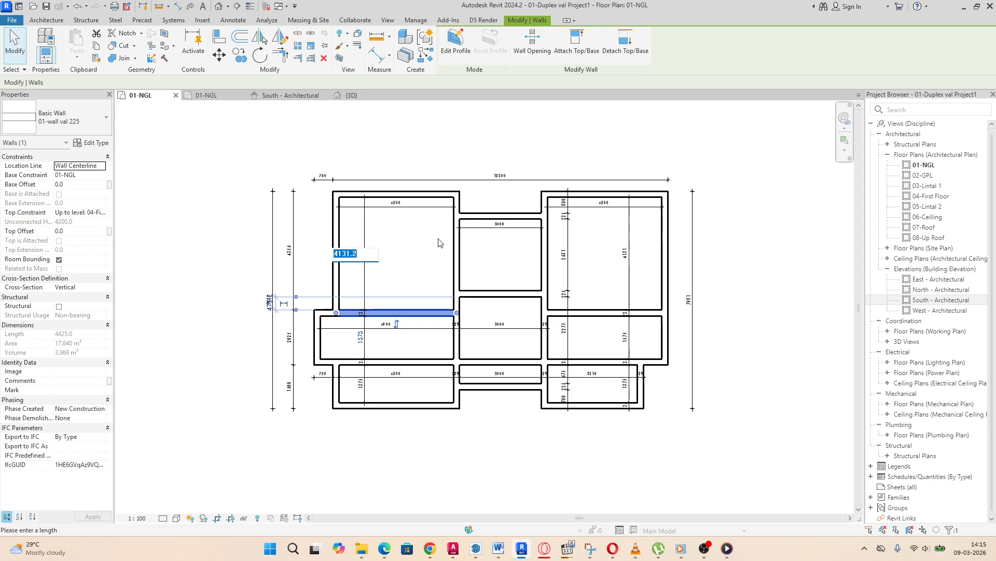
text(4500)
key(Return)
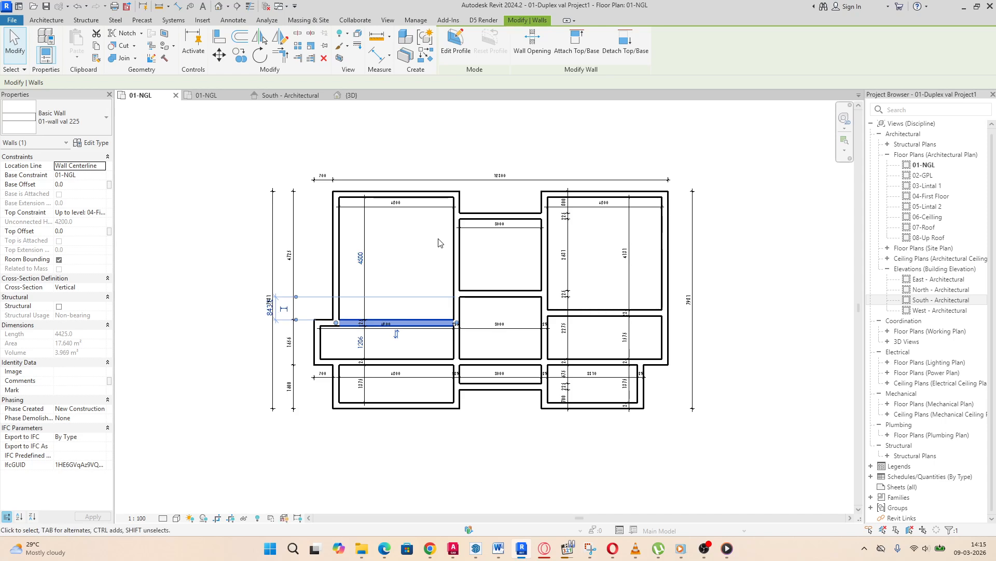
scroll(493, 265, up, 3)
scroll(523, 278, down, 4)
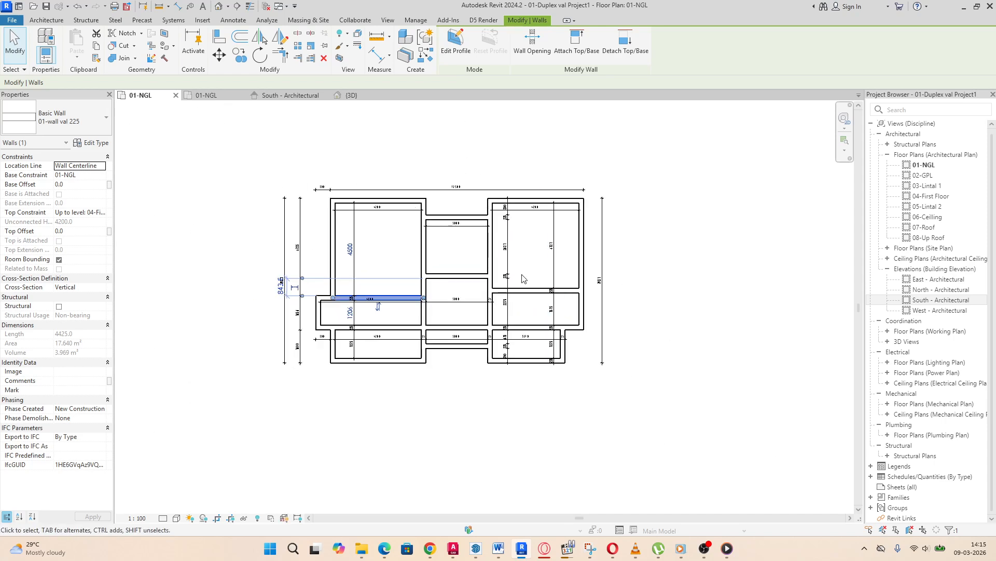
Step: Move the upper-right room's bottom wall down to align with the upper-left room's bottom wall, giving an inside depth of 4500
click(523, 279)
scroll(524, 281, up, 3)
click(565, 295)
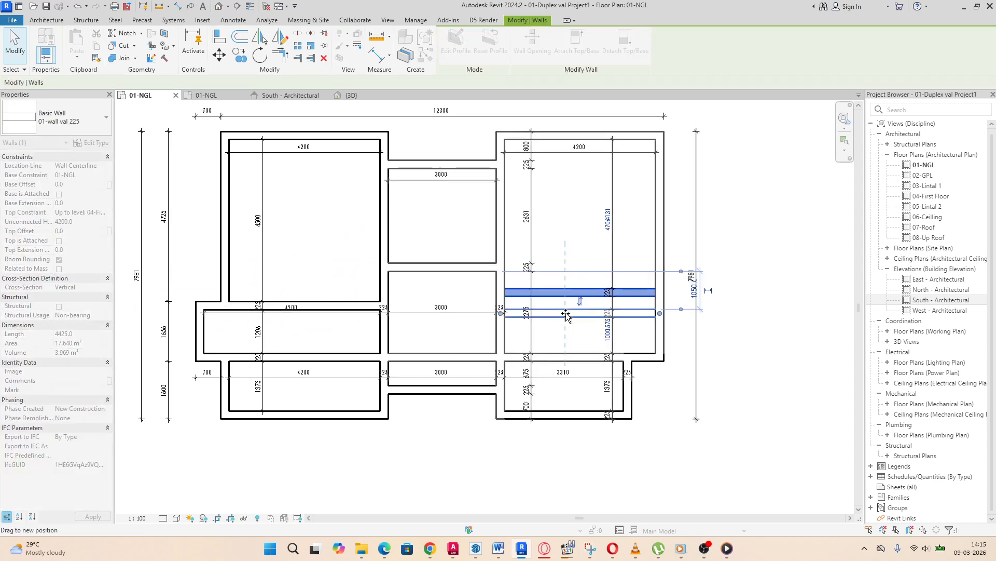
drag(566, 309, 505, 303)
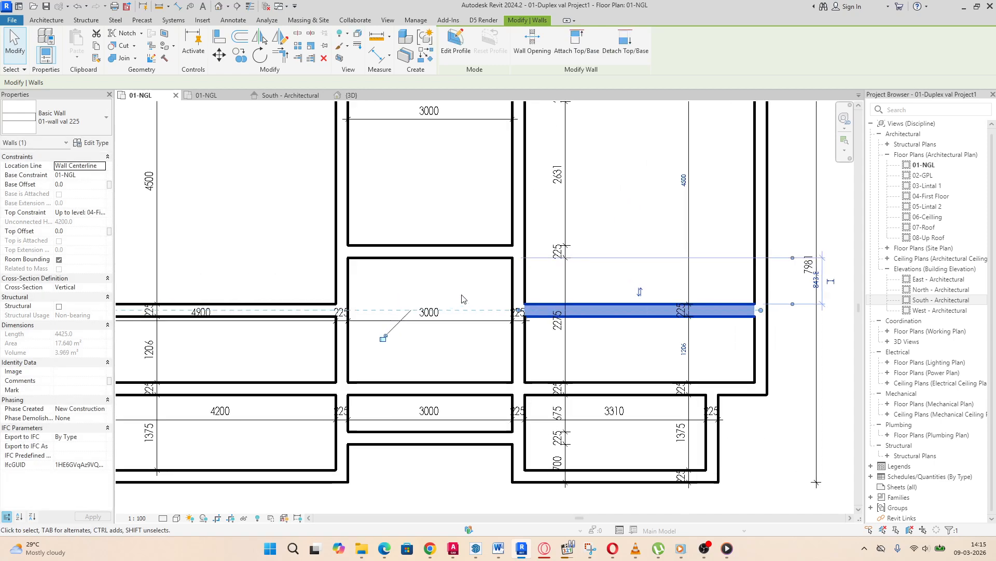
scroll(455, 291, down, 2)
click(436, 196)
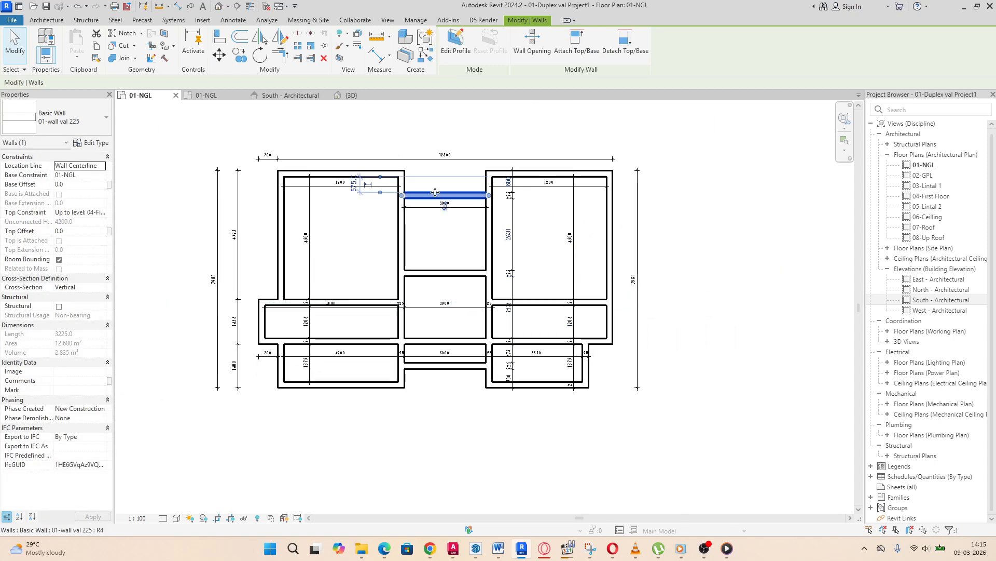
scroll(487, 167, up, 5)
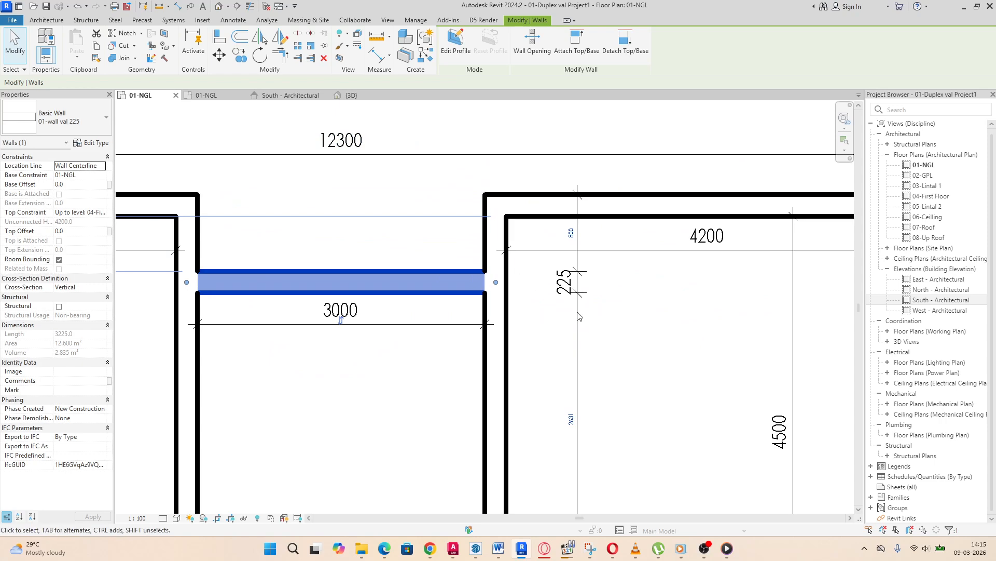
click(669, 338)
scroll(467, 223, down, 2)
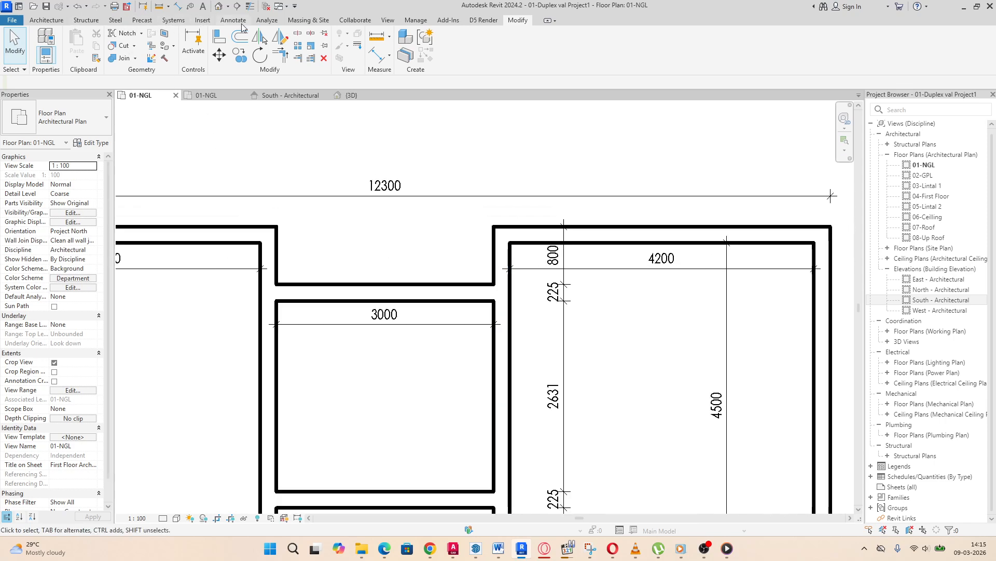
Step: Add aligned dimensions for the depth of the top-middle recess and the inside depth of the upper-middle room
click(223, 22)
click(43, 44)
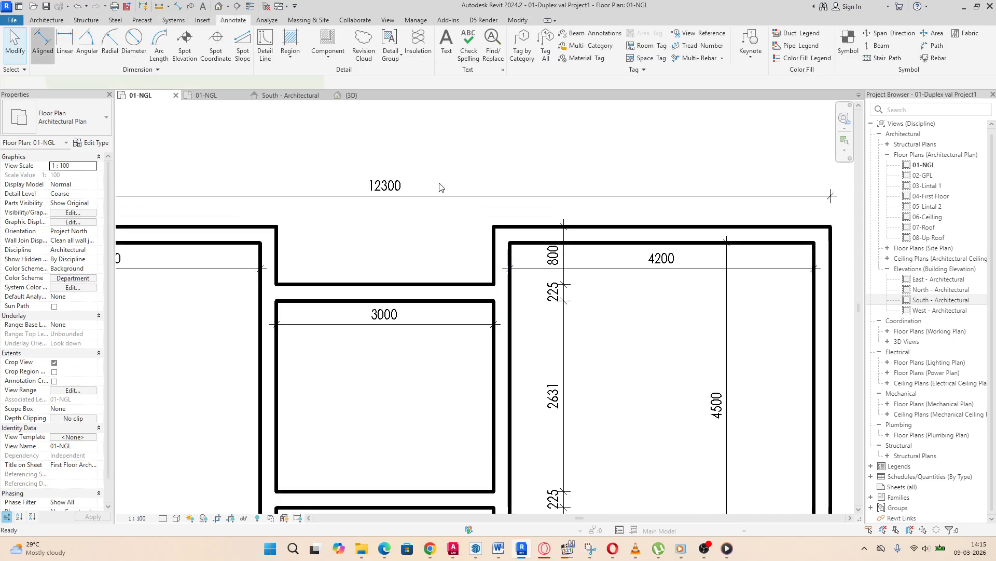
click(537, 226)
click(471, 282)
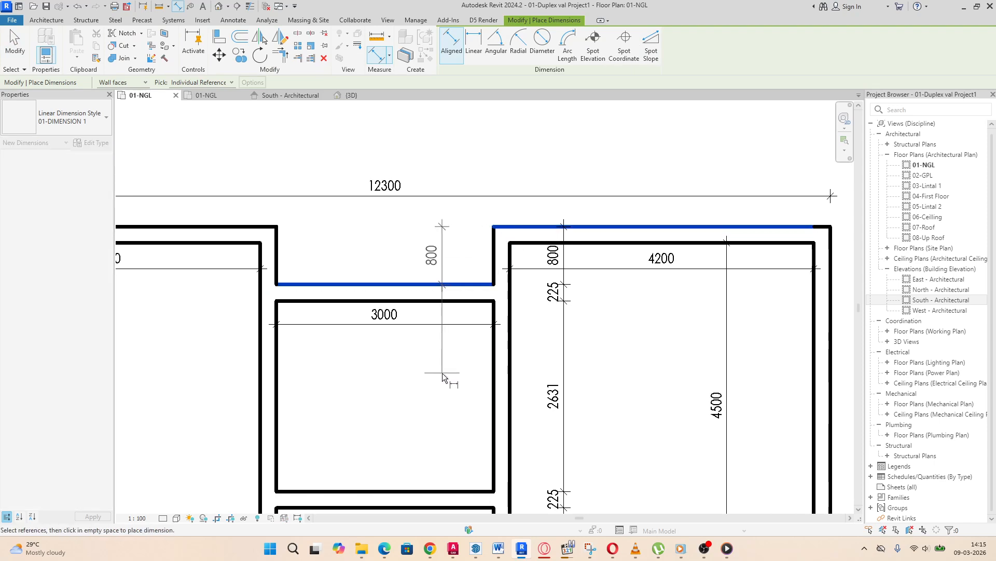
click(443, 374)
click(466, 301)
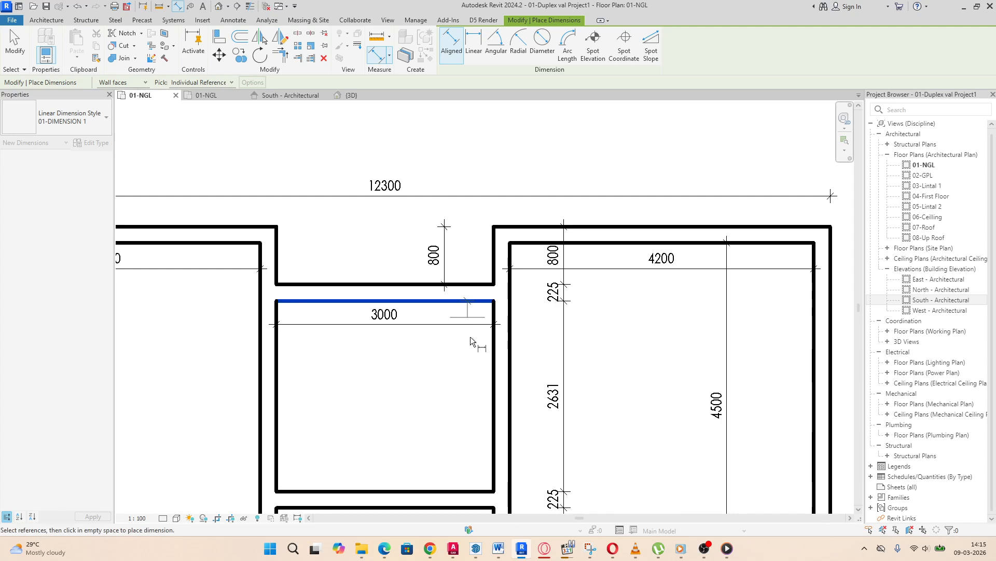
click(468, 489)
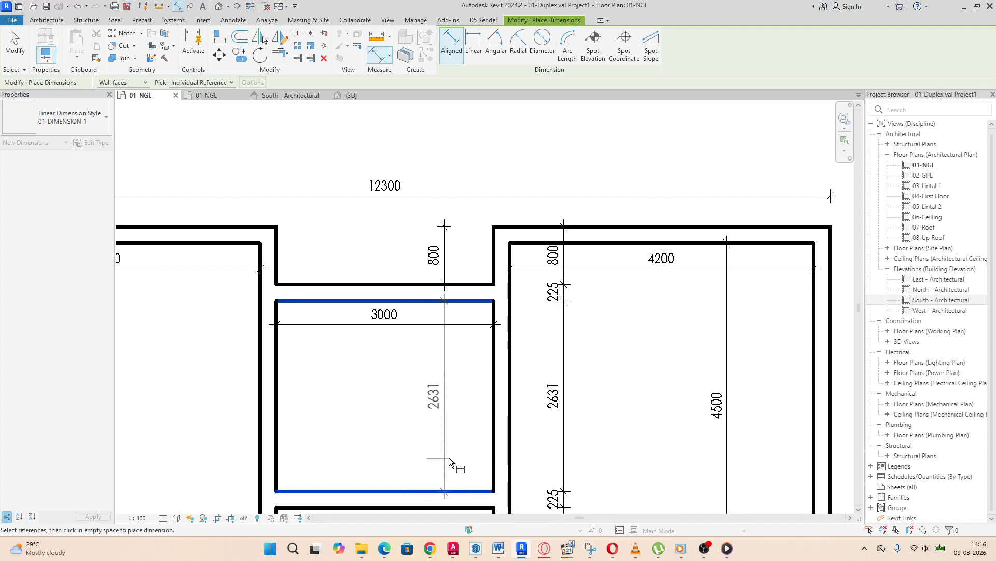
click(449, 456)
click(15, 46)
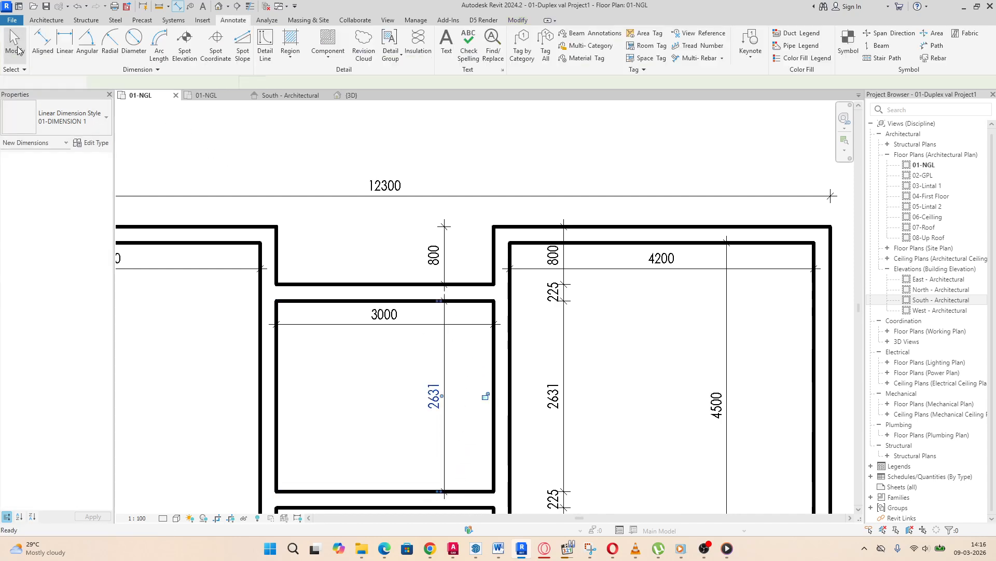
Step: Set the top-middle recess depth to 1200 by moving the upper-middle room's top wall
click(472, 289)
click(431, 255)
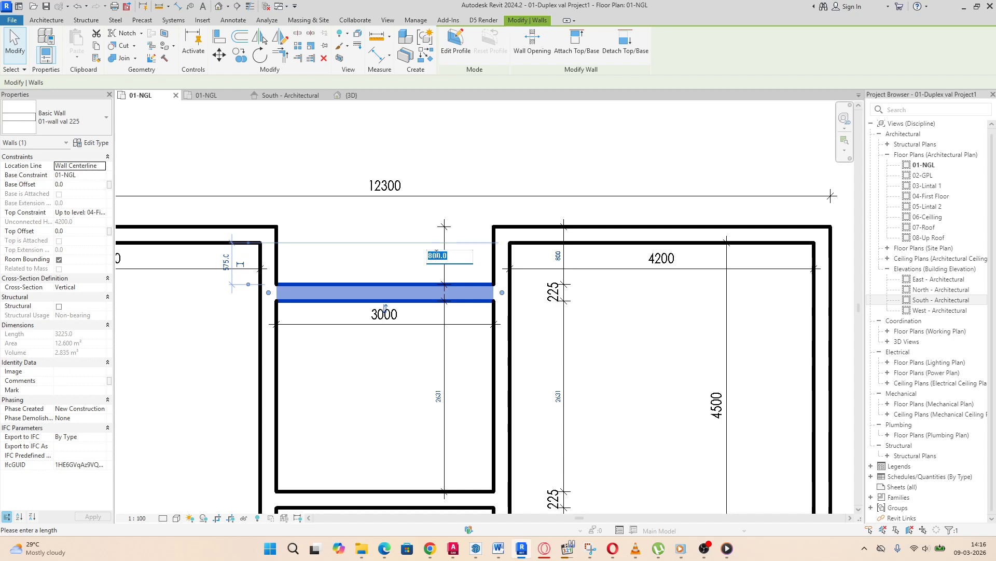
click(446, 254)
drag(430, 256, 470, 258)
text(1200)
key(Return)
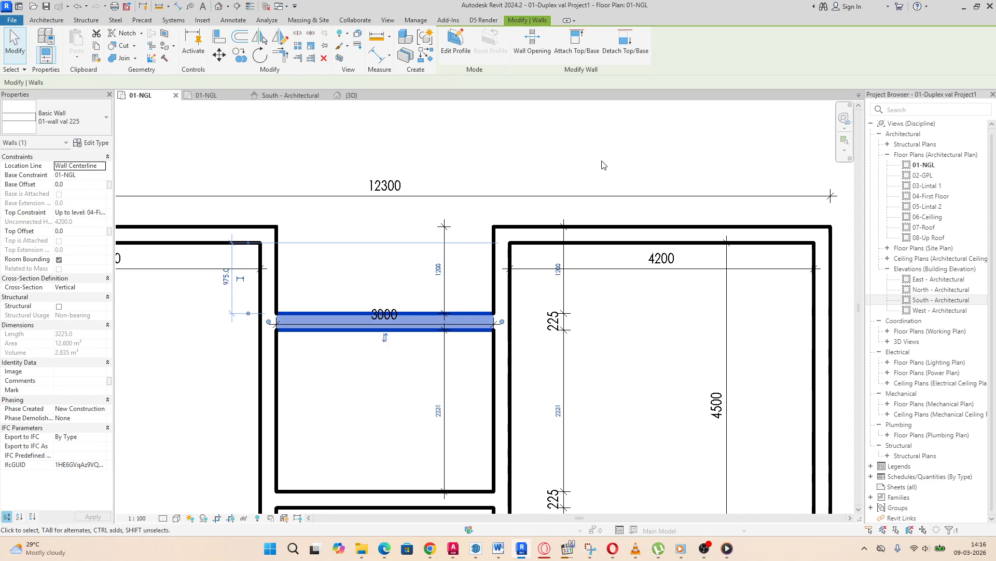
Step: Set the upper-middle room's inside depth to 2100 by moving its bottom wall
scroll(478, 212, down, 3)
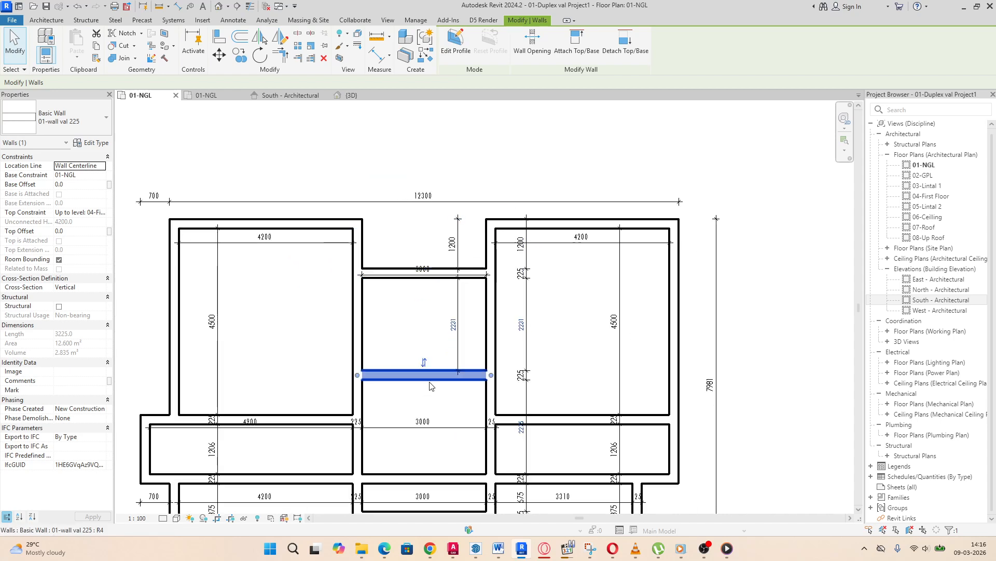
click(456, 328)
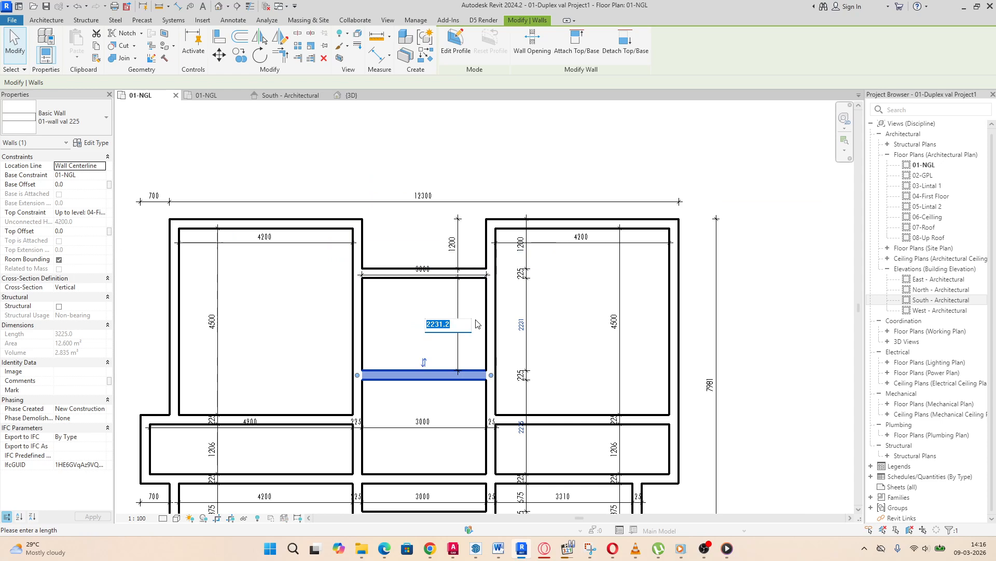
text(2100)
key(Return)
Step: Delete the continuous vertical dimension string running through the right-hand rooms beside the middle bay
scroll(477, 323, down, 3)
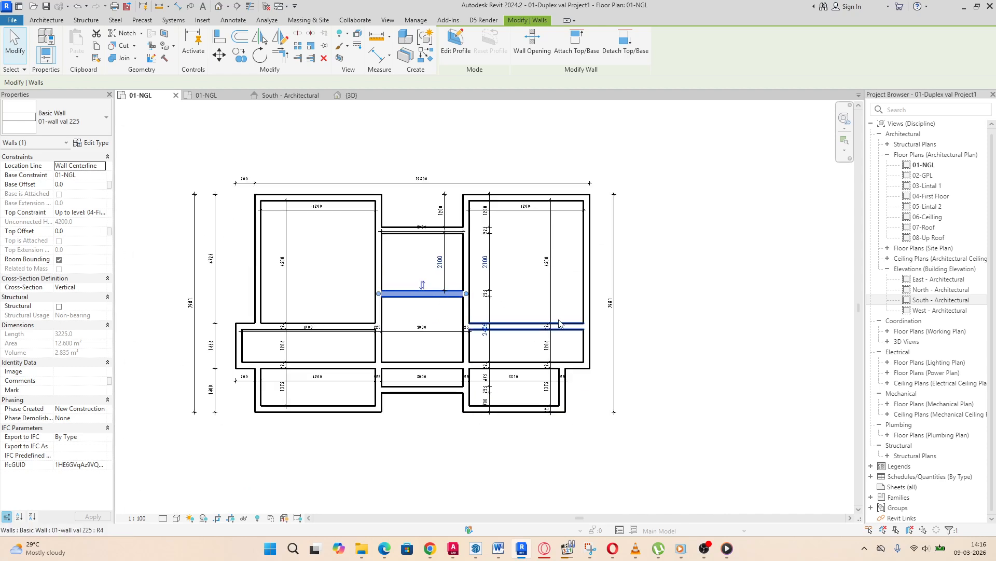
click(529, 325)
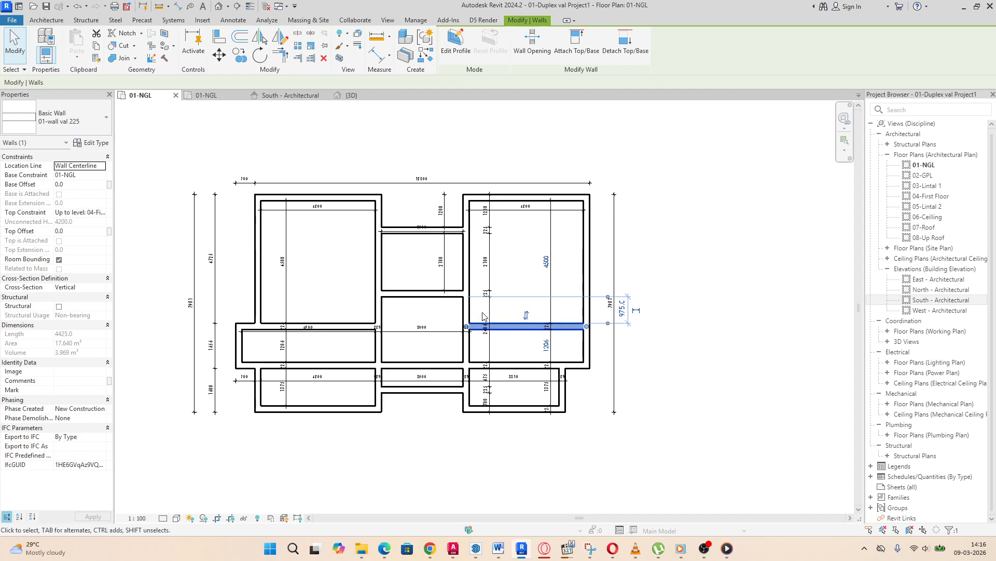
scroll(483, 316, up, 1)
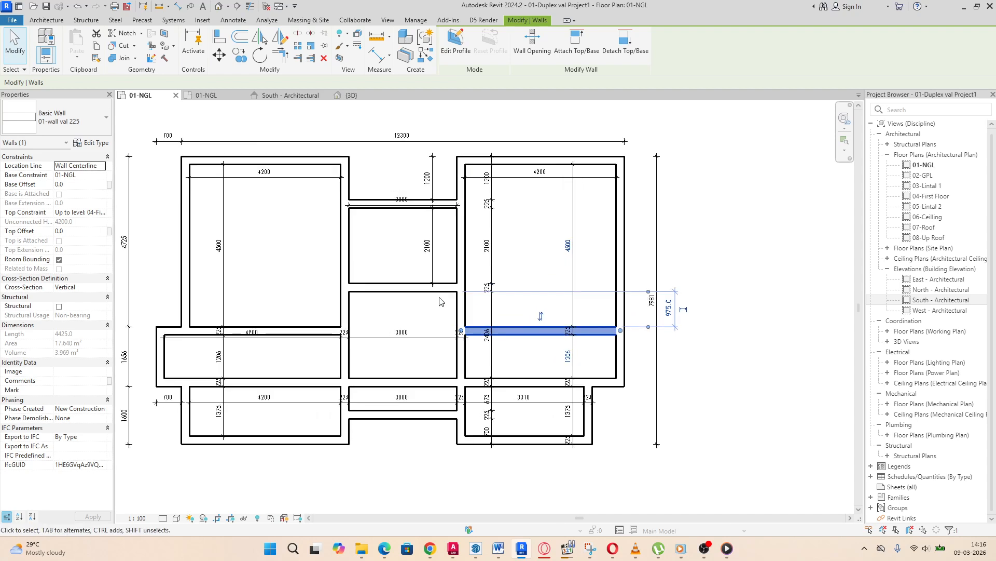
click(397, 380)
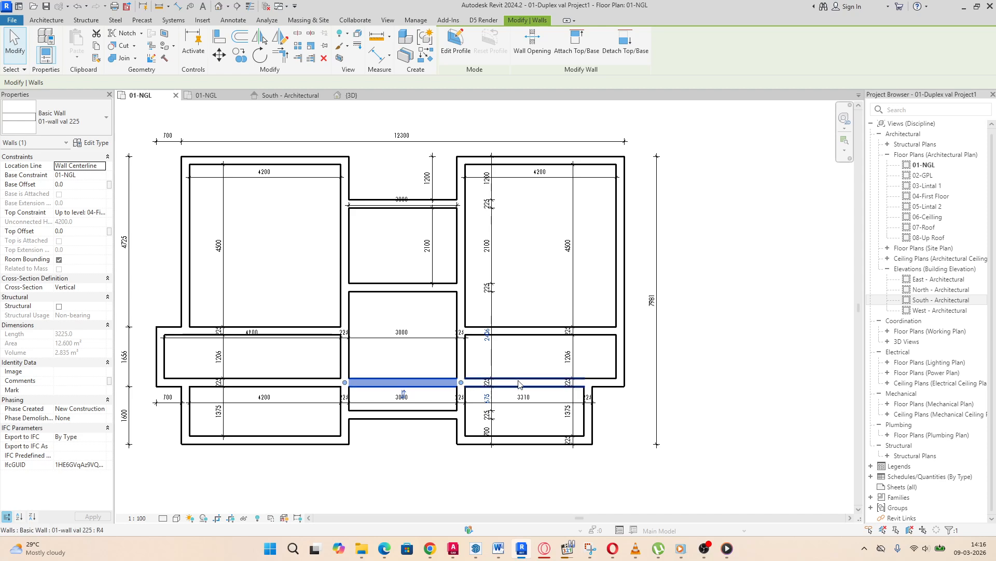
scroll(493, 364, up, 3)
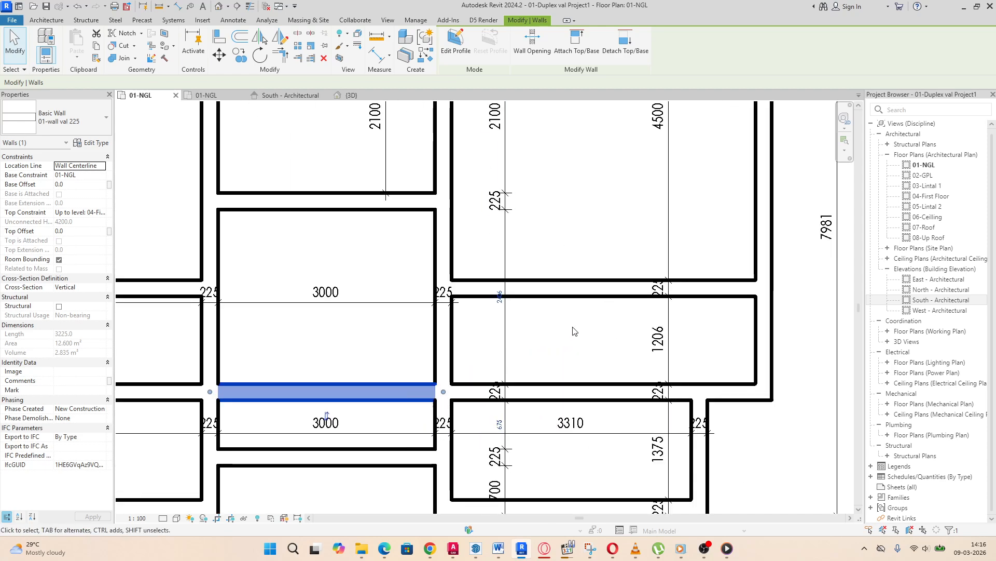
key(Escape)
click(507, 358)
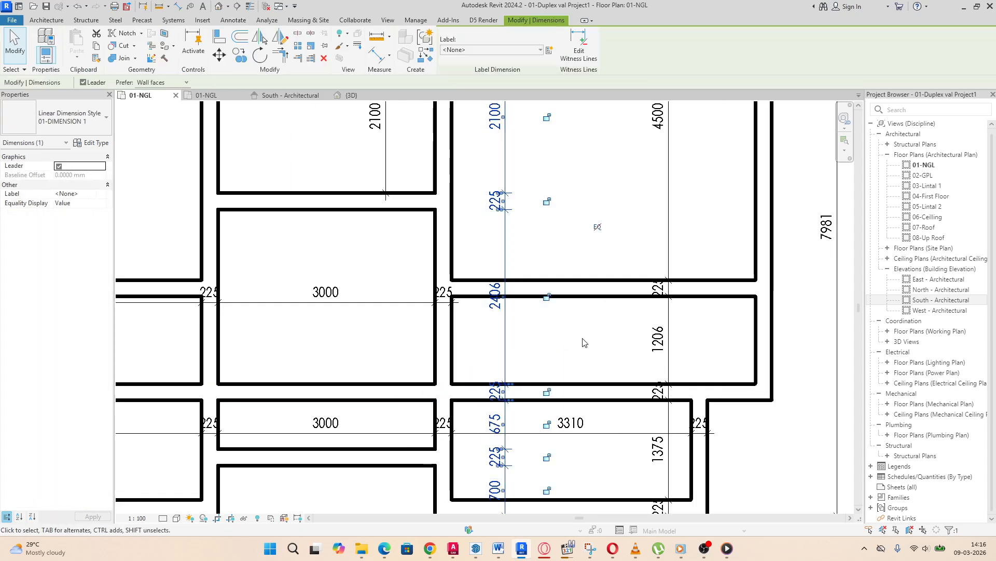
key(Escape)
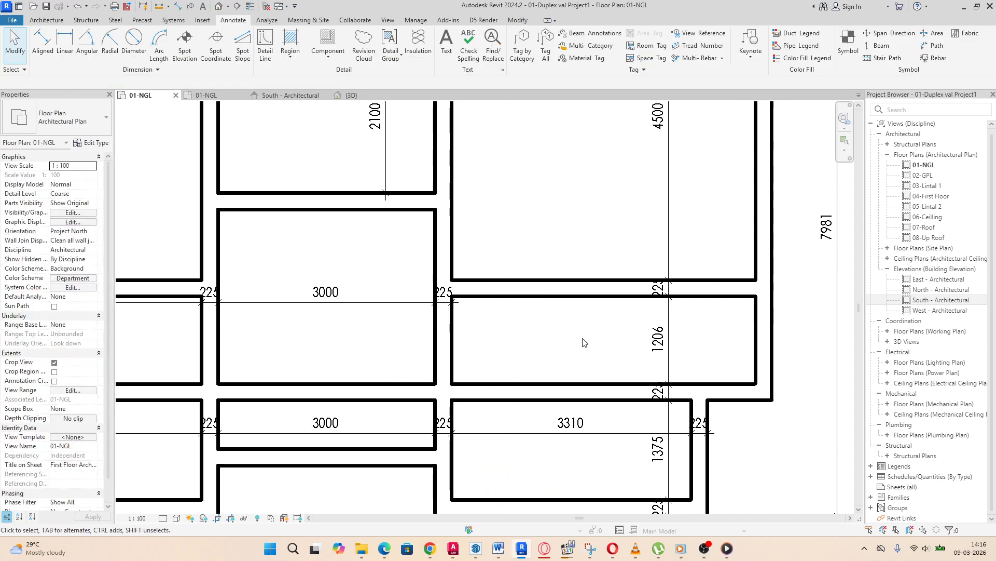
click(585, 387)
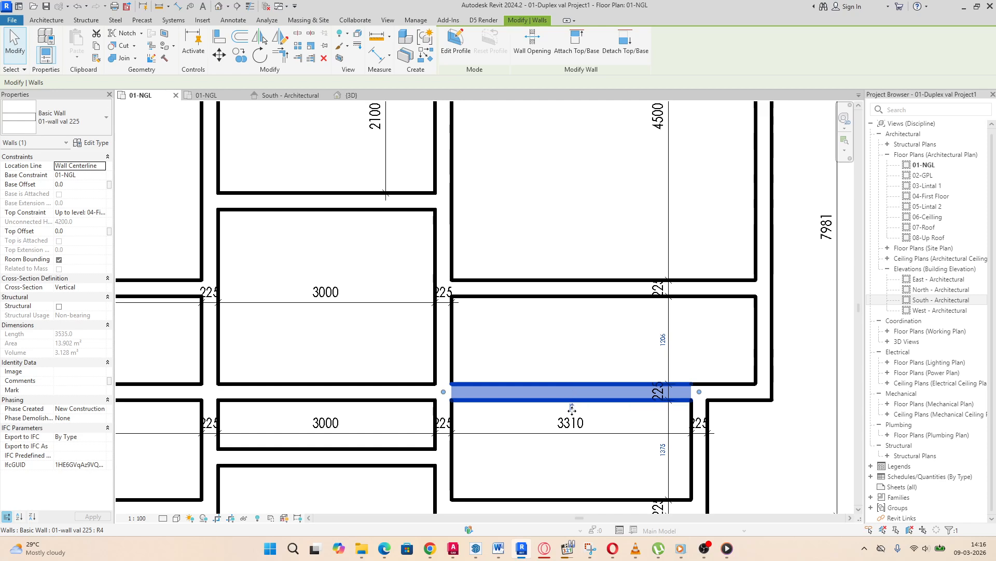
drag(572, 394, 574, 416)
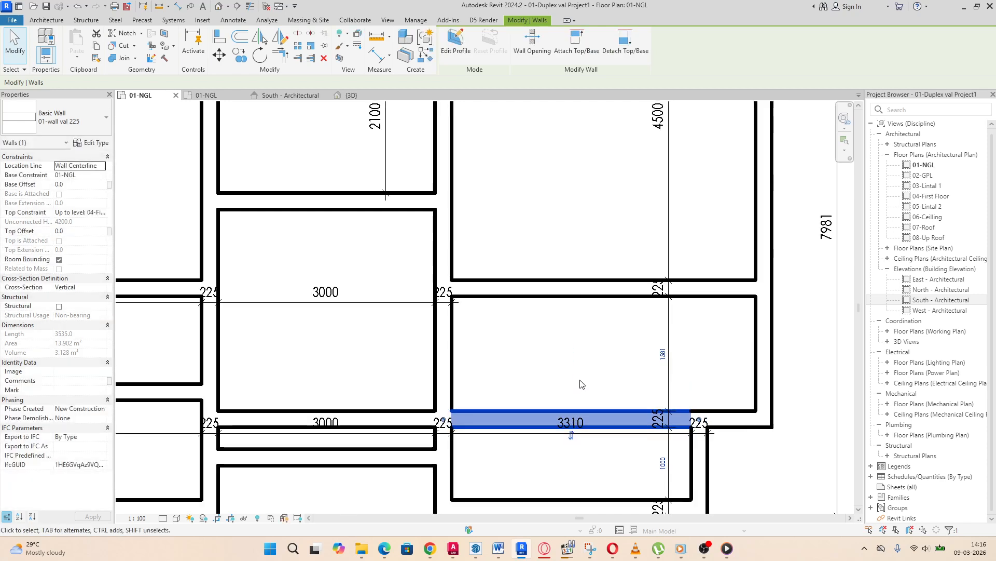
key(ctrl+z)
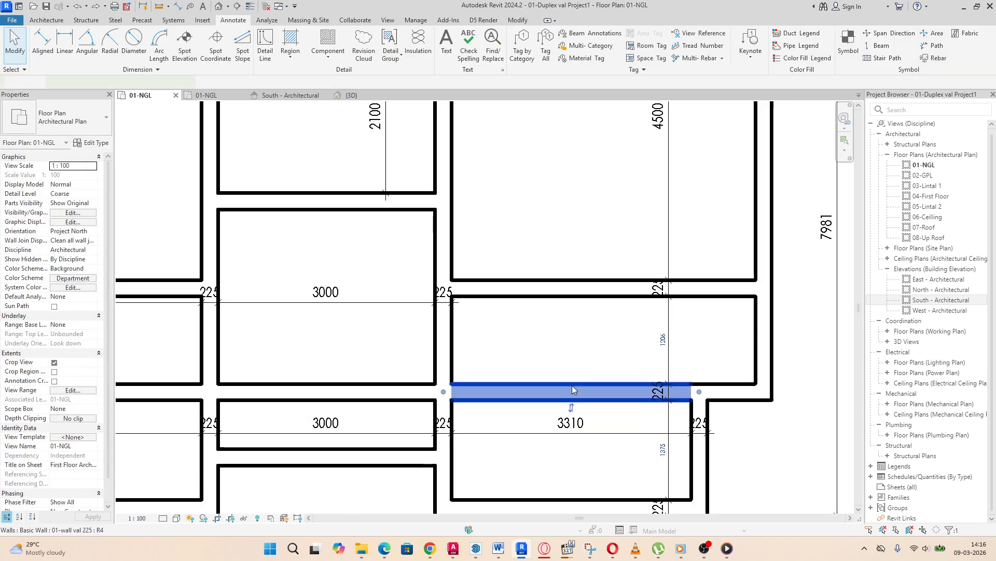
Step: Delete the wall between the two lower rooms on the right side of the plan
click(572, 387)
key(Delete)
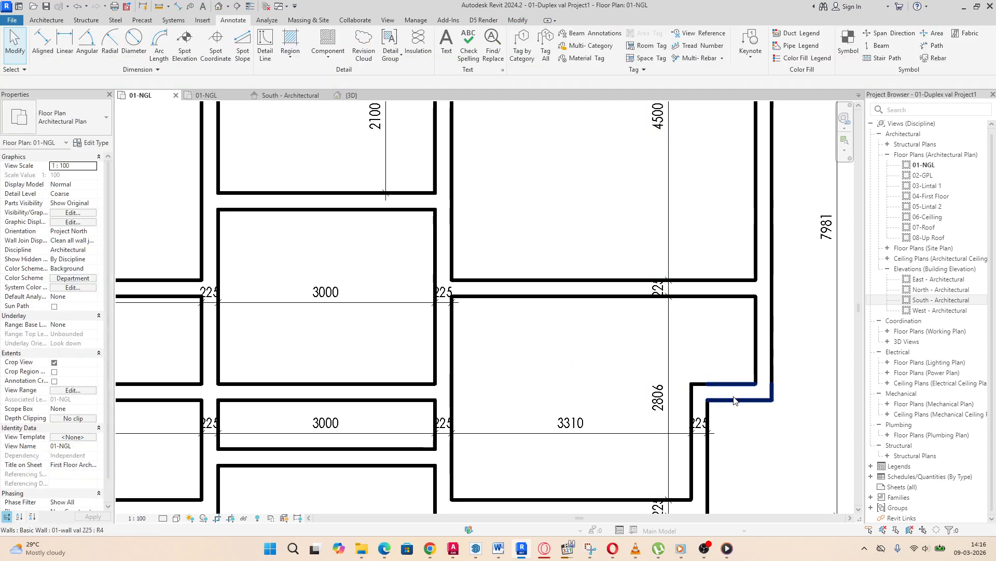
Step: Set the clear distance from the upper-right room's bottom wall to the short projecting wall below it to 1200
click(734, 400)
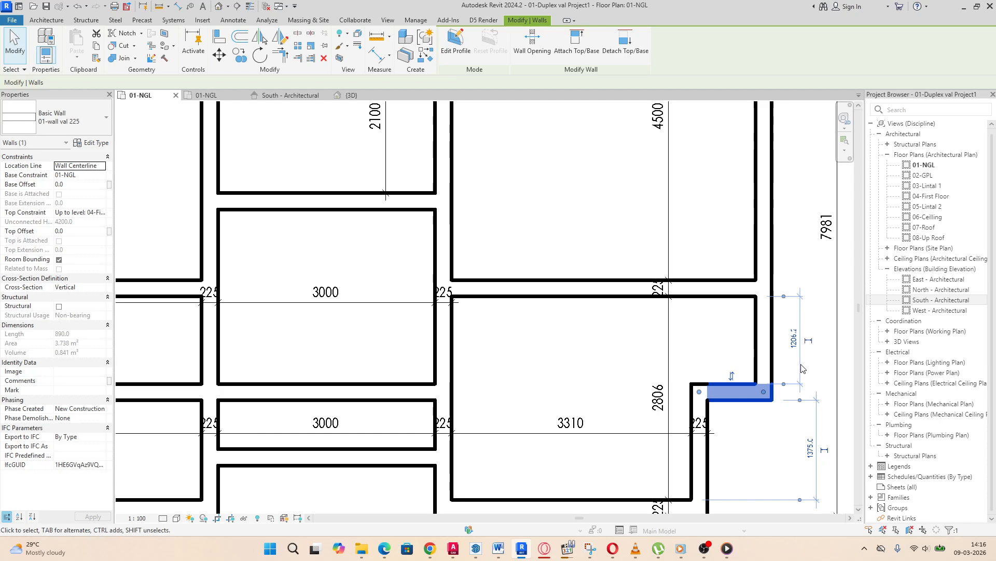
click(792, 340)
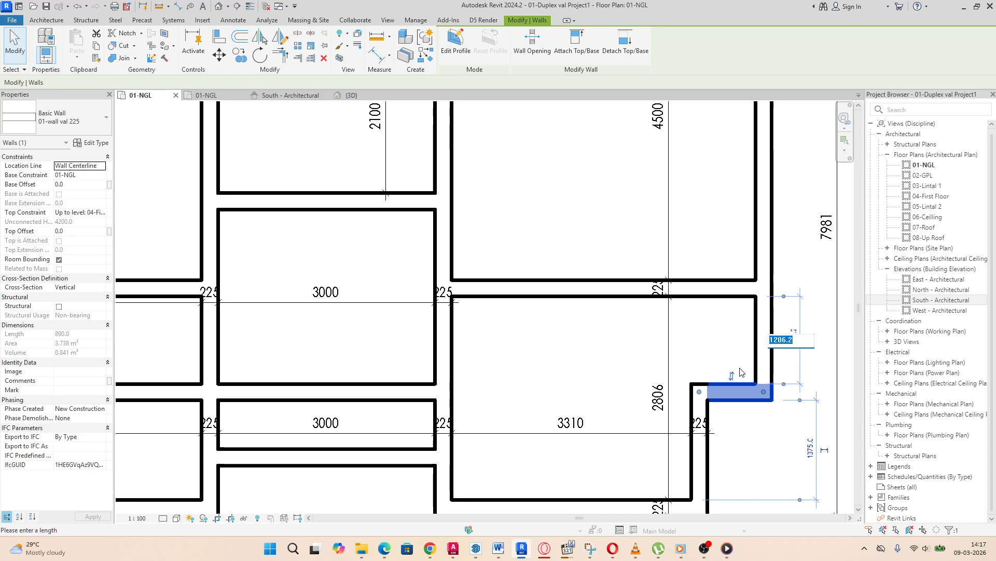
text(1200)
key(Return)
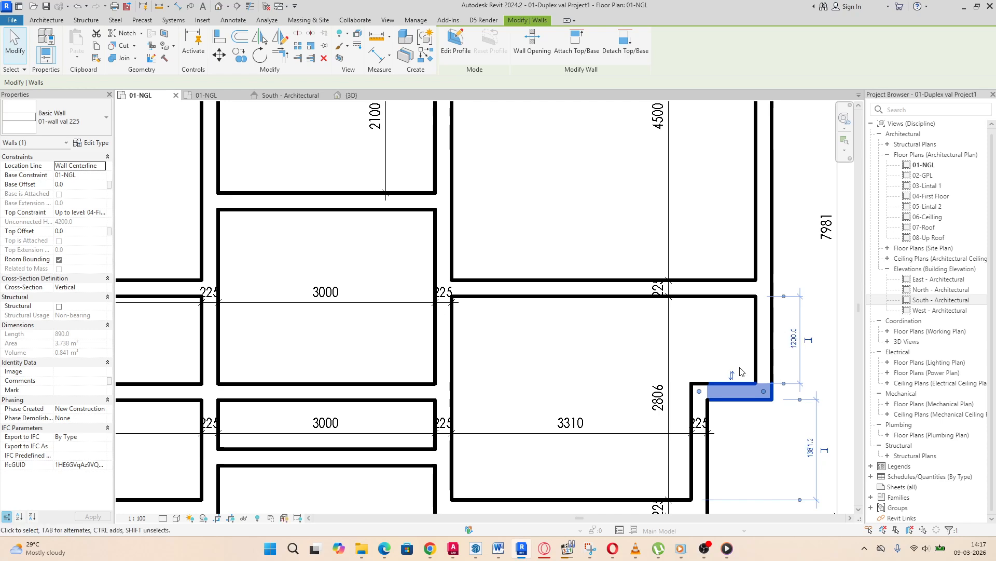
click(731, 432)
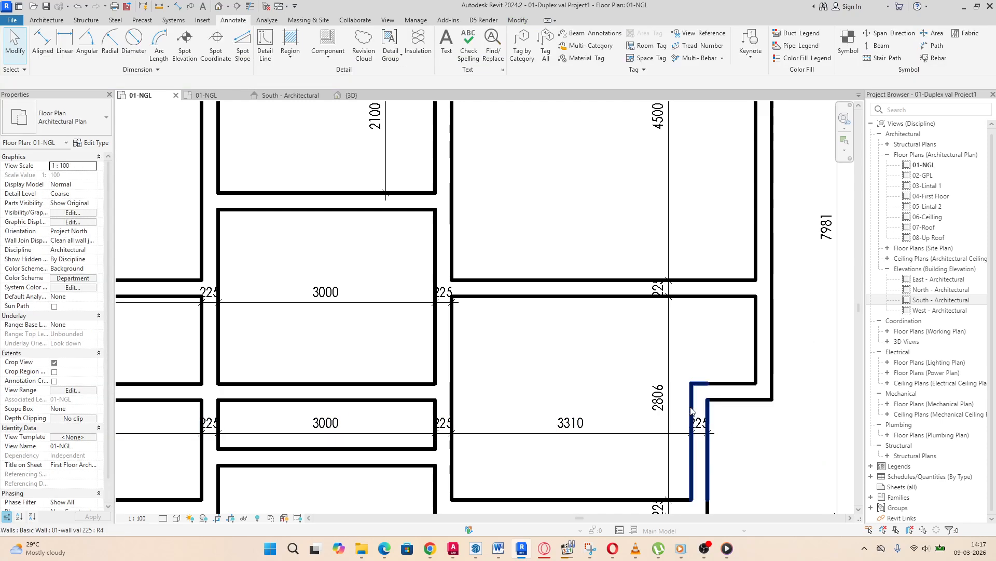
click(421, 393)
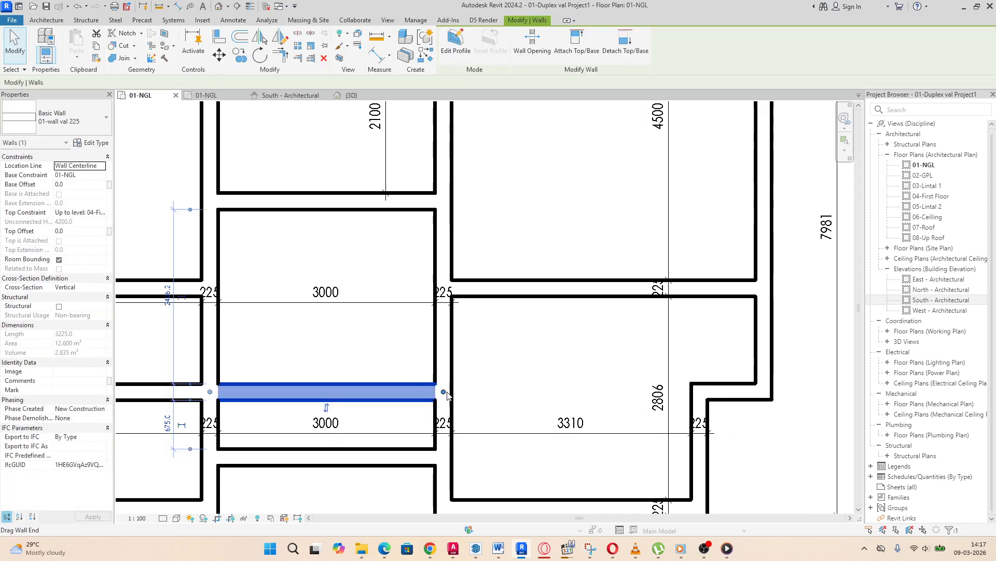
mouse_move(443, 391)
mouse_down()
mouse_move(696, 393)
mouse_move(443, 392)
mouse_up()
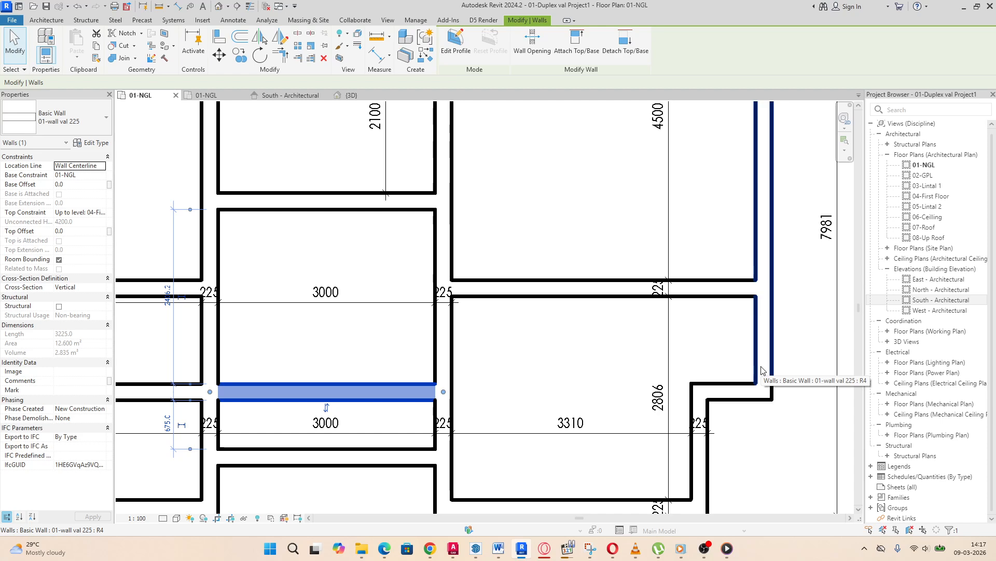
click(700, 289)
scroll(651, 320, down, 2)
click(725, 332)
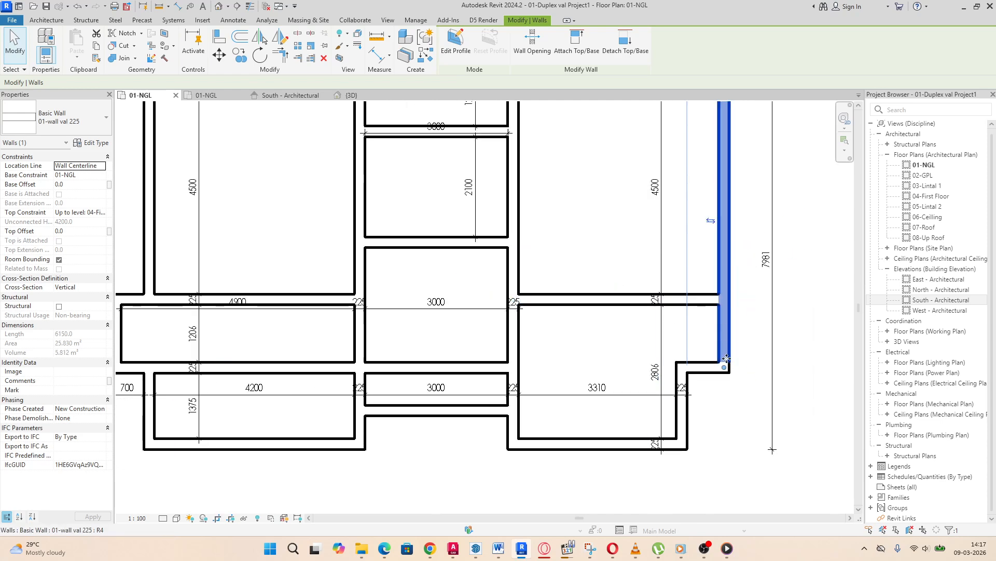
Step: Trim the upper-right room's bottom wall and the outer right wall to a corner
click(281, 60)
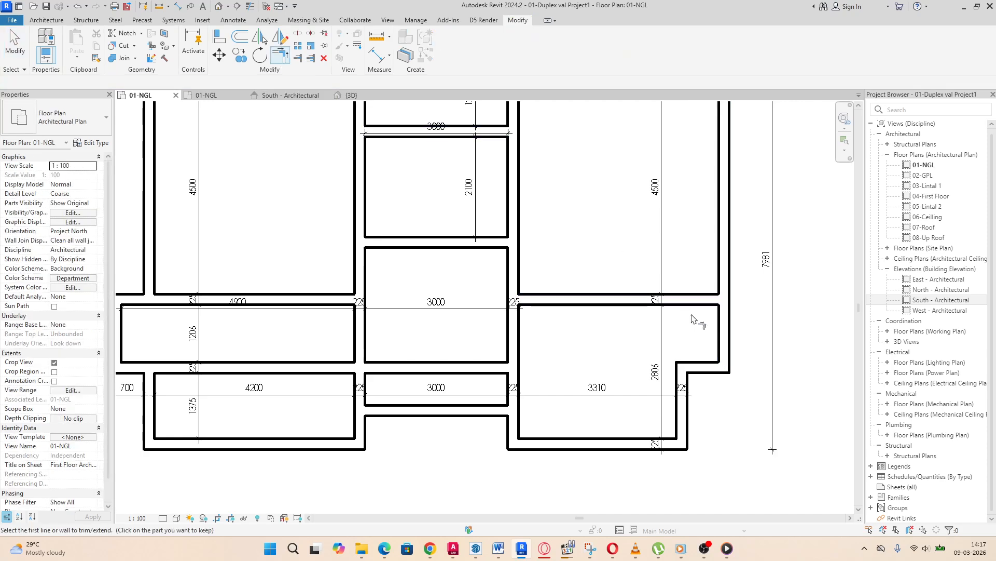
click(695, 300)
click(725, 280)
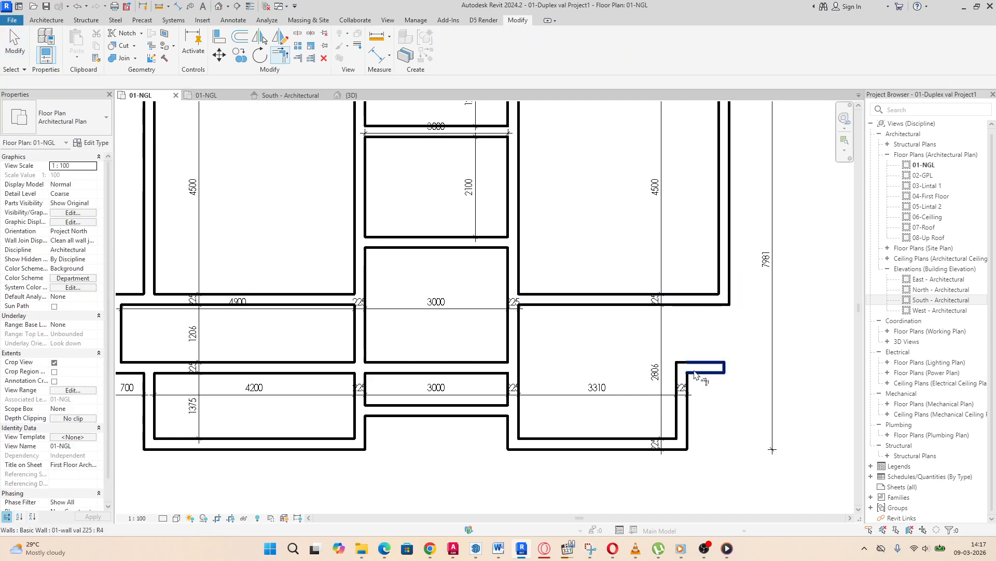
Step: Extend the lower-right room's right wall up to the upper-right room's bottom wall and delete the leftover short wall outside it
click(298, 58)
click(688, 308)
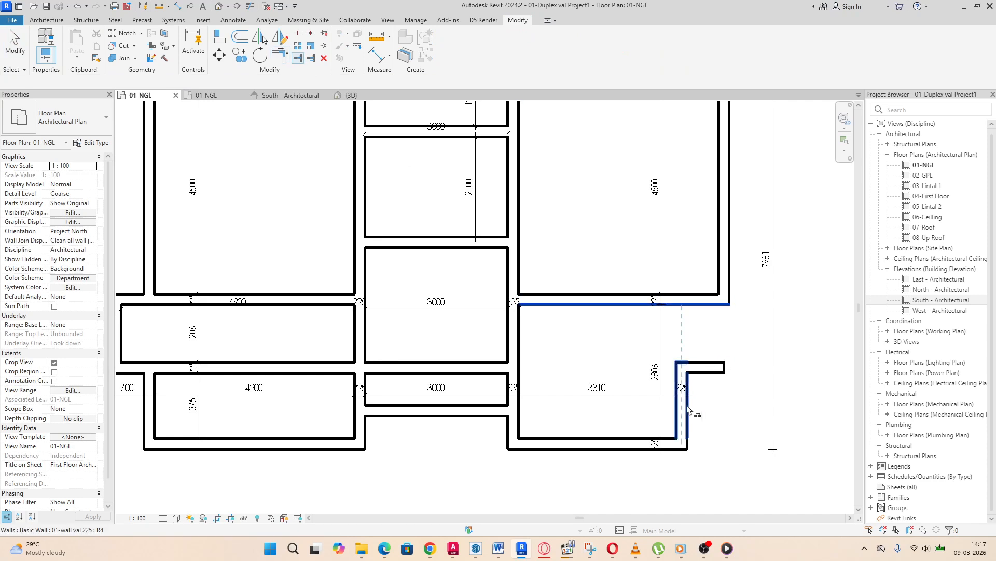
click(686, 407)
right_click(730, 341)
click(750, 347)
scroll(446, 362, down, 2)
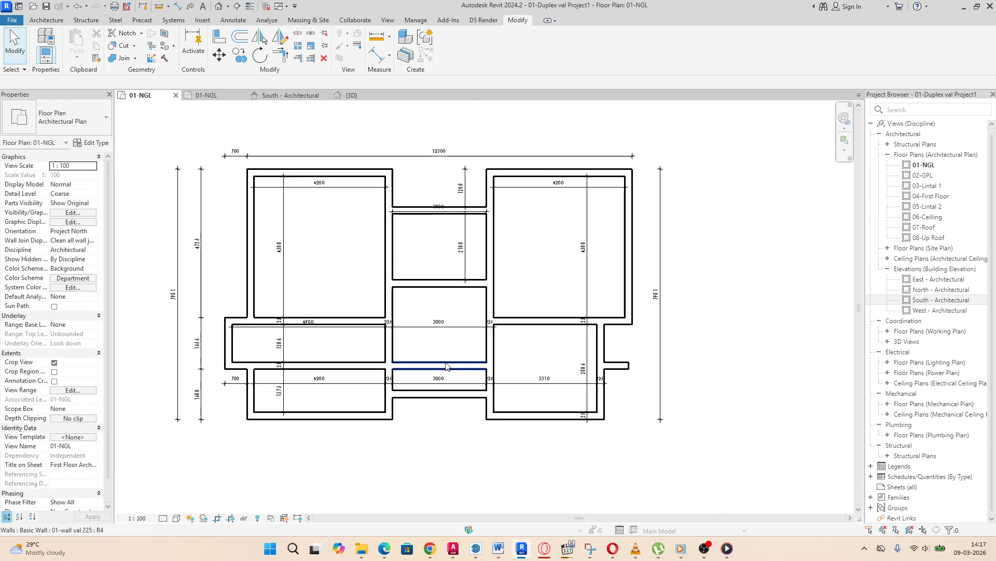
click(595, 365)
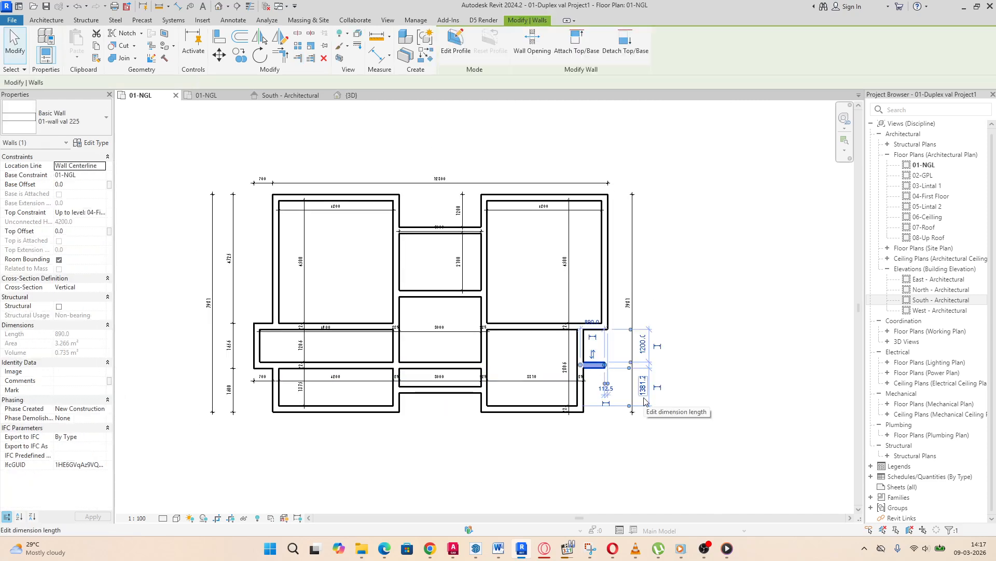
key(Delete)
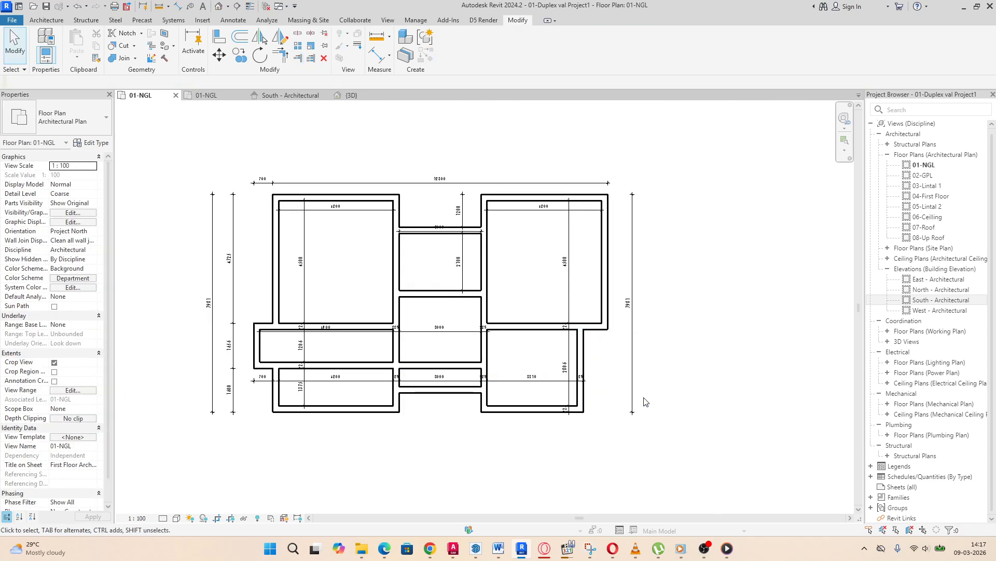
scroll(479, 332, up, 2)
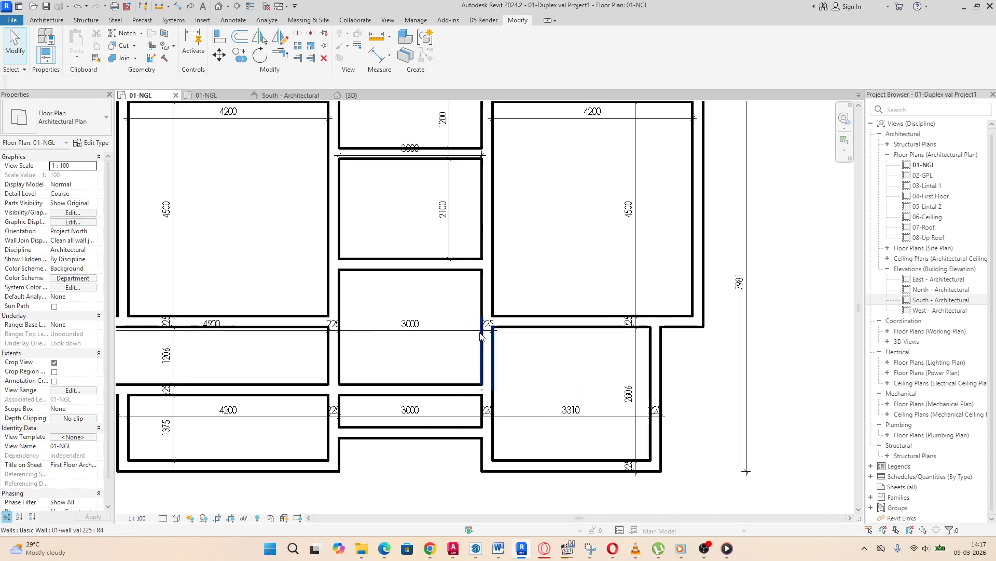
click(445, 268)
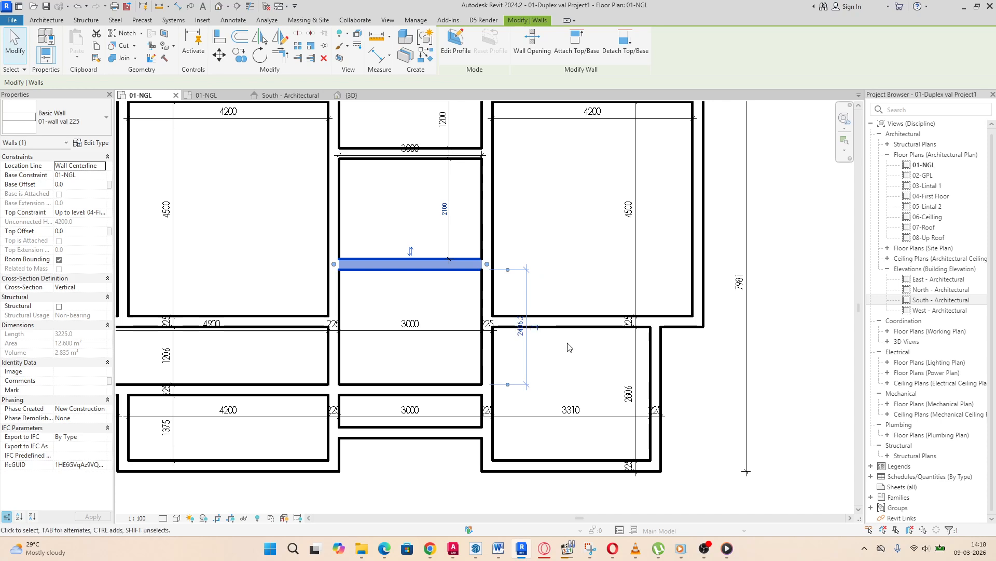
scroll(449, 346, down, 2)
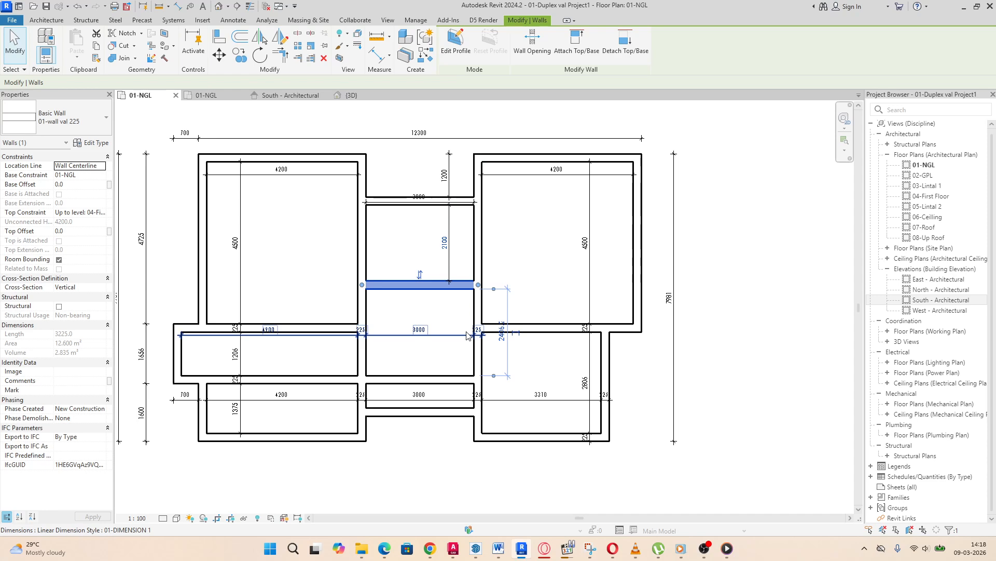
scroll(538, 340, up, 2)
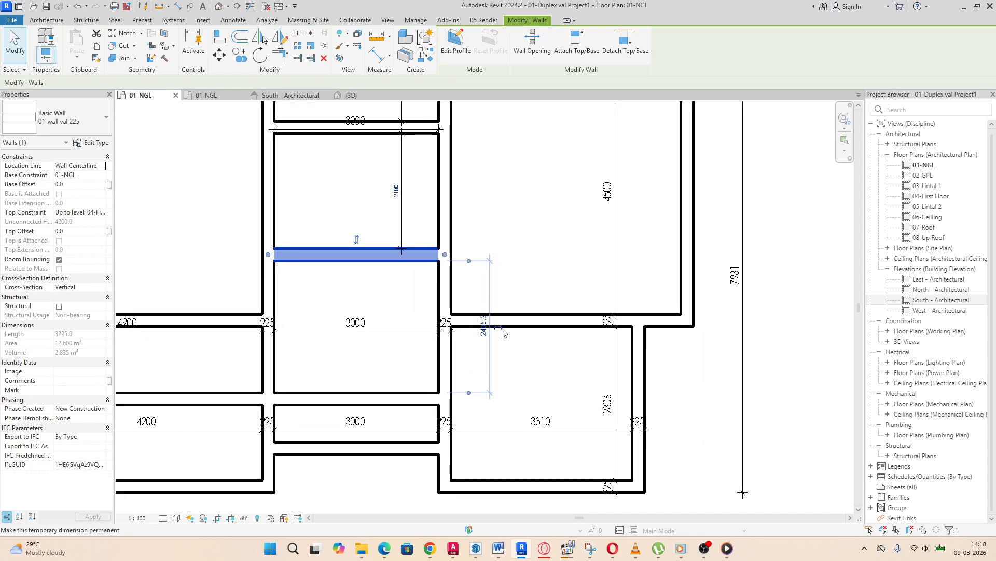
drag(394, 254, 388, 399)
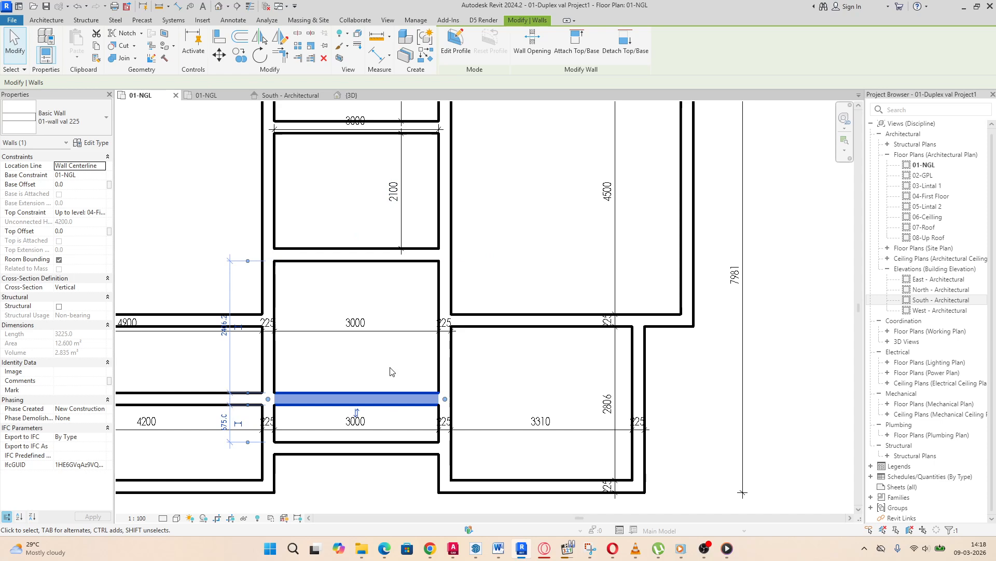
scroll(545, 366, down, 3)
scroll(545, 384, up, 4)
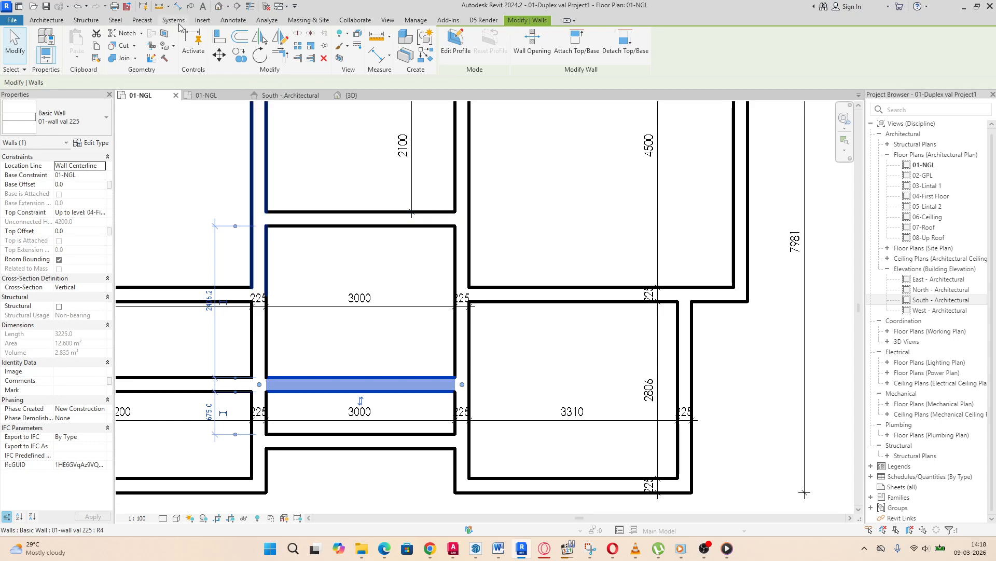
Step: Dimension the clear distance from the upper-right room's bottom wall to the wall beneath the central room, placing it inside the lower-right room
click(234, 21)
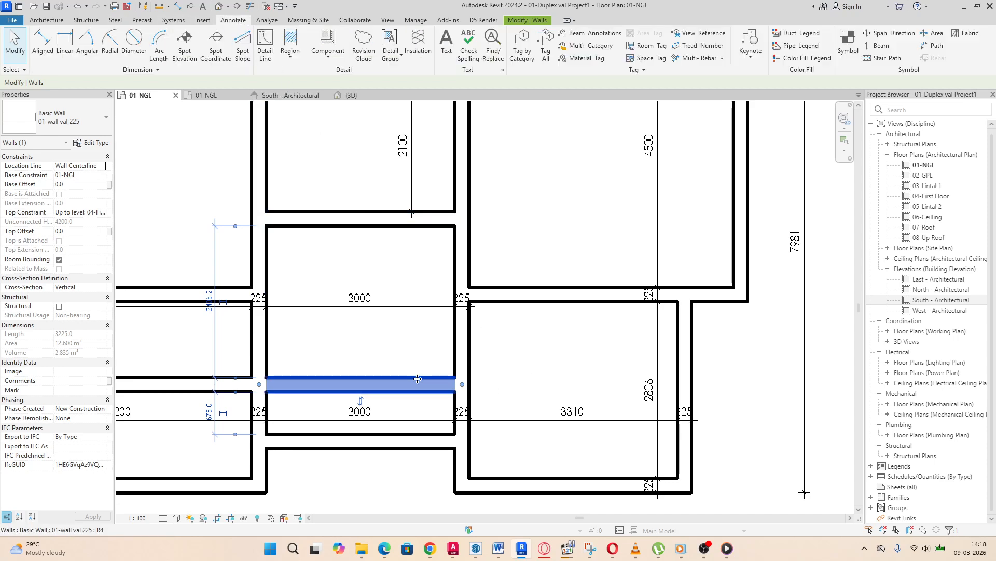
key(Escape)
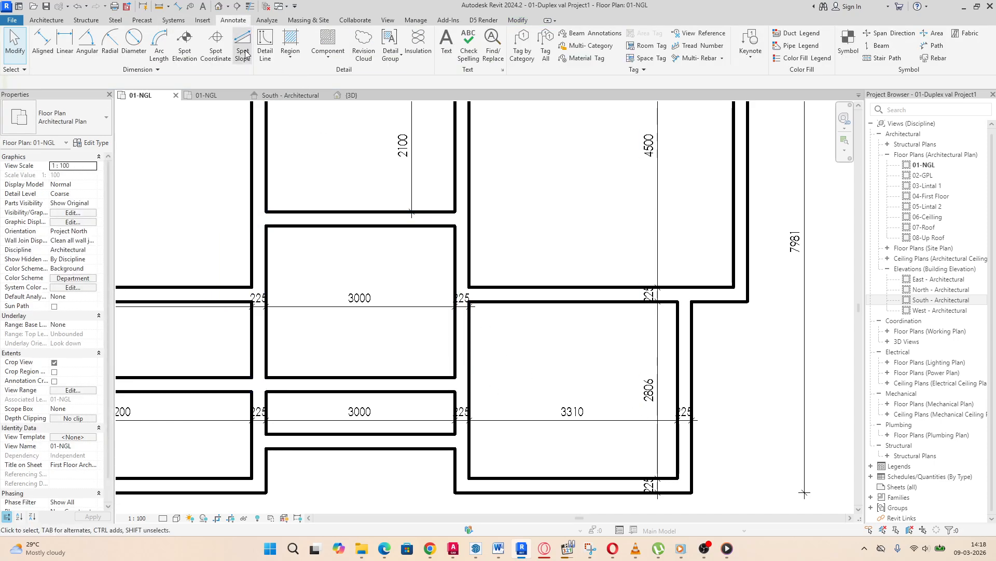
click(42, 45)
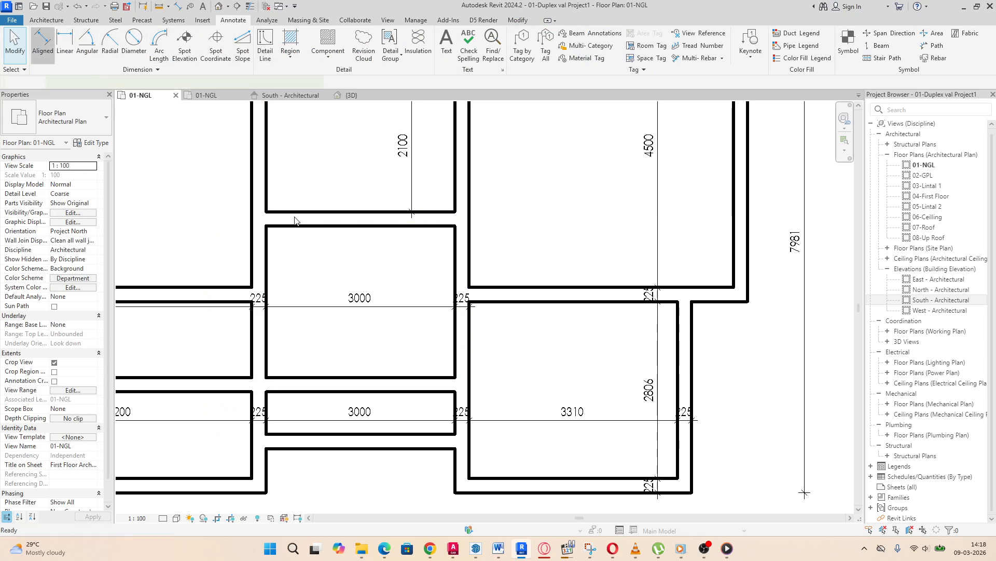
click(502, 303)
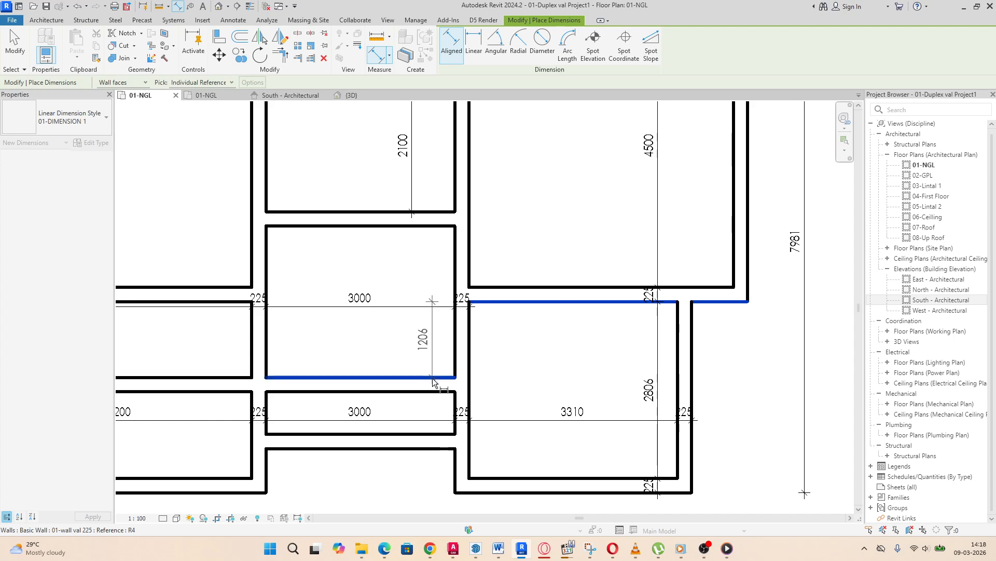
click(434, 383)
click(511, 397)
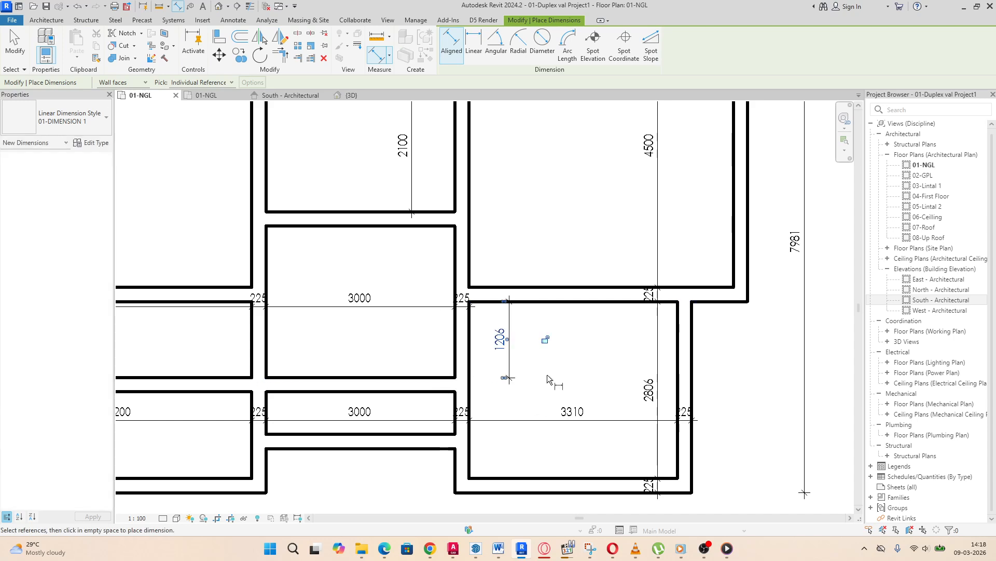
scroll(503, 289, down, 3)
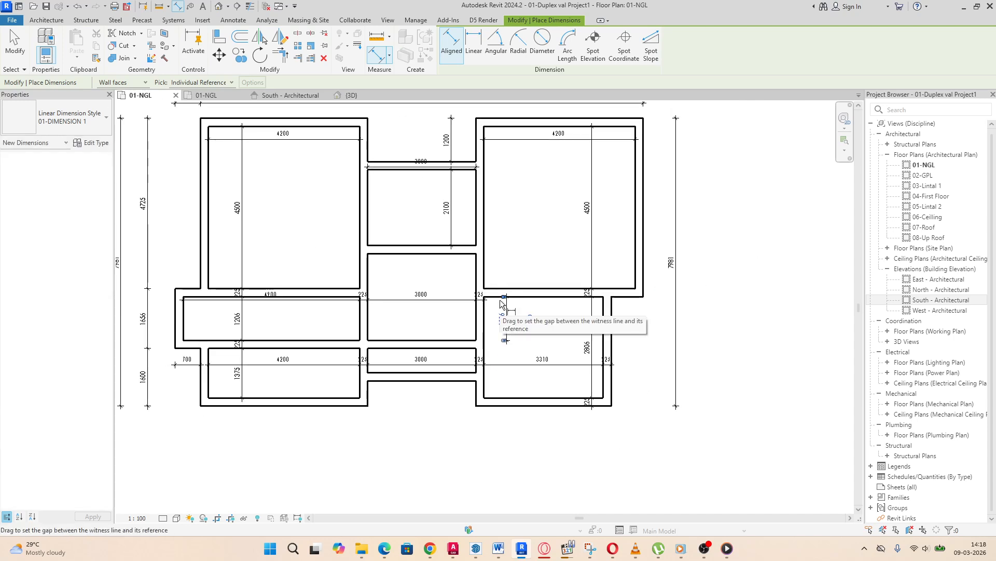
Step: Dimension the clear height of the narrow central room at the bottom of the plan and leave the dimension command
scroll(466, 344, up, 4)
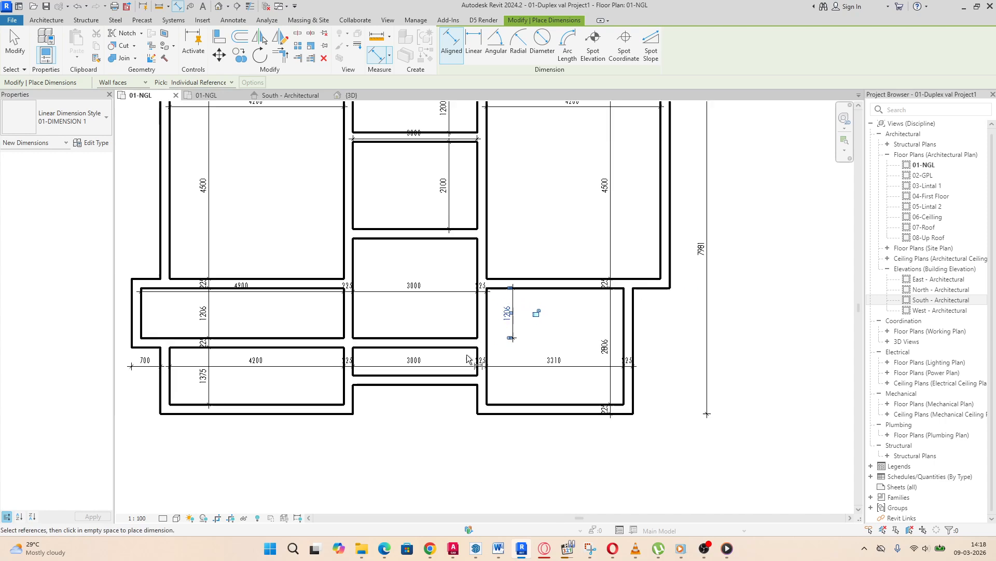
click(442, 341)
click(437, 390)
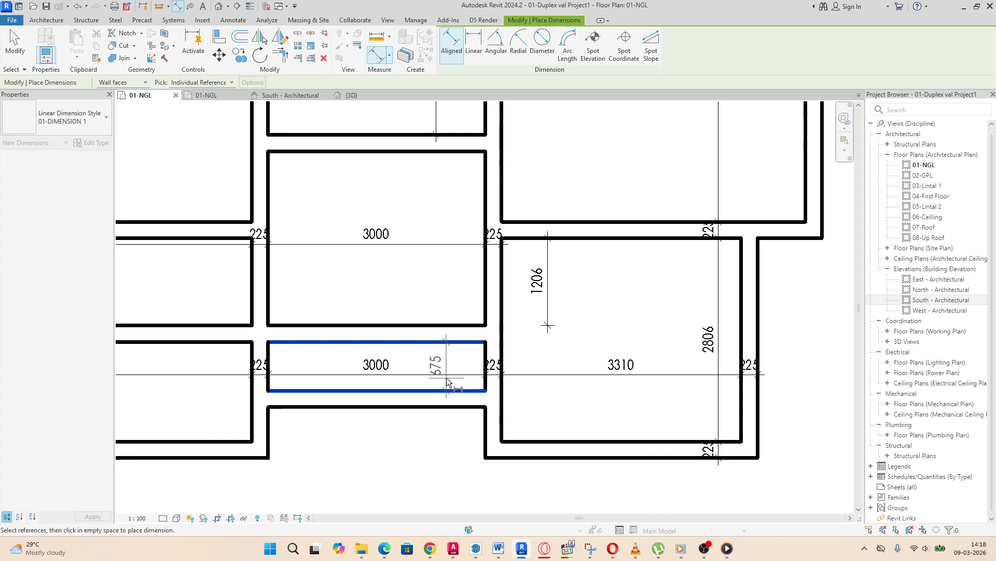
click(449, 451)
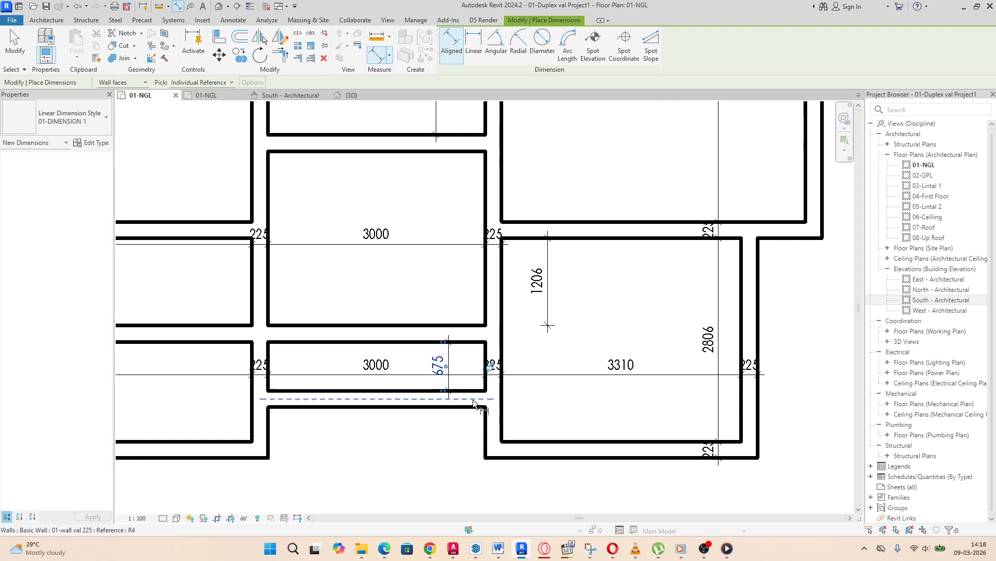
right_click(441, 271)
click(455, 279)
scroll(485, 288, down, 1)
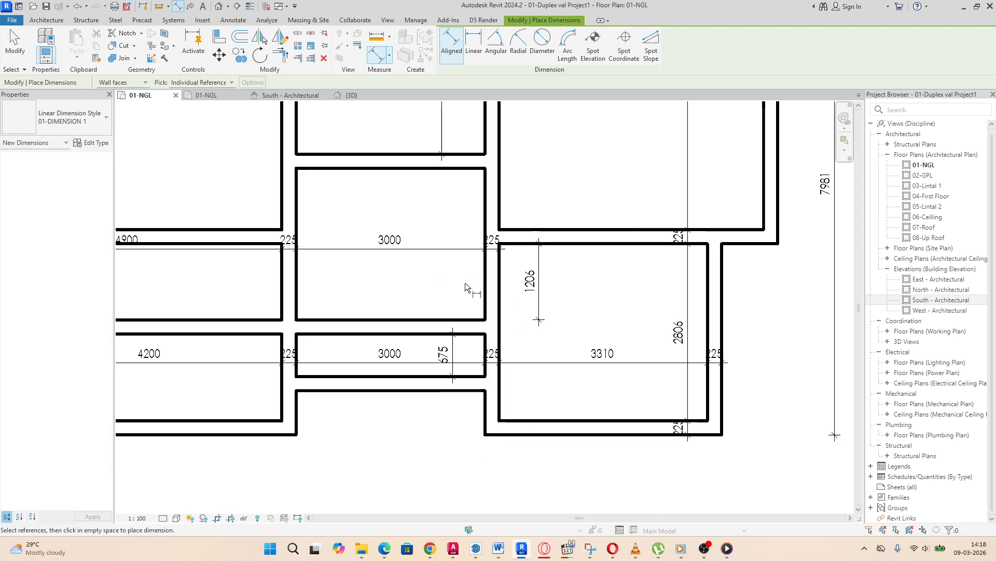
scroll(477, 287, down, 1)
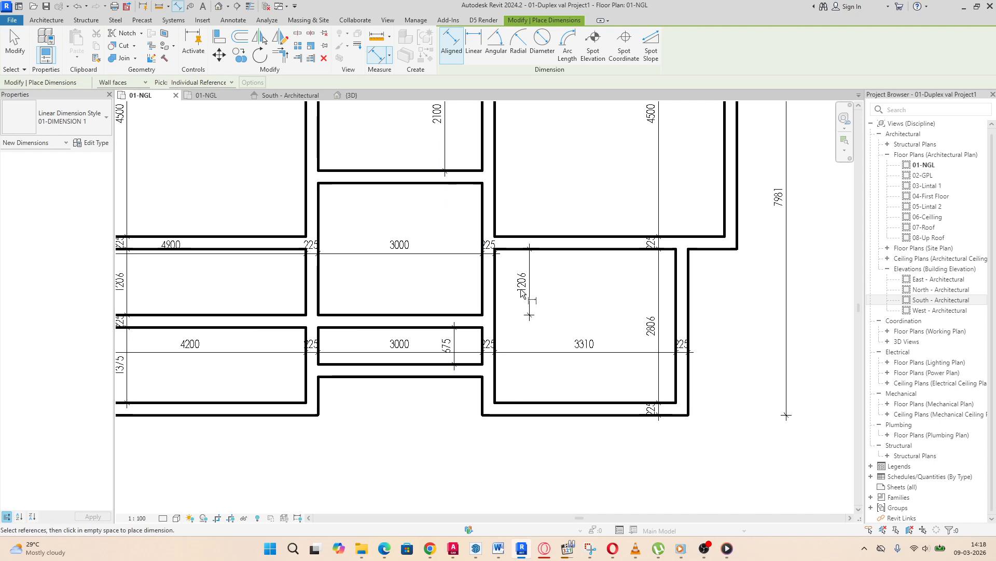
right_click(581, 299)
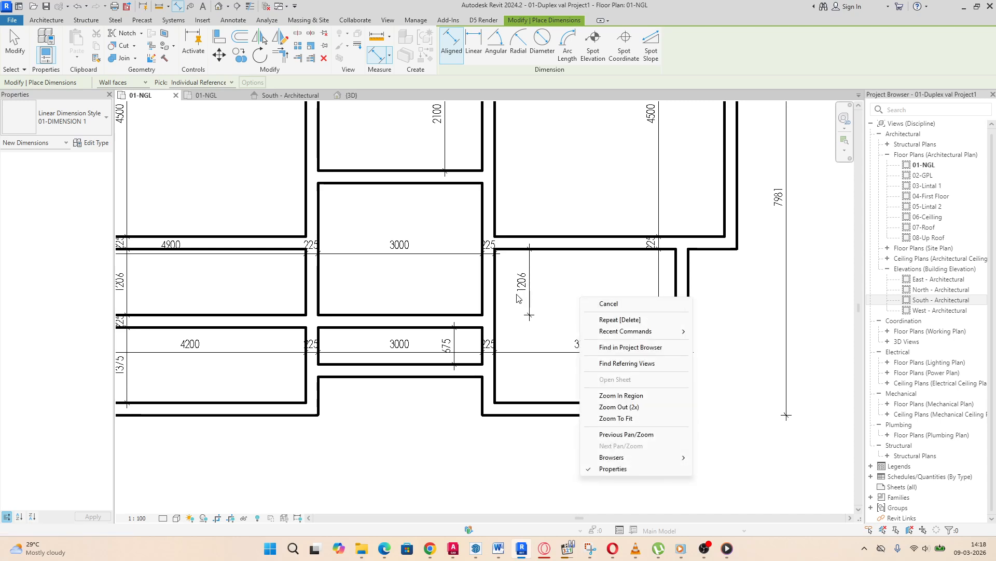
click(420, 312)
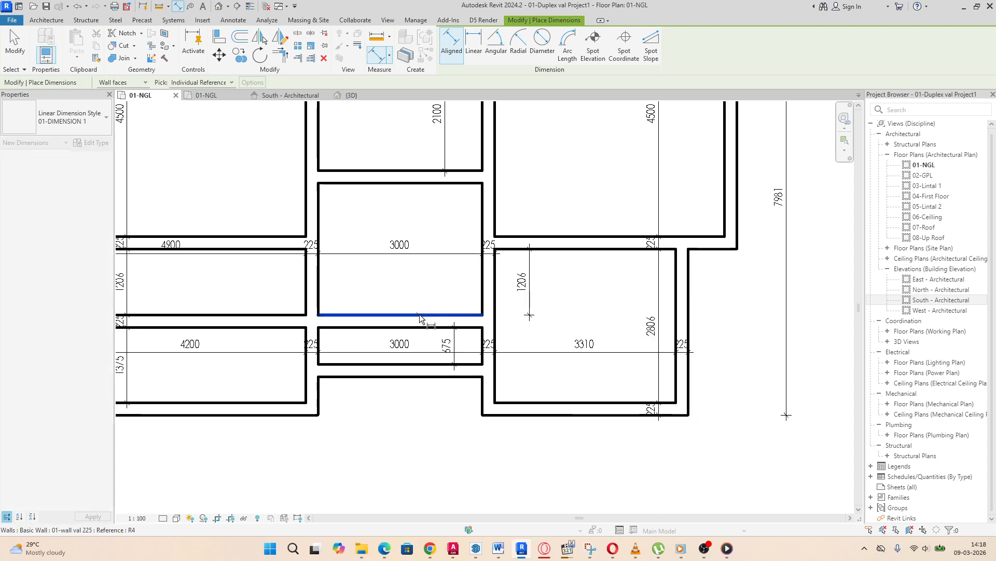
click(419, 314)
key(Escape)
key(Escape)
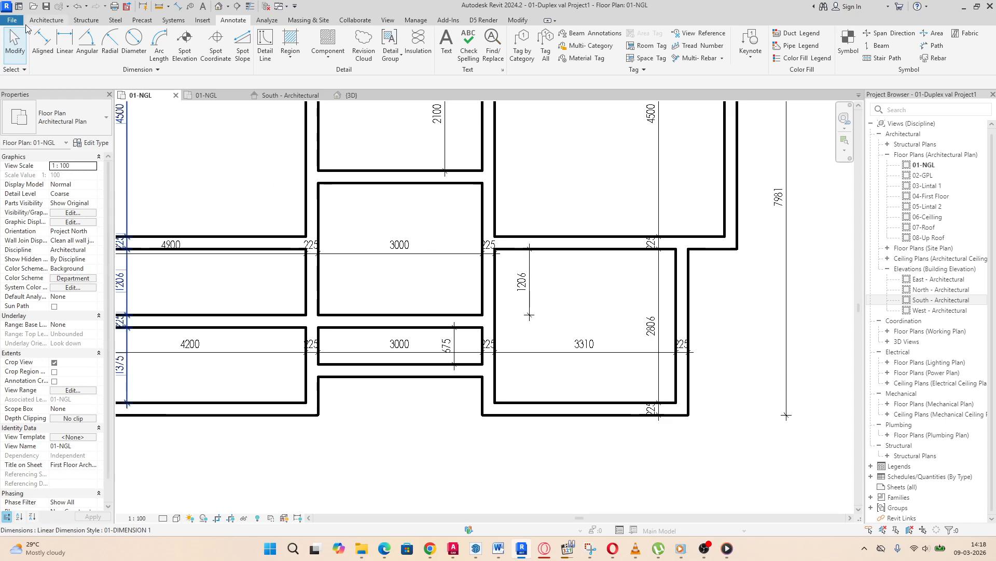
Step: Move the wall above the narrow central room by setting its distance from the upper-right room's bottom wall to 1200
click(421, 318)
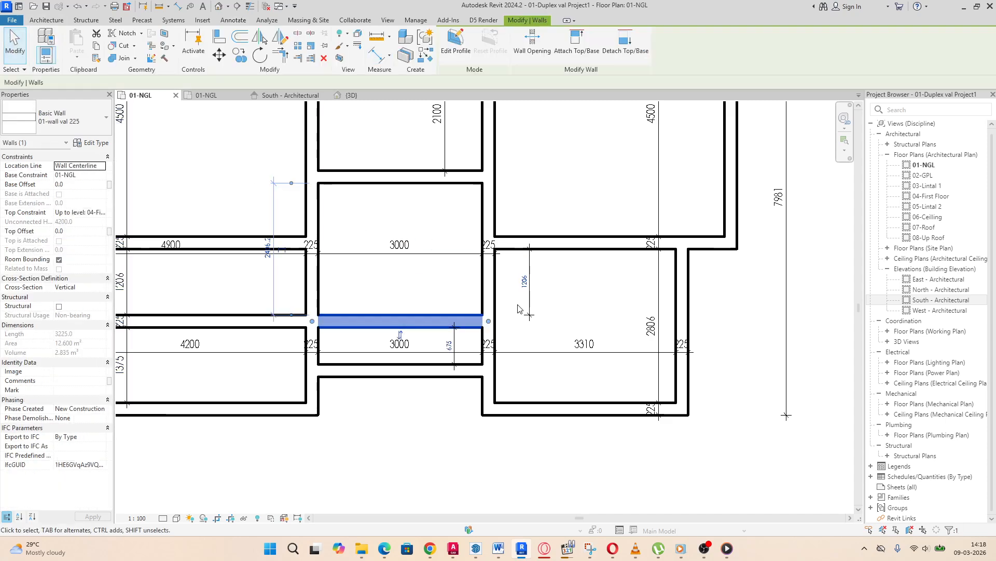
click(525, 282)
text(1)
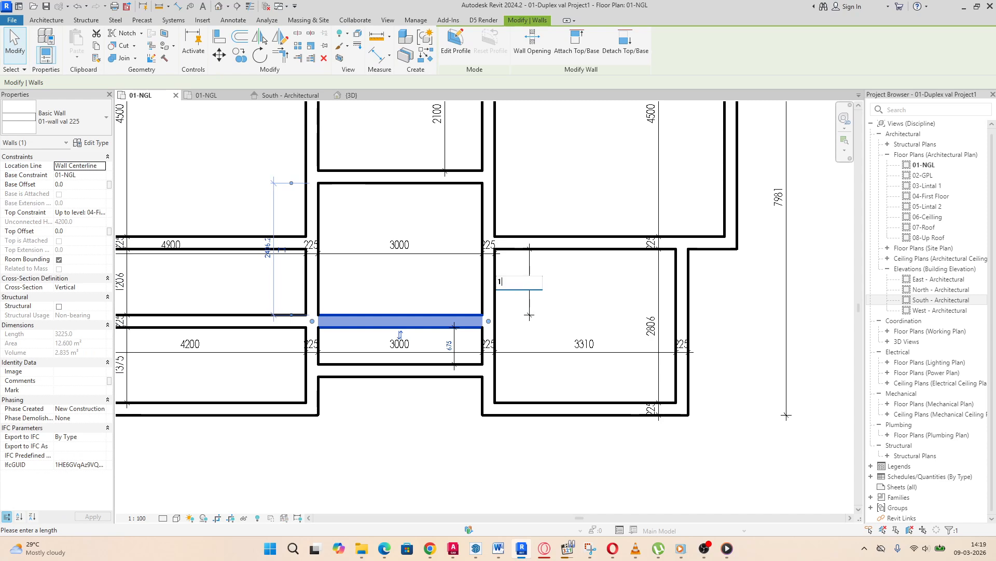
text(200)
key(Return)
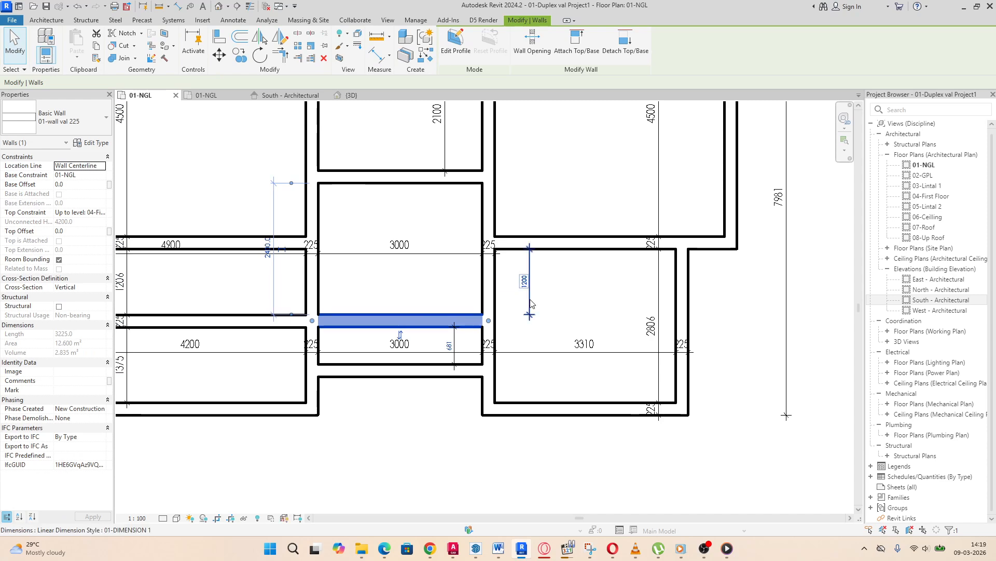
click(581, 315)
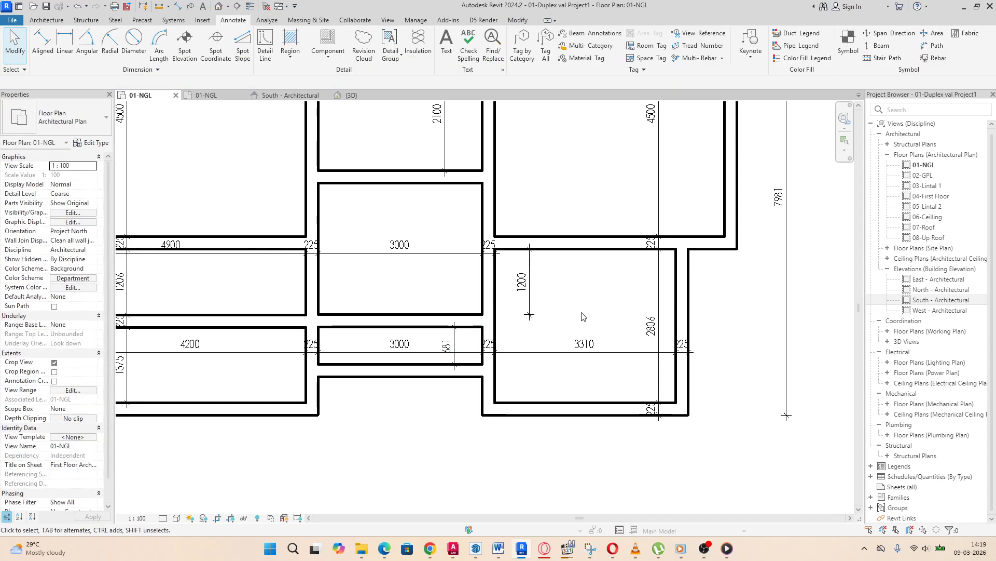
Step: Move the bottom walls of the lower-left, narrow central and lower-right rooms together about 3500 mm straight downward
scroll(474, 387, down, 1)
scroll(552, 358, down, 2)
scroll(581, 332, up, 1)
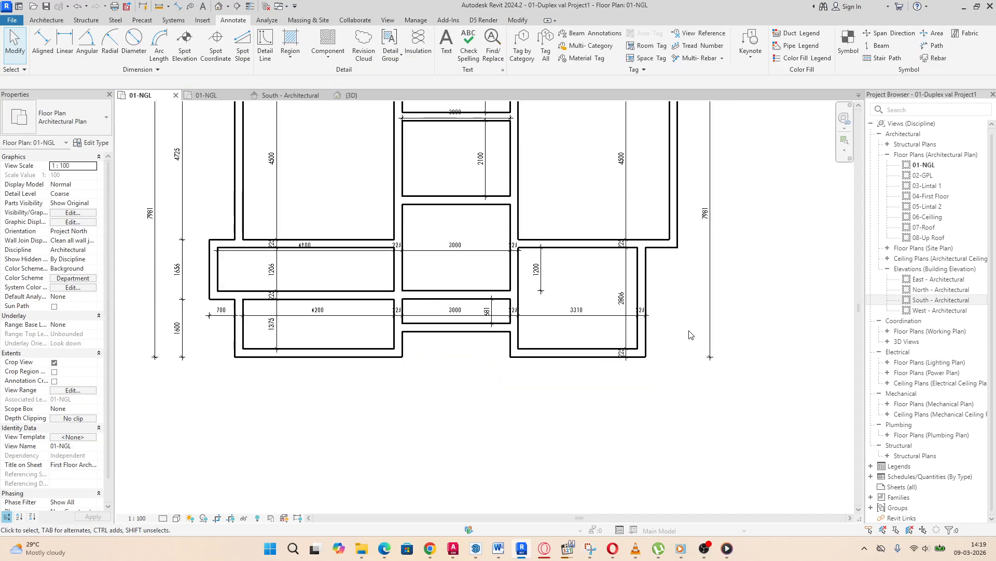
drag(694, 336, 160, 386)
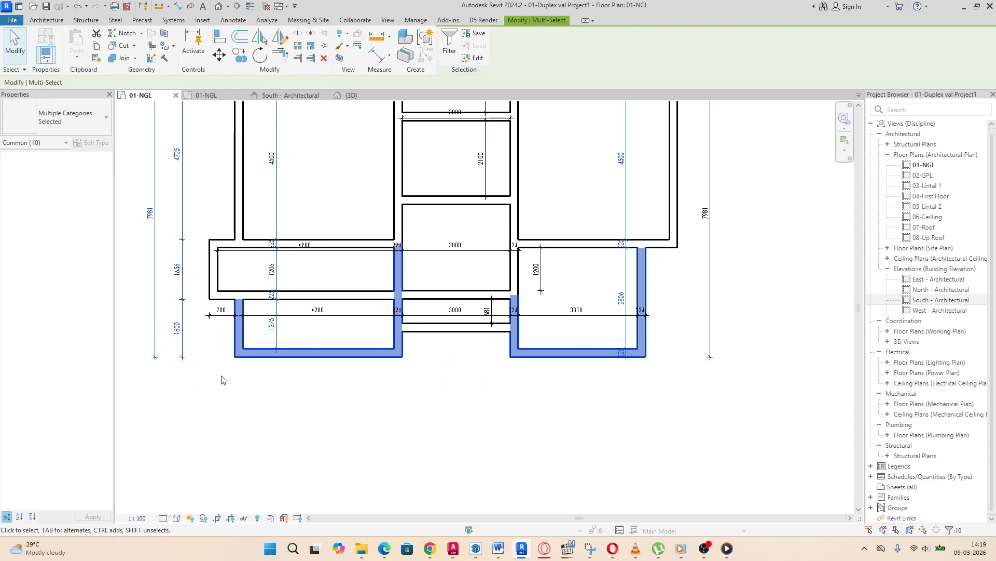
scroll(504, 330, down, 3)
scroll(498, 309, up, 3)
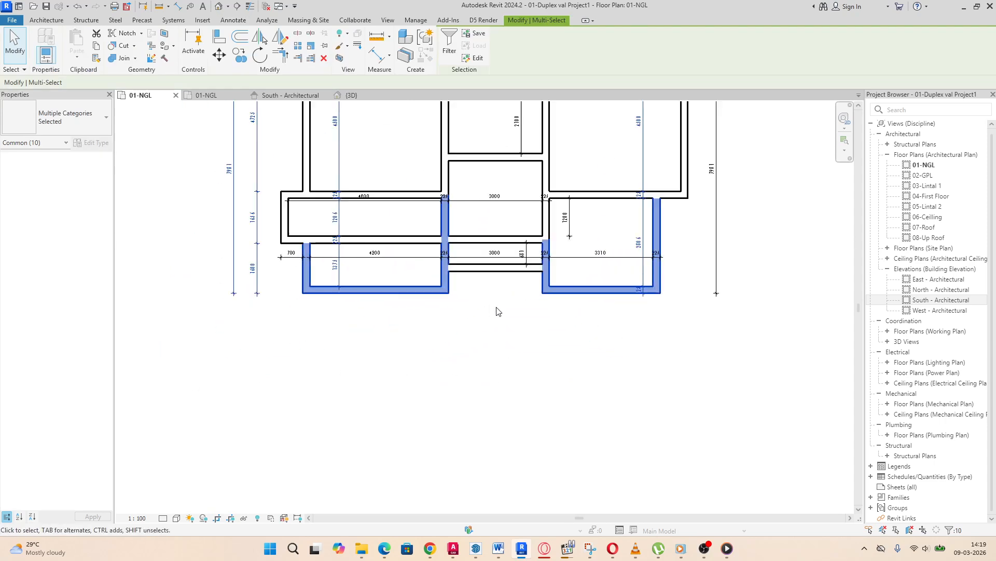
mouse_move(165, 321)
mouse_down()
mouse_move(382, 321)
mouse_move(752, 278)
mouse_move(775, 248)
mouse_up()
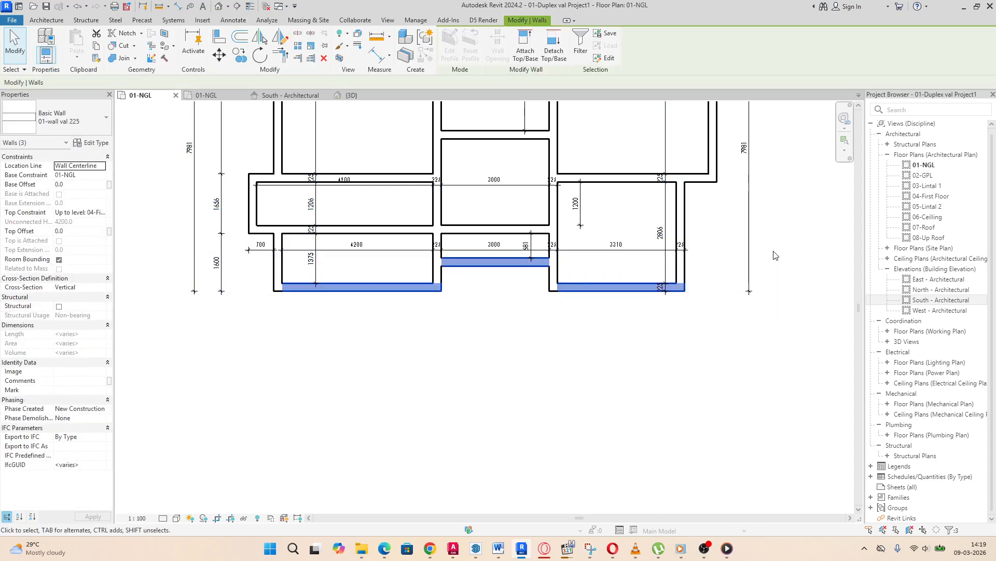
click(218, 55)
click(249, 323)
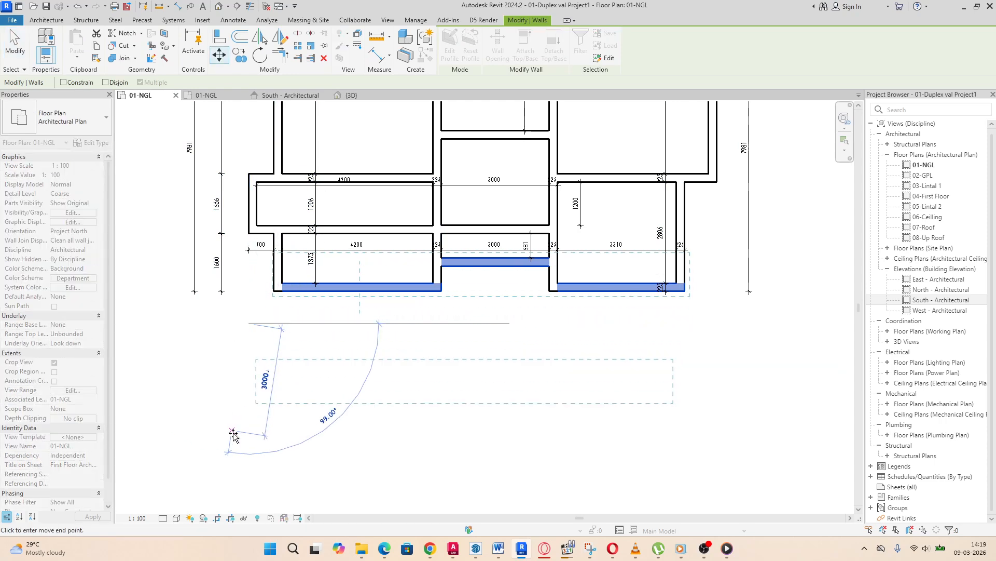
click(245, 450)
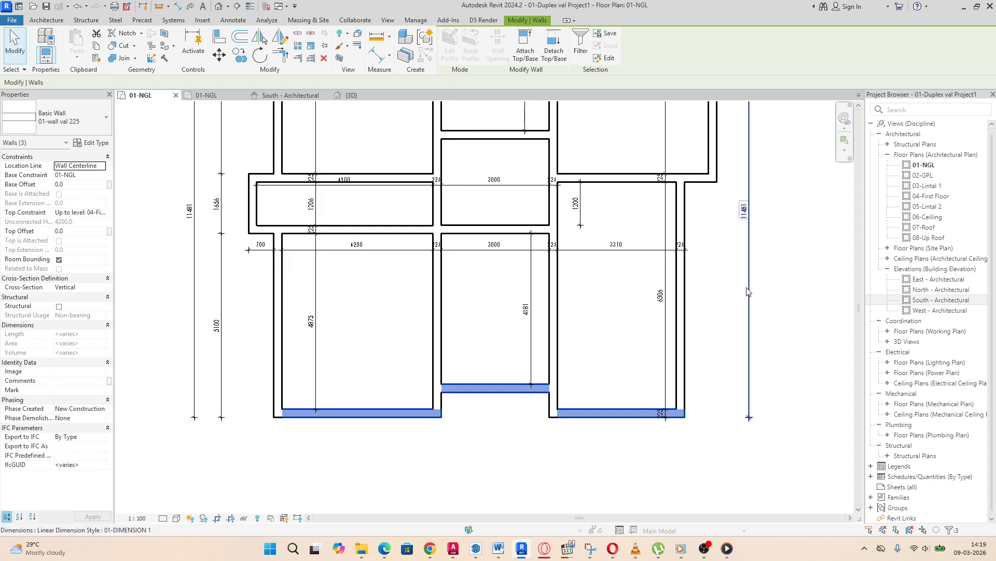
key(Escape)
Step: Set the clear height of the lower central room to 3000 by moving its bottom wall
click(504, 393)
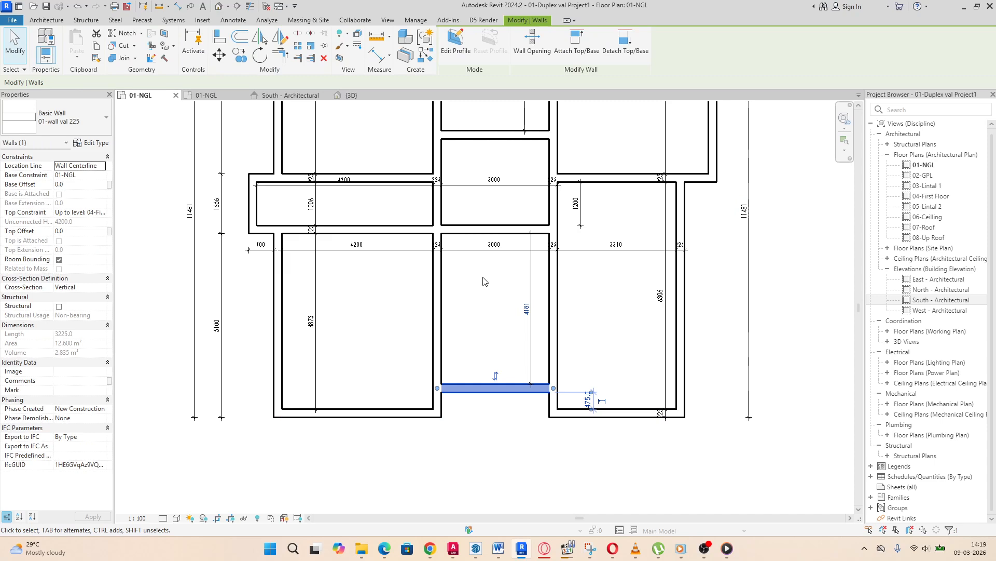
click(526, 309)
text(3000)
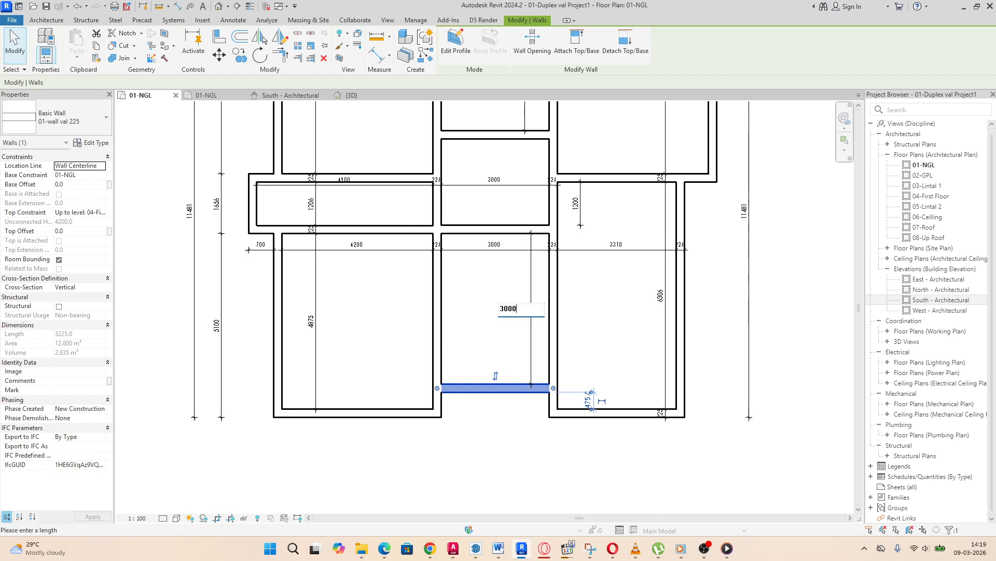
key(Return)
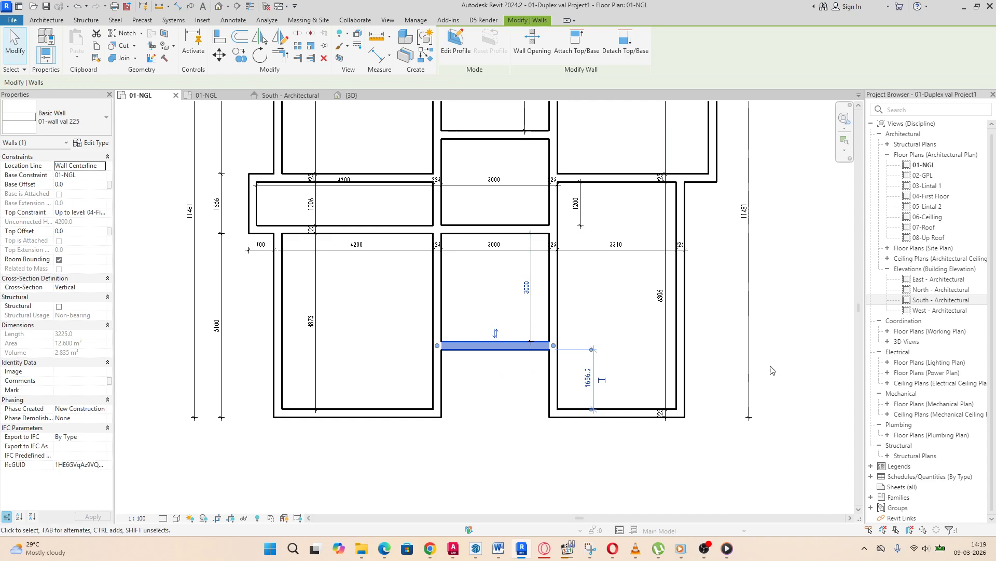
click(820, 371)
Step: Dimension the recess depth from the lower central room's bottom wall to the outer face of the lower-right room's bottom wall
scroll(533, 419, up, 4)
scroll(497, 297, down, 3)
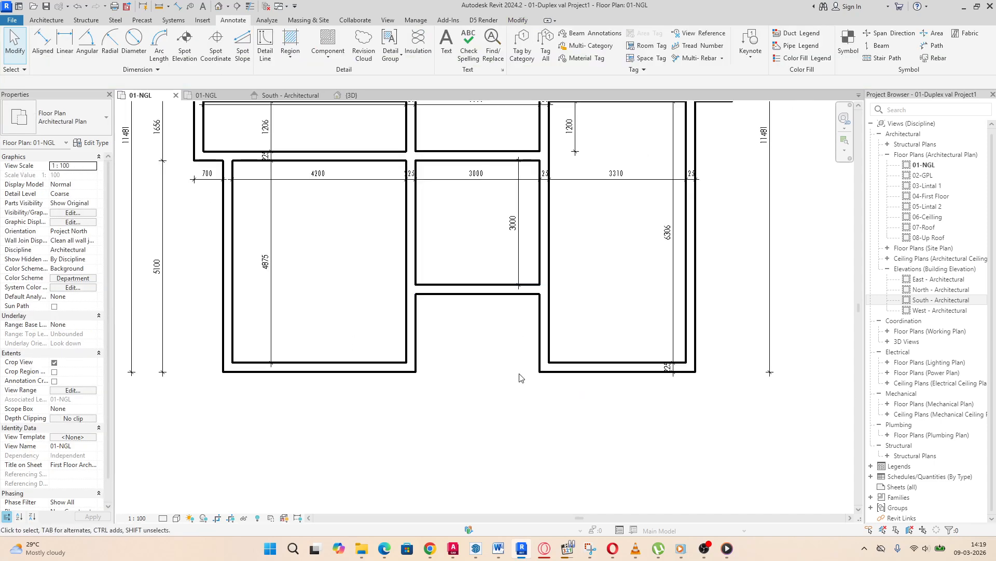
click(43, 44)
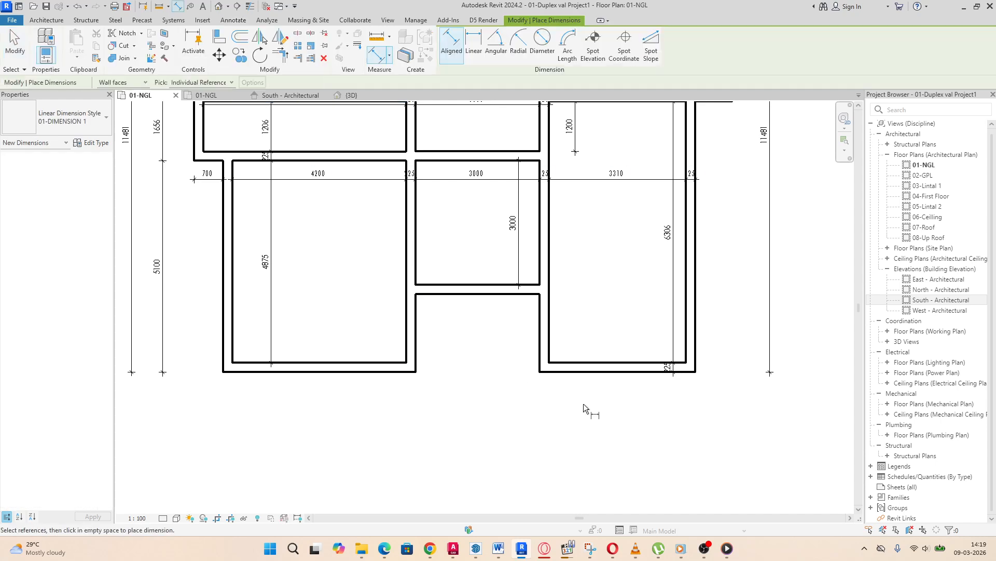
click(503, 294)
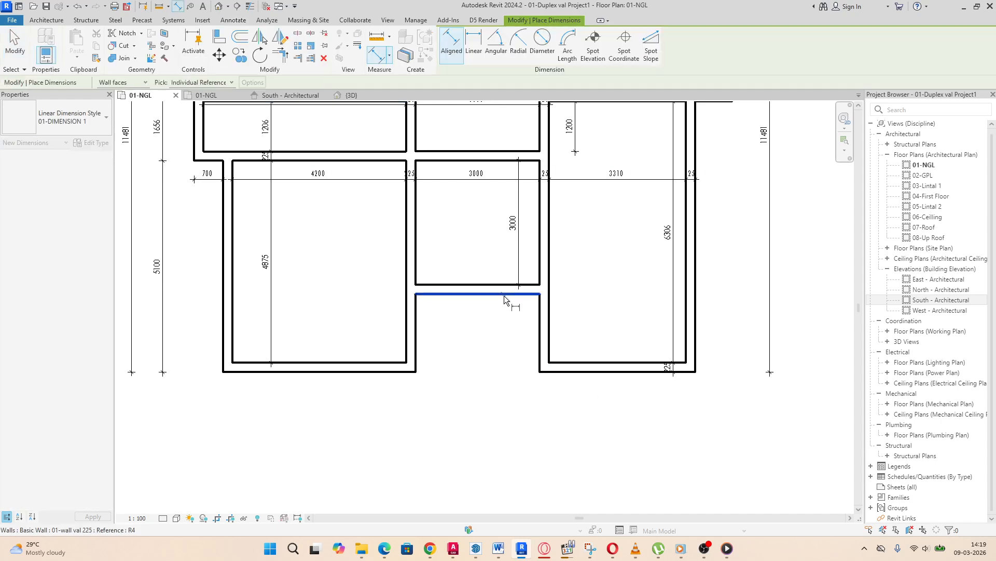
click(563, 373)
click(500, 453)
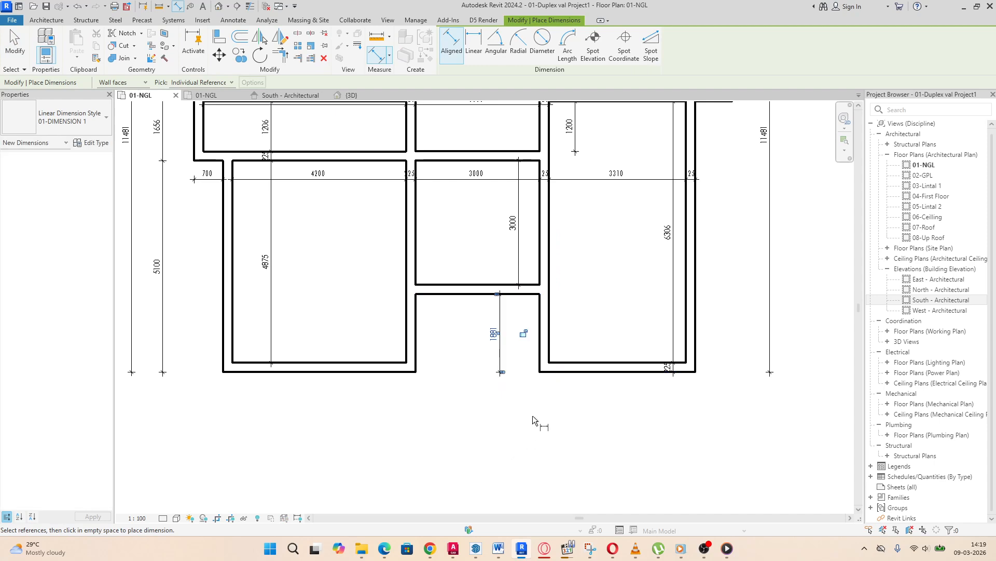
right_click(617, 303)
click(629, 311)
right_click(623, 305)
click(637, 314)
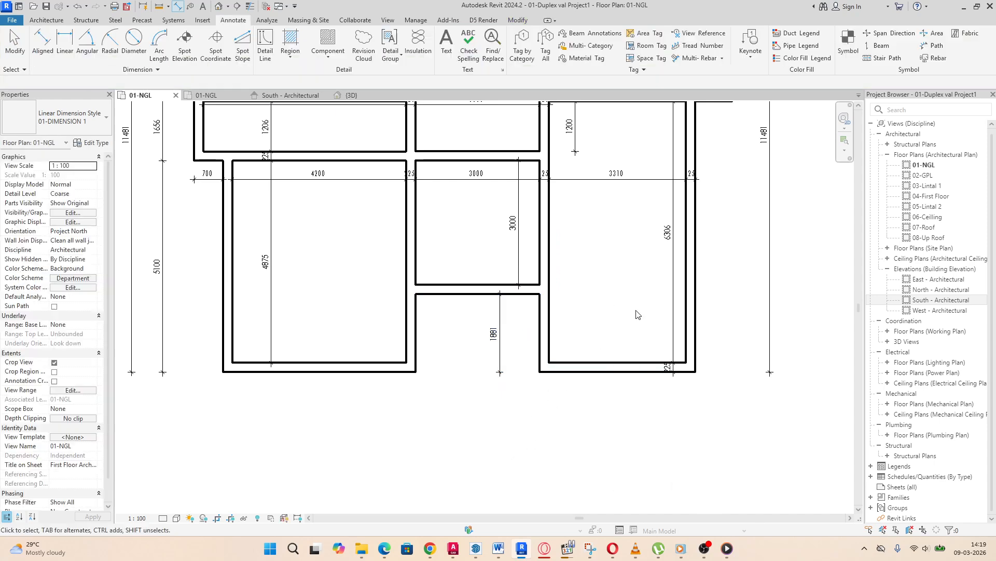
Step: Move the lower-right room's bottom wall by setting the recess depth below the lower central room to 1500
click(622, 365)
click(491, 333)
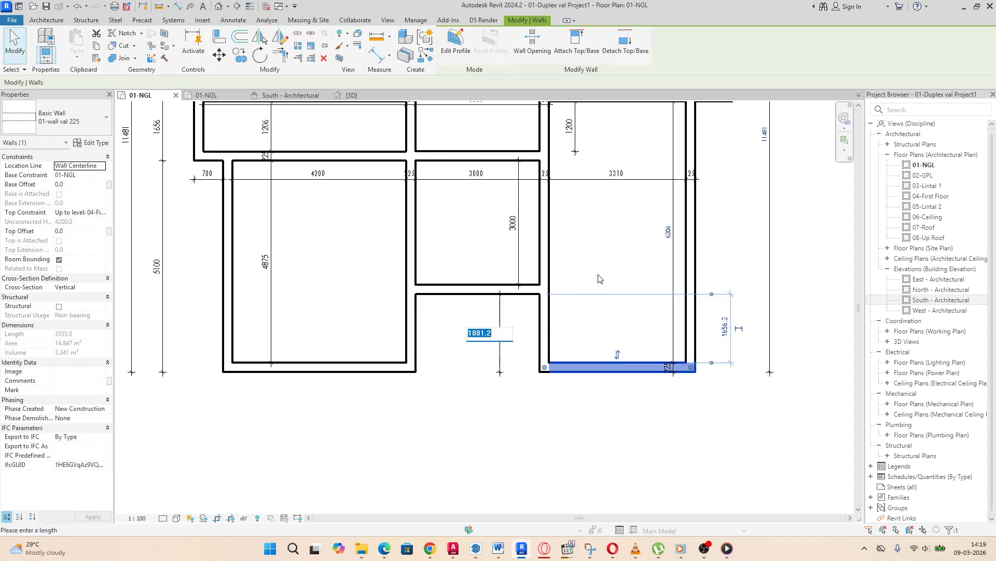
text(1500)
key(Return)
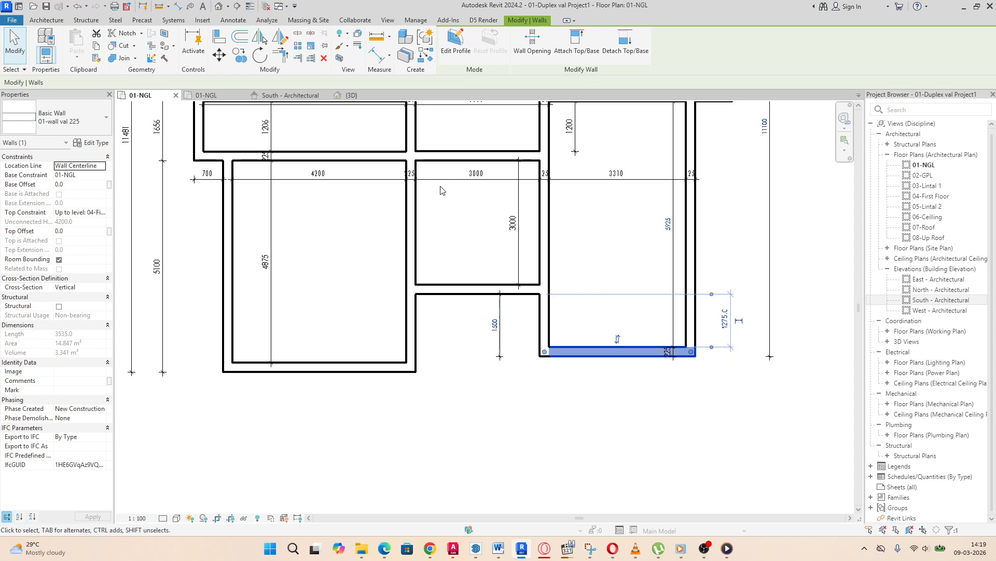
Step: Move the lower-left room's bottom wall up into line with the lower-right room's bottom wall and deselect it
click(470, 382)
click(394, 368)
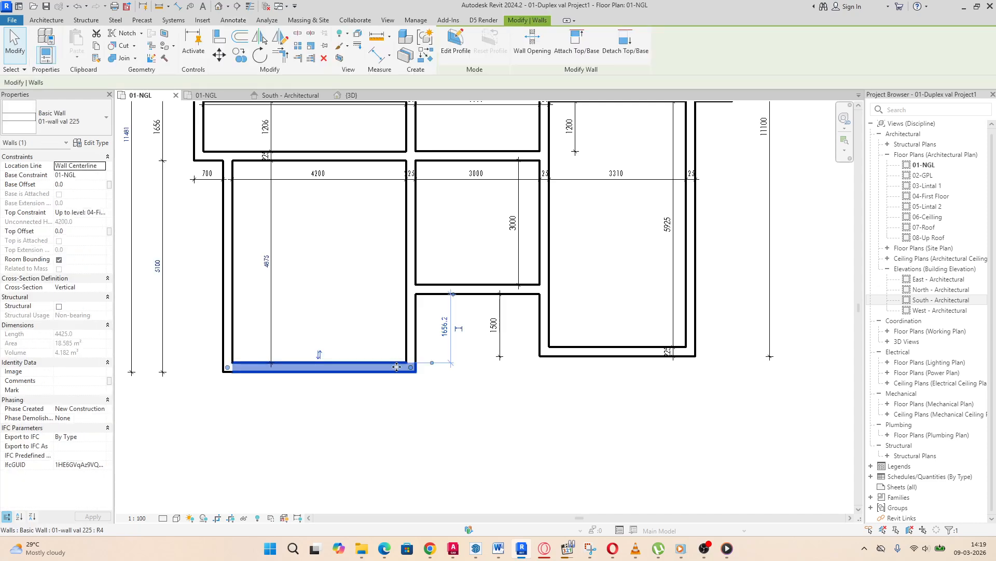
scroll(477, 373, down, 3)
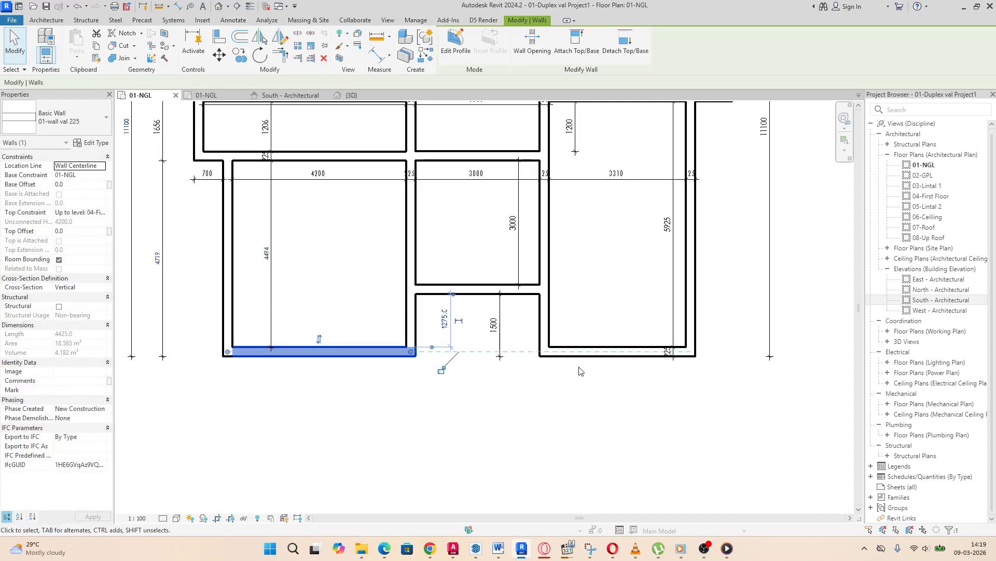
click(513, 428)
scroll(527, 400, up, 2)
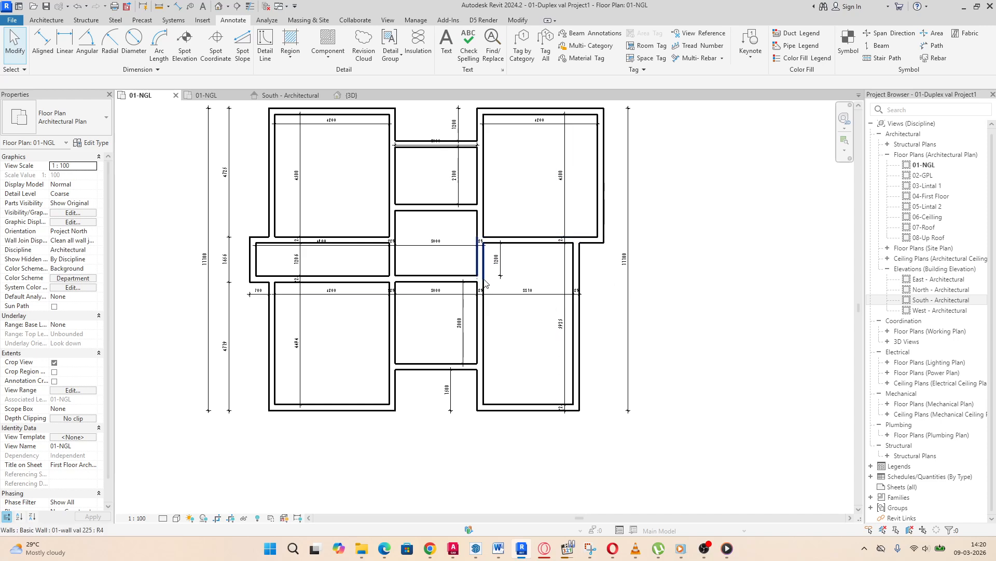
click(443, 283)
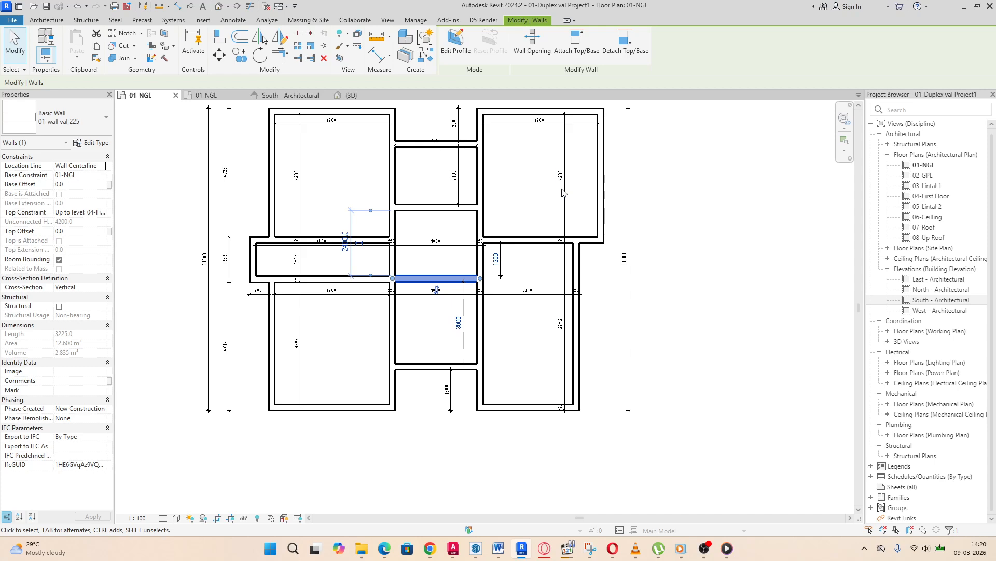
scroll(571, 185, up, 3)
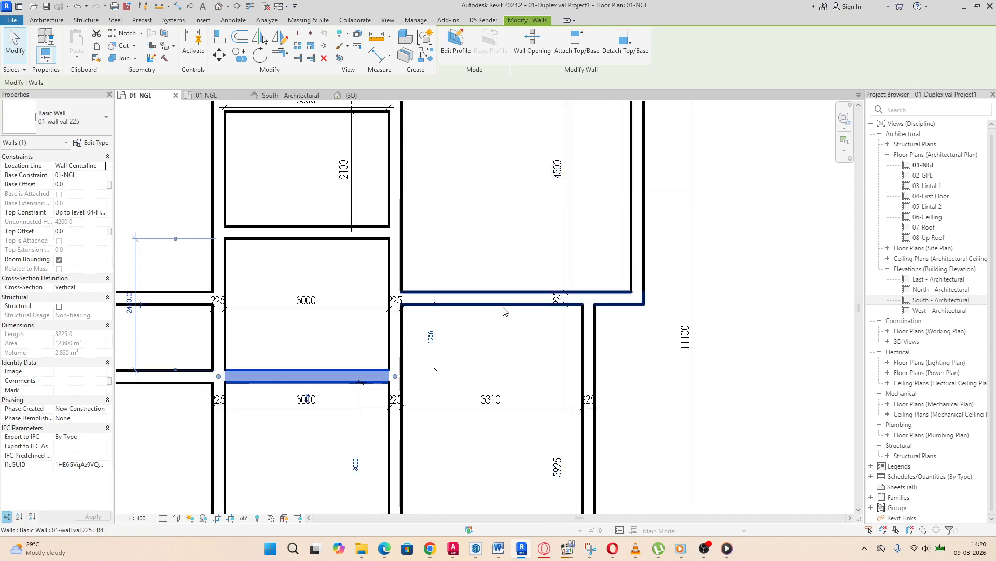
click(517, 298)
scroll(517, 297, down, 2)
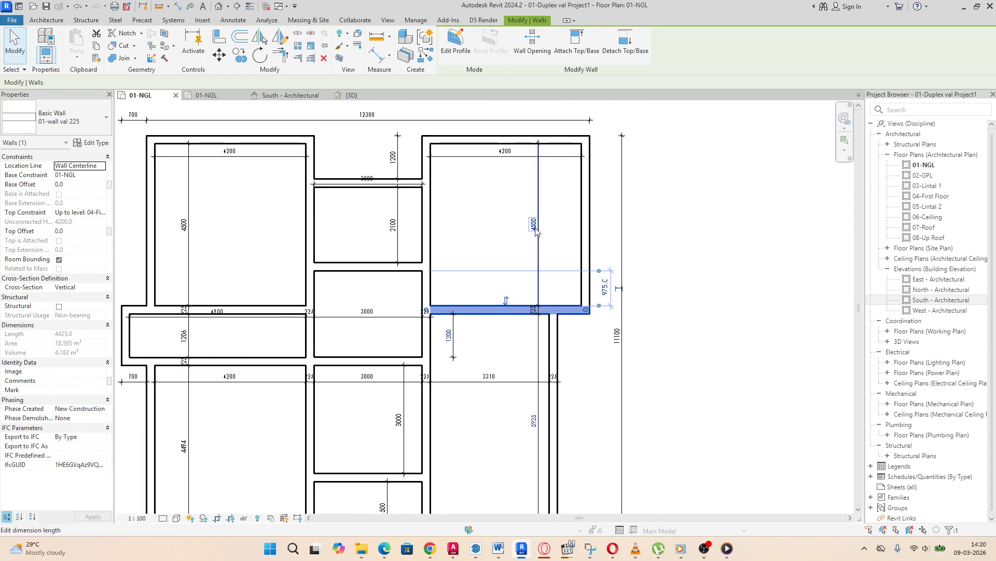
click(535, 226)
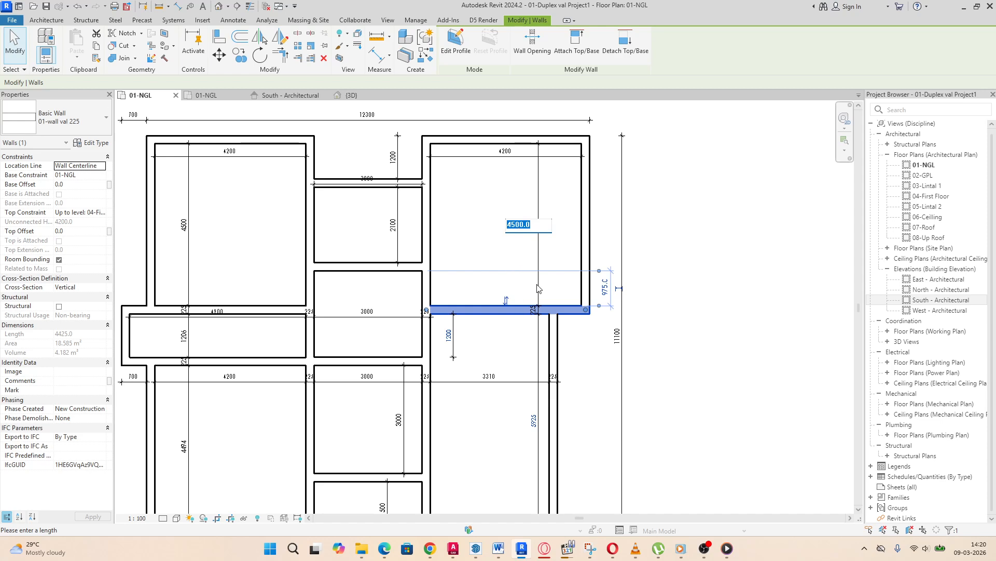
scroll(519, 301, down, 4)
scroll(519, 387, up, 2)
key(Return)
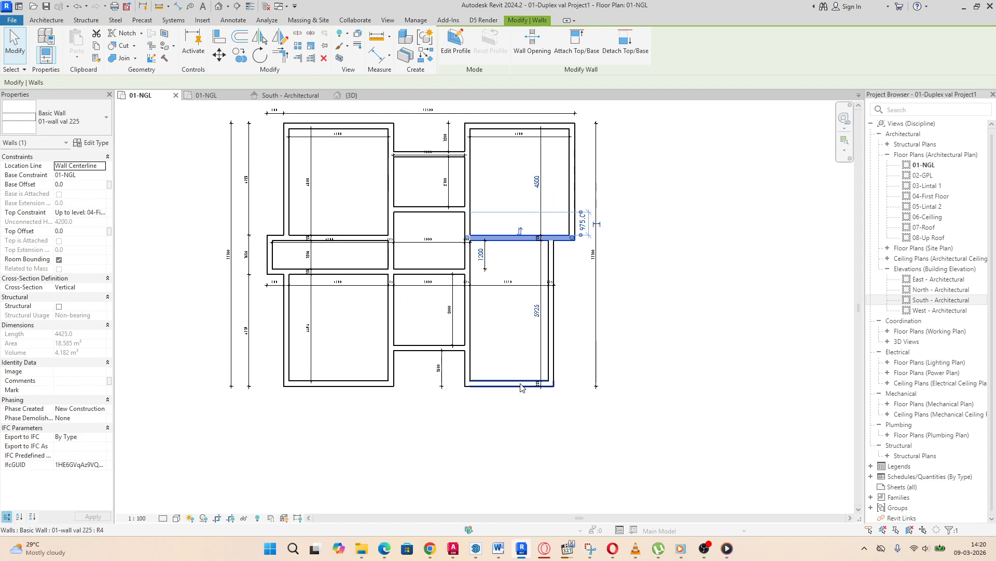
click(492, 319)
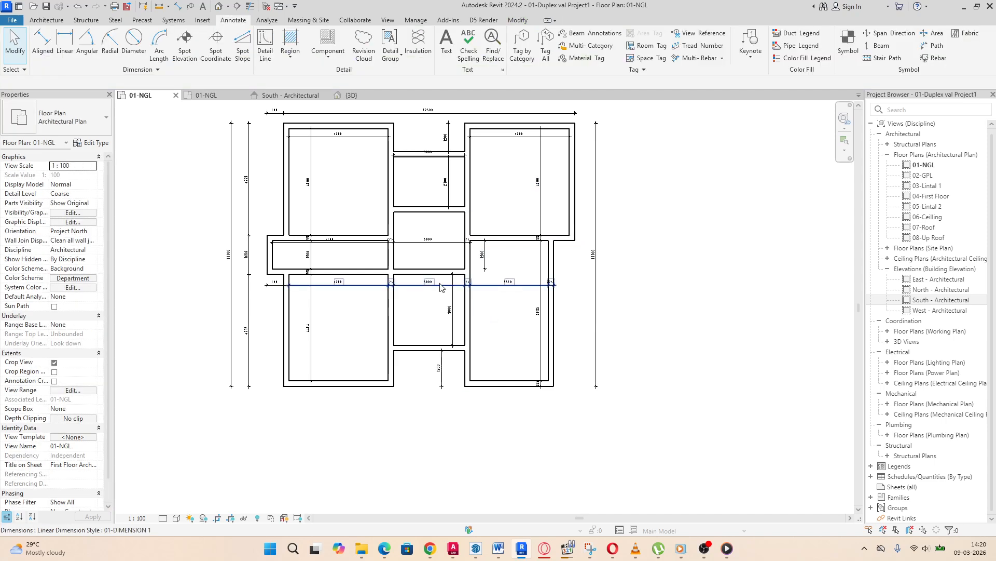
Step: Stretch the wall above the lower central room to the lower-right room's outer wall and pull its other end back, so it spans only the lower-right room
click(421, 272)
scroll(459, 272, up, 3)
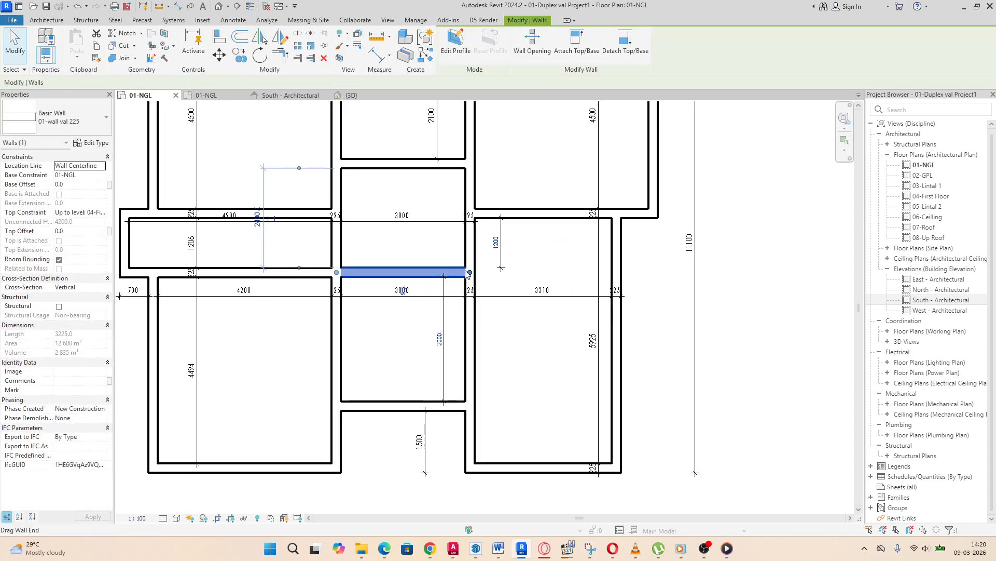
drag(471, 272, 616, 272)
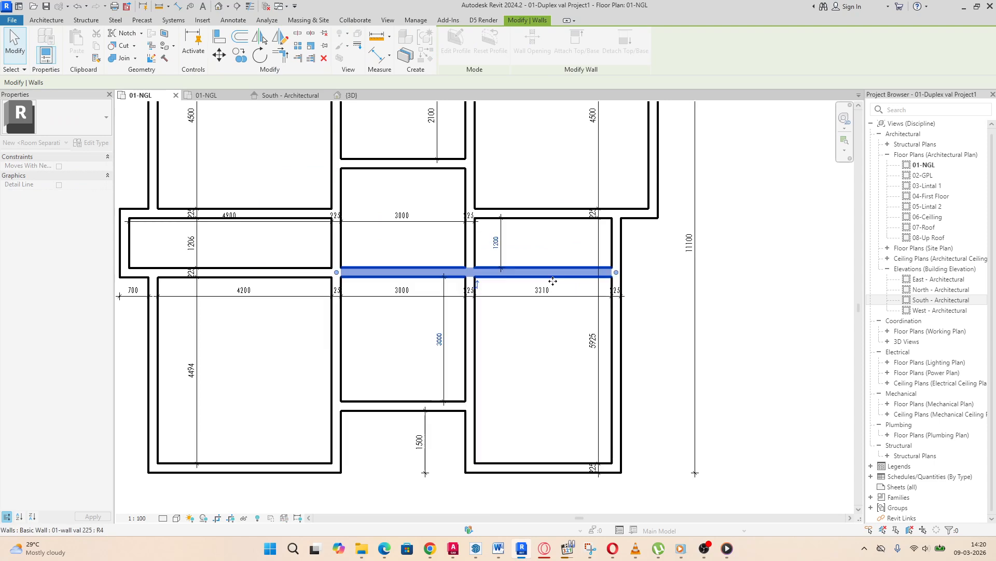
drag(337, 272, 482, 283)
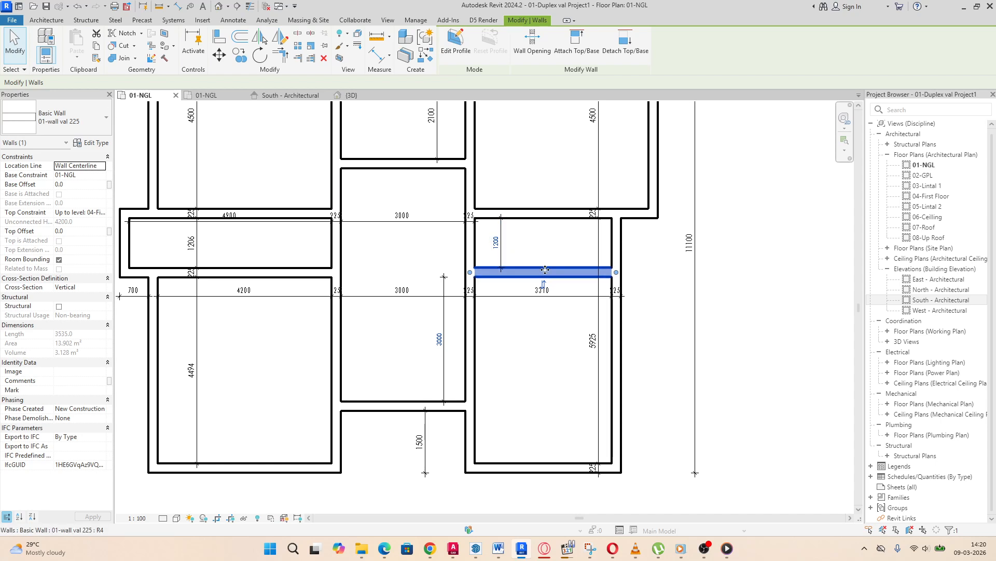
Step: Set the distance from the upper-right room's bottom wall to the new dividing wall in the lower-right room to 3150
click(495, 244)
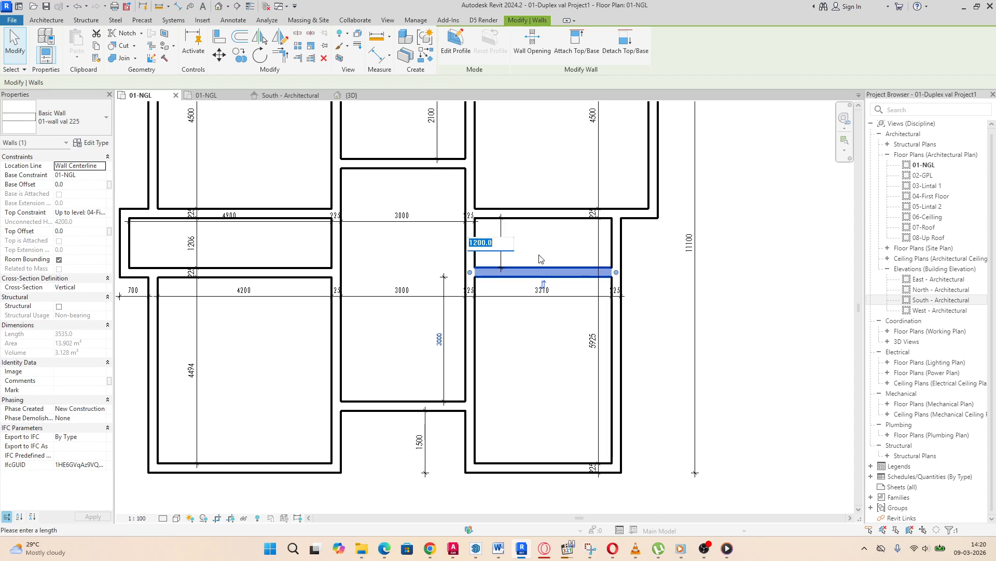
text(3150)
key(Return)
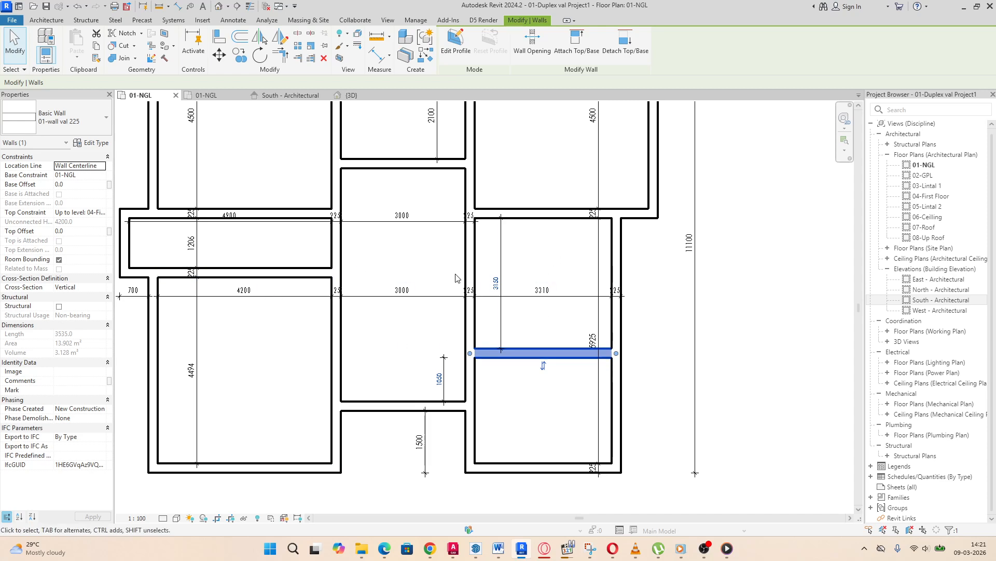
Step: Move the wall between the narrow left room and the lower-left room down into line with the lower-right dividing wall
scroll(592, 275, down, 2)
click(363, 272)
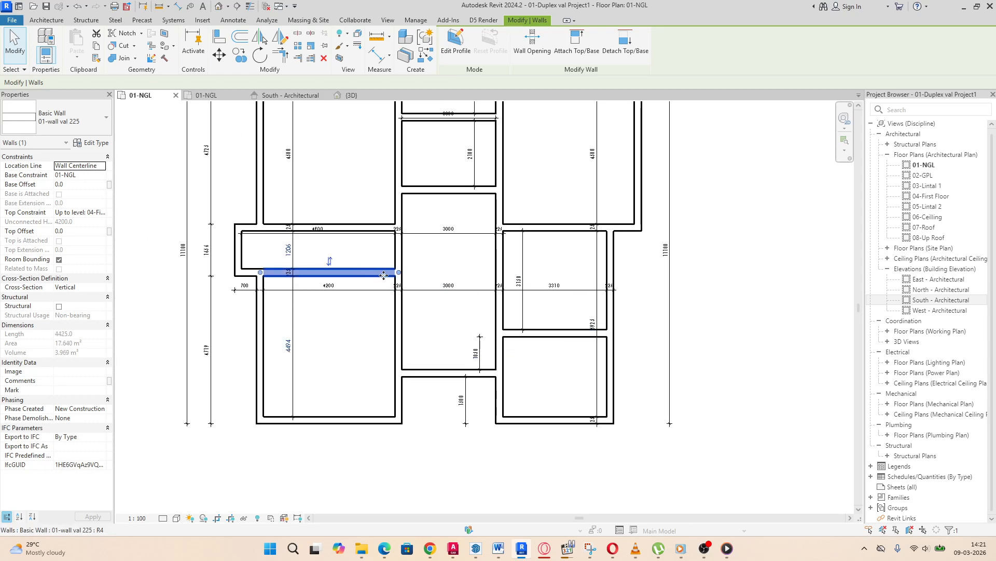
drag(383, 281, 381, 332)
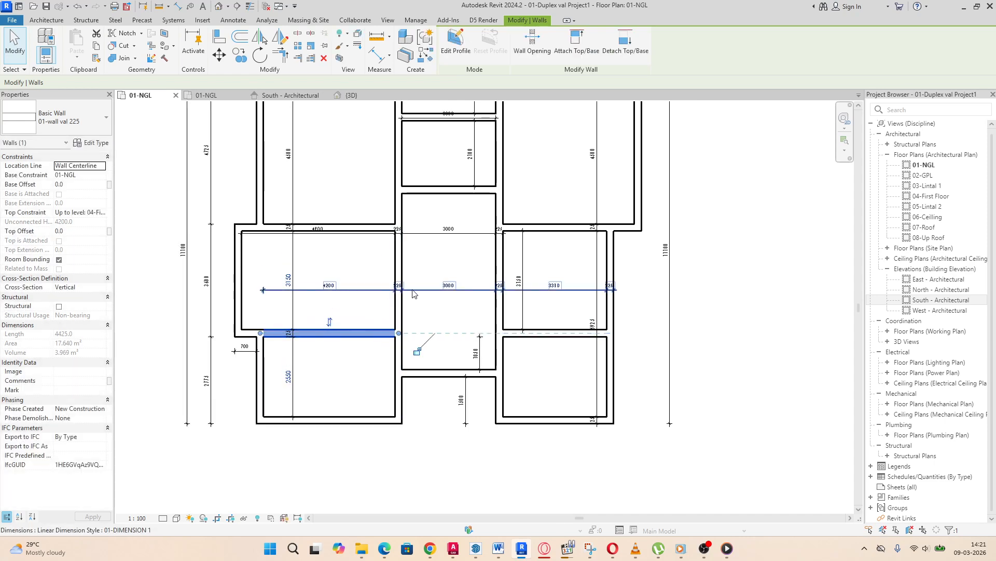
Step: Start a new 01-wall val 225 wall at the central room, in line with the dividing wall of the left rooms
scroll(380, 333, down, 2)
scroll(350, 310, up, 2)
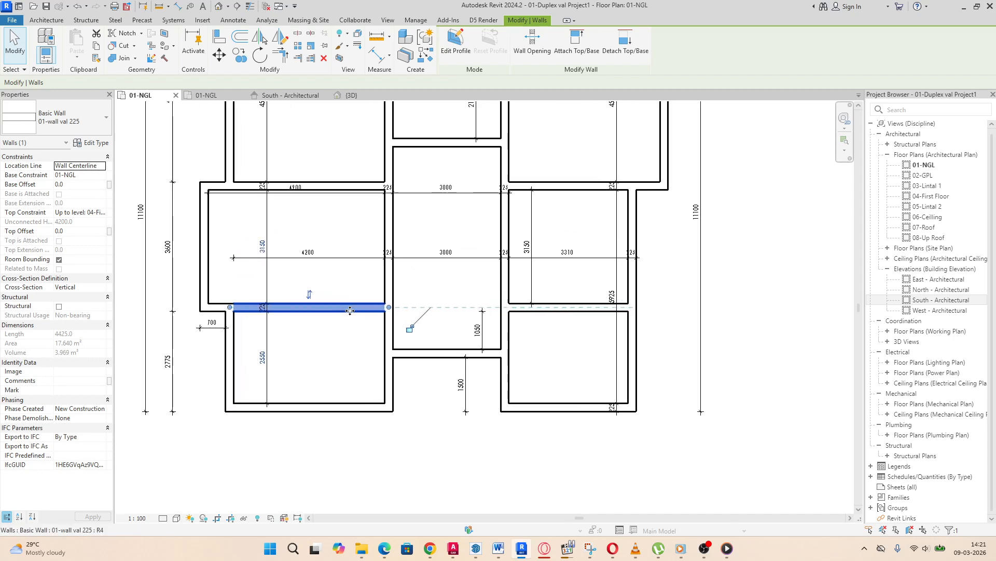
scroll(535, 303, down, 1)
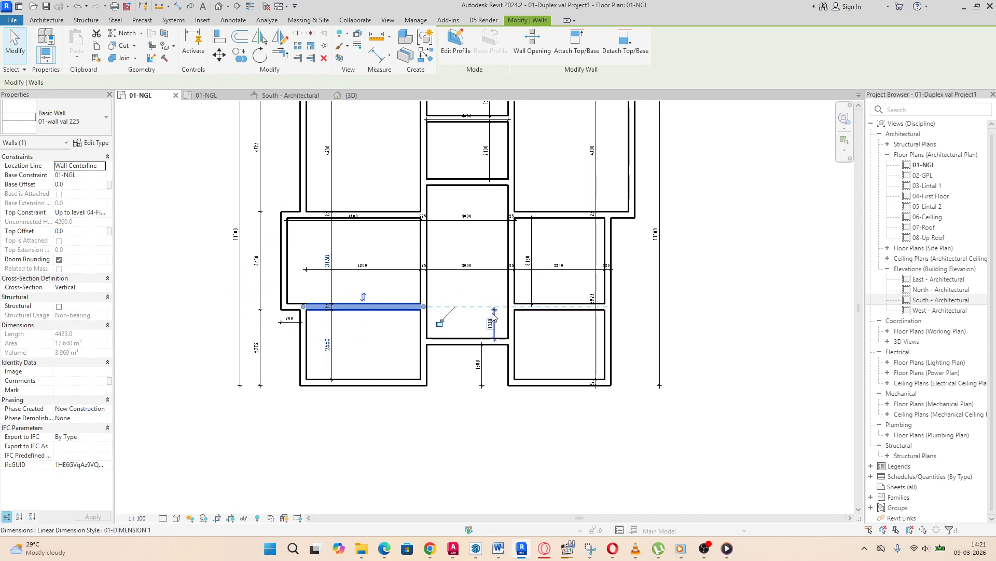
scroll(550, 362, up, 2)
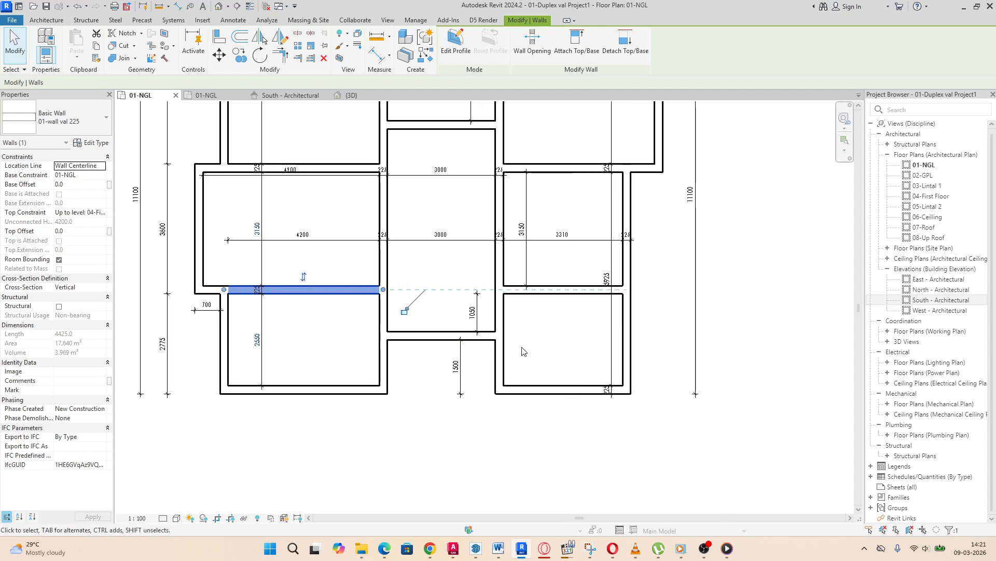
scroll(440, 335, down, 1)
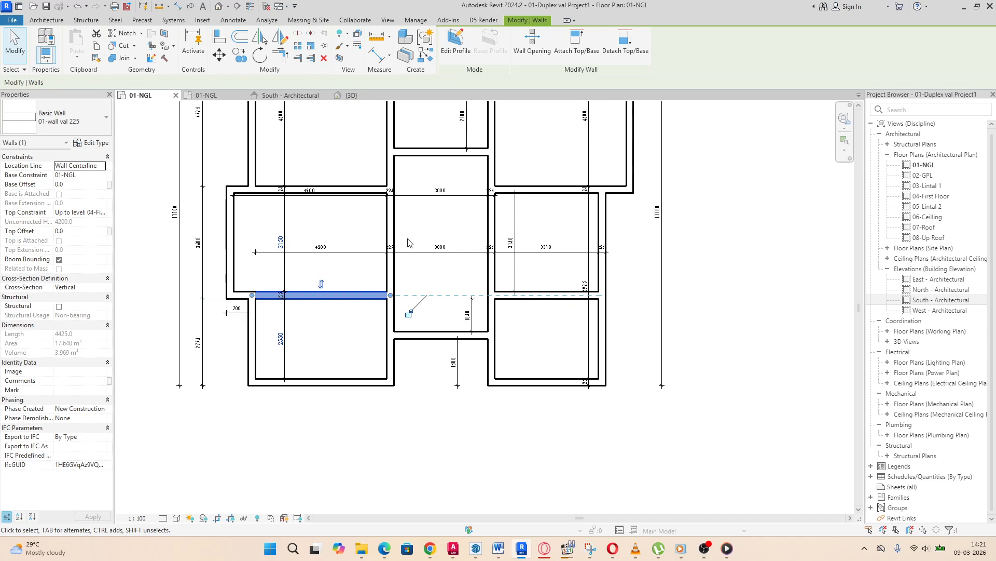
click(47, 23)
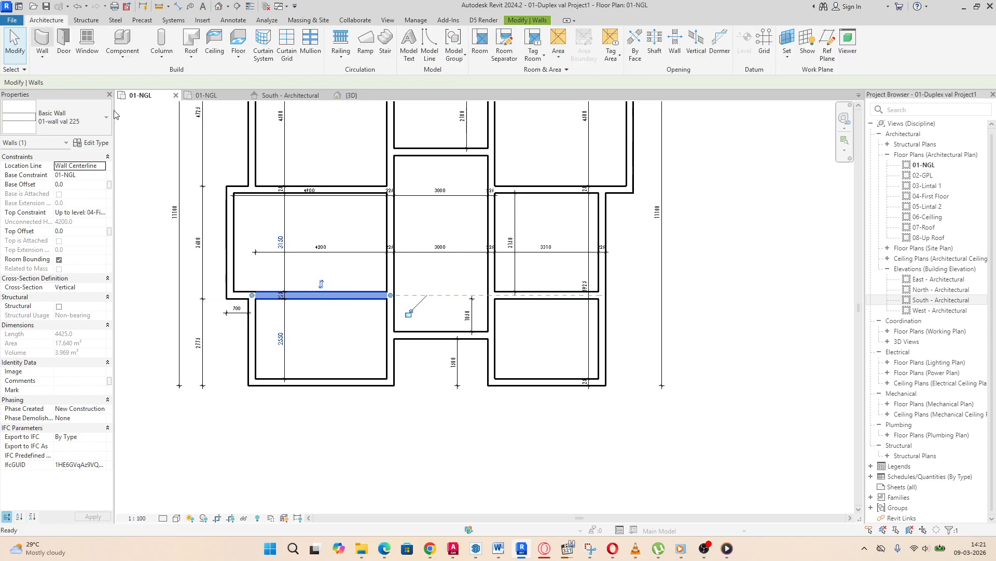
click(42, 41)
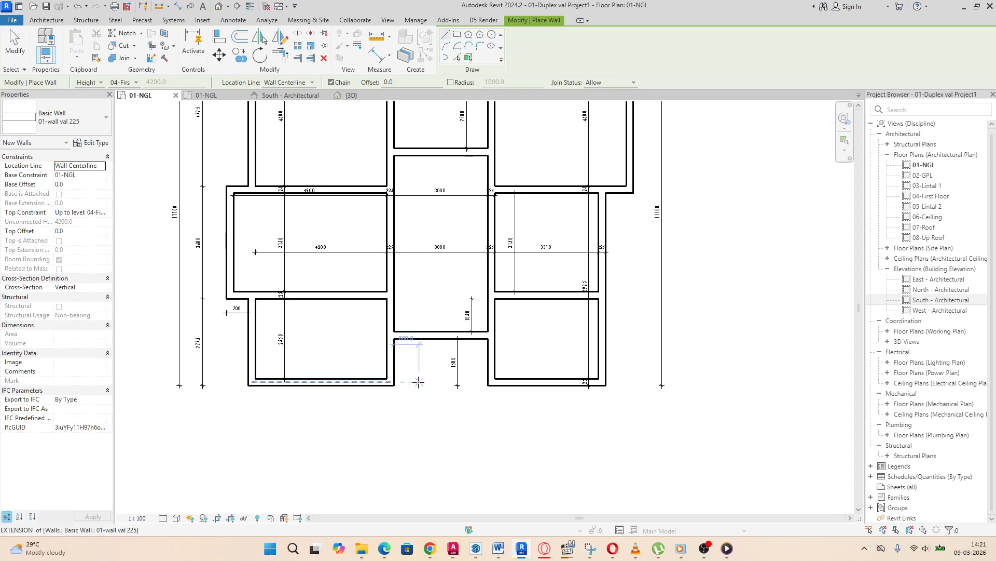
scroll(399, 366, up, 2)
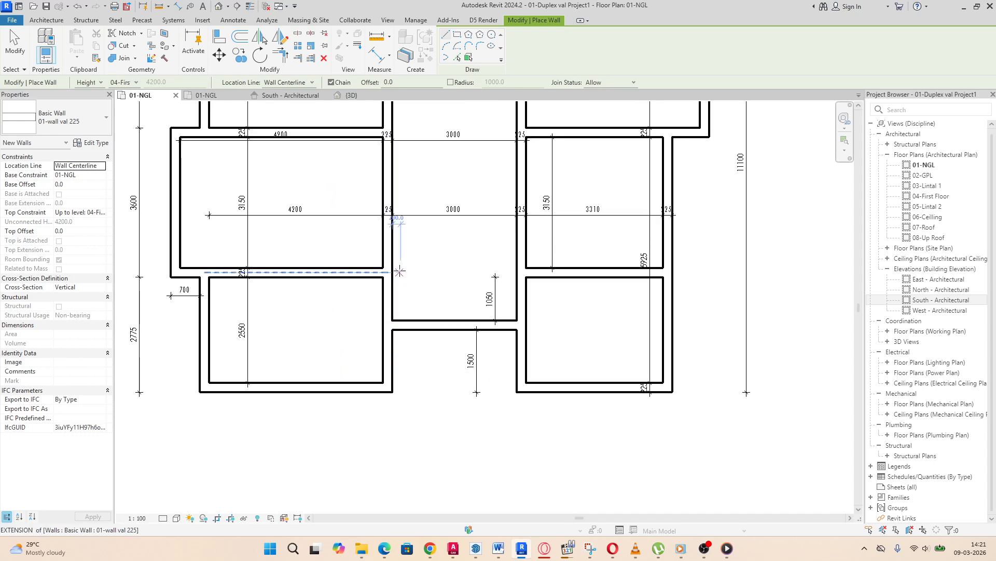
Step: Draw a horizontal 01-wall val 225 wall across the central 3000 mm bay, between the two middle side rooms, ending the Wall command
click(387, 198)
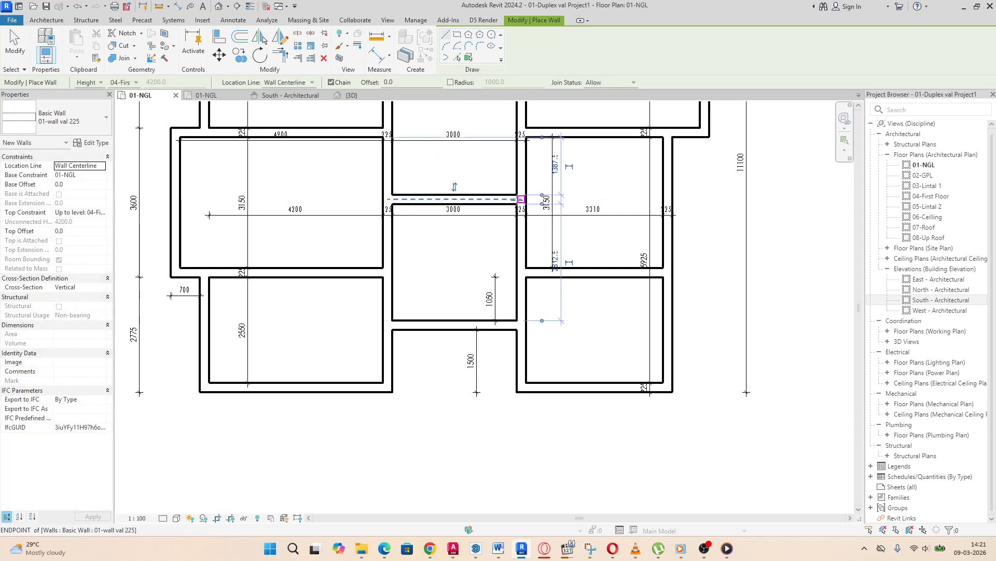
right_click(494, 185)
click(512, 192)
right_click(491, 177)
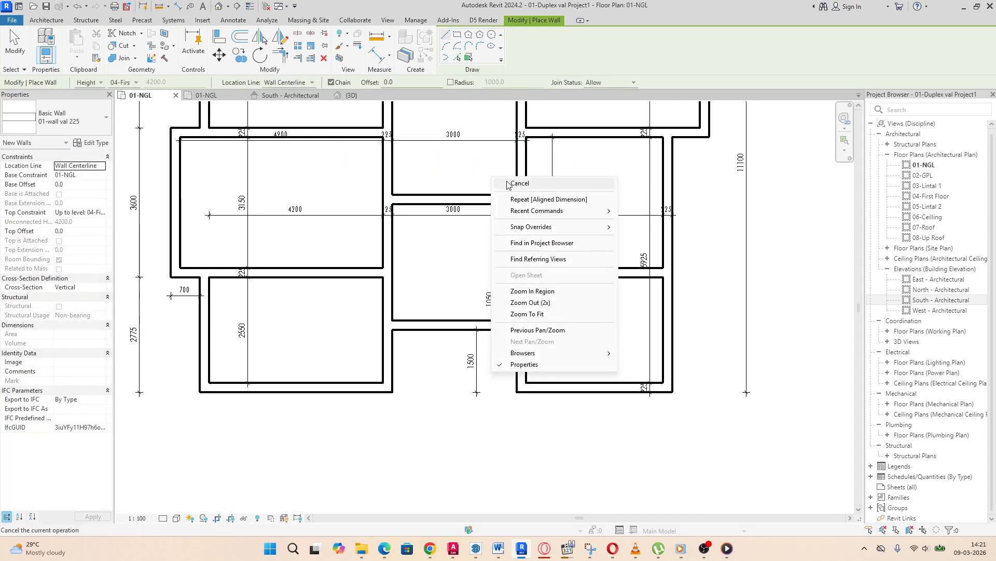
click(512, 184)
Step: Set the new central wall's clear distance from the wall line above it to 1200 mm
click(482, 199)
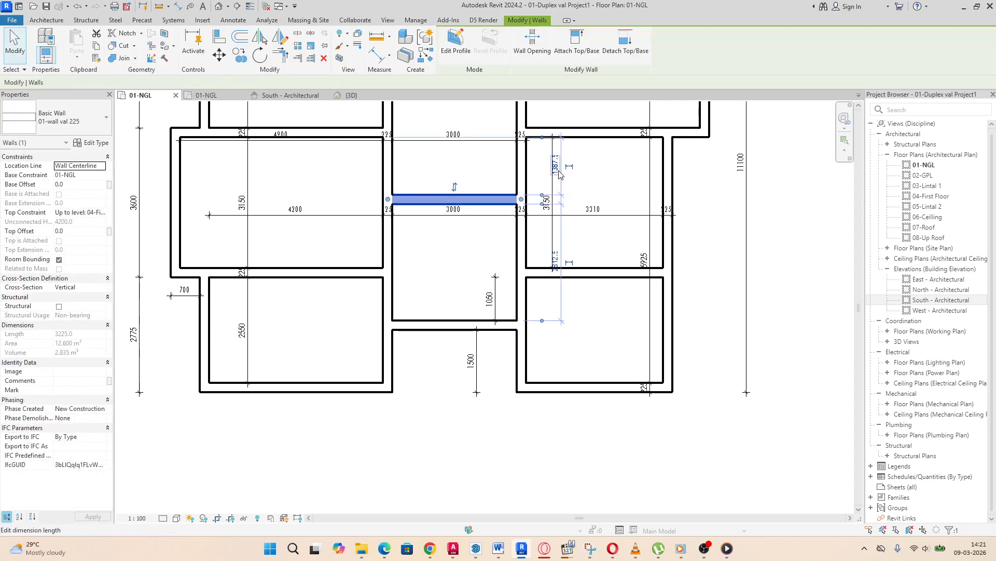
click(557, 165)
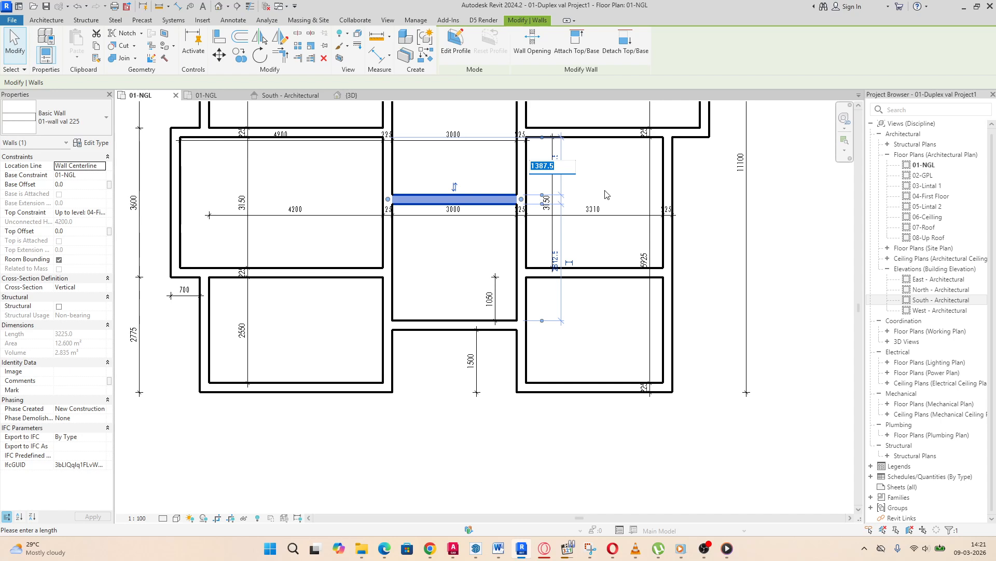
text(1200)
key(Return)
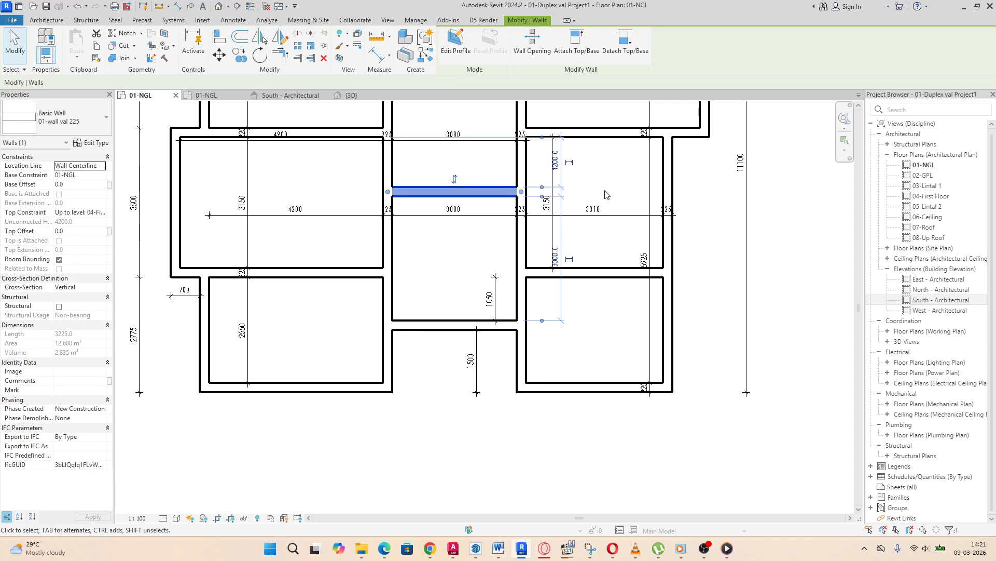
Step: Examine the clearances around the lower central wall and review the overall floor plan layout
click(449, 325)
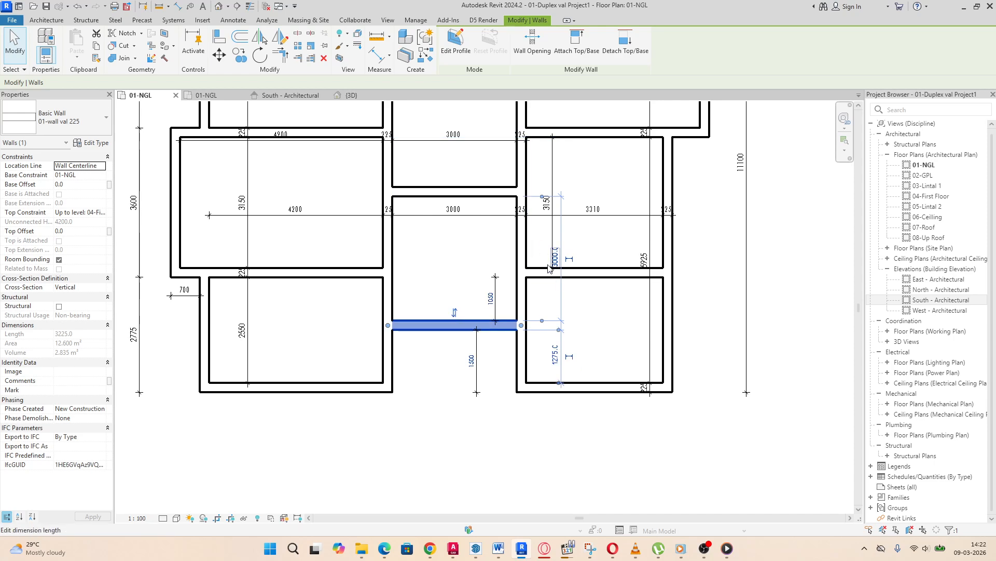
scroll(541, 238, up, 2)
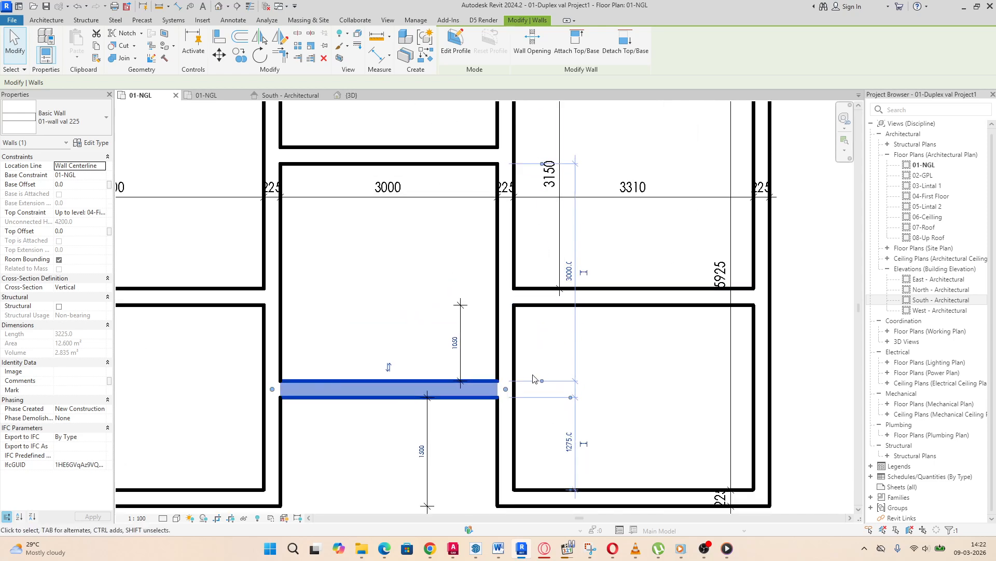
scroll(474, 275, down, 1)
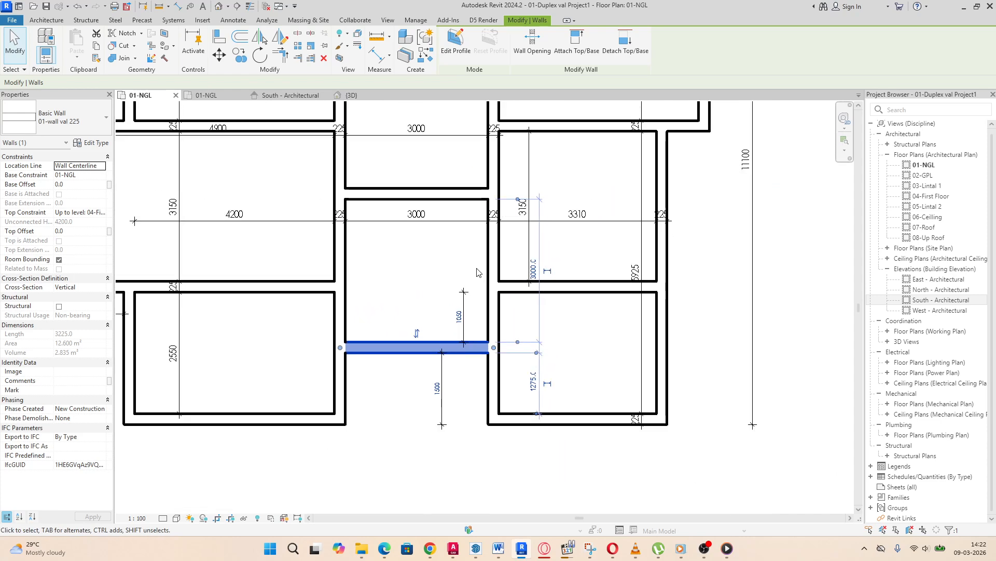
scroll(519, 257, down, 2)
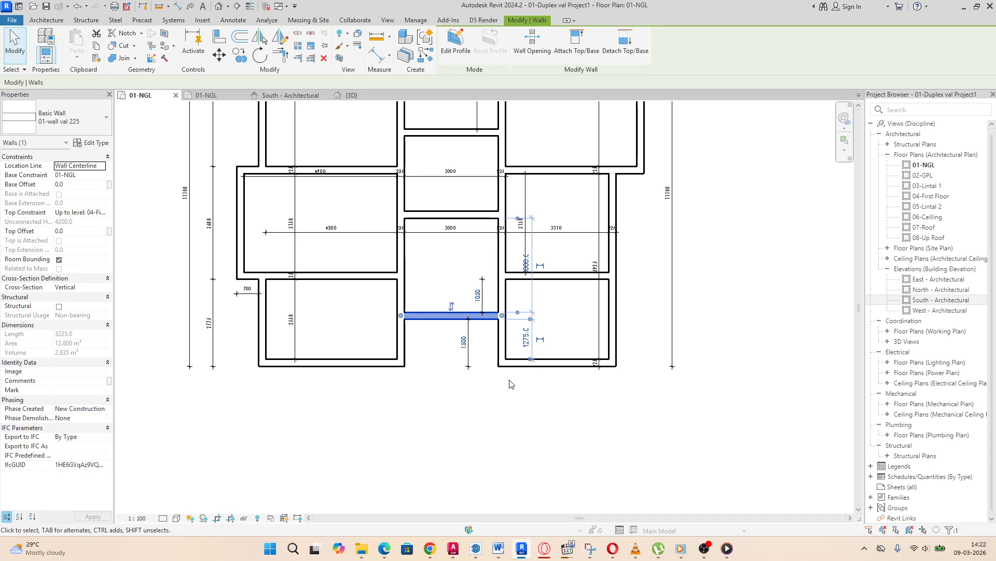
scroll(456, 358, down, 1)
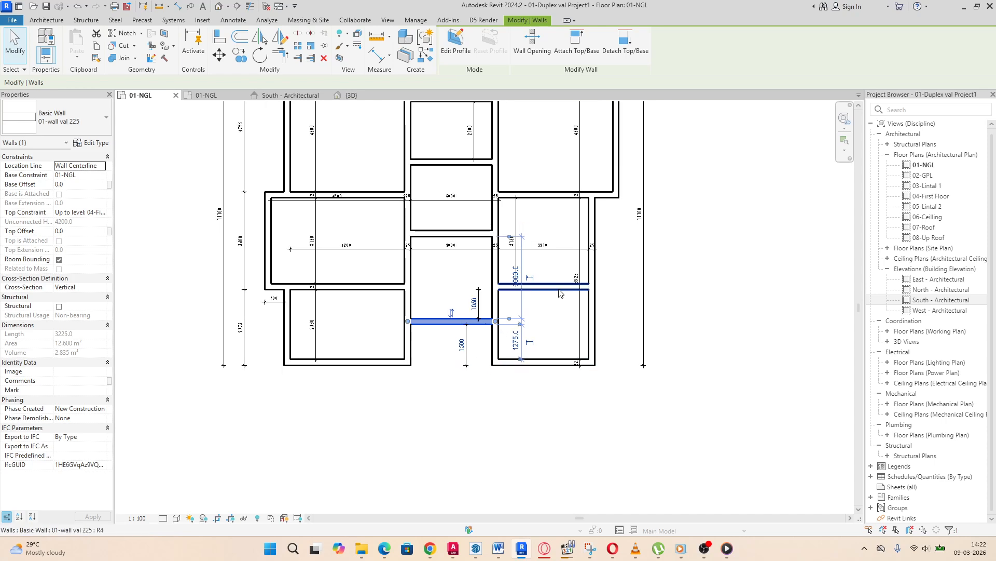
scroll(560, 294, up, 2)
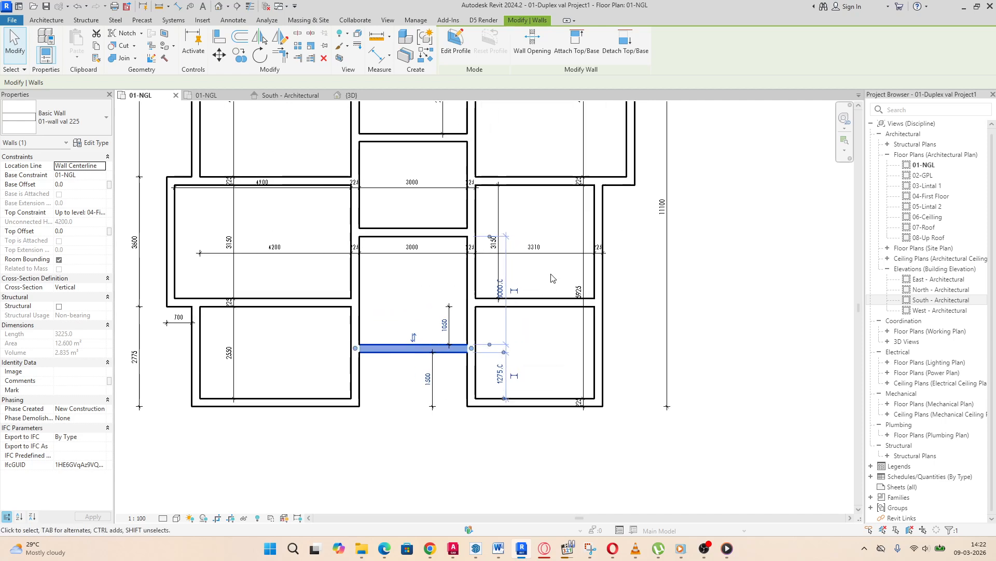
scroll(527, 323, down, 2)
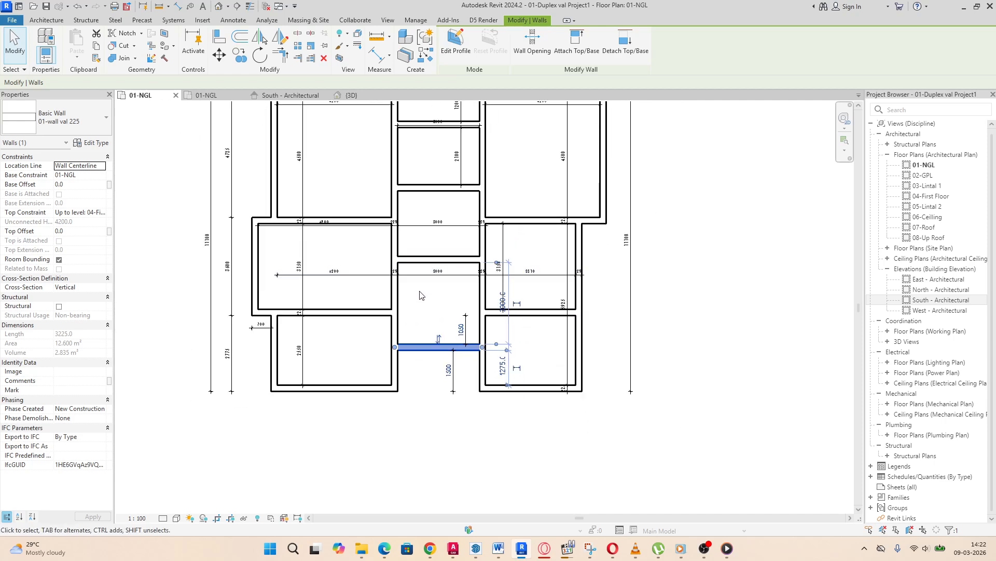
scroll(431, 310, down, 1)
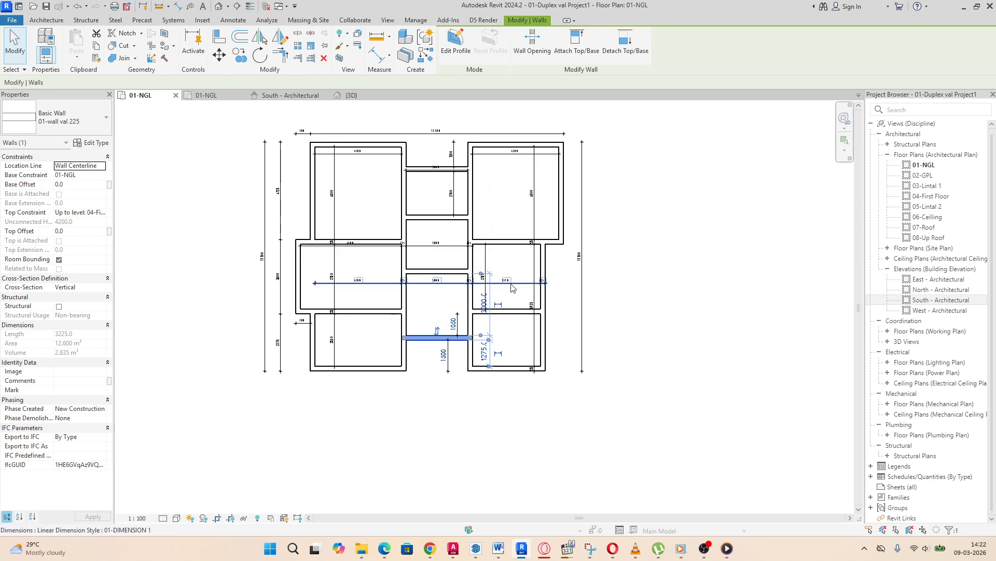
scroll(508, 283, down, 1)
scroll(467, 242, up, 2)
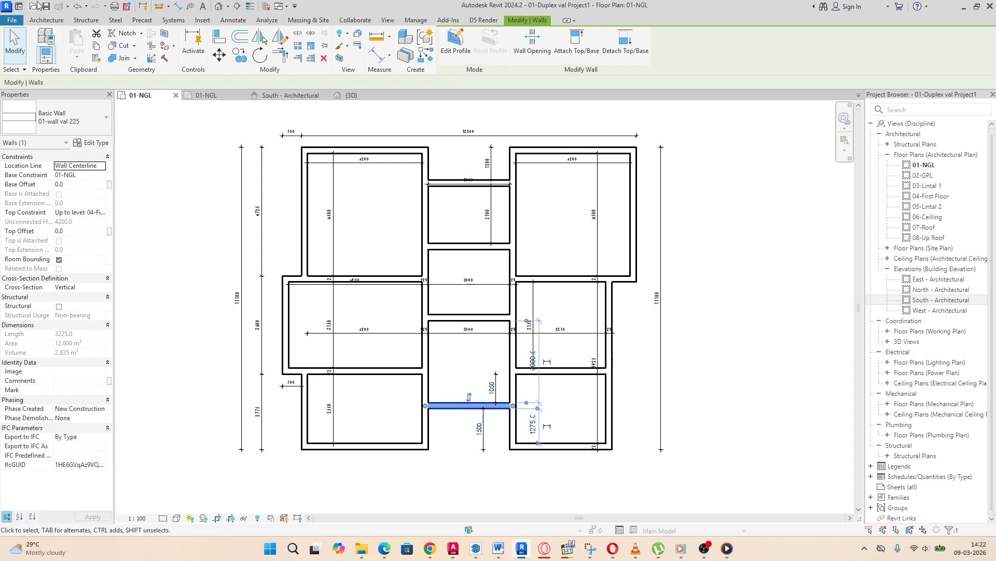
Step: Extend the right middle room's two horizontal walls outward beyond its exterior wall, making the upper one about 5500 mm long
click(43, 21)
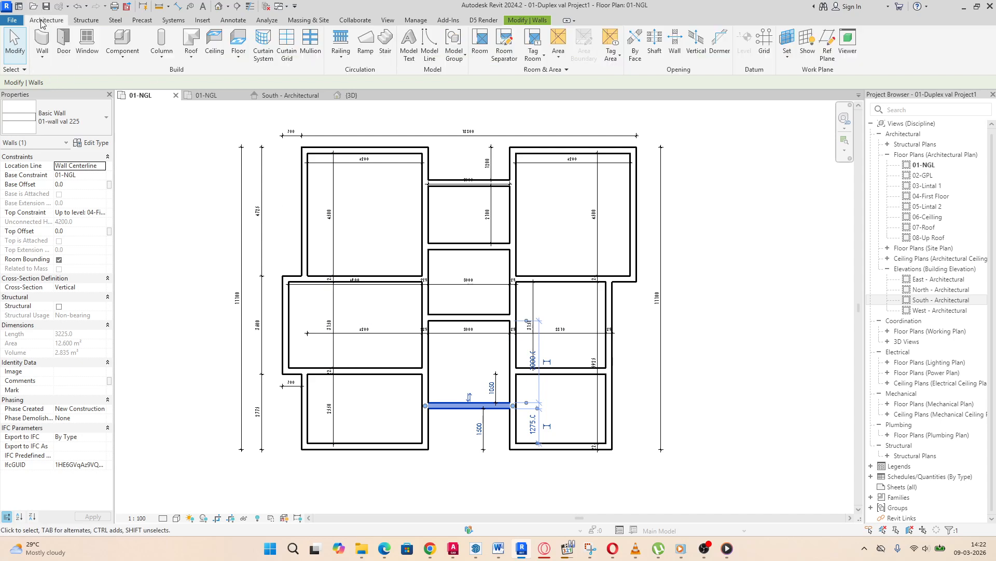
click(580, 370)
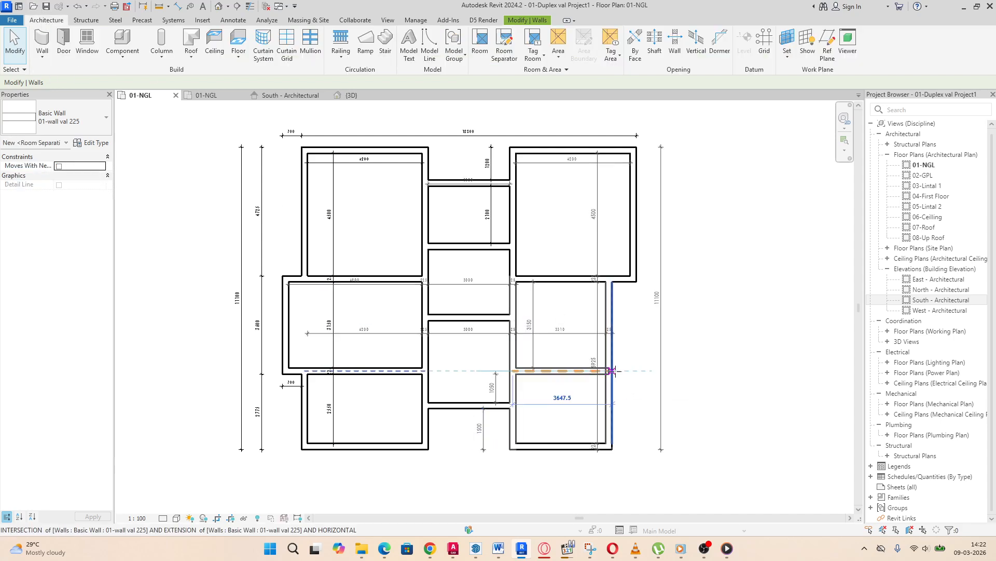
drag(610, 372, 634, 371)
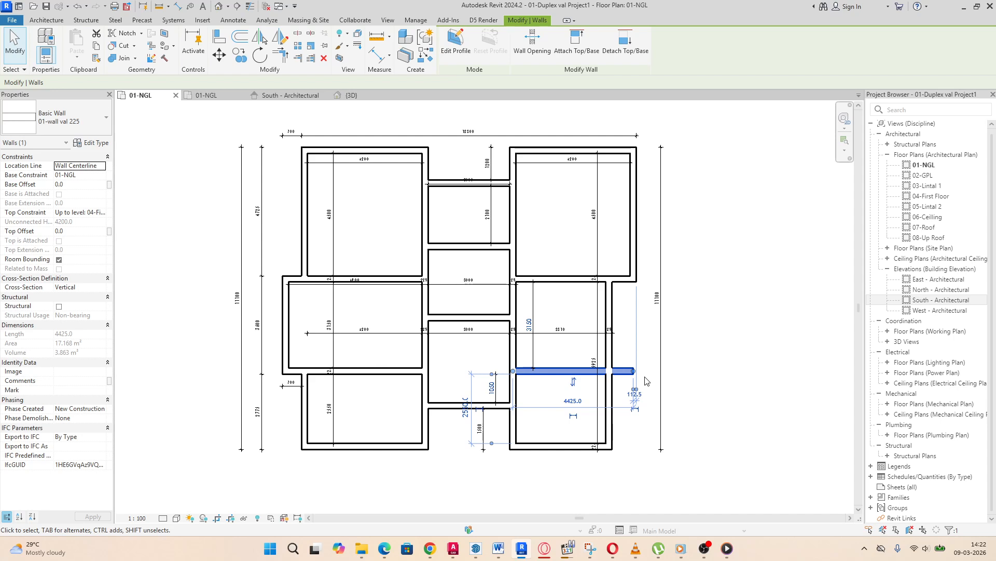
drag(634, 371, 668, 371)
click(624, 282)
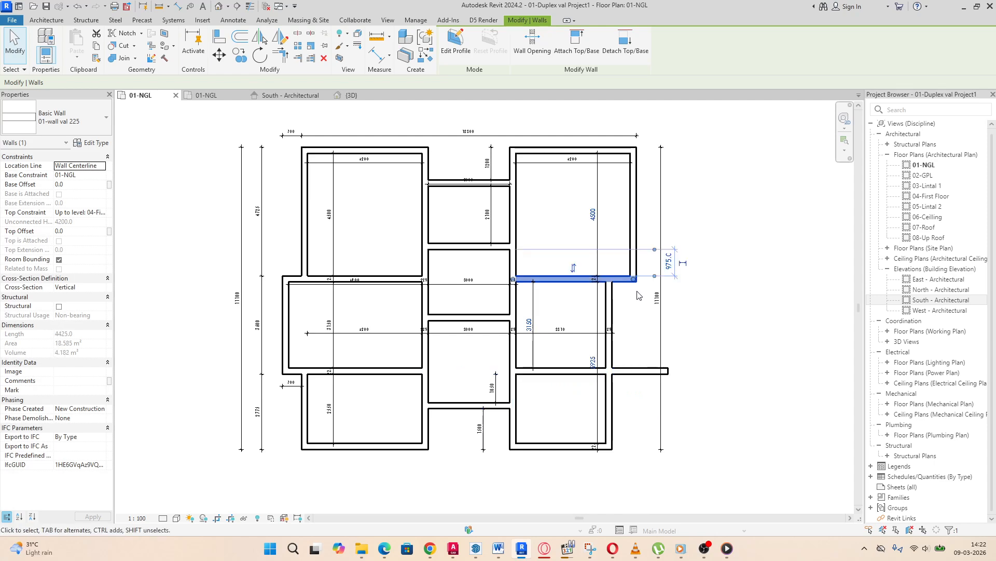
drag(634, 282, 663, 278)
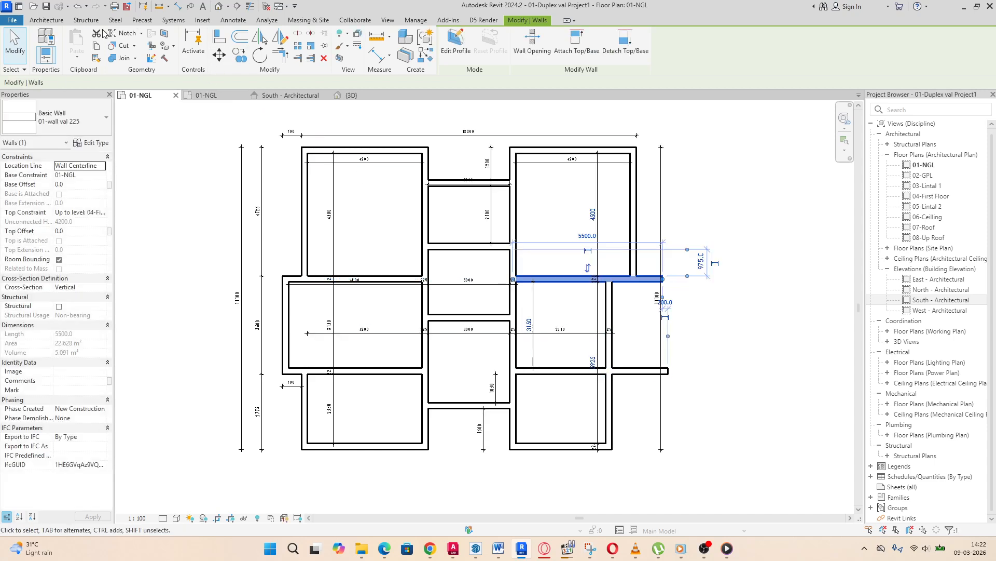
Step: Dismiss the save reminder and draw a vertical 225 mm wall joining the outer ends of the two extended walls
click(54, 22)
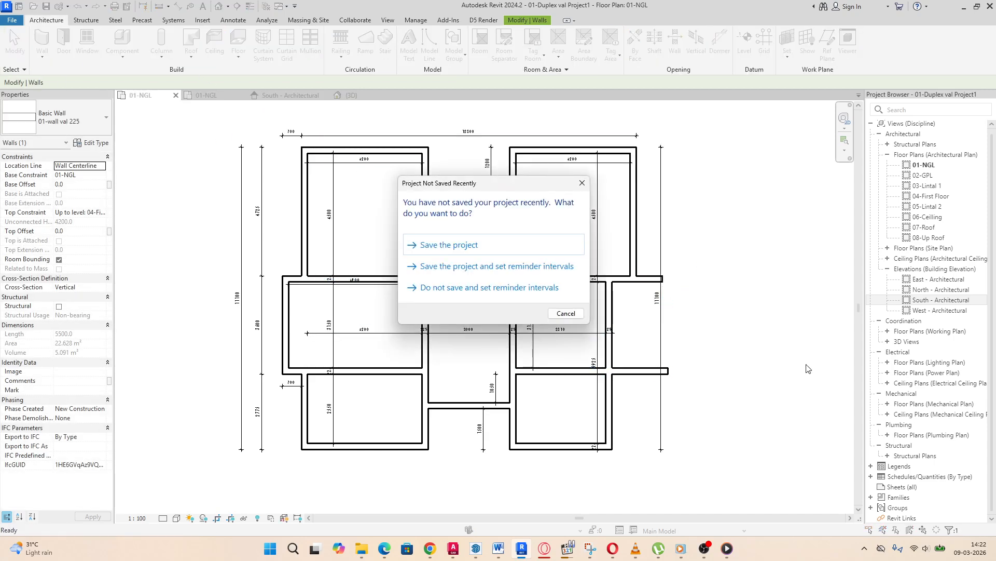
click(582, 183)
key(w)
key(a)
click(662, 279)
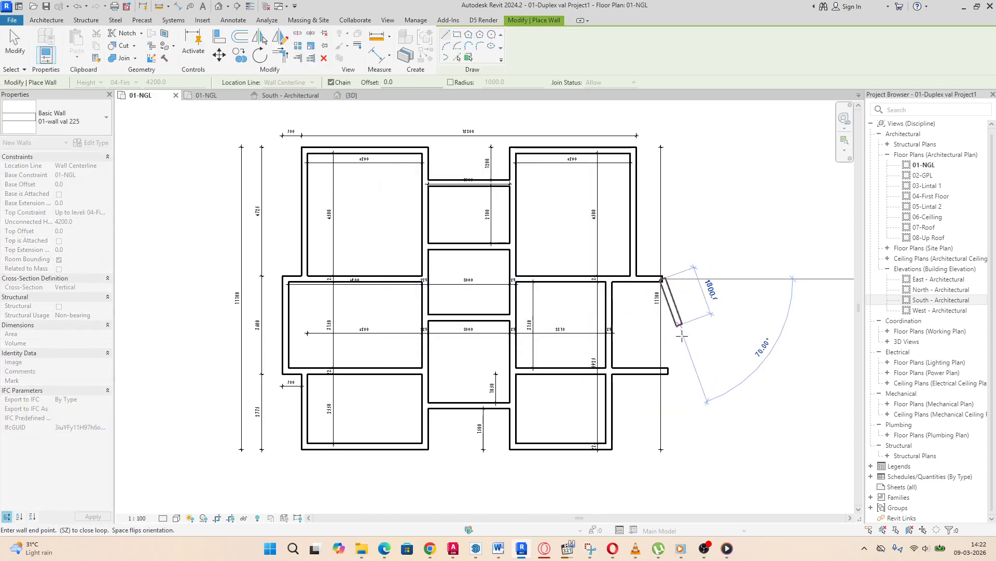
click(662, 371)
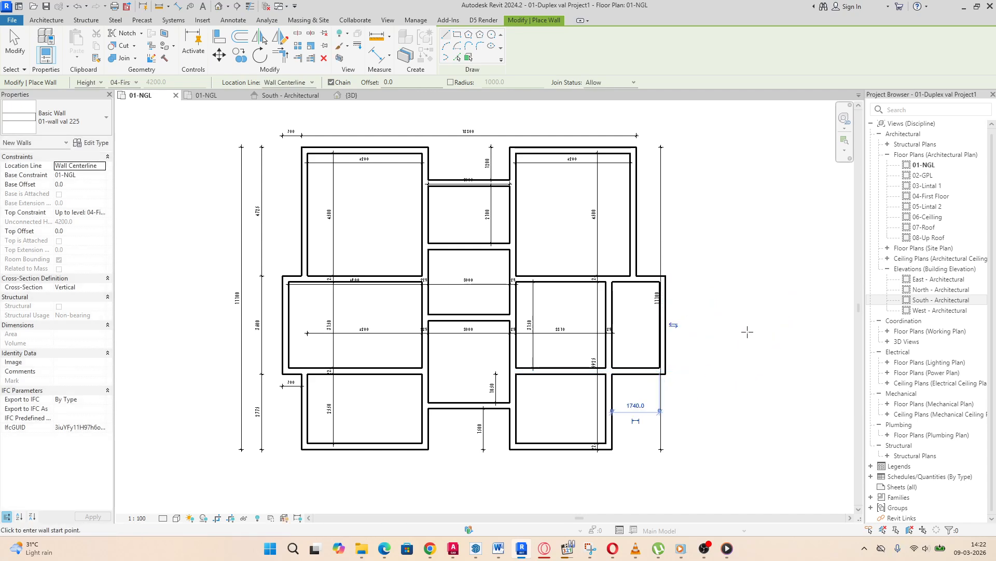
right_click(727, 279)
right_click(729, 278)
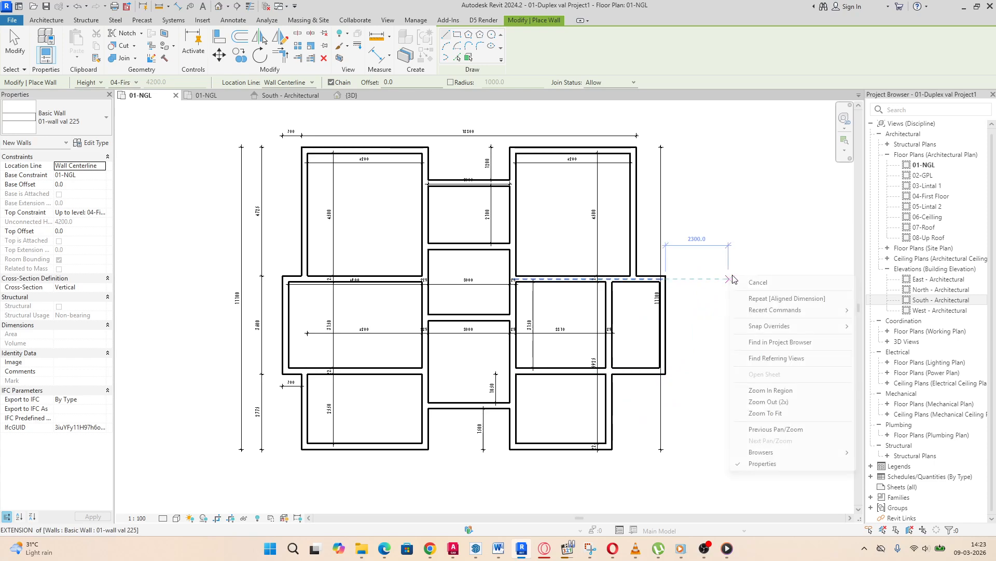
click(758, 282)
Step: Shorten the former exterior wall to the lower-right room only and shift it outward in line with the upper-right room's outer wall
click(610, 419)
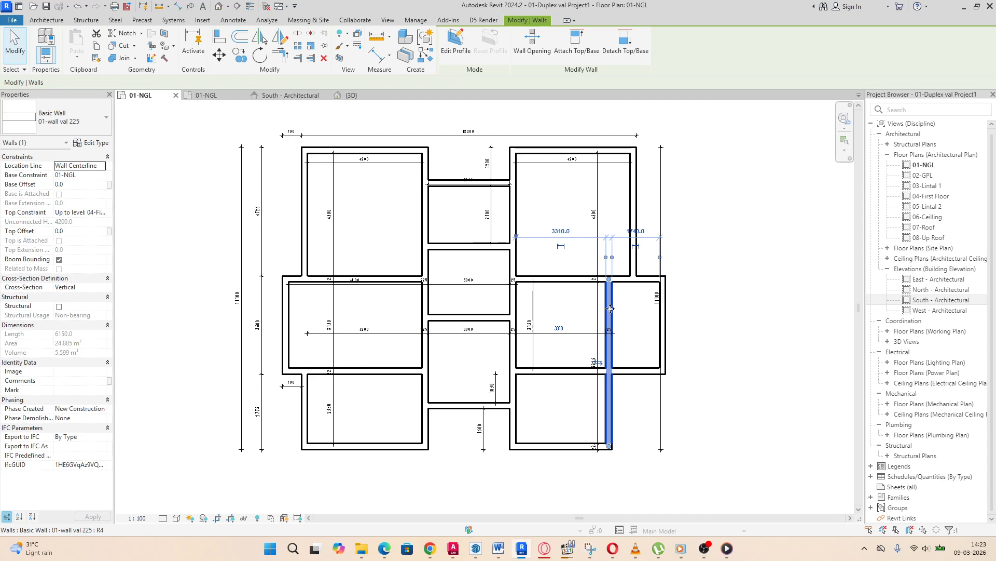
drag(625, 308, 634, 370)
click(767, 310)
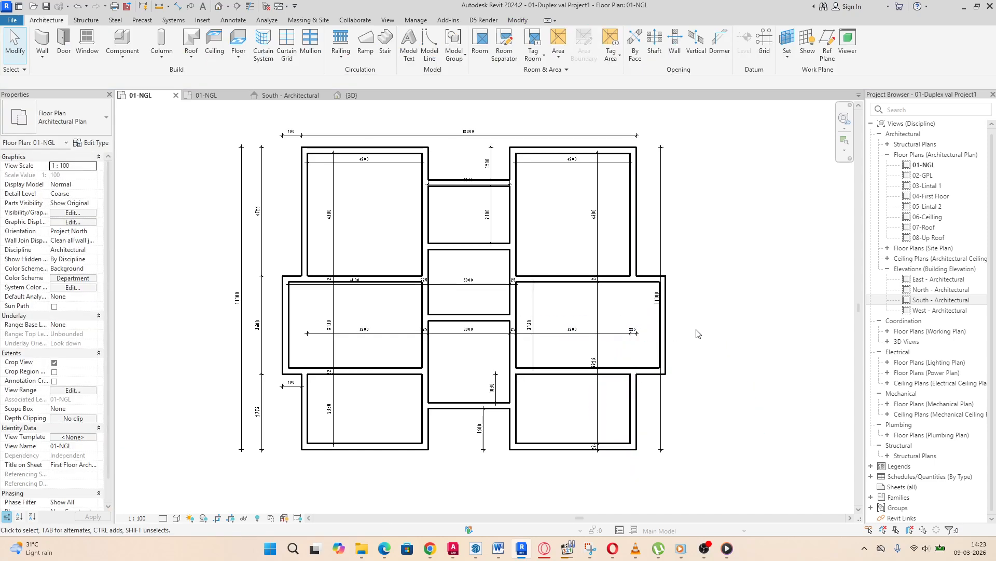
Step: Add an aligned dimension between the outer faces of the lower-right room's exterior wall and the projecting middle room's exterior wall
scroll(647, 410, up, 3)
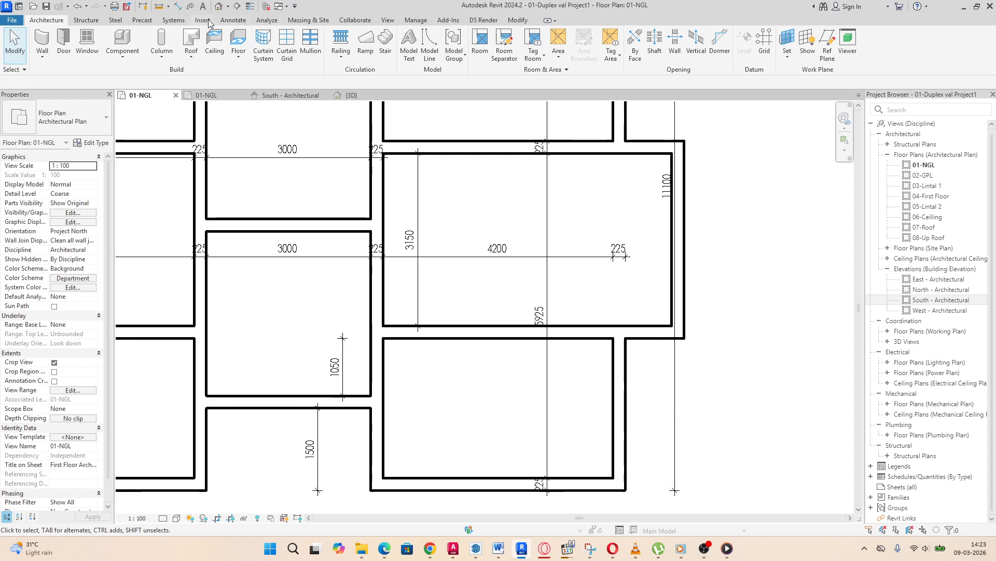
click(235, 21)
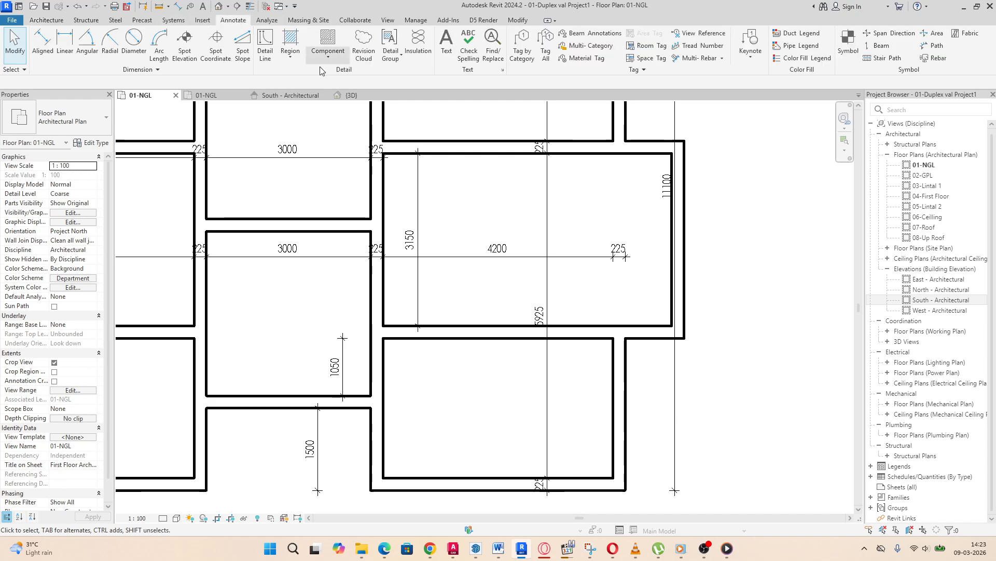
click(42, 41)
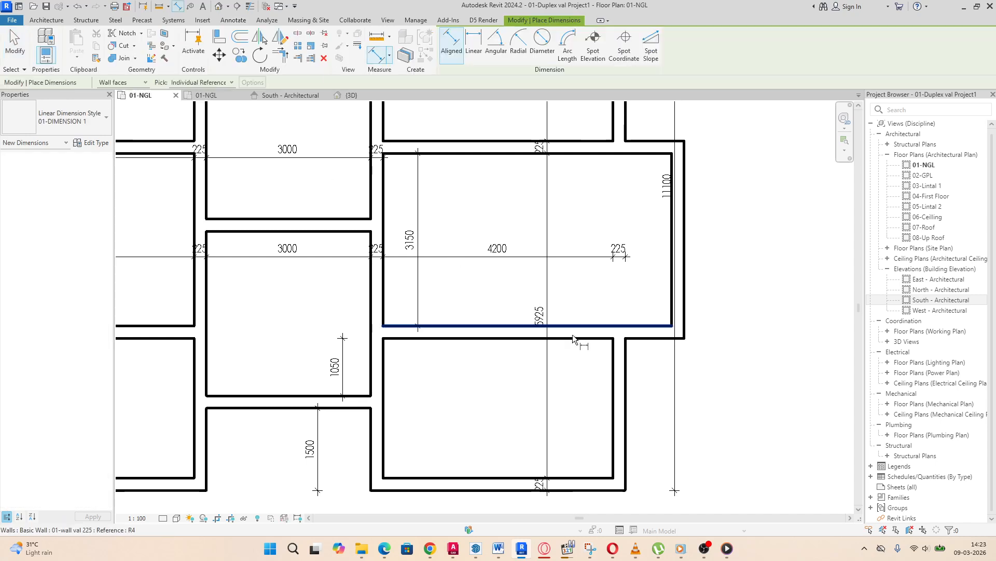
click(627, 371)
click(684, 335)
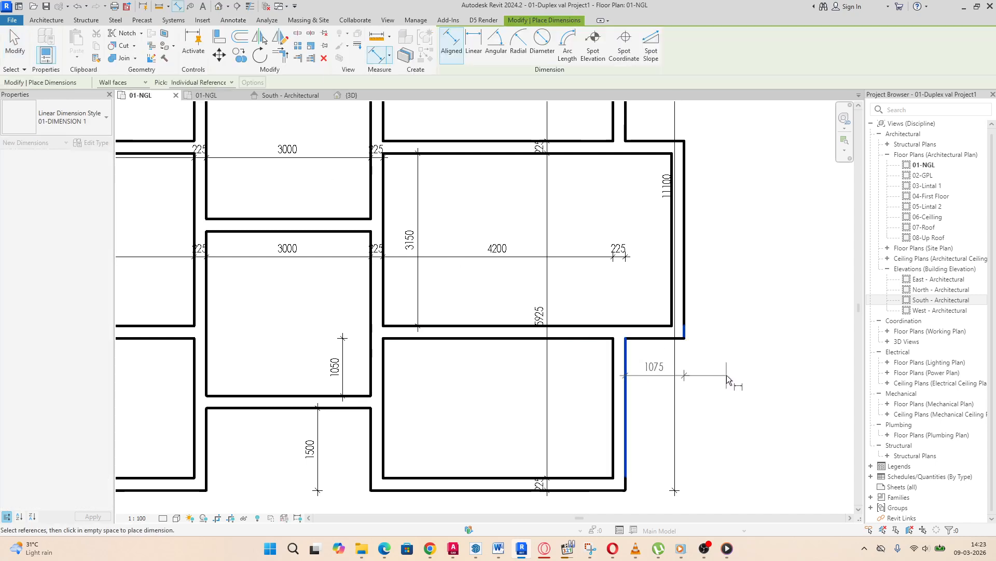
click(746, 372)
right_click(748, 318)
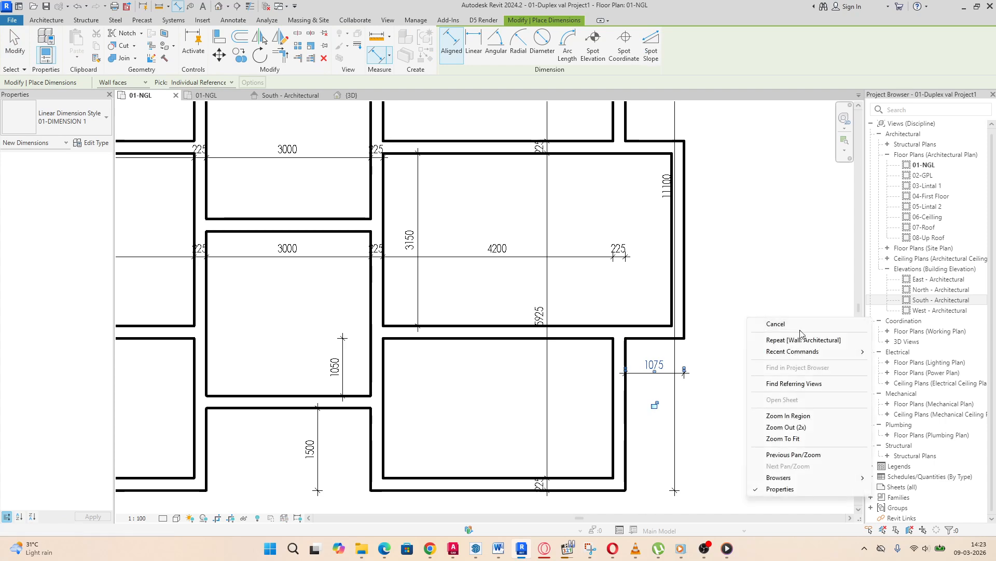
click(776, 324)
right_click(759, 298)
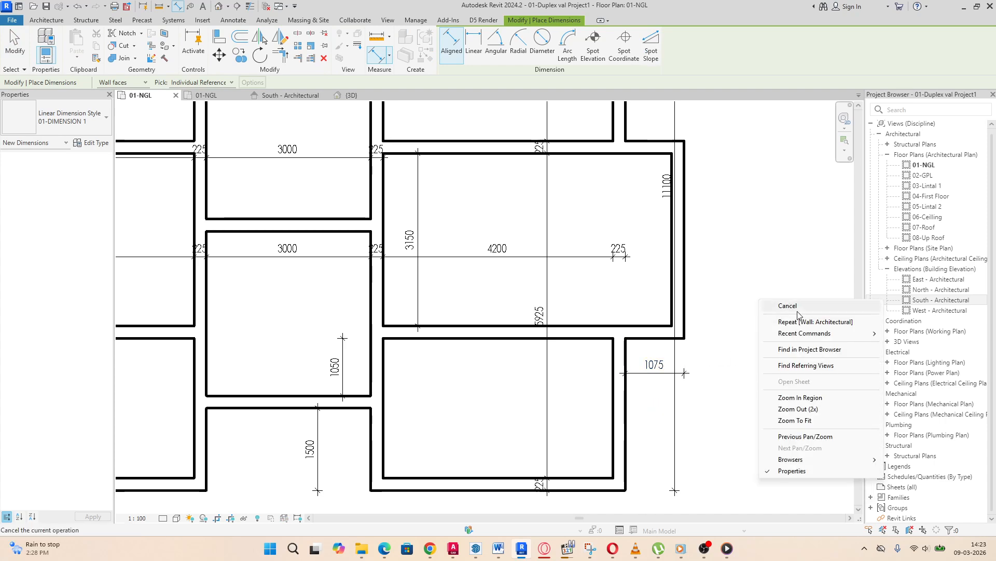
click(776, 305)
Step: Move the lower-right room's exterior wall by setting its offset from the projecting wall's outer face to 900 mm
click(619, 395)
click(654, 364)
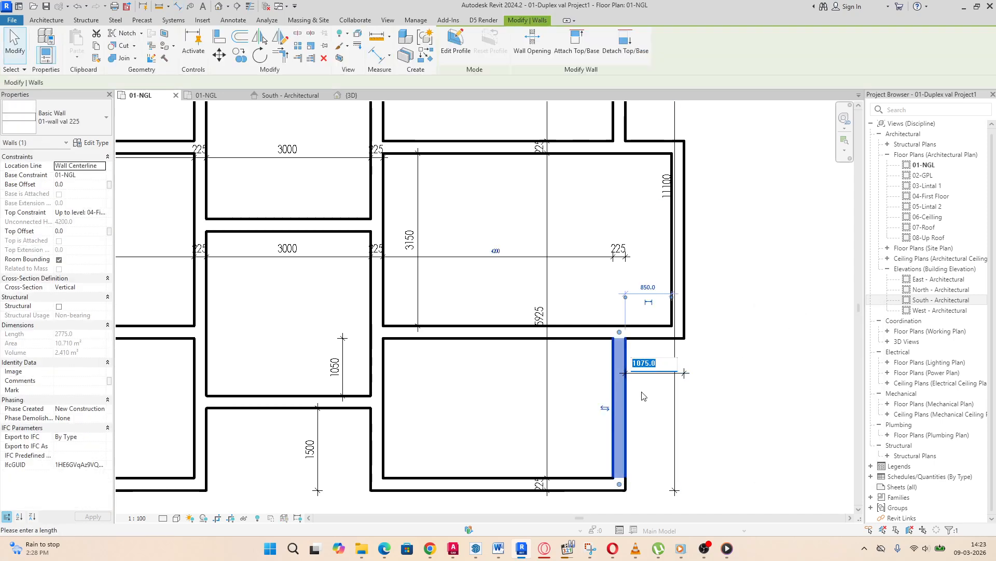
text(900)
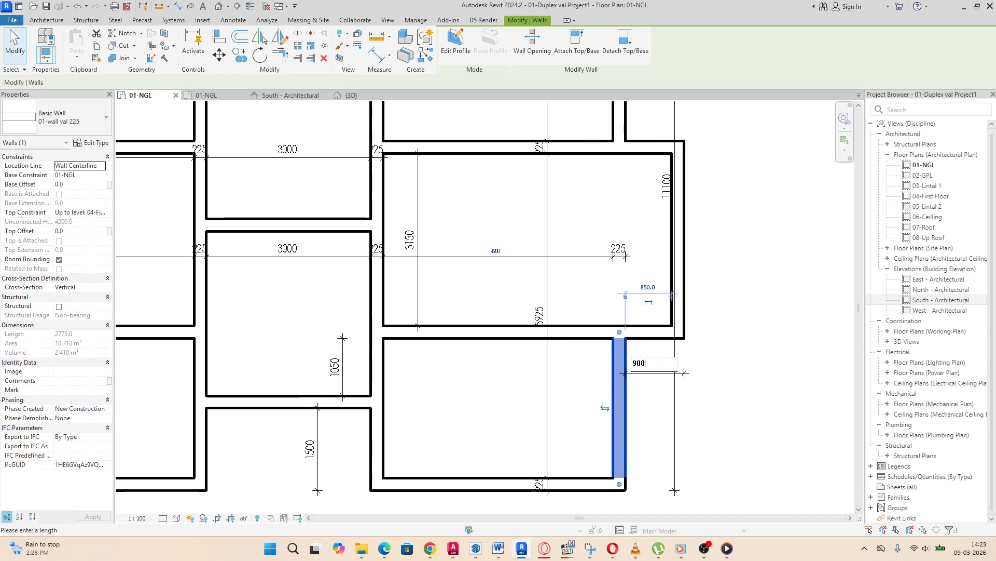
key(Return)
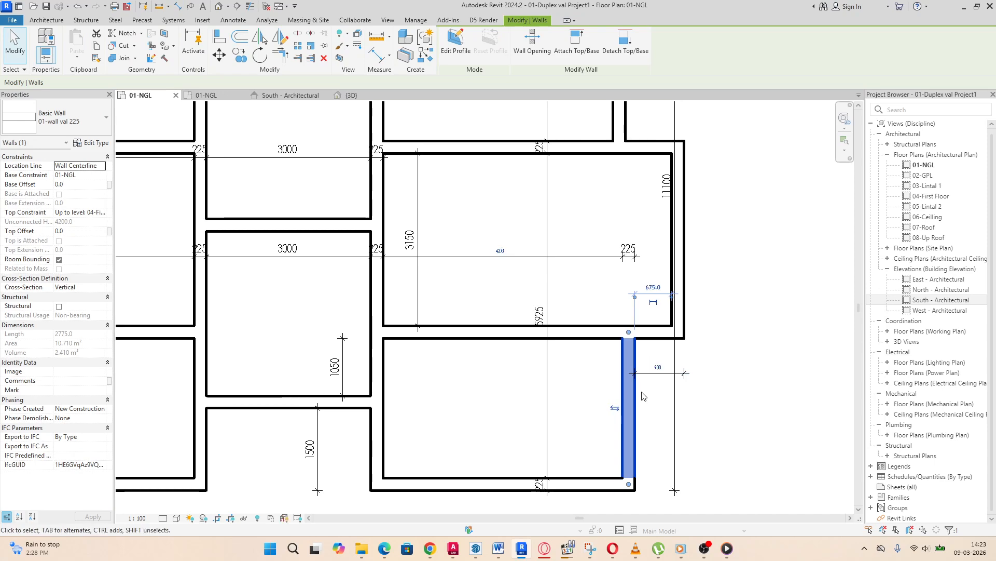
scroll(741, 379, down, 2)
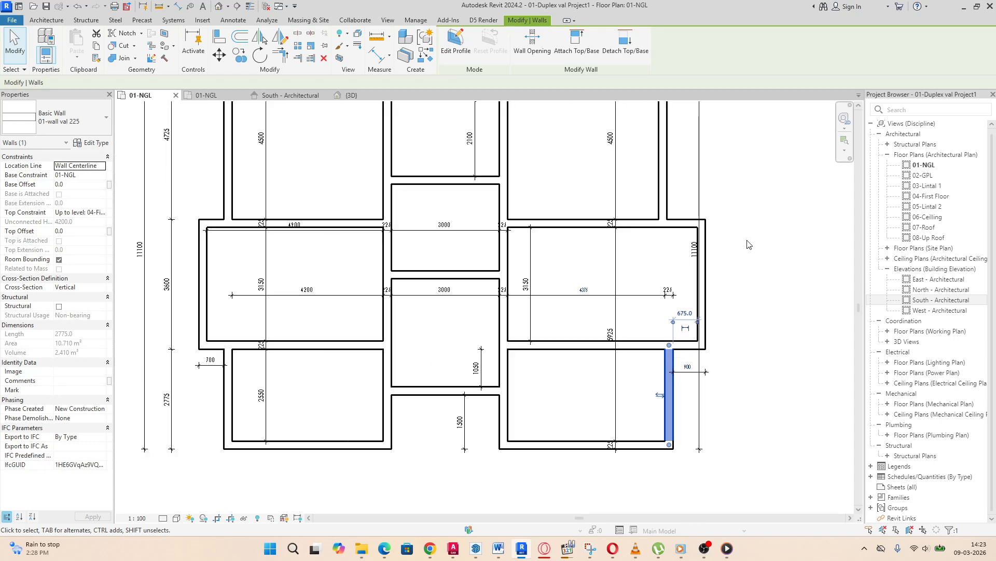
Step: Move the upper-right room's exterior wall by setting its temporary dimension to the projecting middle room's exterior wall to 900 mm
click(670, 190)
scroll(712, 202, down, 1)
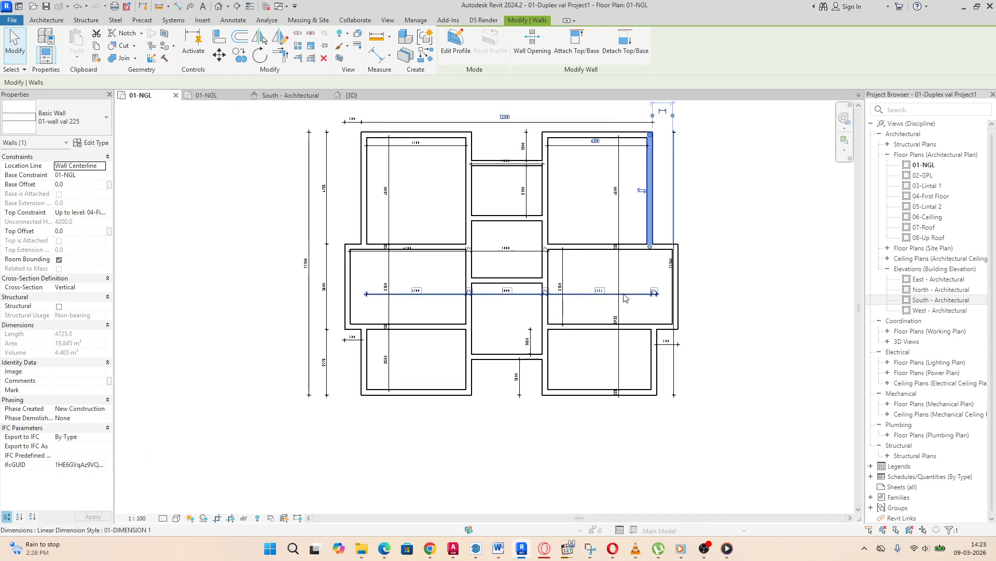
scroll(662, 243, down, 2)
scroll(669, 123, up, 3)
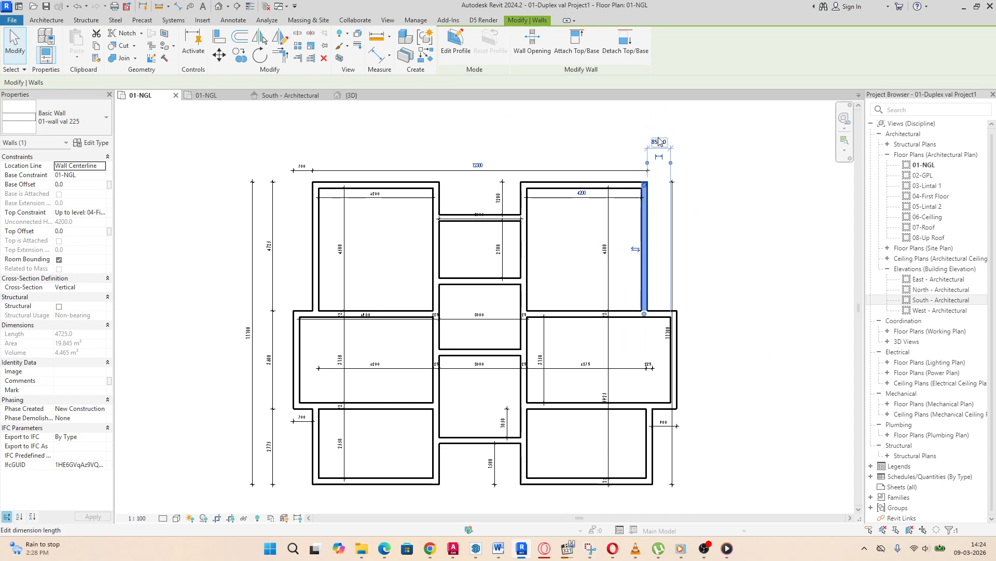
click(660, 141)
text(900)
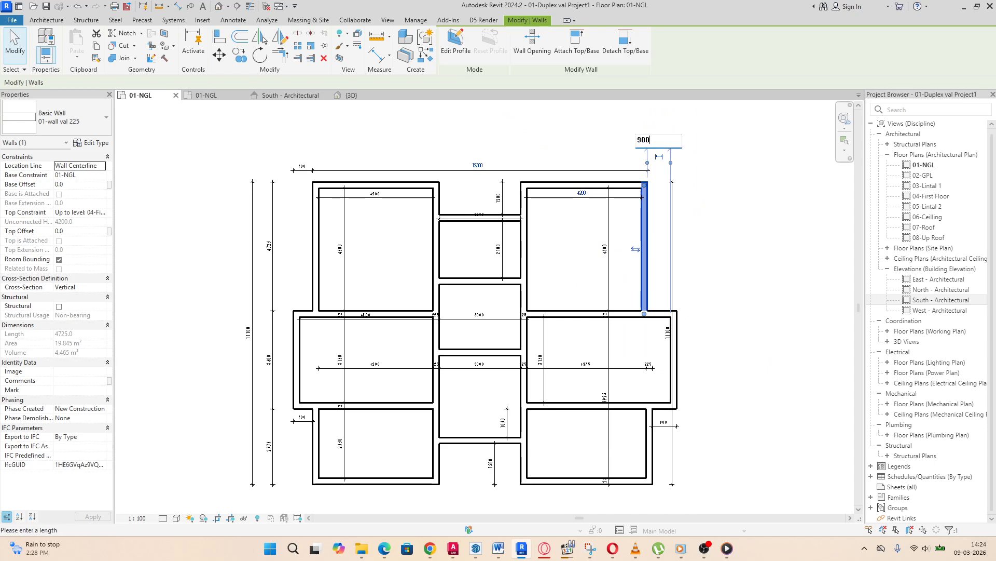
key(Return)
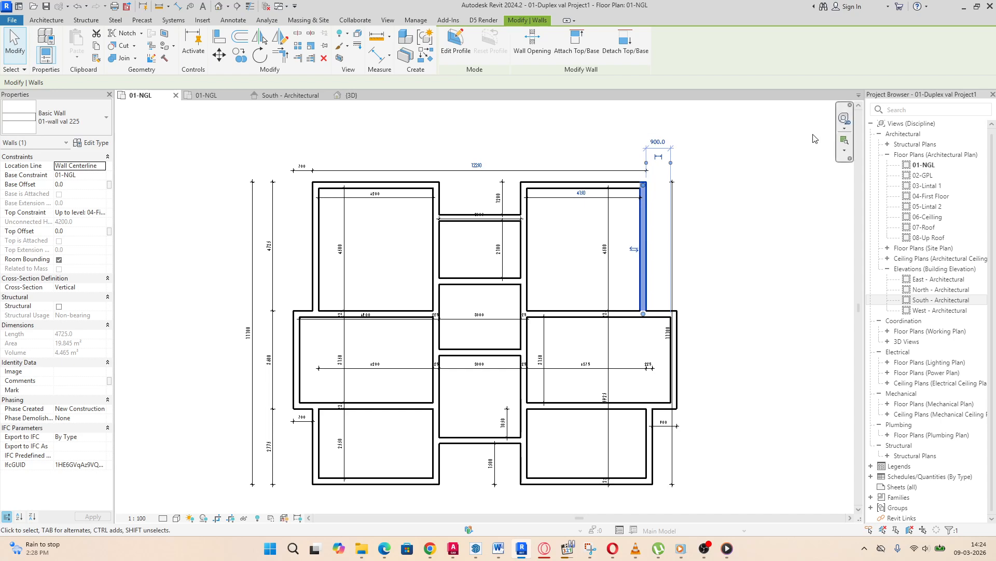
Step: Delete the lower-right room's misaligned vertical exterior wall
scroll(666, 396, up, 2)
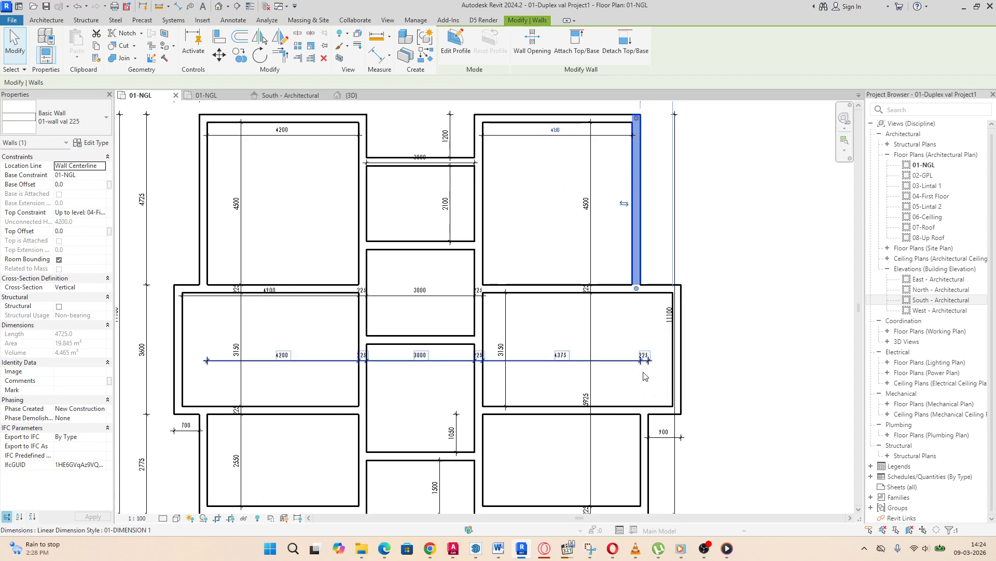
click(648, 440)
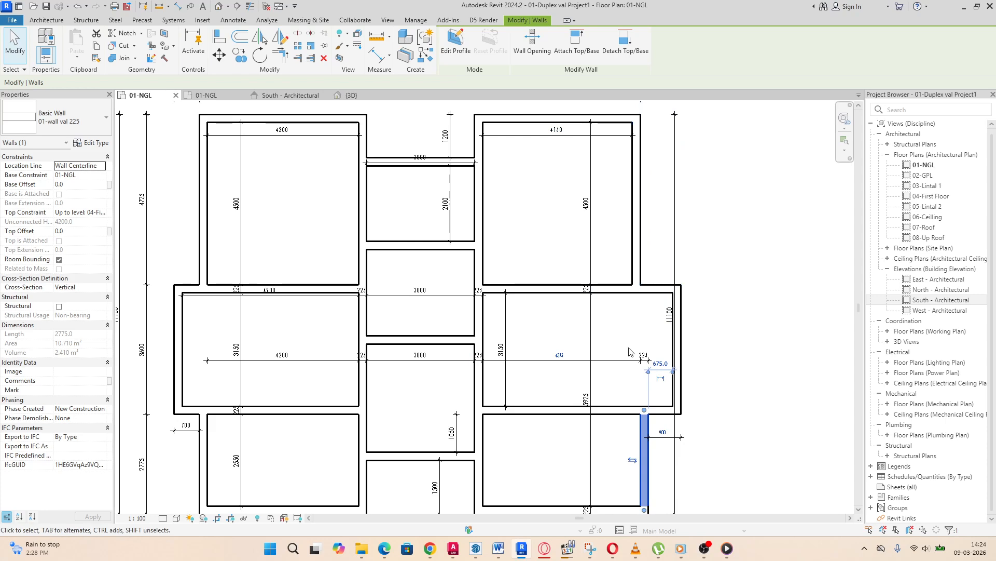
scroll(640, 398, down, 3)
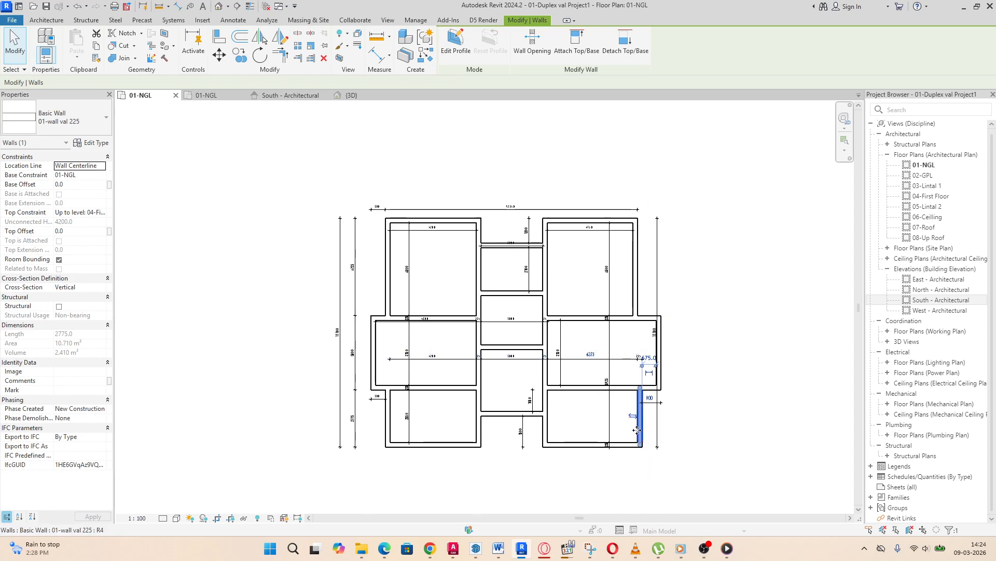
scroll(646, 413, up, 3)
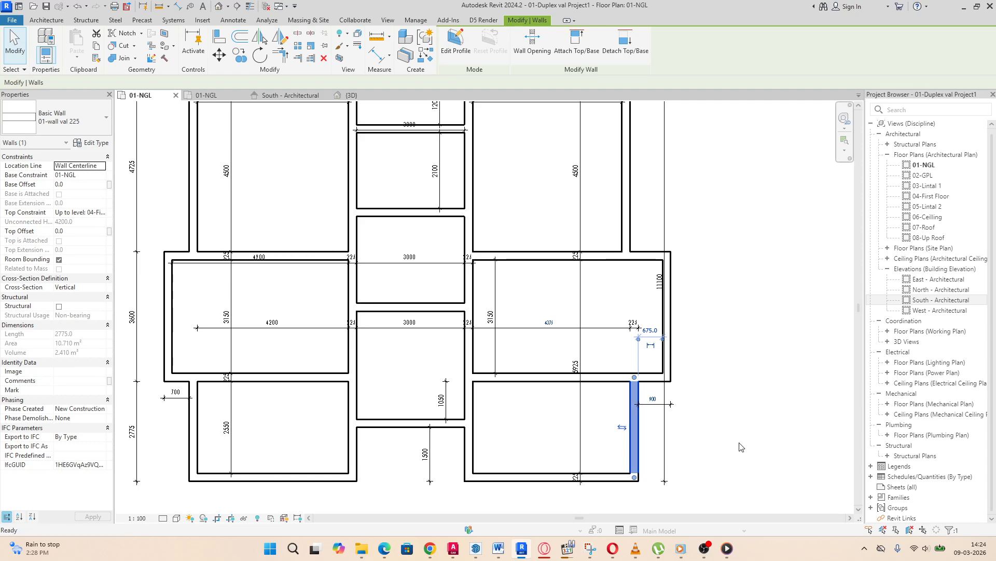
key(Delete)
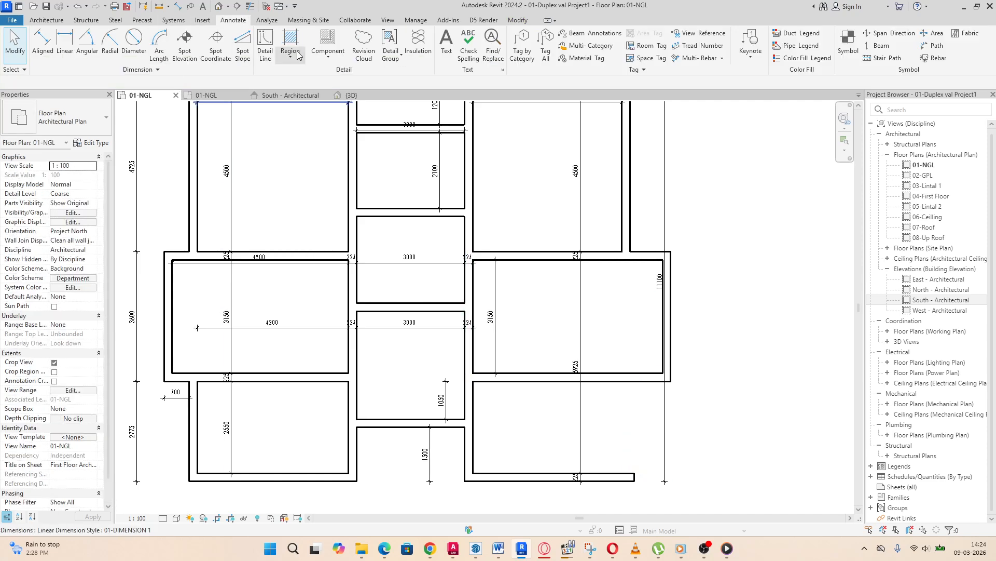
Step: Extend the upper-right room's exterior wall down to form a corner with the lower-right room's bottom wall using Trim/Extend to Corner
click(42, 19)
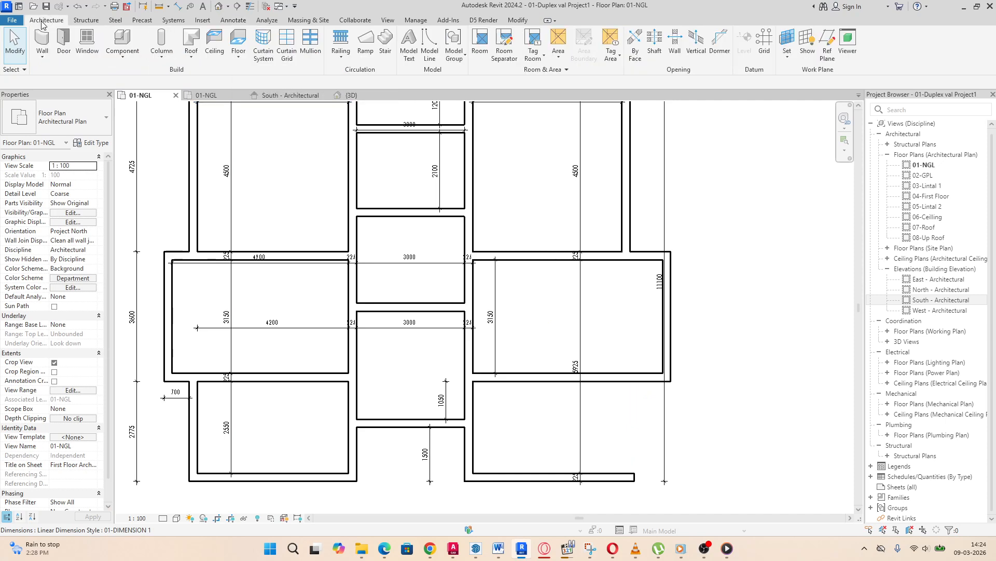
click(616, 213)
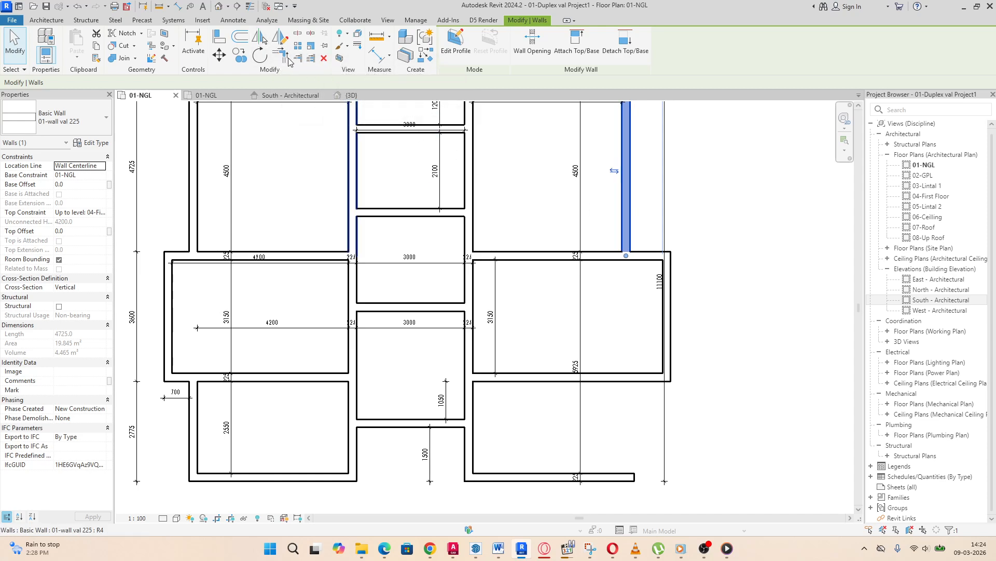
click(280, 54)
click(625, 216)
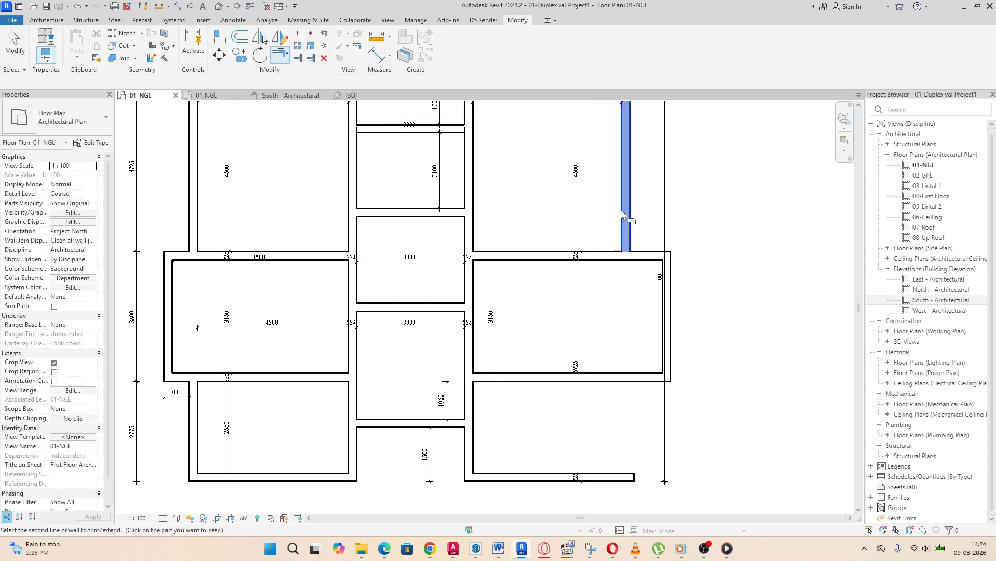
click(617, 476)
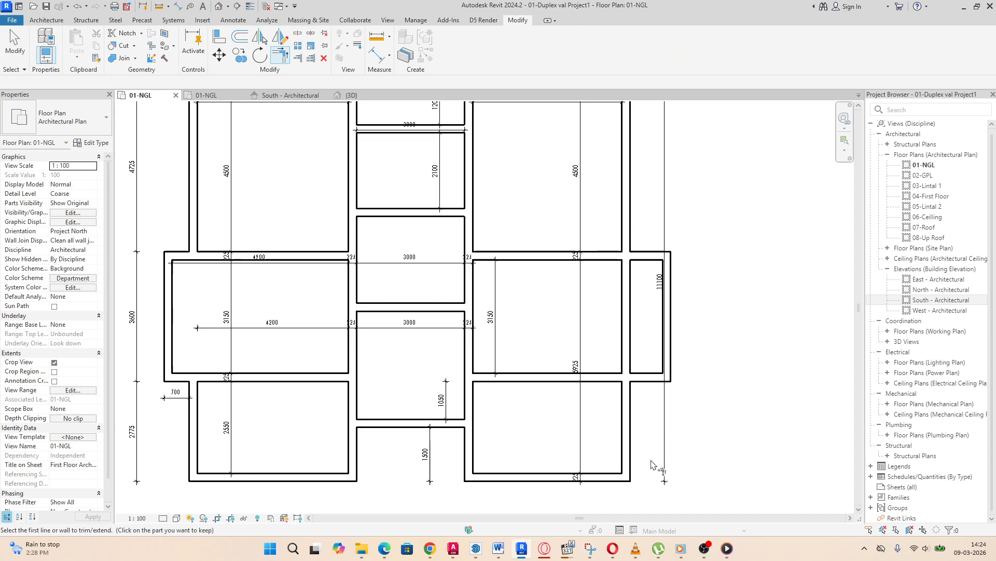
Step: Remove the part of the extended wall that crosses the projecting right-hand middle room, keeping the segments above and below it
click(297, 33)
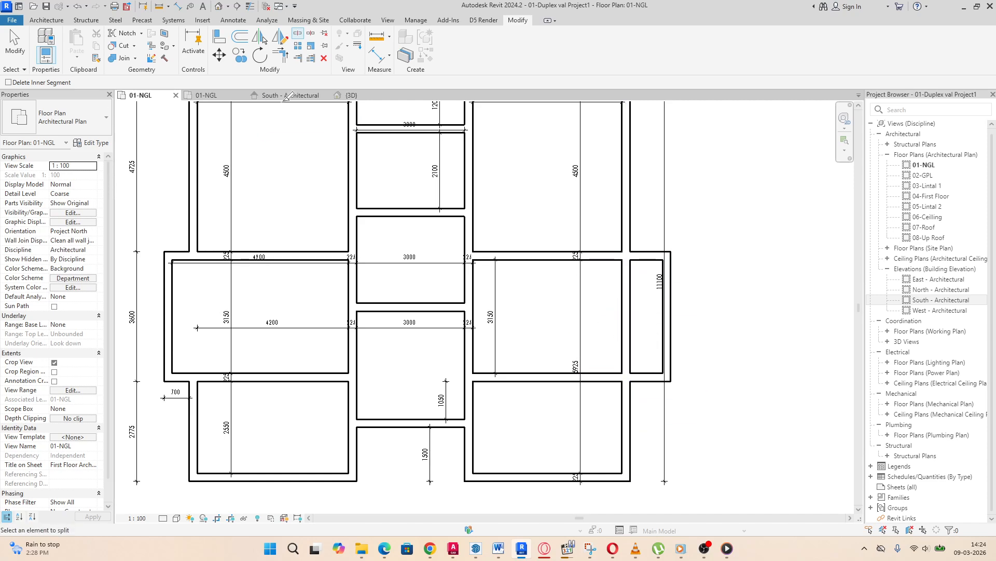
click(298, 59)
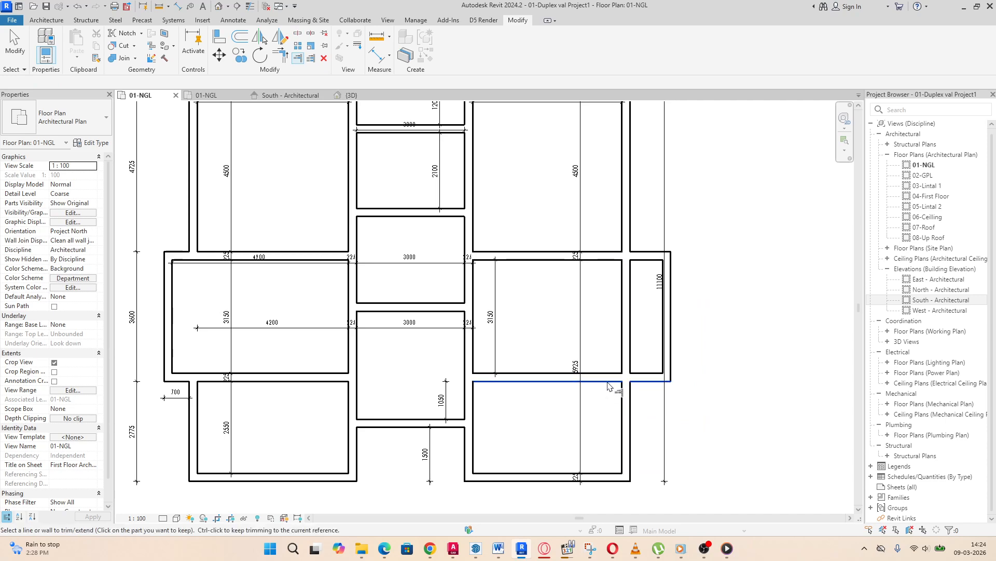
click(626, 405)
scroll(708, 341, down, 3)
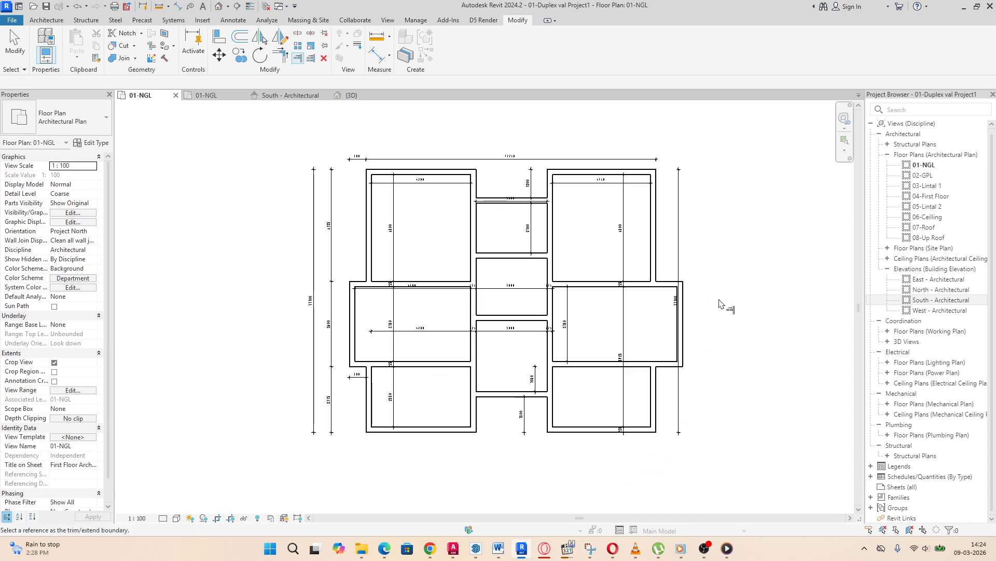
right_click(745, 276)
click(767, 283)
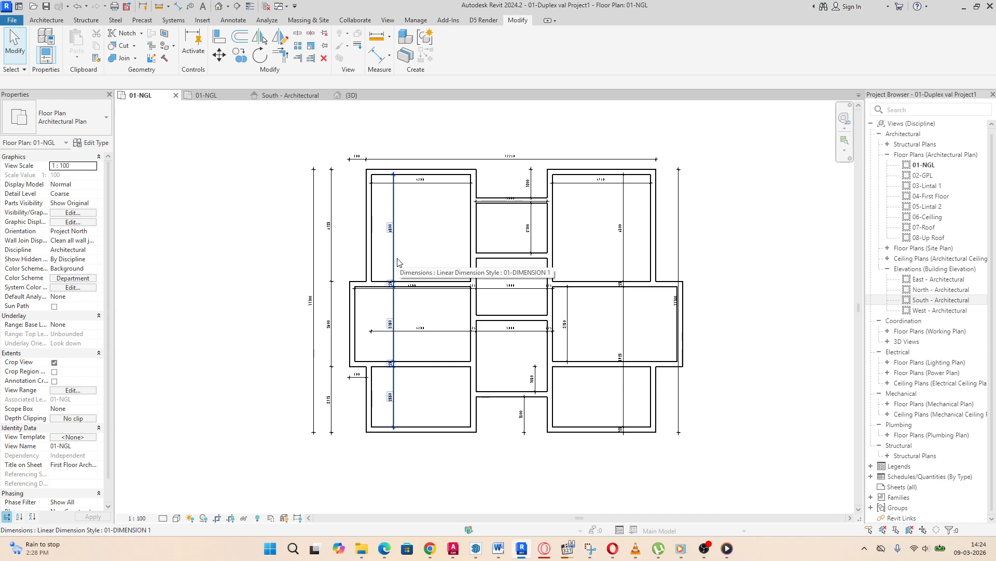
Step: Move the left-hand middle room's exterior wall outward by setting its offset from the lower-left room's outer face to 900 mm
key(Escape)
scroll(358, 372, up, 5)
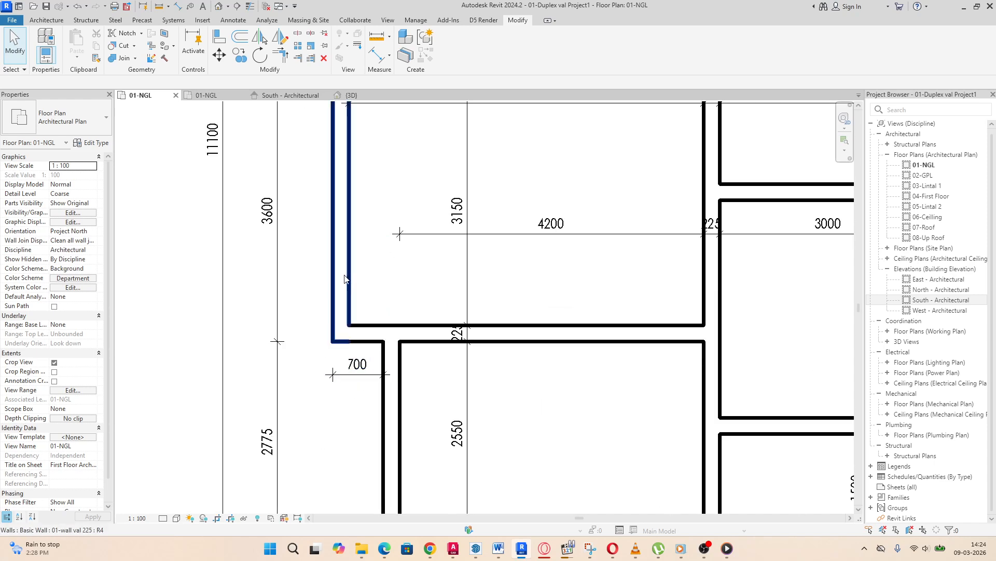
scroll(457, 234, down, 6)
scroll(457, 233, up, 4)
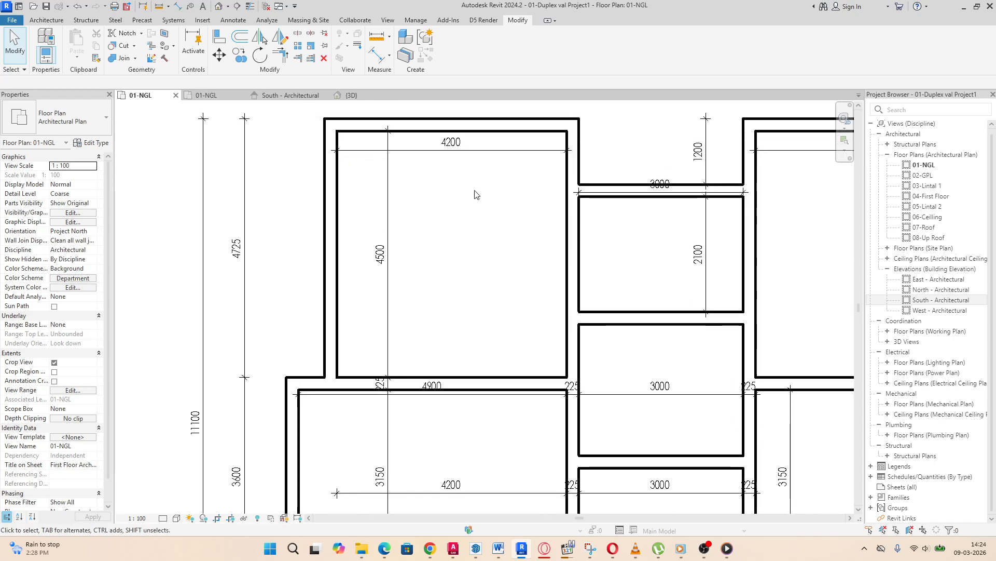
scroll(473, 196, down, 2)
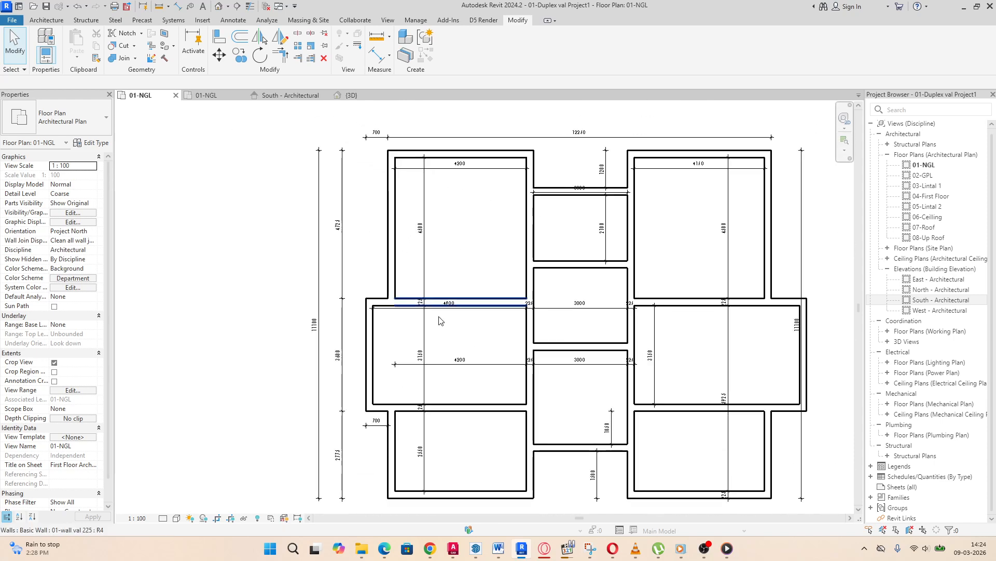
click(369, 395)
scroll(375, 433, up, 2)
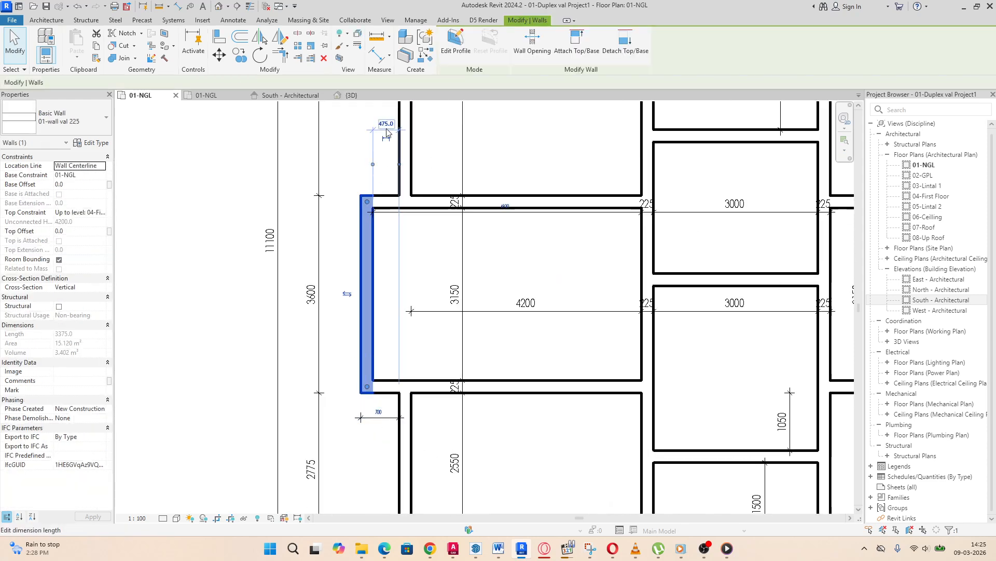
click(378, 412)
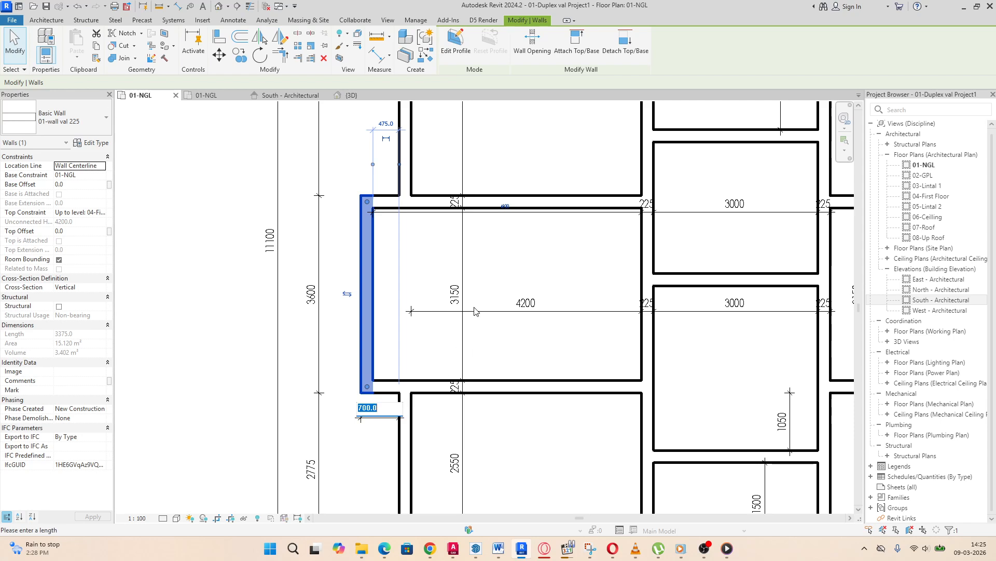
text(900)
key(Return)
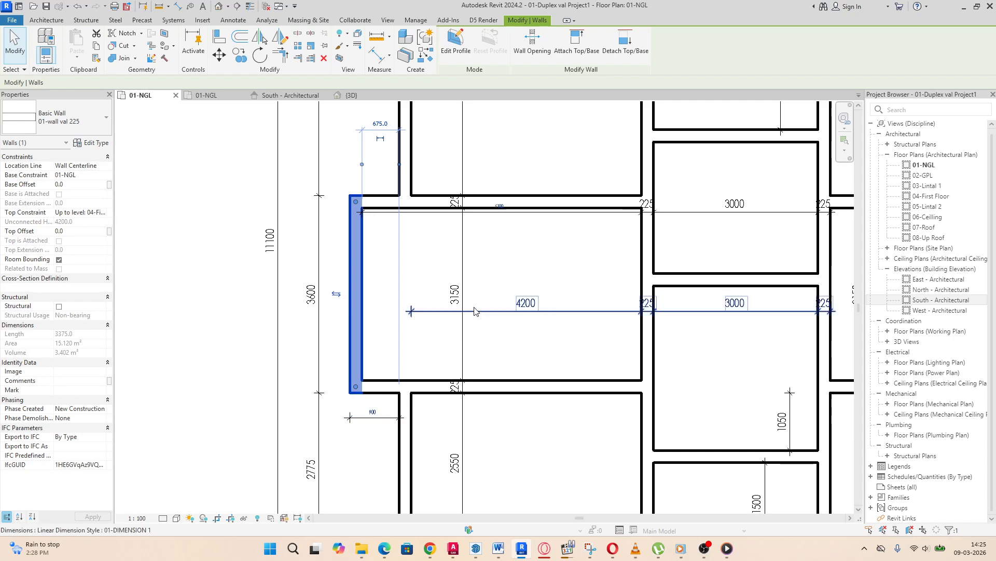
scroll(478, 310, down, 3)
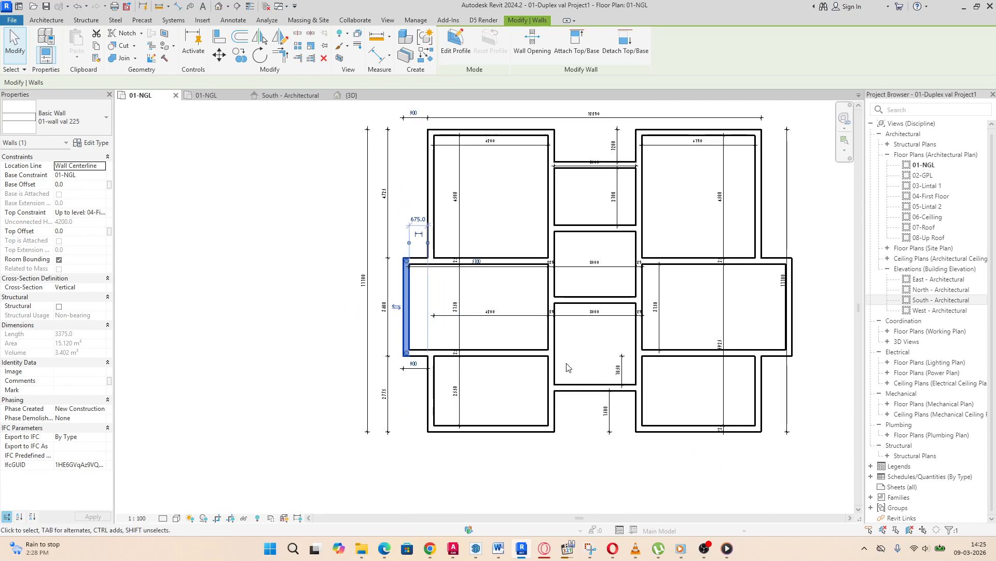
key(Escape)
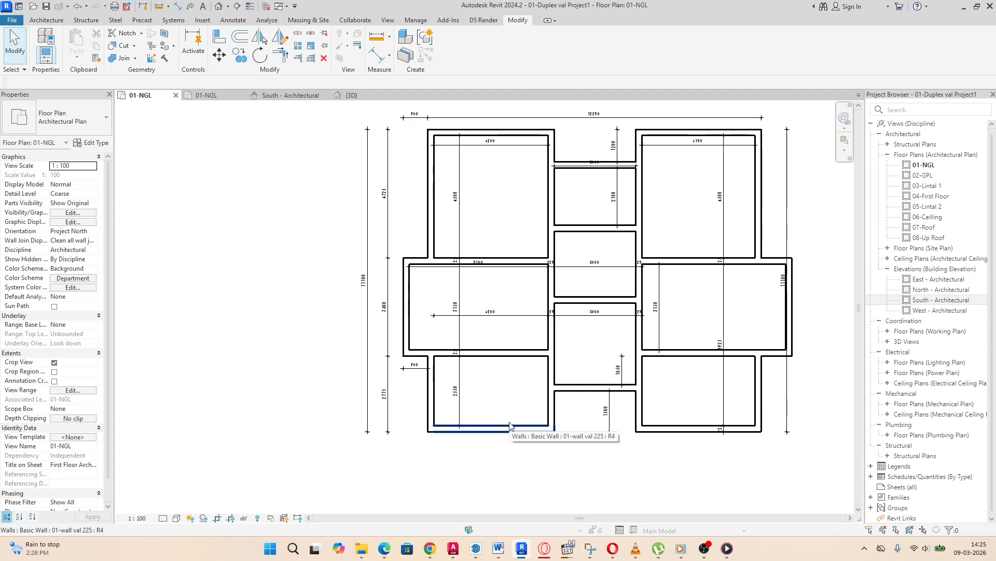
Step: Examine the central bay's lowest cross wall and its dimensions, and check the overall wall layout
scroll(622, 388, up, 2)
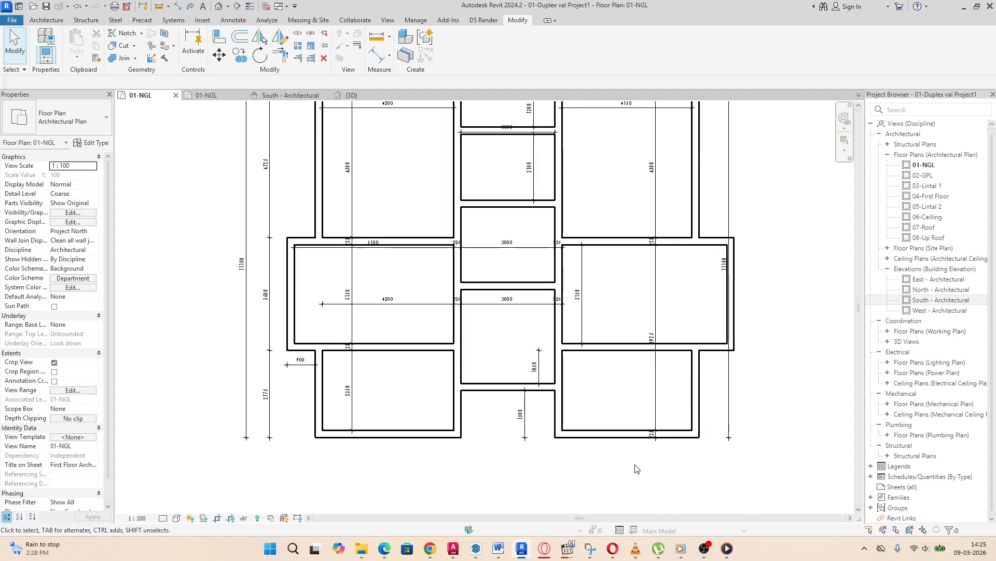
scroll(528, 399, up, 4)
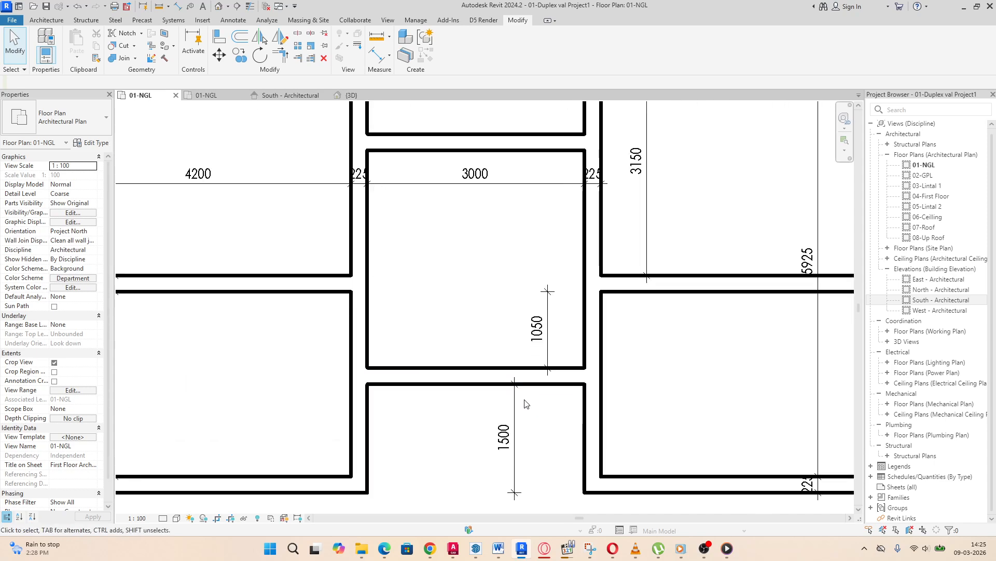
scroll(519, 400, down, 2)
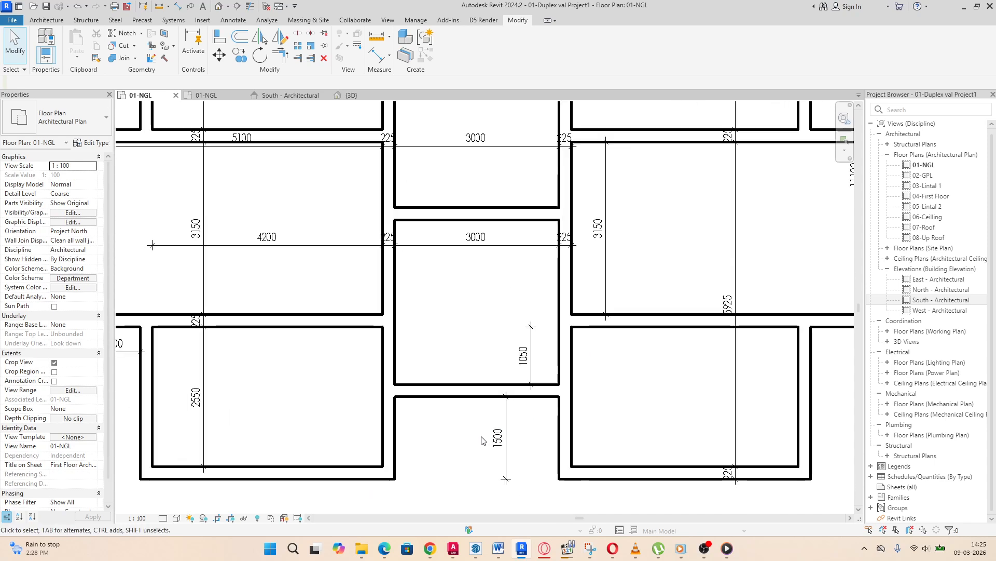
click(481, 386)
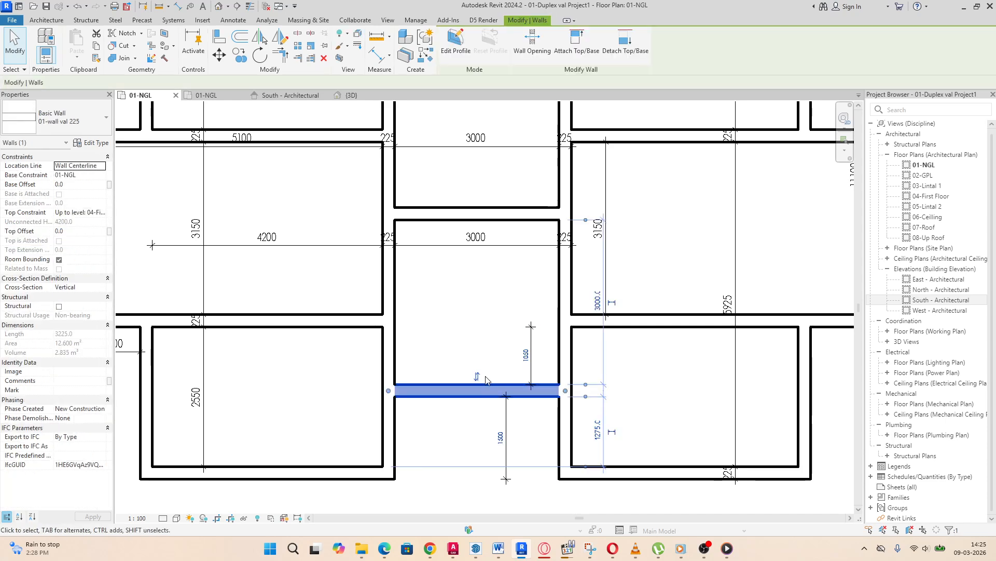
scroll(487, 380, down, 3)
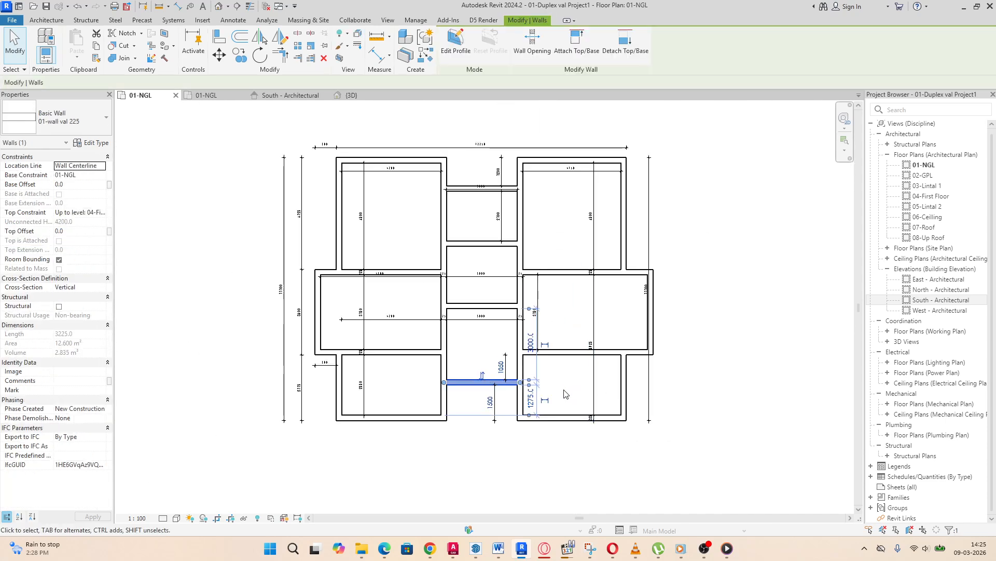
click(606, 384)
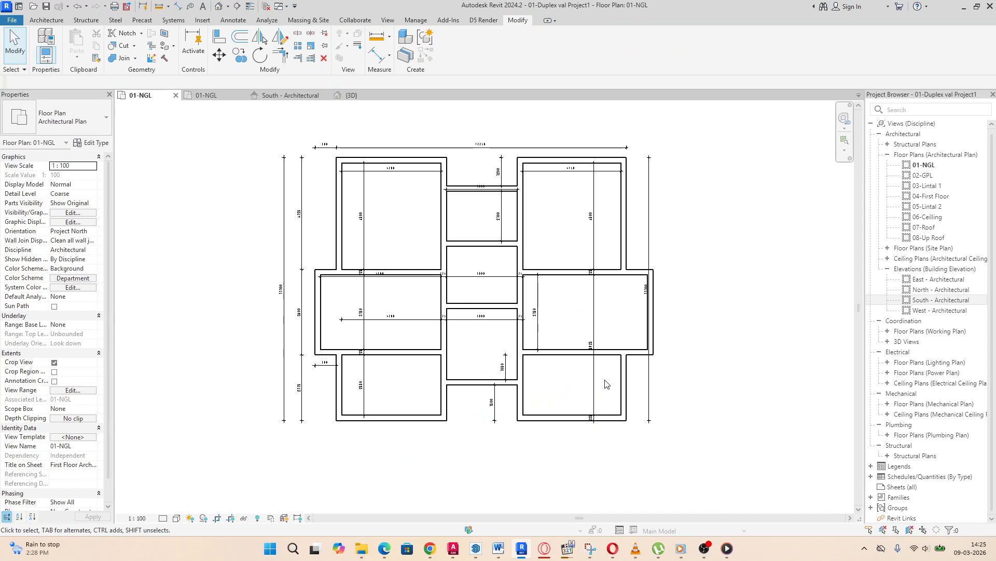
scroll(569, 386, down, 2)
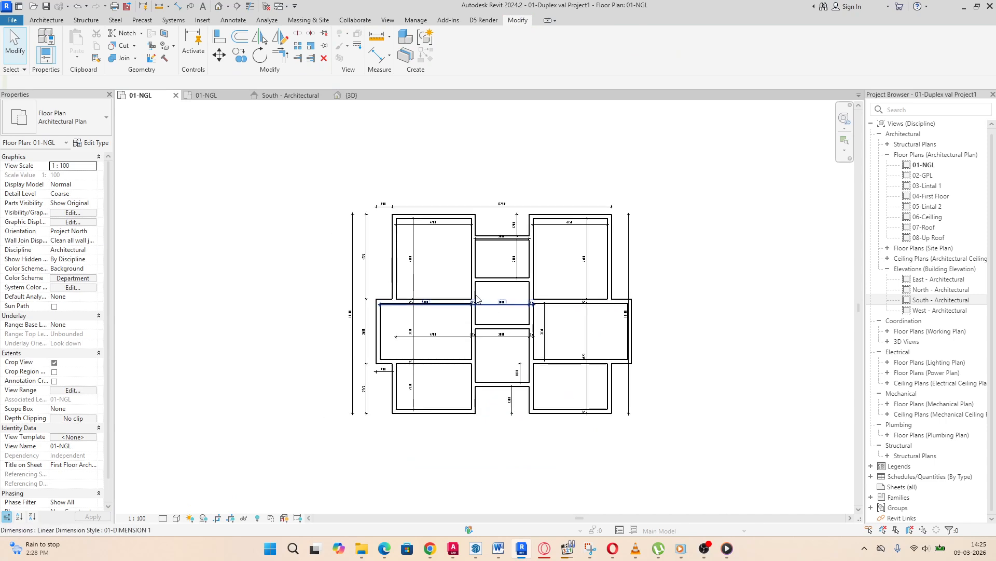
scroll(479, 293, up, 2)
scroll(474, 295, down, 3)
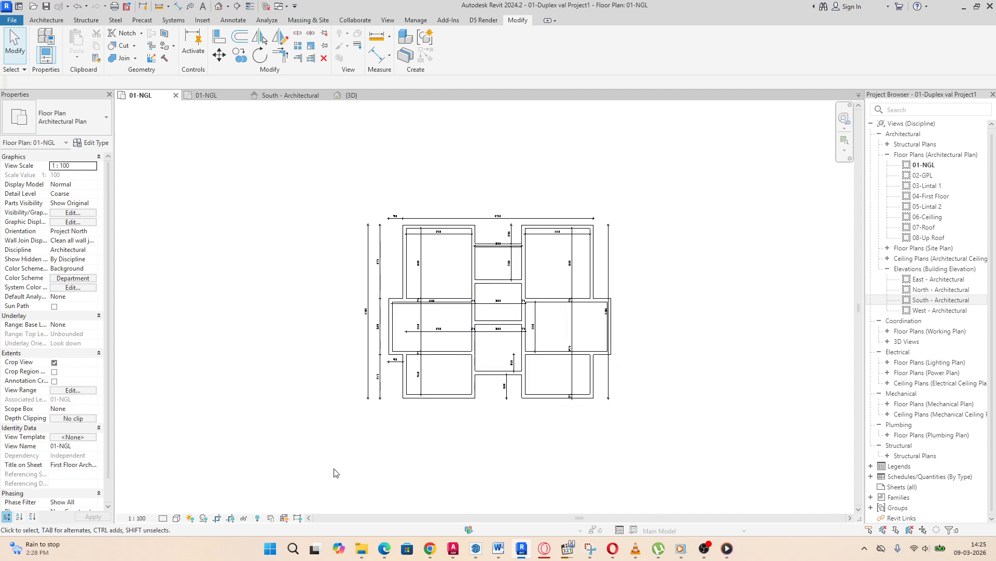
Step: Reveal hidden elements and select all the plan's walls and dimensions, leaving the project base point and survey point out of the selection
click(257, 518)
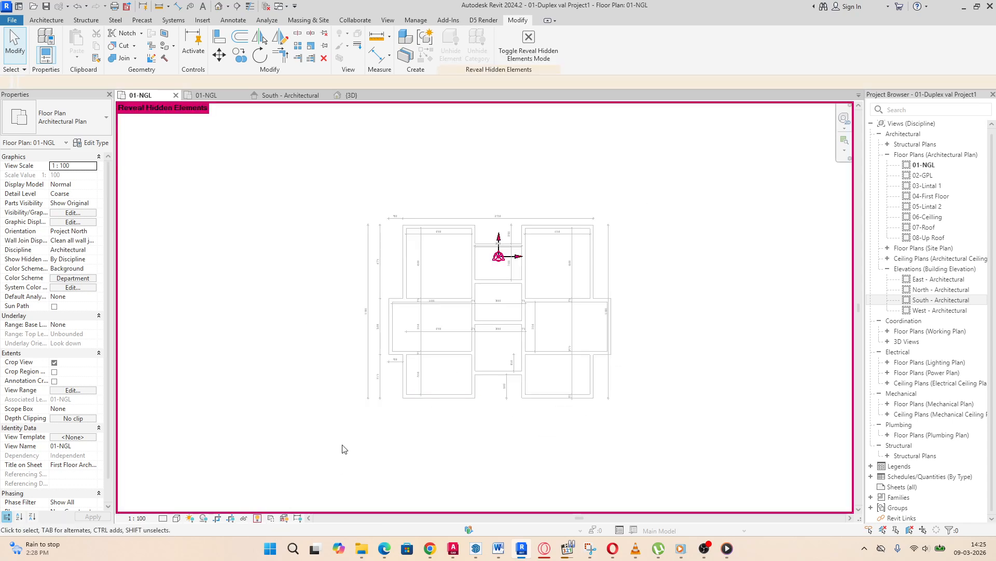
drag(342, 449, 658, 171)
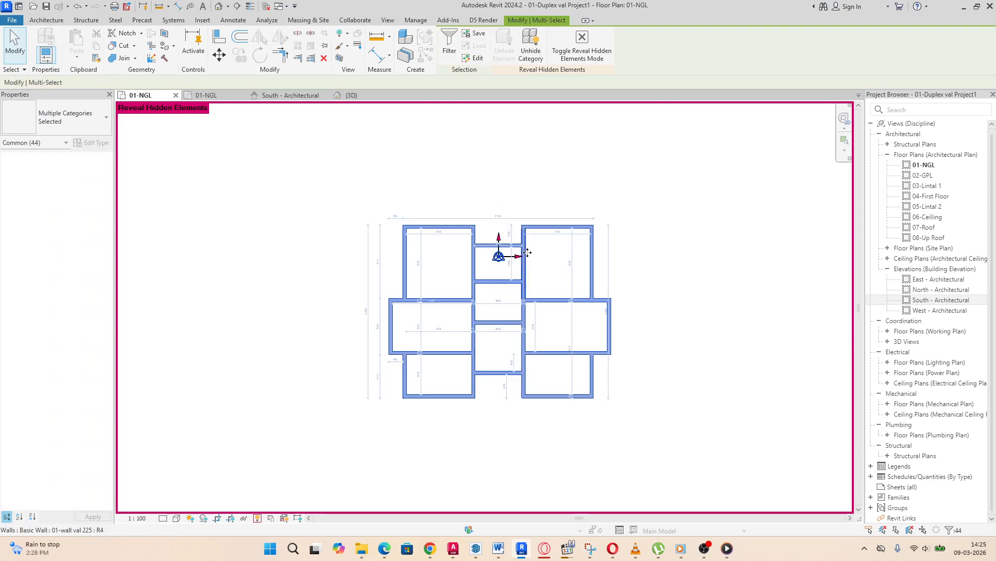
scroll(482, 287, up, 2)
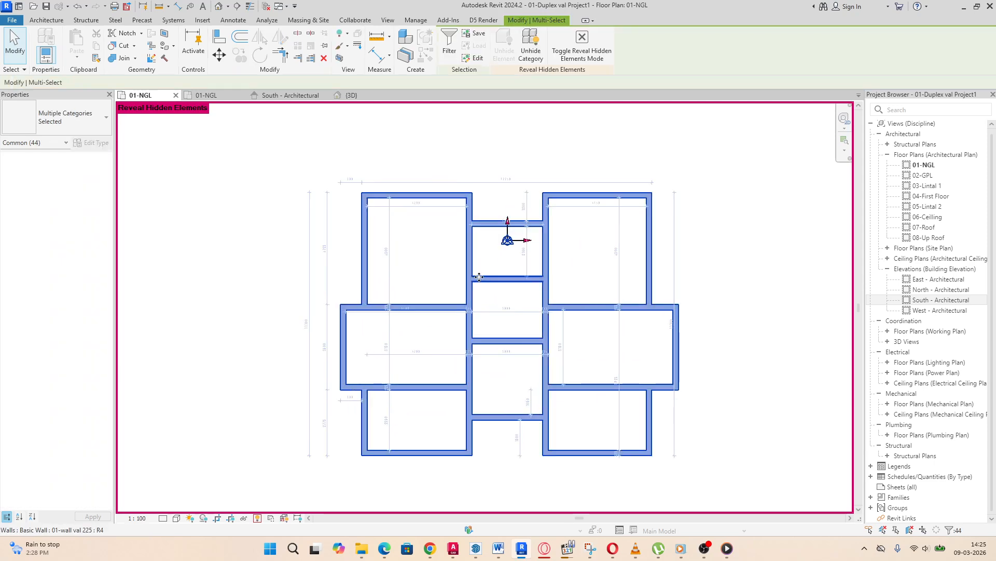
drag(489, 262, 526, 228)
scroll(493, 272, up, 4)
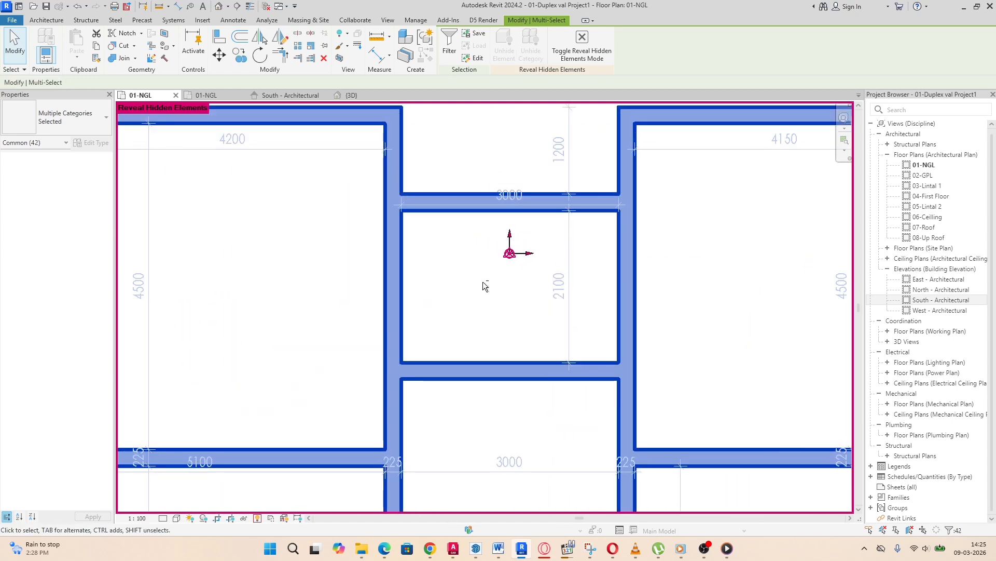
shift+drag(483, 281, 556, 225)
scroll(490, 255, down, 4)
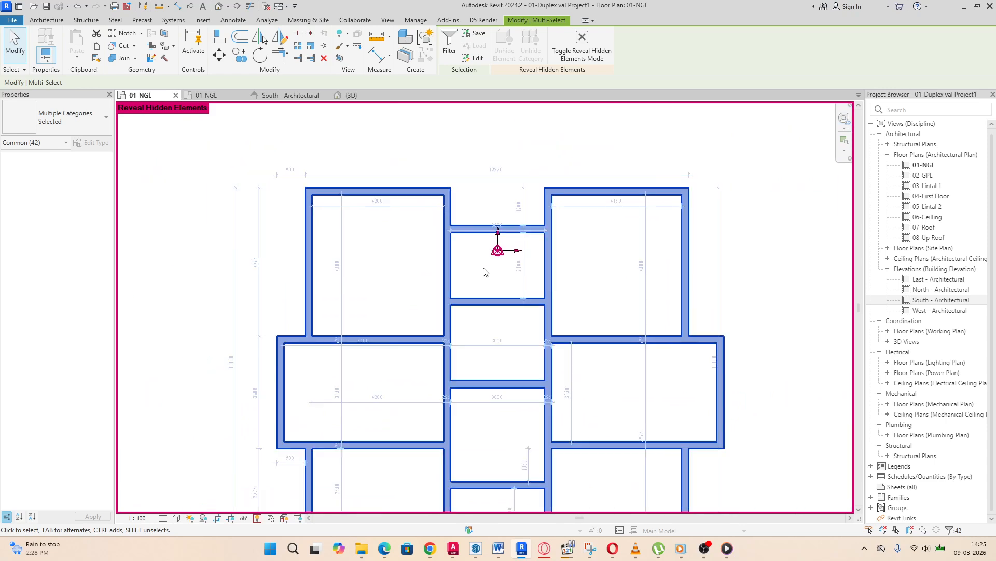
Step: Move the selected plan straight up from the middle central room's lower cross wall to the cross wall above, bringing that room around the base point
scroll(483, 271, down, 2)
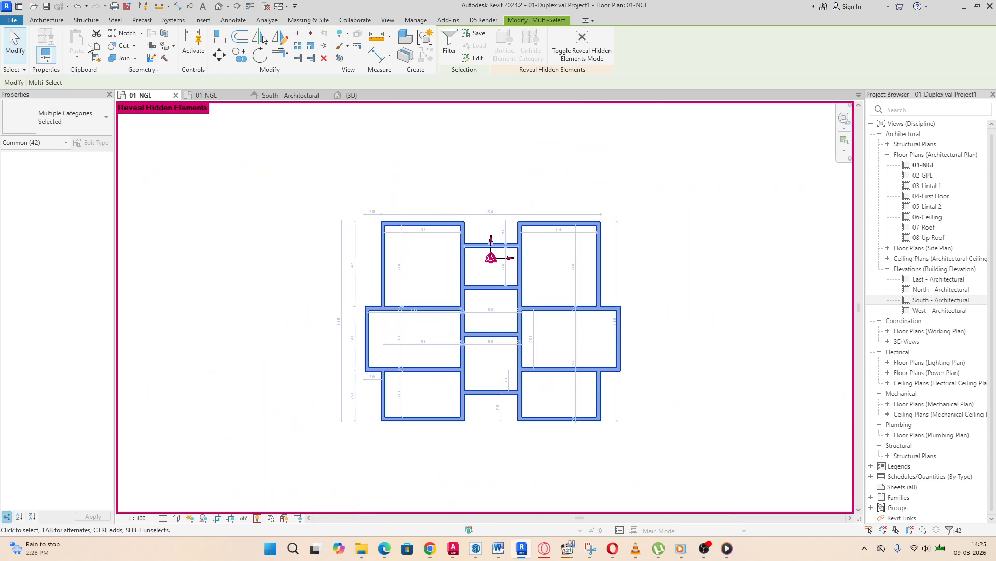
click(219, 58)
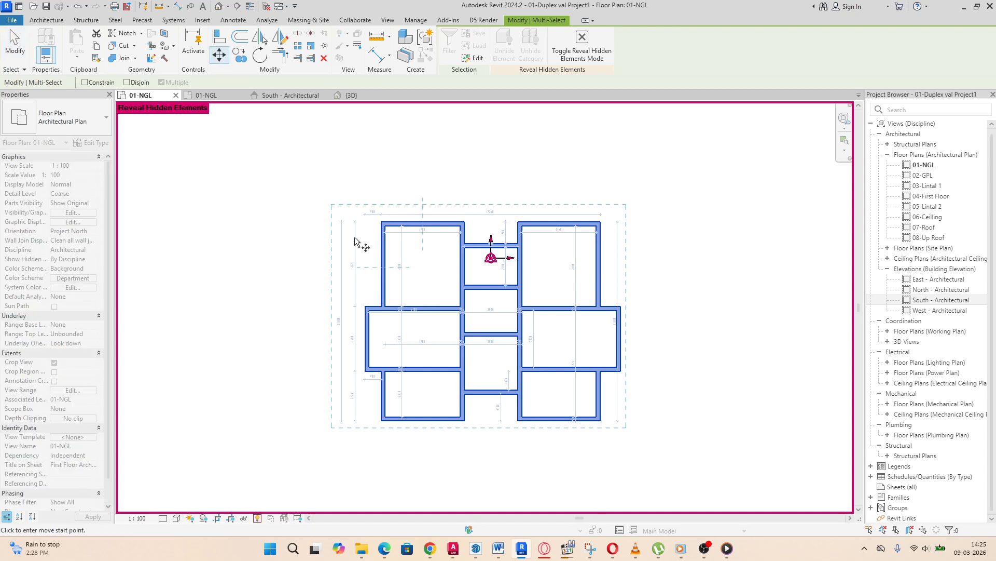
click(490, 333)
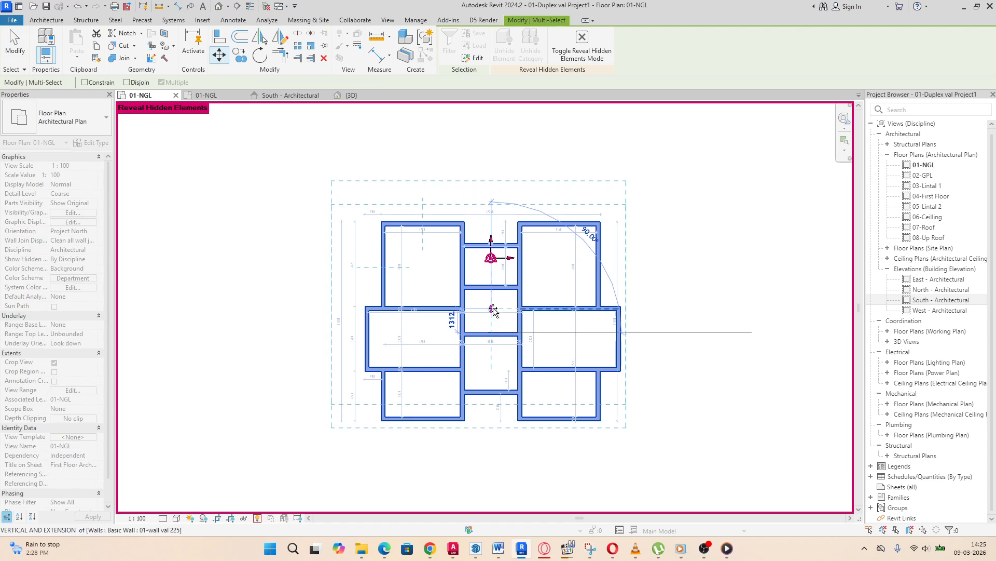
click(491, 285)
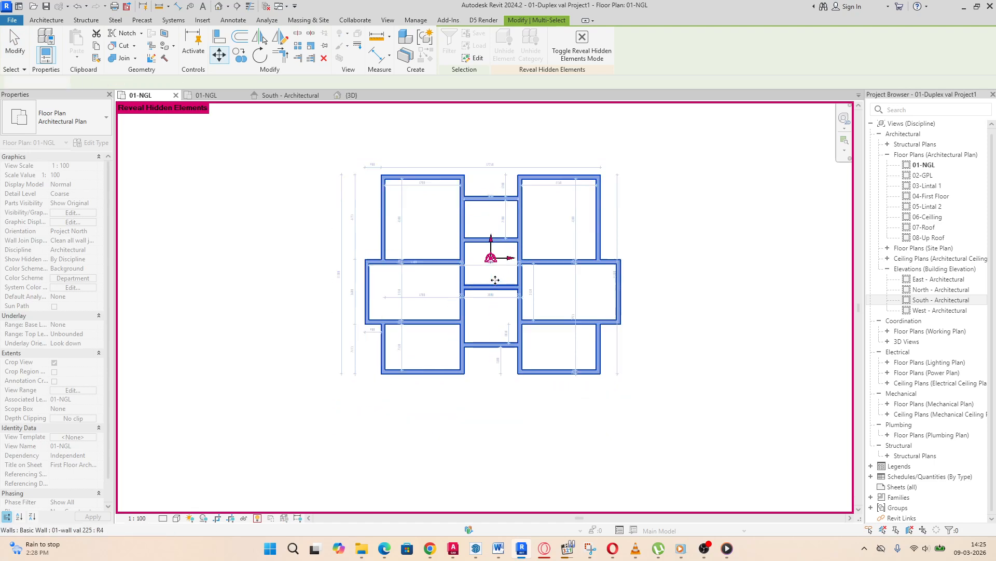
scroll(486, 290, up, 6)
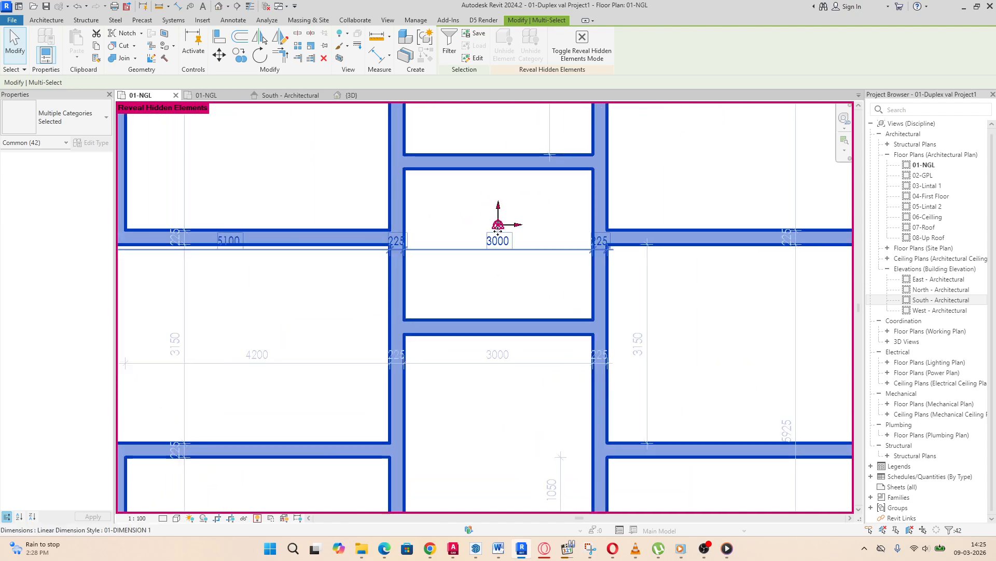
scroll(492, 276, down, 2)
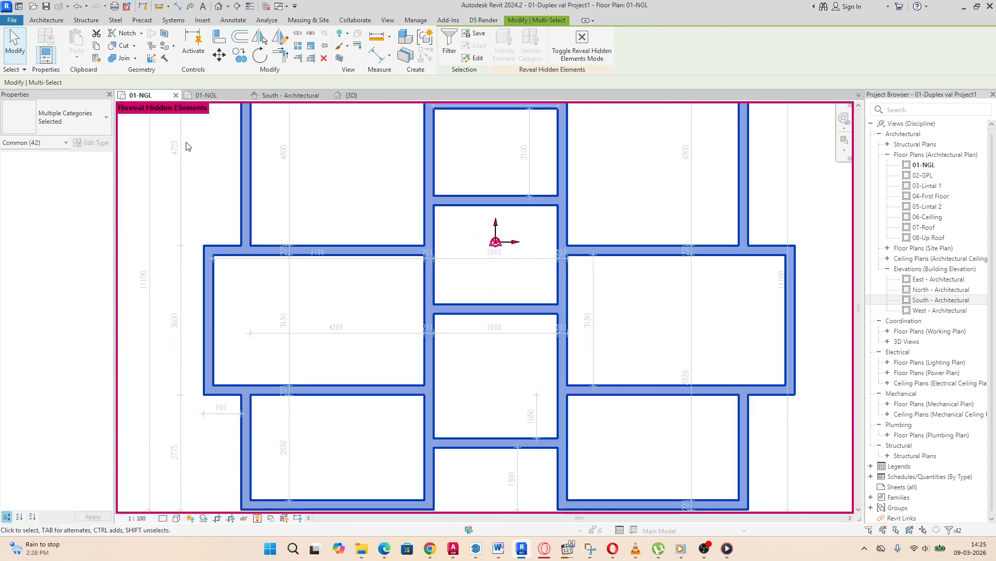
click(218, 55)
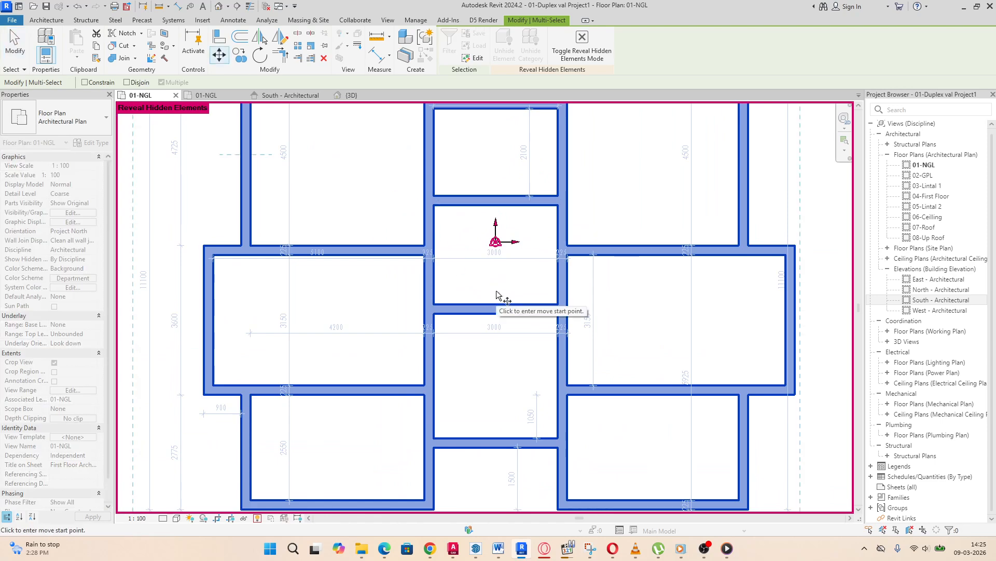
key(Escape)
scroll(504, 263, down, 5)
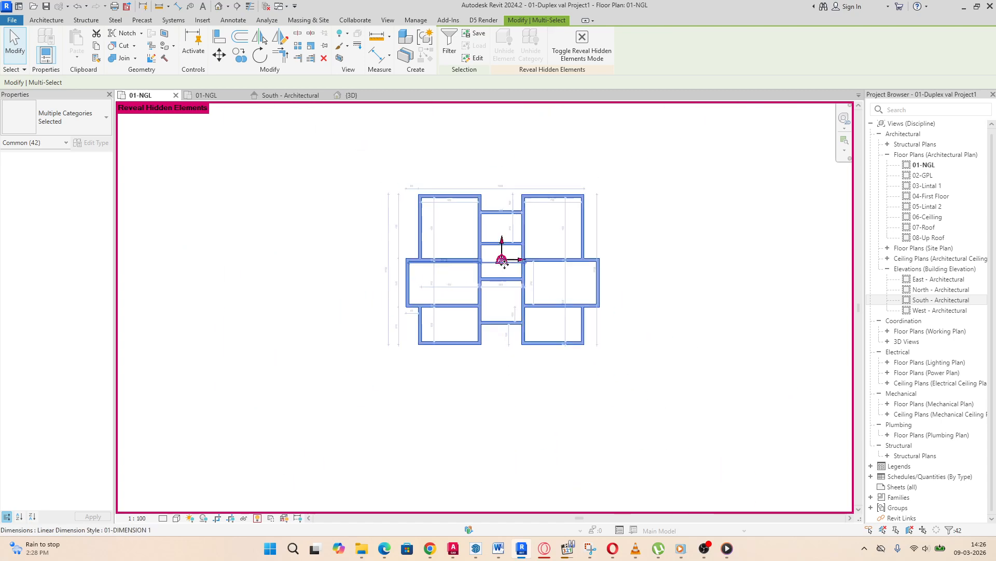
Step: Clear the plan selection and turn off the display of hidden elements
click(701, 272)
scroll(444, 215, up, 4)
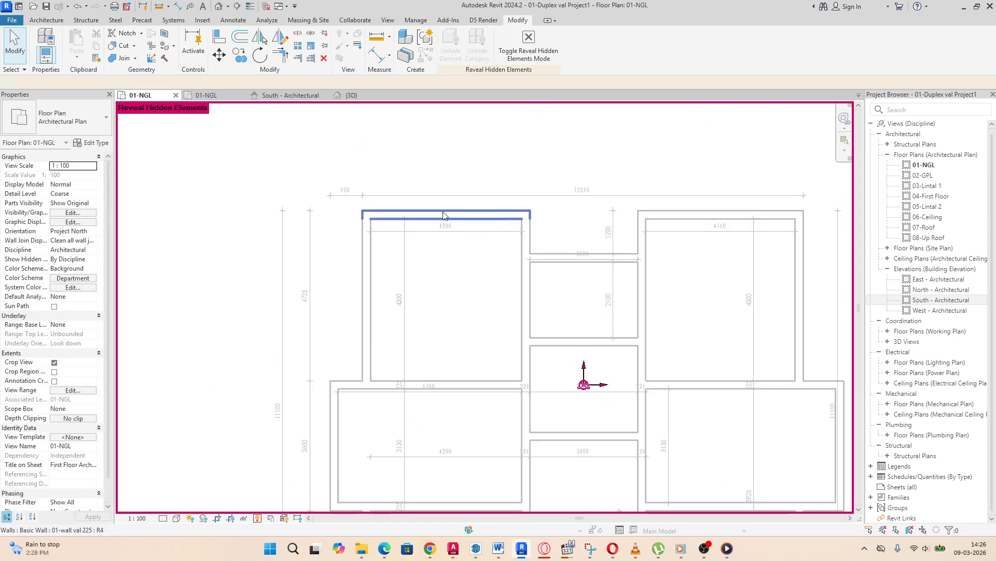
scroll(443, 215, down, 4)
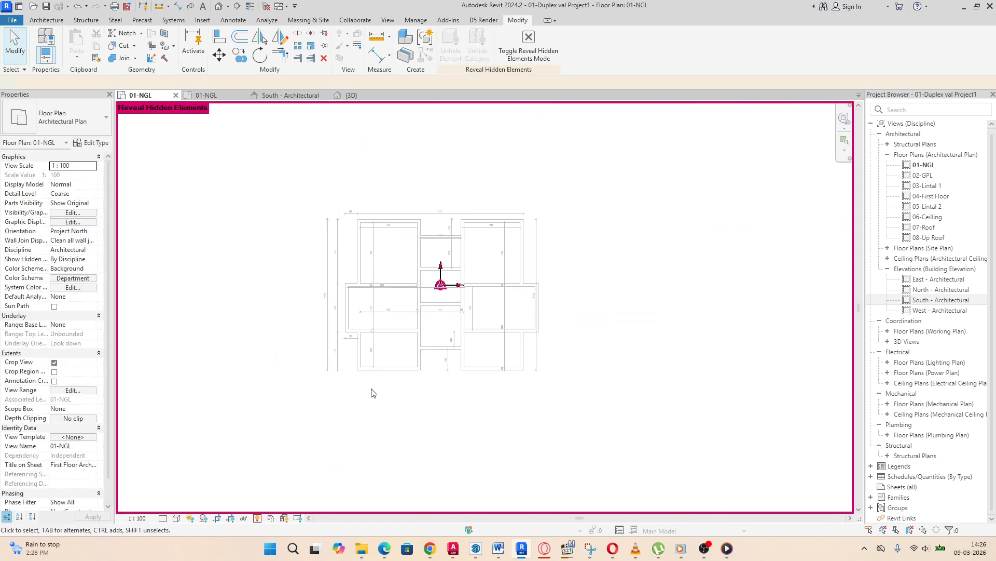
scroll(611, 357, down, 2)
scroll(518, 371, up, 2)
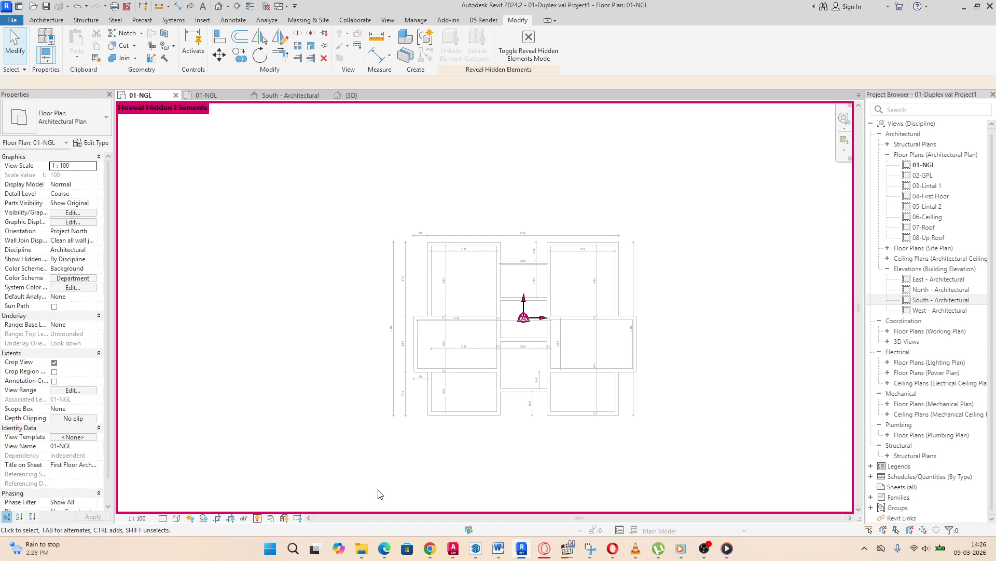
click(257, 519)
scroll(521, 383, up, 4)
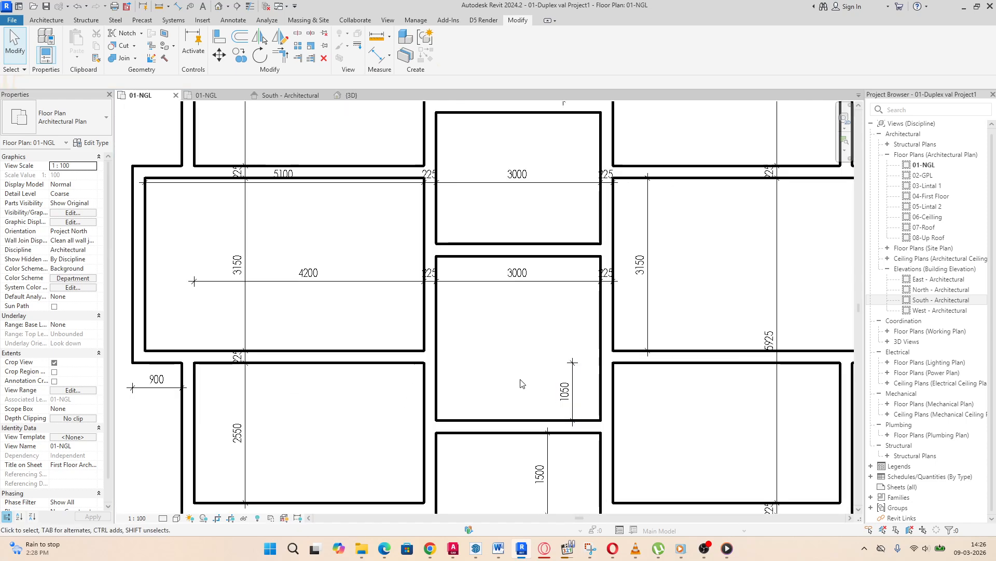
scroll(478, 385, down, 3)
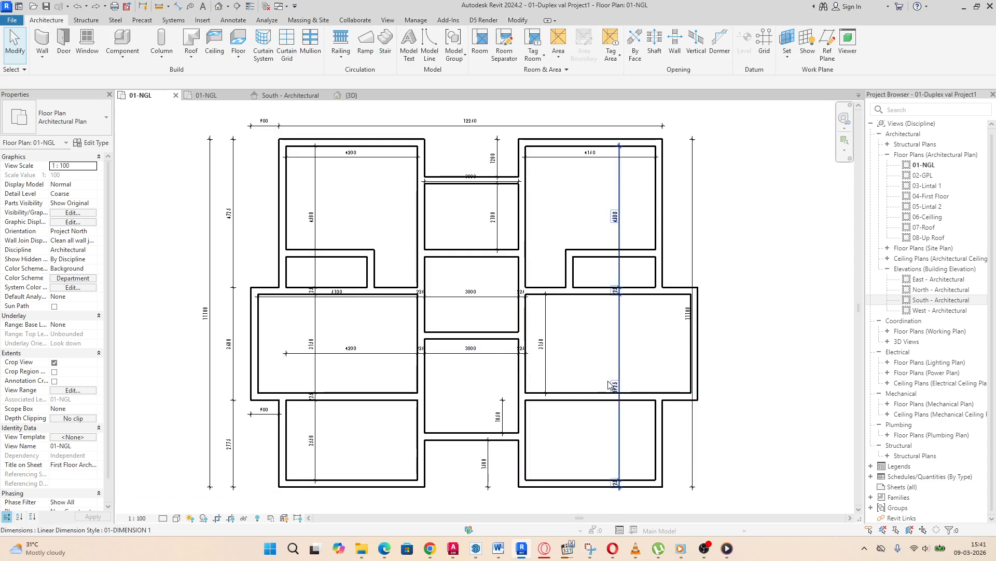
Step: Set the clear depth of the small room within the upper-left room to 1200 mm by moving its upper wall
scroll(283, 236, up, 3)
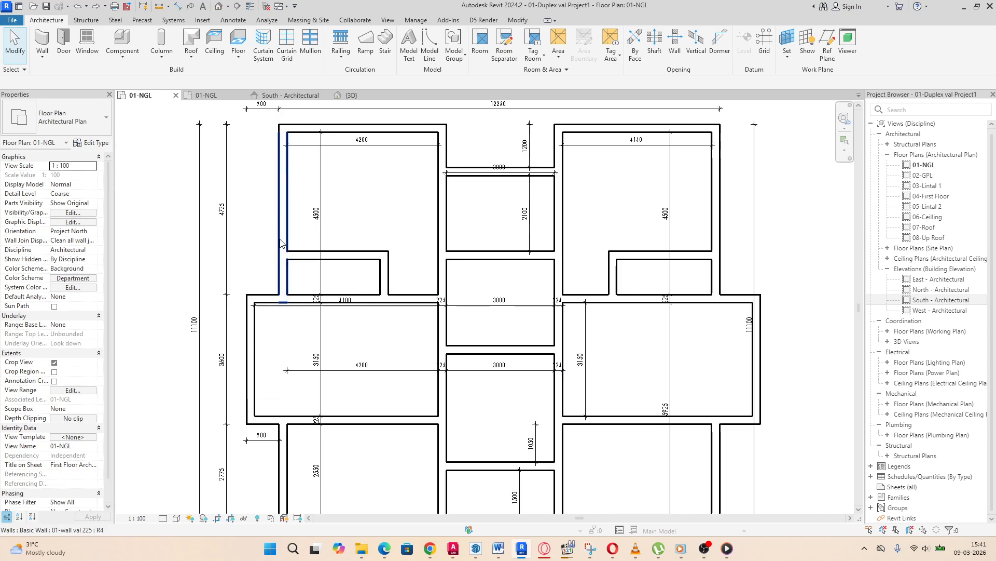
scroll(346, 285, down, 1)
click(368, 272)
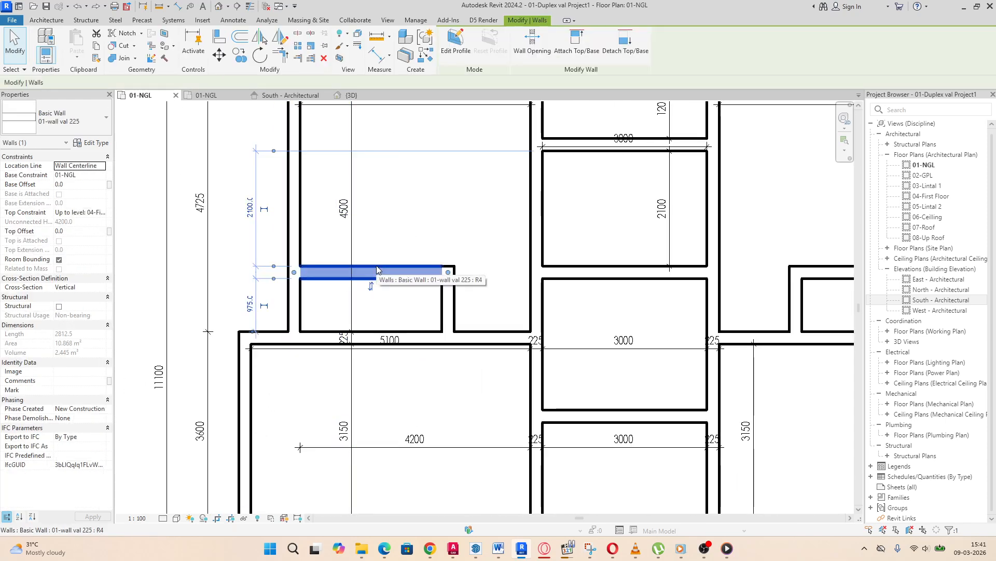
click(249, 306)
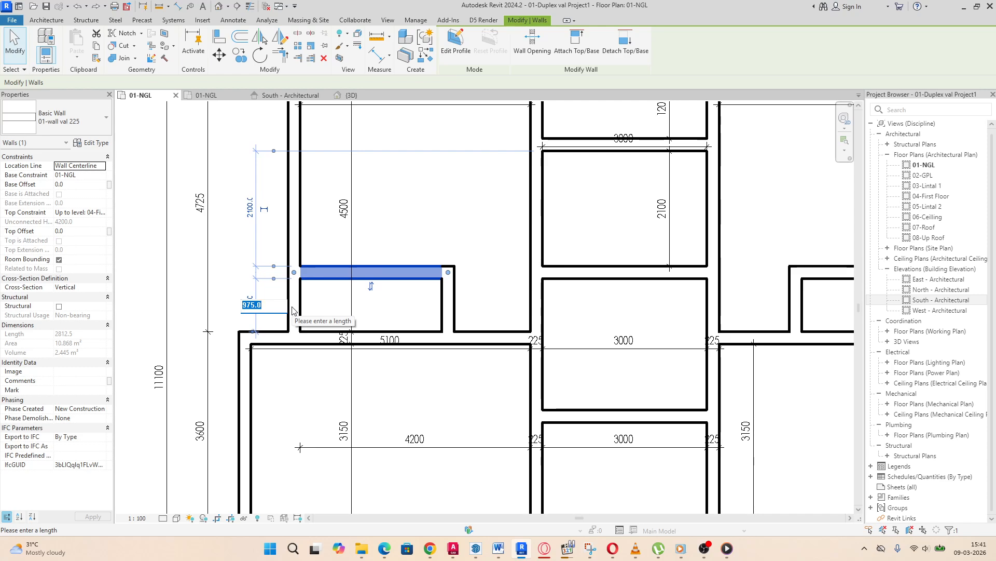
text(12)
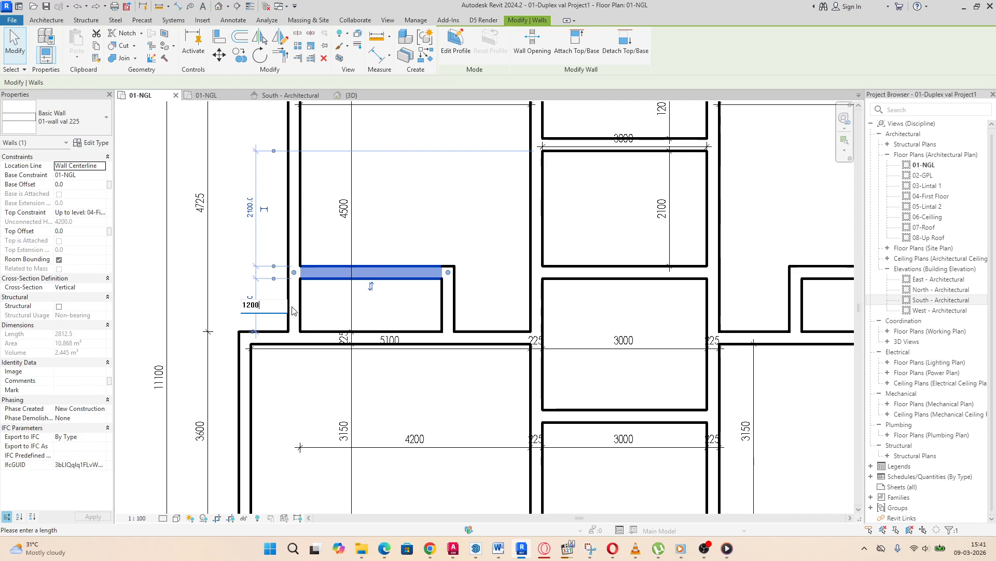
text(00)
key(Return)
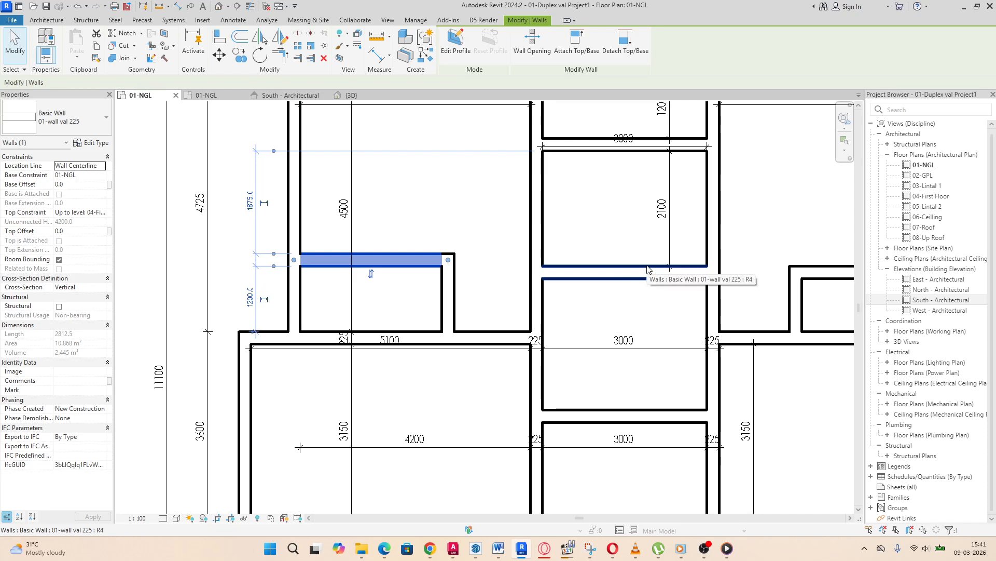
Step: Set the clear depth of the small room within the upper-right room to 1200 mm by moving its upper wall
scroll(617, 289, down, 1)
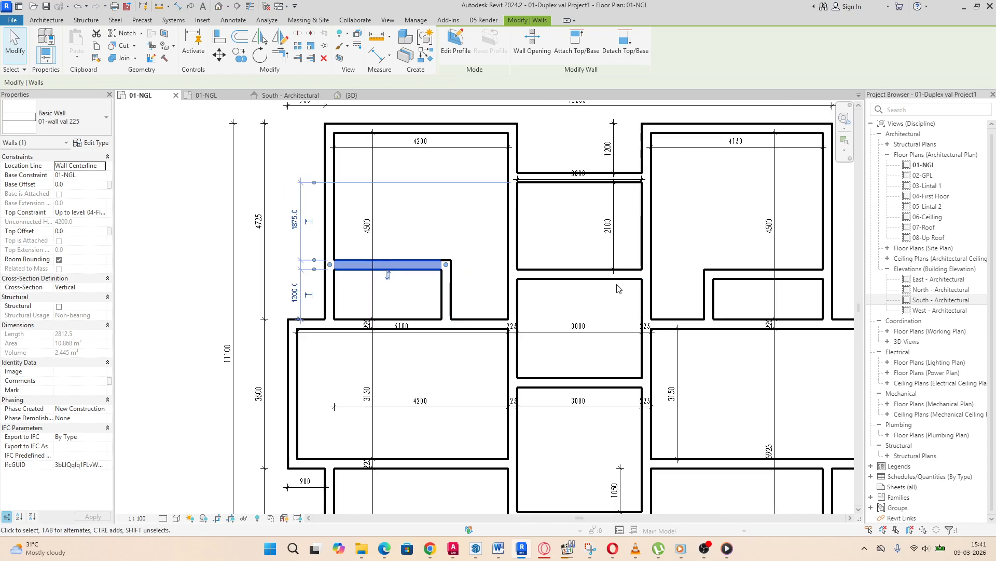
click(752, 274)
scroll(751, 283, down, 3)
scroll(724, 292, up, 2)
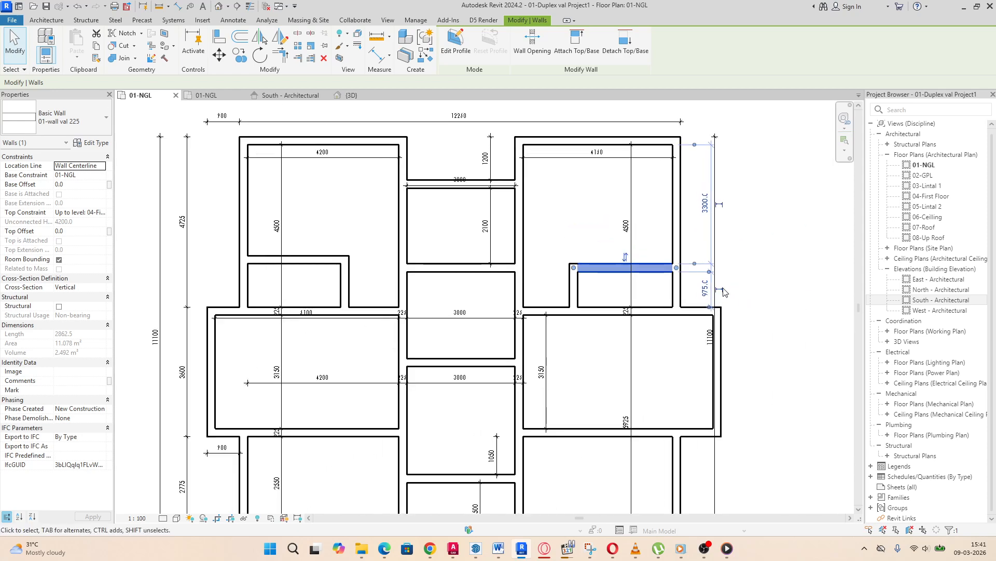
click(706, 290)
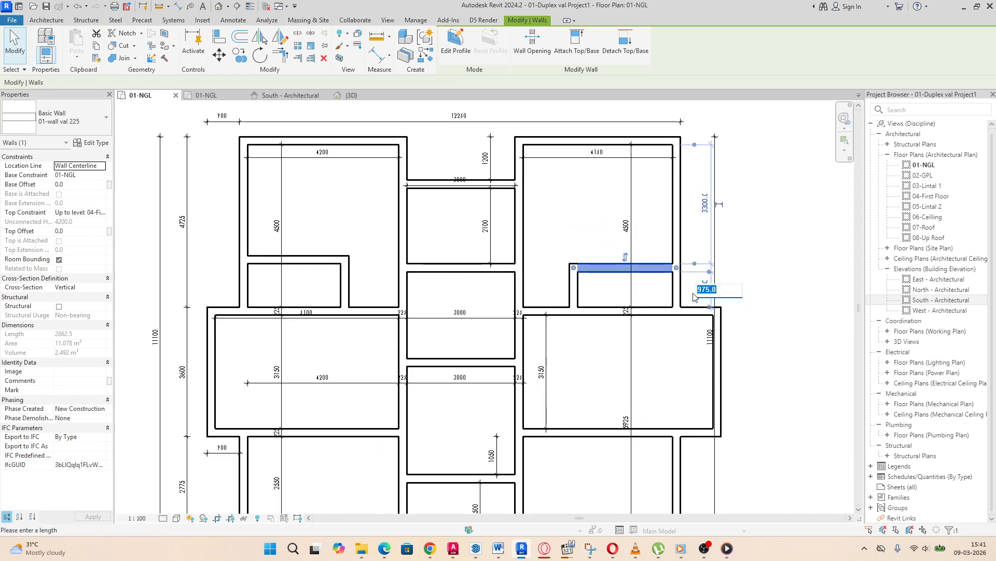
text(1200)
key(Return)
Step: Move the upper-left room's top exterior wall to a clear distance of 3600 mm from the small room's upper wall
scroll(329, 269, down, 2)
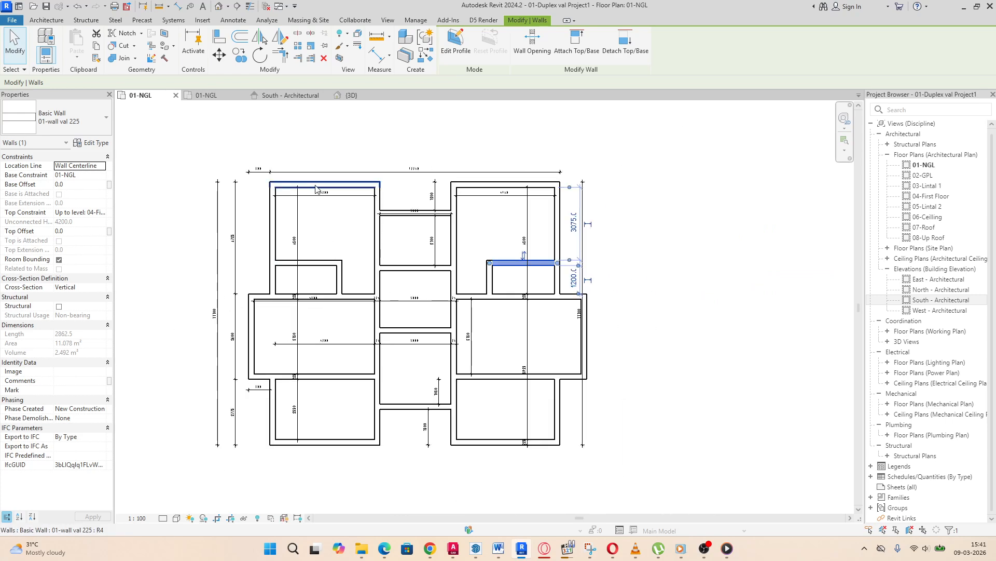
click(317, 185)
scroll(283, 235, up, 3)
click(304, 242)
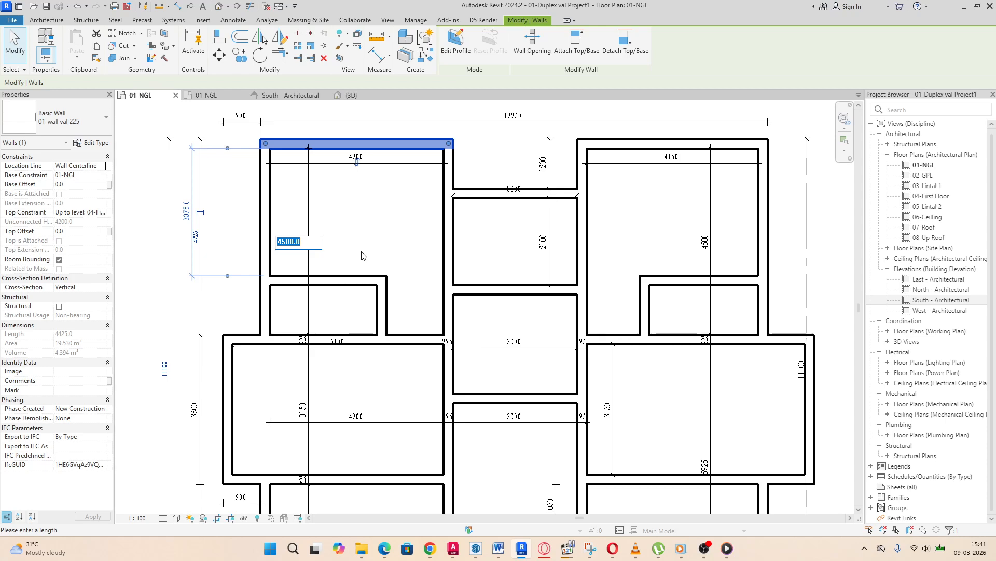
key(Return)
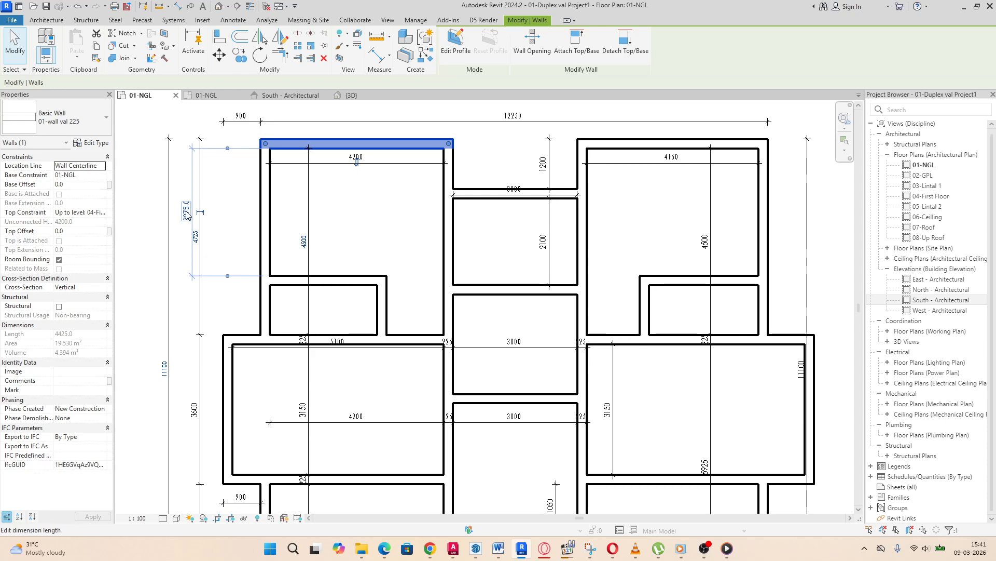
click(187, 213)
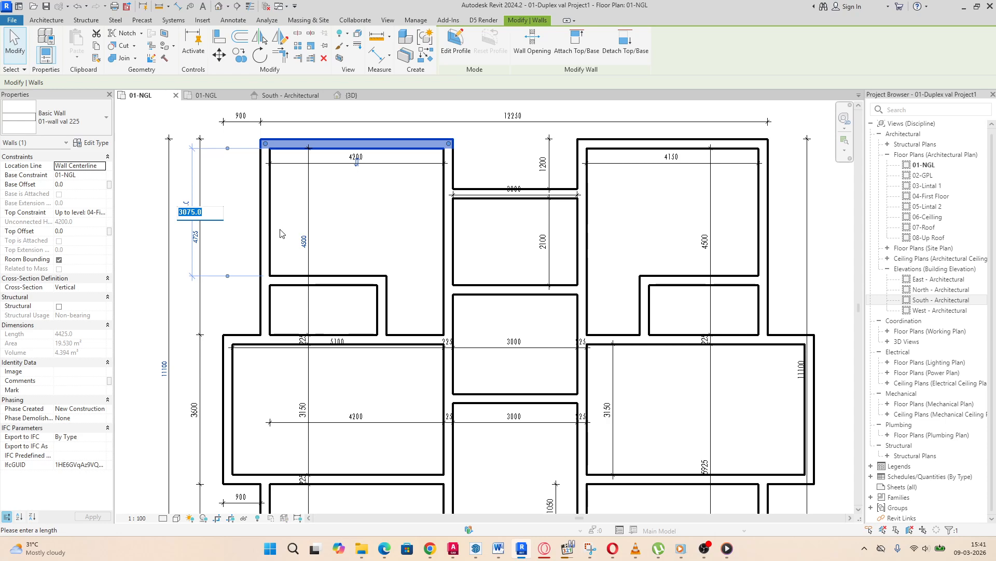
text(36)
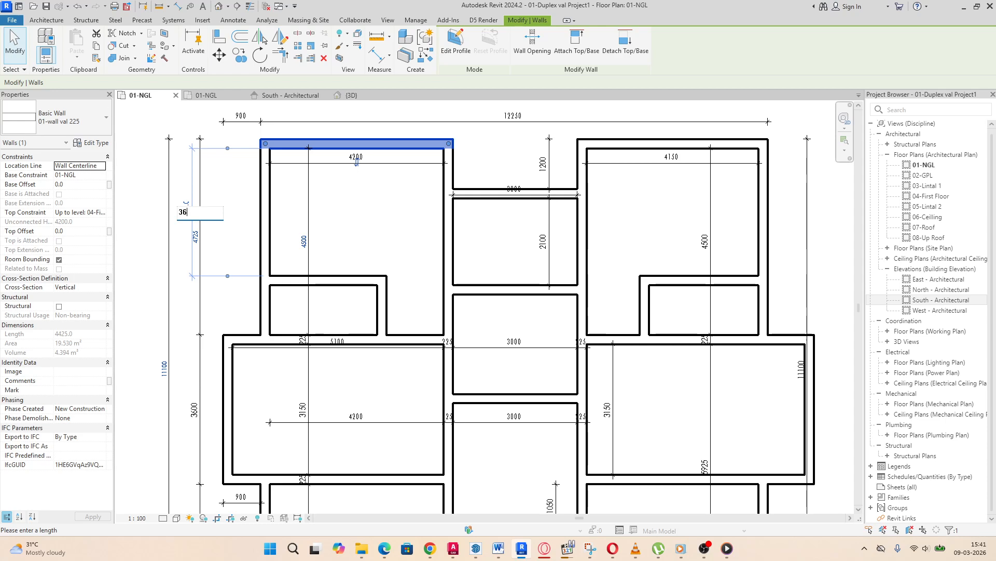
text(00)
key(Return)
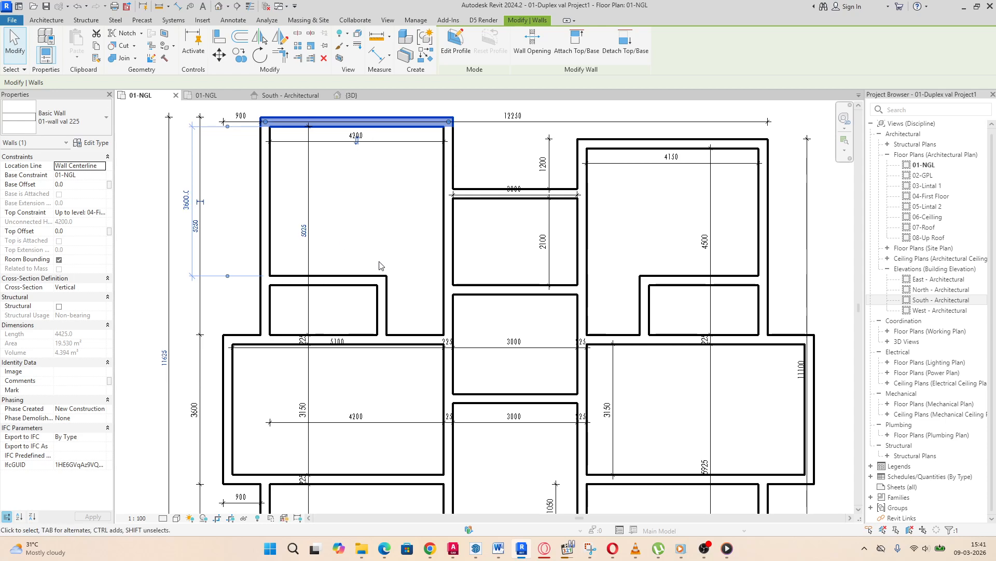
Step: Move the upper-right room's top exterior wall up into alignment with the upper-left room's top wall
scroll(382, 249, down, 2)
click(579, 183)
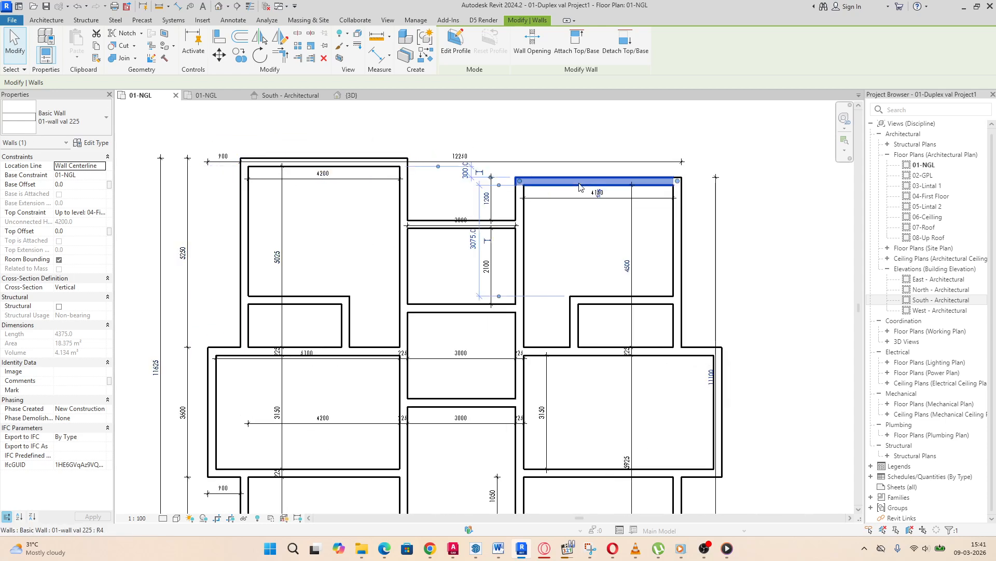
drag(563, 183, 569, 164)
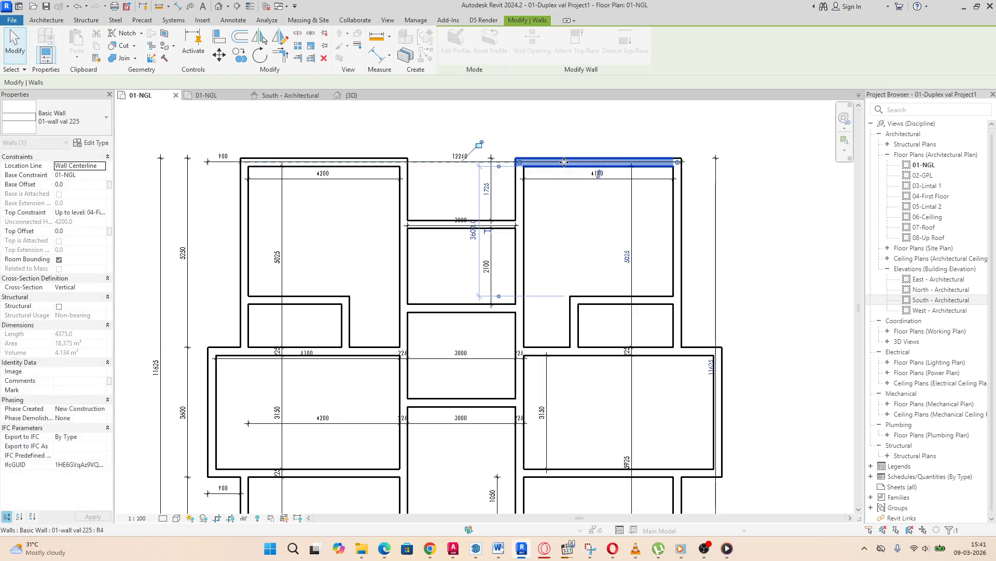
Step: Set the recess between the two upper rooms to 1200 mm deep by moving the upper central room's top wall
click(430, 226)
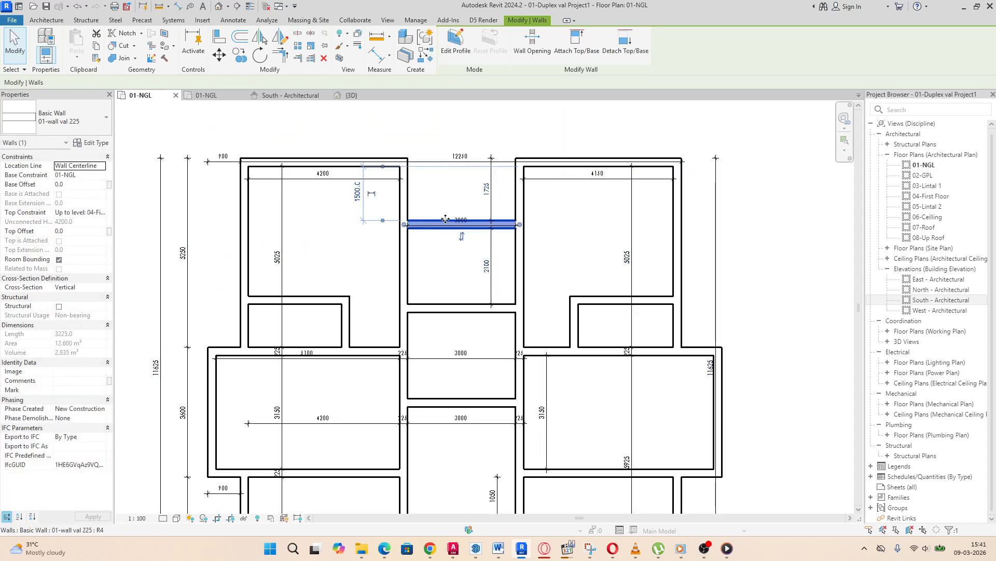
click(492, 200)
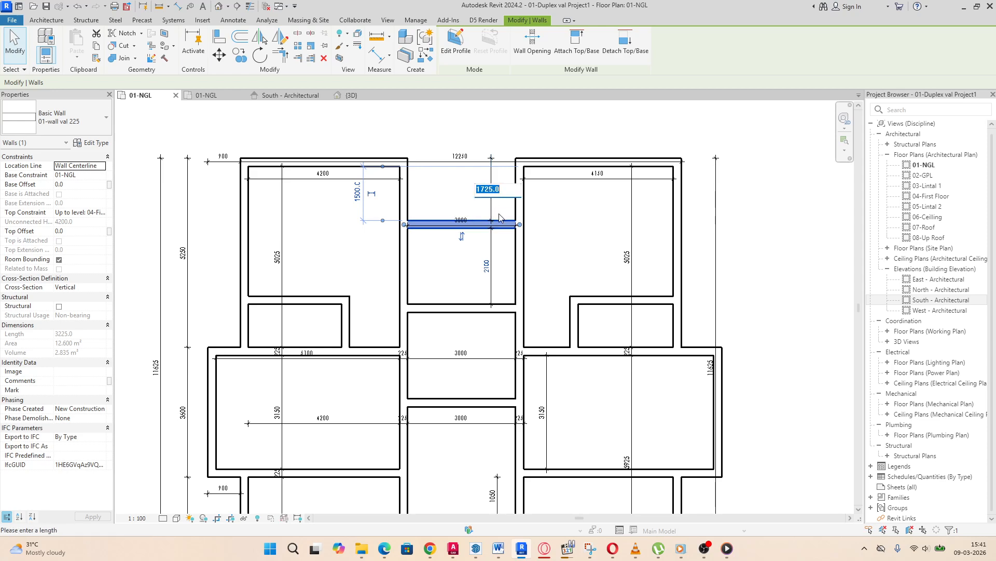
text(1200)
key(Return)
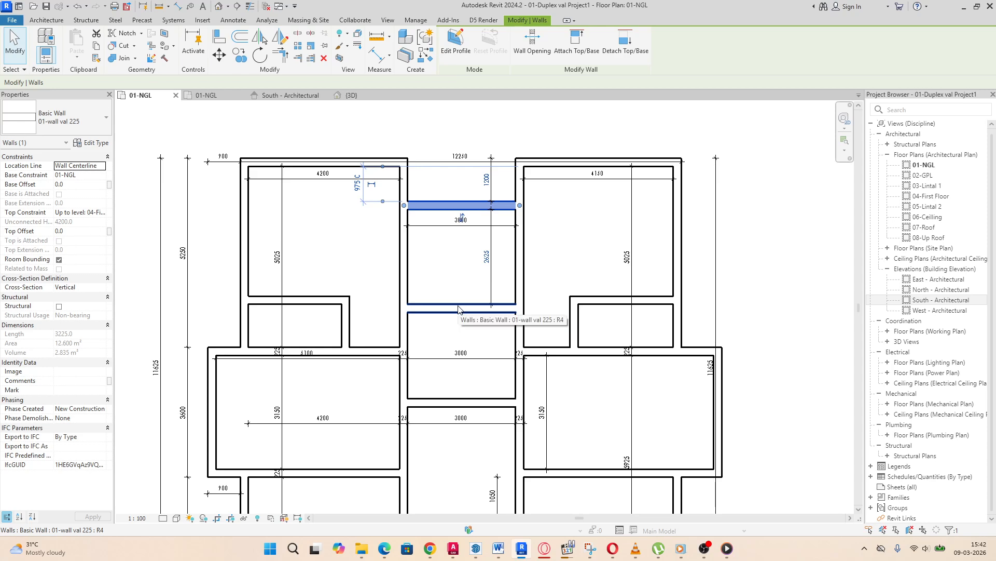
click(550, 282)
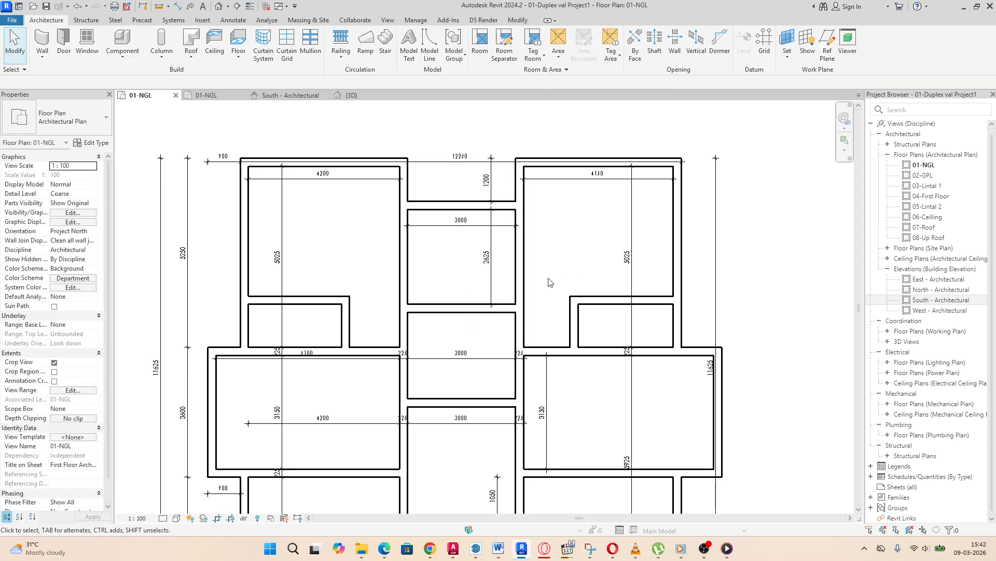
Step: Move the upper central room's lower wall up into alignment with the small rooms' upper walls, giving a 2400 mm clear depth
click(464, 309)
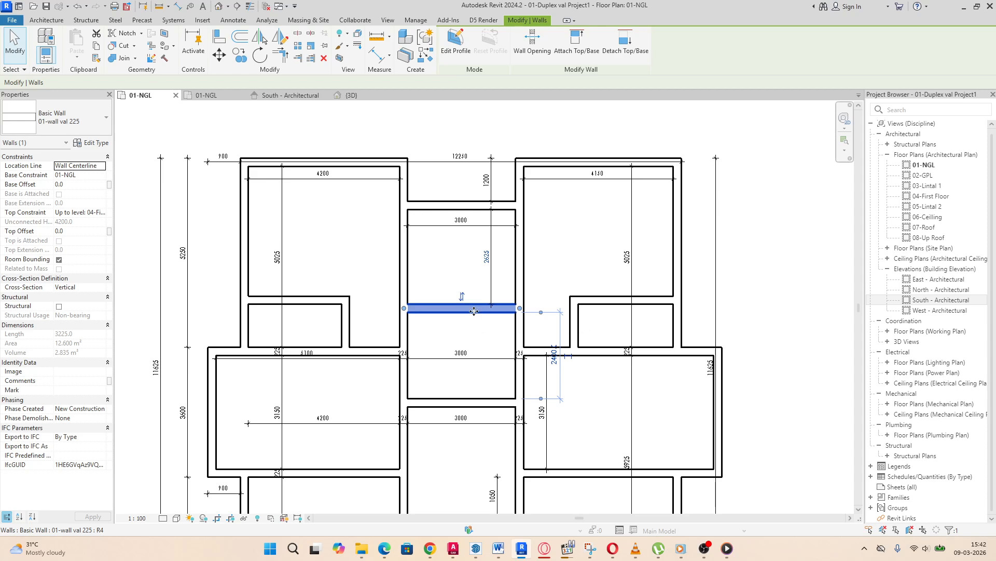
drag(478, 300, 489, 301)
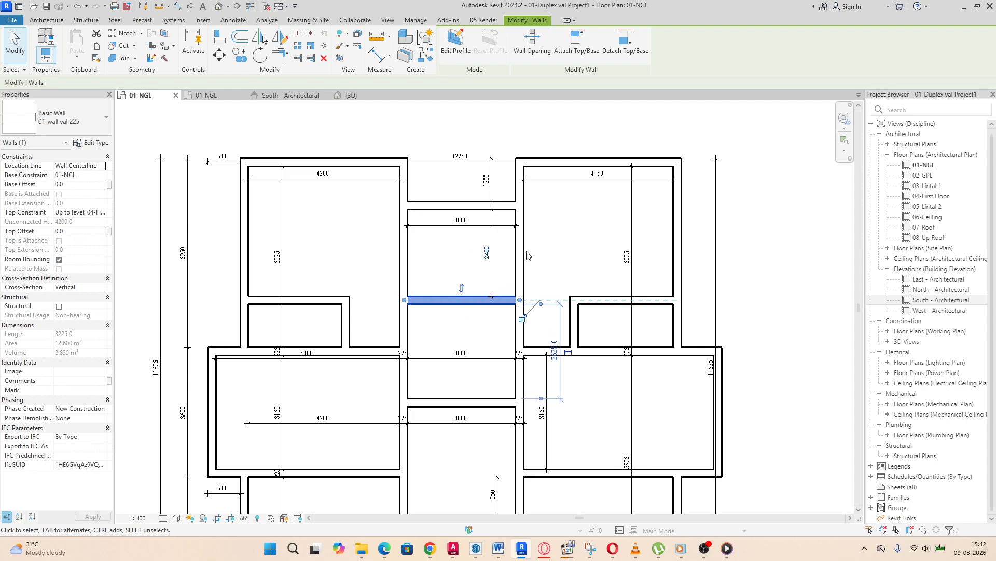
scroll(519, 296, down, 3)
scroll(522, 287, up, 3)
scroll(522, 285, down, 3)
scroll(525, 268, up, 3)
scroll(528, 254, down, 3)
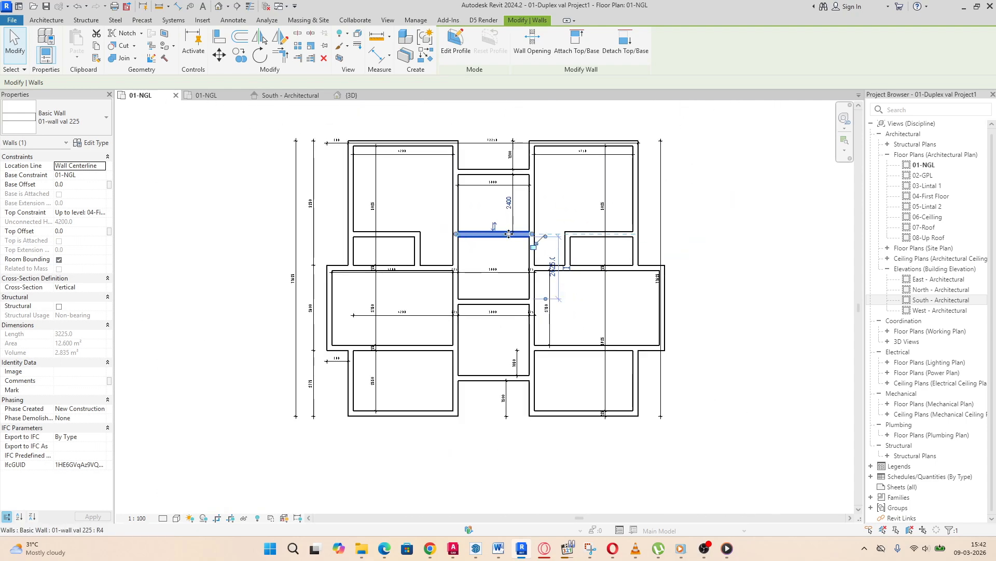
click(497, 343)
scroll(488, 292, up, 3)
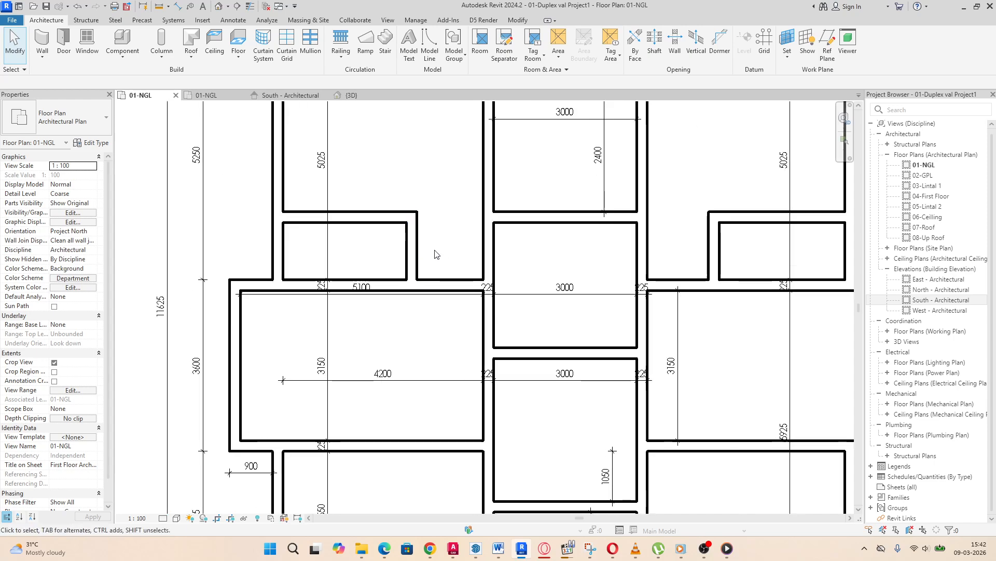
scroll(439, 254, down, 3)
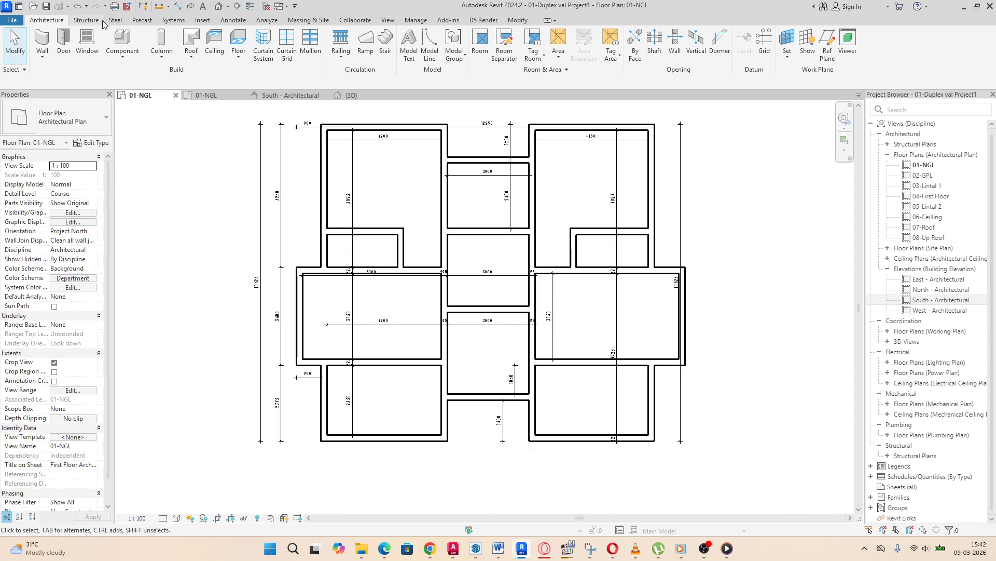
Step: Draw a 1200 mm thin detail line along the lower-left room's bottom wall, starting from its outer corner at the central recess
click(233, 19)
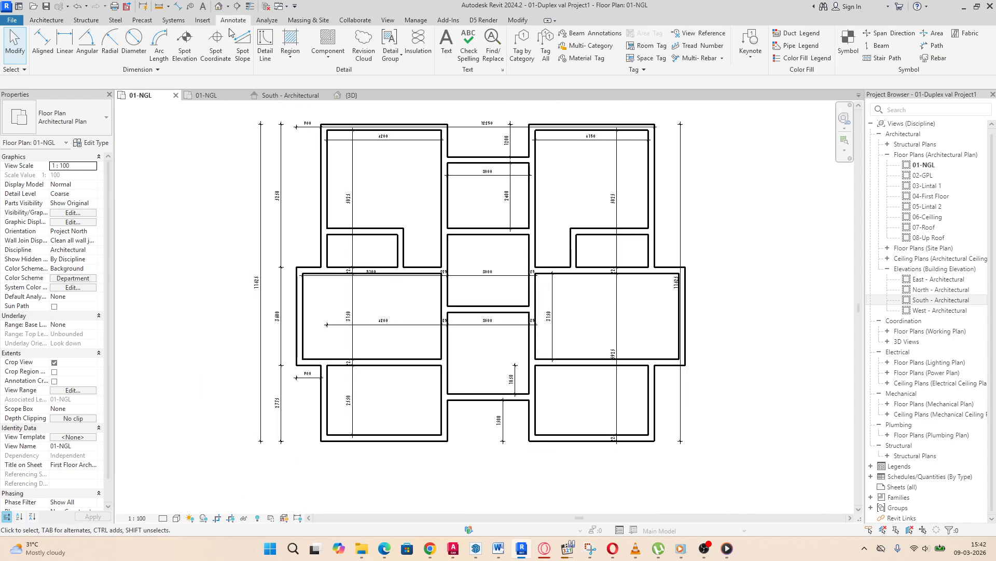
click(270, 47)
scroll(446, 462, up, 5)
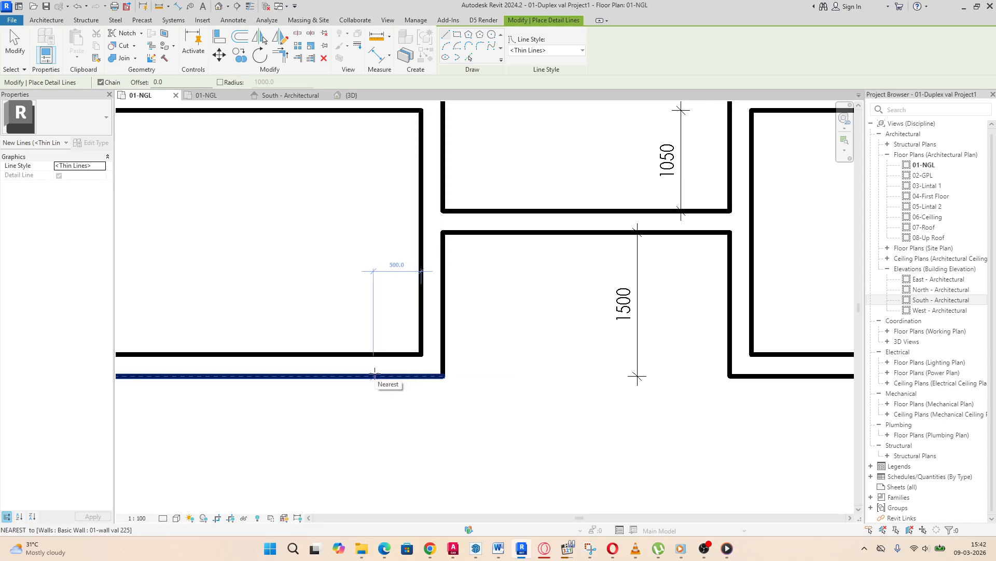
click(443, 375)
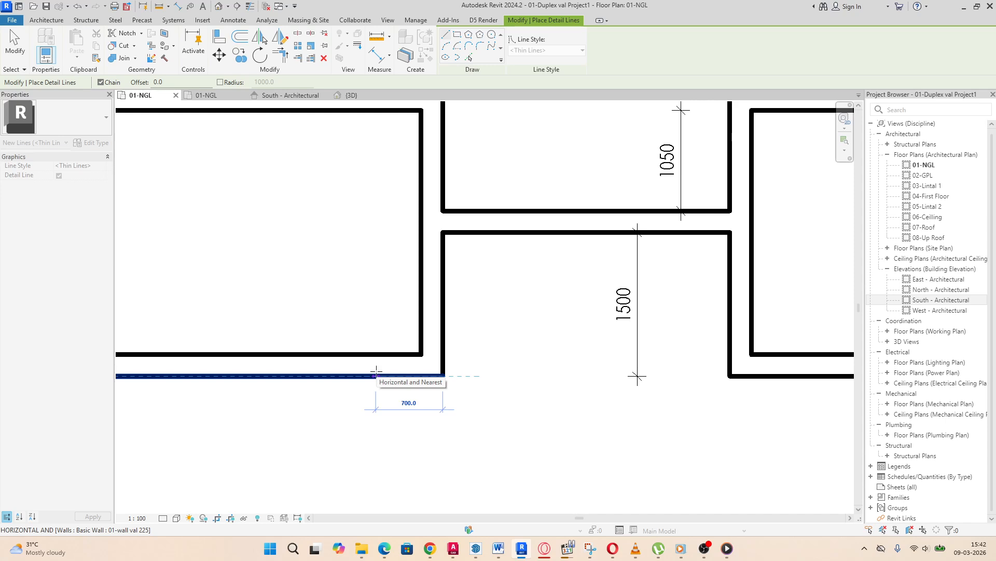
text(1)
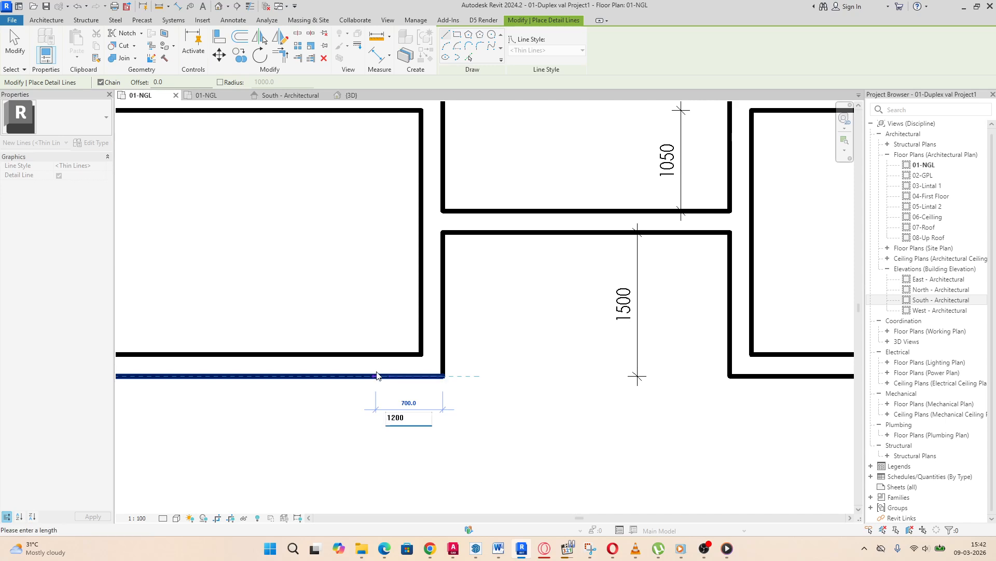
text(200)
key(Return)
Step: Continue the detail lines 4000 mm straight down from the wall and about 6600 mm horizontally toward the right
scroll(363, 301, down, 3)
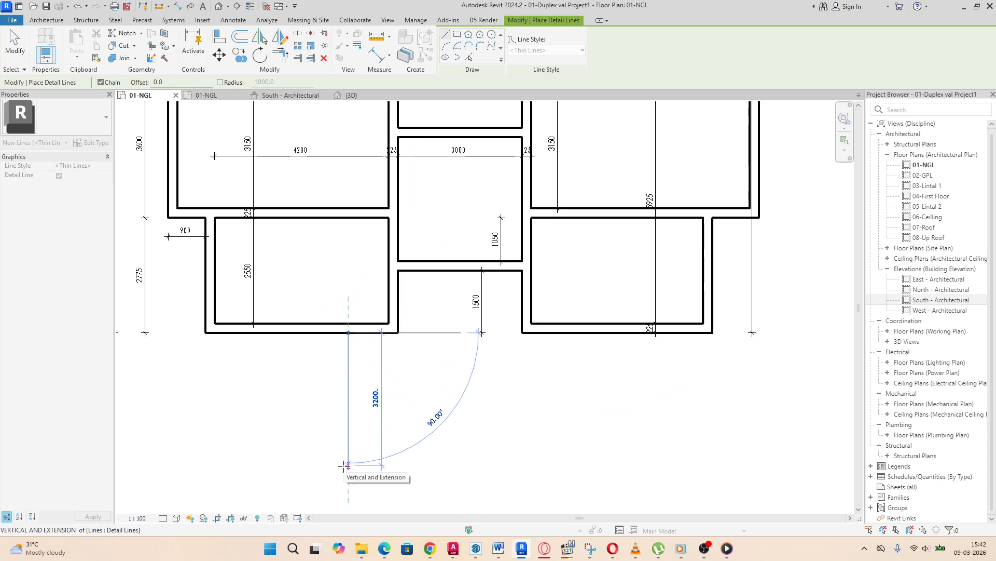
text(4)
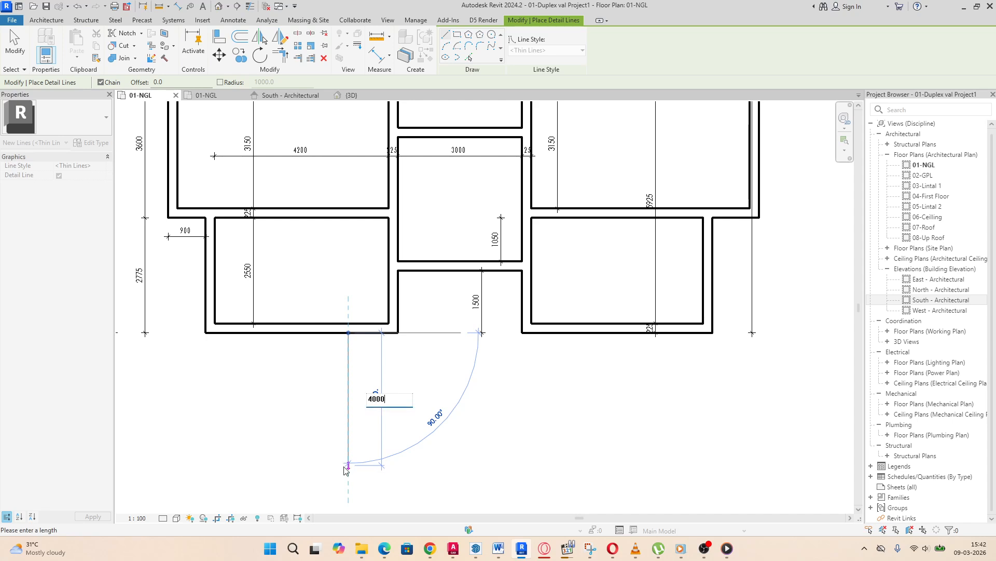
text(000)
key(Return)
scroll(347, 462, down, 3)
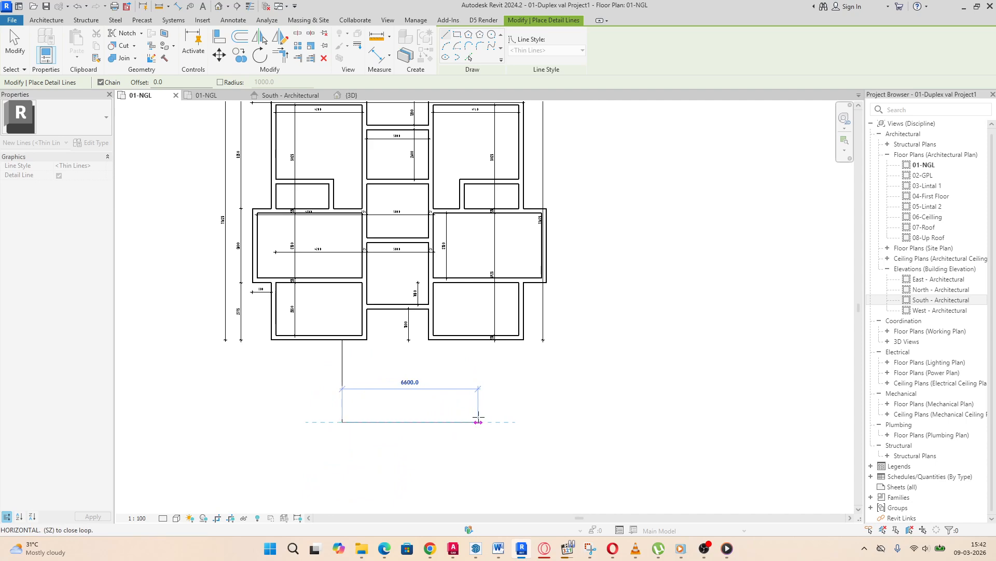
click(478, 421)
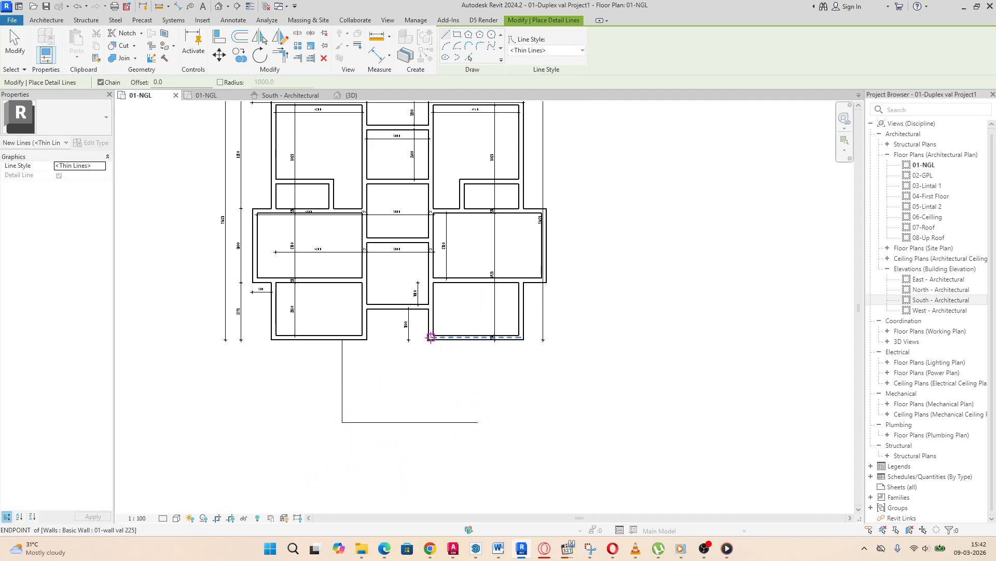
scroll(431, 337, up, 2)
key(Escape)
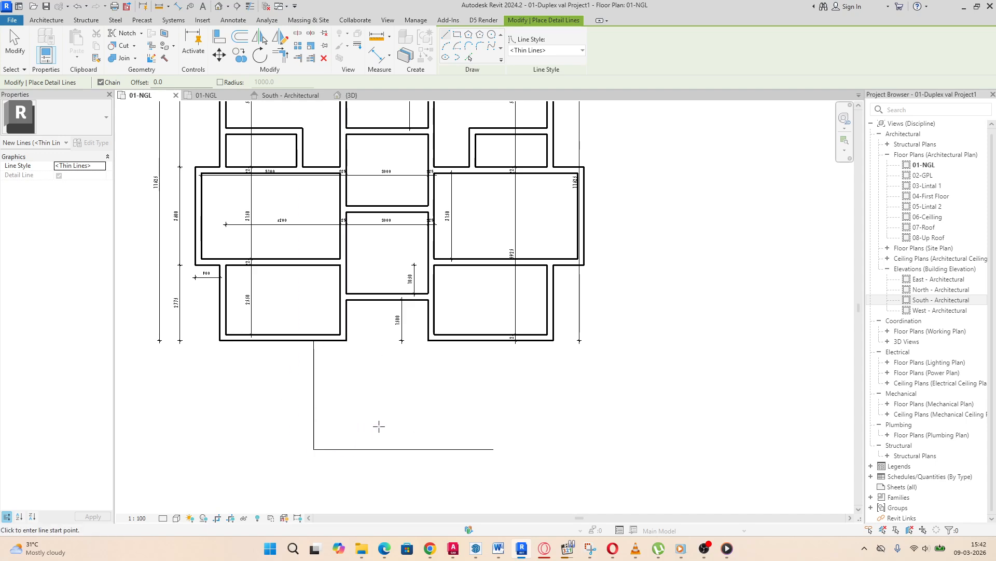
key(Escape)
Step: Mirror a copy of the 4000 mm vertical detail line about a drawn vertical axis through the midpoint of the central walls
mouse_move(348, 398)
mouse_down()
mouse_move(326, 433)
mouse_move(284, 437)
mouse_up()
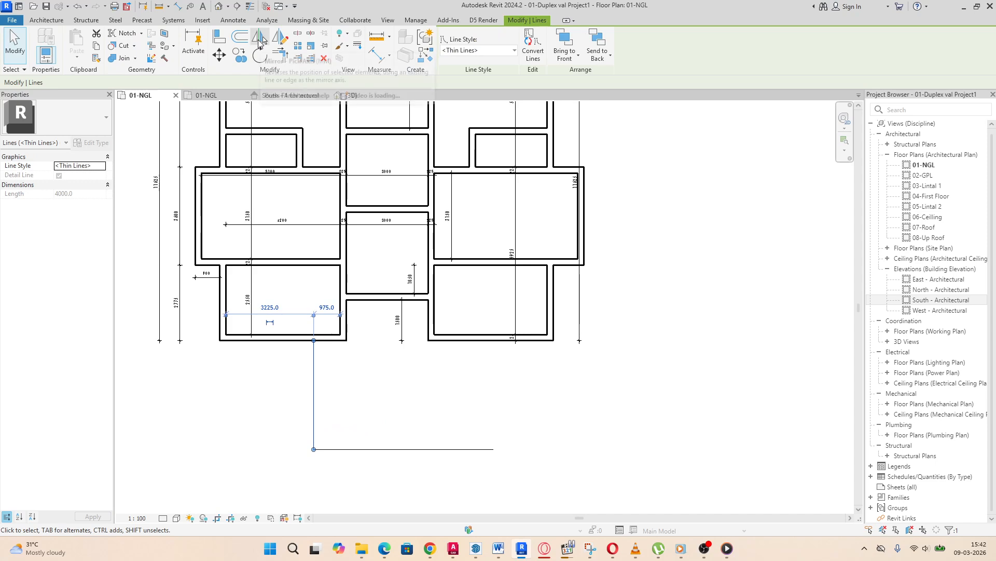
click(261, 38)
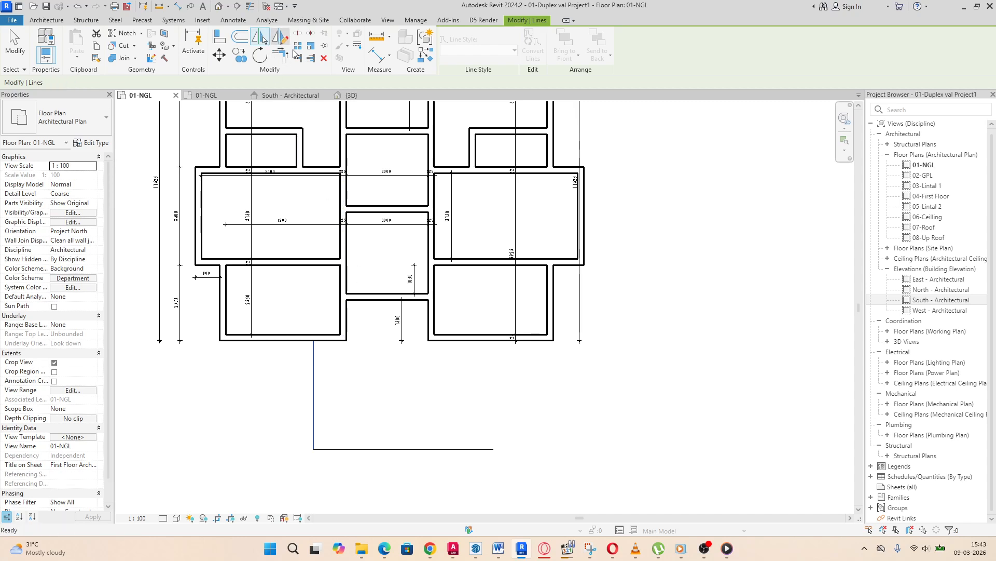
click(280, 37)
click(392, 293)
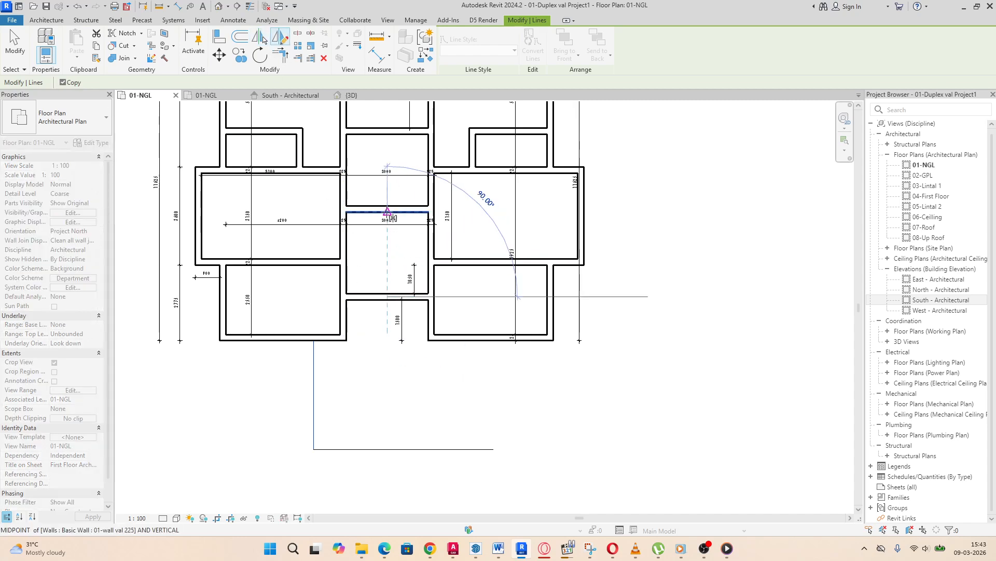
click(390, 215)
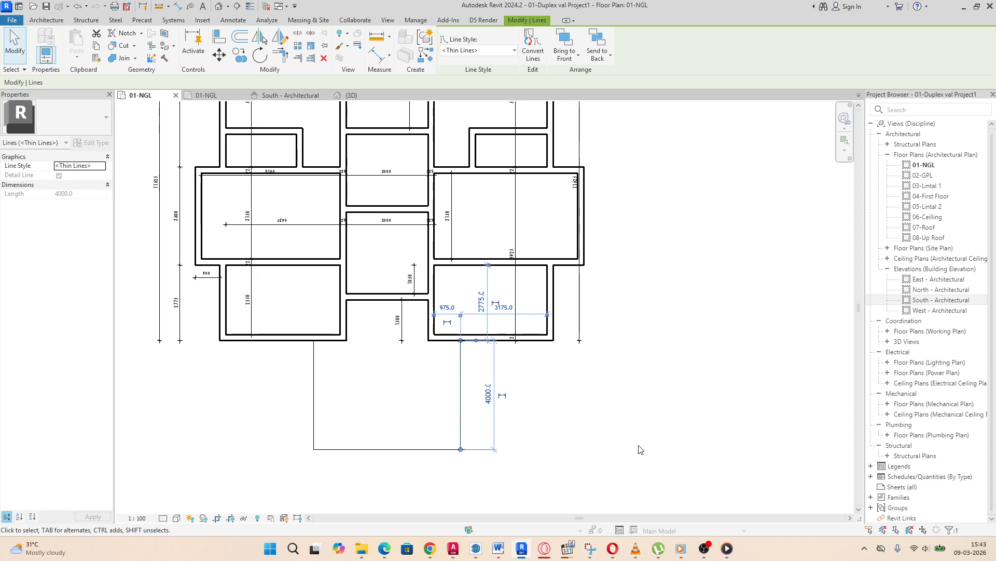
key(Escape)
Step: Trim the horizontal detail line and the mirrored vertical line to a corner, removing the overhanging end
scroll(392, 450, up, 3)
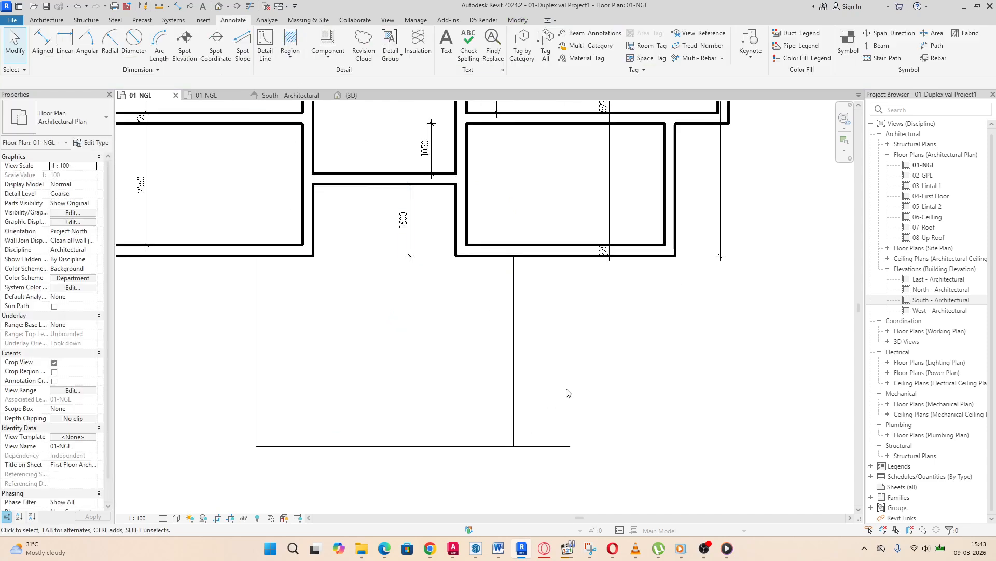
click(514, 399)
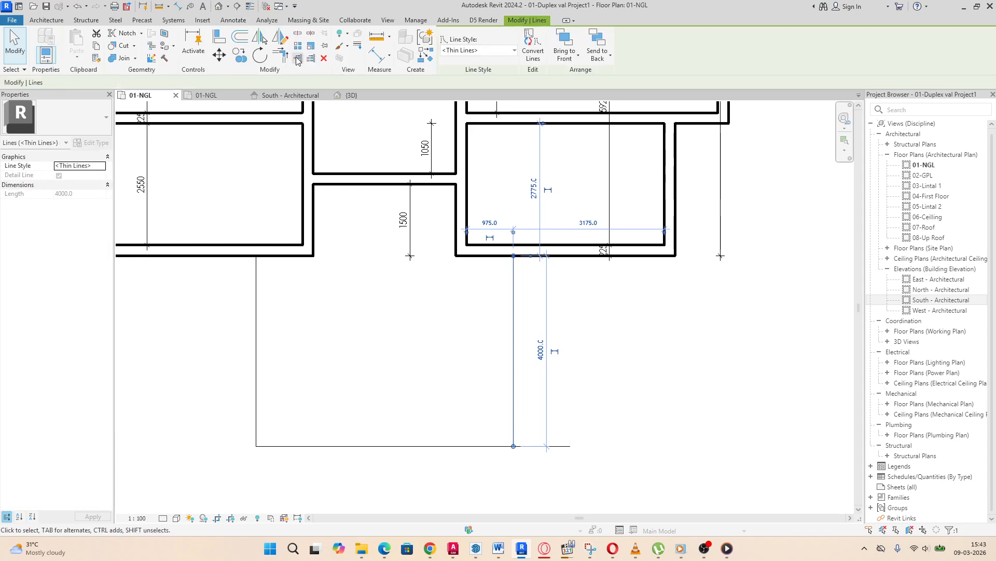
click(280, 54)
click(447, 446)
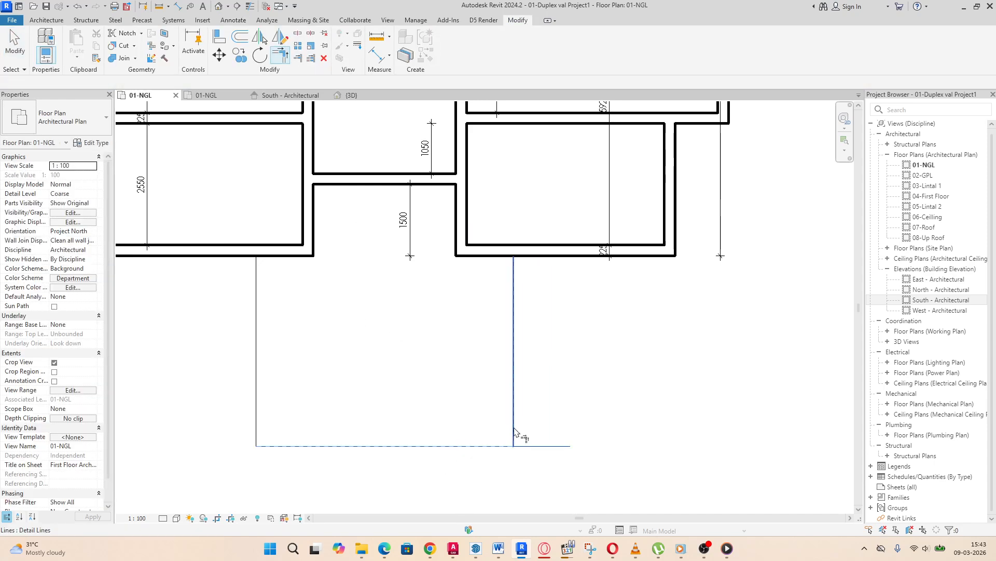
click(514, 434)
scroll(467, 399, down, 2)
scroll(420, 374, up, 2)
key(Escape)
key(Escape)
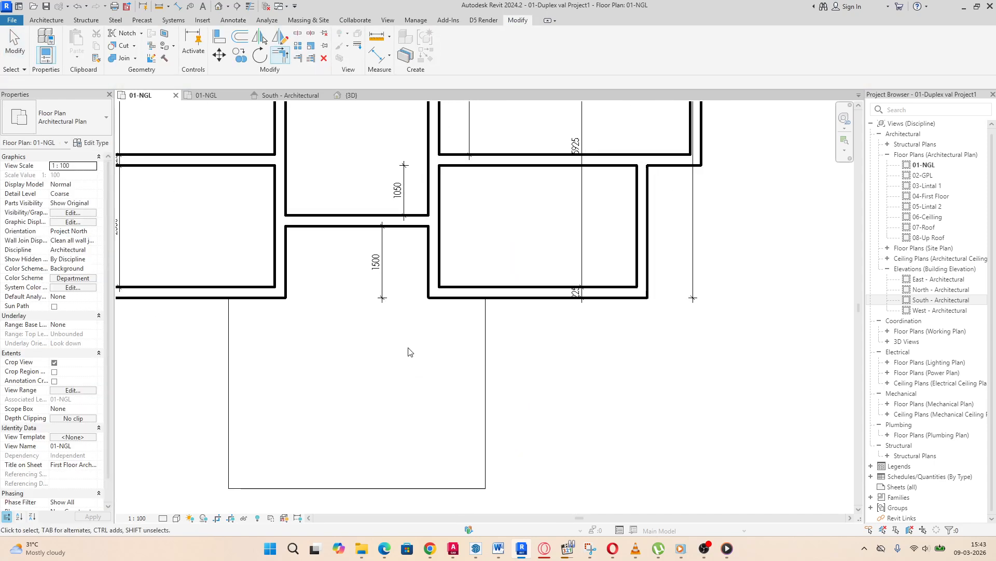
Step: Offset copies of the three detail lines below the plan outward by 225 mm to form a double outline
scroll(392, 336, up, 1)
scroll(480, 379, up, 1)
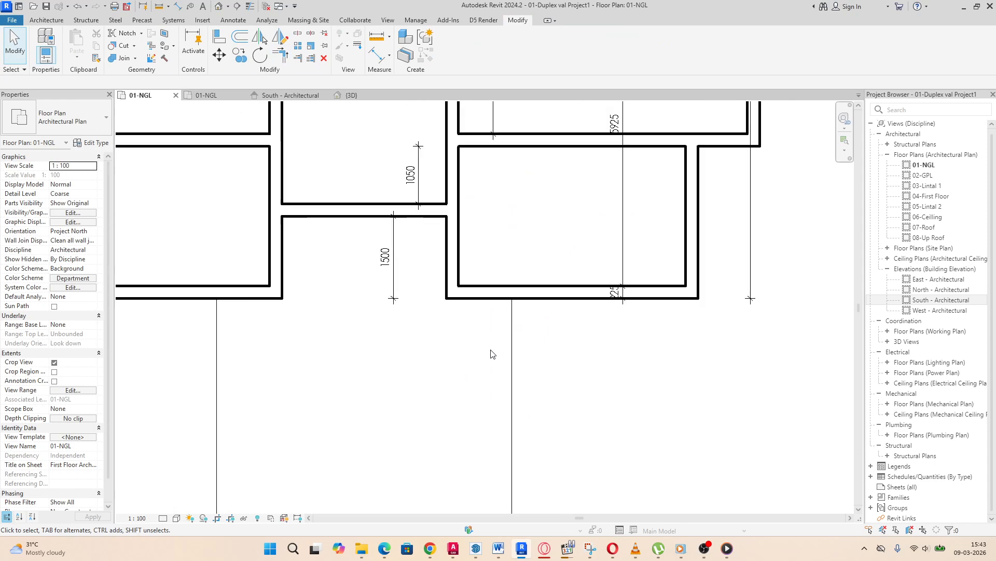
scroll(493, 354, down, 2)
scroll(444, 440, down, 2)
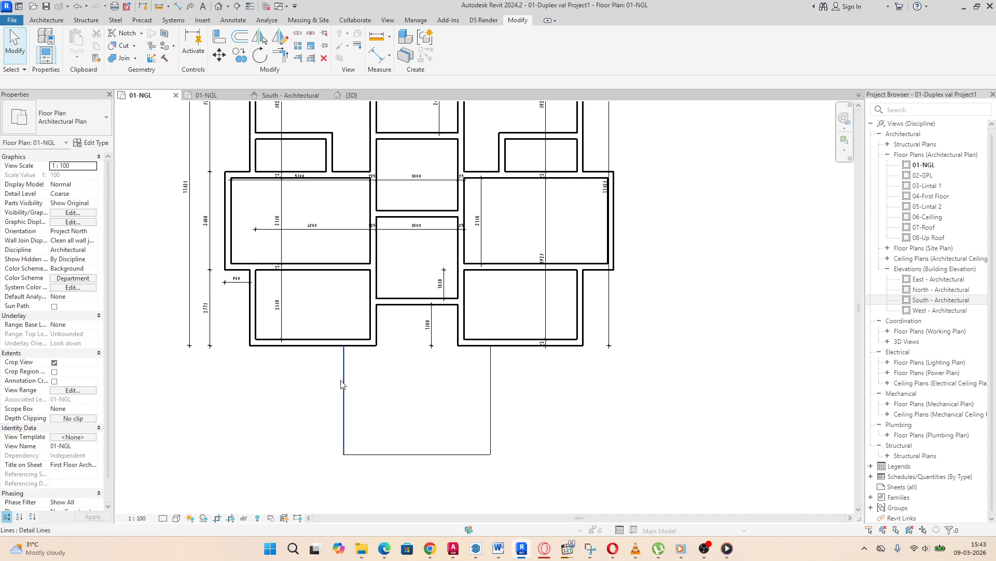
scroll(364, 382, up, 2)
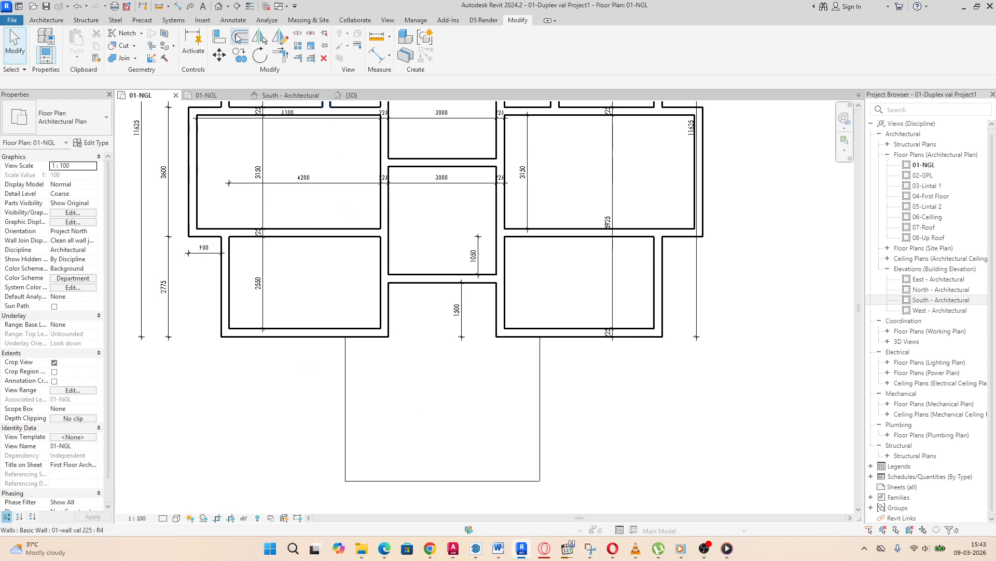
click(239, 36)
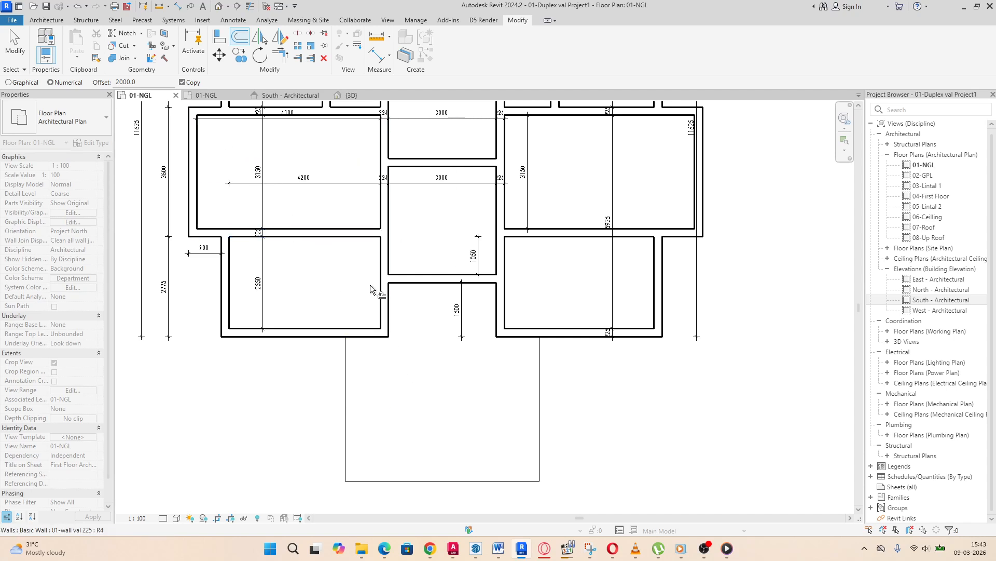
drag(132, 82, 90, 81)
text(225)
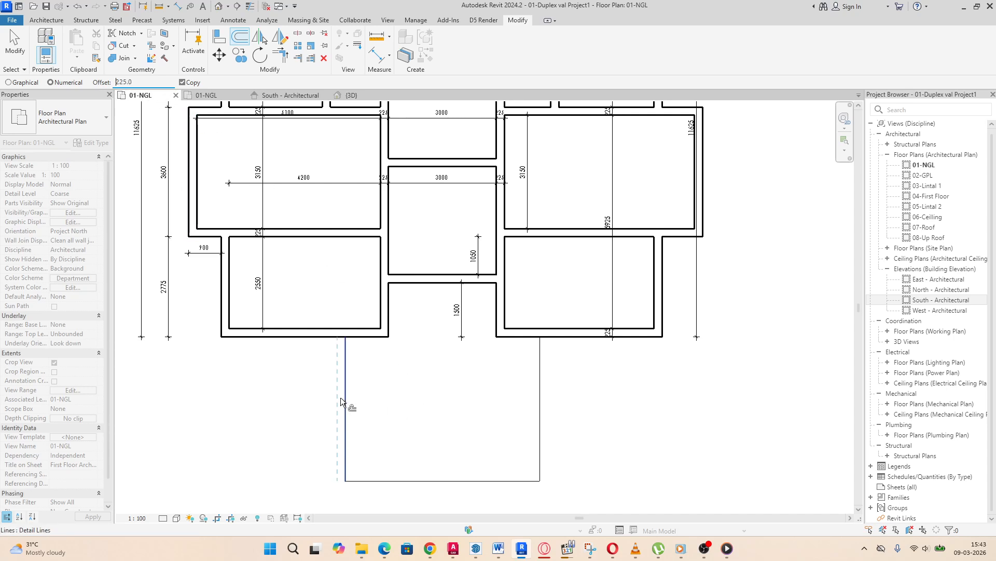
click(341, 401)
click(429, 486)
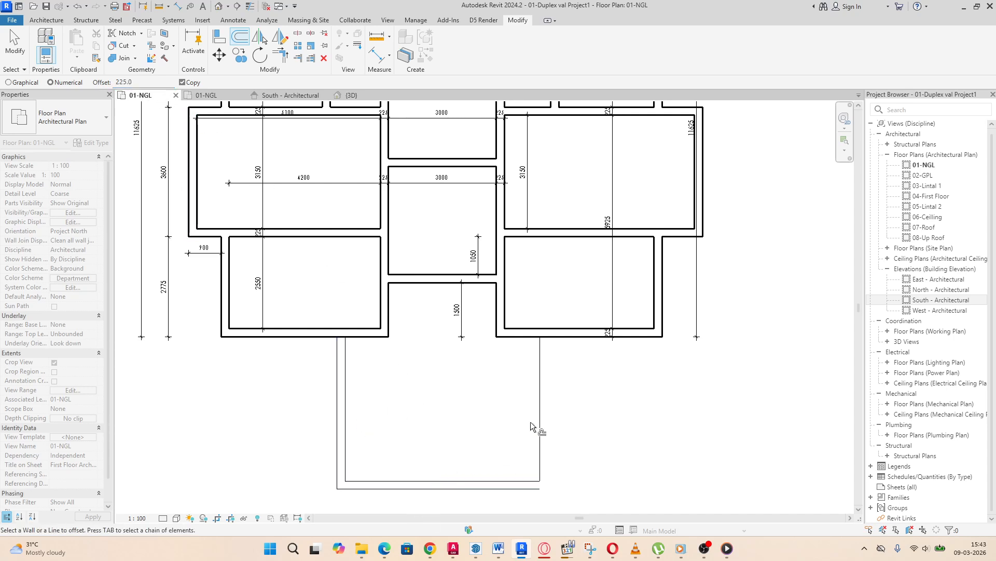
click(549, 403)
right_click(446, 400)
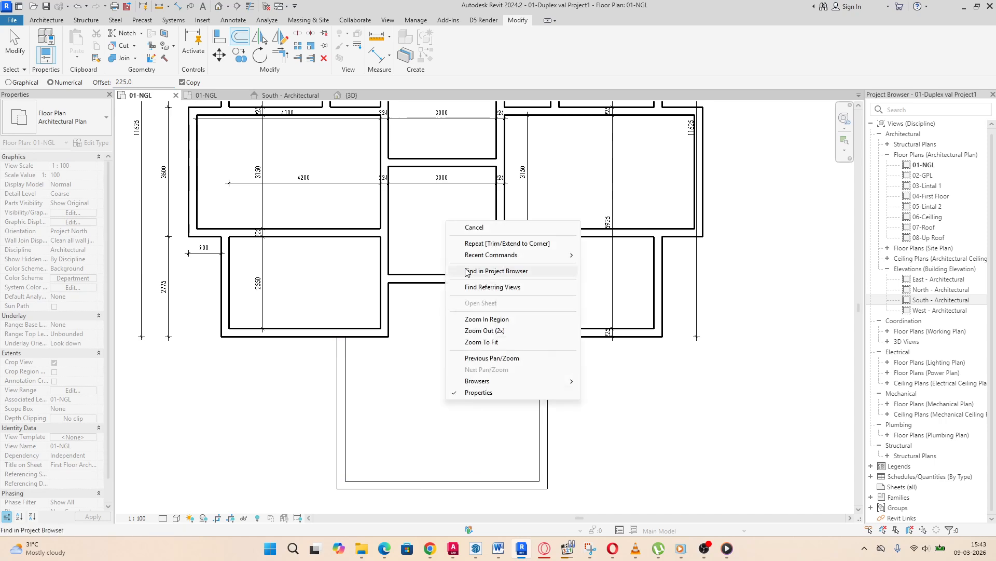
click(474, 228)
Step: Try setting the distance between the inner and outer horizontal detail lines to 500 mm, and undo the change
scroll(415, 422, down, 2)
scroll(470, 429, up, 5)
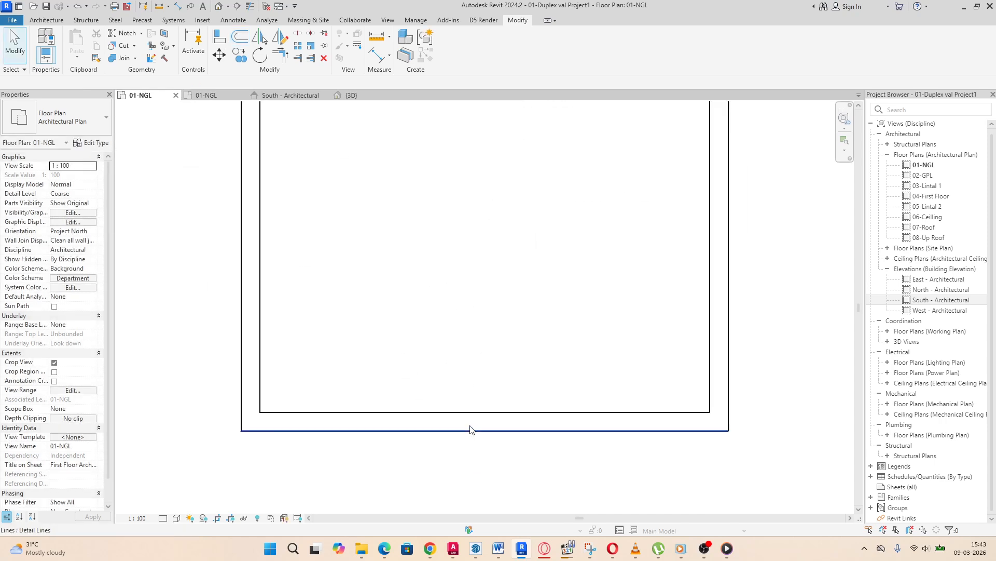
click(474, 412)
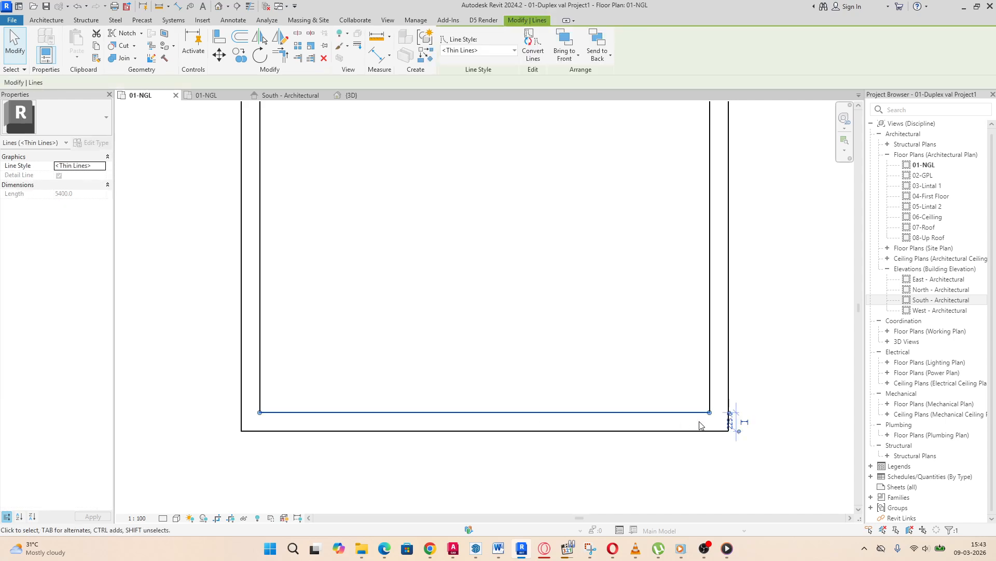
click(733, 423)
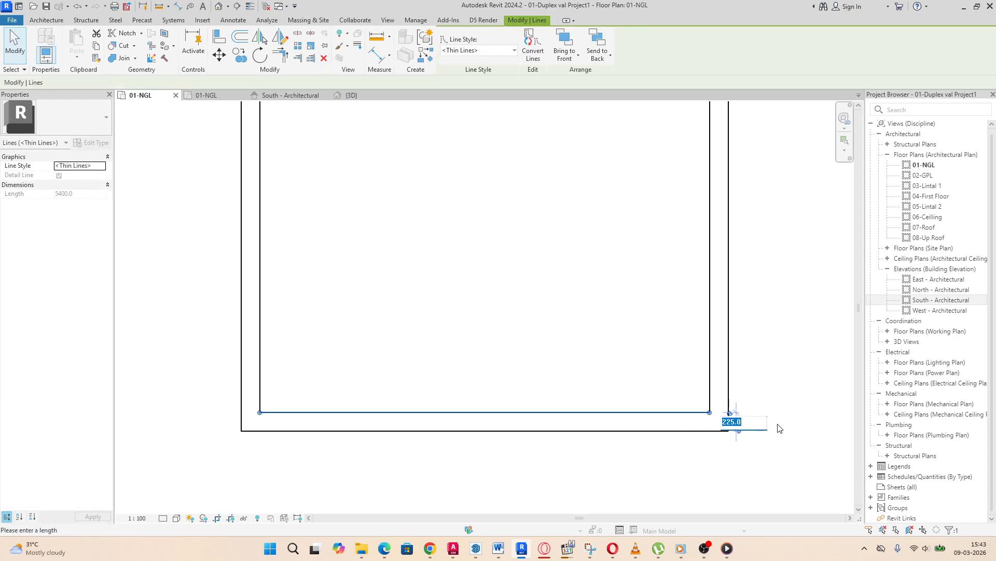
text(500)
key(Return)
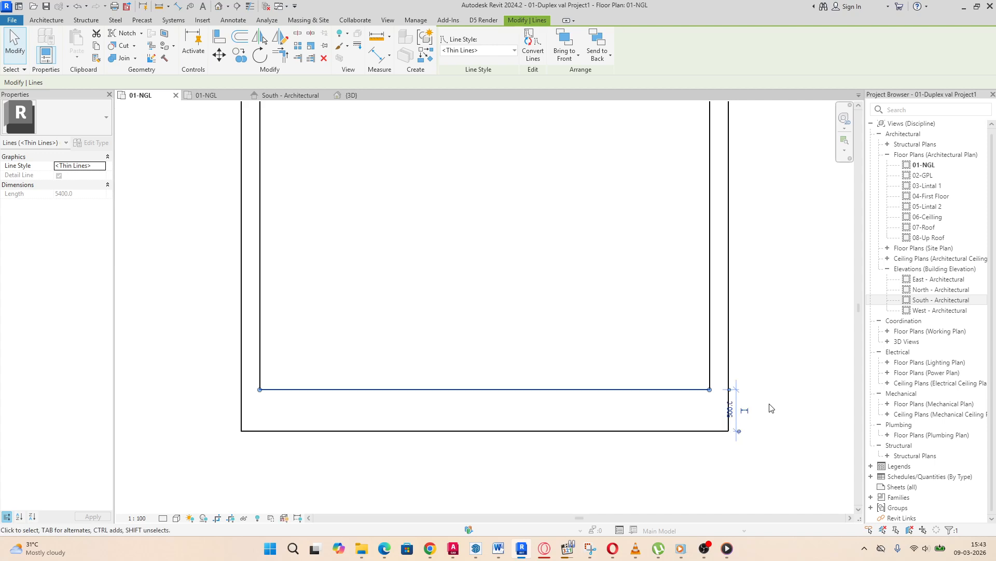
key(ctrl+z)
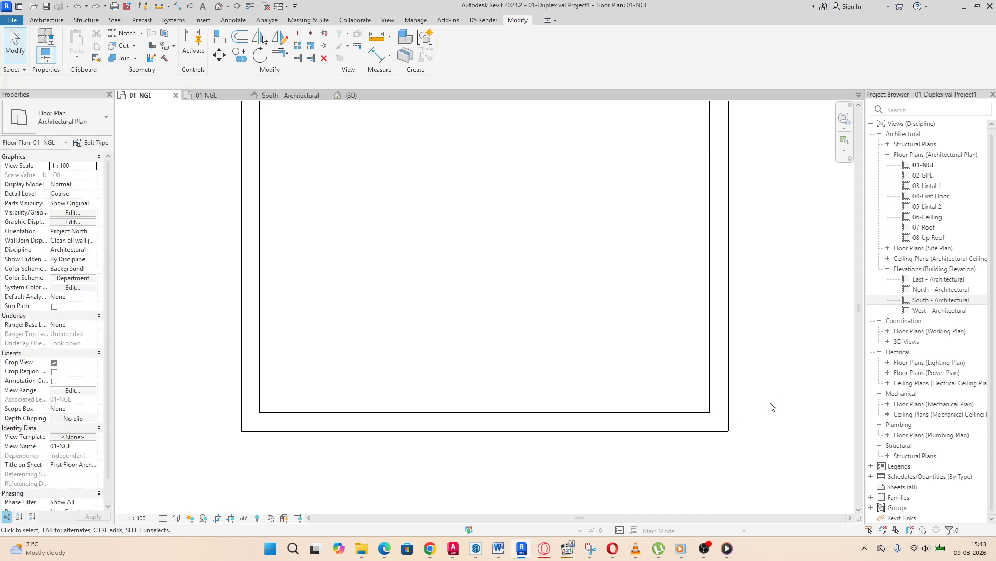
Step: Move both horizontal detail lines below the plan straight down, away from the building, by about 500 mm
click(639, 431)
drag(626, 377, 566, 454)
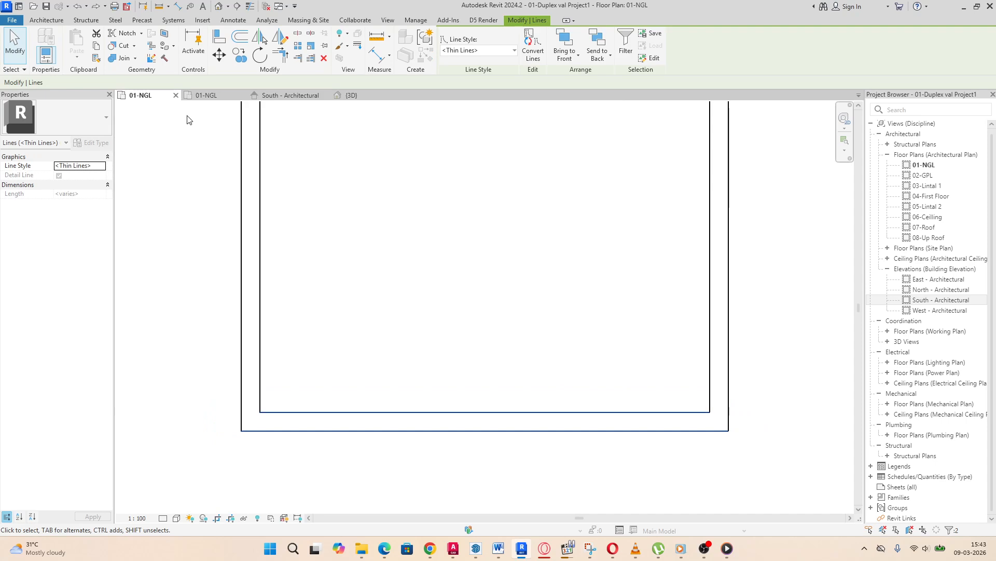
click(219, 56)
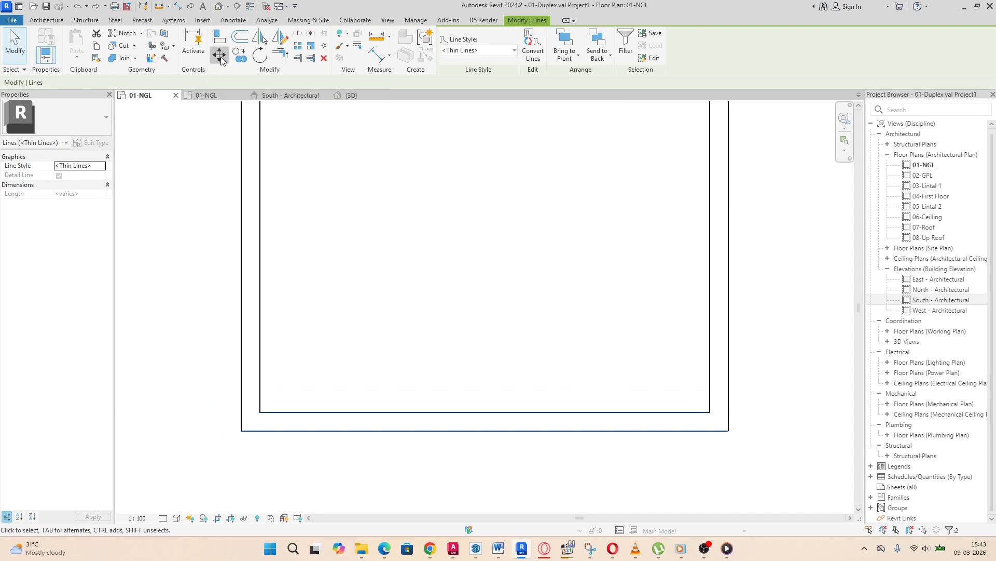
click(500, 412)
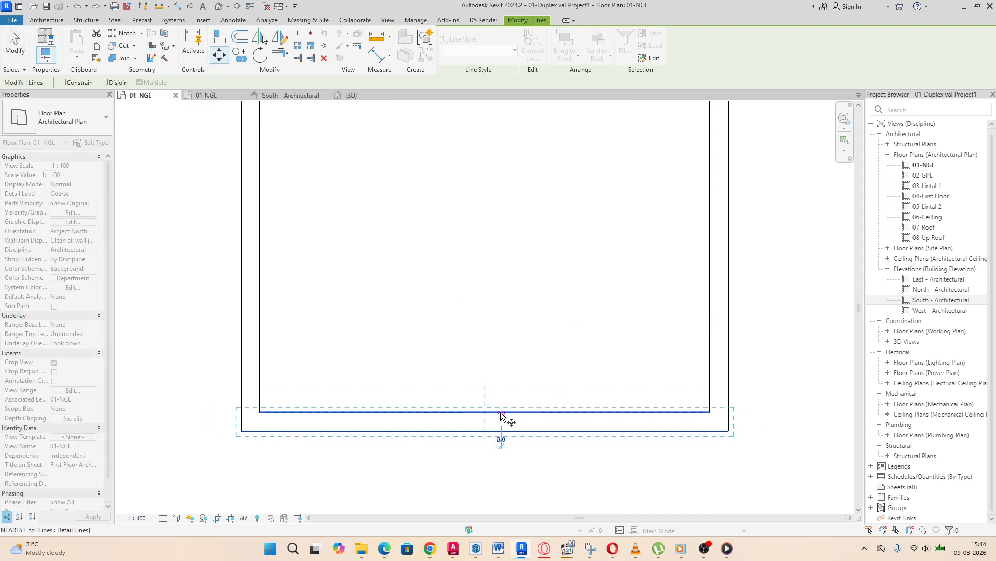
click(501, 454)
scroll(498, 436, down, 4)
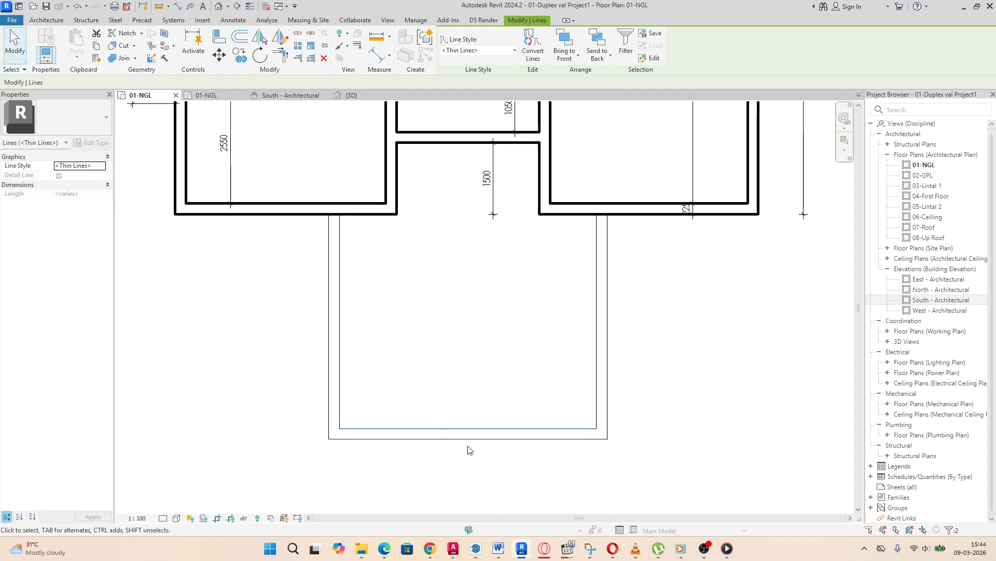
scroll(521, 434, down, 4)
click(667, 420)
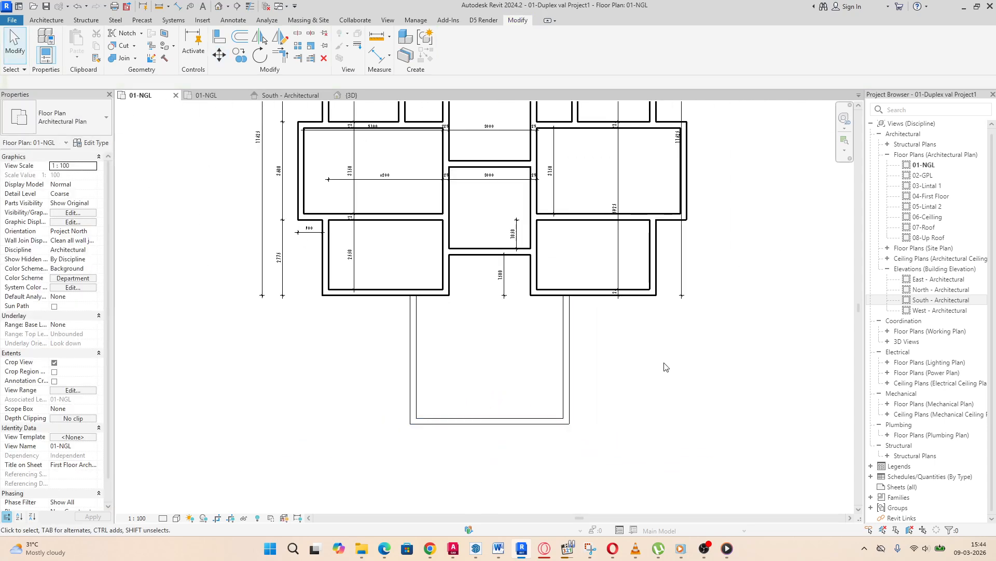
Step: Copy all six detail lines of the front projection's double outline to the clipboard
drag(665, 362, 346, 472)
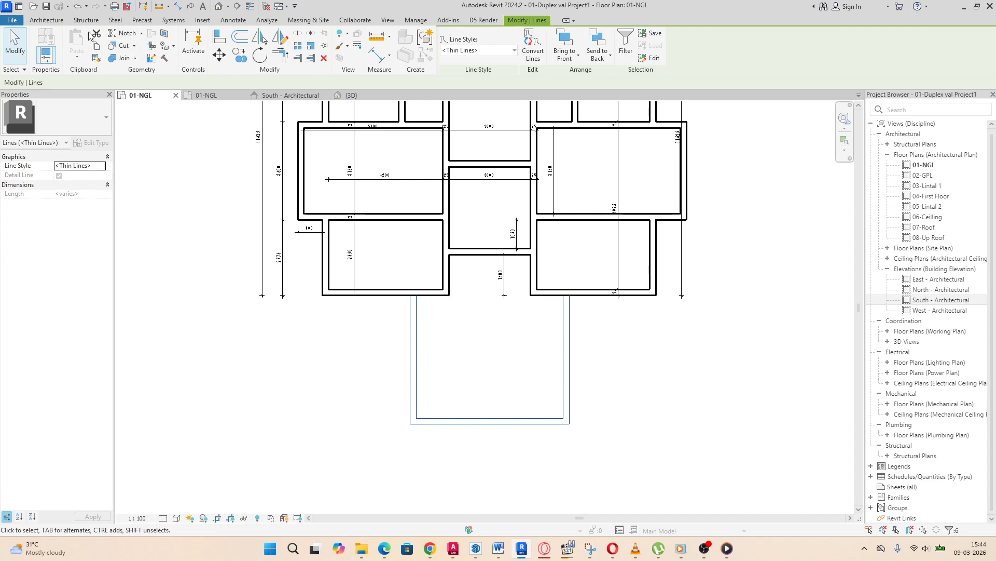
click(47, 20)
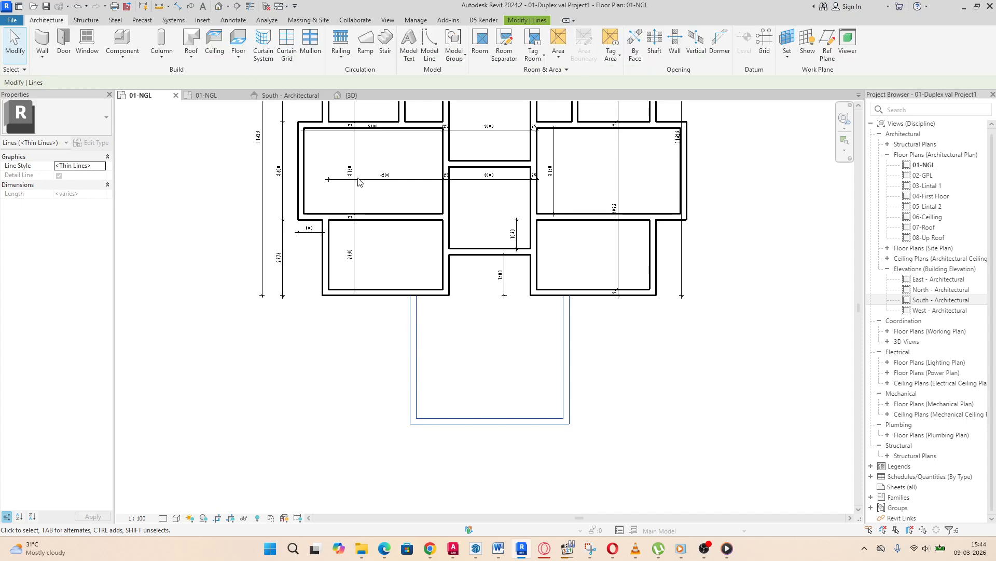
click(625, 353)
drag(719, 376, 336, 457)
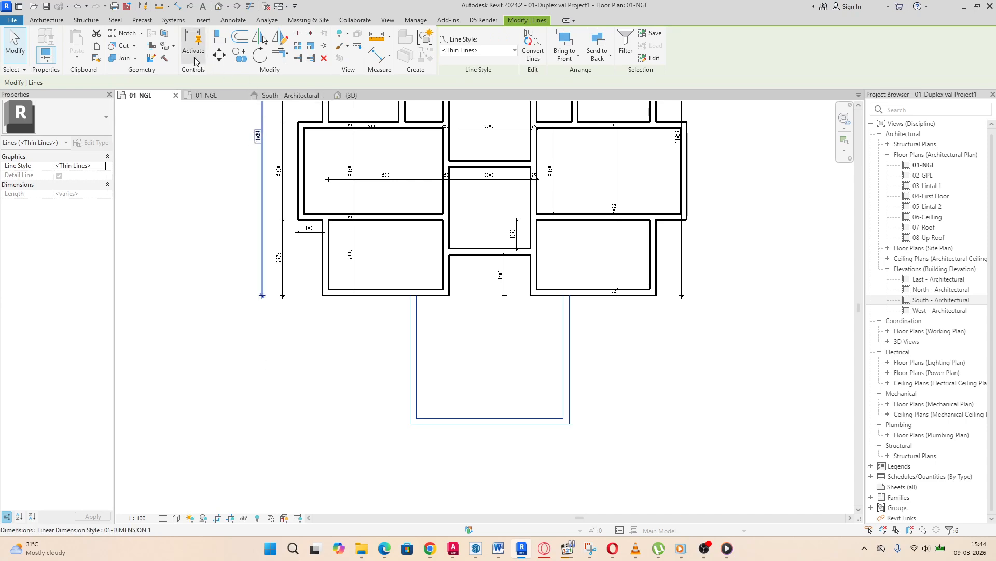
click(96, 46)
Step: Paste the copied detail lines aligned to the floor plan views 04-First Floor, 05-Lintal 2, 06-Ceilling and 07-Roof
click(76, 59)
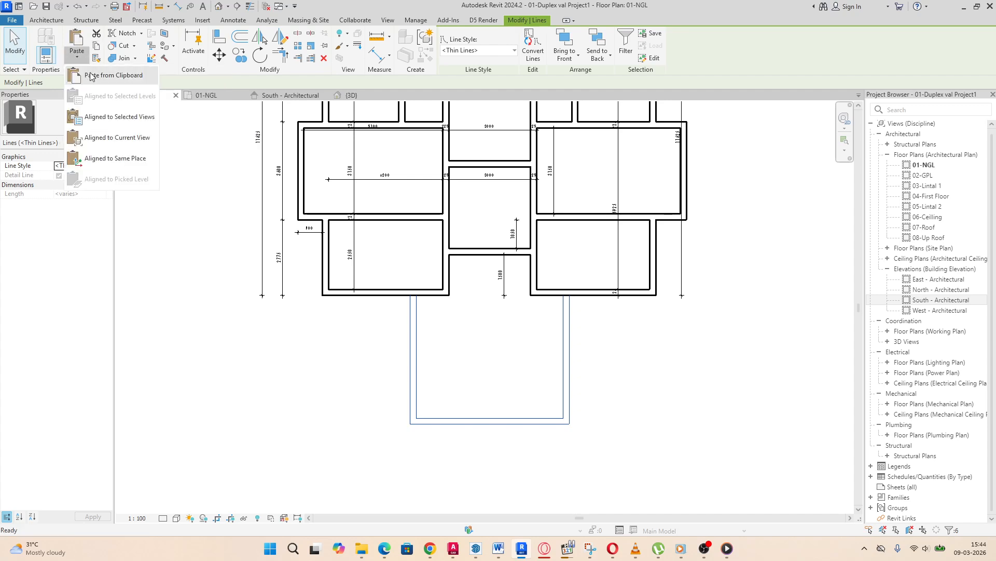
click(110, 118)
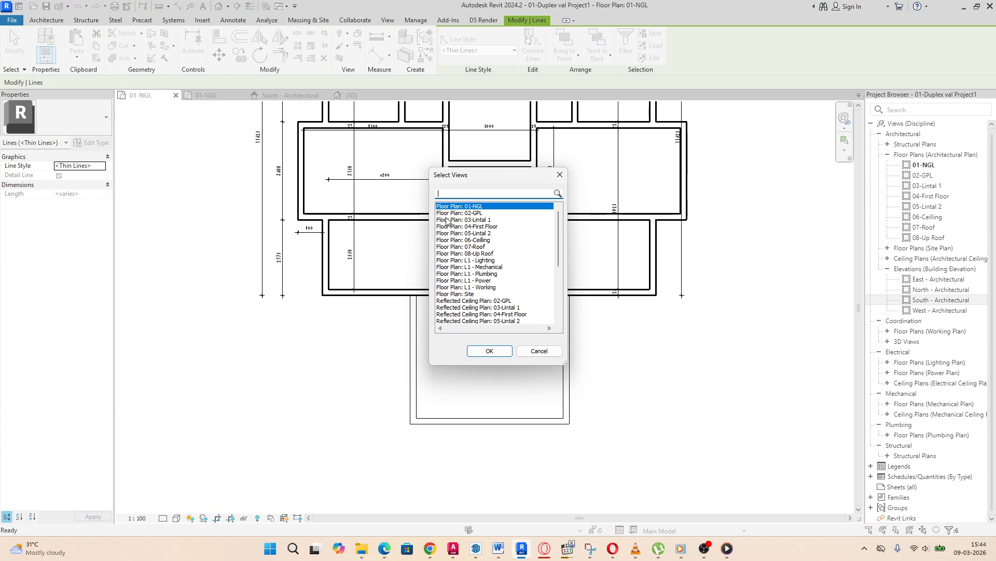
click(478, 226)
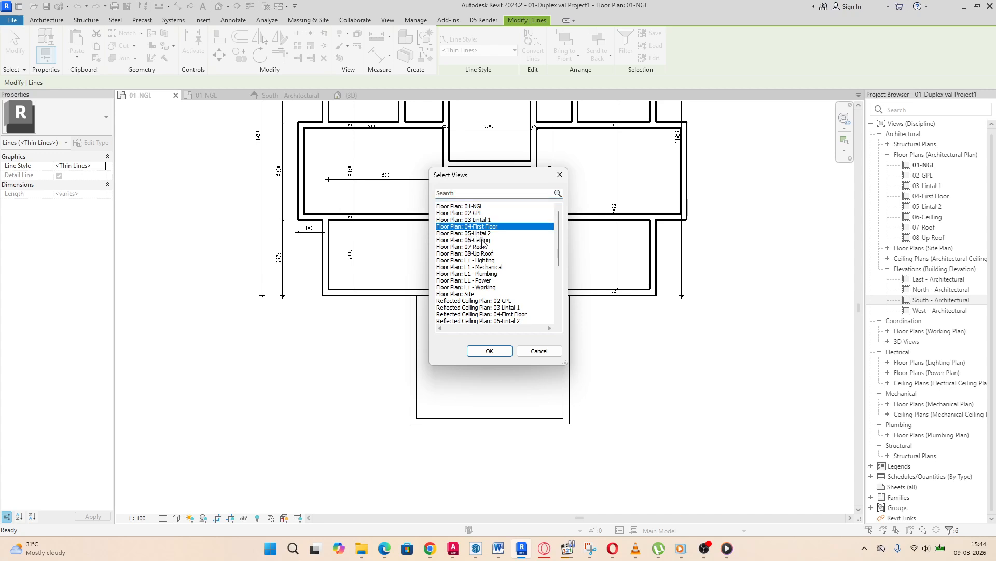
ctrl+click(484, 234)
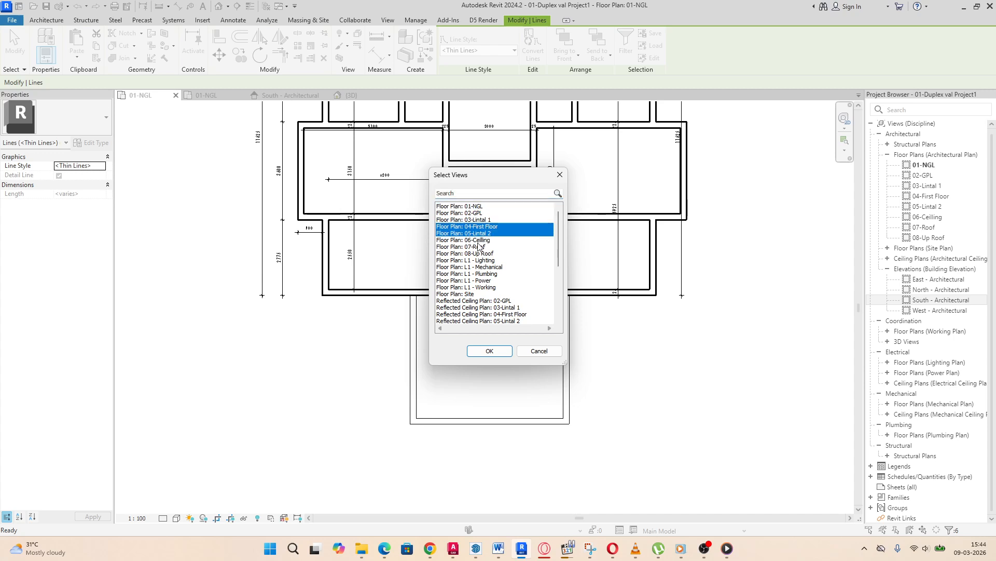
ctrl+click(483, 241)
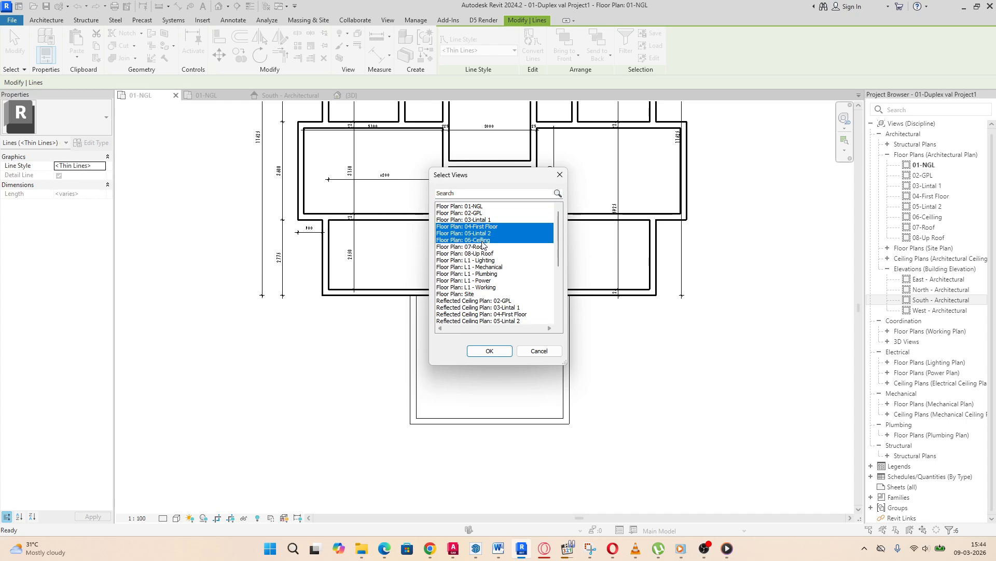
ctrl+click(477, 248)
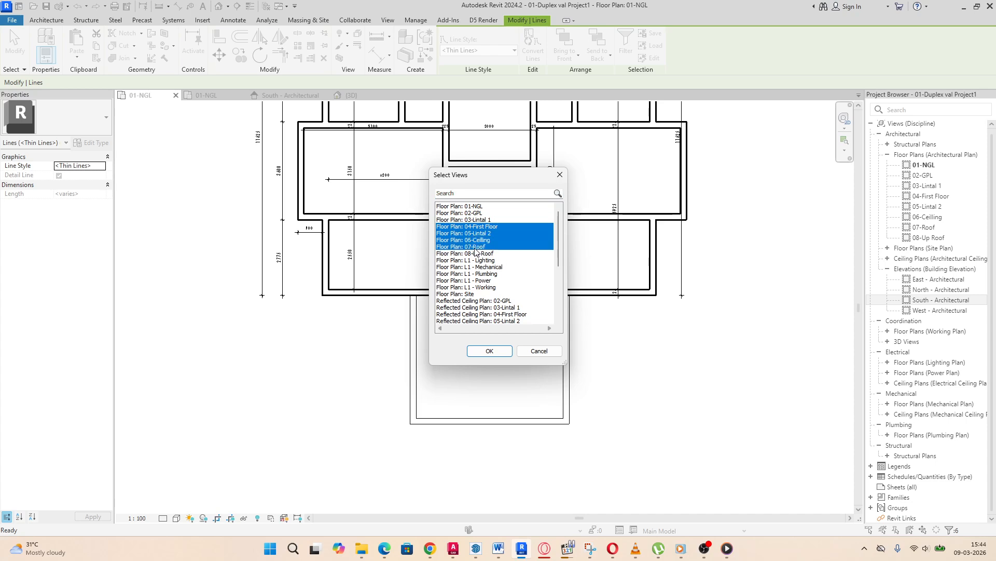
click(490, 351)
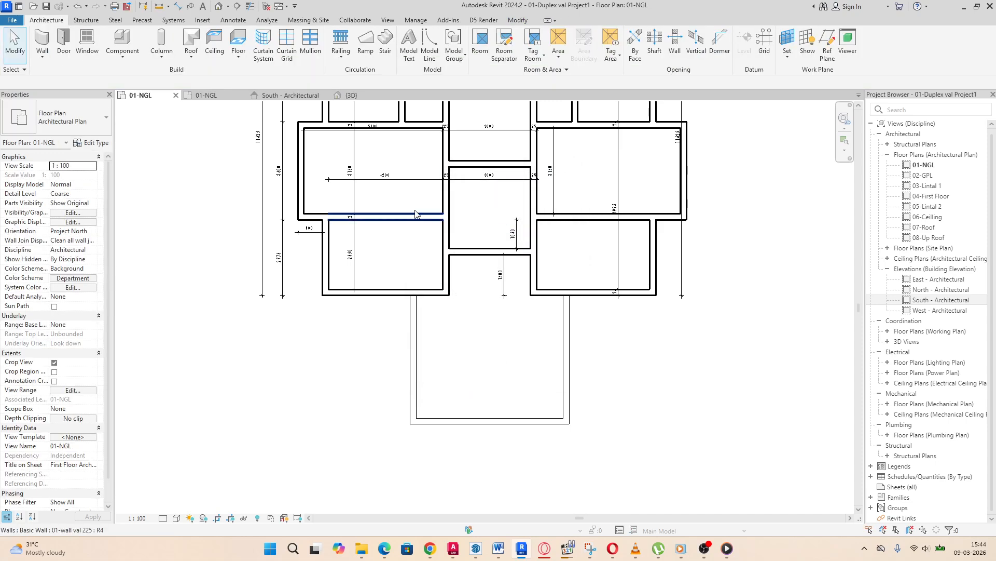
Step: Open the 04-First Floor plan and inspect the pasted double outline of detail lines
scroll(515, 356, down, 3)
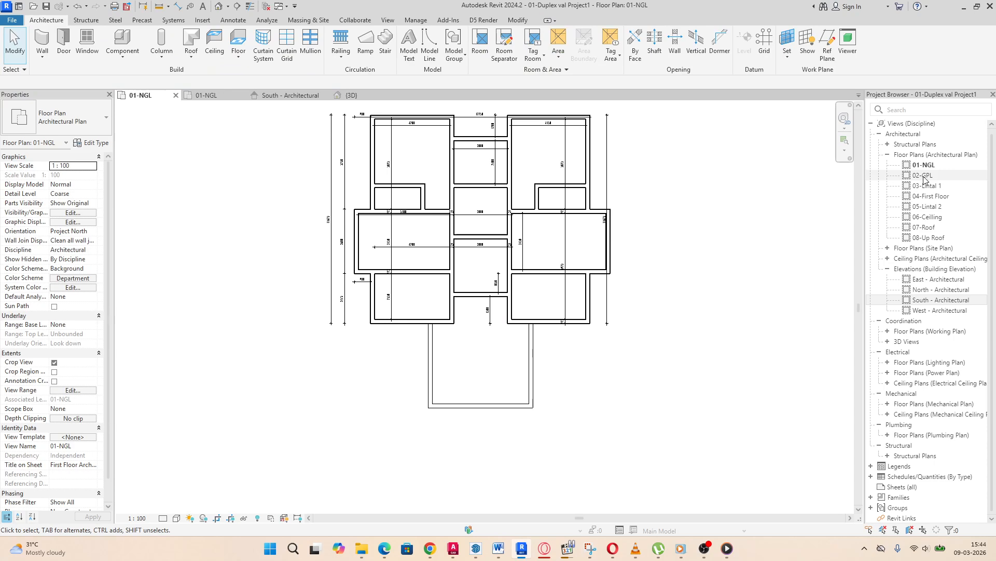
double_click(931, 196)
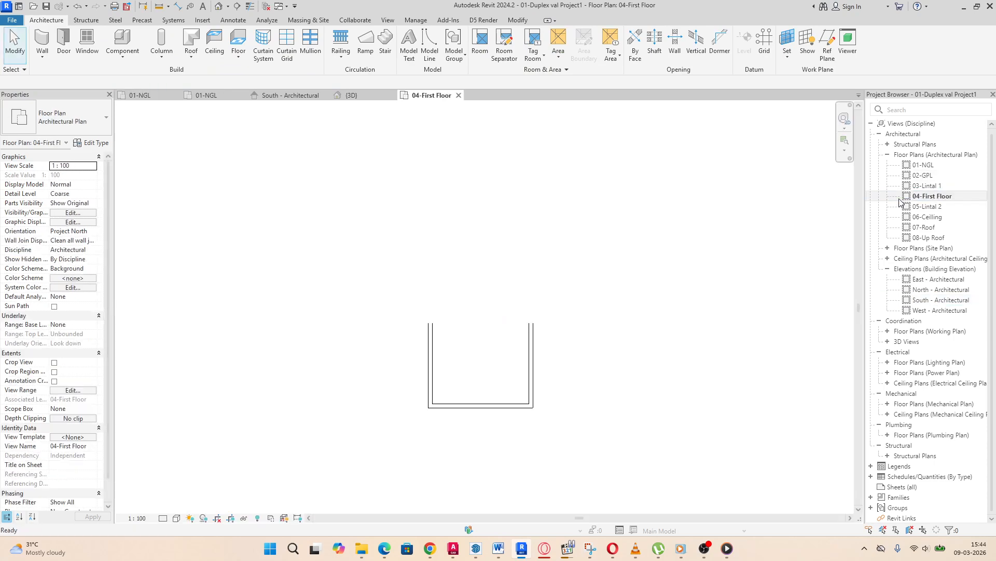
scroll(483, 319, down, 3)
scroll(482, 353, up, 5)
scroll(545, 318, up, 4)
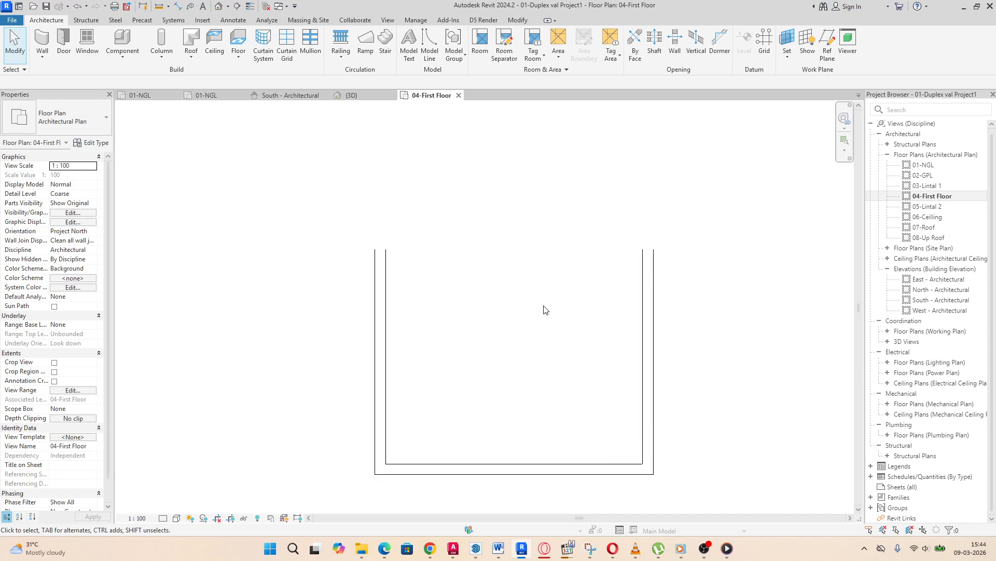
scroll(520, 303, down, 4)
scroll(548, 304, down, 3)
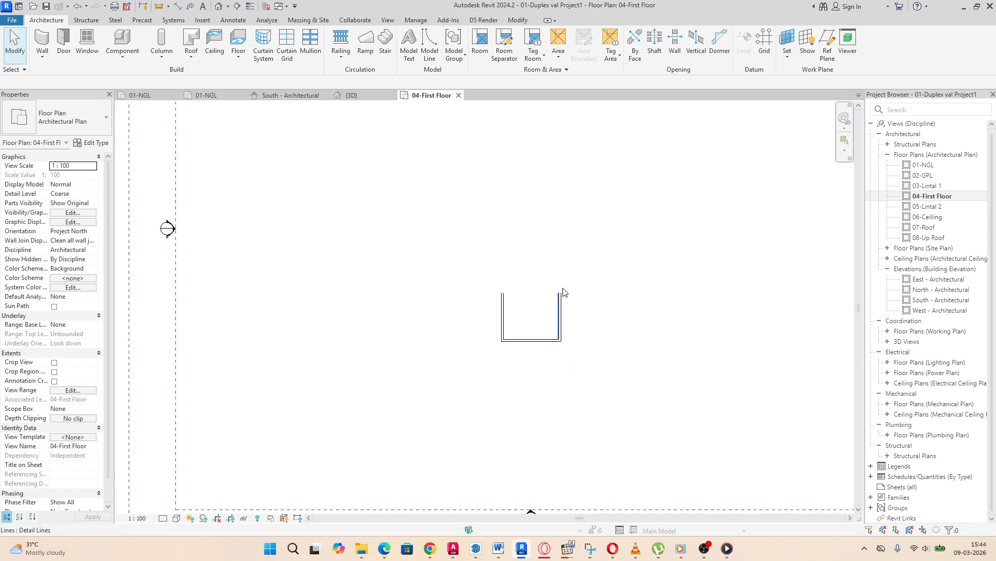
scroll(556, 250, up, 2)
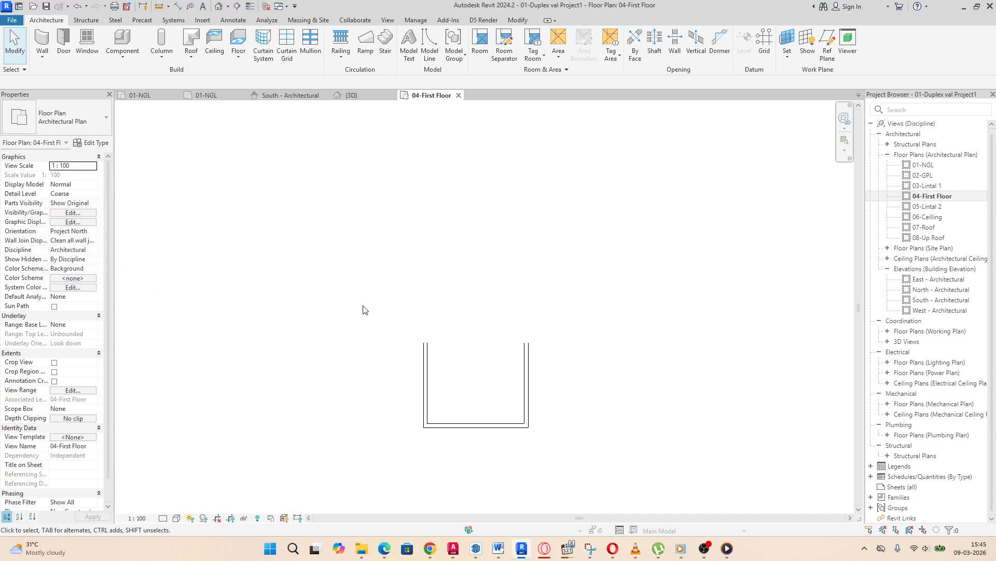
scroll(283, 394, down, 2)
scroll(249, 399, up, 3)
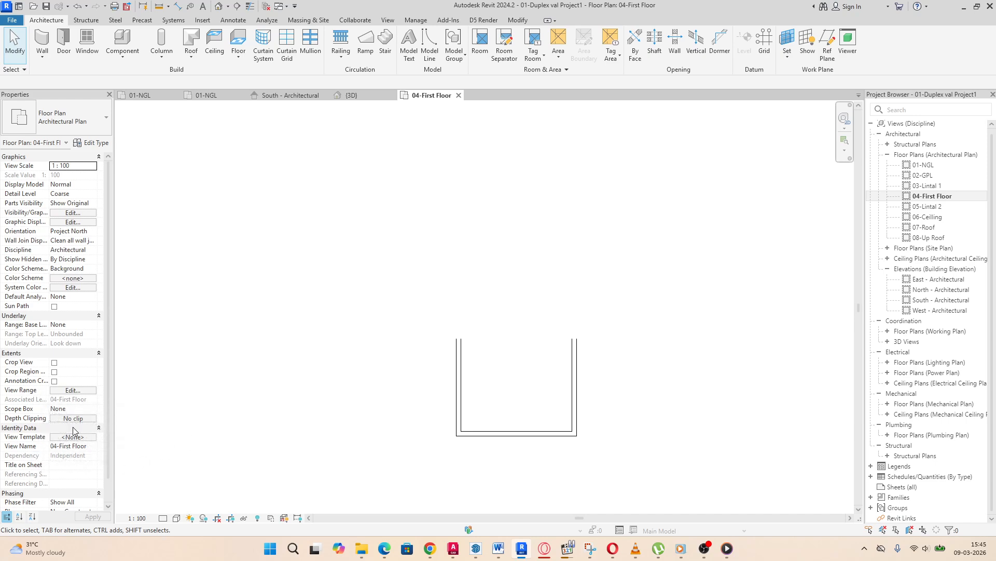
Step: Check the View Range settings of the 04-First Floor plan without changing them
scroll(86, 385, down, 1)
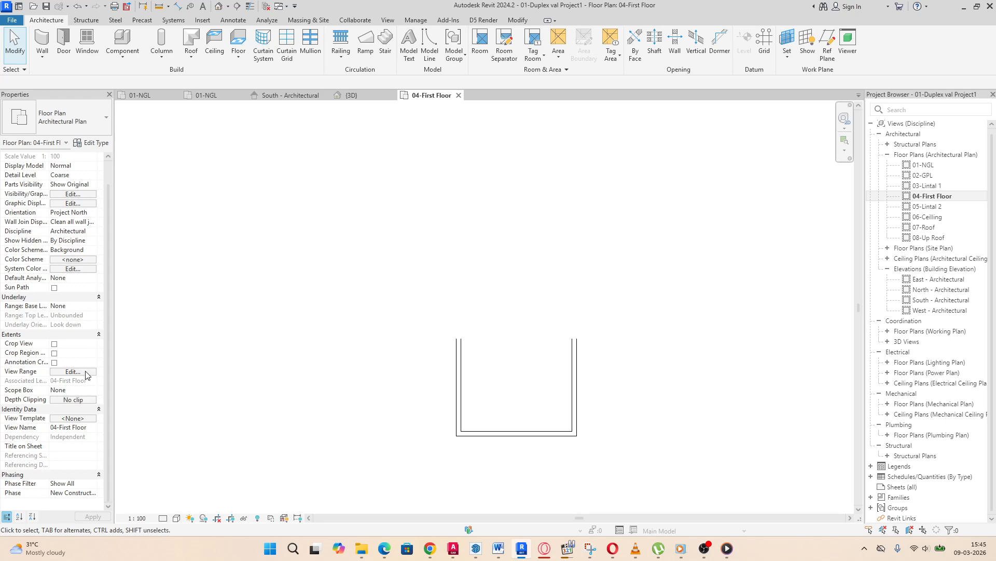
click(72, 372)
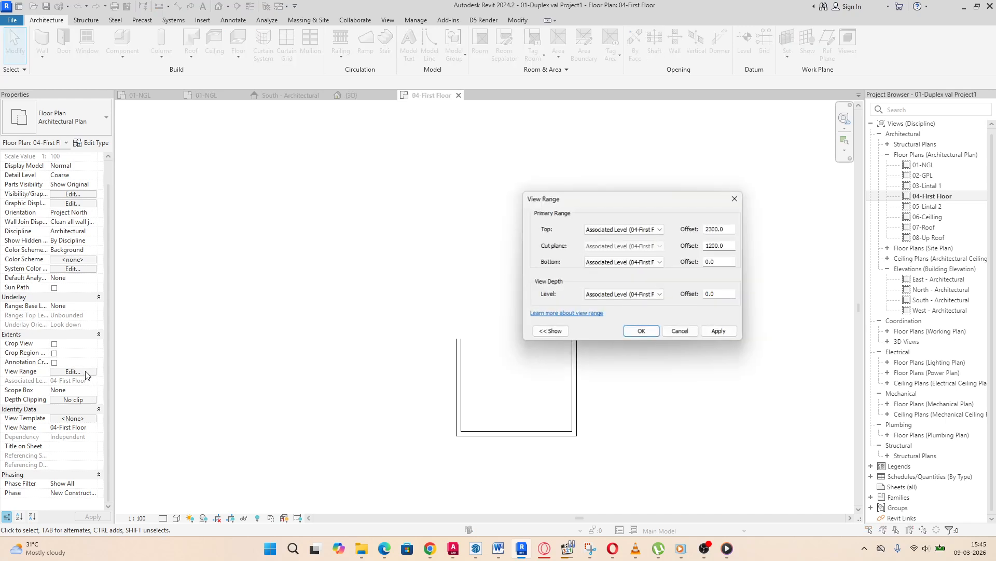
click(736, 200)
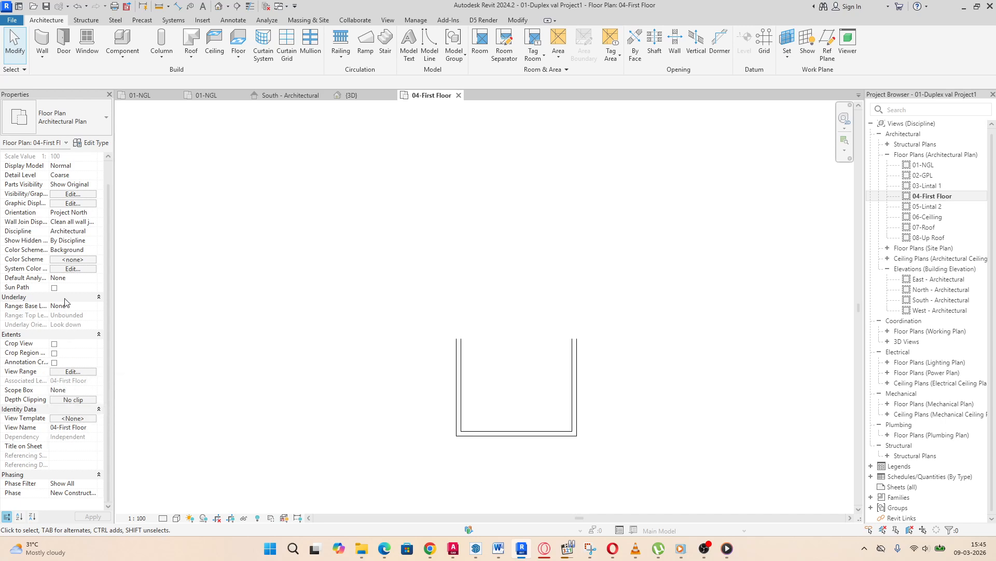
click(84, 371)
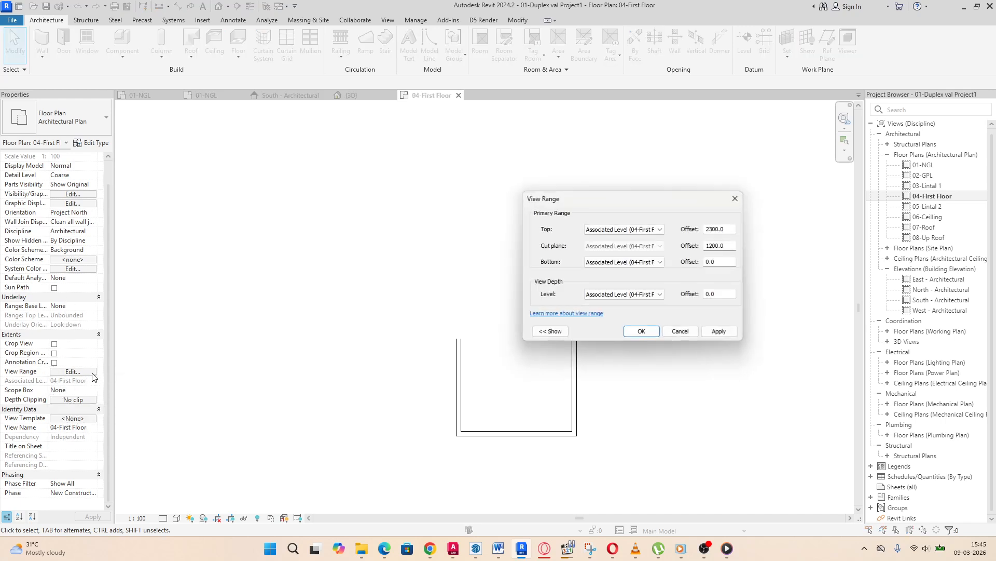
click(736, 197)
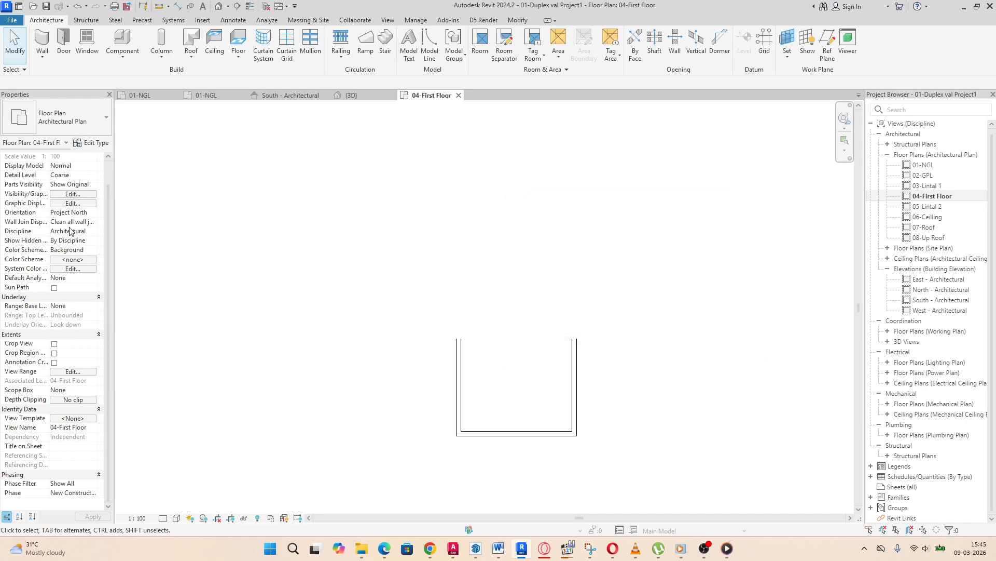
Step: Set the underlay's base level to 01-NGL in the 04-First Floor plan and view the whole underlay
scroll(70, 232, up, 1)
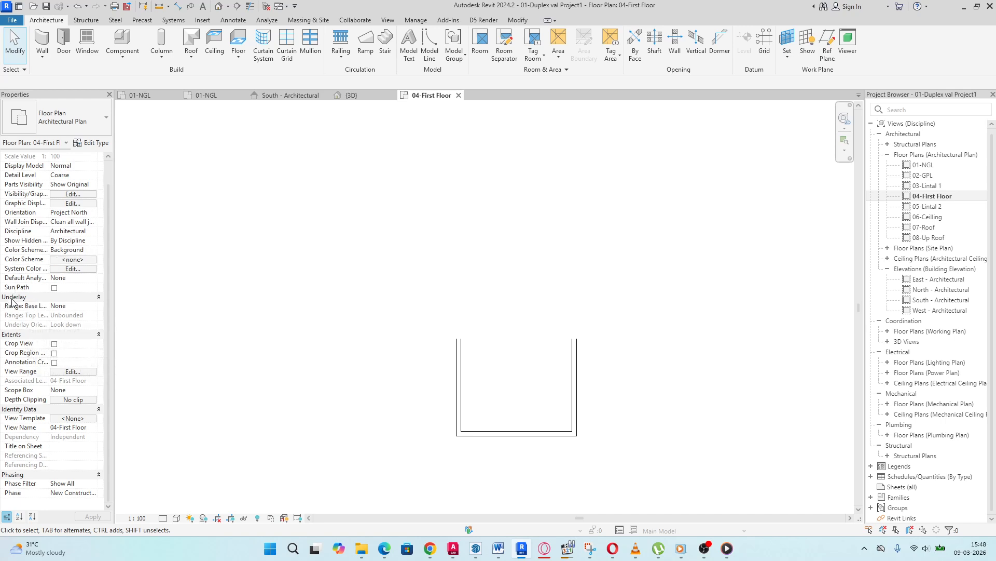
click(93, 306)
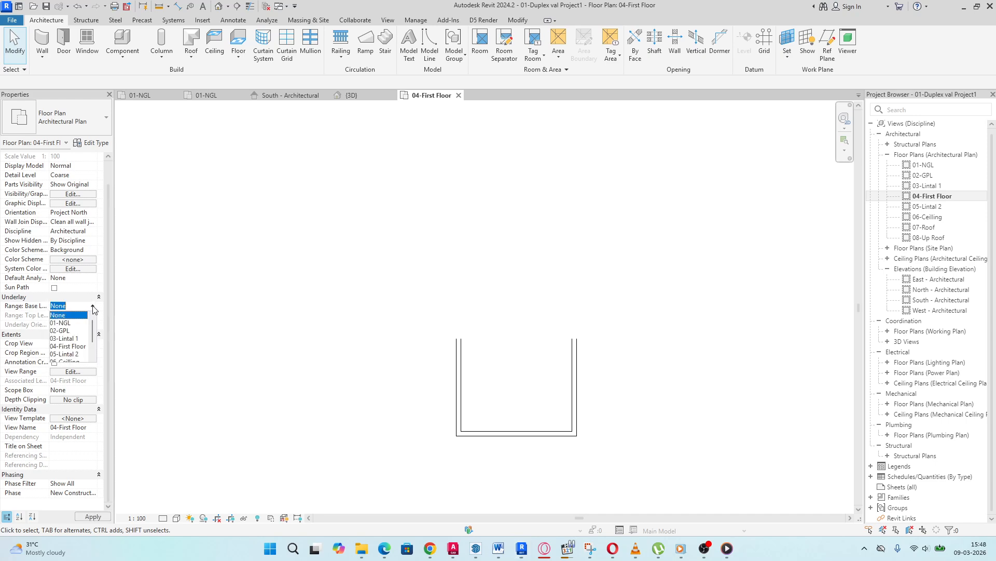
click(72, 324)
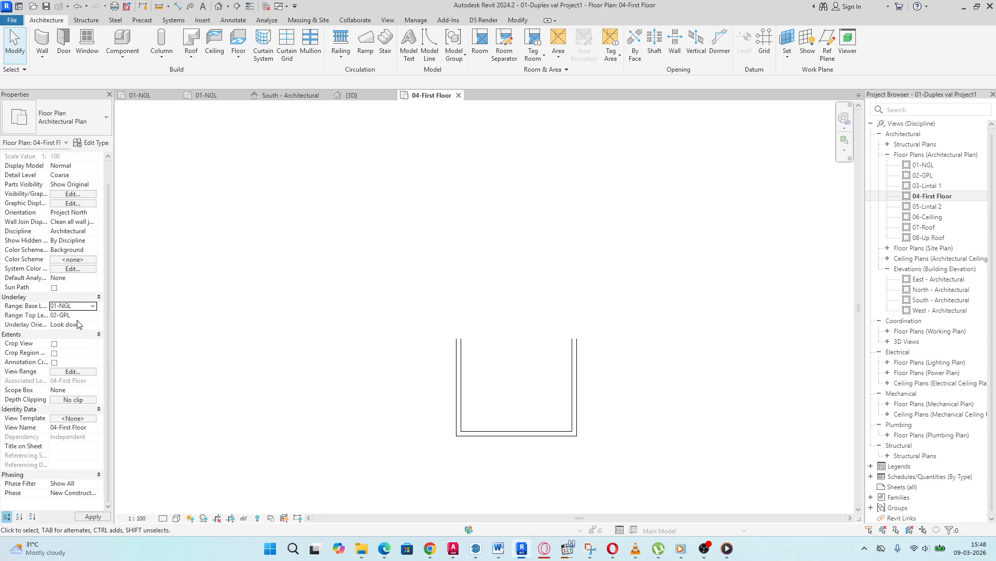
scroll(509, 386, down, 4)
scroll(514, 254, up, 3)
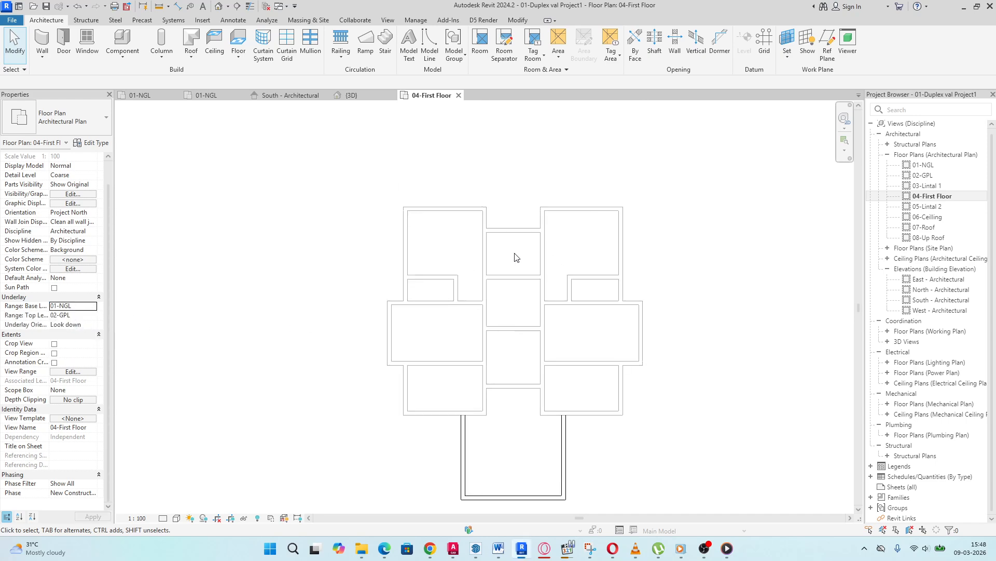
Step: Start placing 01-wall val 225 walls from 04-First Floor with the top constraint set up to level 07-Roof
scroll(455, 221, down, 3)
scroll(459, 334, up, 4)
scroll(459, 338, down, 3)
scroll(471, 334, up, 3)
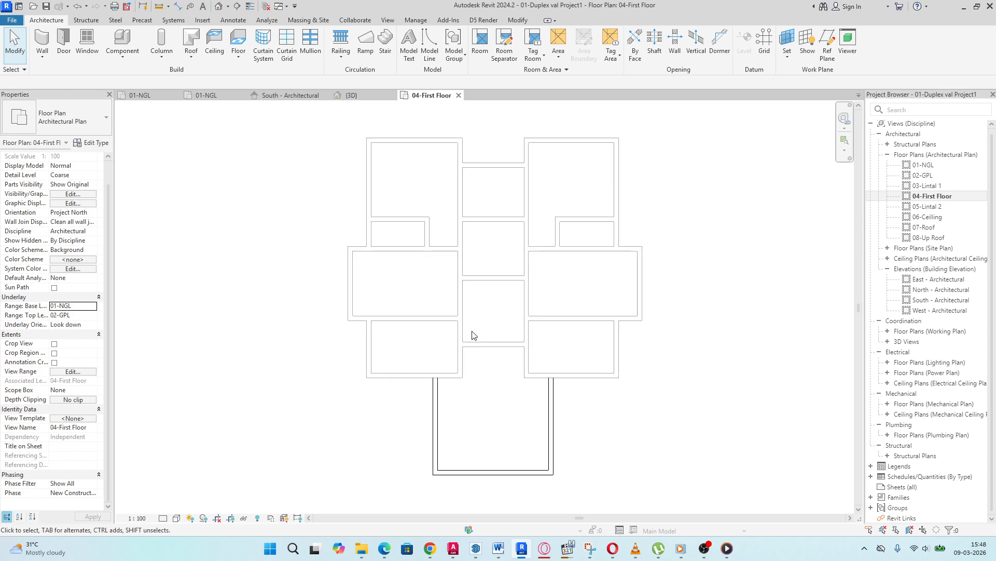
click(43, 61)
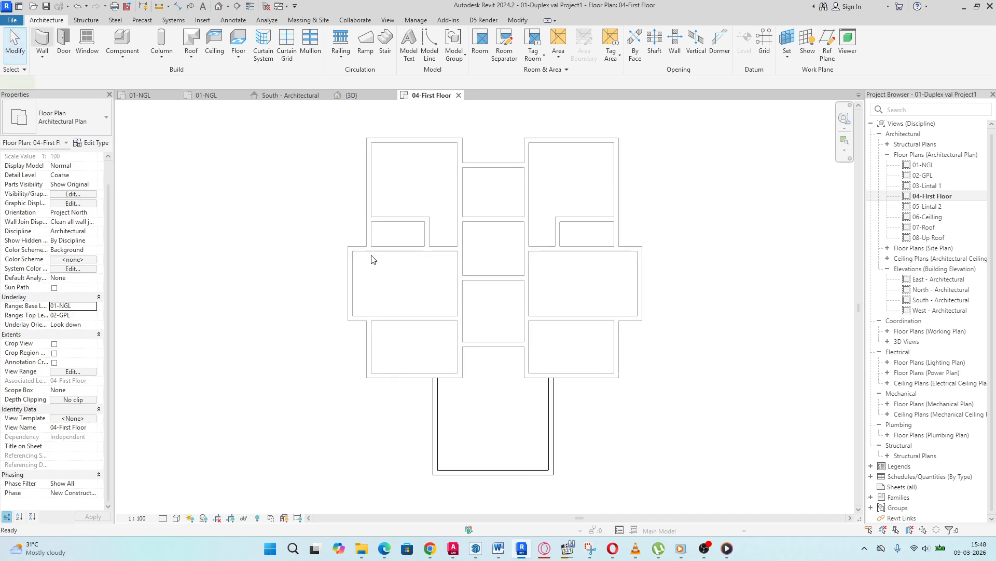
scroll(435, 379, up, 4)
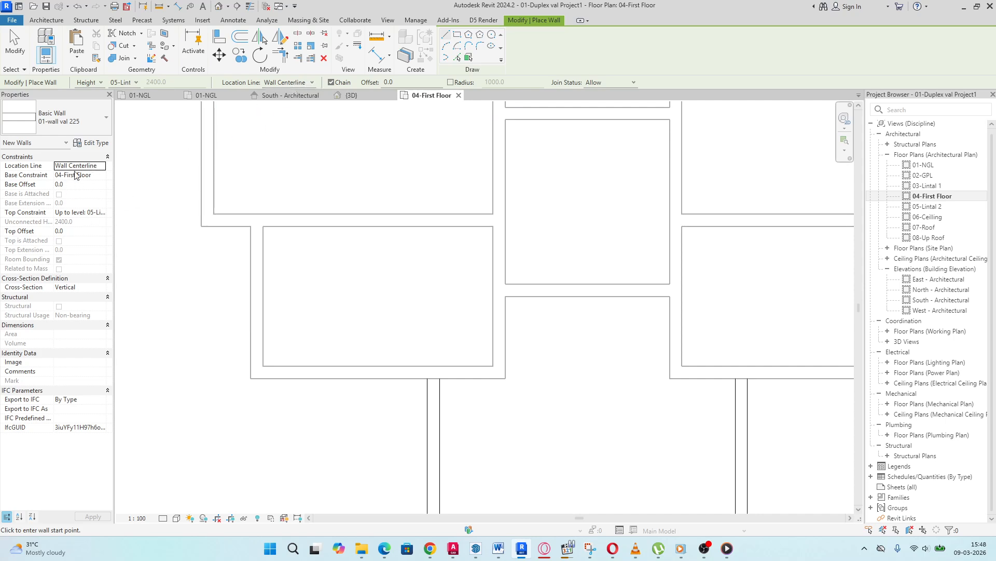
click(102, 213)
scroll(104, 252, down, 2)
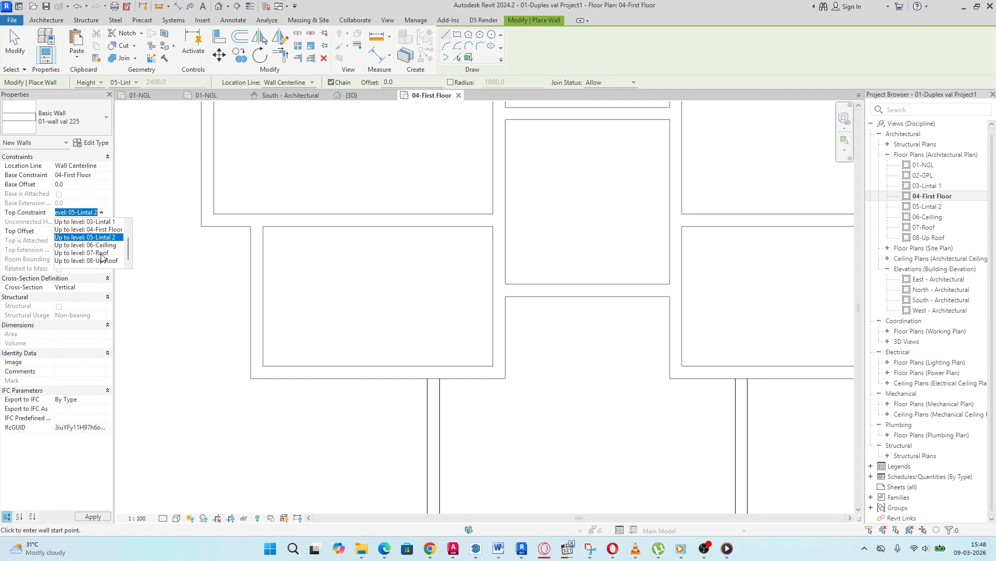
click(102, 253)
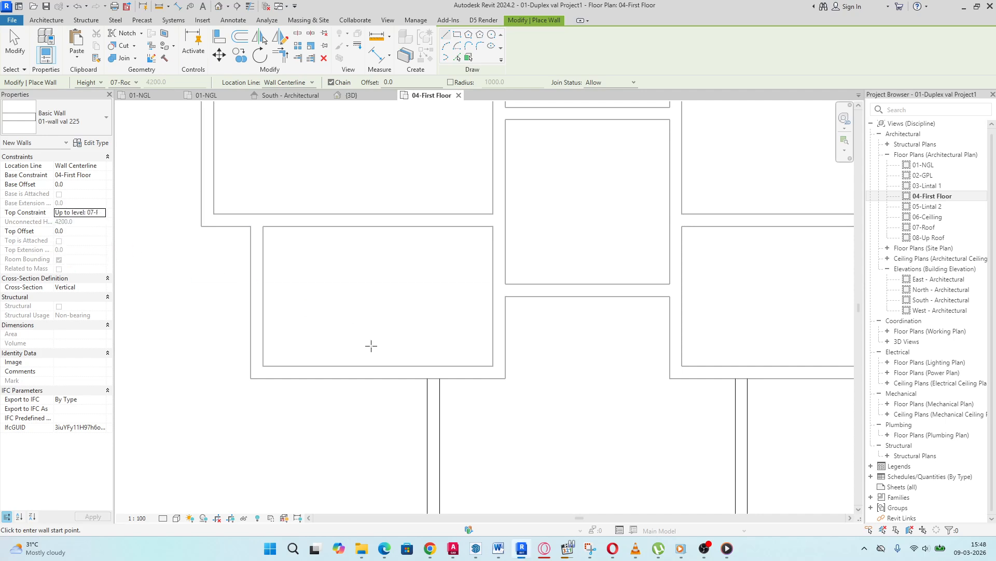
Step: Trace the front-left room of the underlay with walls along the wall centrelines, about 4425 by 2775 mm
scroll(480, 379, up, 3)
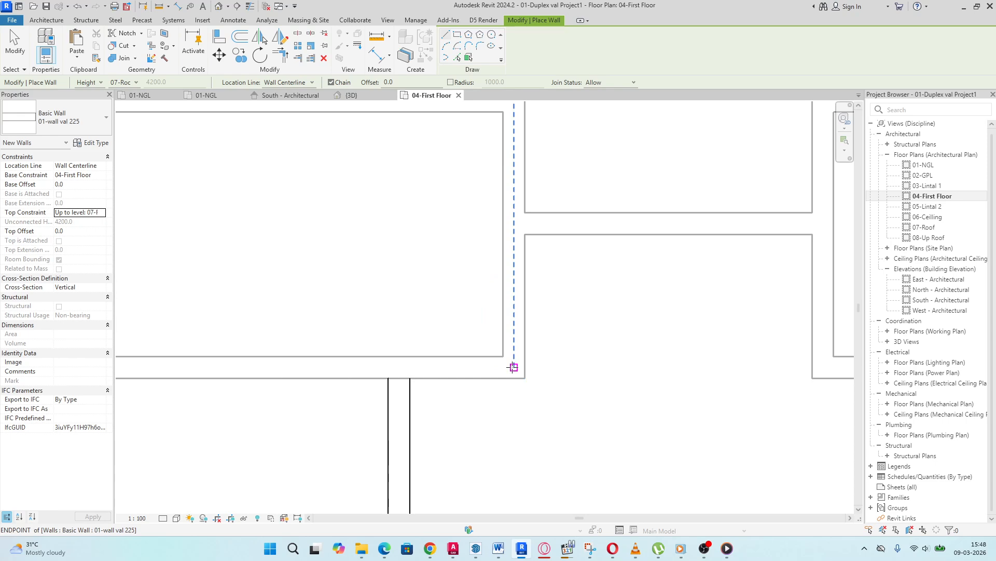
click(512, 368)
scroll(518, 368, down, 3)
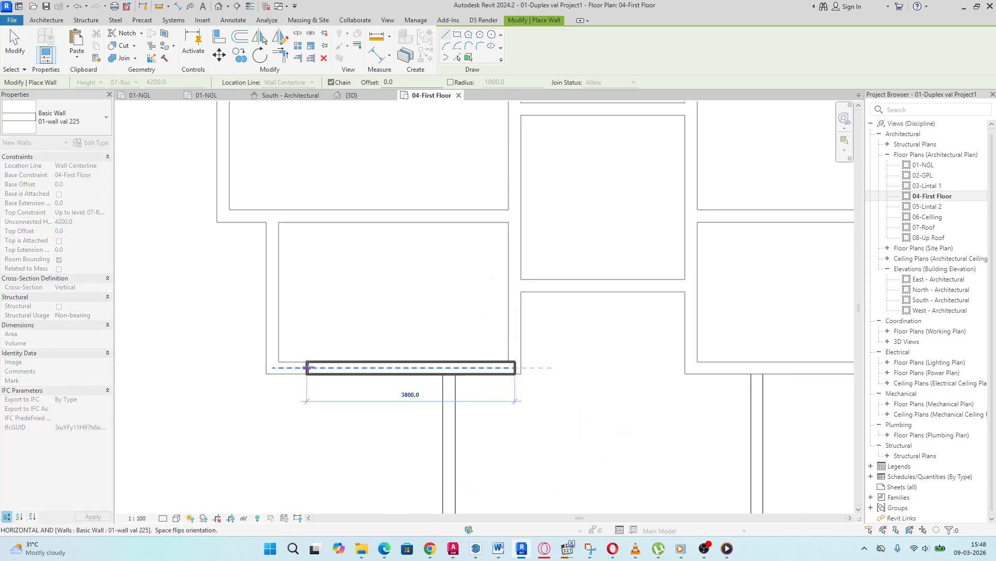
scroll(309, 367, up, 2)
click(254, 368)
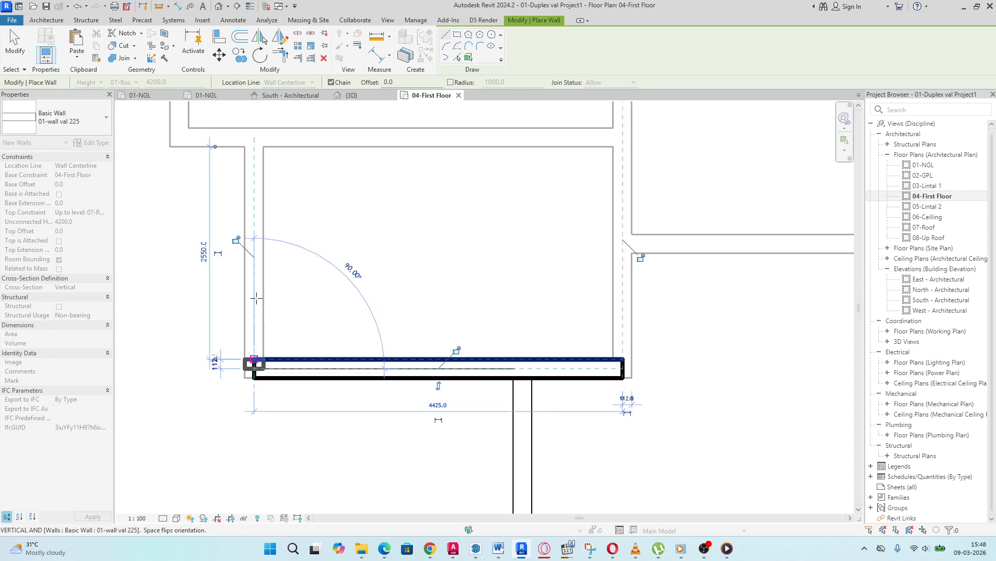
click(254, 137)
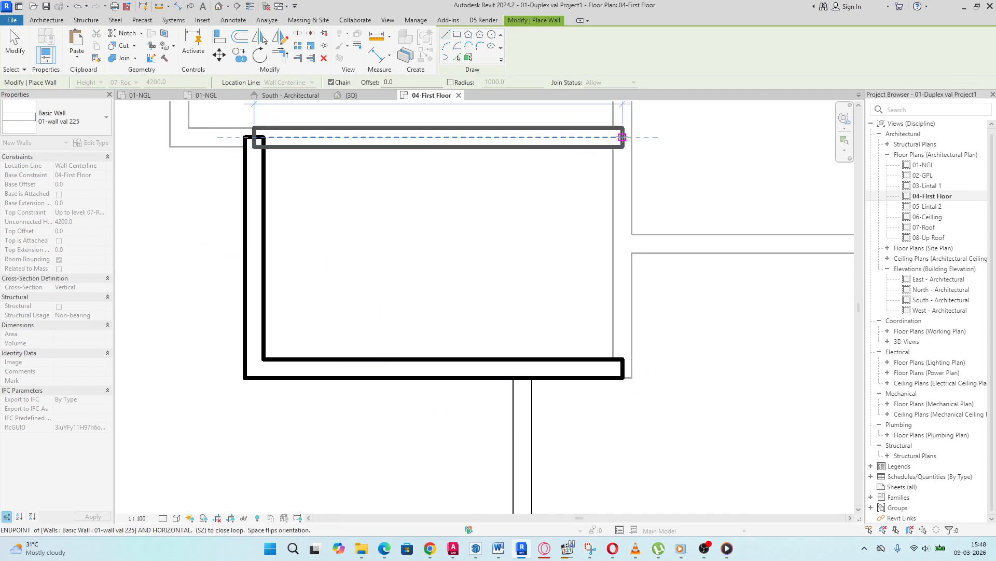
click(613, 137)
click(614, 359)
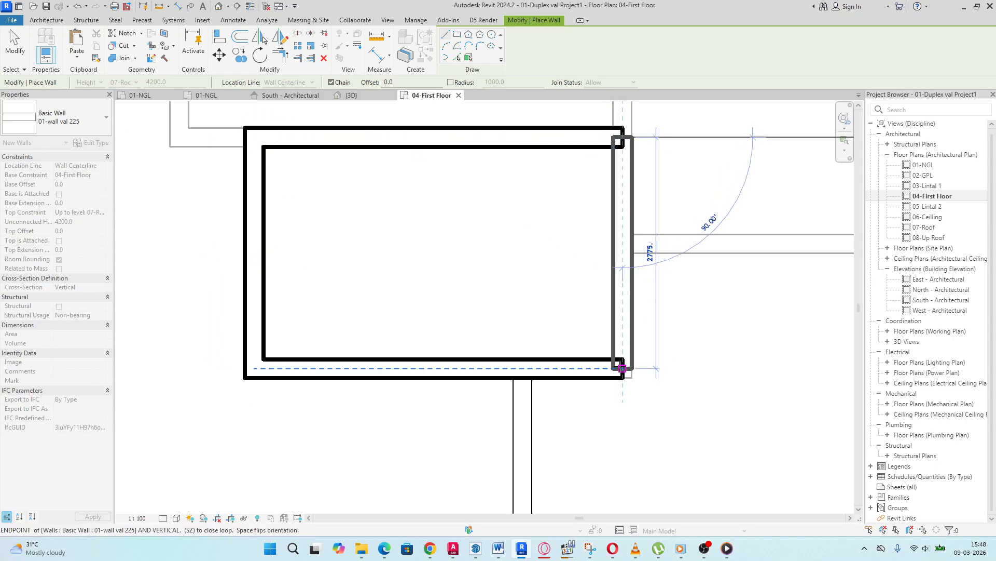
scroll(534, 351, down, 5)
Step: Trace the wider room behind the front-left room with walls along the underlay, about 5325 by 3375 mm on centrelines
scroll(466, 298, up, 5)
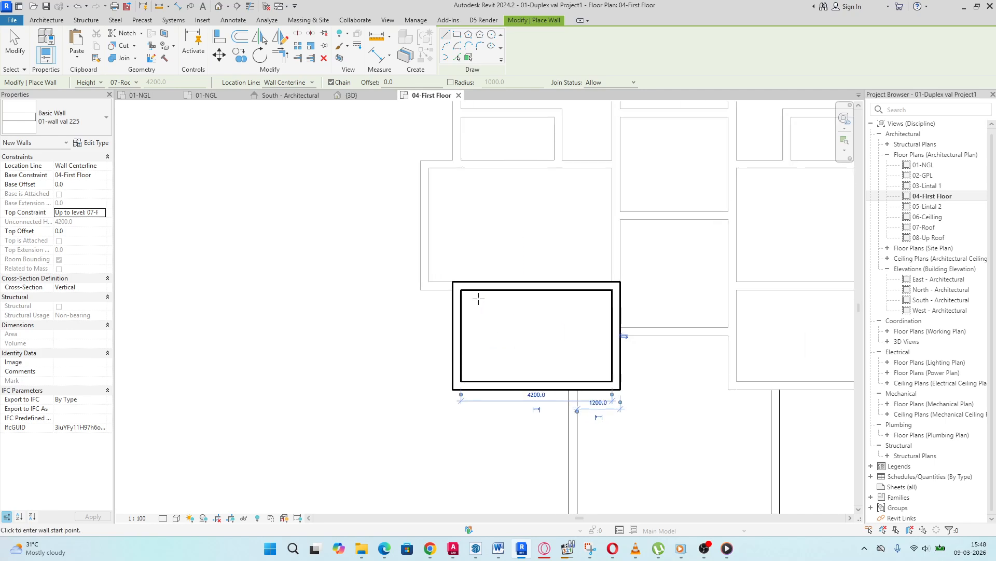
click(441, 281)
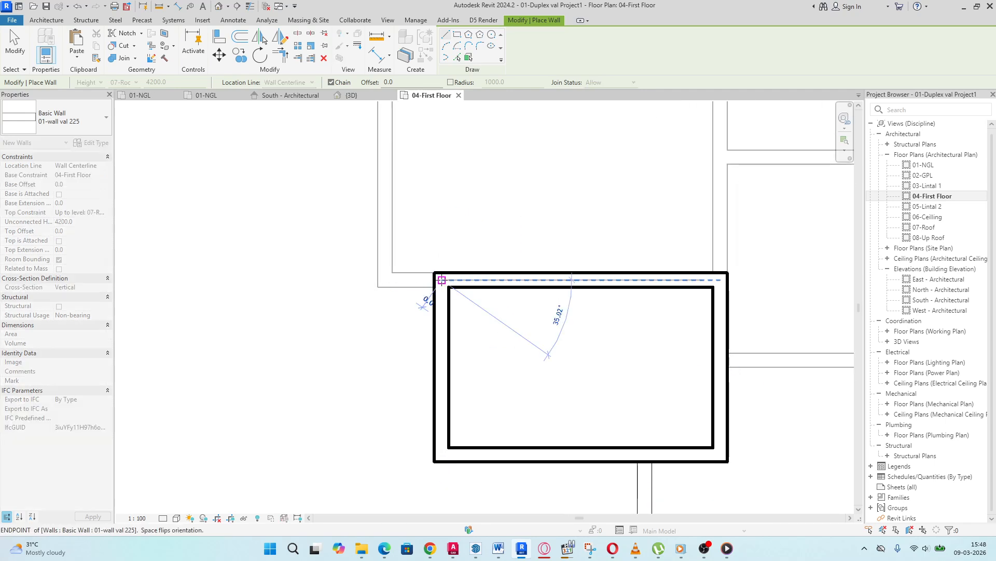
click(384, 281)
scroll(385, 280, down, 3)
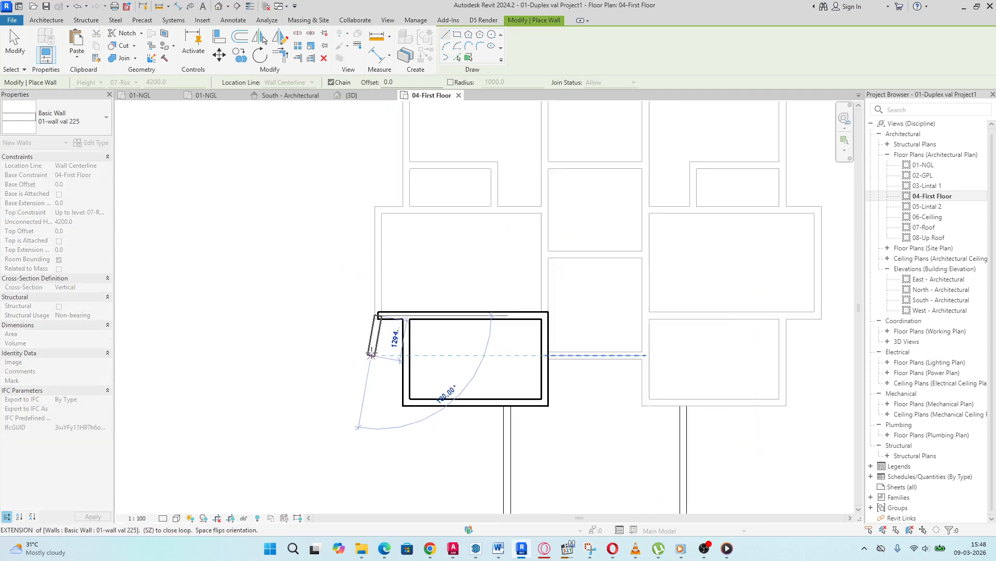
scroll(363, 229, up, 3)
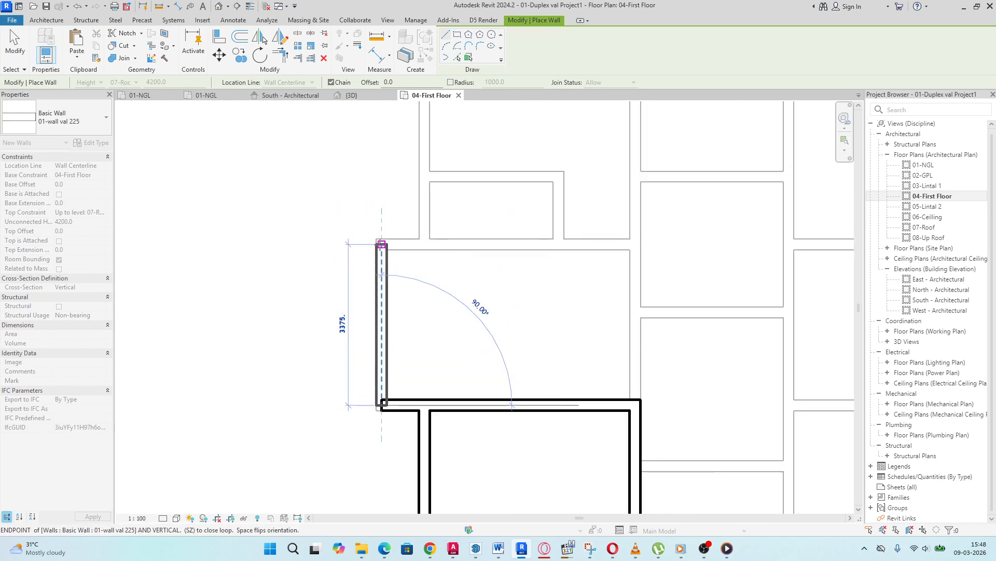
click(381, 244)
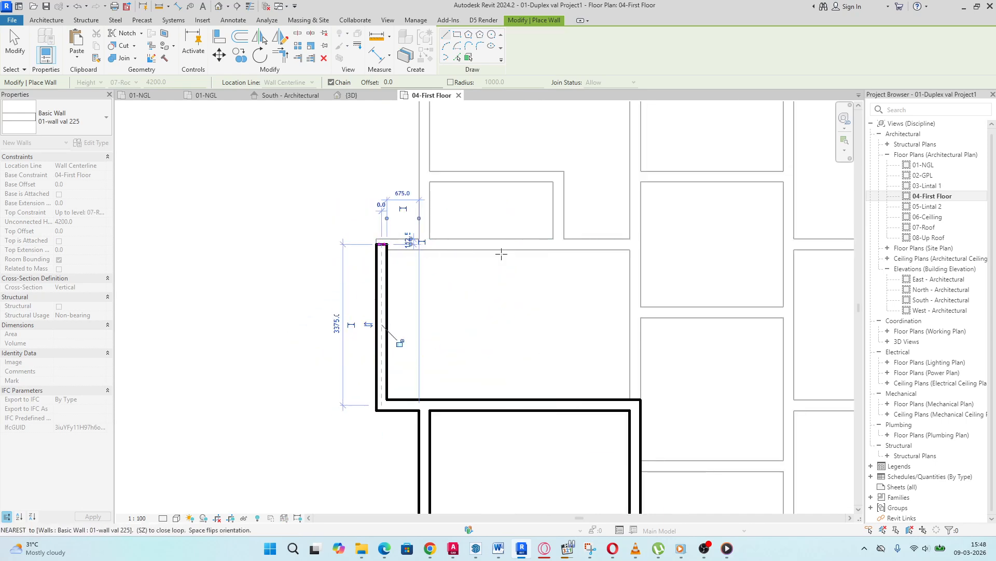
click(635, 245)
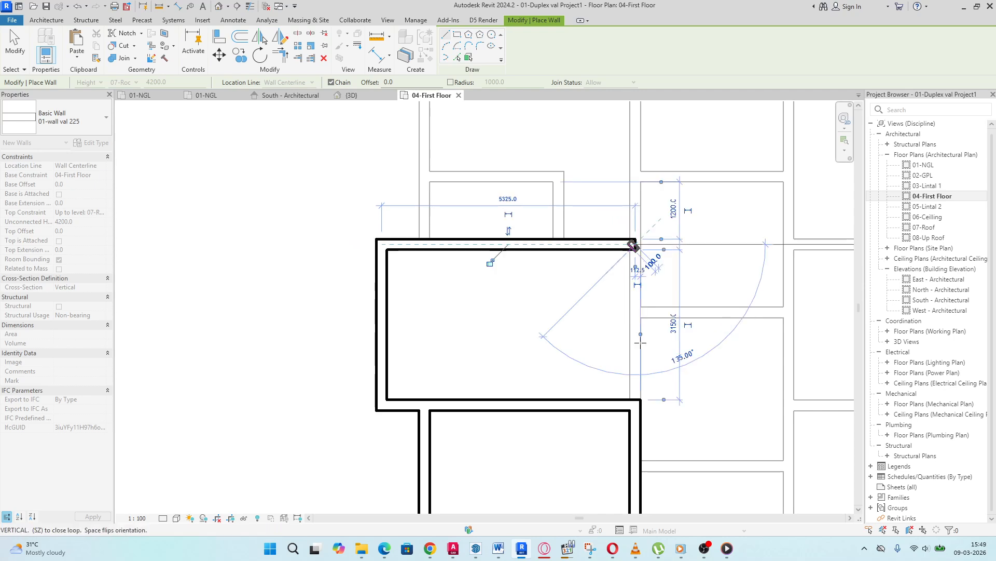
click(635, 405)
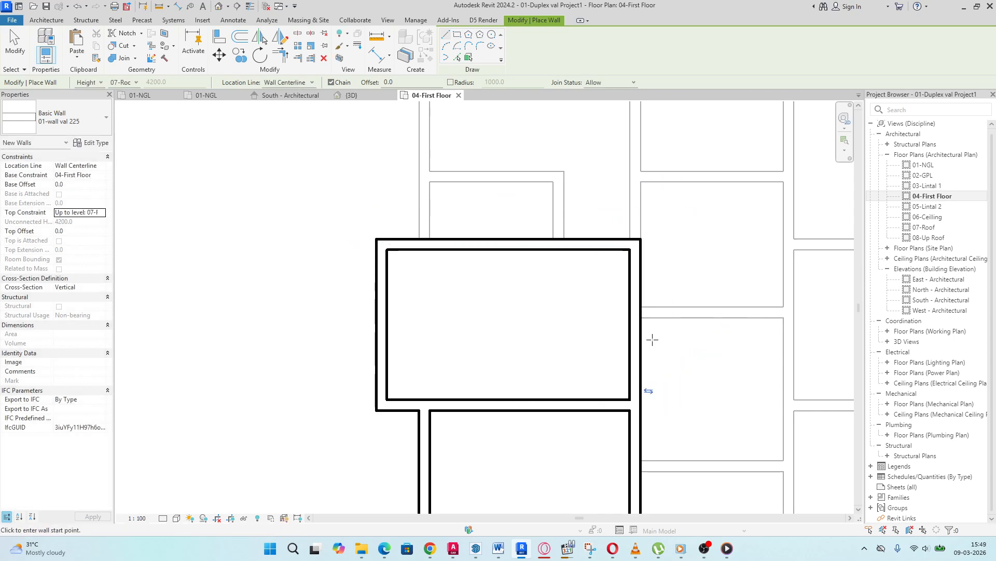
Step: Draw the front wall across the central bay along the underlay, then a 1500 mm wall forward to the front-right room's corner
scroll(269, 273, down, 4)
scroll(474, 366, up, 5)
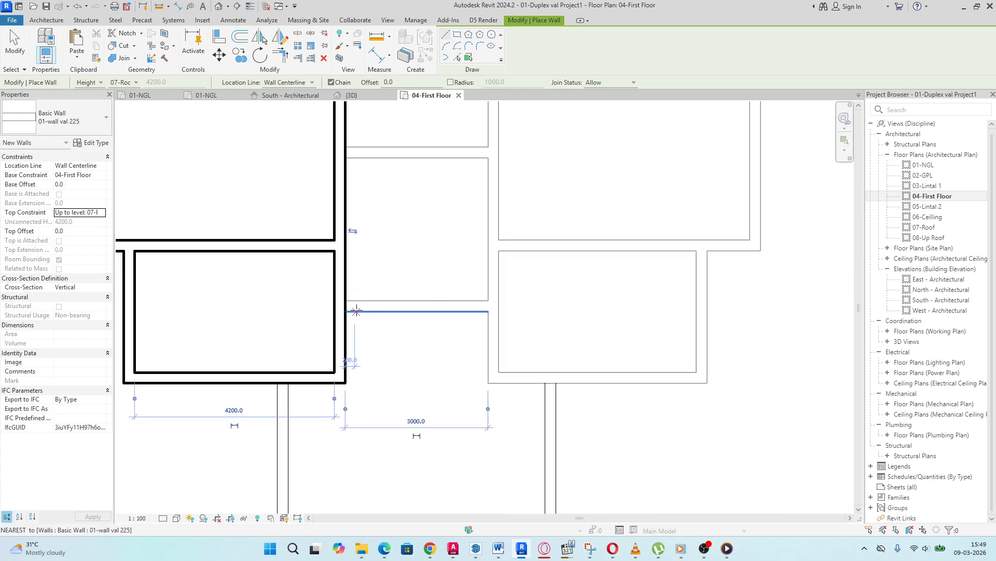
click(318, 301)
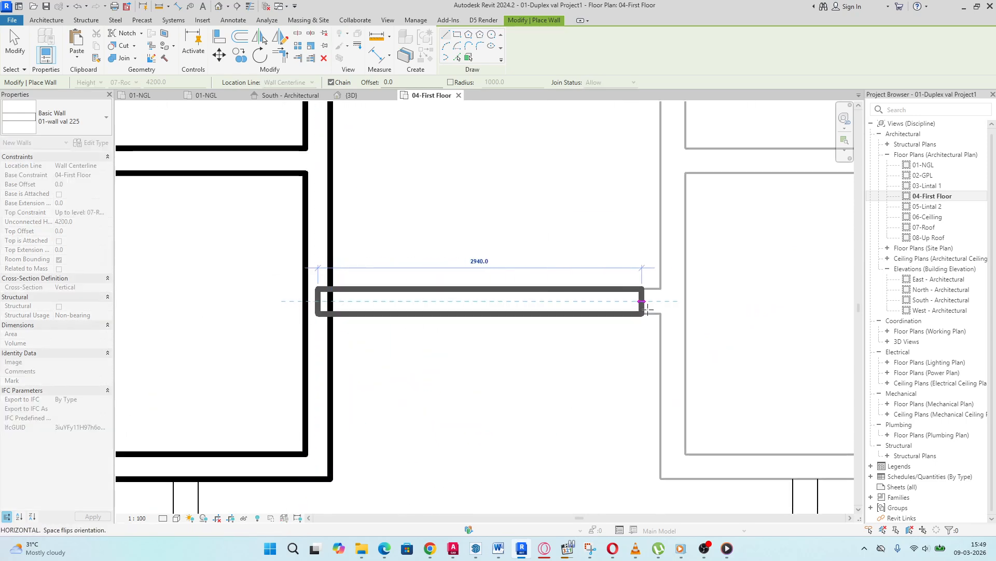
click(673, 312)
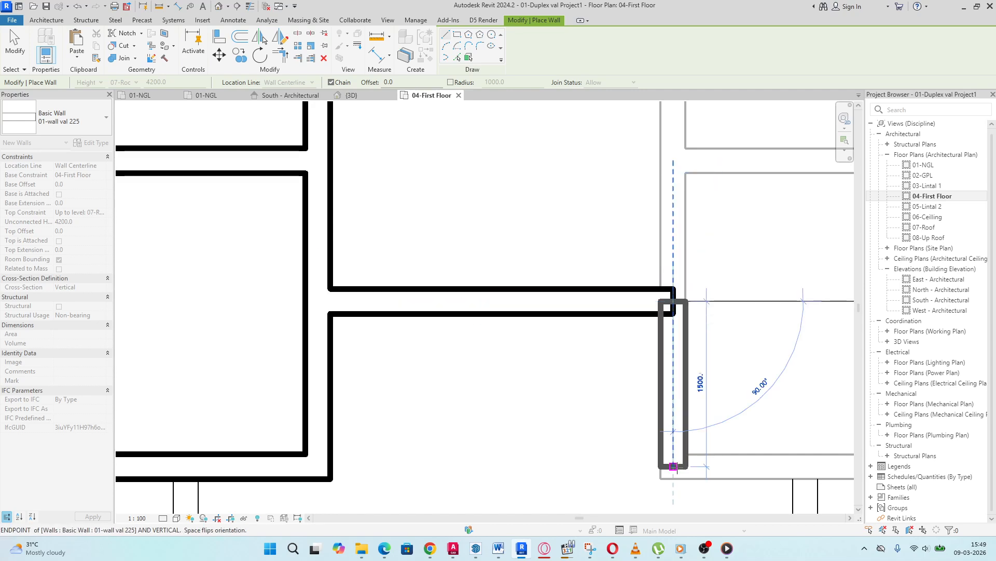
click(677, 468)
Step: Close the front-right room with walls along the underlay centrelines, about 4375 mm wide and 2775 mm deep
scroll(366, 254, down, 4)
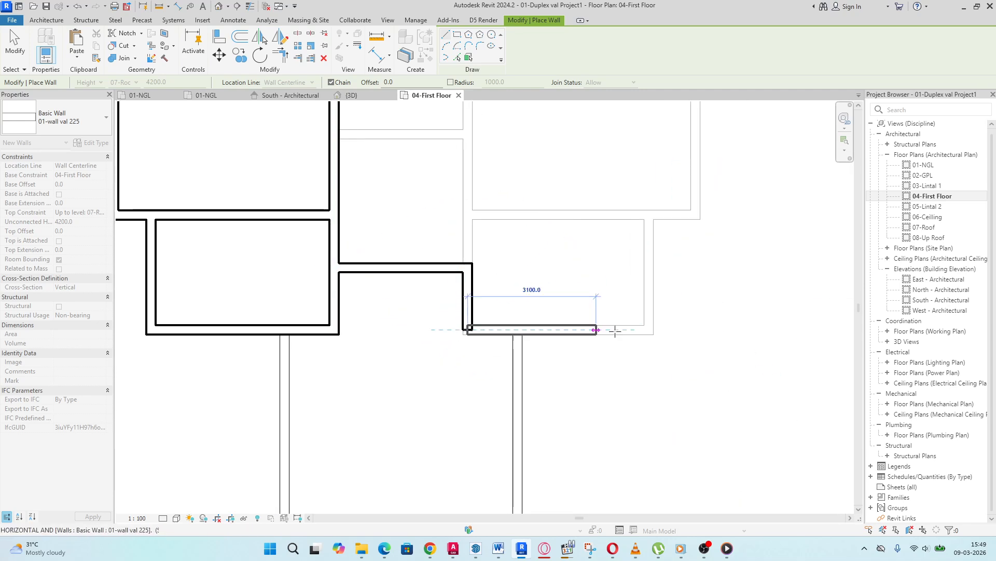
scroll(658, 334, up, 2)
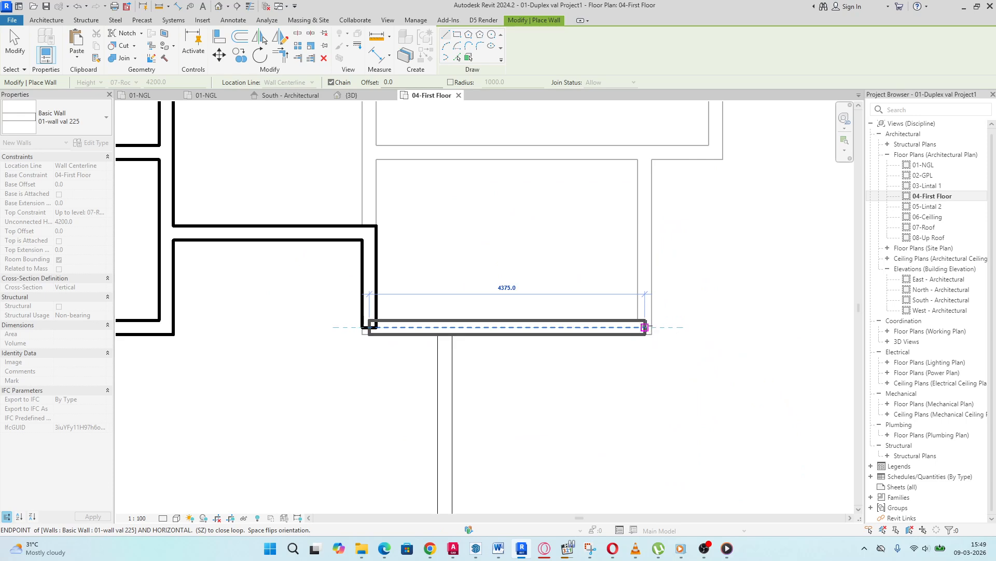
scroll(645, 327, up, 2)
click(644, 328)
scroll(643, 329, down, 3)
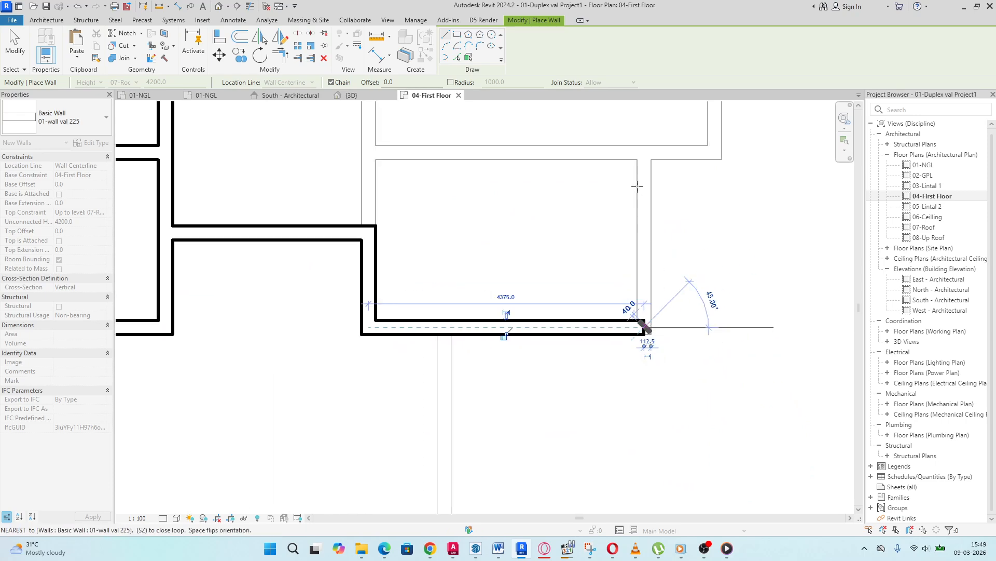
click(644, 152)
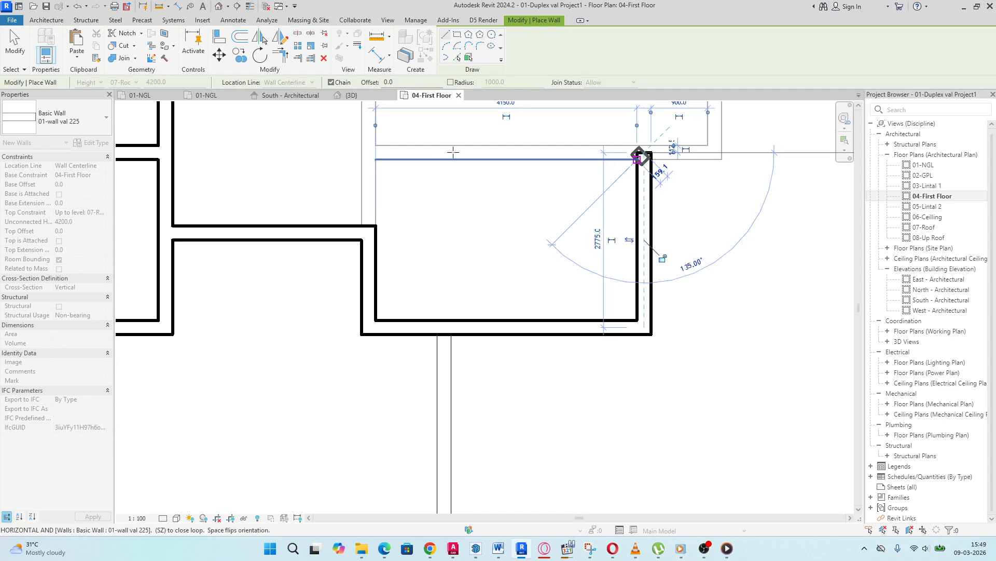
click(368, 152)
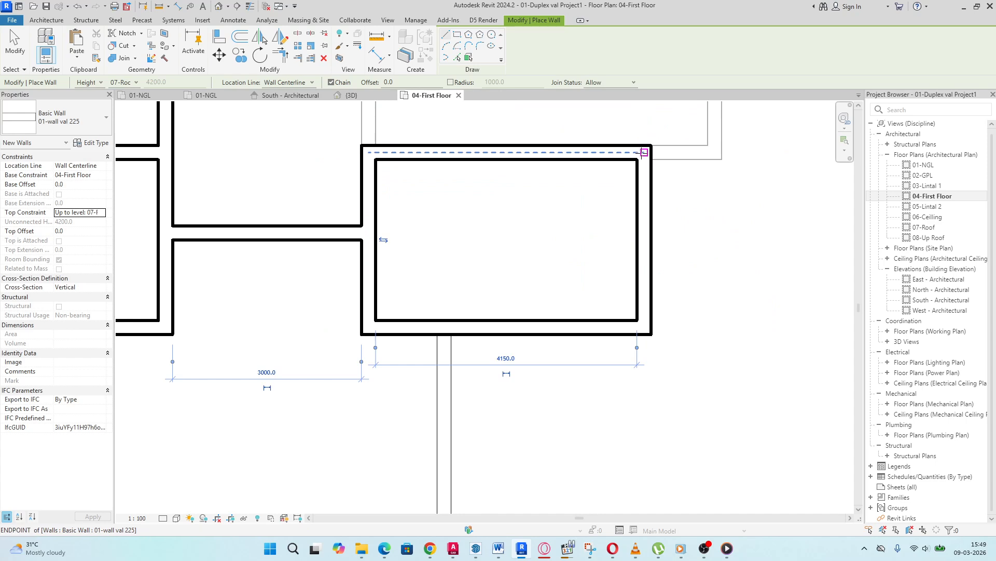
Step: Trace the wider room behind the front-right room with walls along the underlay, its rear wall about 5500 mm long
click(644, 152)
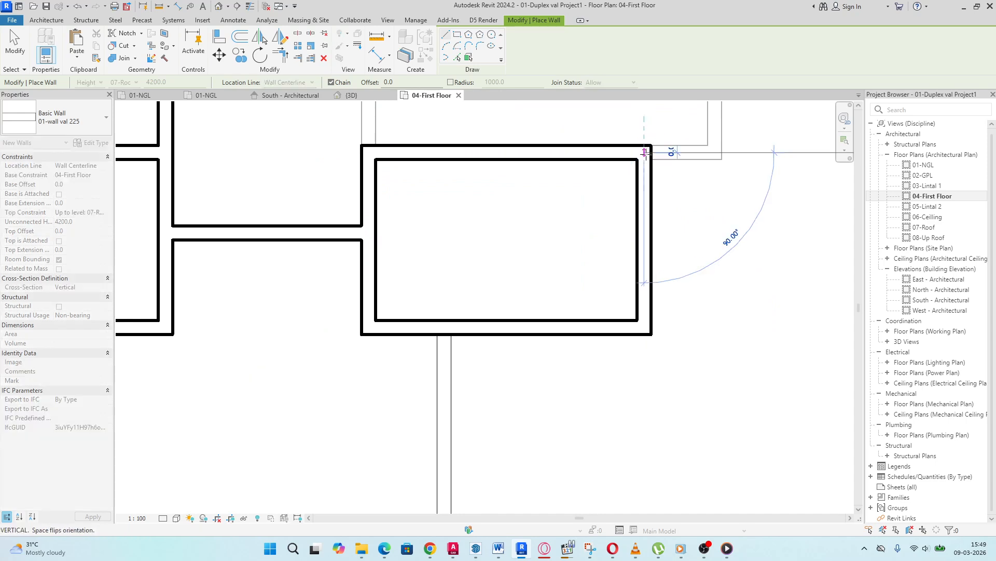
click(716, 152)
scroll(779, 249, down, 4)
scroll(727, 259, up, 5)
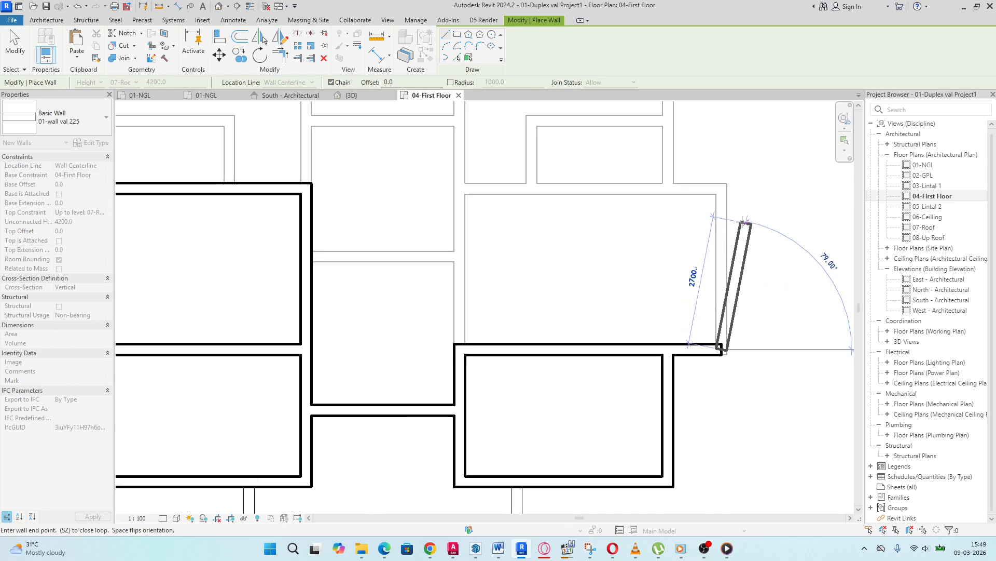
click(721, 188)
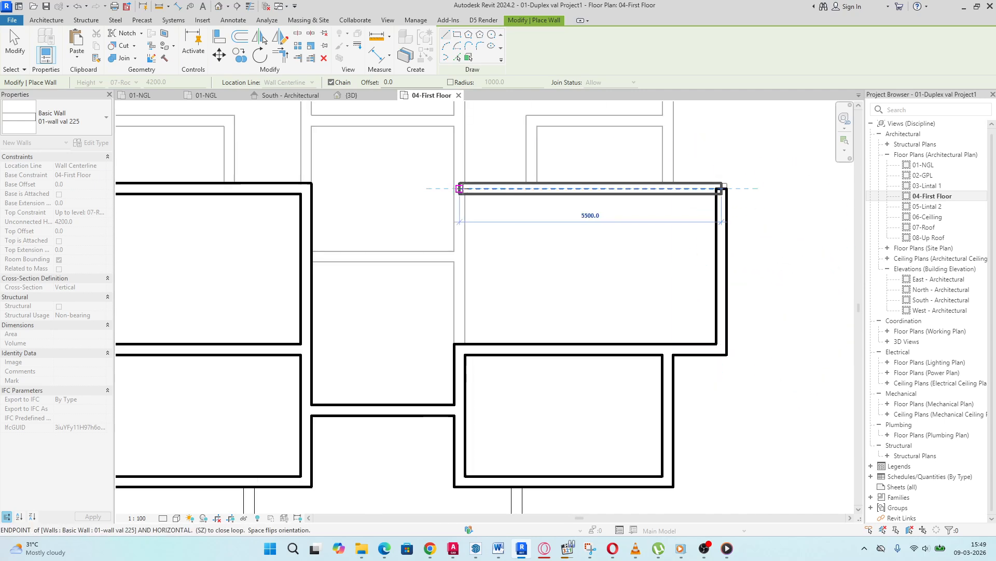
click(459, 188)
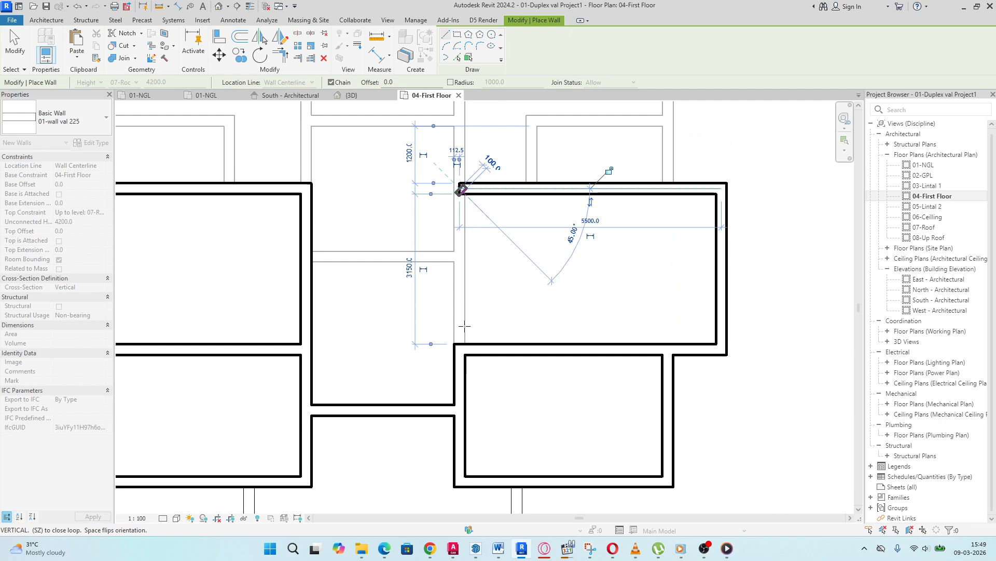
click(460, 348)
Step: Draw the cross wall through the central bay between the two wide rooms, following the underlay
scroll(514, 267, down, 3)
scroll(456, 260, up, 5)
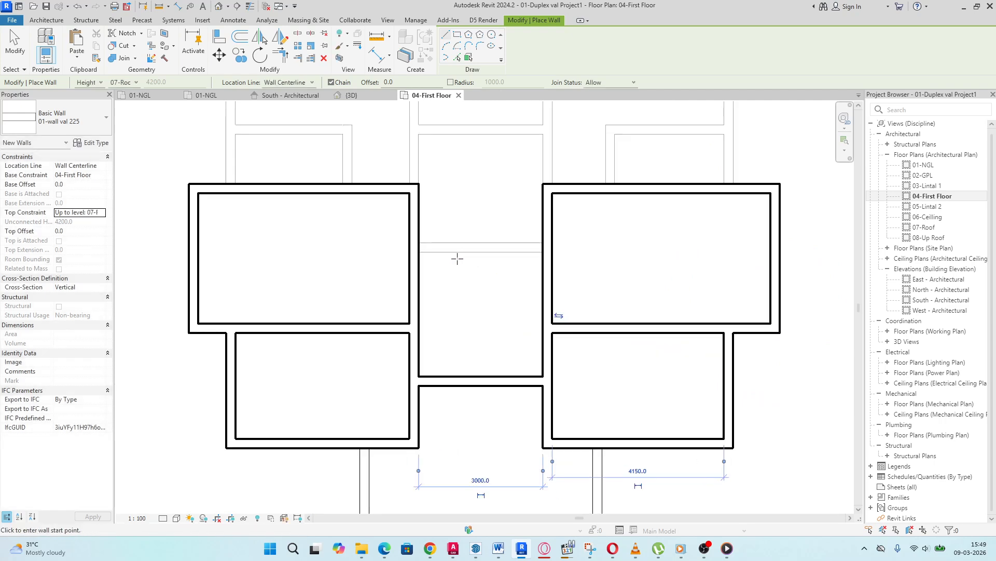
click(390, 241)
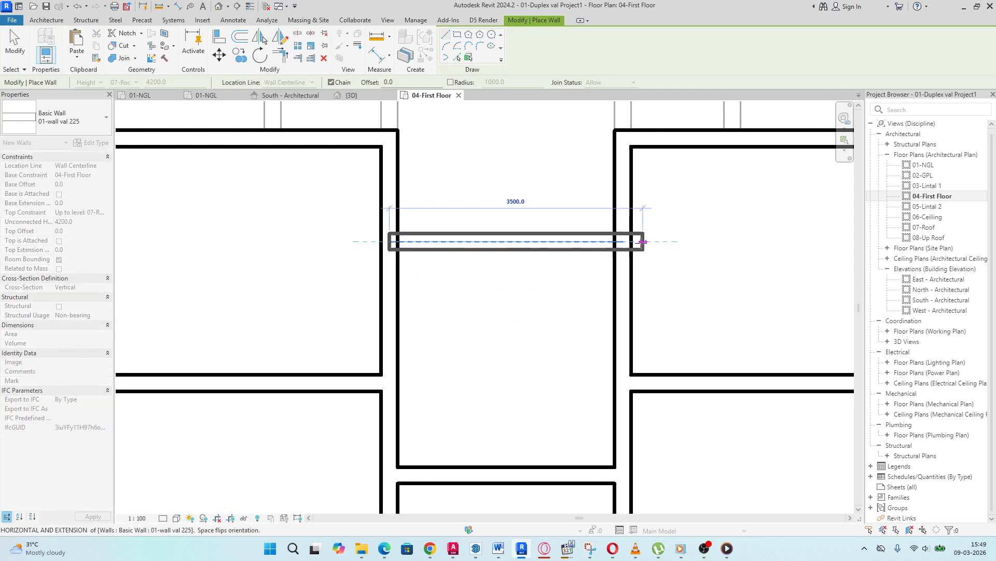
click(623, 241)
scroll(592, 251, down, 3)
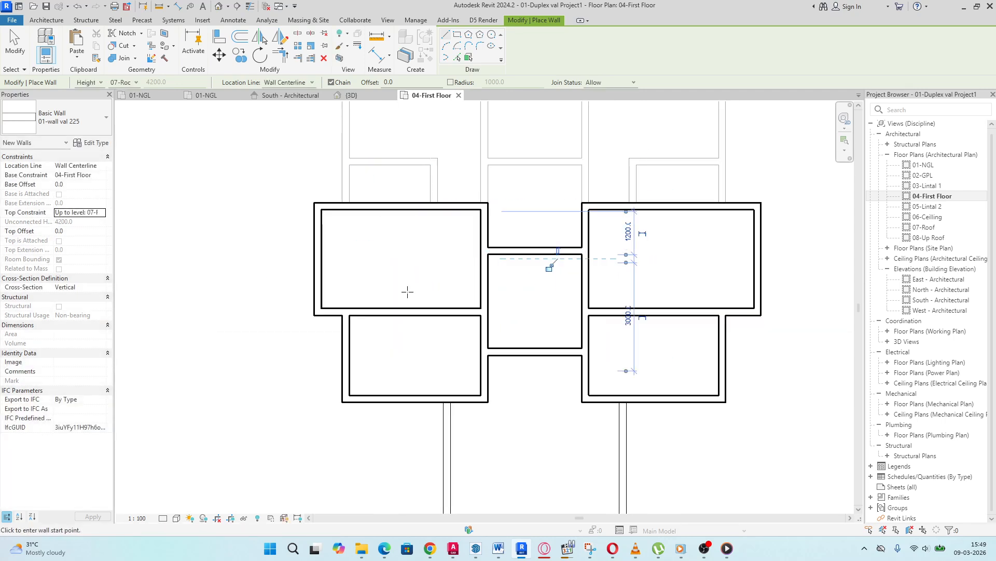
Step: Trace the rear-left room with walls along the underlay centrelines, about 4425 mm wide and 5250 mm deep, back to the wide room
scroll(514, 298, down, 2)
scroll(373, 291, up, 2)
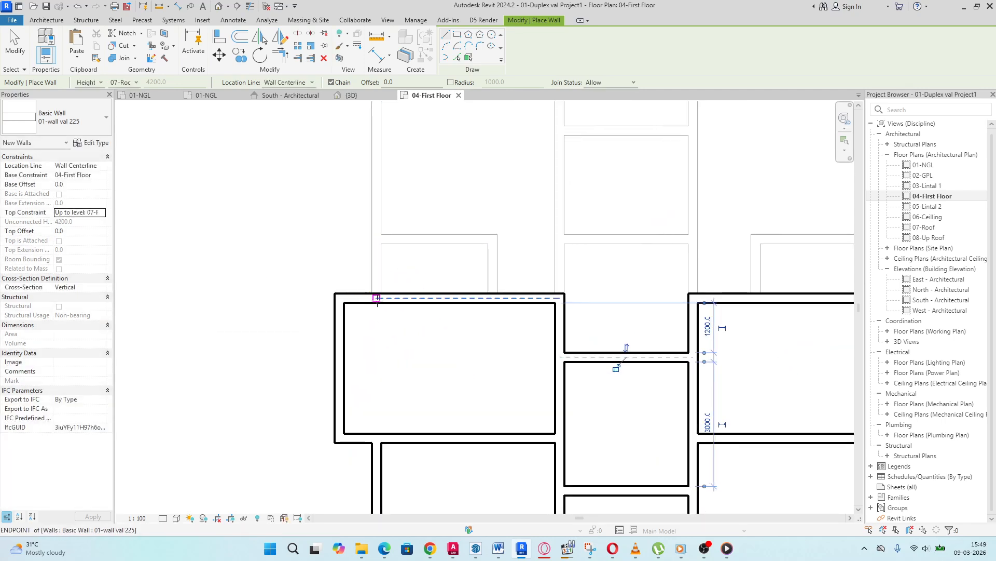
click(376, 297)
scroll(374, 270, down, 2)
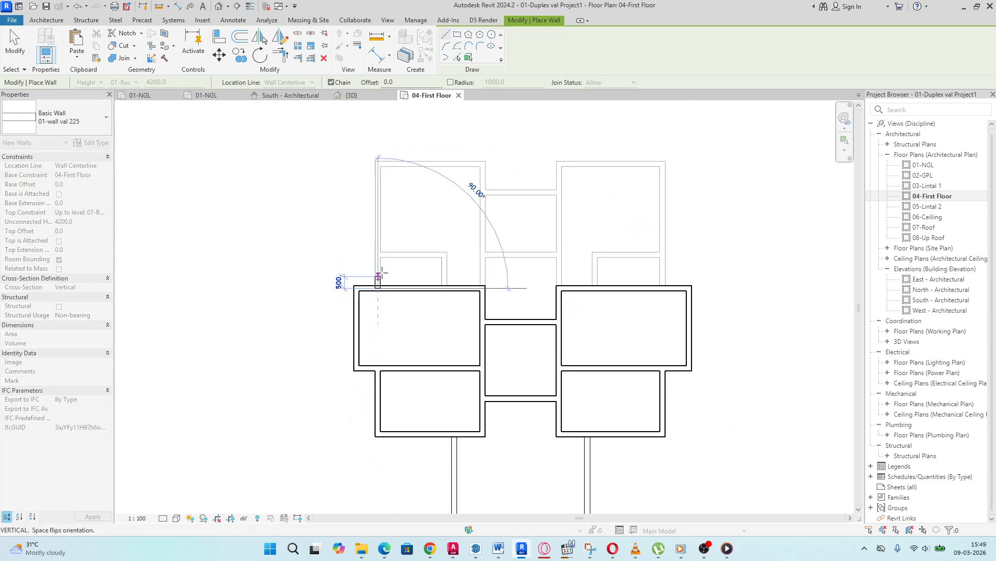
scroll(372, 171, up, 3)
click(373, 163)
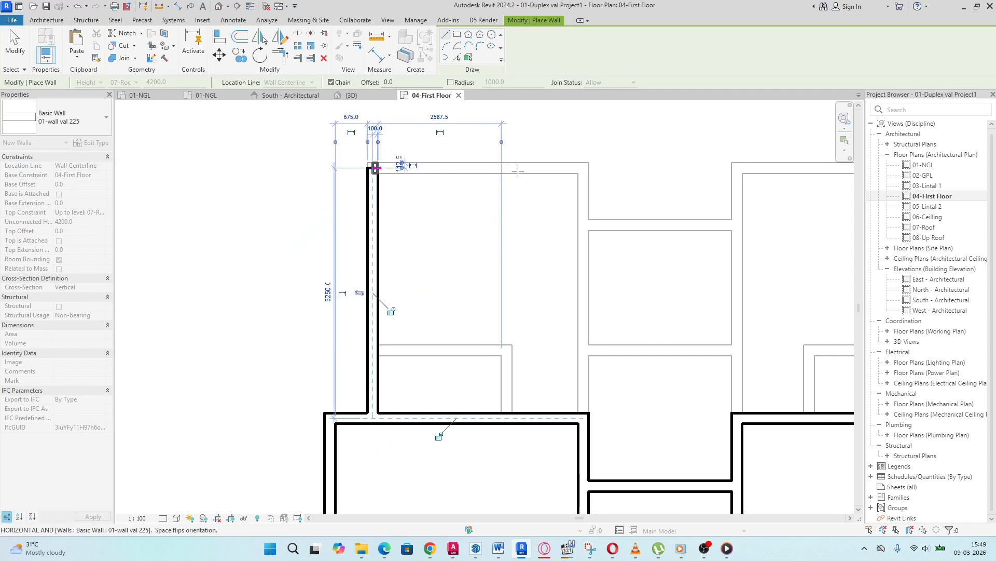
click(584, 168)
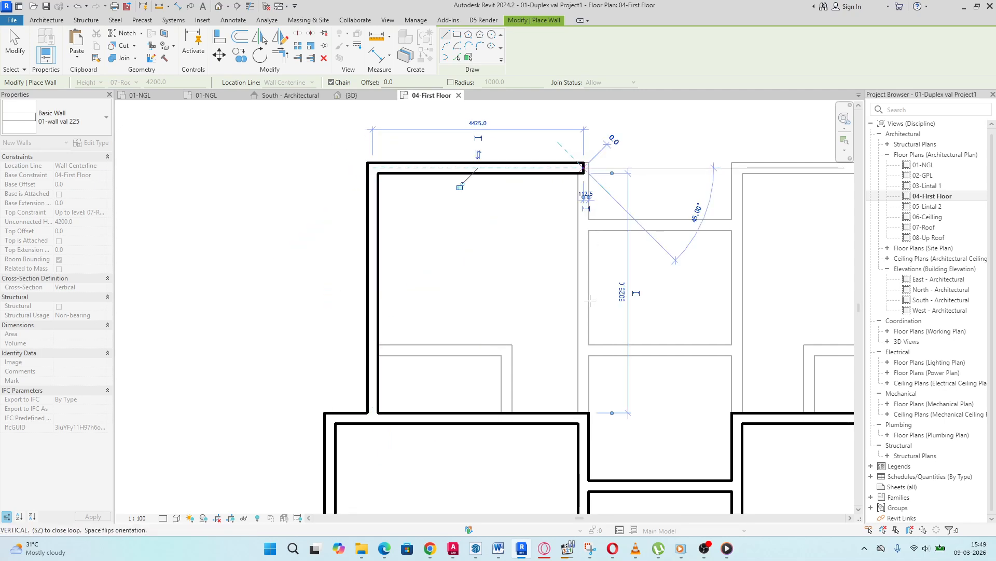
click(584, 415)
key(Escape)
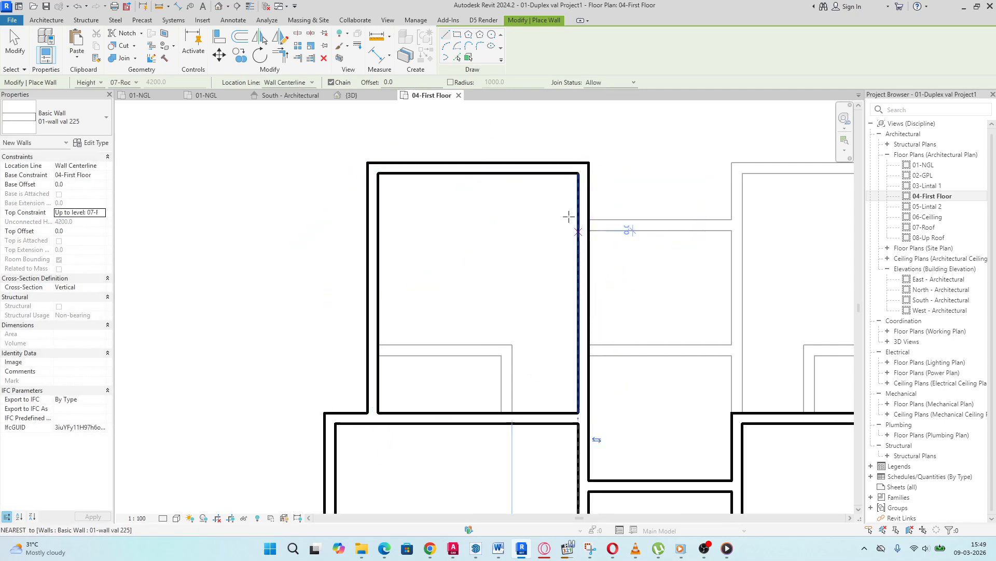
Step: Draw the rear wall across the central bay, about 3225 mm long, and a 1200 mm wall back to the rear-right room's corner
scroll(567, 216, down, 2)
scroll(483, 189, up, 3)
scroll(413, 212, up, 1)
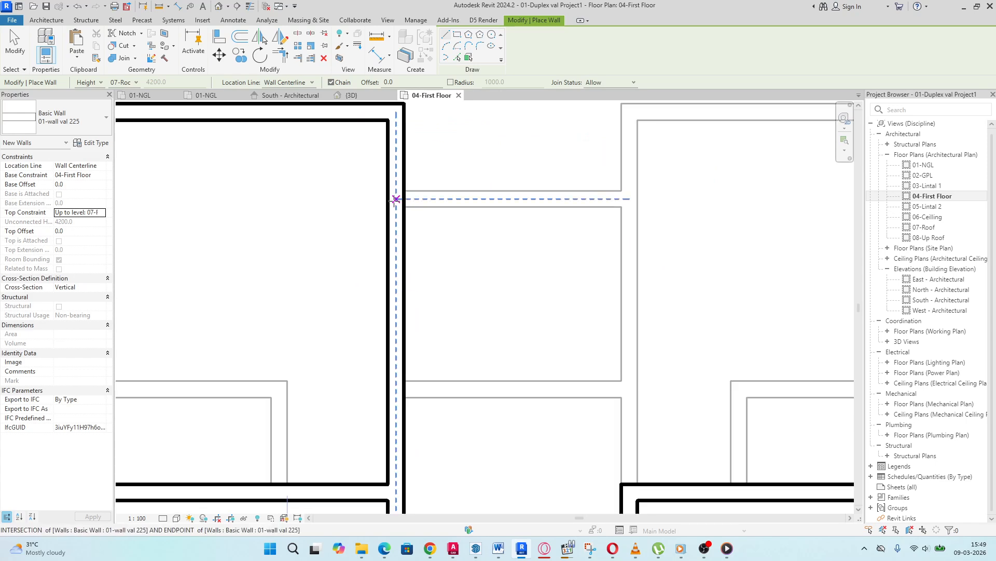
click(396, 199)
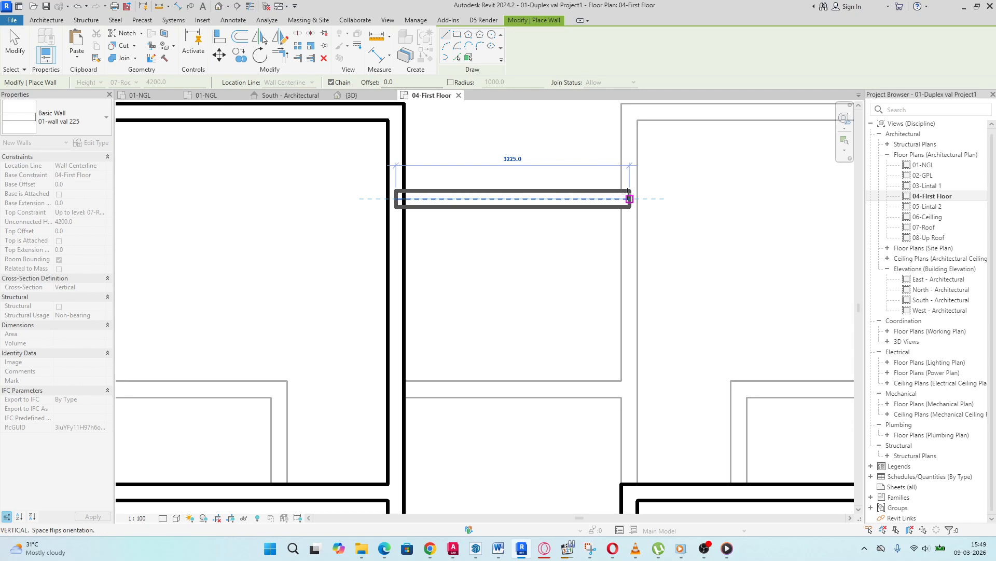
click(629, 199)
scroll(629, 199, down, 2)
scroll(603, 173, up, 2)
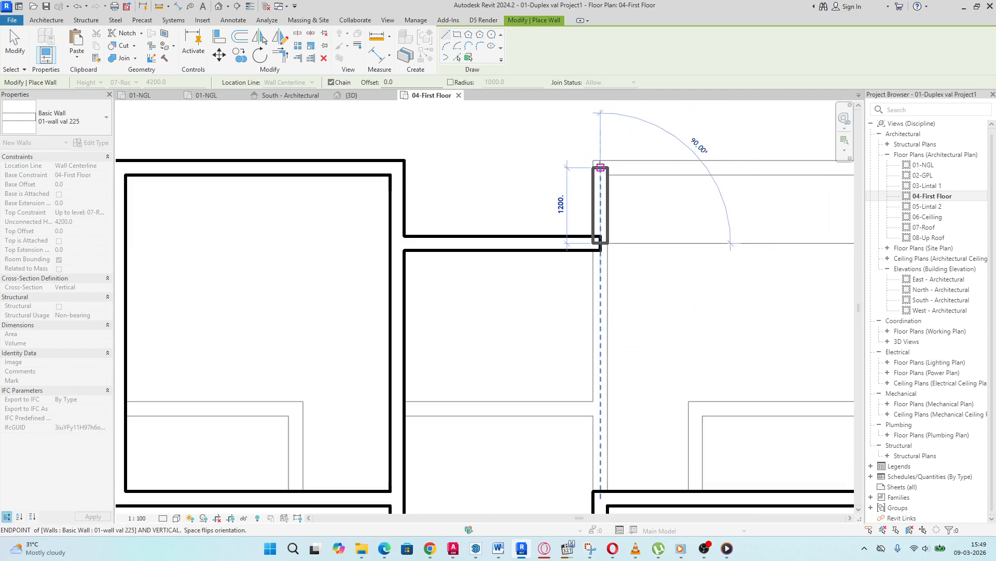
click(600, 167)
Step: Close the rear-right room along the underlay with a 4375 mm rear wall and two side walls tied to the wide room
scroll(605, 165, down, 3)
scroll(724, 164, up, 2)
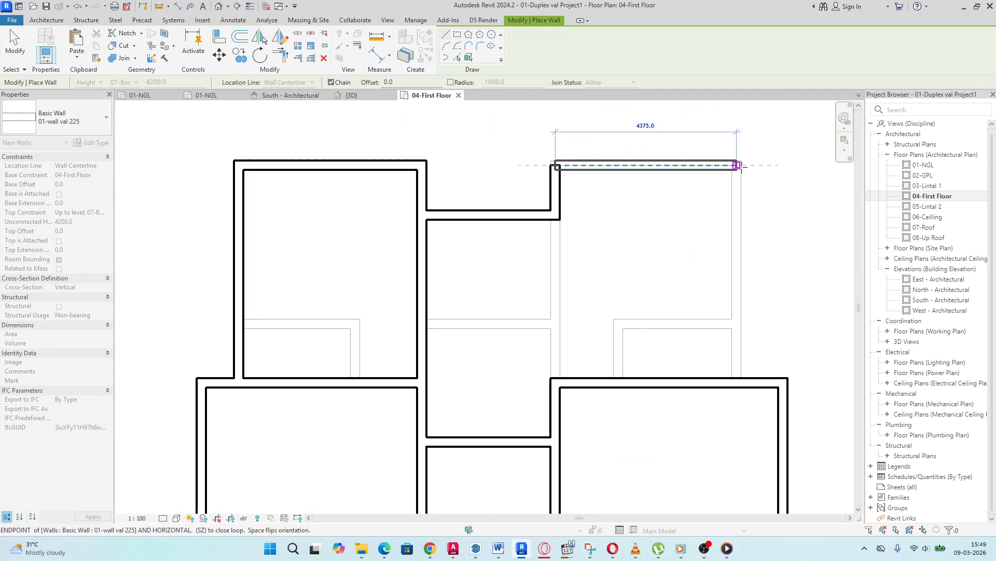
click(738, 165)
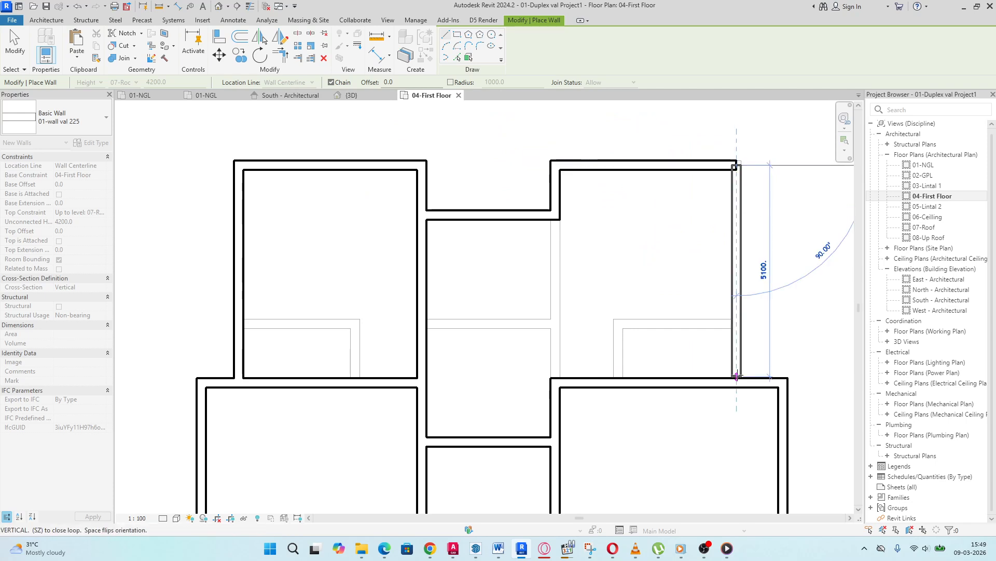
click(736, 383)
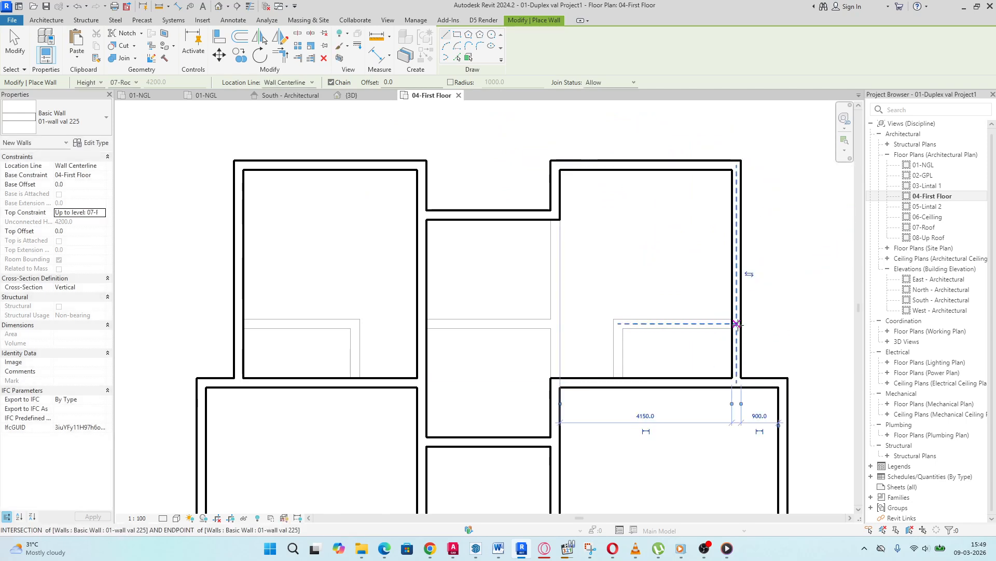
click(555, 382)
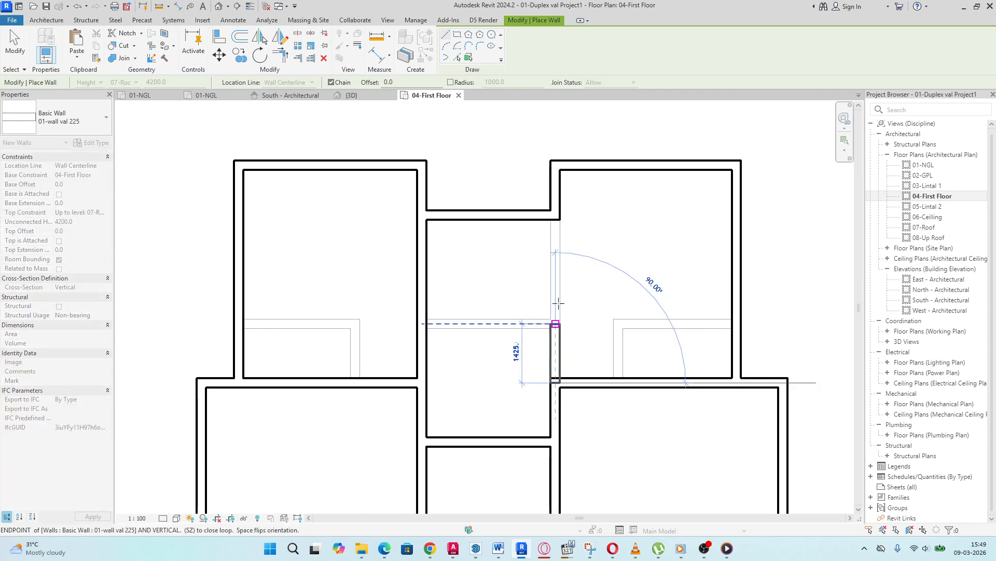
click(555, 215)
scroll(555, 154, down, 3)
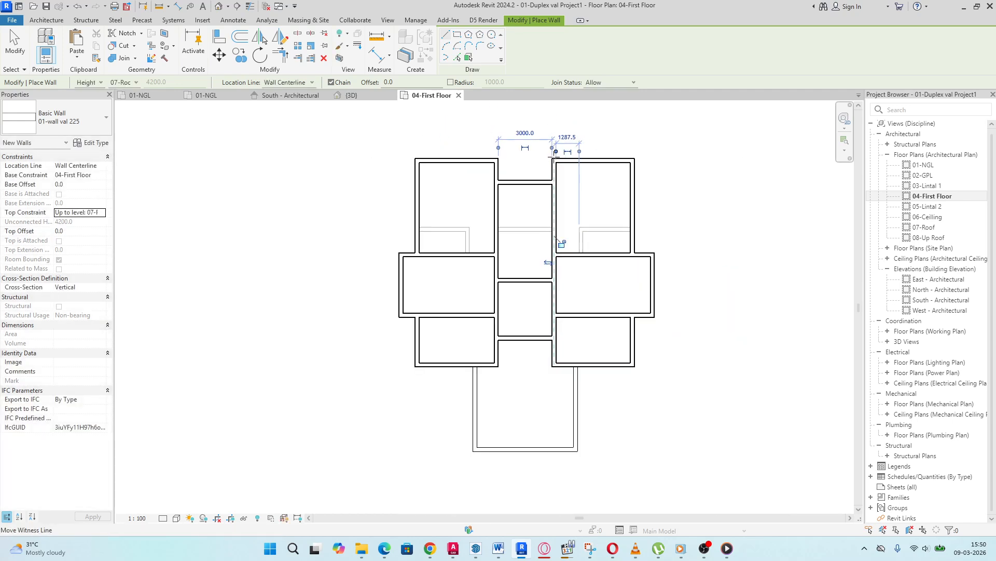
Step: Review the overall wall layout, check the stacked storeys in the 3D view, and return to the 04-First Floor plan
scroll(571, 399, up, 4)
scroll(513, 281, down, 3)
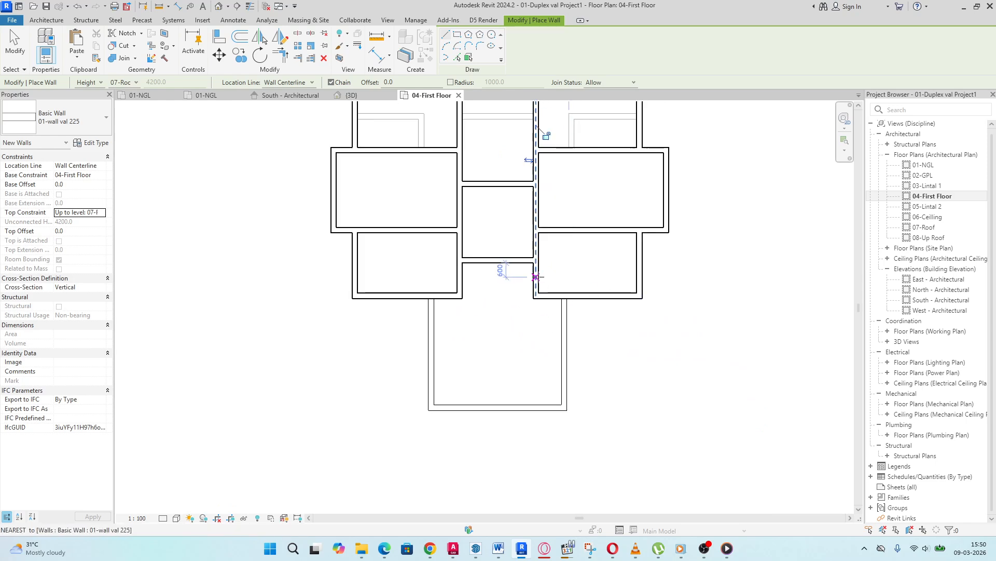
scroll(504, 172, up, 1)
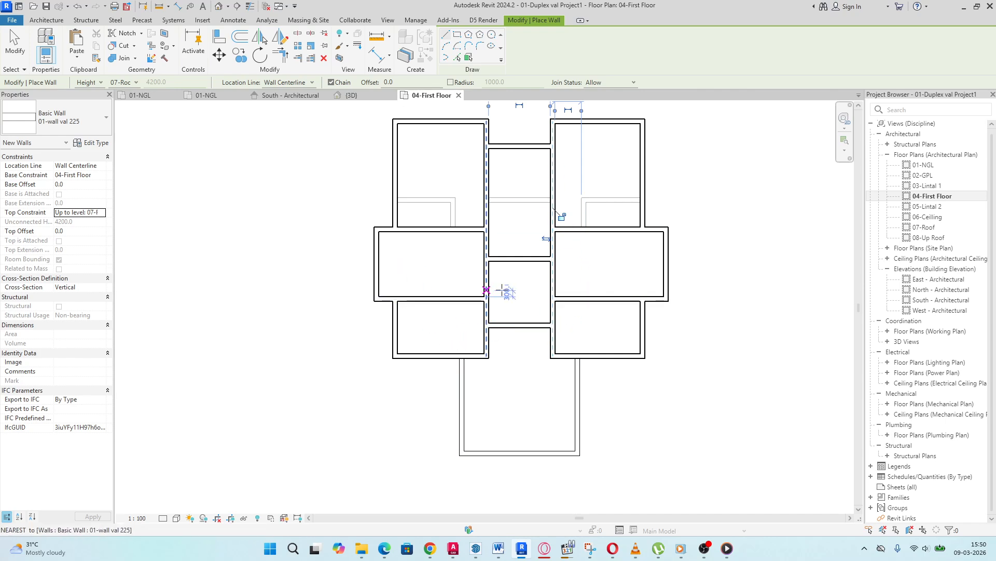
scroll(509, 375, down, 2)
scroll(509, 261, up, 3)
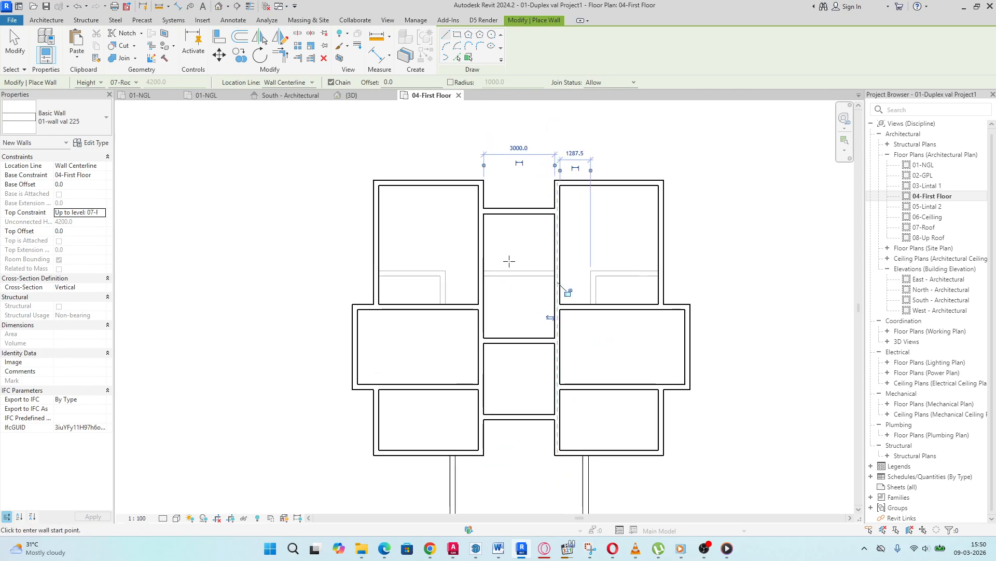
scroll(509, 261, down, 3)
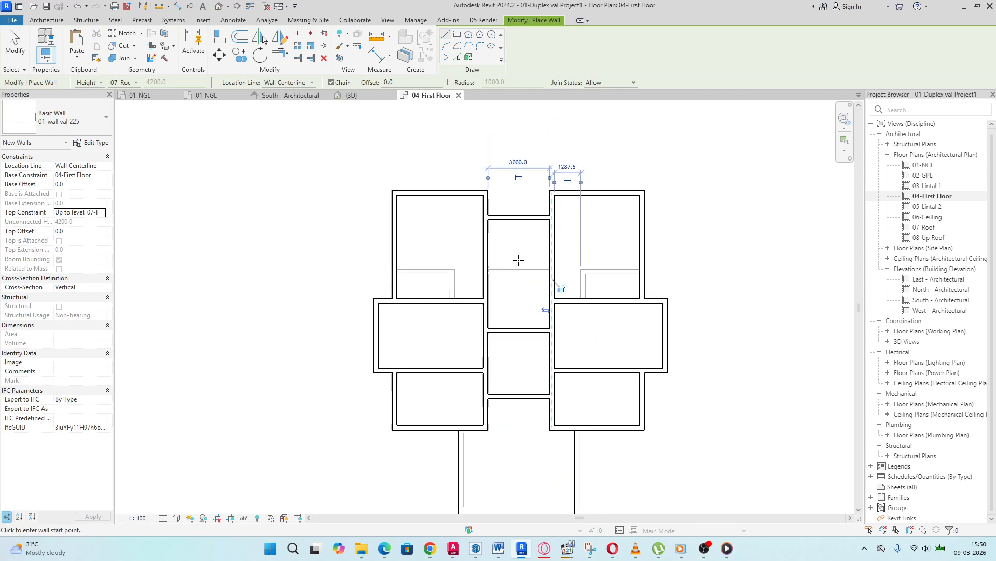
click(350, 96)
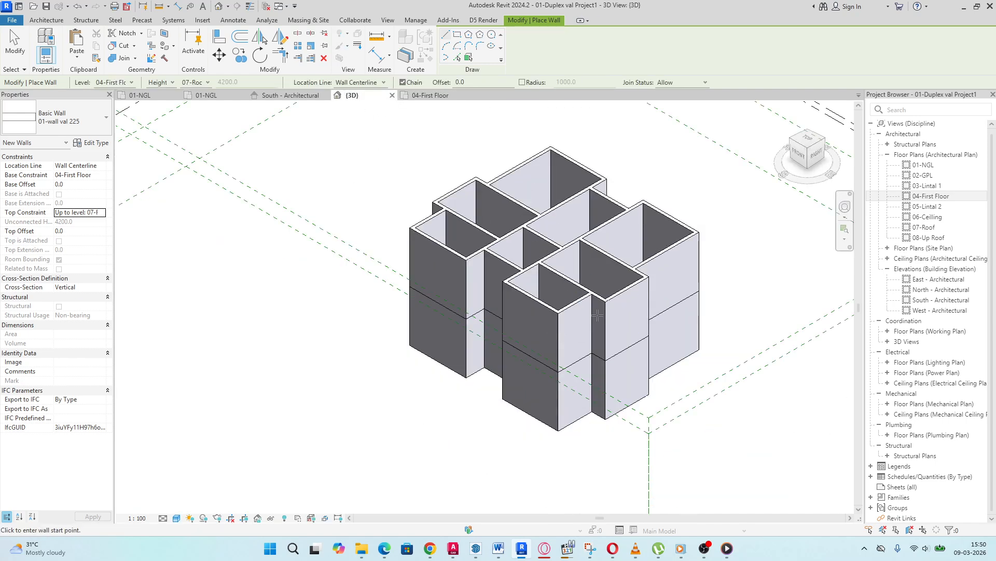
scroll(597, 315, up, 3)
scroll(340, 324, down, 2)
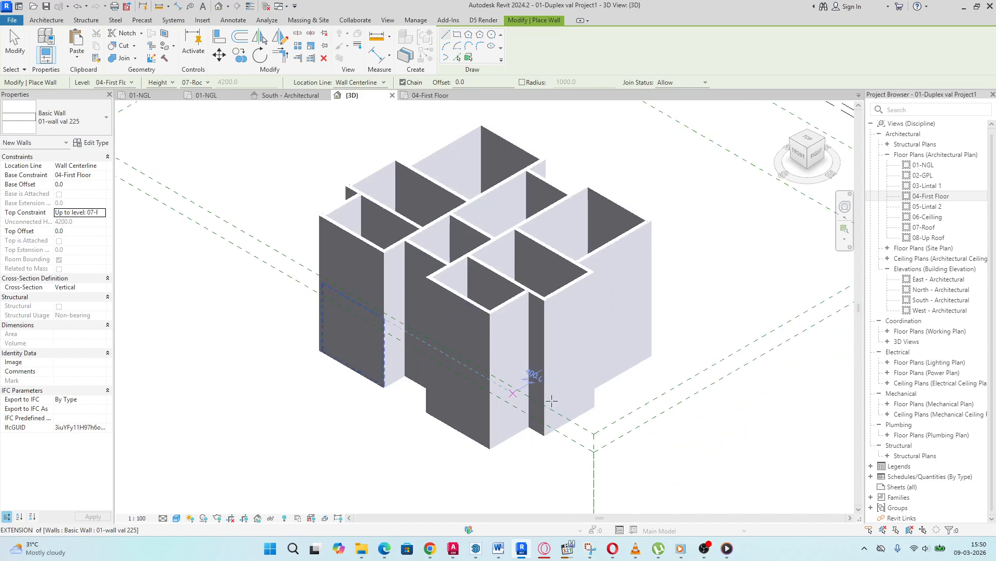
scroll(490, 258, up, 2)
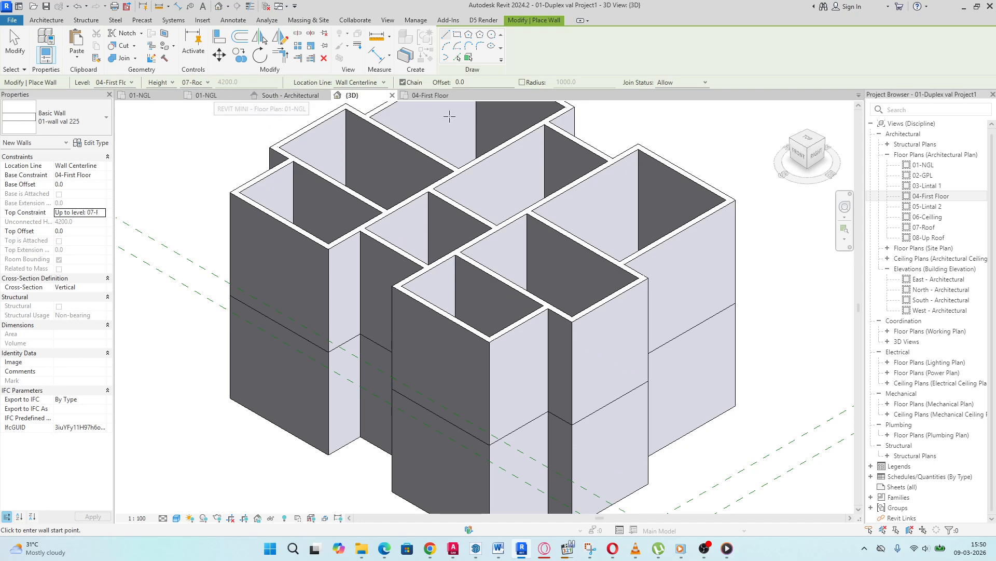
click(430, 96)
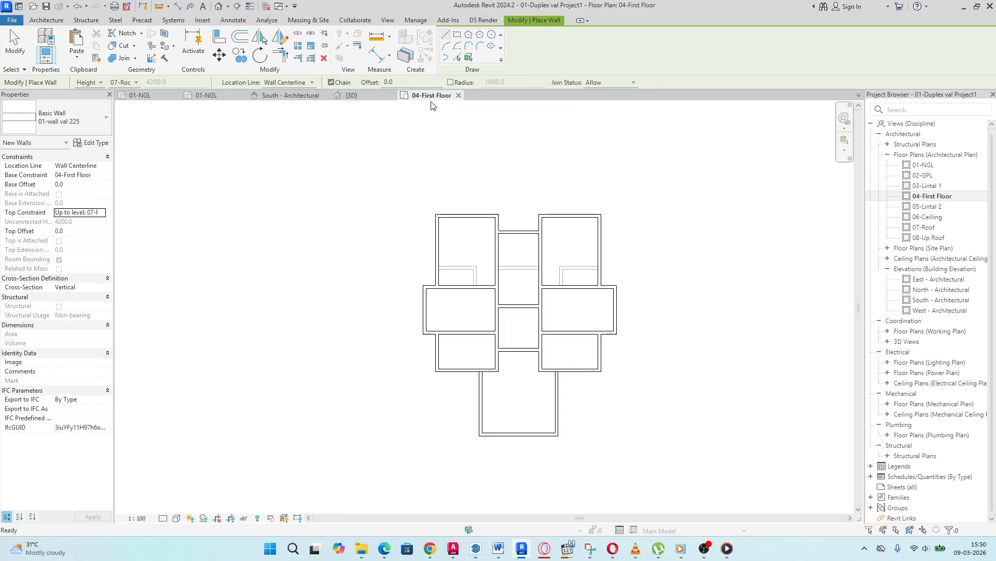
Step: Dismiss the Print dialog without printing
scroll(534, 366, up, 4)
scroll(568, 385, down, 2)
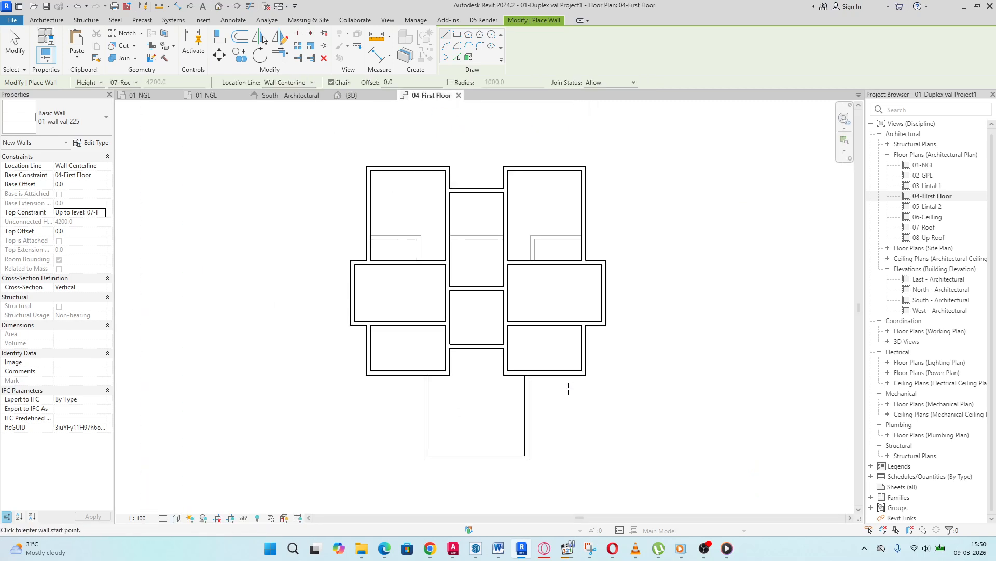
scroll(568, 384, up, 2)
scroll(570, 390, down, 2)
scroll(559, 368, up, 2)
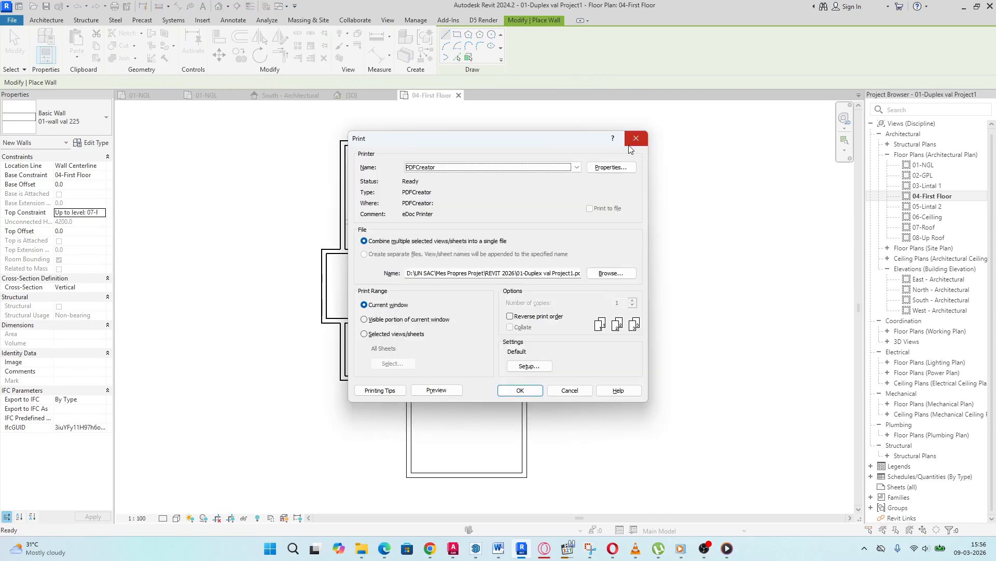
click(630, 145)
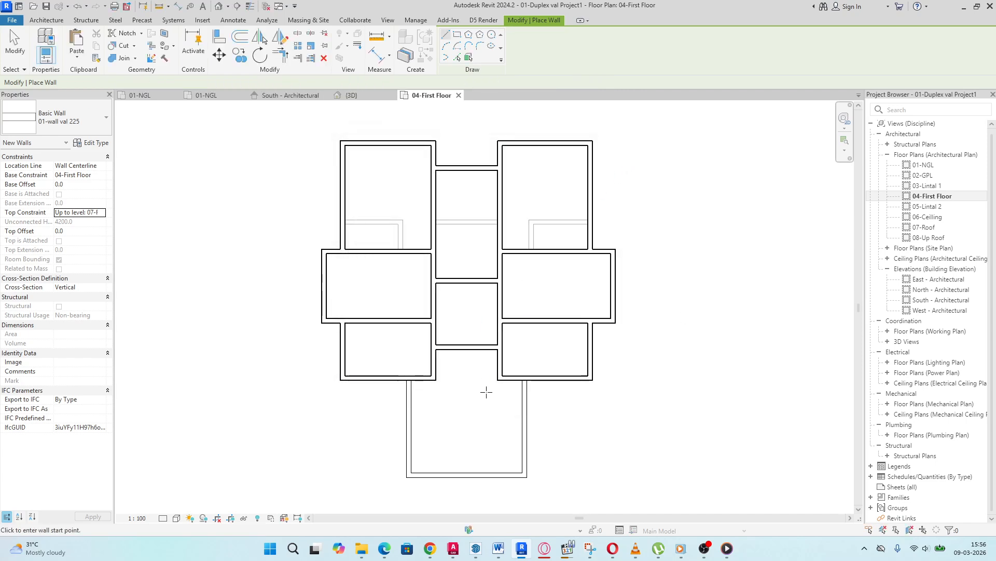
Step: Enclose the small room inside the rear-left room with an L-shaped partition along the underlay, its cross wall about 2812.5 mm long
scroll(444, 372, up, 4)
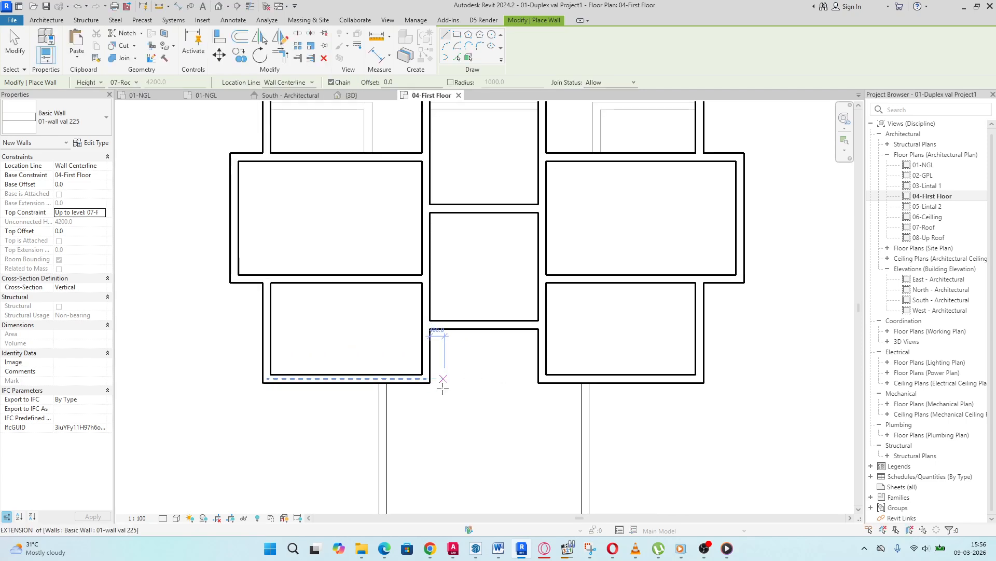
scroll(440, 384, down, 4)
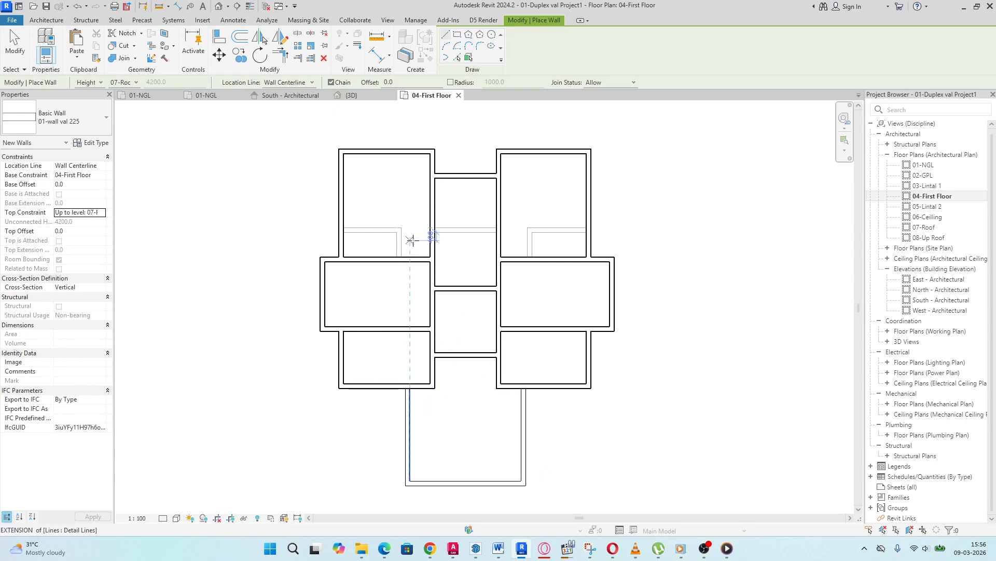
scroll(373, 270, up, 3)
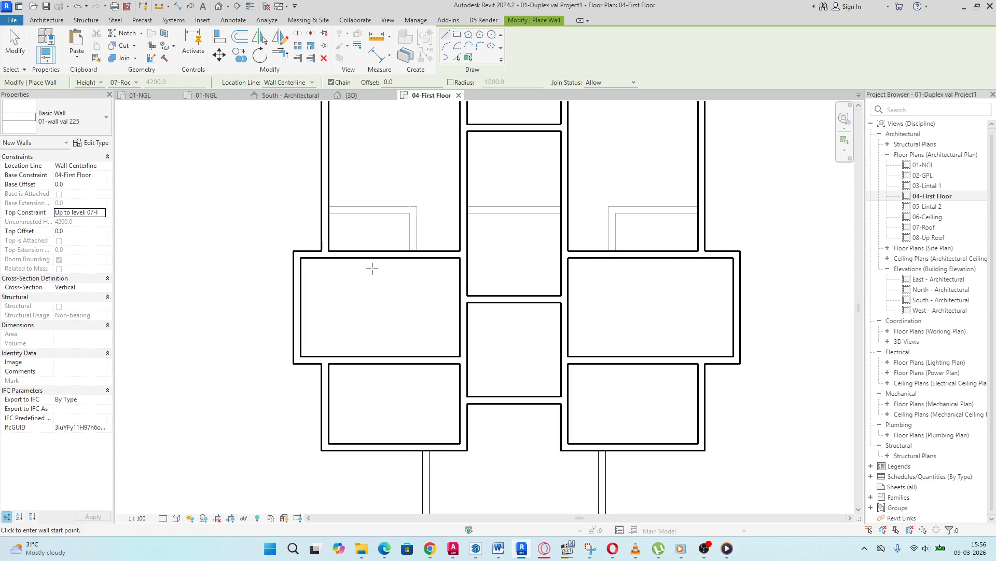
scroll(372, 291, down, 2)
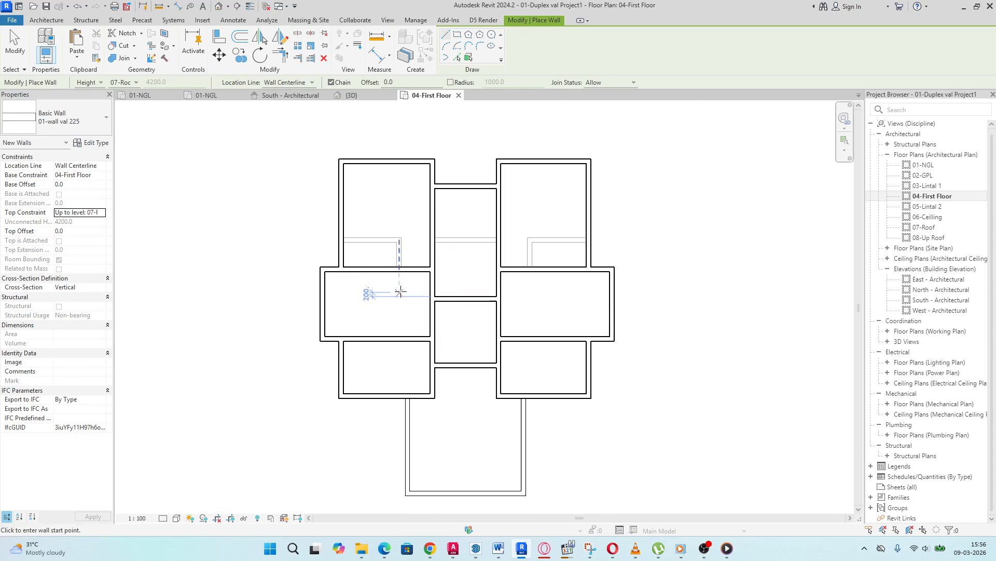
scroll(340, 231, up, 4)
scroll(342, 239, up, 1)
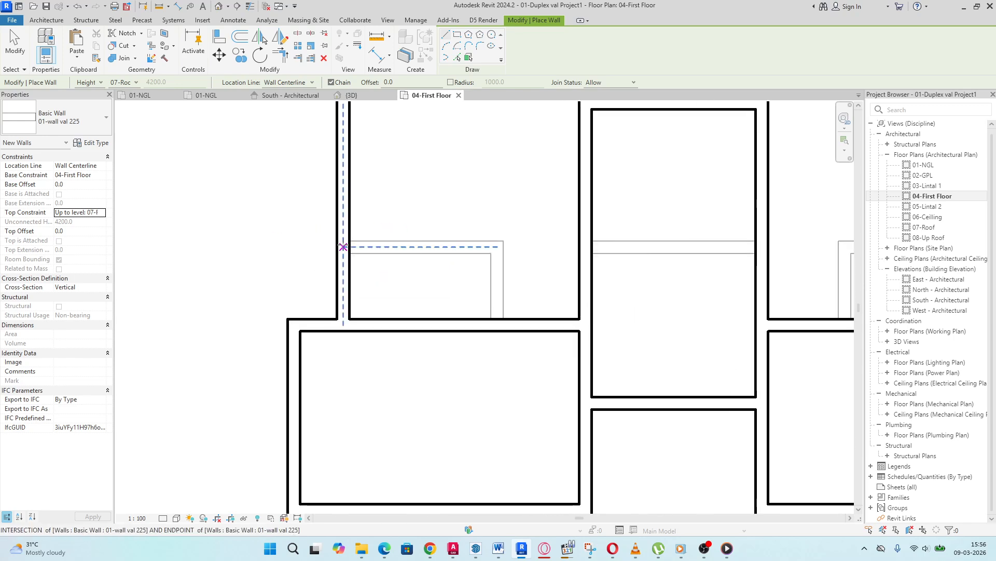
click(343, 247)
click(498, 247)
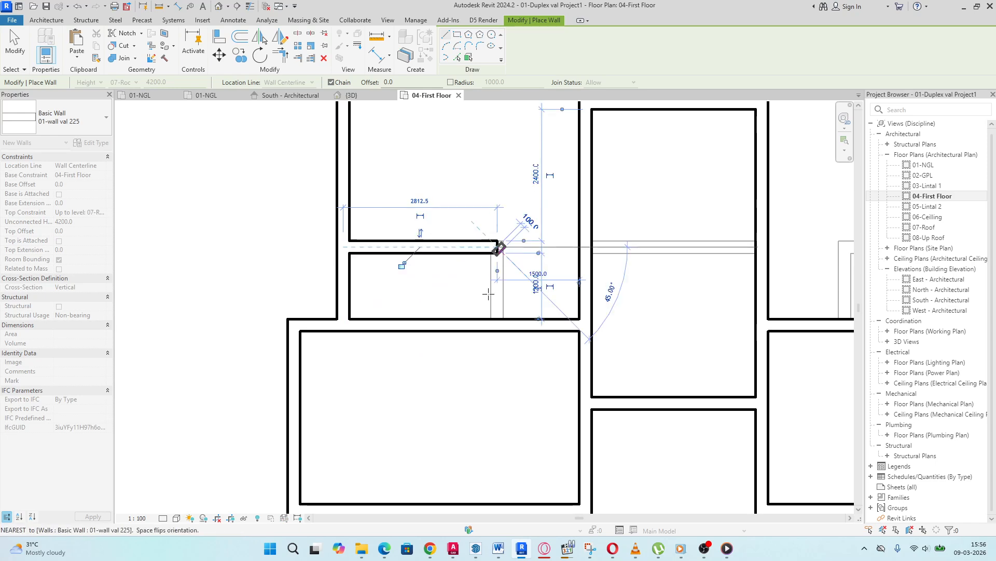
click(497, 325)
scroll(497, 325, down, 2)
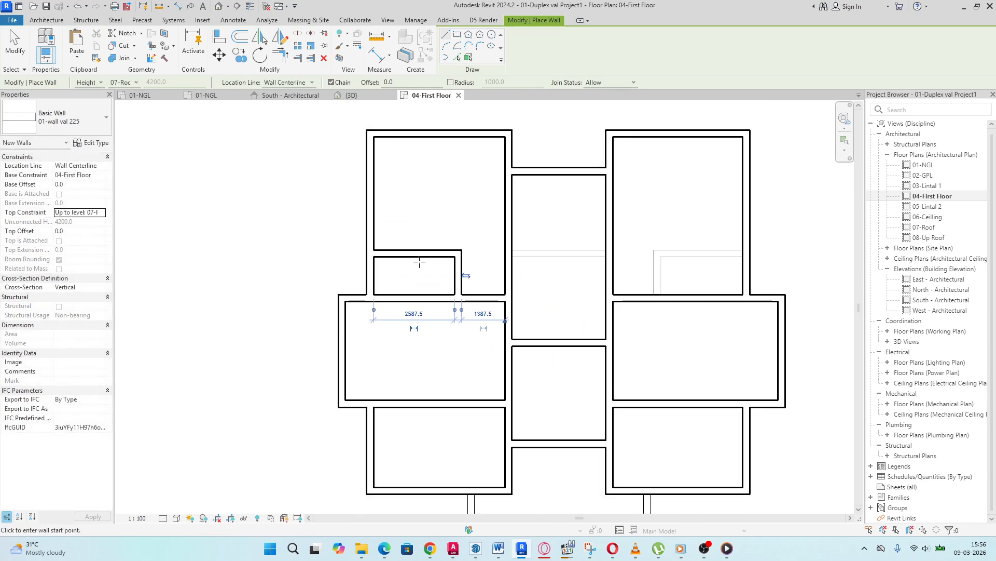
Step: Draw the rear cross wall through the central bay along the underlay, in line with the small room's partition
scroll(511, 251, up, 3)
click(499, 253)
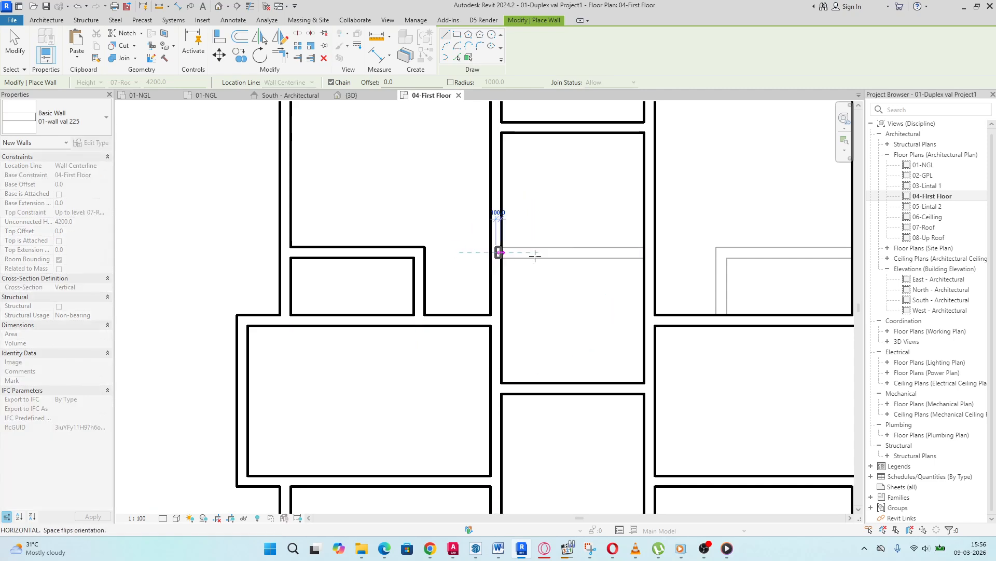
click(650, 253)
Step: Enclose the small room inside the rear-right room with an L-shaped partition along the underlay, leaving 1200 mm clear depth
scroll(249, 180, down, 3)
scroll(493, 213, up, 2)
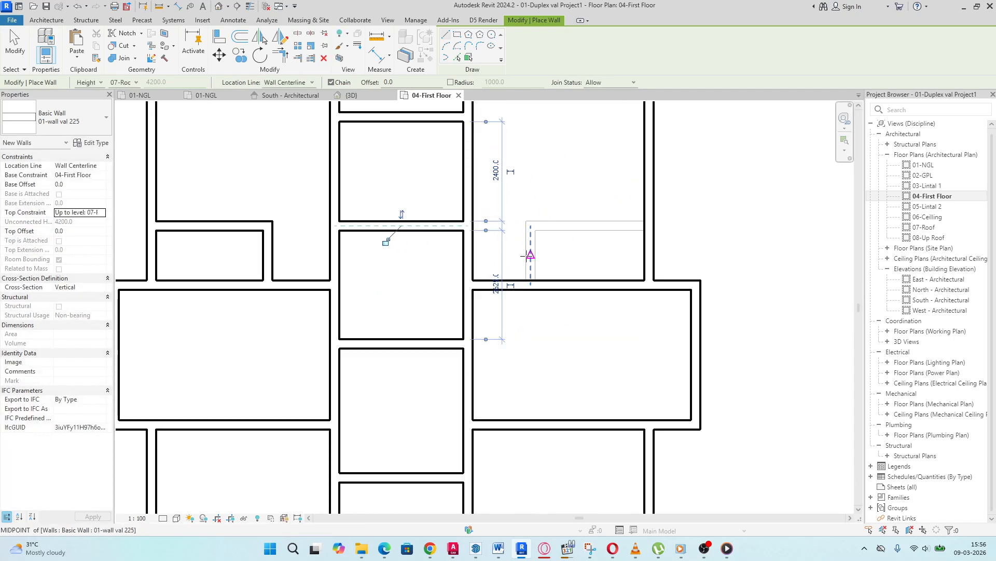
click(530, 284)
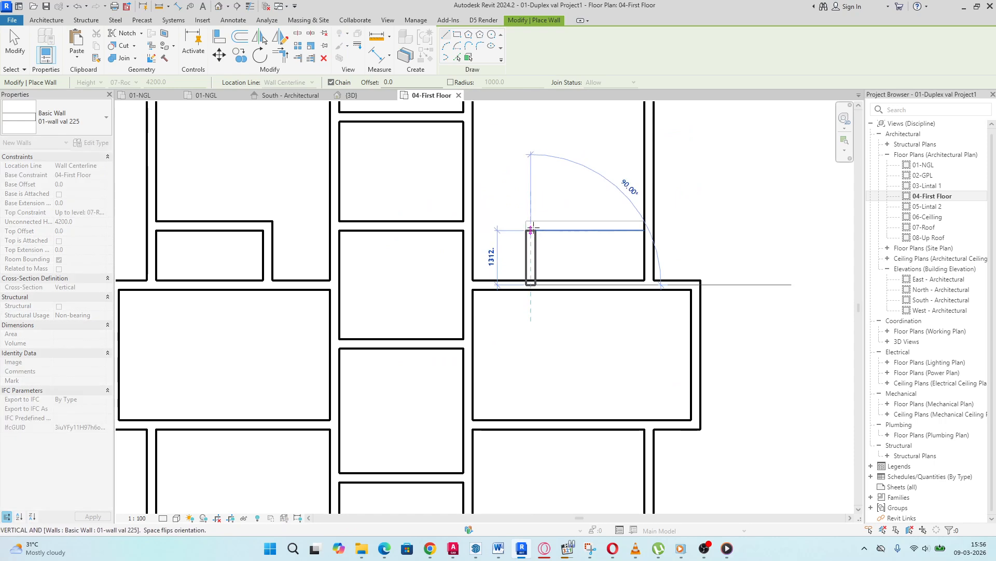
click(531, 226)
click(650, 225)
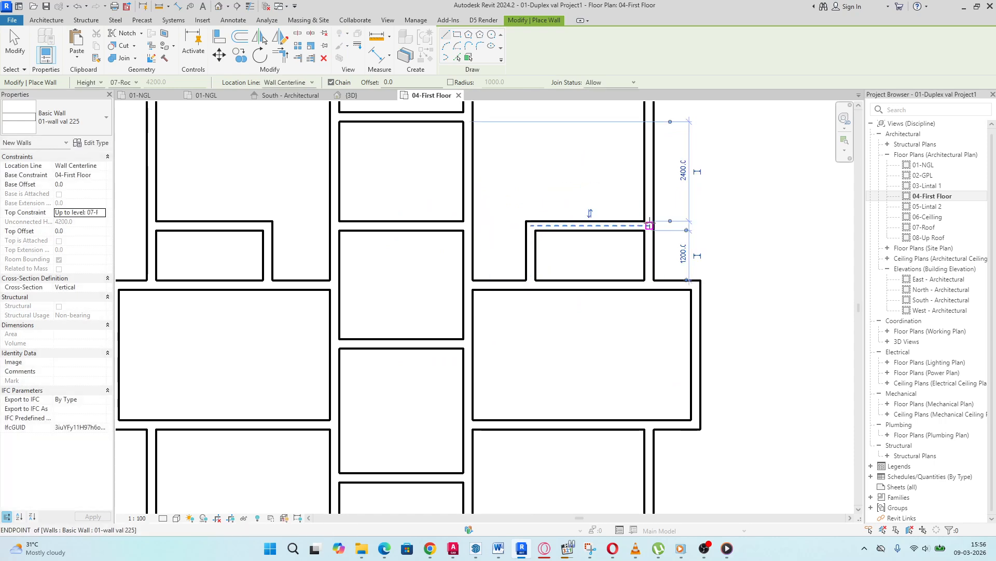
Step: End the wall chain, examine the traced wall layout across the 04-First Floor plan and leave the Wall command
scroll(599, 206, down, 3)
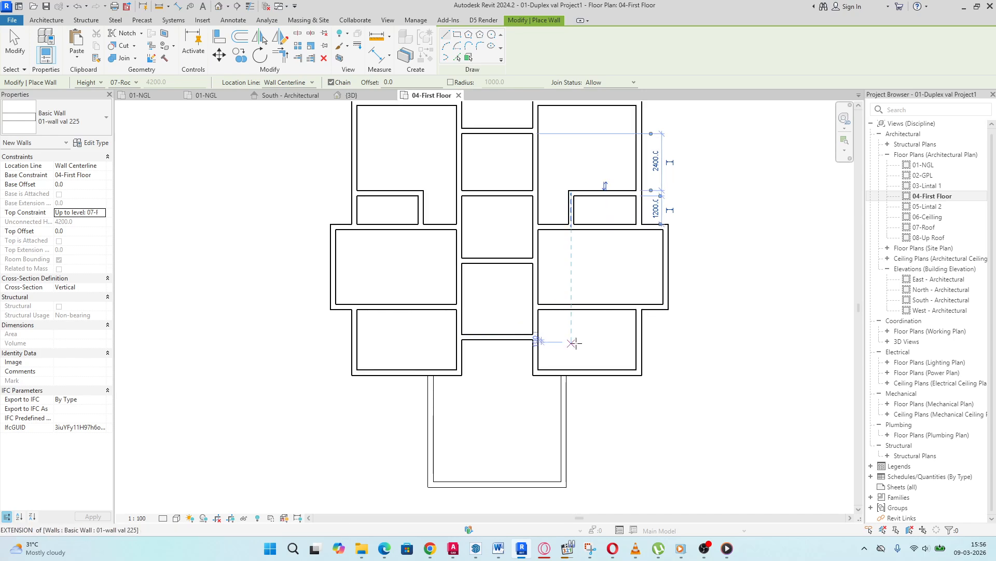
key(Escape)
scroll(398, 331, up, 1)
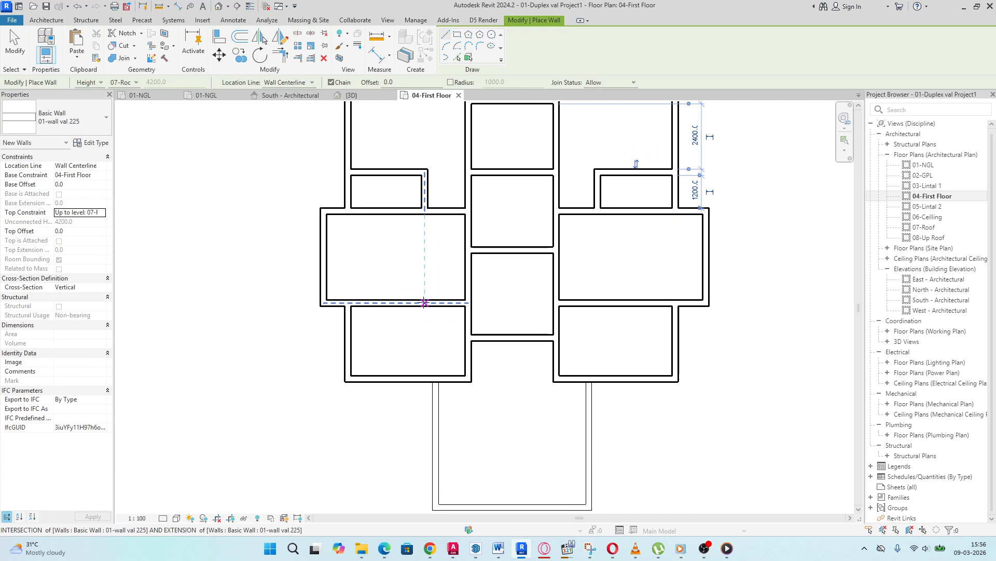
scroll(424, 302, down, 2)
scroll(545, 282, up, 3)
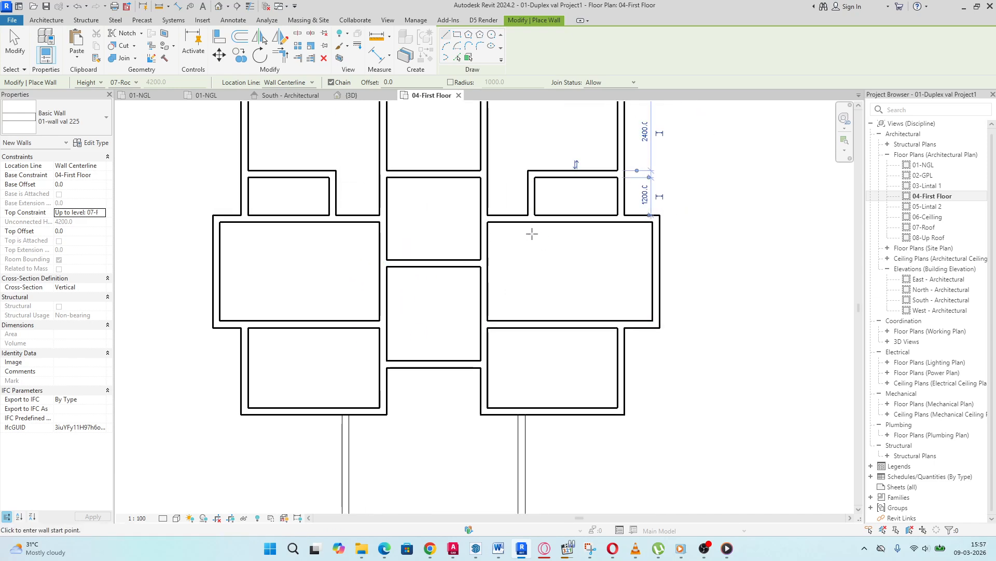
scroll(519, 298, down, 2)
scroll(522, 327, up, 1)
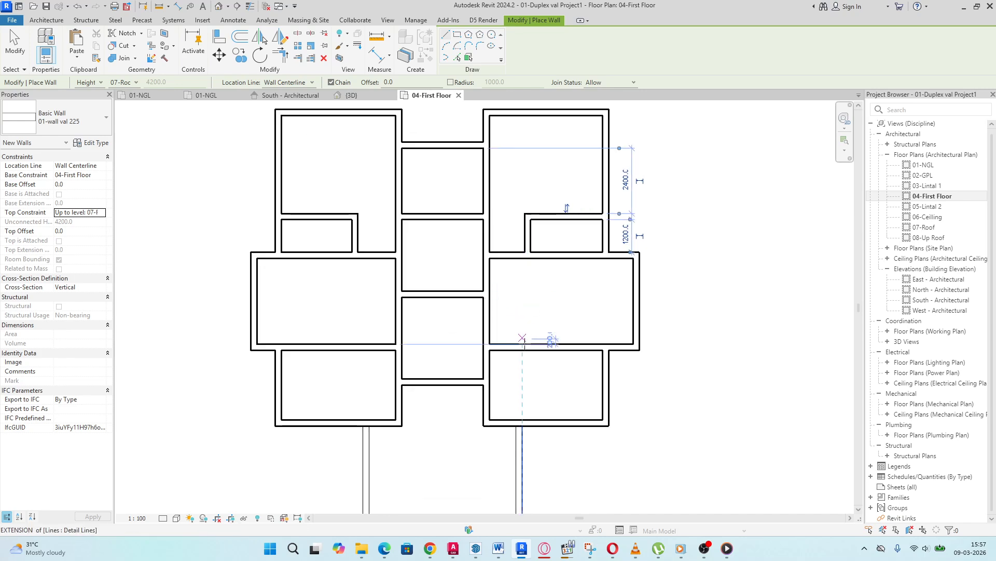
scroll(453, 296, up, 2)
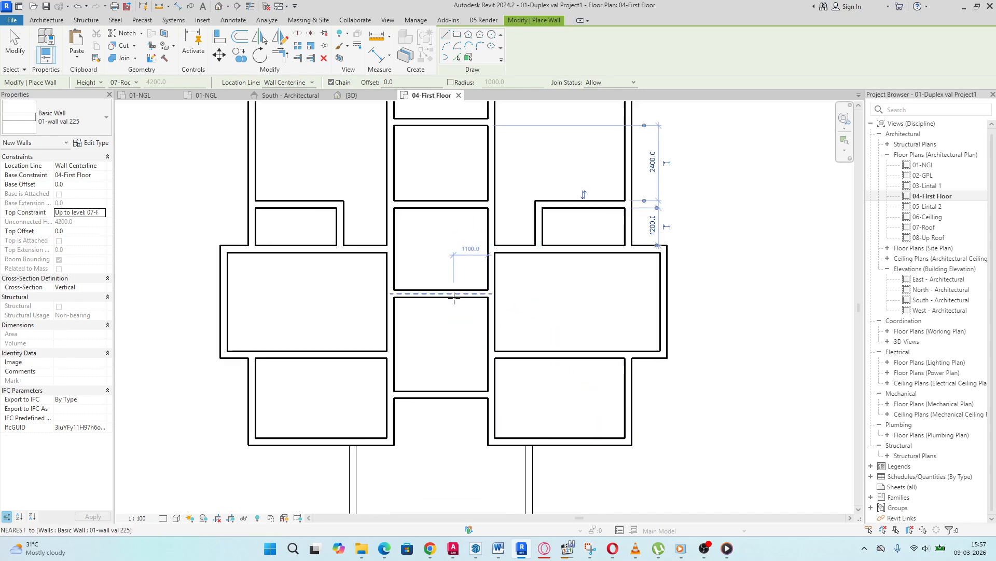
scroll(431, 353, down, 1)
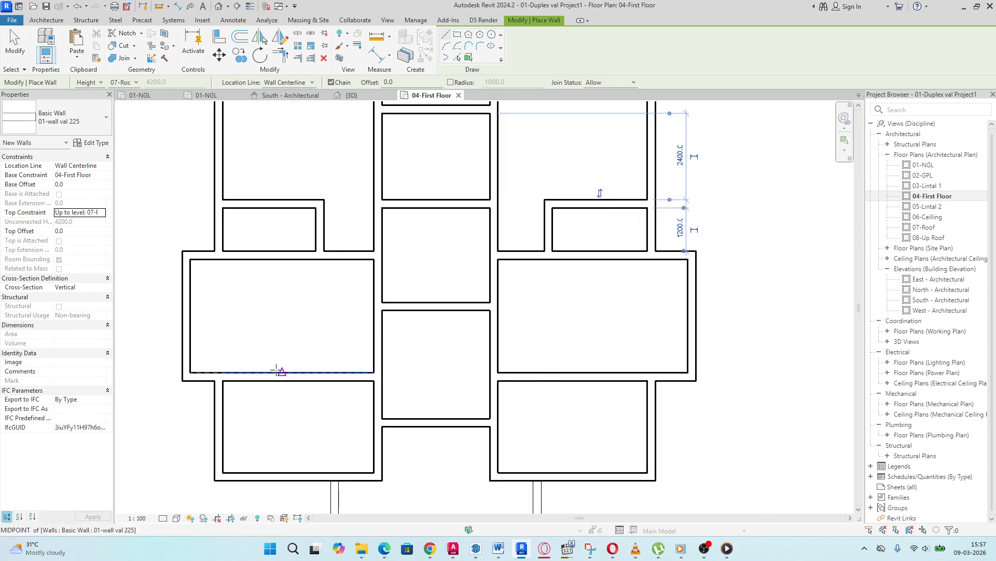
scroll(299, 381, down, 3)
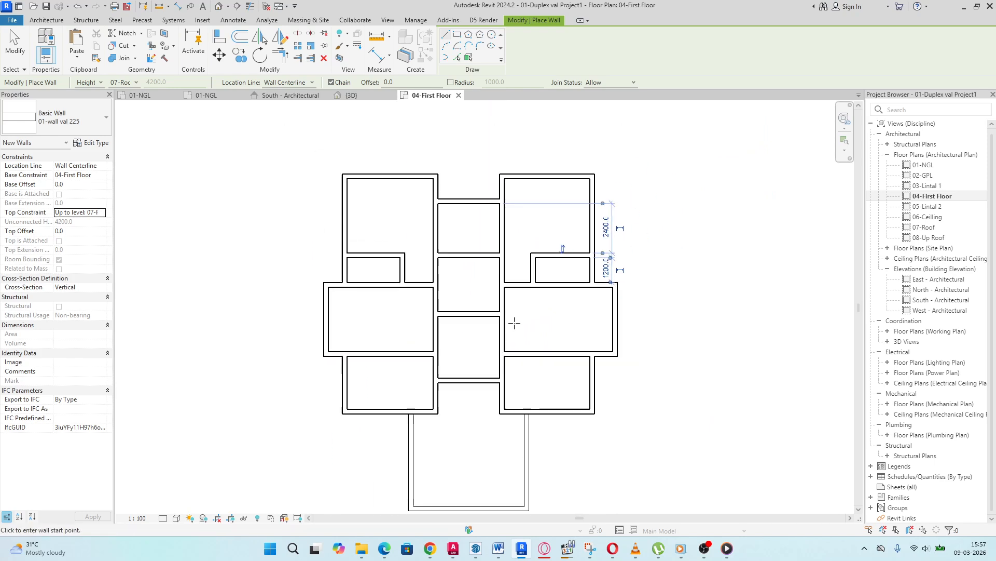
scroll(436, 373, up, 1)
scroll(461, 337, down, 1)
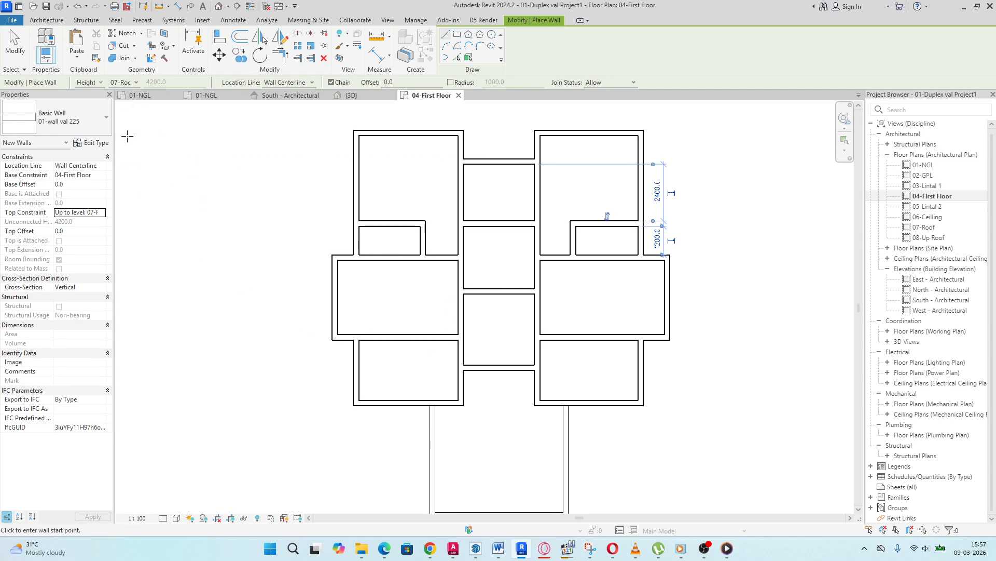
scroll(552, 312, up, 1)
scroll(550, 353, down, 1)
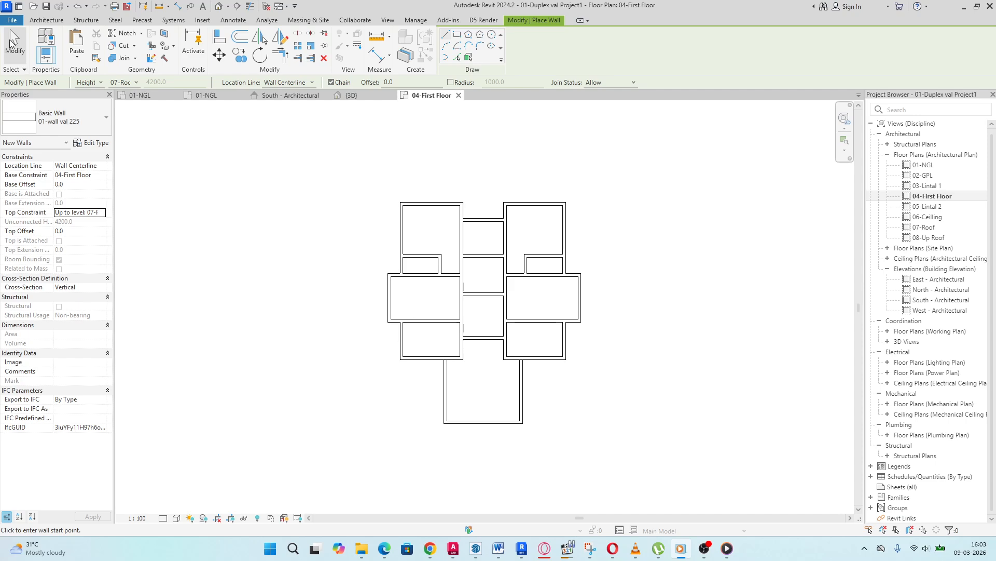
click(584, 181)
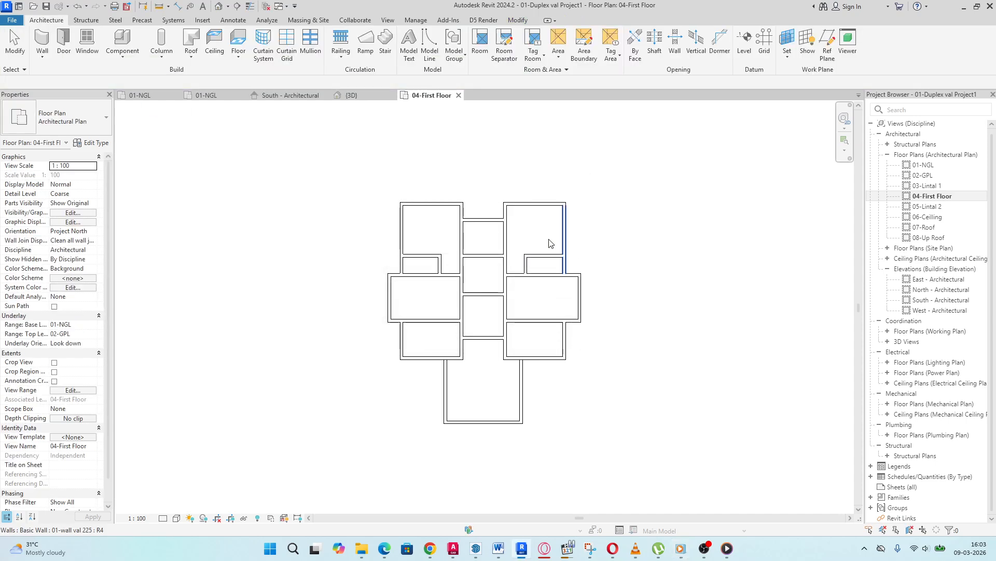
scroll(492, 382, up, 3)
scroll(508, 368, down, 1)
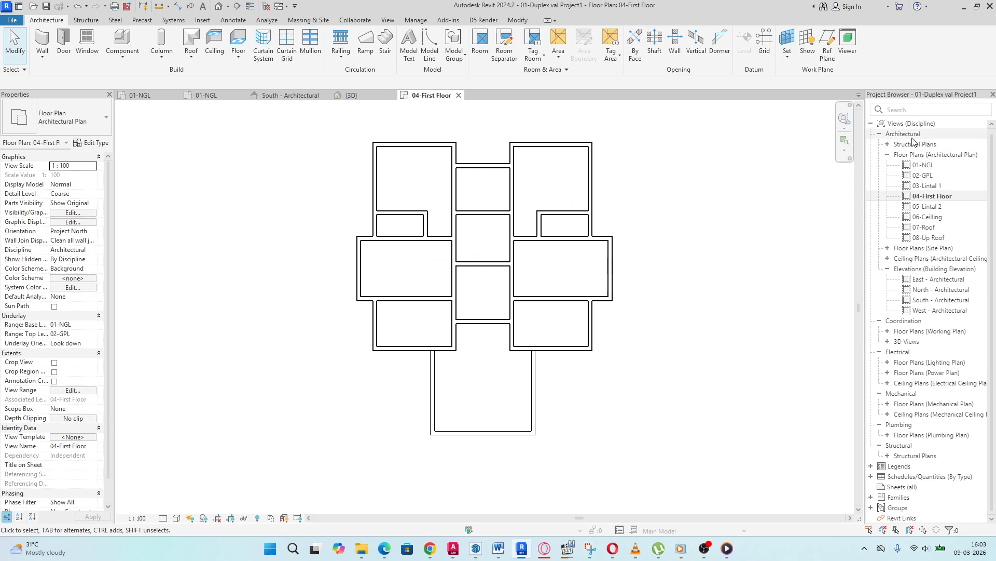
Step: Open the 01-NGL floor plan and examine its dimensioned rooms, from the front rooms to the central bay and wide side rooms
double_click(921, 165)
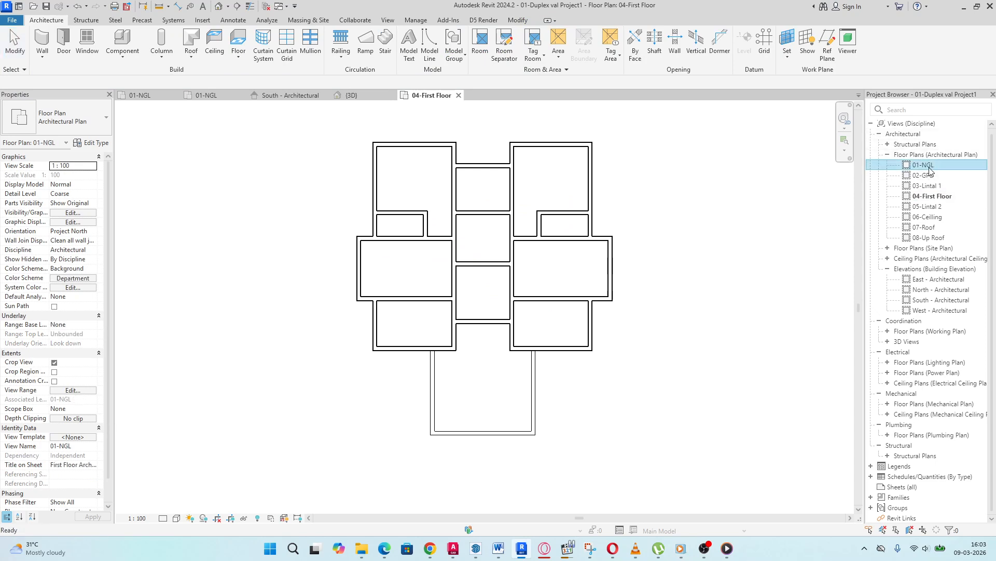
scroll(449, 338, up, 4)
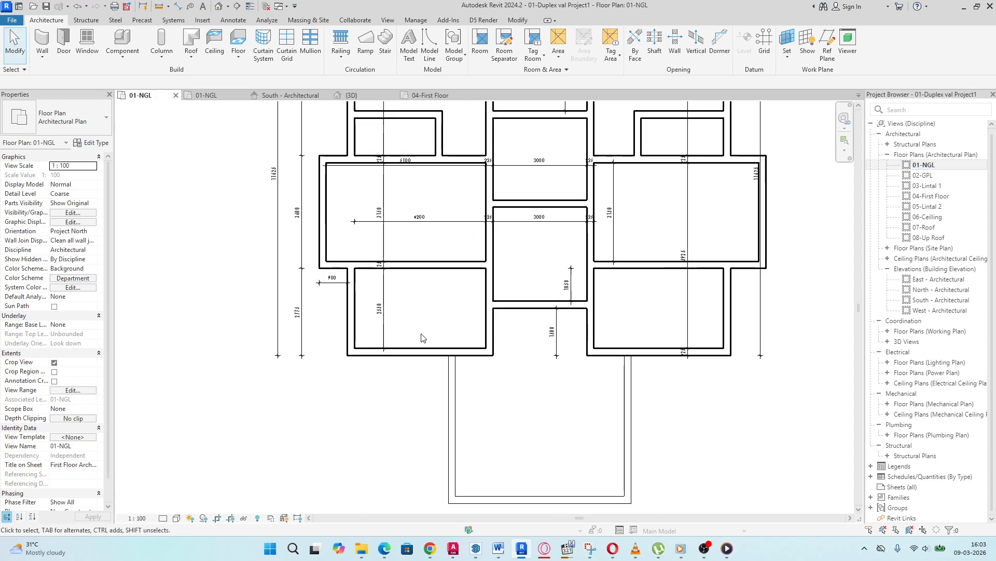
scroll(588, 331, down, 3)
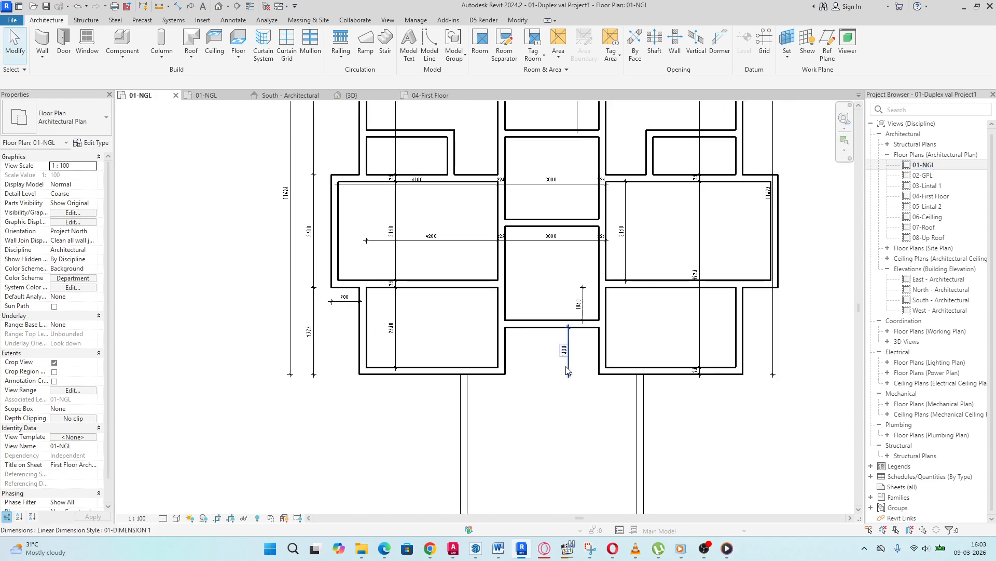
scroll(601, 335, down, 2)
scroll(530, 379, up, 2)
scroll(470, 361, down, 2)
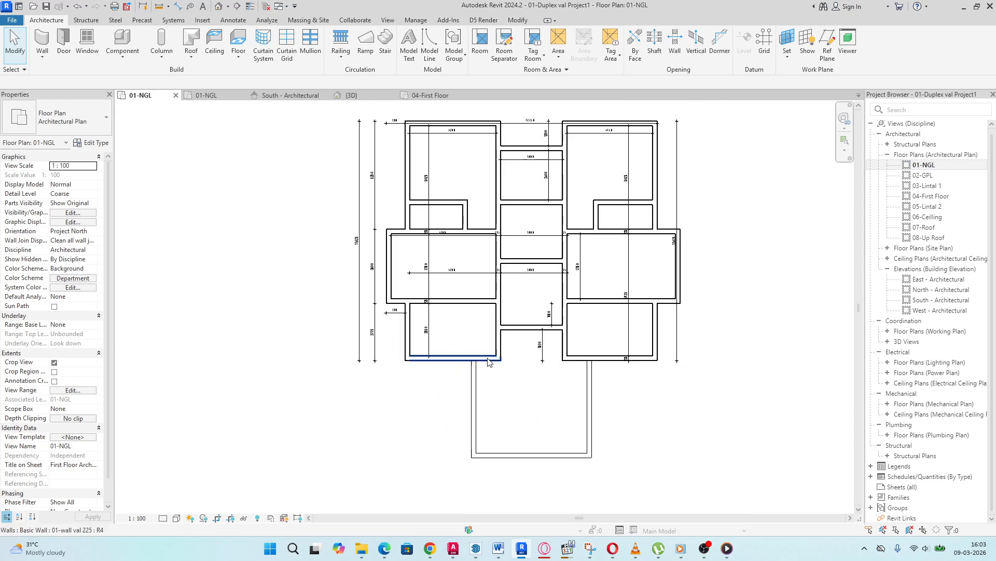
scroll(476, 369, up, 2)
scroll(476, 369, up, 2)
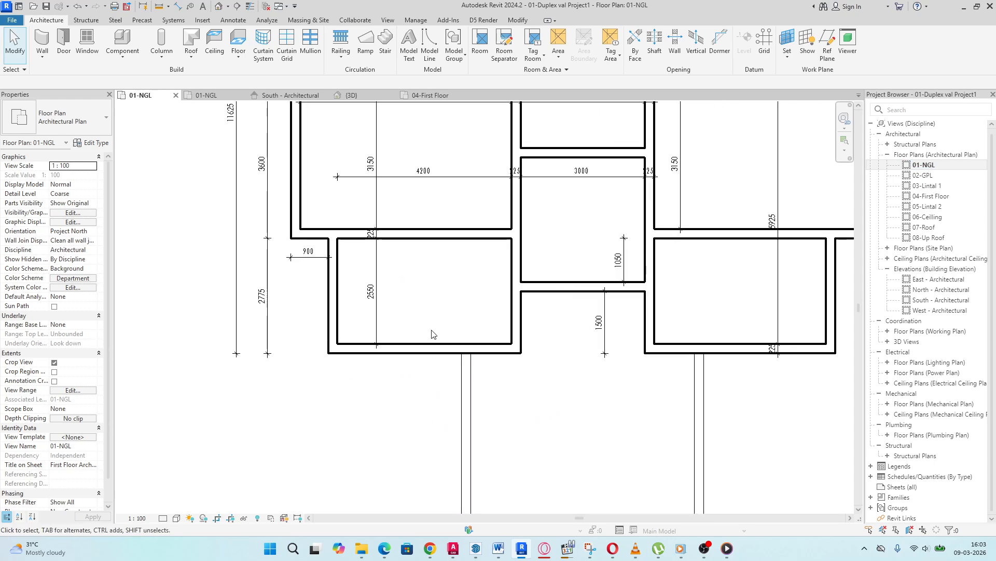
scroll(432, 334, down, 1)
scroll(643, 186, down, 2)
scroll(607, 179, up, 2)
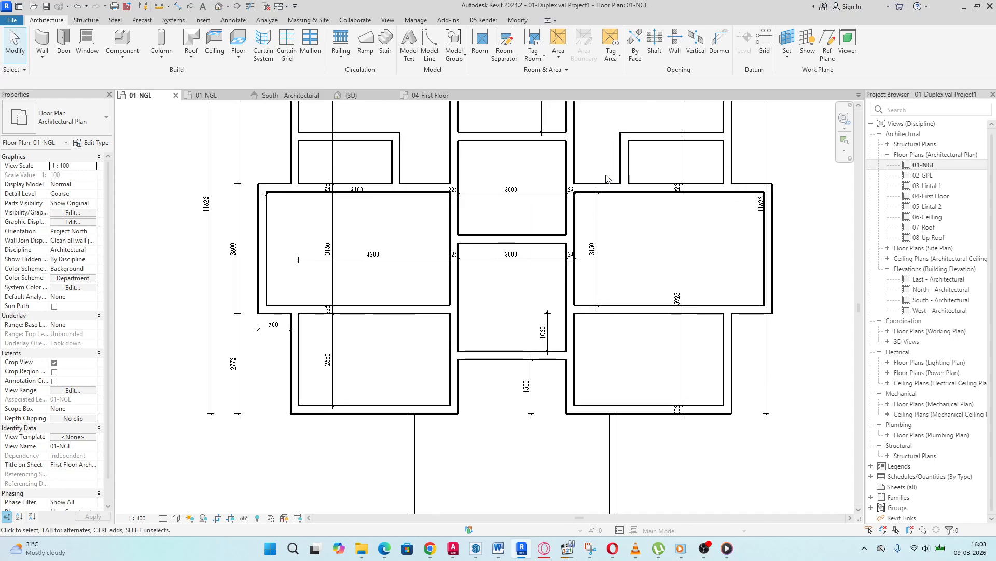
scroll(607, 179, down, 1)
scroll(641, 204, up, 2)
scroll(590, 333, down, 1)
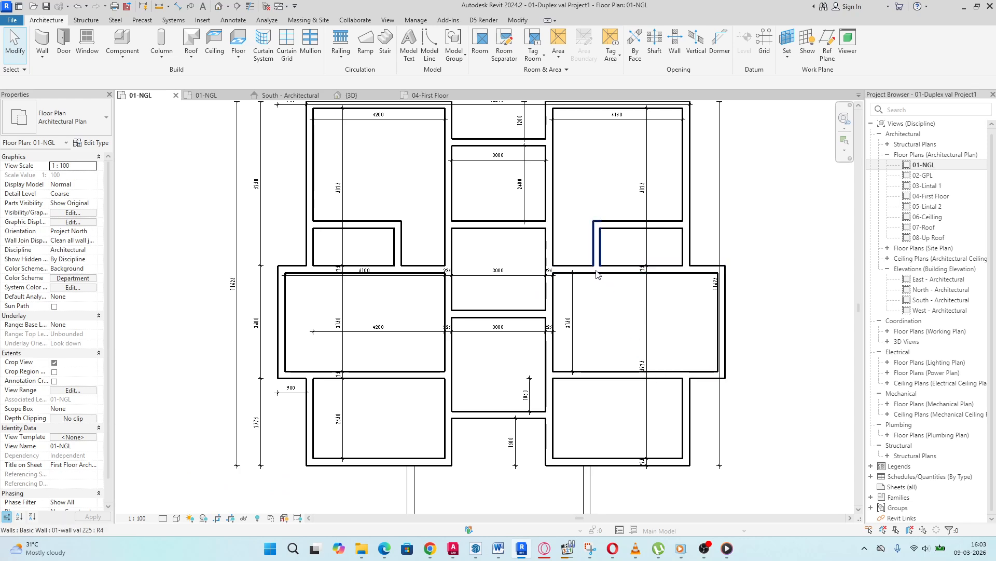
Step: Check the spacing of the wide right room's front wall and the central bay's middle cross wall
click(662, 375)
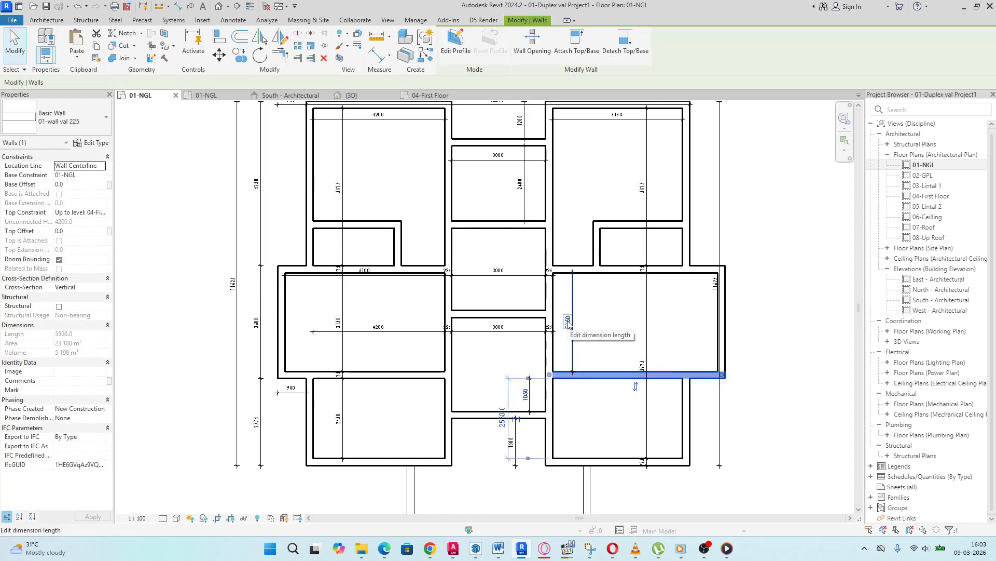
click(521, 318)
scroll(567, 283, up, 3)
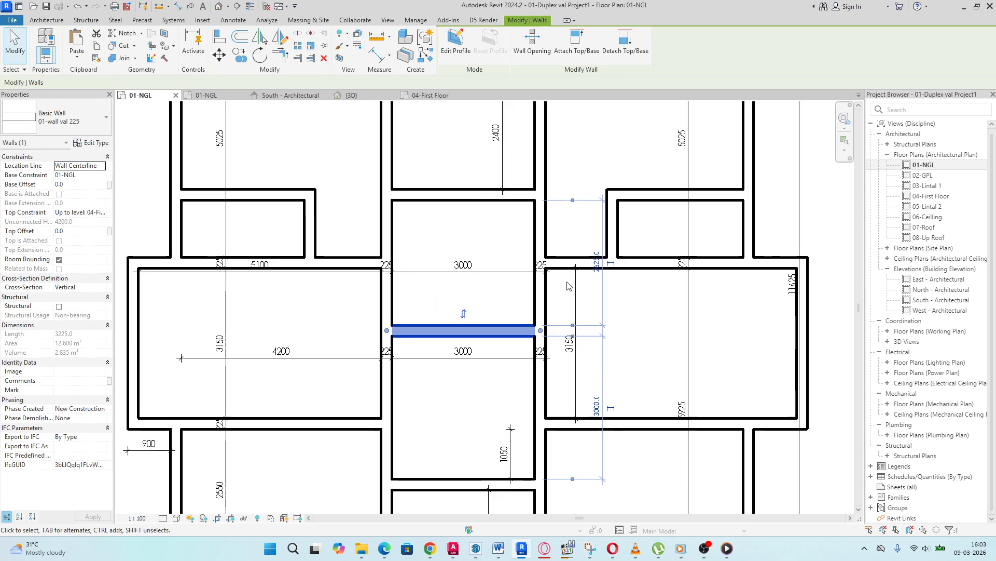
key(Escape)
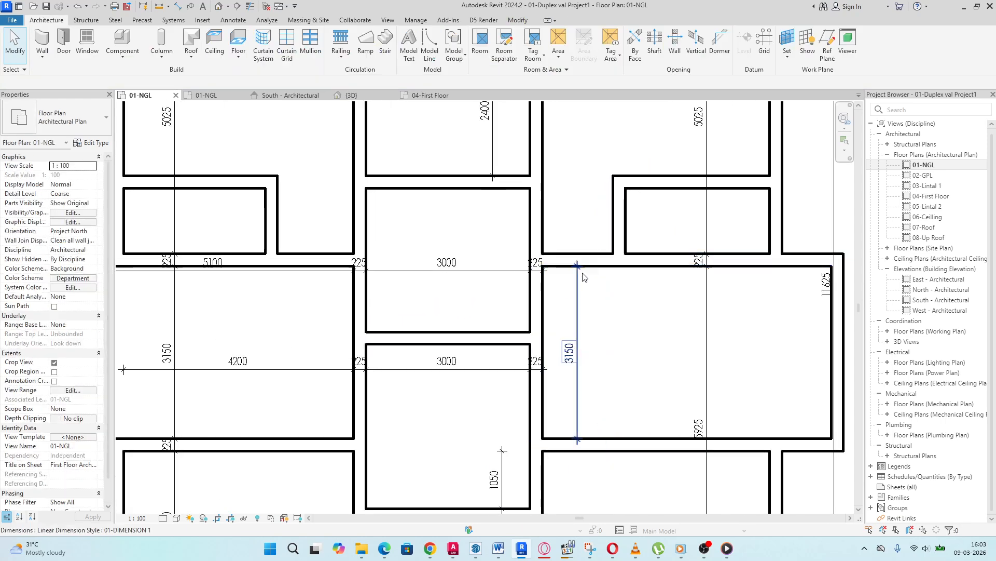
scroll(522, 320, down, 3)
scroll(461, 312, down, 3)
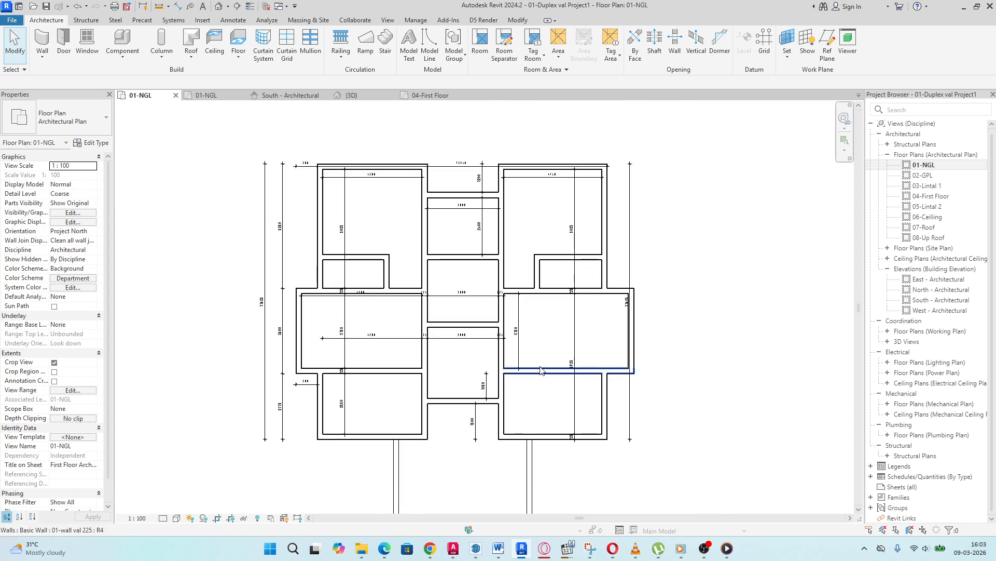
Step: Relocate the central bay's middle cross wall into the wide right room by shifting its ends, so it spans between the room's side walls
click(475, 324)
scroll(492, 325, up, 2)
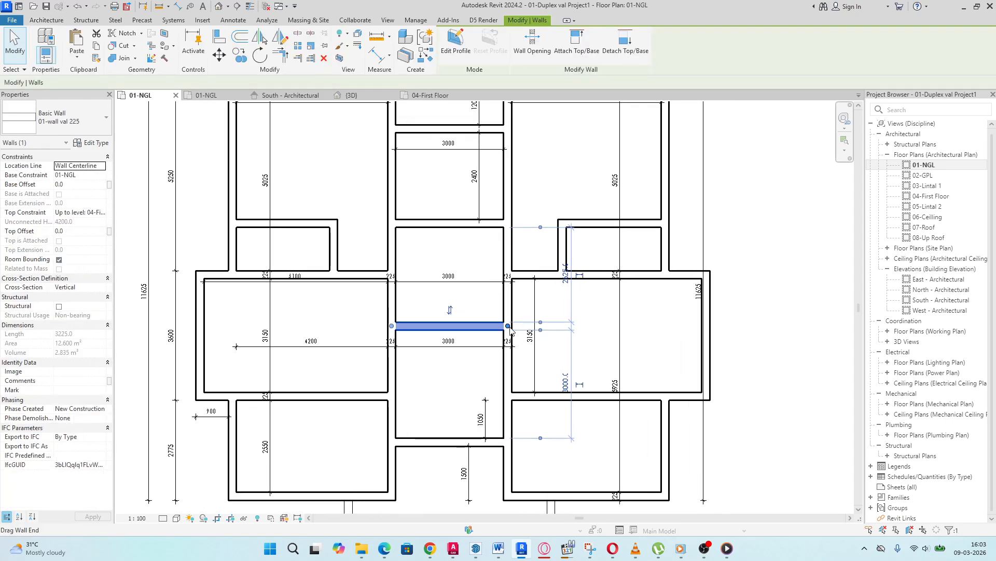
drag(509, 326, 655, 326)
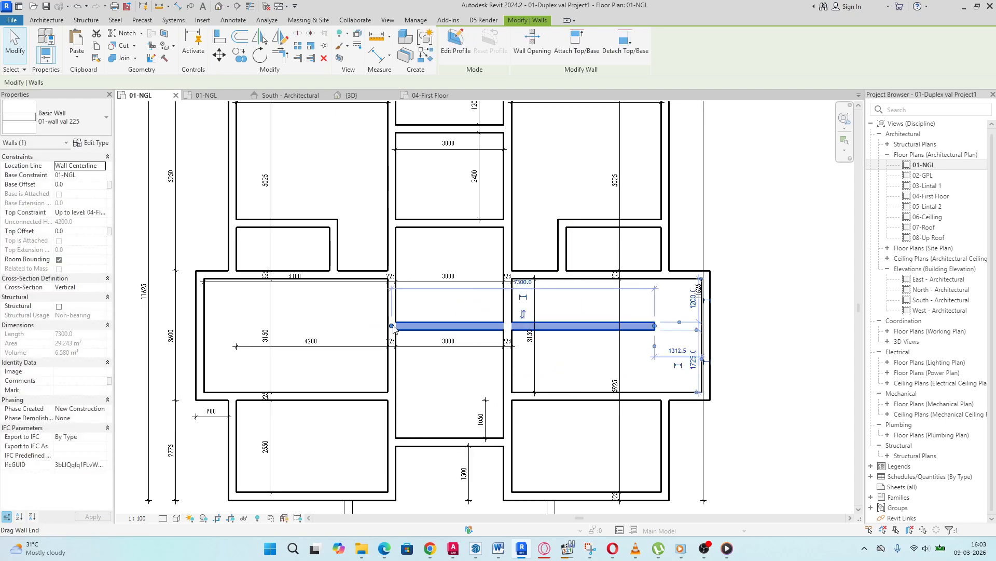
drag(393, 327, 508, 326)
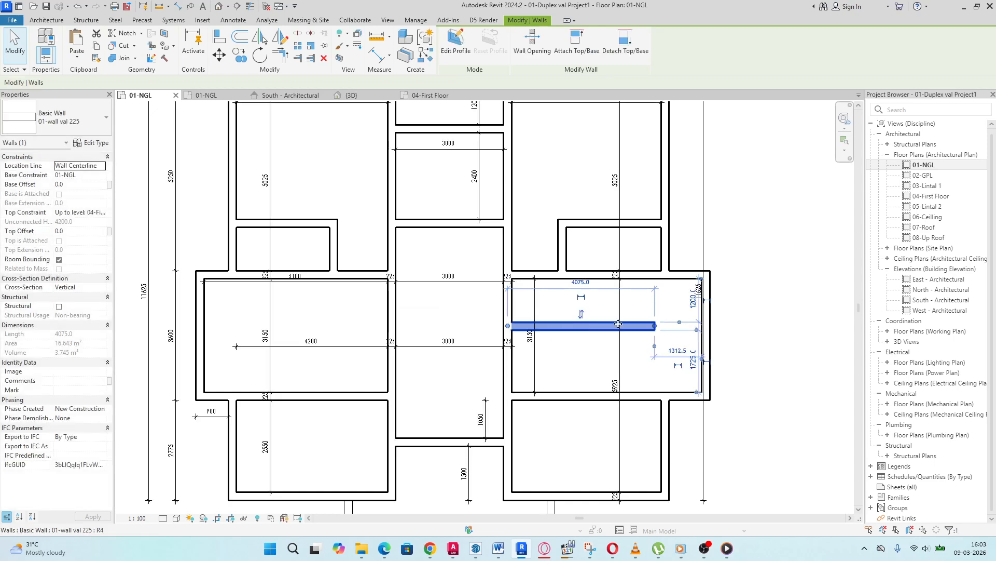
drag(655, 327, 705, 327)
scroll(630, 307, up, 3)
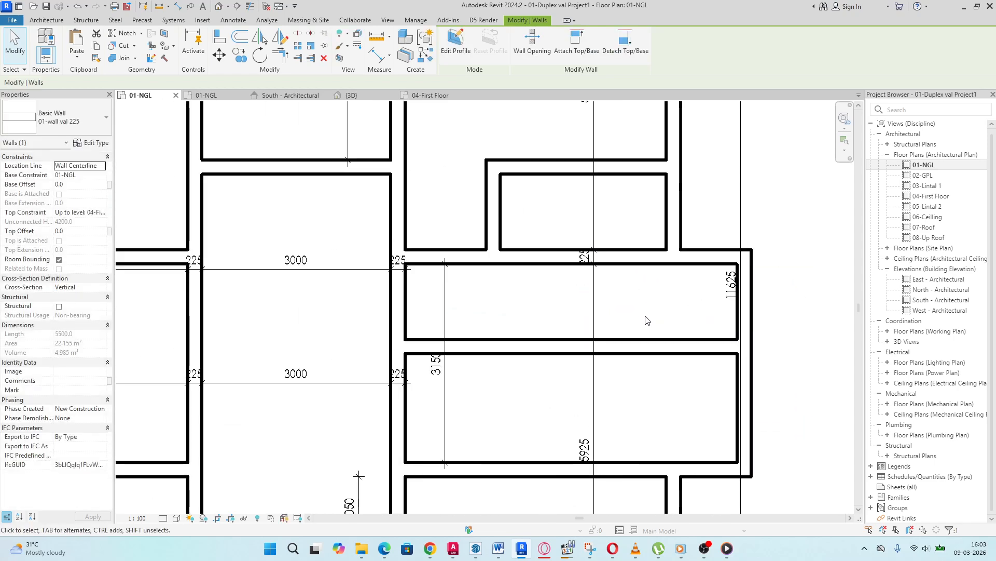
click(631, 314)
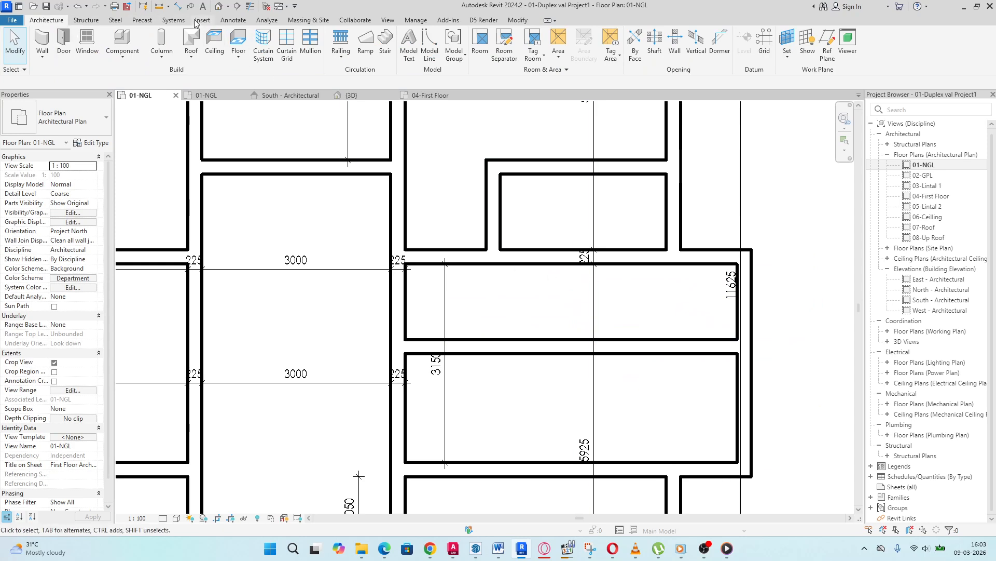
Step: Add a continuous aligned dimension through the wide right room's depth, covering both faces of the new cross wall and the room's inner faces
click(235, 21)
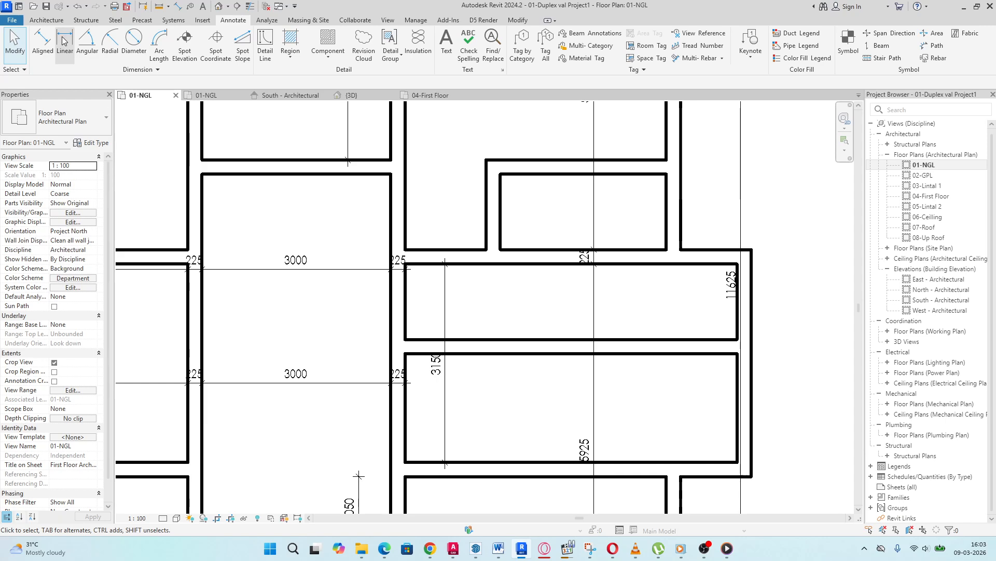
click(43, 44)
click(649, 266)
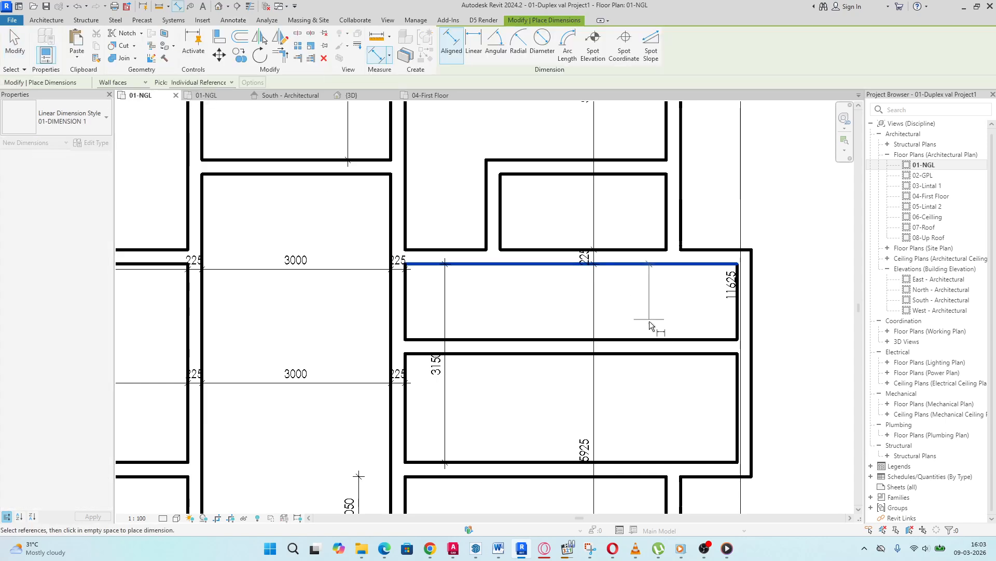
click(649, 338)
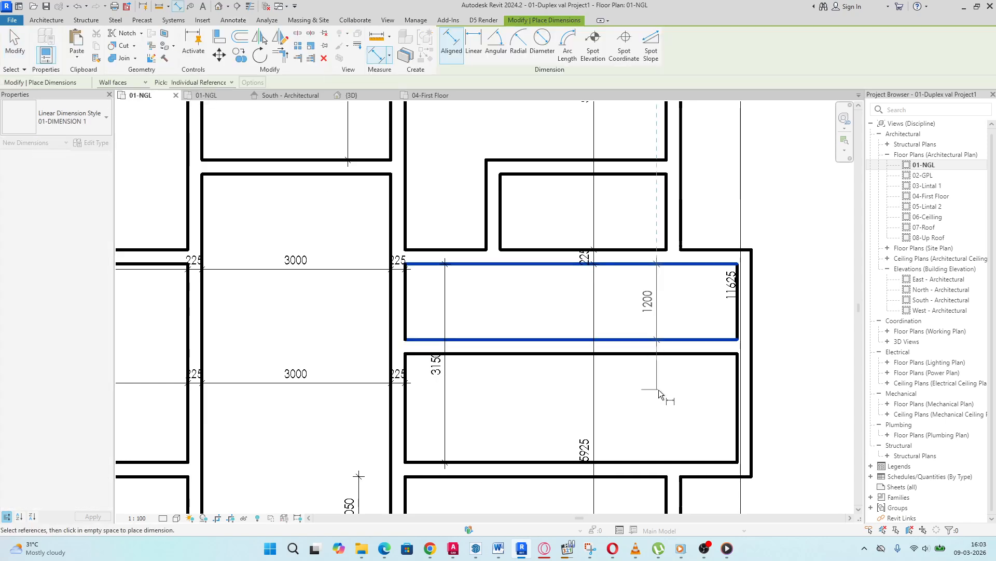
click(659, 354)
click(675, 460)
scroll(675, 461, down, 5)
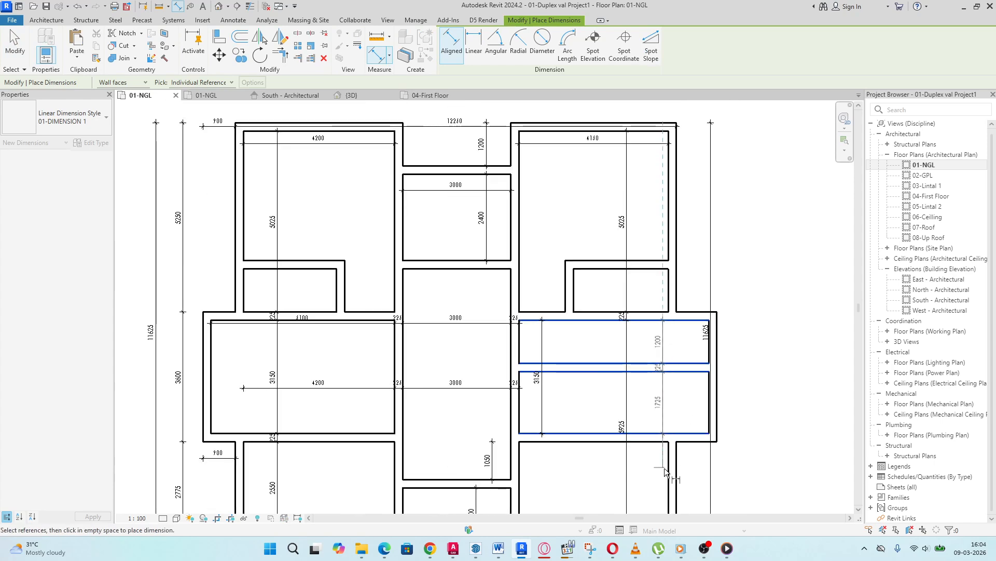
click(654, 488)
right_click(790, 364)
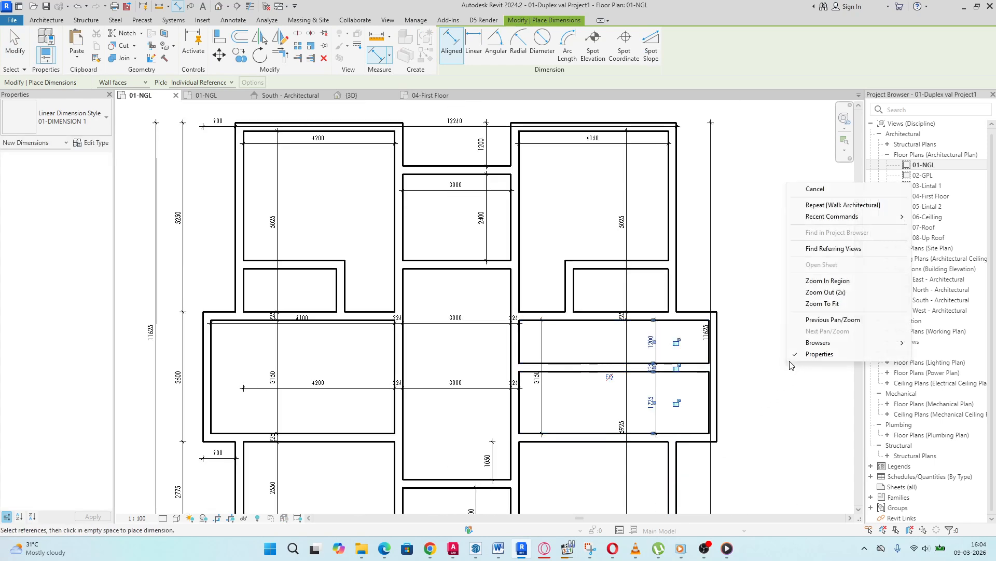
click(805, 189)
right_click(802, 184)
click(810, 192)
Step: Set the clear distance between the wide right room's rear wall and its new cross wall to 1000 mm
scroll(655, 357, up, 5)
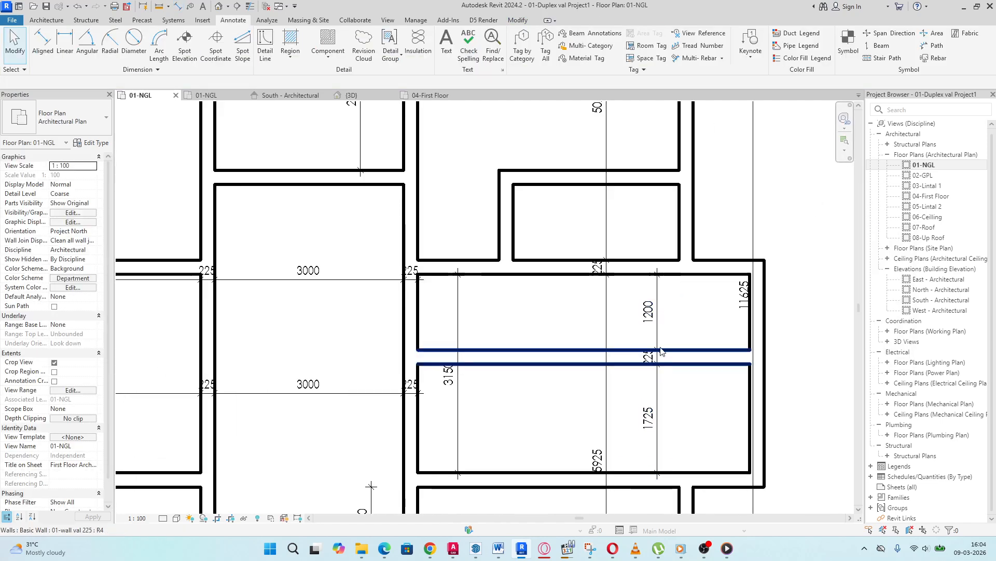
click(649, 385)
click(648, 316)
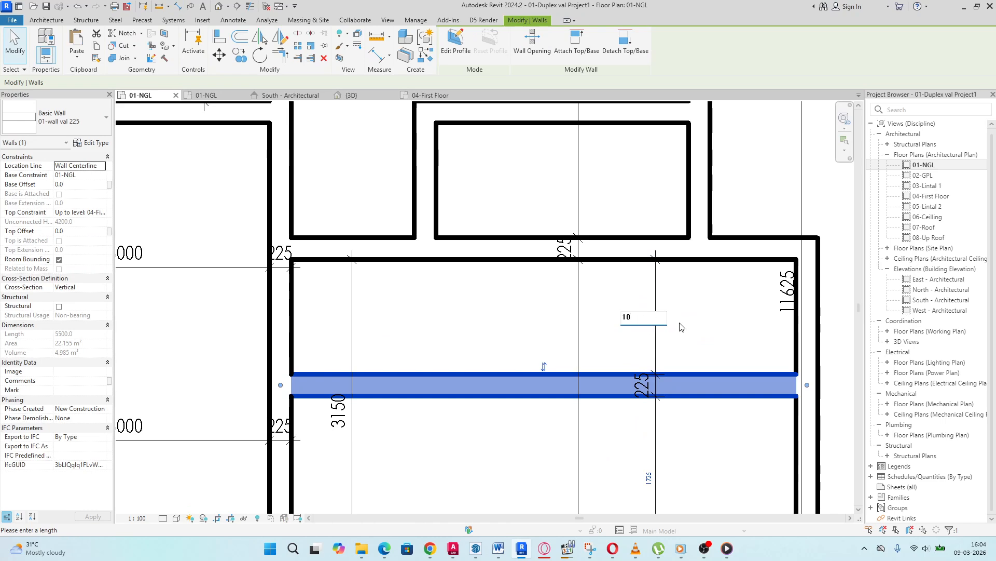
key(Return)
scroll(691, 325, down, 4)
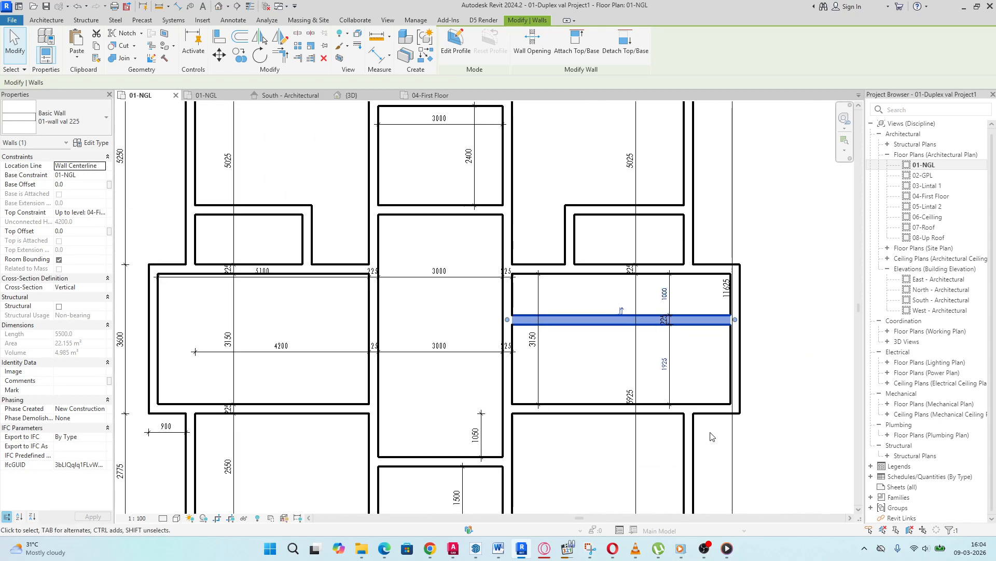
Step: Set the clear distance between the wide right room's cross wall and its front wall to 1200 mm
click(706, 413)
click(663, 365)
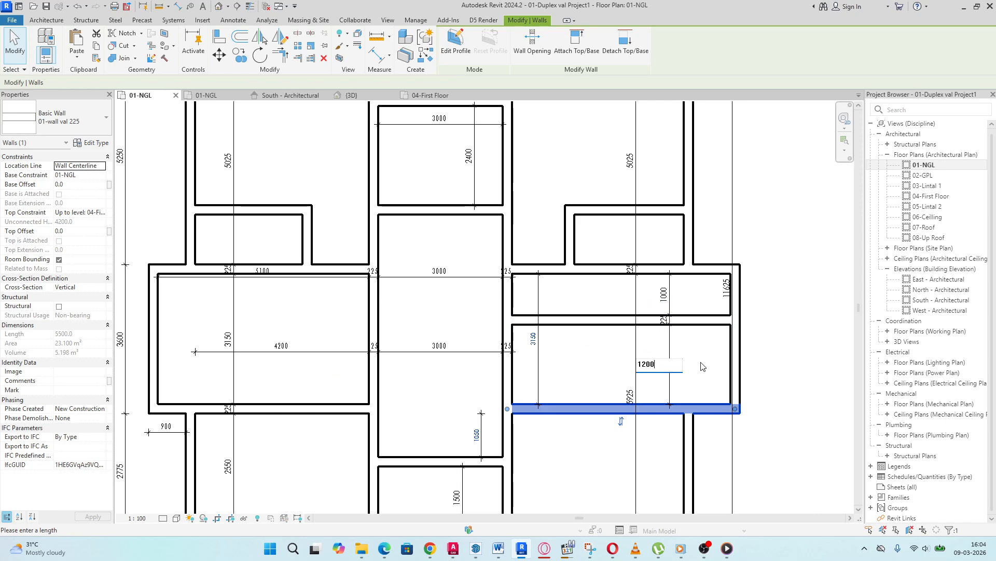
key(Return)
click(597, 352)
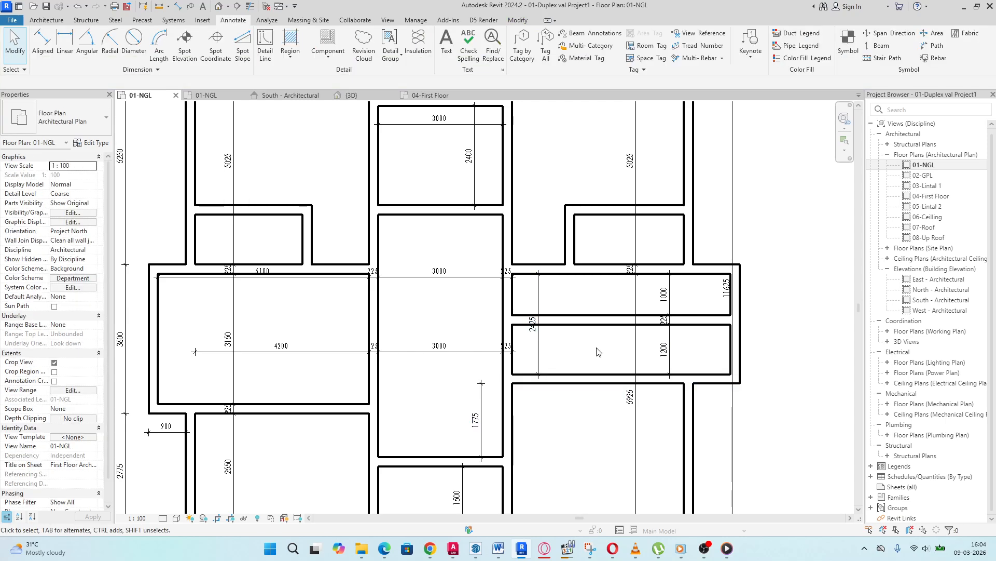
Step: Draw a short 01-wall val 225 partition up to 04-First Floor between the cross wall and front wall, about 1290 mm from the inner side wall
click(45, 22)
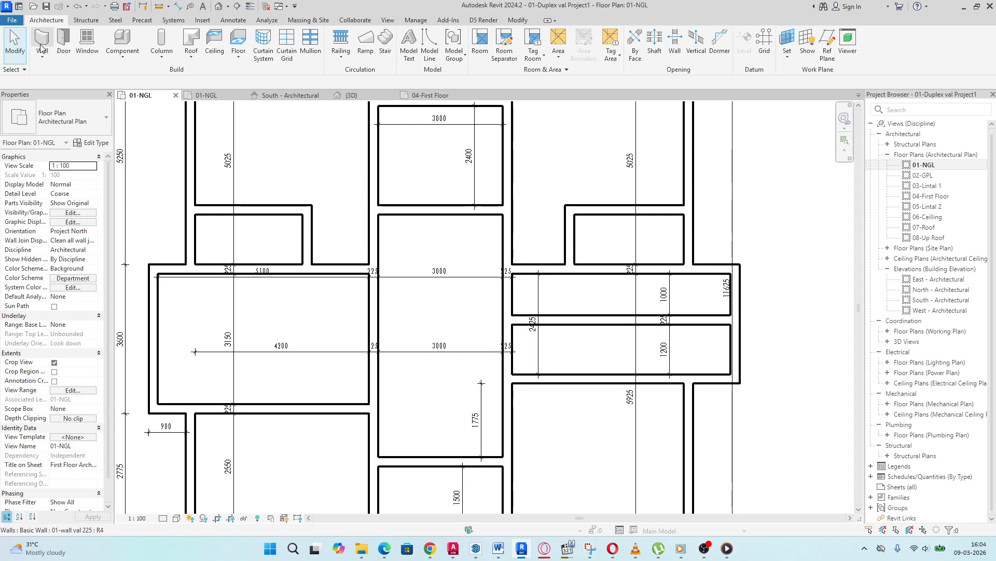
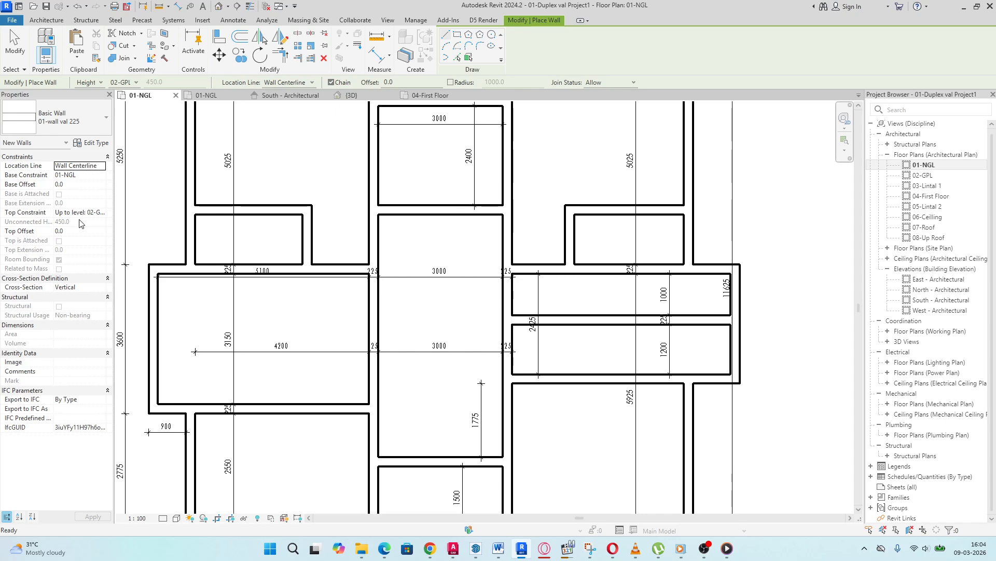
click(104, 212)
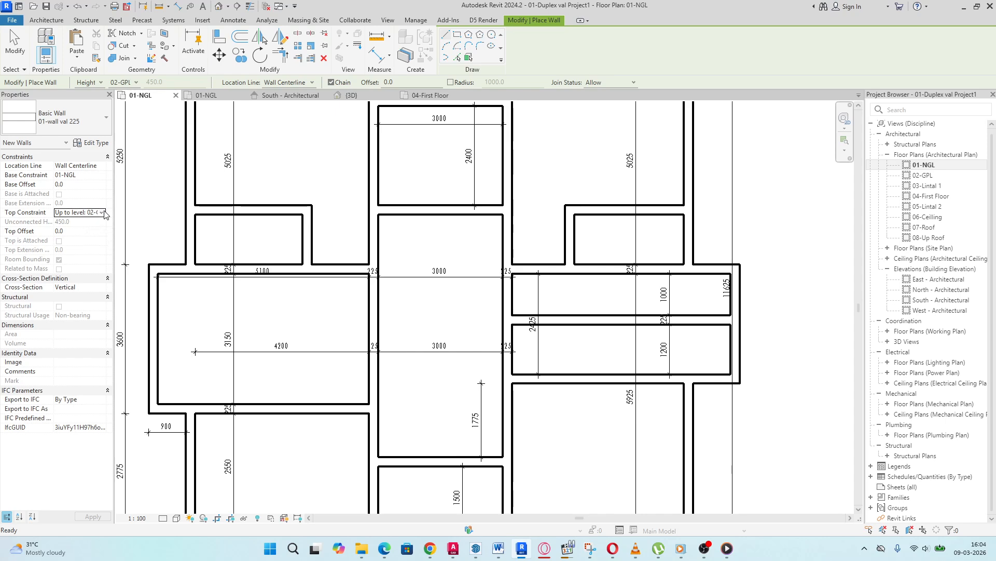
click(104, 213)
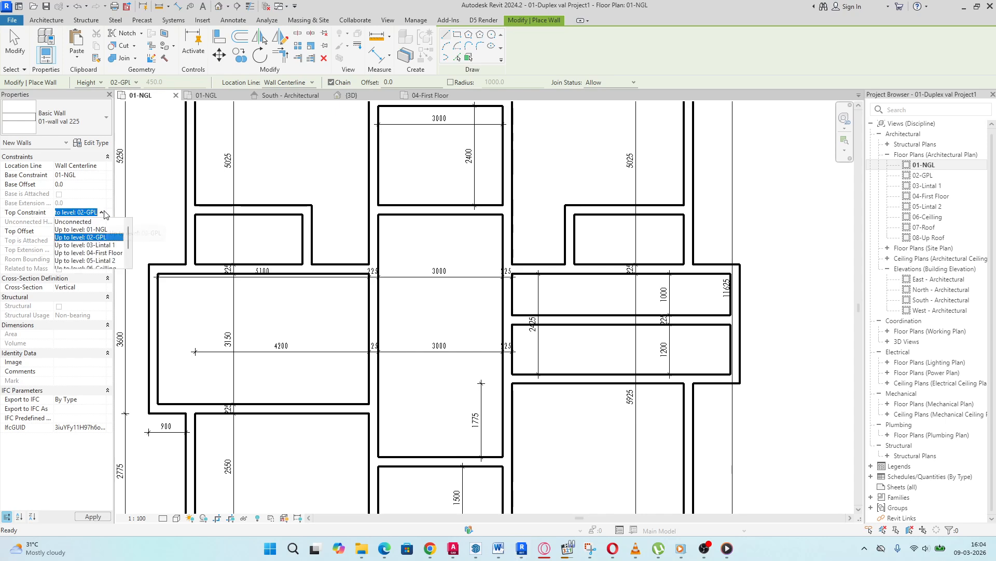
click(108, 253)
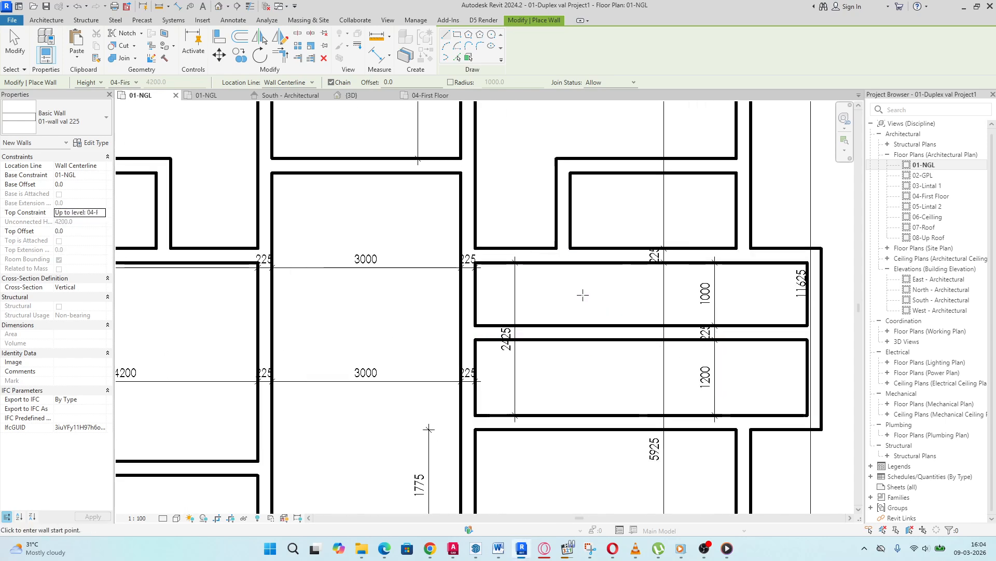
scroll(586, 294, up, 2)
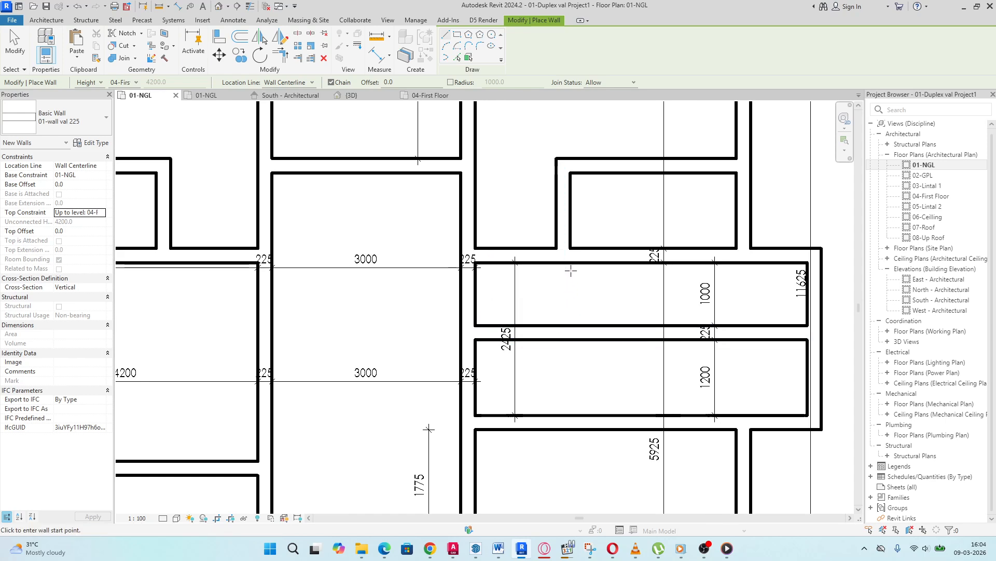
scroll(569, 292, down, 2)
scroll(573, 311, up, 1)
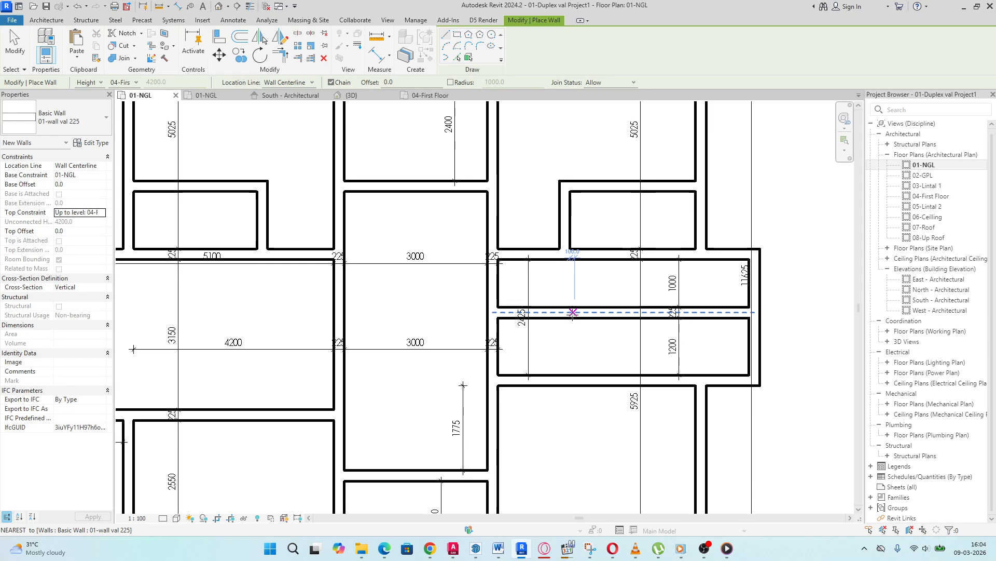
click(564, 312)
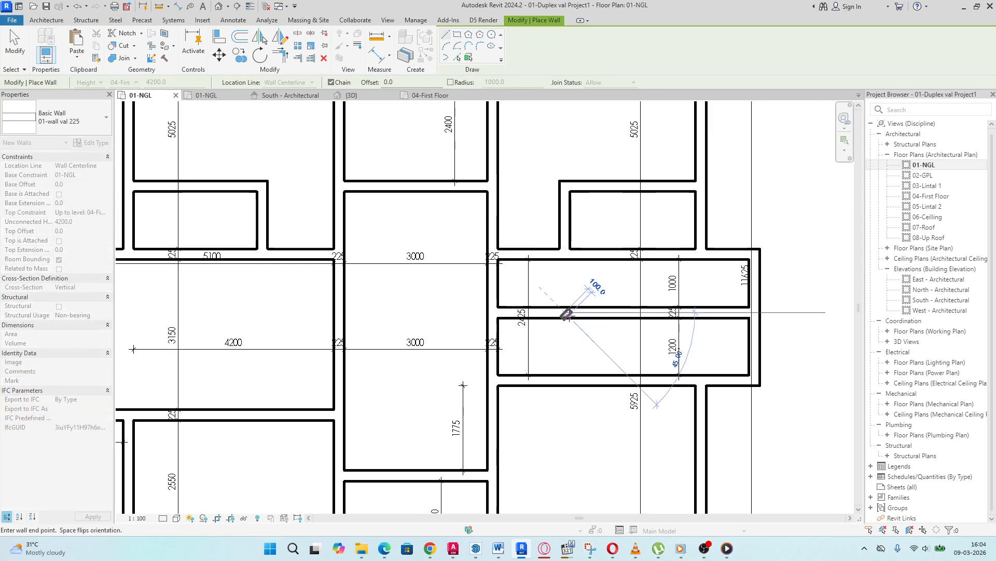
click(564, 386)
scroll(592, 346, down, 3)
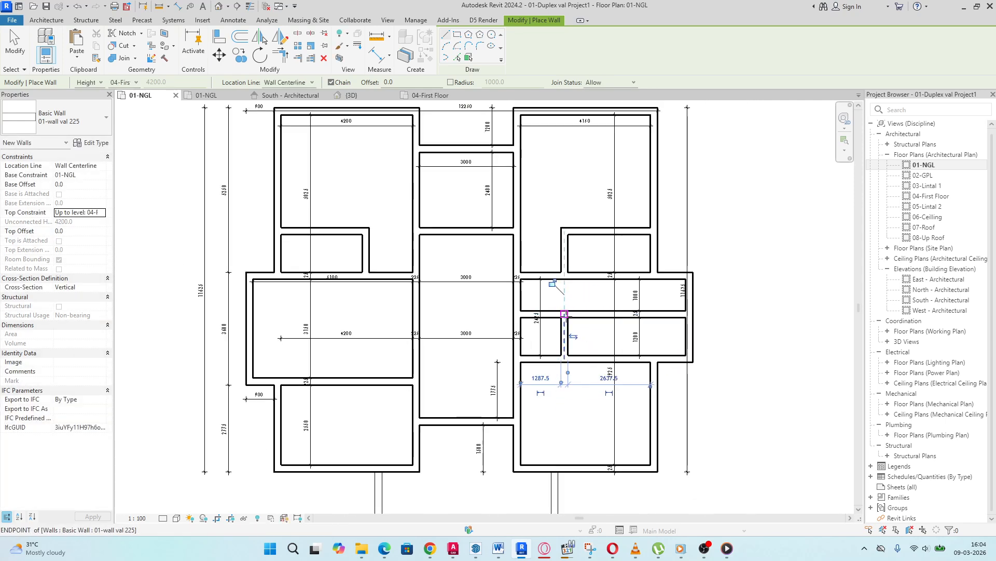
scroll(593, 340, up, 3)
scroll(595, 335, down, 1)
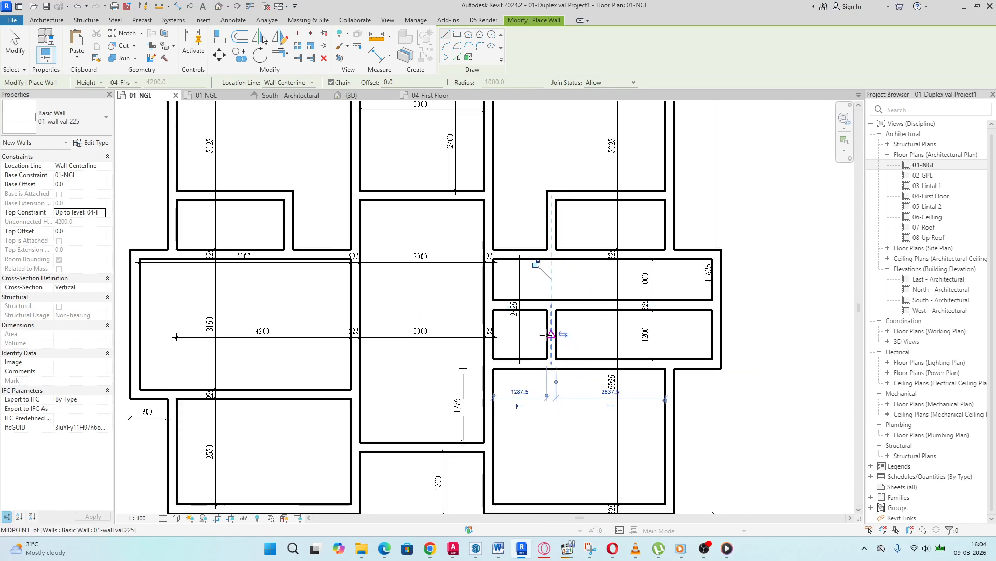
Step: Trim the cross wall and the short partition into a corner, removing the cross wall's portion toward the central bay
click(283, 57)
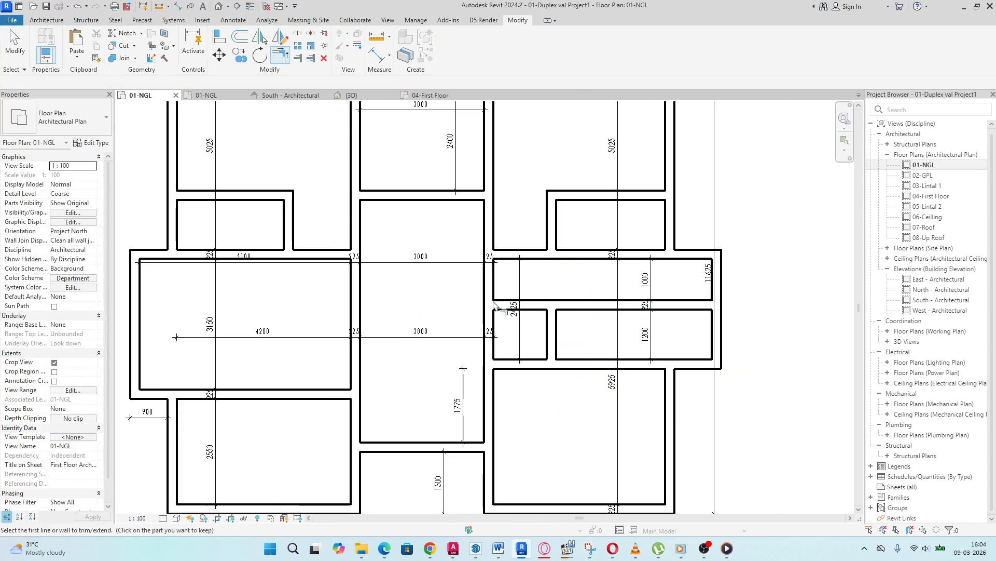
click(586, 300)
click(551, 337)
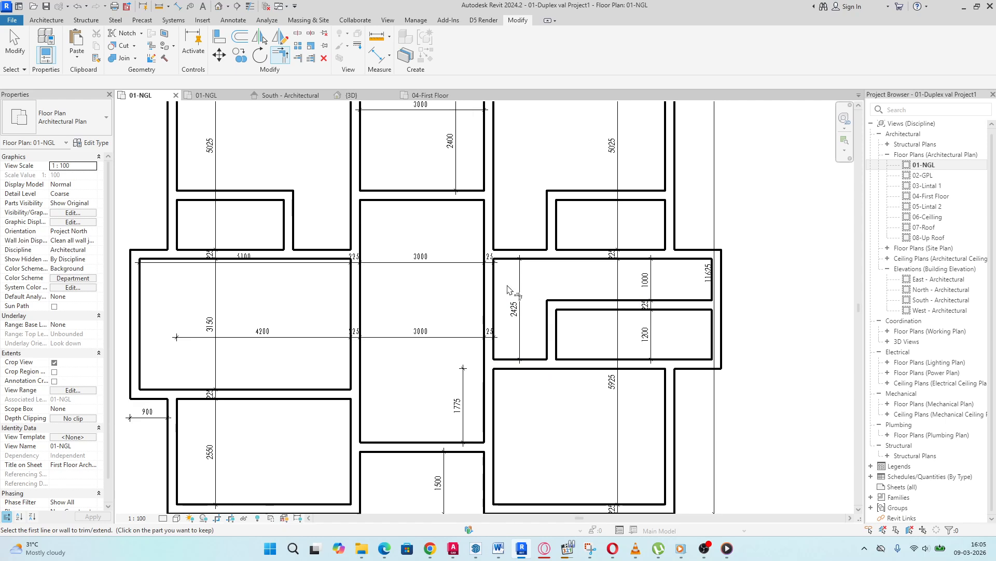
Step: Delete the side wall segment separating the central bay from the wide right room
click(508, 365)
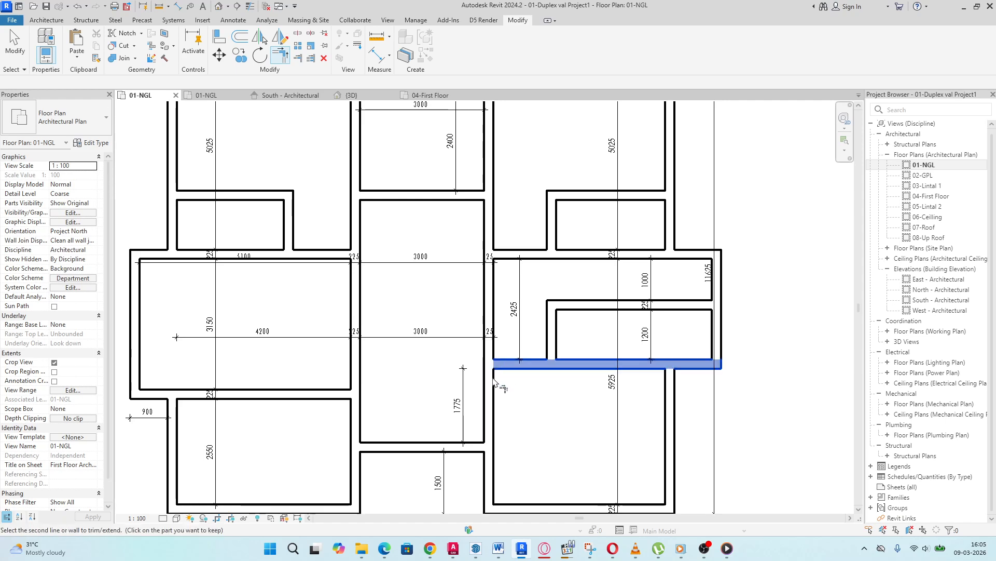
right_click(519, 305)
click(537, 317)
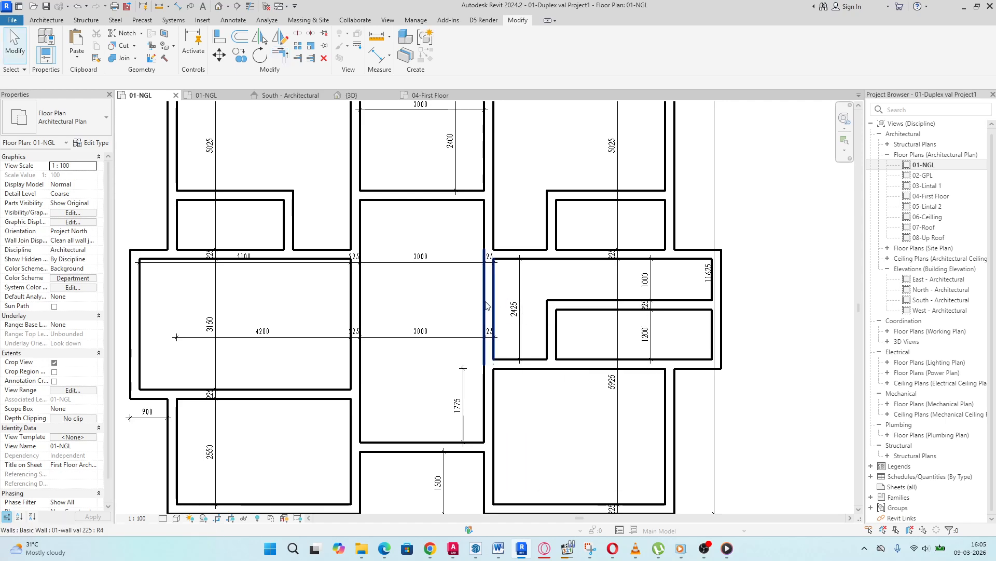
click(487, 306)
key(Delete)
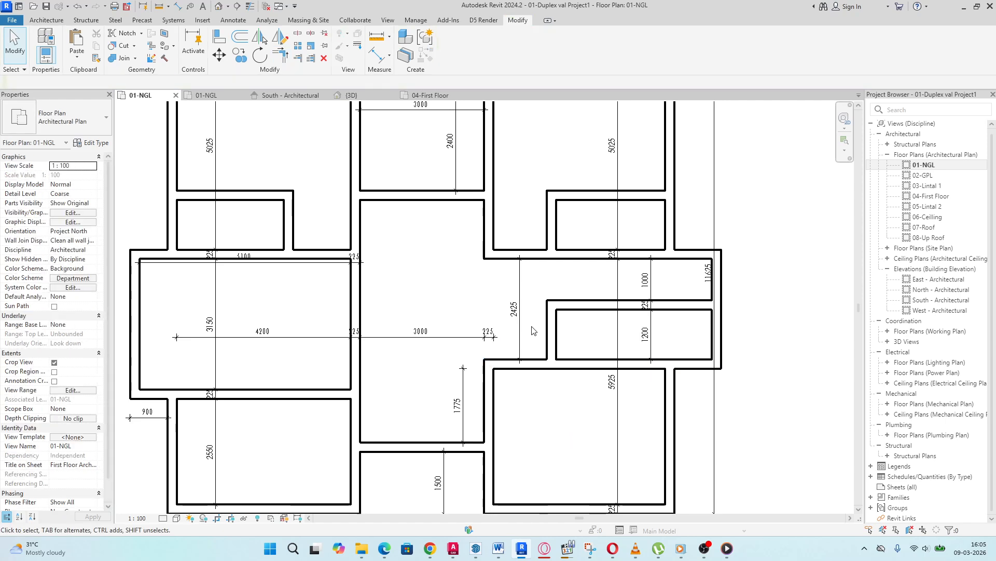
scroll(533, 330, down, 3)
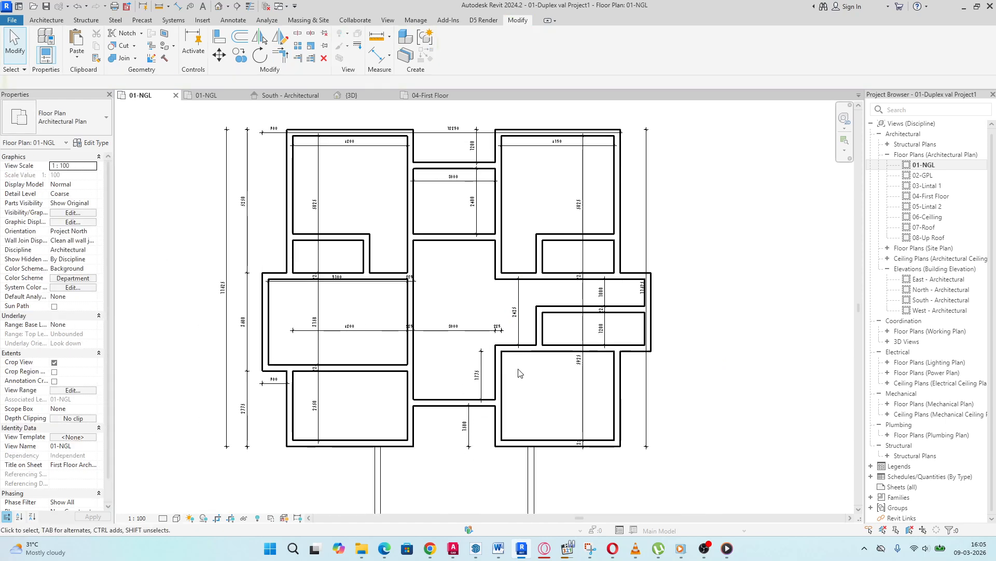
scroll(501, 330, up, 5)
scroll(502, 331, down, 1)
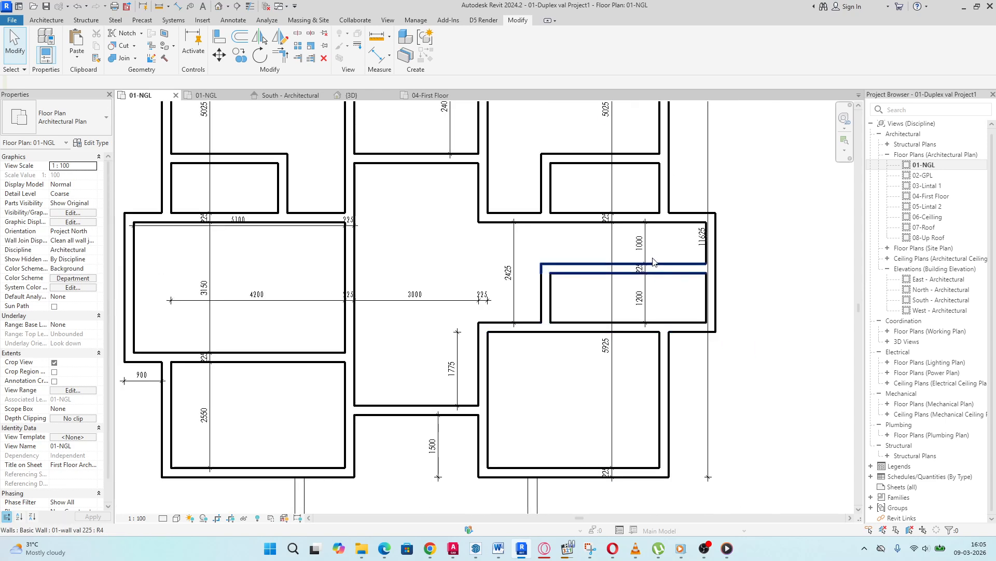
scroll(570, 304, down, 1)
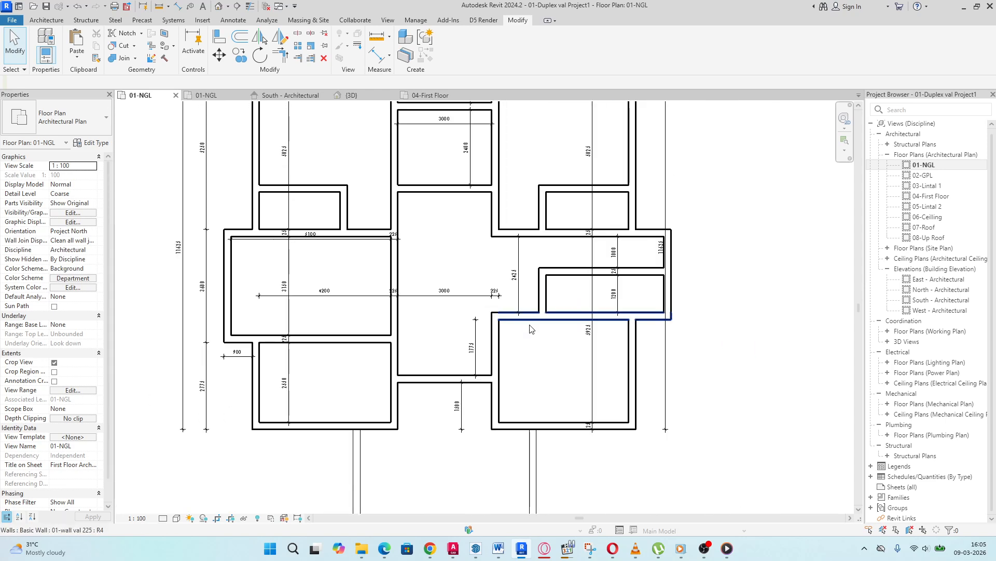
scroll(530, 329, up, 1)
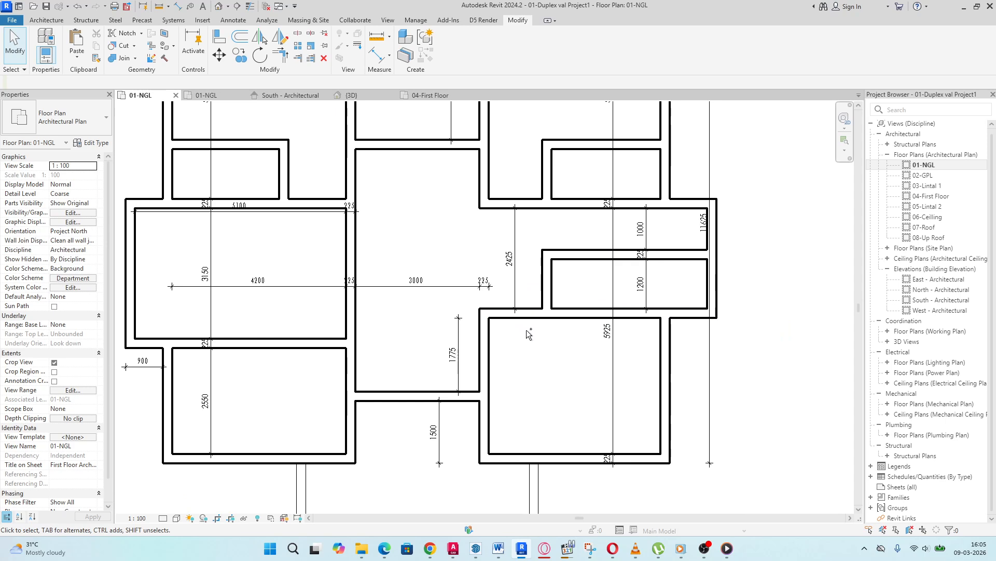
key(ctrl+p)
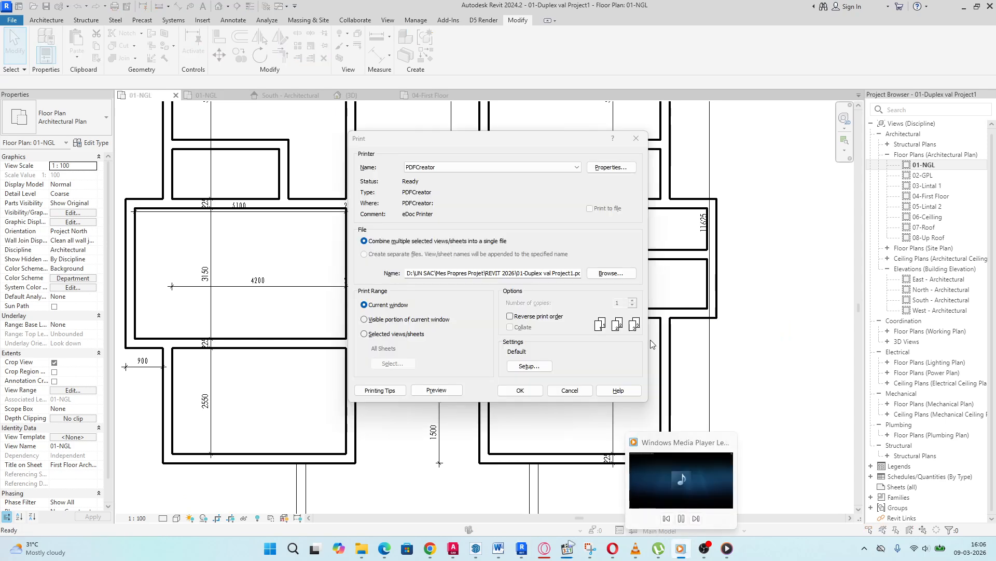
click(637, 138)
scroll(515, 306, down, 1)
scroll(516, 307, up, 1)
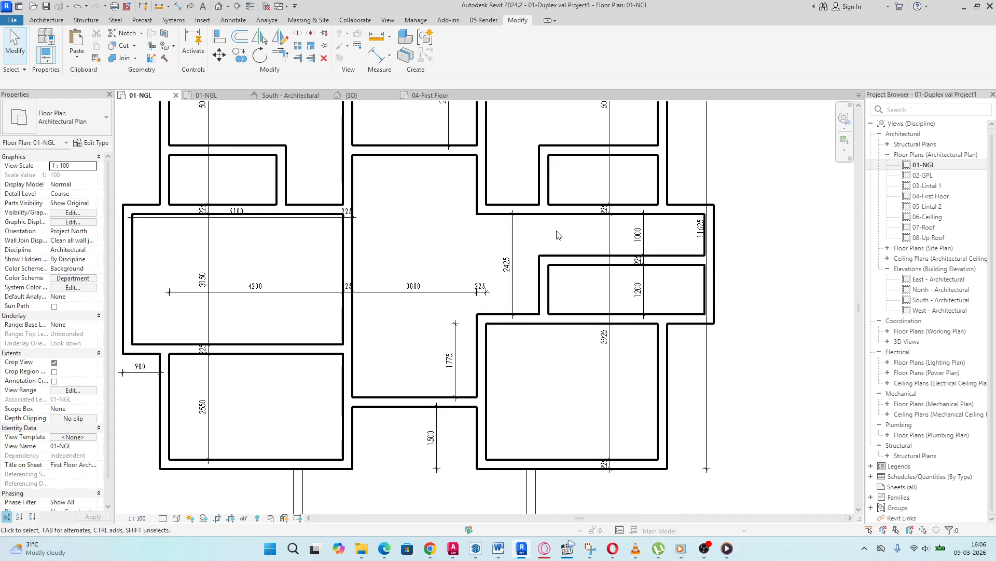
Step: Join the cross wall and the front right room's side wall along the central bay into a corner with Trim/Extend
click(492, 355)
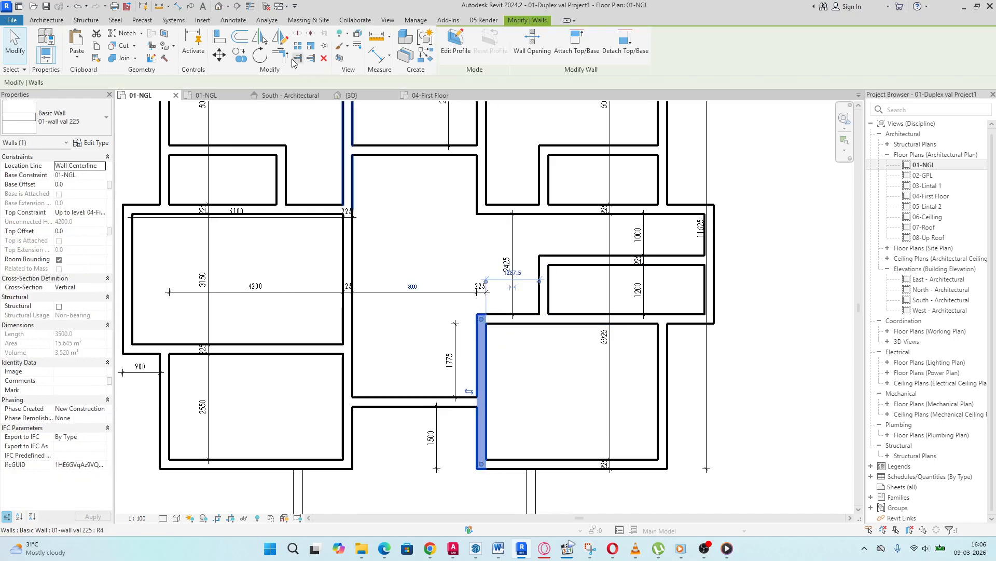
key(t)
key(r)
click(591, 258)
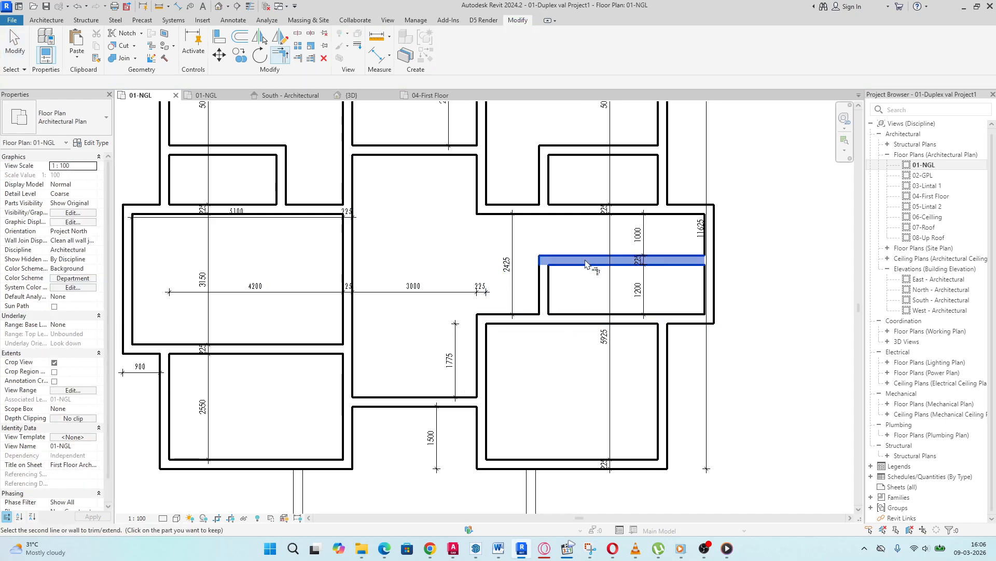
click(482, 358)
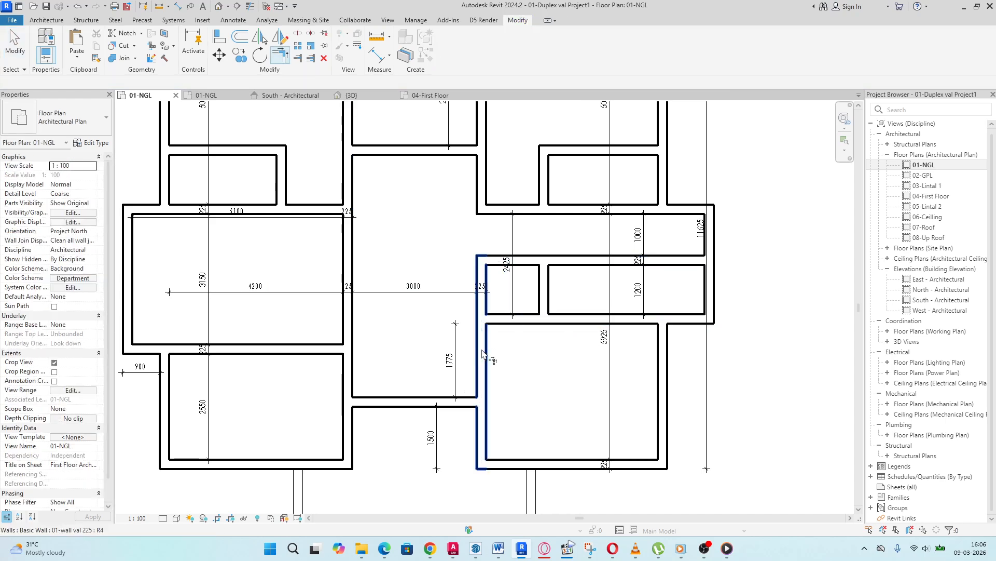
Step: Trim the wide right room's front wall and the short partition into a corner, removing the front wall's portion toward the central bay
click(577, 319)
click(539, 291)
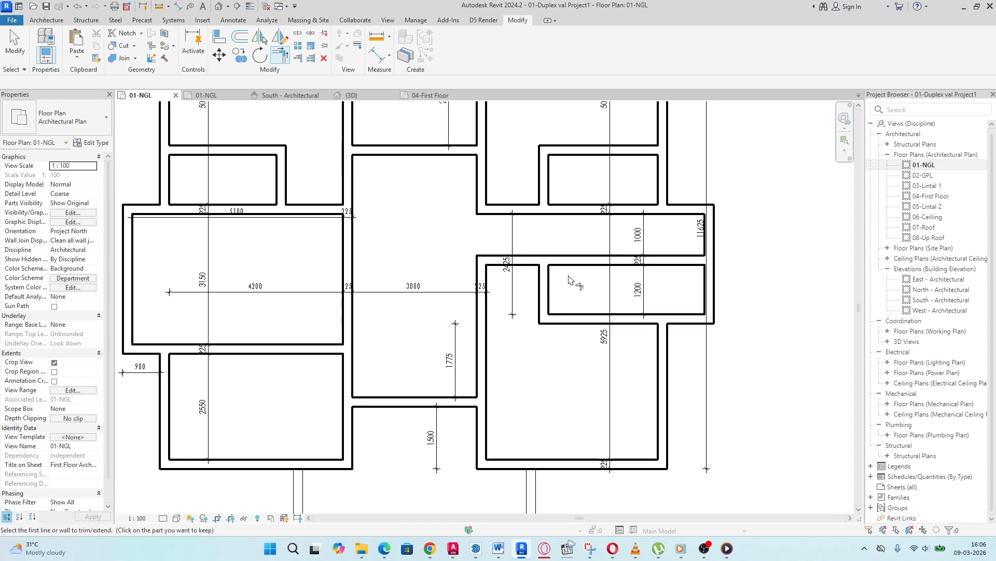
right_click(593, 299)
click(615, 303)
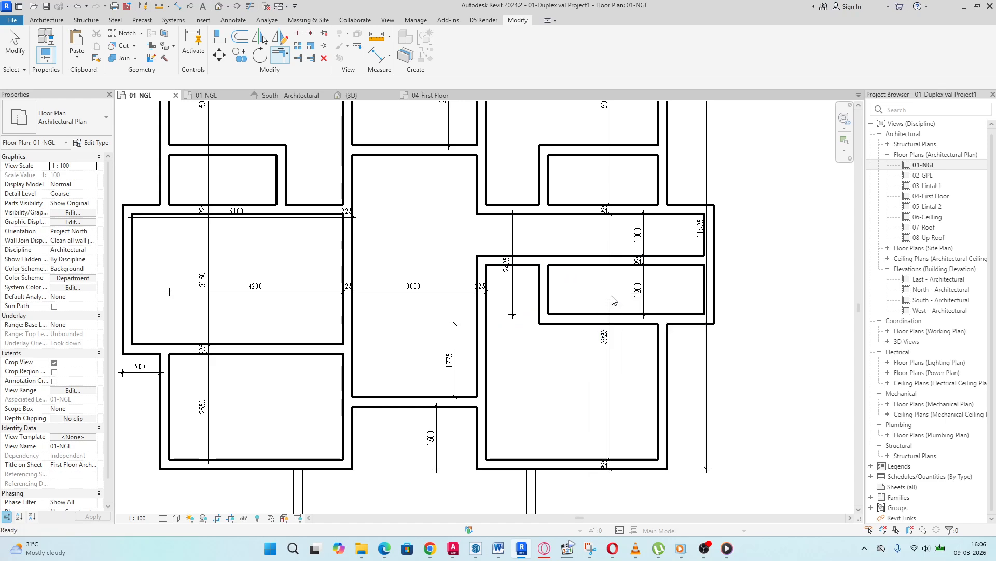
Step: Extend the short partition past the cross wall to the wide right room's rear wall
click(544, 281)
drag(544, 260, 545, 210)
scroll(519, 249, down, 2)
scroll(648, 260, up, 3)
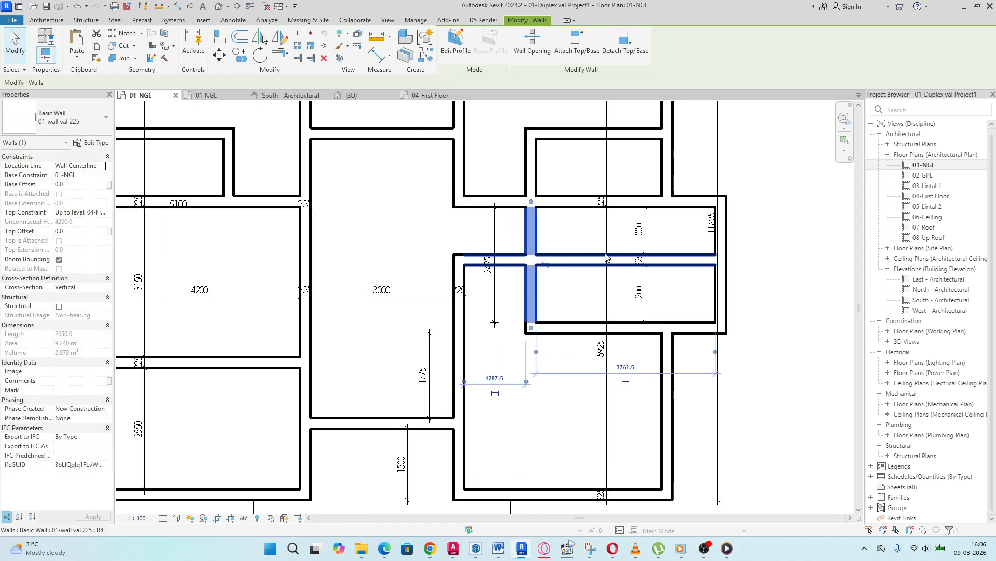
click(790, 262)
scroll(503, 285, down, 1)
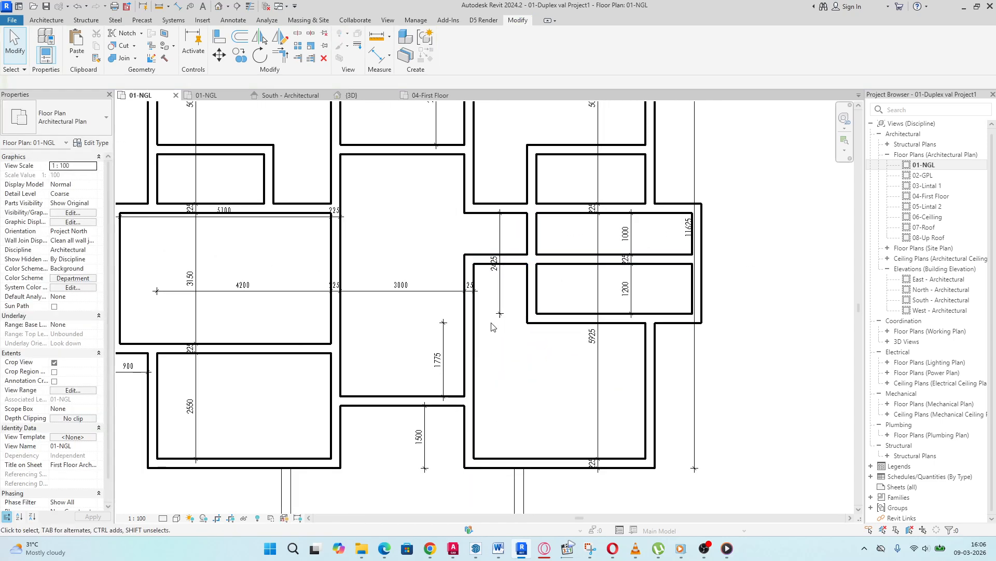
scroll(502, 291, down, 1)
scroll(477, 304, up, 2)
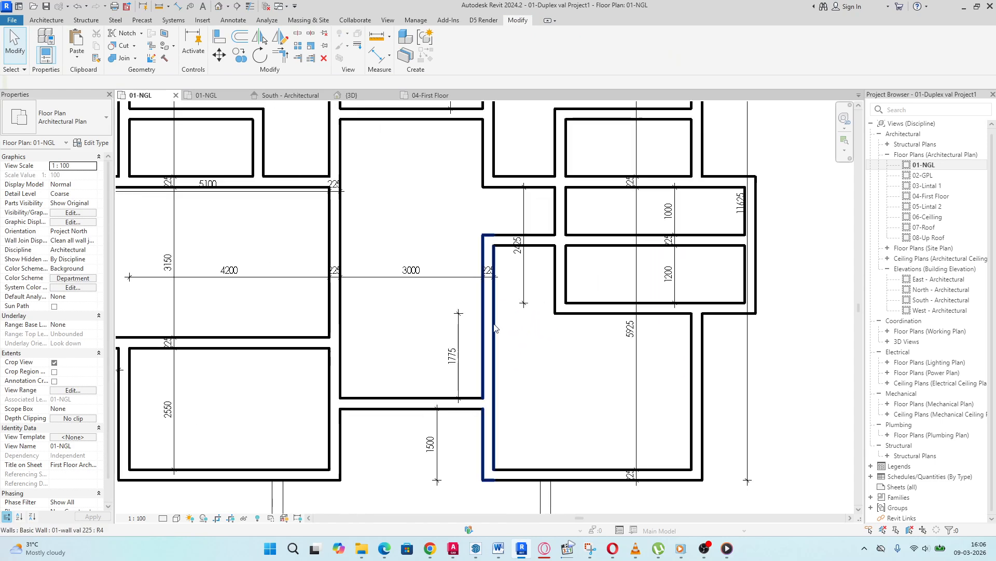
click(565, 232)
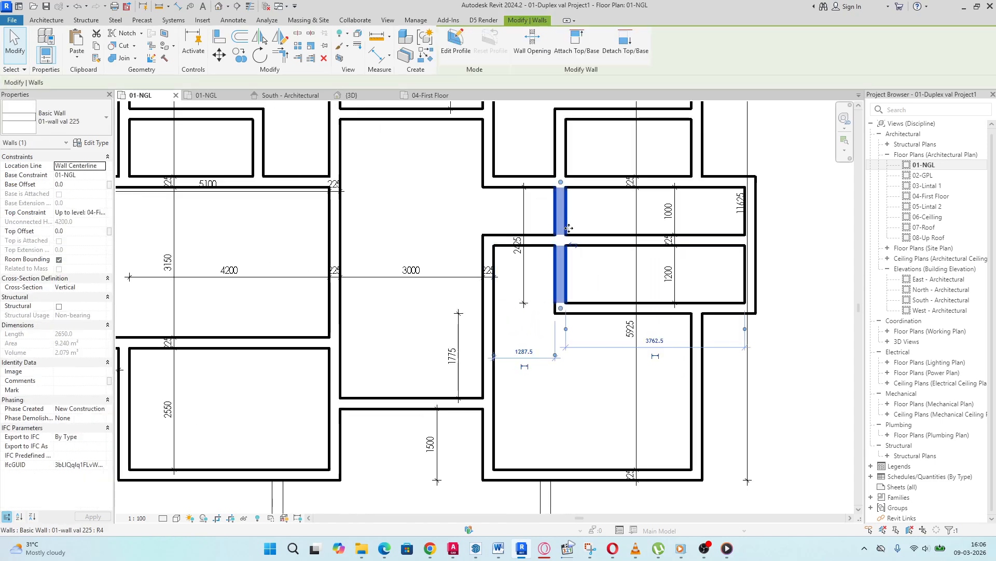
scroll(564, 275, down, 2)
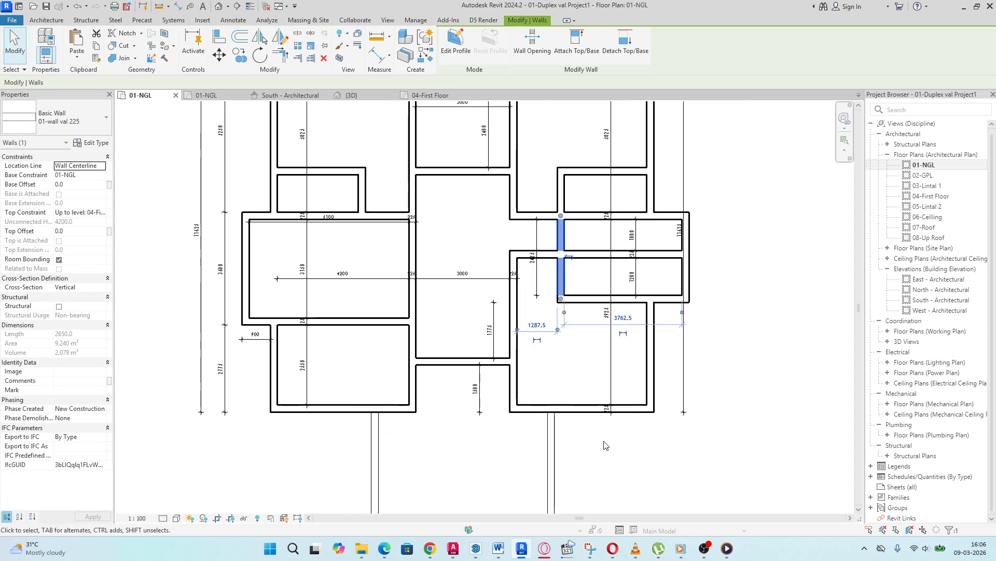
scroll(621, 374, up, 2)
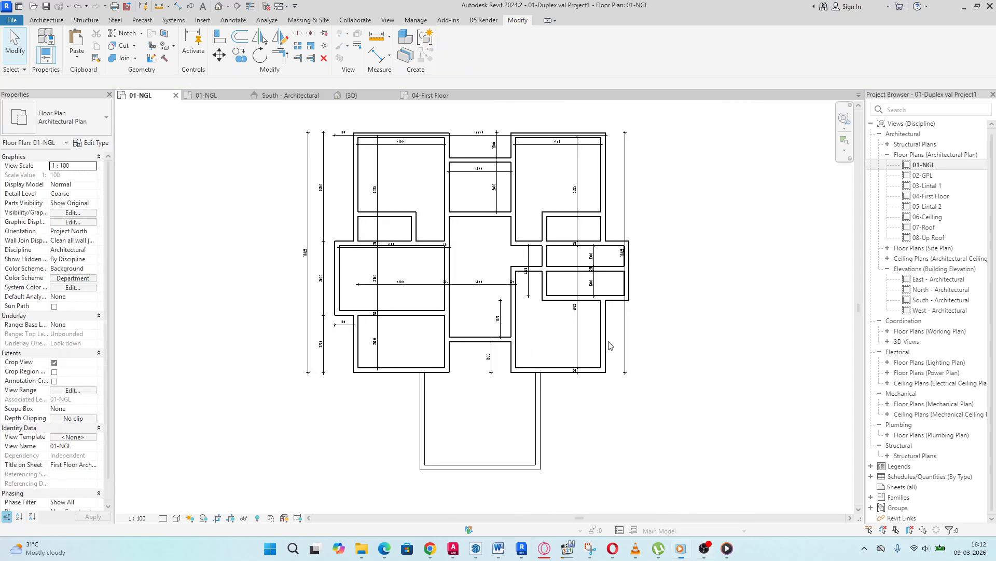
scroll(503, 328, up, 2)
scroll(611, 376, down, 1)
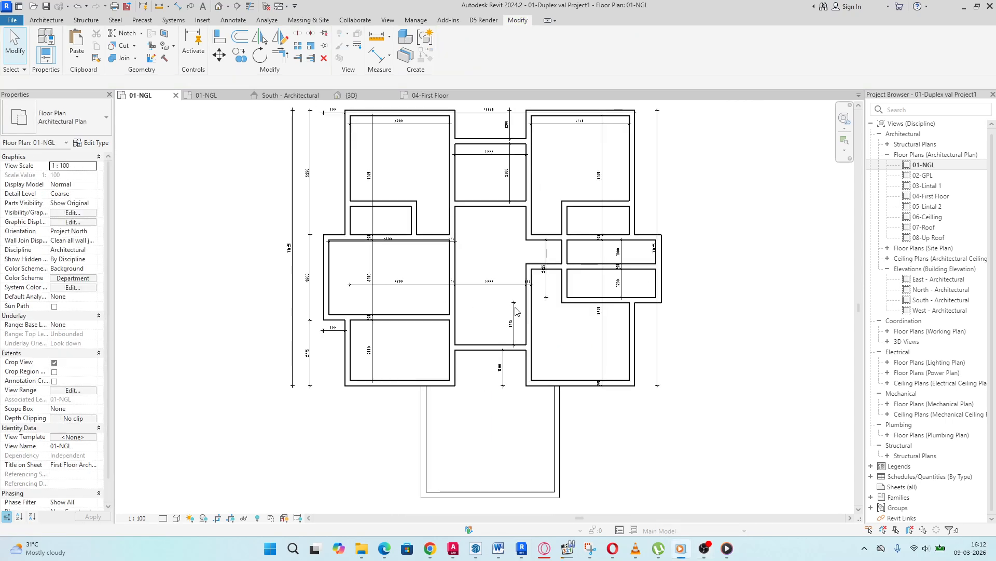
Step: Move the wide right room's cross wall and front wall 2150 mm forward, aligning the cross wall with the wide left room's front wall
scroll(516, 317, up, 1)
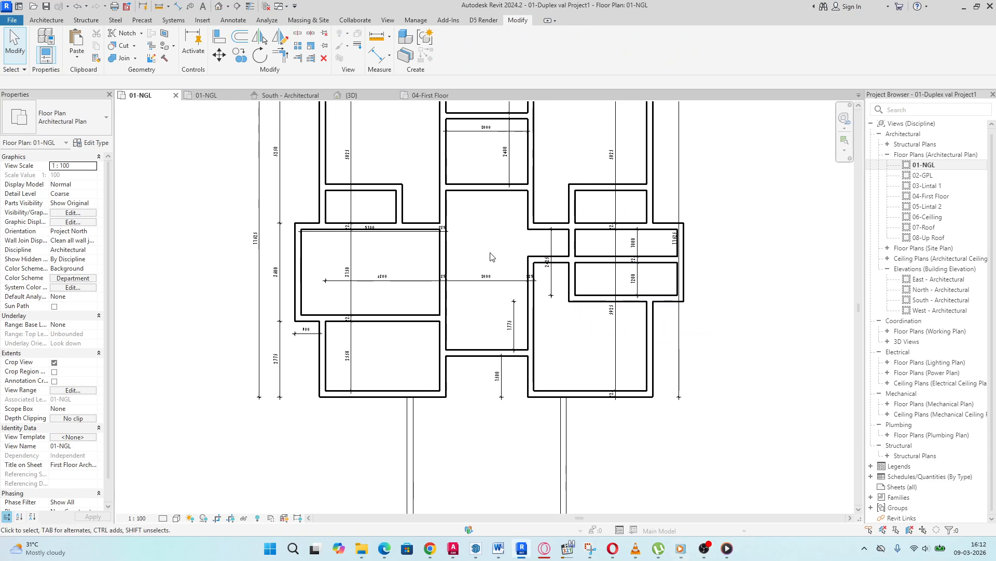
drag(506, 245, 721, 329)
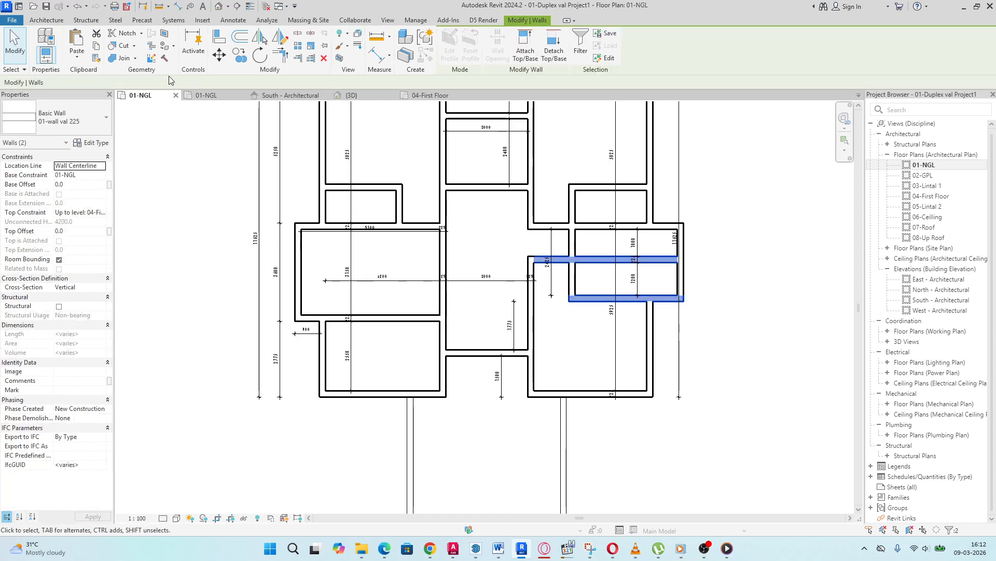
click(219, 55)
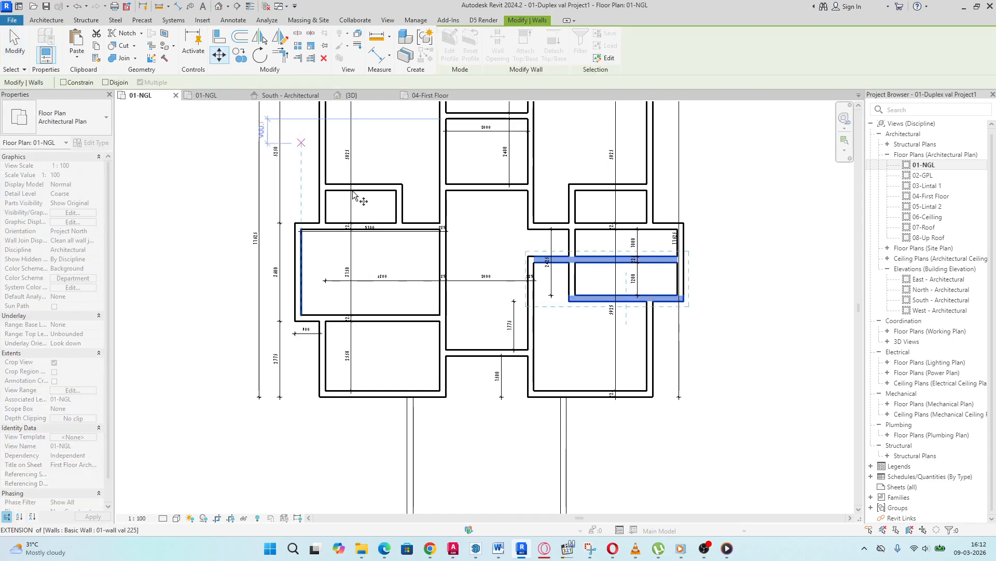
click(561, 262)
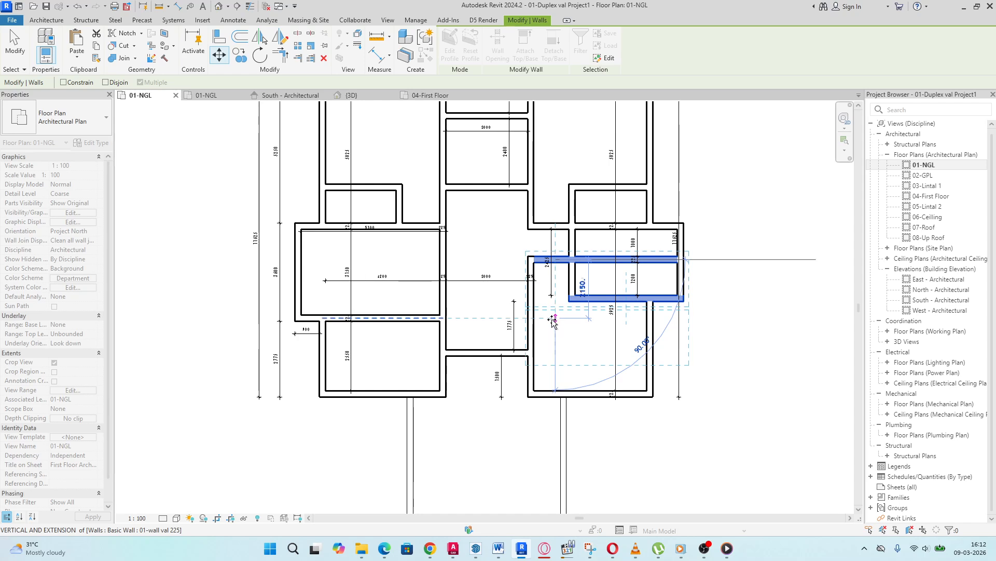
click(554, 320)
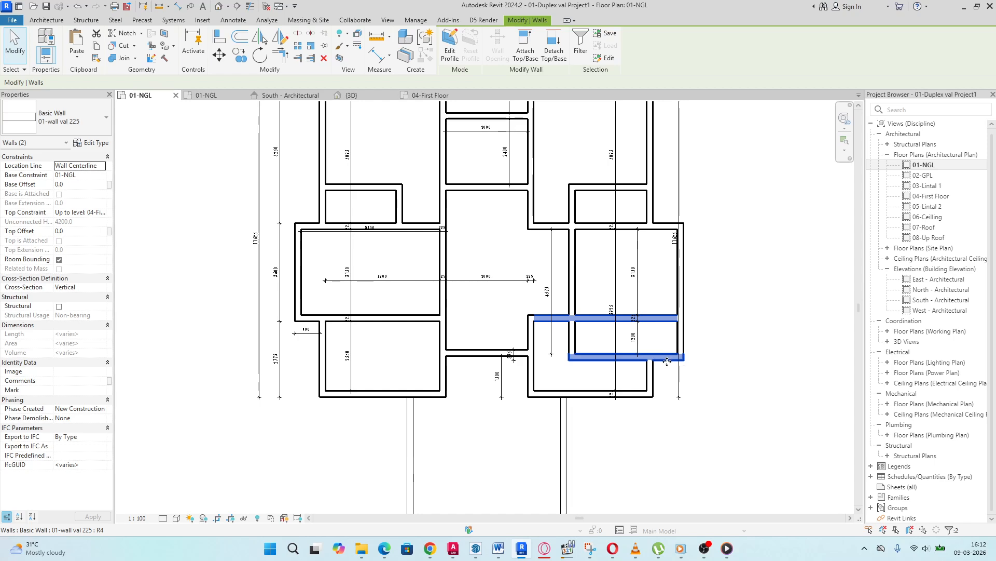
click(719, 335)
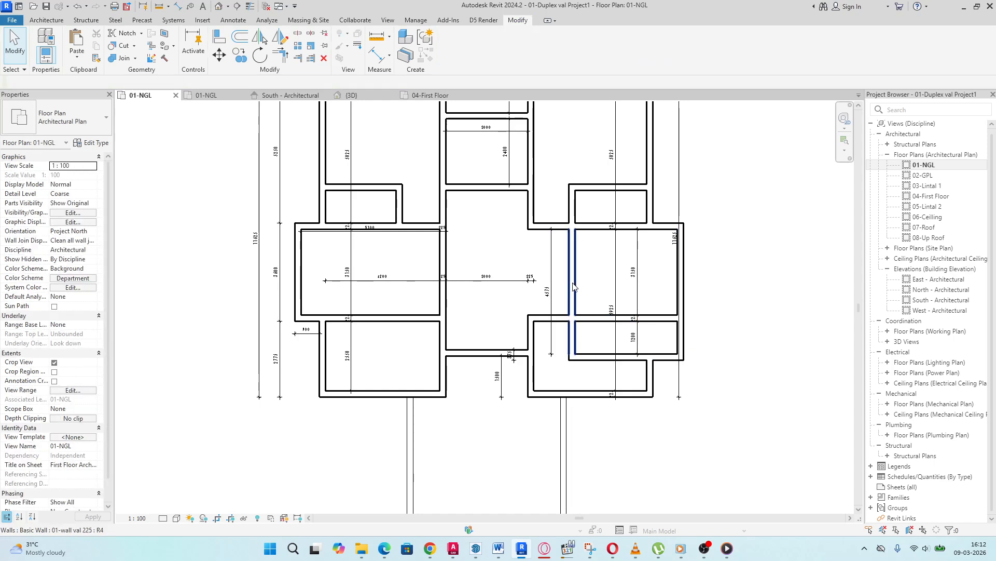
Step: Shorten the partition inside the wide right room so it runs only from the cross wall to the front wall
click(573, 284)
drag(573, 226, 571, 318)
scroll(550, 342, down, 2)
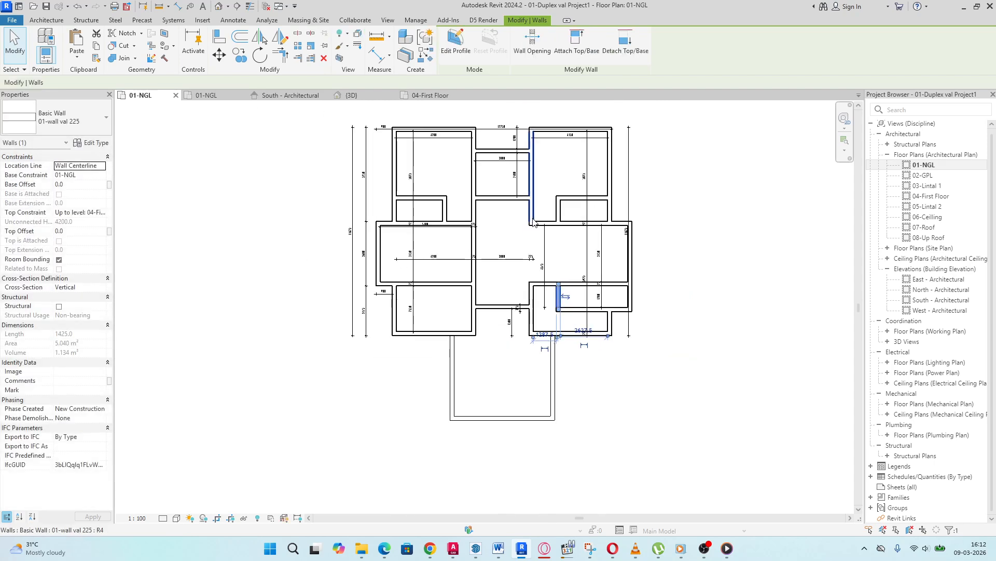
Step: Extend the cross wall across the central bay to the wide left room's side wall
scroll(550, 345, up, 4)
click(502, 225)
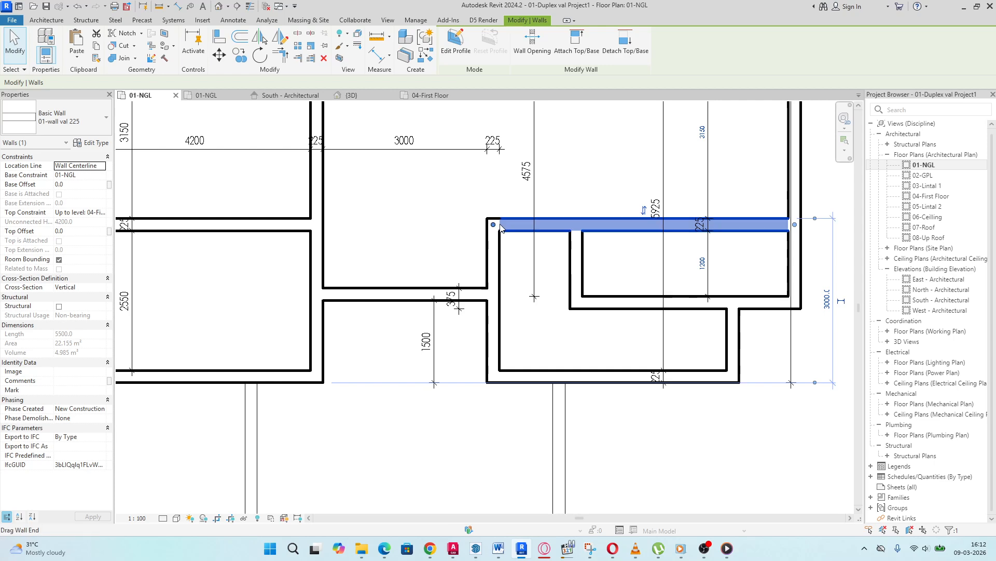
drag(493, 224, 317, 224)
scroll(571, 218, down, 1)
scroll(659, 267, down, 2)
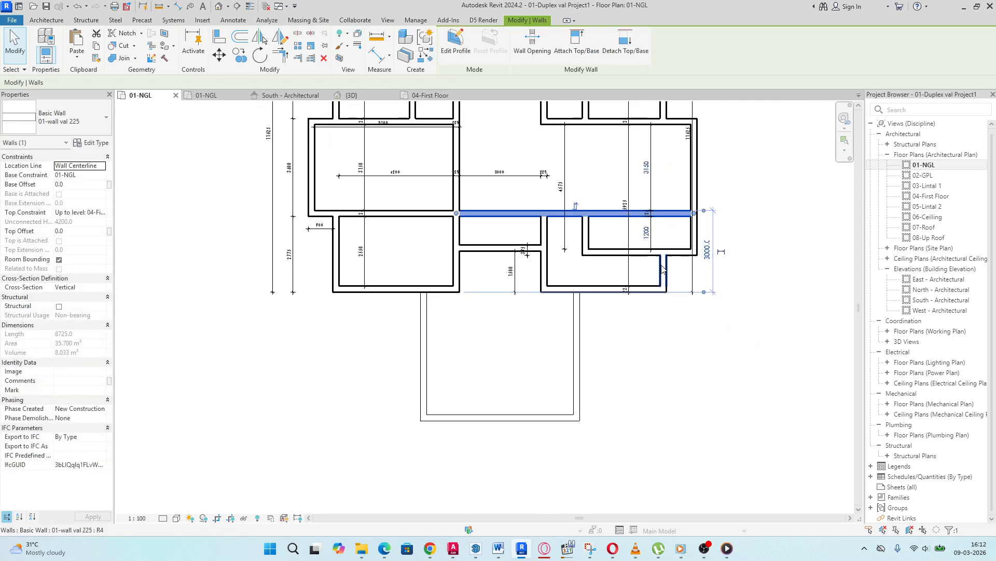
Step: Extend the front right room's outer side wall rearward to the cross wall
click(667, 262)
scroll(671, 247, up, 3)
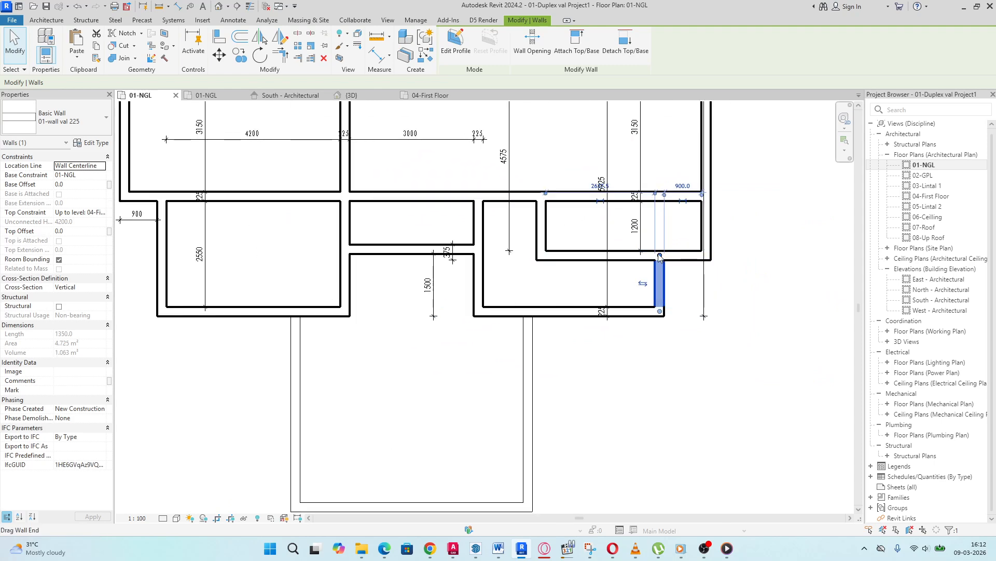
drag(659, 255, 660, 197)
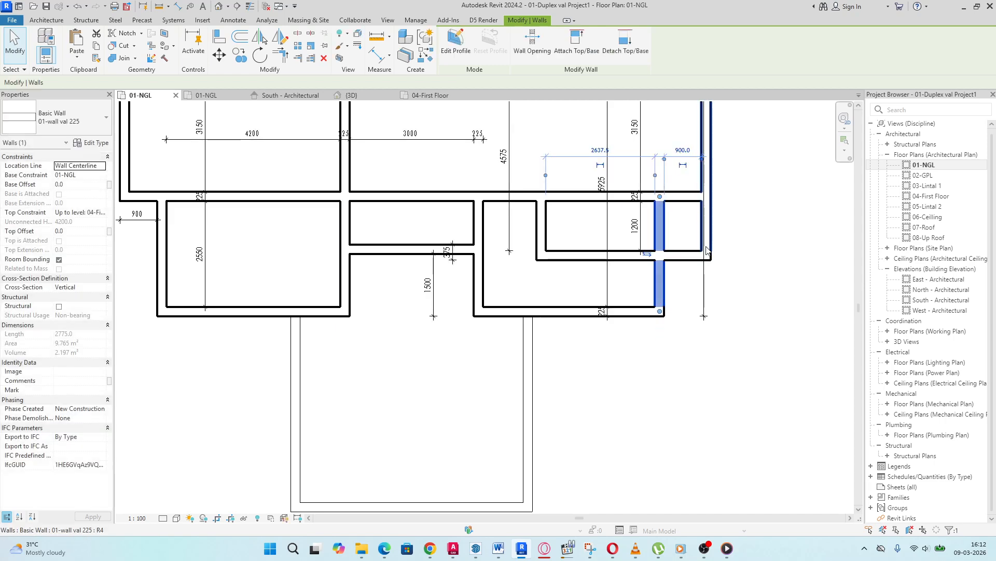
Step: Shorten the wide right room's outer side wall to the cross wall and the small room's front wall to the front room's side wall
click(707, 251)
drag(707, 258, 707, 197)
click(689, 255)
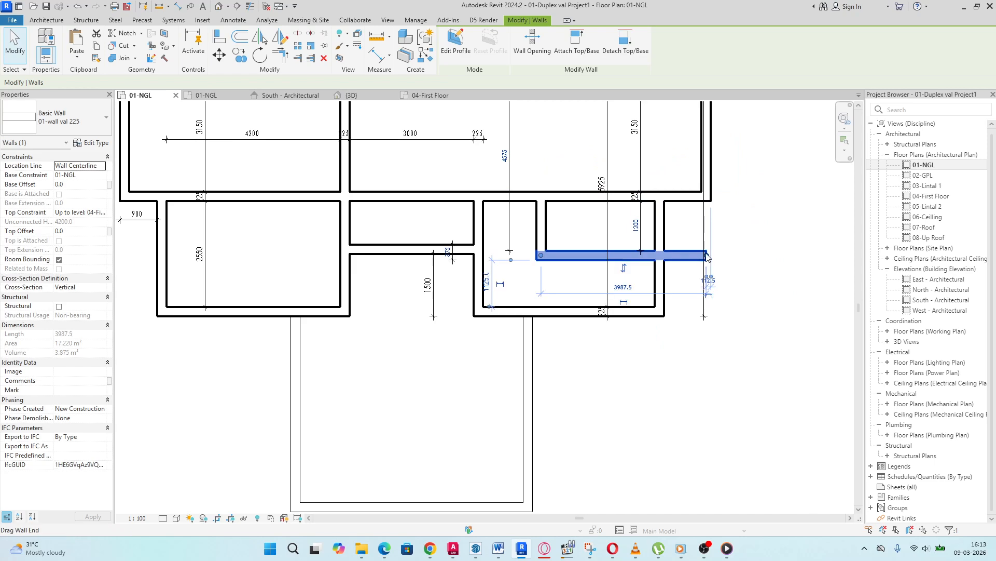
drag(707, 256, 660, 256)
scroll(617, 215, down, 4)
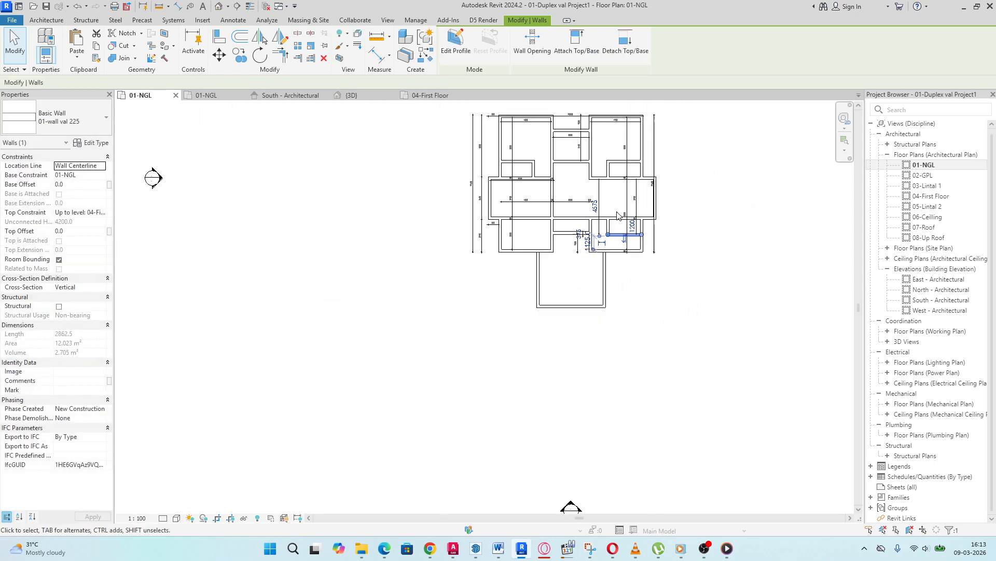
scroll(618, 215, up, 5)
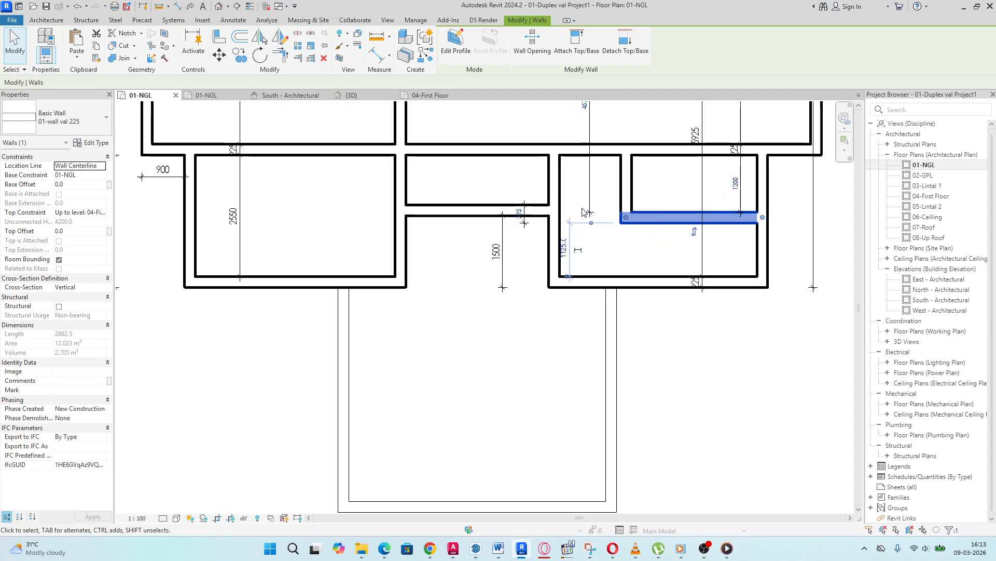
scroll(607, 270, down, 2)
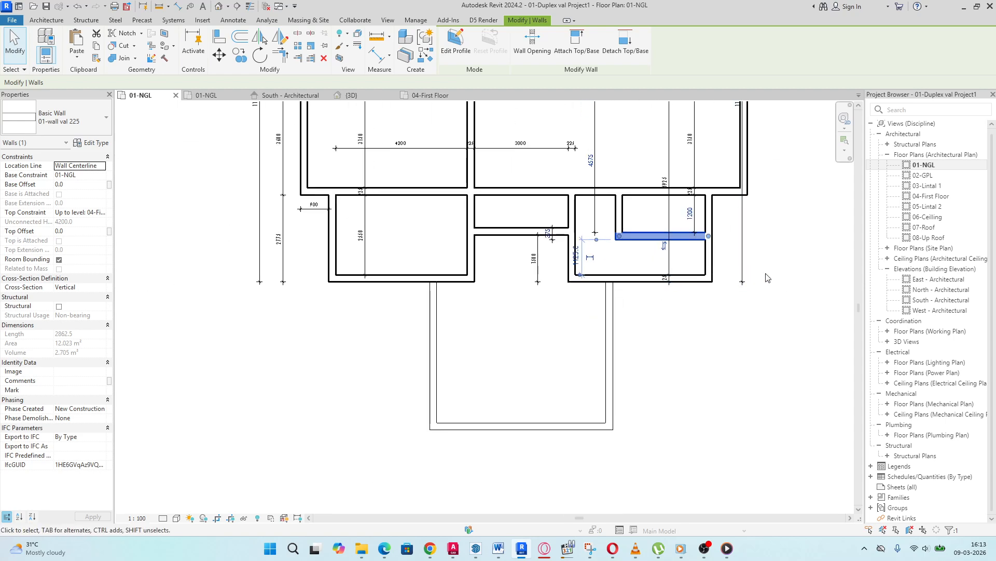
Step: Move the front walls of both front rooms outward together, making the entrance recess between them about 4400 mm deep
drag(768, 273, 385, 308)
drag(794, 319, 795, 320)
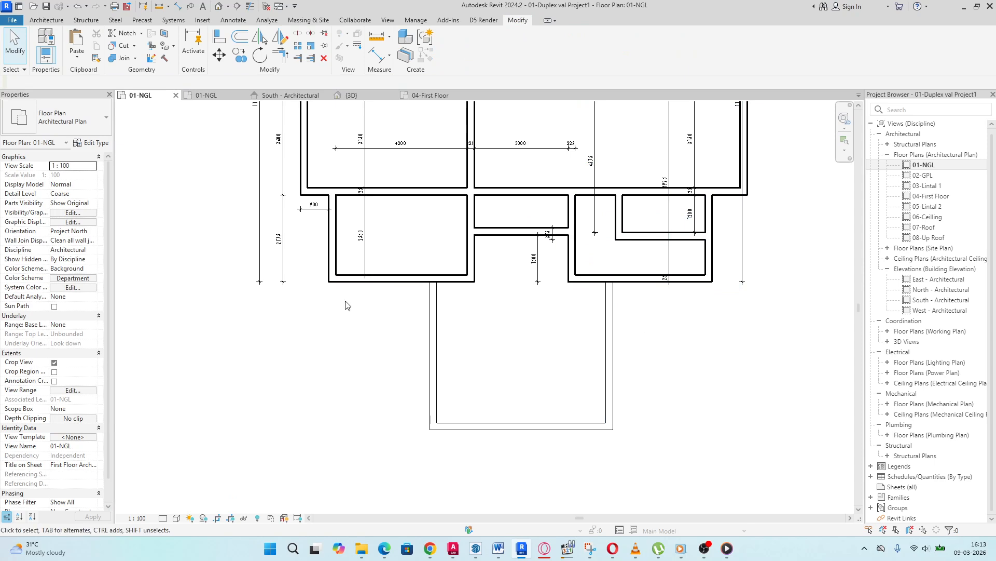
drag(388, 265, 362, 309)
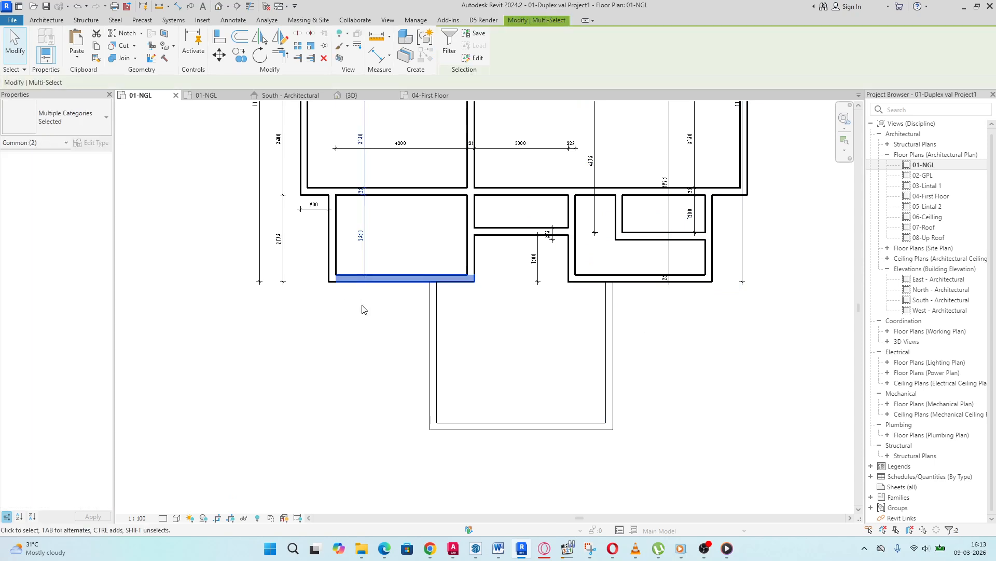
click(412, 270)
click(410, 278)
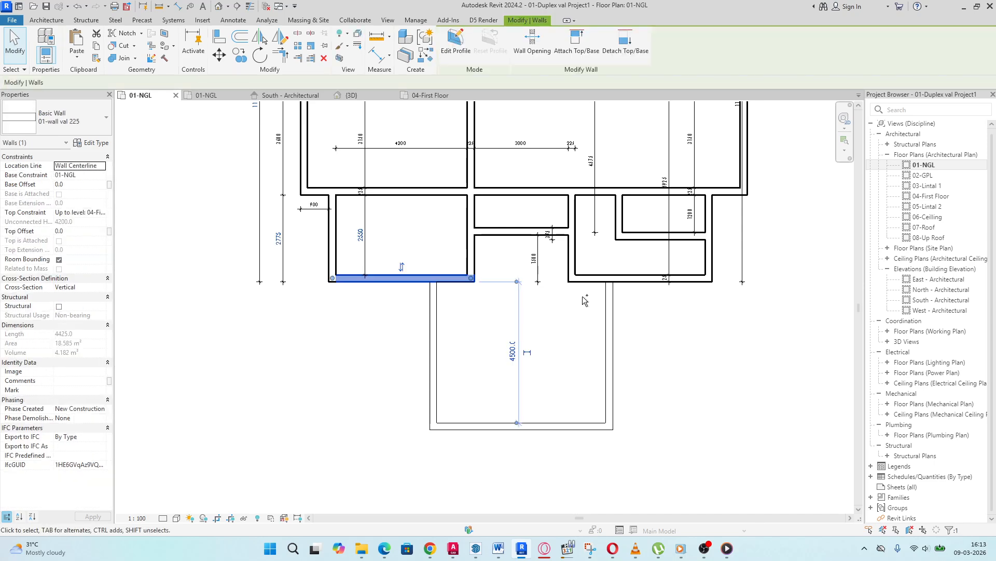
ctrl+click(642, 278)
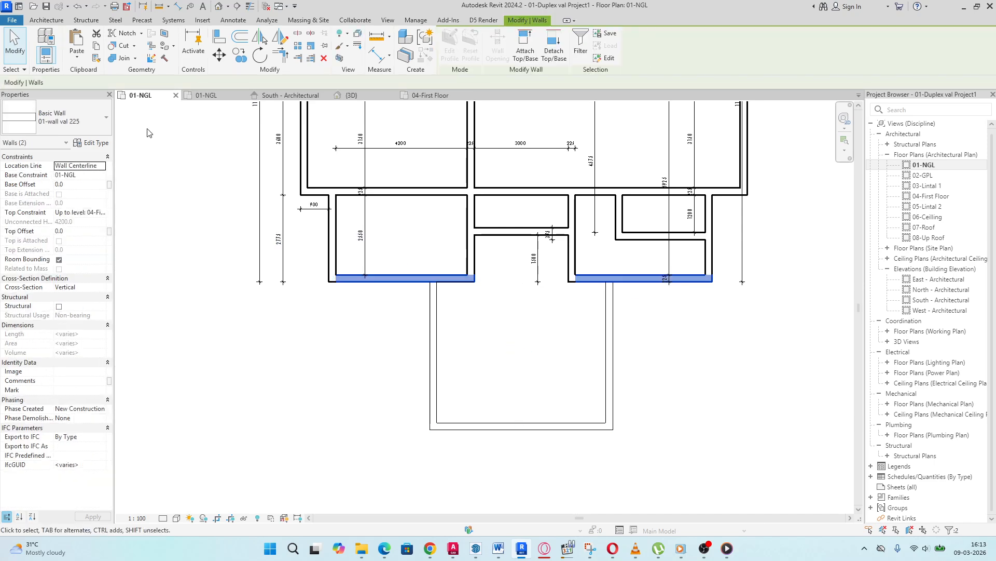
click(219, 54)
click(240, 306)
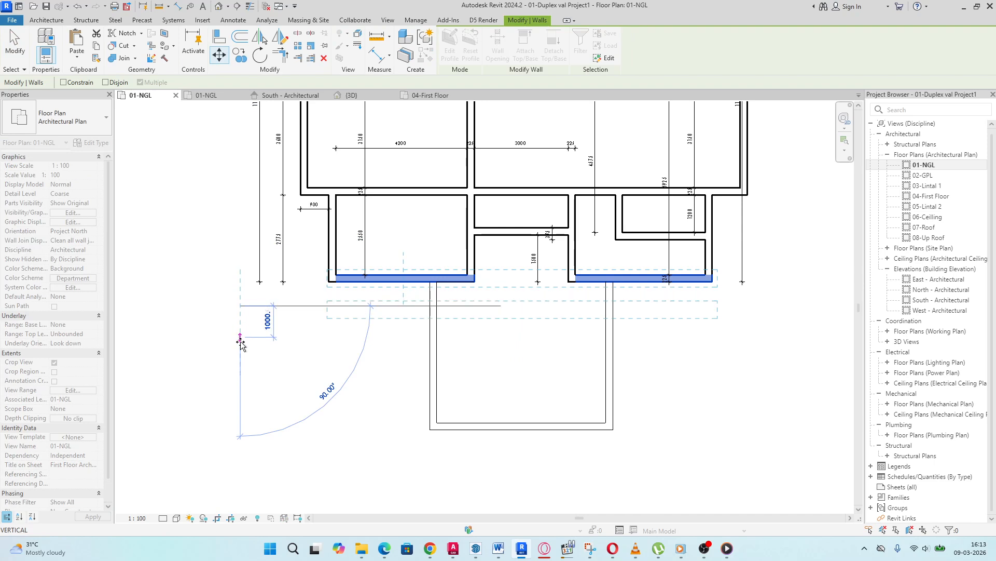
click(240, 397)
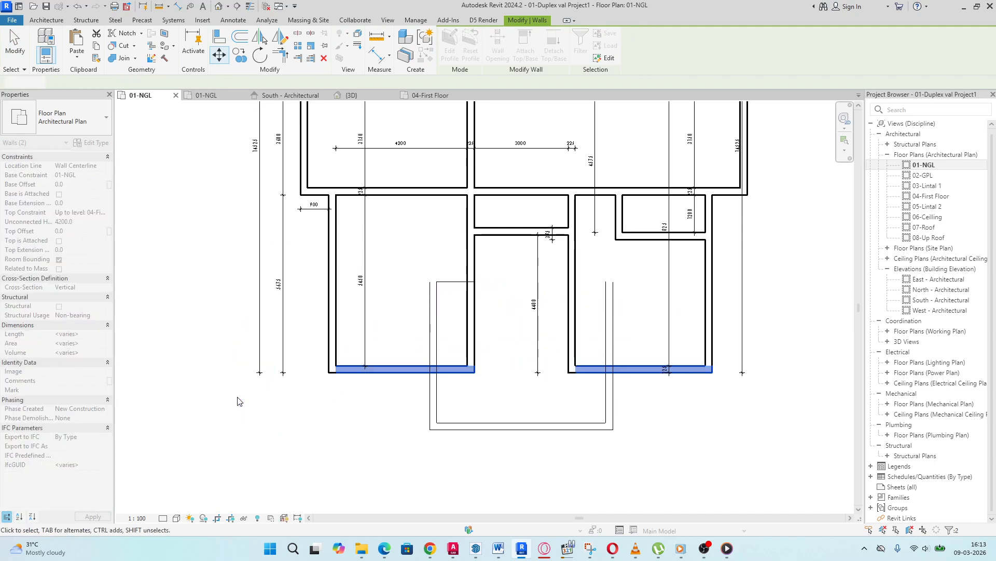
click(805, 288)
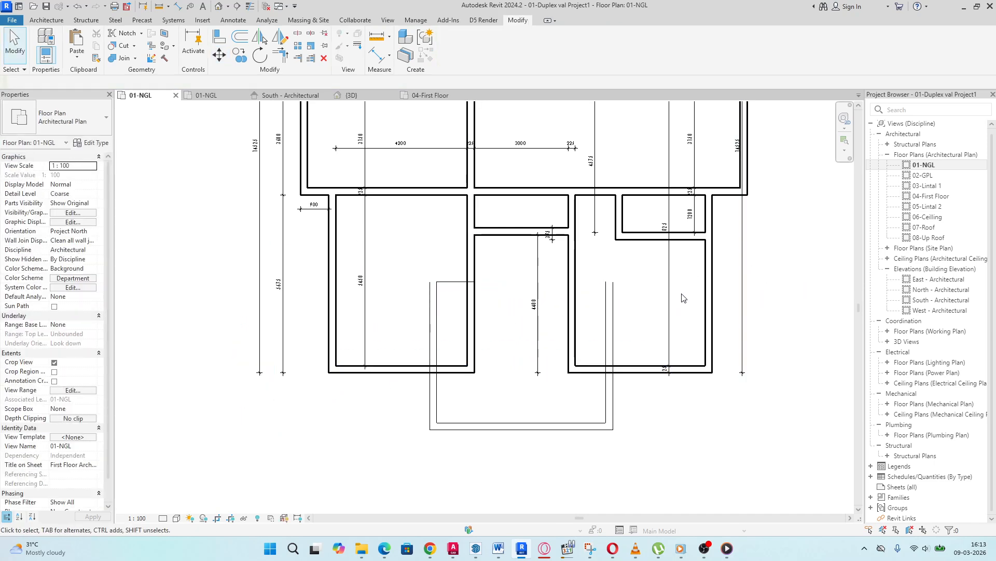
Step: Select the short partition at the side of the small room behind the front right room
click(619, 225)
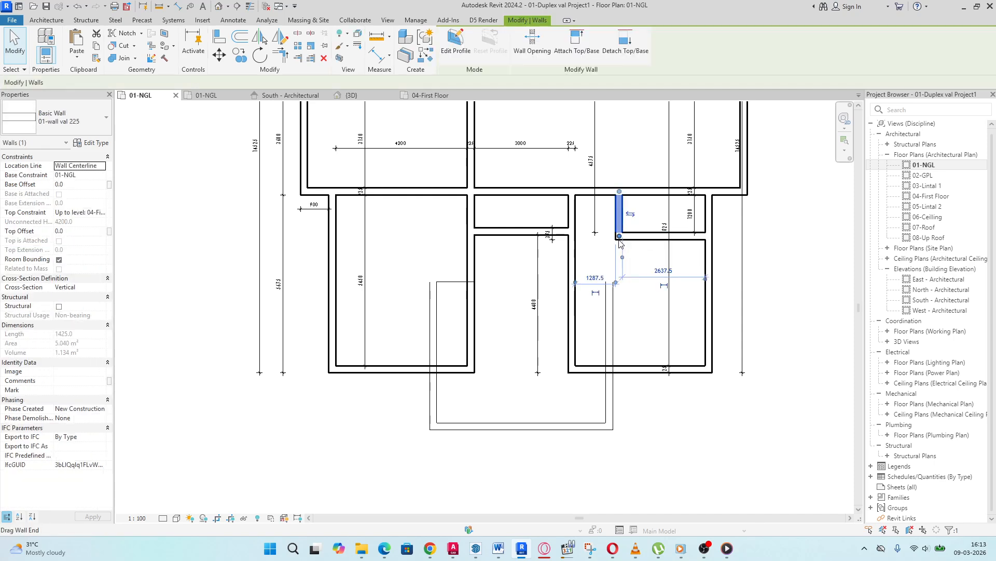
Step: Extend the short vertical partition to 2887.5 mm and draw a horizontal wall, constrained up to 04-First Floor, from its end to the east exterior wall
drag(620, 241, 619, 282)
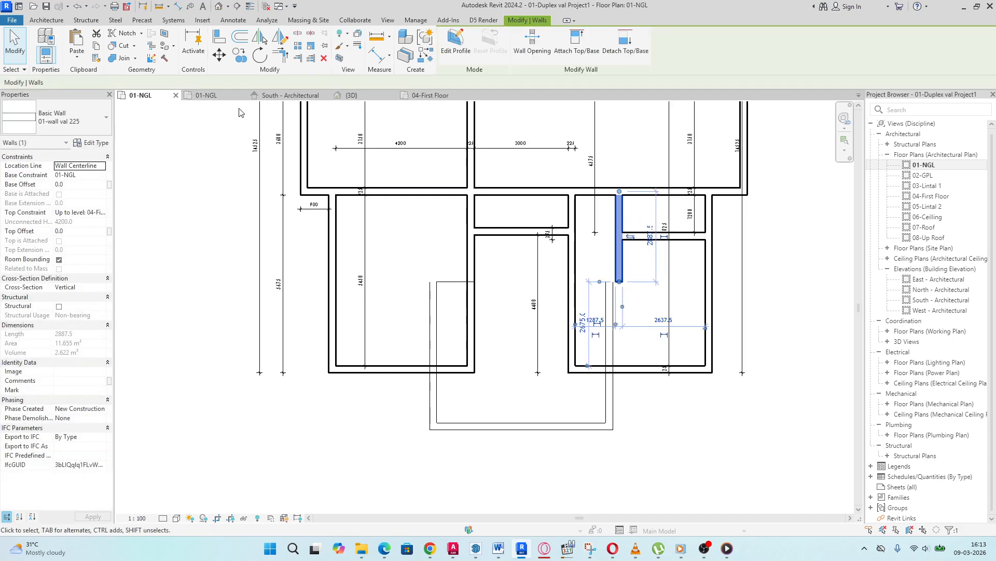
click(45, 21)
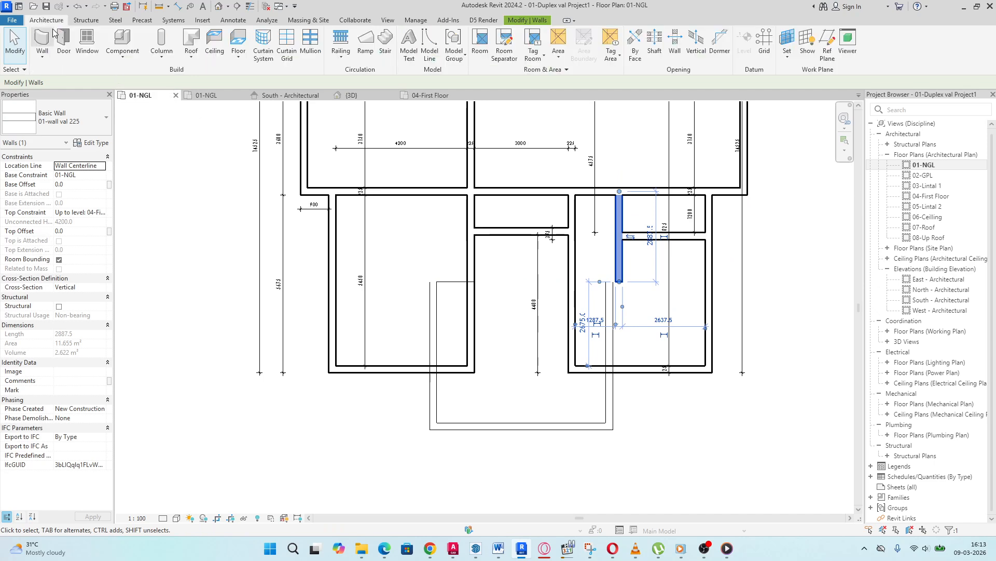
click(43, 45)
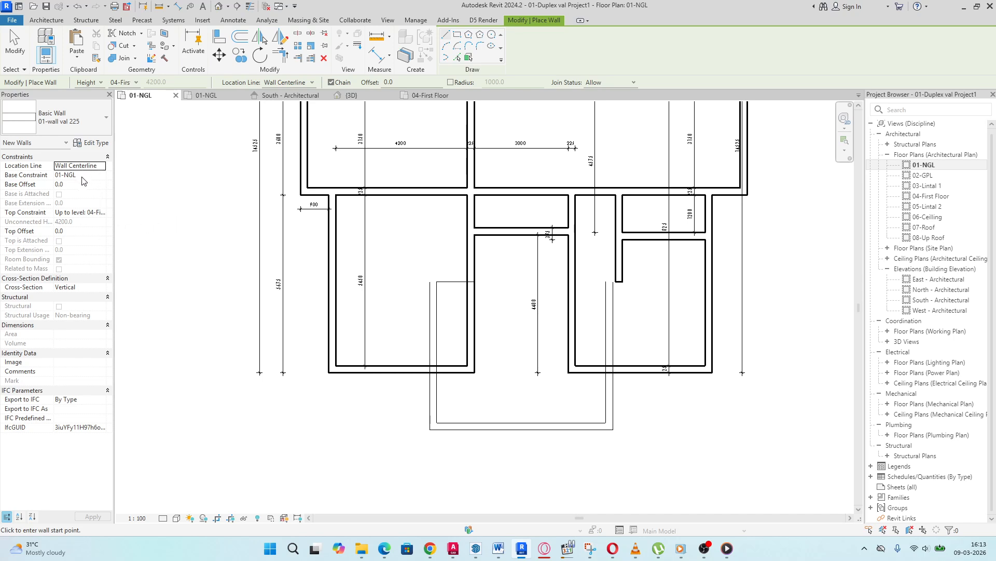
click(104, 213)
click(103, 252)
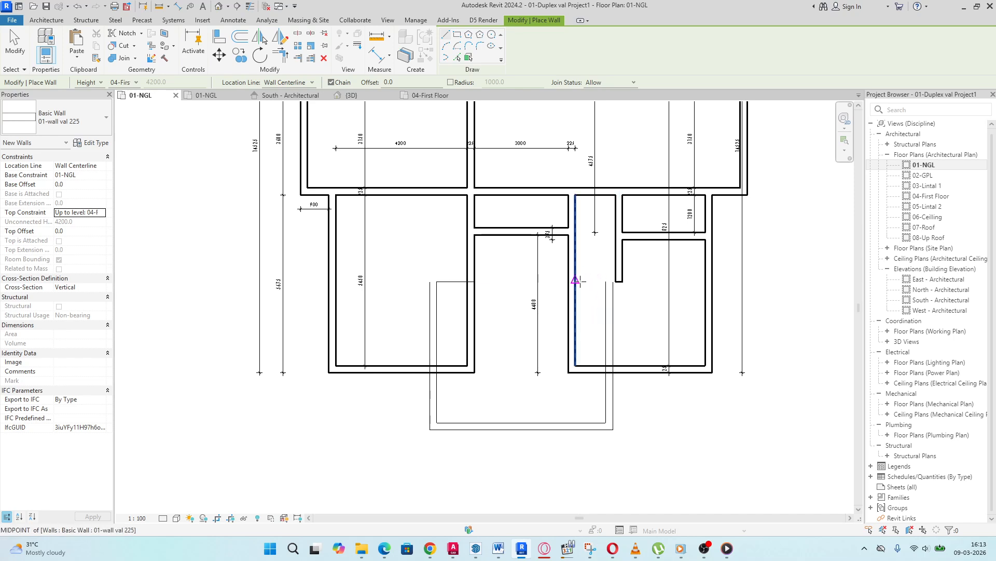
click(619, 281)
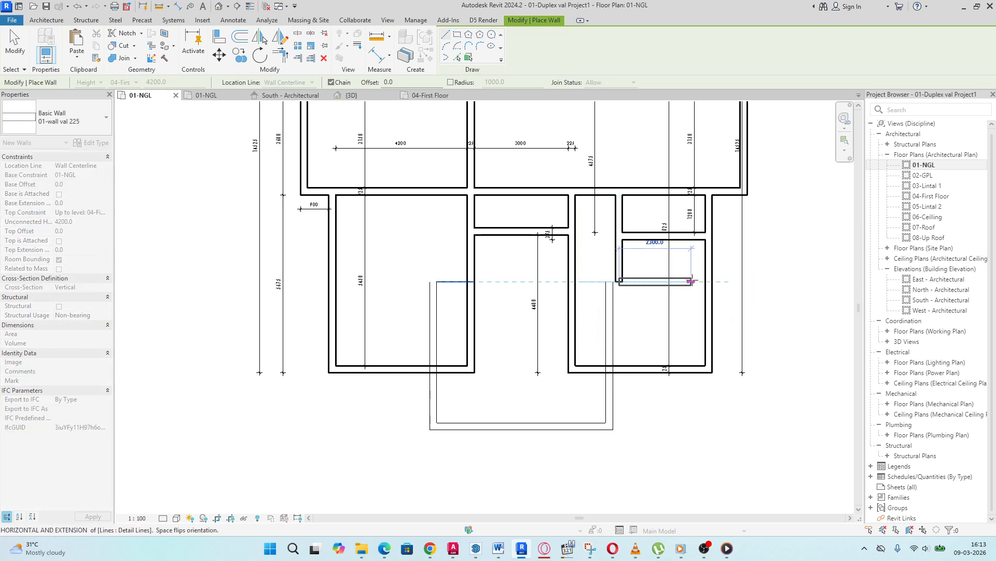
click(709, 281)
key(Escape)
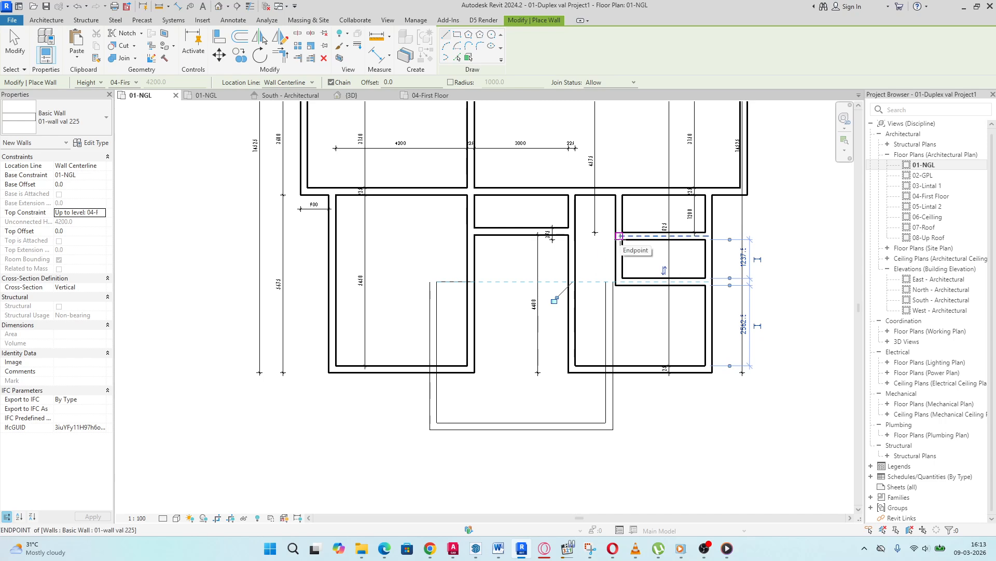
right_click(848, 232)
click(878, 239)
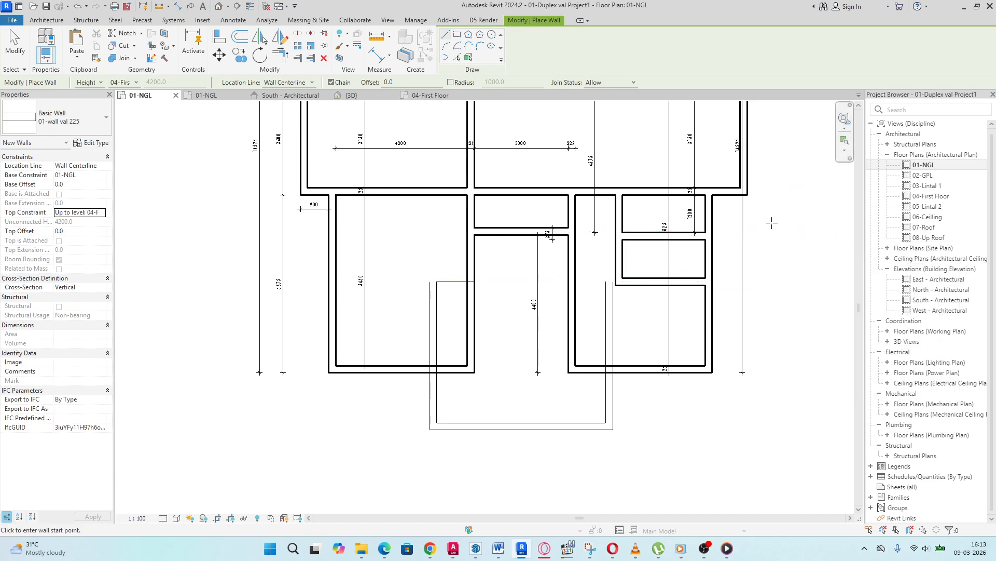
right_click(772, 222)
click(790, 229)
Step: Move the horizontal wall between the two lower wings to a clear distance of 3000 mm from the long wall above
click(516, 230)
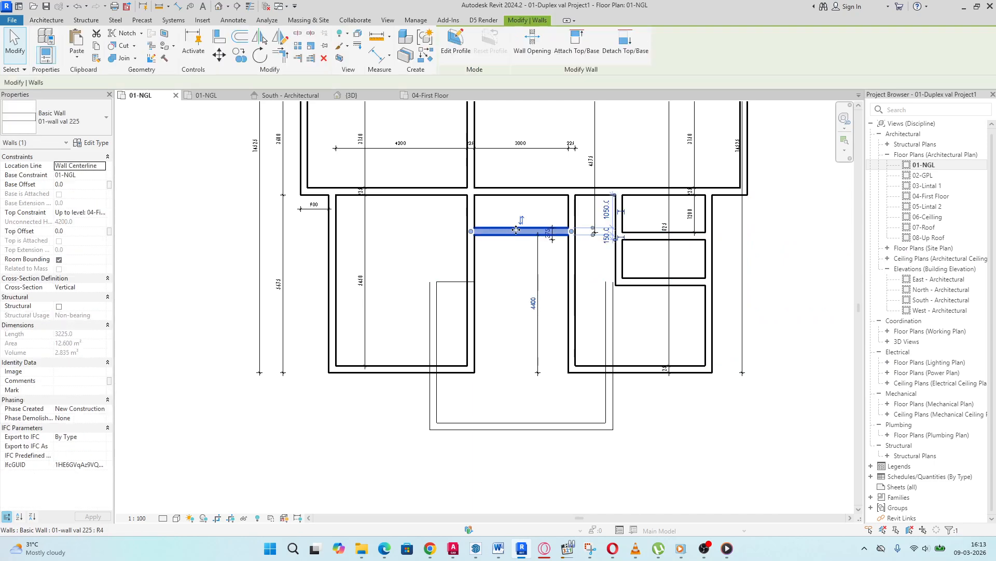
click(607, 210)
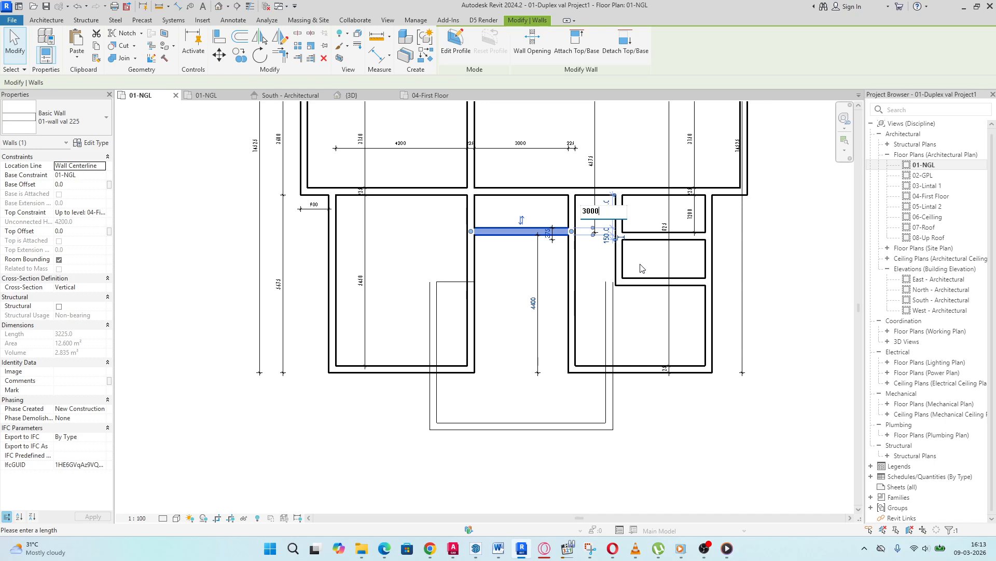
key(Return)
click(652, 338)
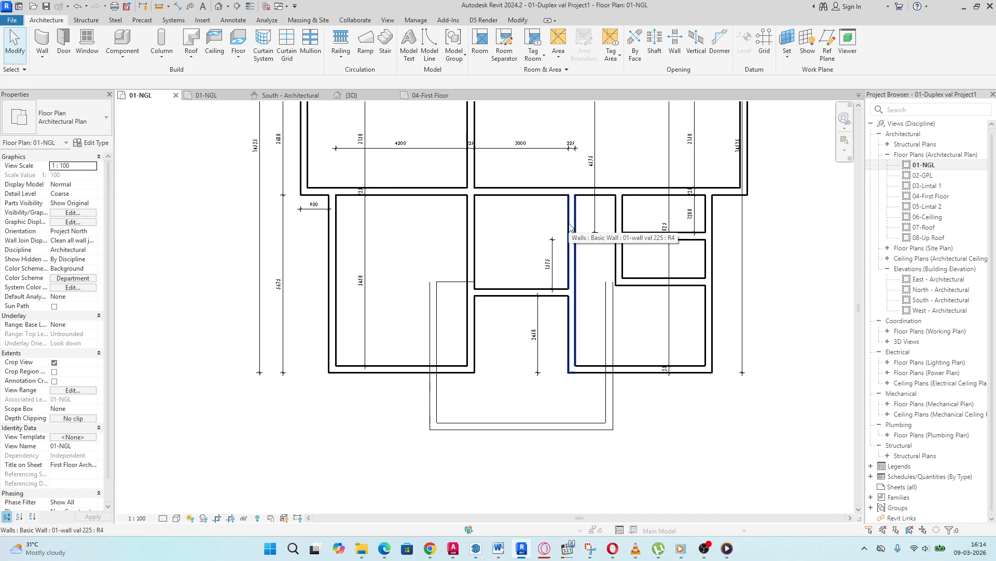
Step: Trim the small room's extended horizontal wall and the lower-right wing's inner vertical wall into a corner
click(624, 235)
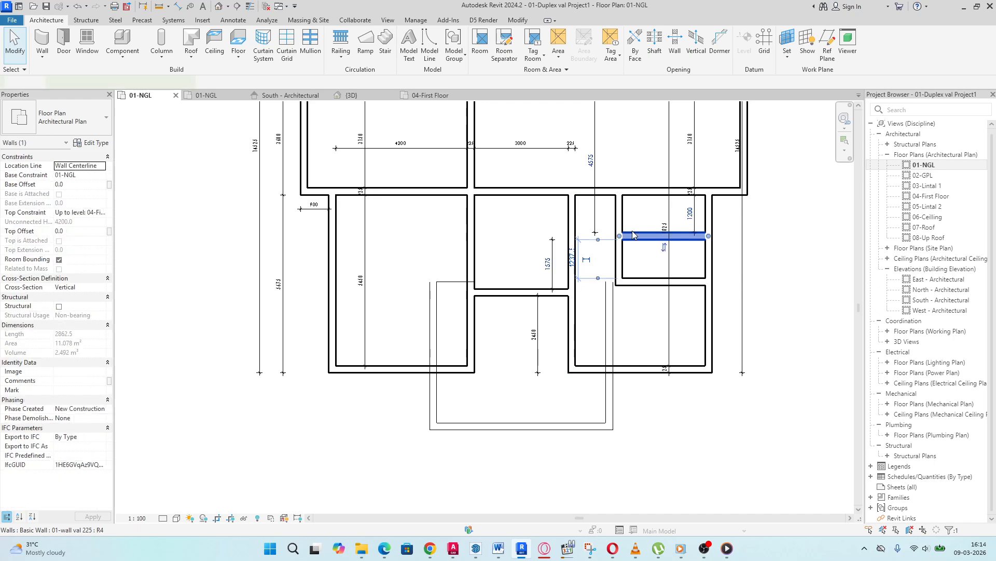
click(283, 56)
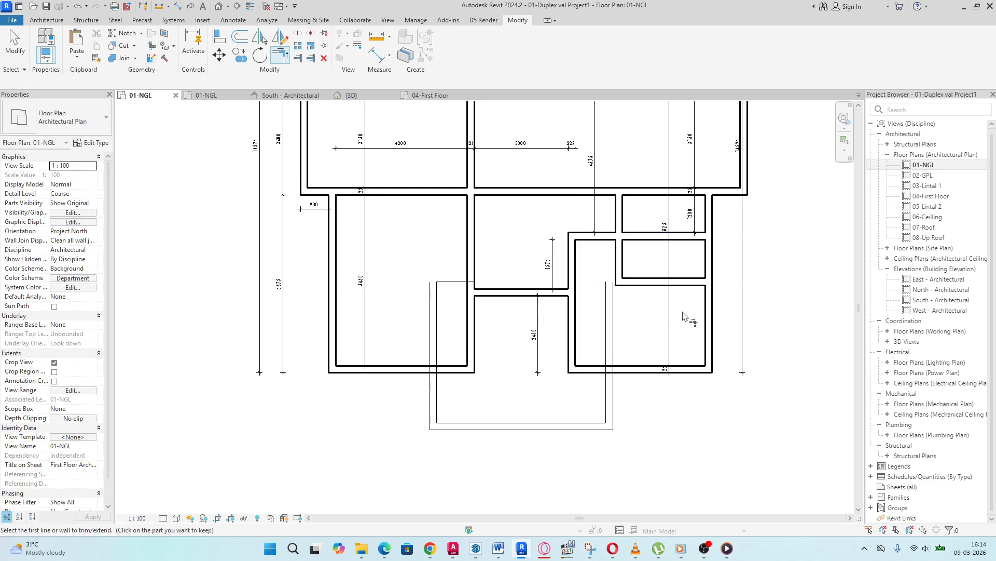
right_click(802, 289)
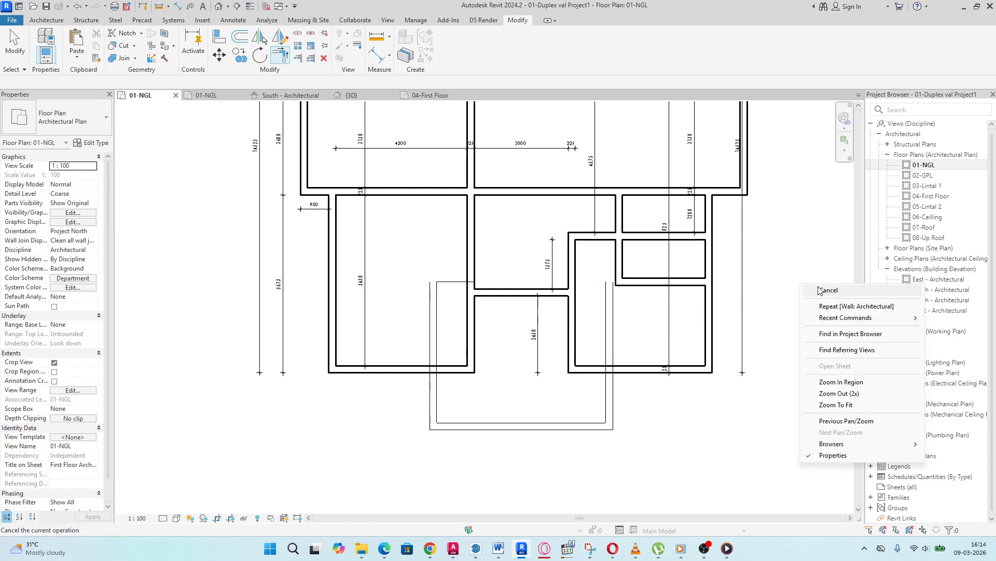
click(820, 291)
Step: Examine the revised wall layout and the spacing of the horizontal walls around the lower-right rooms
scroll(508, 265, down, 2)
scroll(507, 264, up, 3)
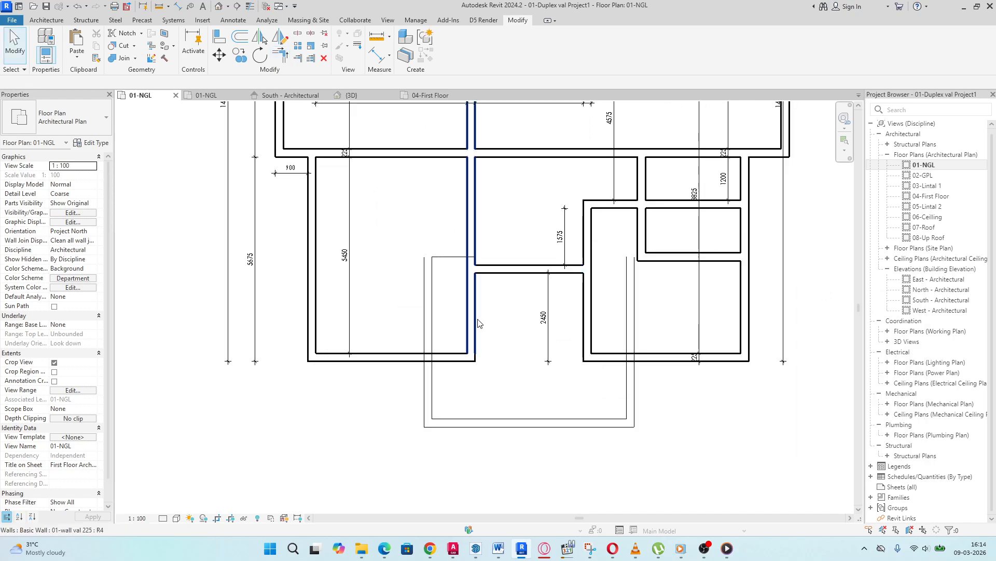
scroll(530, 304, down, 1)
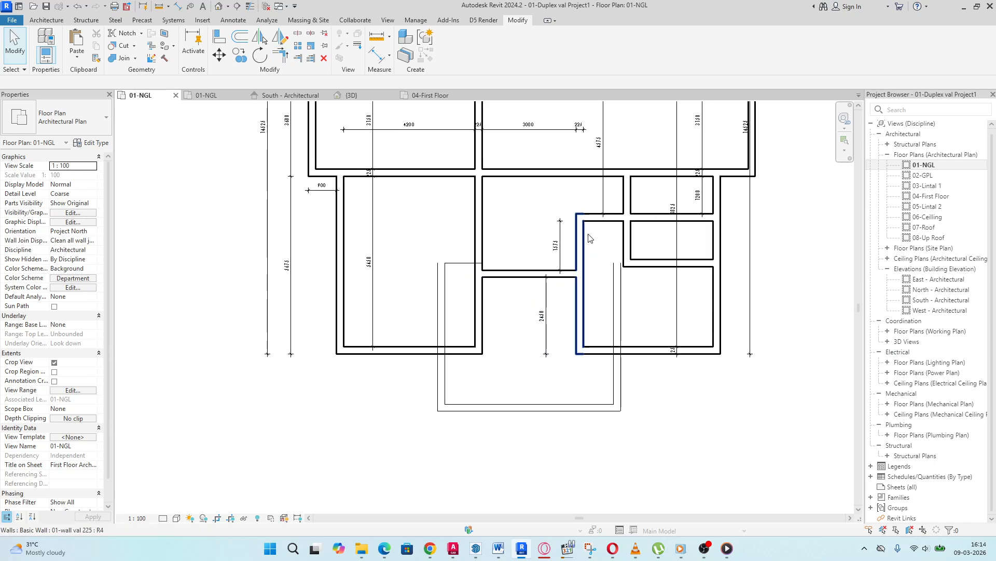
scroll(540, 261, down, 2)
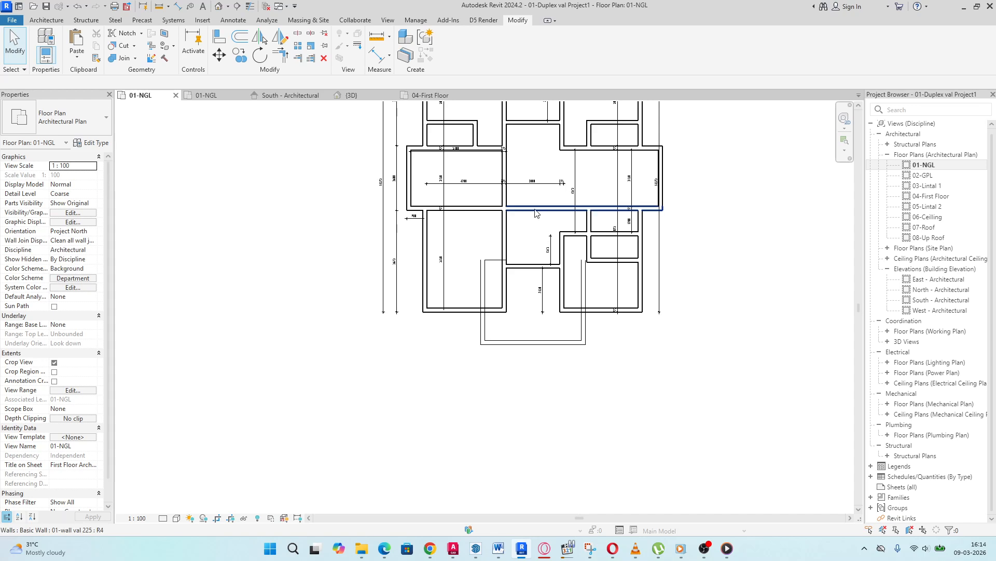
scroll(542, 231, up, 2)
scroll(560, 312, down, 1)
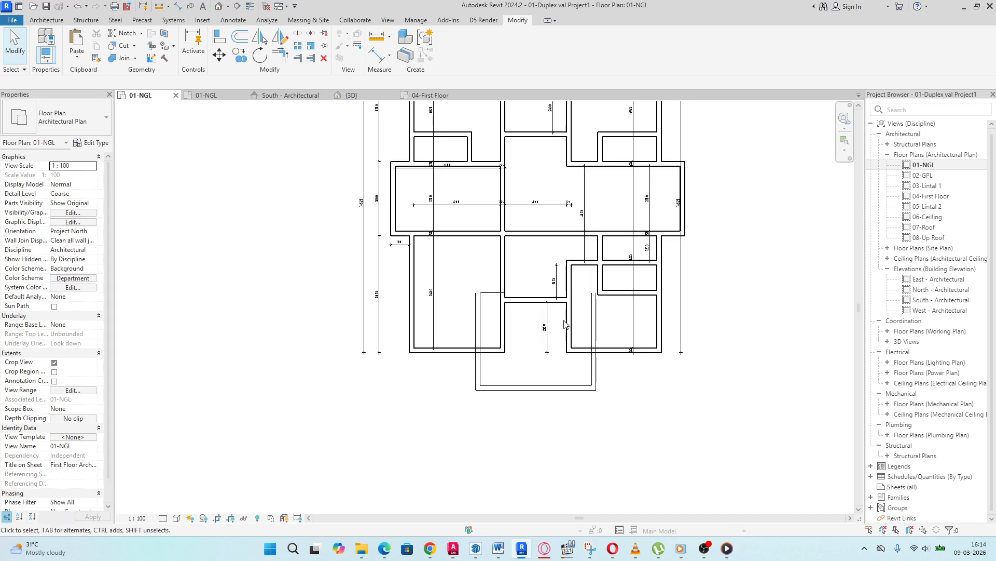
scroll(555, 308, up, 2)
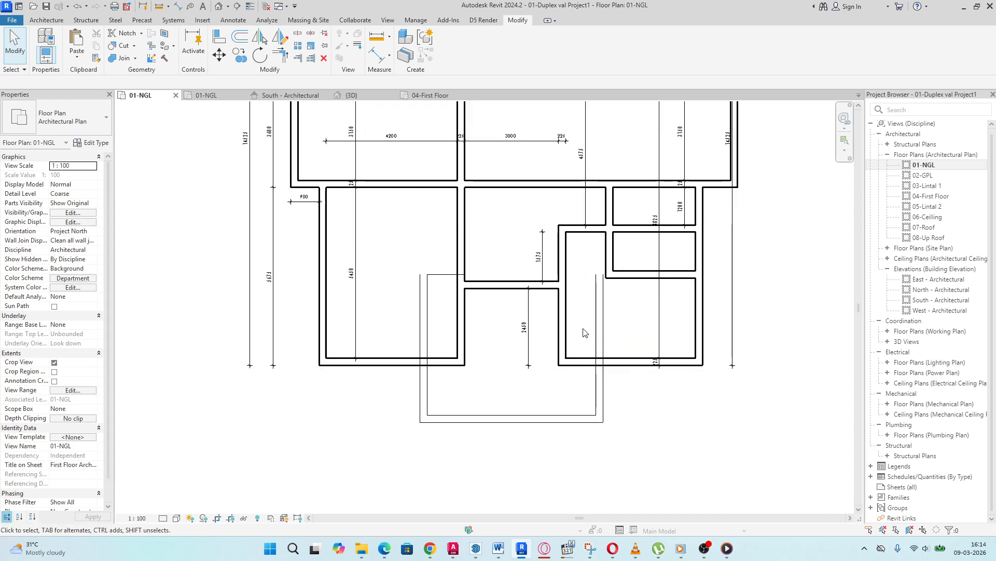
click(511, 287)
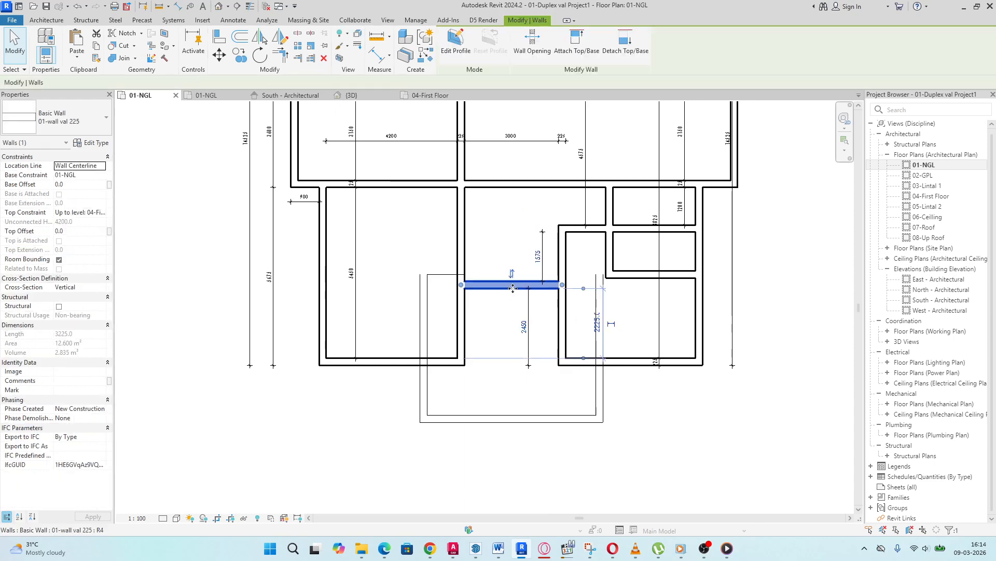
scroll(551, 306, up, 1)
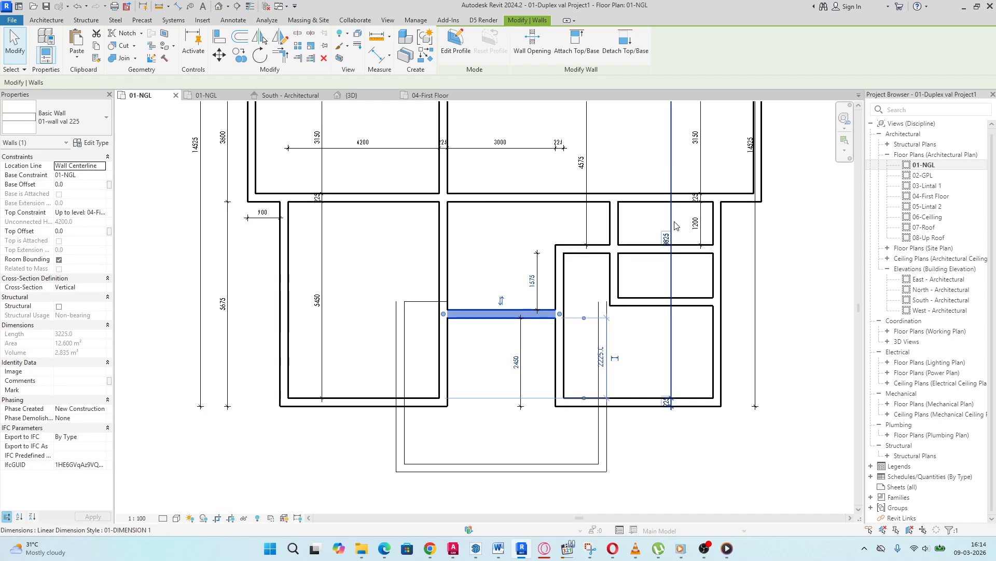
click(651, 248)
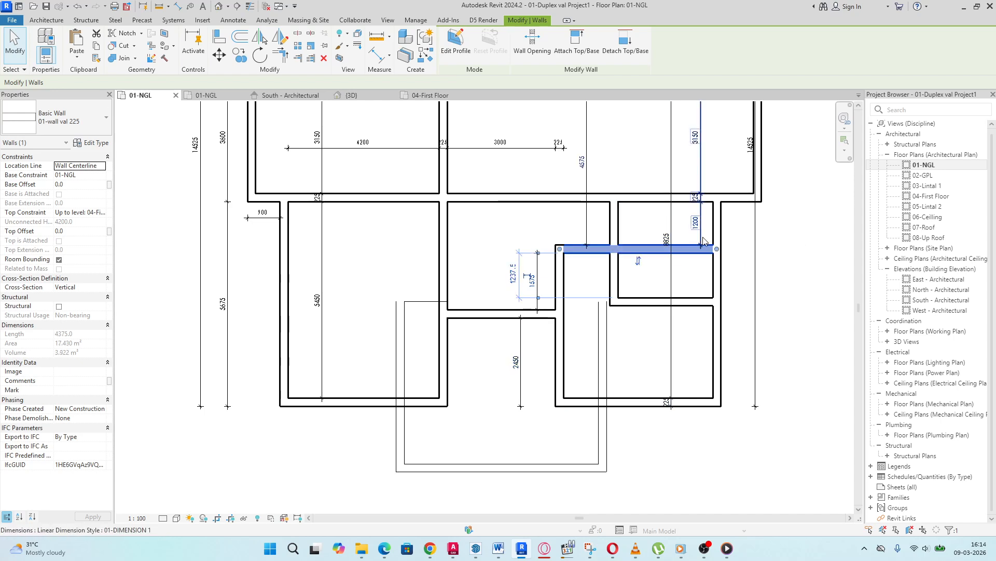
Step: Set the clear distance from the newly drawn horizontal wall to the parallel wall above it to 1200 mm
click(645, 307)
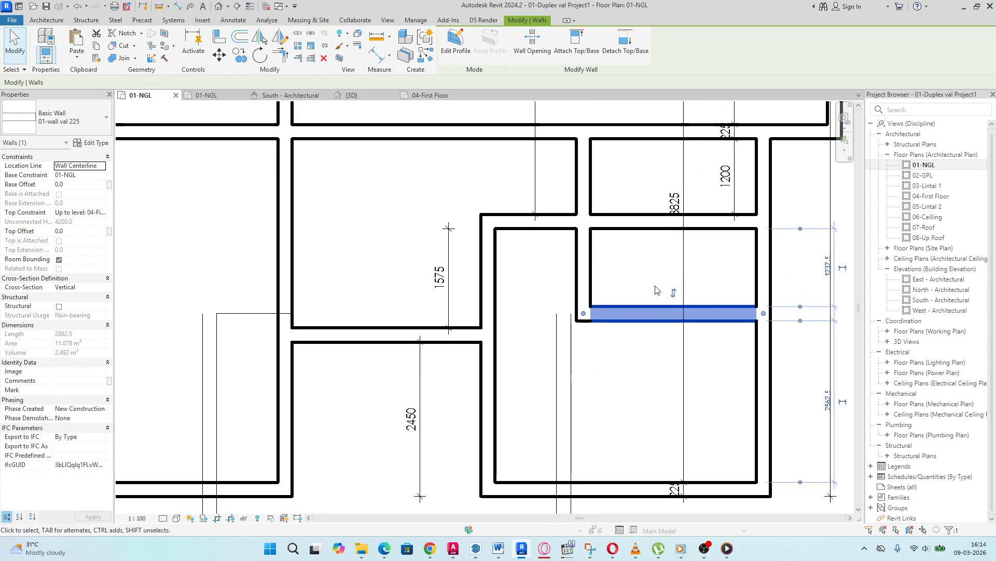
scroll(656, 286, up, 3)
click(828, 278)
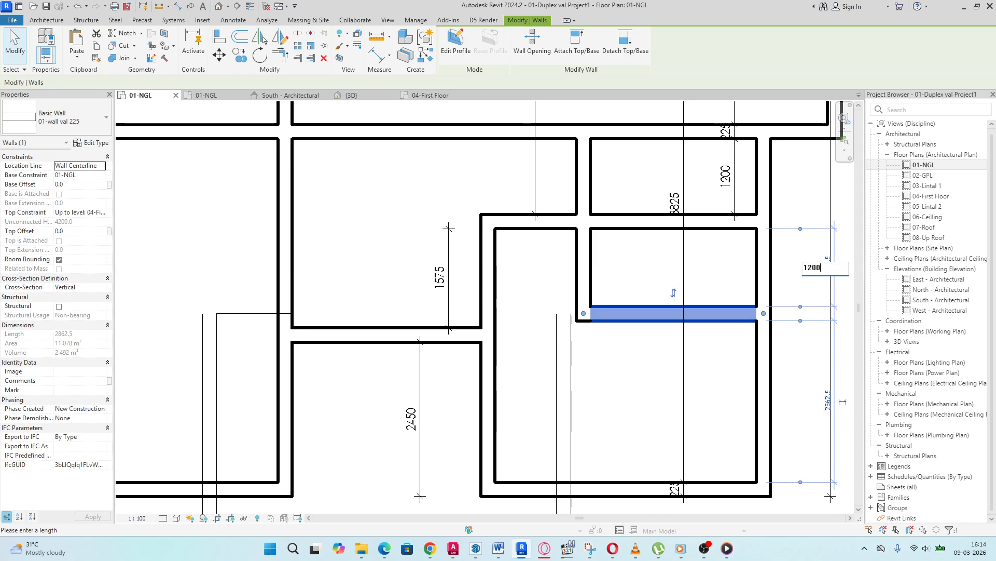
key(Return)
Step: Set the clear depth of the topmost small room in the lower-right wing to 1000 mm by moving its lower wall
click(634, 221)
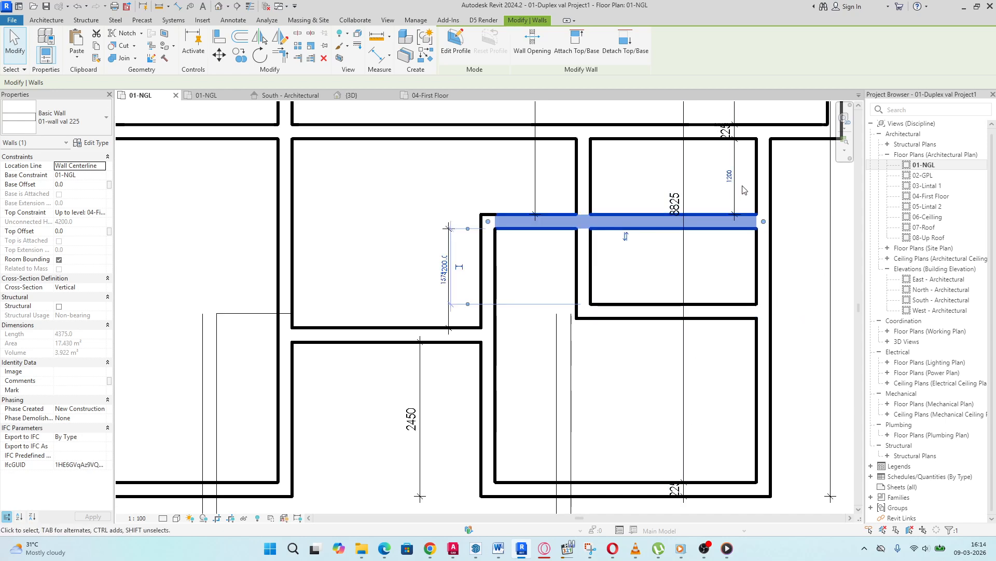
click(732, 182)
text(10)
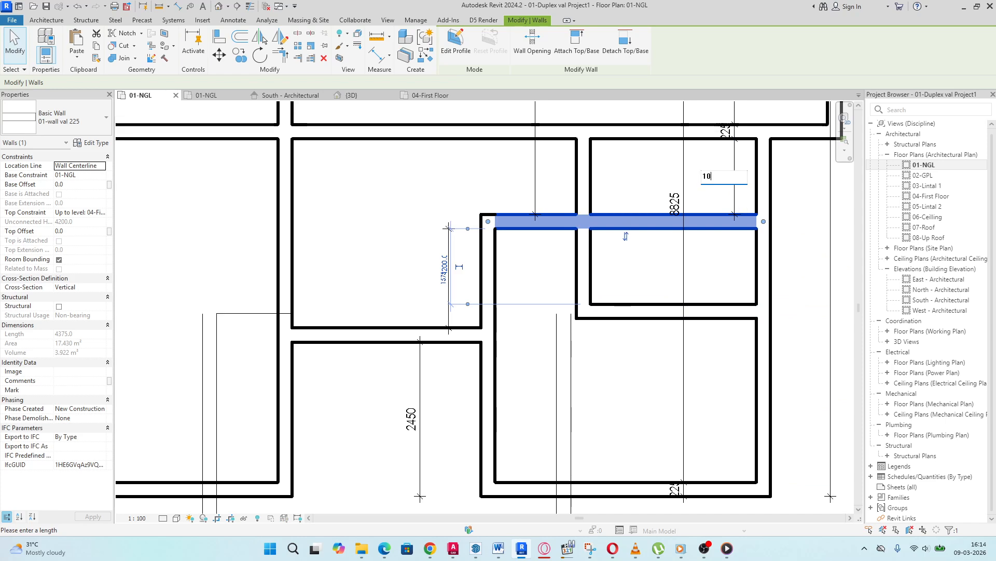
text(00)
key(Return)
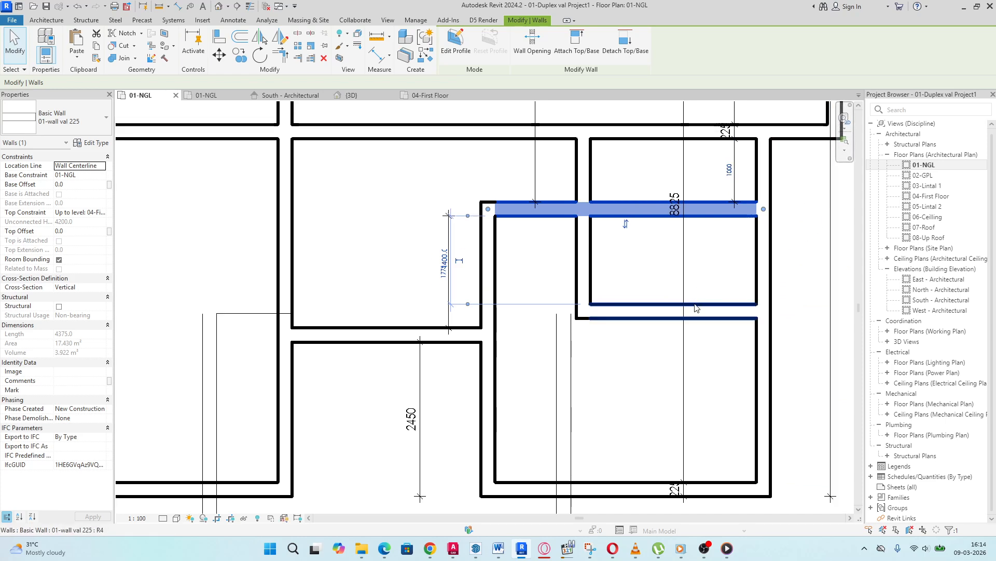
Step: Move the second small room's lower wall to give the room a clear depth of 1200 mm
click(696, 307)
click(795, 259)
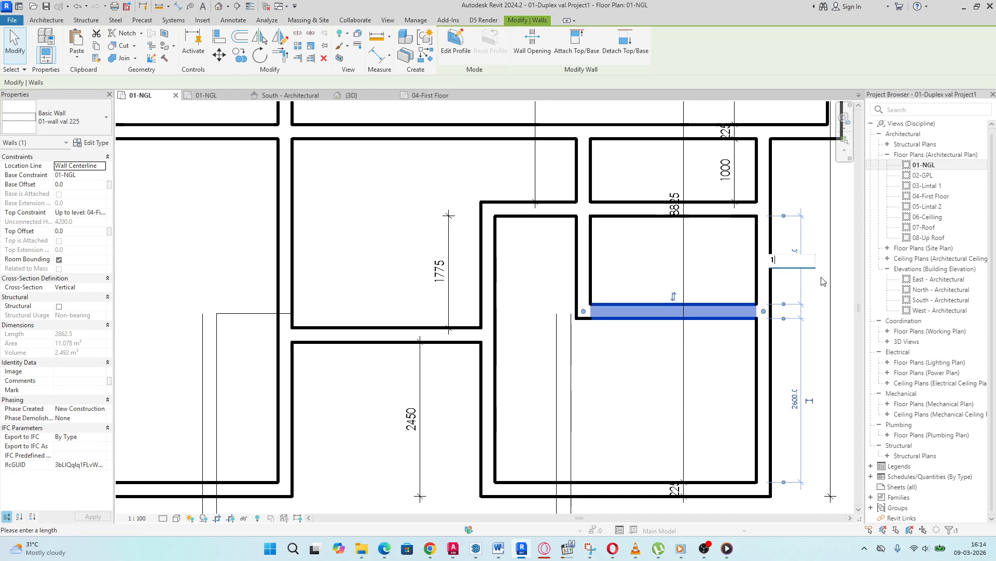
key(Return)
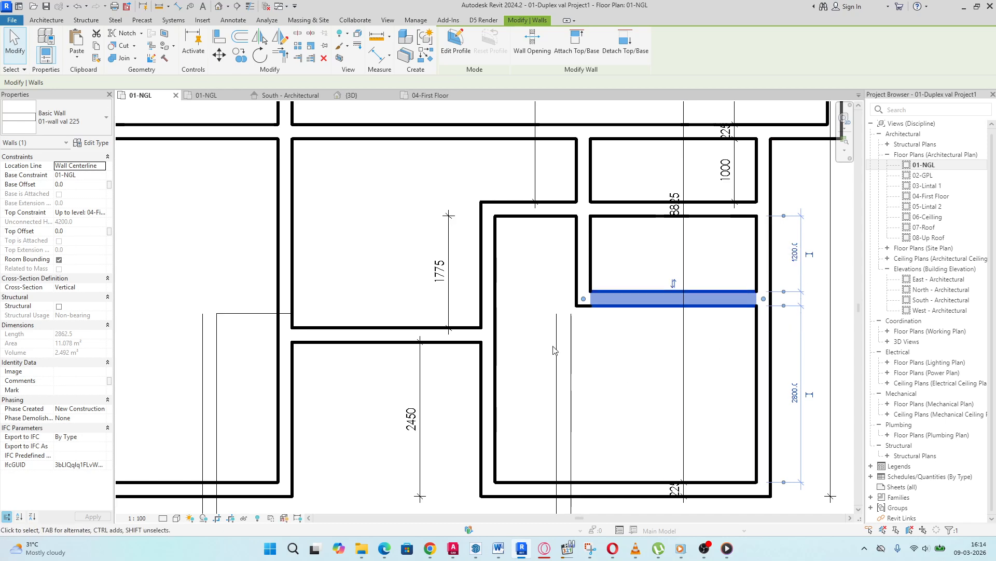
Step: Inspect the resized lower-right rooms and the clear distances around the recessed wall between the two wings
scroll(581, 243, down, 2)
scroll(581, 244, up, 2)
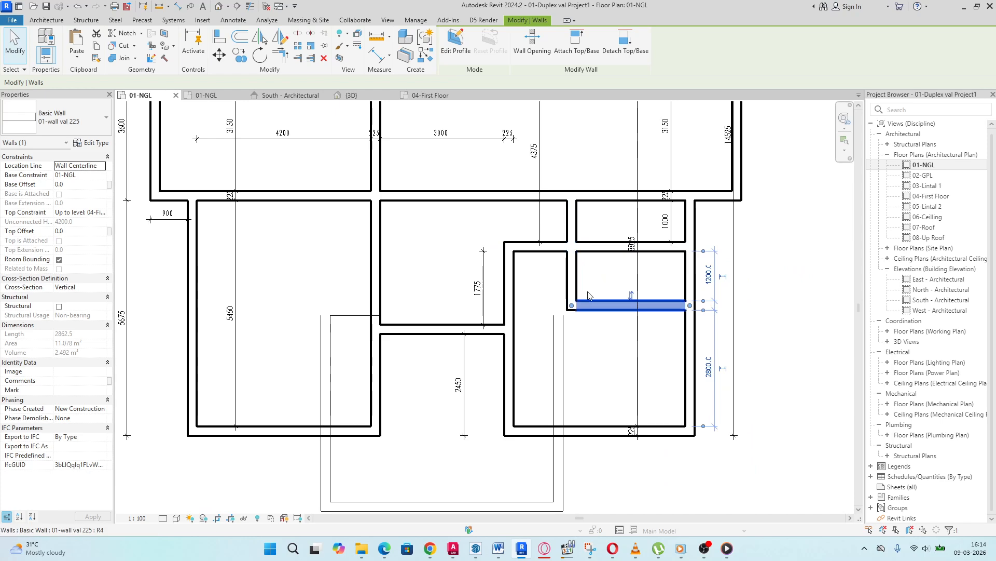
scroll(542, 291, up, 1)
click(541, 310)
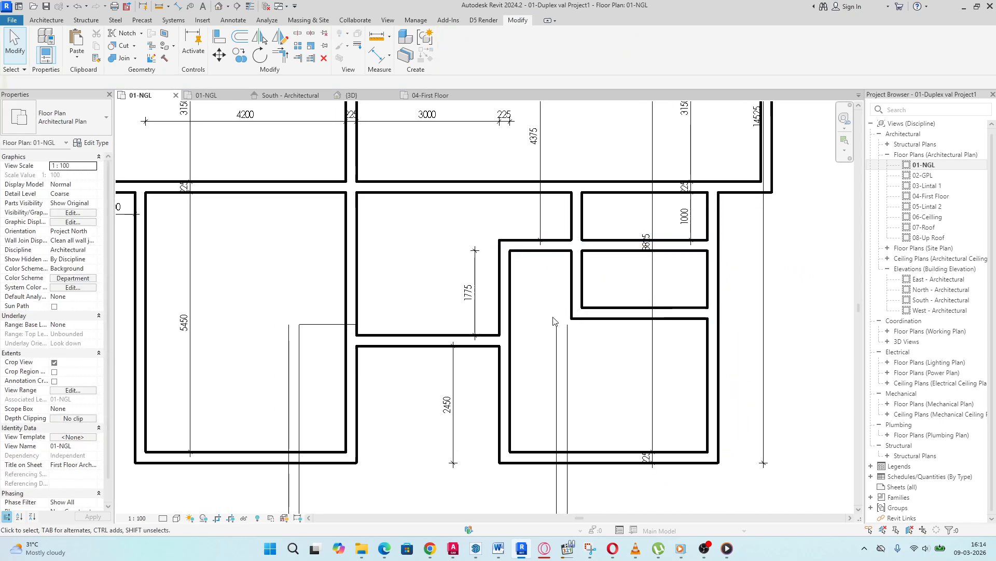
scroll(542, 310, down, 1)
scroll(530, 316, up, 2)
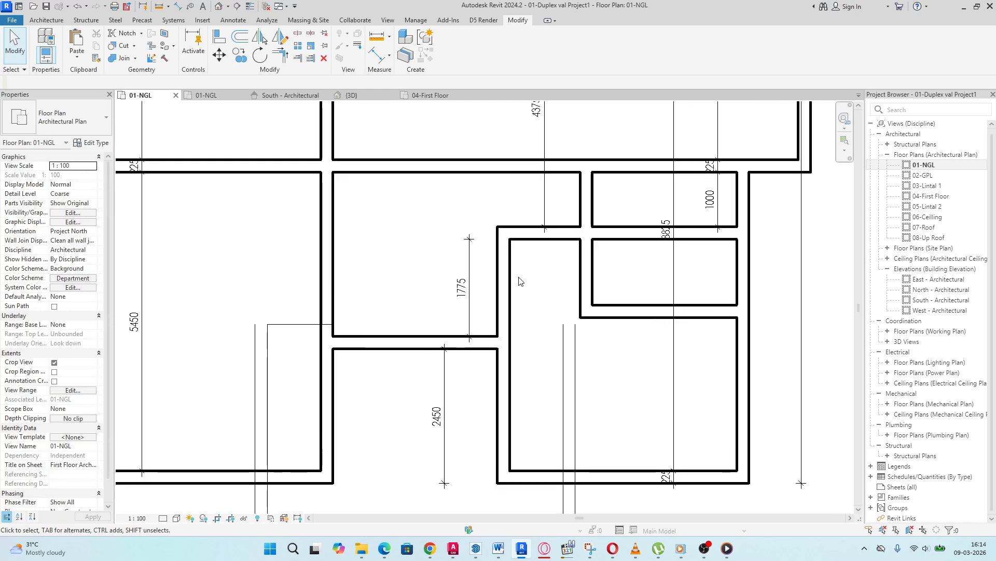
scroll(485, 304, down, 1)
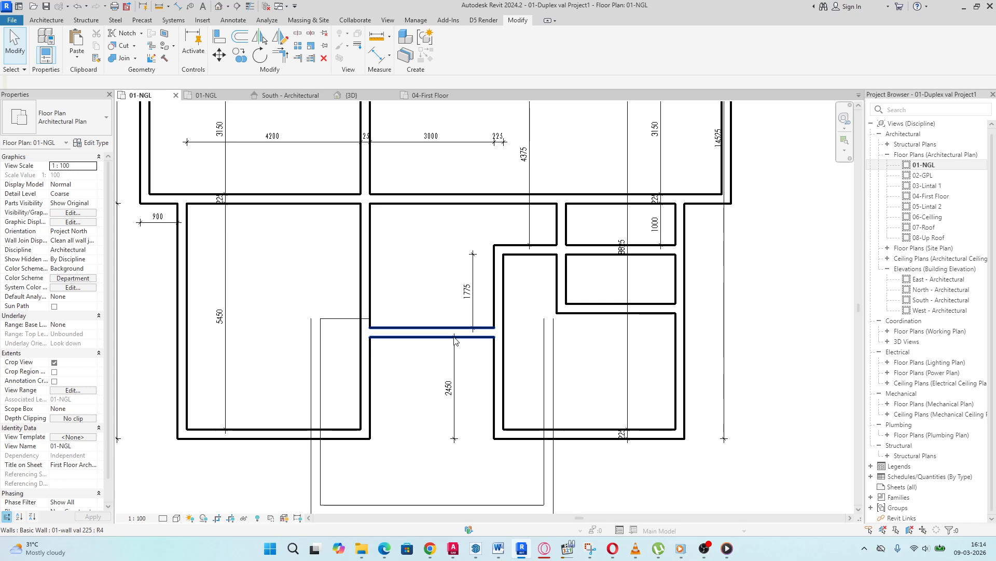
click(432, 337)
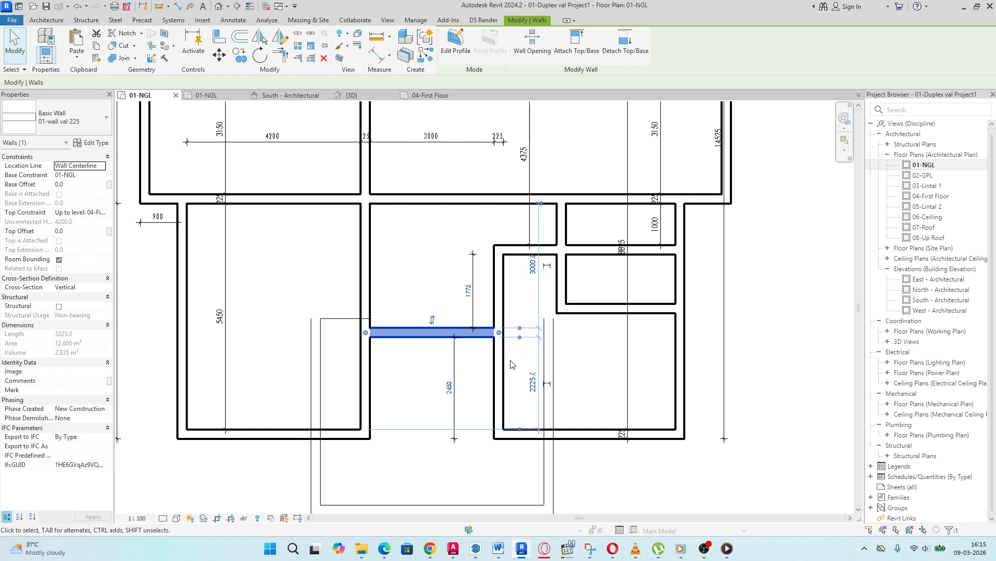
Step: Move the right wing's lower wall so the recess below the connecting wall has a depth of 1200 mm
click(586, 435)
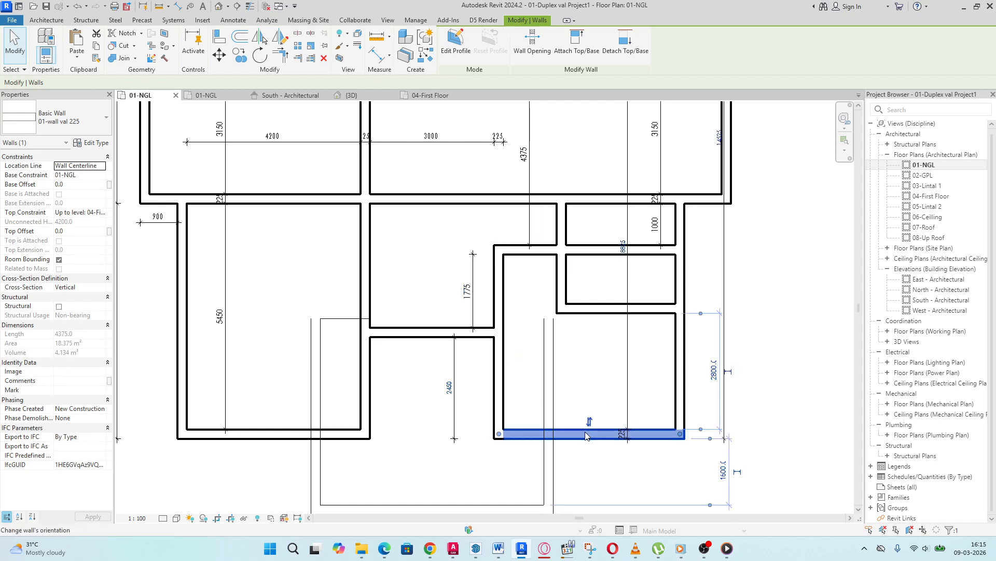
click(449, 388)
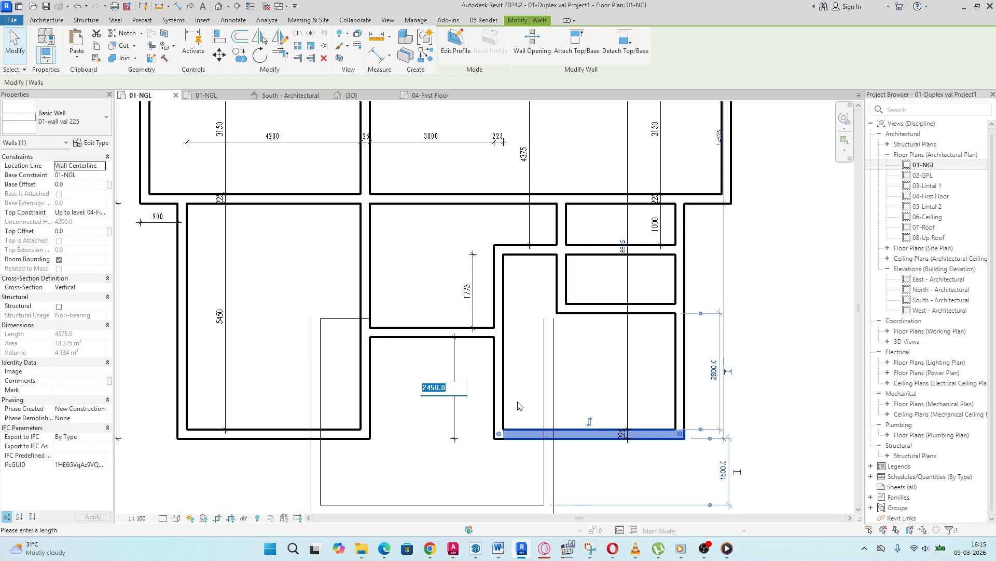
key(Return)
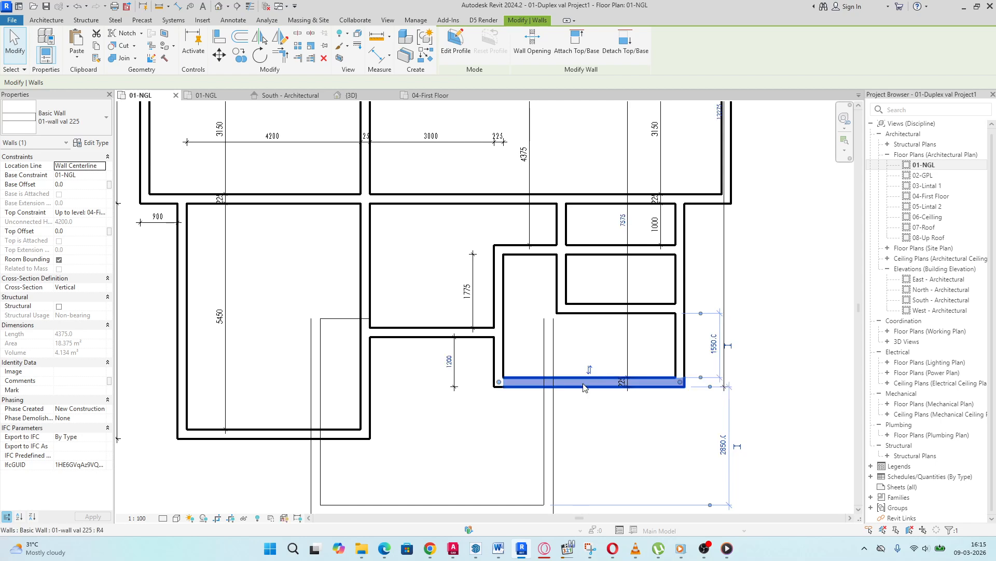
Step: Move the left wing's lower wall up into line with the right wing's lower wall
click(283, 439)
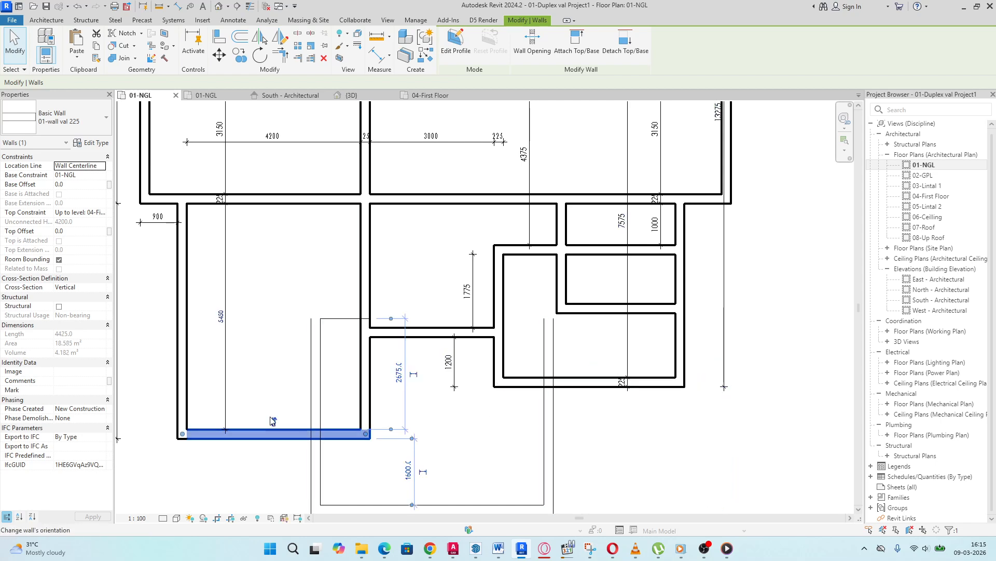
click(219, 55)
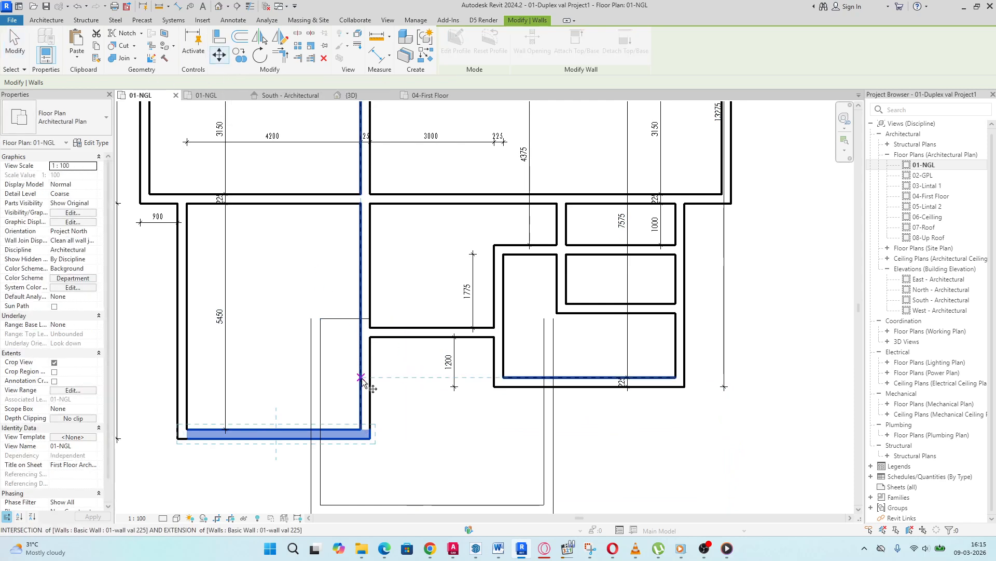
click(344, 434)
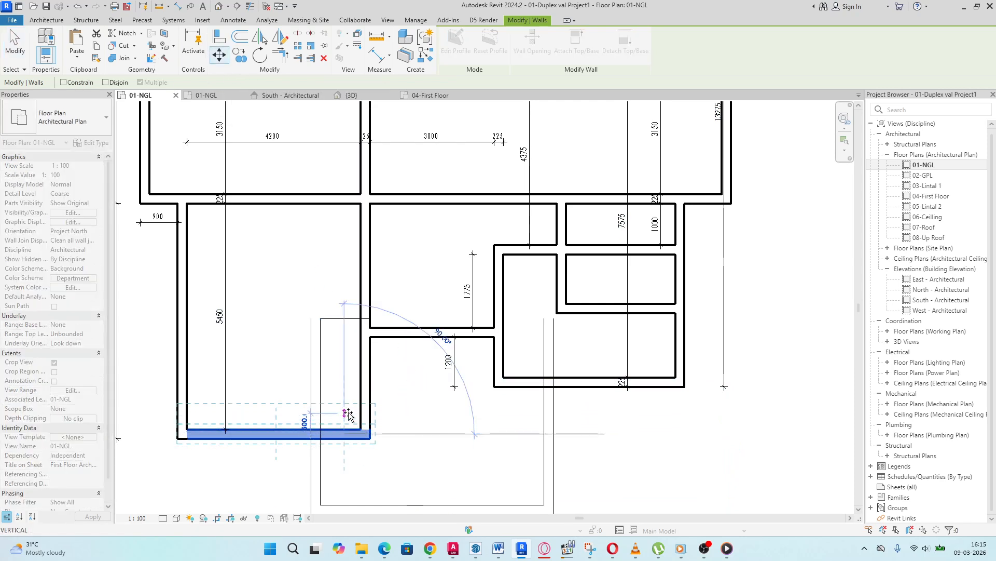
click(344, 382)
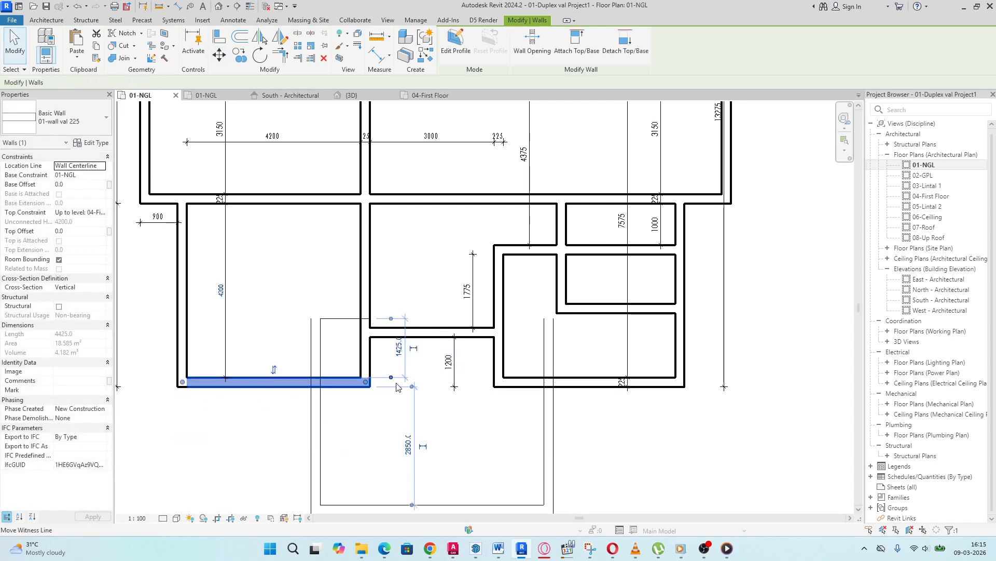
scroll(407, 332, down, 5)
key(Escape)
Step: Move the U-shaped double detail-line outline down so its upper ends meet the outer face of the wings' lower walls
scroll(351, 360, up, 5)
scroll(351, 359, up, 2)
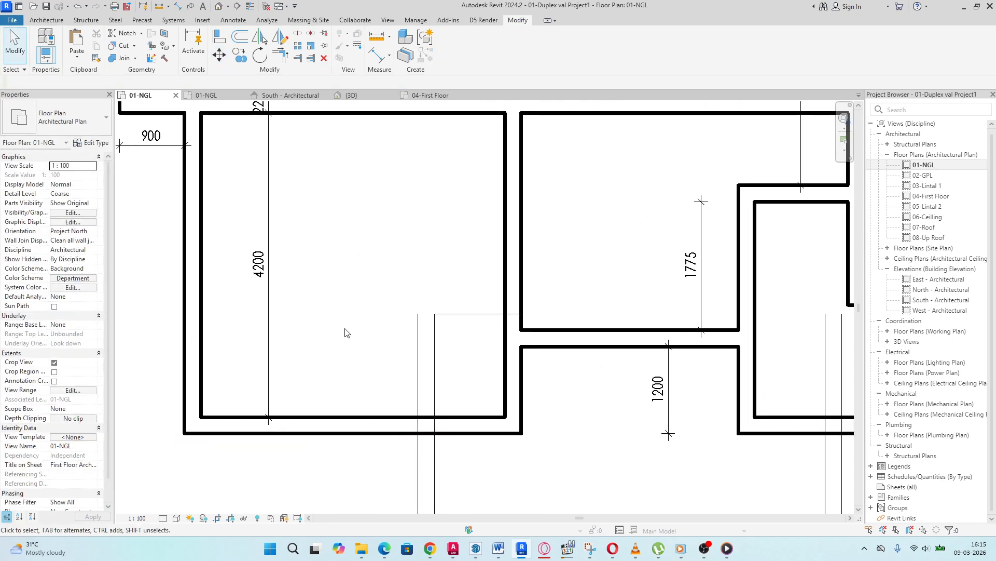
scroll(363, 338, down, 5)
scroll(632, 382, down, 2)
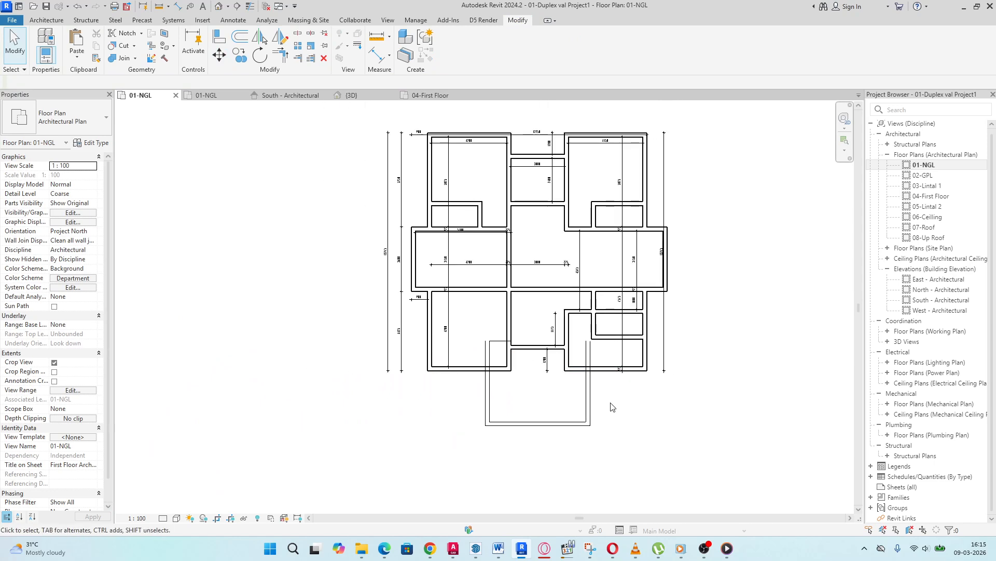
scroll(611, 420, up, 2)
drag(625, 399, 402, 463)
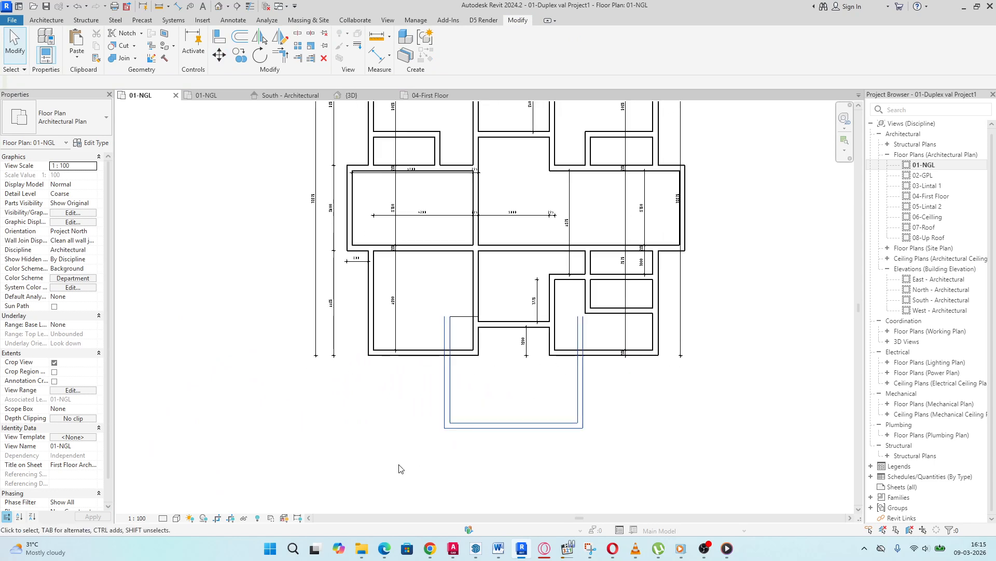
click(219, 55)
scroll(477, 356, up, 4)
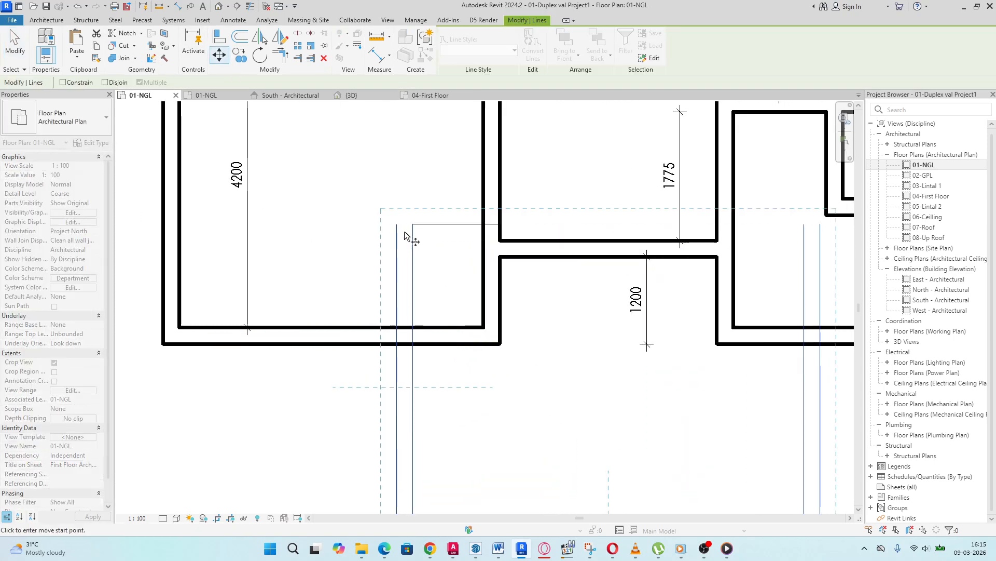
click(397, 223)
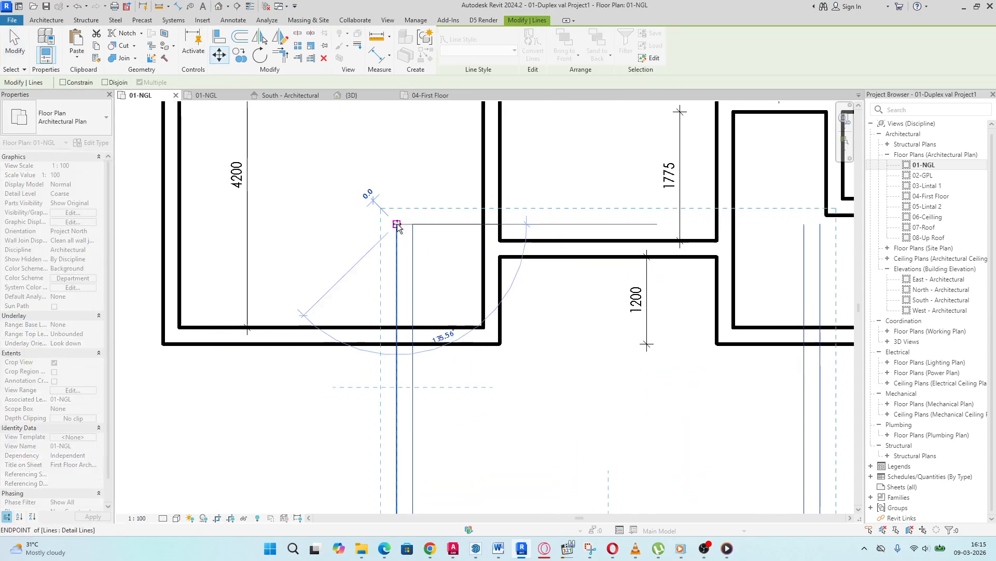
click(397, 344)
scroll(519, 337, down, 6)
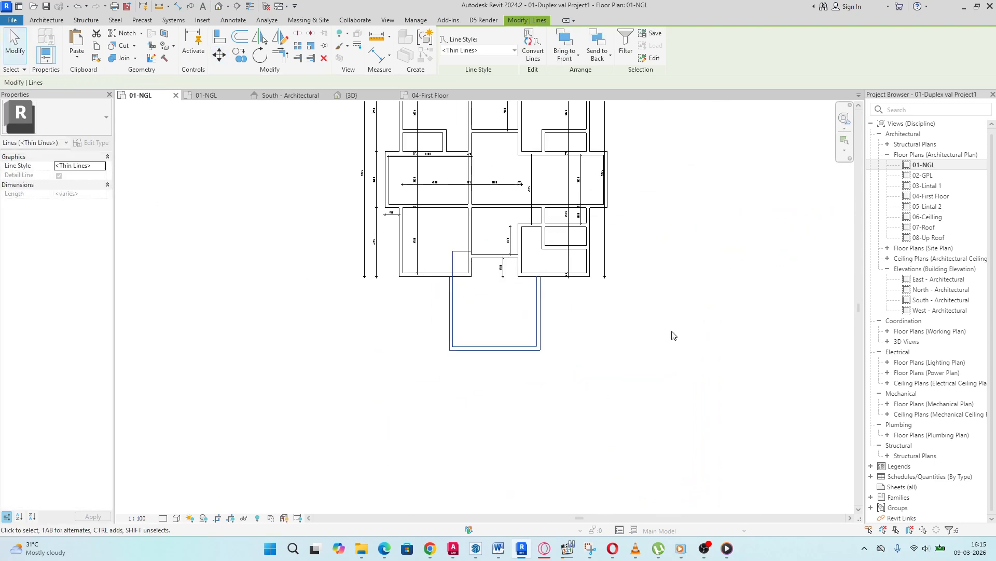
key(Escape)
Step: Examine the overall floor plan and how the detail-line outline sits below the two lower wings
scroll(618, 343, down, 2)
scroll(520, 281, up, 5)
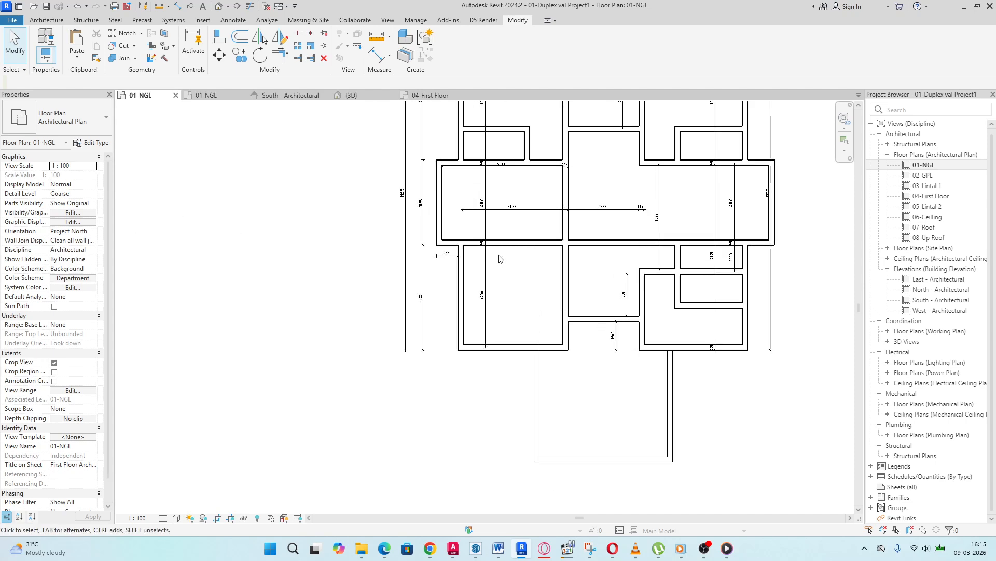
scroll(482, 267, up, 2)
scroll(450, 283, down, 3)
scroll(550, 288, up, 2)
scroll(480, 279, down, 1)
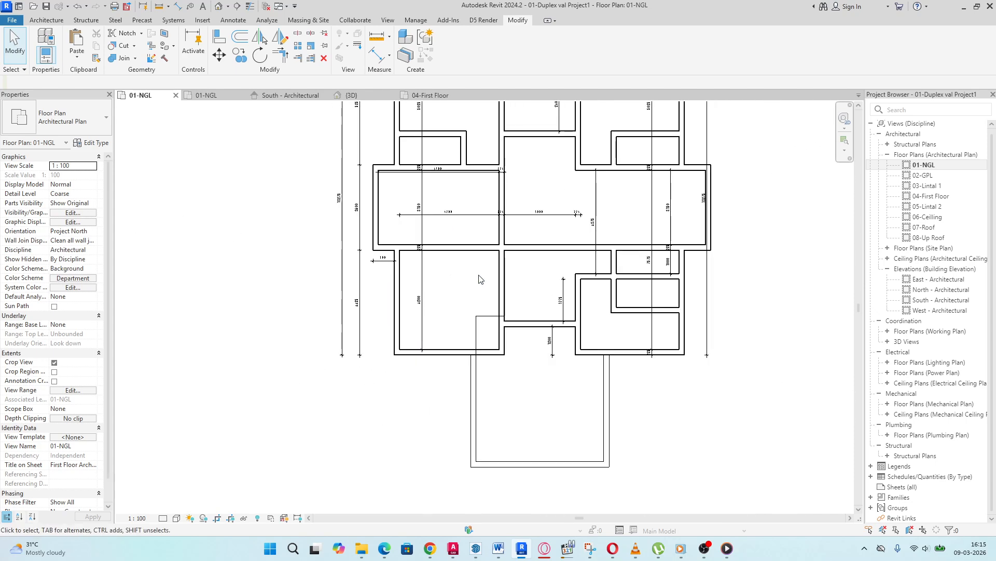
scroll(480, 283, down, 1)
scroll(444, 292, down, 1)
scroll(502, 324, down, 2)
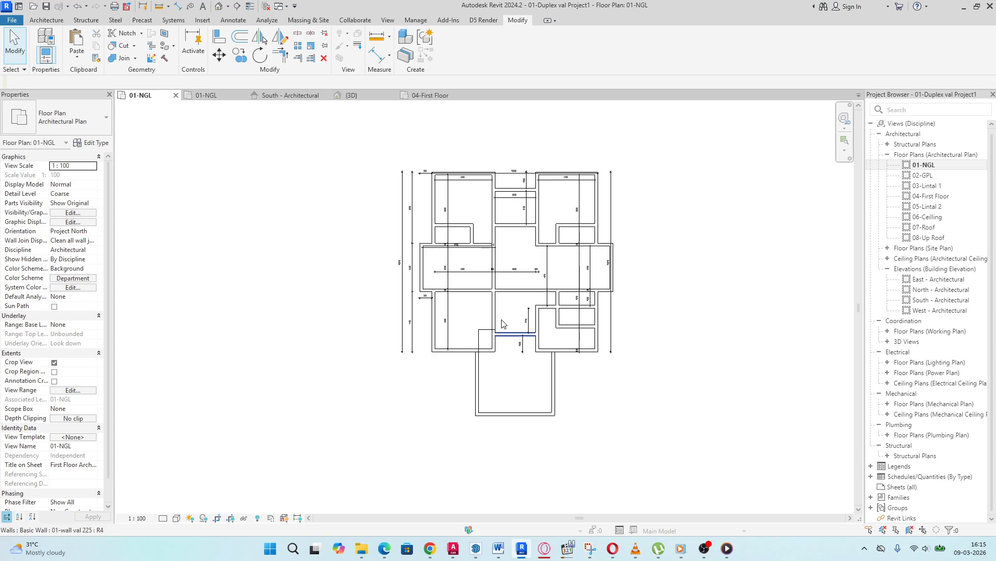
scroll(464, 267, up, 2)
scroll(654, 265, down, 1)
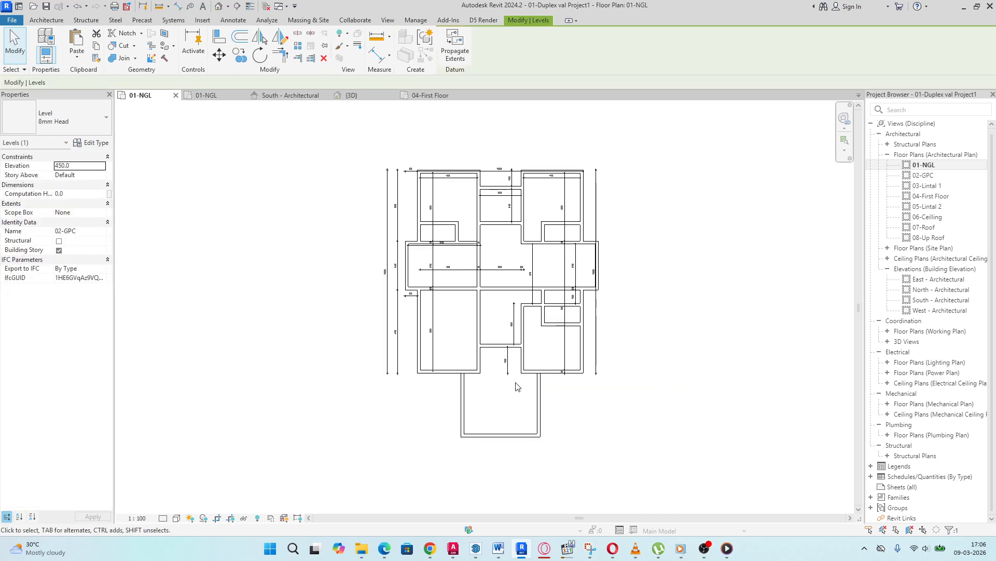
Step: Try setting the recess depth to 1500 mm by moving the connecting wall between the wings, and undo that move
scroll(523, 384, up, 3)
scroll(530, 383, down, 2)
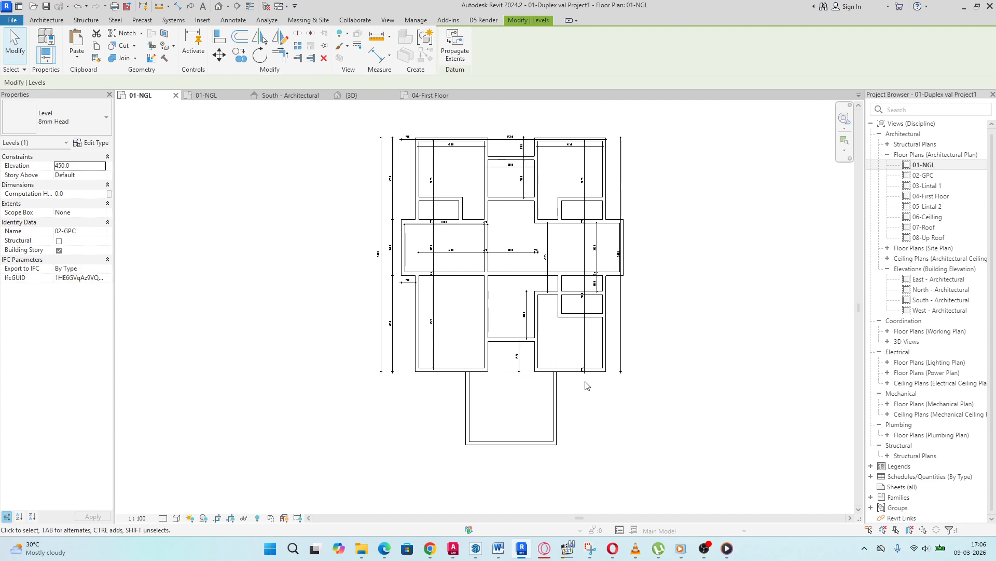
scroll(527, 322, up, 2)
click(604, 408)
scroll(590, 351, up, 3)
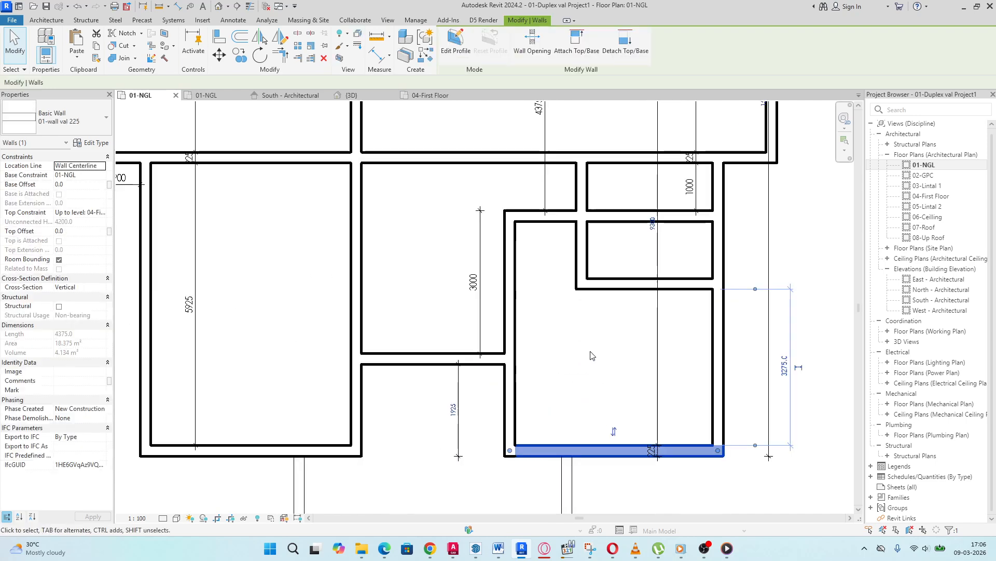
scroll(477, 395, down, 1)
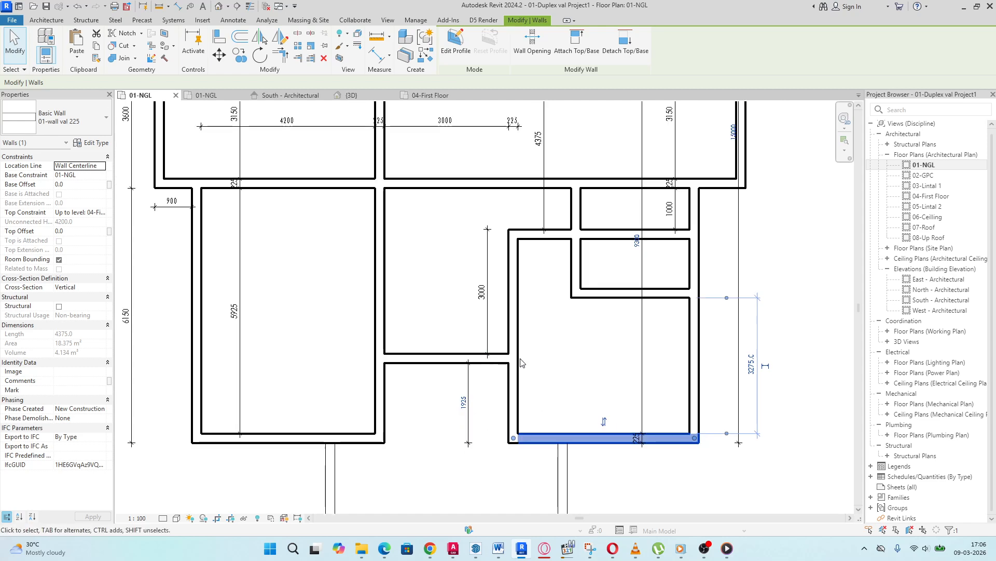
scroll(458, 369, up, 2)
click(464, 362)
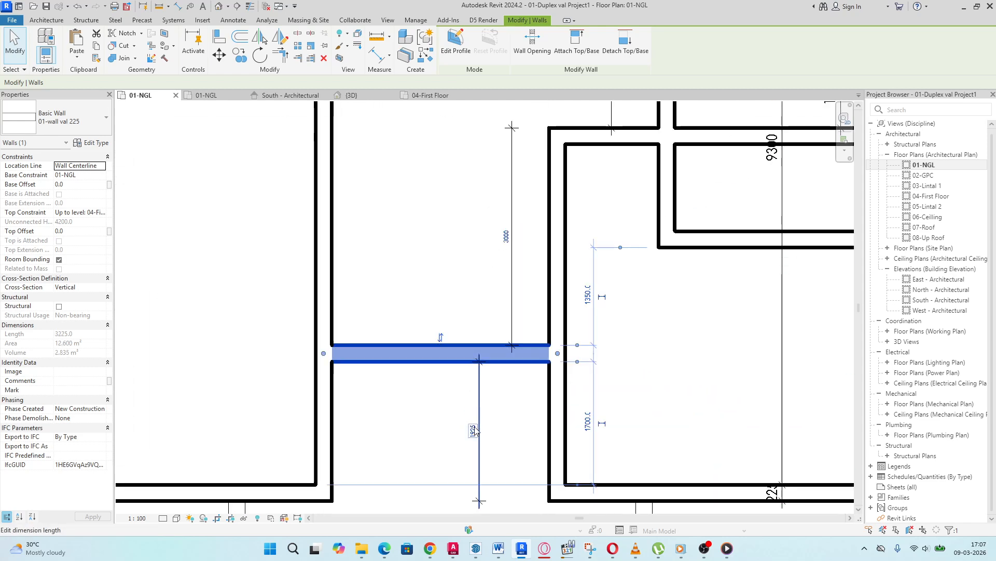
scroll(474, 435, down, 2)
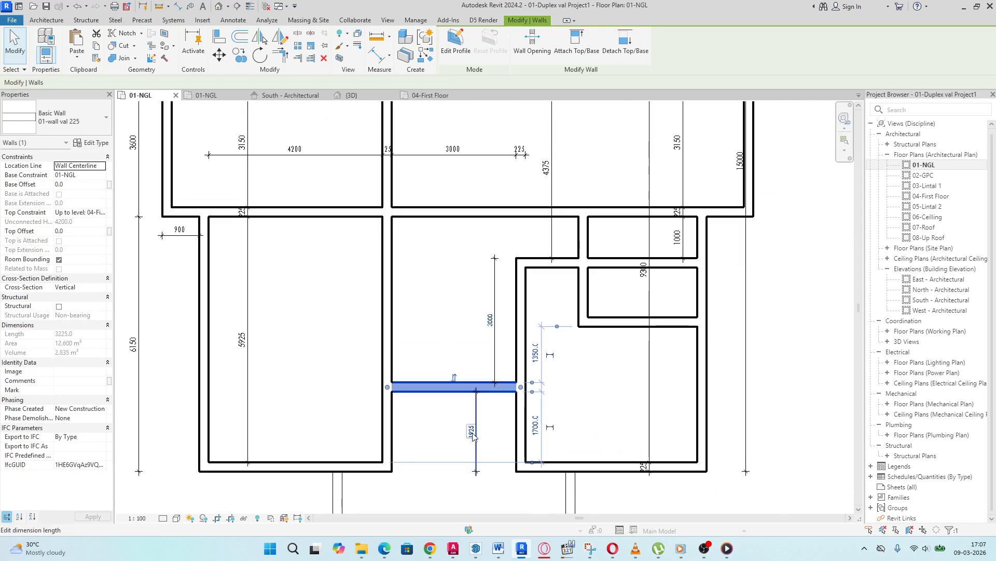
scroll(473, 435, down, 1)
click(475, 435)
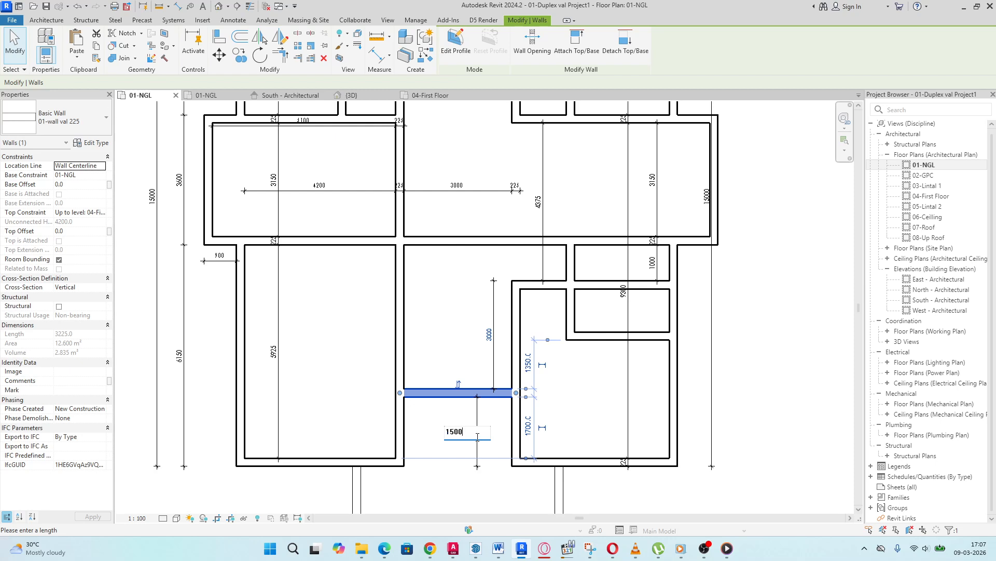
key(Return)
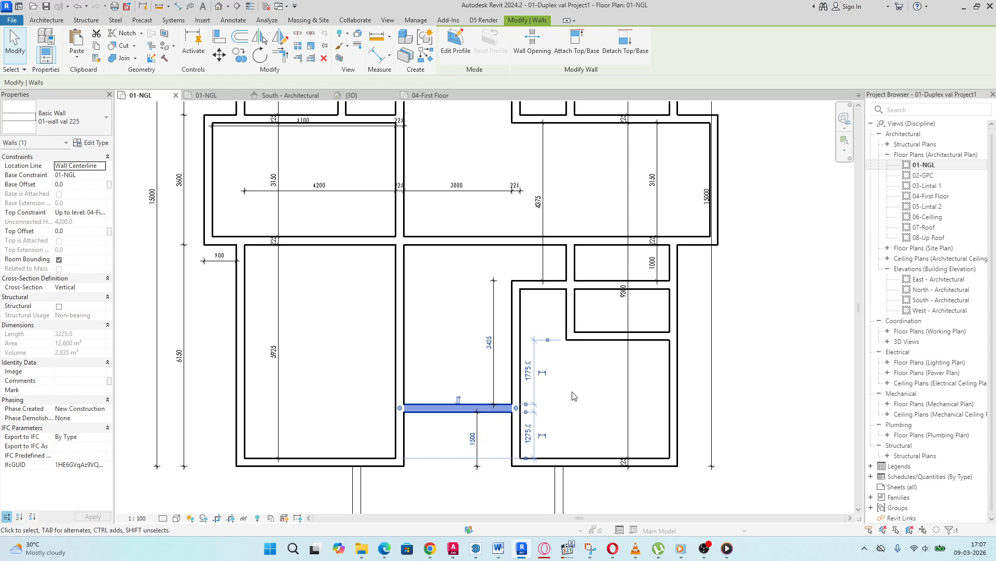
click(574, 398)
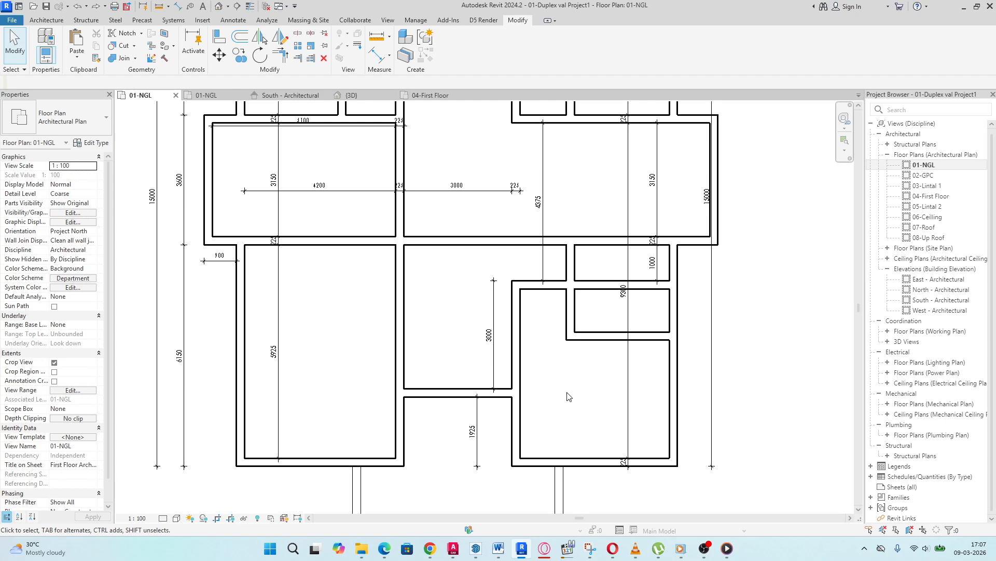
Step: Set the recess depth to 1500 mm by moving the right wing's lower wall instead of the connecting wall
click(601, 463)
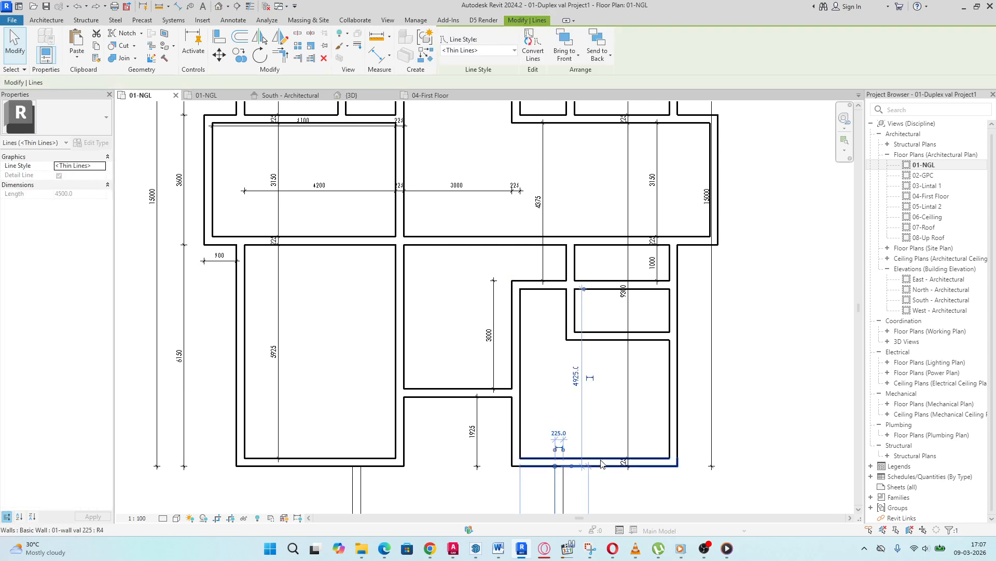
click(601, 462)
click(477, 436)
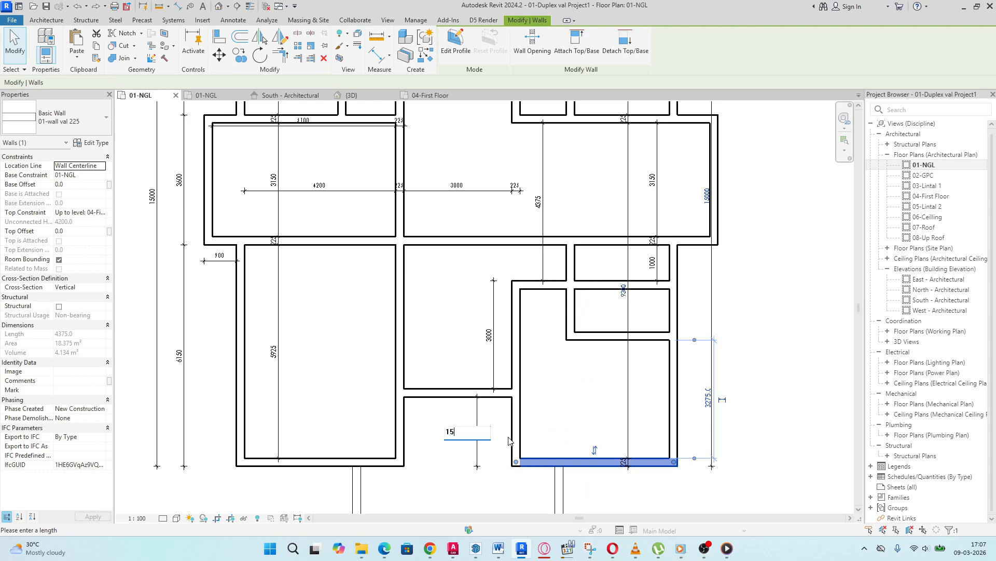
text(1500)
key(Return)
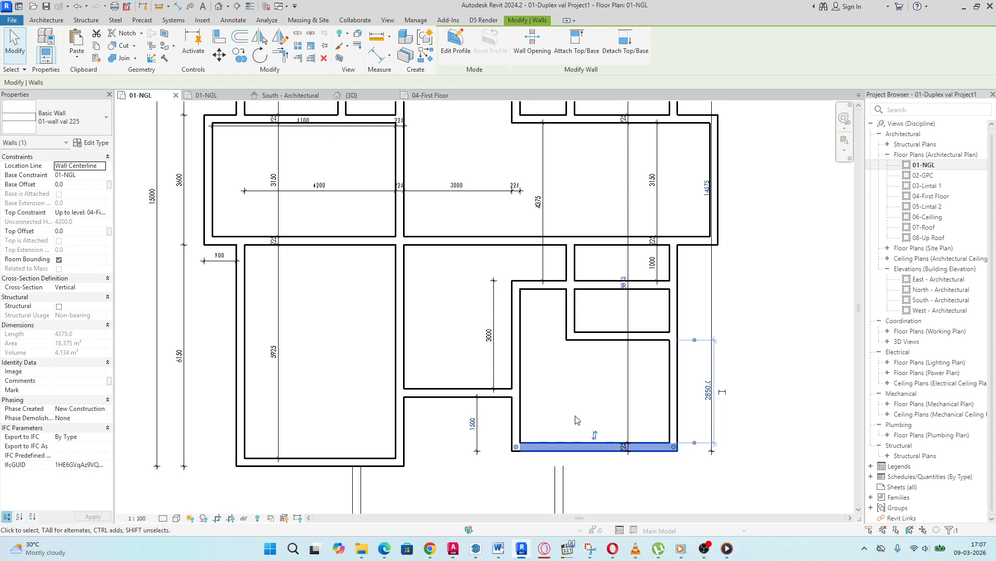
scroll(511, 402, down, 3)
click(628, 459)
scroll(535, 421, up, 4)
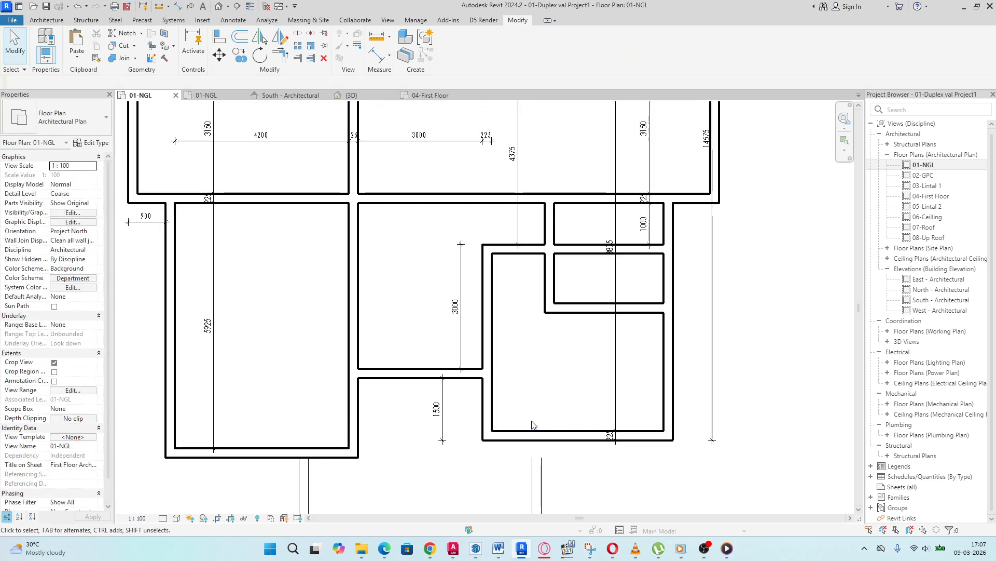
scroll(551, 442, down, 2)
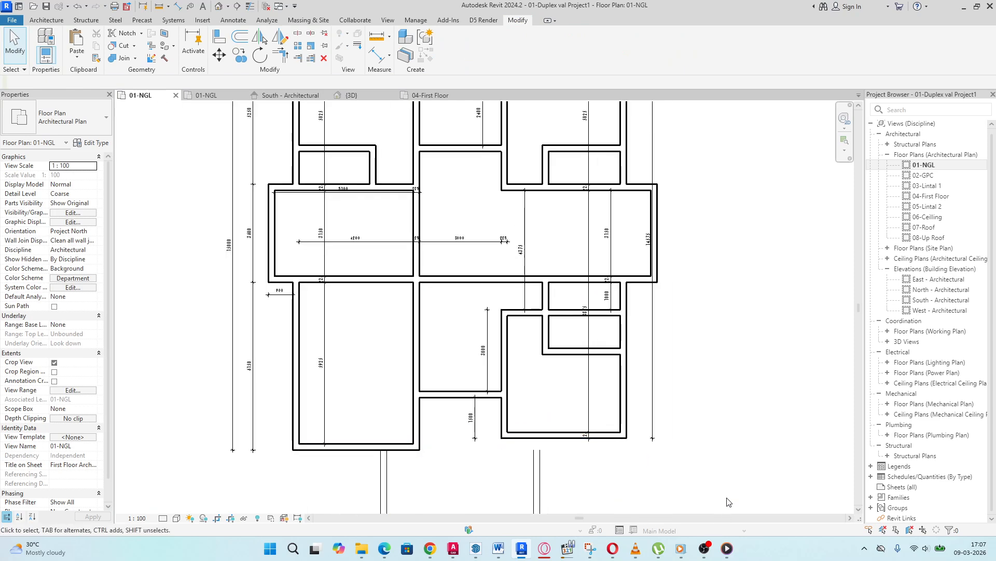
key(ctrl+p)
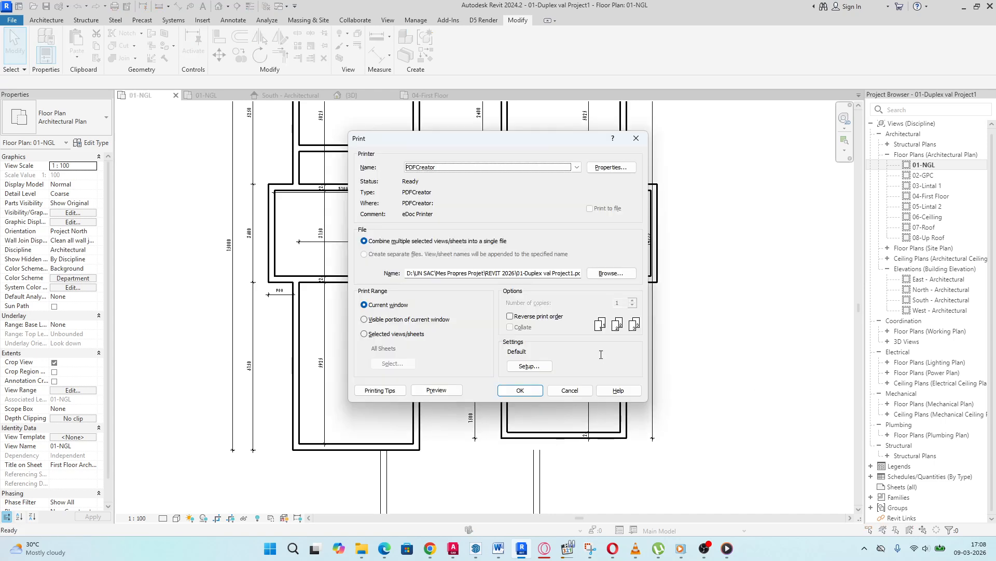
click(637, 138)
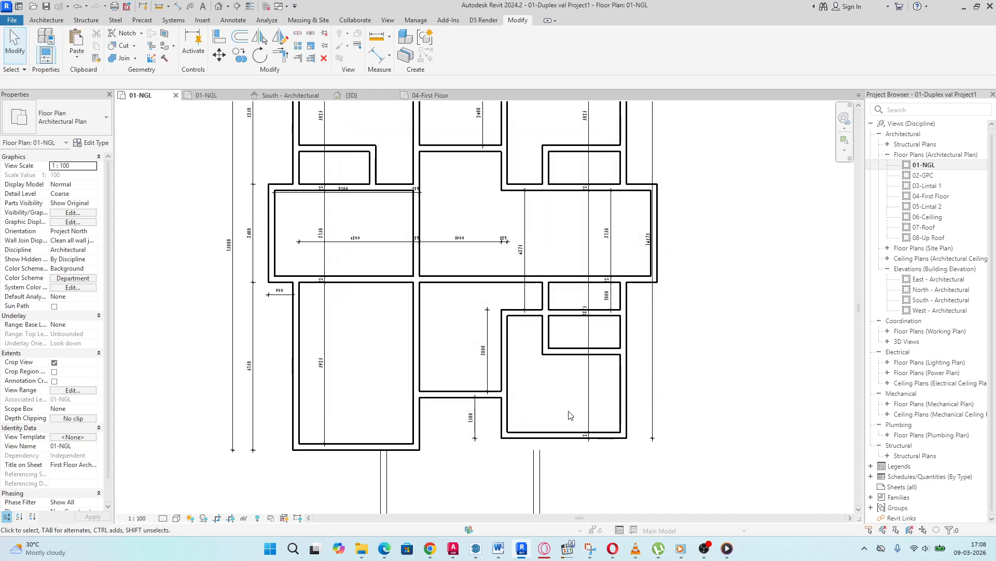
Step: Move the left wing's lower wall up to align with the right wing's lower wall
scroll(486, 419, up, 4)
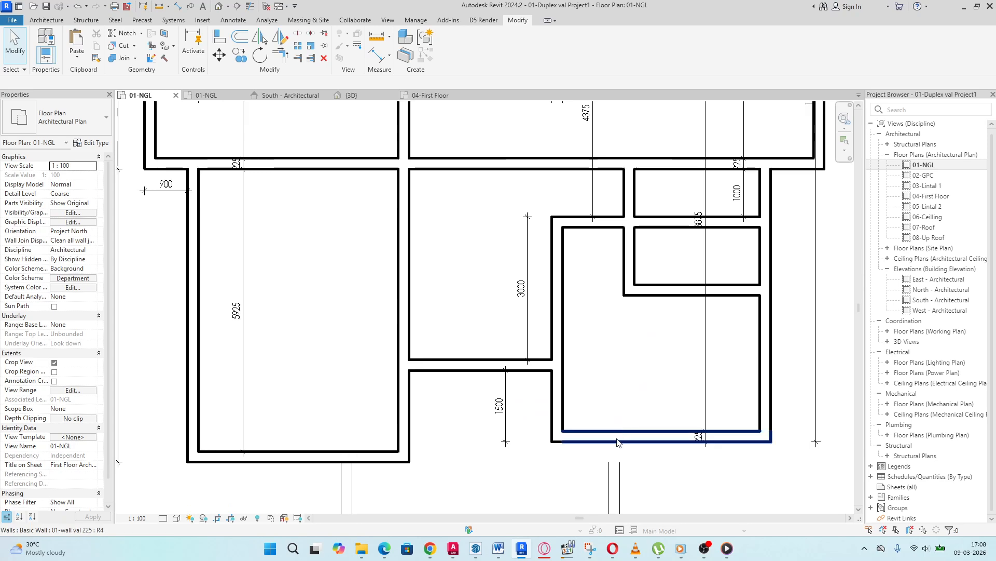
click(727, 431)
click(333, 452)
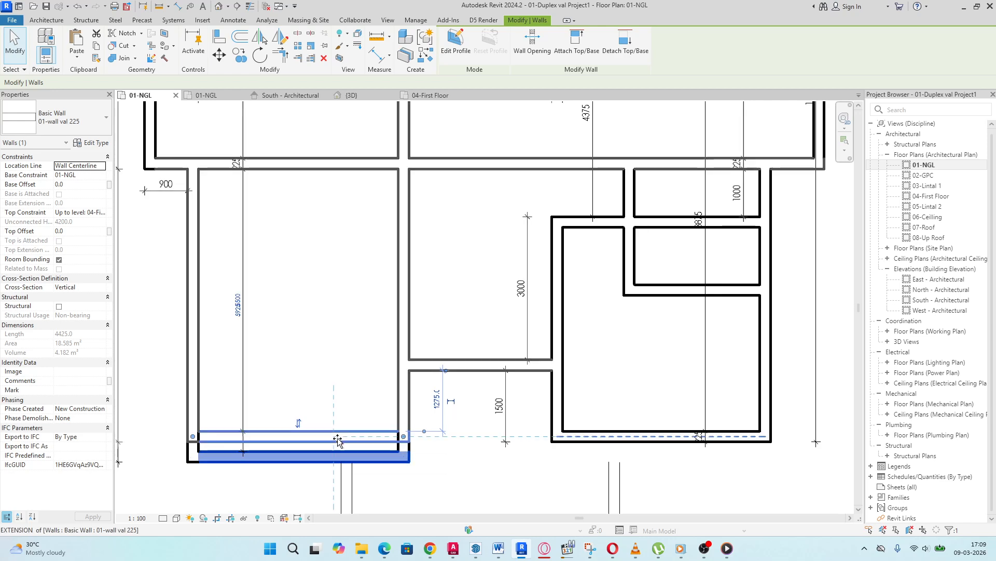
scroll(498, 363, down, 2)
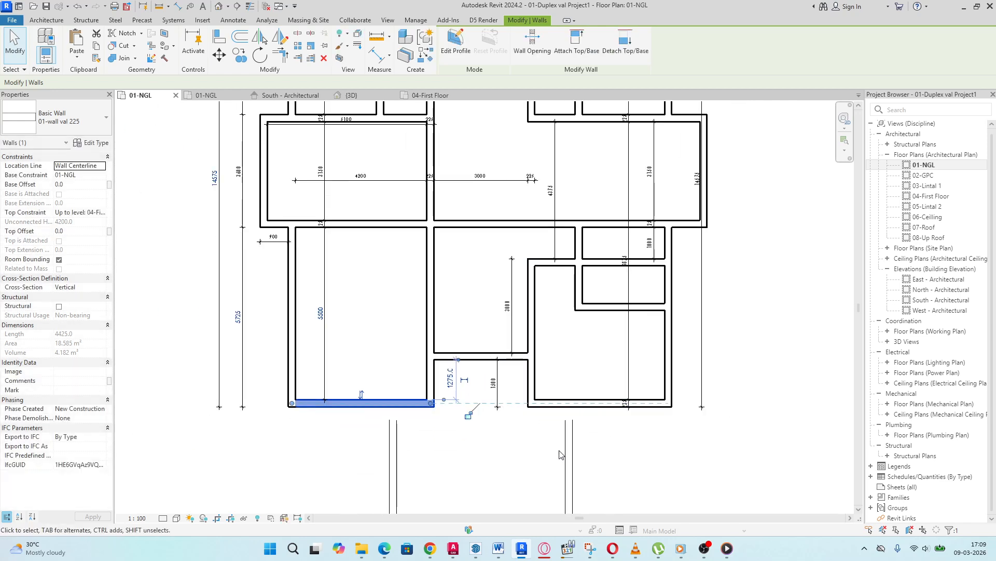
Step: Move the detail-line outline below the two wings straight up until it meets their lower walls
scroll(477, 334, down, 2)
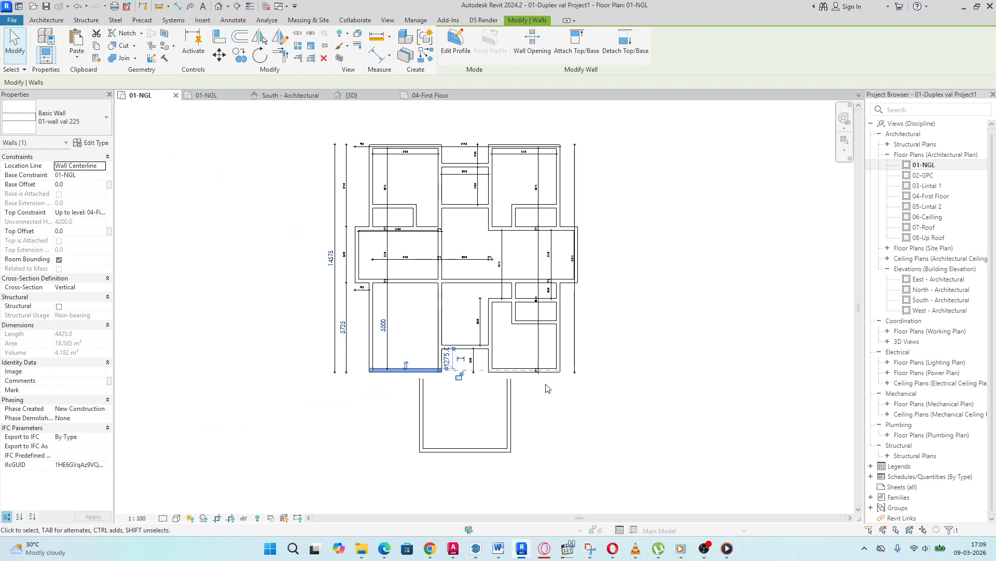
drag(546, 383, 390, 494)
scroll(435, 369, up, 4)
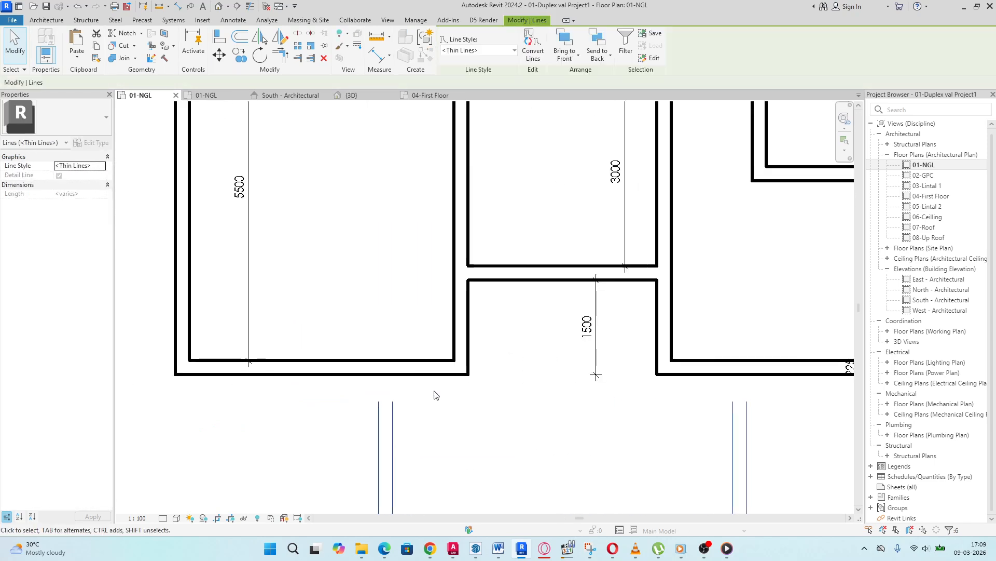
click(219, 54)
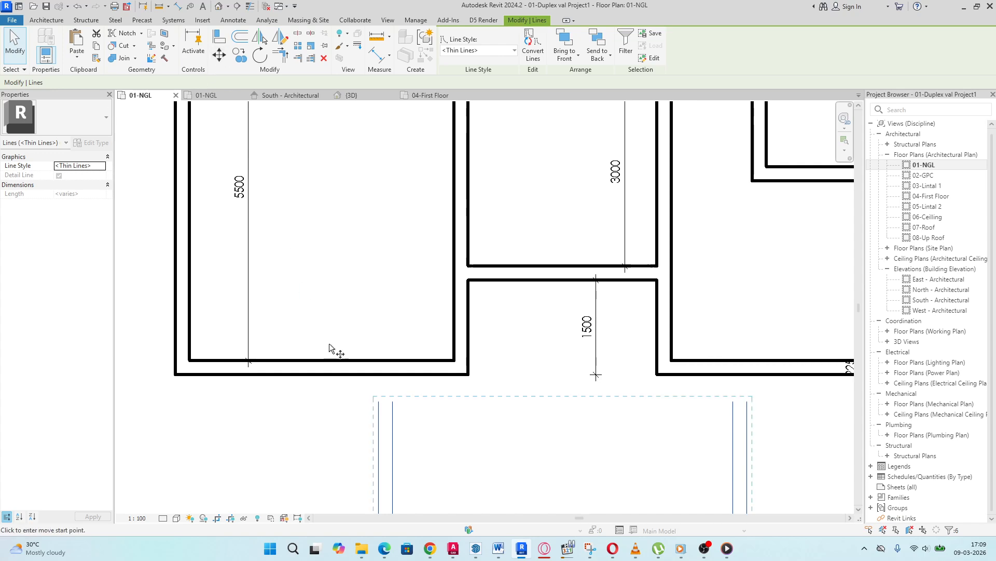
click(379, 401)
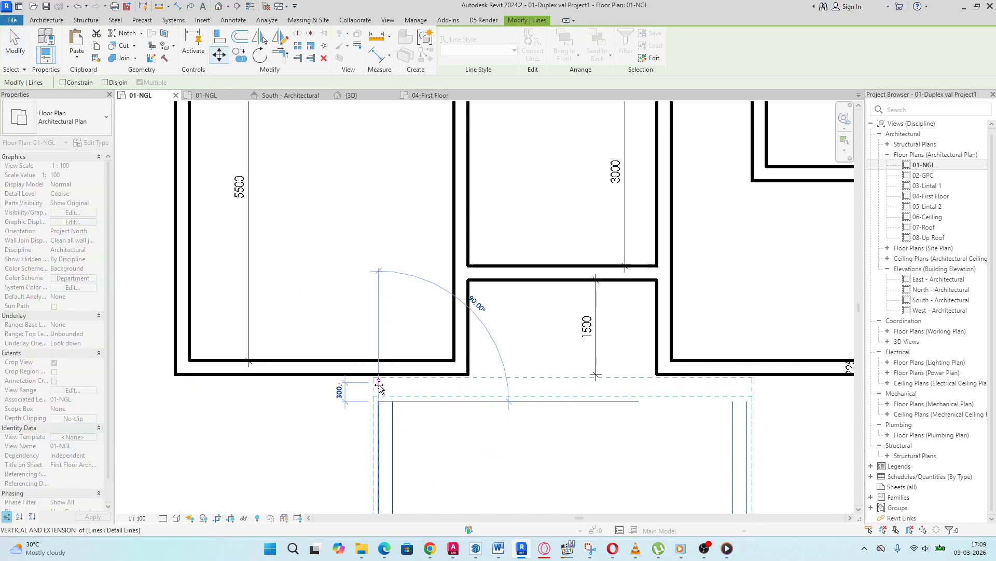
click(379, 376)
scroll(336, 322, down, 3)
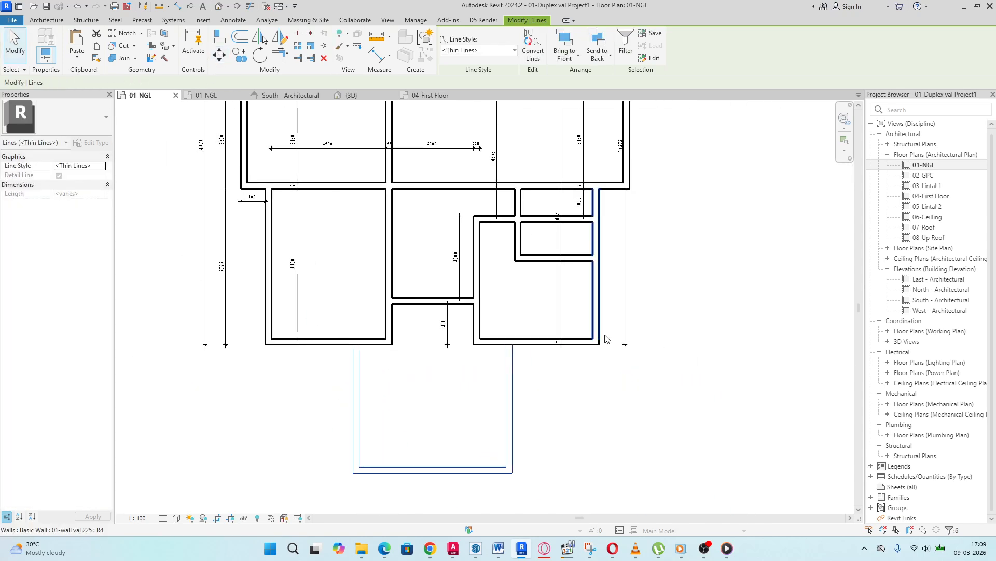
click(711, 395)
Step: Open the 04-First Floor plan and delete the detail-line outline below its two lower wings
scroll(493, 311, up, 2)
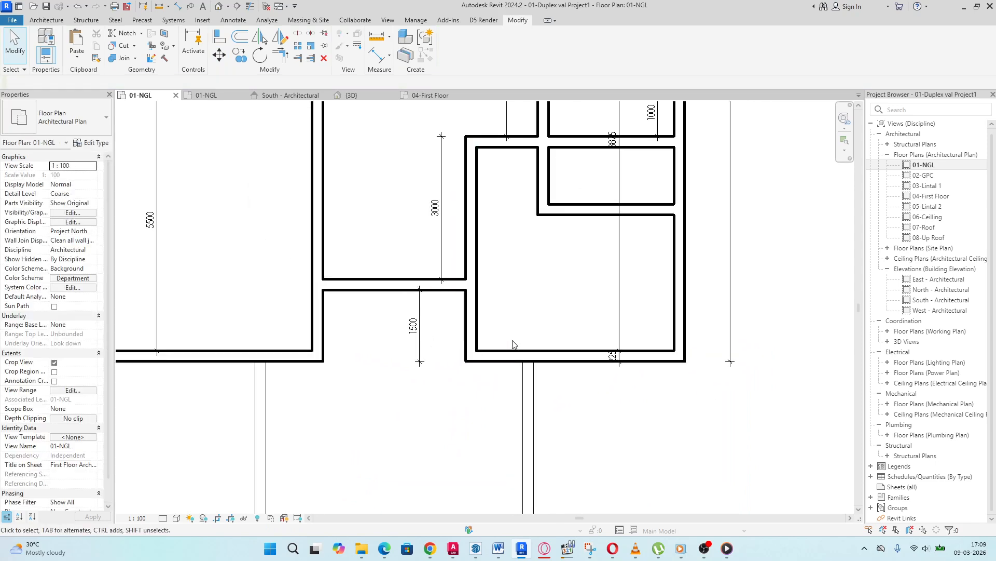
scroll(457, 337, down, 4)
scroll(374, 301, up, 2)
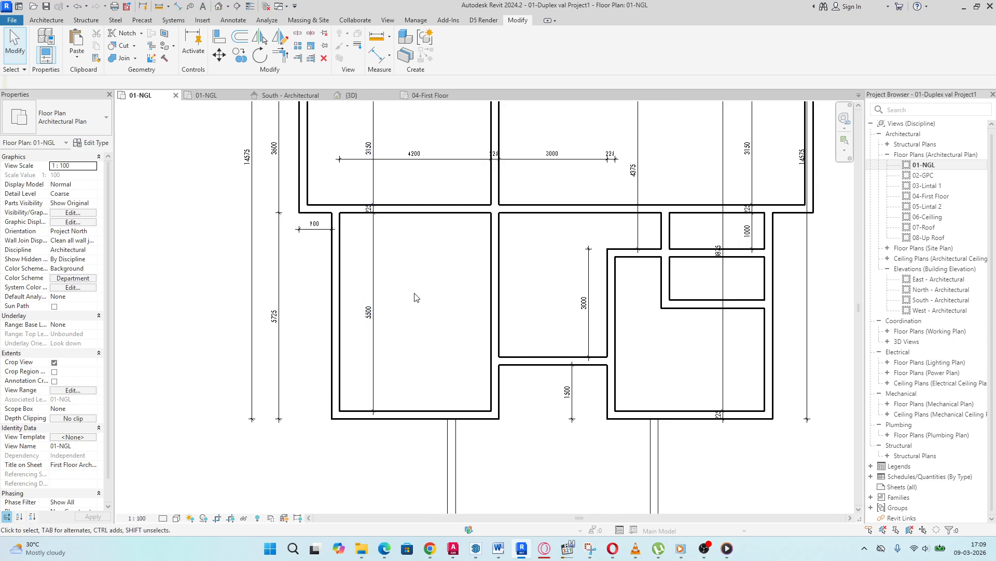
scroll(386, 308, down, 5)
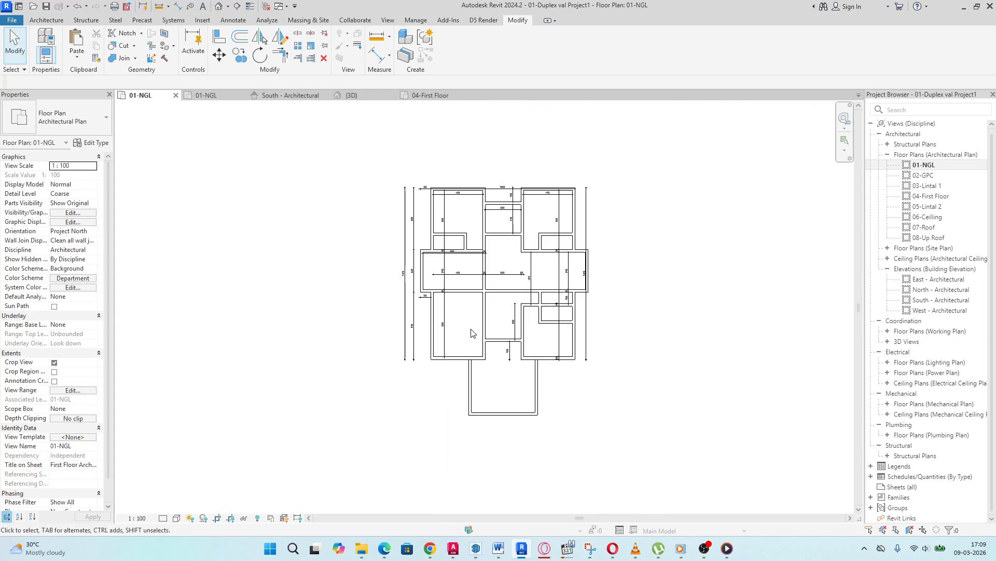
double_click(933, 186)
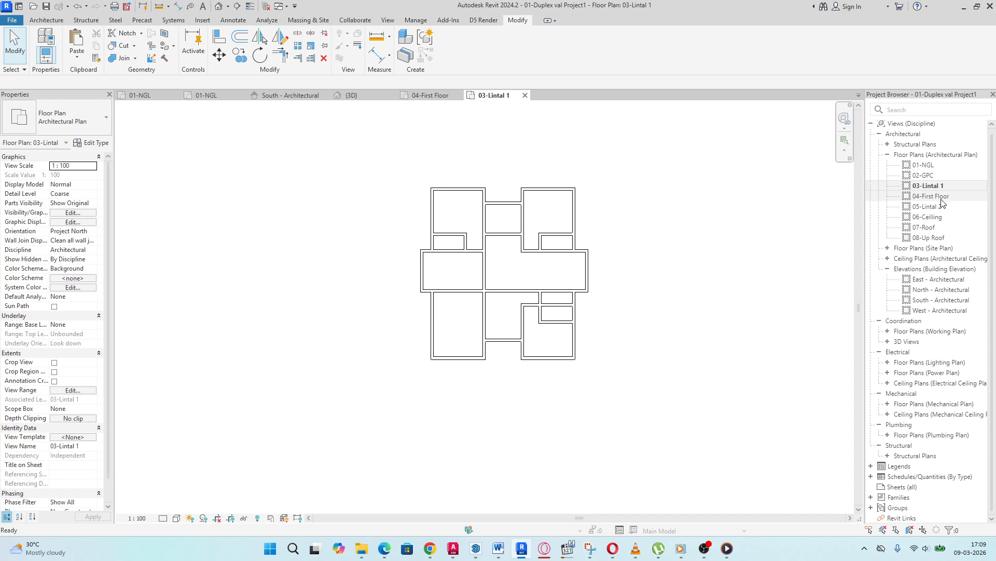
double_click(932, 196)
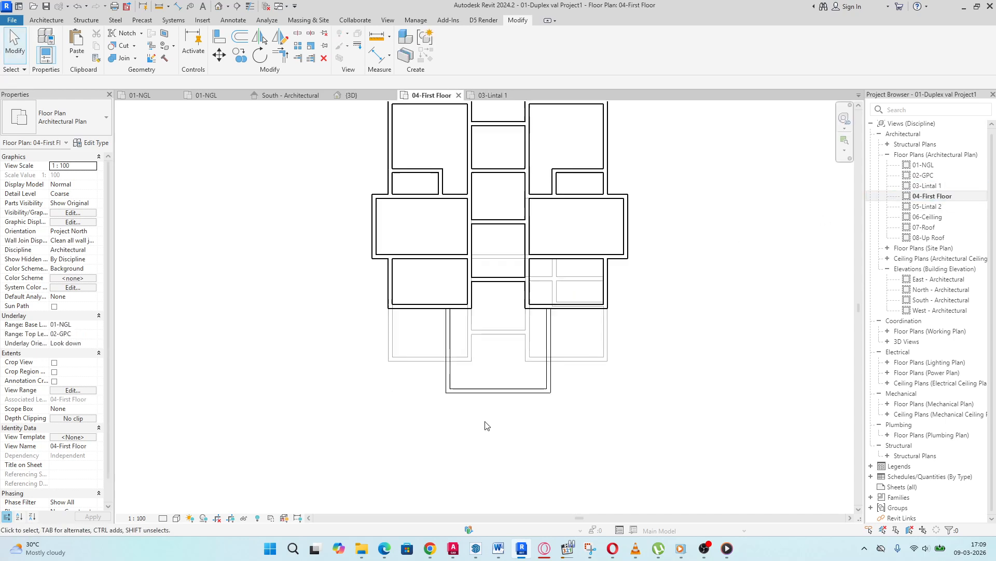
scroll(486, 426, up, 2)
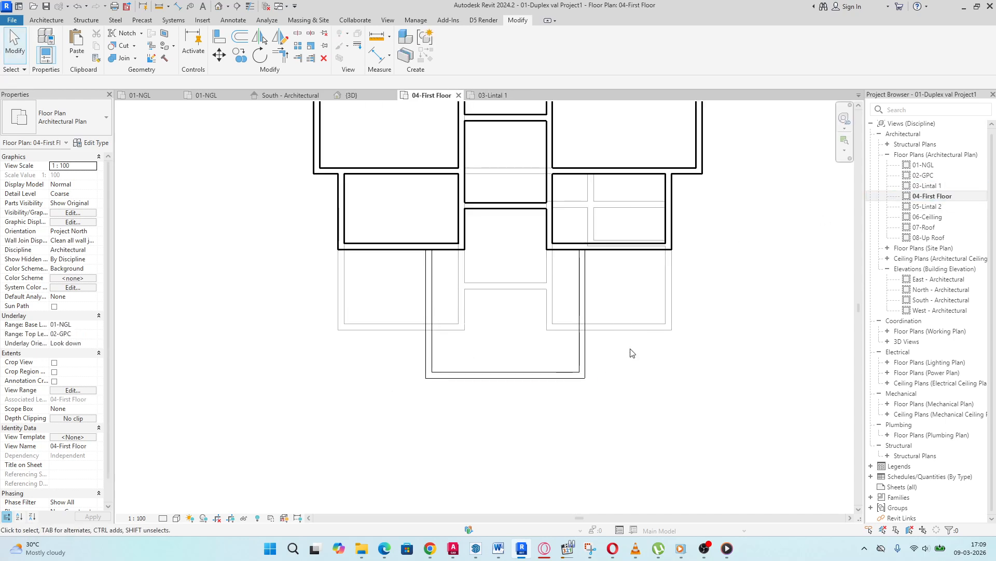
drag(646, 356, 363, 364)
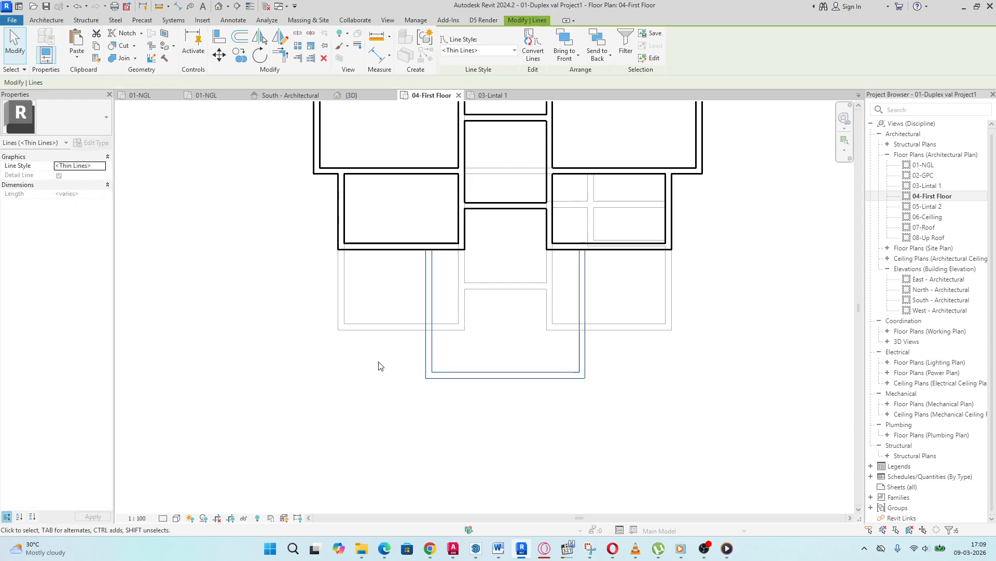
key(Delete)
Step: Move the lower walls of both first-floor wings down onto the lower walls of the 01-NGL underlay
click(416, 247)
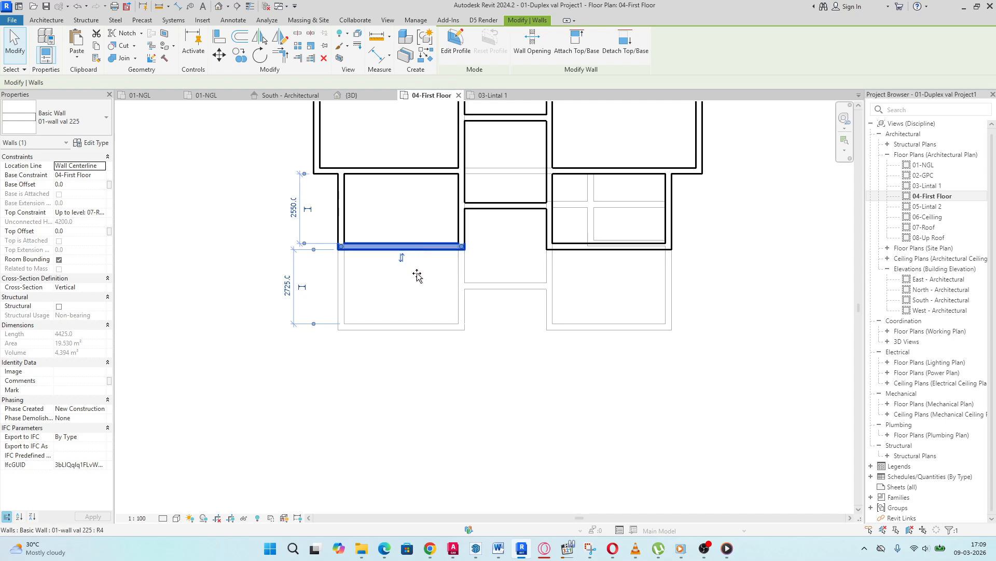
drag(416, 275, 415, 353)
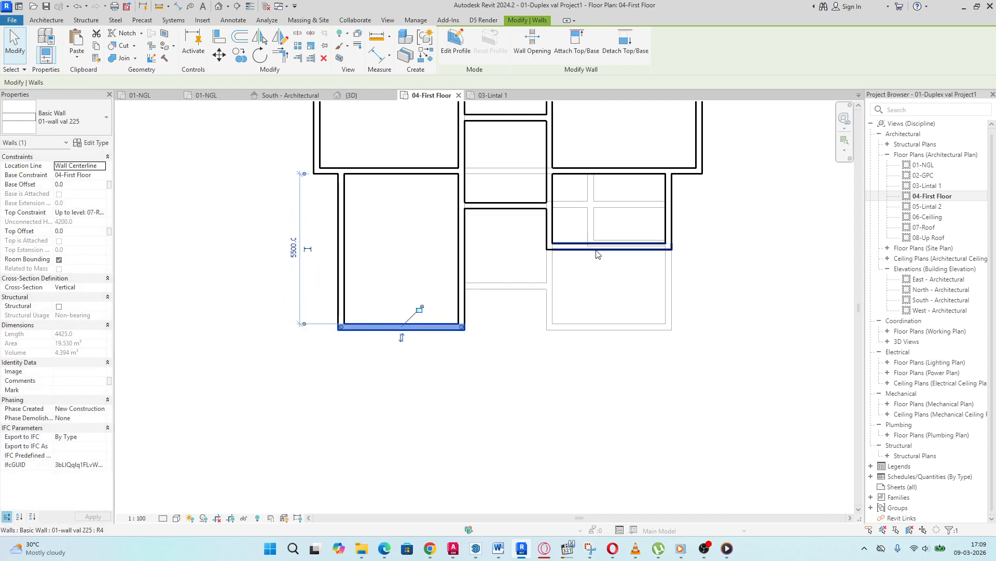
click(597, 248)
drag(603, 249, 602, 327)
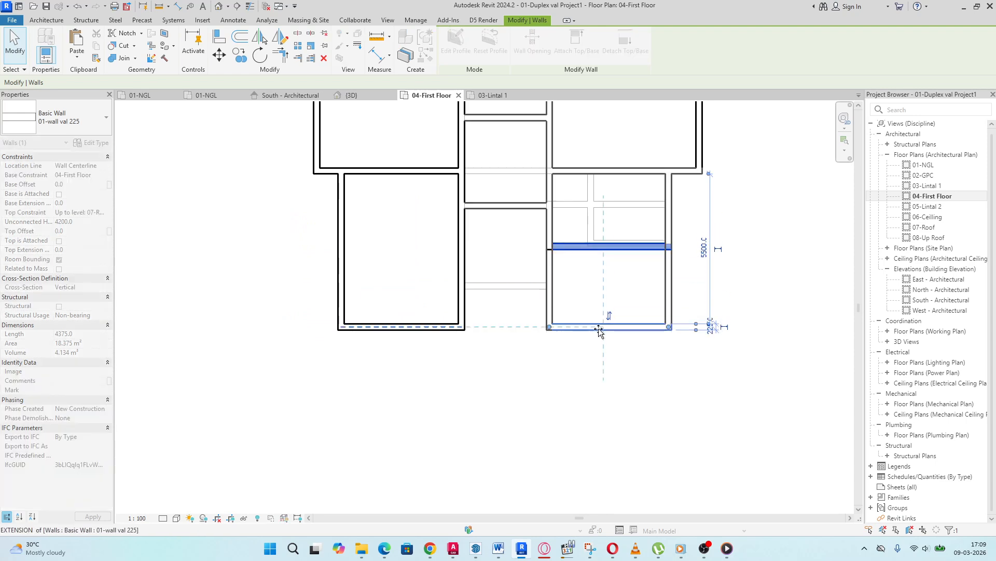
Step: Move the first-floor connecting wall between the wings down onto the matching wall of the 01-NGL underlay
click(510, 206)
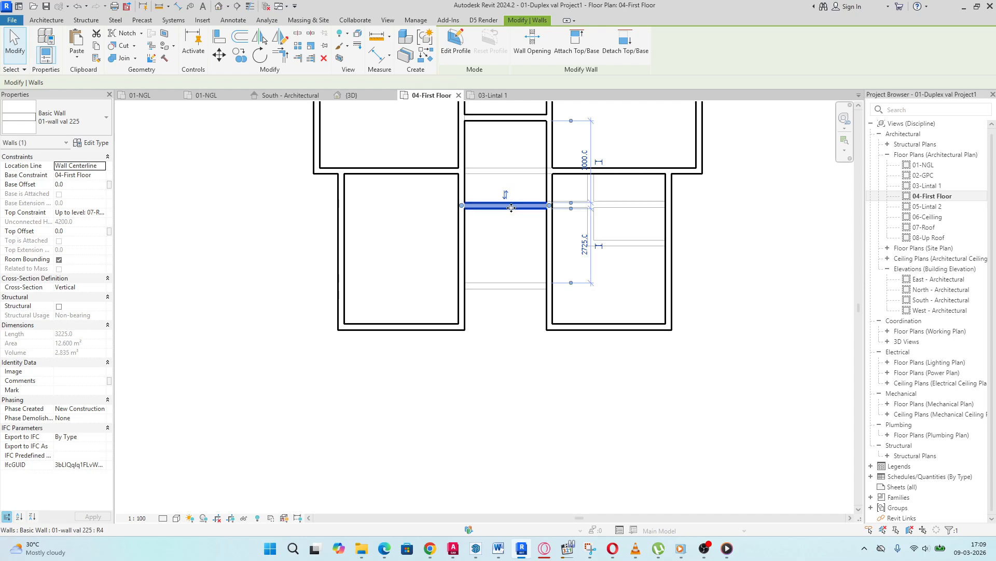
drag(511, 207, 507, 286)
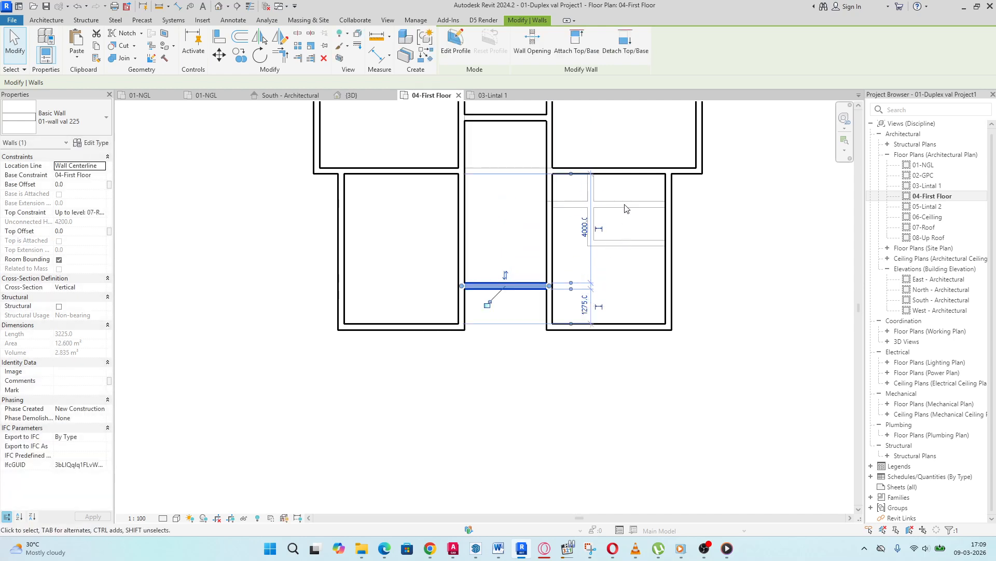
scroll(625, 208, down, 2)
click(705, 307)
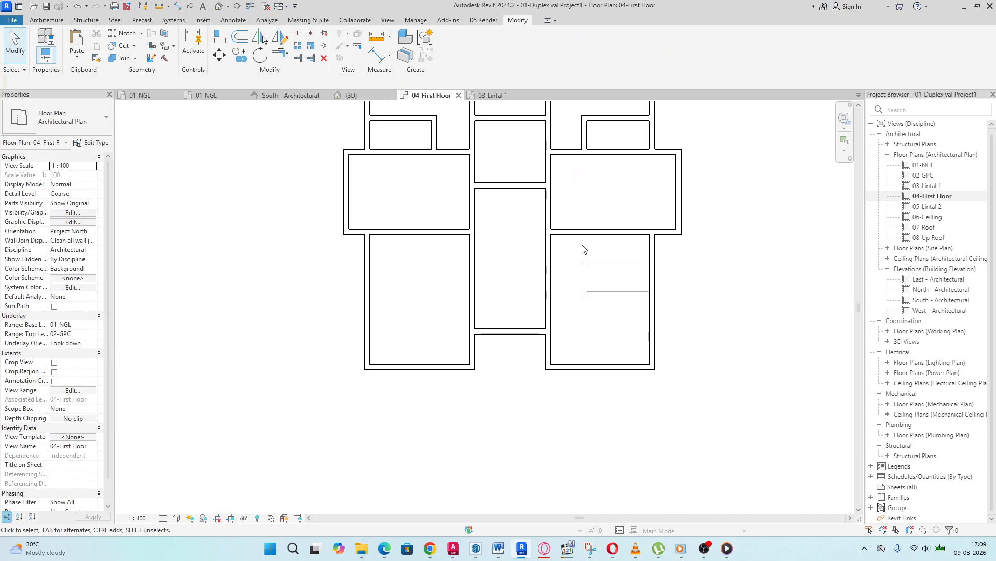
Step: Draw two 225 walls up to level 07-Roof, enclosing a small room about 1800 mm deep in the right lower wing's upper outer corner
scroll(582, 249, up, 3)
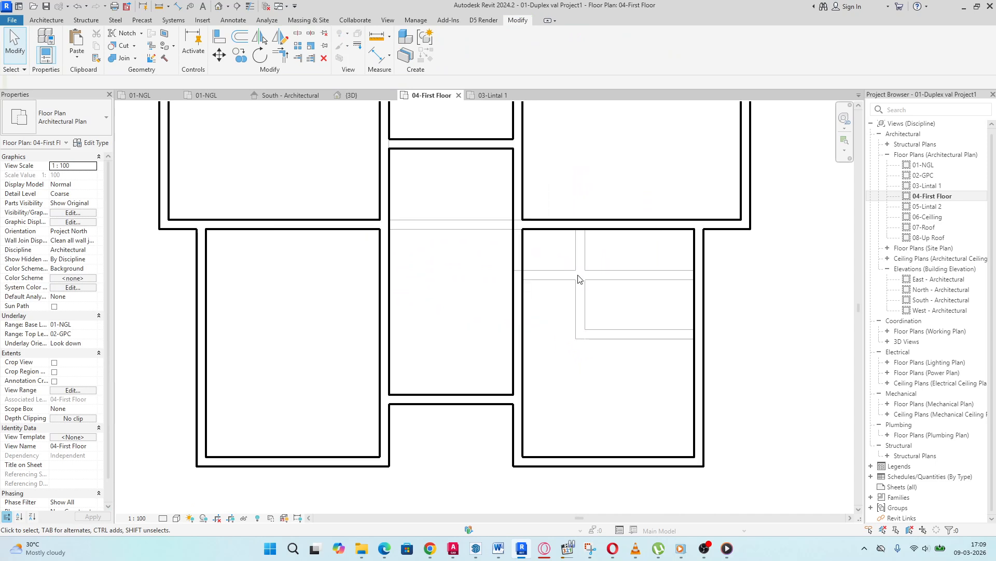
click(47, 20)
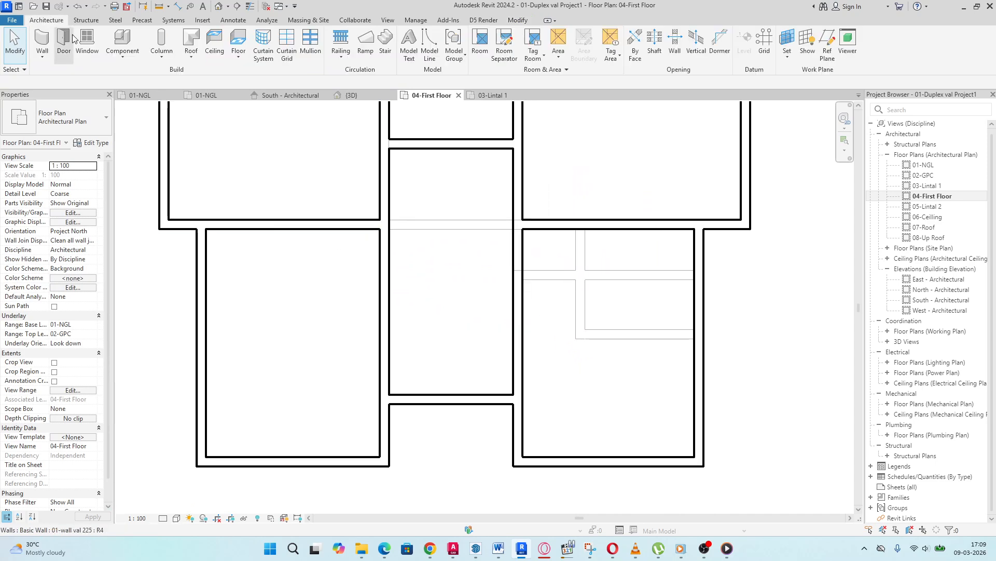
click(43, 45)
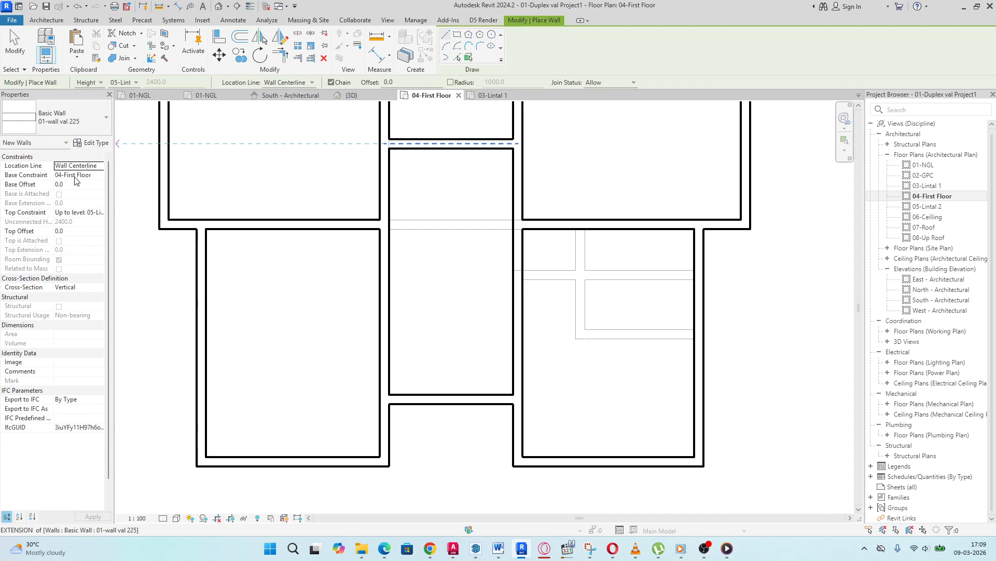
click(100, 214)
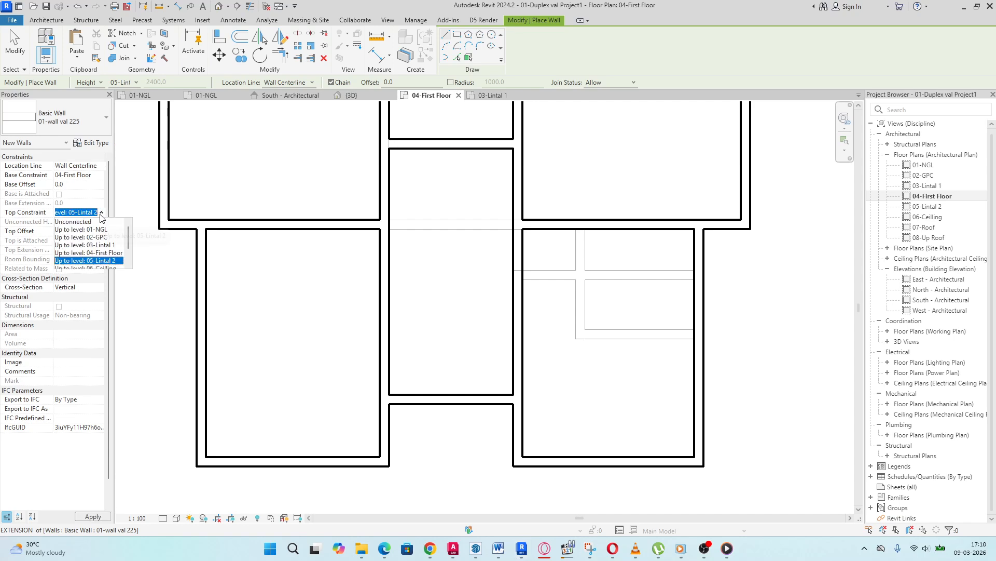
scroll(100, 247, down, 1)
click(100, 253)
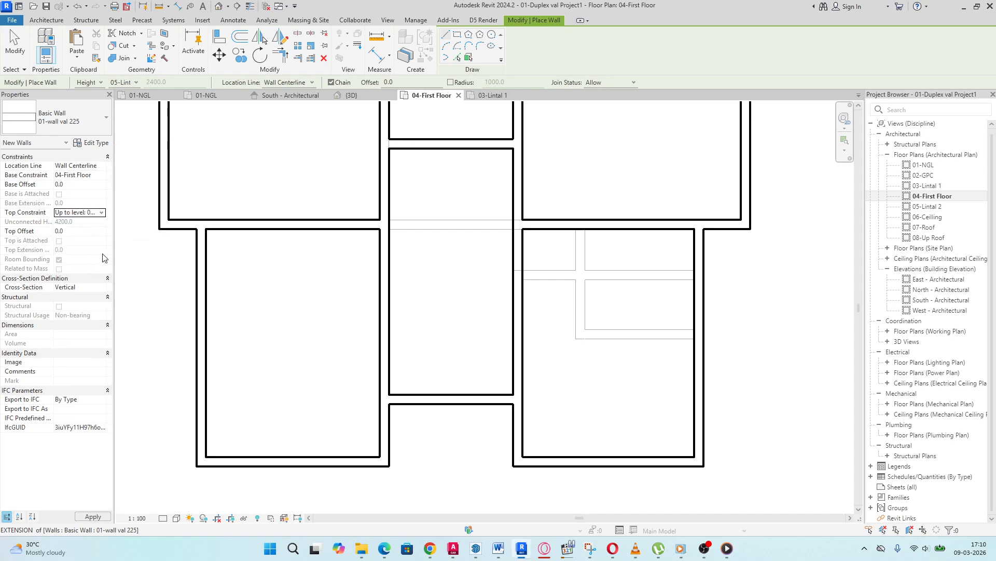
scroll(545, 245, up, 3)
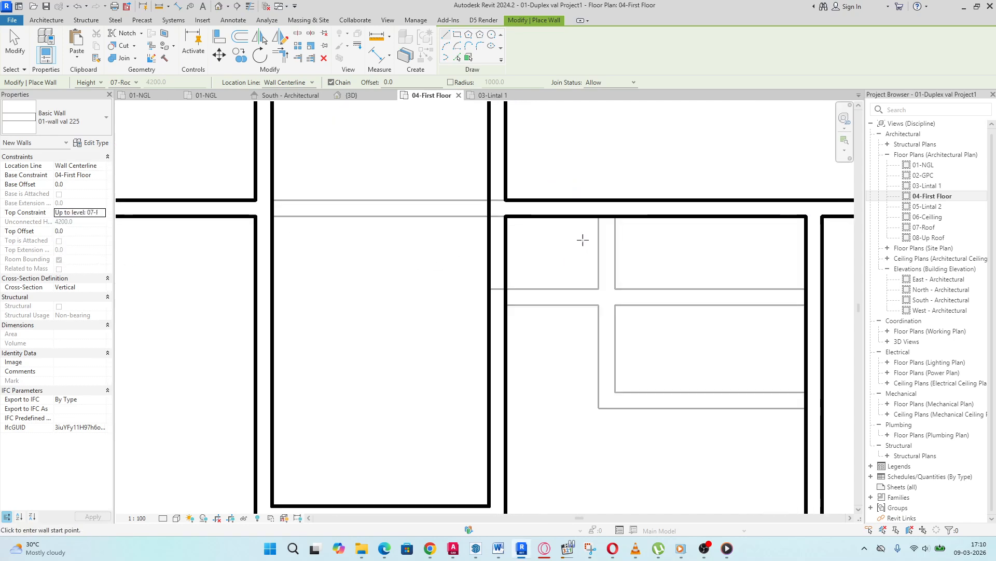
click(608, 208)
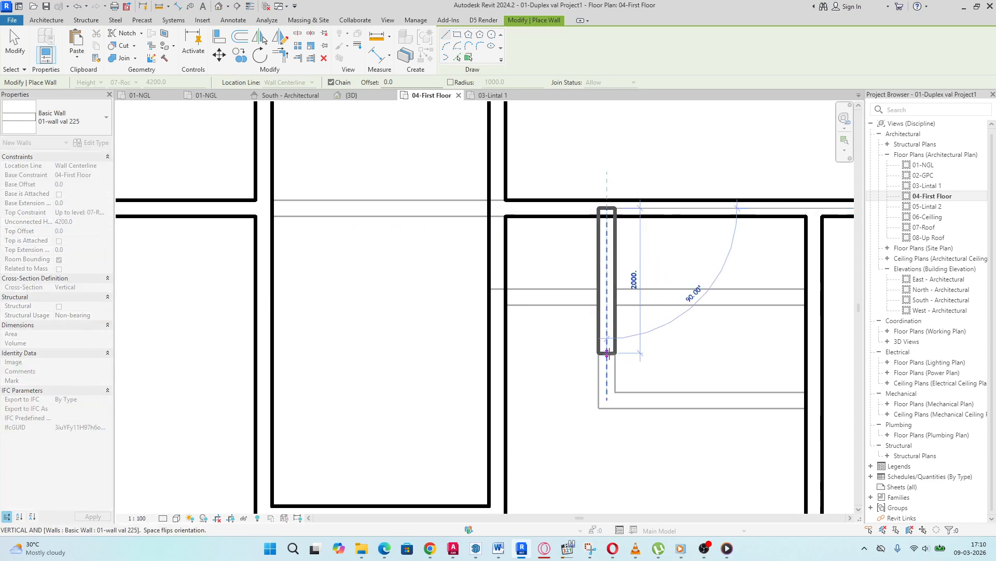
click(607, 338)
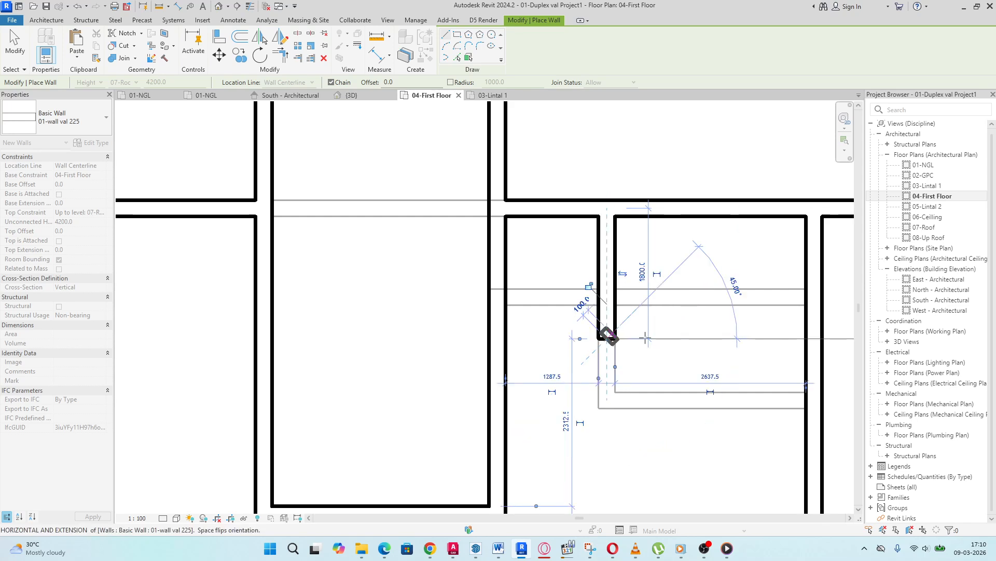
click(813, 338)
key(Escape)
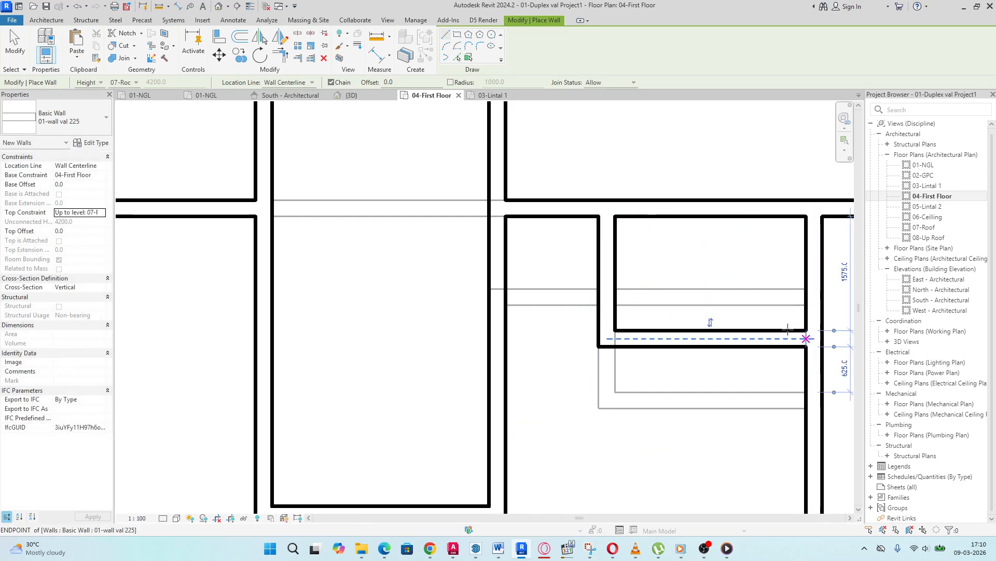
Step: Draw two matching walls for a small room about 1800 mm deep in the left lower wing's upper outer corner
scroll(620, 273, down, 3)
scroll(322, 237, down, 3)
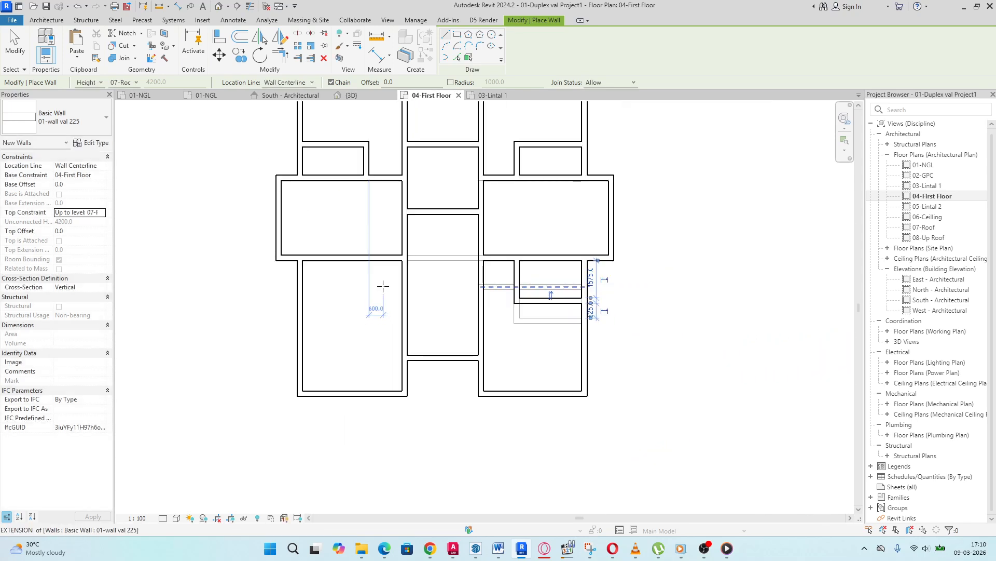
click(366, 258)
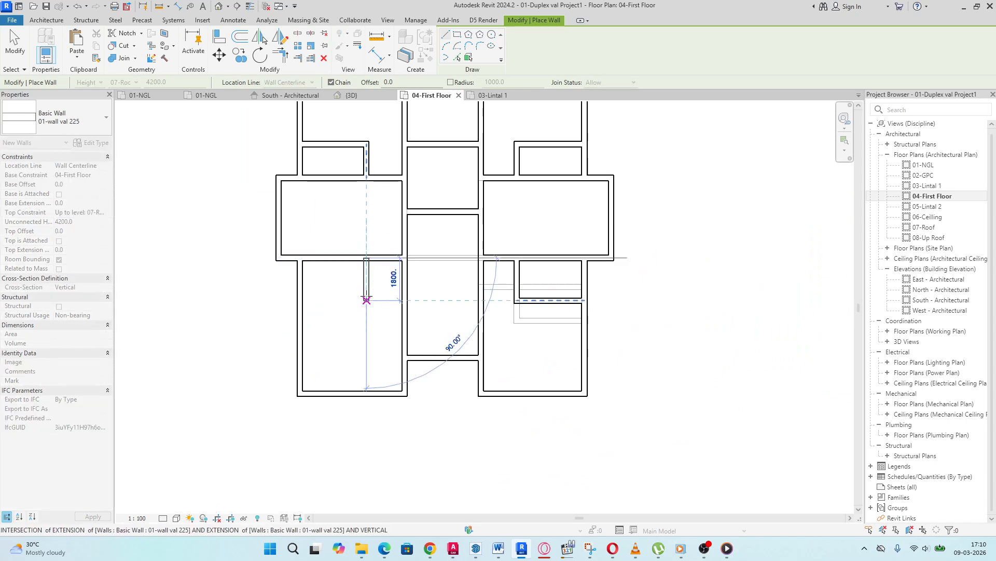
click(366, 300)
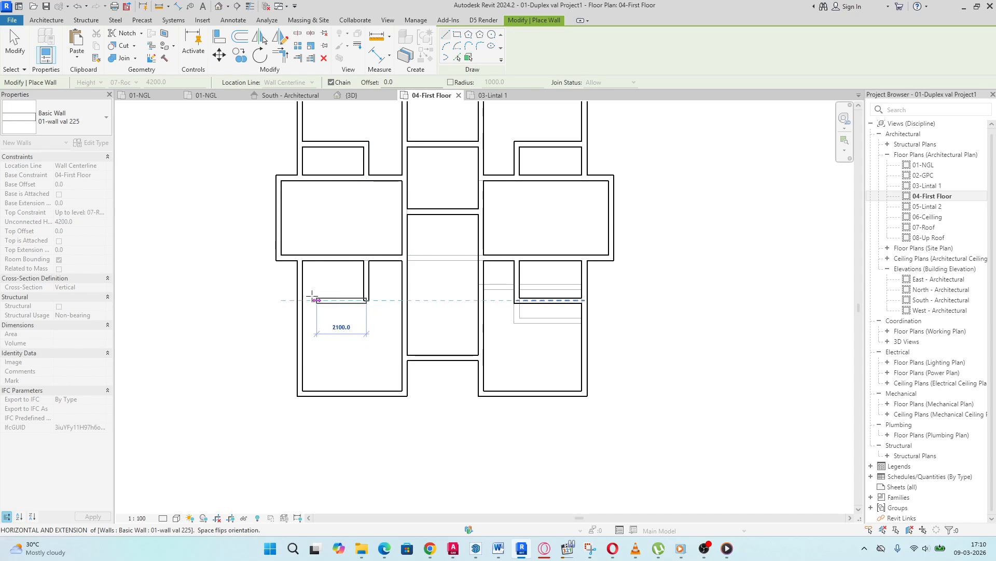
click(300, 300)
key(Escape)
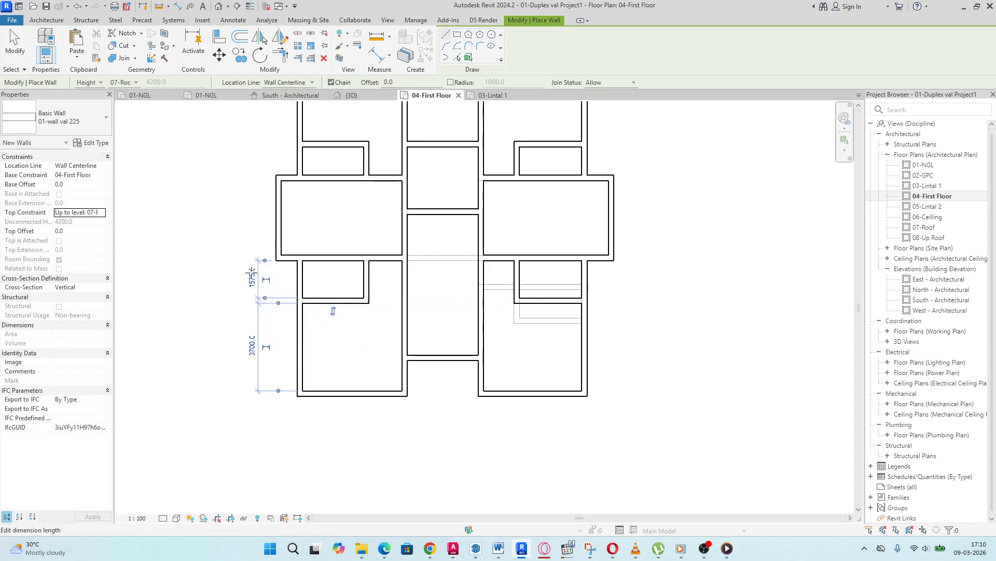
Step: Set the left small room's clear depth to 1800 mm and leave the Wall command
click(252, 272)
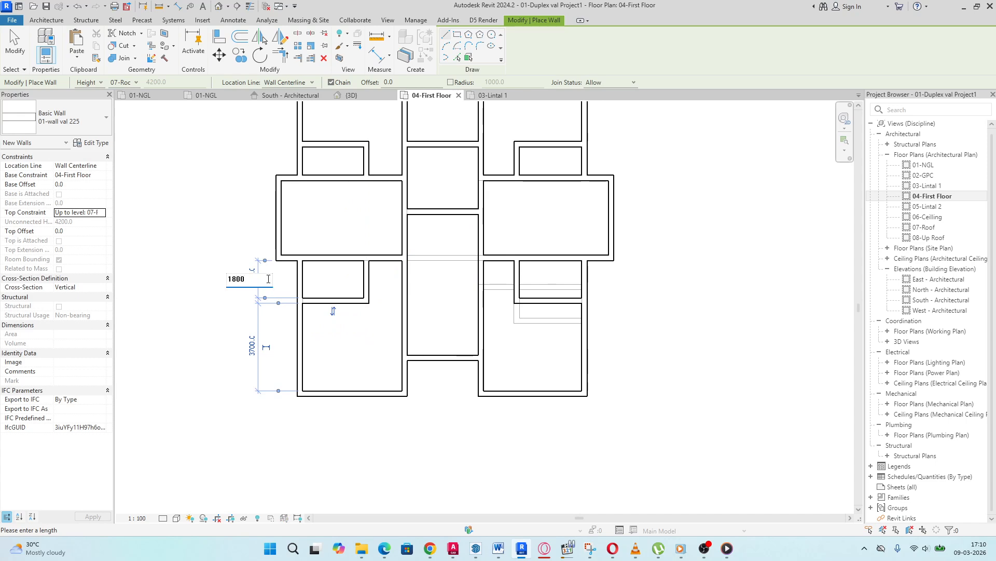
text(1800)
key(Return)
right_click(493, 296)
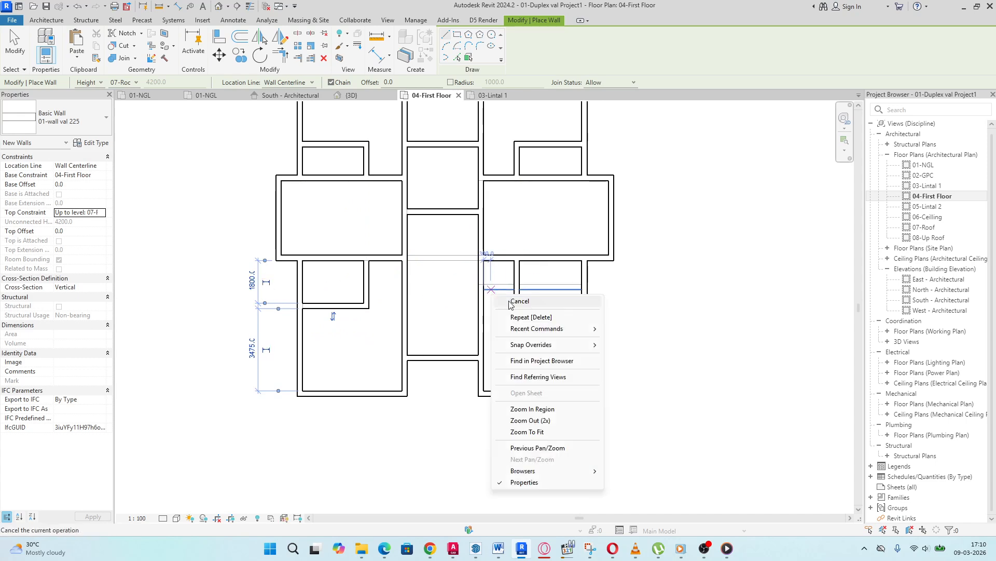
click(520, 303)
right_click(514, 295)
click(527, 304)
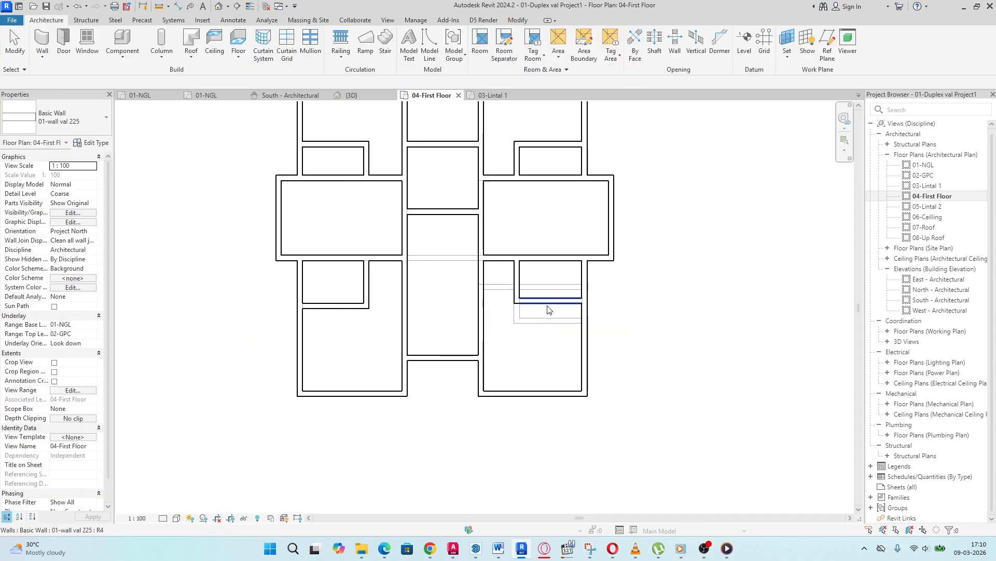
Step: Set the clear depth of the small room in the right lower wing to 1800 mm
click(552, 302)
click(621, 279)
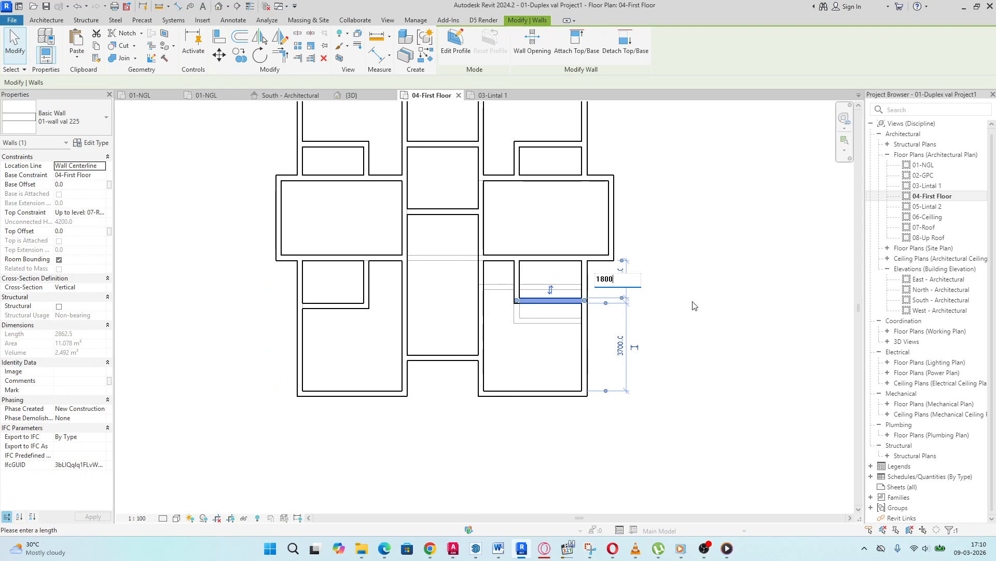
text(1800)
key(Return)
key(Escape)
Step: Open the 05-Lintal 2 plan and delete the outdated U-shaped double-line outline overlapping the lower end of the building
scroll(513, 225, down, 3)
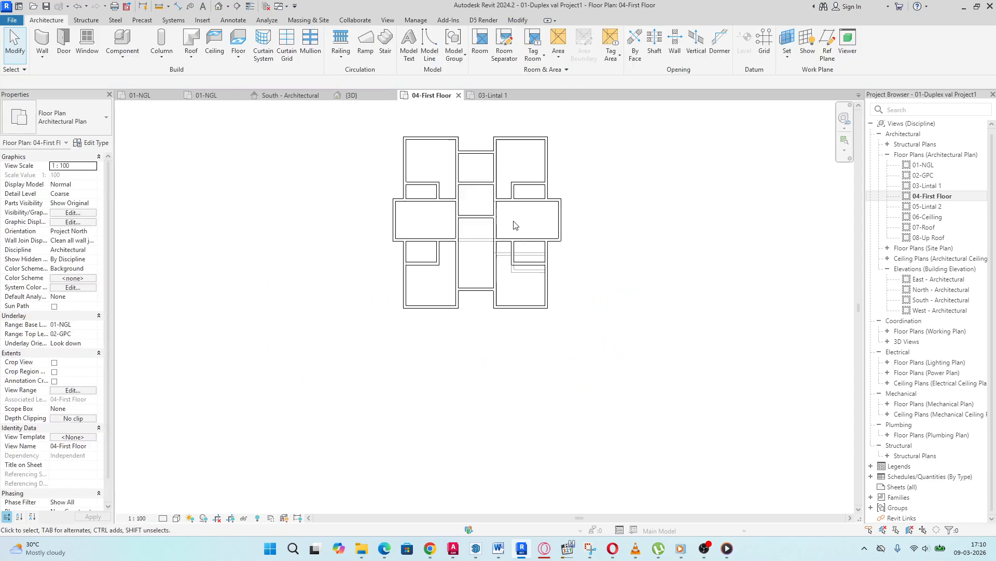
scroll(445, 252, up, 4)
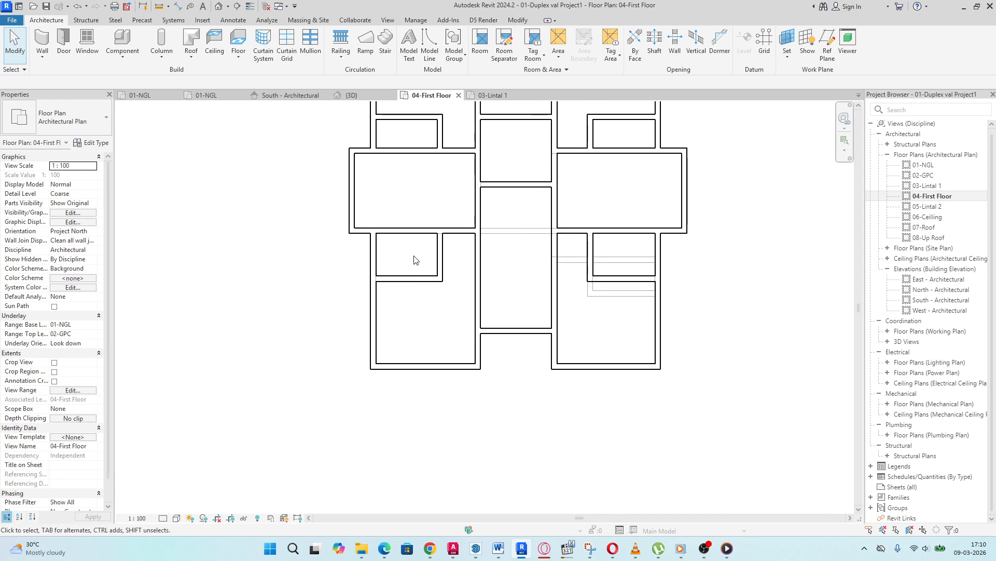
scroll(437, 284, up, 2)
scroll(434, 288, down, 2)
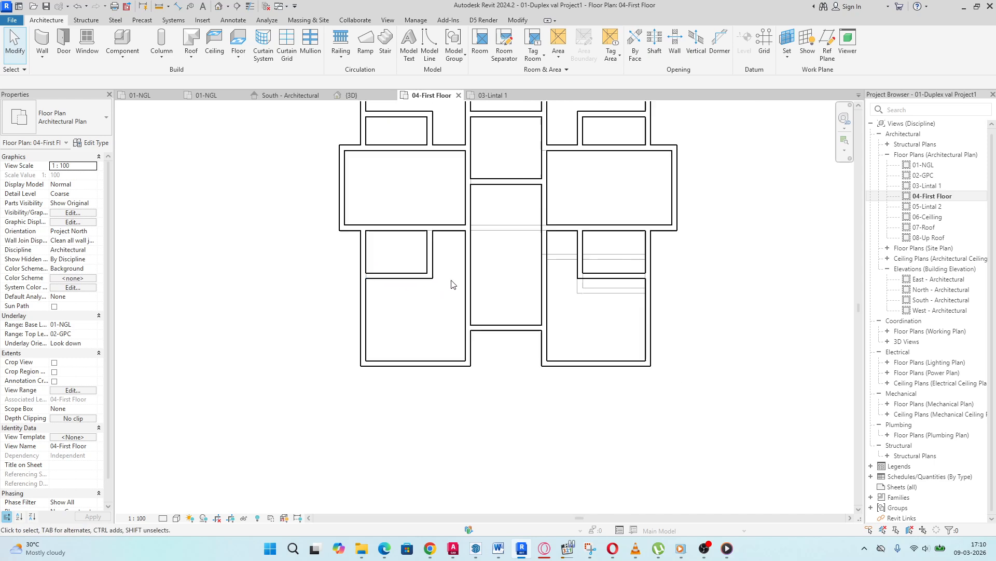
scroll(453, 285, down, 2)
scroll(510, 345, down, 2)
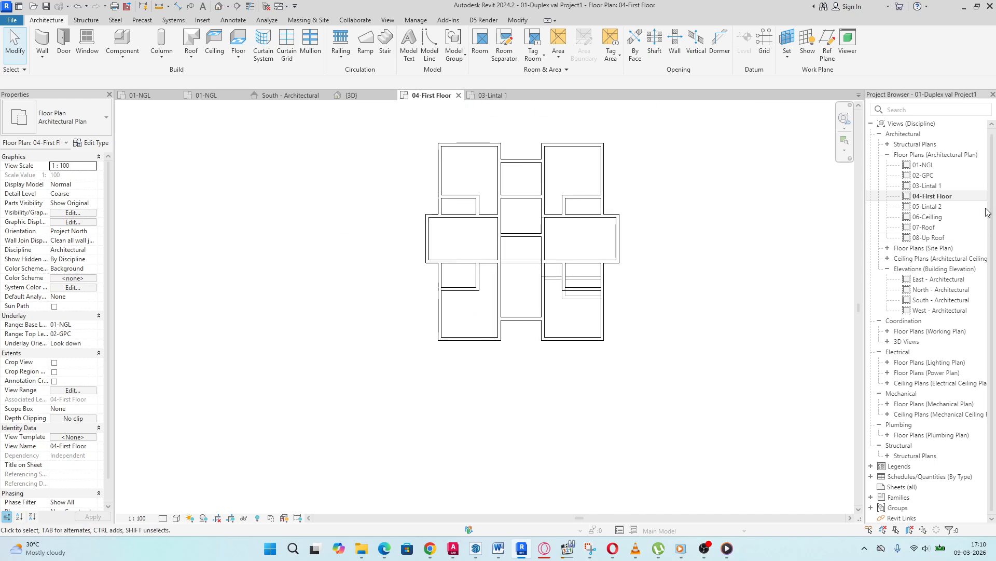
click(934, 196)
double_click(932, 207)
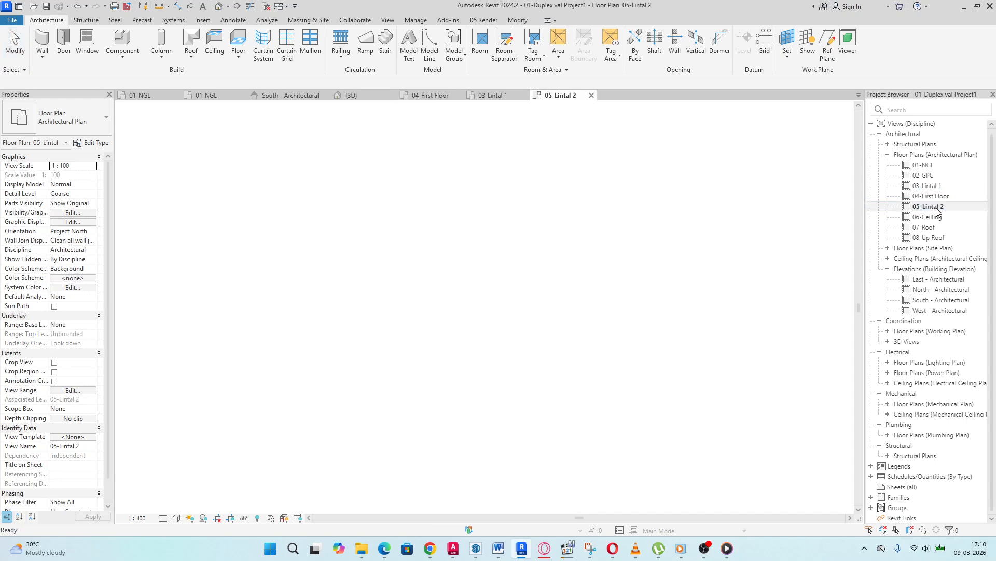
drag(590, 362, 456, 387)
key(Delete)
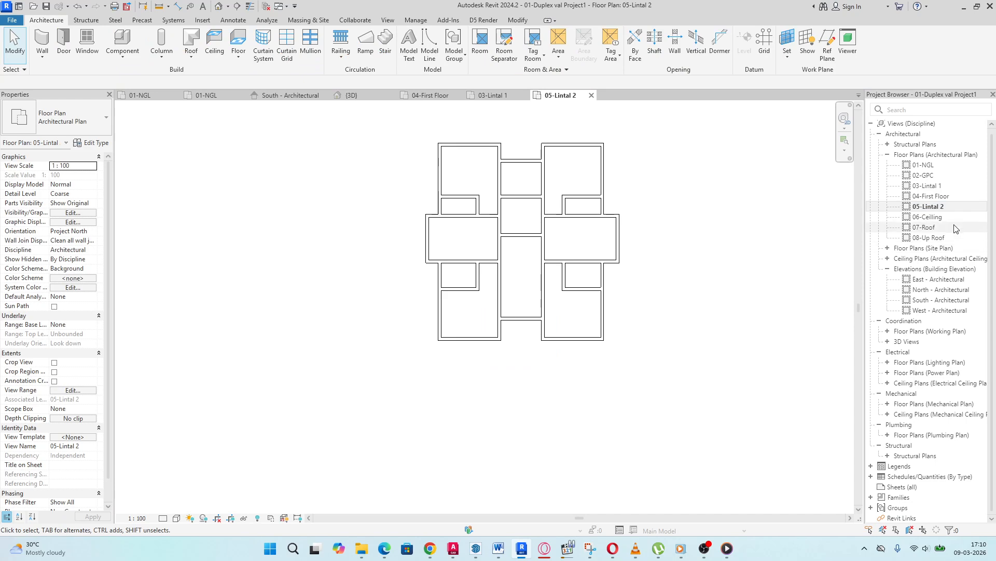
Step: Delete the outdated U-shaped detail-line outline from the 06-Ceilling and 07-Roof plans
double_click(939, 218)
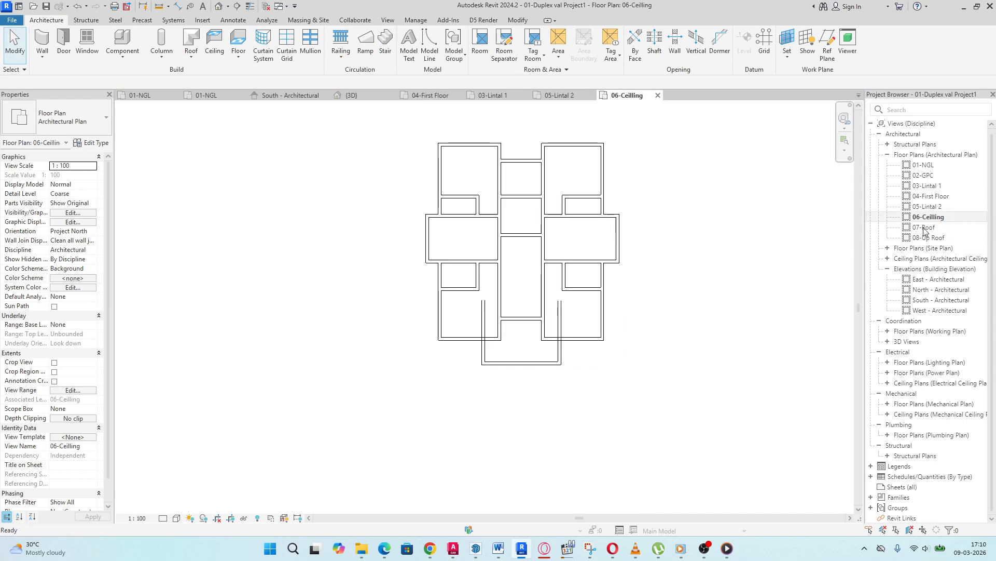
drag(589, 356, 405, 396)
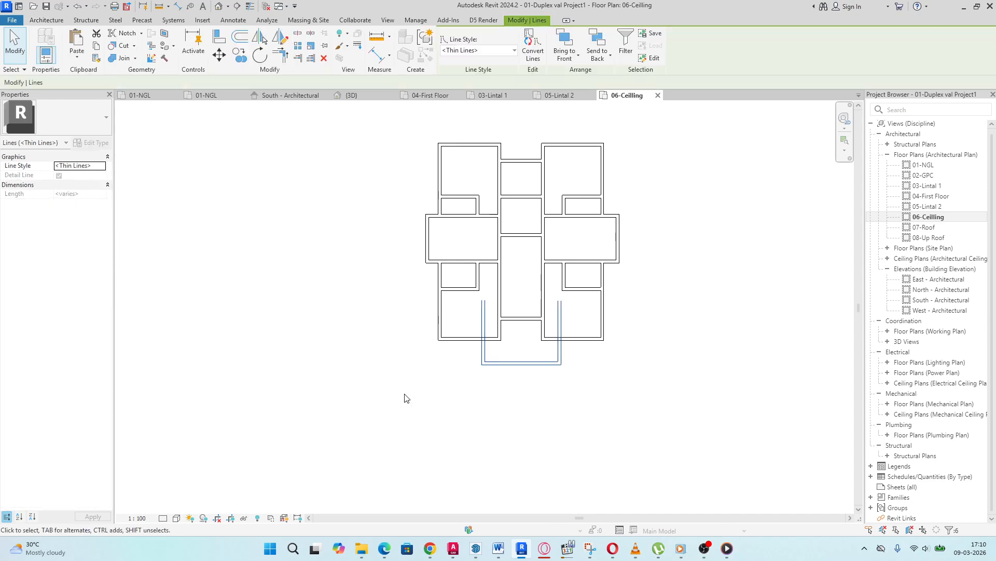
key(Delete)
double_click(924, 227)
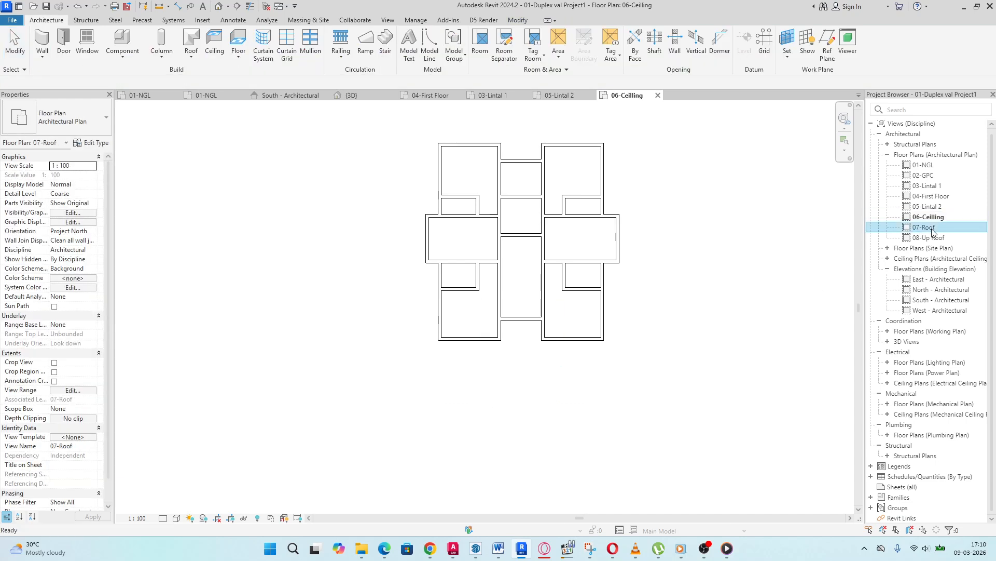
drag(611, 324, 407, 415)
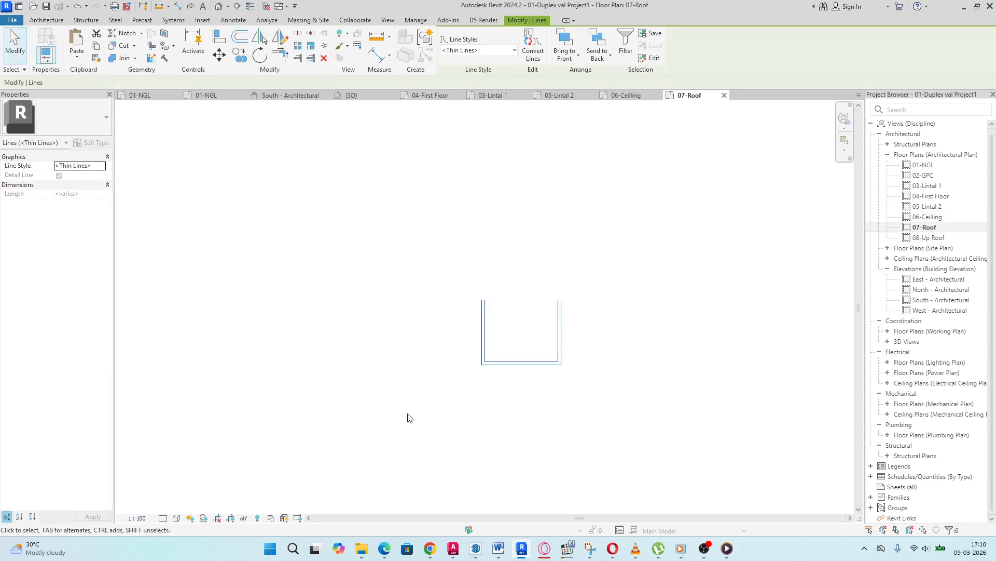
key(Delete)
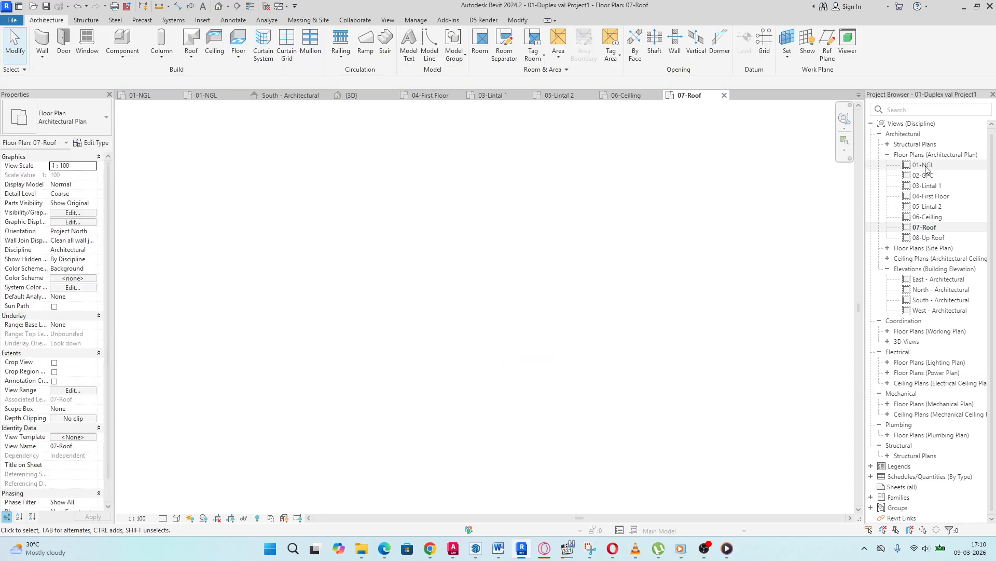
Step: Copy the U-shaped detail lines below the 01-NGL building and paste them aligned to floor plans 04-First Floor, 05-Lintal 2, 06-Ceilling and 07-Roof
double_click(924, 165)
drag(573, 398, 449, 453)
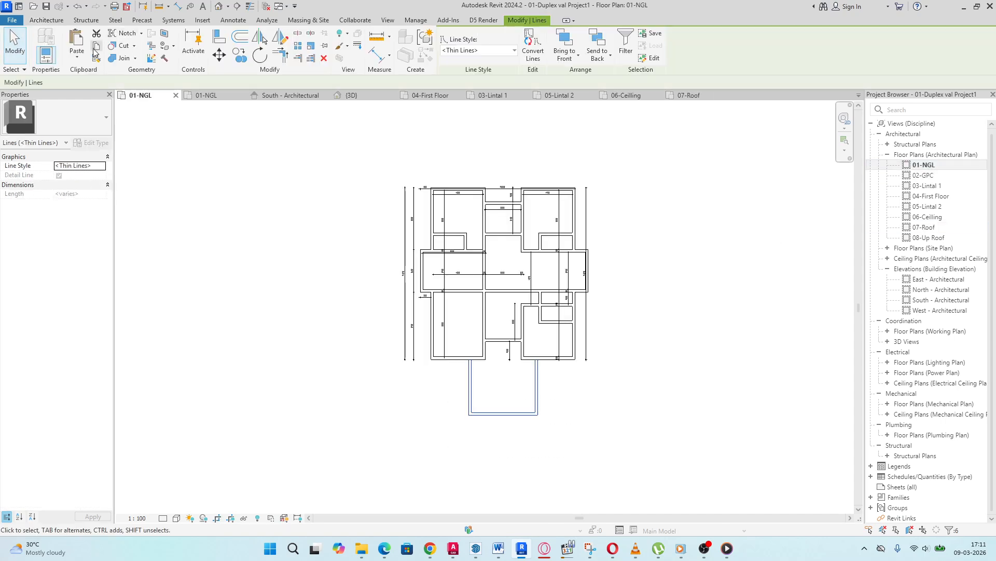
click(78, 60)
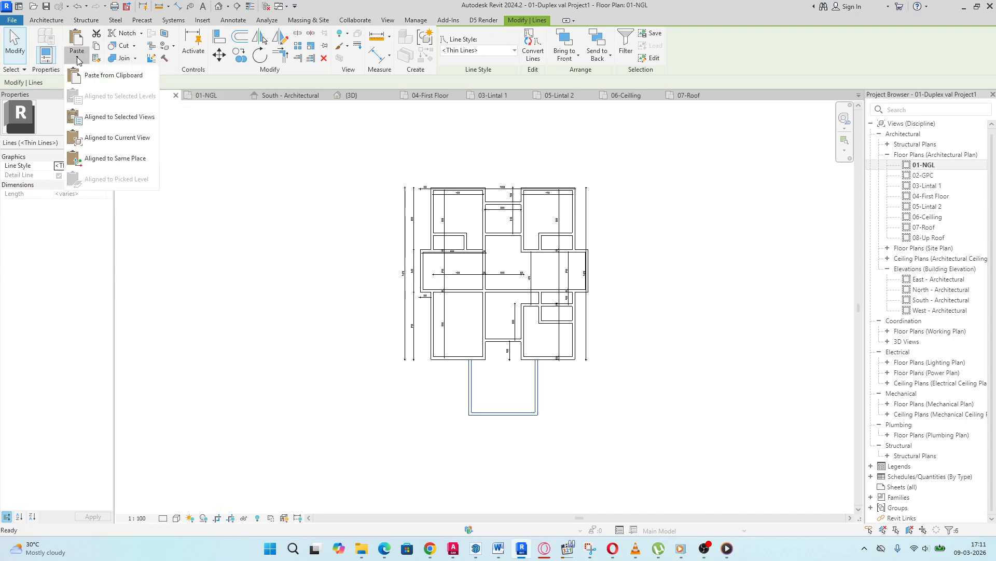
click(95, 117)
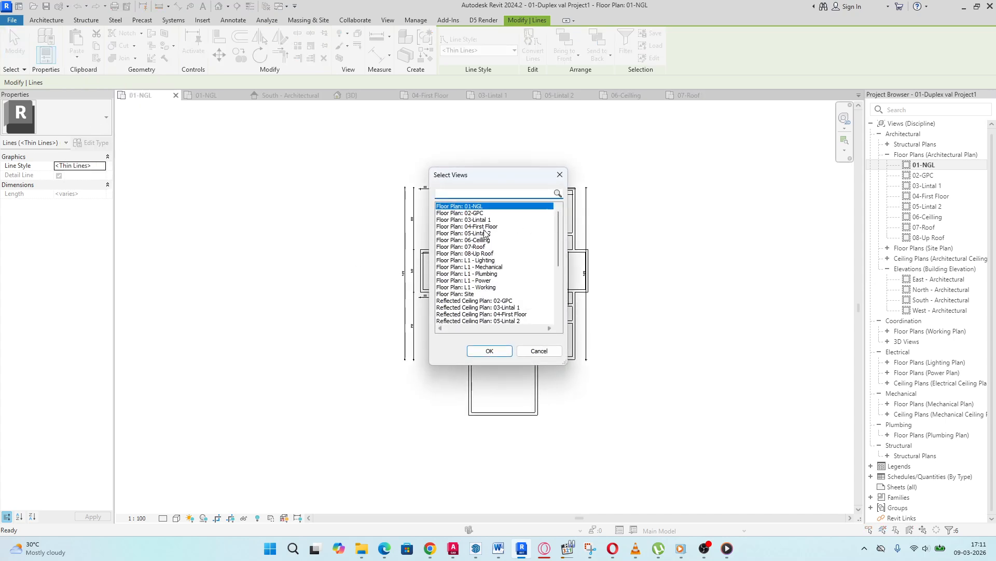
click(492, 233)
click(496, 227)
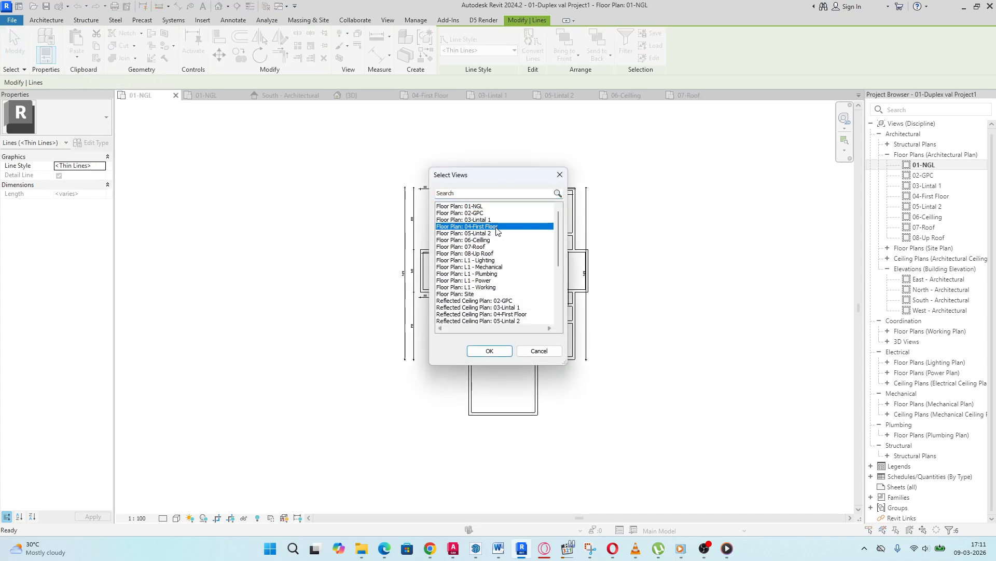
ctrl+click(492, 234)
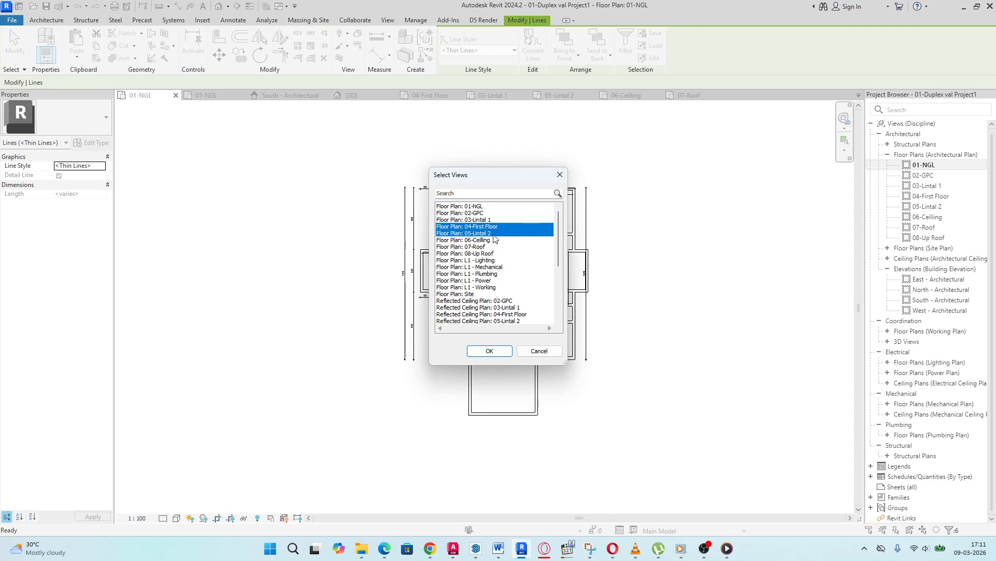
ctrl+click(490, 241)
ctrl+click(487, 247)
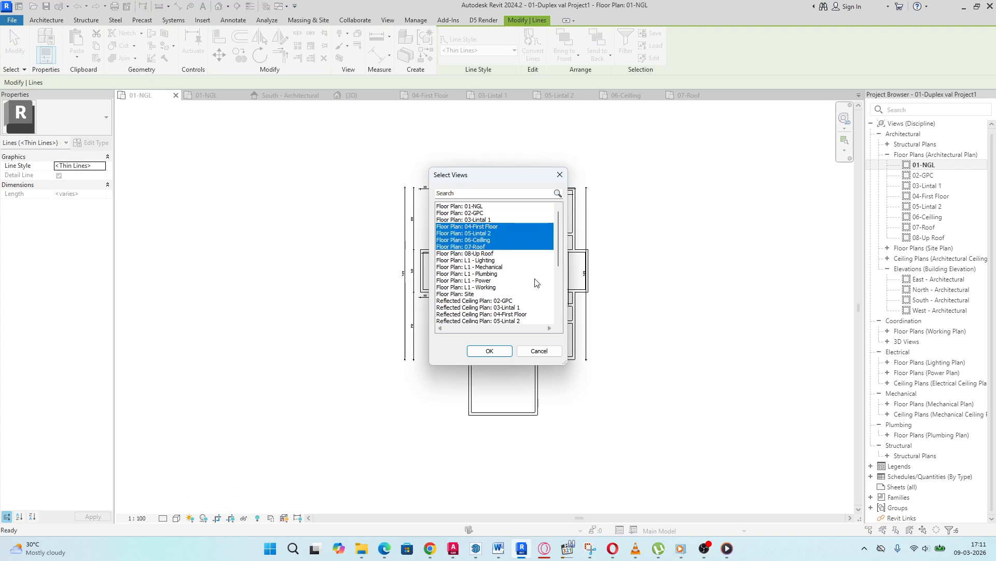
click(490, 352)
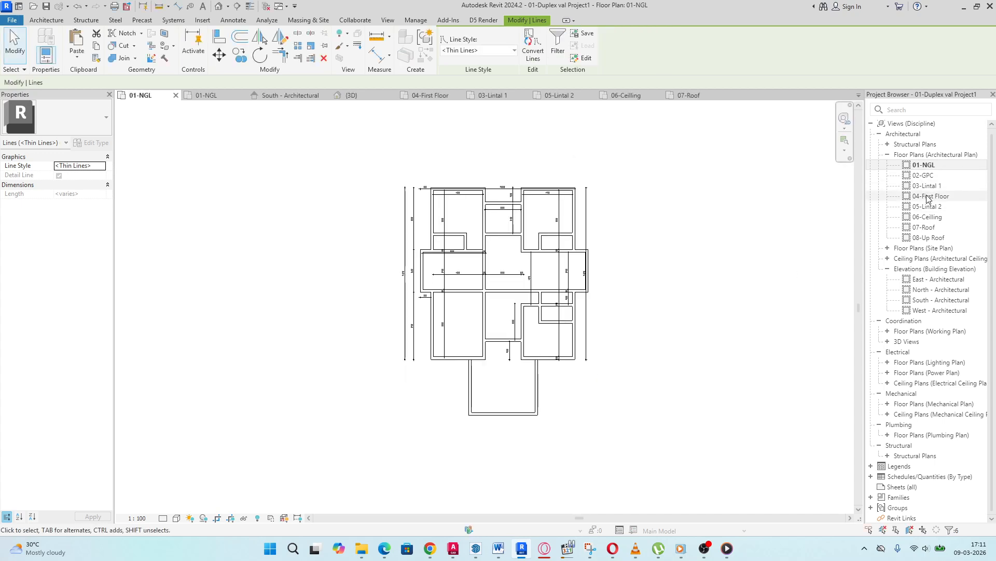
Step: Check the position of the pasted U-shaped outline in the 07-Roof and 04-First Floor plans
double_click(925, 227)
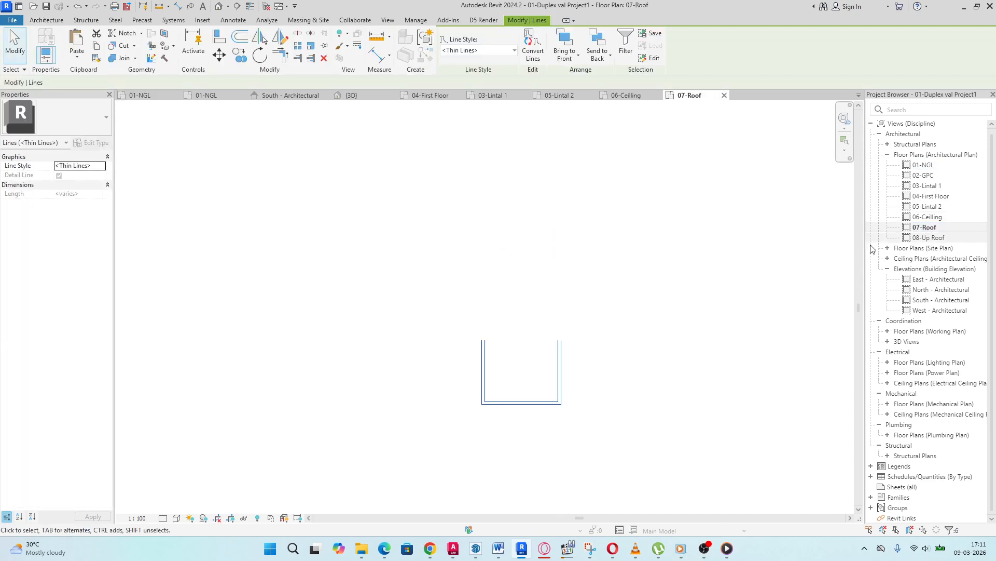
double_click(930, 196)
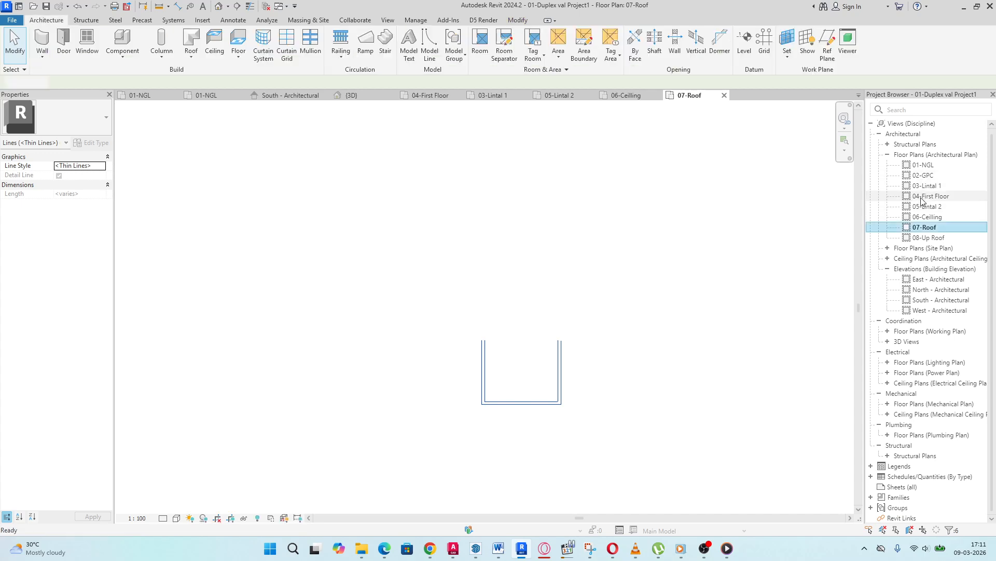
scroll(518, 287, up, 2)
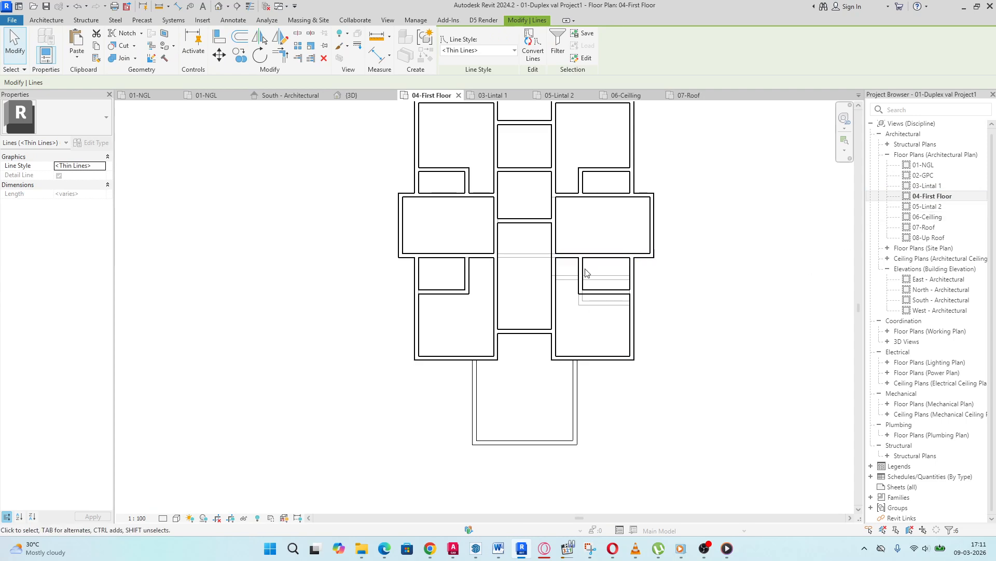
scroll(545, 287, up, 2)
scroll(634, 256, down, 1)
scroll(578, 359, down, 1)
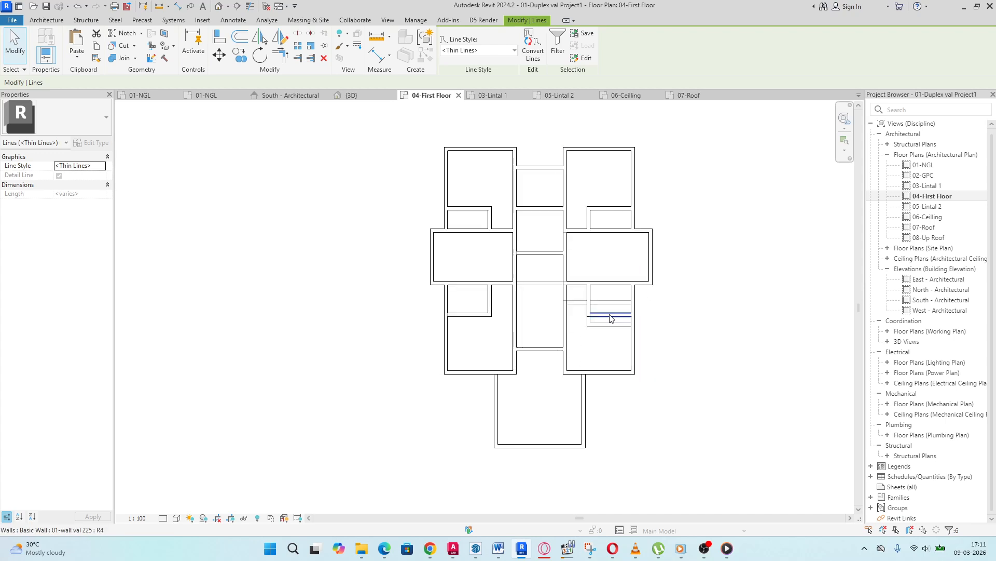
scroll(555, 336, up, 2)
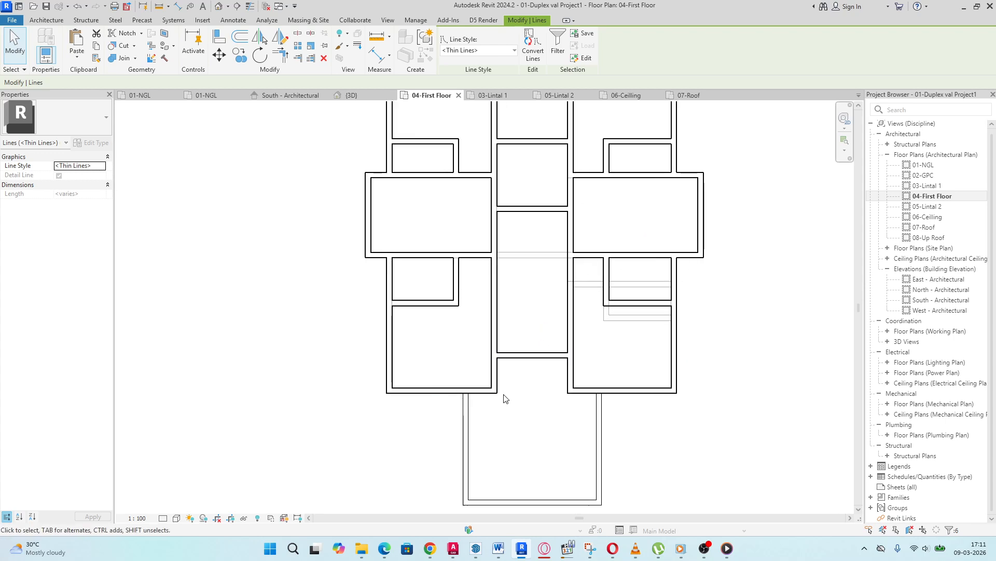
scroll(504, 398, up, 2)
scroll(473, 423, down, 1)
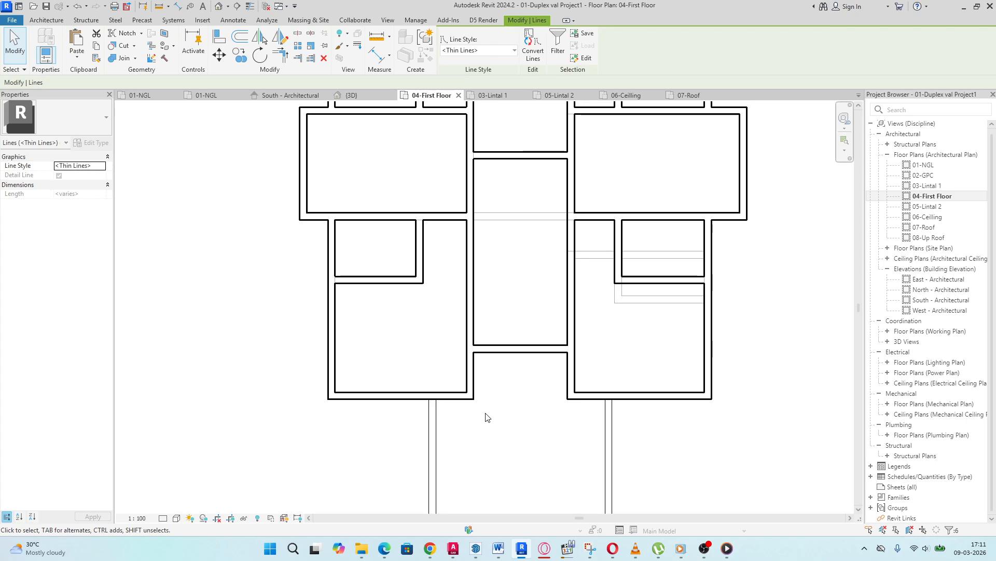
scroll(511, 435, down, 1)
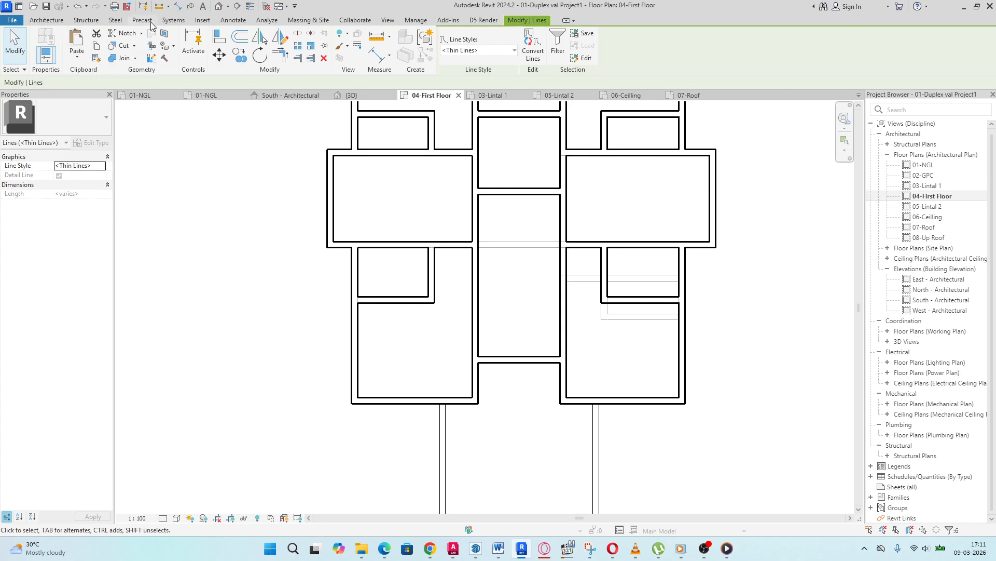
Step: Draw thin detail lines projecting 600 mm below the lower recess and spanning 3000 mm between the two wings' inner corners
click(233, 20)
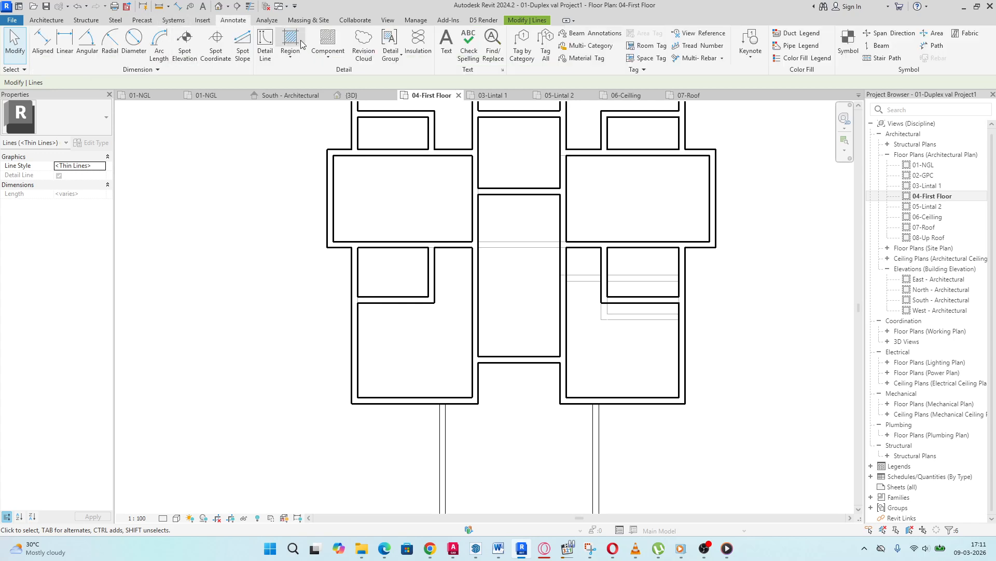
click(264, 41)
scroll(467, 395, up, 5)
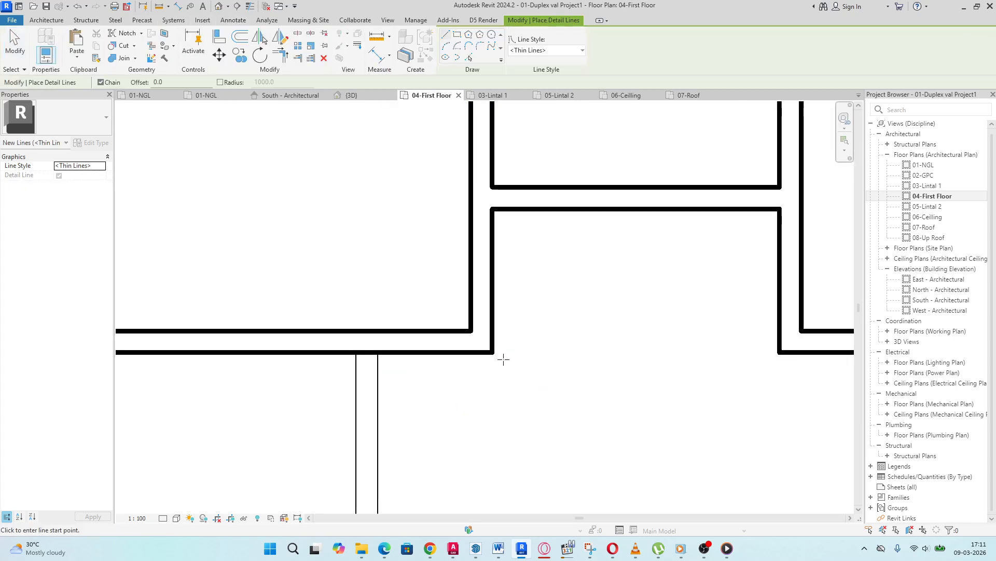
click(491, 353)
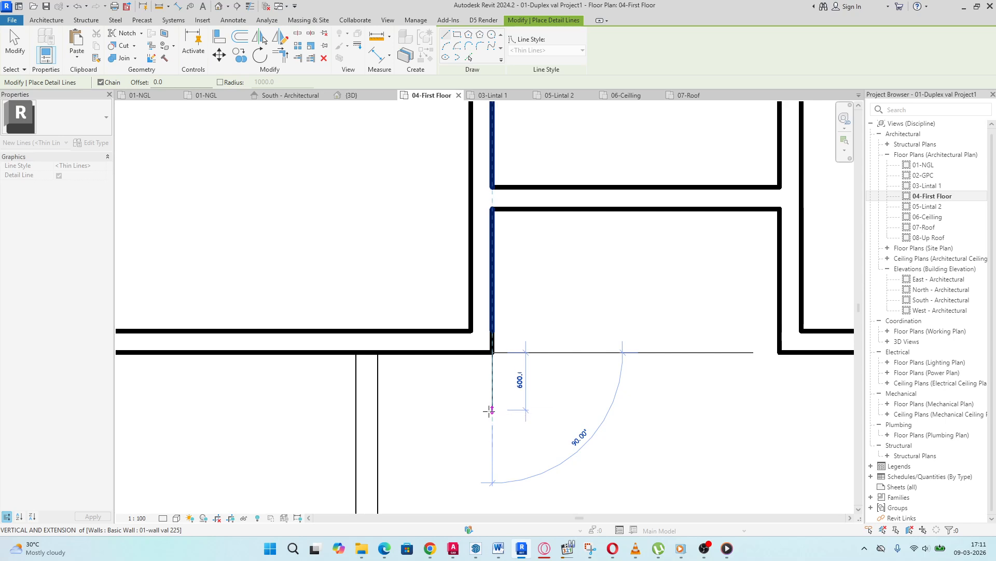
click(491, 410)
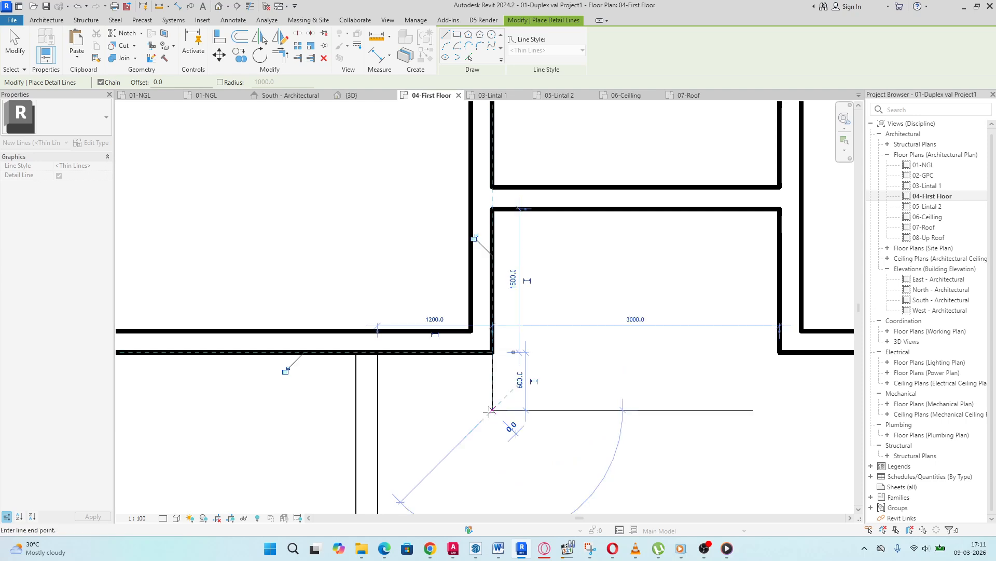
click(780, 410)
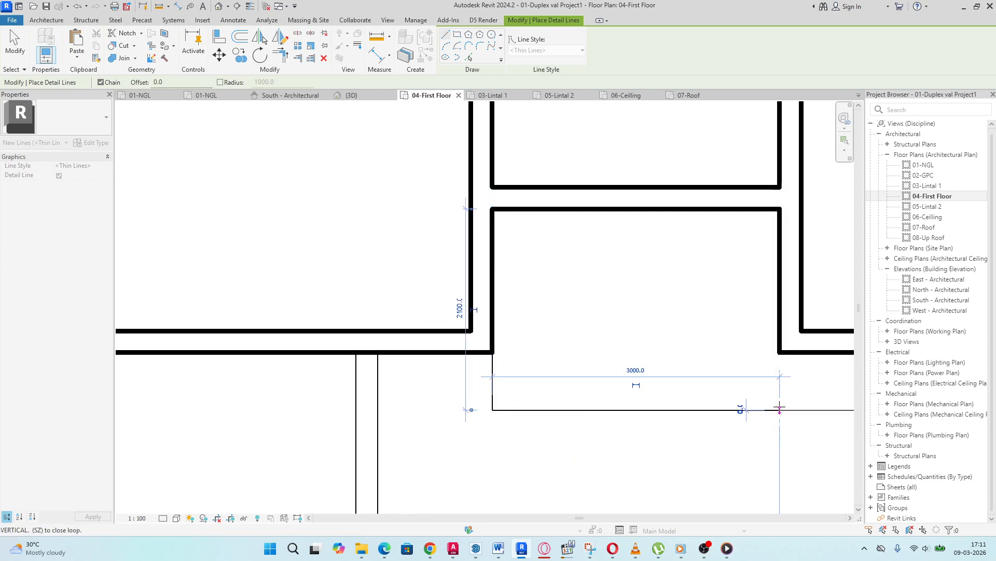
click(780, 352)
scroll(555, 357, down, 2)
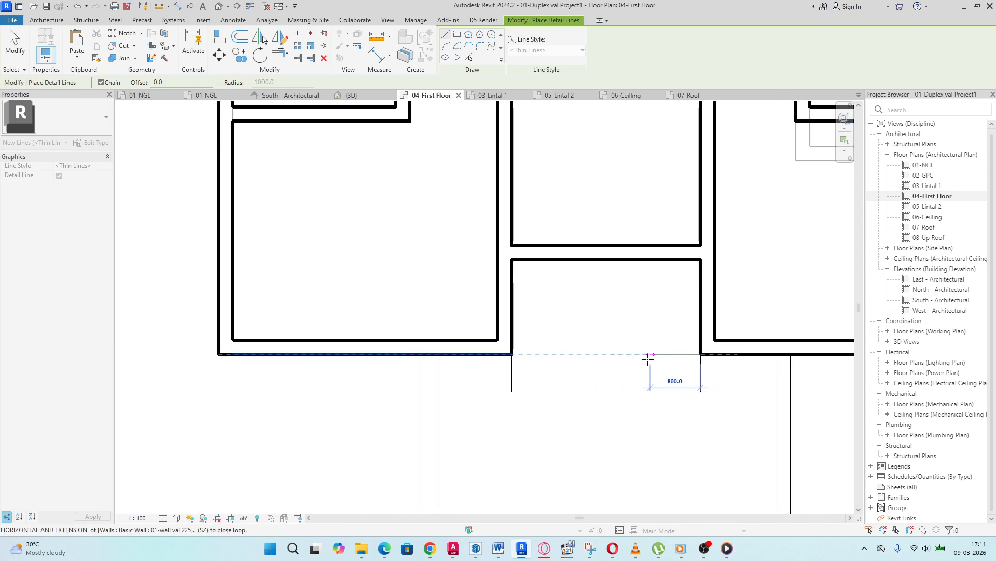
Step: Draw a vertical guide line down from the 3000 mm line's midpoint and a 1700 mm radius arc joining that line's ends through the guide's tip
click(607, 391)
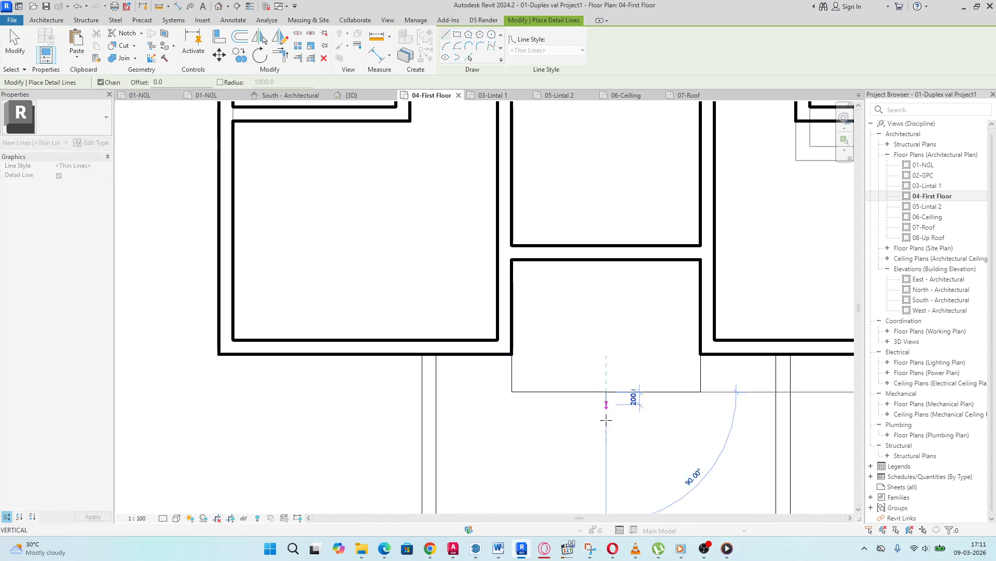
click(606, 448)
key(Escape)
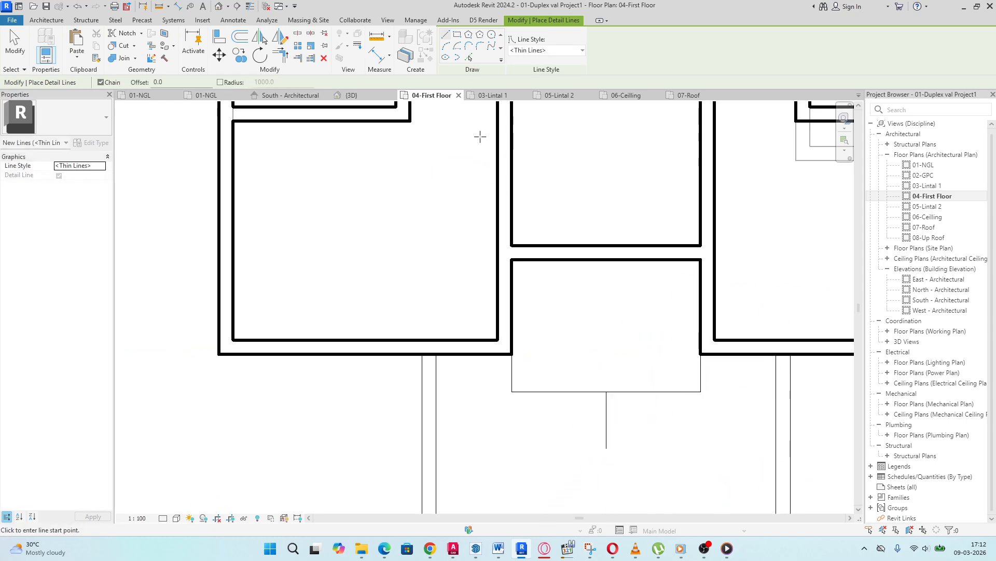
click(458, 46)
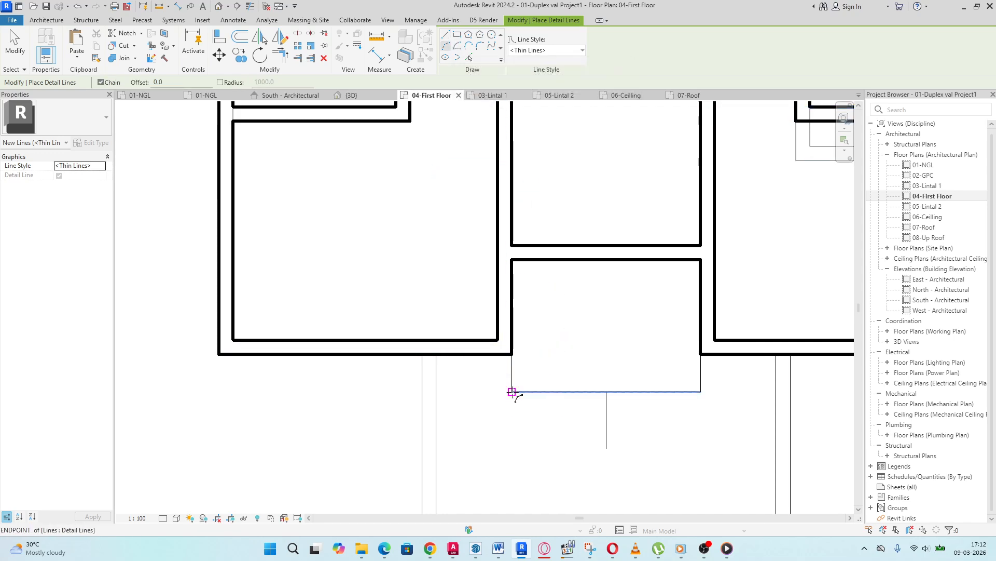
click(512, 392)
click(701, 392)
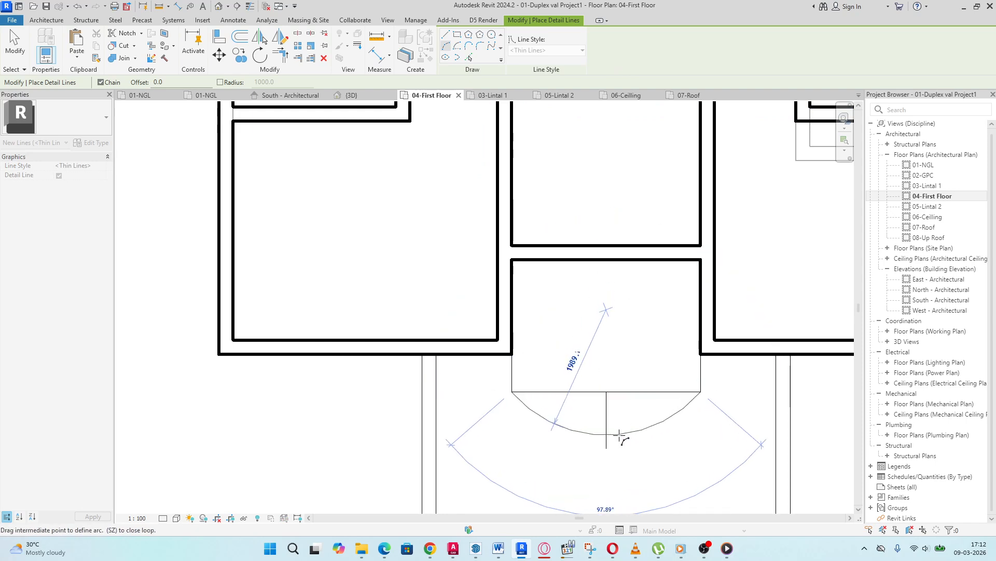
click(607, 449)
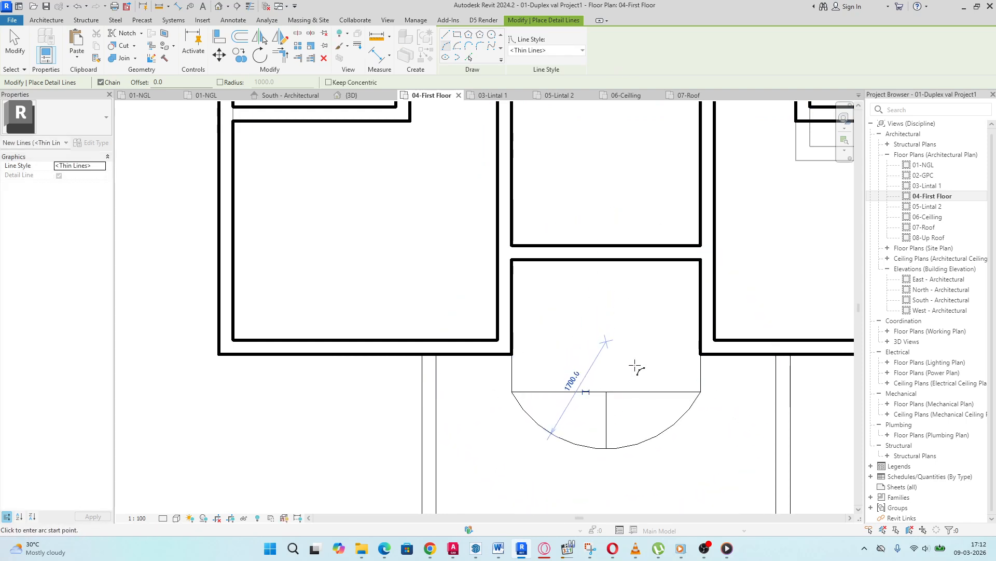
right_click(629, 357)
click(657, 165)
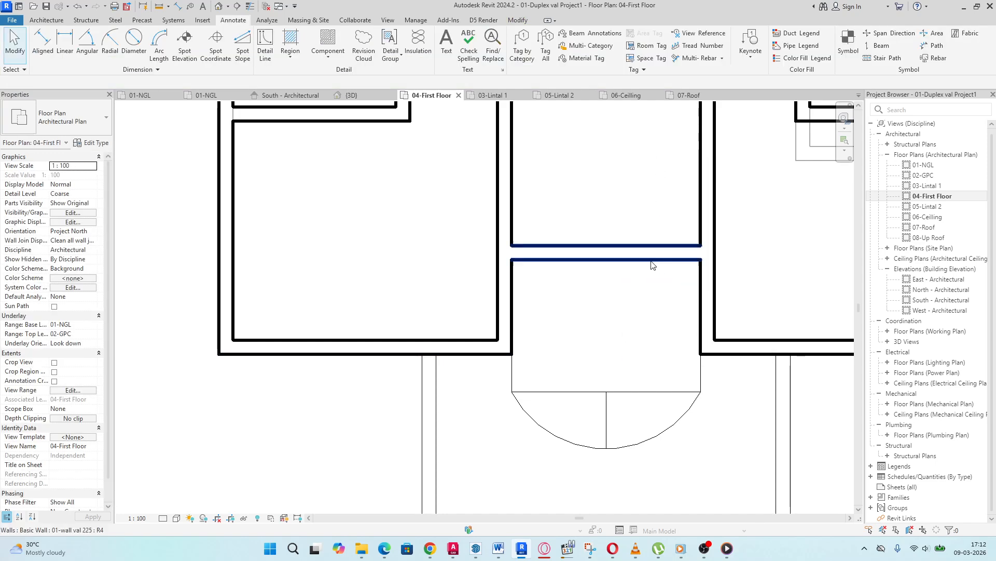
Step: Delete the straight 3000 mm detail line and the vertical guide line, keeping the curved outline between the wings
right_click(603, 321)
click(618, 328)
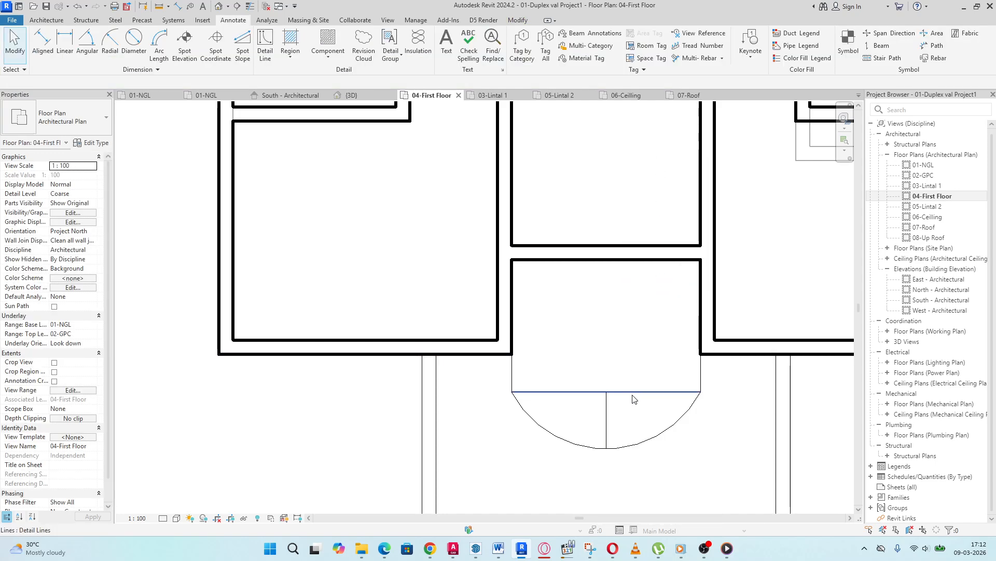
click(596, 407)
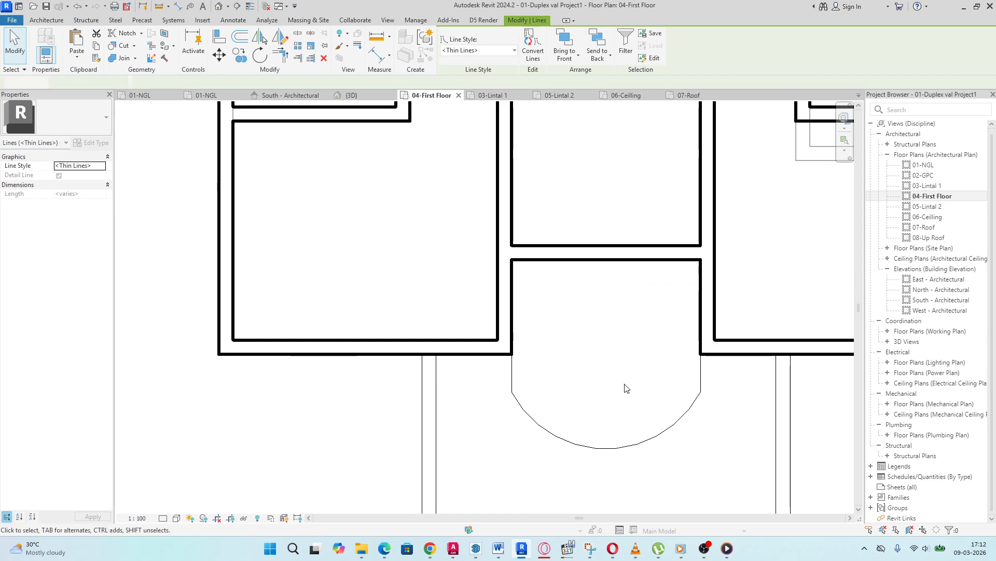
scroll(564, 335, down, 5)
scroll(558, 380, up, 2)
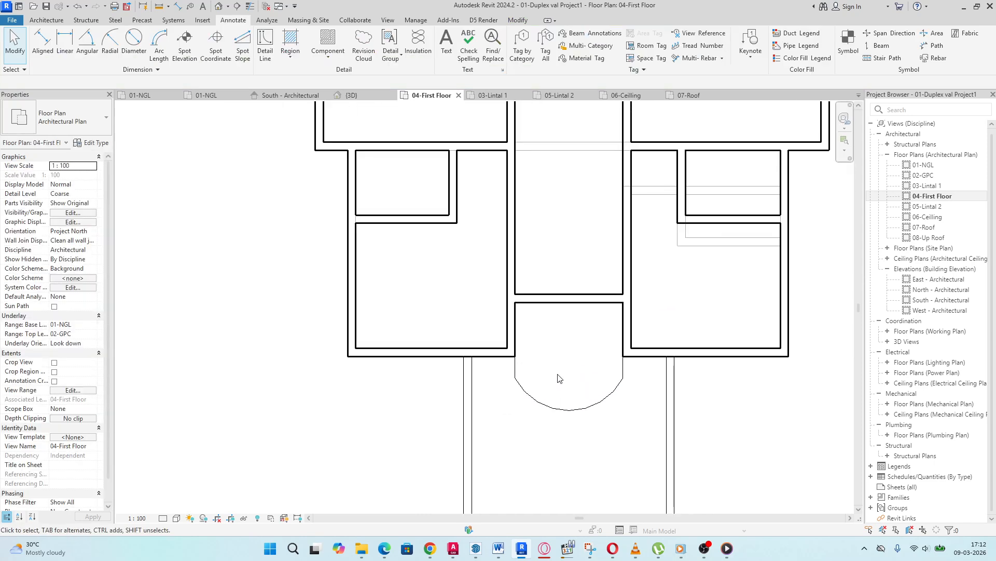
scroll(557, 381, down, 1)
scroll(561, 373, up, 4)
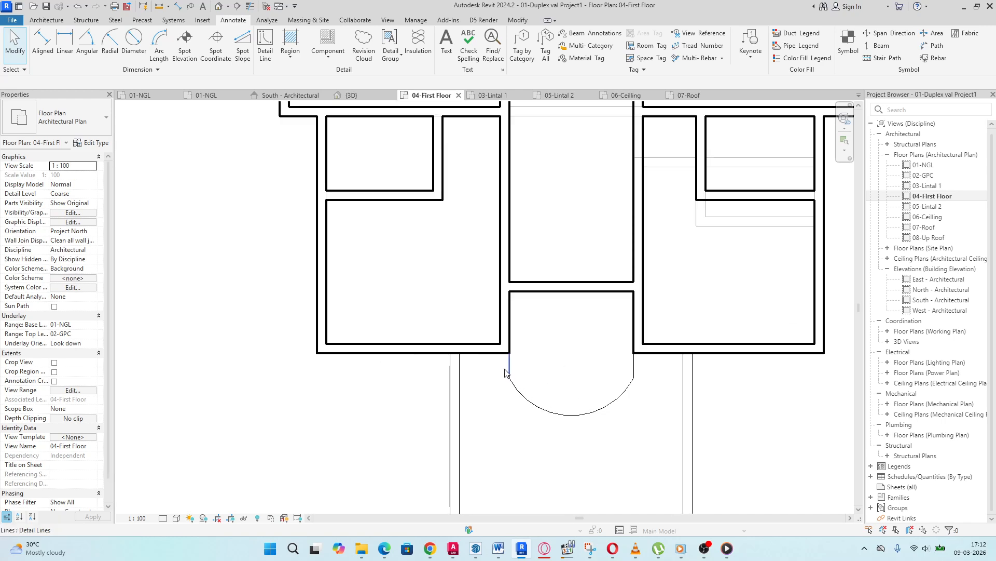
Step: Start a 01-wall val 225 wall with location line Finish Face: Exterior and a base offset of -450
click(42, 21)
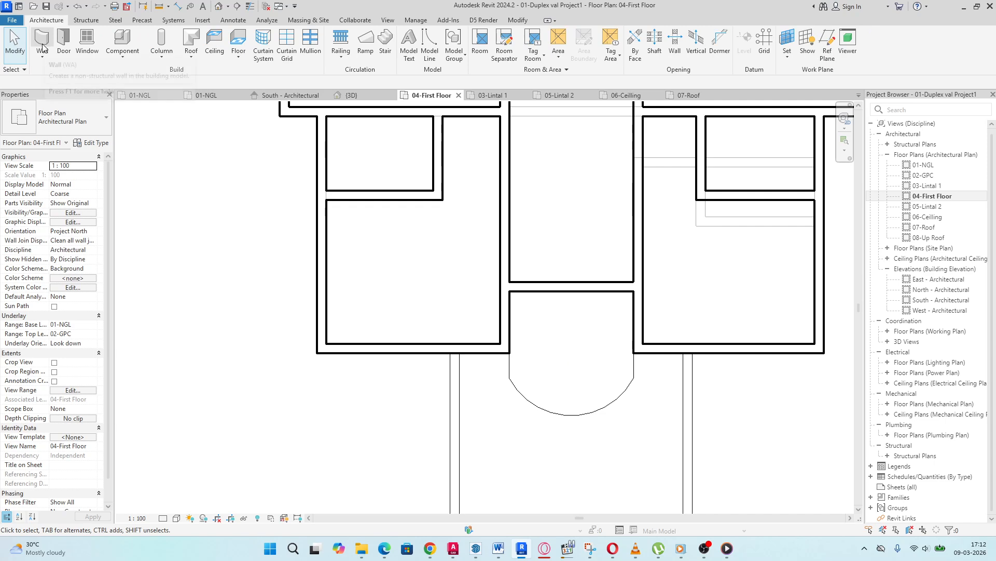
click(43, 41)
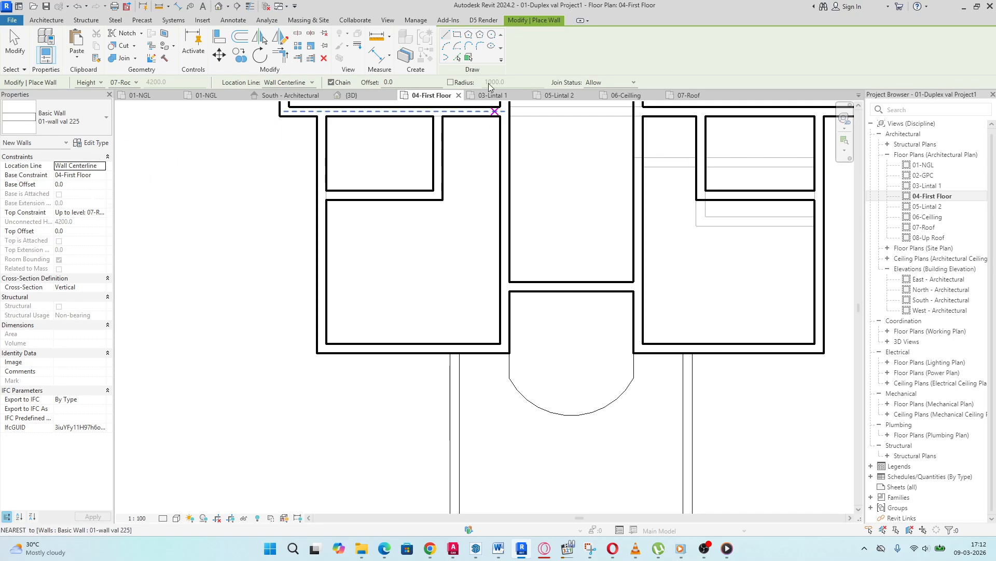
click(313, 82)
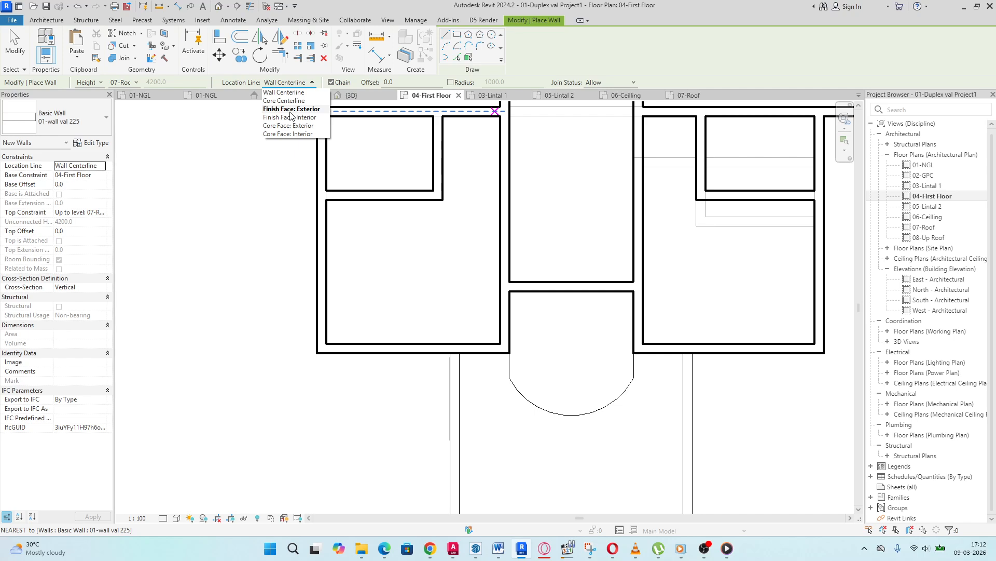
click(290, 110)
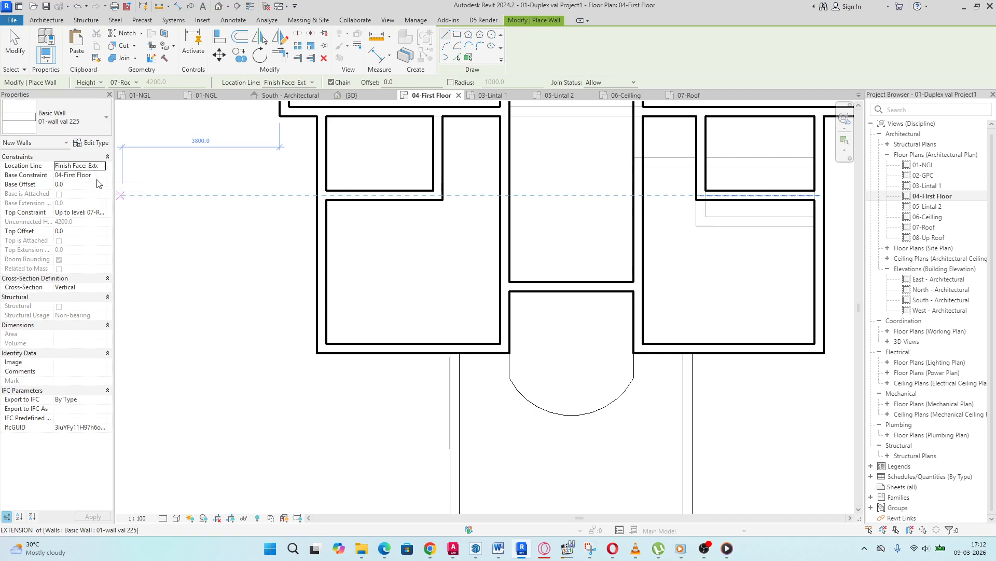
click(79, 184)
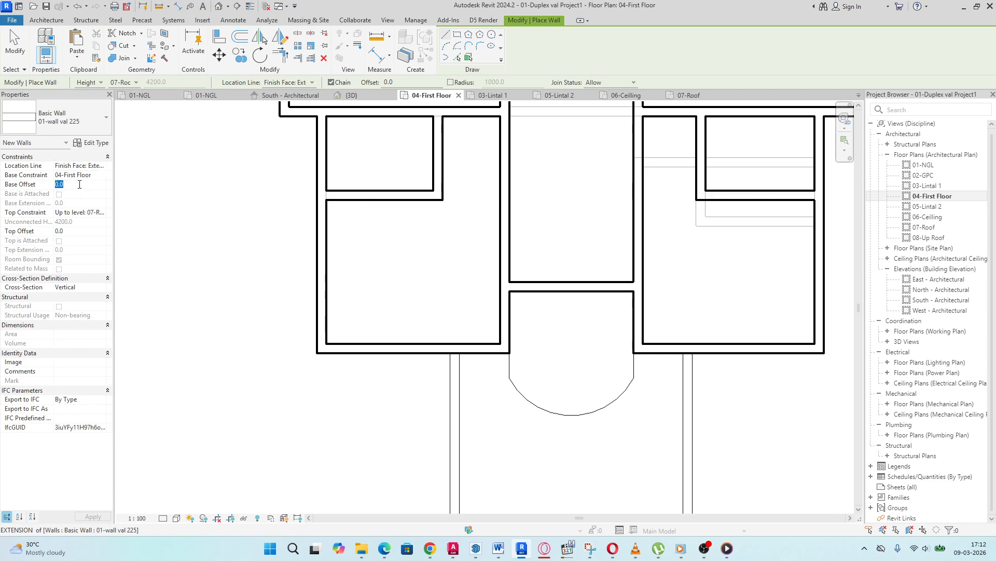
text(-450)
Step: Constrain the wall's top to level 05-Lintal 2 with a -2100 top offset and place walls along the curved front outline and its straight sides
click(102, 213)
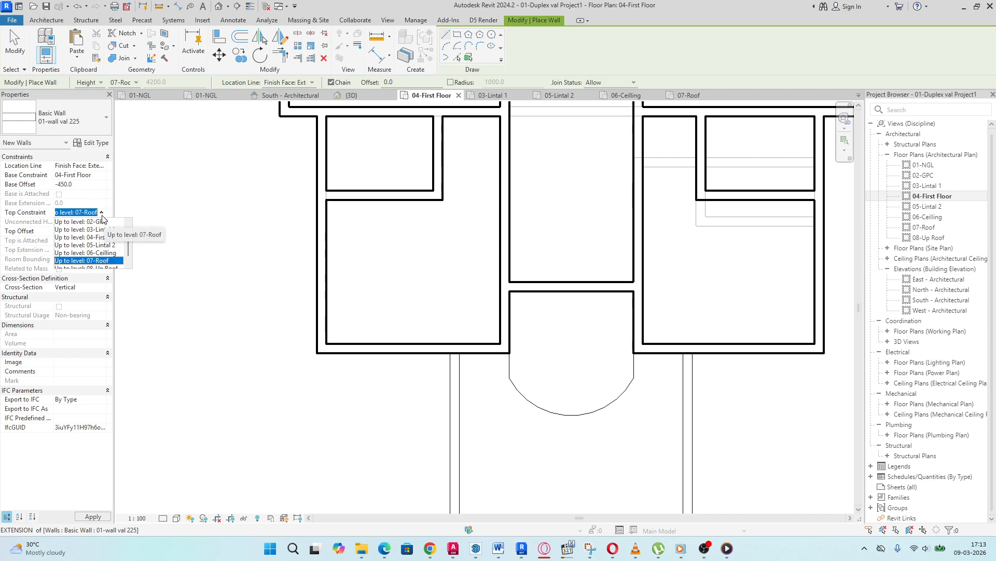
click(102, 246)
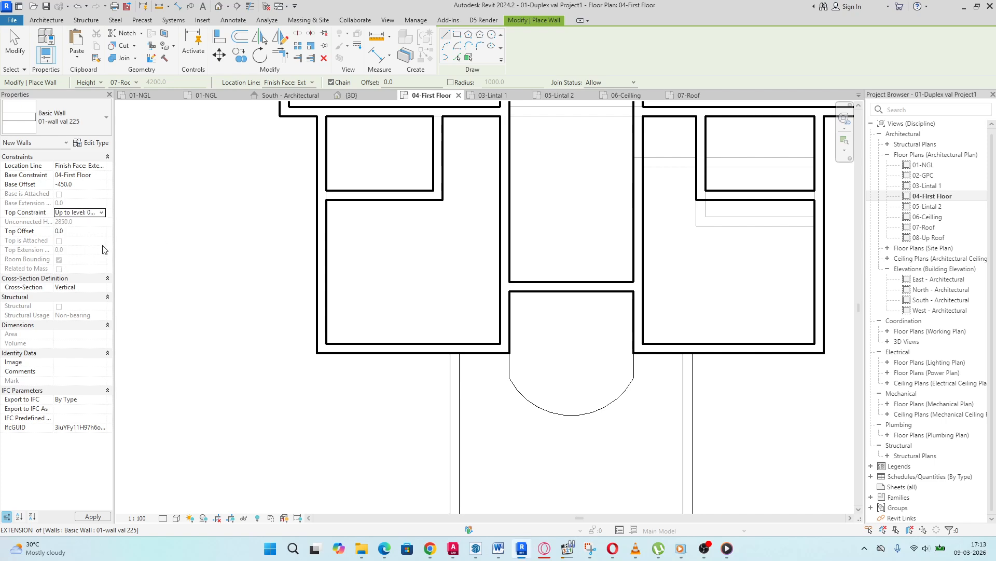
click(73, 232)
key(Return)
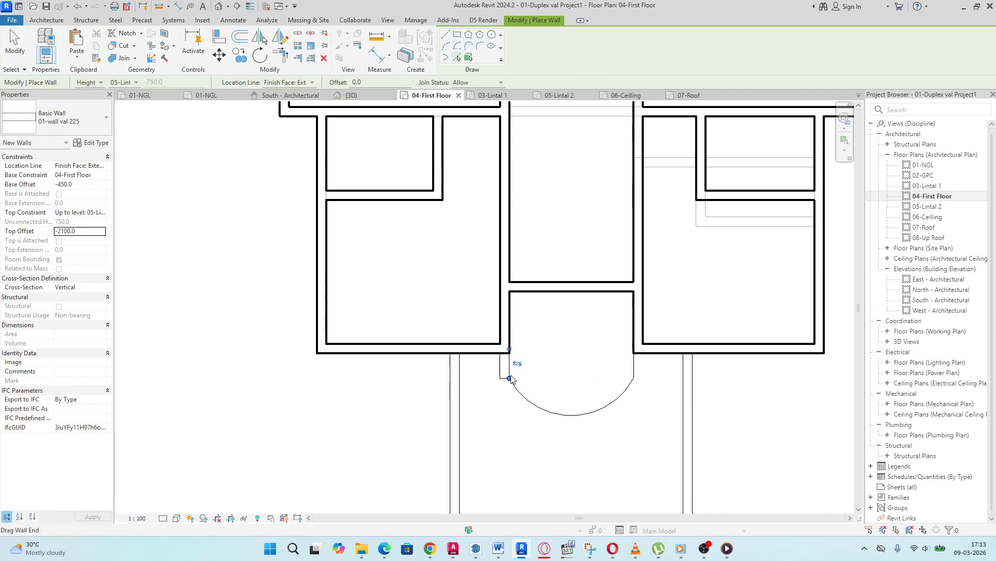
click(524, 395)
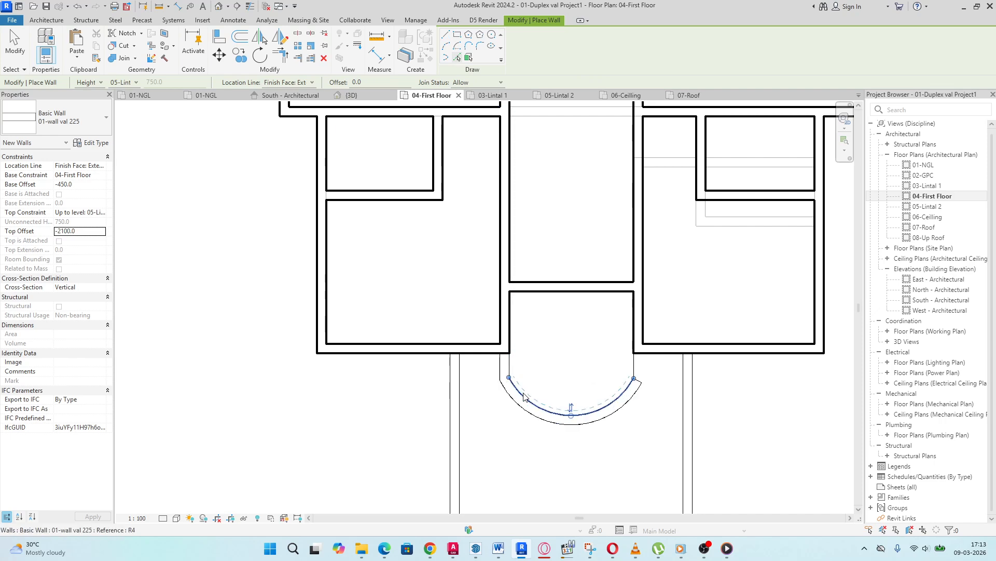
click(634, 364)
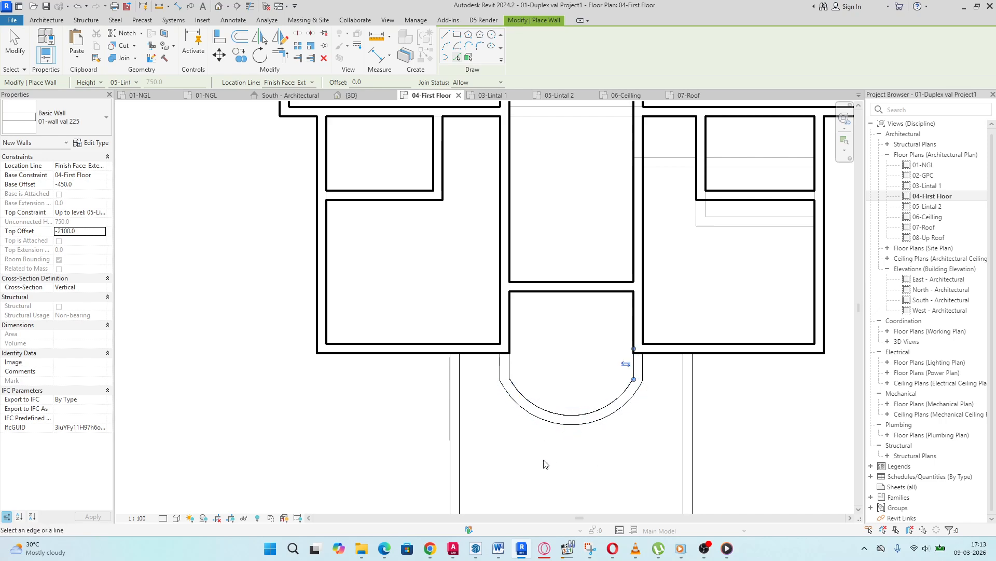
Step: Inspect the new low curved wall between the front wings in the 3D view and in the 04-First Floor plan
click(352, 95)
scroll(593, 327, down, 3)
scroll(457, 412, up, 8)
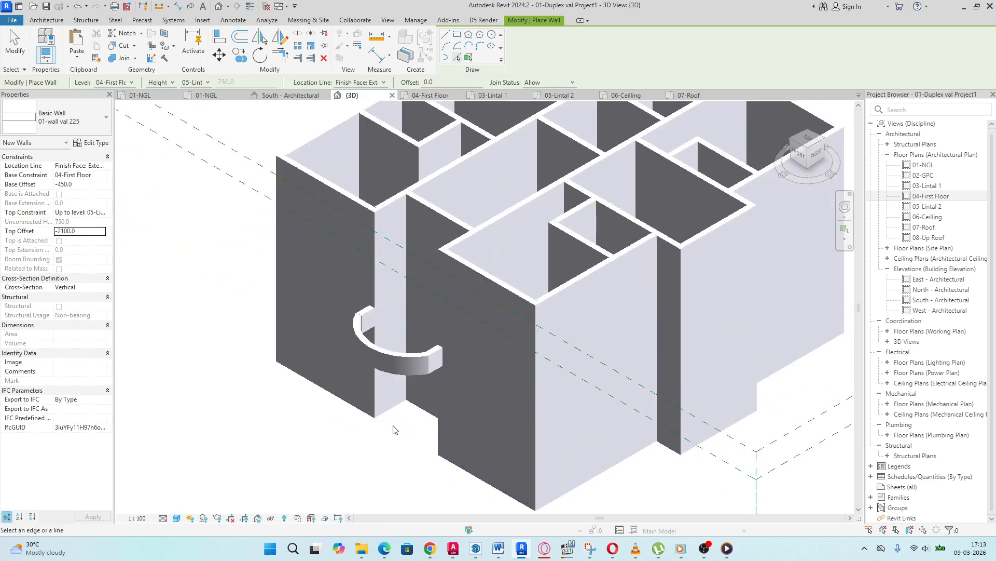
scroll(597, 257, down, 4)
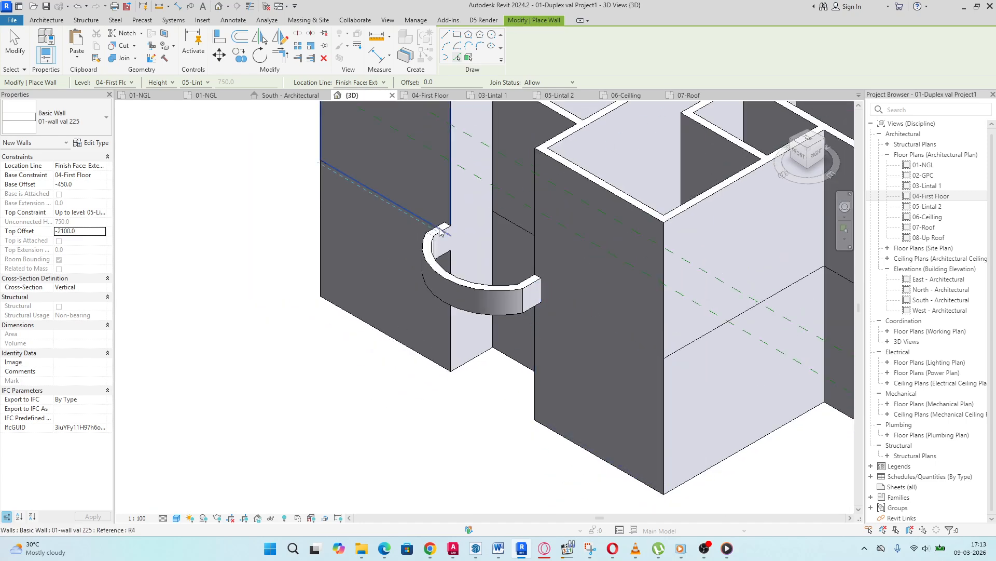
scroll(379, 306, down, 5)
scroll(388, 266, up, 2)
click(389, 265)
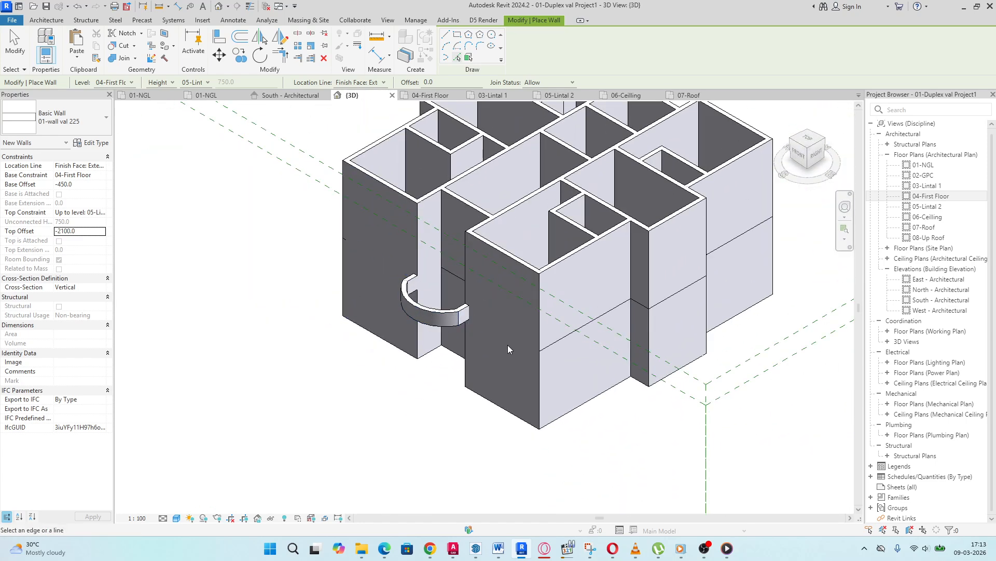
scroll(580, 371, down, 2)
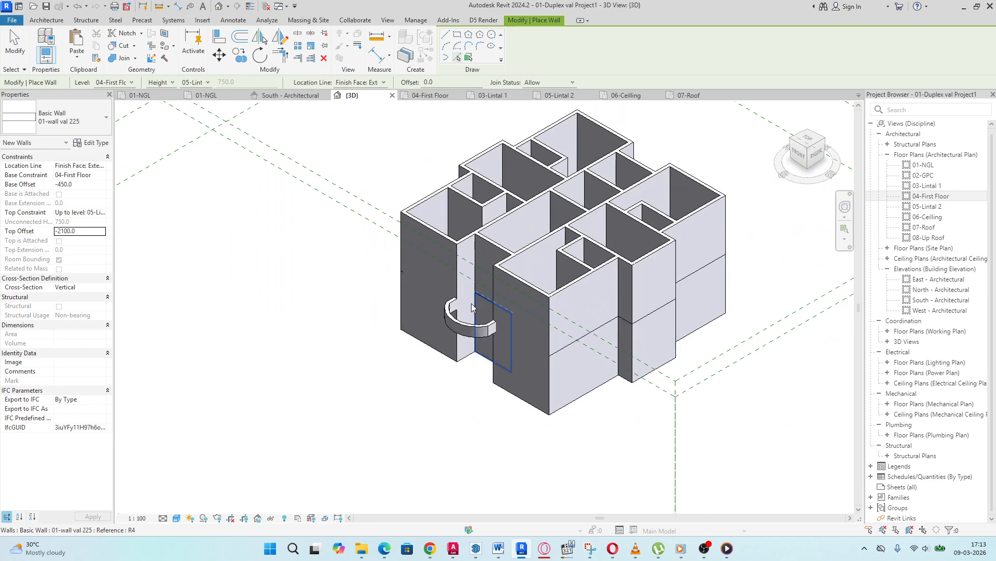
scroll(603, 166, up, 2)
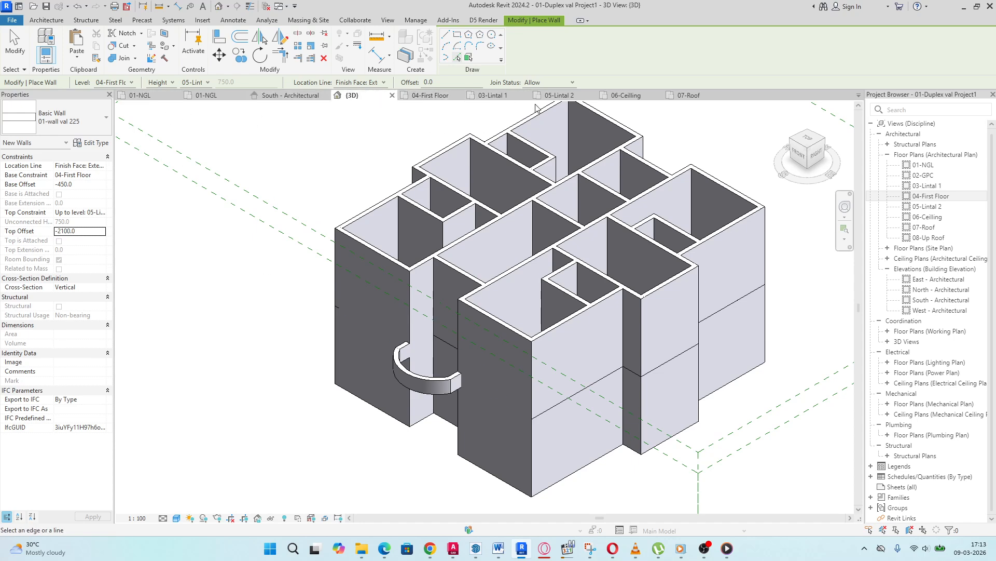
click(428, 97)
scroll(463, 407, down, 3)
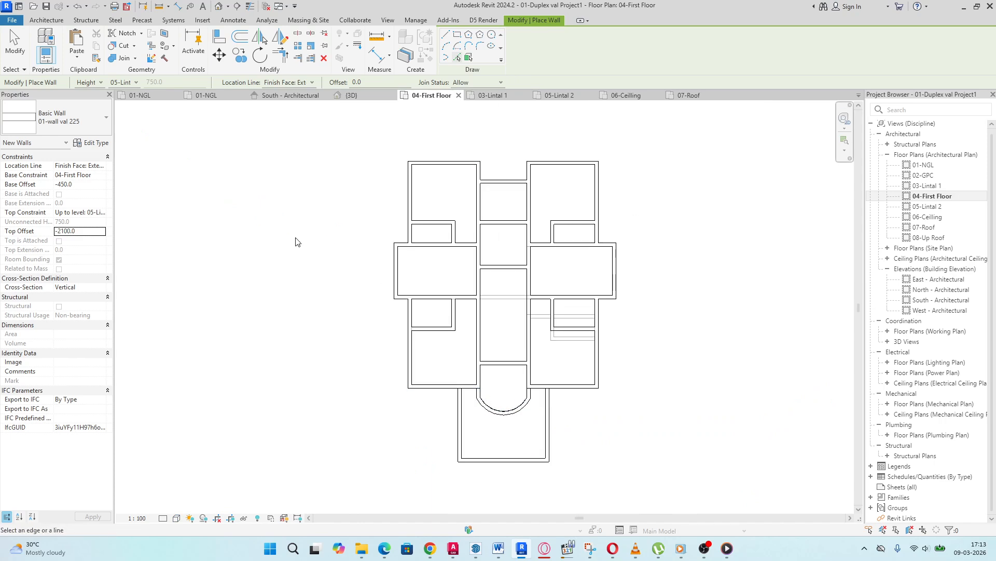
scroll(503, 388, up, 2)
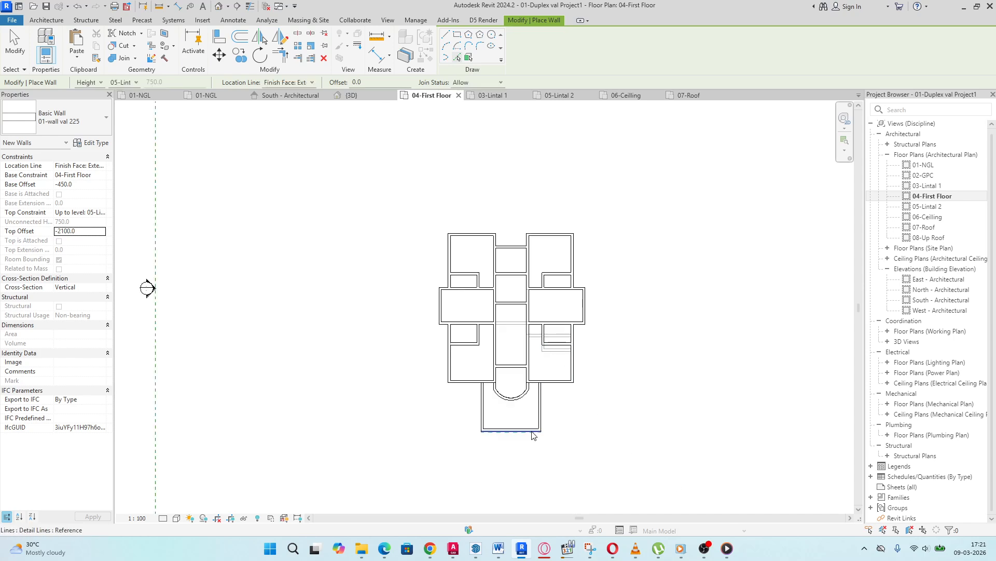
scroll(498, 399, up, 2)
scroll(496, 397, up, 1)
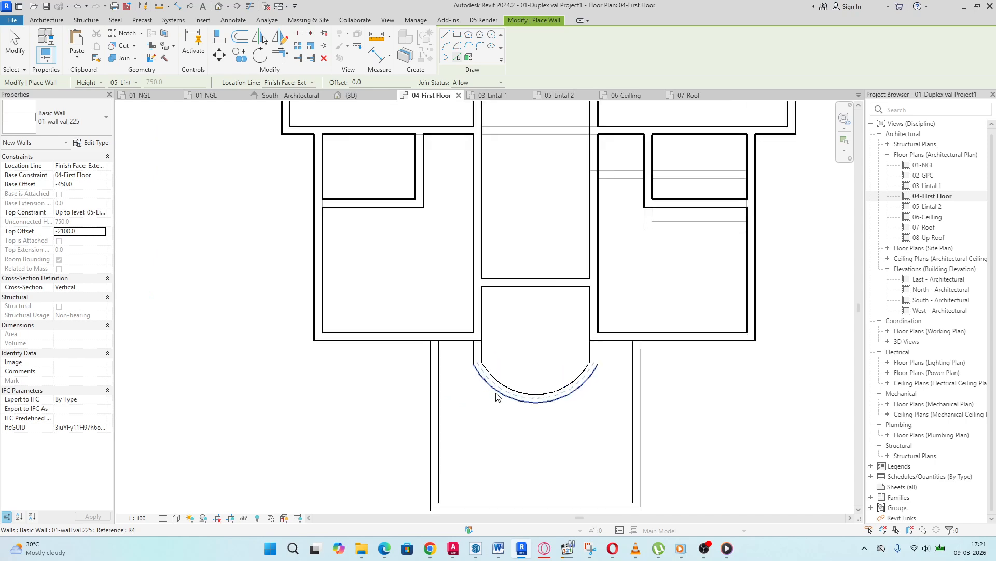
scroll(496, 397, down, 4)
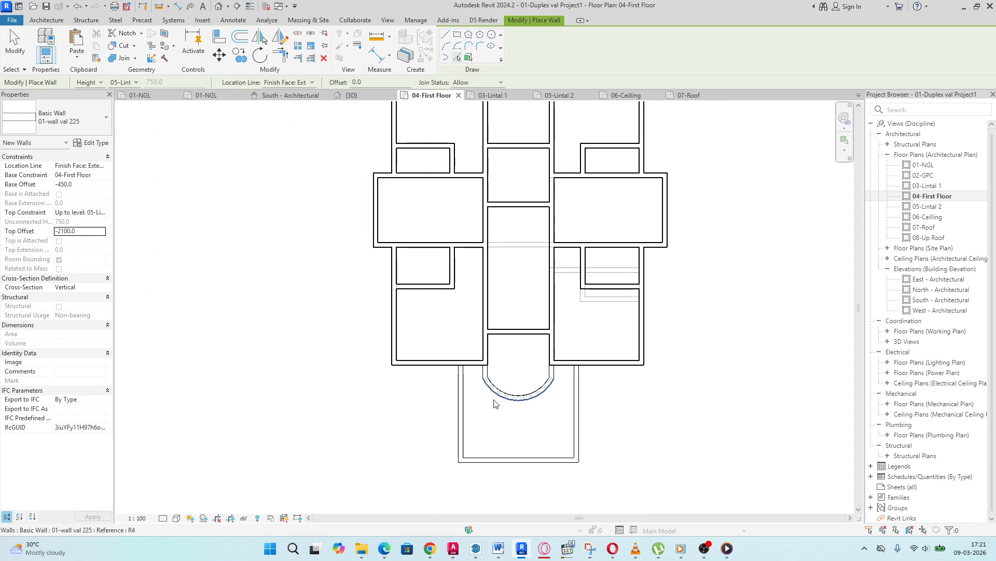
Step: Open the 06-Ceilling floor plan and start a 01-wall val 225 wall with a base offset of 0
double_click(928, 218)
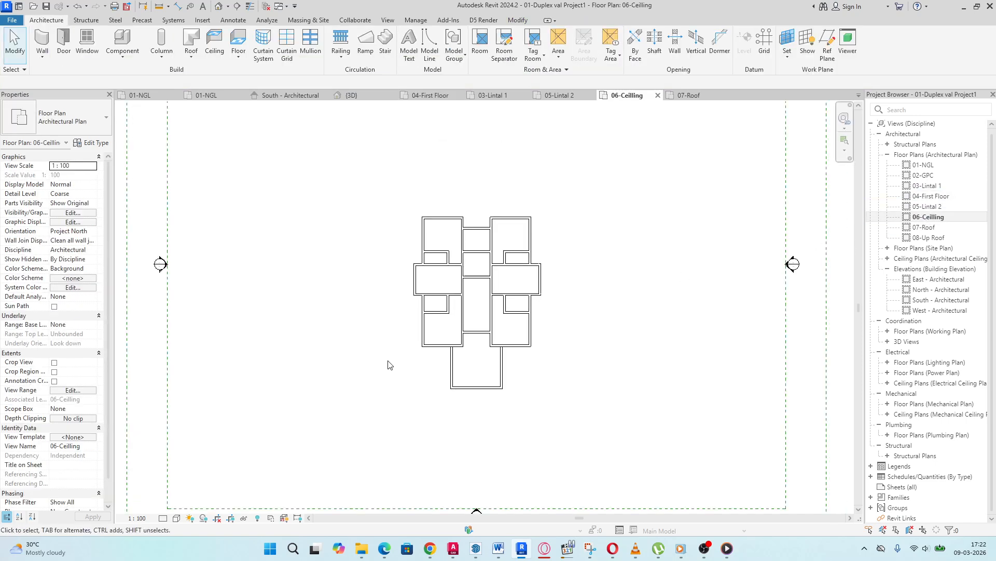
scroll(491, 321, up, 2)
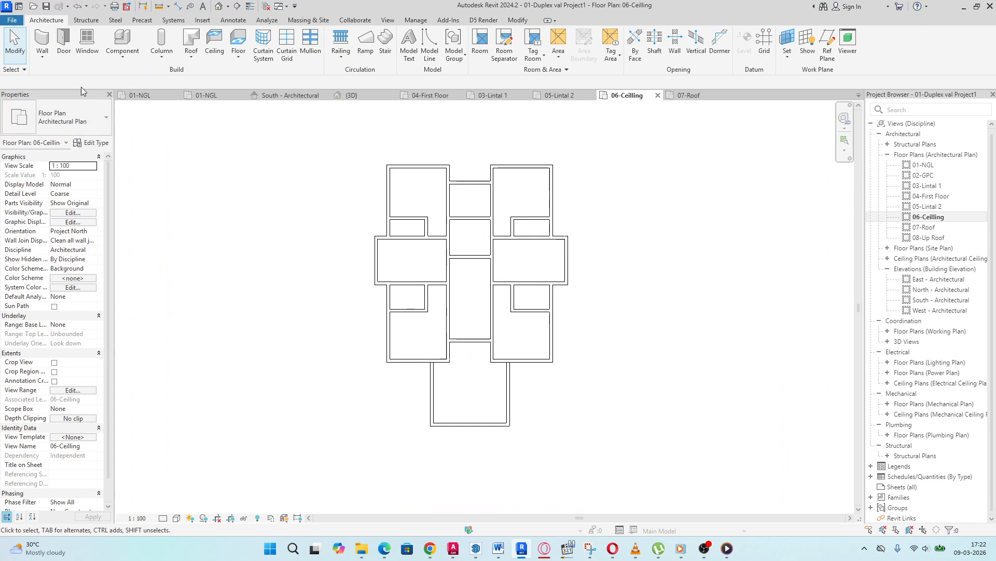
click(43, 45)
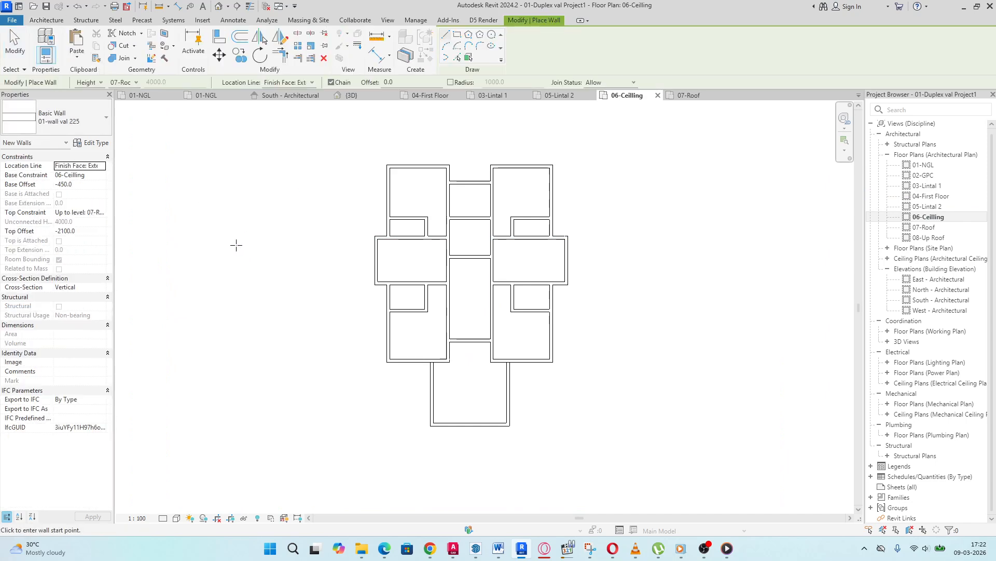
click(77, 184)
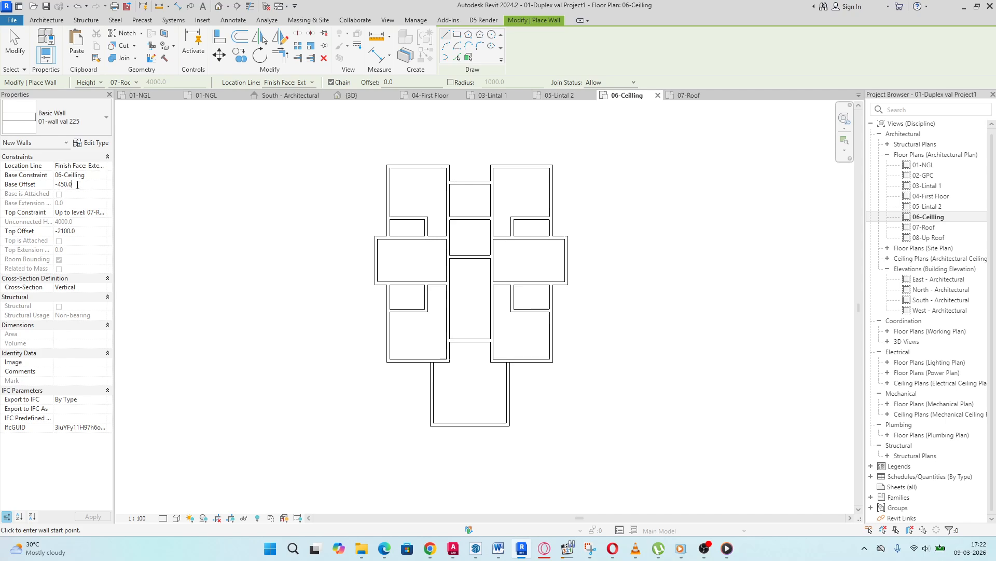
drag(79, 185, 36, 184)
click(81, 184)
text(0)
Step: Constrain the new wall's top to level 08-Up Roof with a top offset of 0
click(99, 213)
click(101, 213)
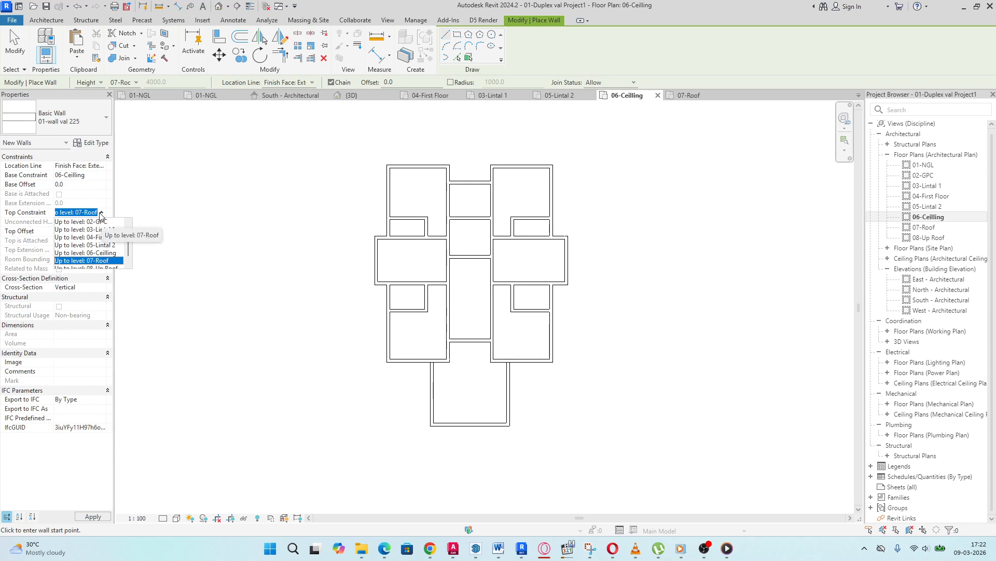
click(96, 260)
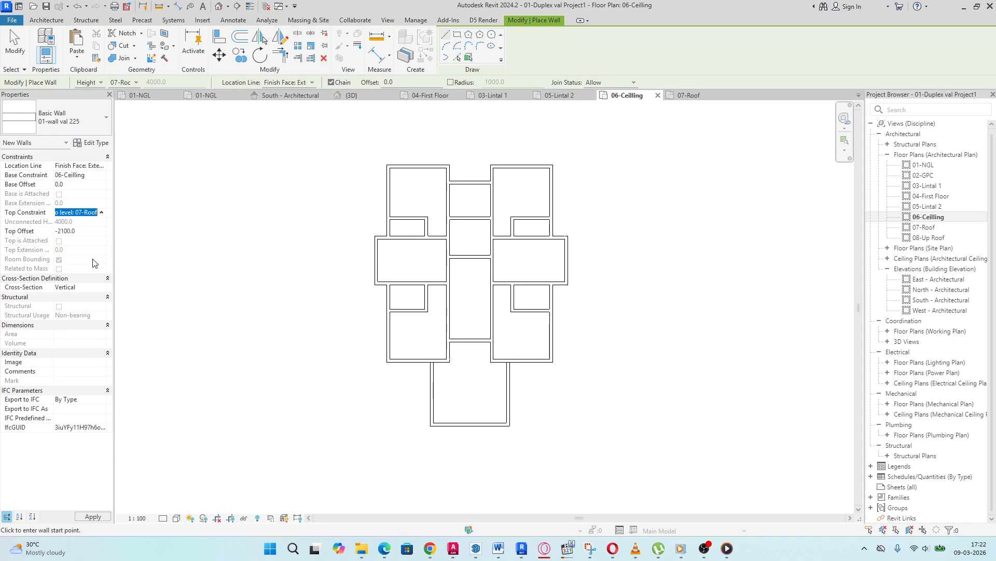
click(78, 233)
double_click(84, 233)
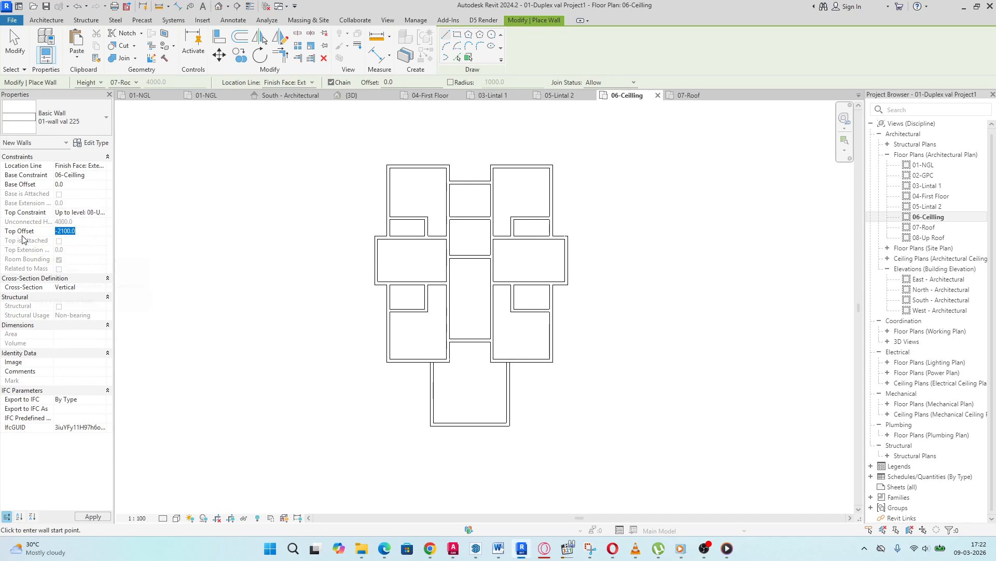
text(0)
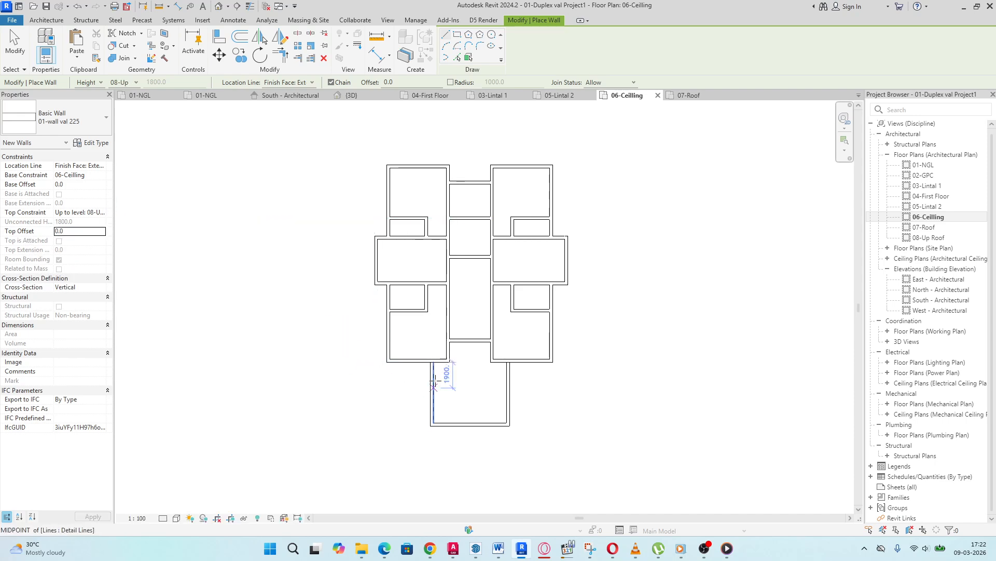
Step: Place walls along the three inner lines of the rectangular front projection by picking its detail lines
click(457, 57)
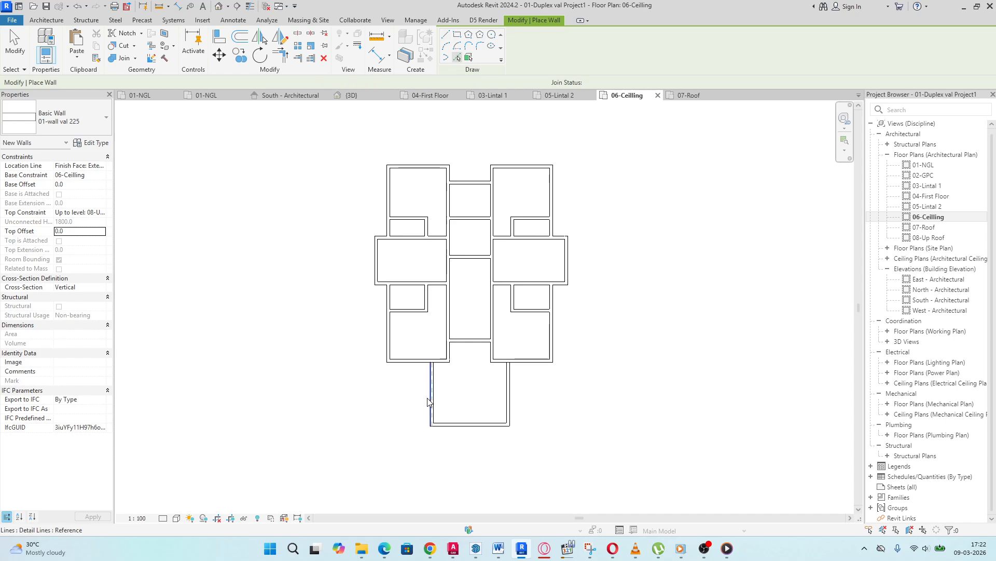
scroll(432, 384, up, 4)
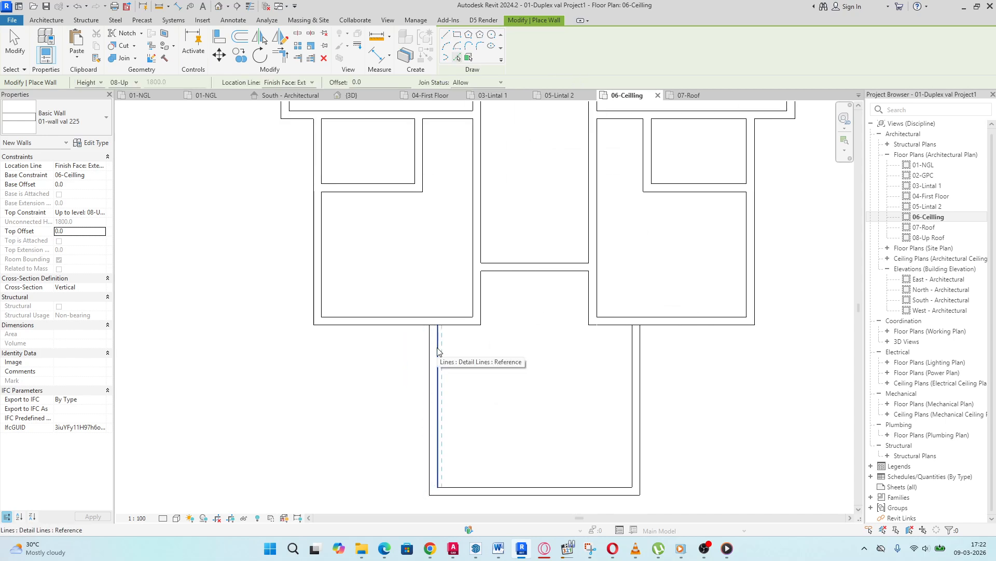
click(438, 349)
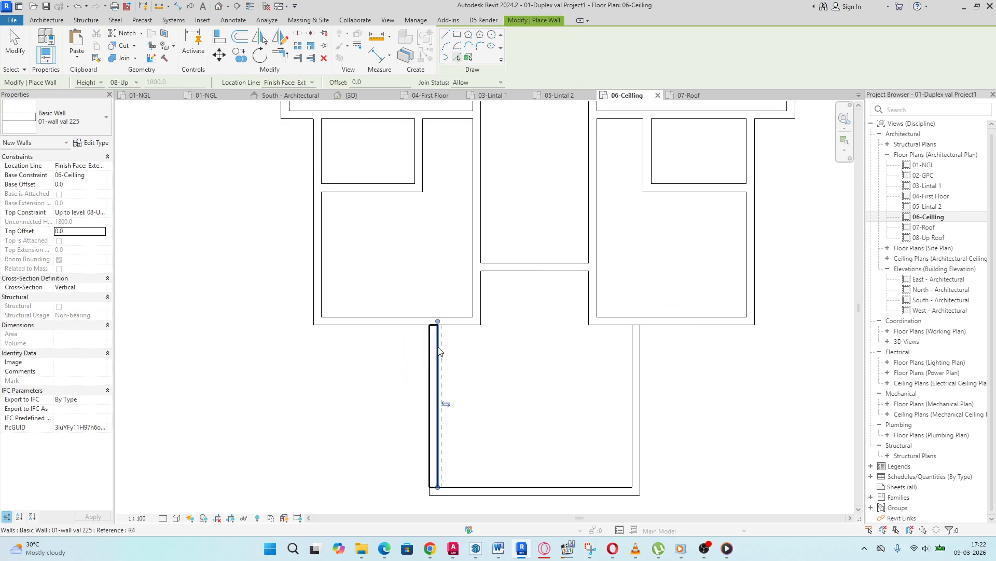
click(490, 487)
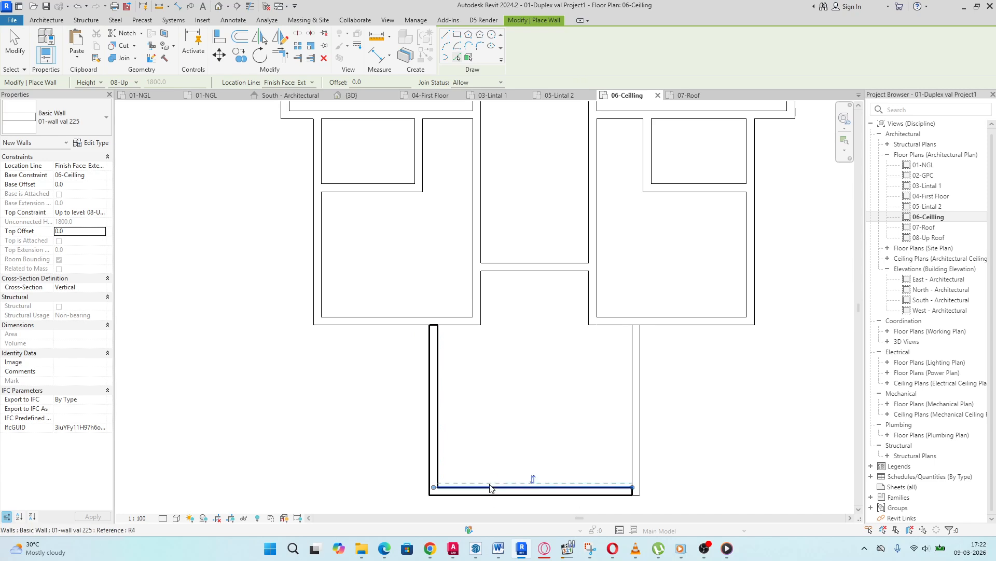
click(633, 450)
scroll(447, 296, down, 3)
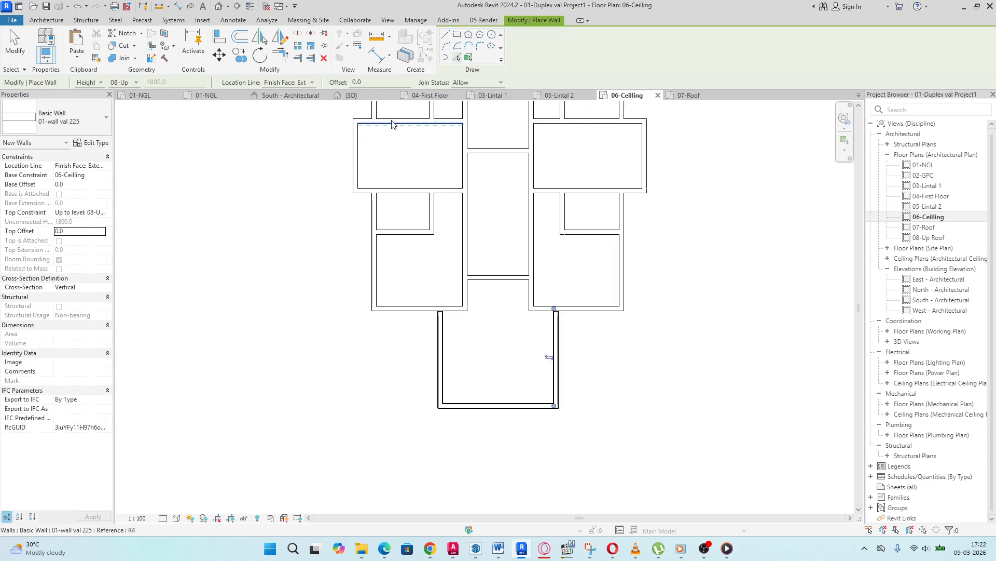
Step: Inspect the new upper walls of the front projection in the 3D view
click(367, 95)
scroll(450, 330, up, 5)
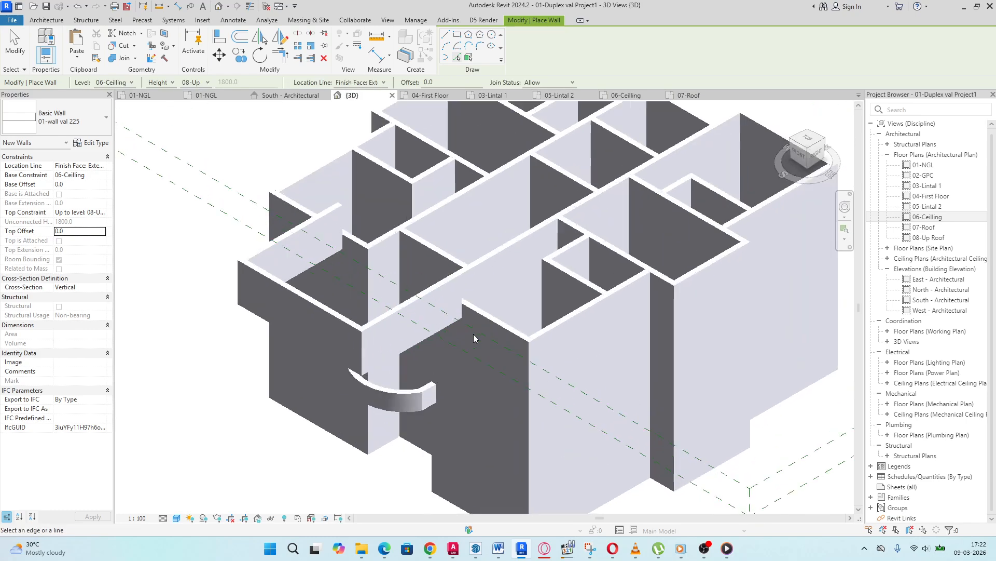
scroll(356, 389, down, 3)
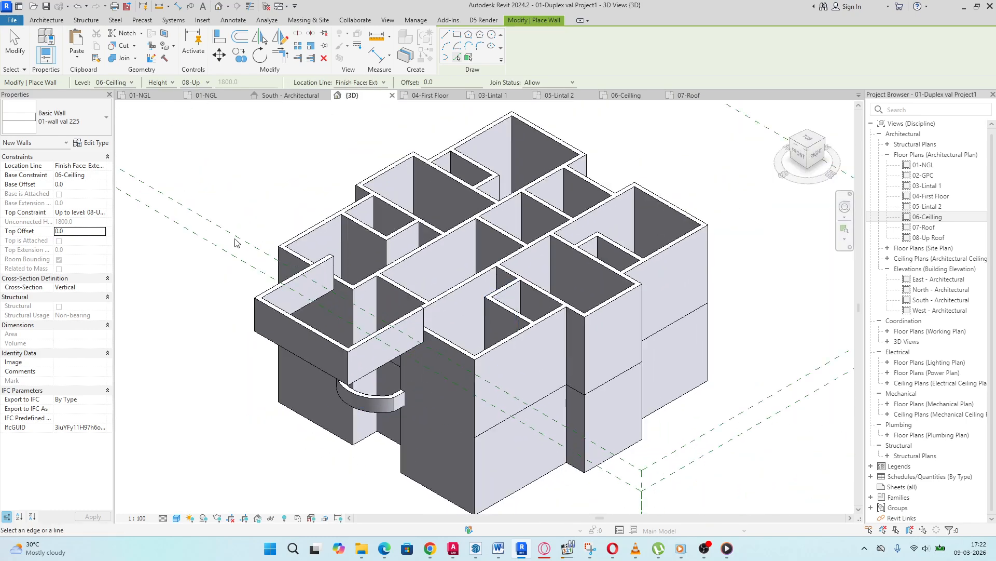
scroll(313, 302, up, 3)
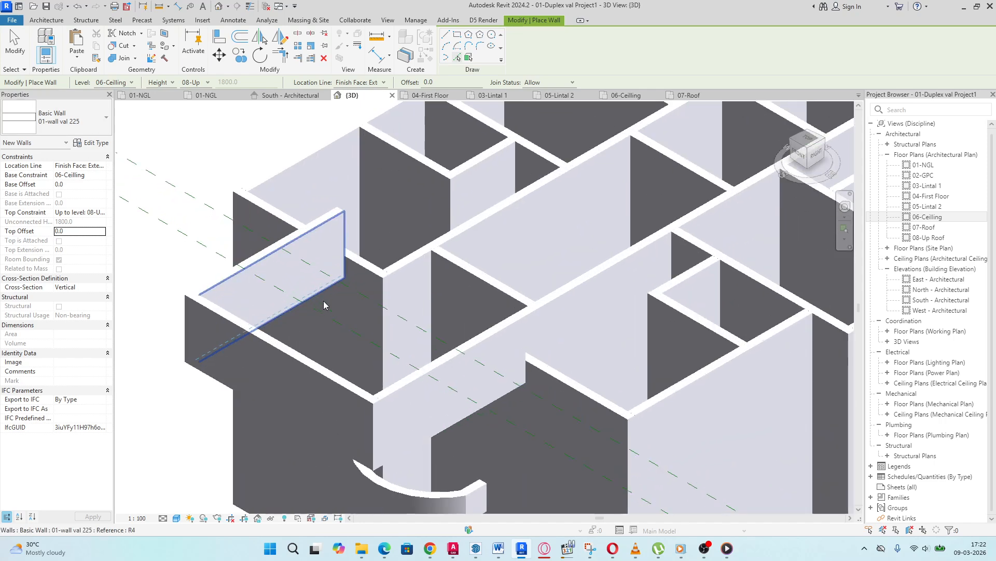
scroll(233, 308, down, 1)
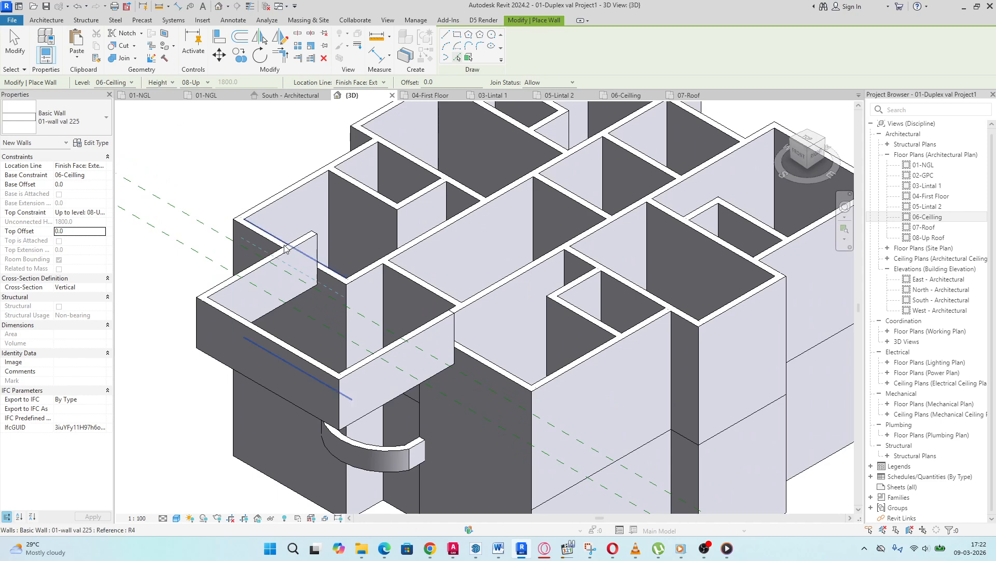
mouse_move(726, 549)
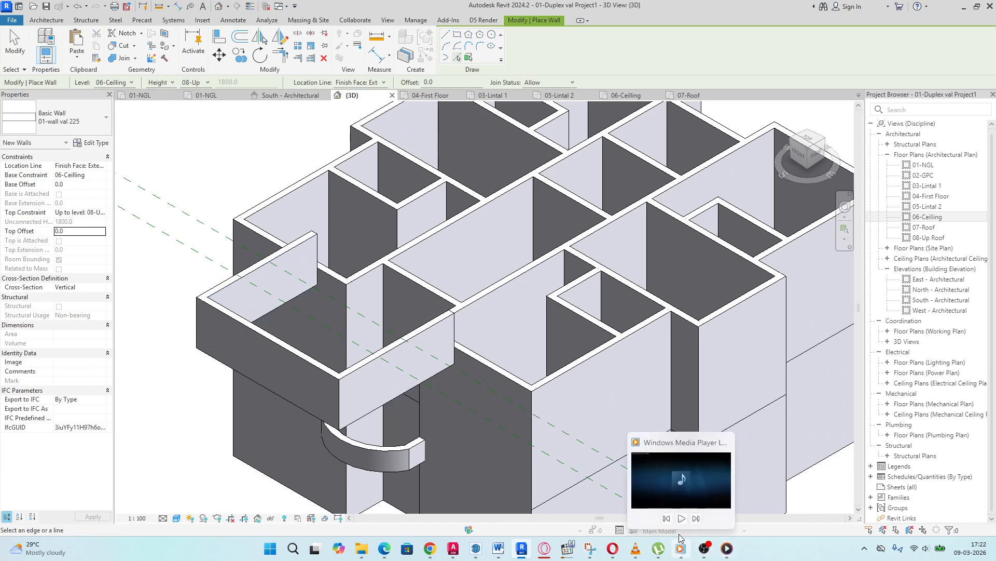
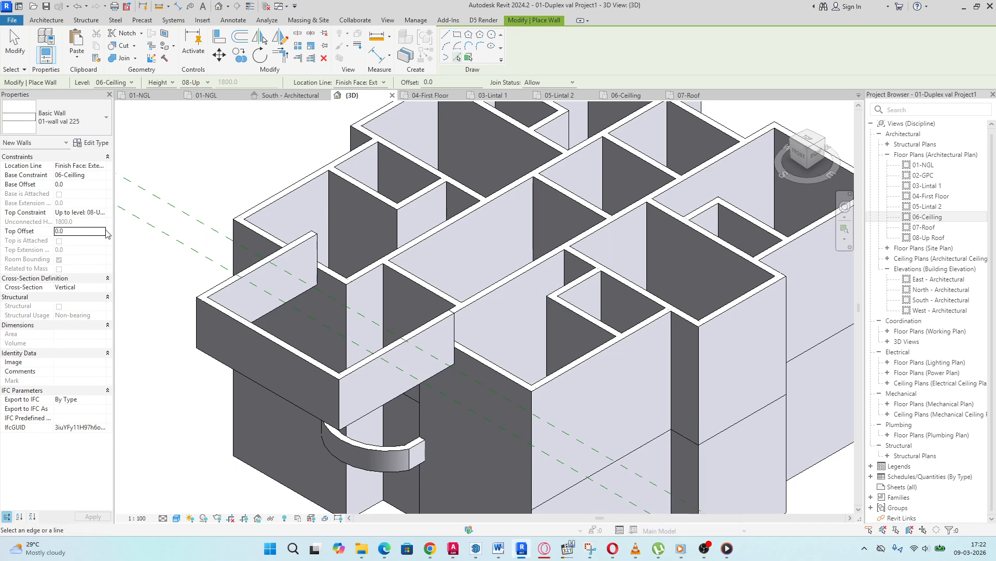
Step: In the 04-First Floor plan, split the horizontal walls of both projecting side rooms where they meet the wings' outer walls
double_click(928, 197)
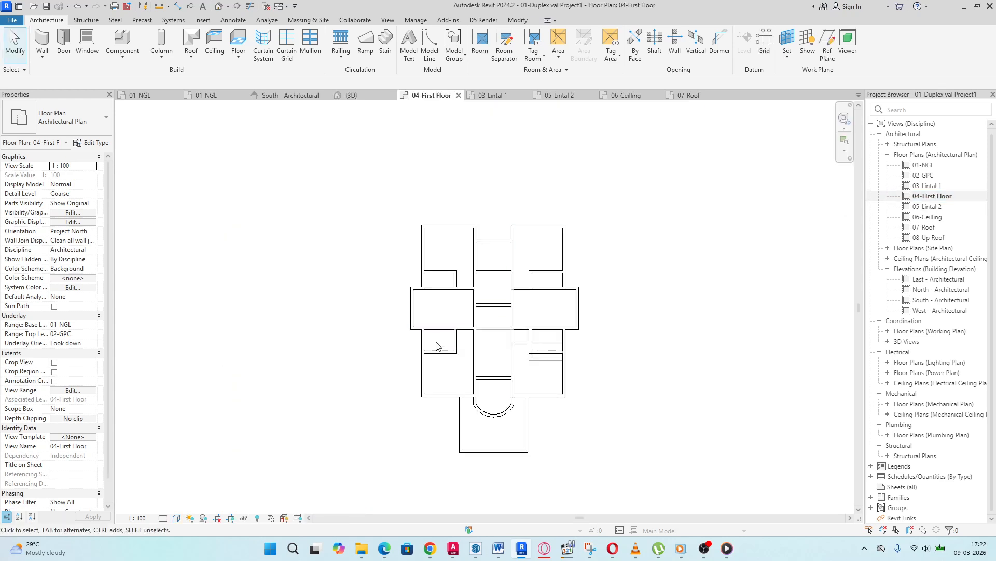
scroll(568, 342, up, 5)
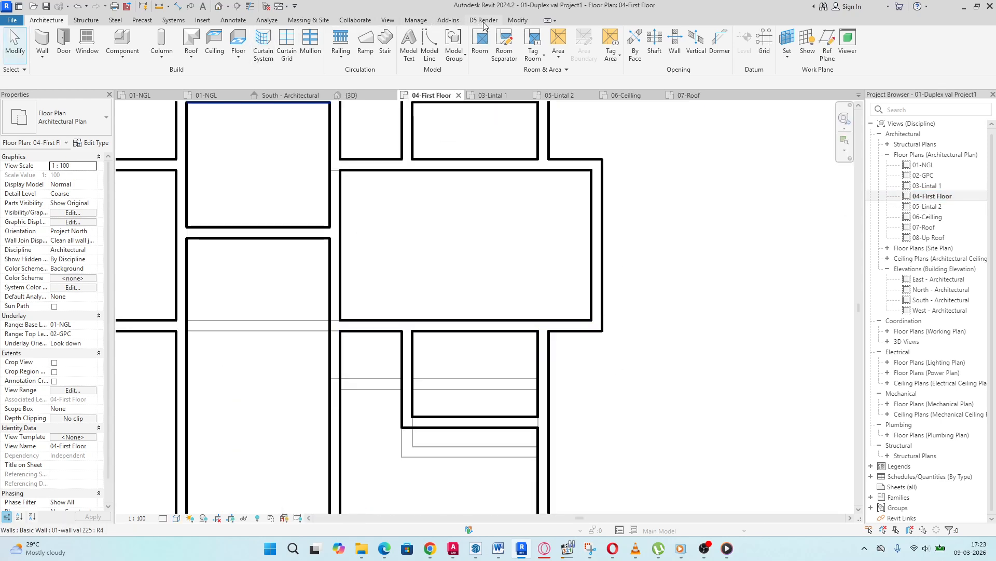
click(518, 21)
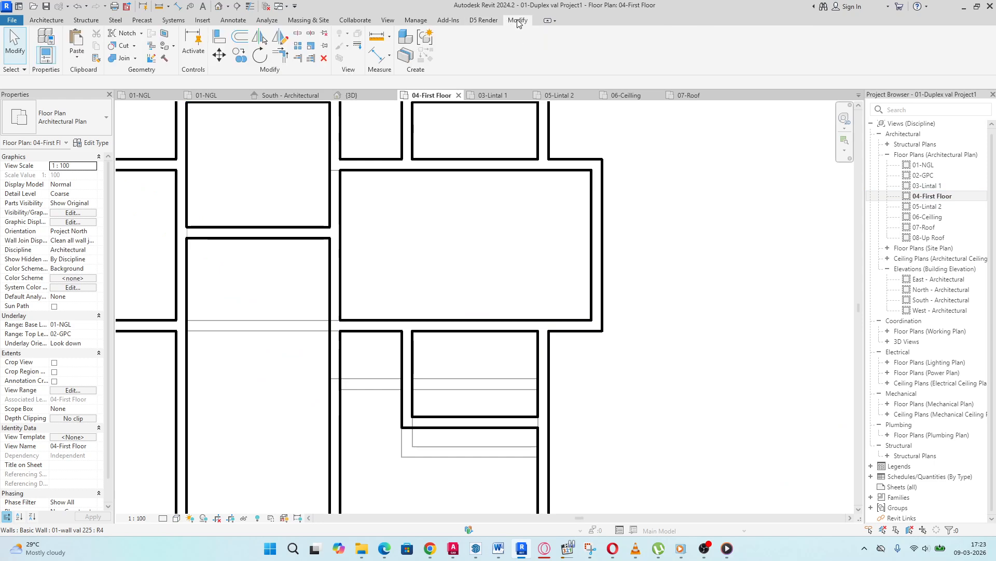
click(298, 34)
scroll(550, 154, up, 4)
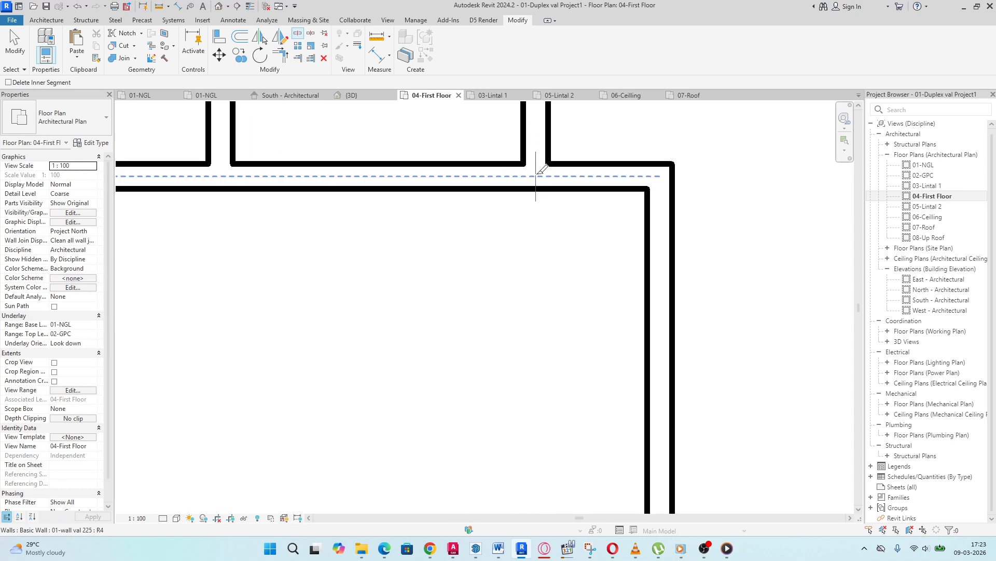
scroll(539, 174, down, 3)
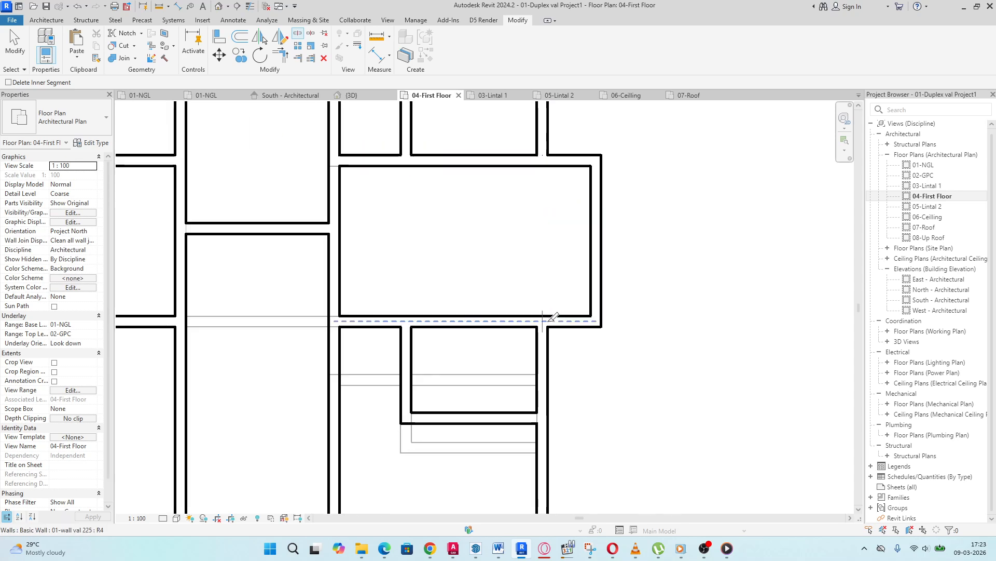
scroll(652, 296, down, 4)
scroll(407, 249, up, 5)
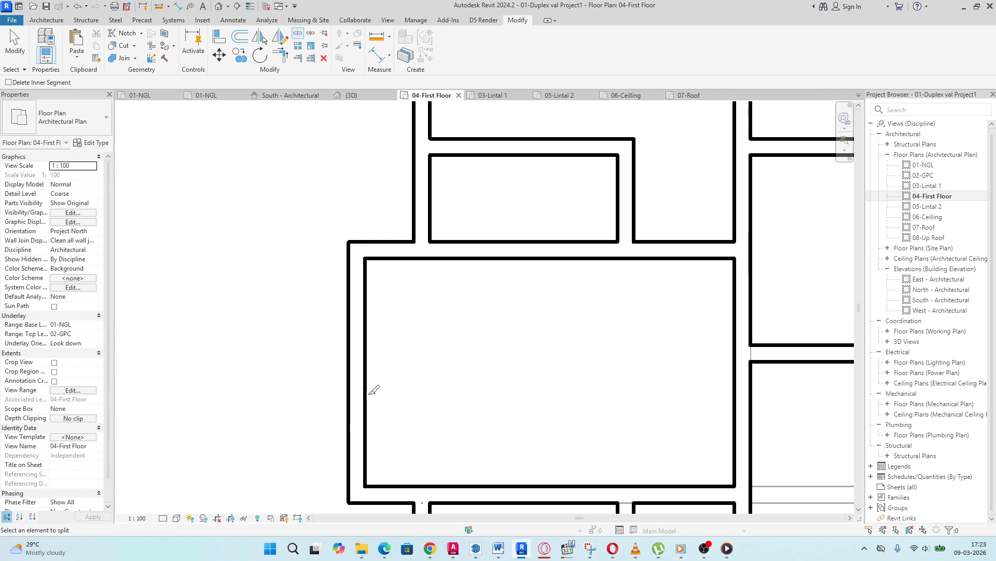
right_click(248, 215)
click(267, 225)
right_click(286, 210)
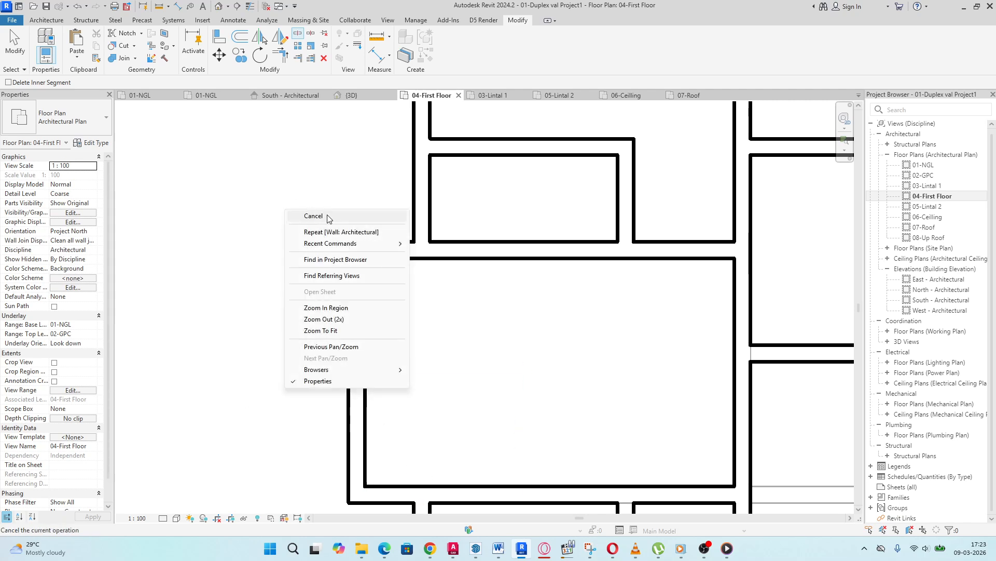
click(328, 215)
Step: Delete the two short return walls and the outer wall of the left side room's projection
click(373, 251)
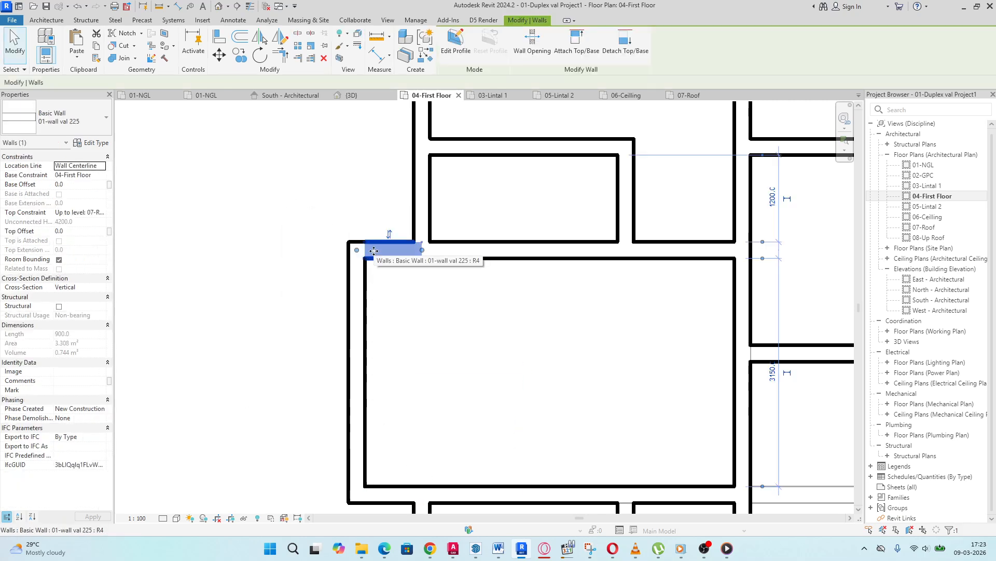
key(Delete)
click(357, 329)
key(Delete)
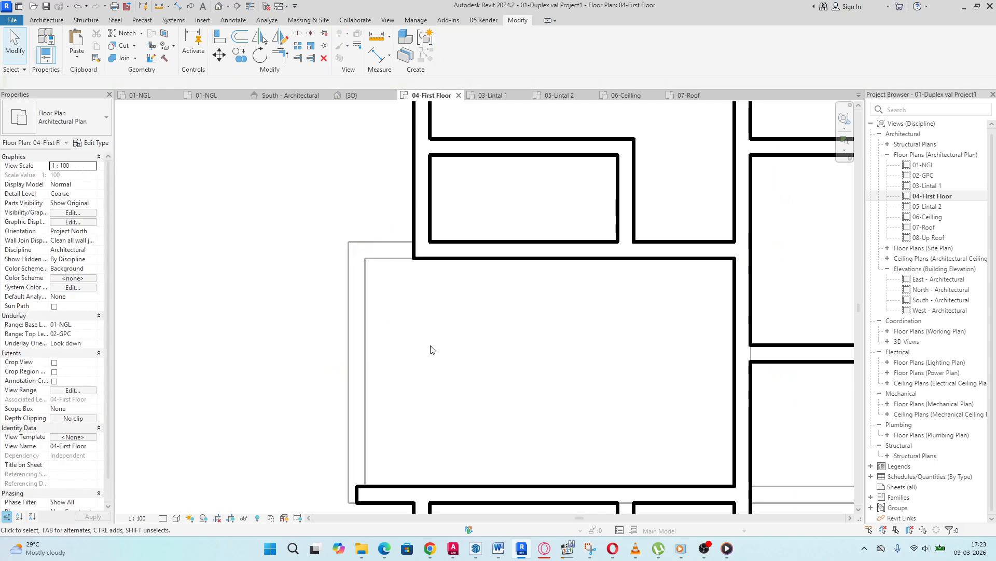
click(397, 493)
key(Delete)
Step: Delete the two short return walls and the outer wall of the right side room's projection
scroll(275, 281, down, 3)
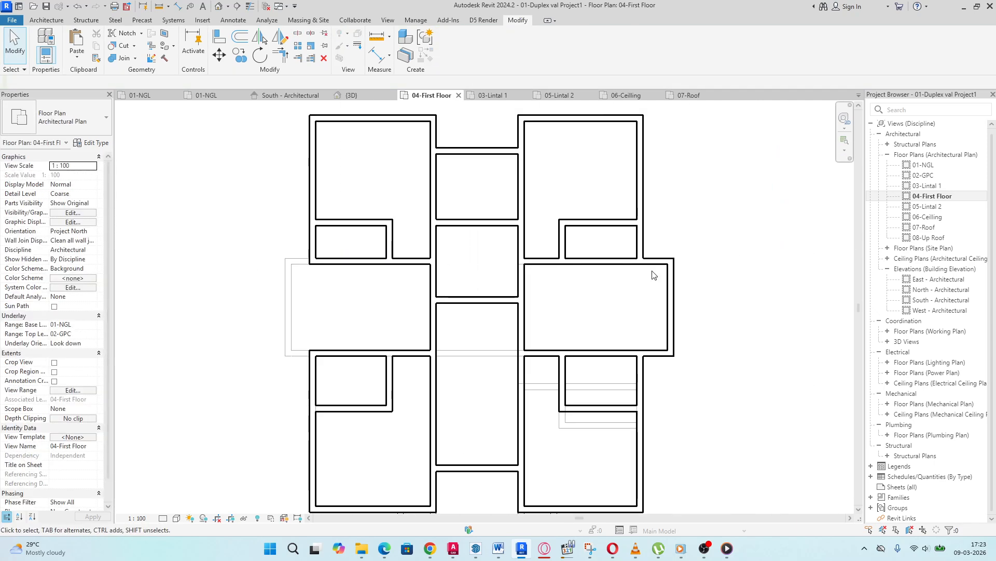
click(660, 263)
key(Delete)
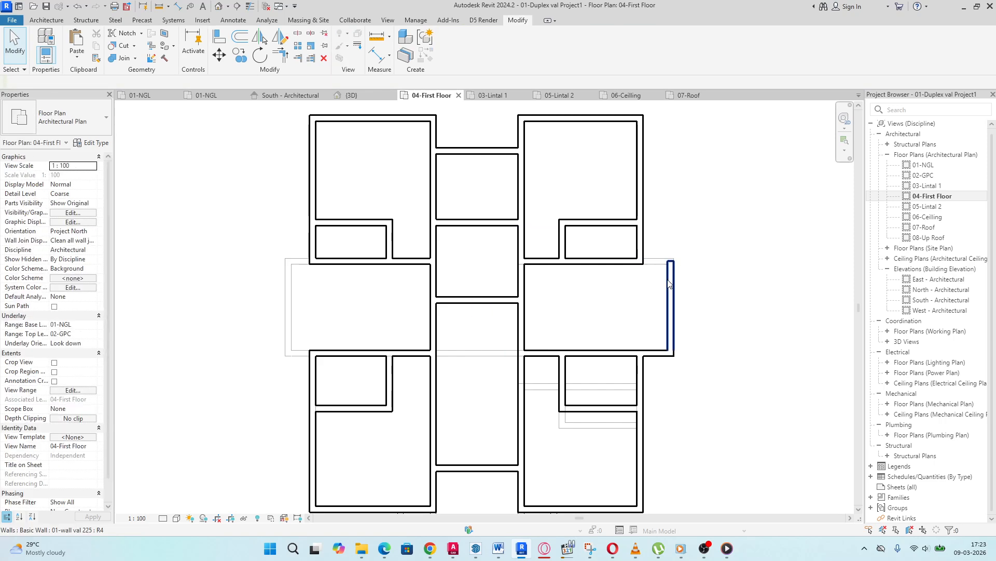
click(669, 342)
key(Delete)
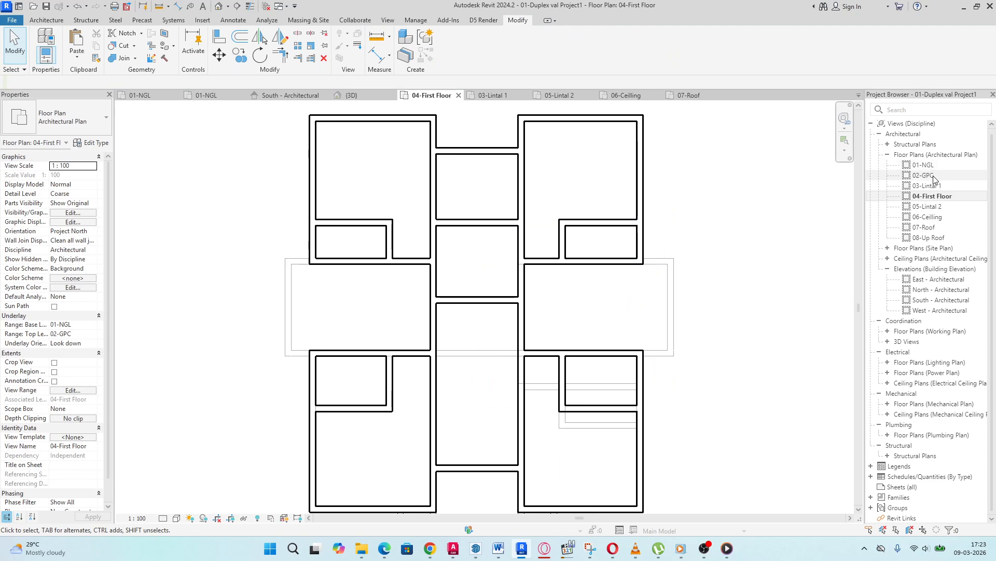
Step: In the 01-NGL plan, split the left side room's two horizontal walls where they meet the wings' outer walls
double_click(924, 165)
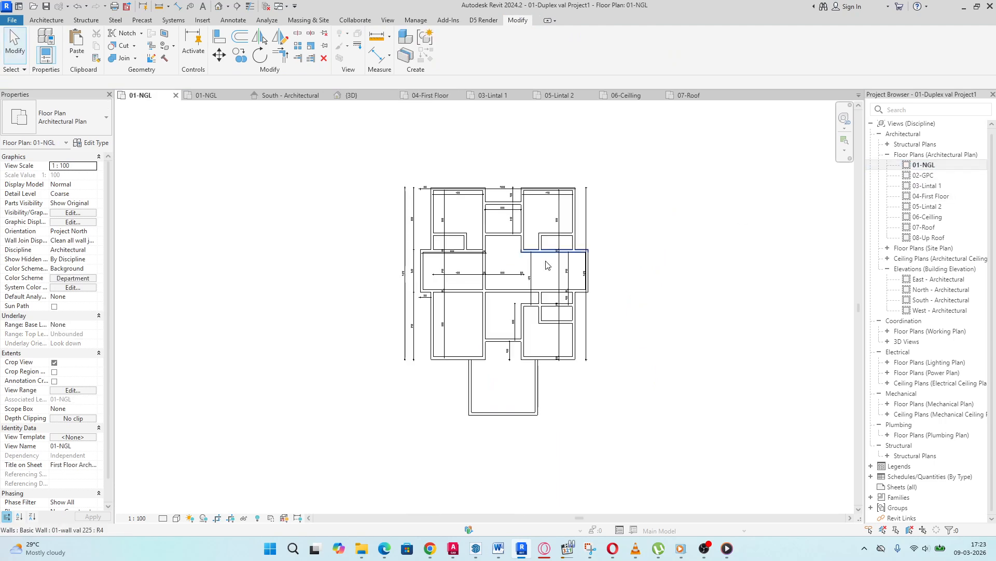
scroll(433, 258, up, 5)
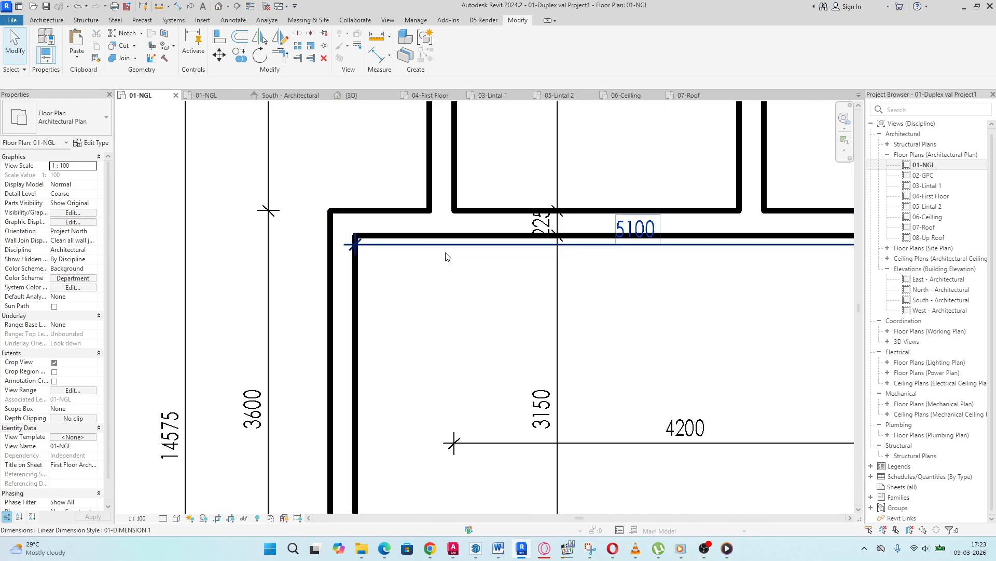
click(299, 34)
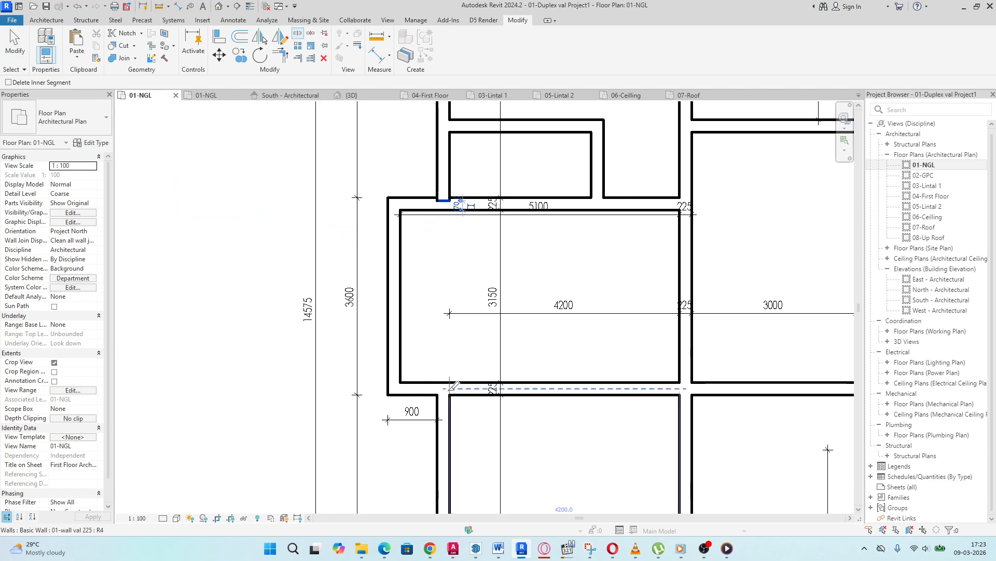
scroll(446, 387, up, 2)
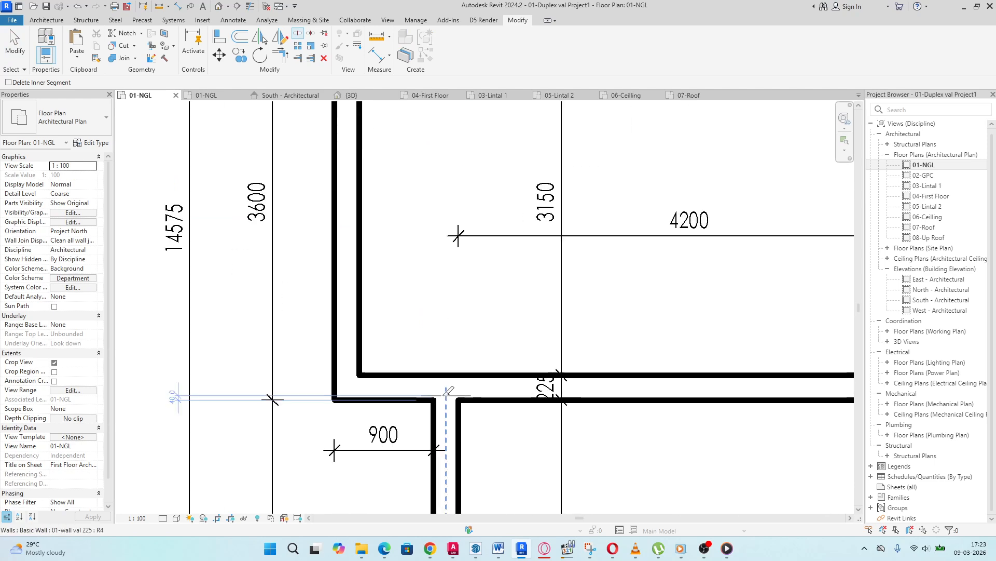
click(446, 394)
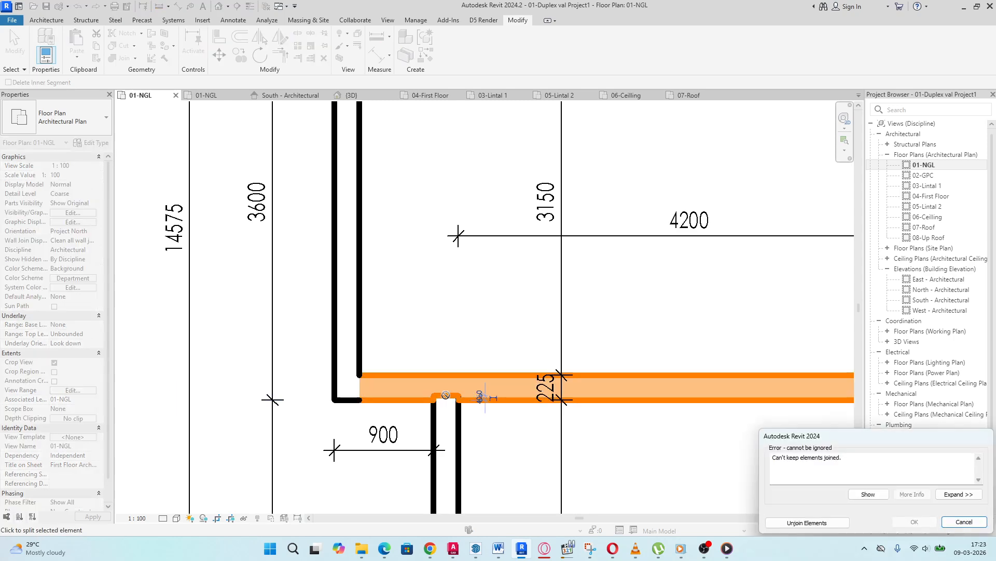
click(822, 522)
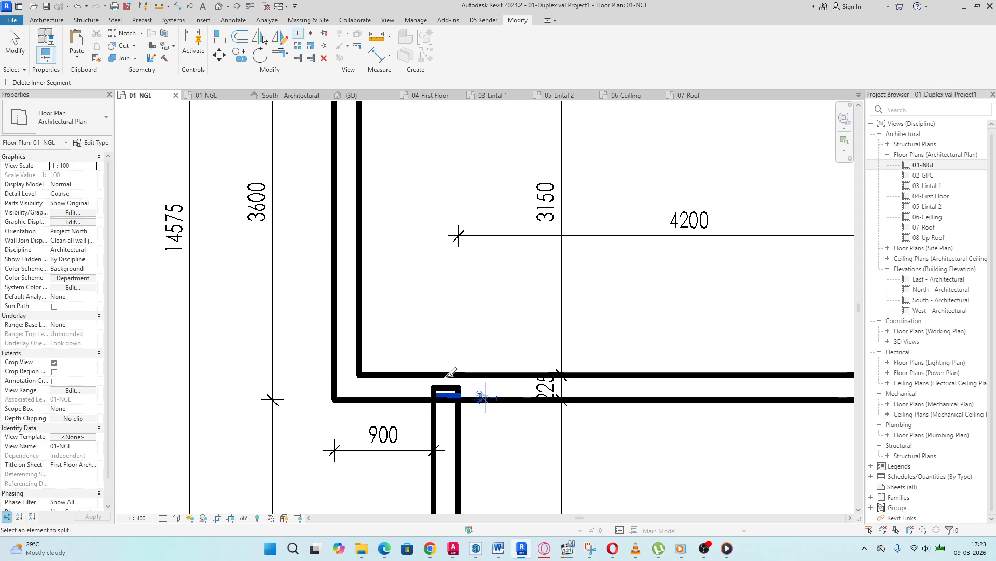
scroll(425, 389, down, 2)
scroll(426, 388, down, 1)
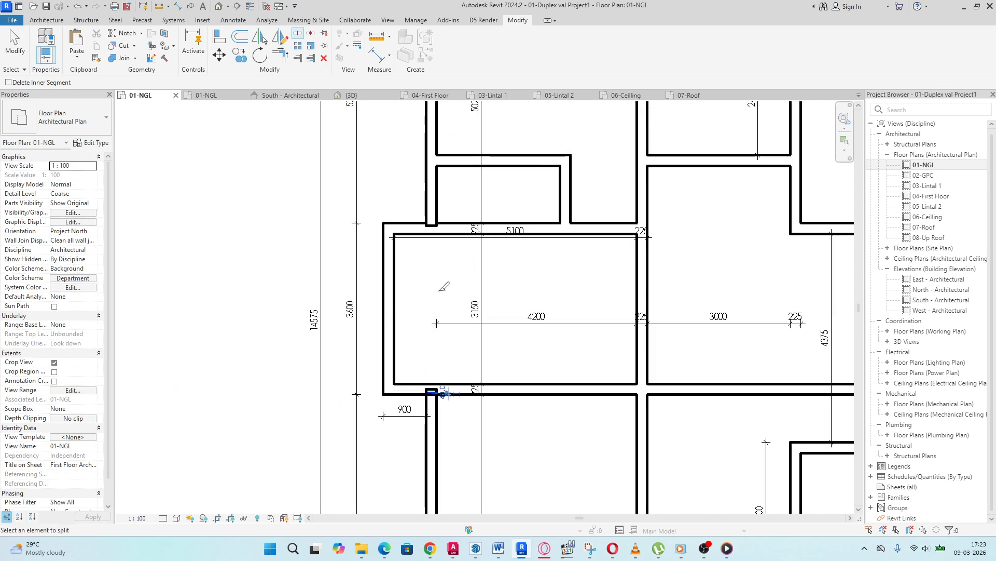
scroll(453, 288, up, 2)
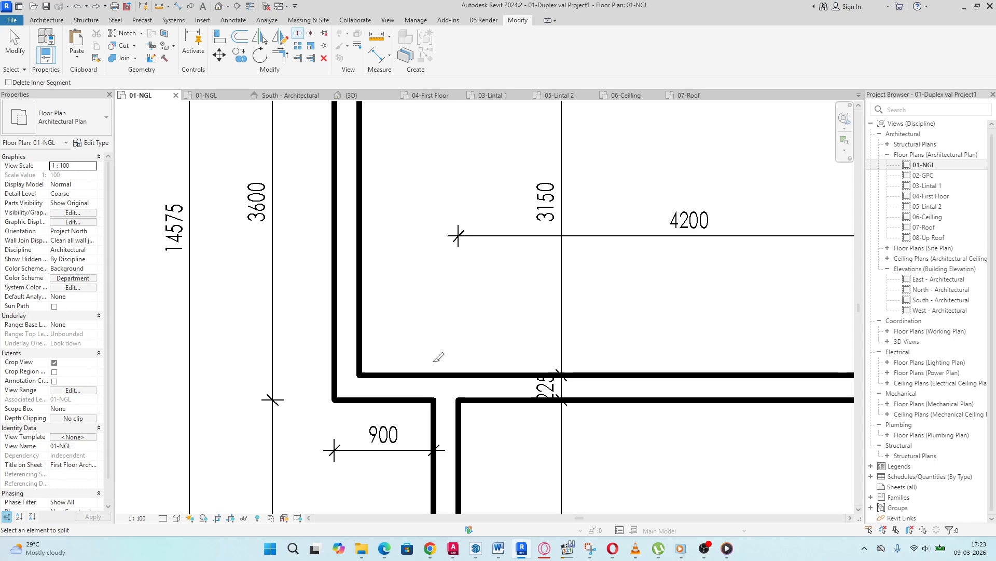
scroll(439, 357, down, 2)
scroll(479, 335, up, 2)
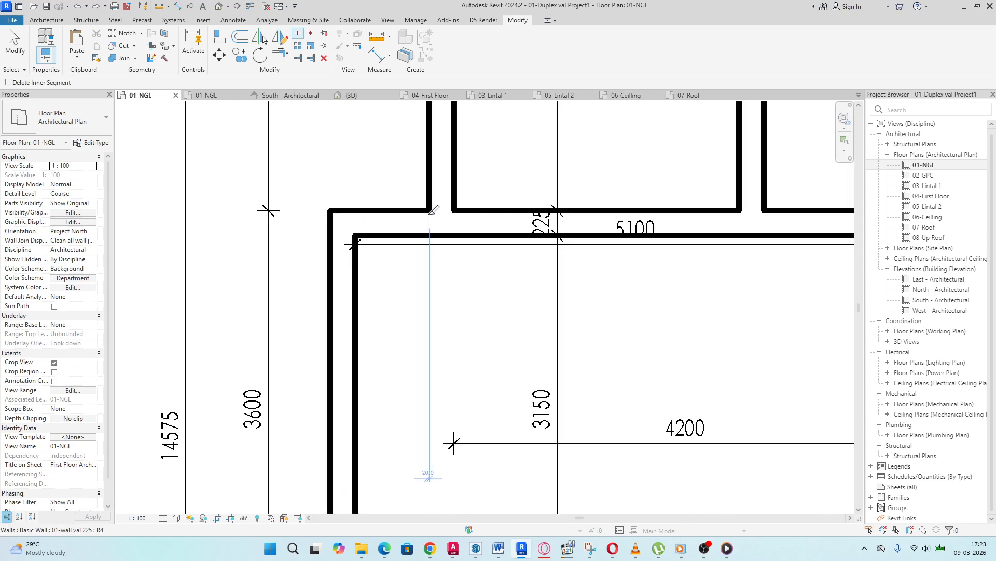
key(Escape)
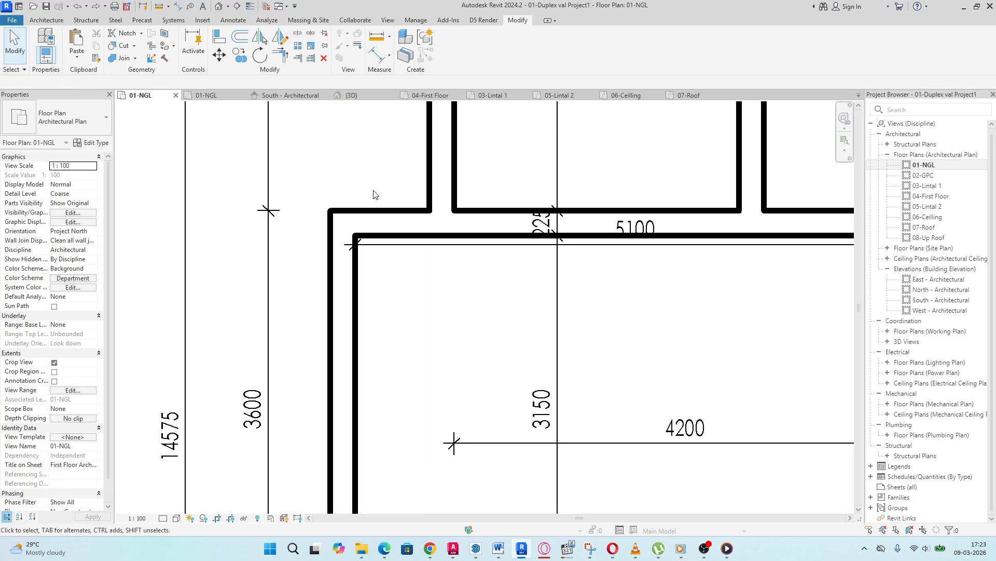
Step: Check the two short return walls split off at the left side room's projection
click(393, 224)
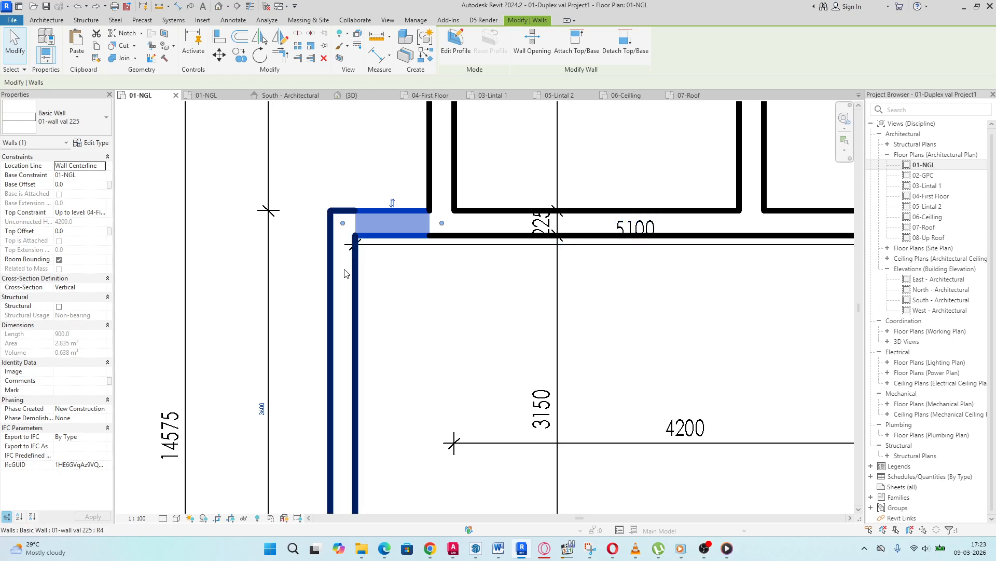
scroll(347, 274, down, 4)
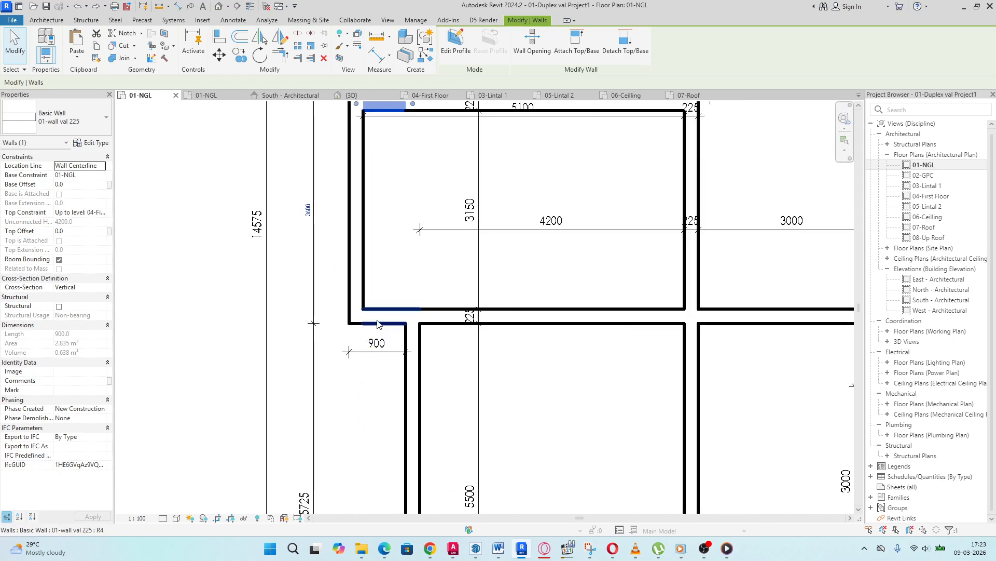
click(377, 325)
scroll(367, 303, down, 3)
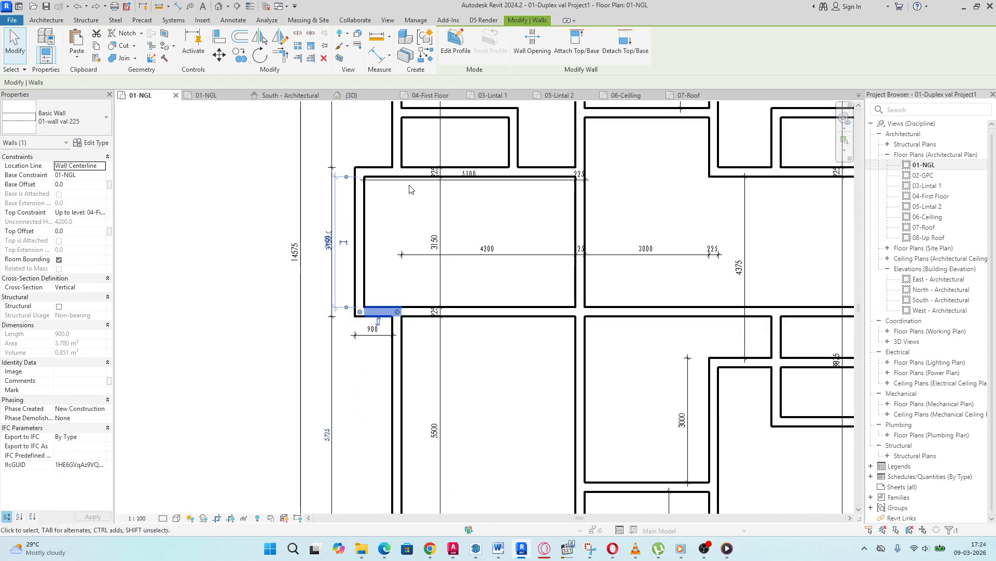
scroll(385, 162, up, 4)
click(373, 182)
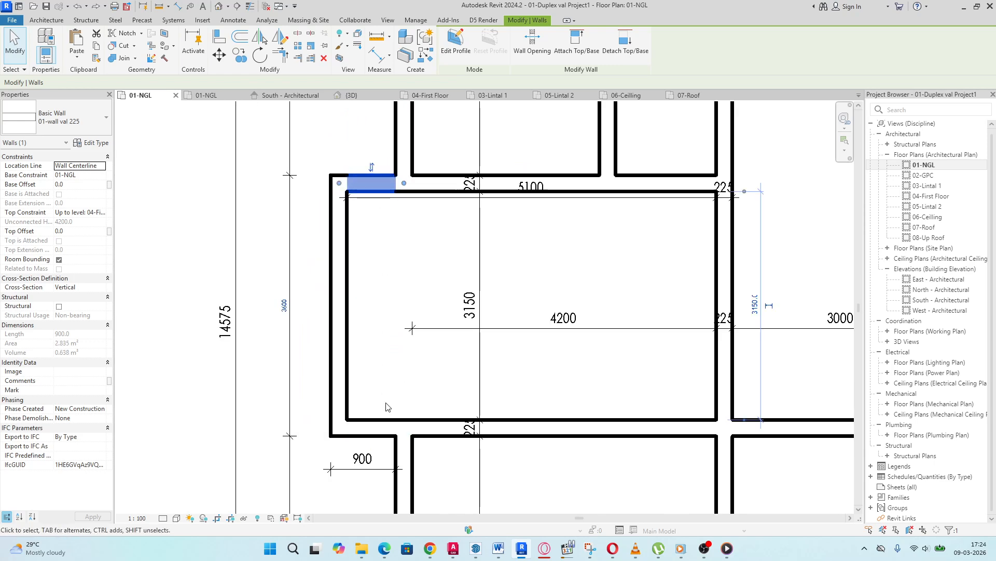
click(384, 428)
scroll(394, 431, up, 4)
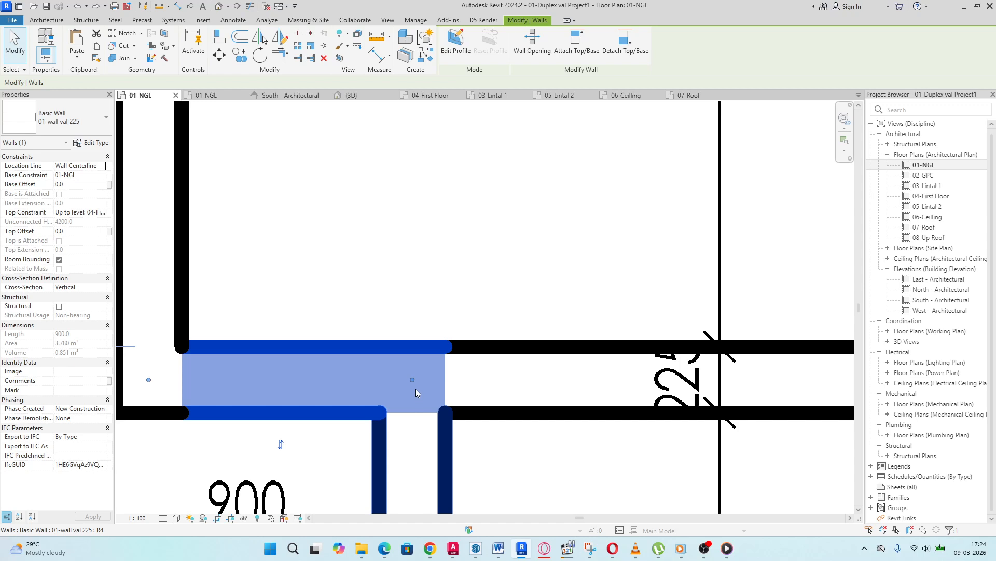
Step: Rejoin the left projection's lower return wall with the adjoining horizontal wall and split it again at the wing's outer wall
mouse_move(413, 381)
mouse_down()
mouse_move(381, 378)
mouse_move(407, 373)
mouse_up()
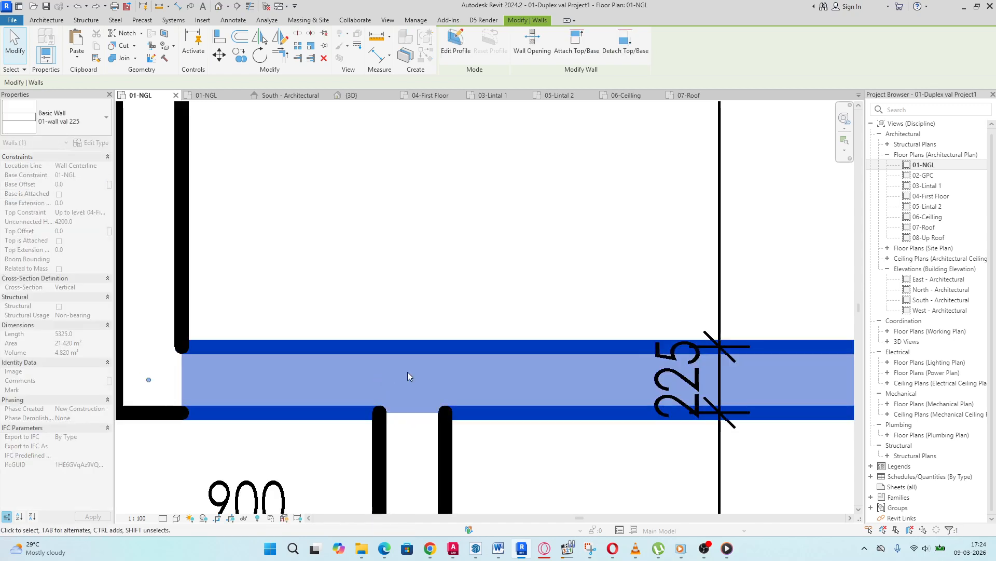
scroll(407, 373, down, 2)
scroll(366, 392, down, 3)
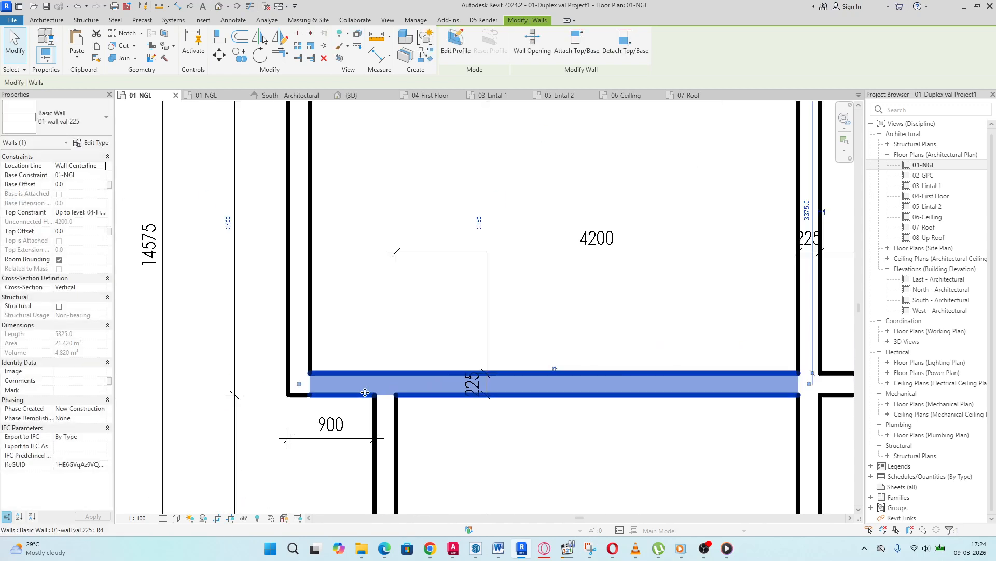
scroll(365, 392, down, 1)
click(310, 359)
scroll(392, 393, up, 2)
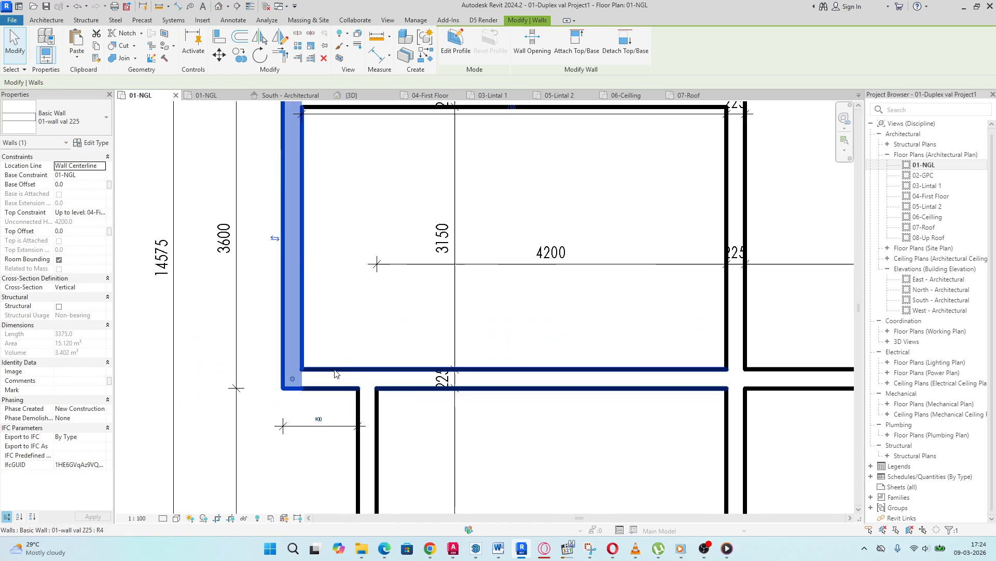
click(298, 35)
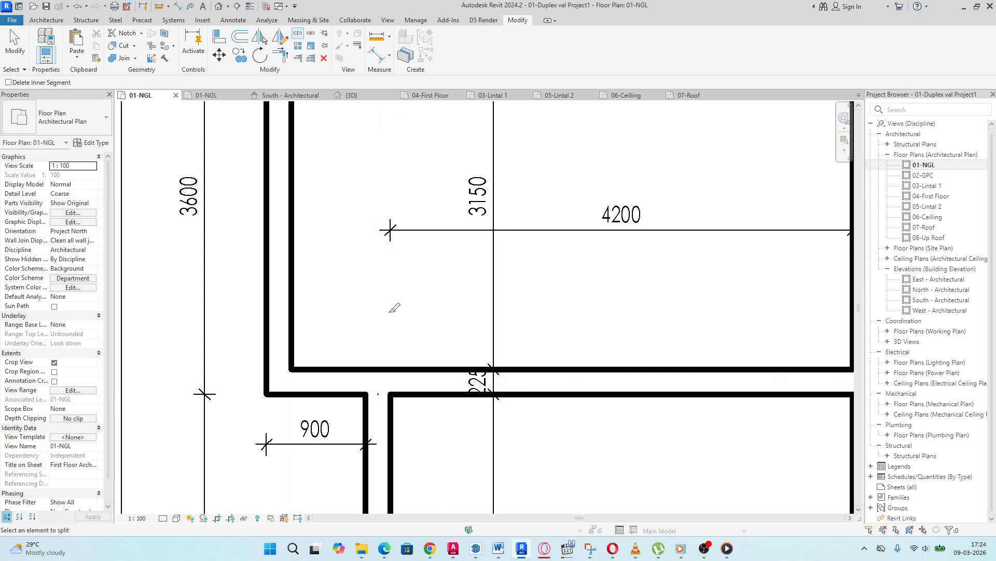
scroll(359, 314, down, 1)
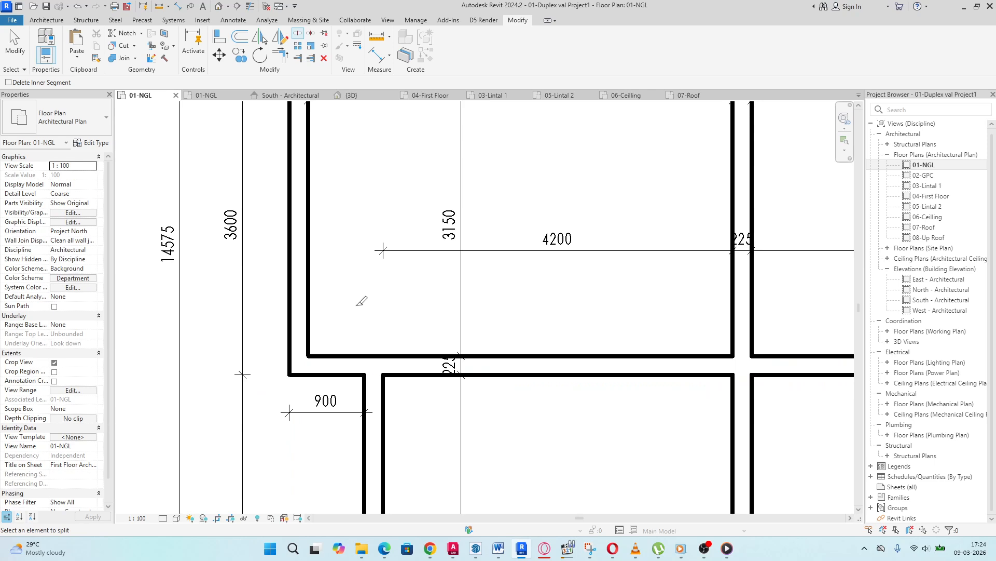
right_click(367, 303)
click(379, 305)
Step: Check that both return walls of the left side room's projection are separate segments
click(340, 365)
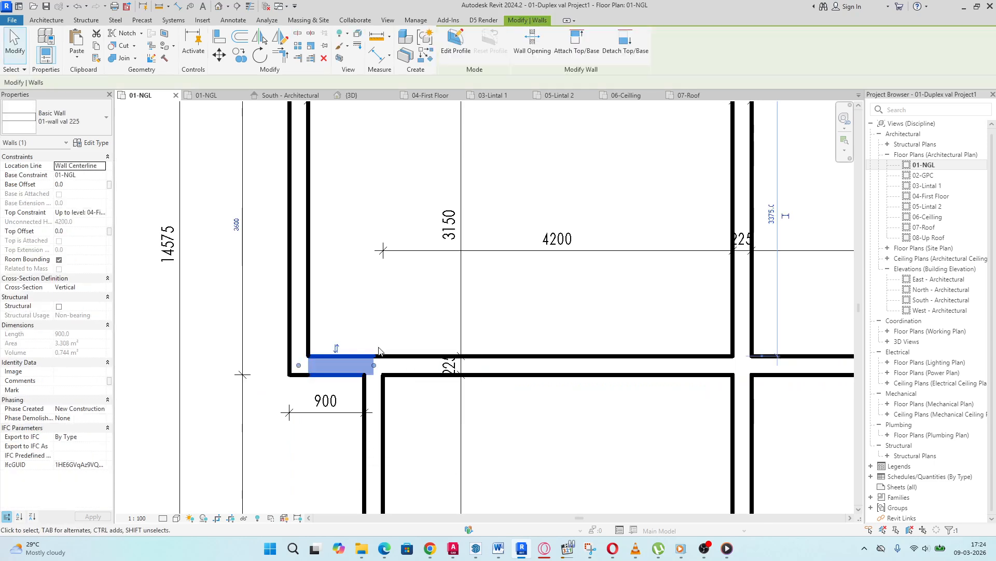
scroll(357, 418, down, 2)
scroll(357, 418, down, 1)
scroll(349, 297, up, 2)
click(347, 298)
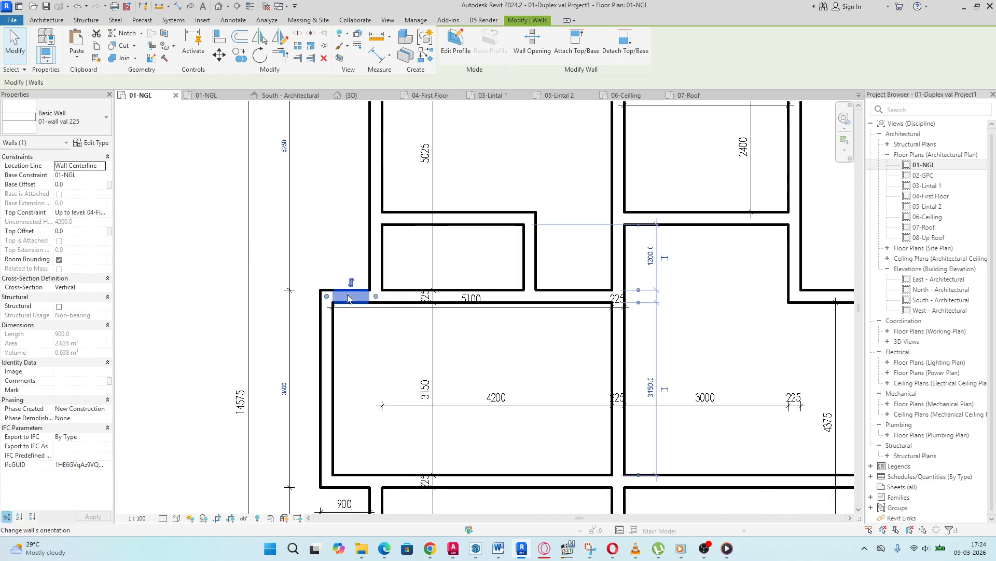
scroll(349, 311, down, 4)
scroll(351, 415, up, 2)
click(345, 414)
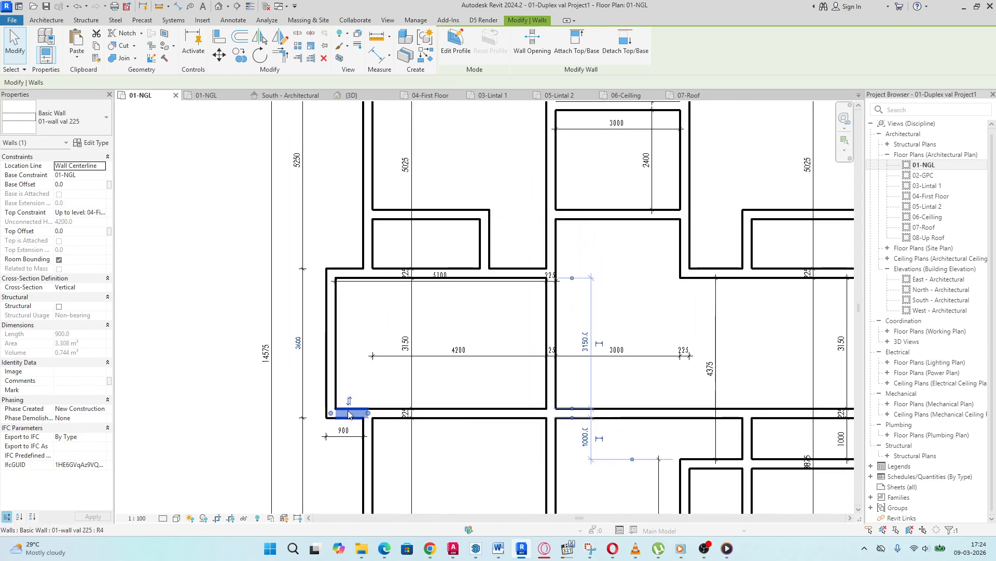
scroll(343, 410, down, 5)
Step: Split the right side room's two horizontal walls where they meet the wings' outer walls
click(619, 343)
scroll(627, 345, up, 4)
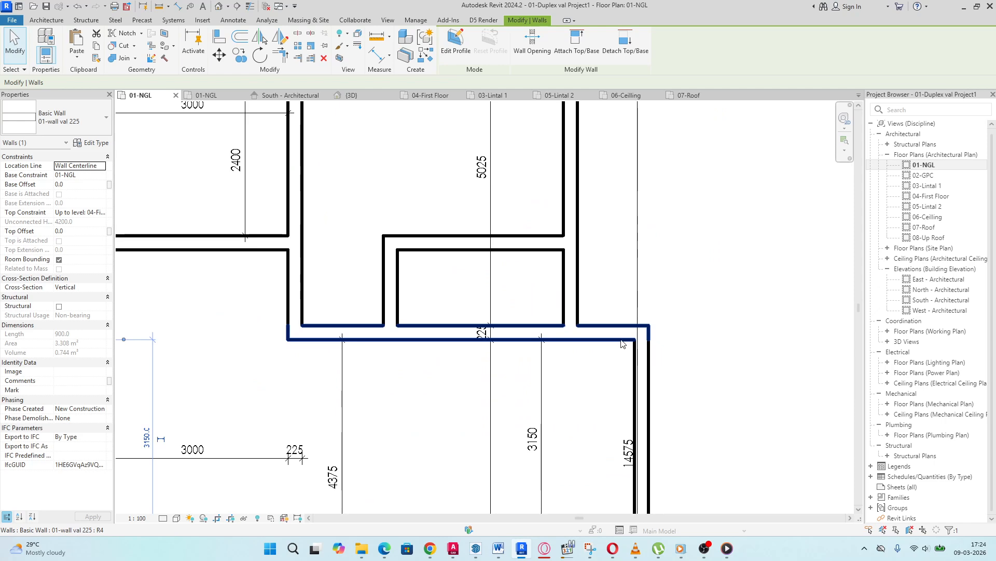
click(622, 343)
scroll(620, 342, up, 2)
scroll(484, 332, down, 3)
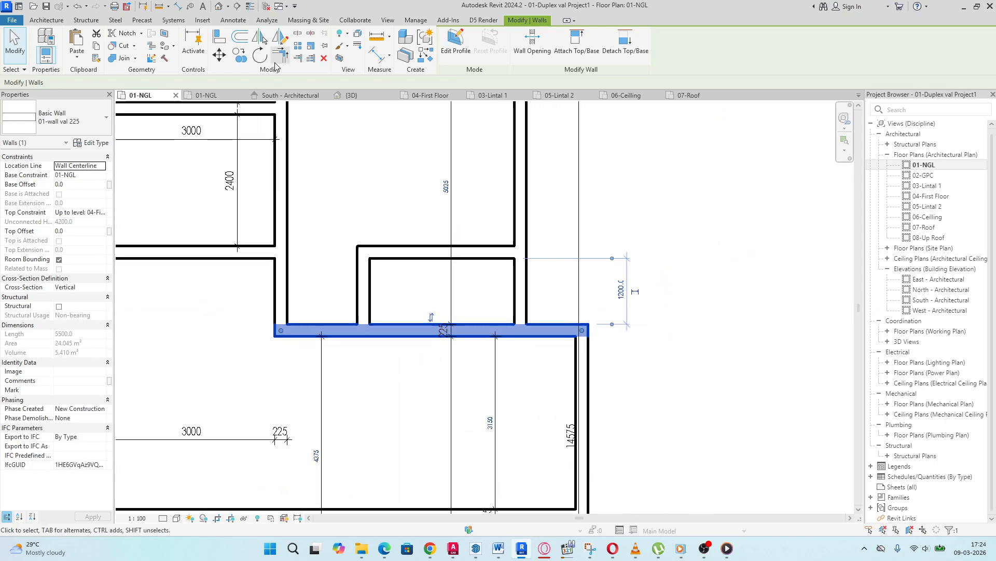
click(298, 37)
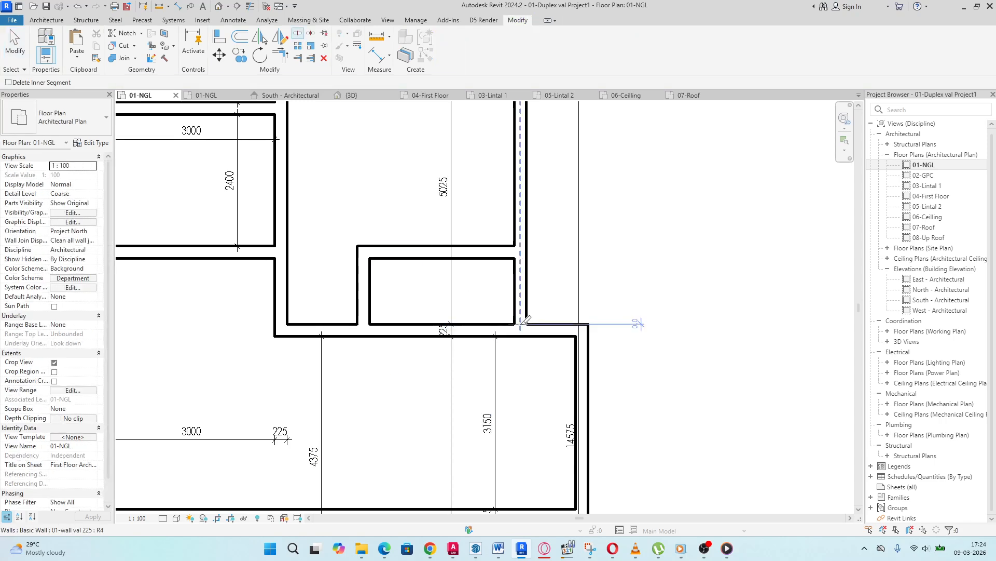
scroll(521, 324, down, 4)
scroll(498, 318, up, 4)
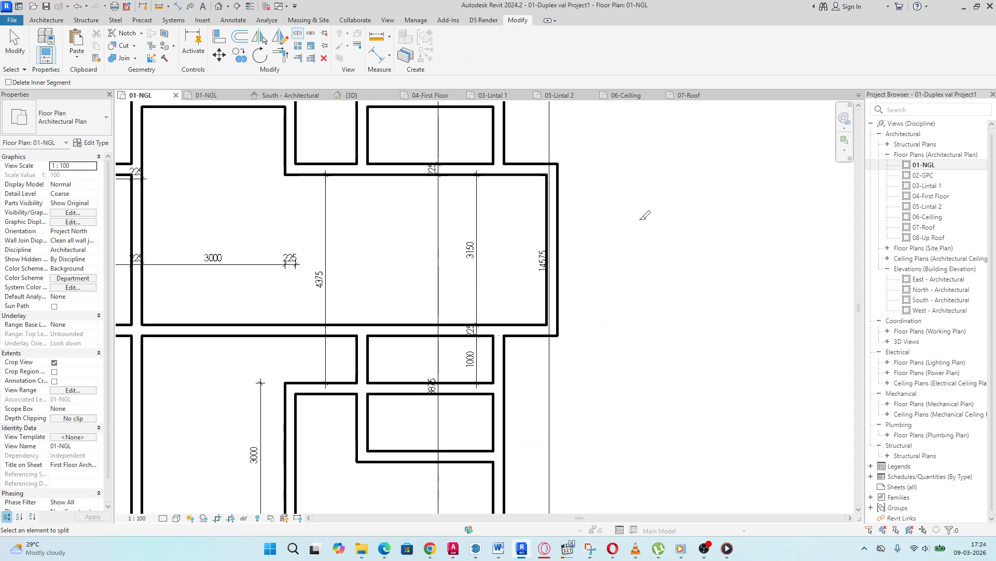
right_click(658, 208)
click(687, 215)
right_click(665, 193)
click(700, 205)
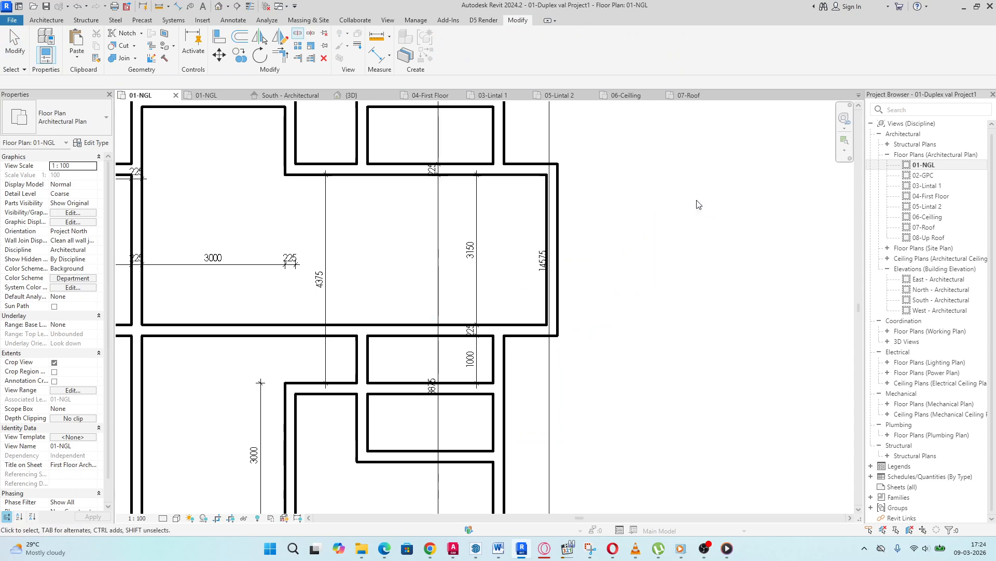
Step: Set the top constraint of the six walls forming both side rooms' projections on 01-NGL to level 08-Up Roof
click(530, 170)
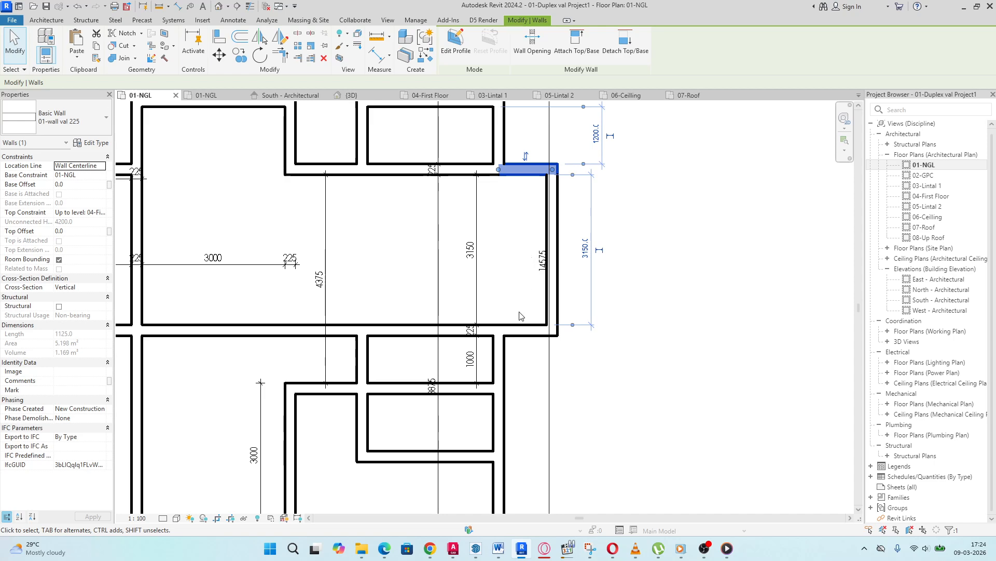
ctrl+click(523, 331)
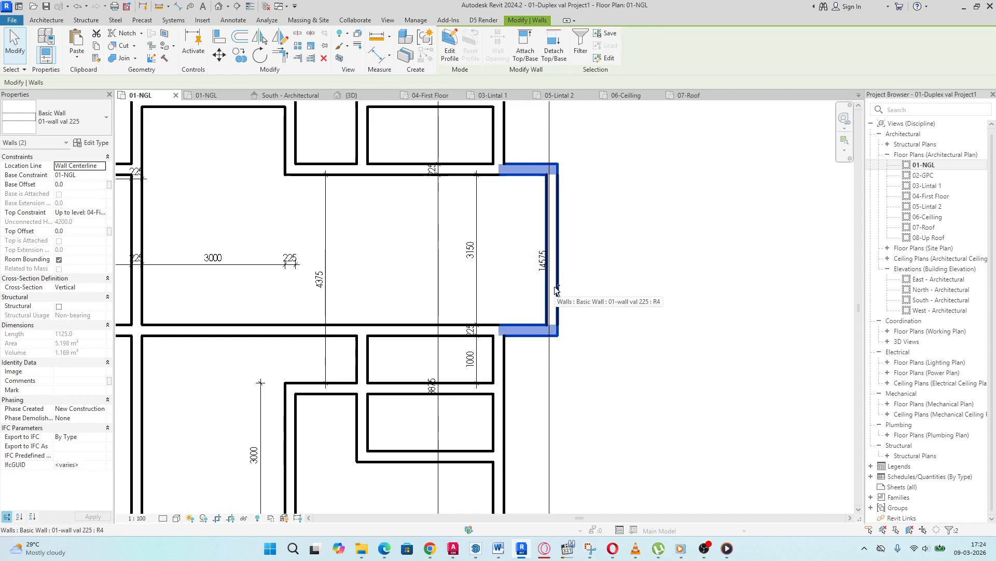
ctrl+click(556, 291)
scroll(659, 289, down, 4)
scroll(332, 231, up, 5)
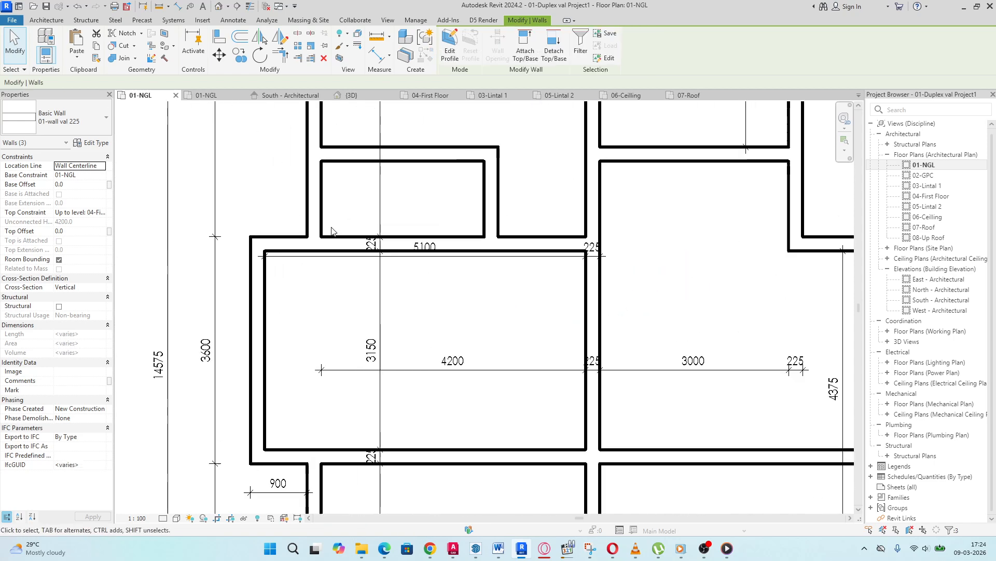
ctrl+click(274, 245)
ctrl+click(264, 299)
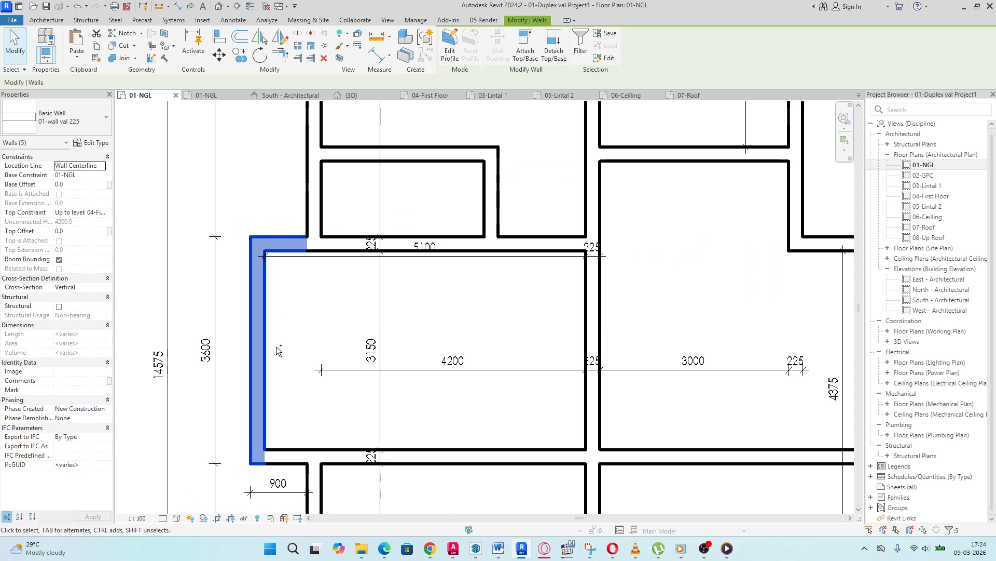
scroll(316, 324, down, 4)
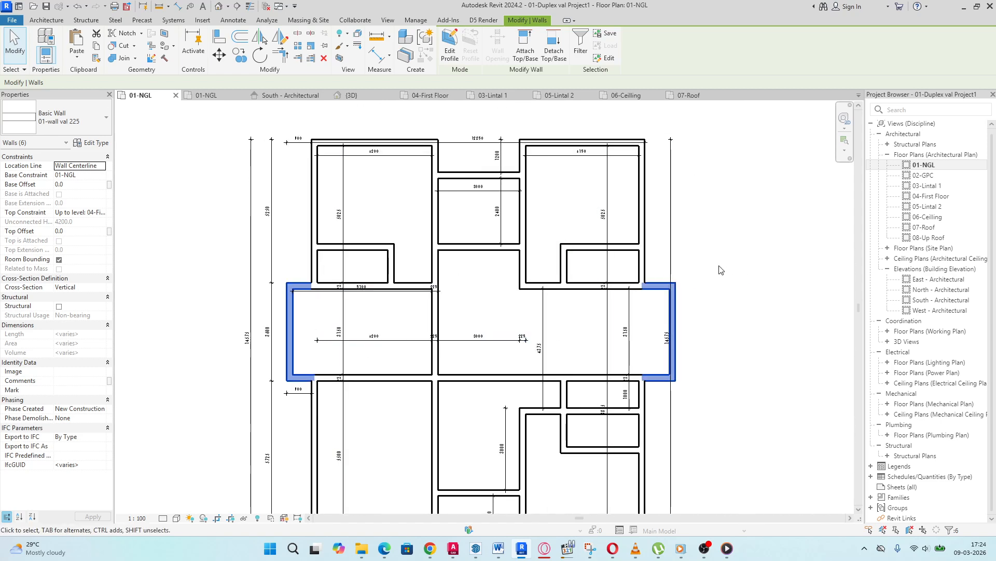
click(353, 96)
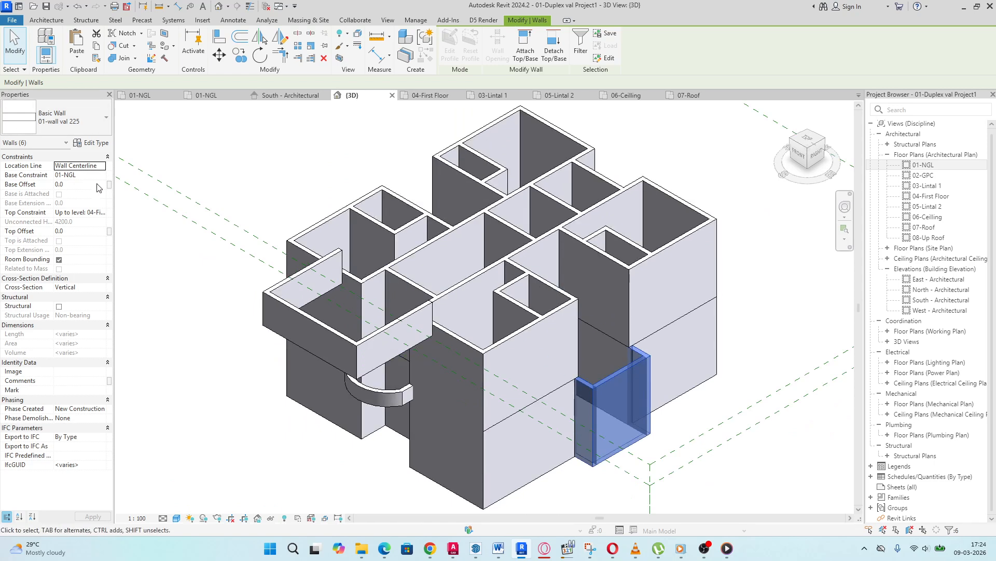
click(103, 215)
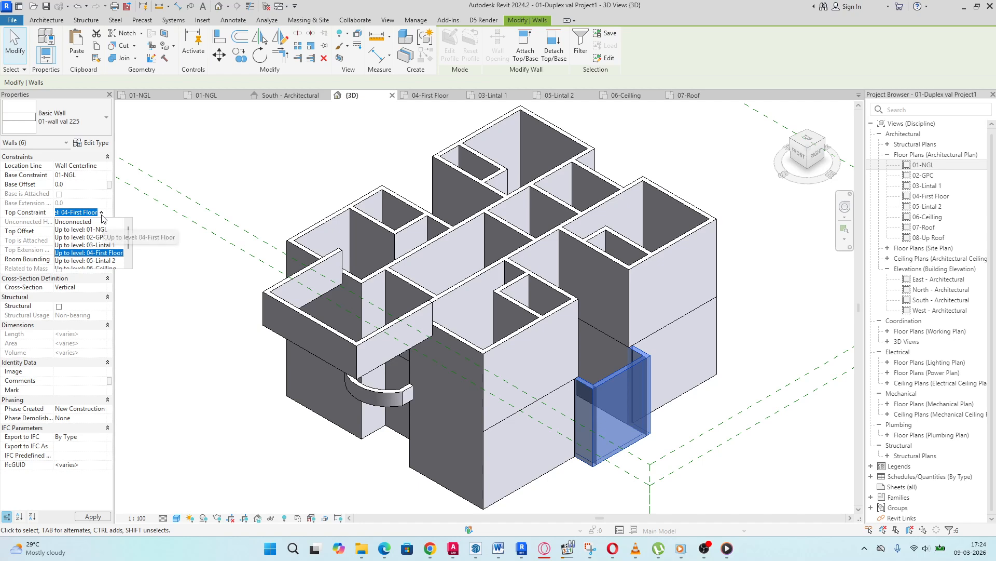
scroll(99, 249, down, 2)
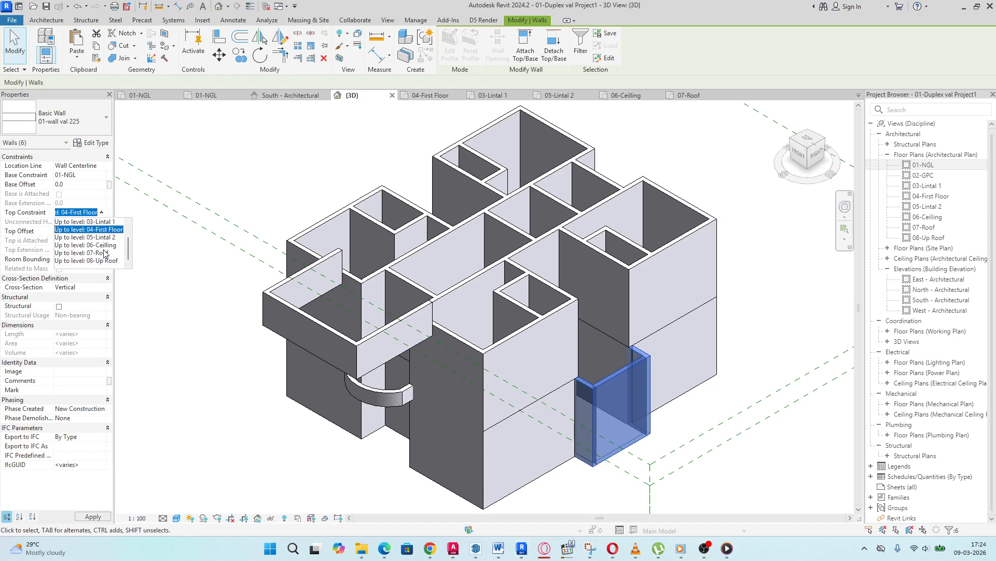
click(95, 261)
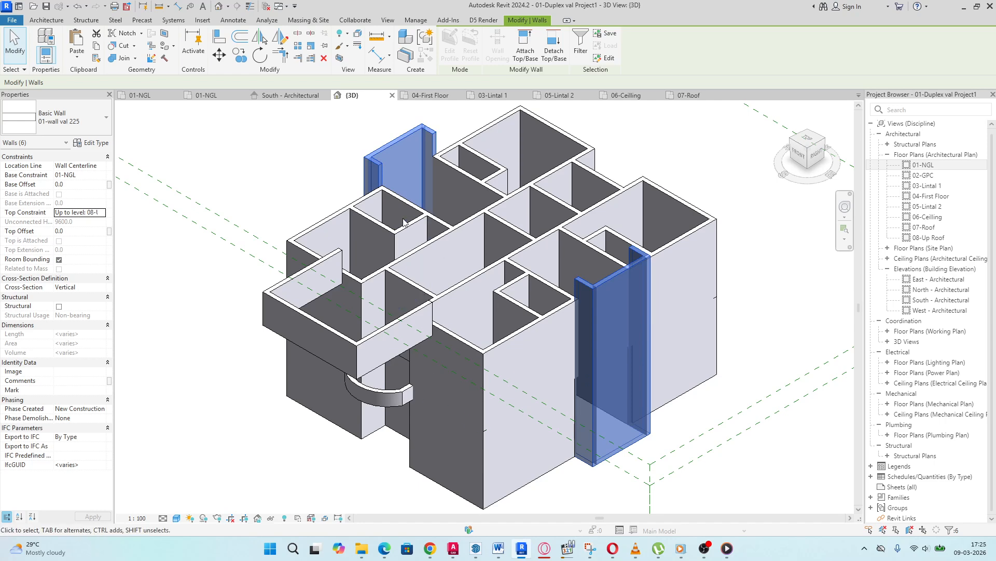
Step: Change the six projection walls to the stacked wall type Exterior - 200mm Over 250mm Concrete Wall
scroll(460, 196, up, 5)
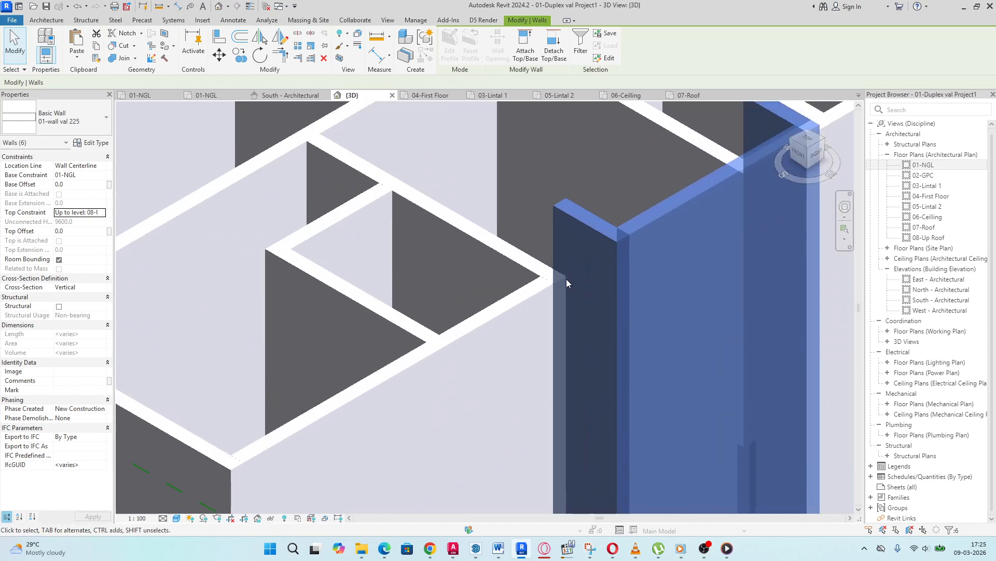
scroll(441, 315, down, 5)
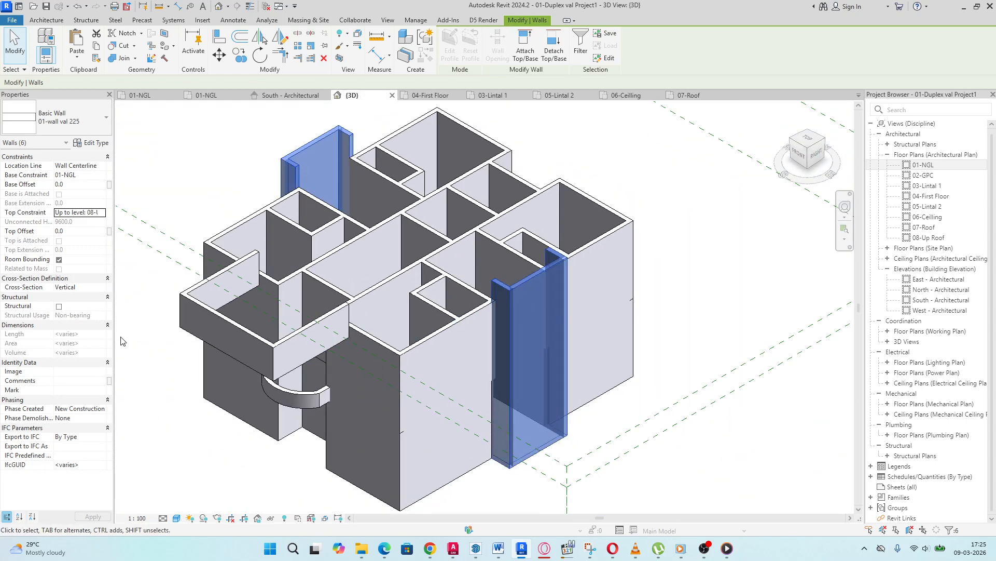
click(106, 123)
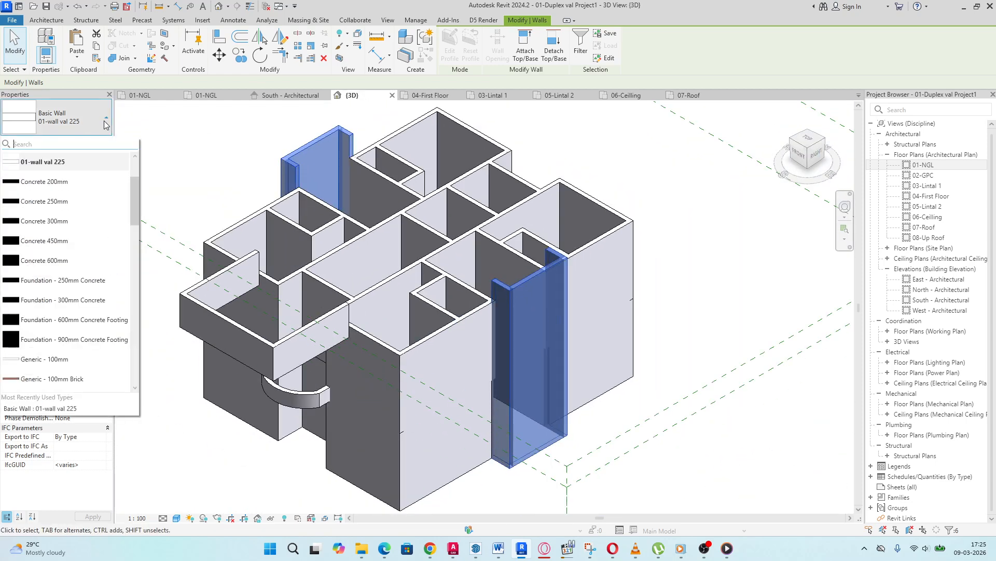
scroll(72, 261, down, 10)
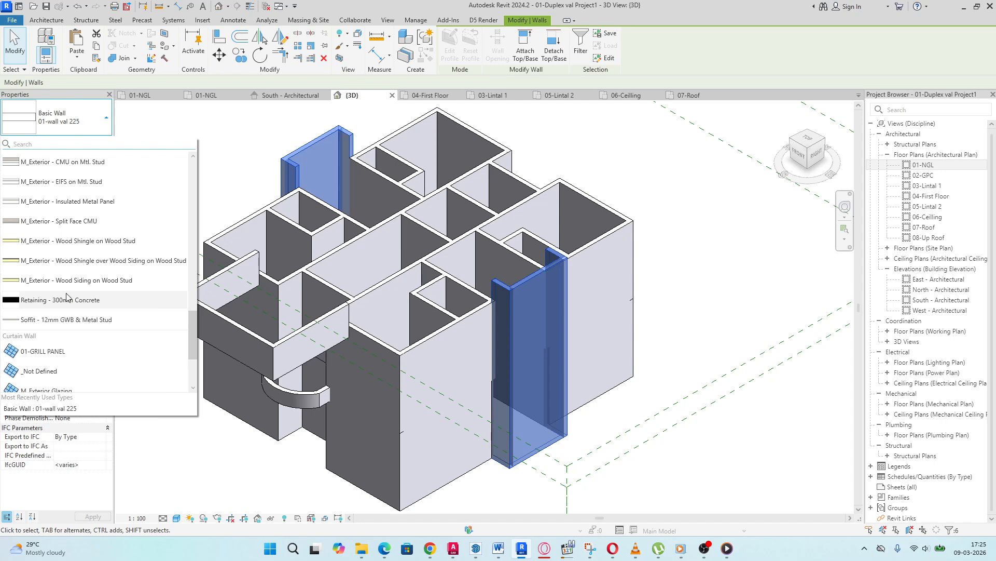
scroll(62, 300, up, 4)
scroll(67, 296, down, 5)
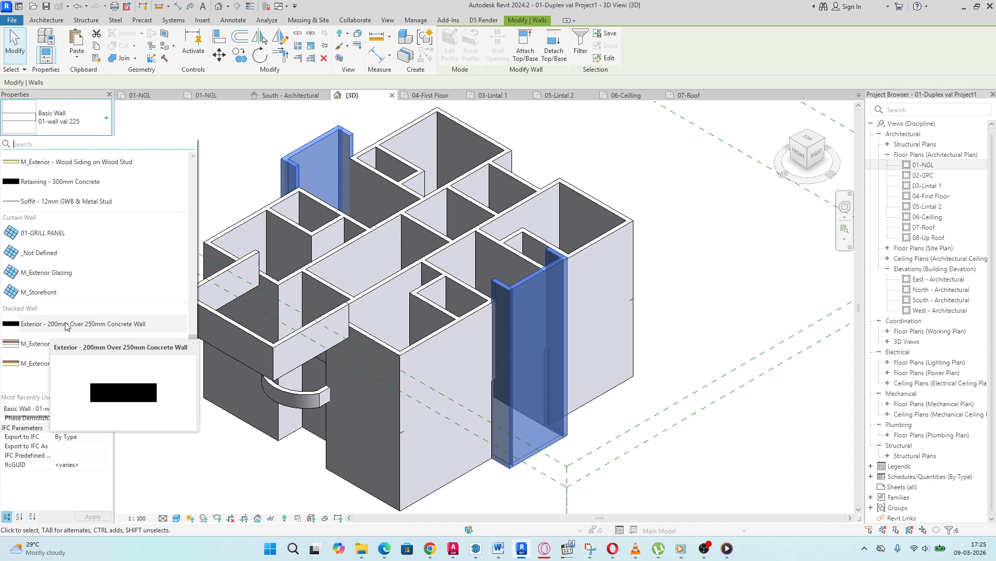
scroll(46, 337, up, 4)
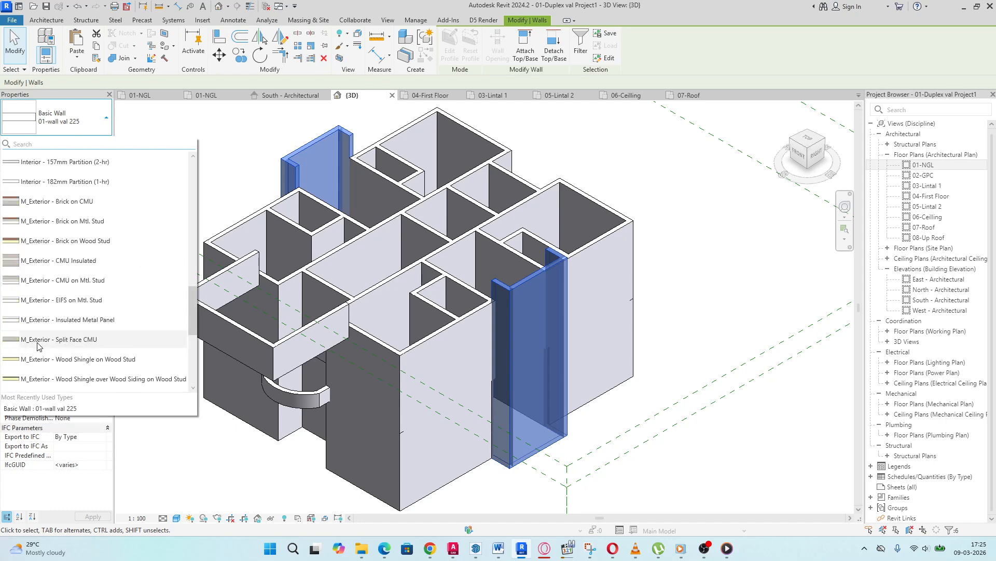
scroll(38, 345, up, 10)
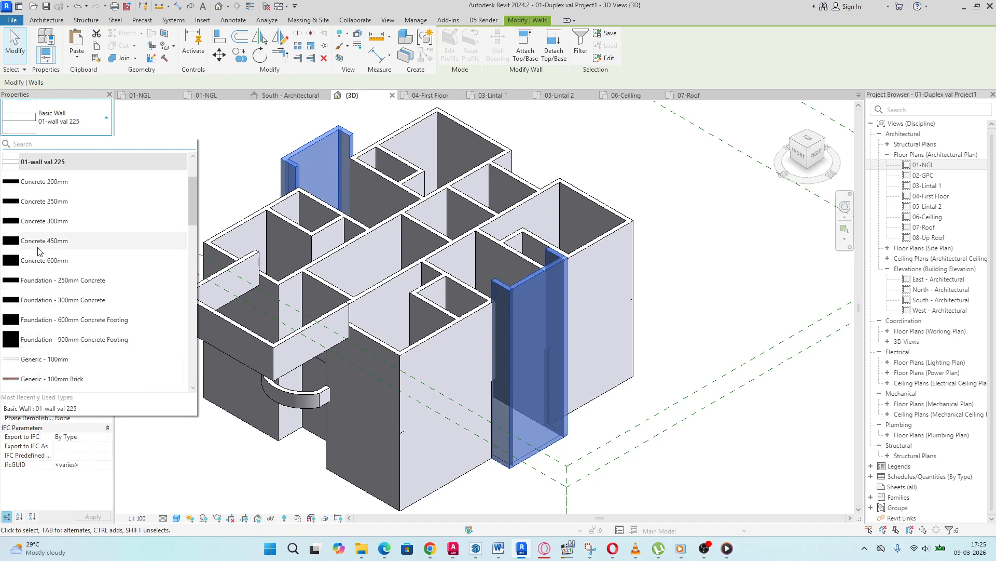
scroll(42, 226, up, 2)
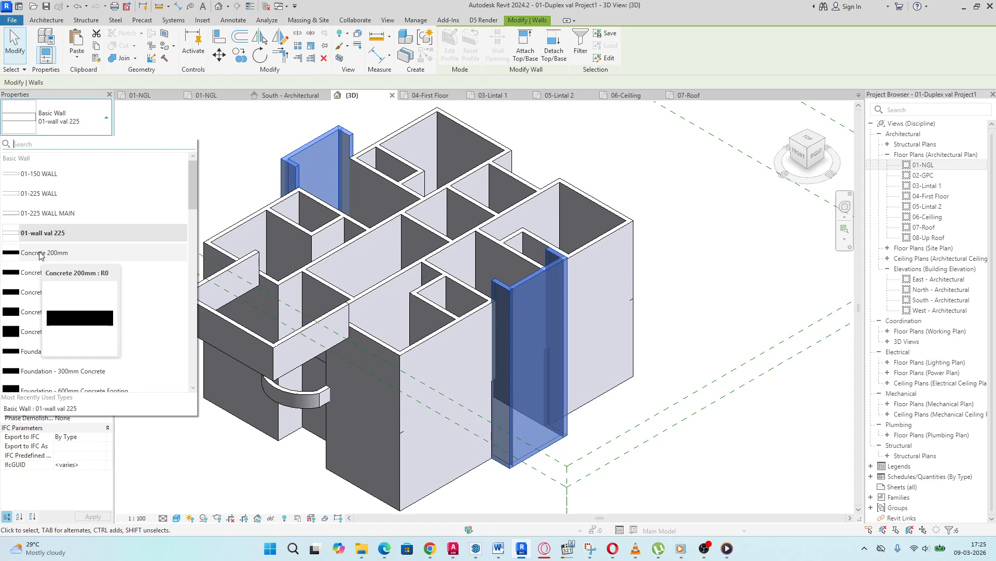
scroll(40, 254, down, 10)
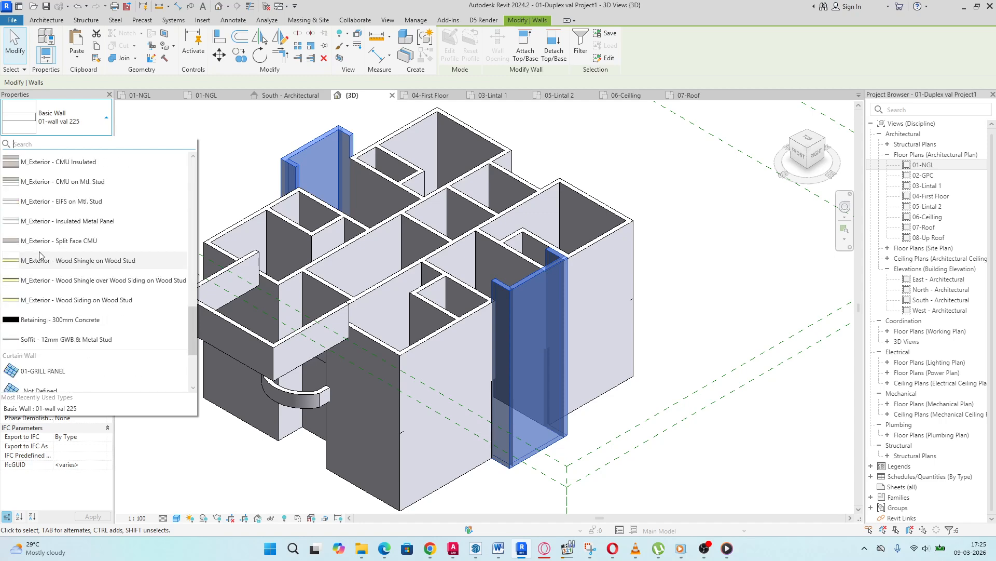
scroll(41, 254, down, 1)
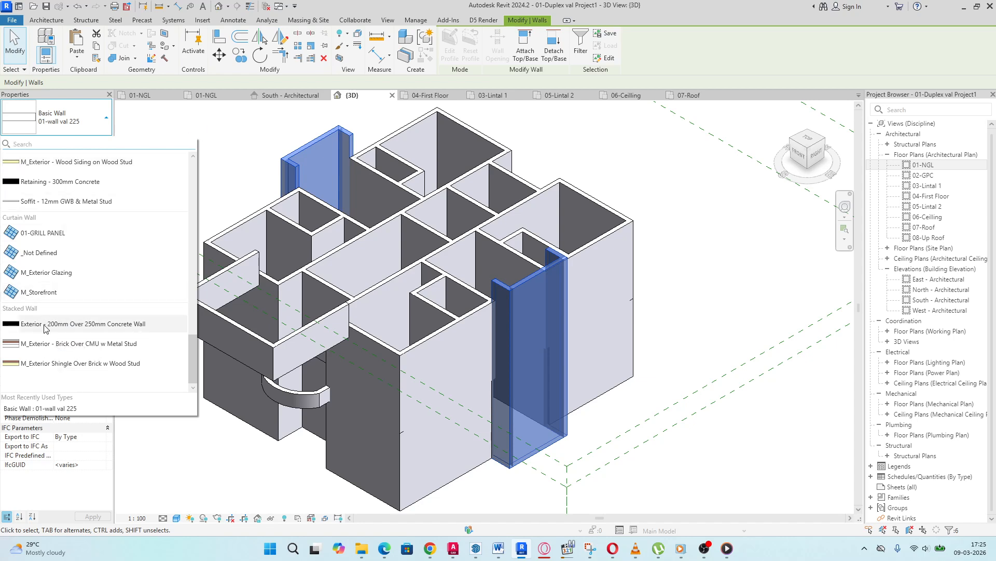
mouse_move(45, 328)
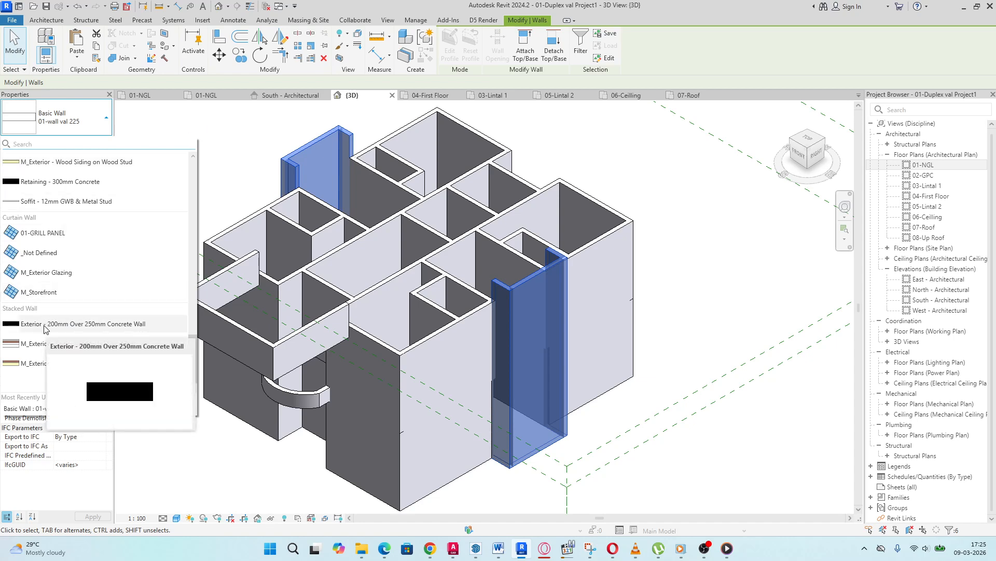
click(46, 324)
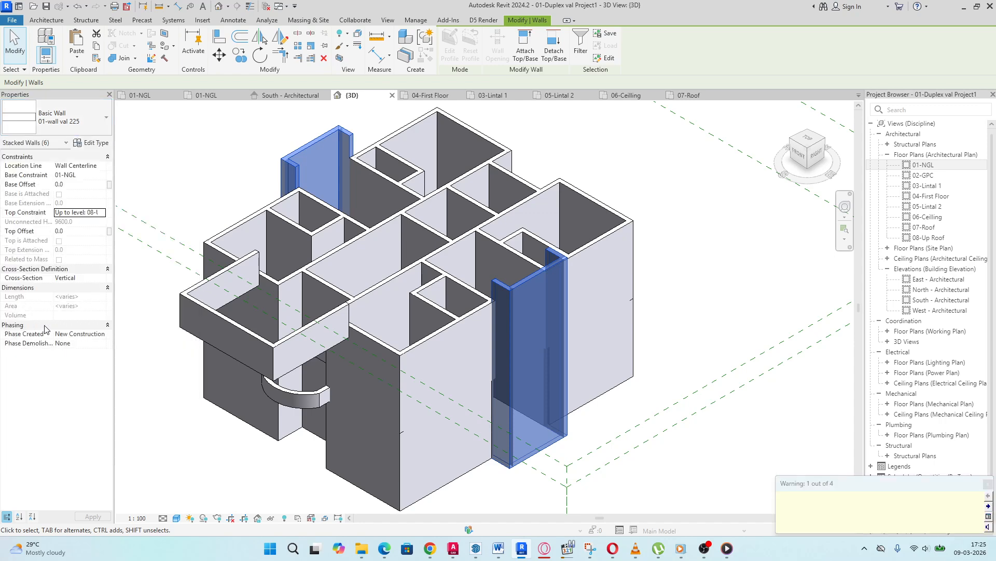
click(710, 301)
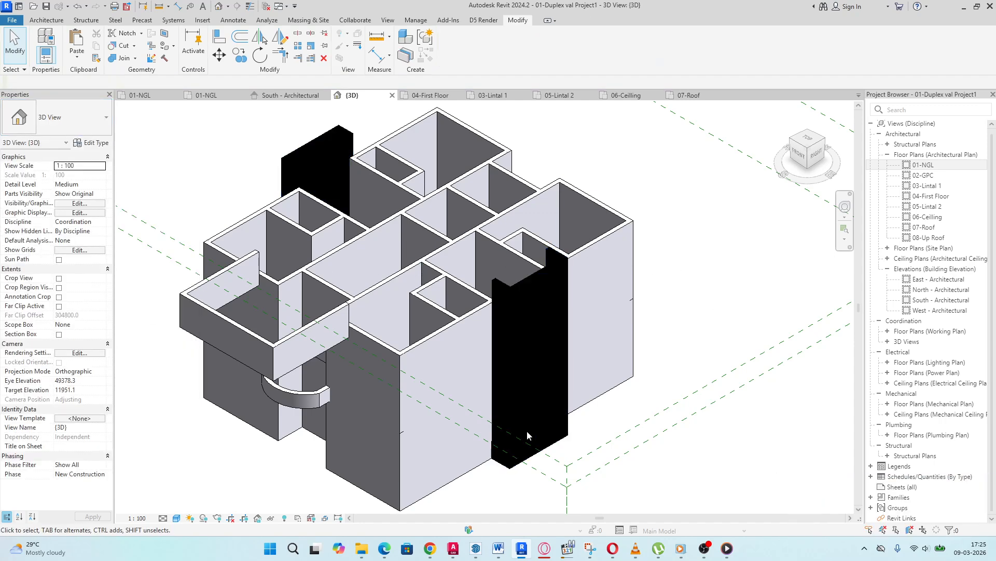
Step: Inspect the stacked projection walls in 3D and browse the alternative wall types for the right projection's front return wall
scroll(643, 270, down, 5)
scroll(547, 211, up, 3)
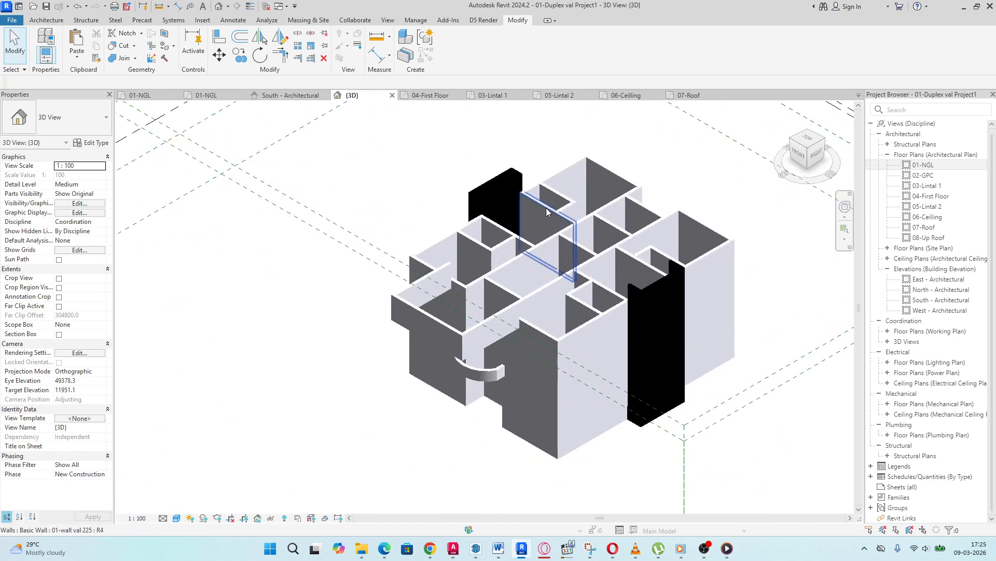
scroll(534, 218, up, 4)
click(706, 362)
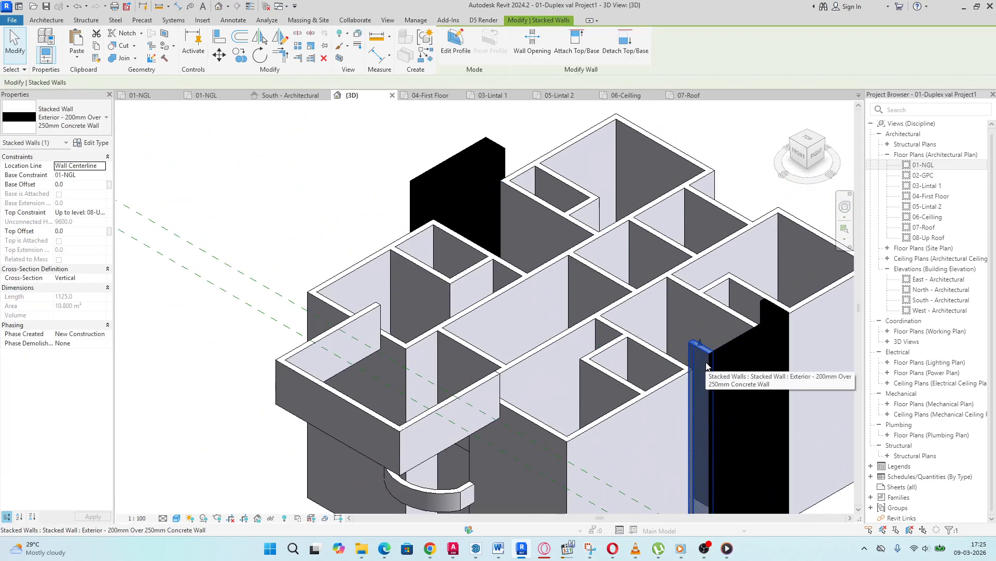
scroll(363, 379, down, 3)
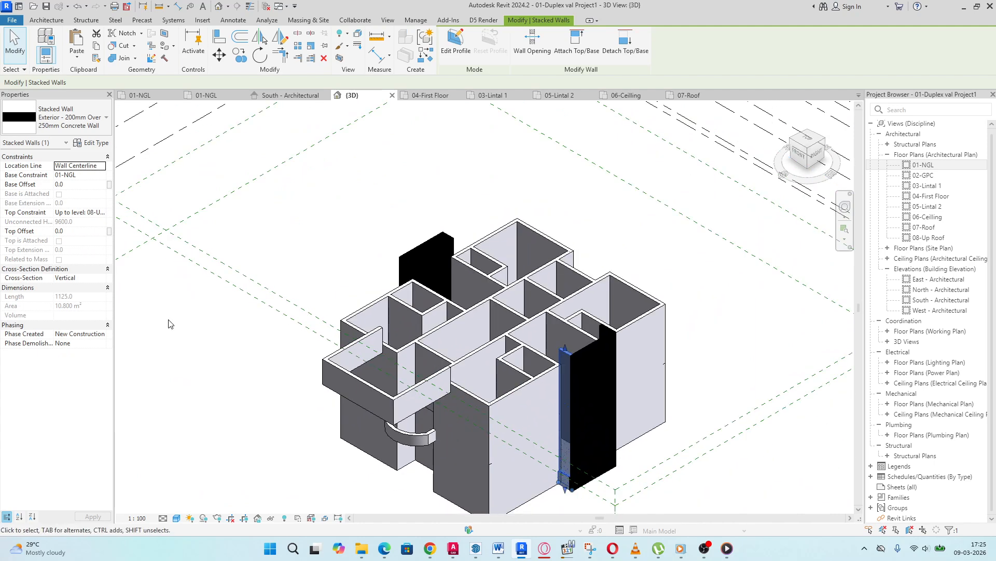
click(103, 120)
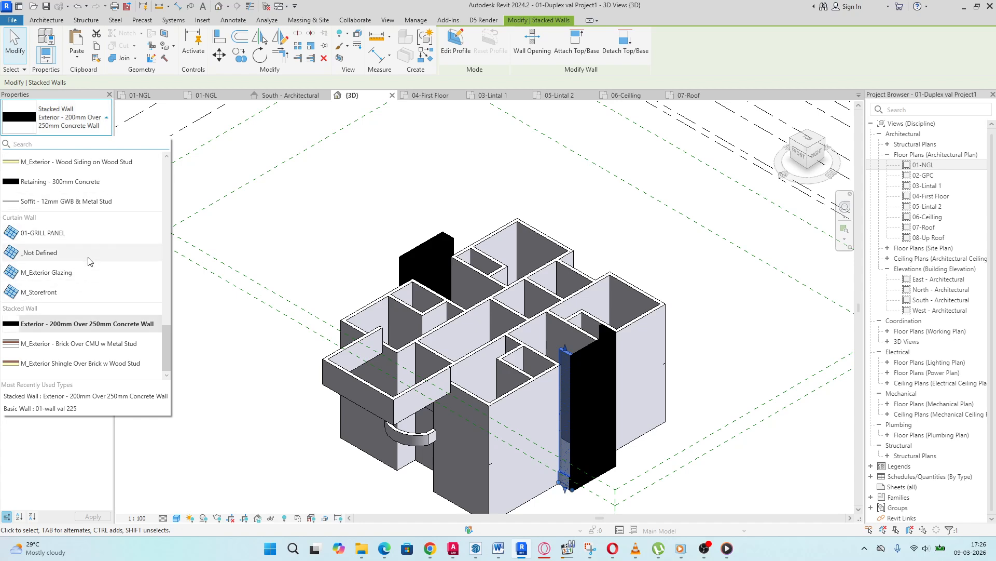
scroll(89, 262, up, 5)
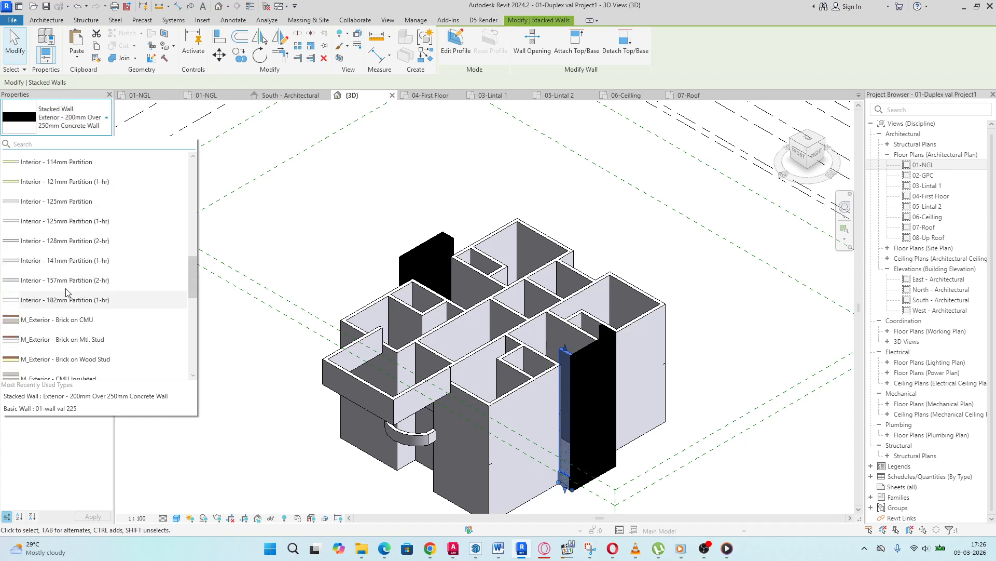
scroll(67, 290, up, 6)
scroll(64, 283, down, 2)
scroll(61, 260, up, 4)
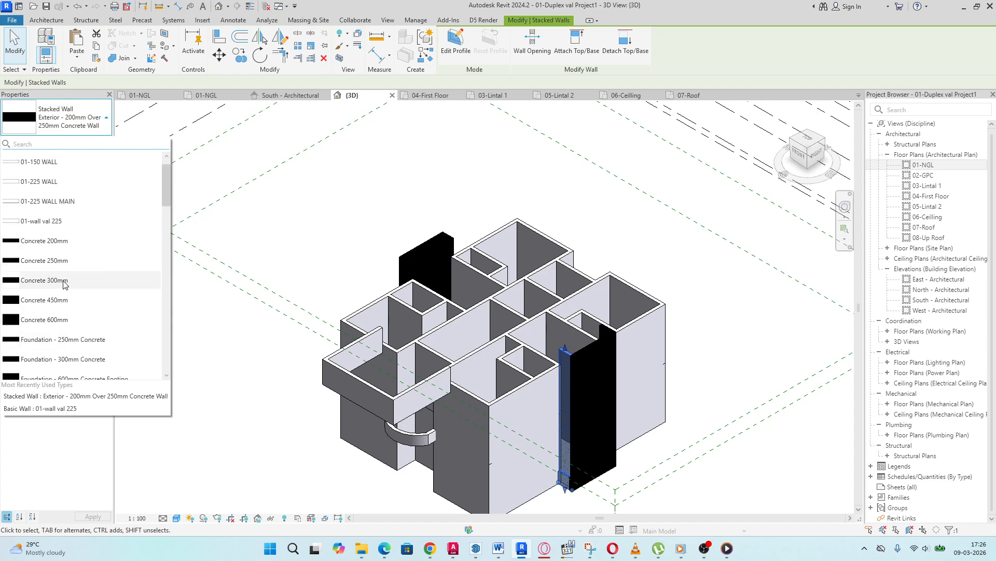
scroll(57, 234, down, 4)
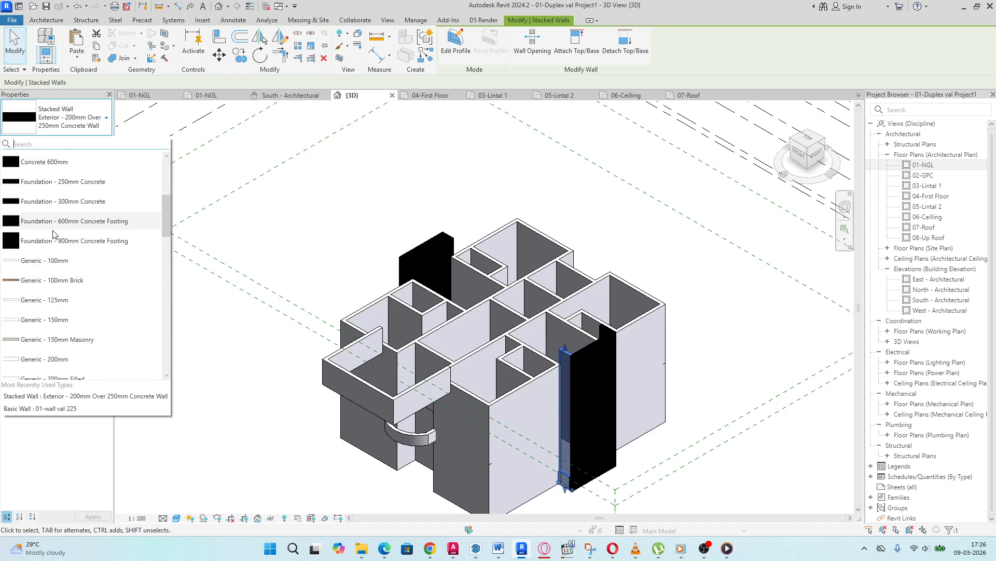
scroll(63, 266, down, 10)
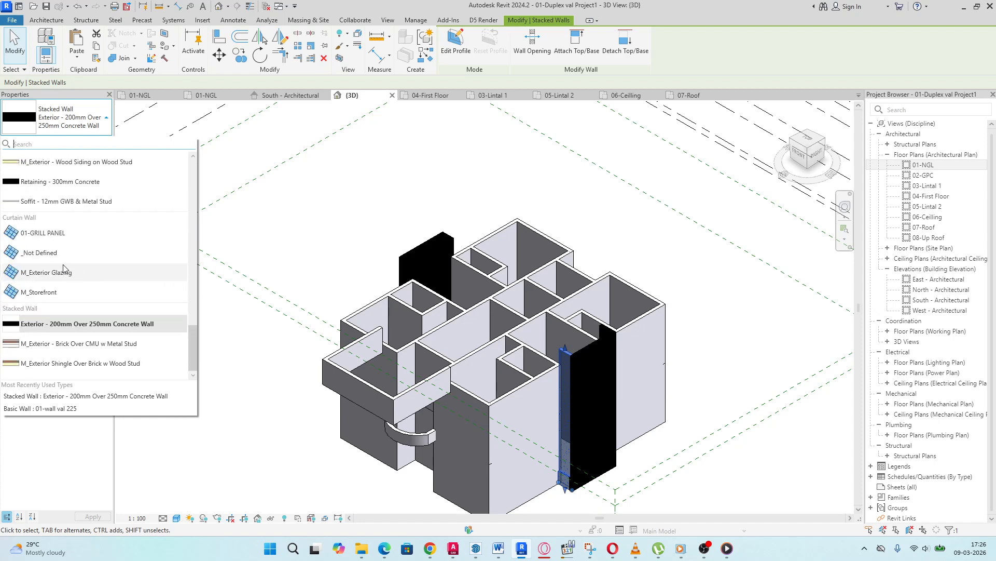
scroll(63, 301, up, 4)
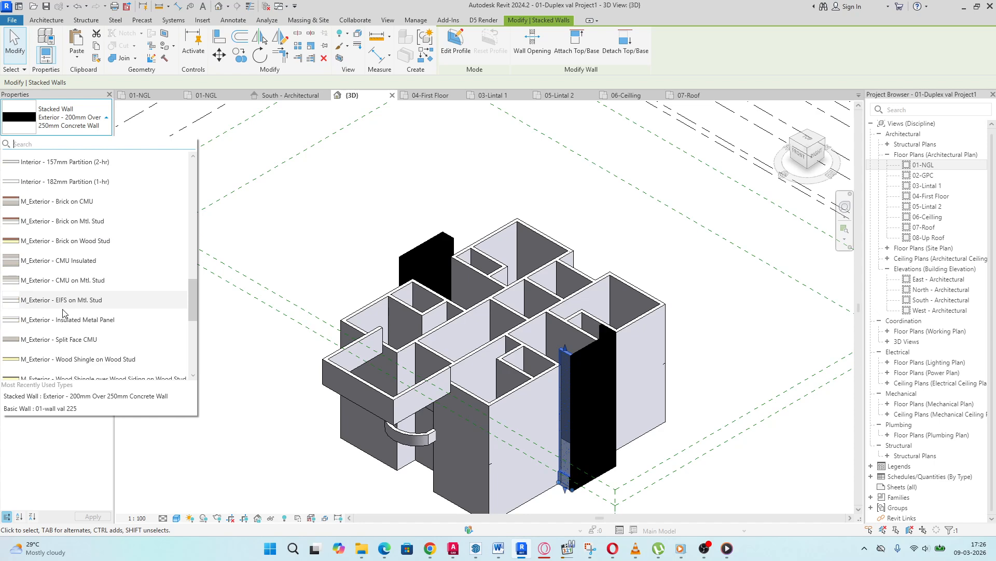
click(746, 317)
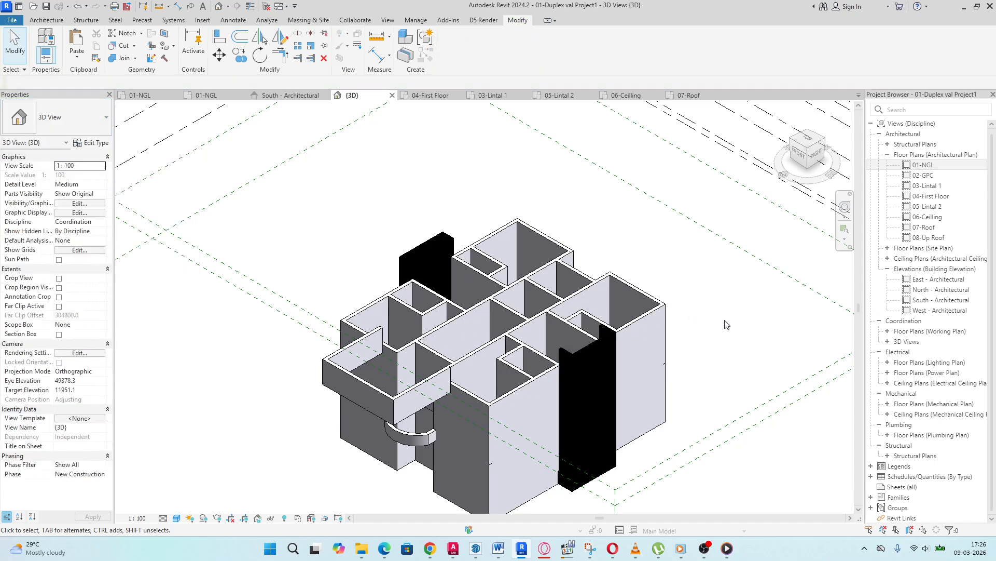
Step: Examine the left side projection's stacked return wall in 3D from the front and from above
click(410, 262)
right_click(410, 261)
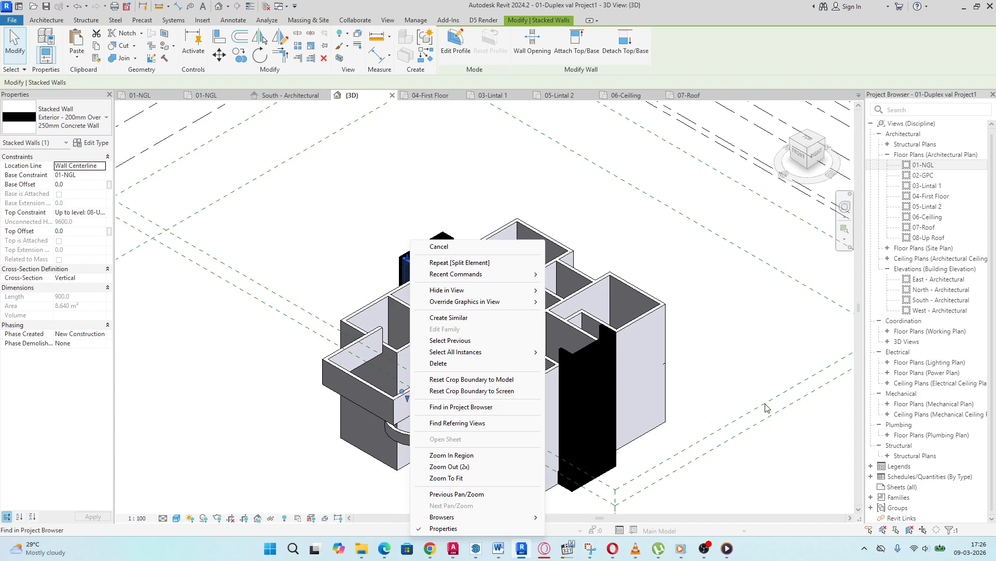
click(741, 374)
scroll(475, 328, up, 3)
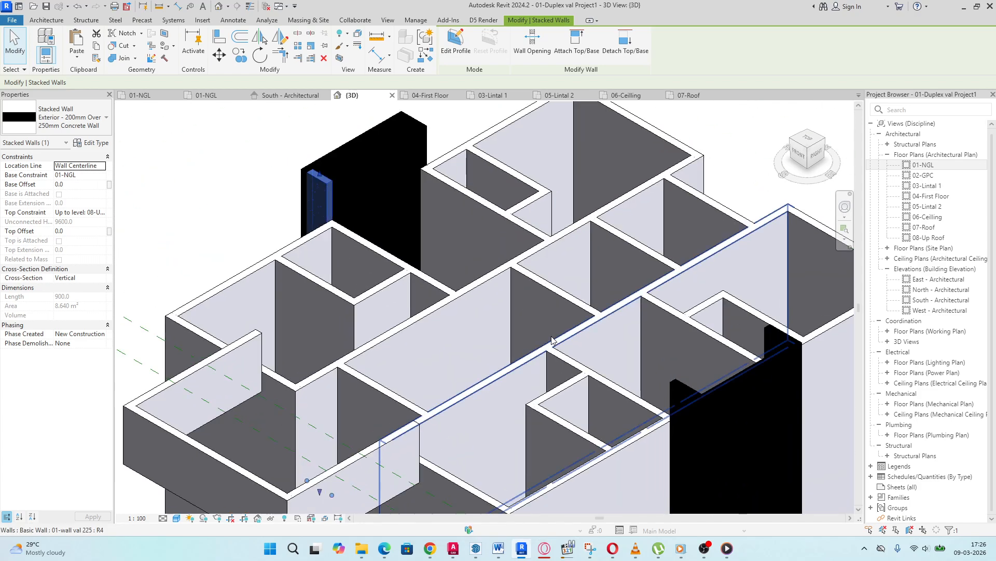
scroll(572, 336, down, 2)
shift+middle_drag(602, 341, 735, 236)
scroll(443, 301, up, 2)
scroll(369, 304, down, 3)
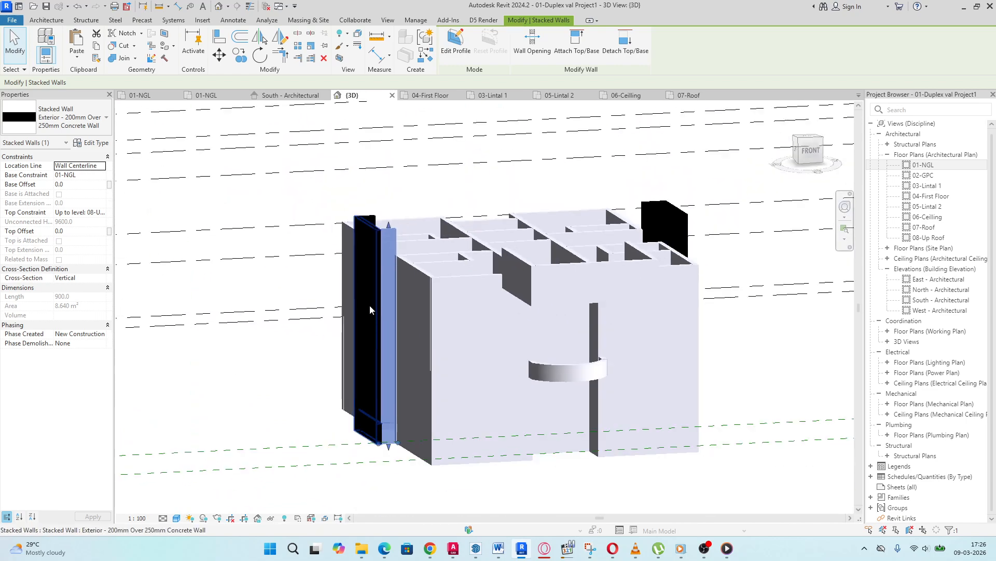
scroll(345, 300, up, 3)
key(Escape)
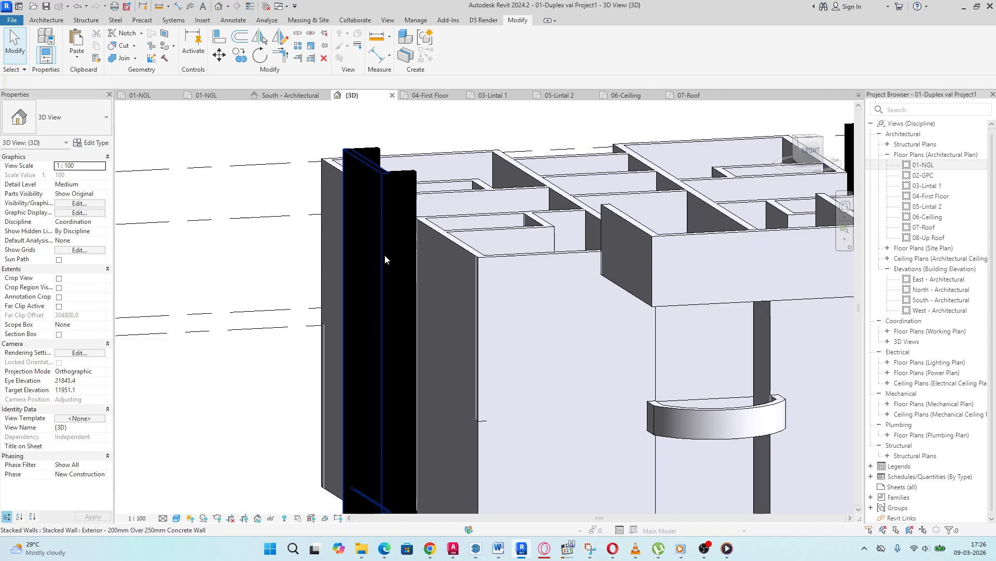
Step: Examine the left side projection's outer stacked wall in 3D from several sides
click(384, 254)
scroll(363, 272, up, 3)
scroll(327, 290, down, 3)
scroll(311, 293, down, 3)
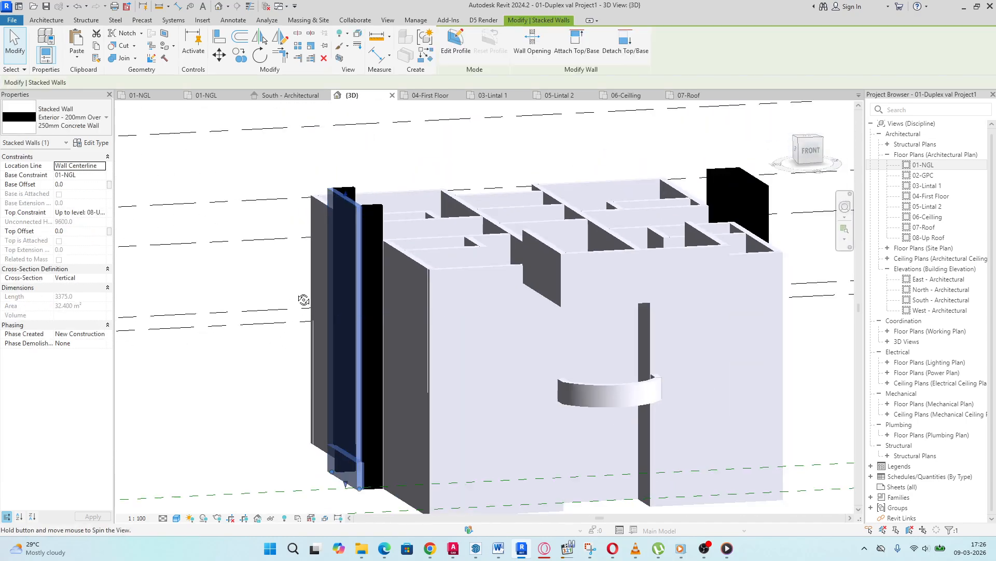
shift+middle_drag(302, 298, 283, 258)
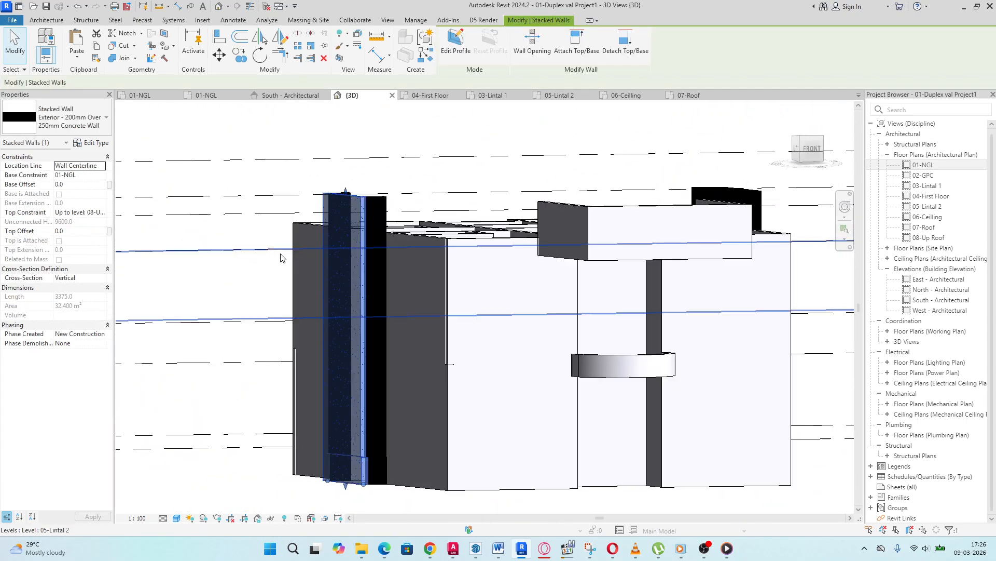
scroll(290, 254, down, 3)
shift+middle_drag(447, 275, 556, 342)
scroll(362, 296, up, 10)
scroll(552, 338, down, 5)
scroll(385, 285, up, 8)
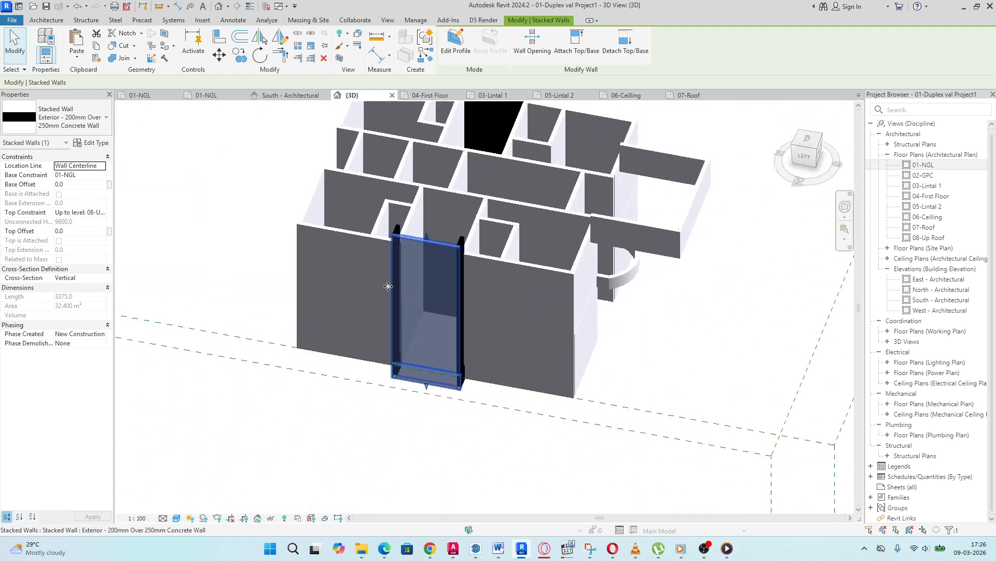
shift+middle_drag(345, 283, 501, 266)
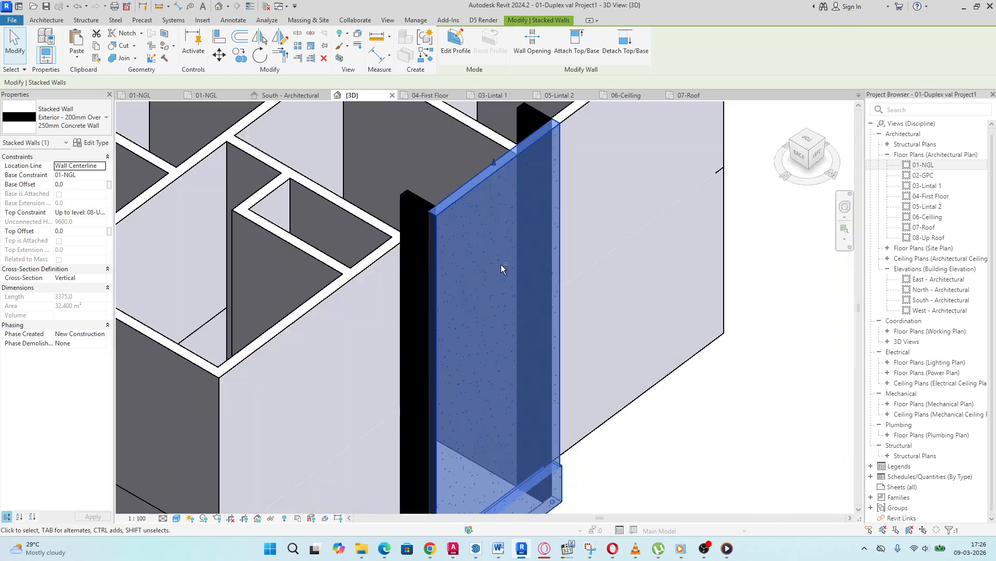
Step: Examine the thickened base of the left projection's stacked walls up close, including the rear return wall
scroll(509, 250, down, 3)
scroll(479, 369, up, 8)
scroll(479, 369, up, 2)
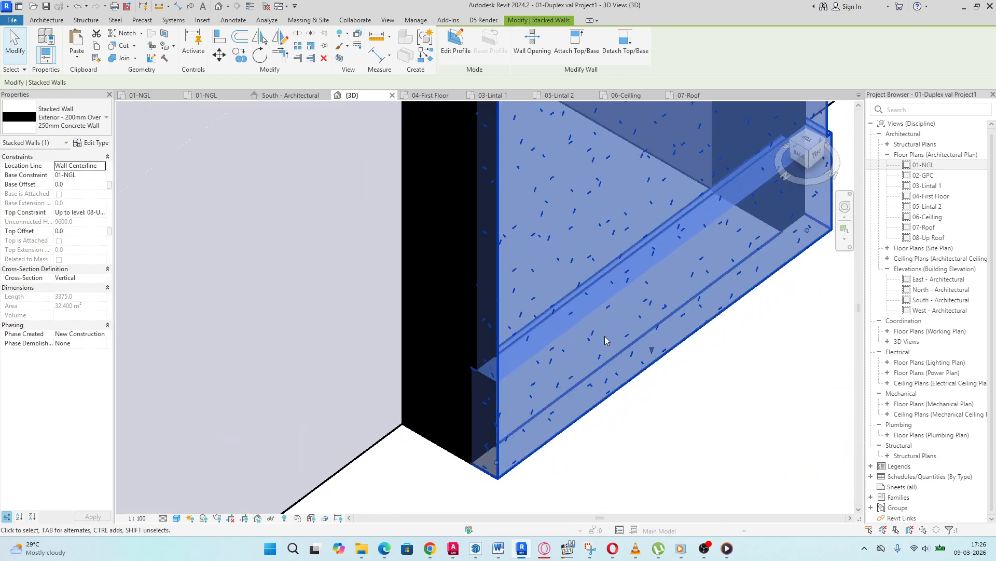
scroll(414, 412, down, 2)
click(554, 412)
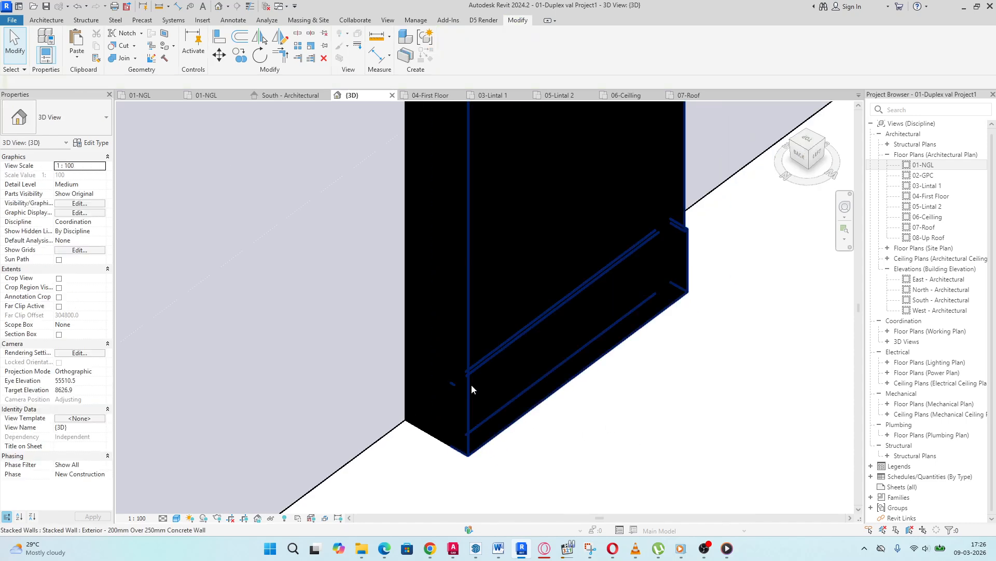
click(501, 388)
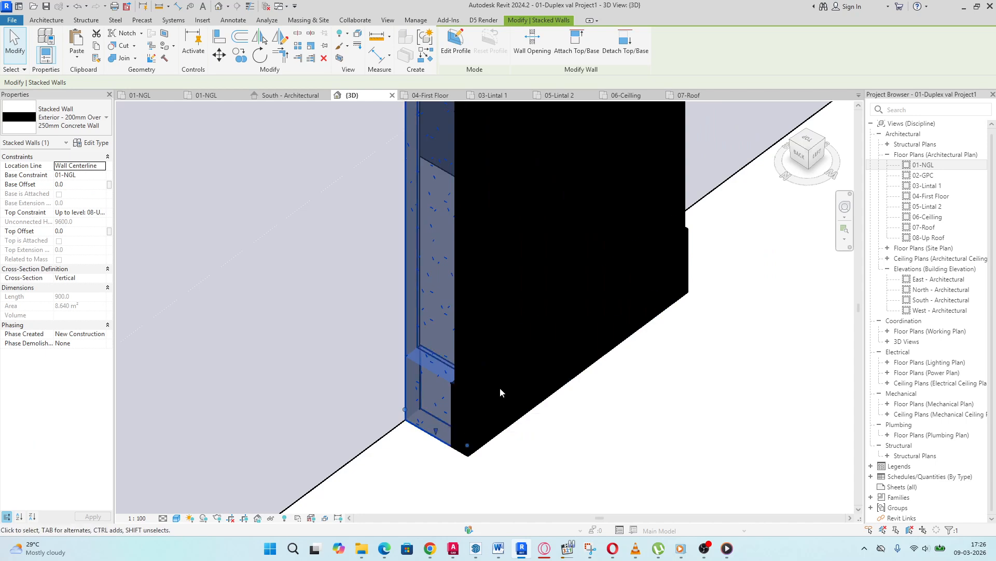
scroll(483, 382, down, 5)
key(Escape)
scroll(414, 375, down, 4)
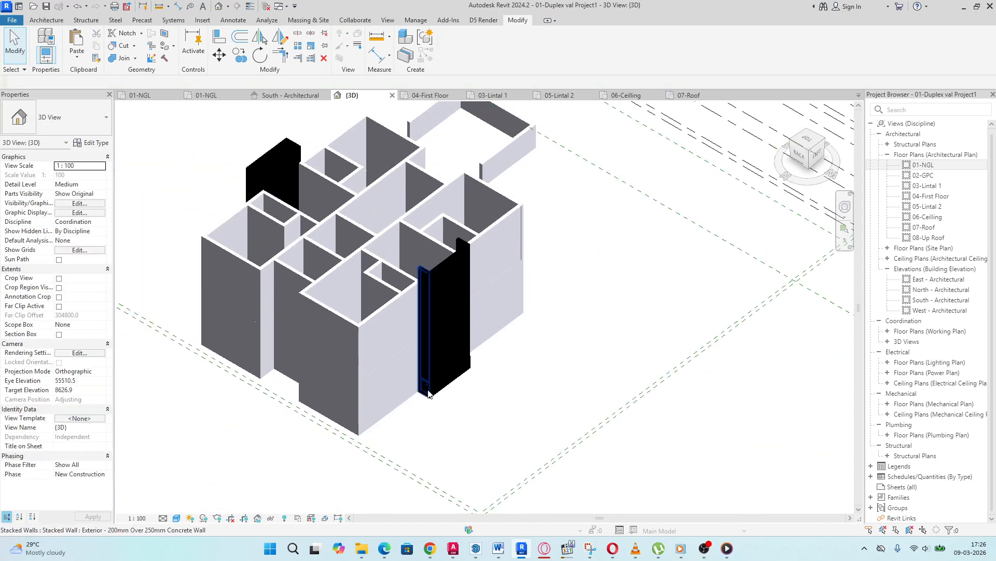
scroll(334, 375, up, 4)
scroll(282, 371, down, 2)
scroll(421, 389, down, 2)
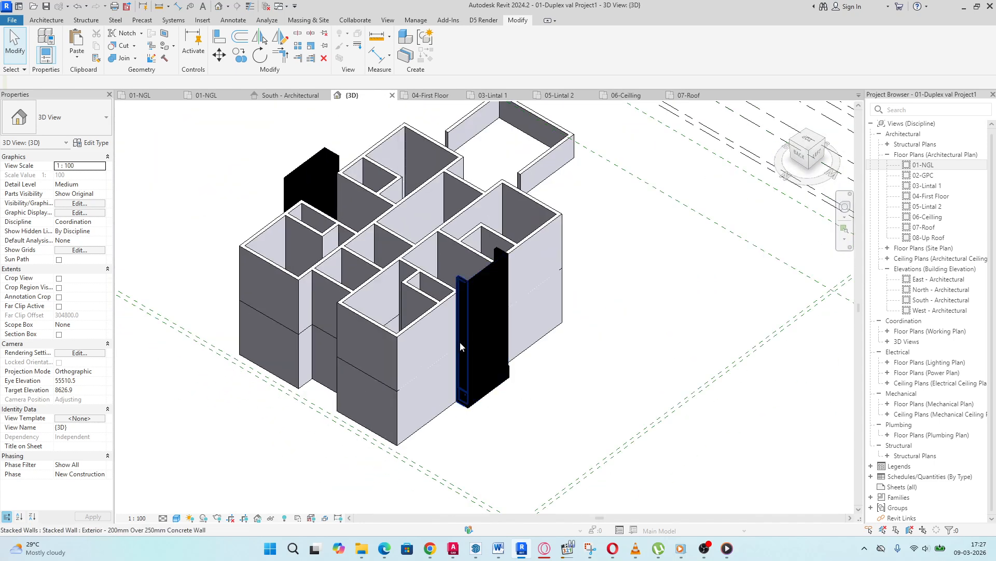
Step: Undo the change of the six projection walls to the stacked wall type and save the project
click(460, 342)
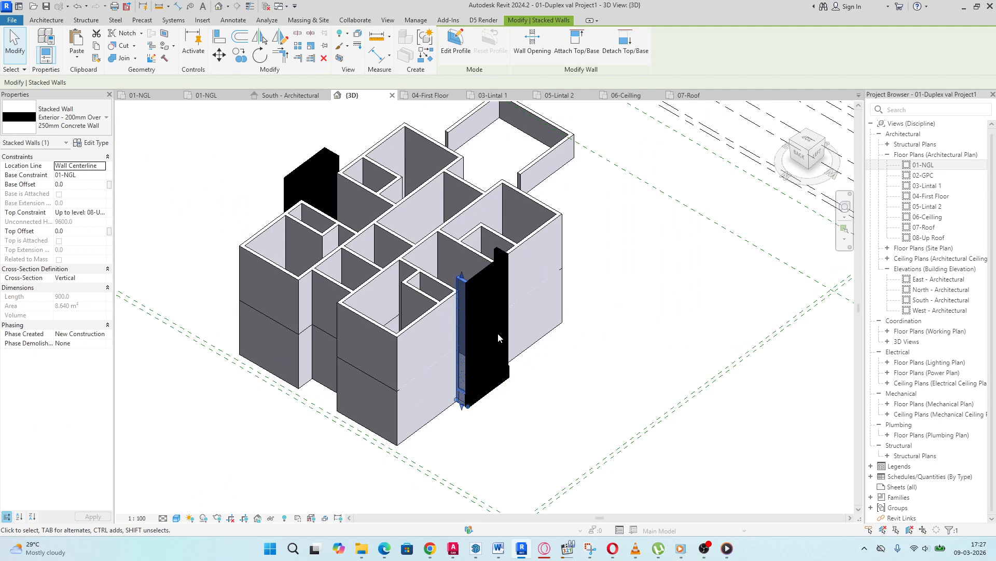
click(674, 302)
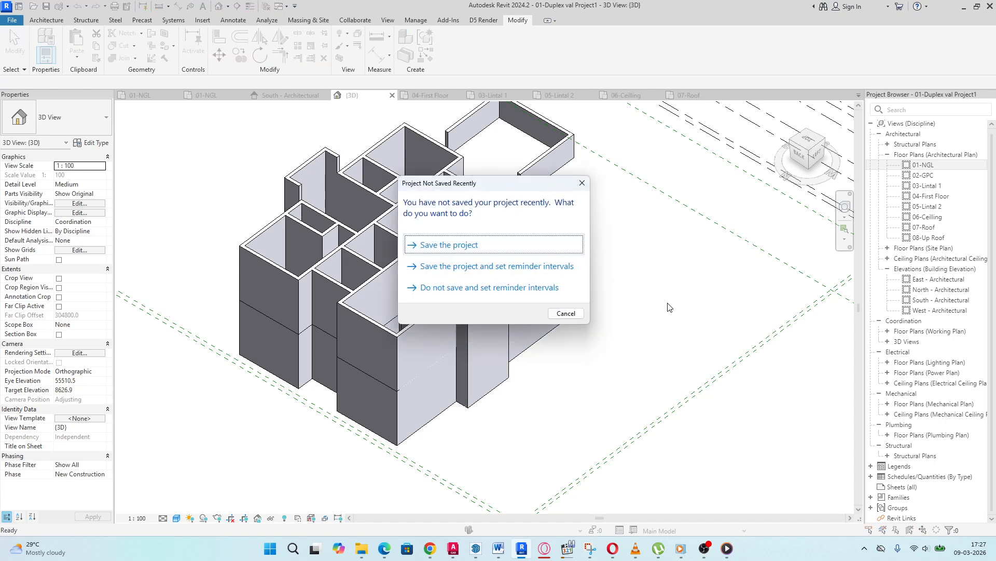
click(473, 246)
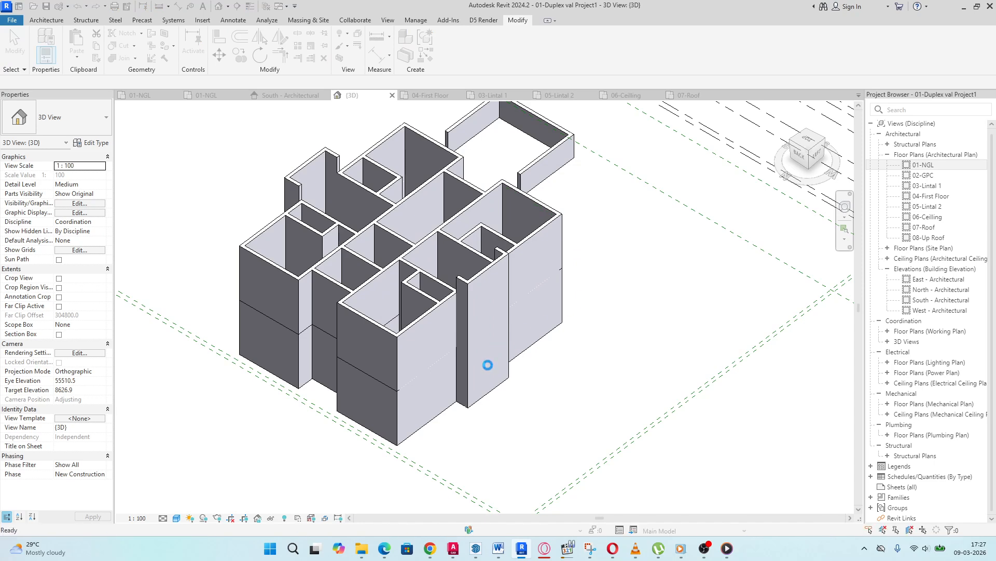
click(470, 330)
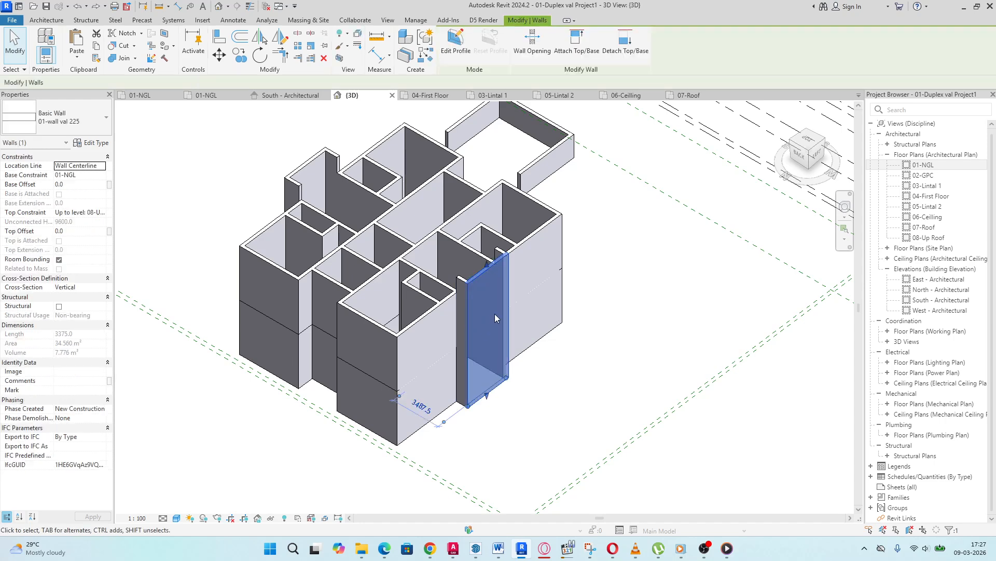
click(429, 554)
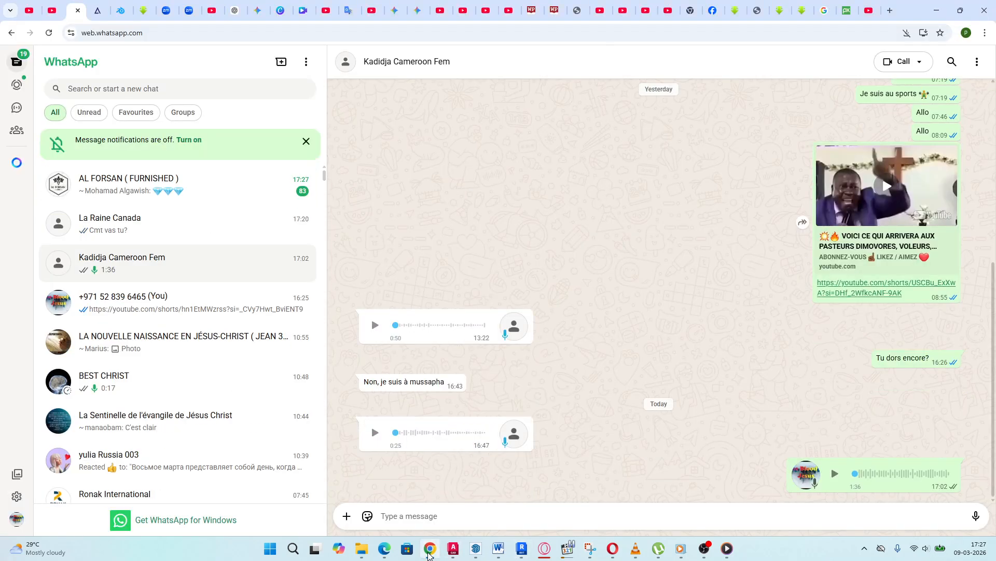
click(429, 553)
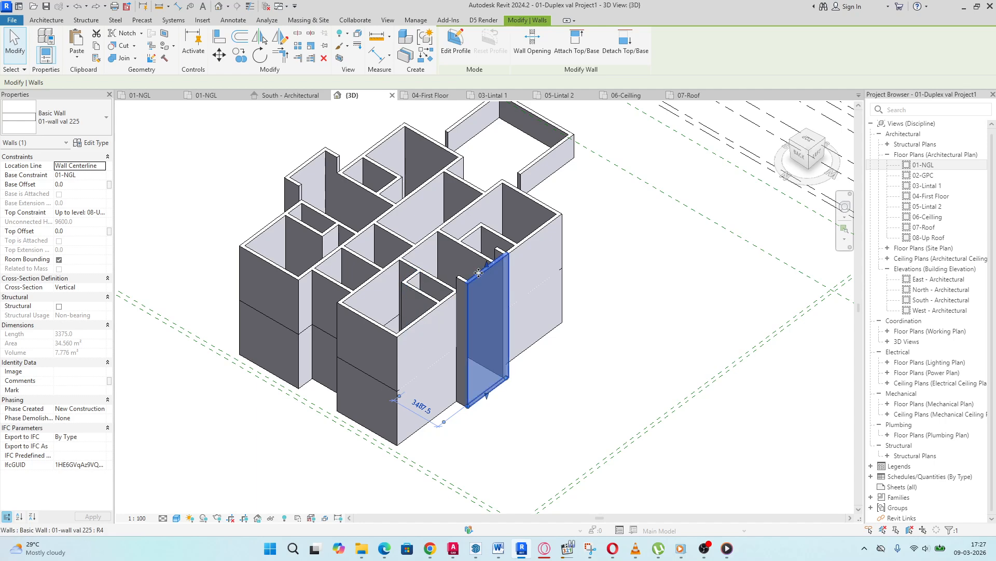
scroll(413, 280, up, 3)
scroll(454, 294, down, 3)
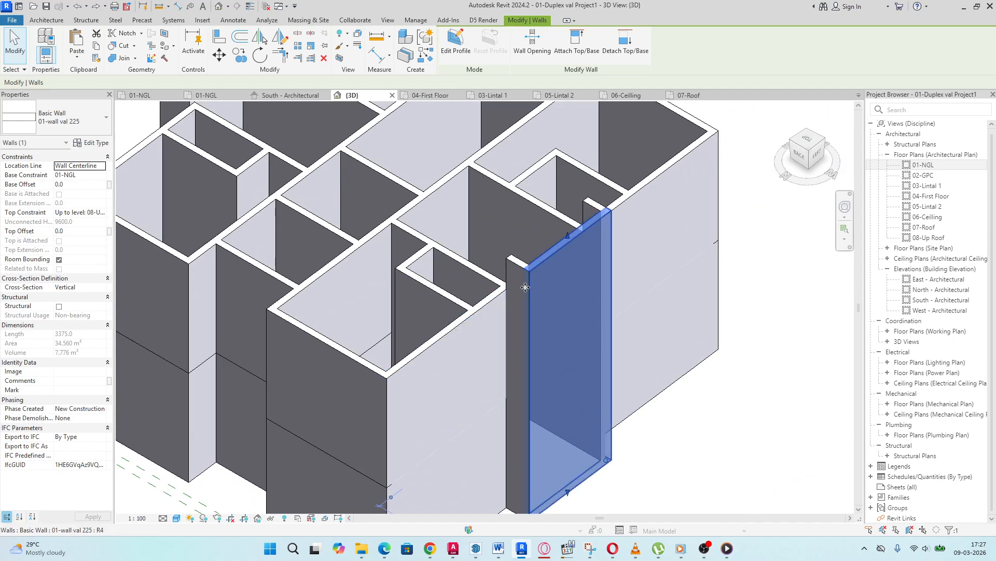
scroll(454, 301, down, 3)
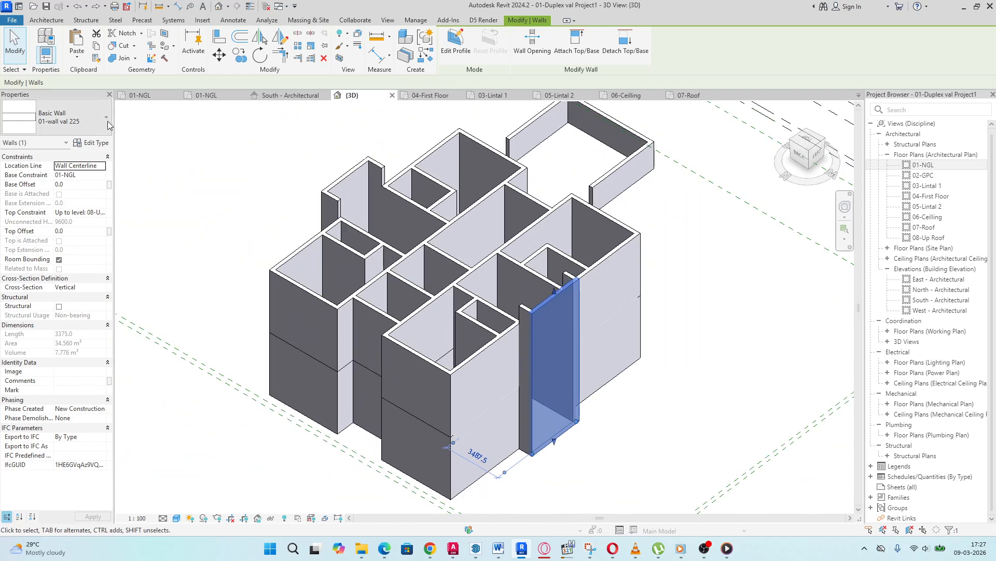
scroll(523, 321, up, 3)
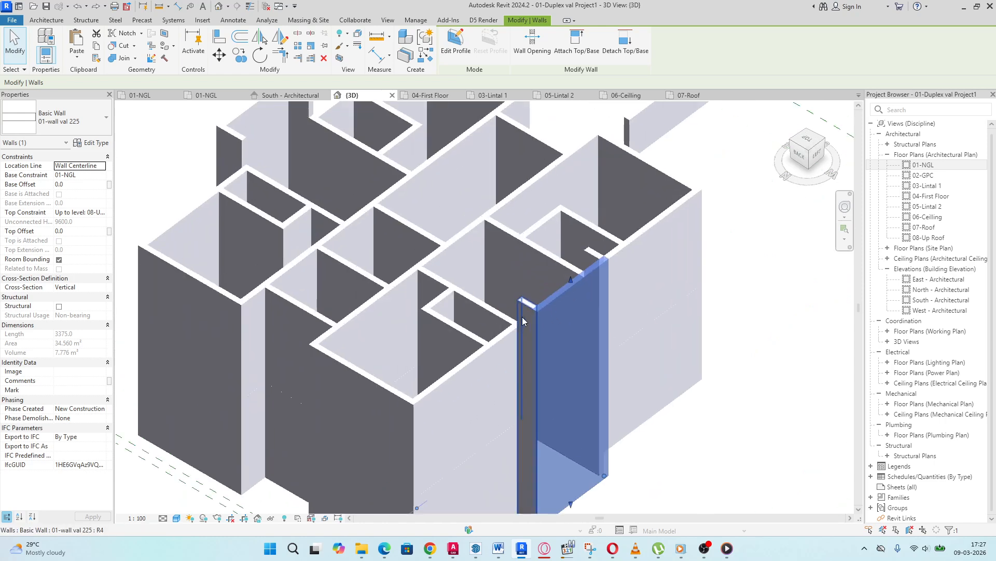
Step: Select the six walls forming both side projections and duplicate their wall type as 01-wall val darck 225
click(524, 324)
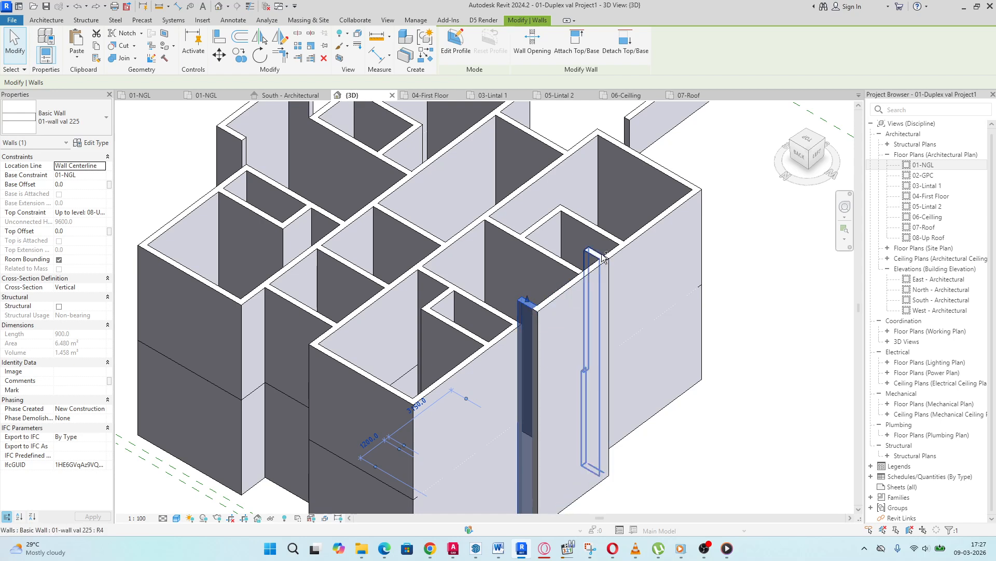
ctrl+click(599, 275)
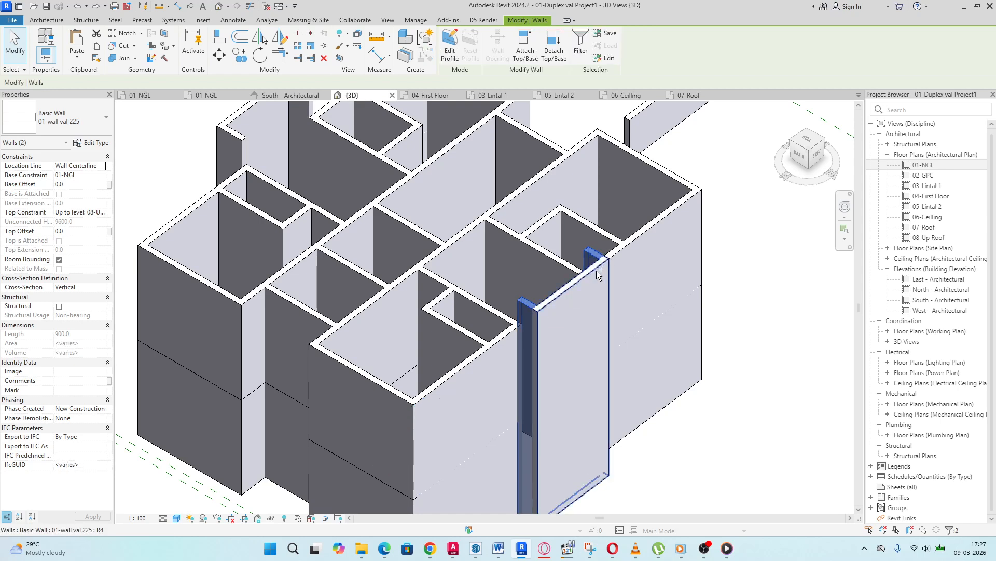
ctrl+click(242, 143)
scroll(243, 143, down, 3)
scroll(244, 148, up, 3)
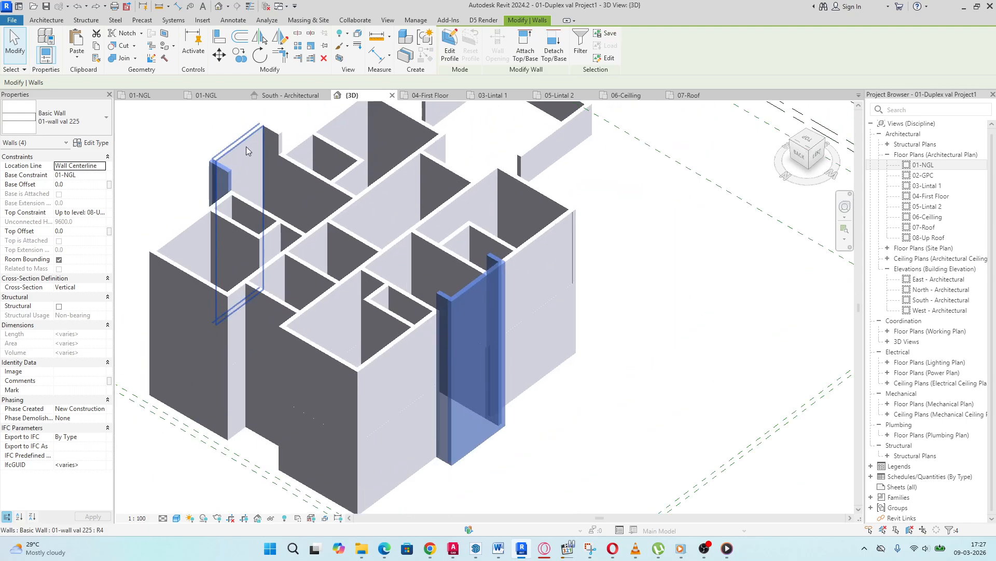
ctrl+click(244, 148)
ctrl+click(244, 148)
ctrl+click(271, 156)
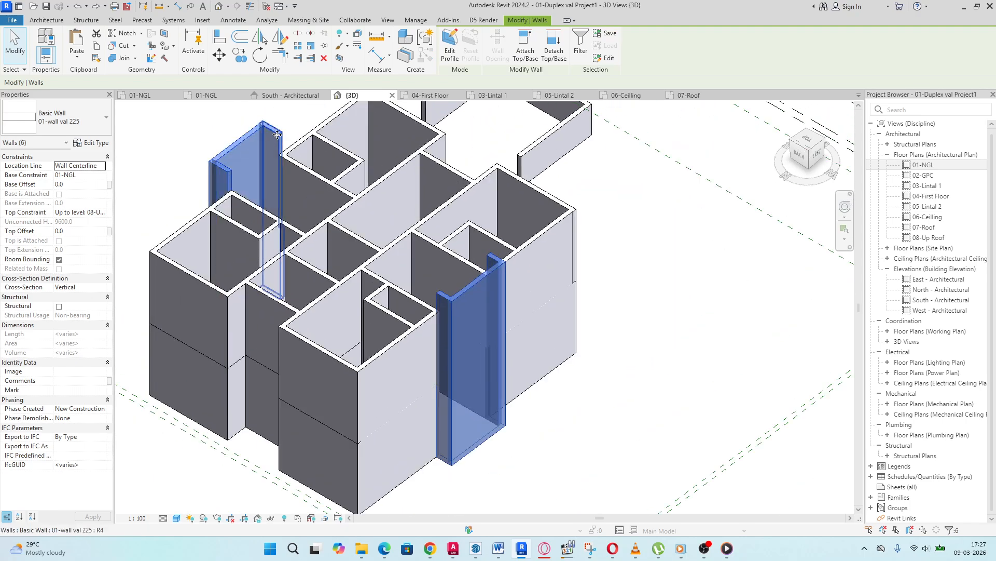
click(93, 143)
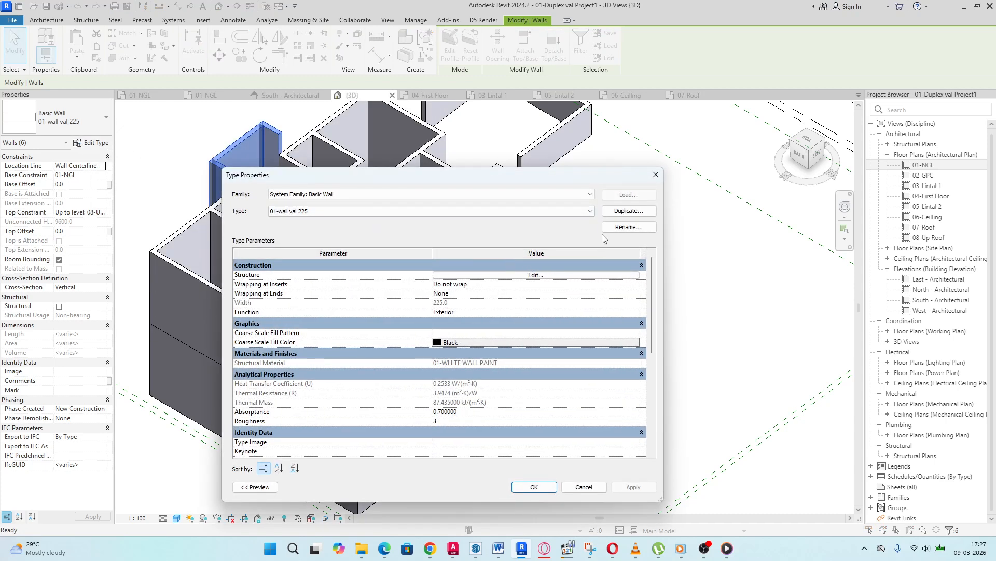
click(628, 211)
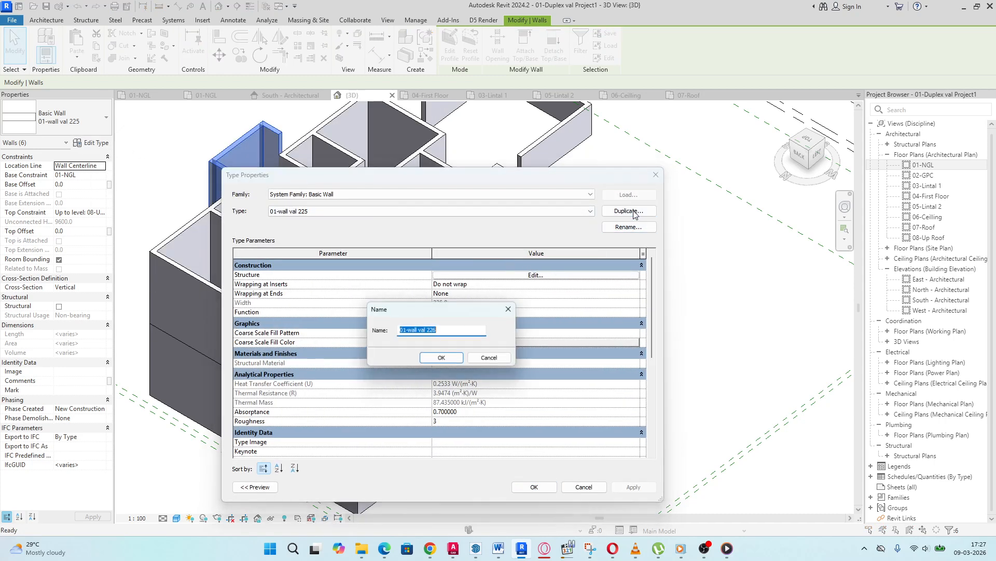
click(437, 330)
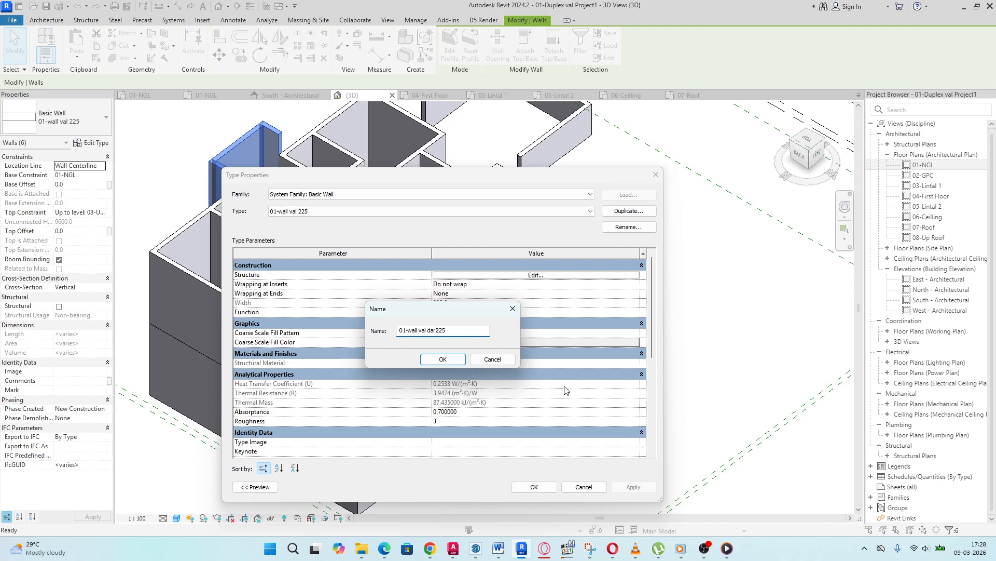
text(ck 225)
click(441, 359)
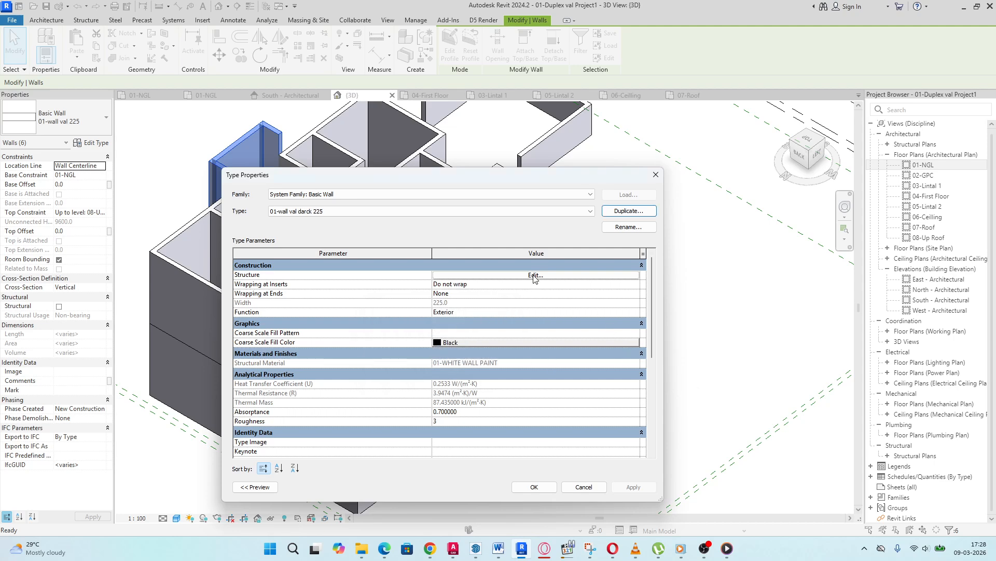
Step: Open the structure layer's material for wall type 01-wall val darck 225 and browse the project materials
click(437, 342)
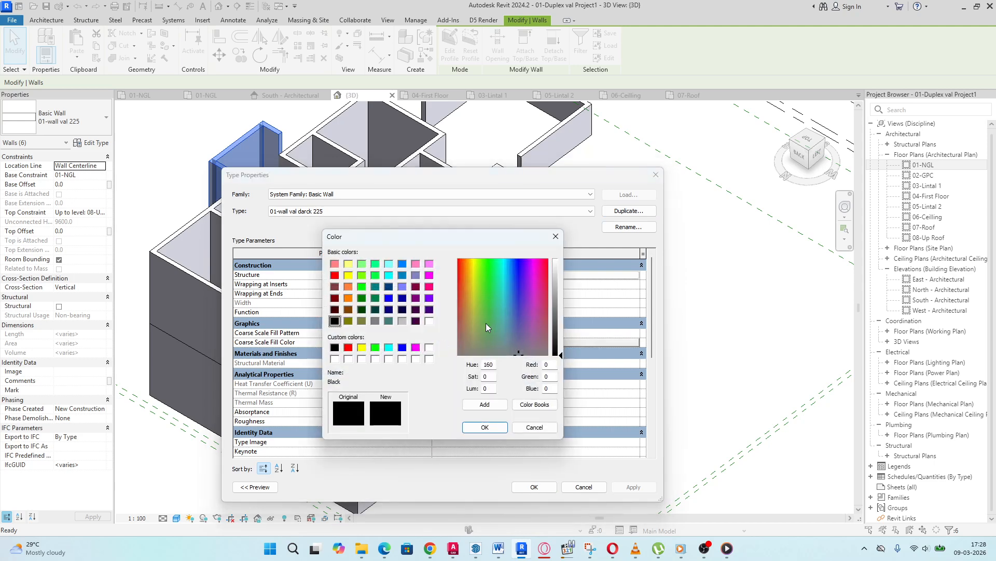
click(554, 237)
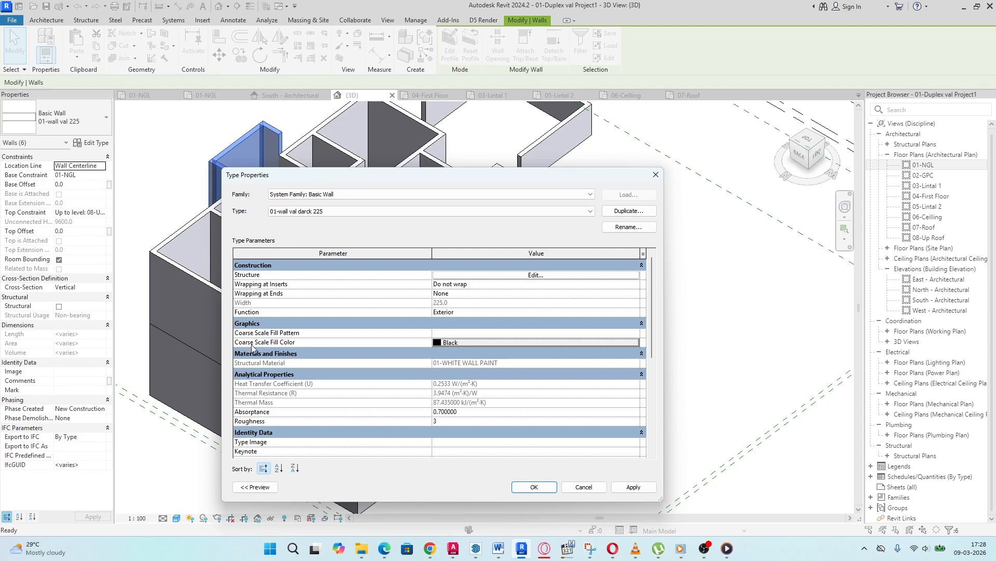
click(535, 276)
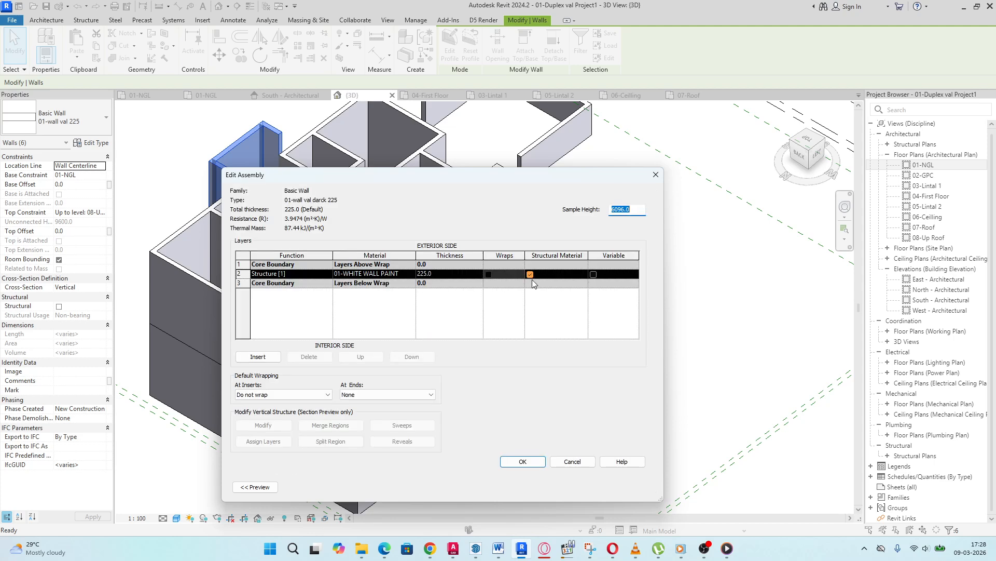
click(412, 274)
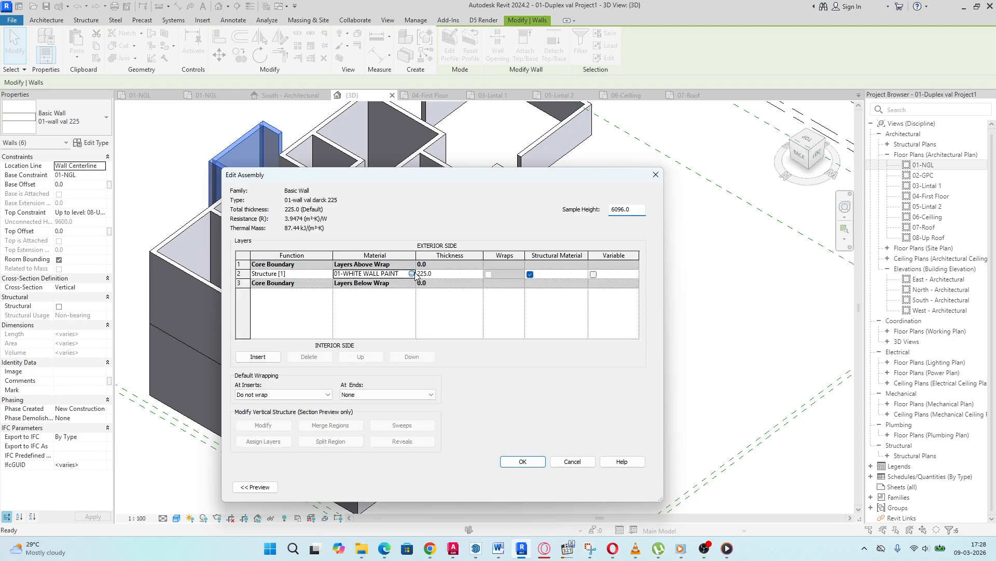
click(410, 274)
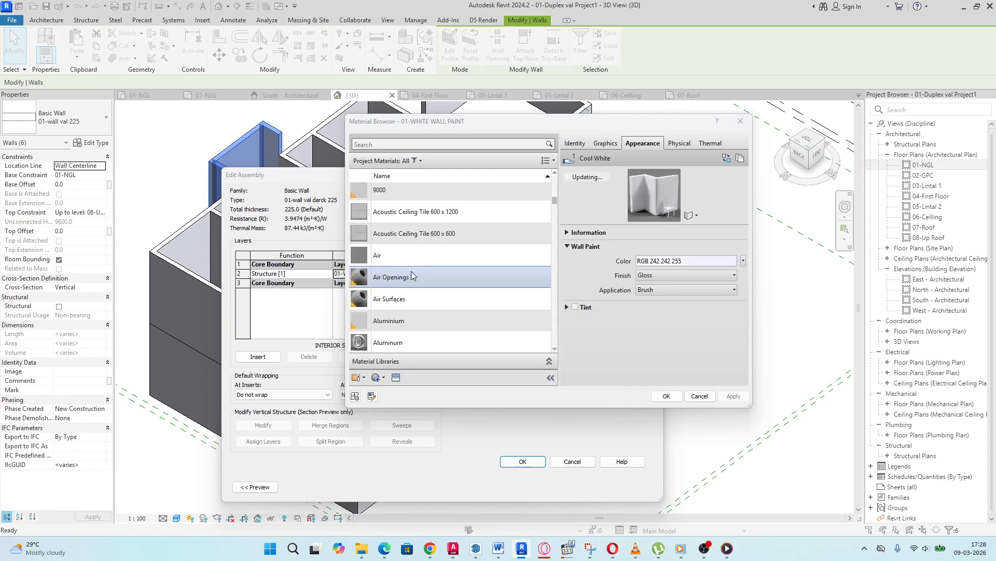
scroll(412, 271, down, 10)
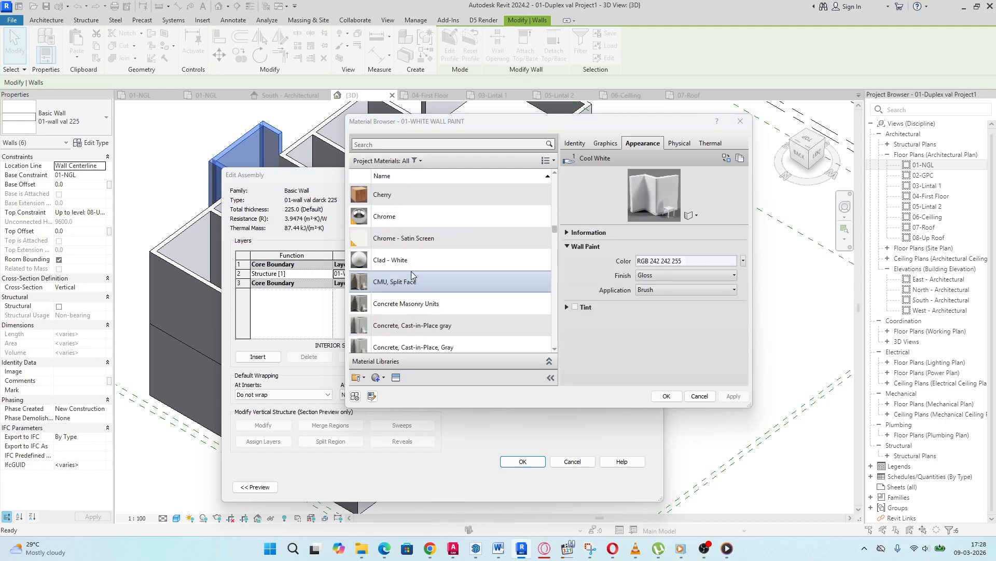
scroll(412, 273, down, 15)
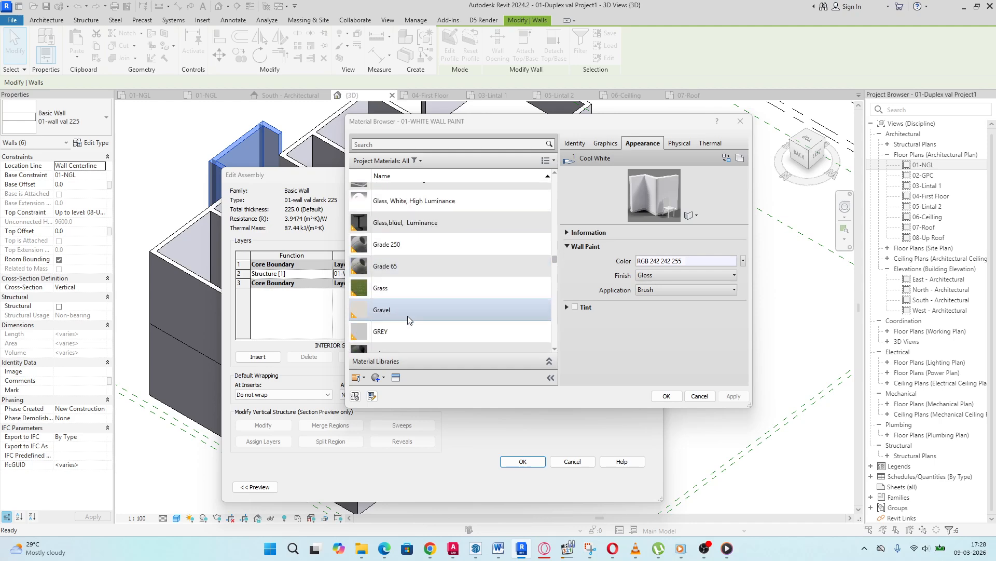
Step: Try to replace the appearance of the 01-WHITE WALL PAINT material with the matte Dark Gray asset from the Wall Paint library
click(384, 378)
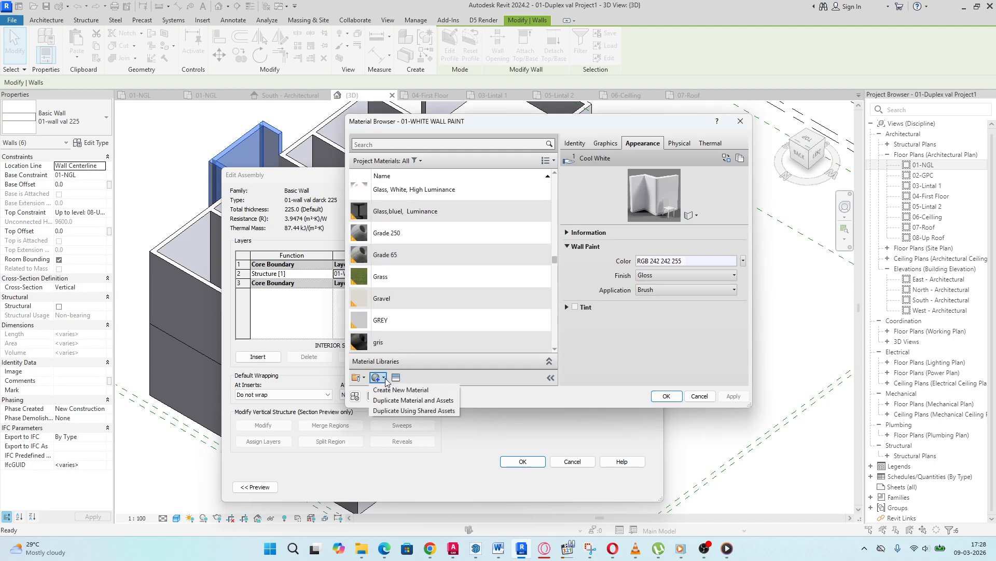
click(396, 381)
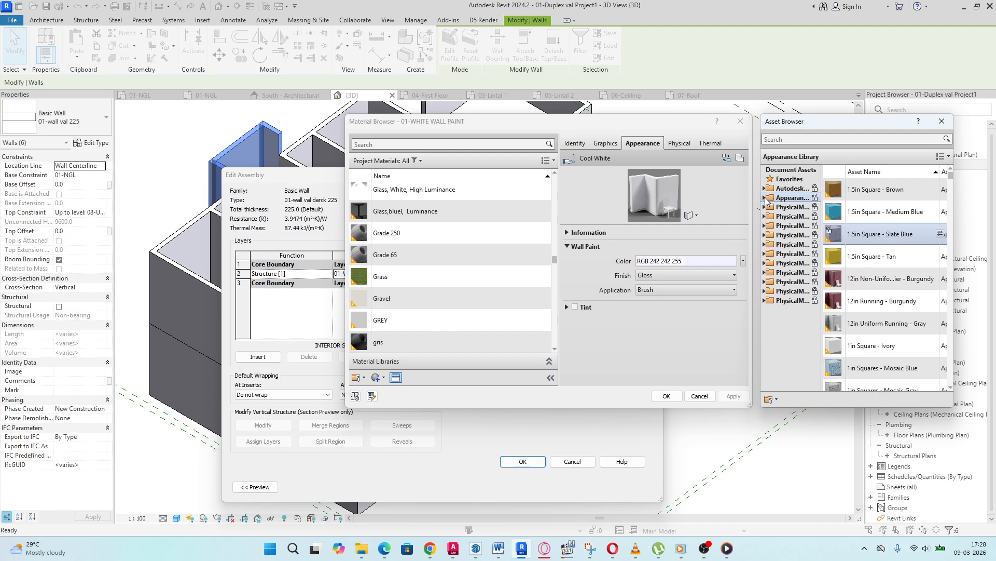
click(765, 199)
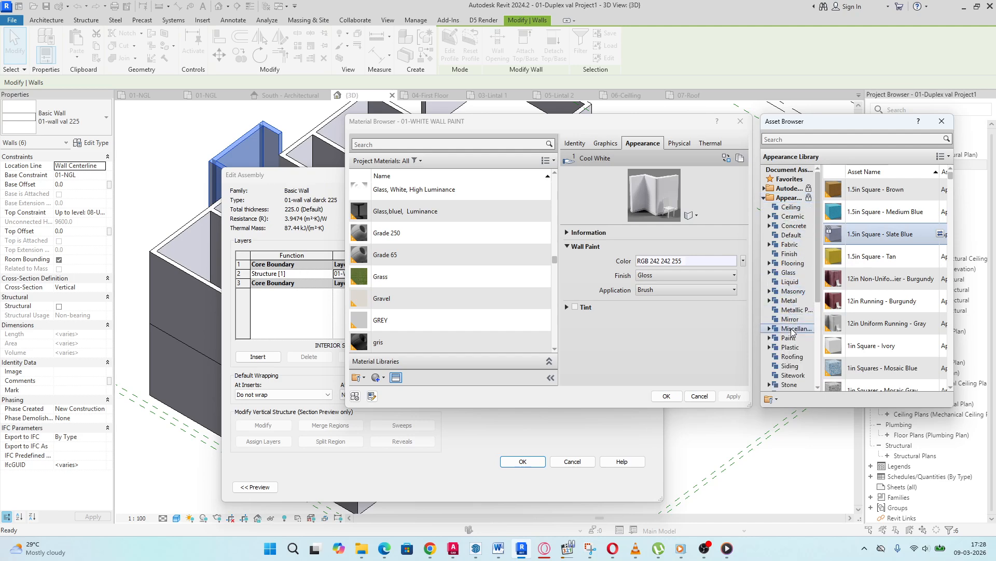
scroll(791, 330, down, 3)
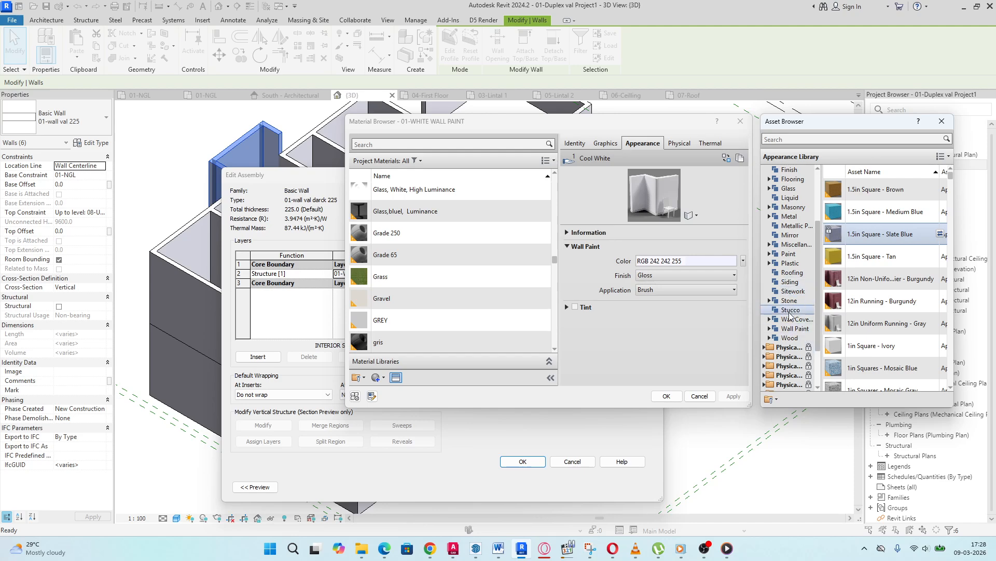
click(794, 329)
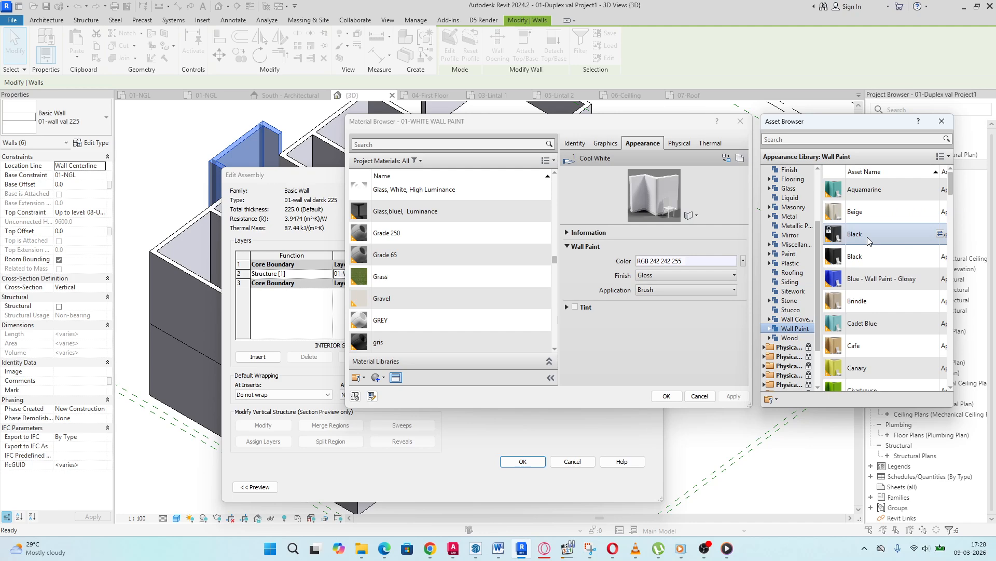
scroll(868, 240, down, 5)
scroll(867, 239, down, 1)
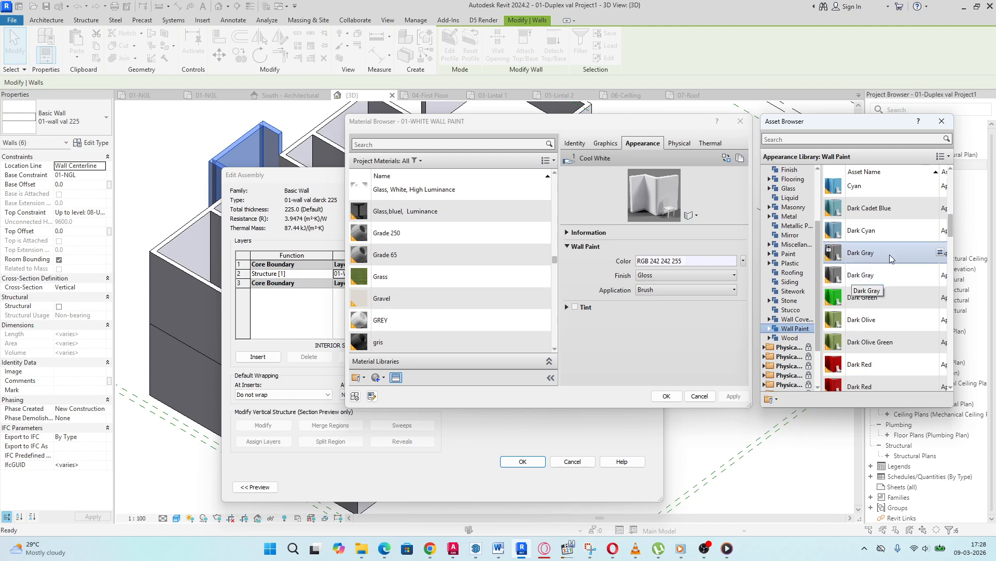
click(941, 275)
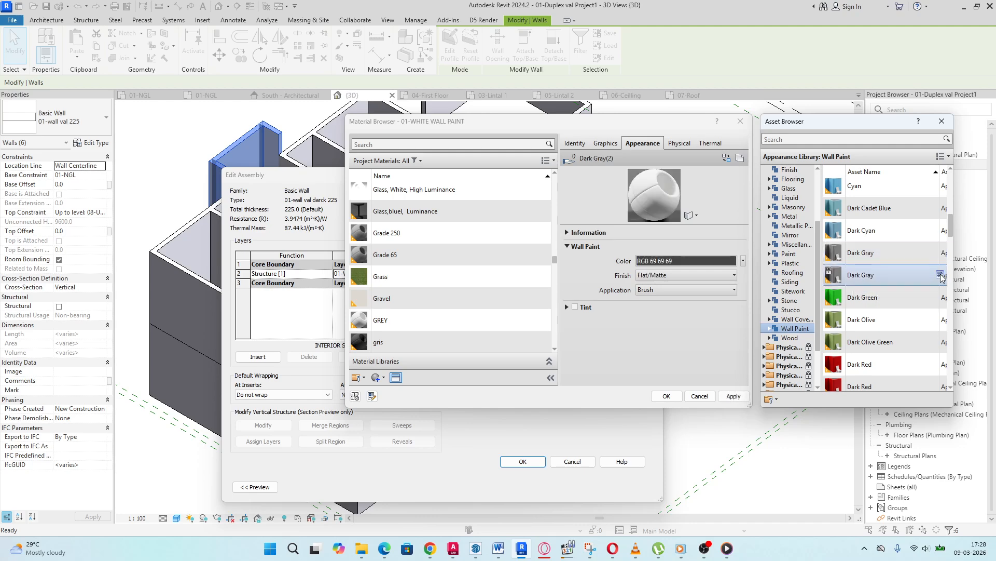
click(733, 396)
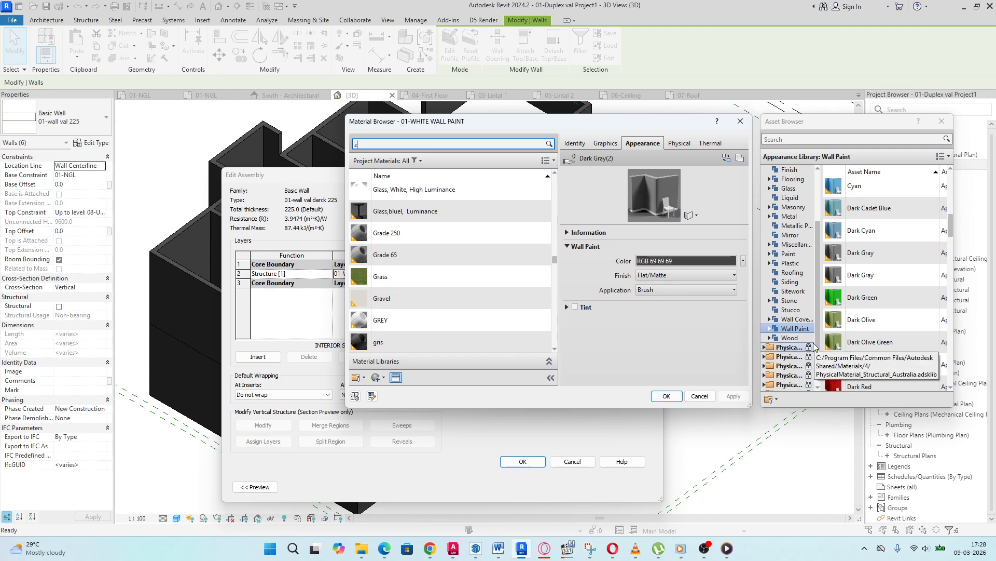
Step: Discard the structure edits and the duplicated wall type 01-wall val darck 225
click(703, 396)
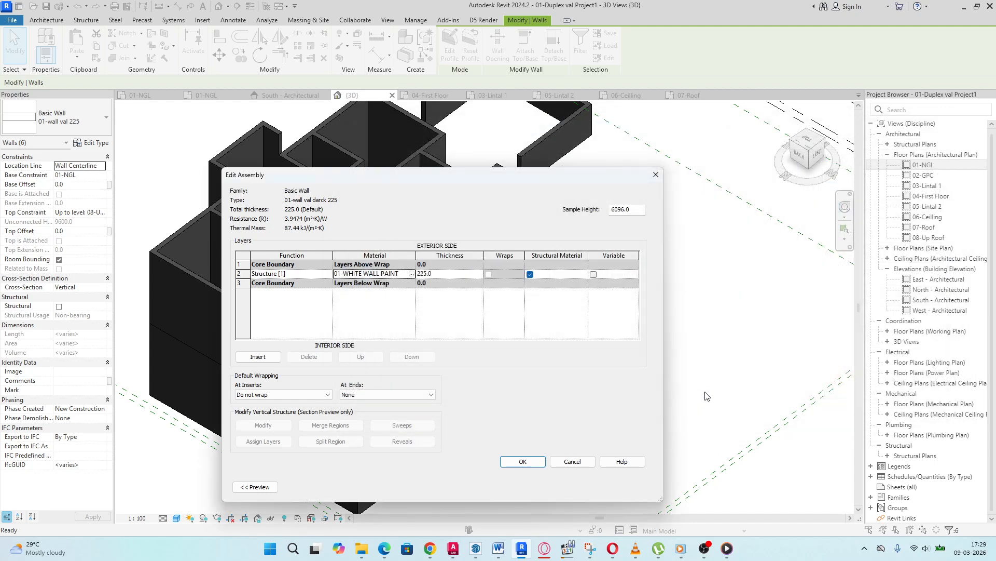
click(573, 463)
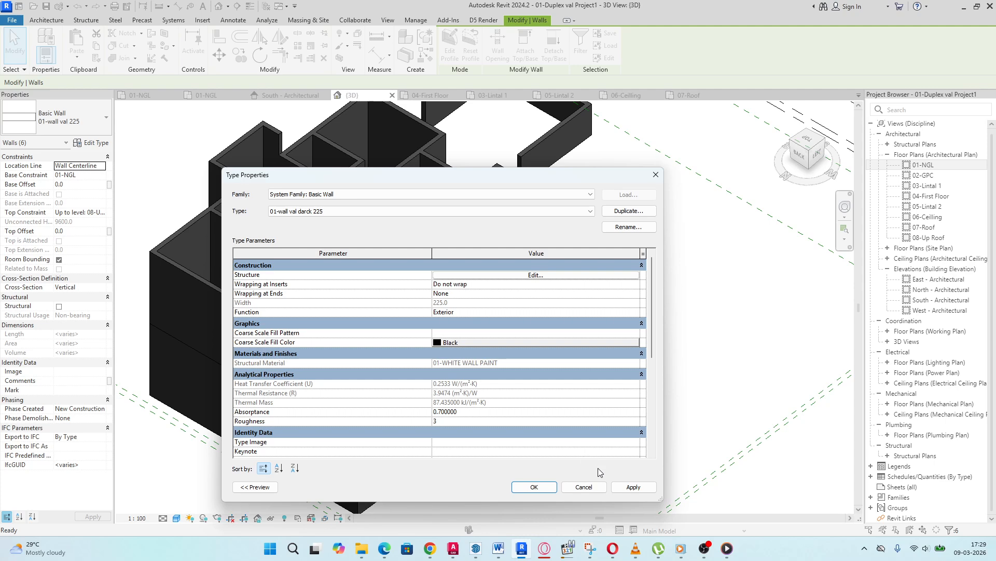
click(589, 485)
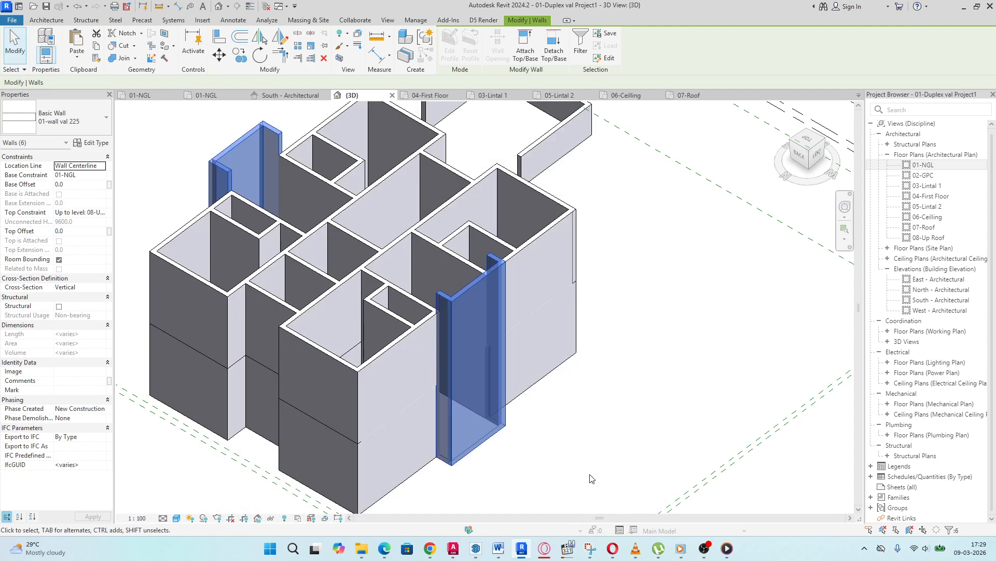
Step: Duplicate the six projection walls' type as 01-wall val 226 and open its structure layer's material
click(84, 142)
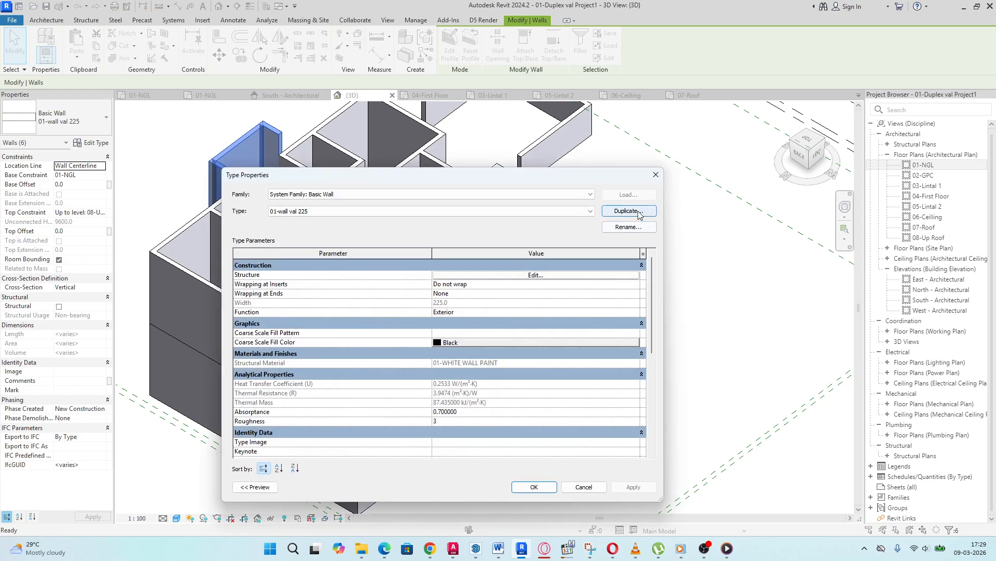
click(629, 211)
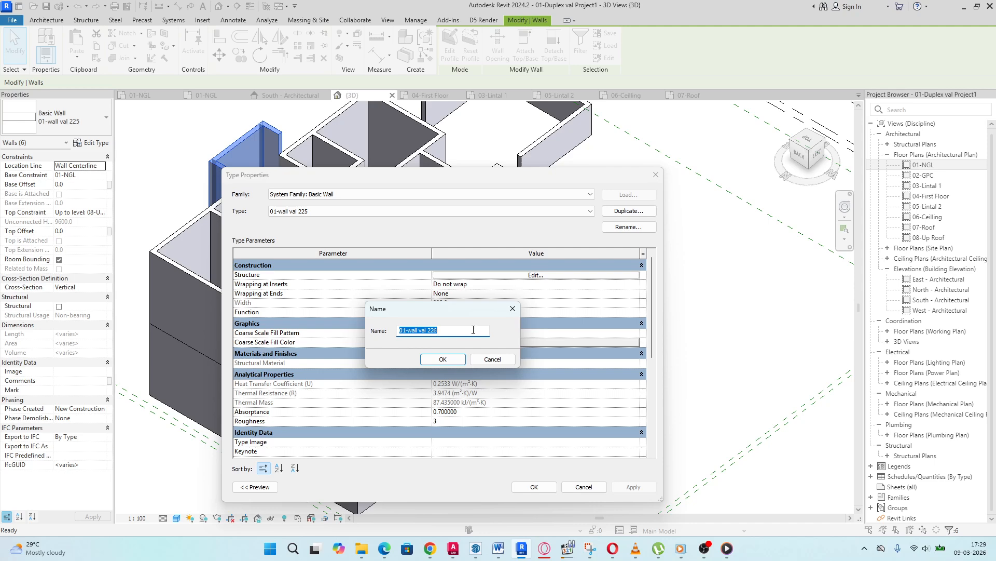
click(442, 358)
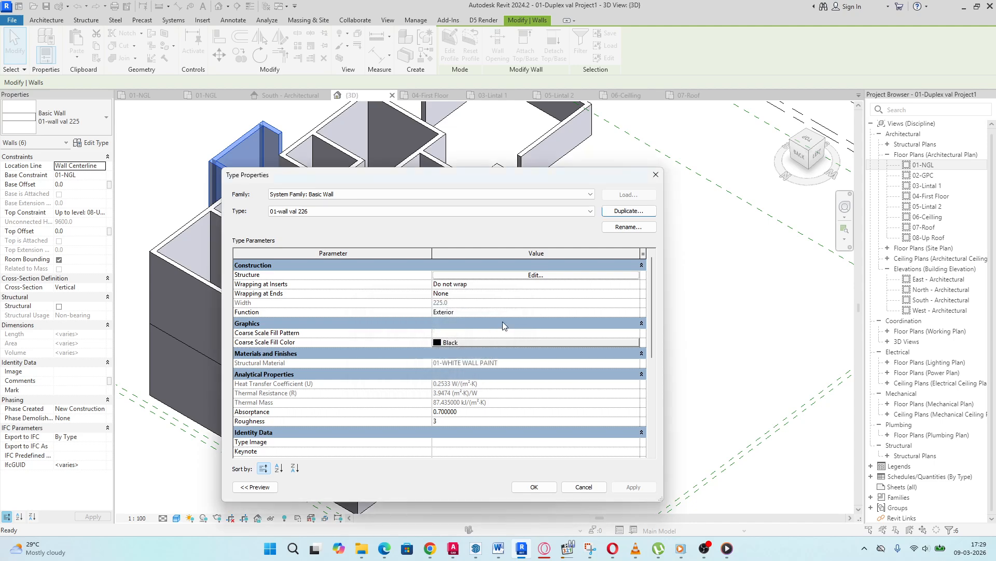
click(540, 276)
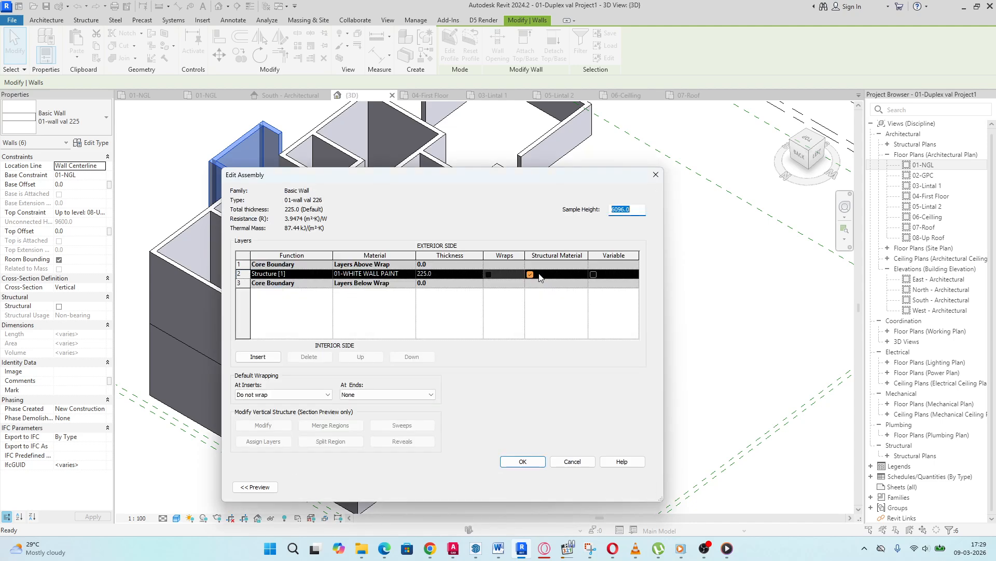
click(413, 273)
click(412, 274)
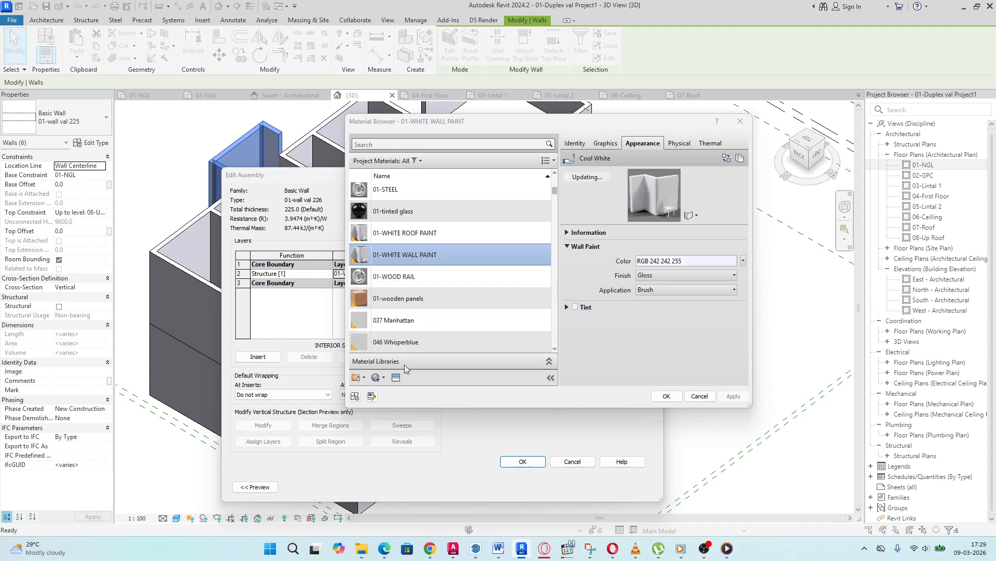
Step: Try the matte Dark Gray wall paint appearance on the structure layer's material in wall type 01-wall val 226
click(396, 377)
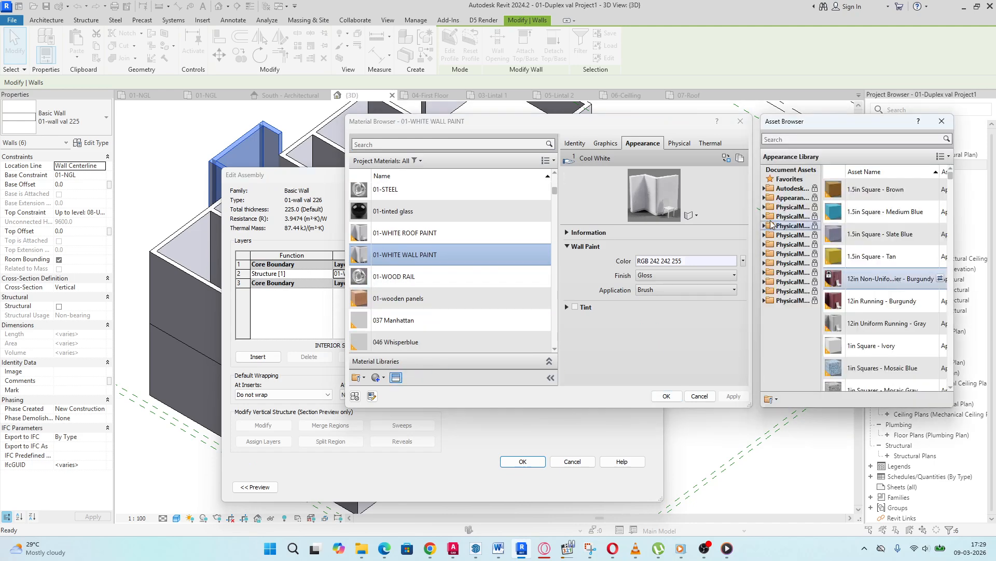
click(765, 198)
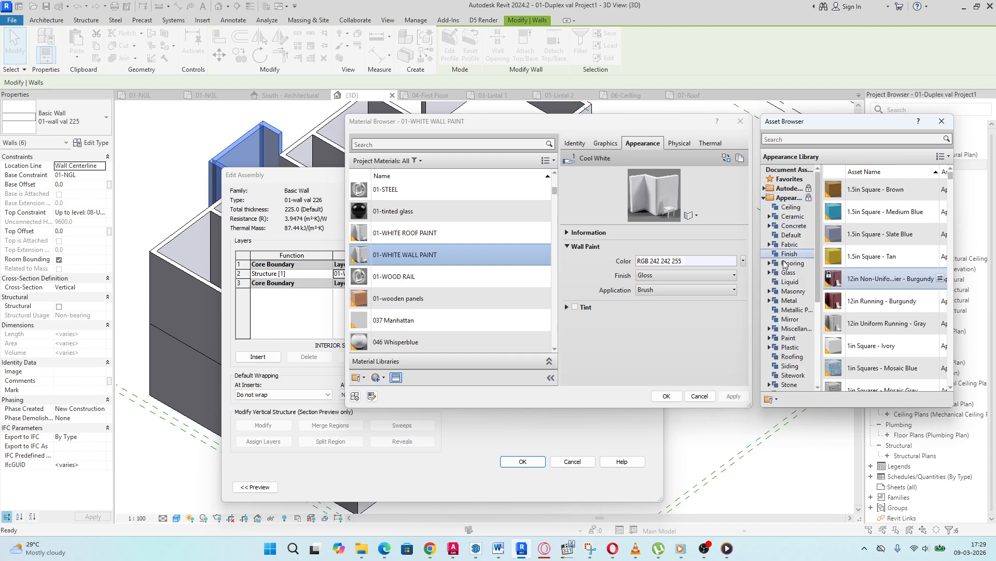
scroll(784, 265, down, 4)
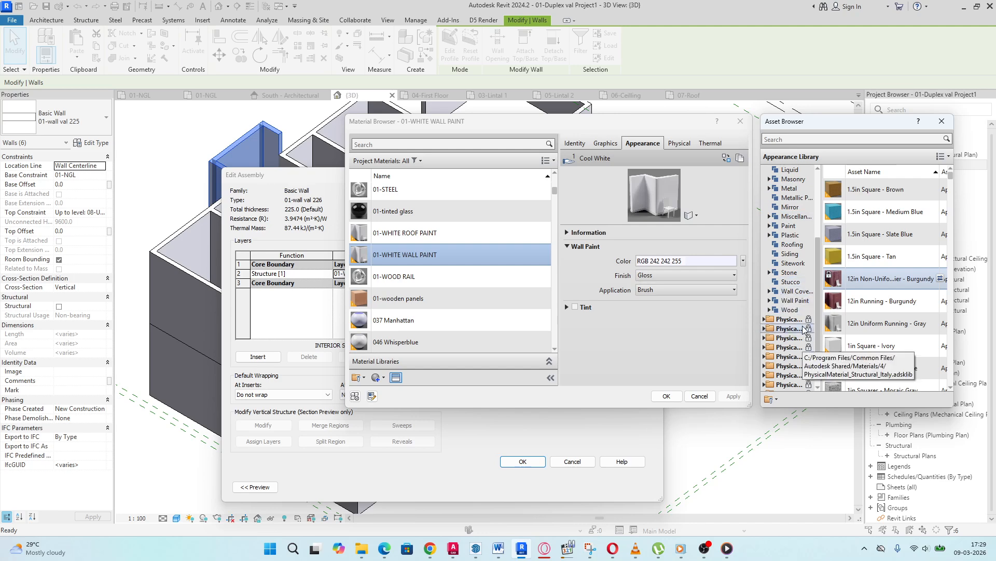
click(768, 301)
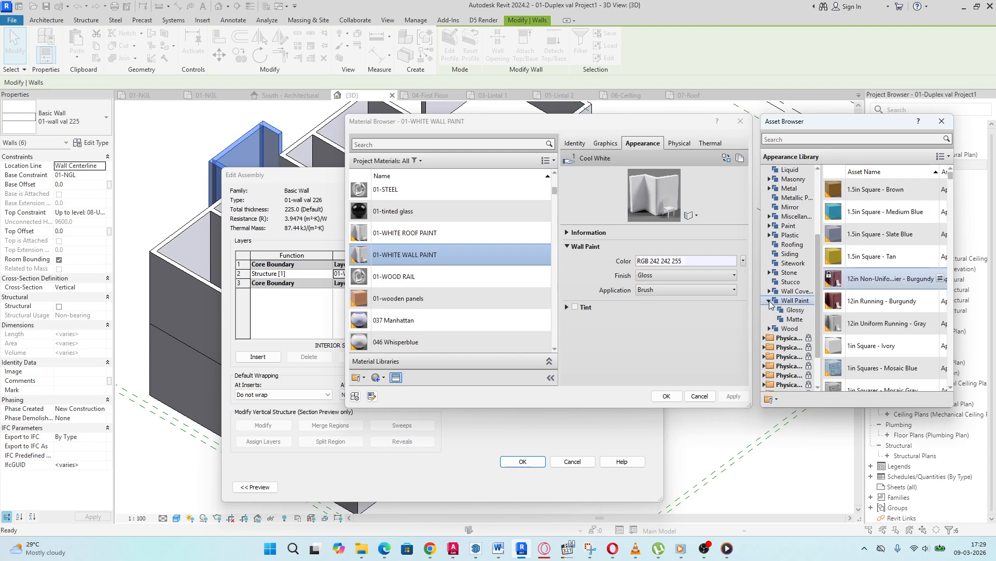
click(798, 302)
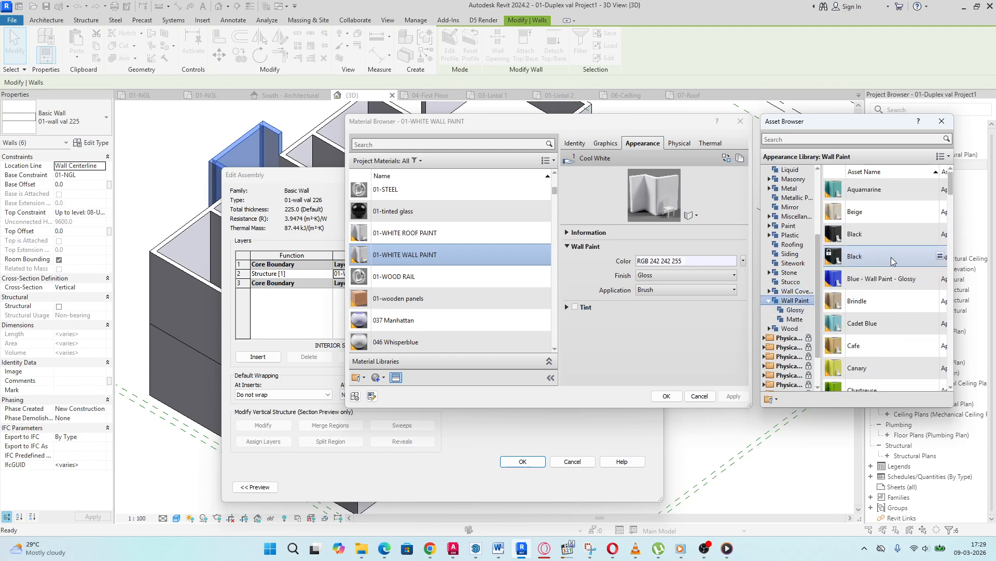
scroll(891, 272, down, 3)
scroll(892, 269, down, 2)
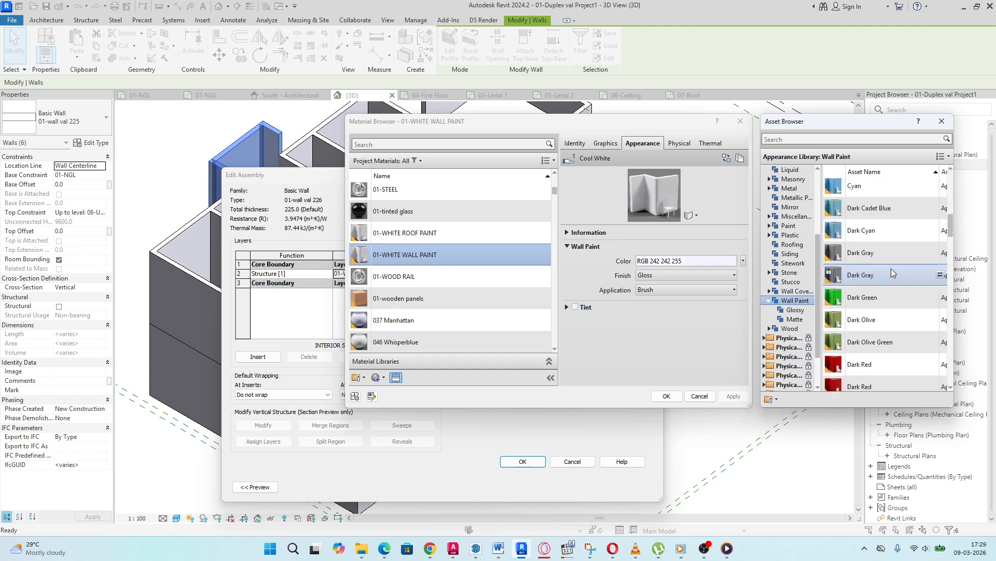
click(941, 275)
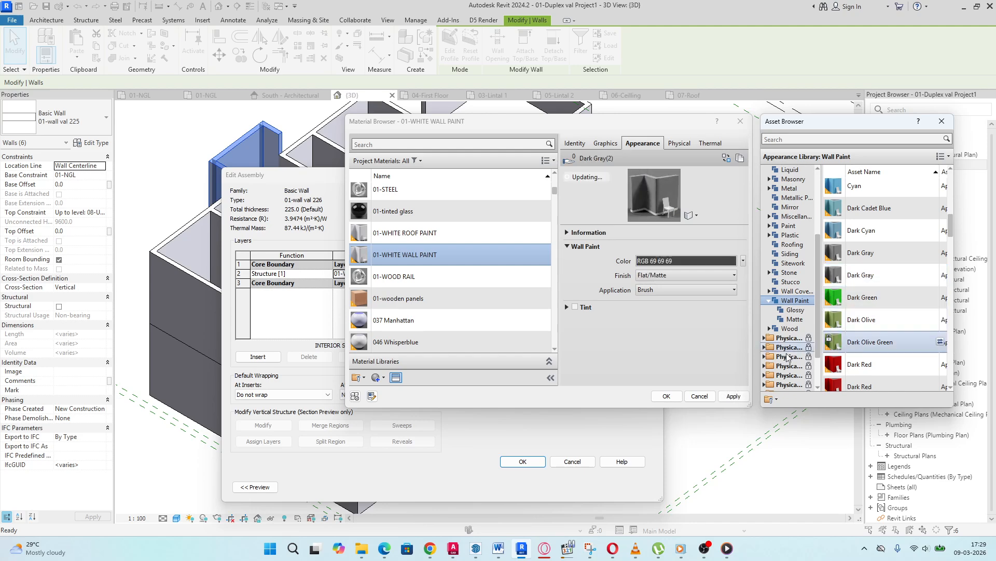
click(733, 396)
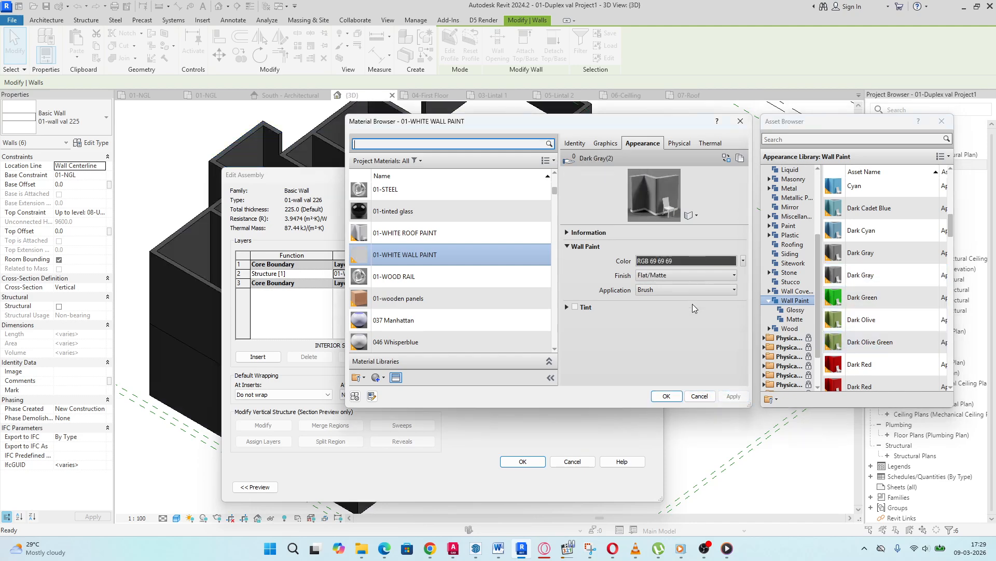
Step: Cancel the material, structure and type changes for 01-wall val 226 and deselect the six projection walls
click(698, 397)
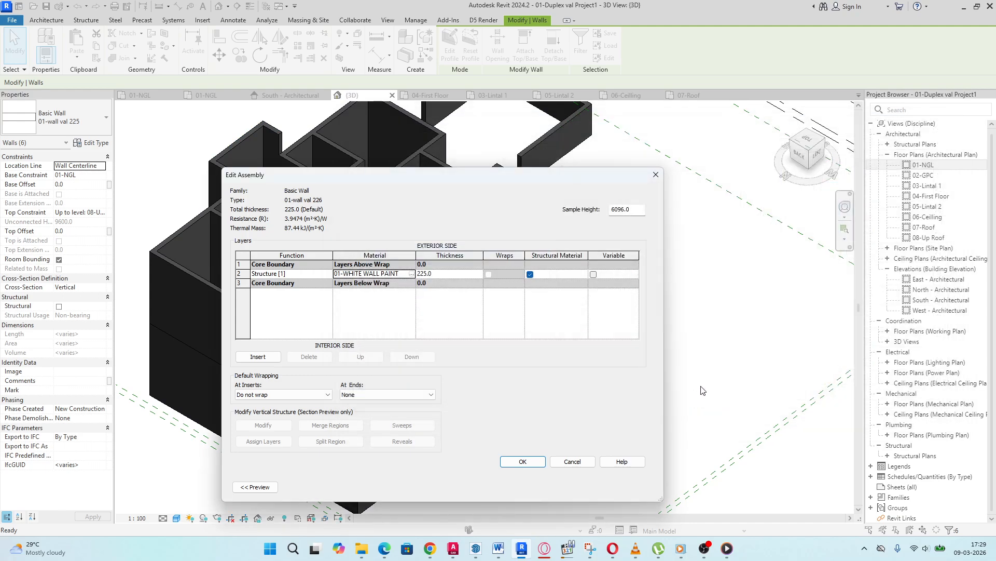
click(570, 462)
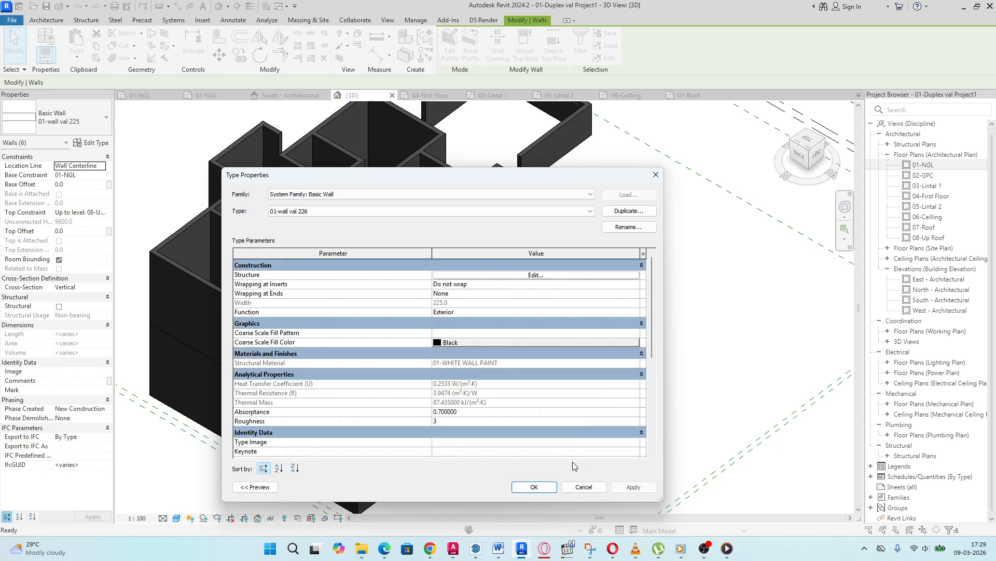
click(634, 487)
click(584, 487)
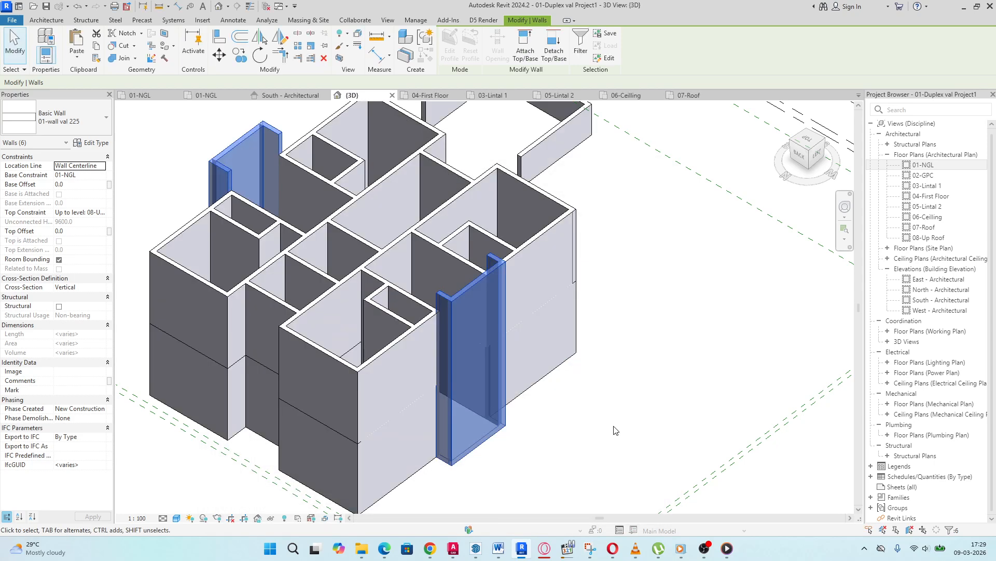
click(636, 353)
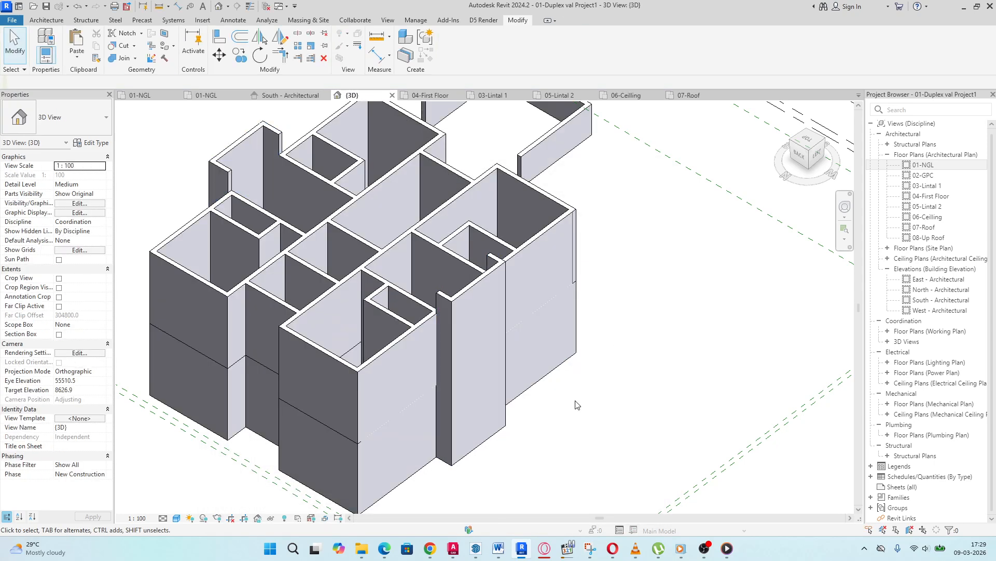
Step: Duplicate the front projection wall's type as 01-wall val 226
click(447, 333)
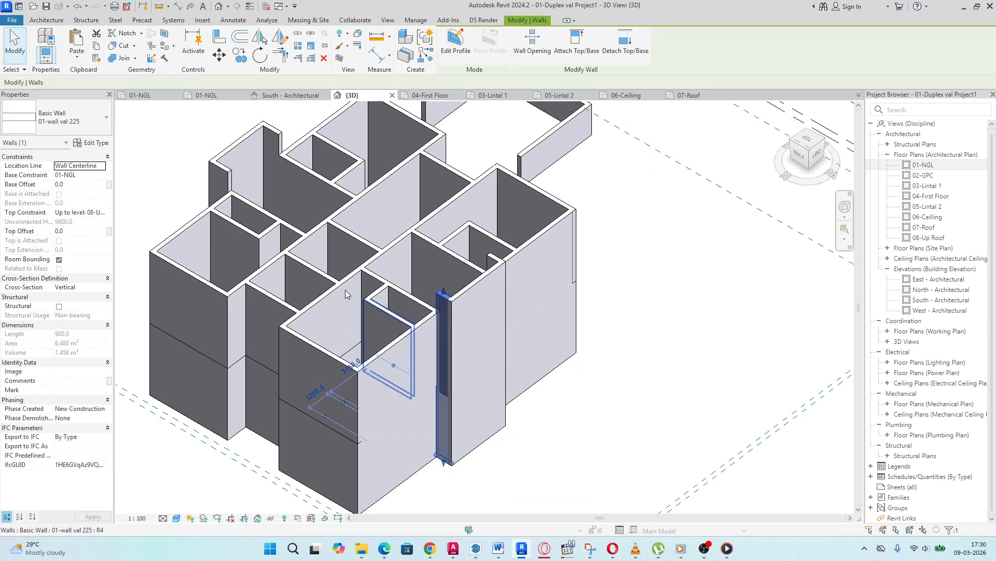
click(92, 143)
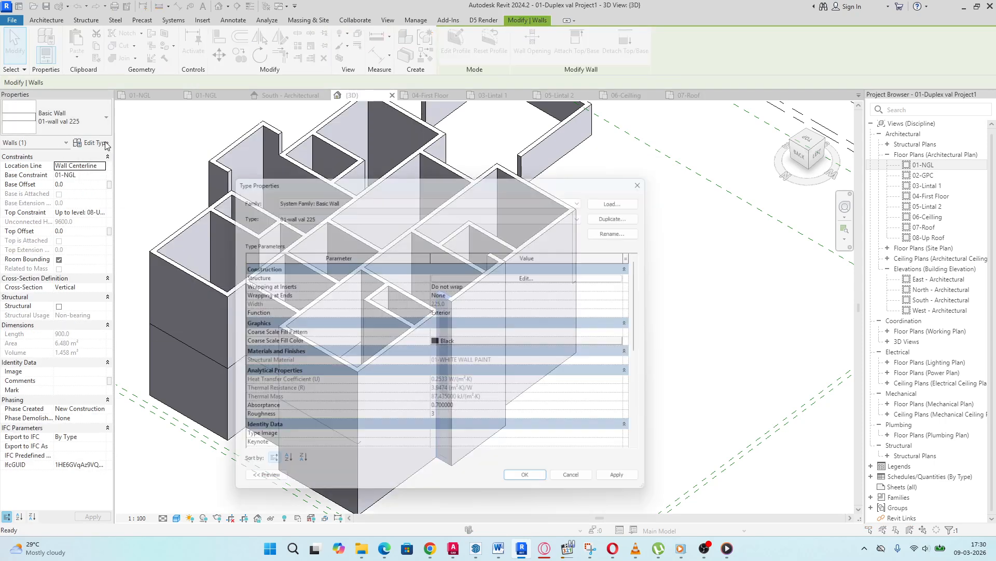
click(628, 211)
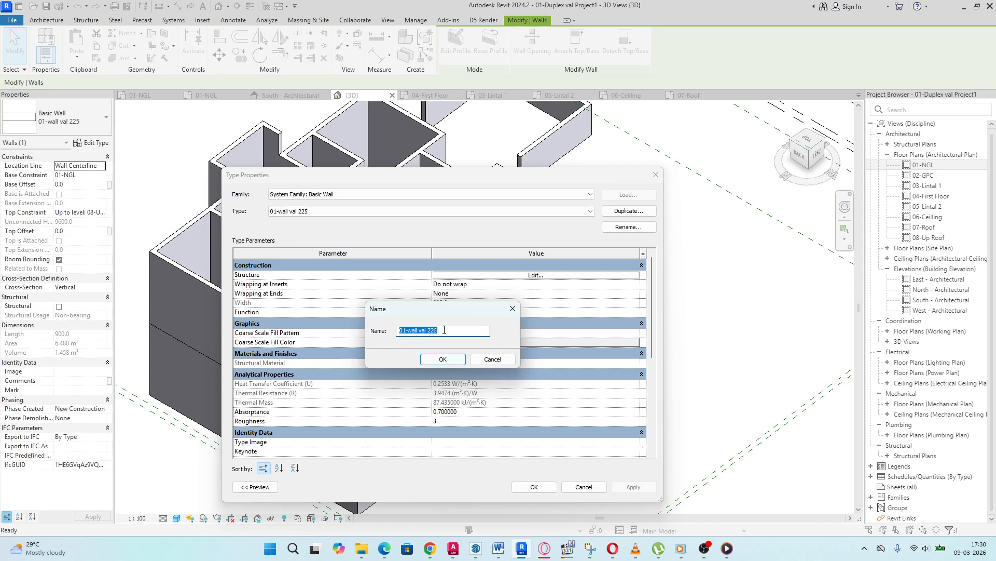
click(442, 358)
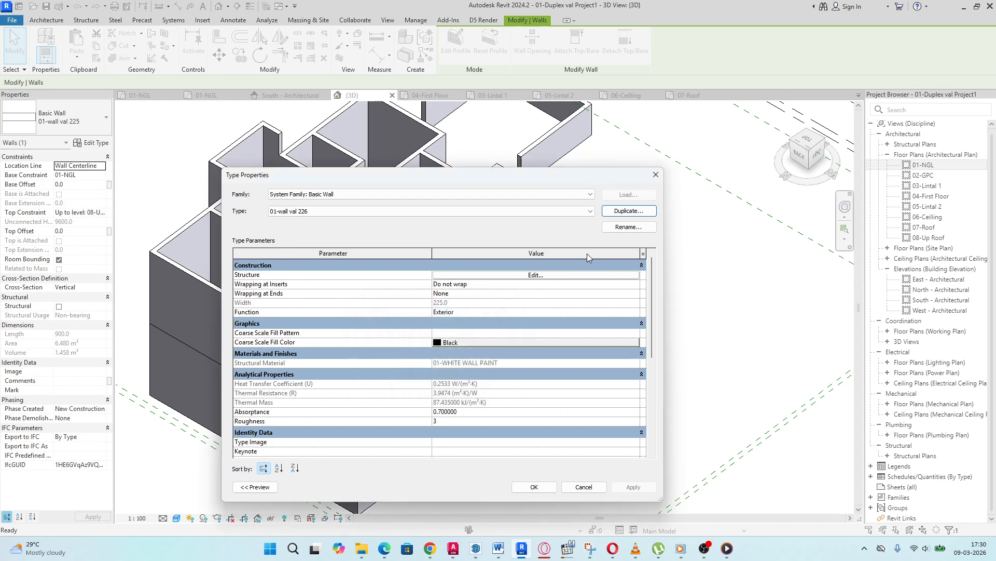
Step: Duplicate the structure layer's 01-WHITE WALL PAINT material together with its assets
click(540, 275)
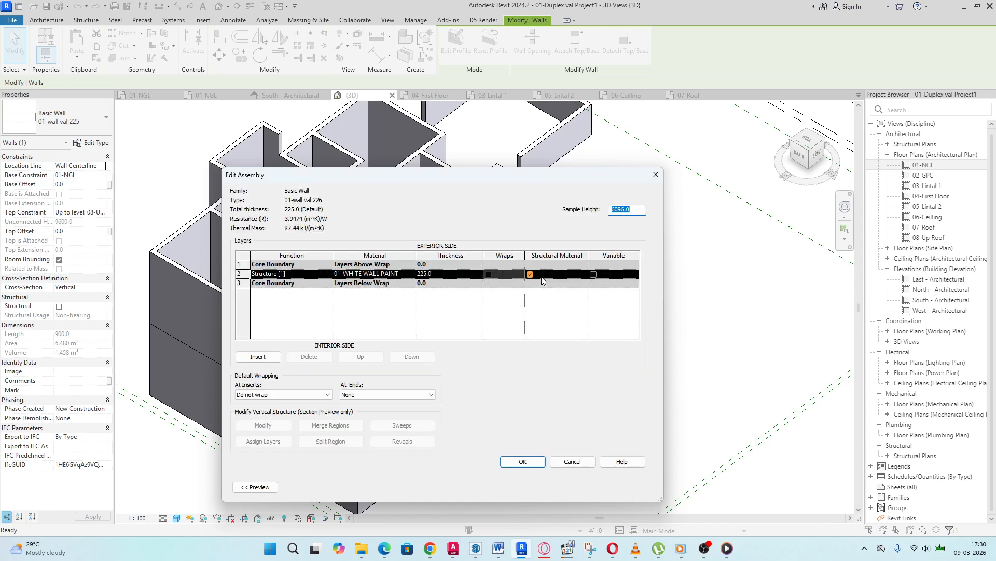
click(409, 276)
click(411, 274)
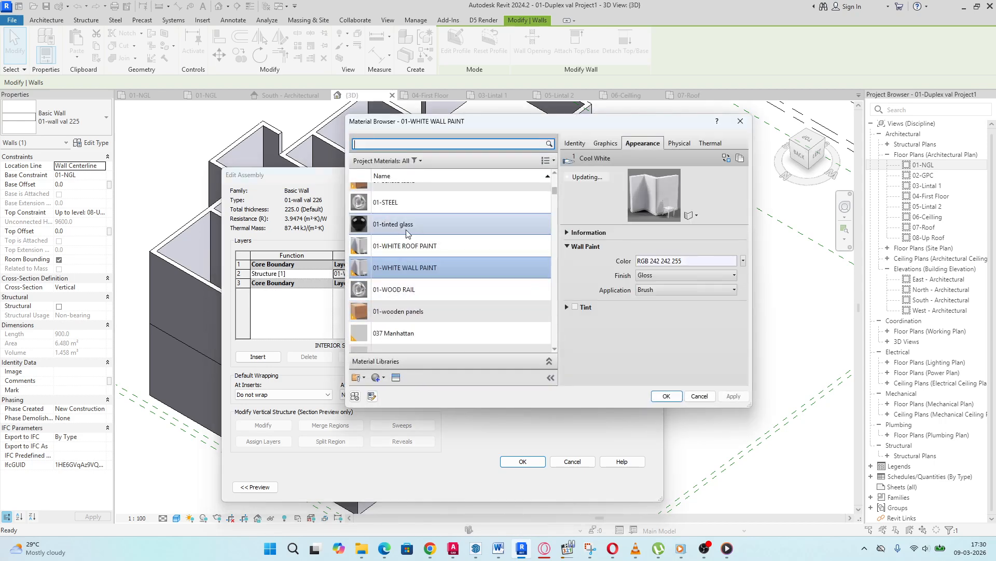
scroll(476, 297, down, 1)
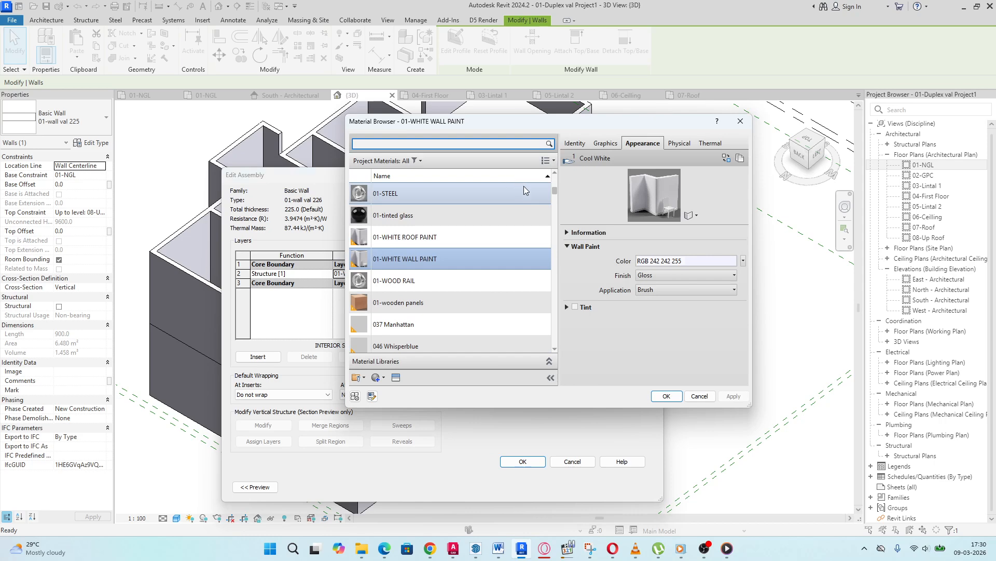
right_click(404, 258)
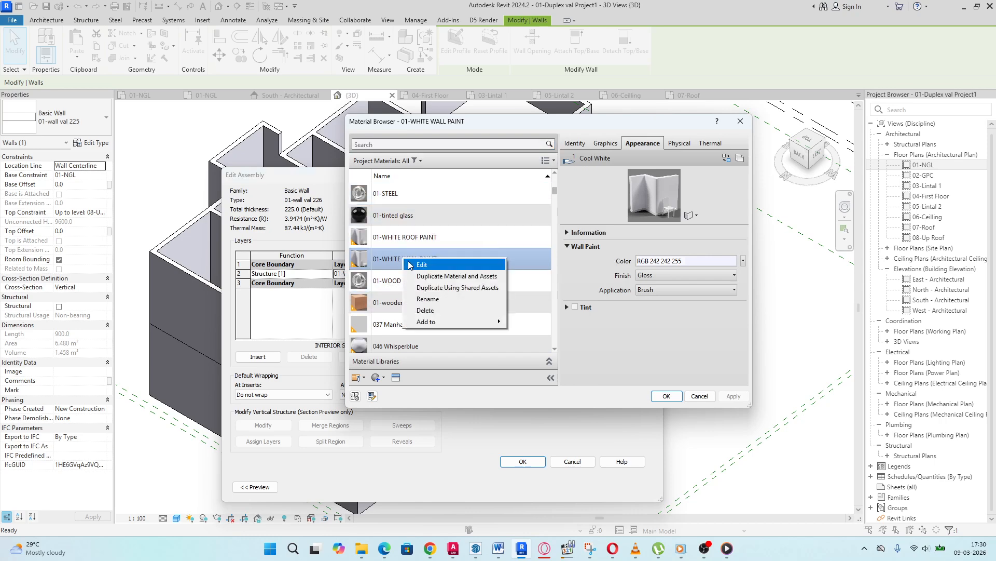
click(443, 280)
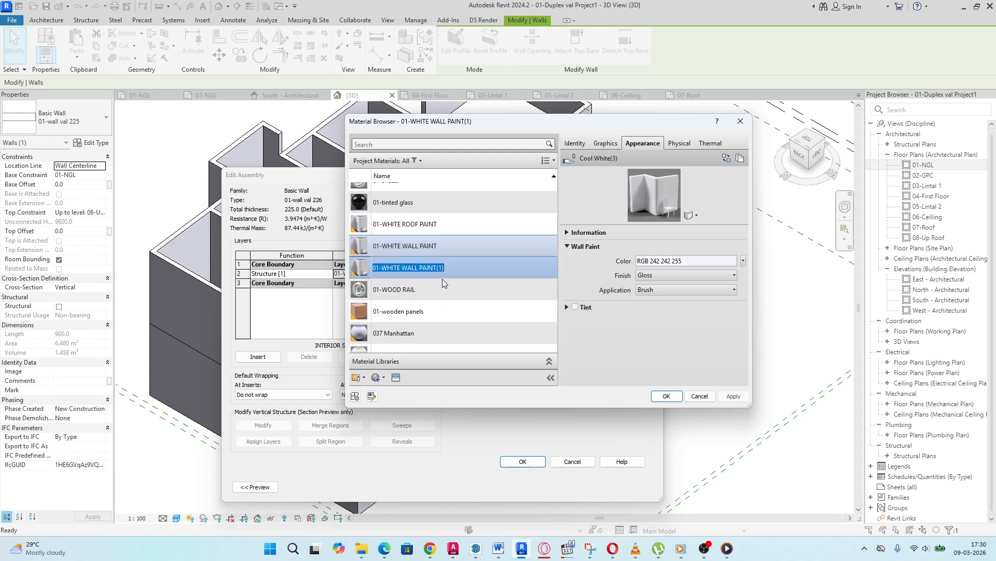
Step: Remove WHITE from the duplicated wall paint material's name and try darck as the replacement word
click(401, 272)
key(BackSpace)
key(BackSpace)
key(BackSpace)
key(BackSpace)
key(BackSpace)
key(BackSpace)
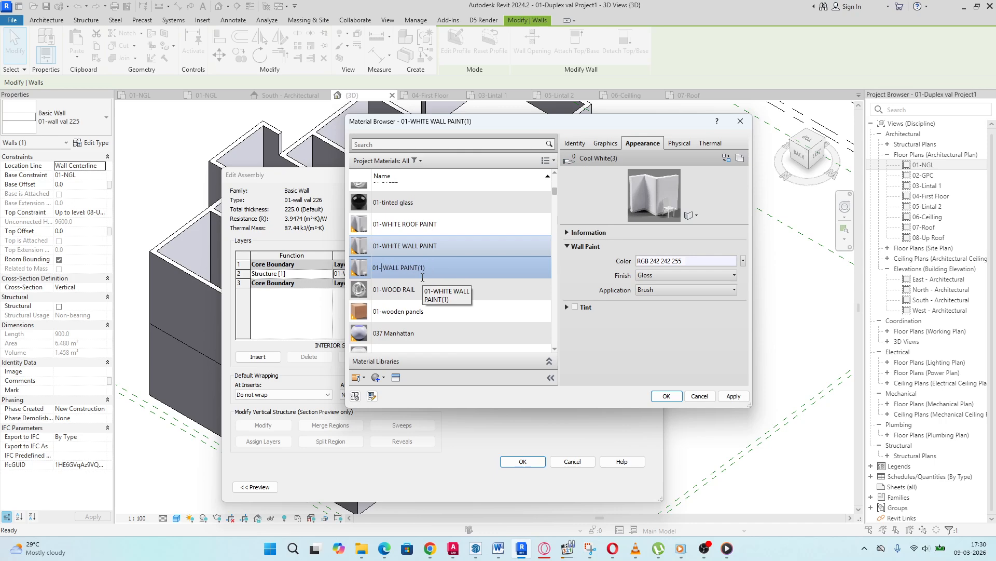
text(darck)
key(BackSpace)
key(BackSpace)
key(BackSpace)
key(BackSpace)
key(BackSpace)
key(BackSpace)
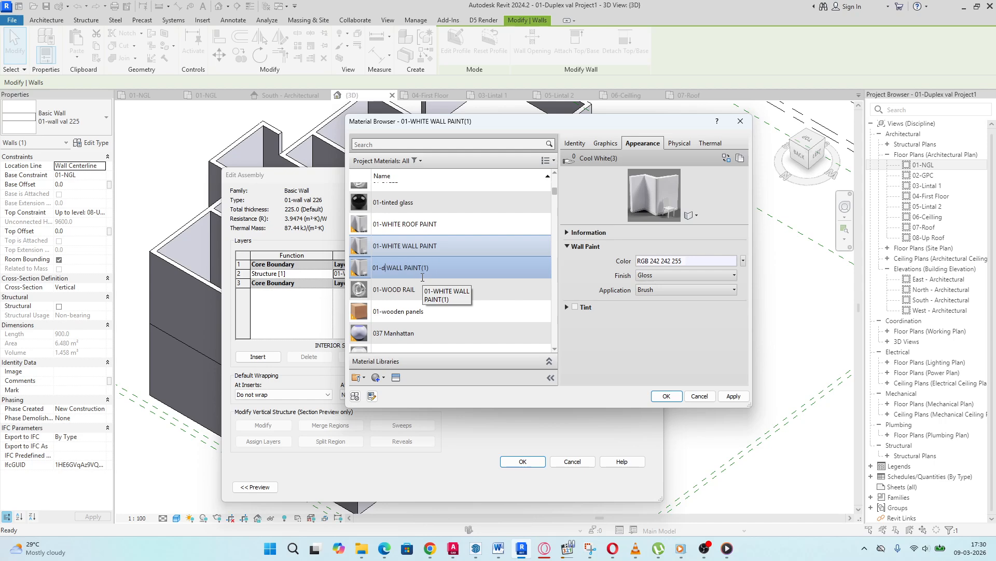